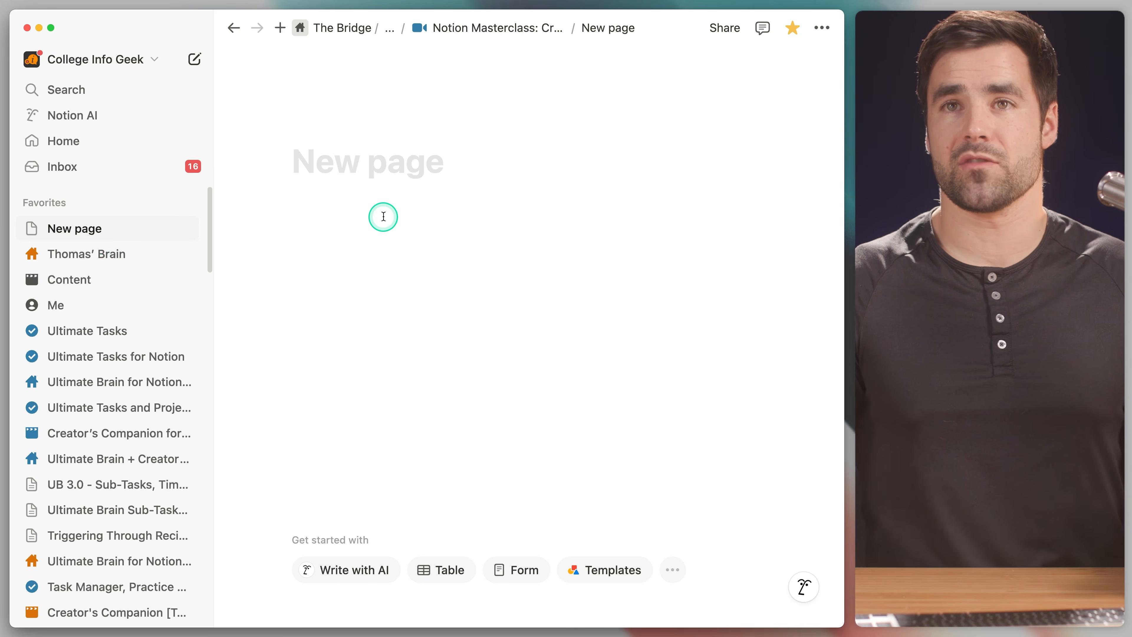
Step: Hide the sidebar and title the new page "Ultimate Tasks"
key("super+backslash")
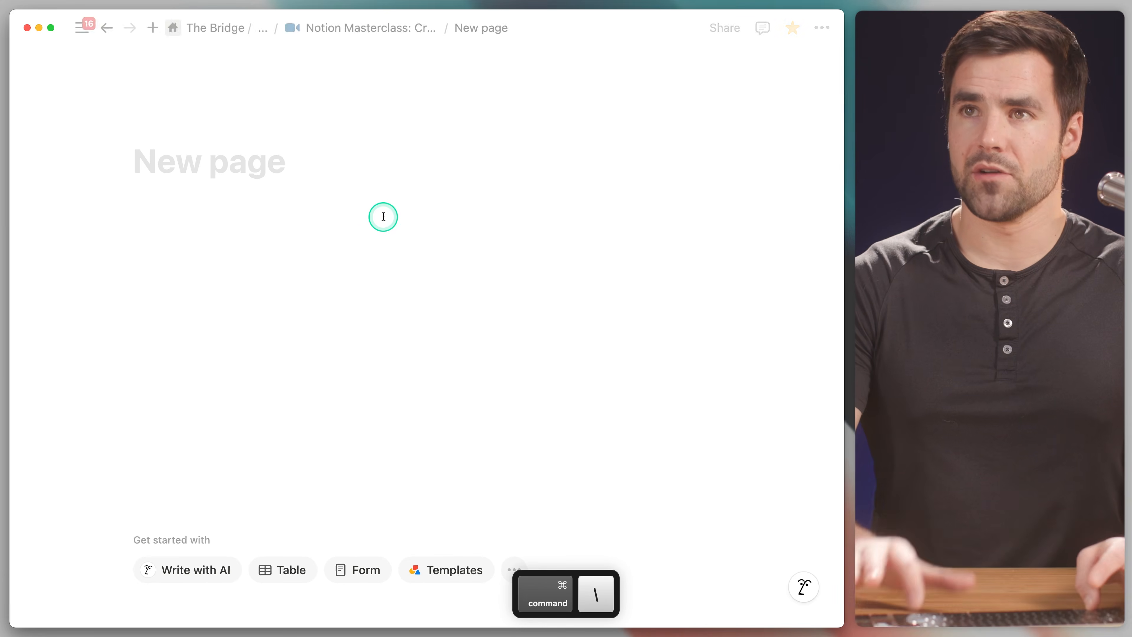
left_click(253, 165)
type("Ultimate Tasks")
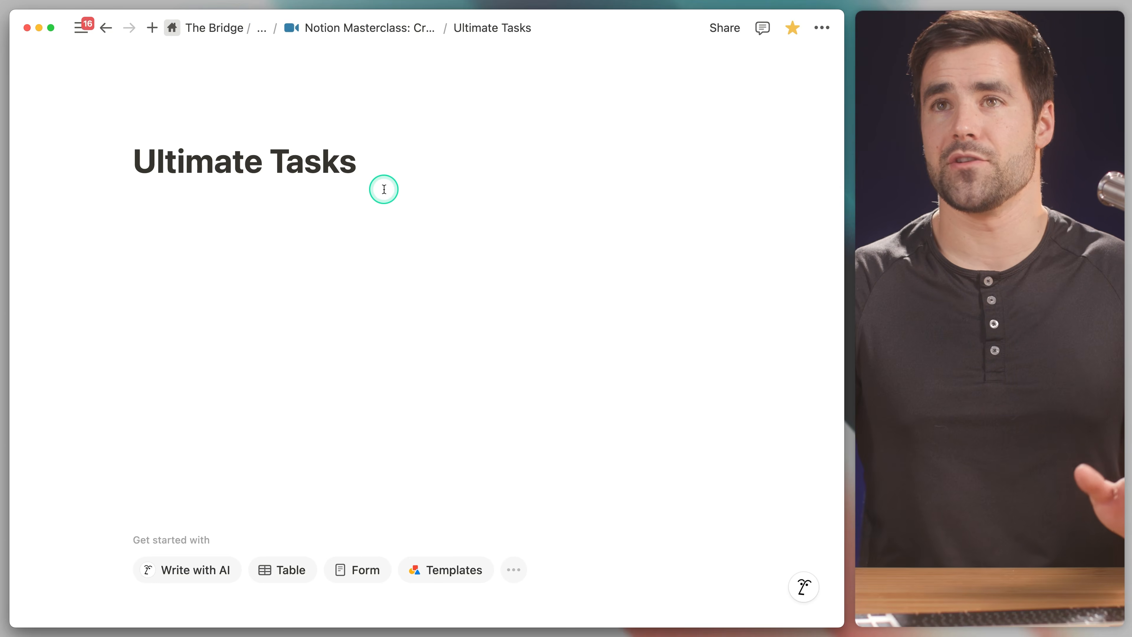
Step: Add a blue circled checkmark icon to the Ultimate Tasks page
left_click(178, 125)
left_click(175, 126)
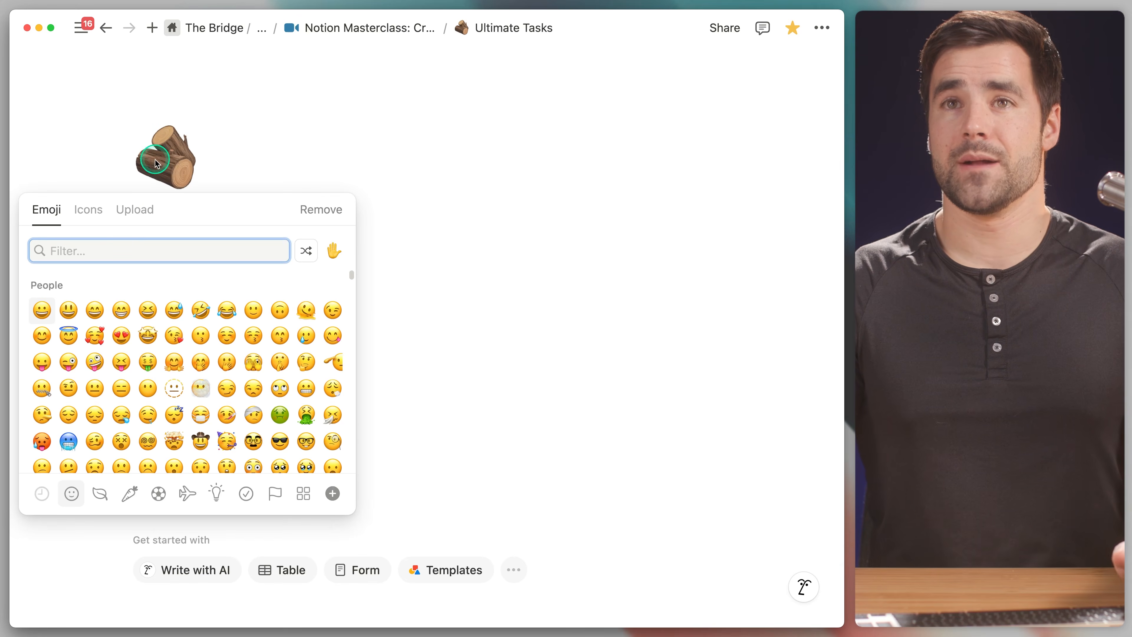
left_click(103, 209)
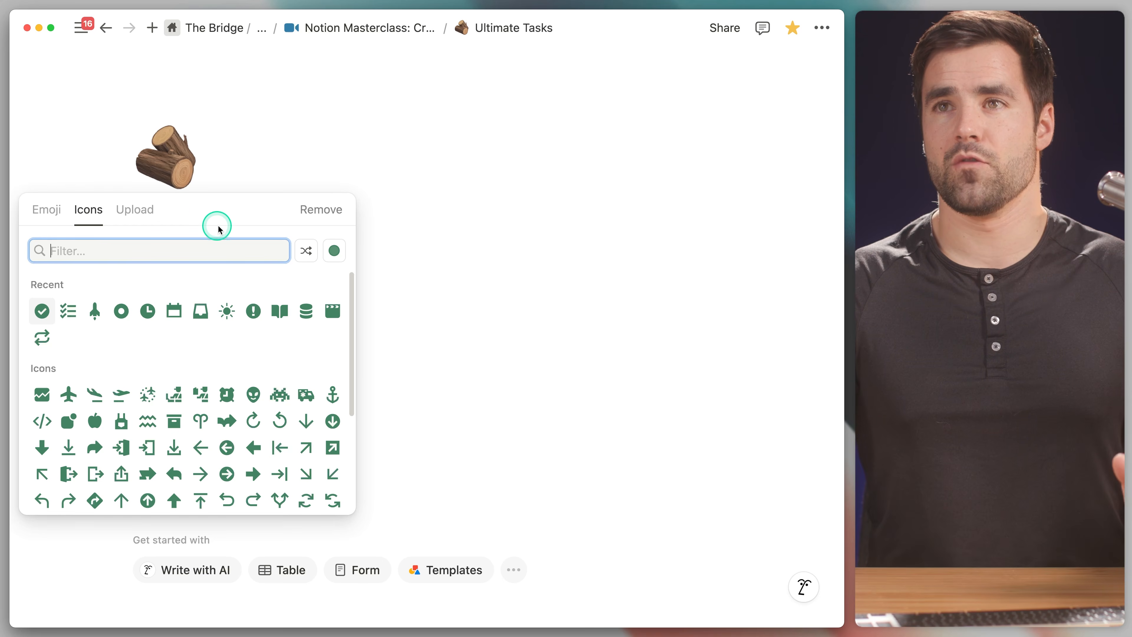
left_click(336, 254)
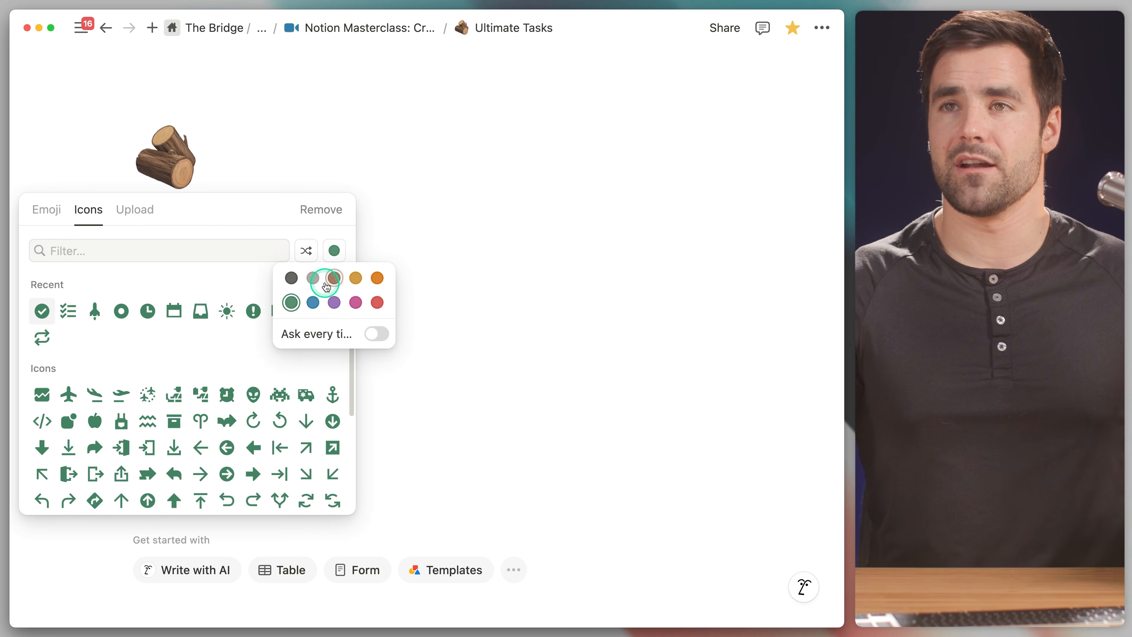
left_click(314, 303)
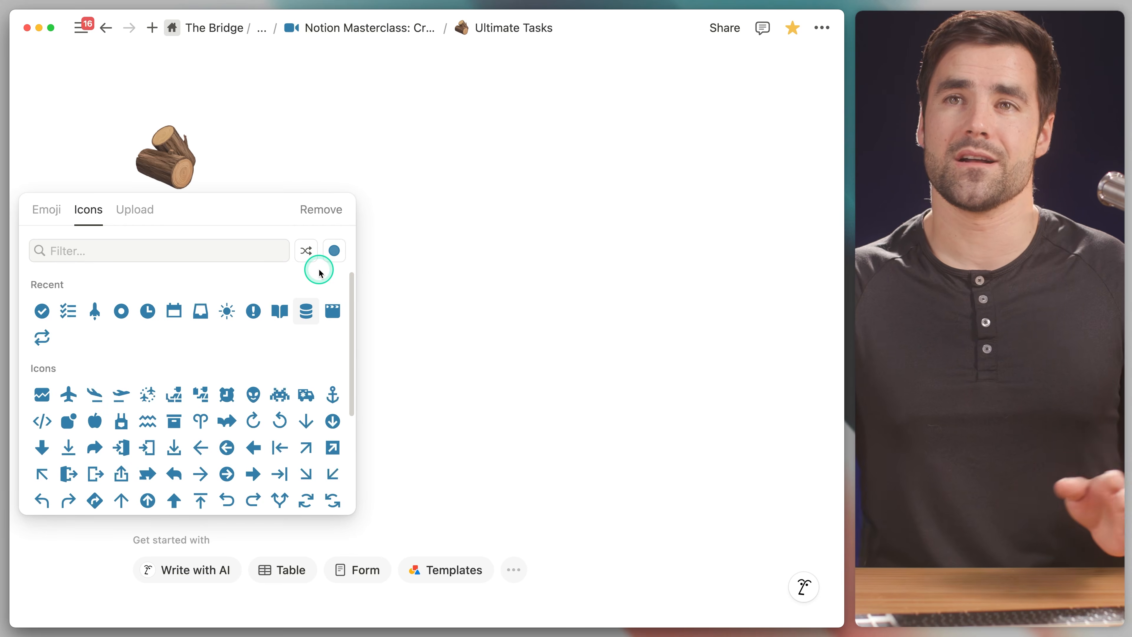
left_click(41, 311)
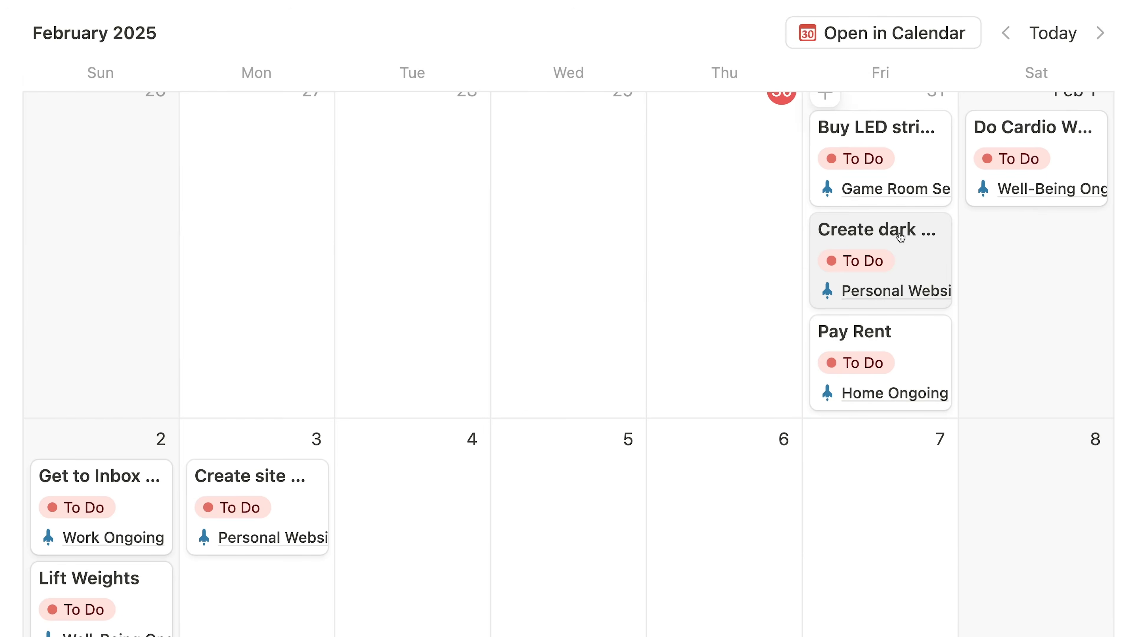
left_click_drag(897, 233, 411, 469)
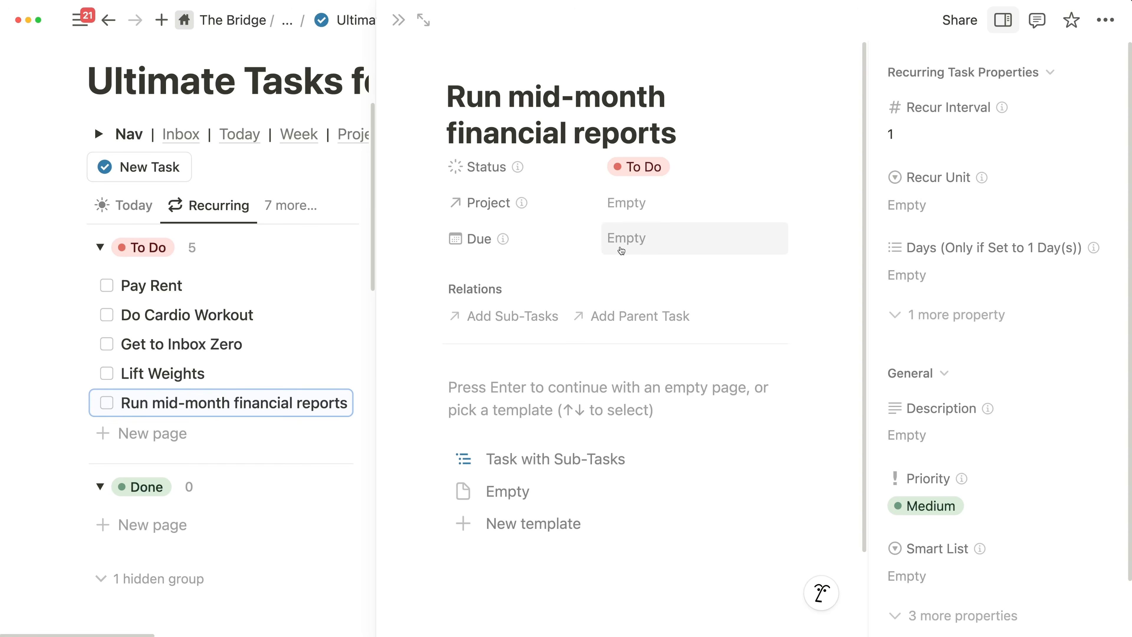
left_click(621, 250)
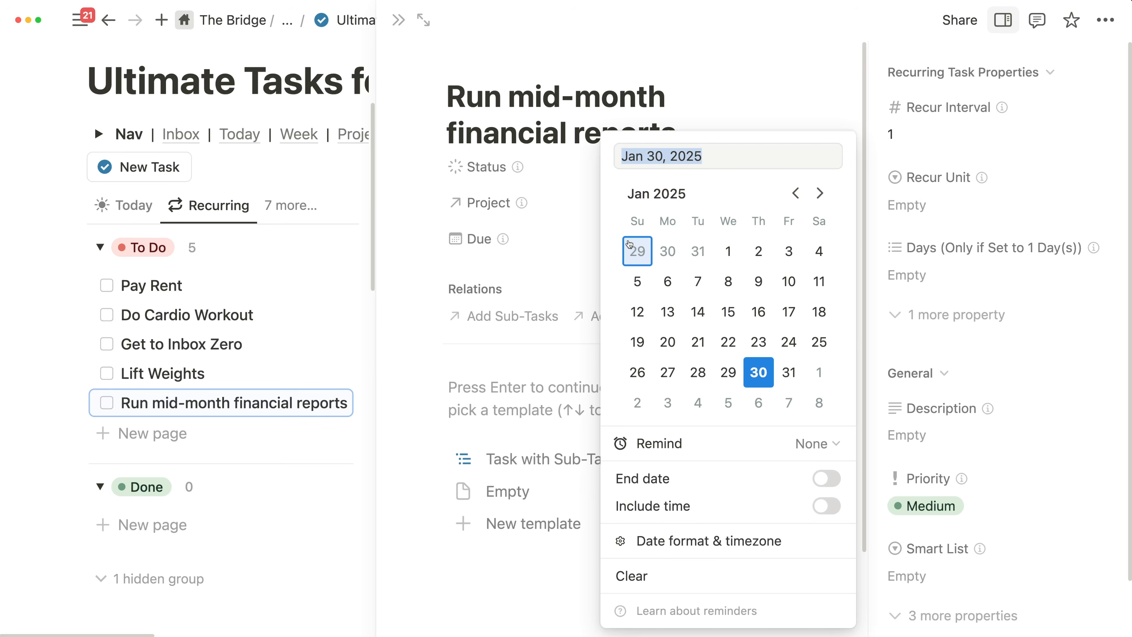
left_click(820, 193)
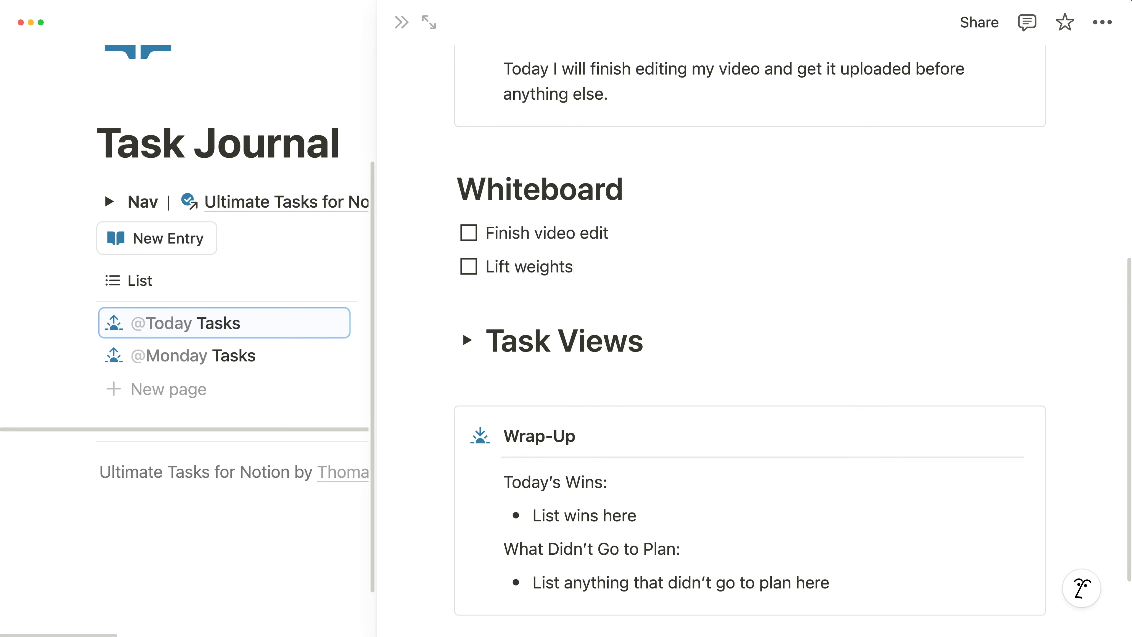
key("Return")
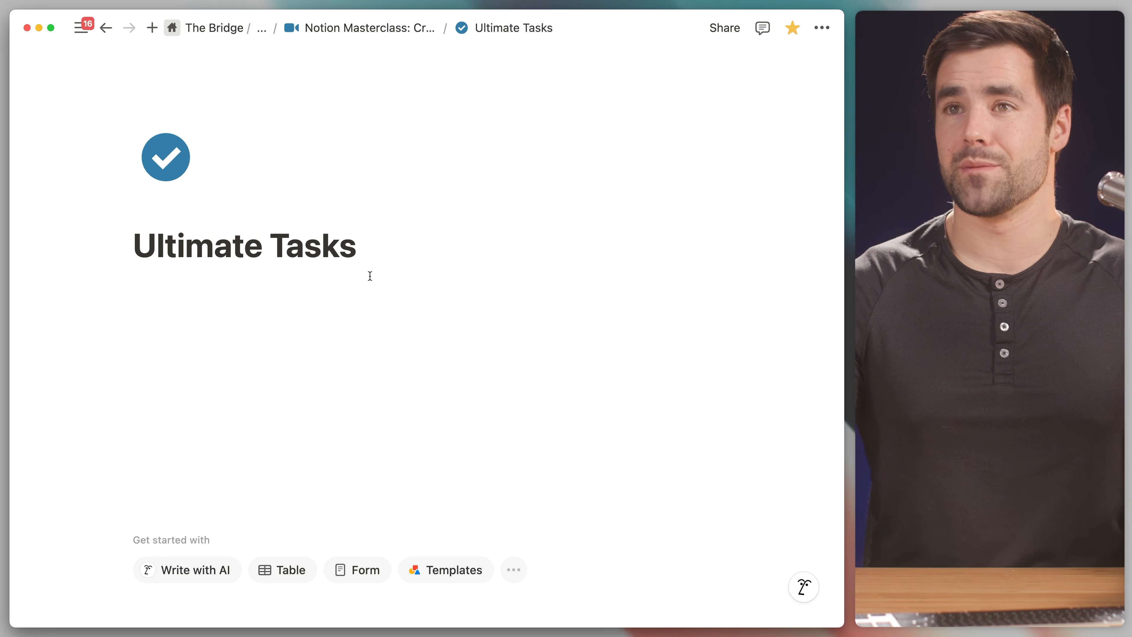
Step: Set the Ultimate Tasks page to full width
left_click(379, 255)
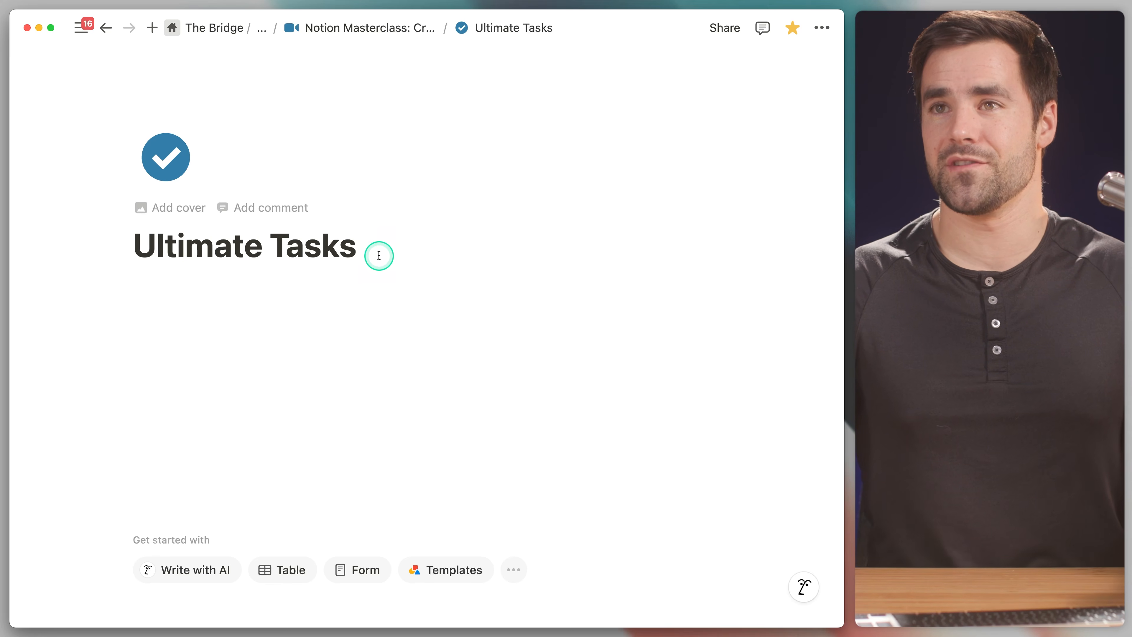
left_click(823, 29)
left_click(802, 188)
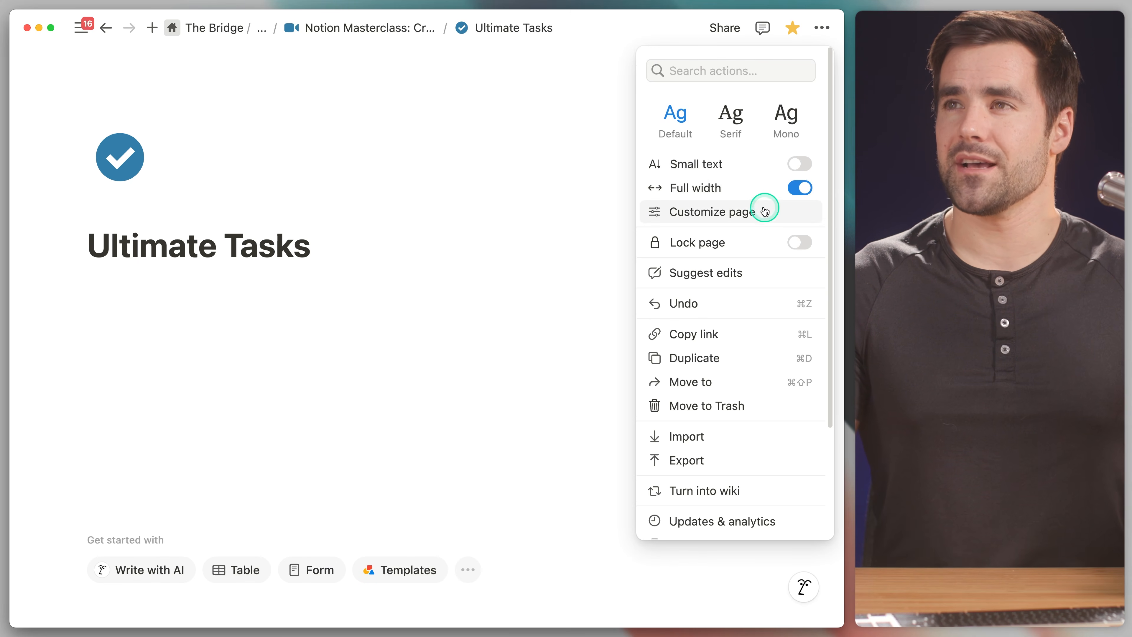
Step: Customize the Ultimate Tasks page by turning off backlinks, page discussions and table of contents, and setting inline comments to Minimal
left_click(775, 207)
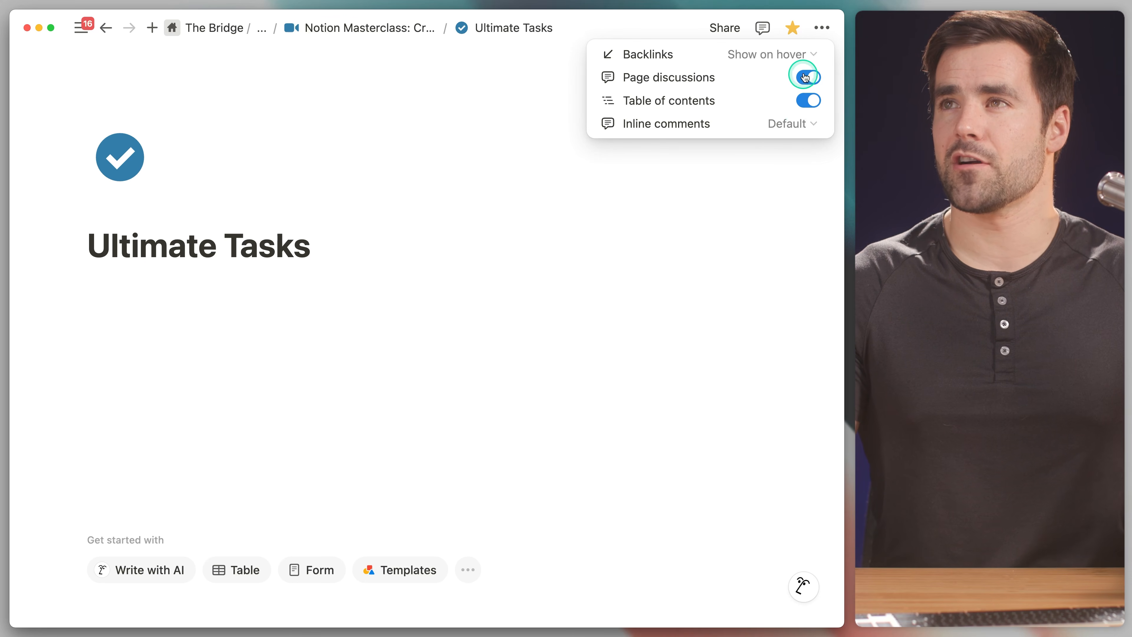
left_click(809, 99)
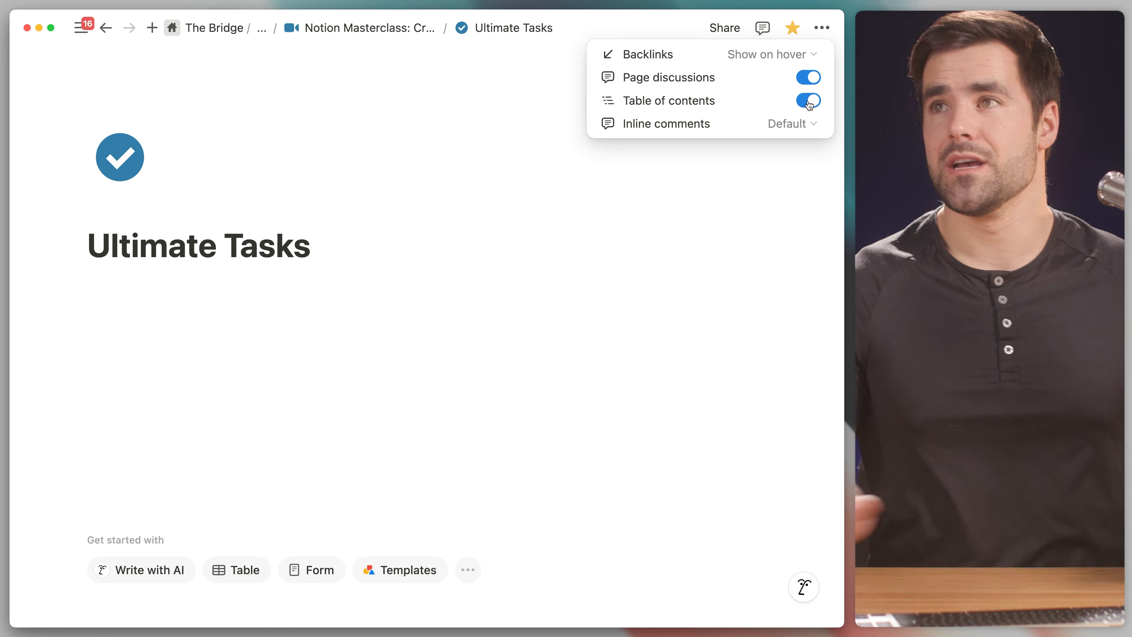
left_click(809, 102)
left_click(809, 77)
left_click(776, 54)
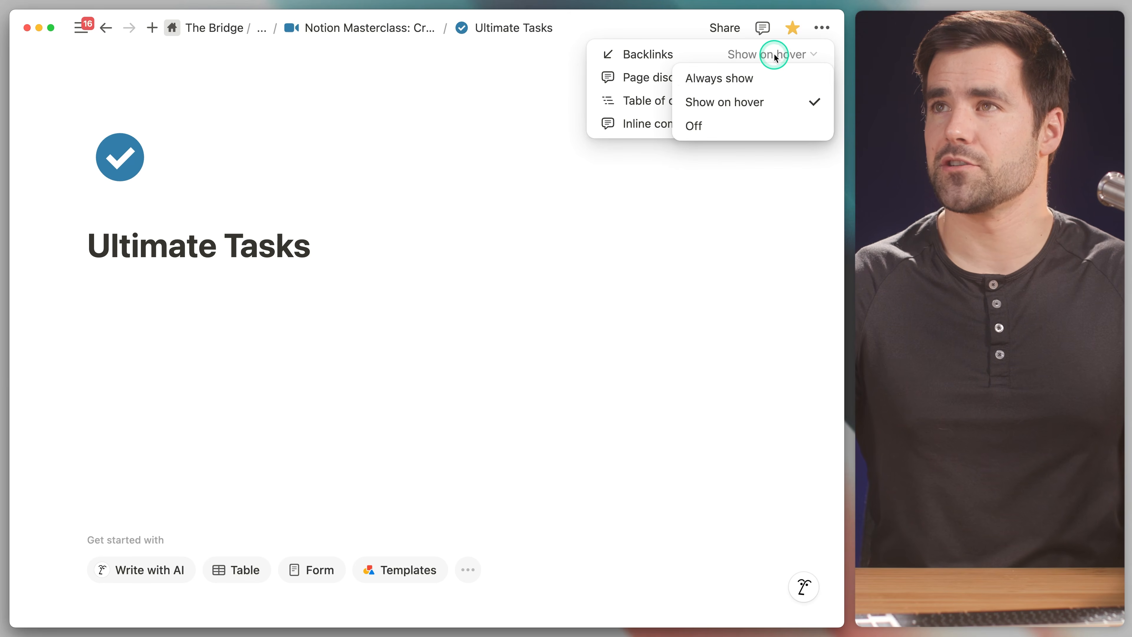
left_click(748, 120)
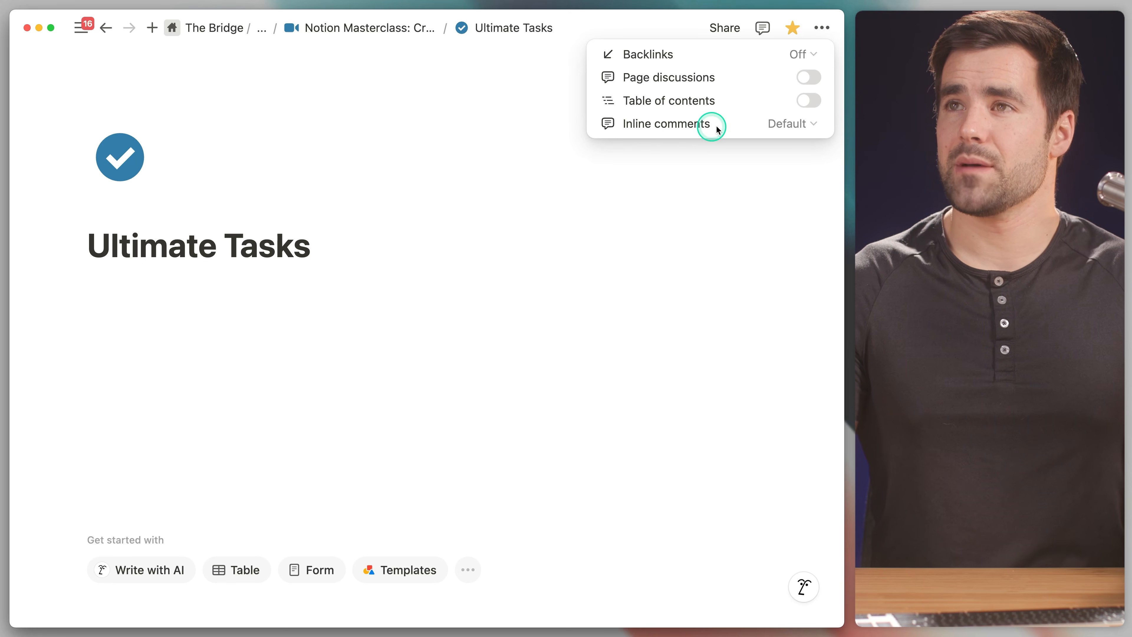
left_click(778, 125)
left_click(713, 171)
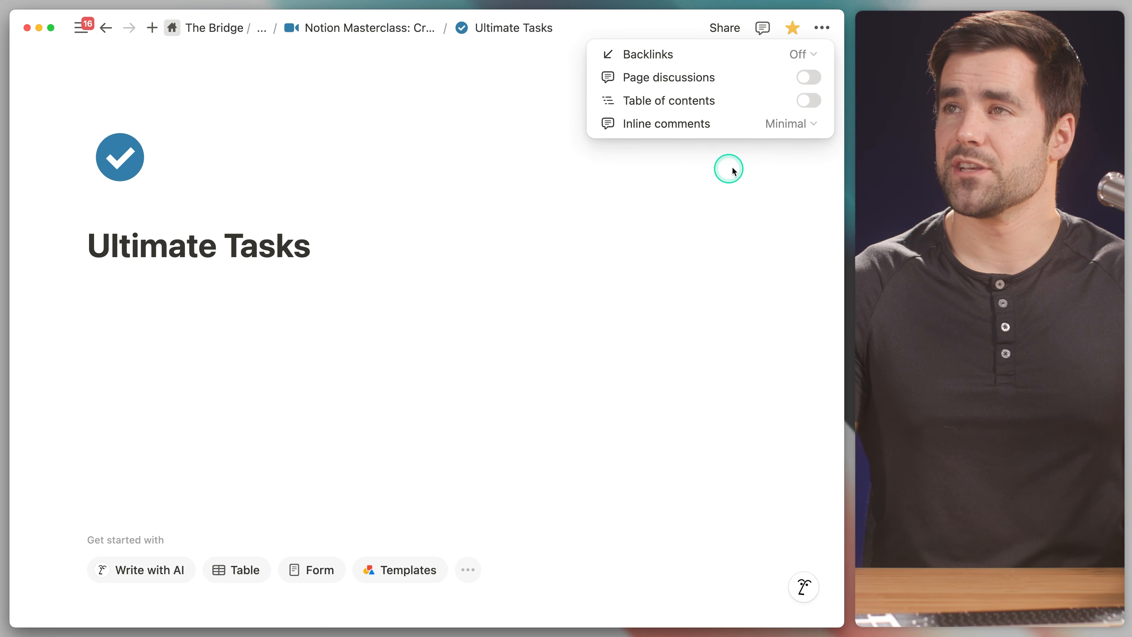
left_click(506, 166)
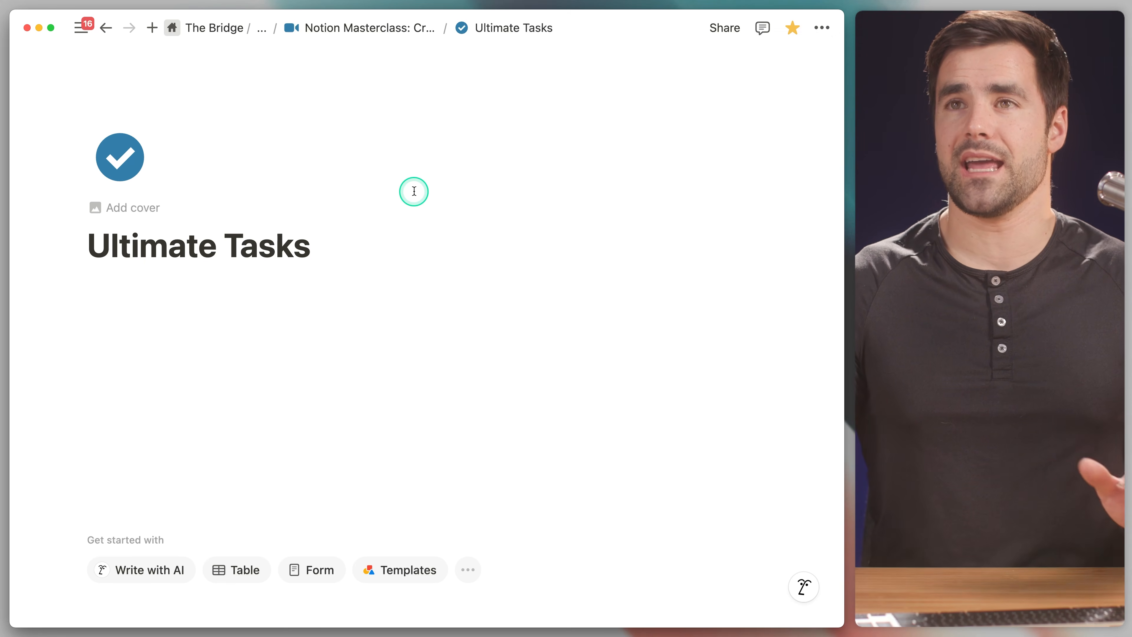
Step: Add three blank lines to the Ultimate Tasks page body and embed a sub-page titled "Databases" below them
left_click(230, 296)
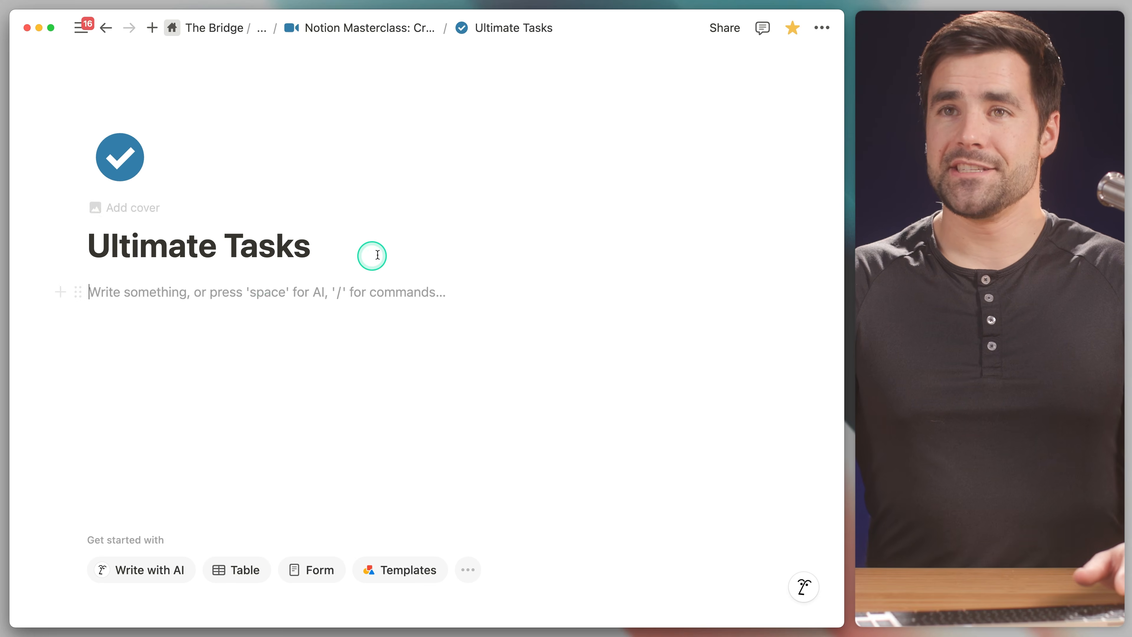
key("Return")
key("Return")
key("Return")
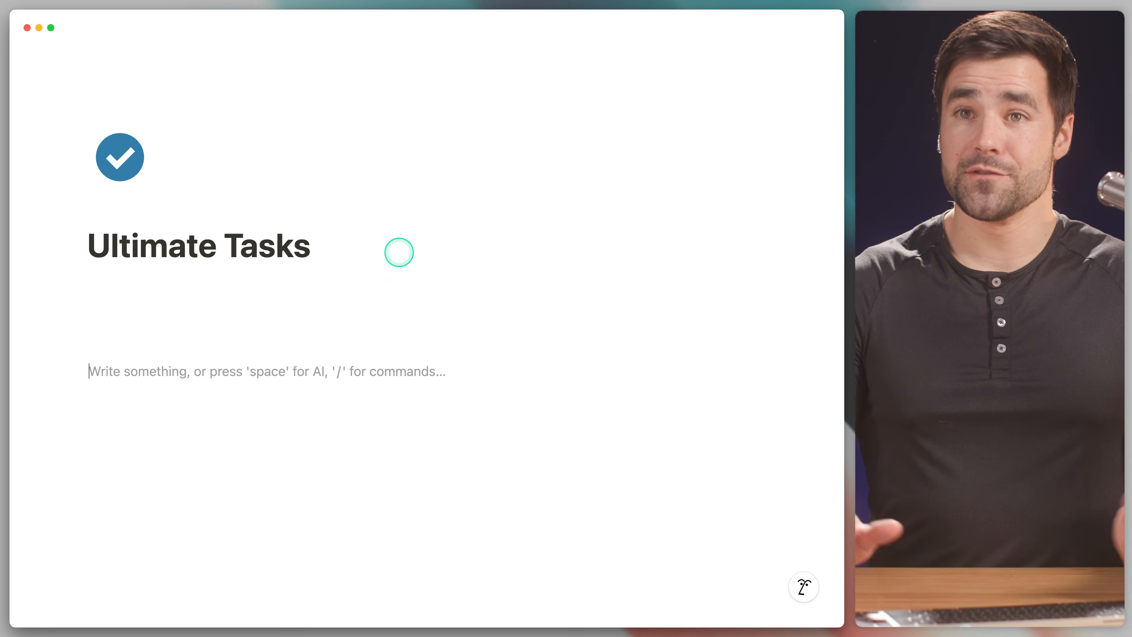
type("/")
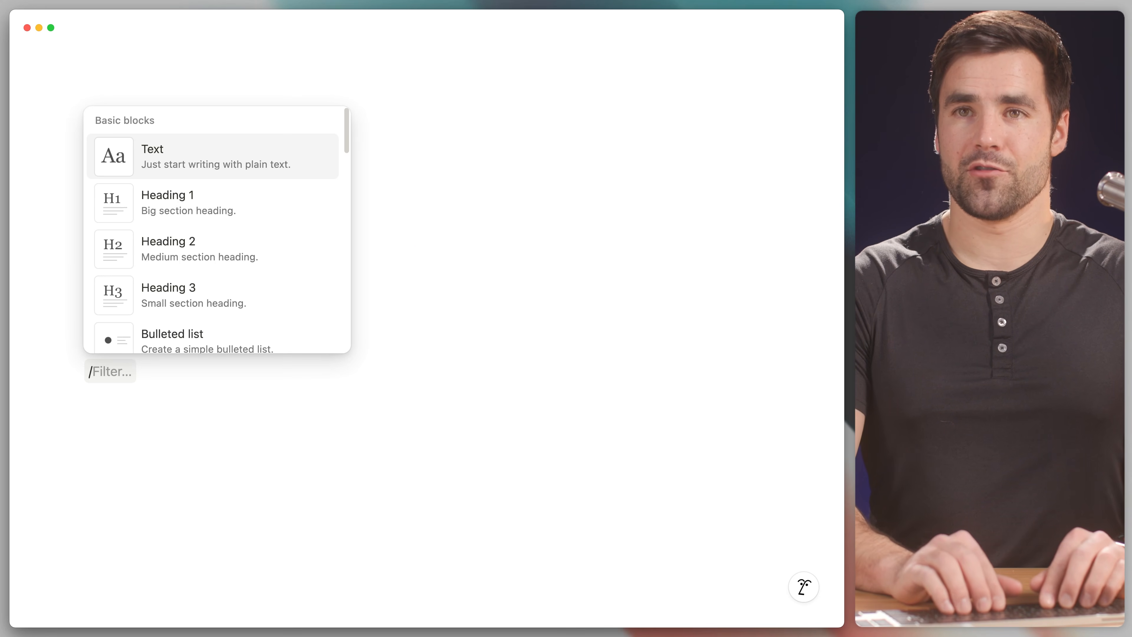
type("page")
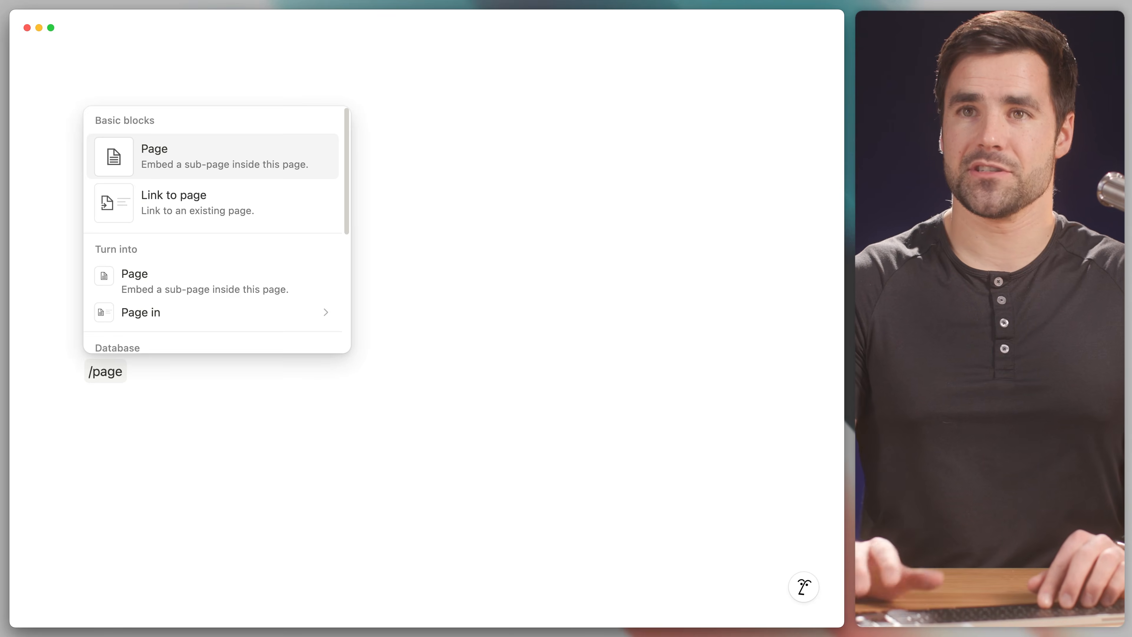
key("Return")
type("Databas")
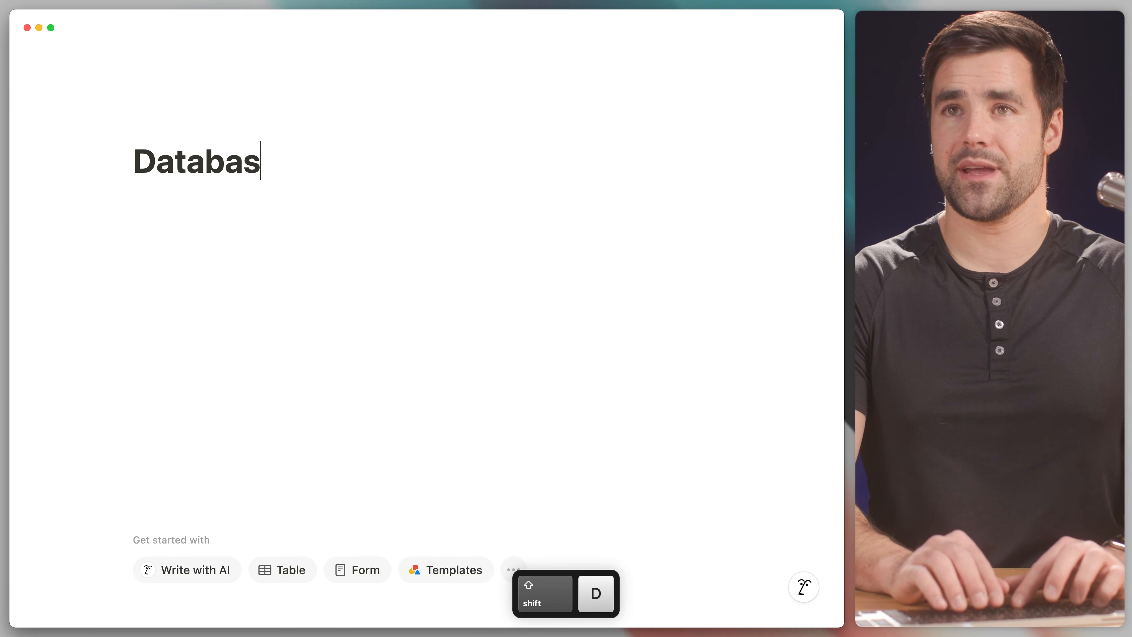
type("es")
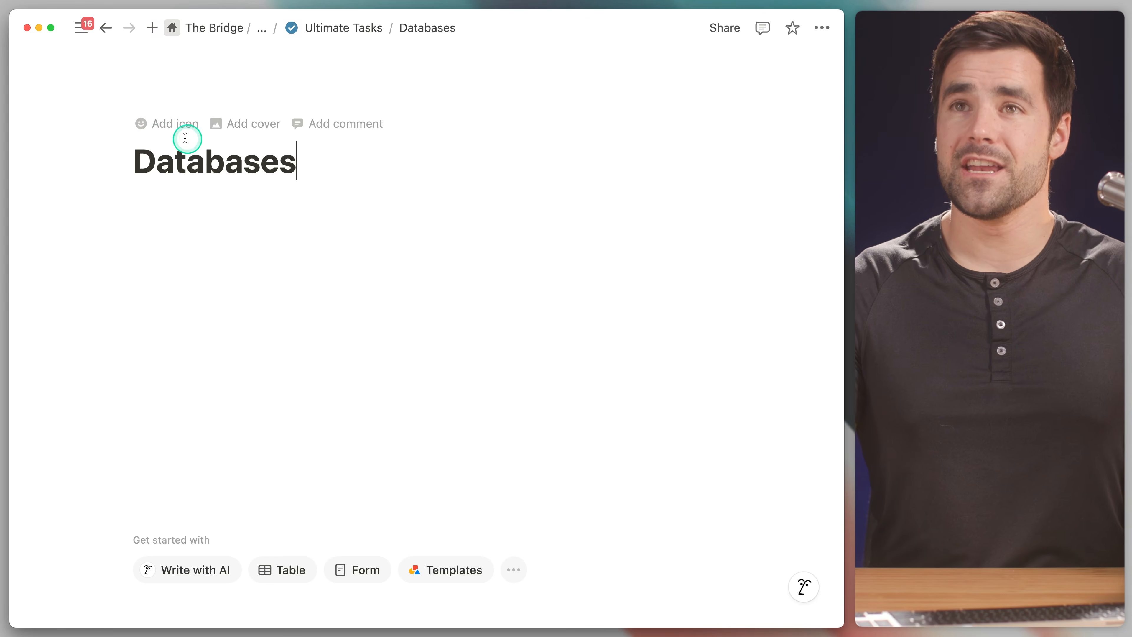
Step: Give the Databases page the blue stacked-cylinder database icon, found by filtering the icons for "stacked"
left_click(168, 122)
left_click(173, 132)
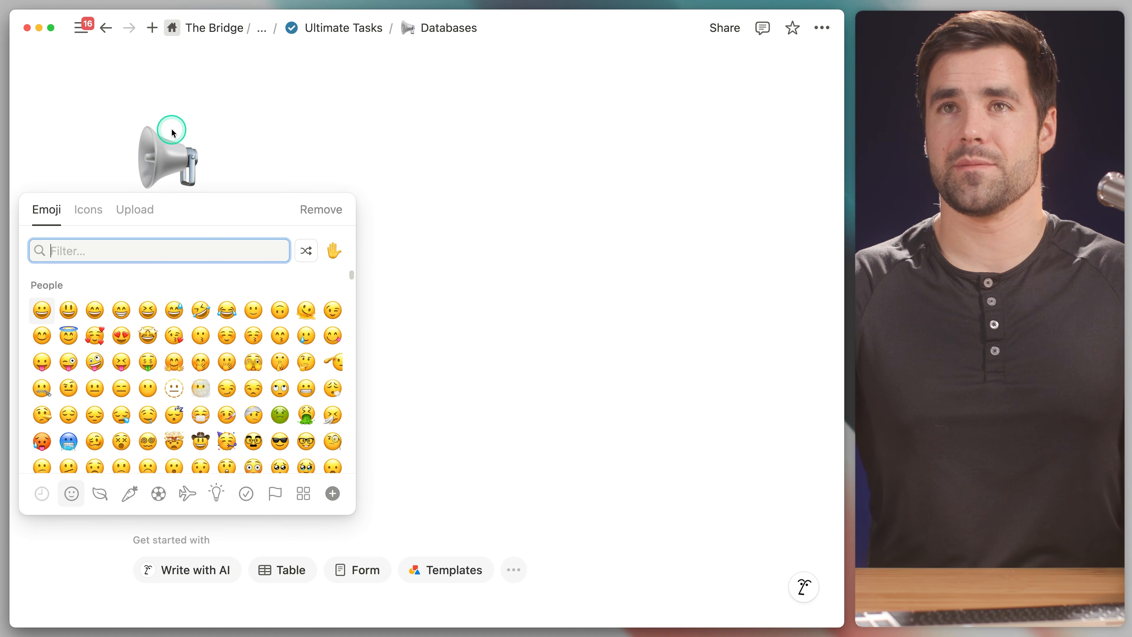
left_click(85, 210)
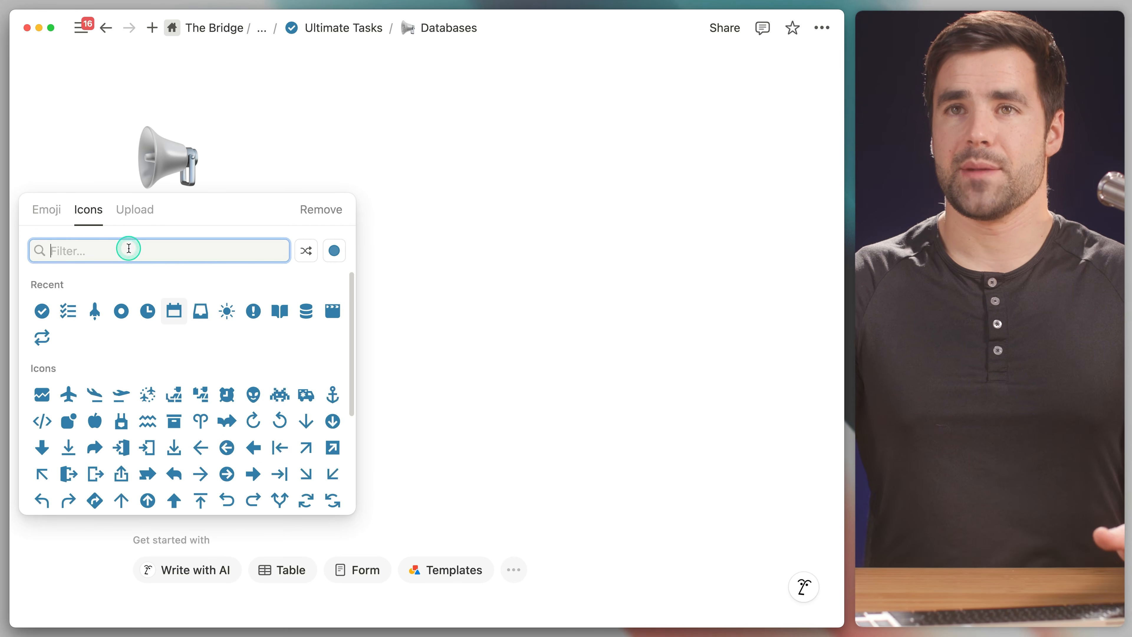
type("stacked")
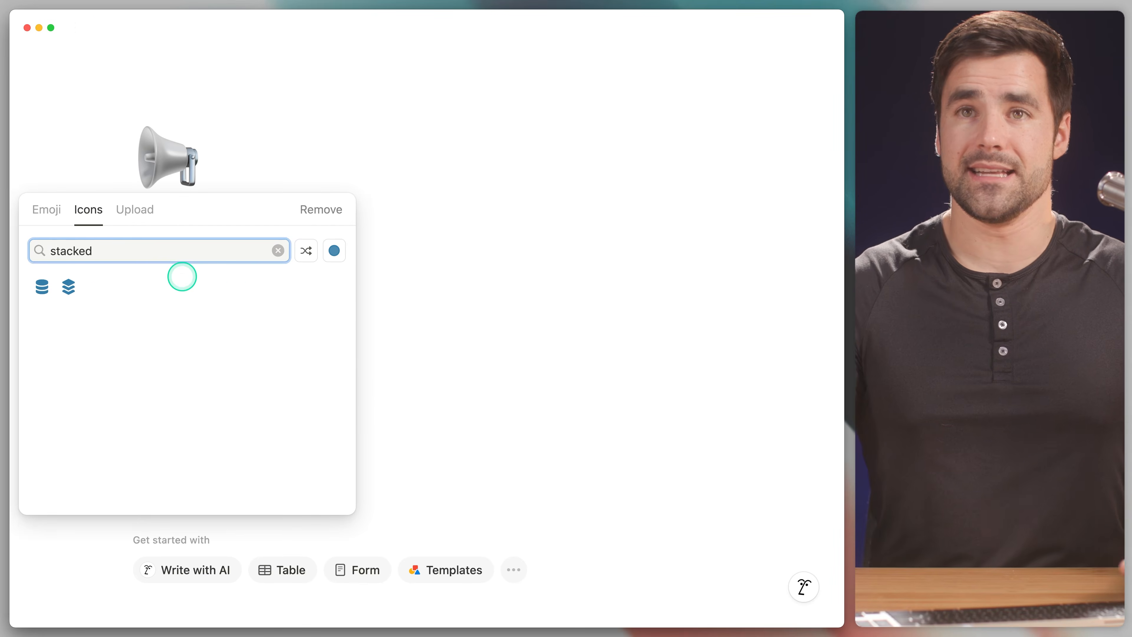
left_click(45, 293)
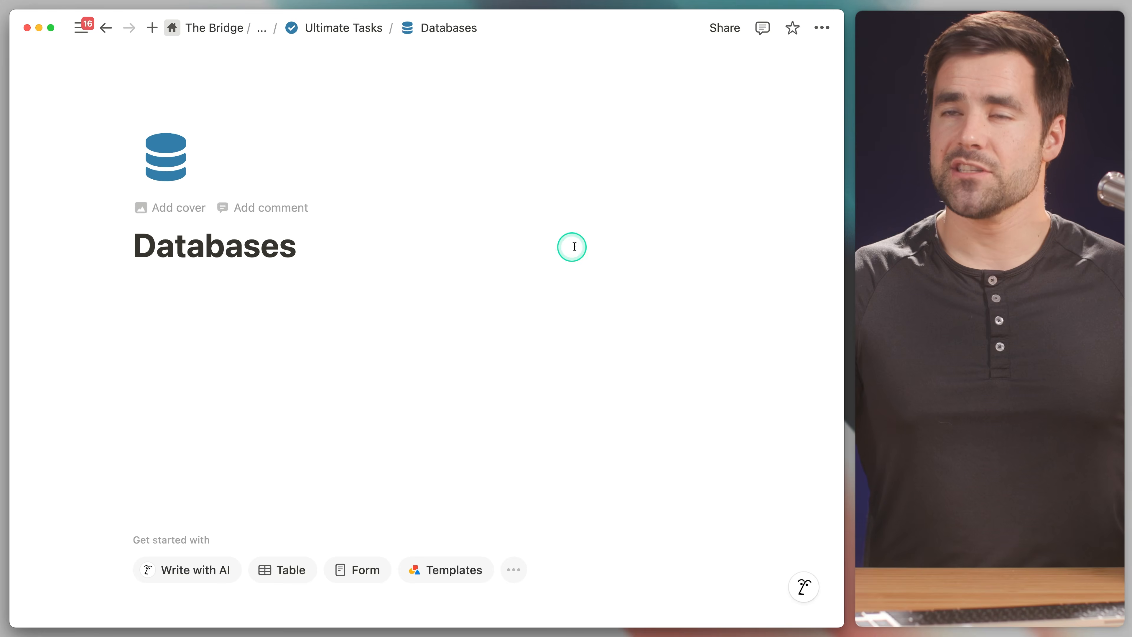
Step: Customize the Databases page by turning off page discussions, table of contents and backlinks, and setting inline comments to Minimal
left_click(821, 28)
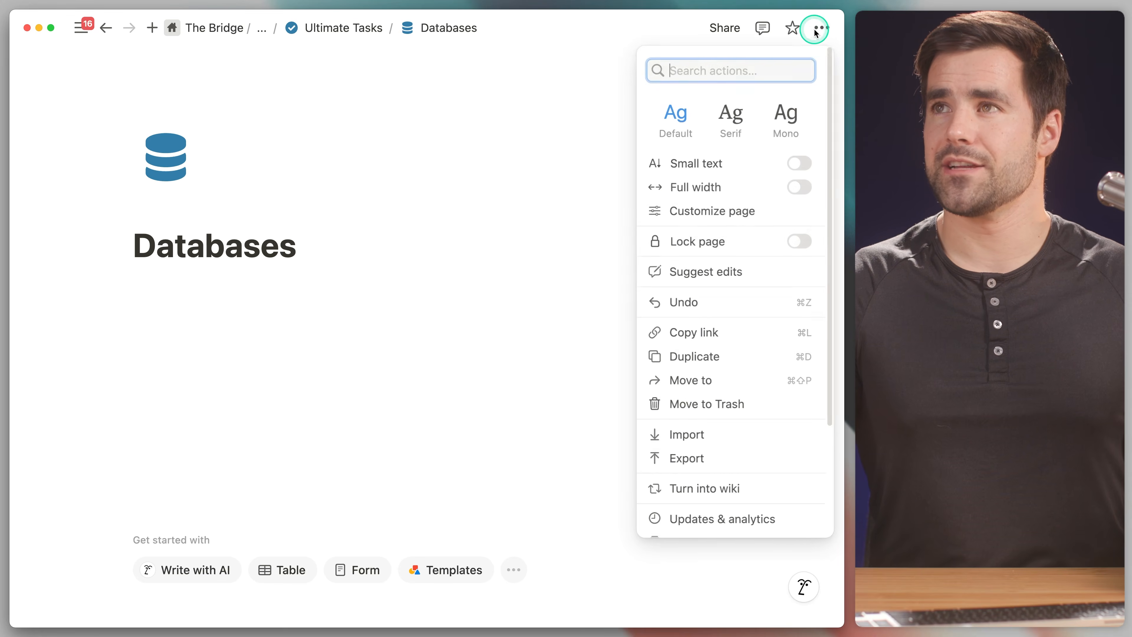
left_click(744, 214)
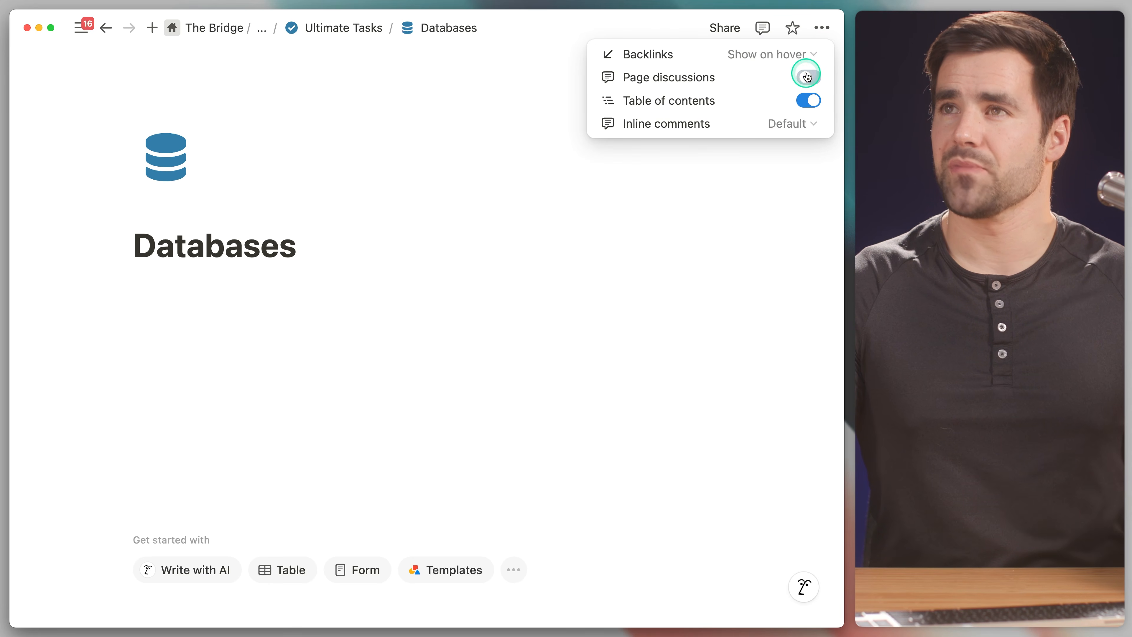
left_click(789, 129)
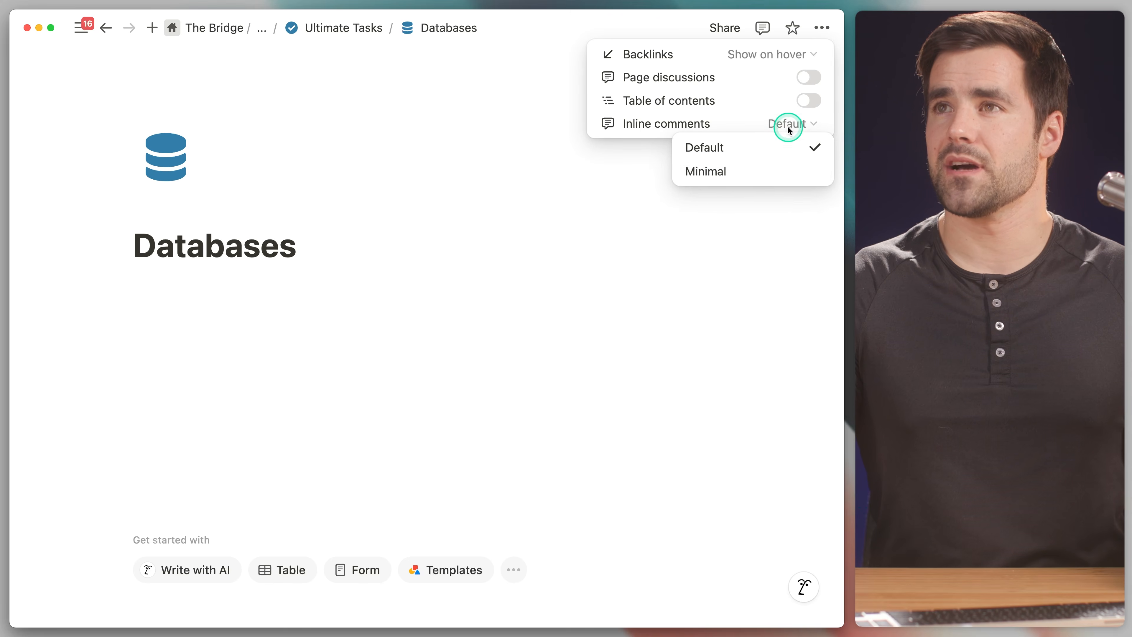
left_click(733, 166)
left_click(781, 62)
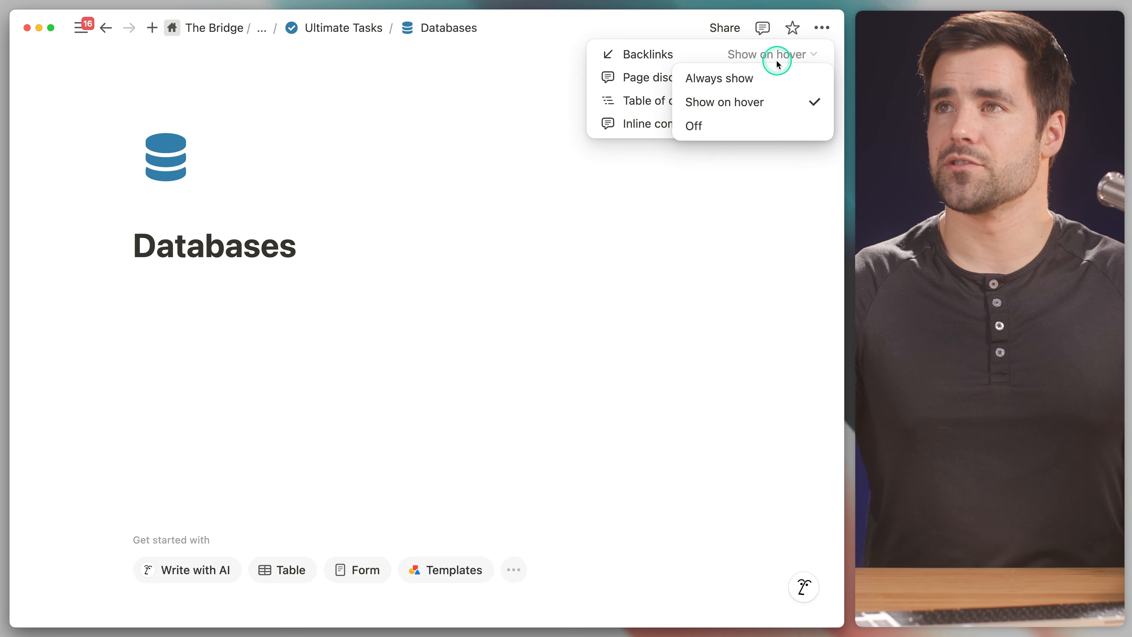
left_click(712, 124)
left_click(545, 236)
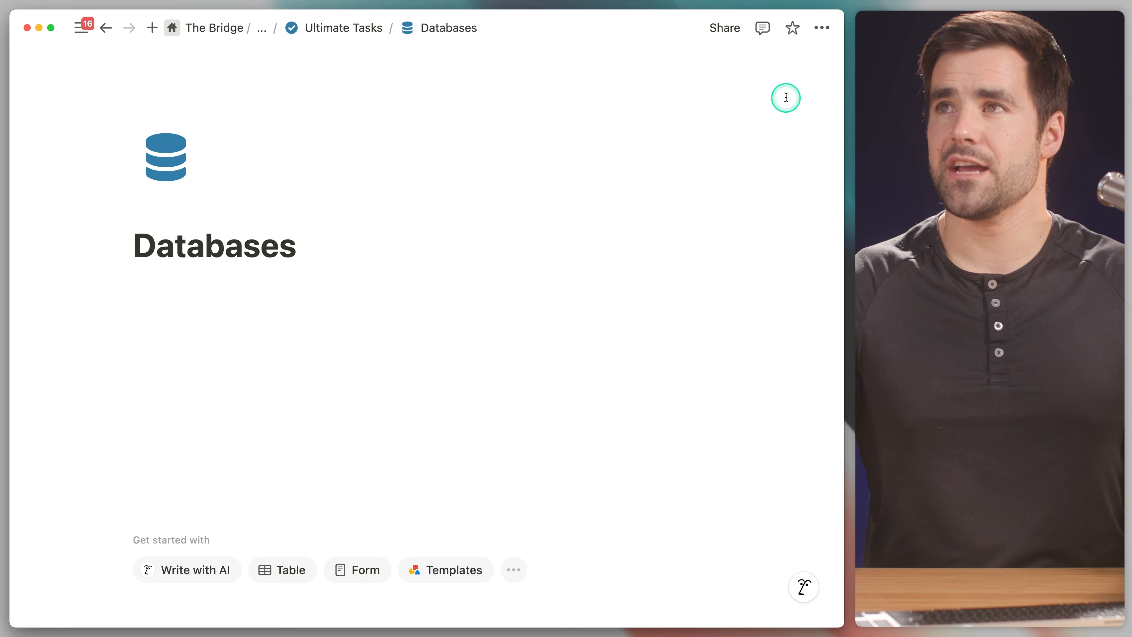
left_click(820, 31)
left_click(455, 263)
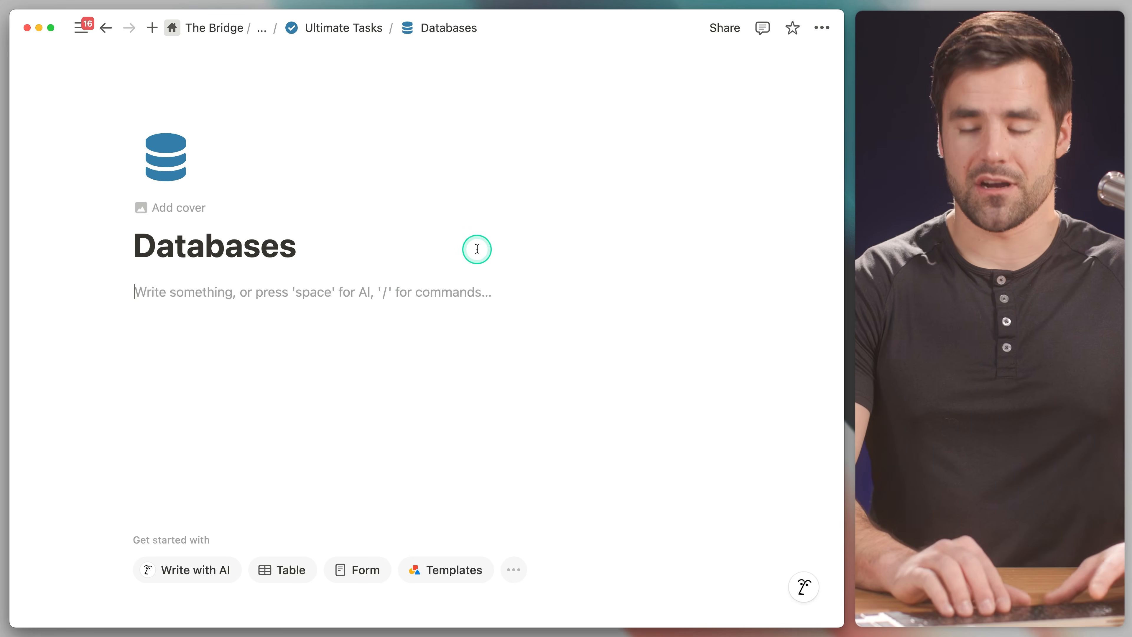
Step: Insert an inline database on the Databases page and title it "Tasks (current)"
type("/")
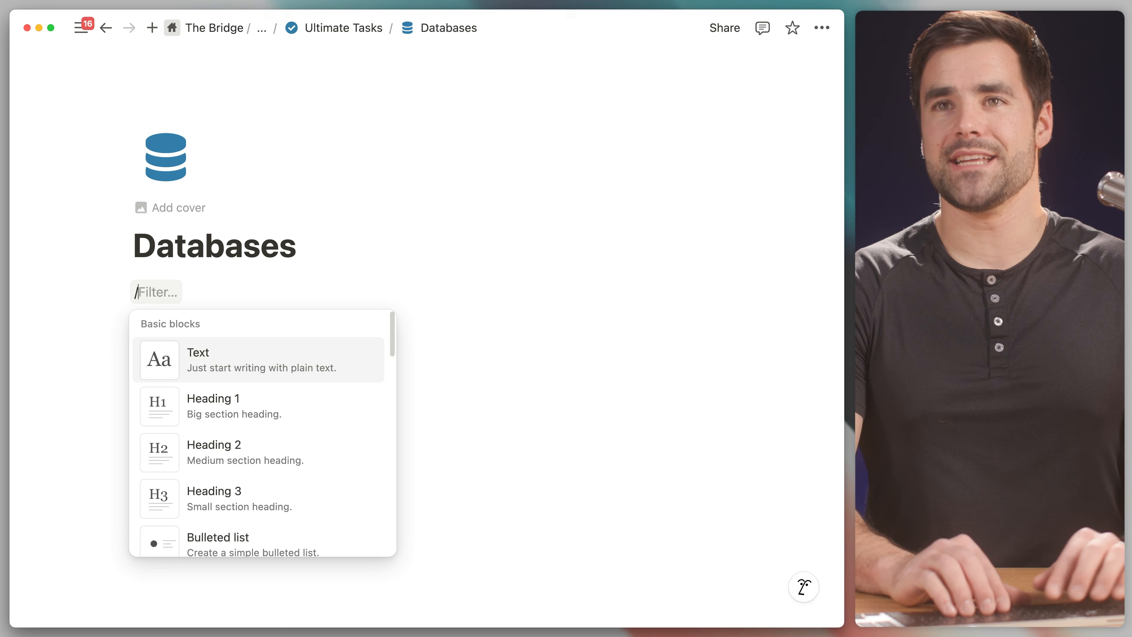
type("dataa")
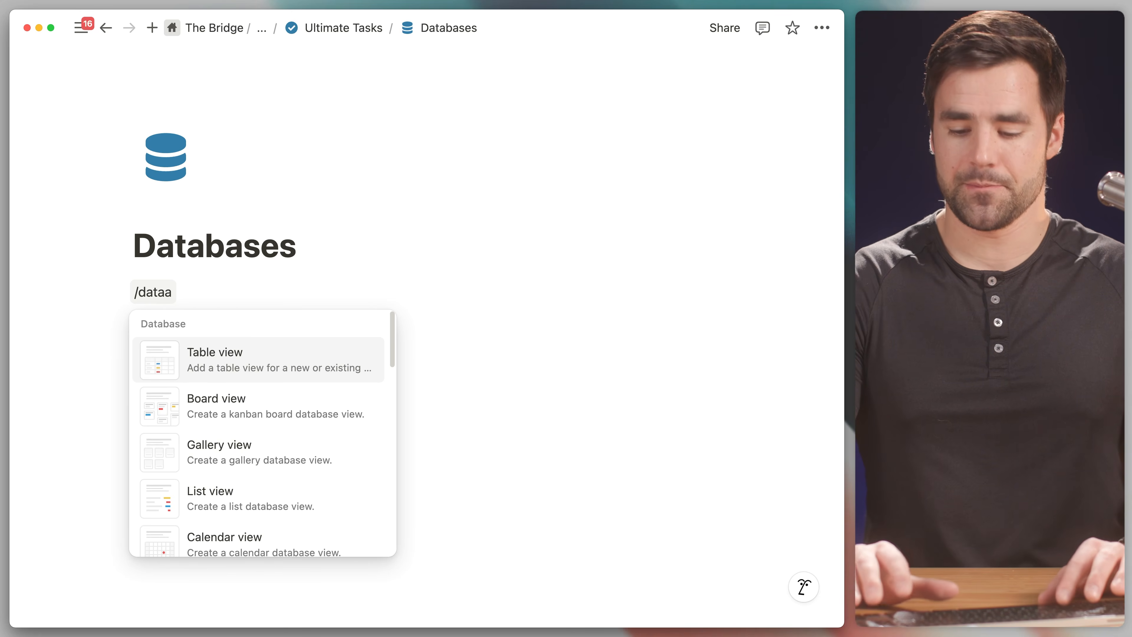
key("BackSpace")
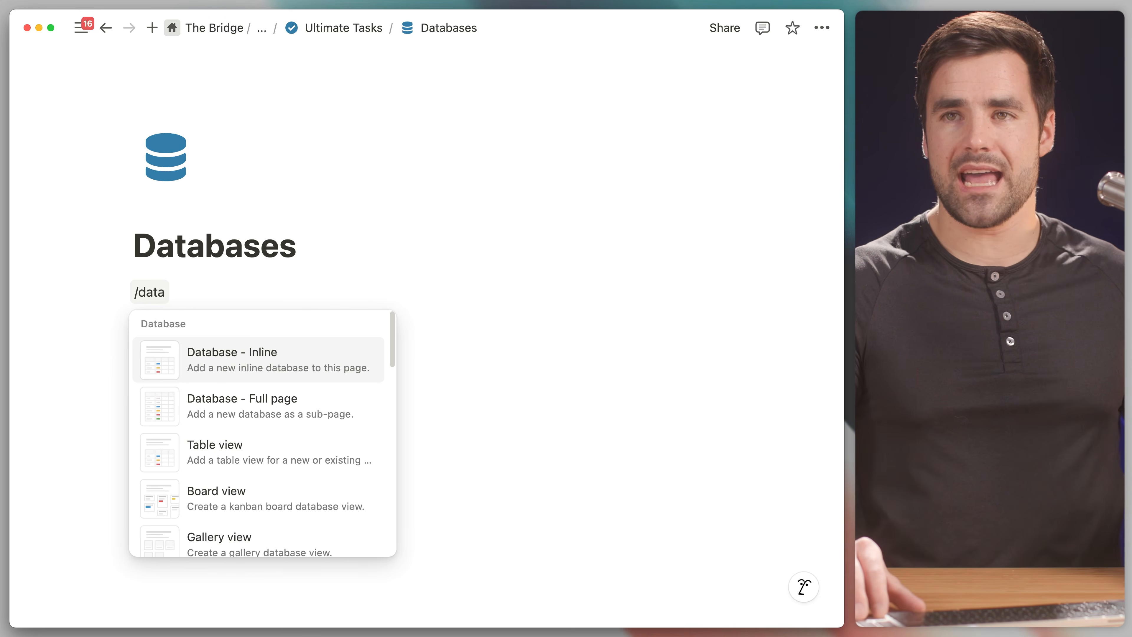
key("Down")
key("Up")
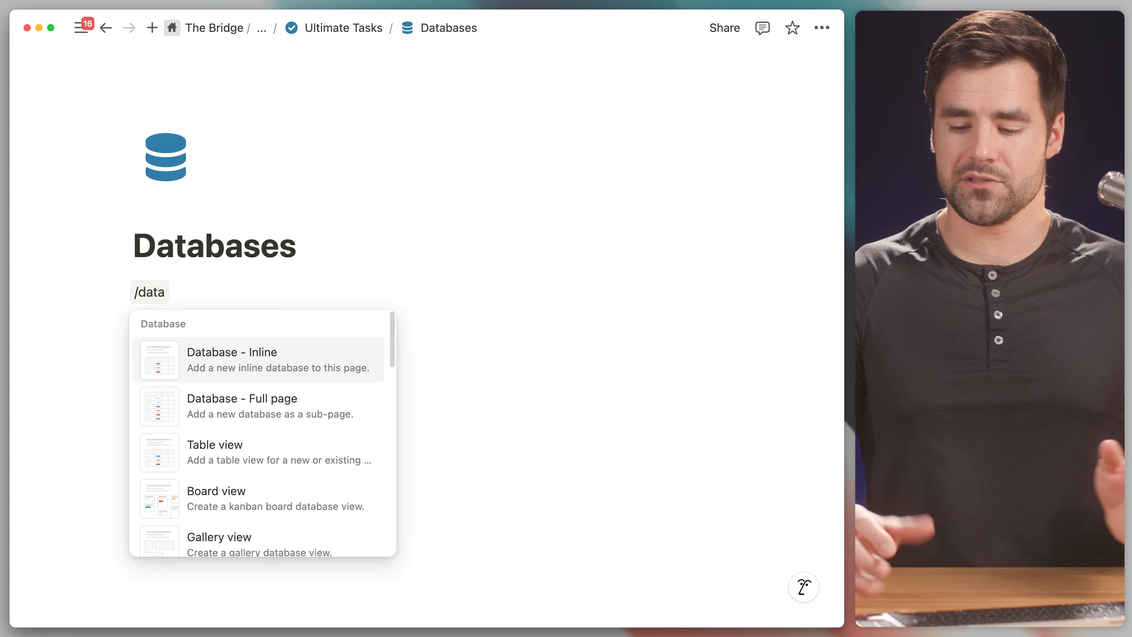
key("Return")
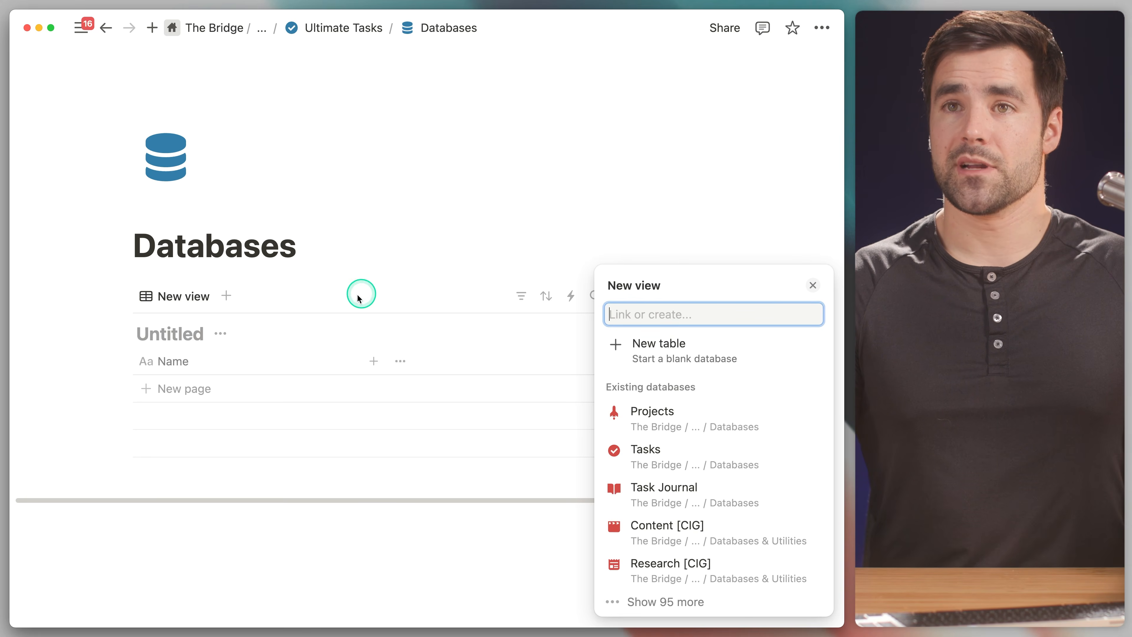
left_click(174, 335)
type("Tasks")
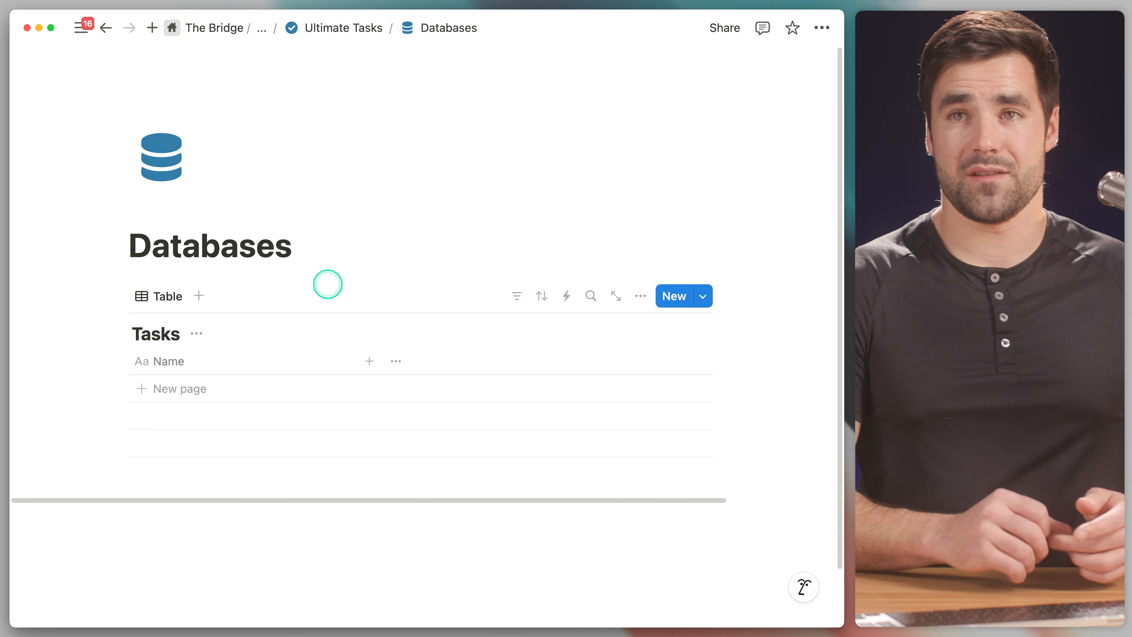
type(" (c")
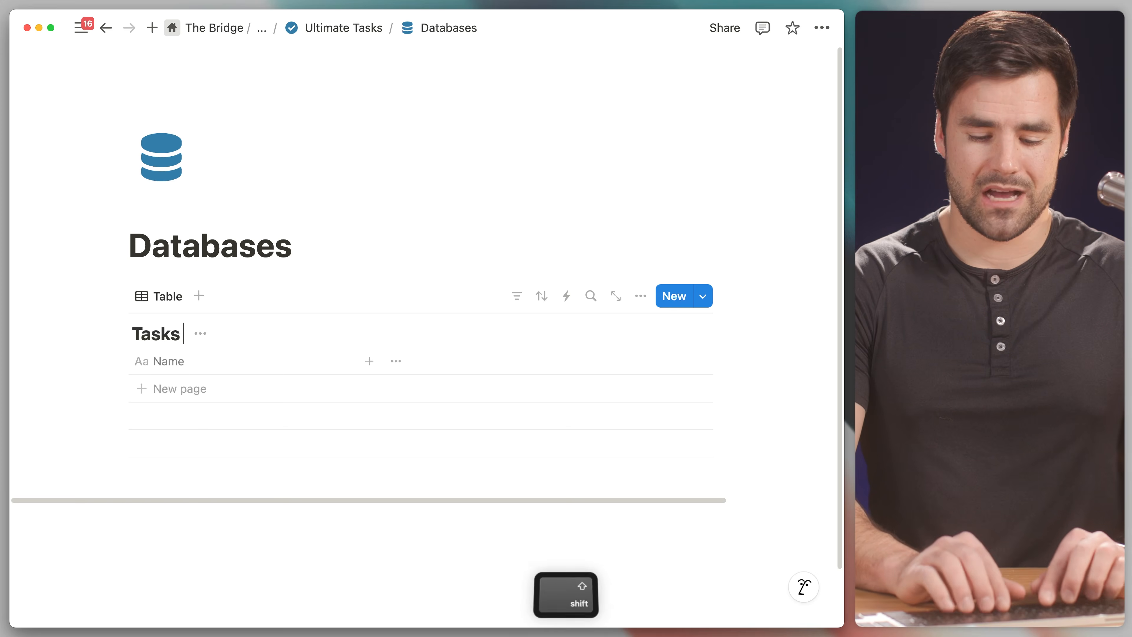
type("urrent)")
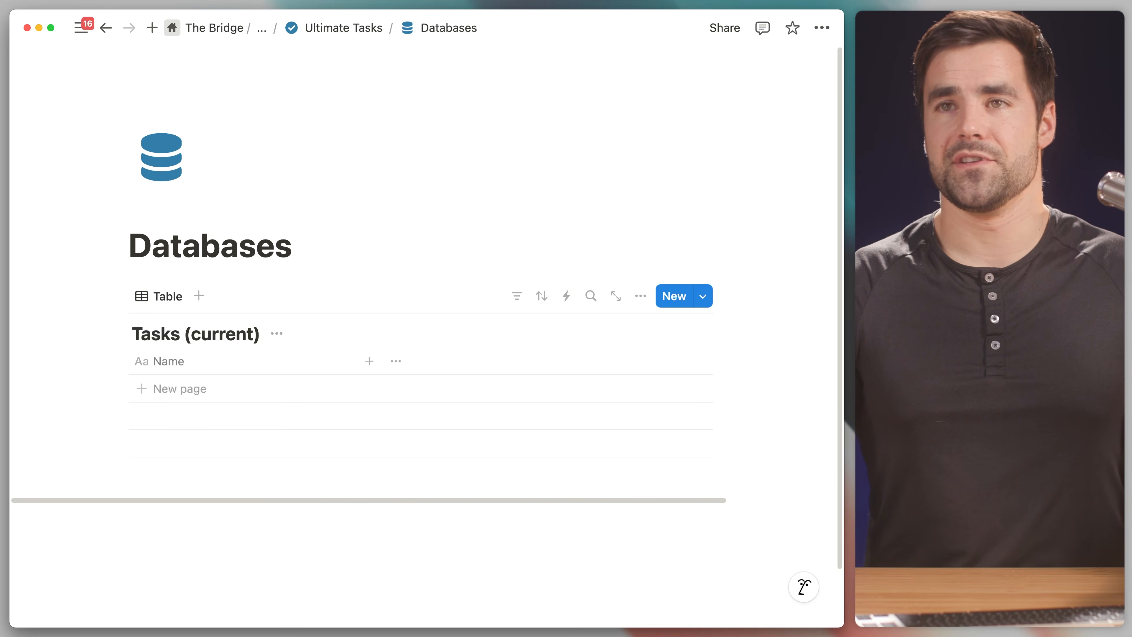
Step: Add a second inline database as a new table below Tasks (current) and title it "Project (current)"
scroll(290, 294, "down", 2)
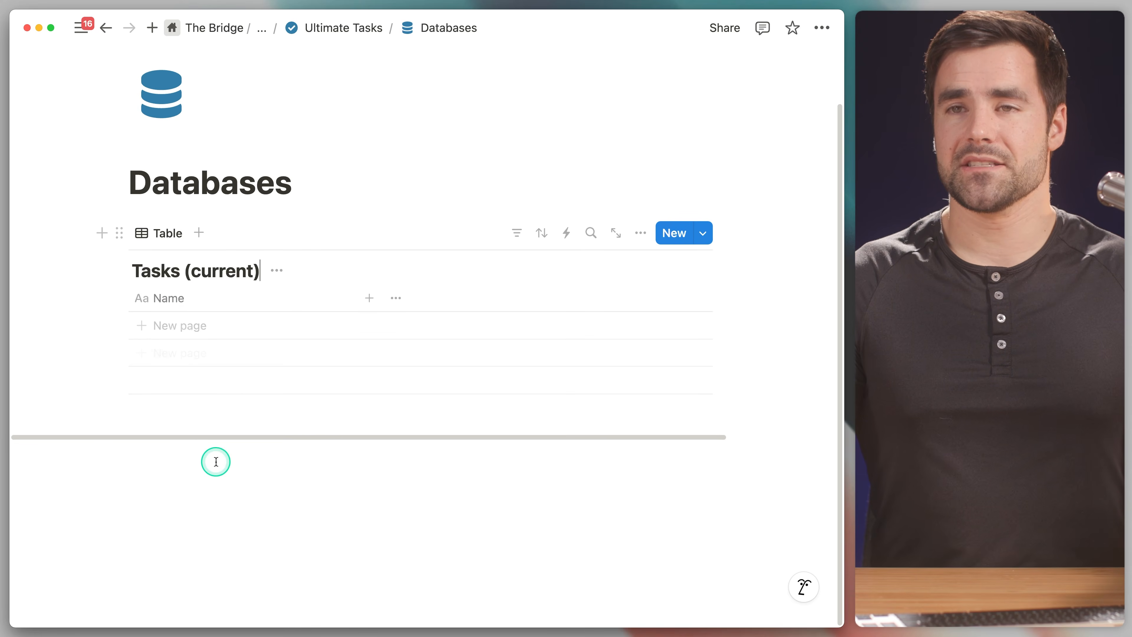
left_click(232, 459)
type("/data")
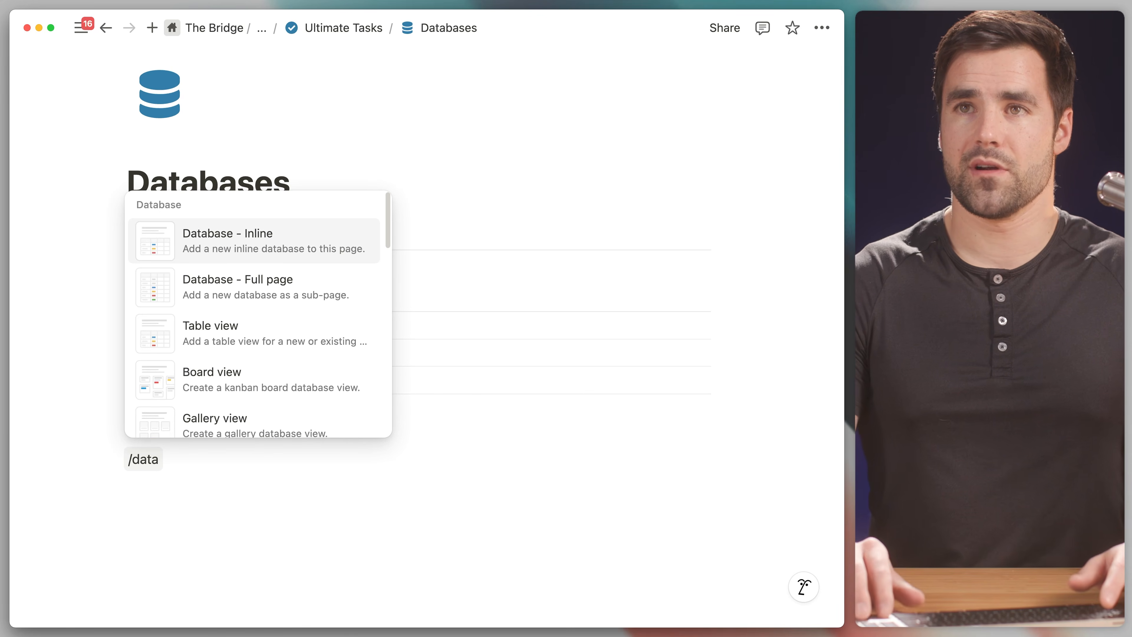
key("Down")
key("Up")
key("Return")
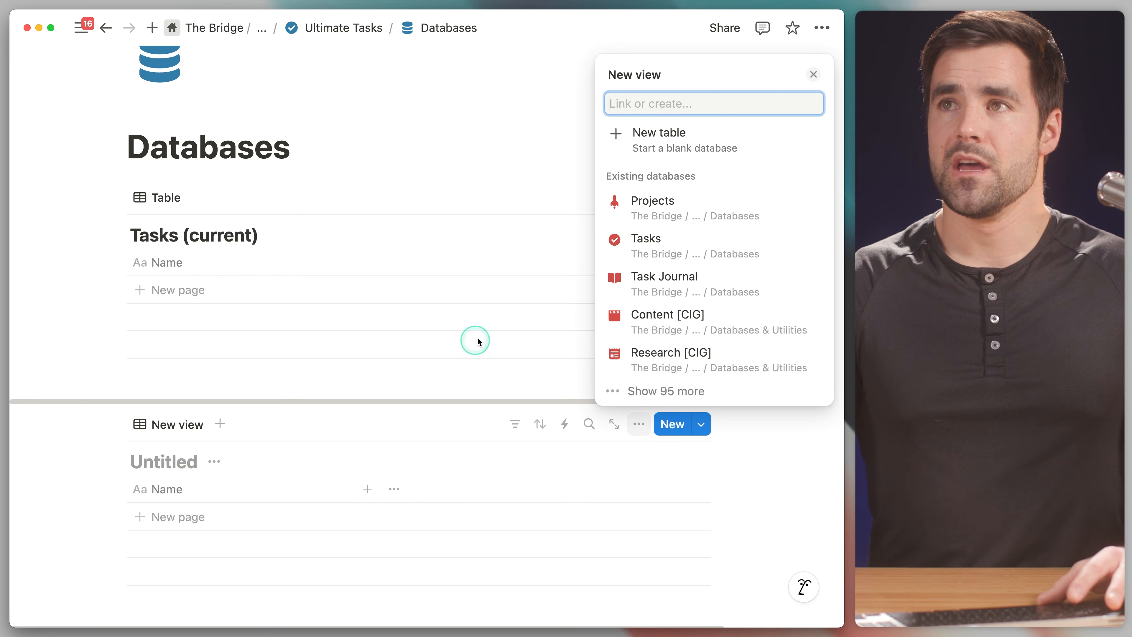
left_click(687, 140)
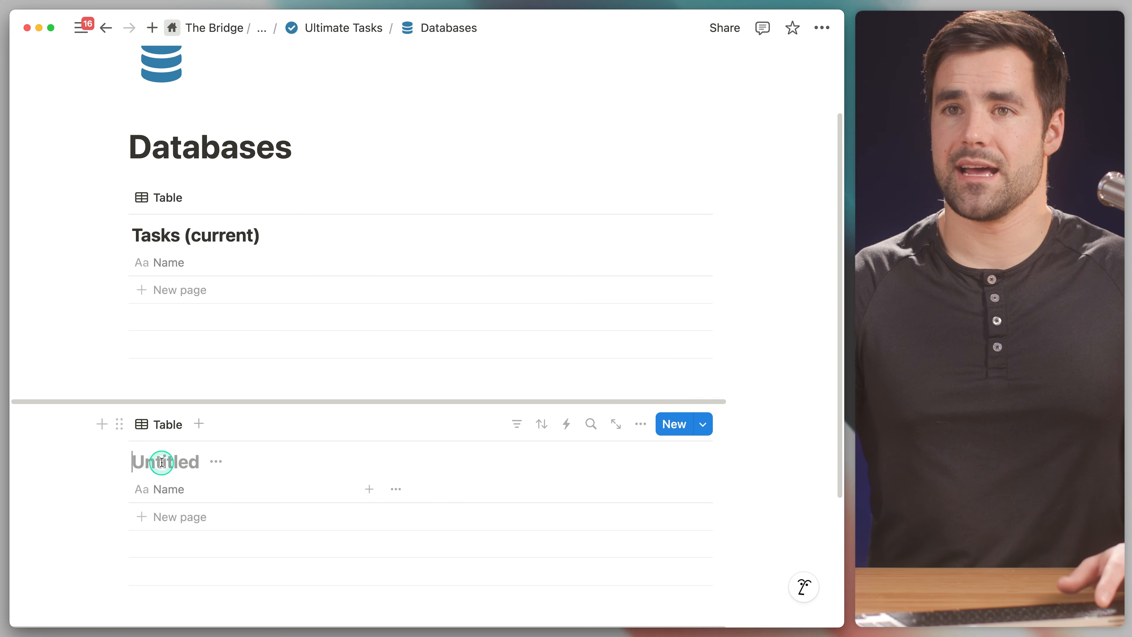
type("Project (cur")
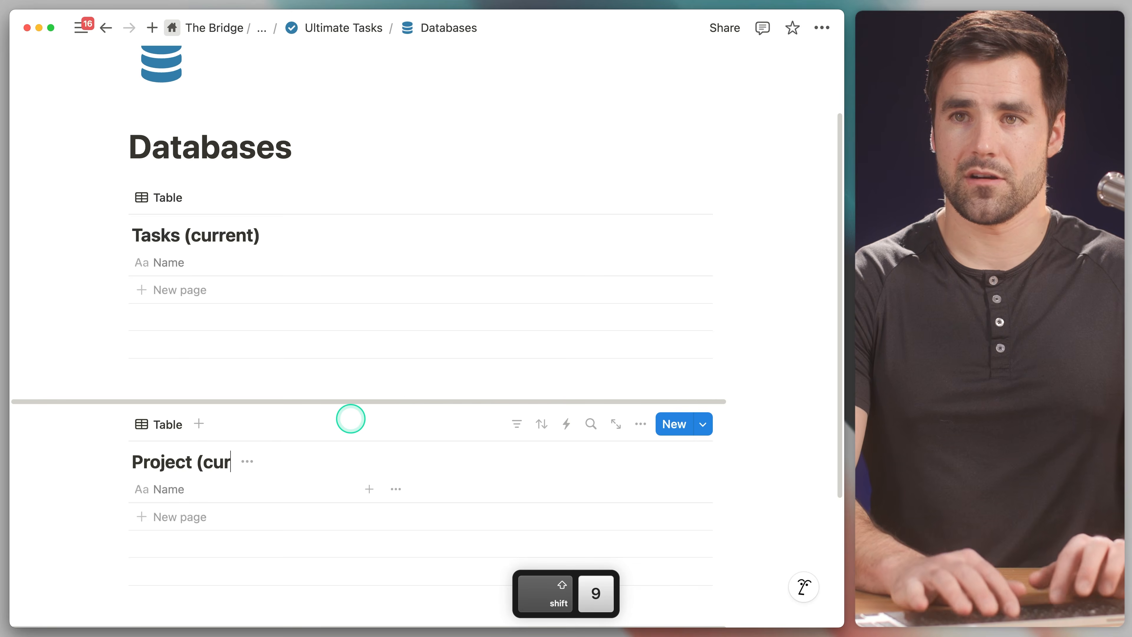
type("ent)")
Step: Add a third inline database below Project (current) and title it "Task Journal"
scroll(351, 418, "down", 5)
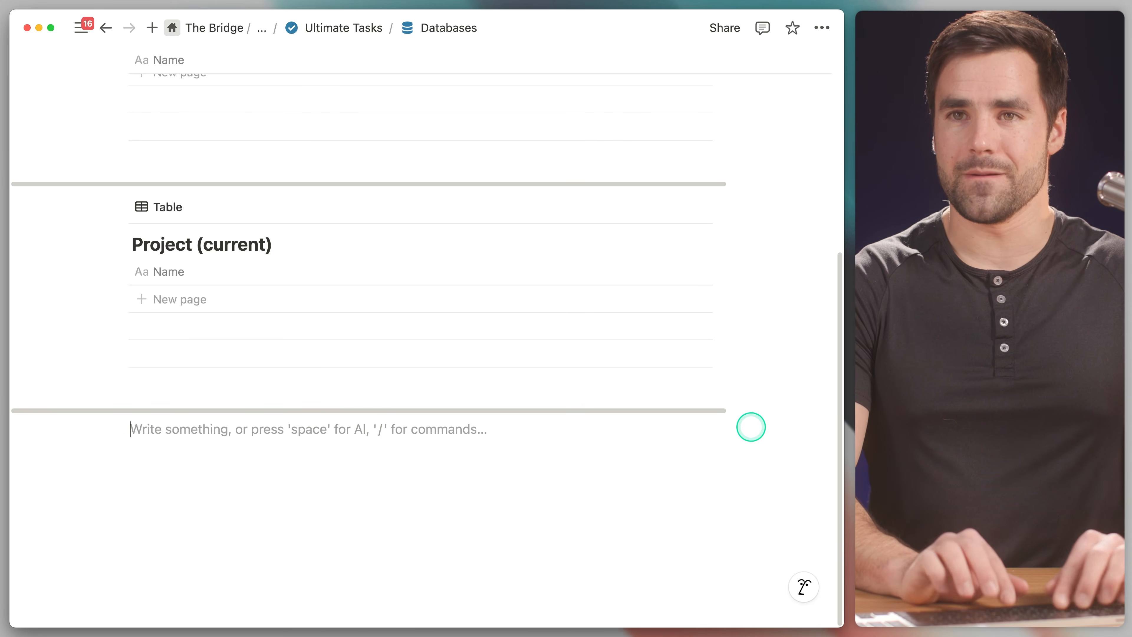
type("/data")
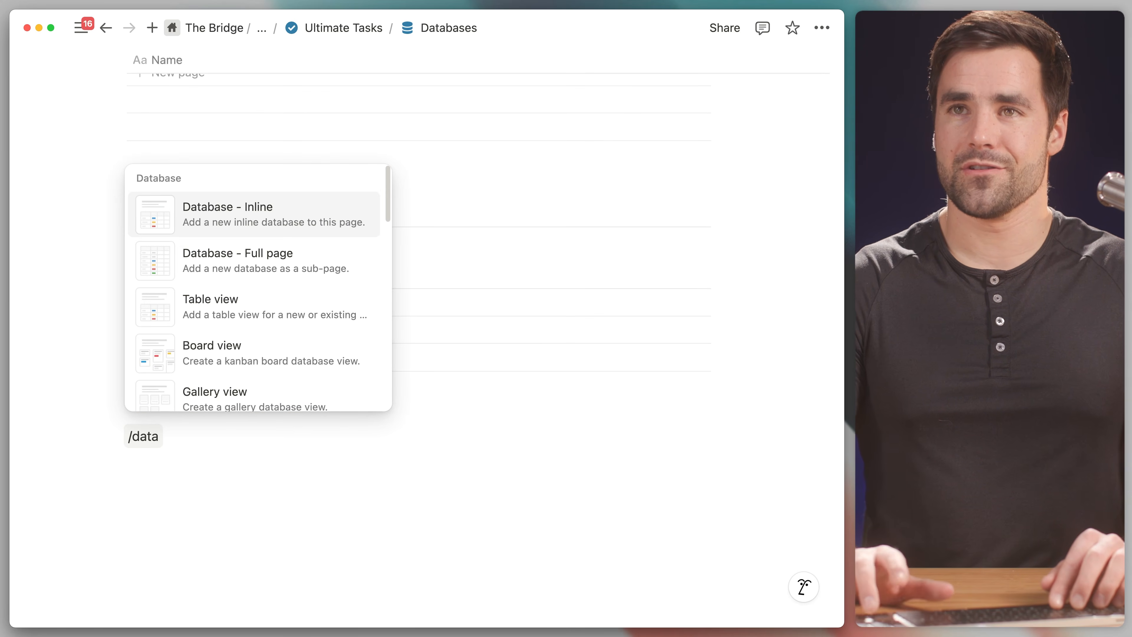
key("Return")
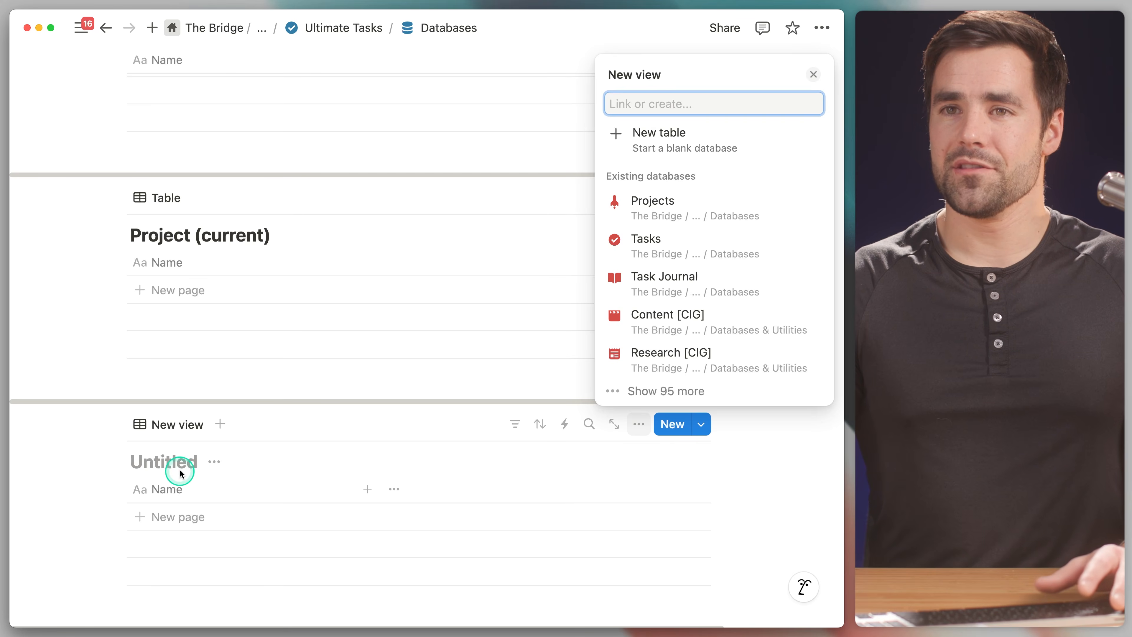
left_click(180, 473)
type("T")
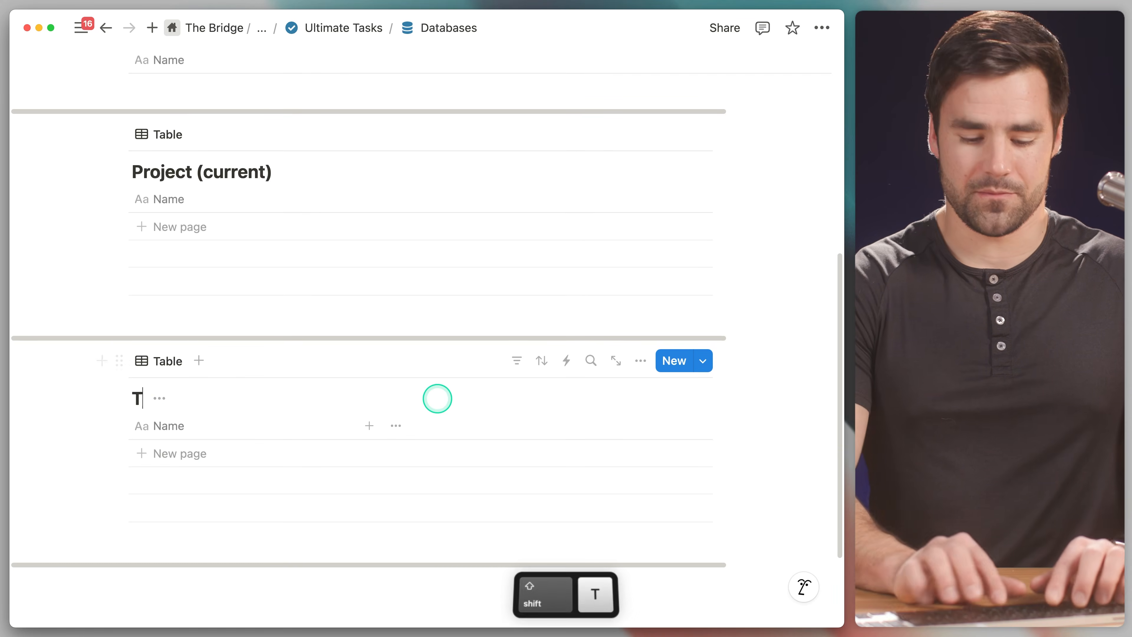
type("ask Journal")
scroll(580, 401, "down", 1)
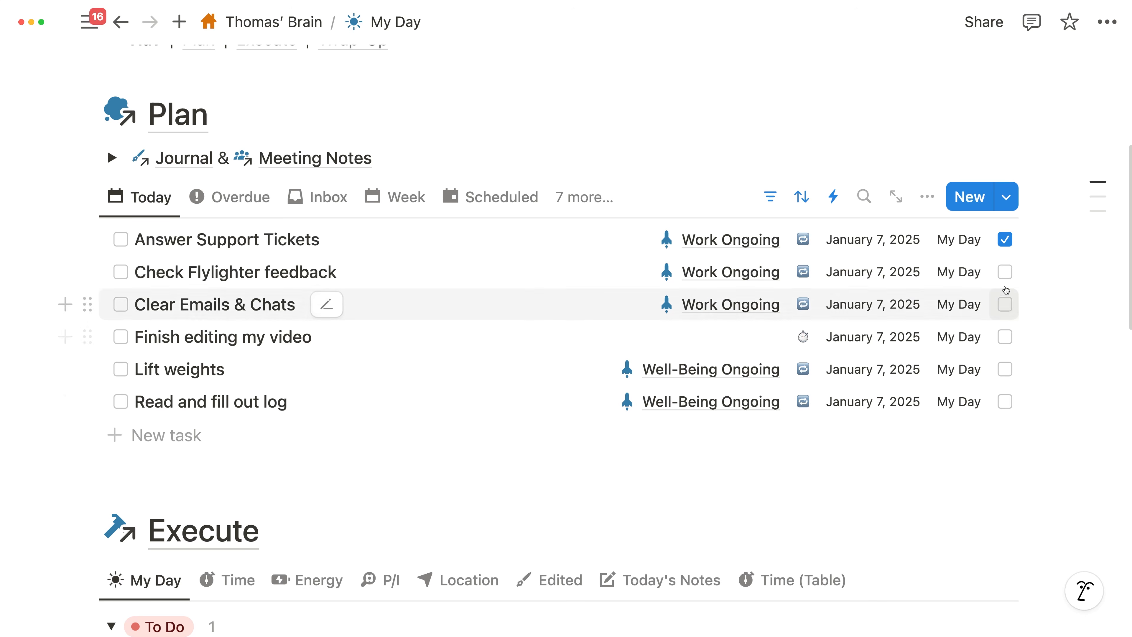
Step: On the My Day page, tick the My Day checkboxes for Check Flylighter feedback, Clear Emails & Chats, Finish editing my video and Lift weights
left_click(1005, 272)
left_click(1005, 305)
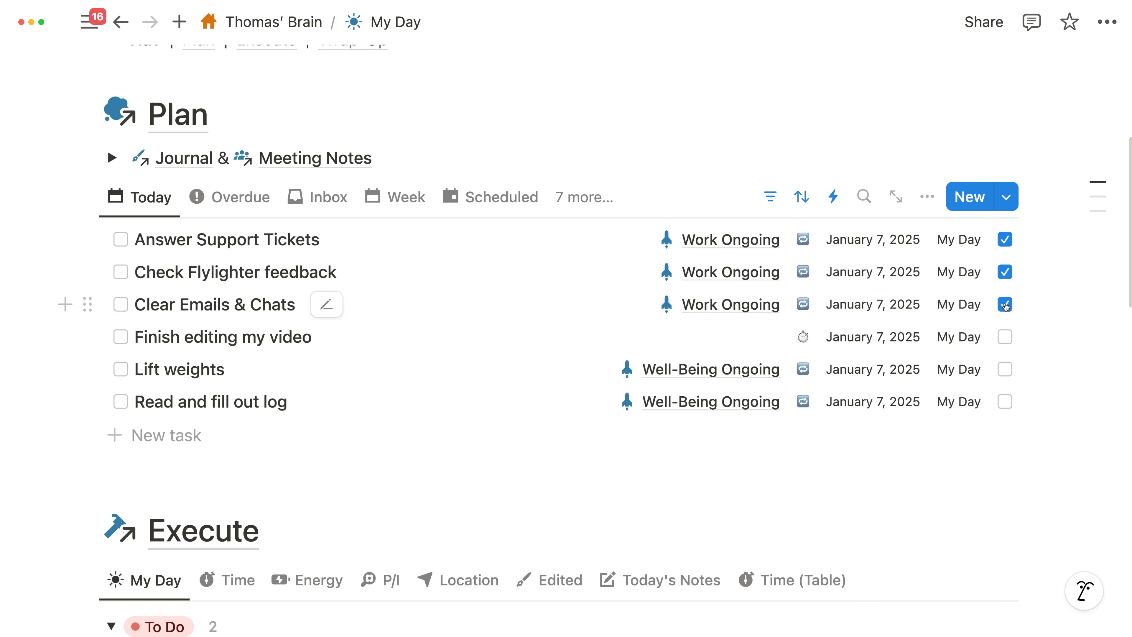
left_click(1005, 369)
Step: Reschedule the "Read and fill out log" task to January 22, 2025
left_click(928, 409)
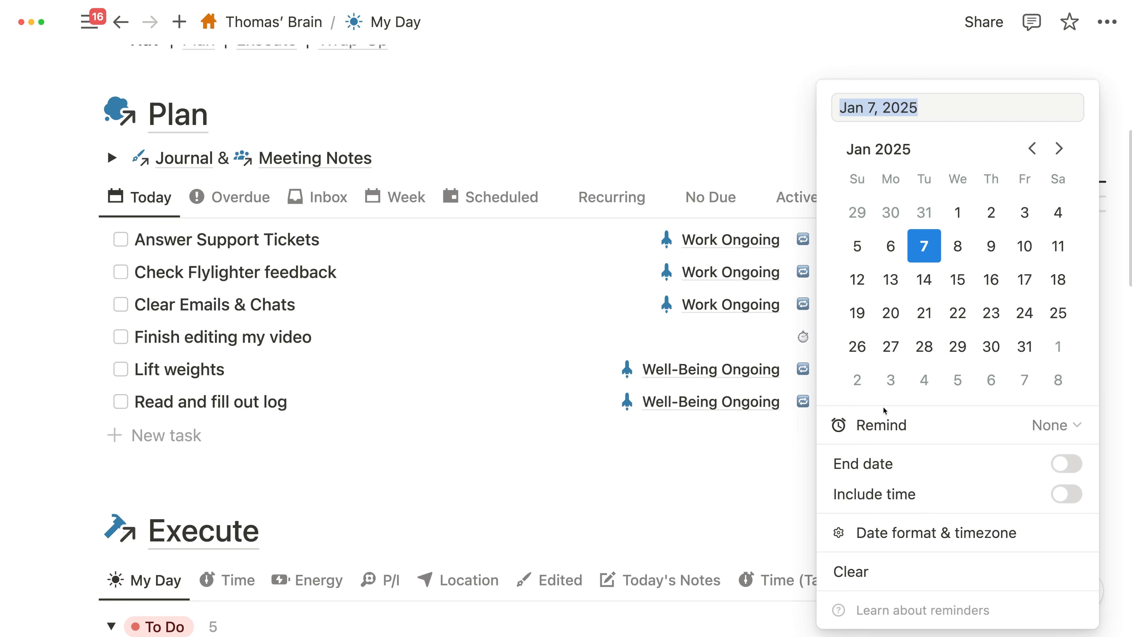
left_click(958, 314)
left_click(786, 459)
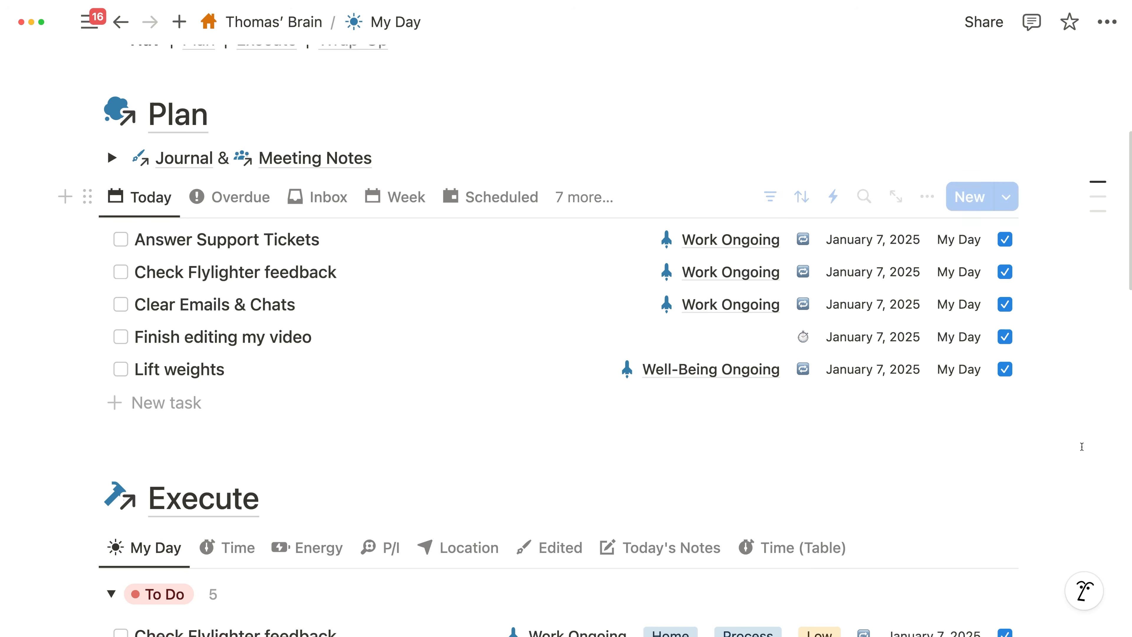
Step: In the Execute section's Time view, end time tracking for the "Finish editing my video" task
scroll(1084, 444, "down", 9)
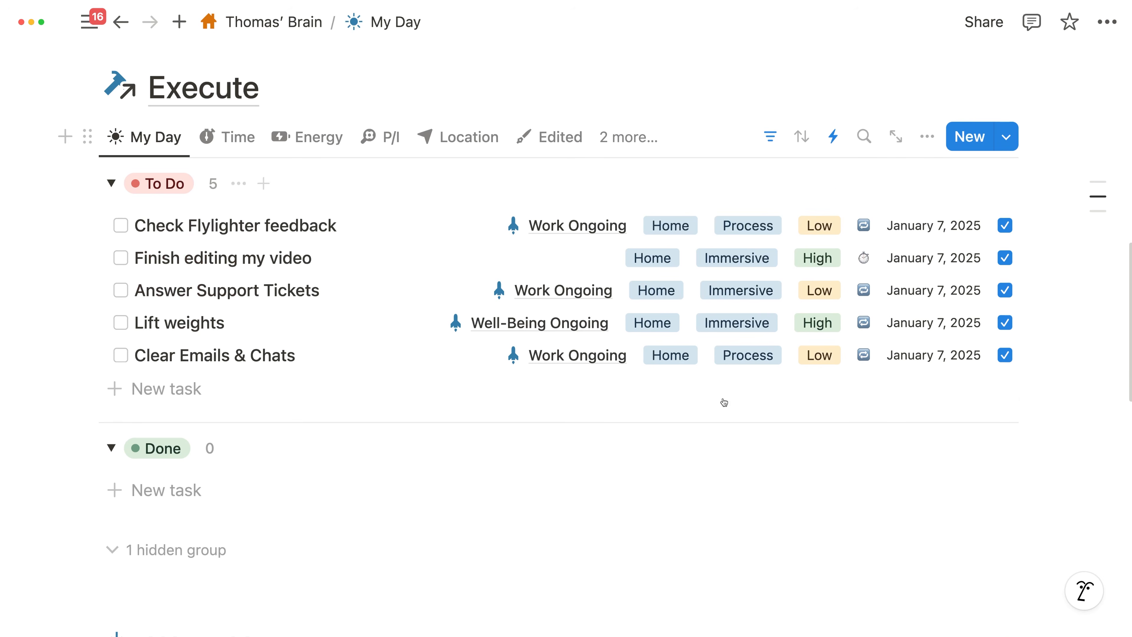
left_click(235, 139)
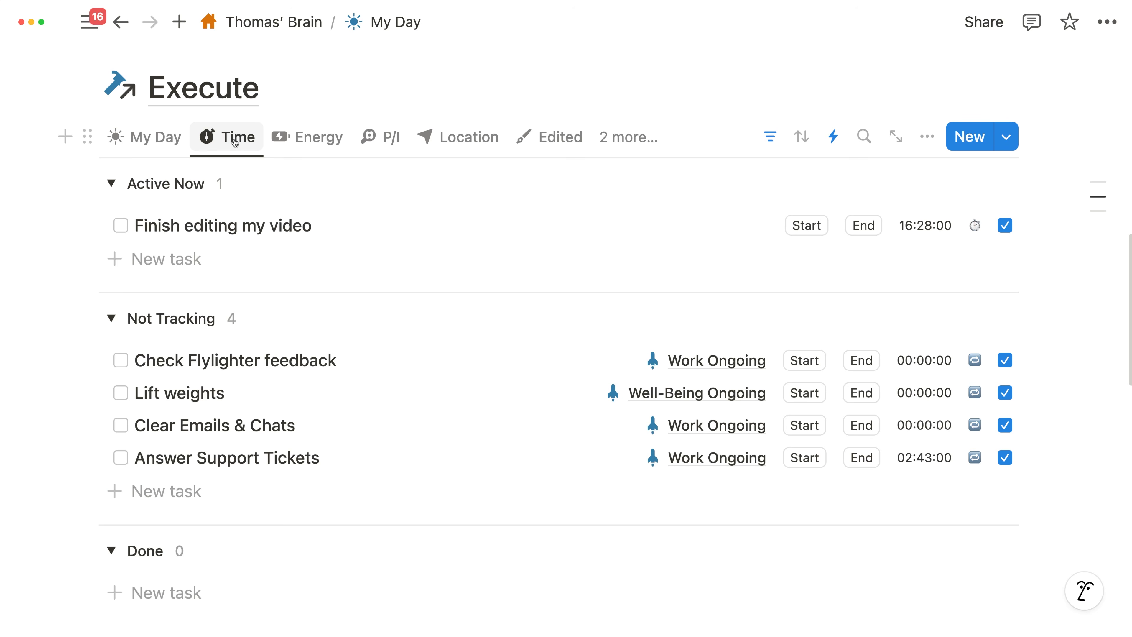
left_click(875, 228)
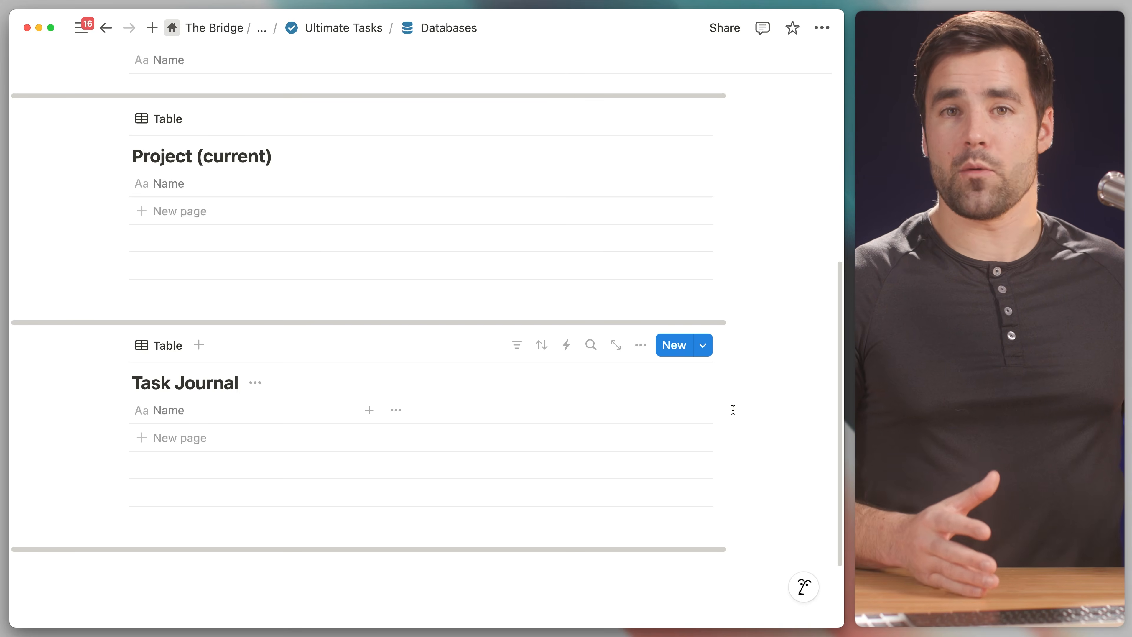
left_click(670, 438)
scroll(719, 463, "down", 1)
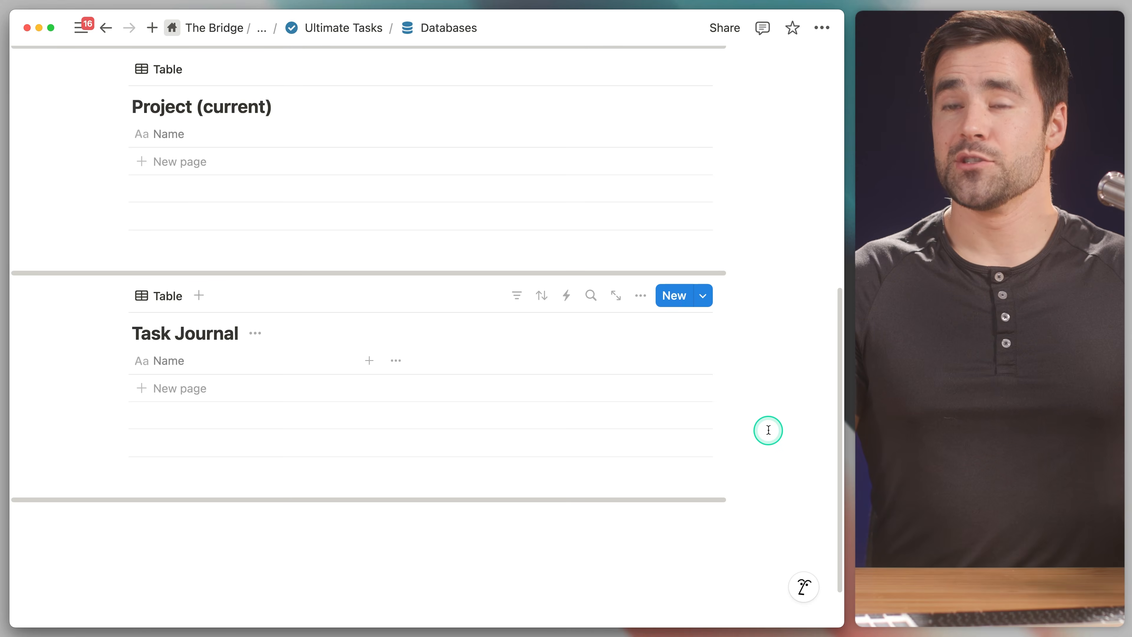
Step: Open the Tasks (current) database from the Databases page as its own full page
scroll(769, 430, "up", 4)
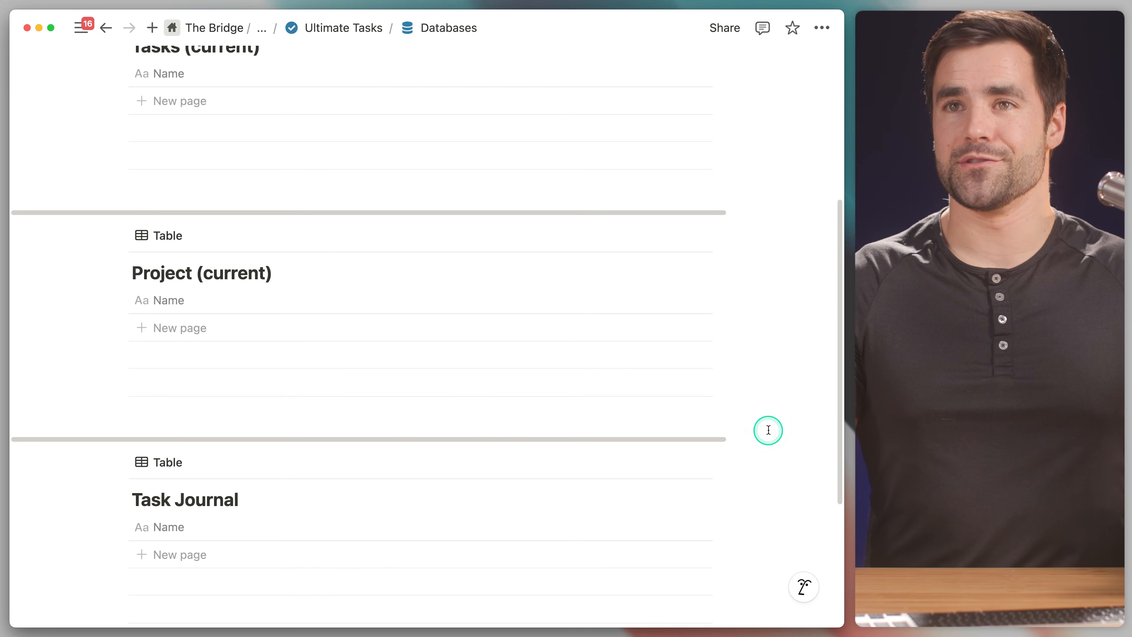
scroll(769, 430, "up", 4)
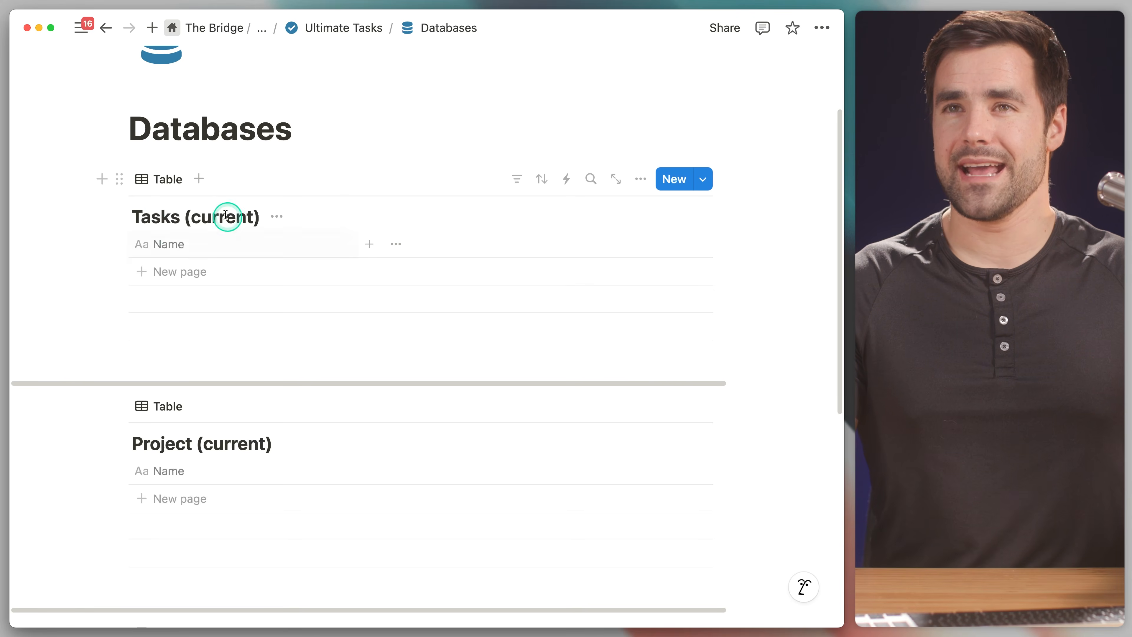
left_click(278, 220)
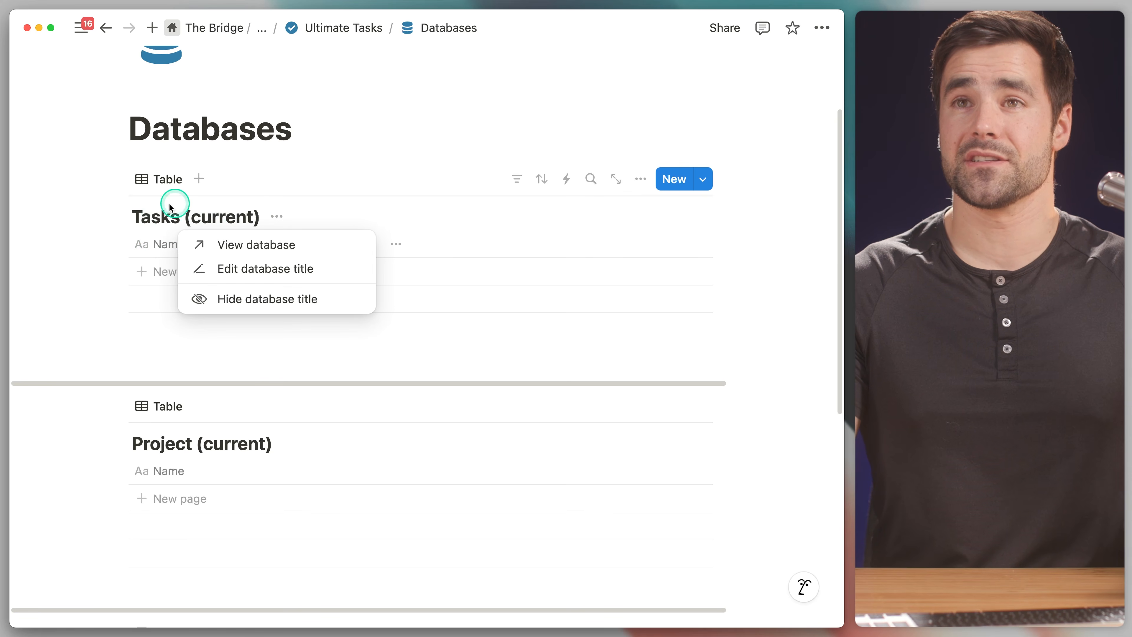
left_click(267, 245)
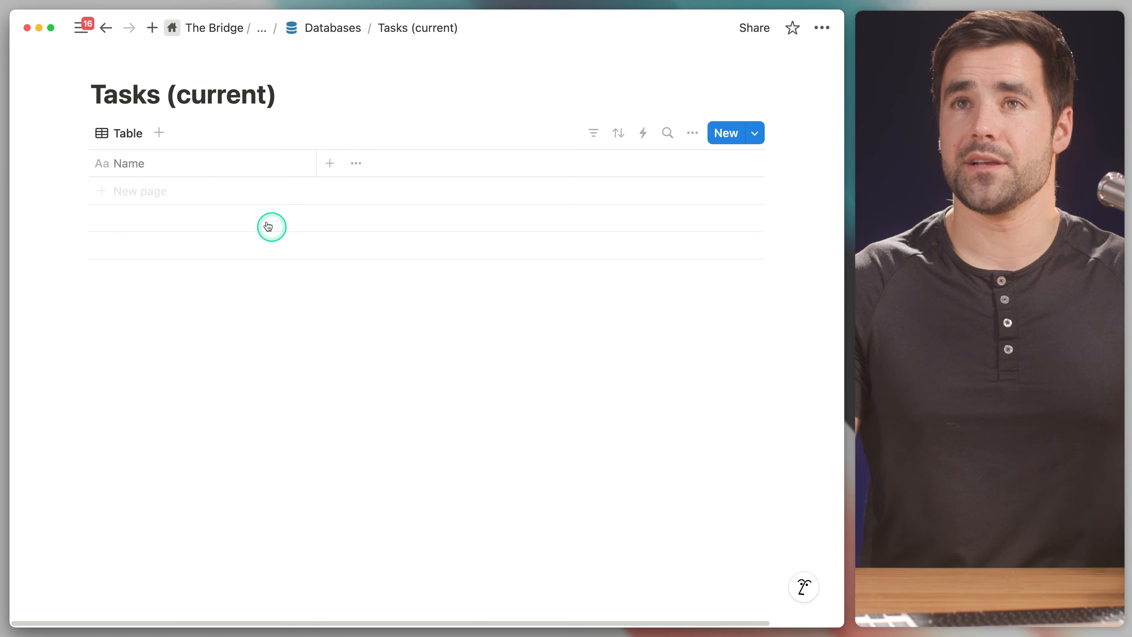
Step: Give the Tasks (current) database a red circled-checkmark icon from the recent icons
mouse_move(145, 71)
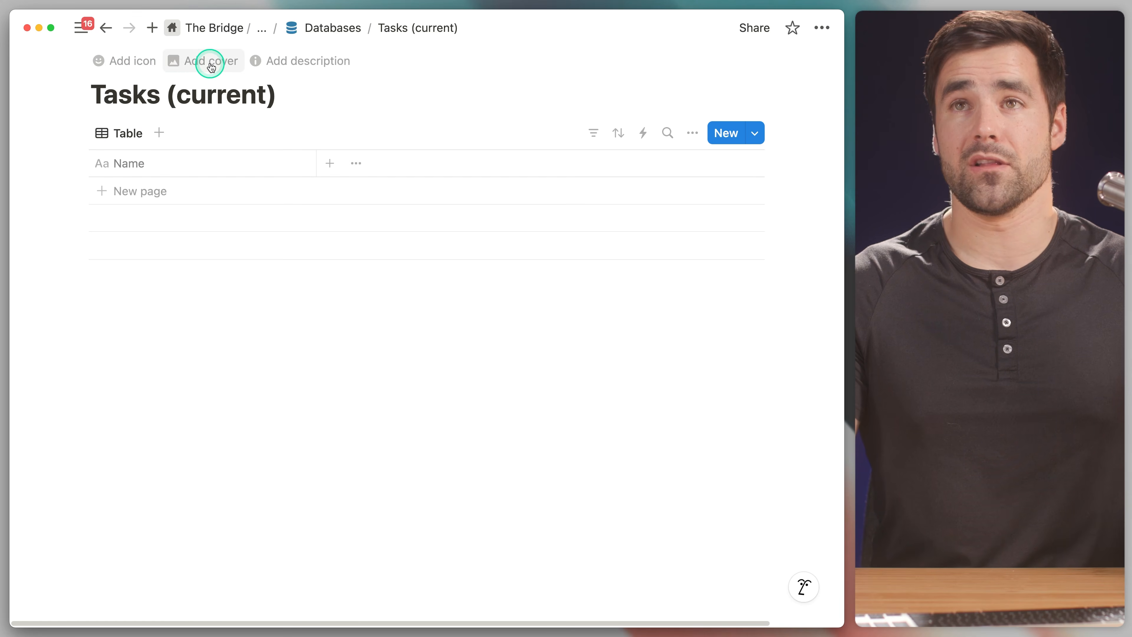
left_click(148, 63)
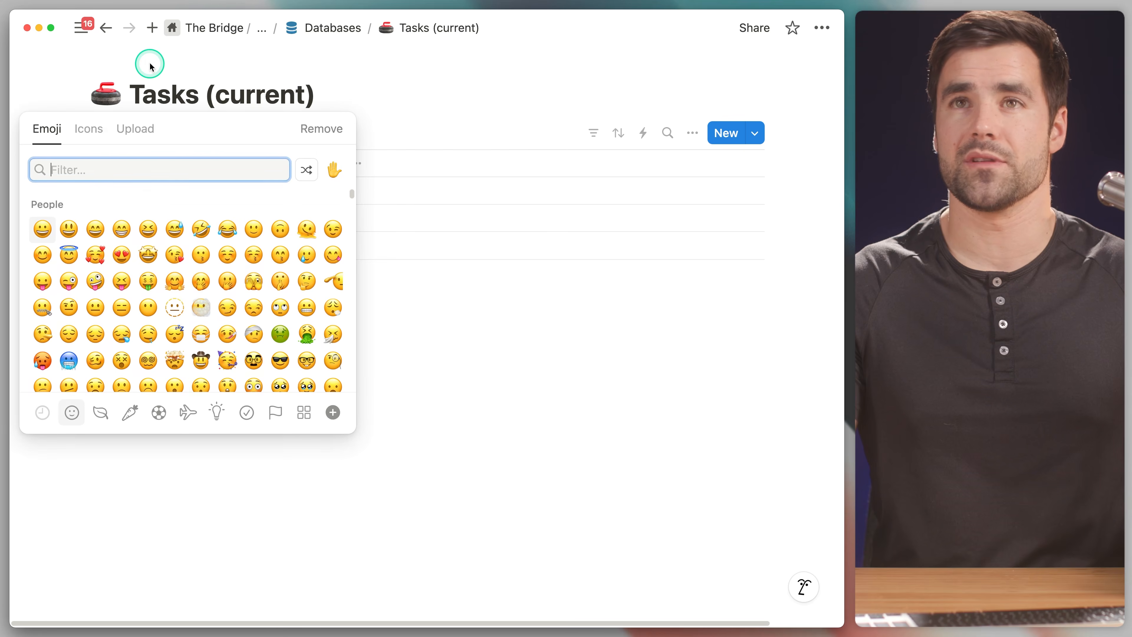
left_click(88, 128)
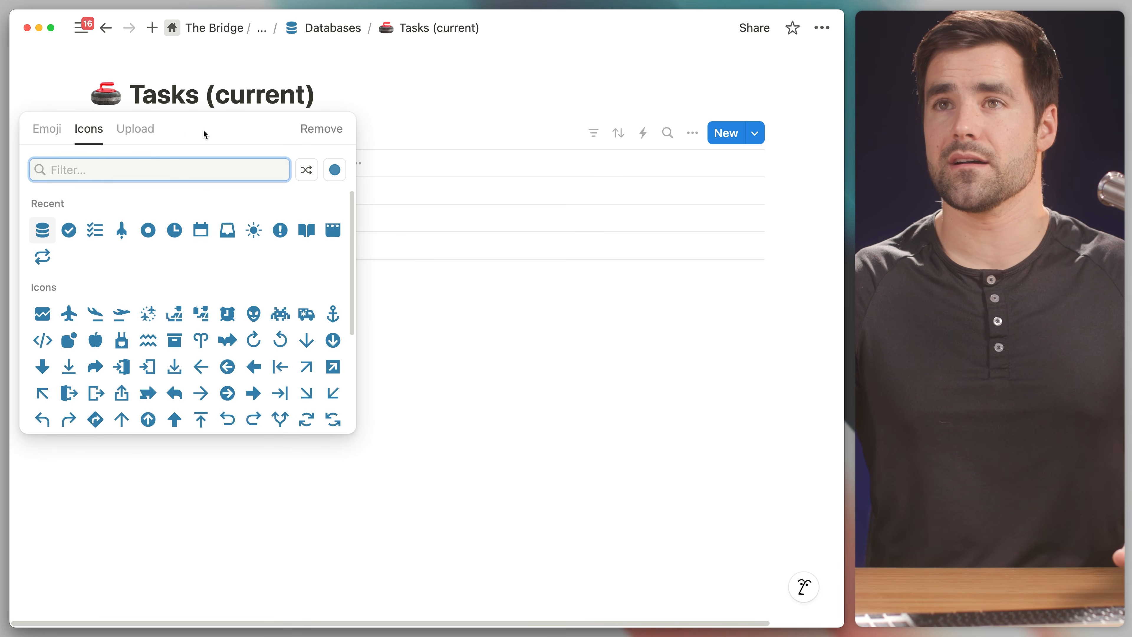
left_click(334, 170)
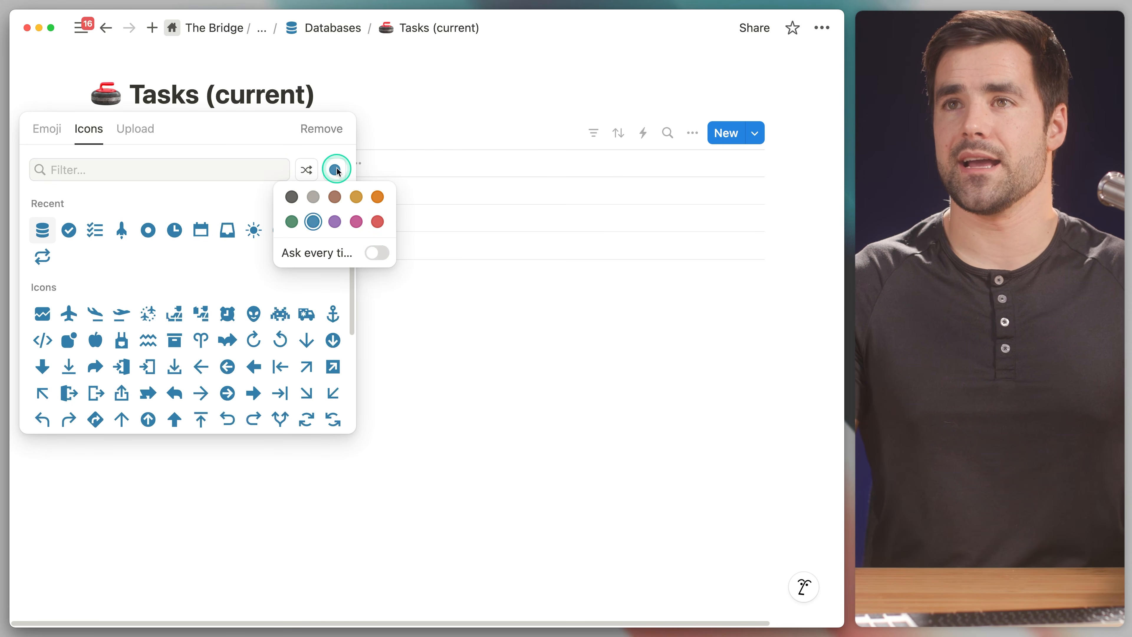
left_click(379, 222)
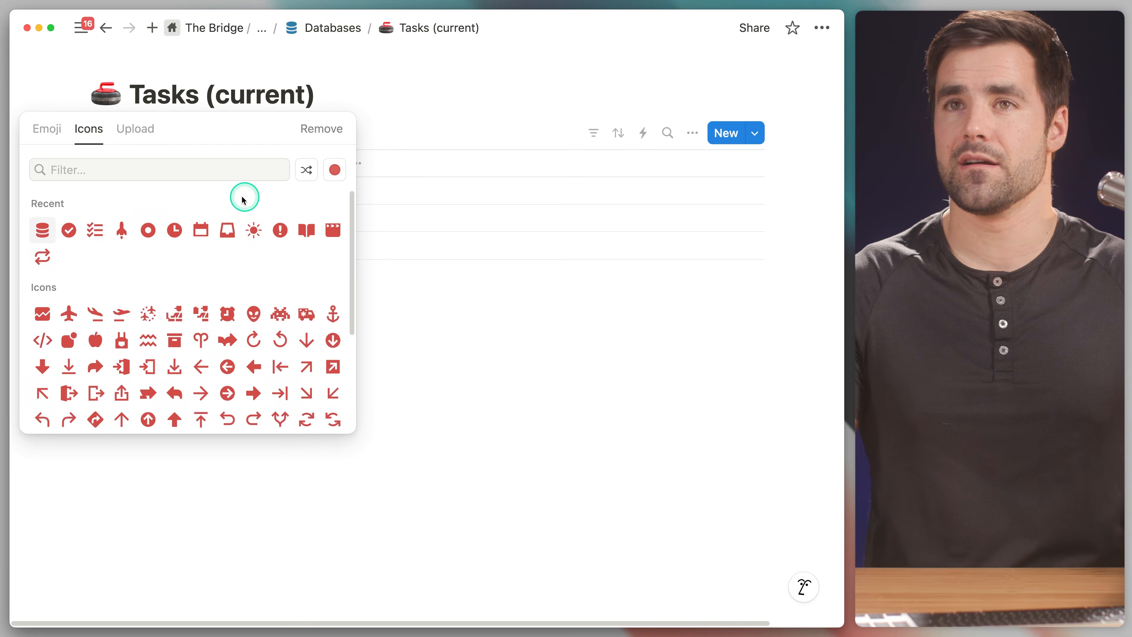
left_click(72, 231)
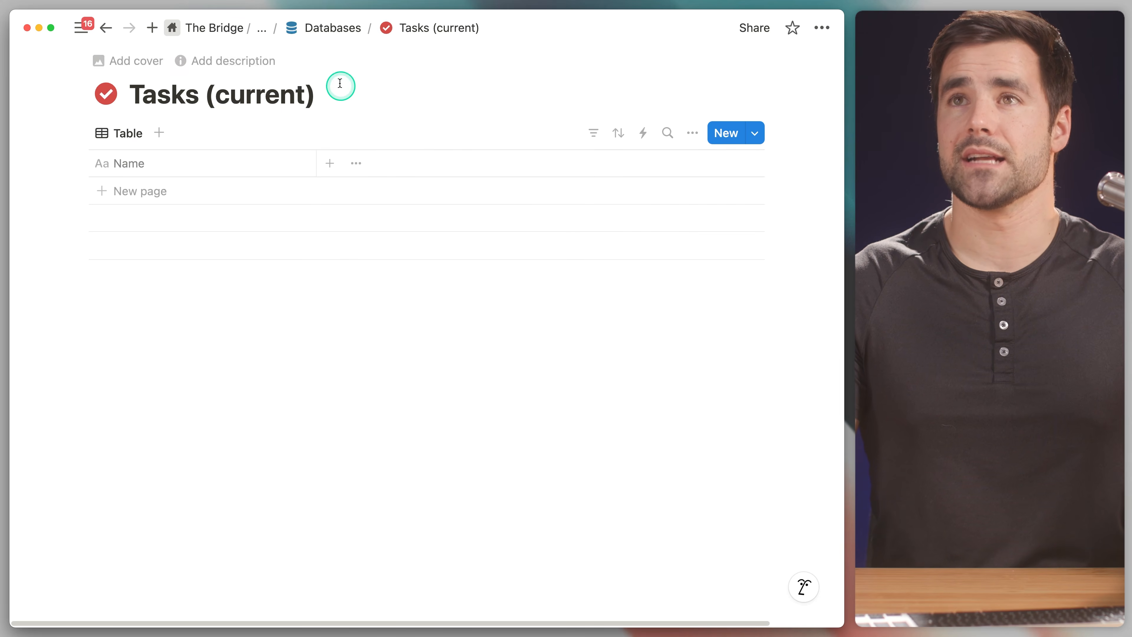
Step: Return to the Databases page and reopen the Tasks (current) database as its own full page
left_click(321, 35)
scroll(536, 265, "down", 10)
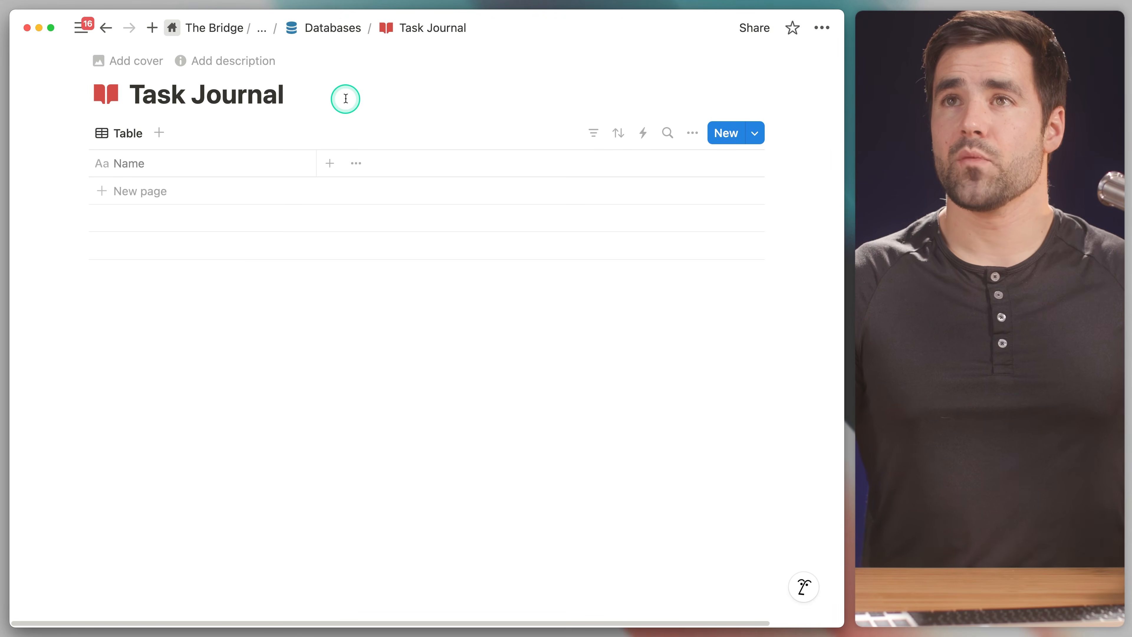
left_click(334, 33)
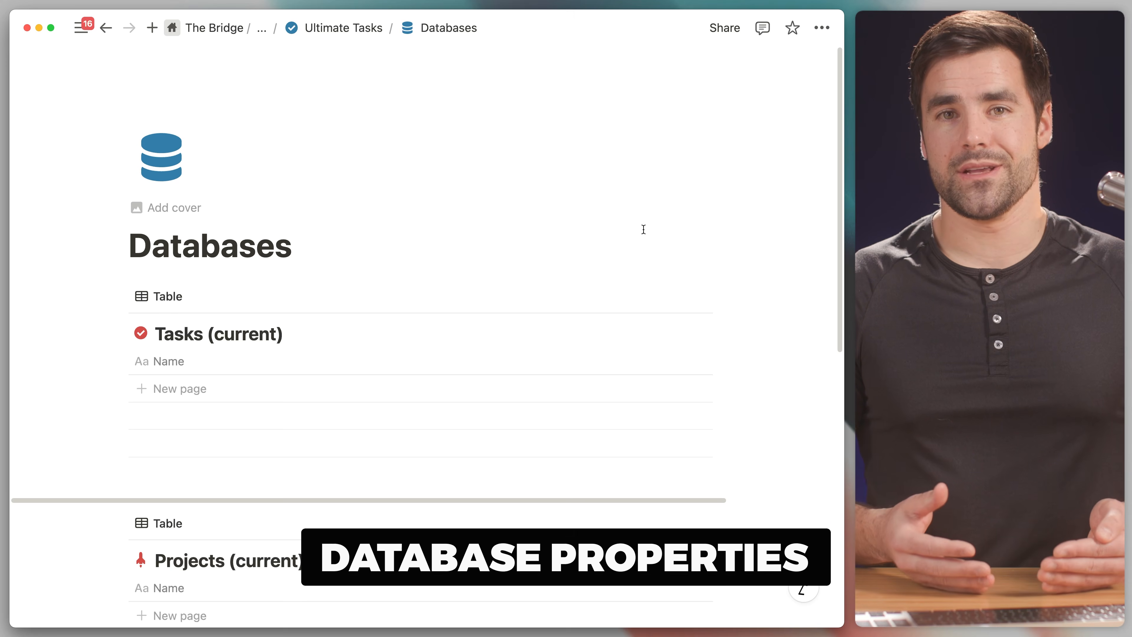
scroll(469, 280, "down", 3)
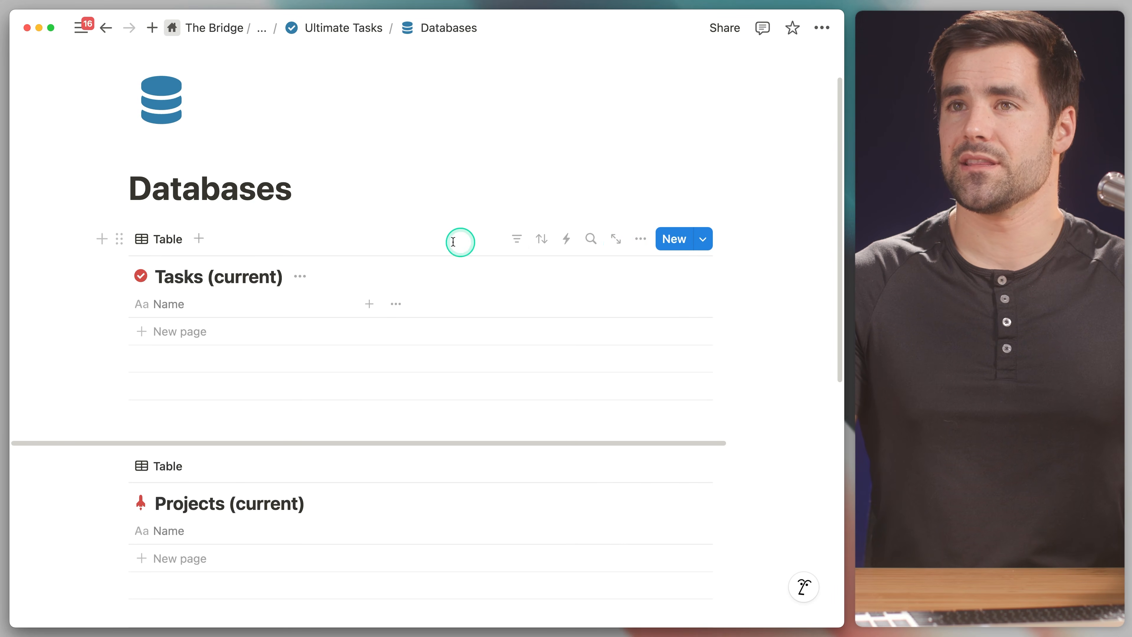
left_click(296, 278)
key("Escape")
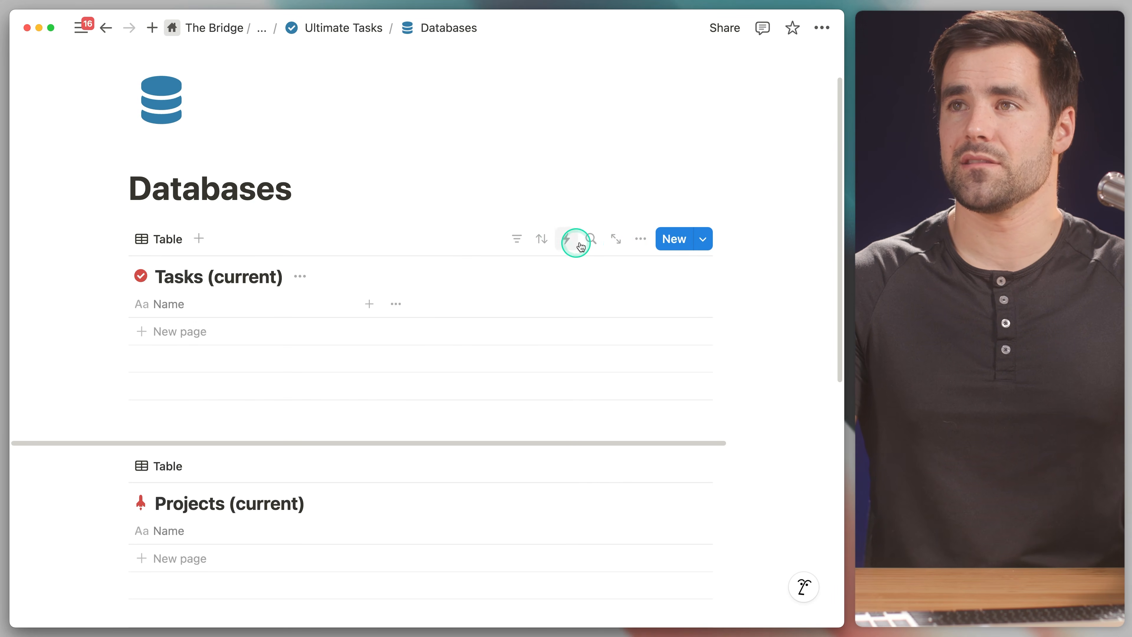
left_click(620, 241)
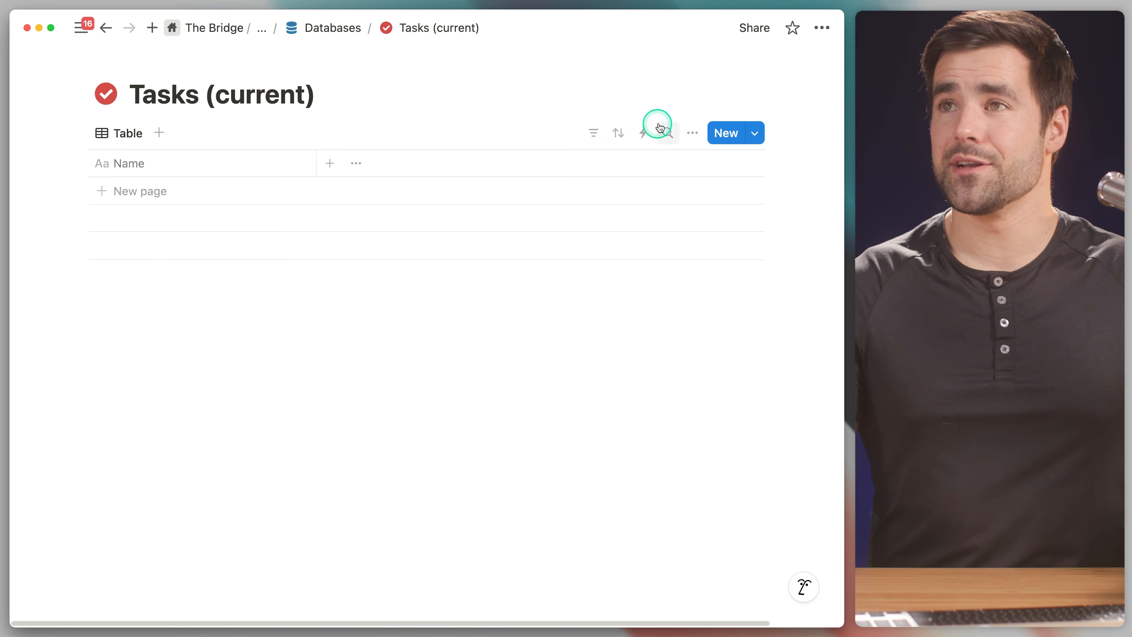
Step: Turn Tasks (current) into a task database, creating new assignee, status and due date properties for it
left_click(692, 133)
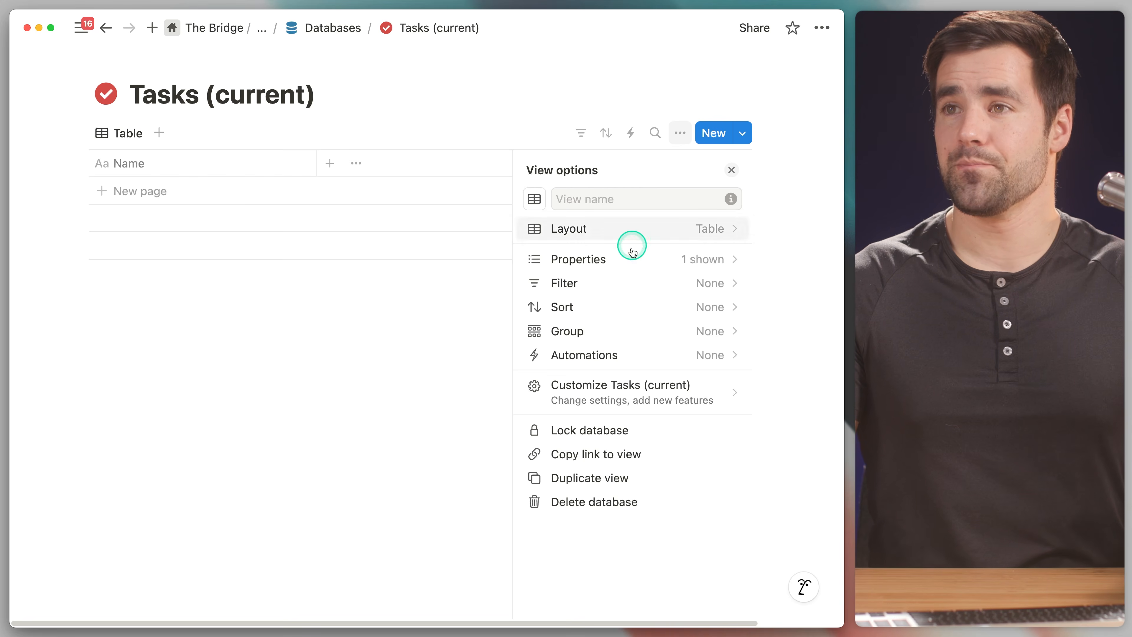
left_click(619, 390)
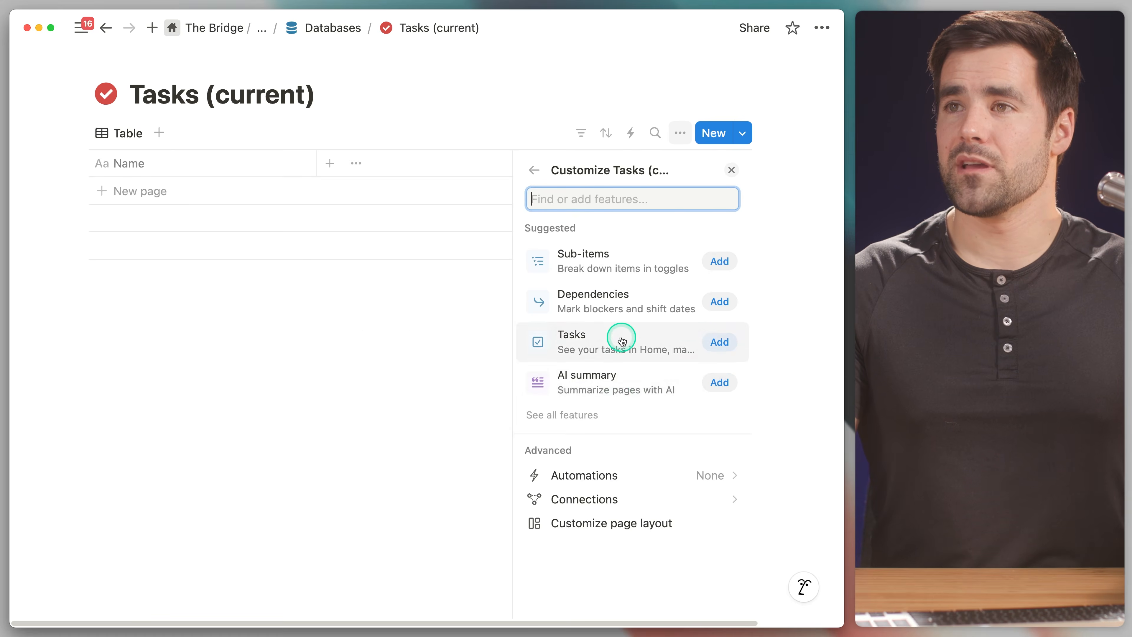
mouse_move(627, 342)
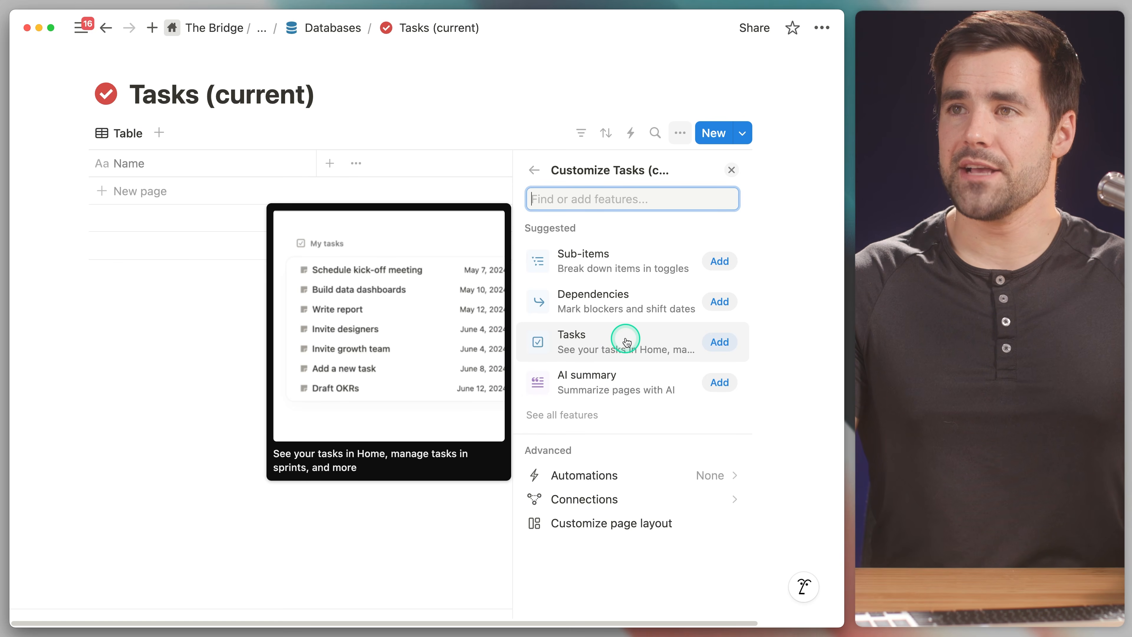
left_click(632, 339)
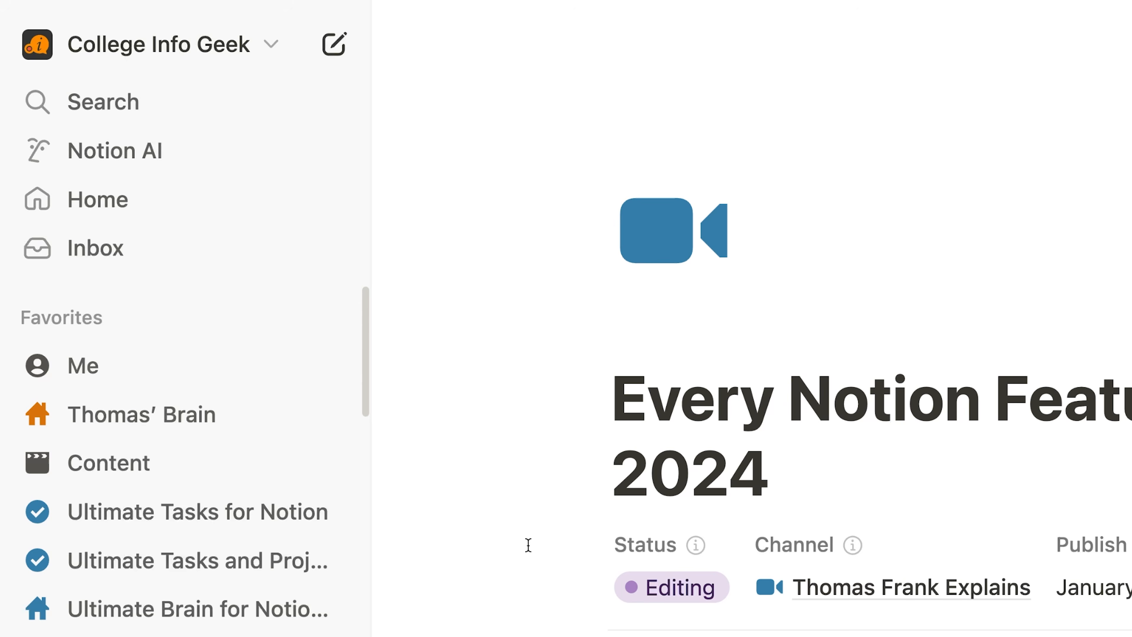
left_click(179, 203)
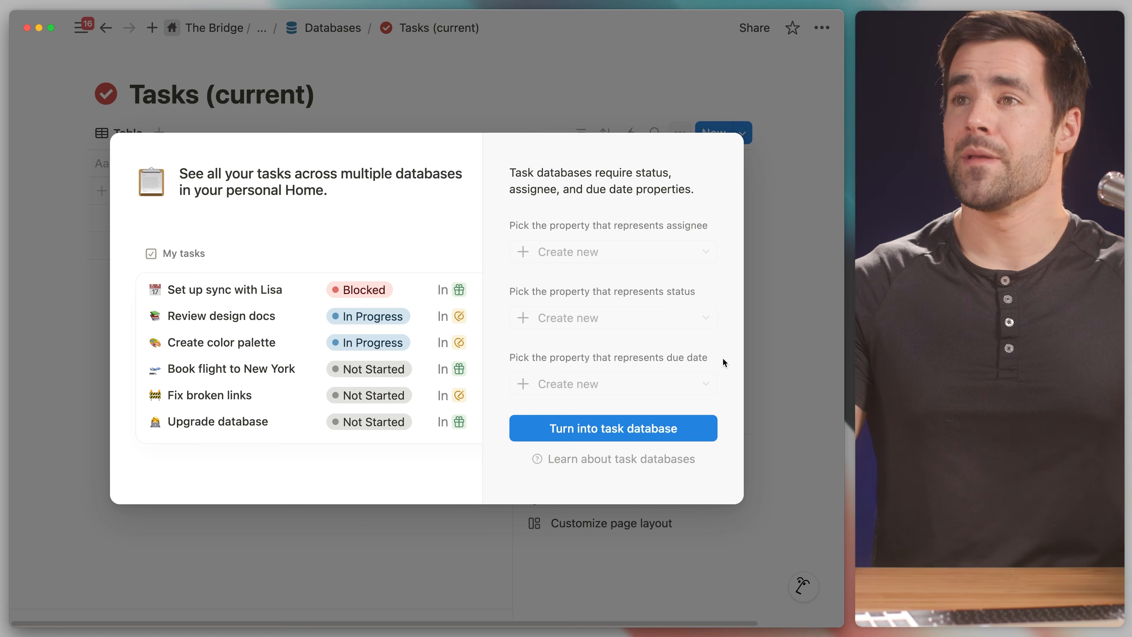
left_click(625, 331)
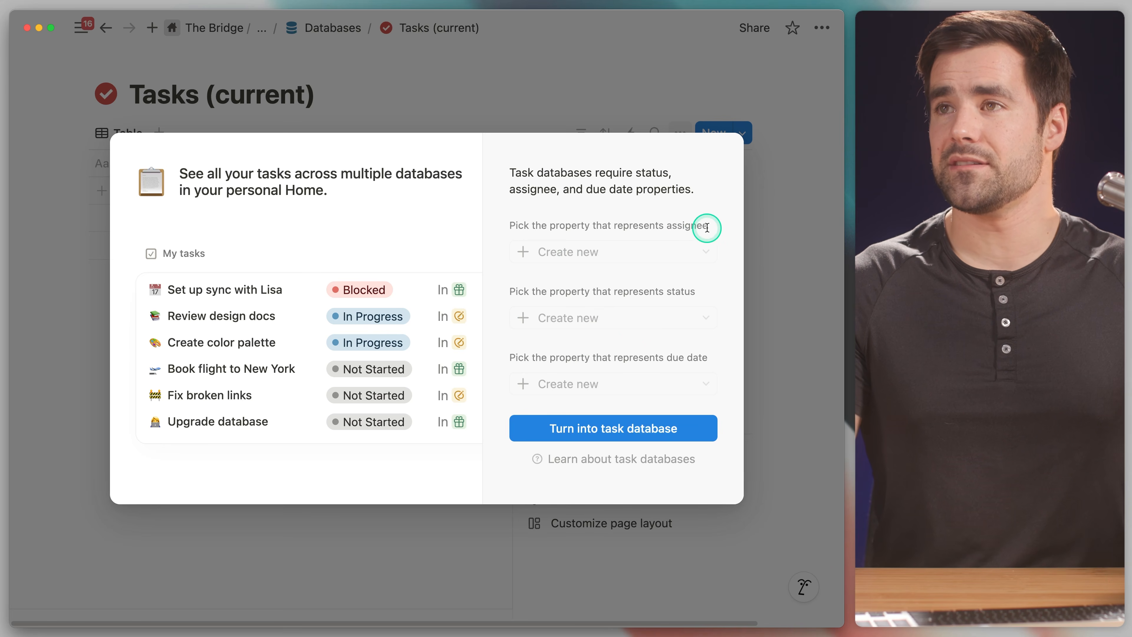
left_click(600, 429)
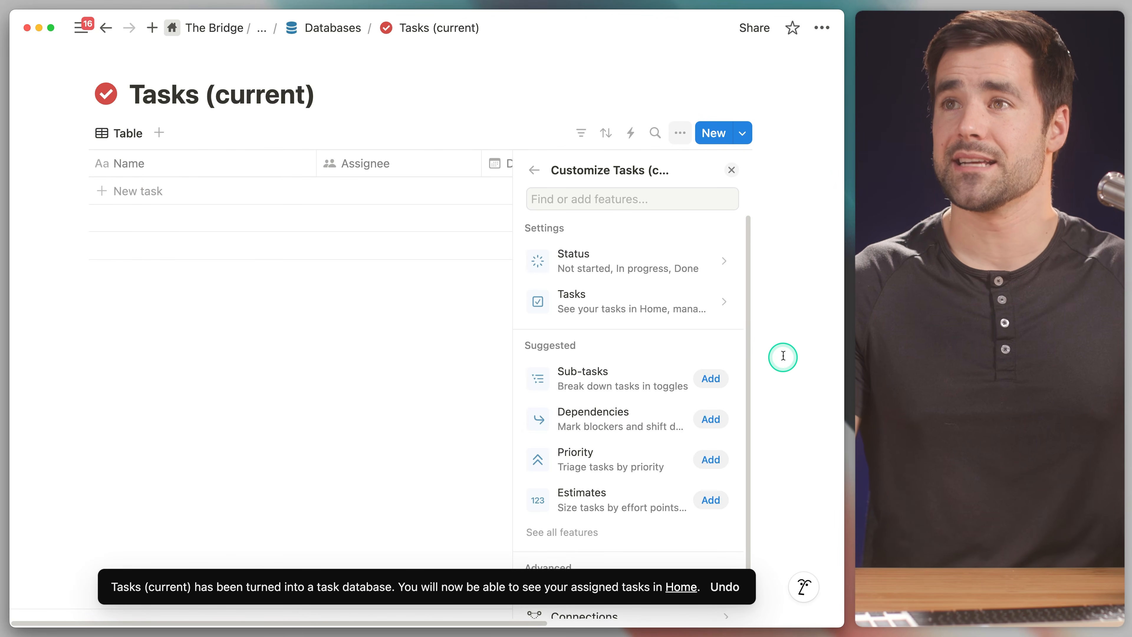
left_click(731, 169)
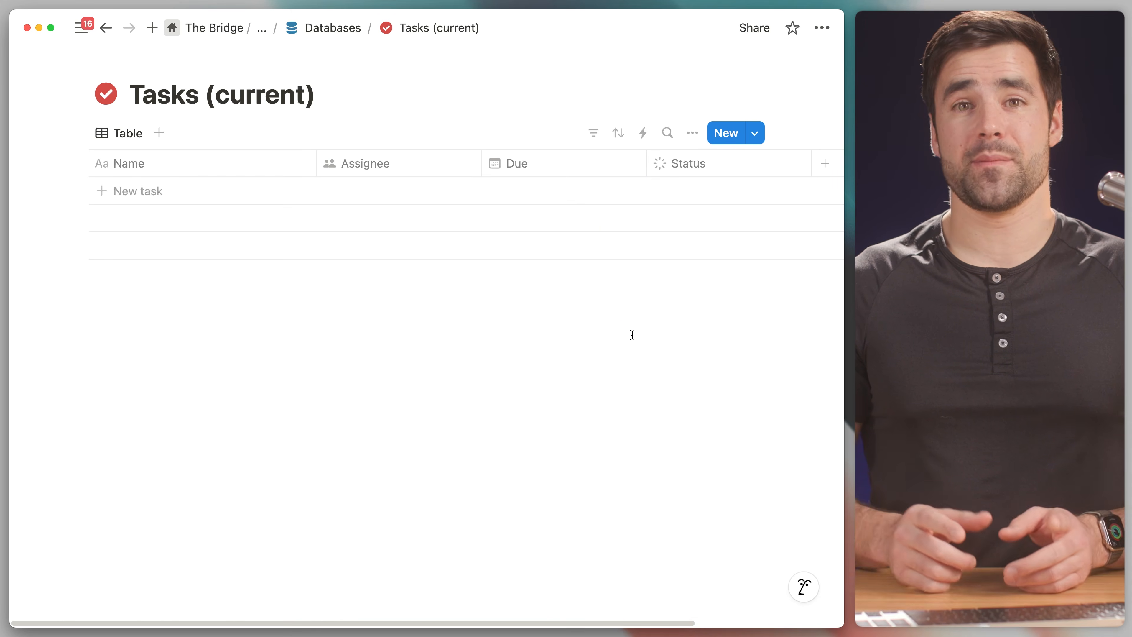
Step: Fill the Tasks table with sample tasks, from Lift Weights through Check Radon System Levels and Set Up Stream Deck
left_click(308, 326)
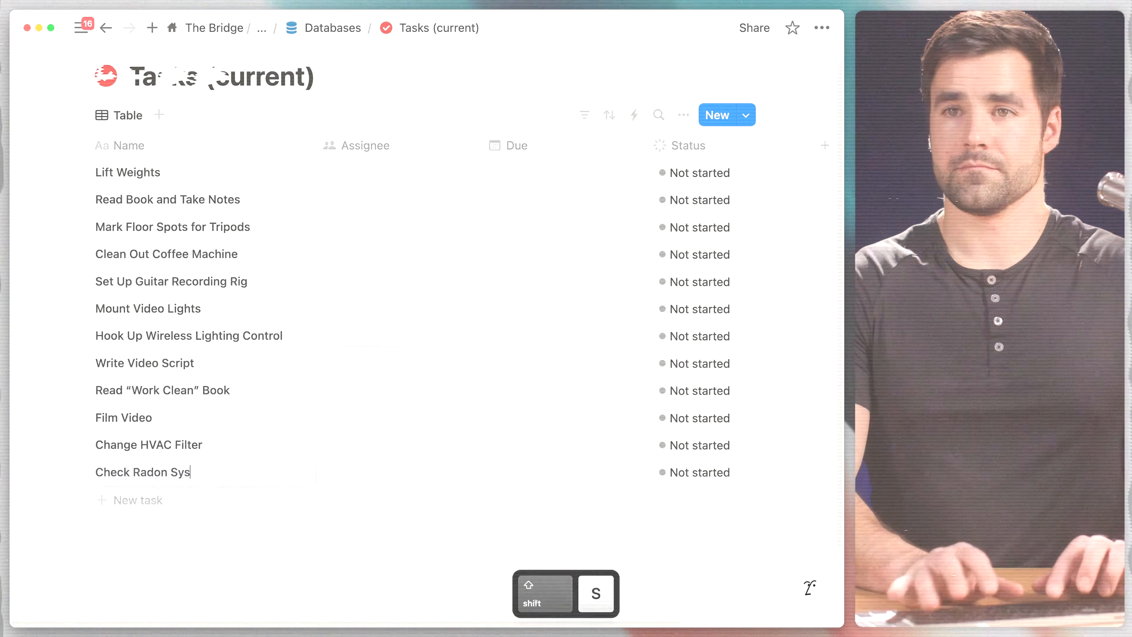
type("tem Levels")
key("Return")
type("Set Up Stream Deck")
left_click(285, 575)
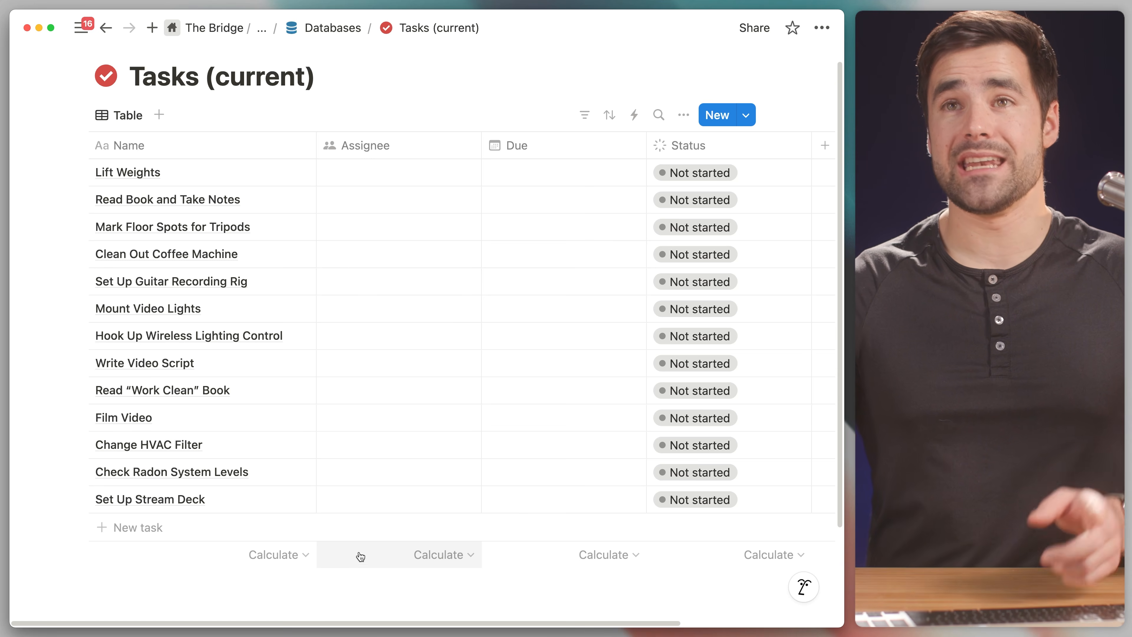
left_click(415, 279)
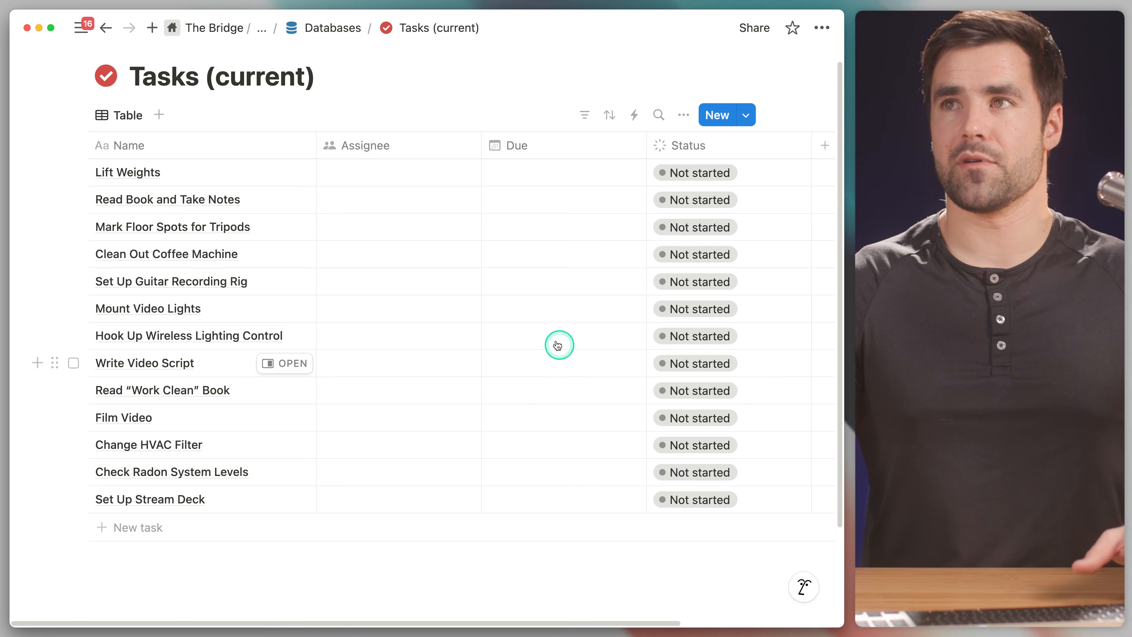
Step: In the Status property, color the Not started option red and rename it To Do
scroll(553, 330, "up", 1)
scroll(555, 275, "right", 4)
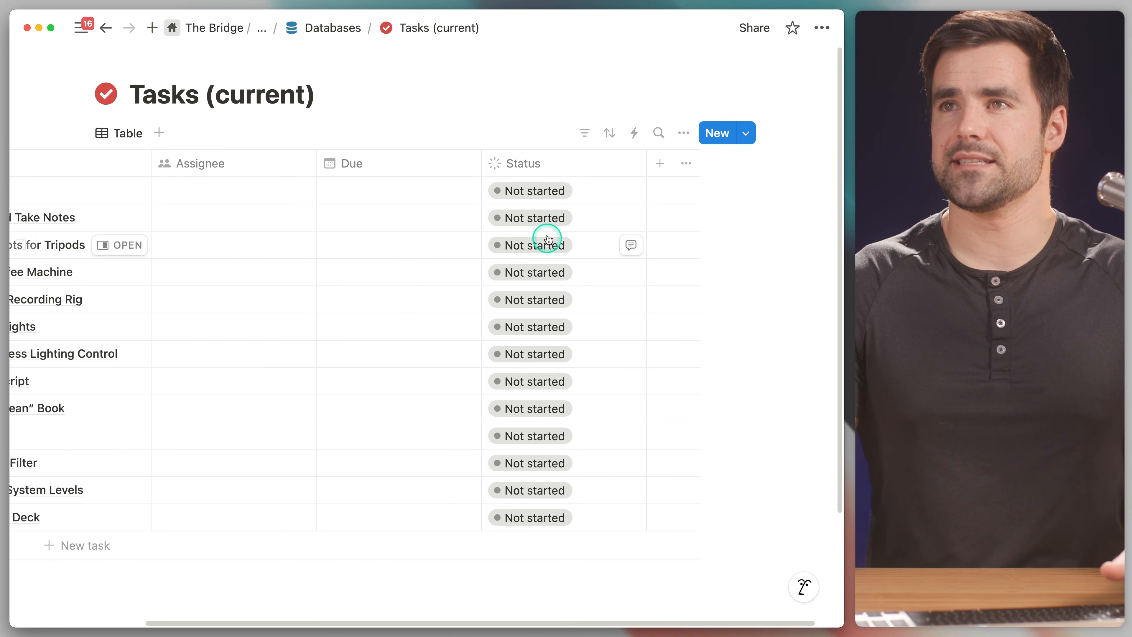
left_click(559, 164)
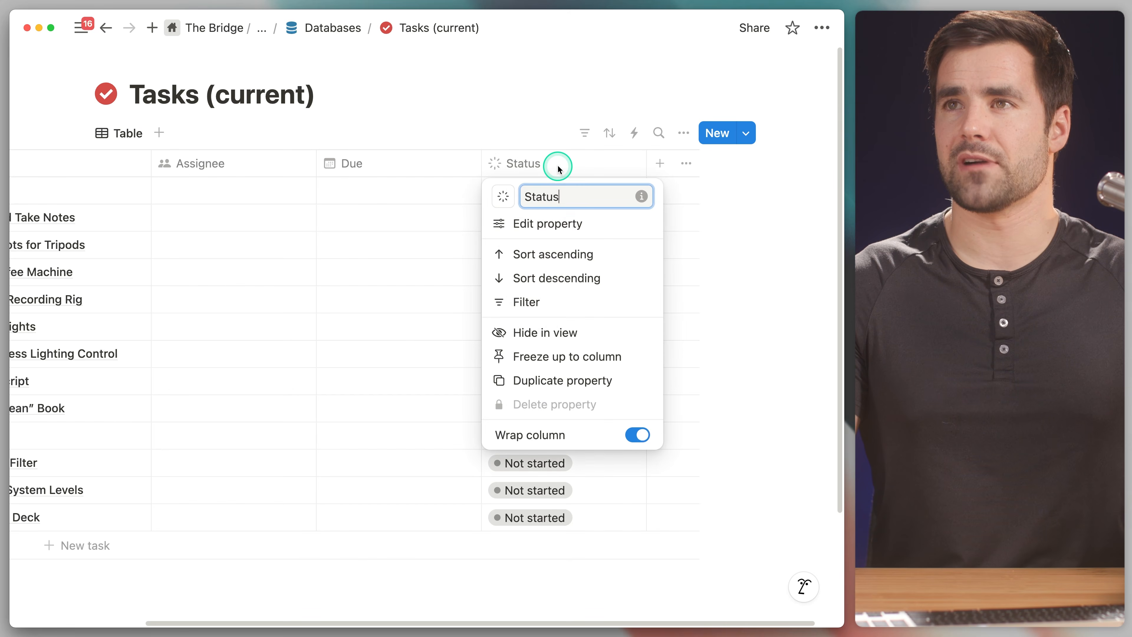
left_click(581, 223)
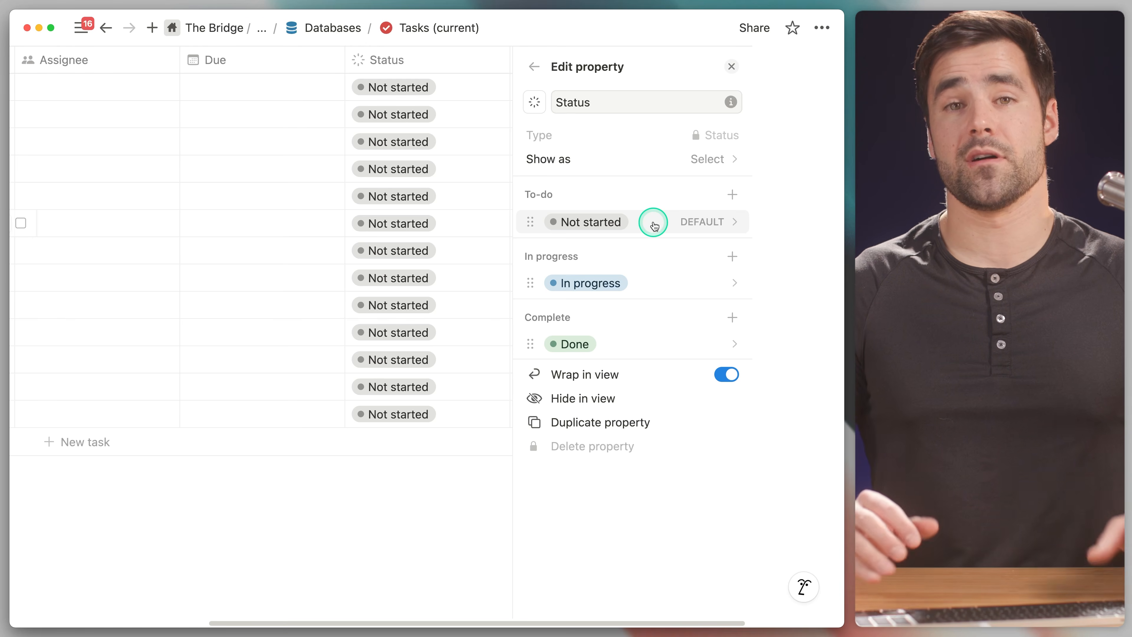
left_click(652, 264)
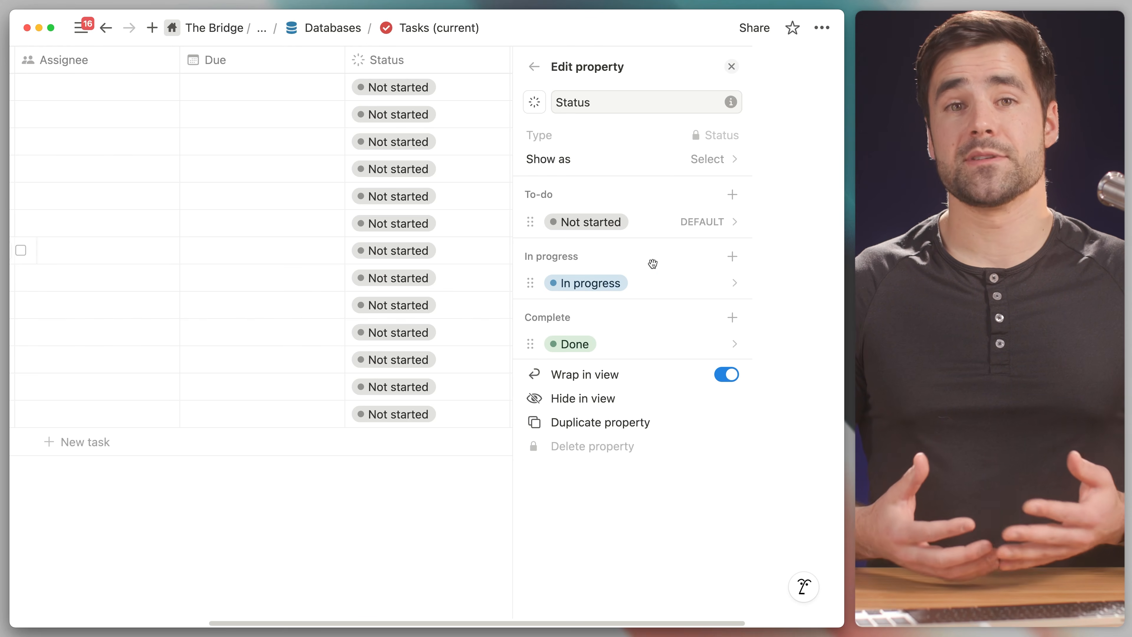
left_click(579, 280)
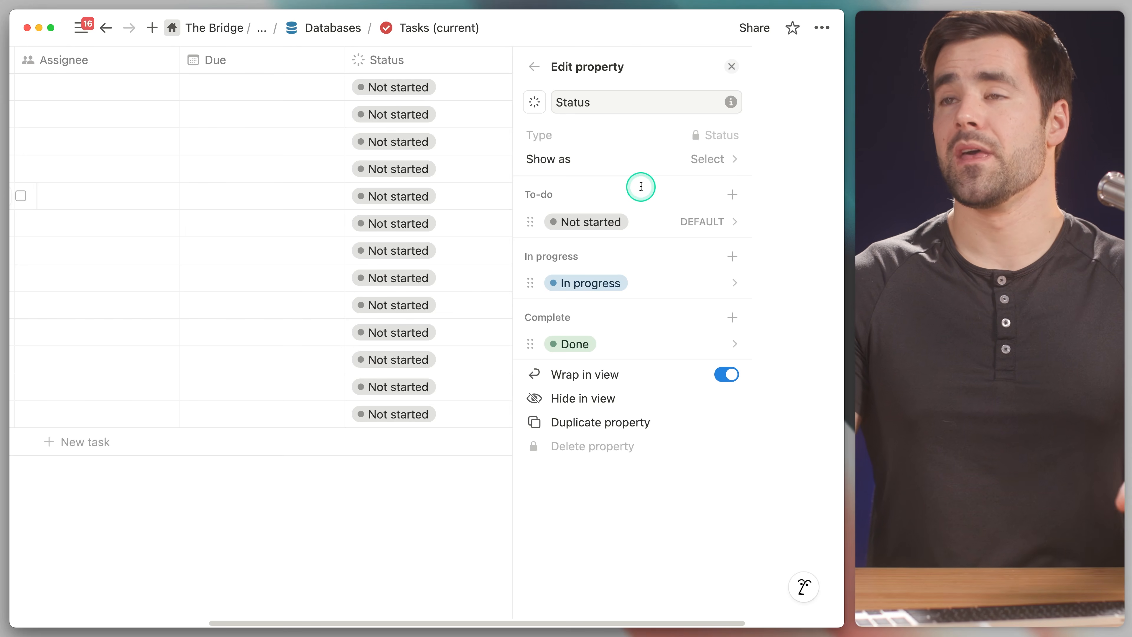
left_click(646, 228)
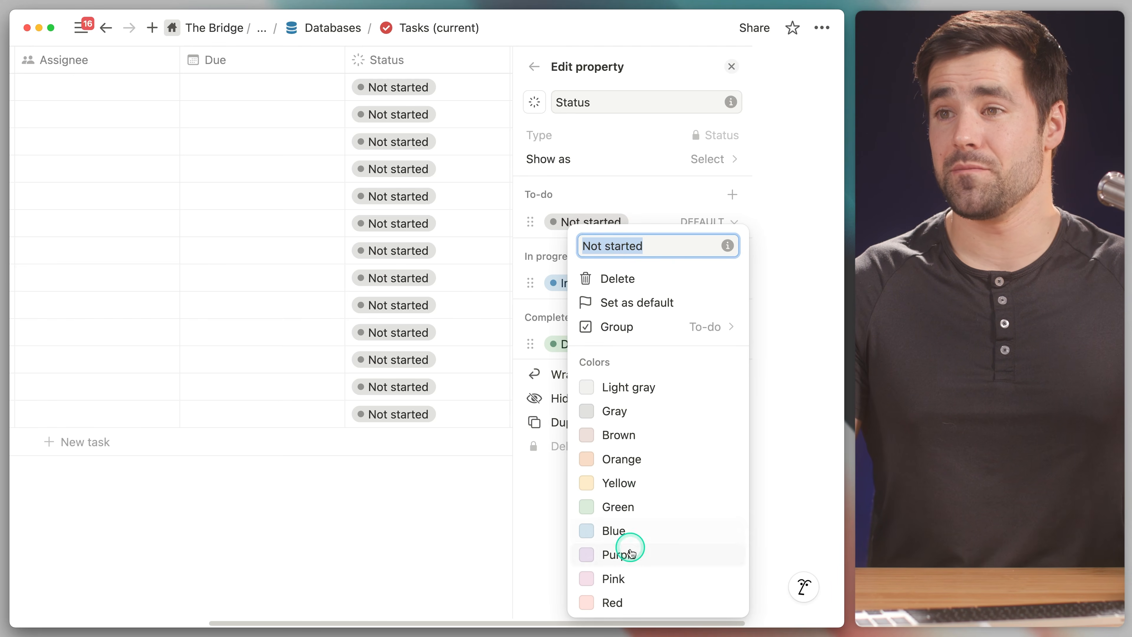
left_click(632, 598)
left_click(650, 284)
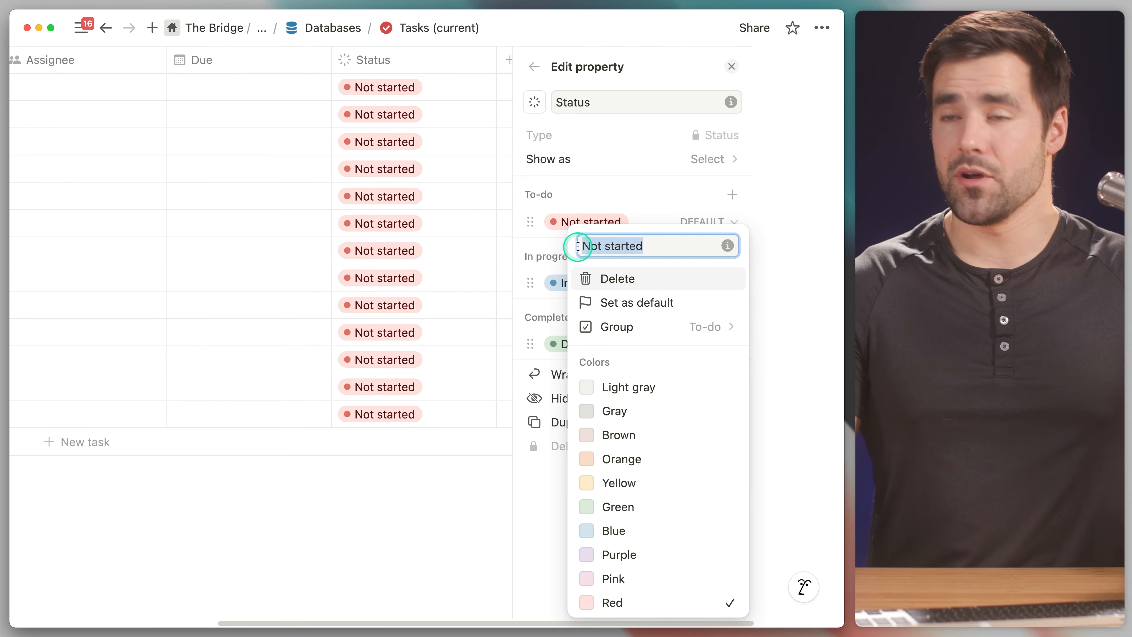
type("To Do")
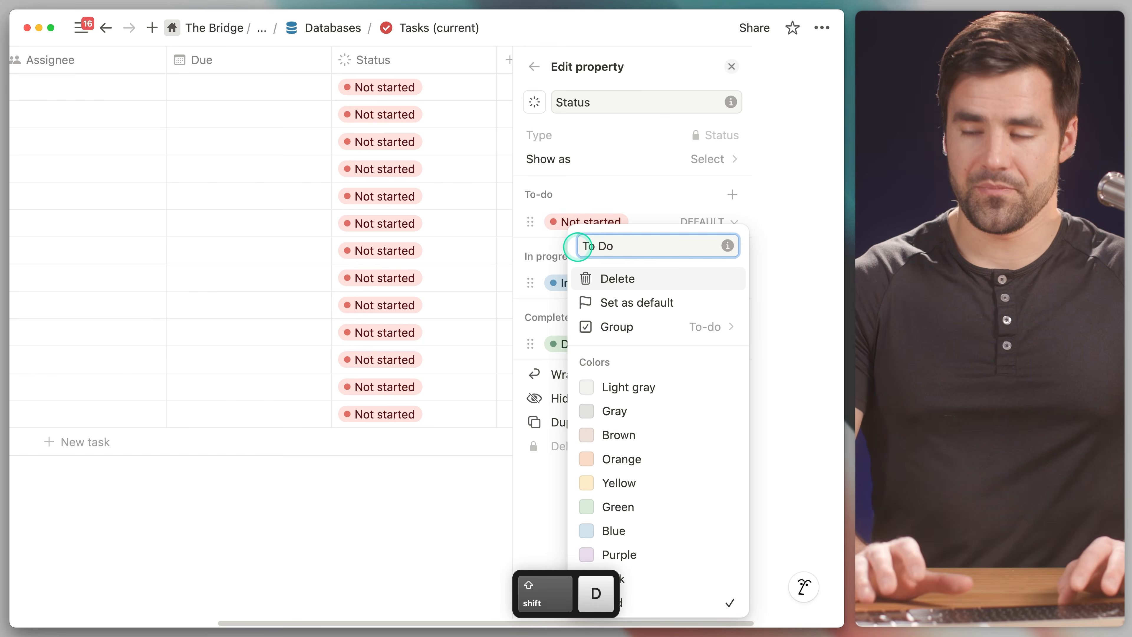
key("Return")
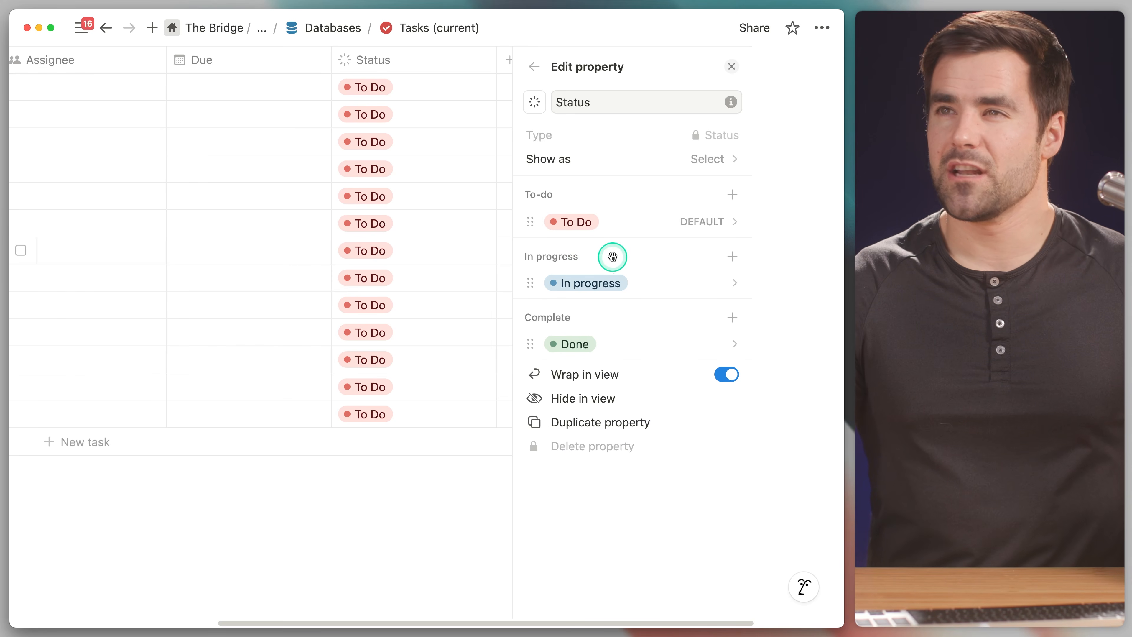
Step: Rename the Status property's In progress option to Doing and finish editing the property
left_click(649, 285)
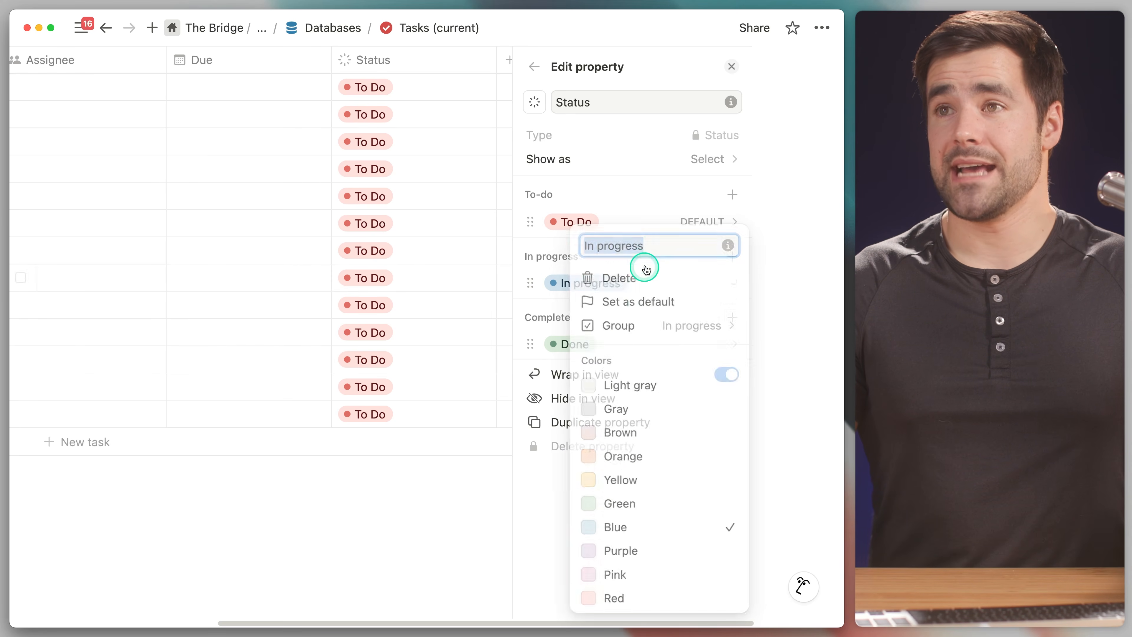
type("Doing")
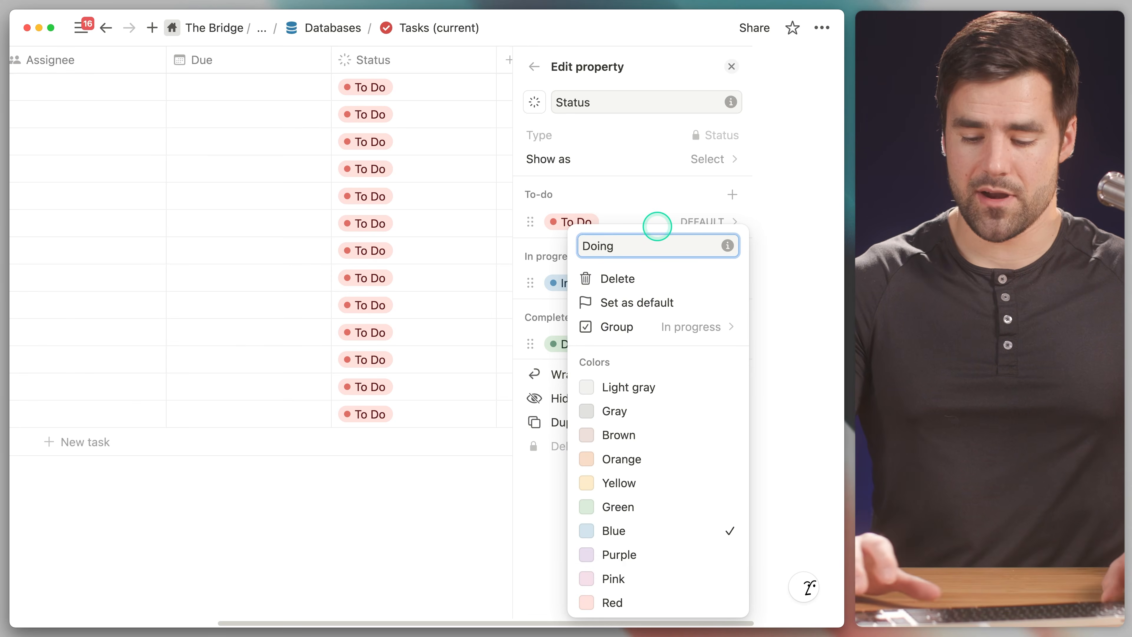
key("Return")
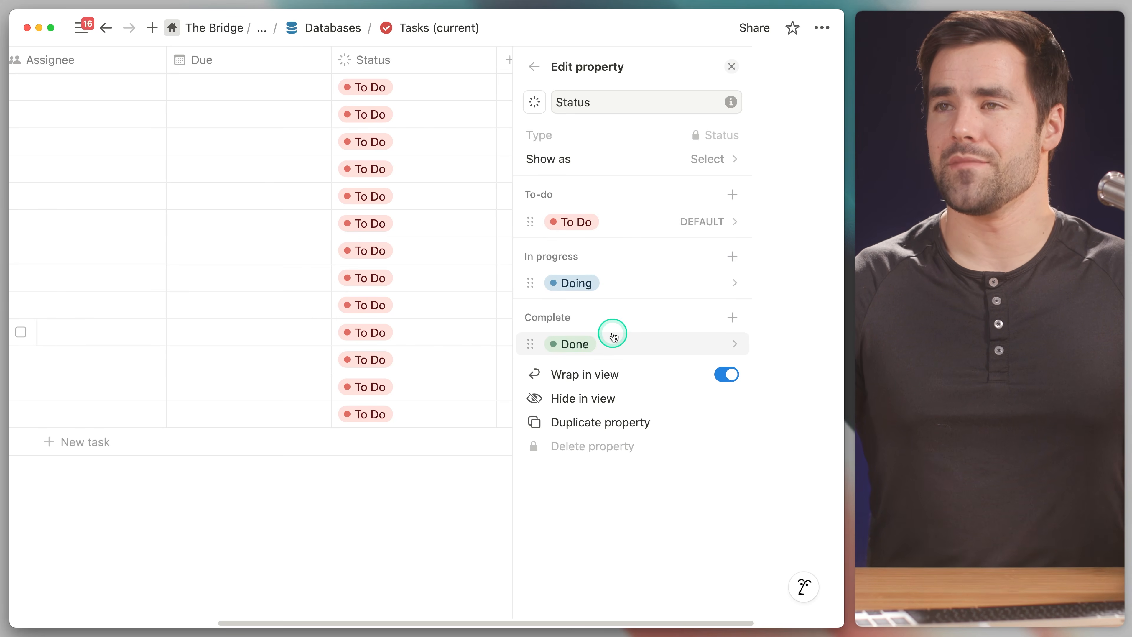
left_click(731, 67)
Step: Add a second Status-type property to the Tasks database and name it Priority
left_click(634, 79)
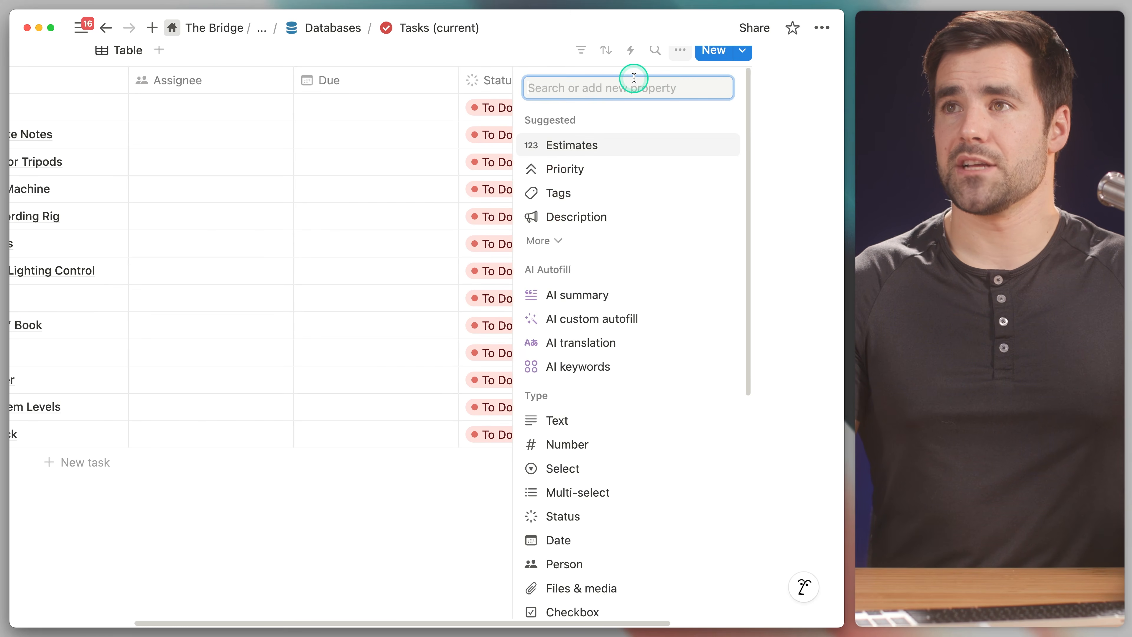
type("stat")
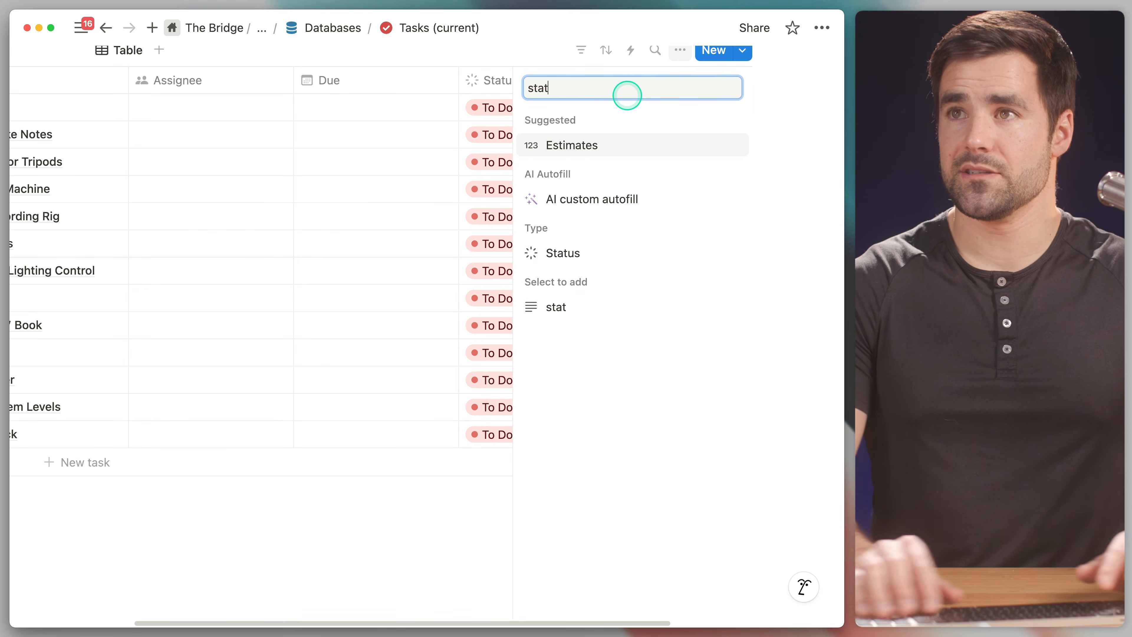
key("Return")
type("Prior")
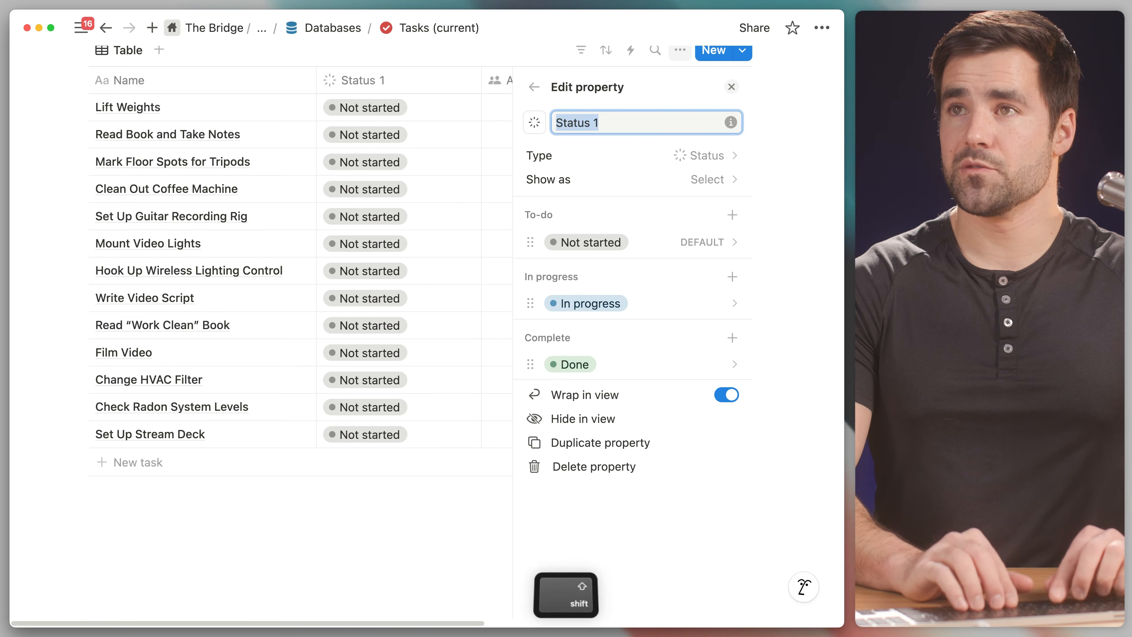
type("ity")
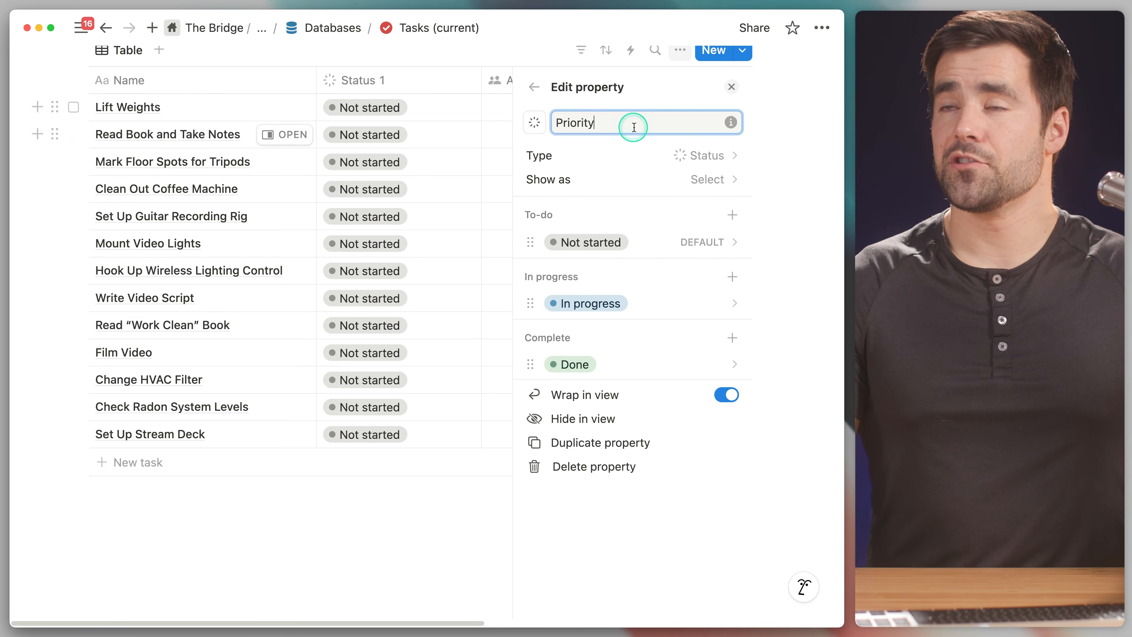
Step: Give the Priority property a circled exclamation mark icon, filtering the icons by "ex"
left_click(537, 126)
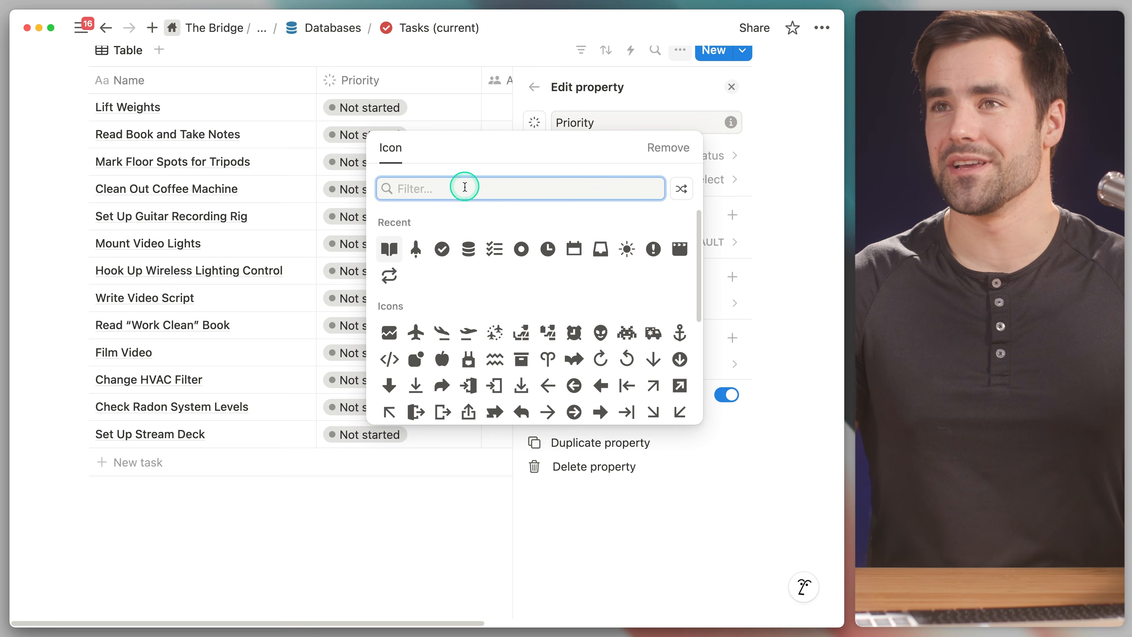
type("ex")
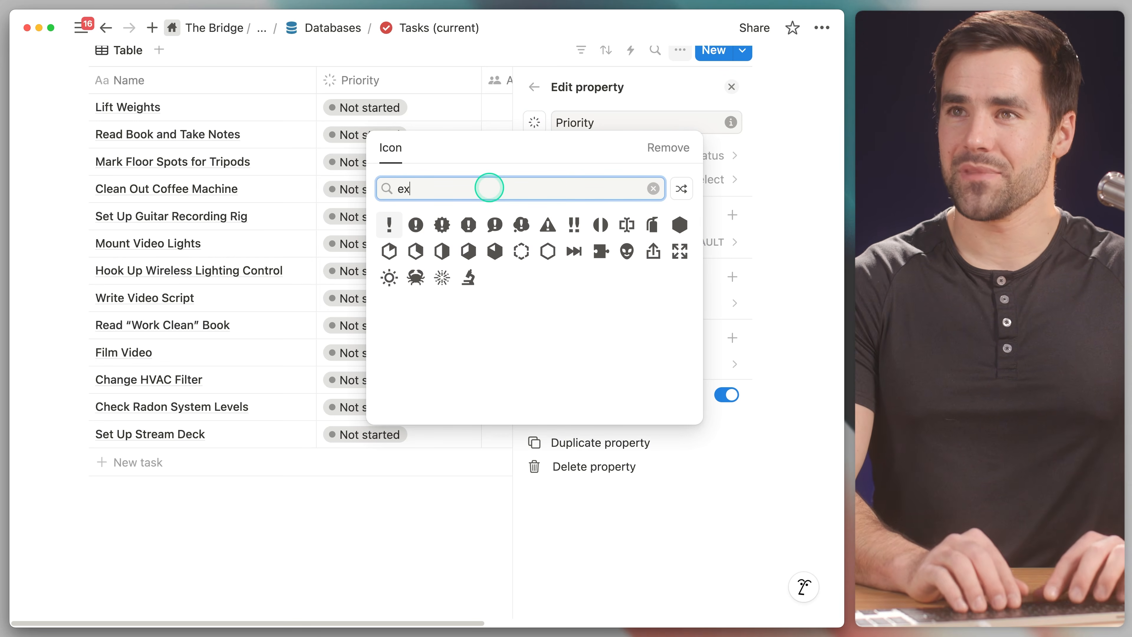
left_click(414, 227)
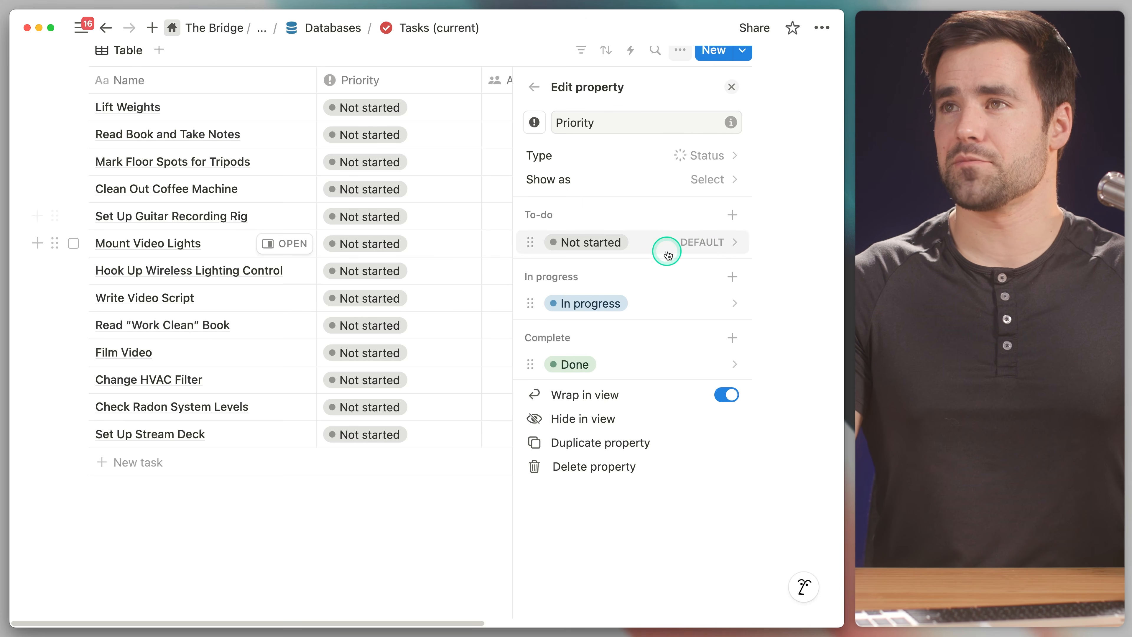
Step: Move Priority's Not started and Done options into the In progress group, and rename Not started to Low, colored blue
left_click_drag(528, 243, 533, 275)
left_click_drag(530, 388, 531, 349)
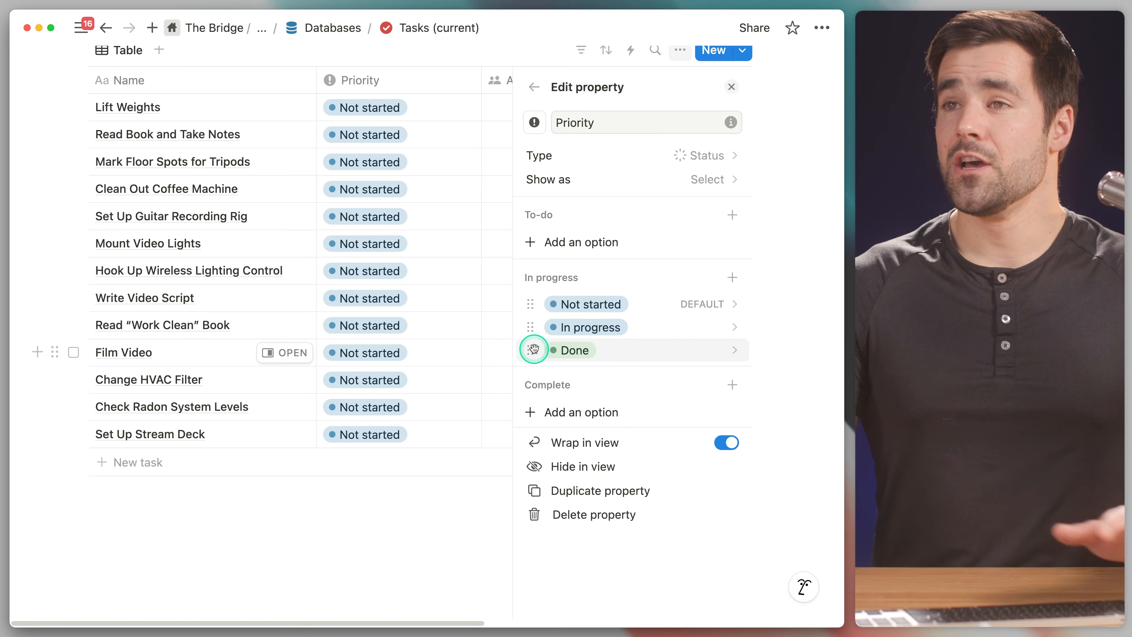
left_click(639, 304)
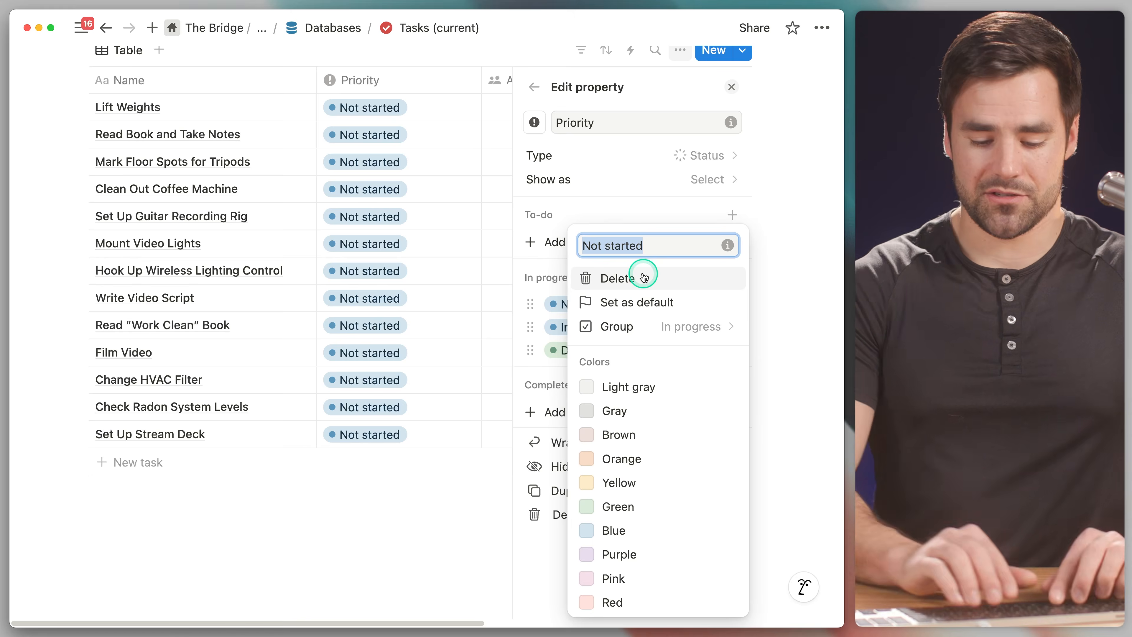
type("Low")
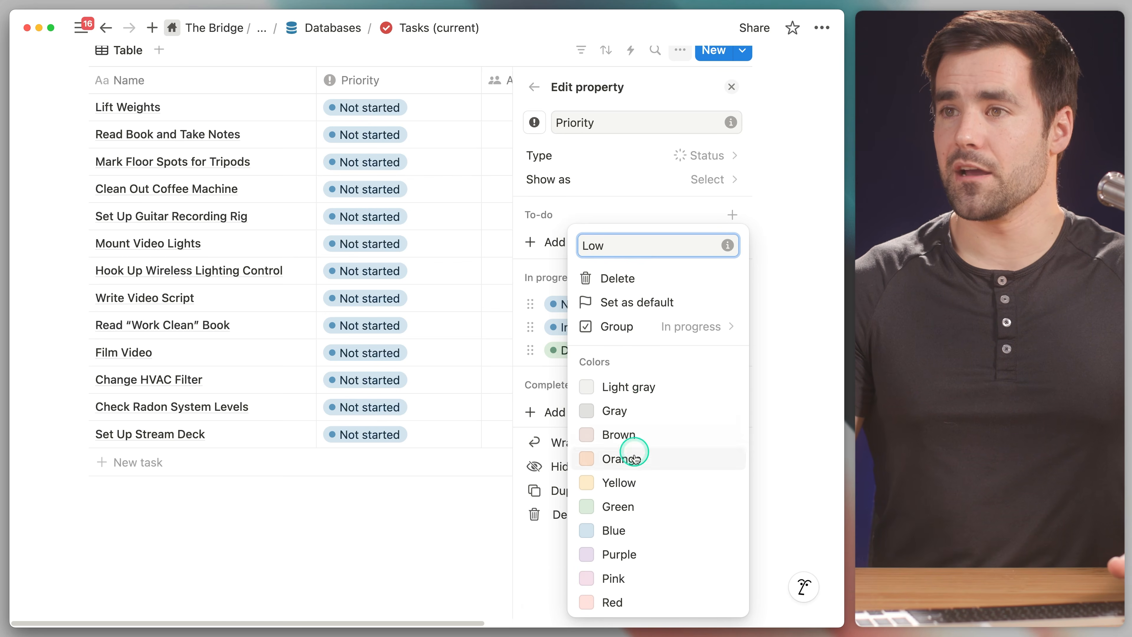
left_click(624, 531)
left_click(588, 301)
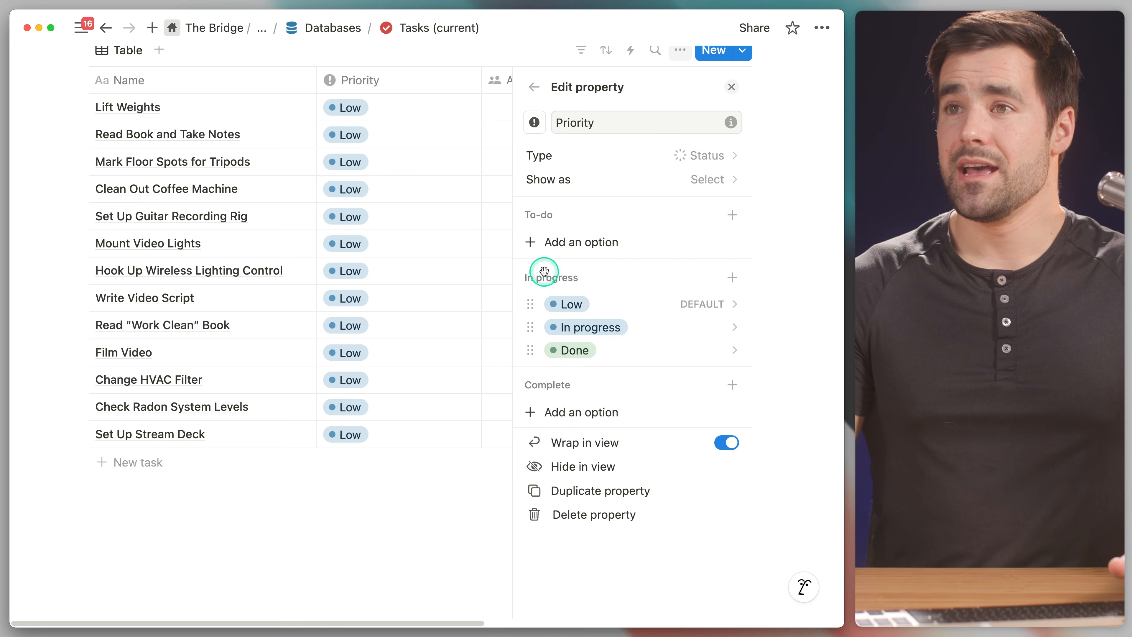
Step: Make the Priority property's In progress option the default and rename it Medium
left_click(624, 328)
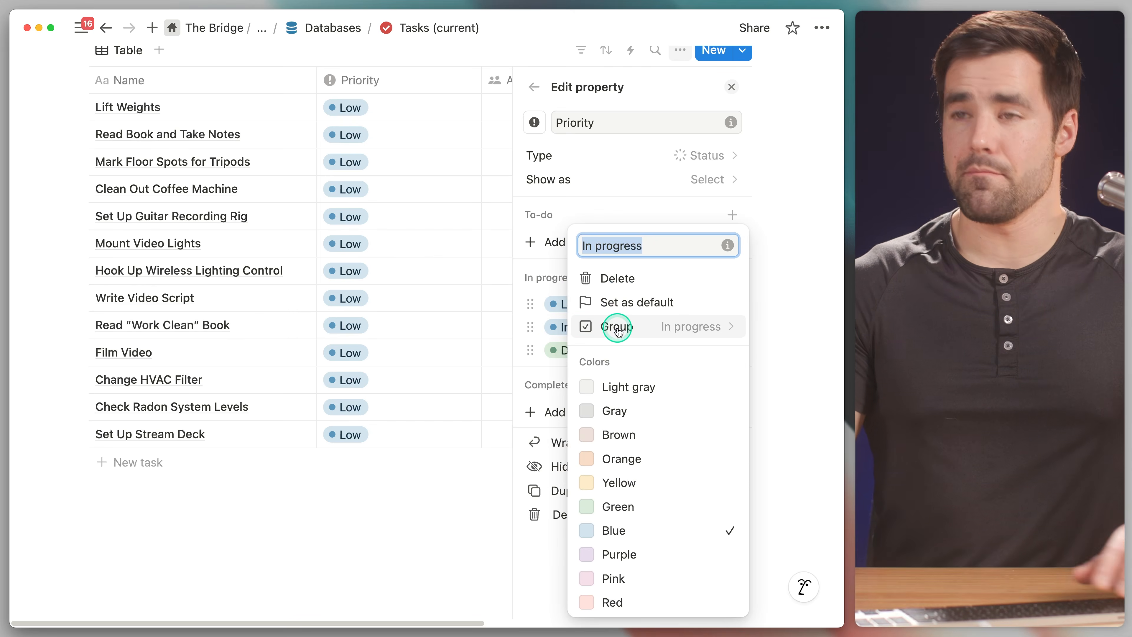
type("Medium")
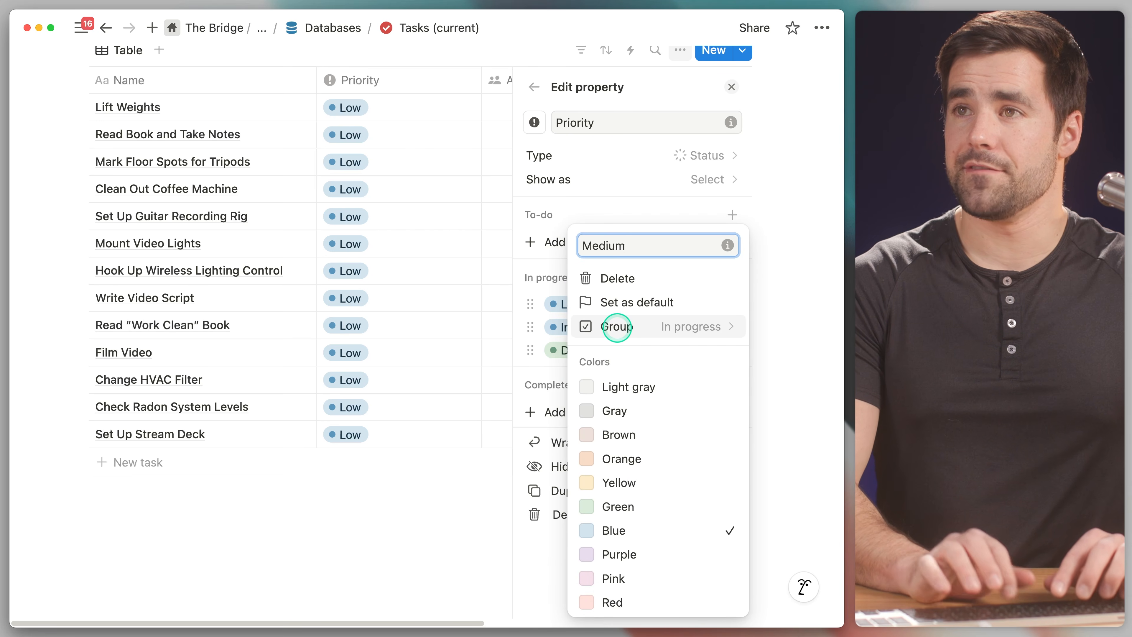
left_click(705, 307)
left_click(498, 348)
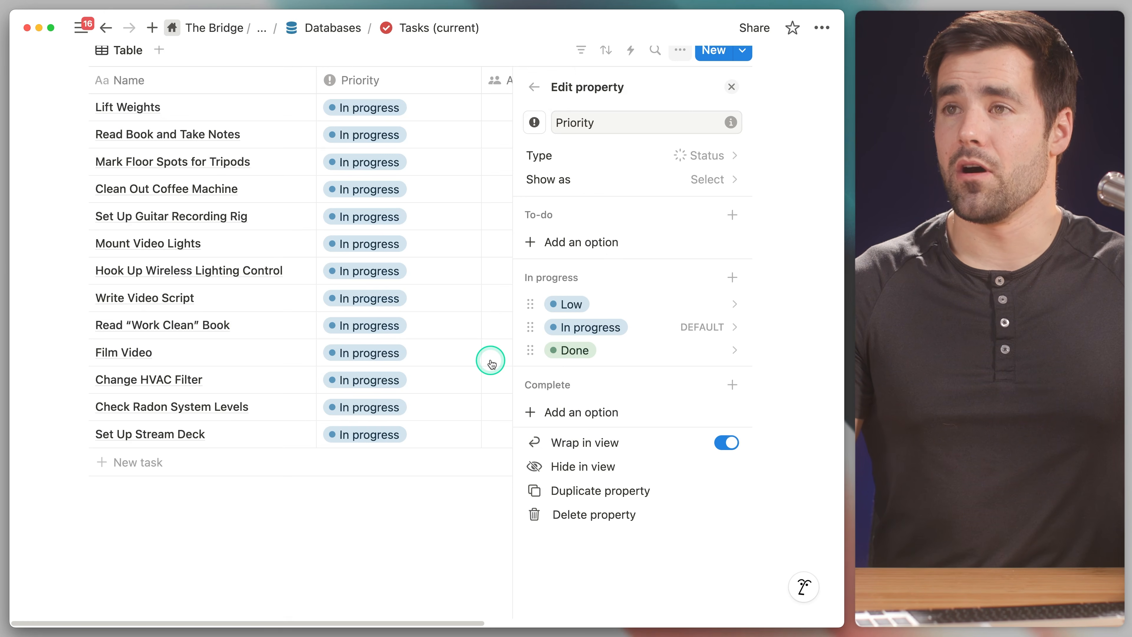
left_click(604, 327)
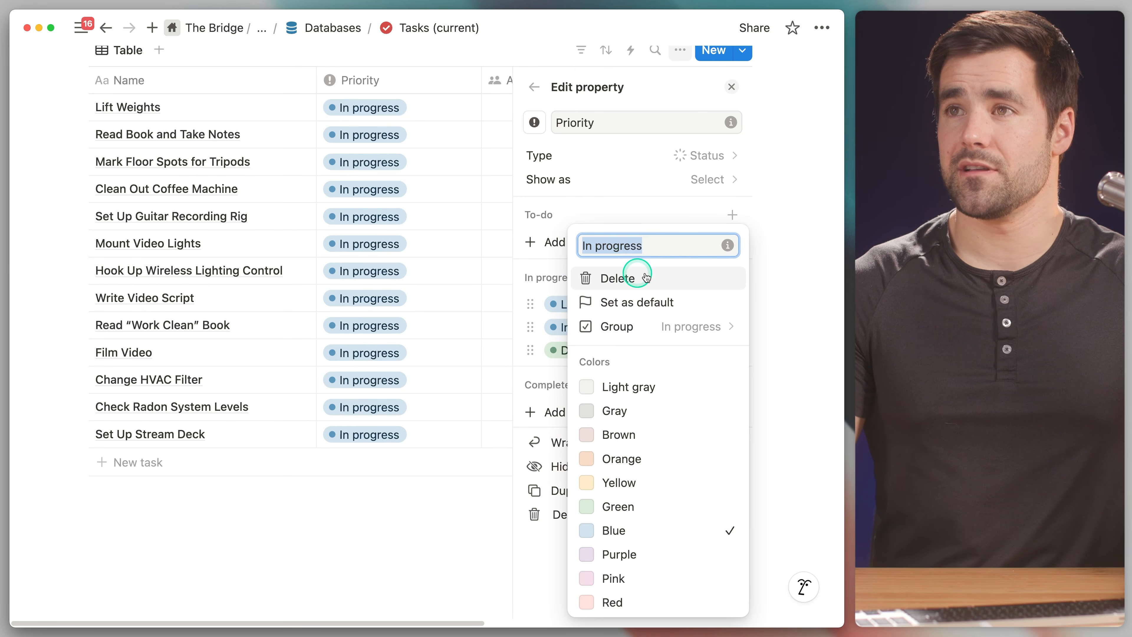
type("Medium")
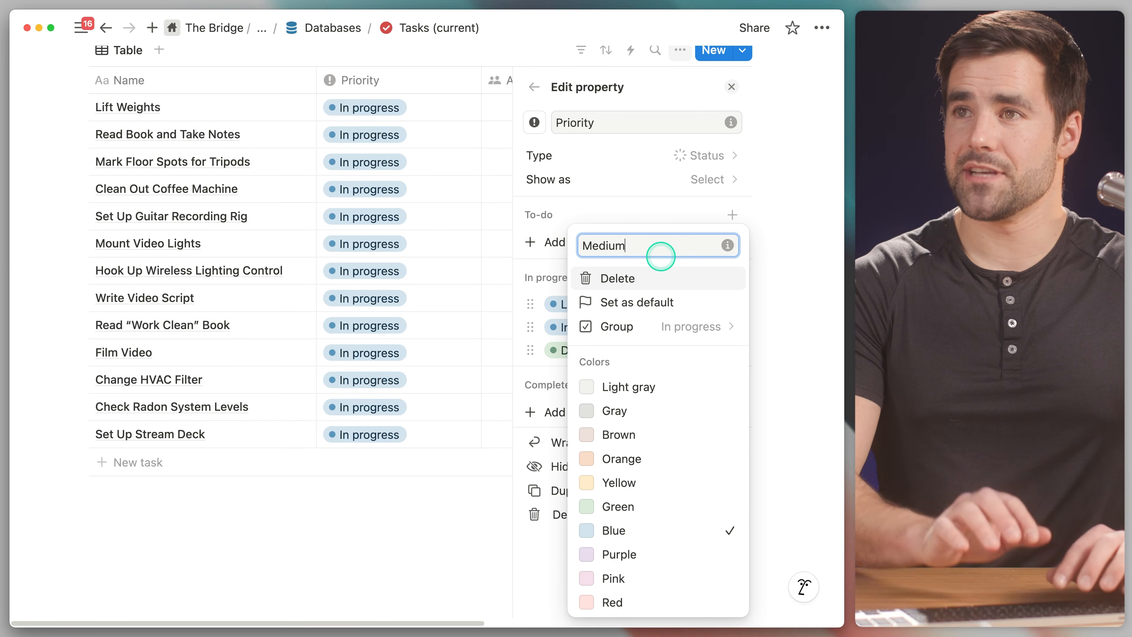
key("Return")
left_click(589, 314)
left_click(588, 308)
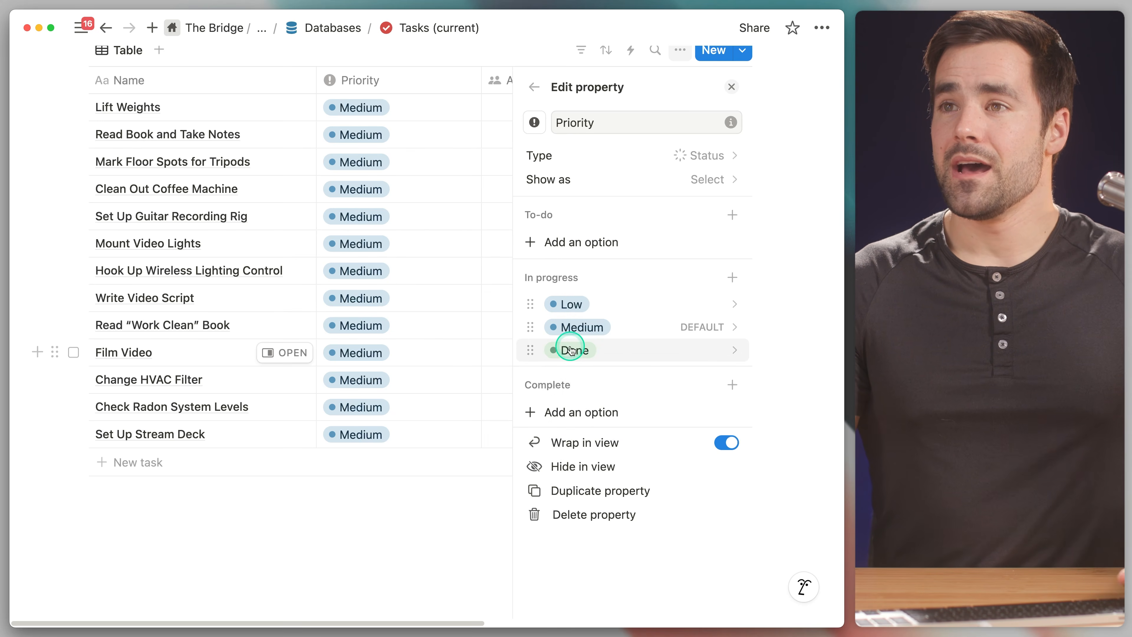
Step: Rename the Priority property's Done option to High and color it red
left_click(618, 348)
type("High")
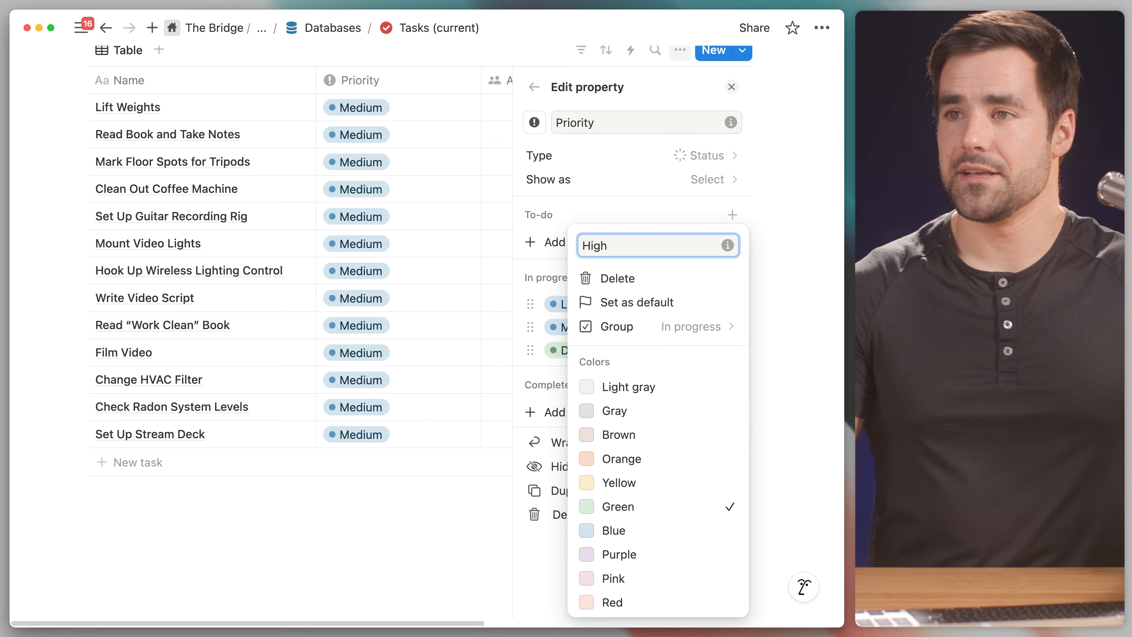
left_click(609, 602)
left_click(565, 351)
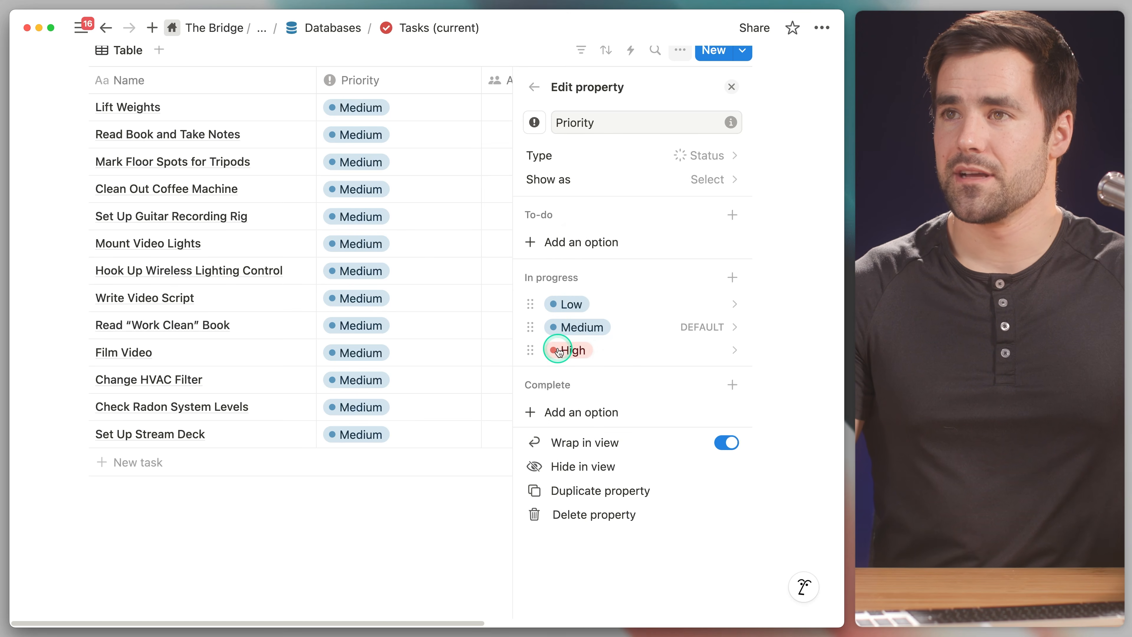
Step: Color the Priority property's Medium option green and finish editing the property
left_click(624, 328)
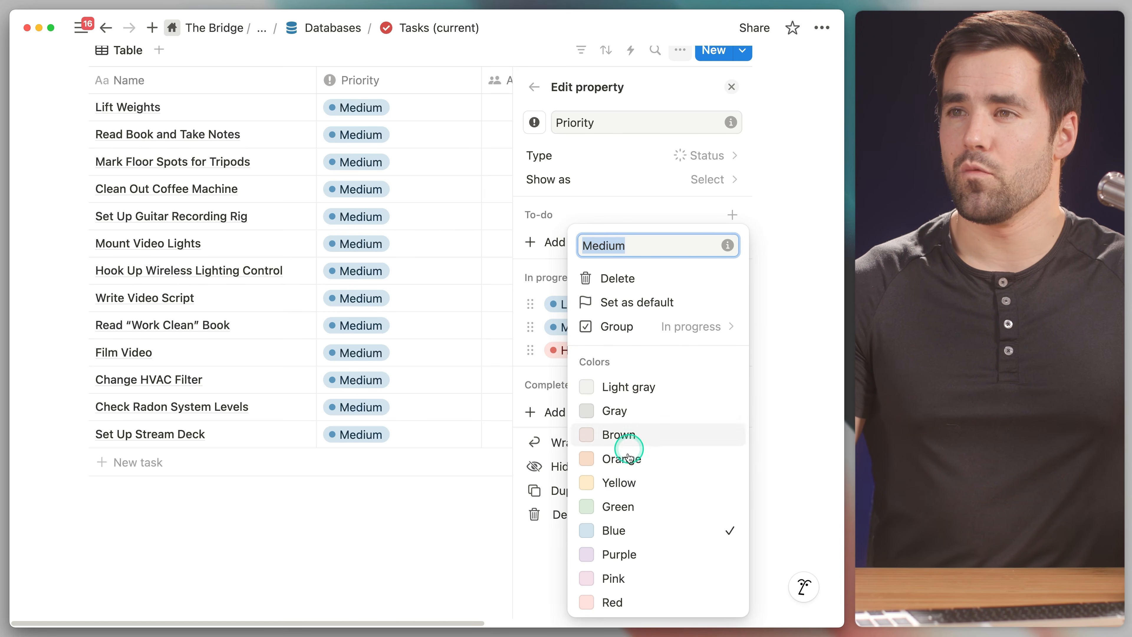
left_click(626, 513)
left_click(558, 340)
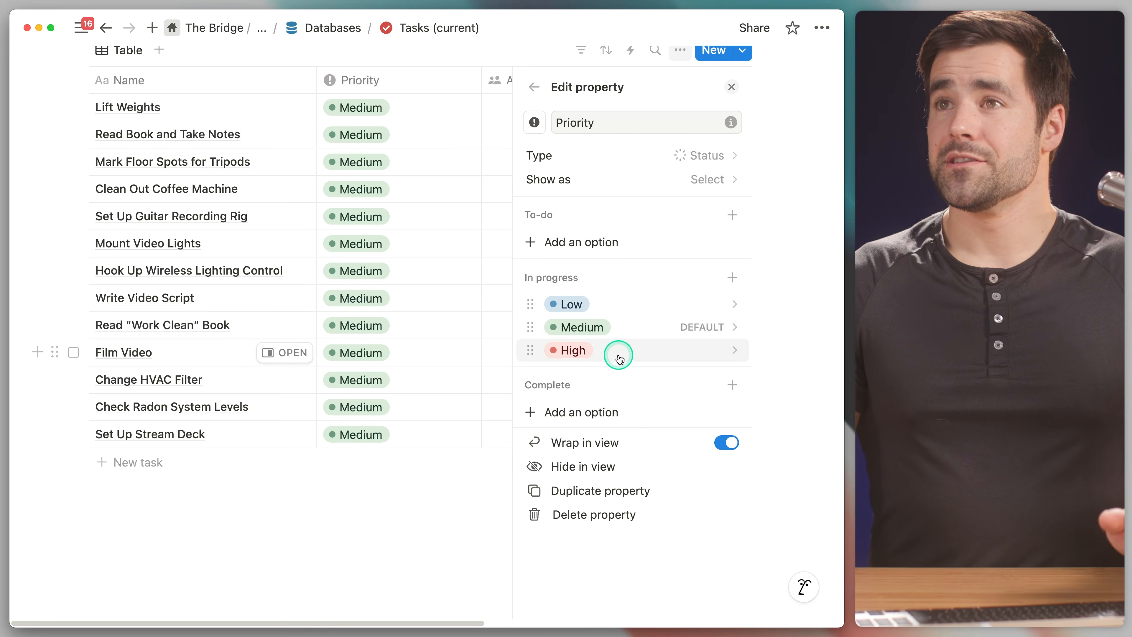
left_click(732, 86)
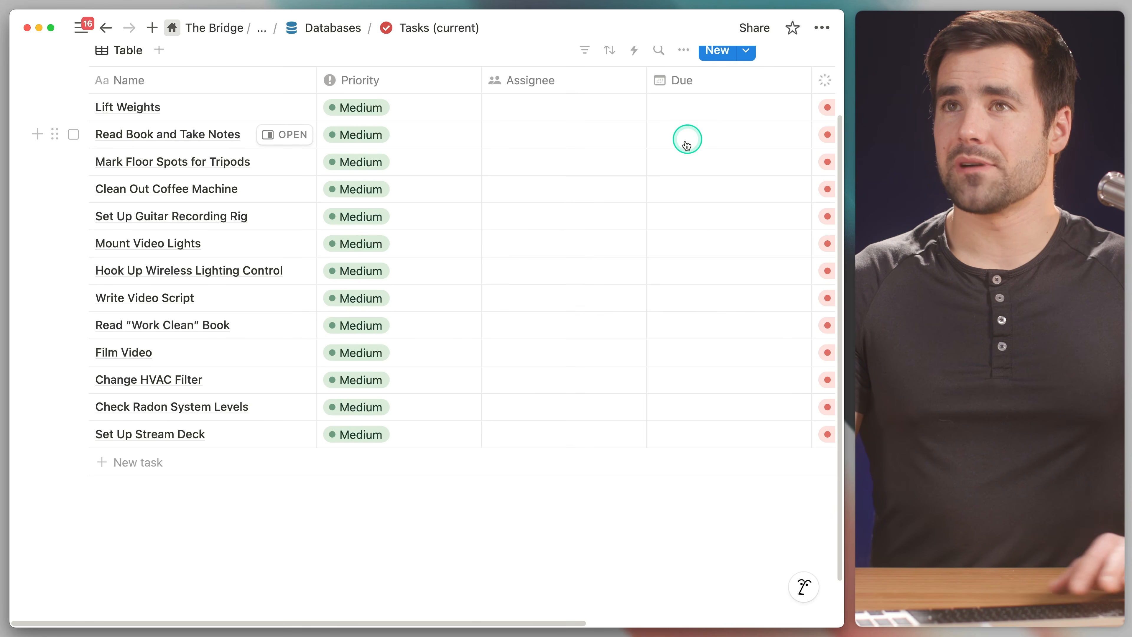
Step: Add a Select-type property to the Tasks database and name it Smart List
scroll(666, 161, "right", 5)
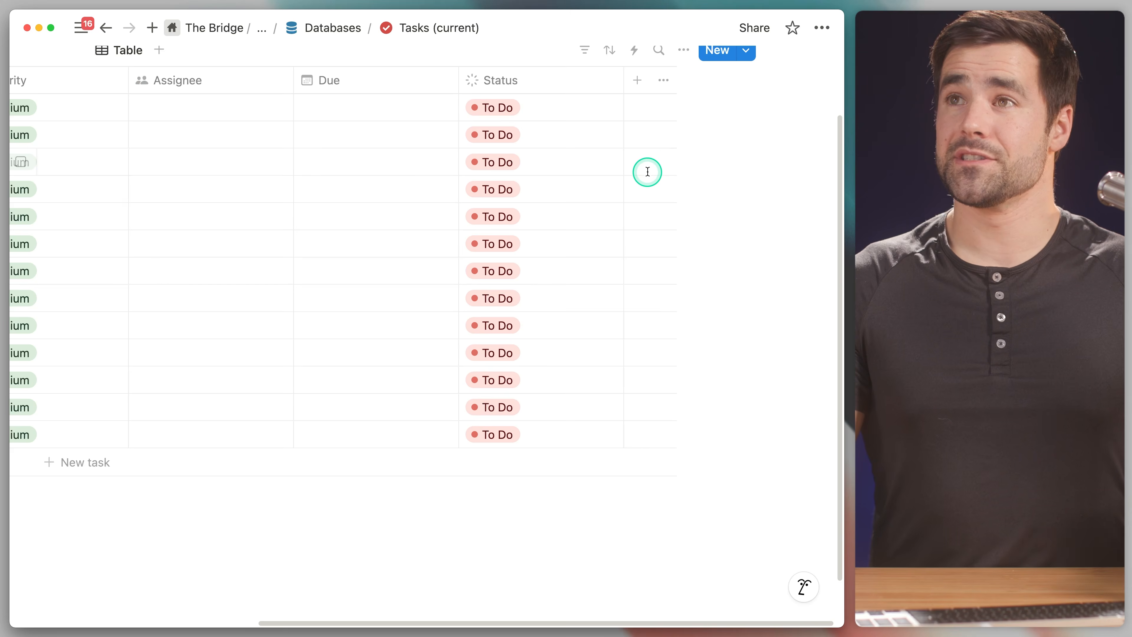
scroll(645, 172, "up", 3)
left_click(636, 172)
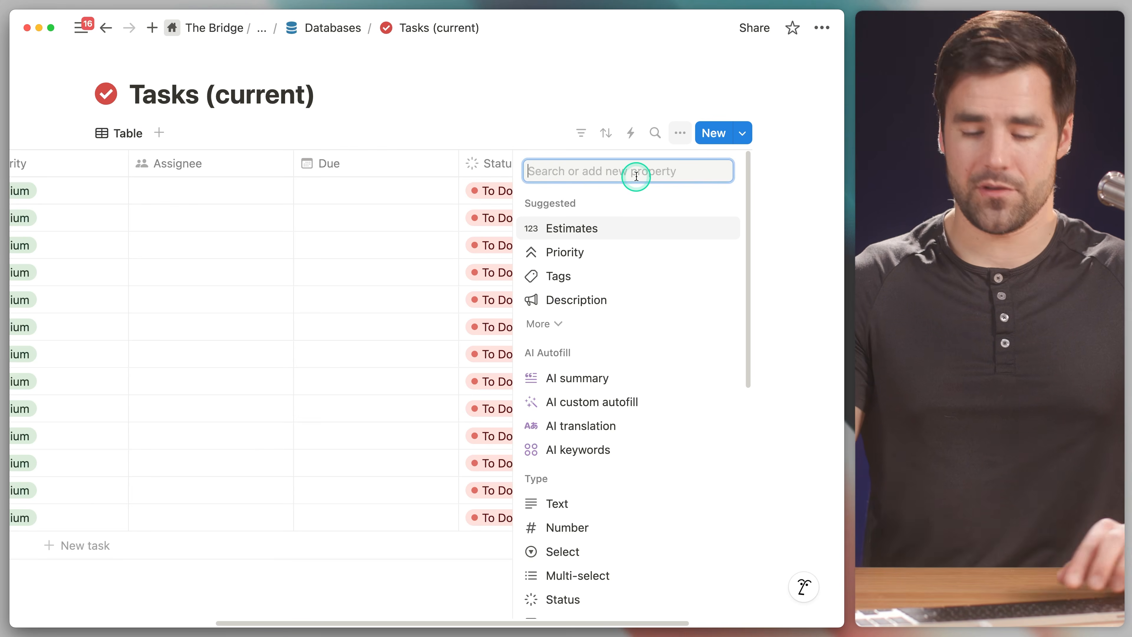
type("sele")
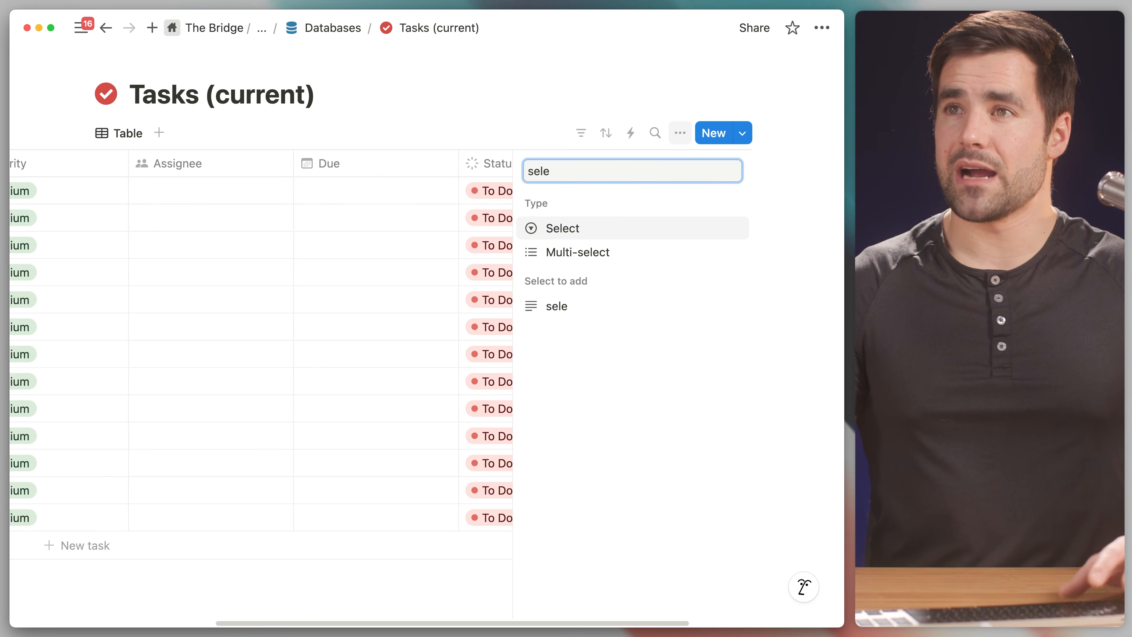
left_click(580, 241)
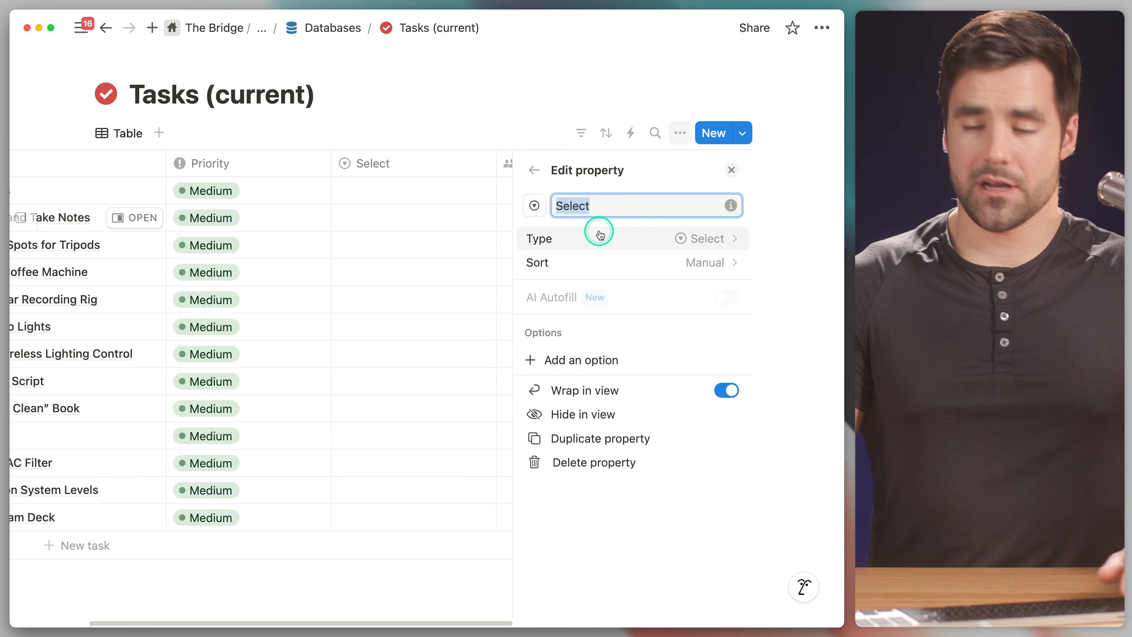
type("Smart List")
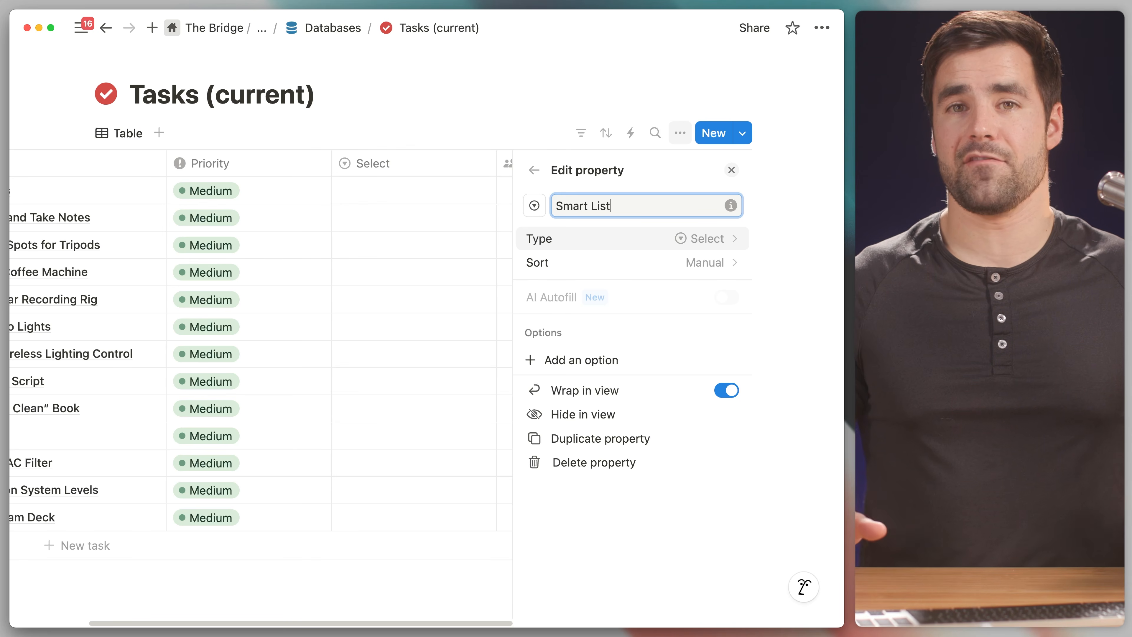
left_click(585, 205)
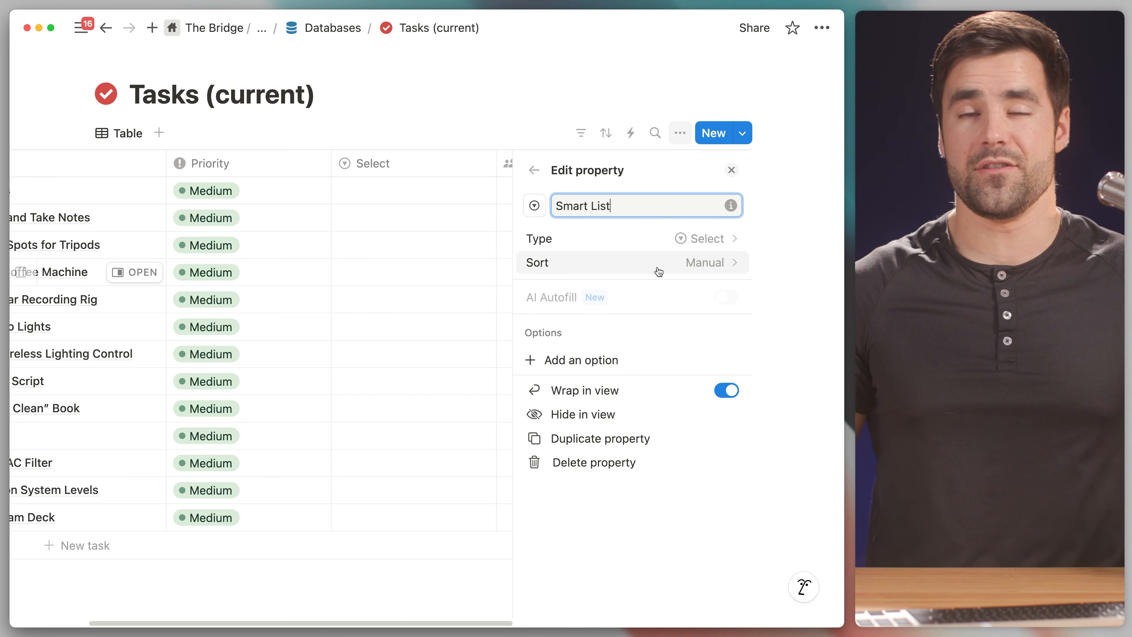
left_click(652, 236)
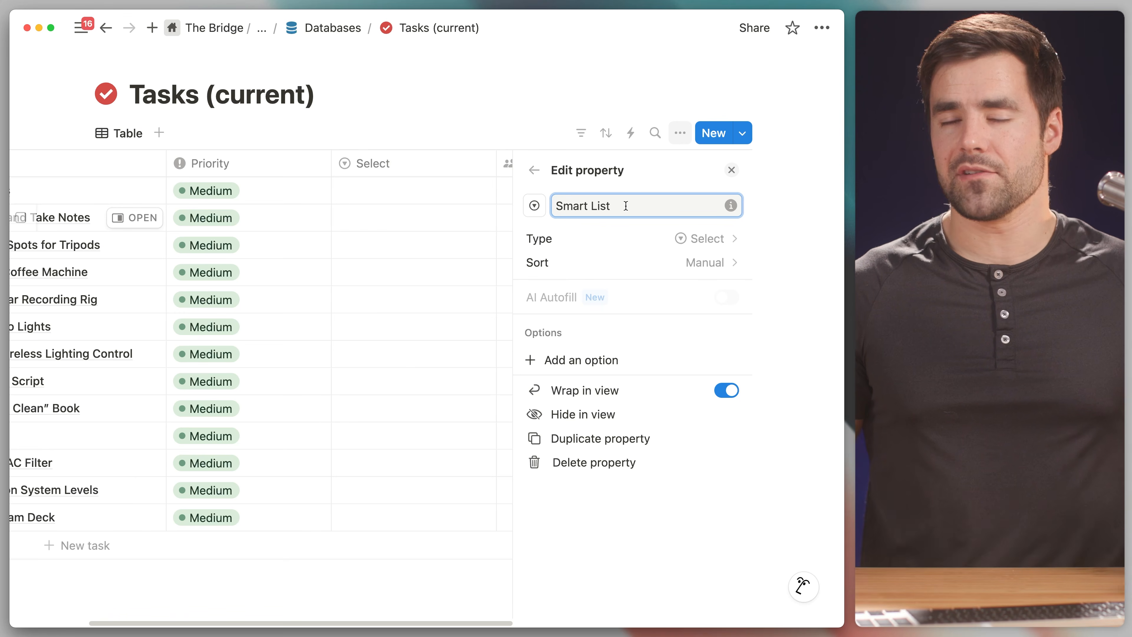
Step: Add a Someday option to the Smart List property and finish editing the property
left_click(615, 357)
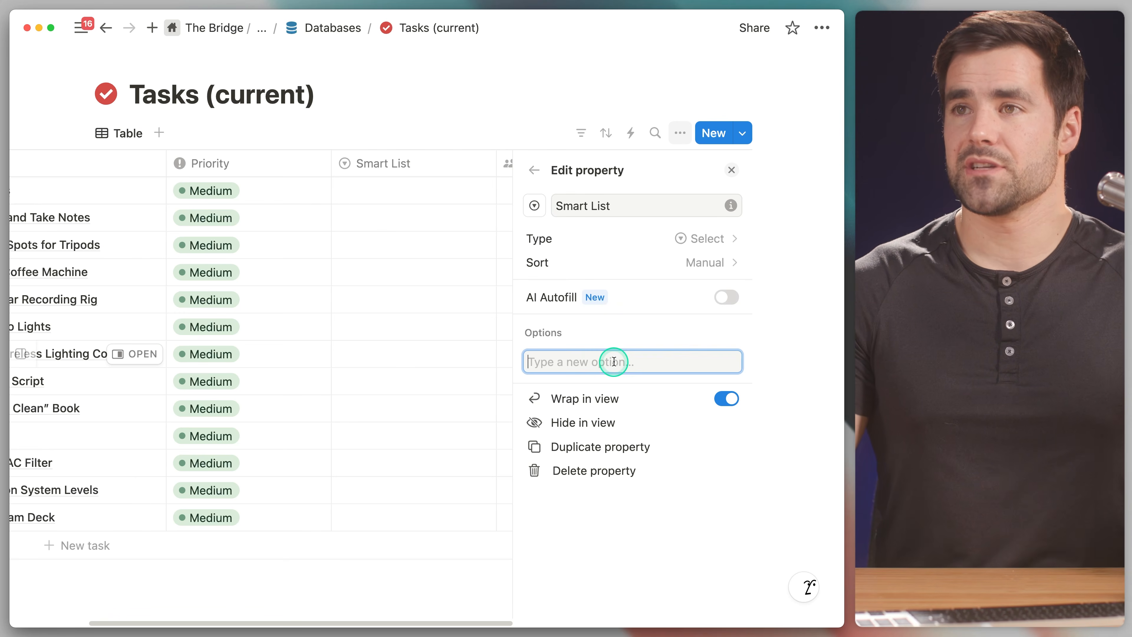
type("Someday")
key("Return")
left_click(628, 395)
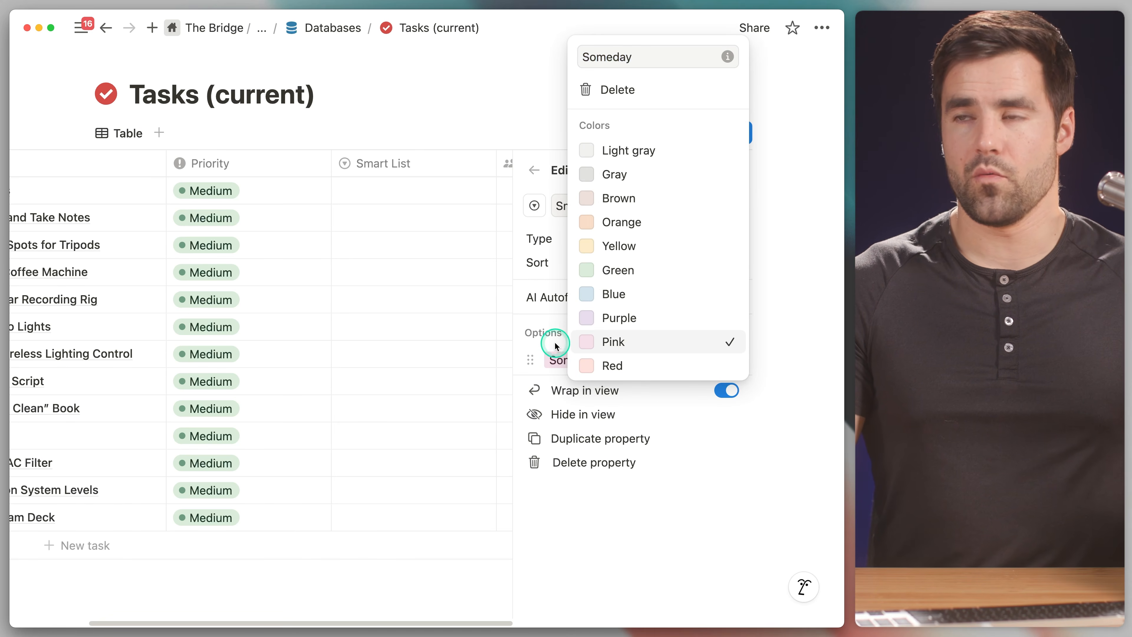
left_click(558, 353)
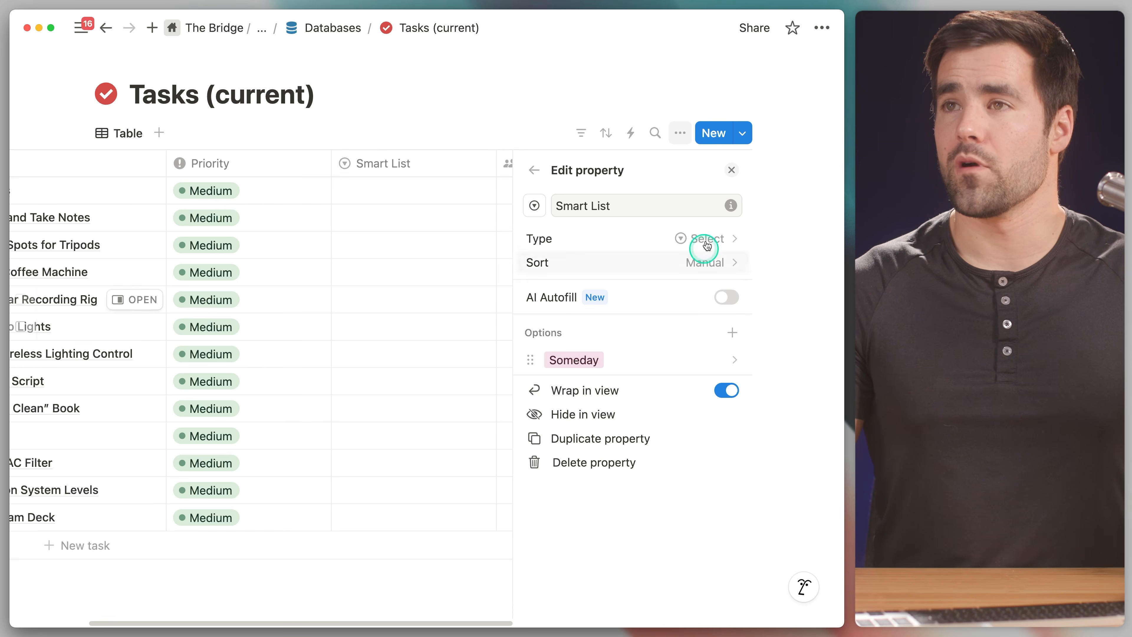
left_click(732, 170)
Step: Add a Text-type property to the Tasks database and name it Description
scroll(594, 263, "right", 10)
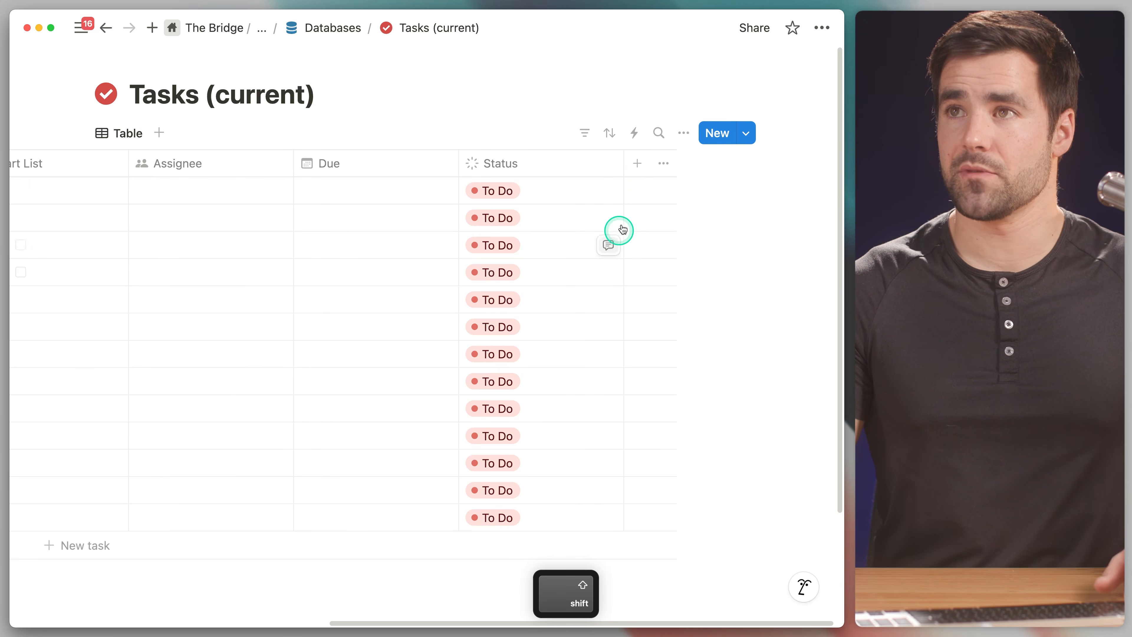
left_click(640, 165)
type("text")
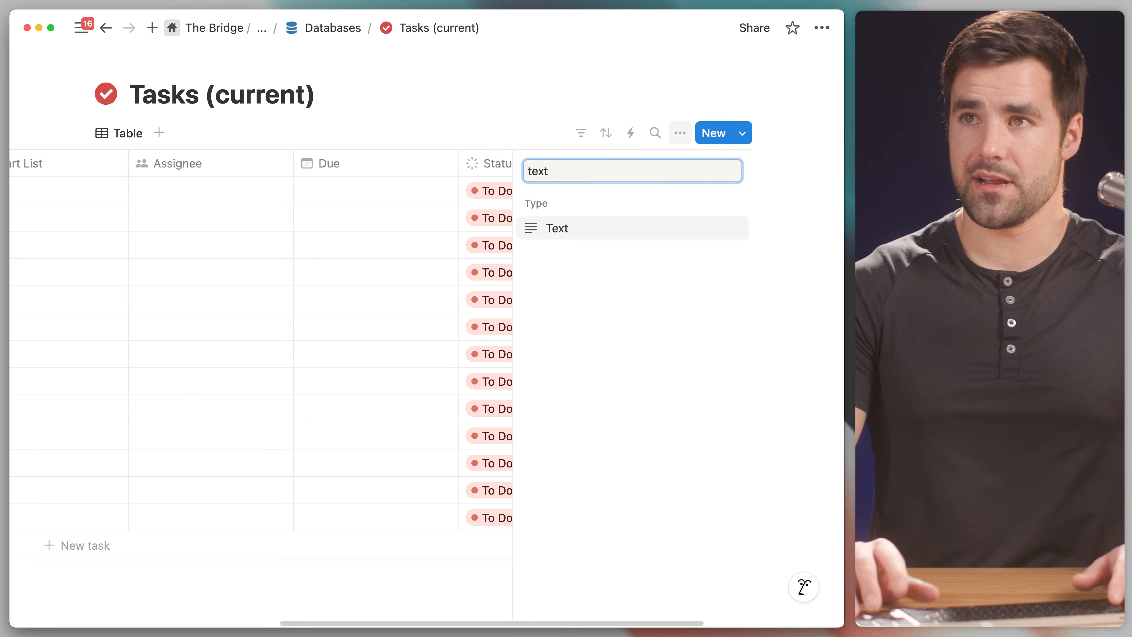
key("Return")
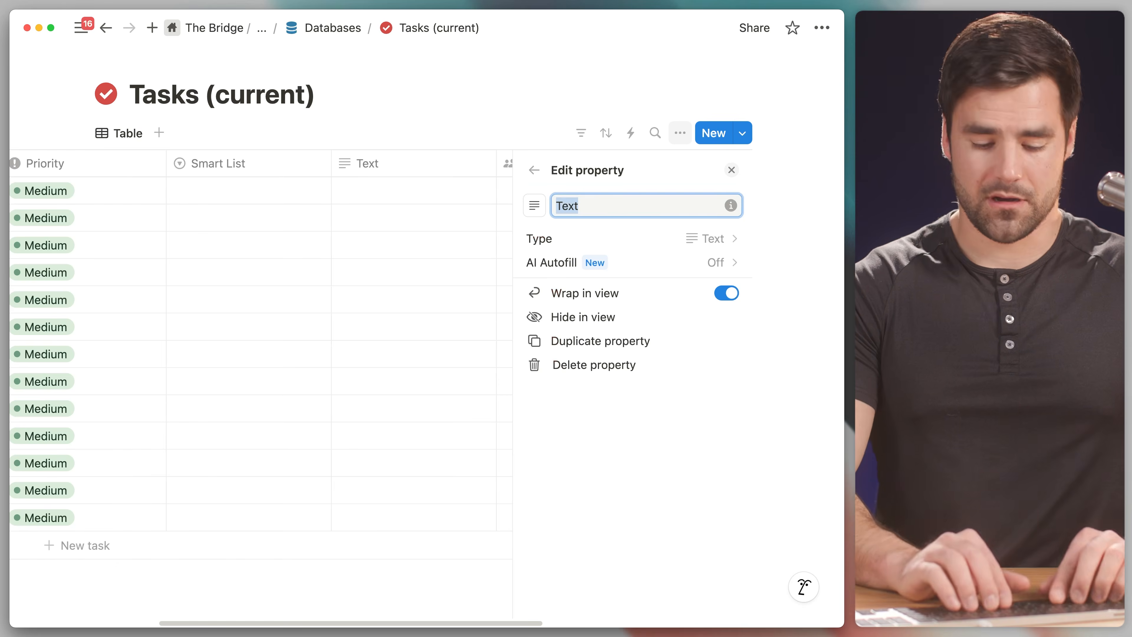
type("Description")
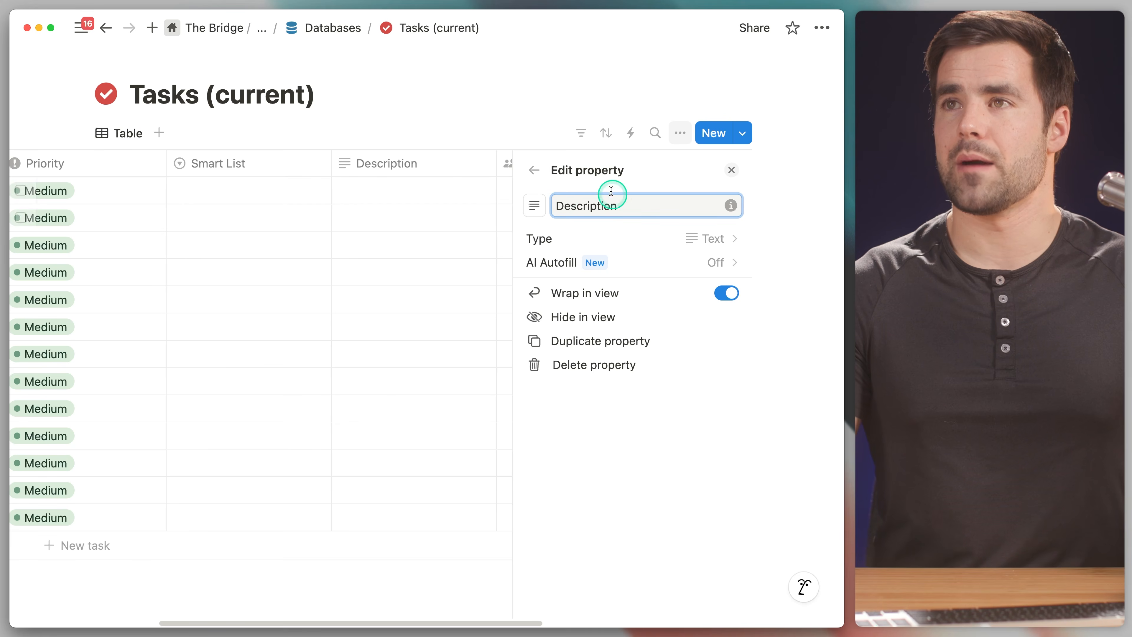
left_click(733, 171)
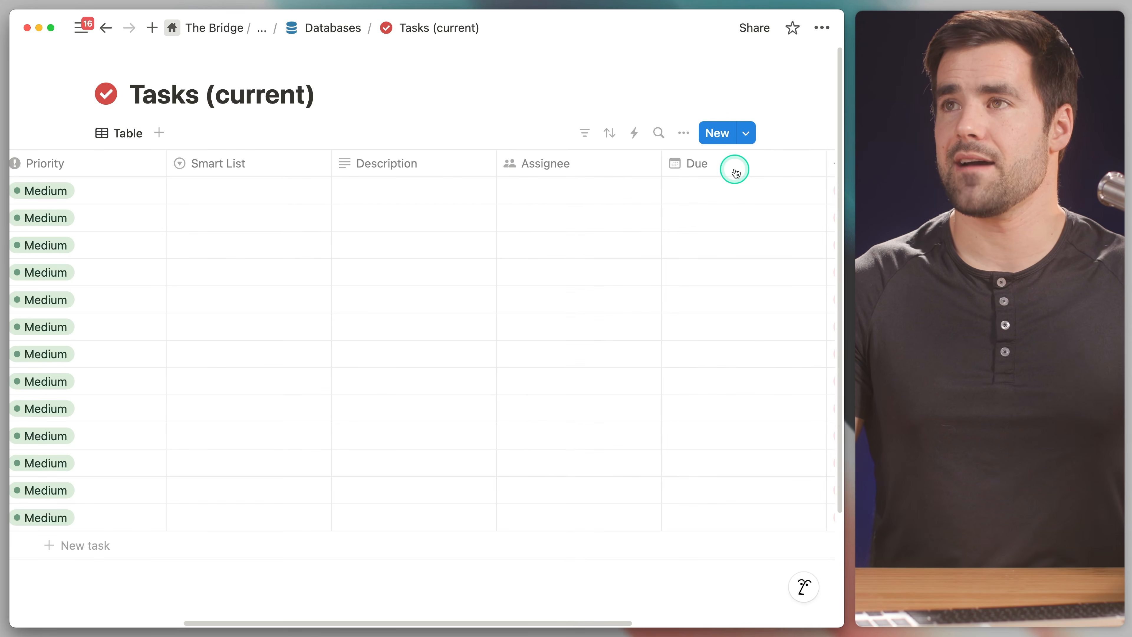
Step: Add a Created time property to the Tasks database, keeping its default name
scroll(683, 224, "right", 5)
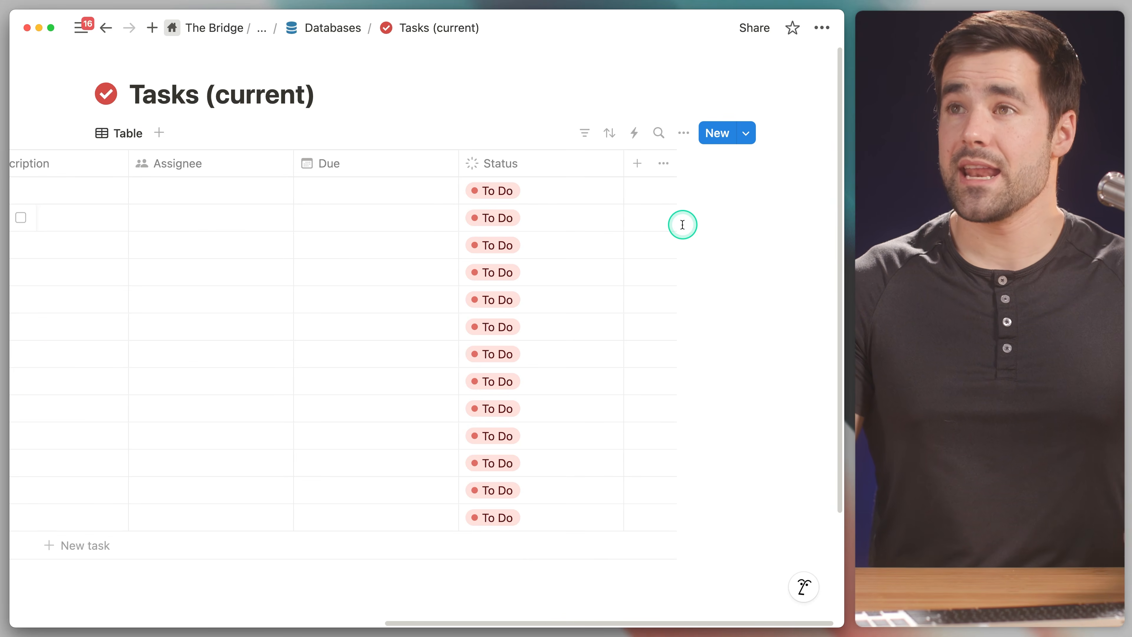
left_click(637, 163)
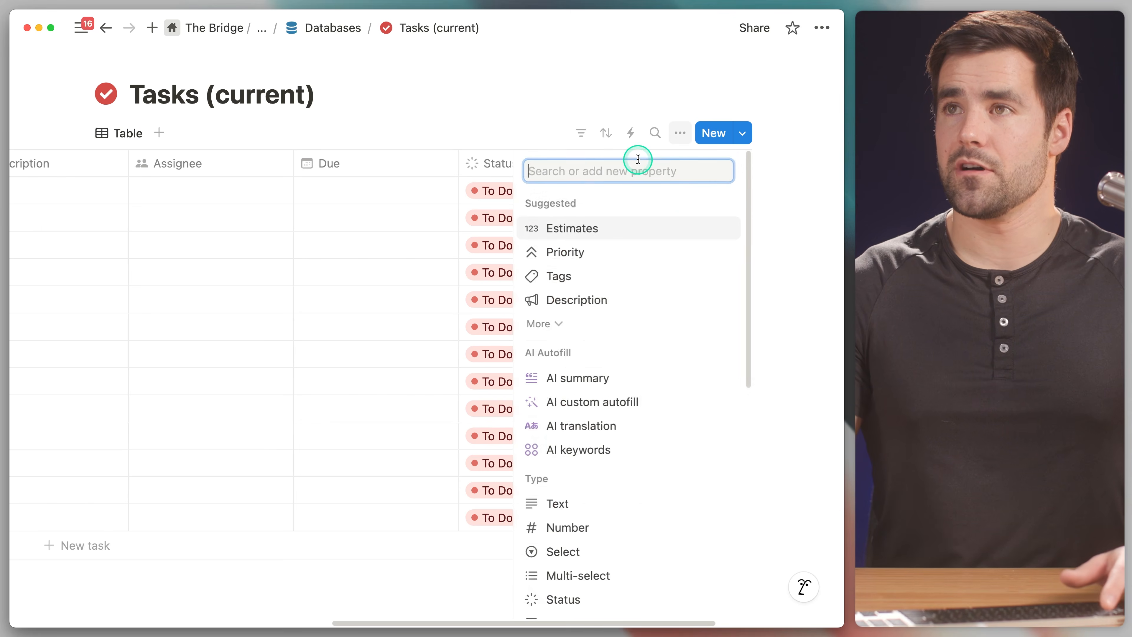
type("cre")
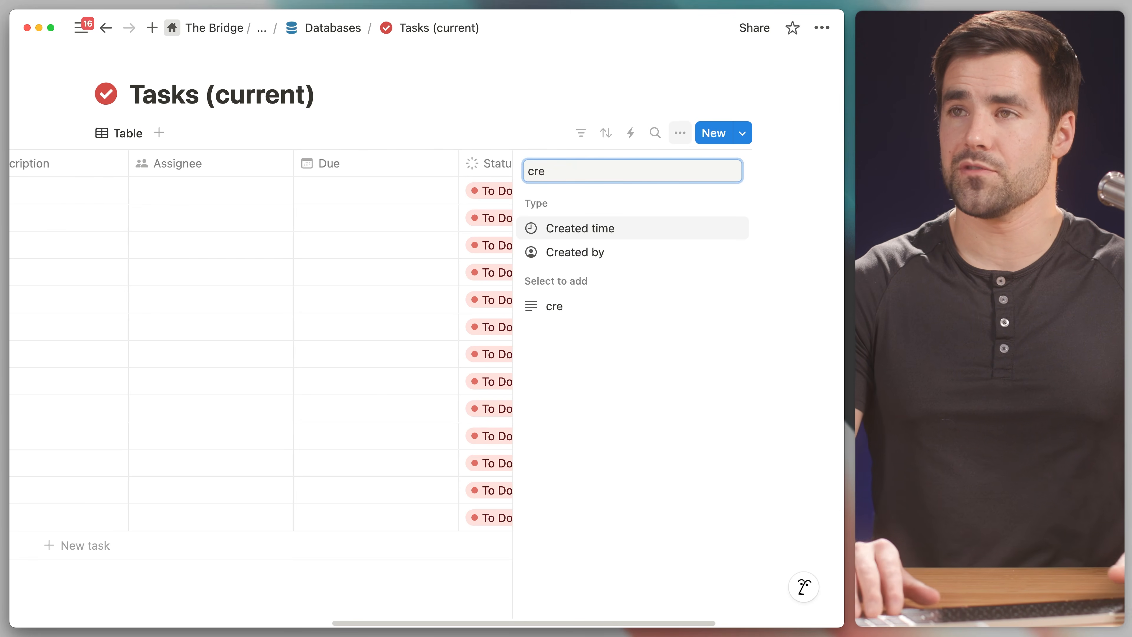
key("Down")
key("Up")
key("Return")
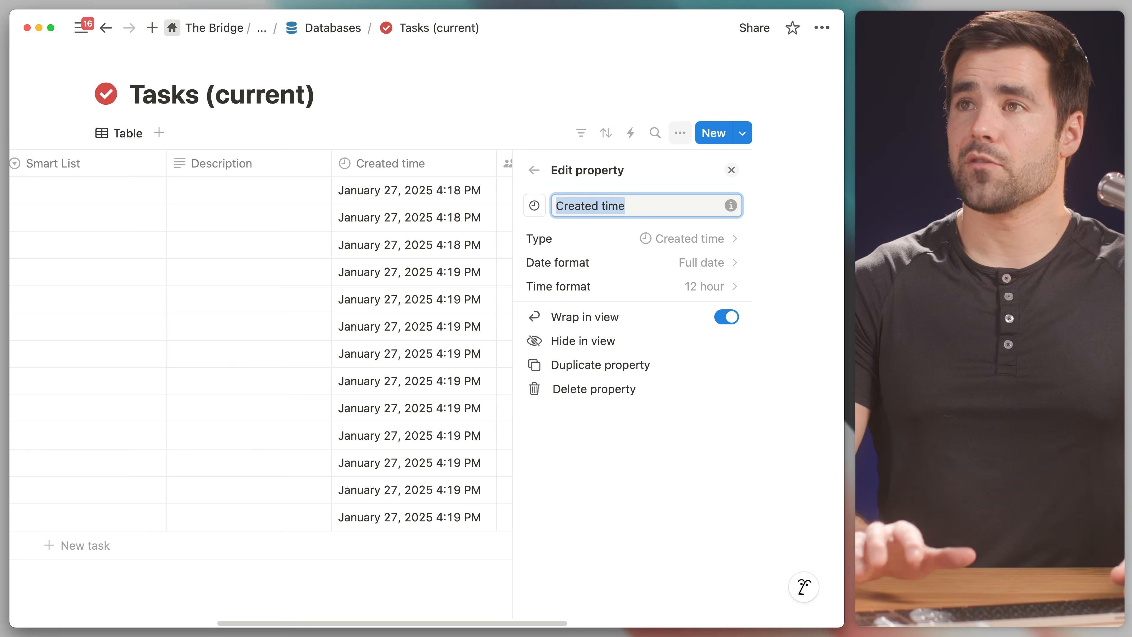
key("Right")
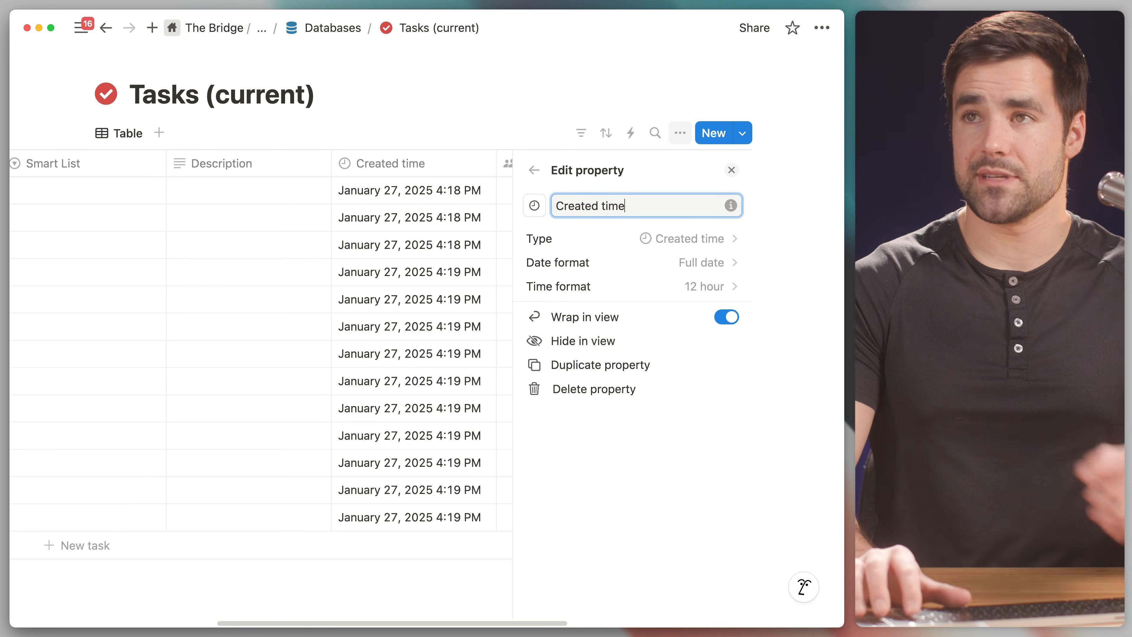
Step: Shorten the name of the Created time property to Created and finish editing it
key("BackSpace")
key("BackSpace")
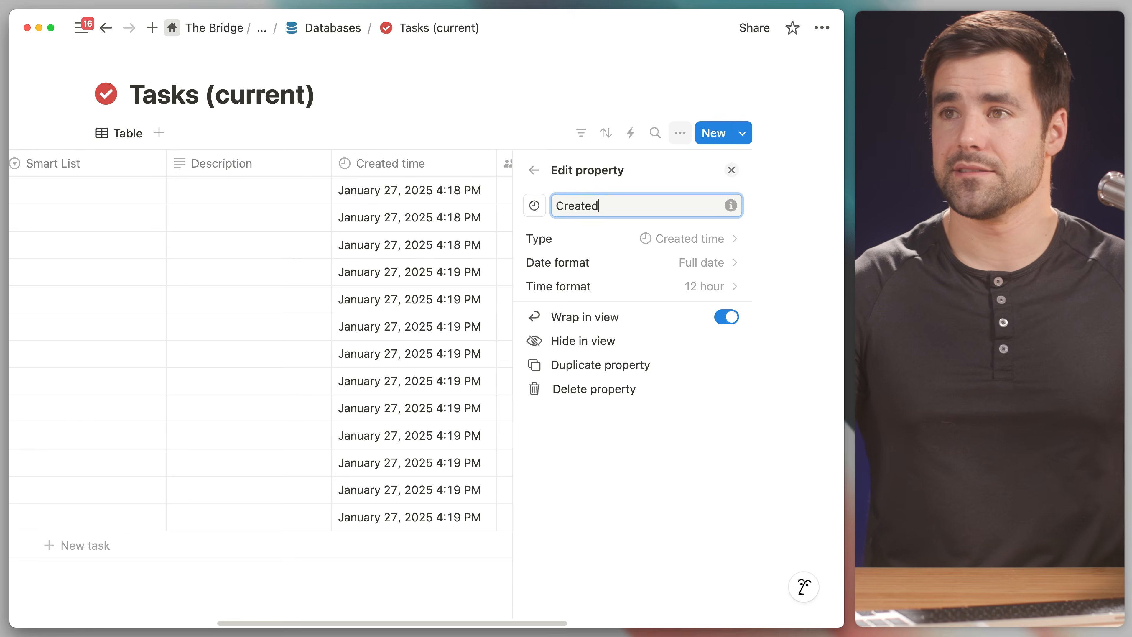
left_click(731, 170)
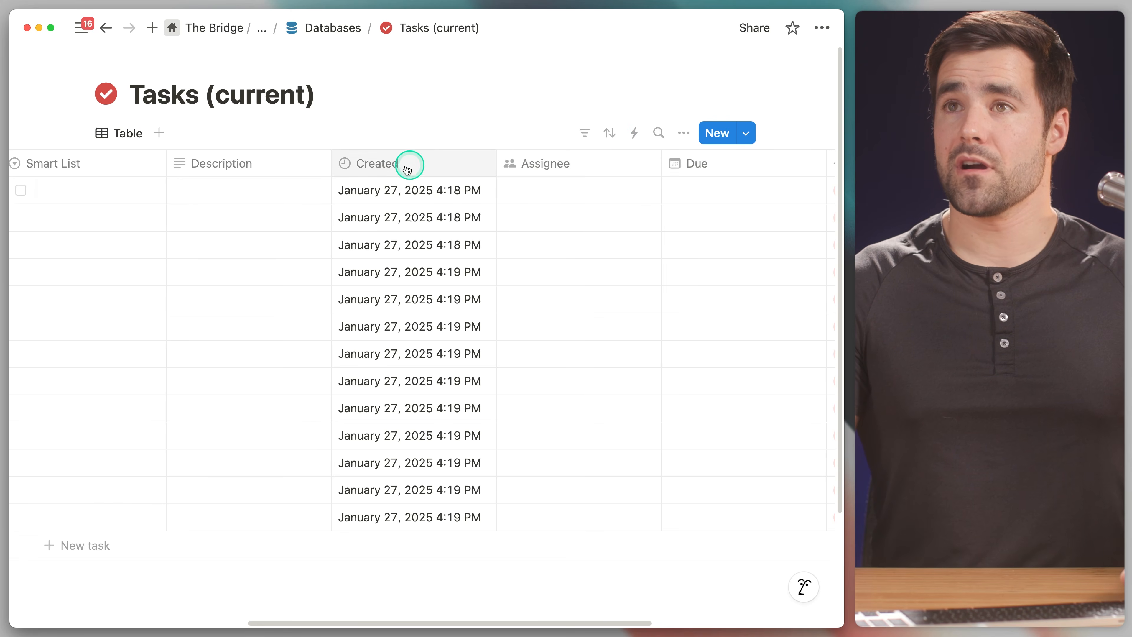
Step: Add a Last edited time property to the Tasks database and name it Edited
scroll(446, 179, "right", 8)
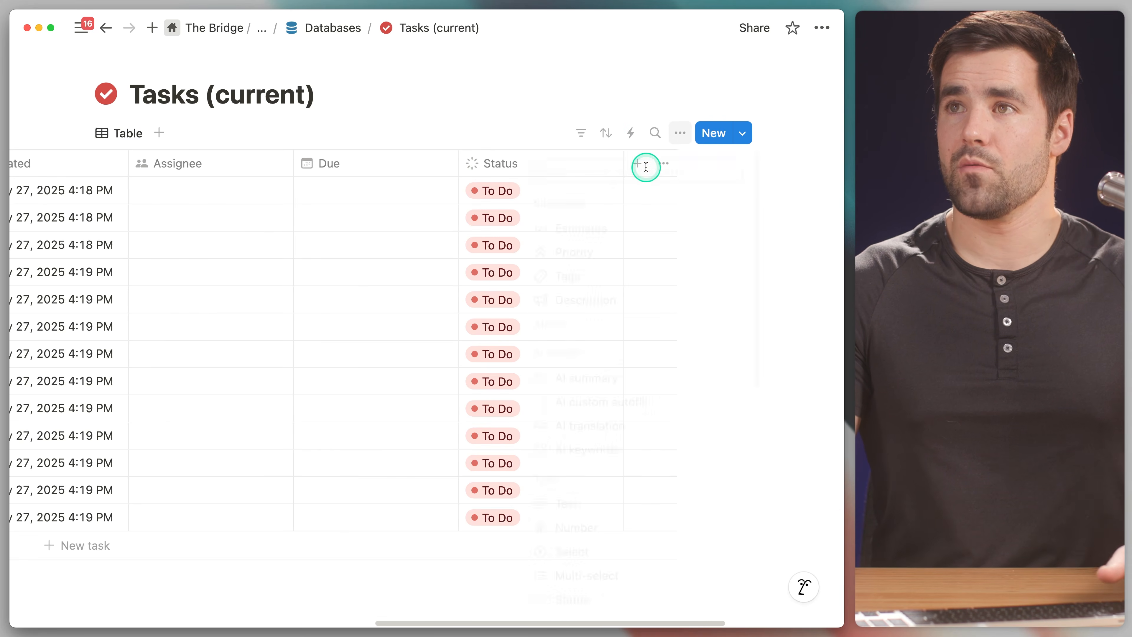
left_click(638, 163)
type("edit")
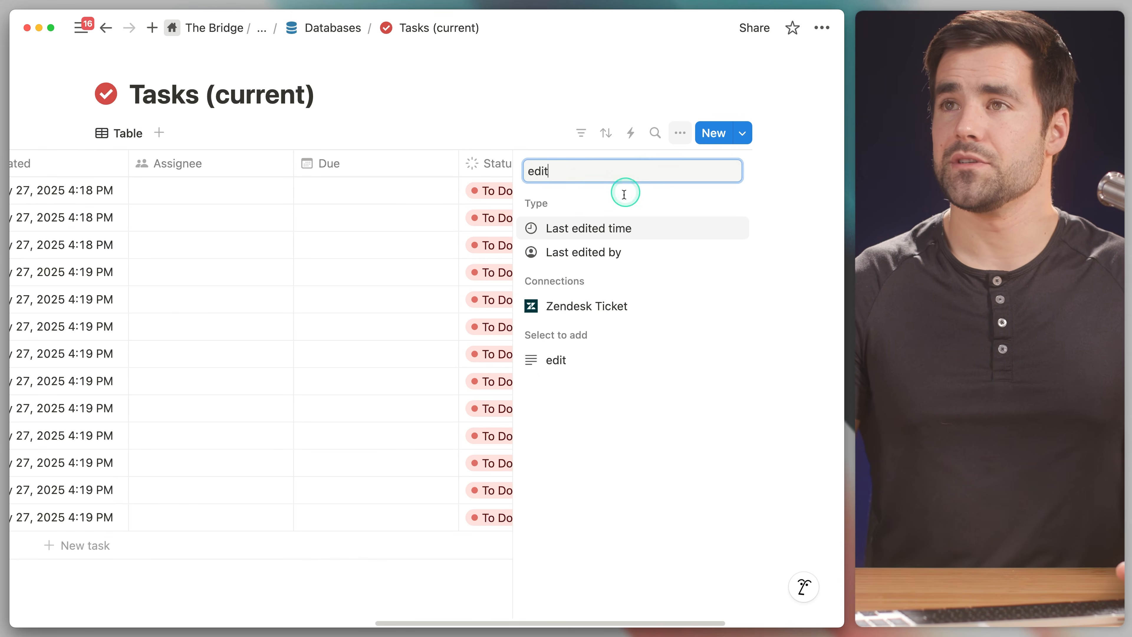
left_click(607, 228)
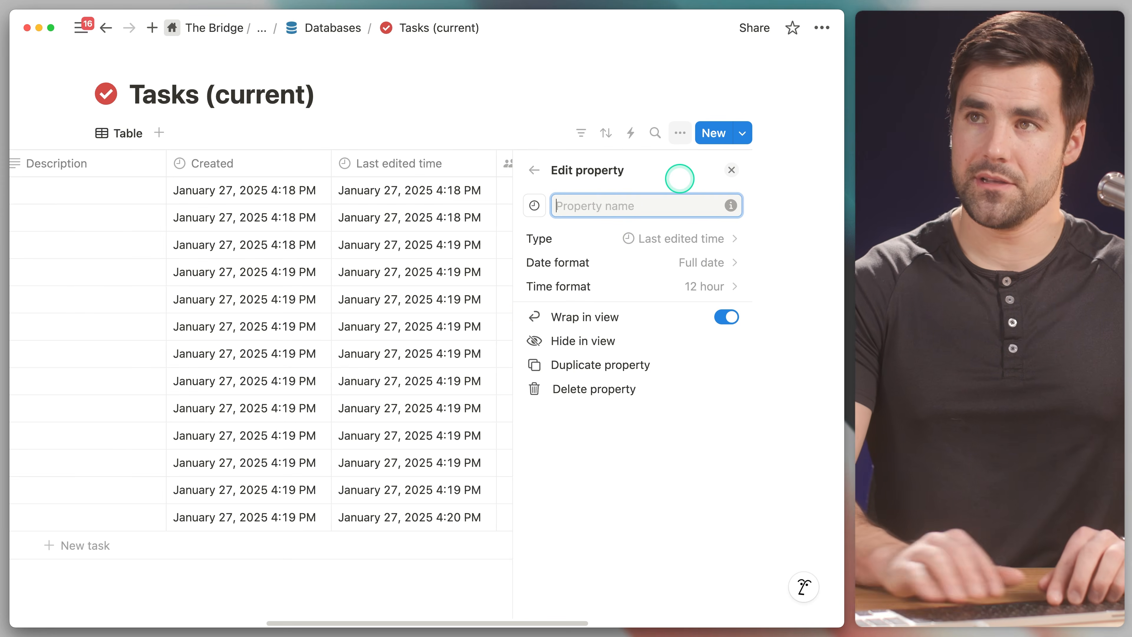
type("Edited")
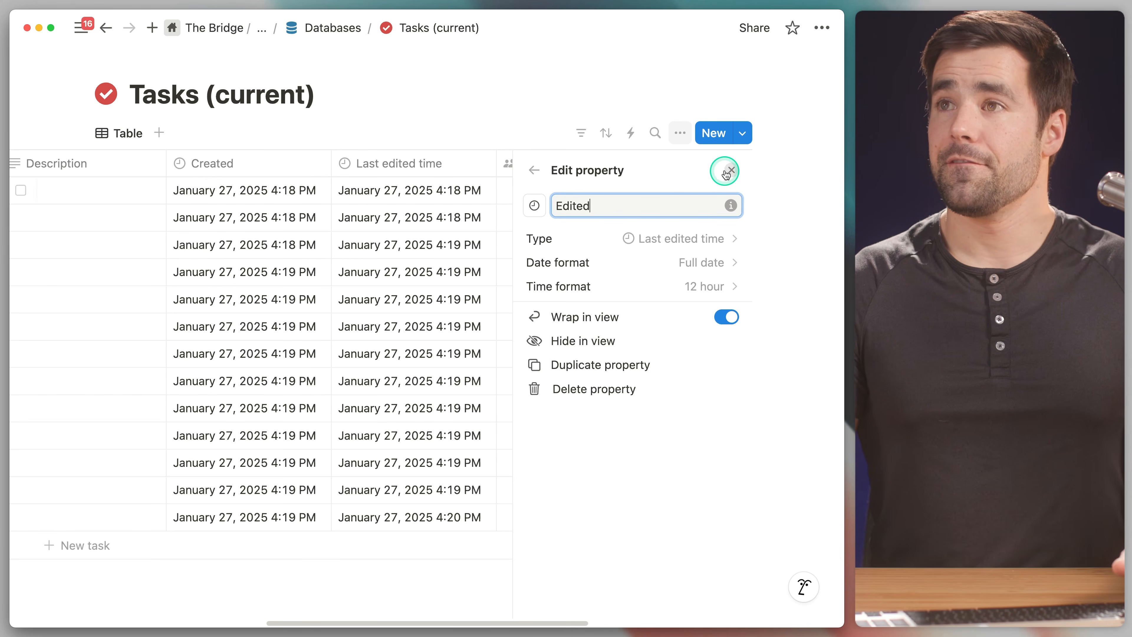
left_click(724, 171)
Step: Set up a new Relation property linked to the Projects (current) database and name it Project
scroll(650, 302, "right", 10)
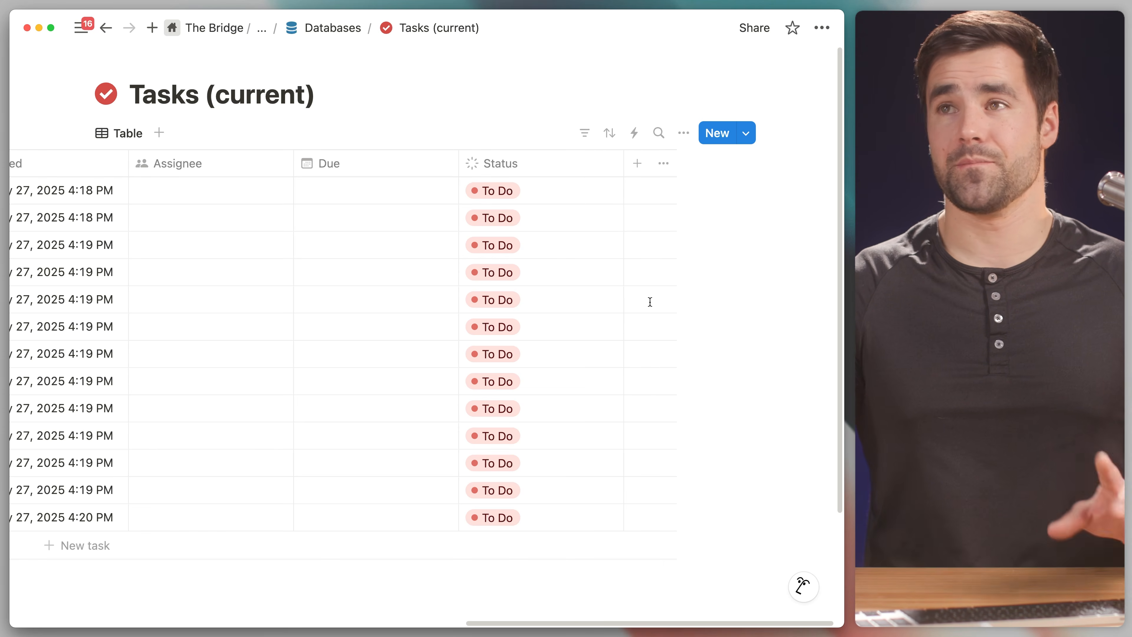
left_click(636, 166)
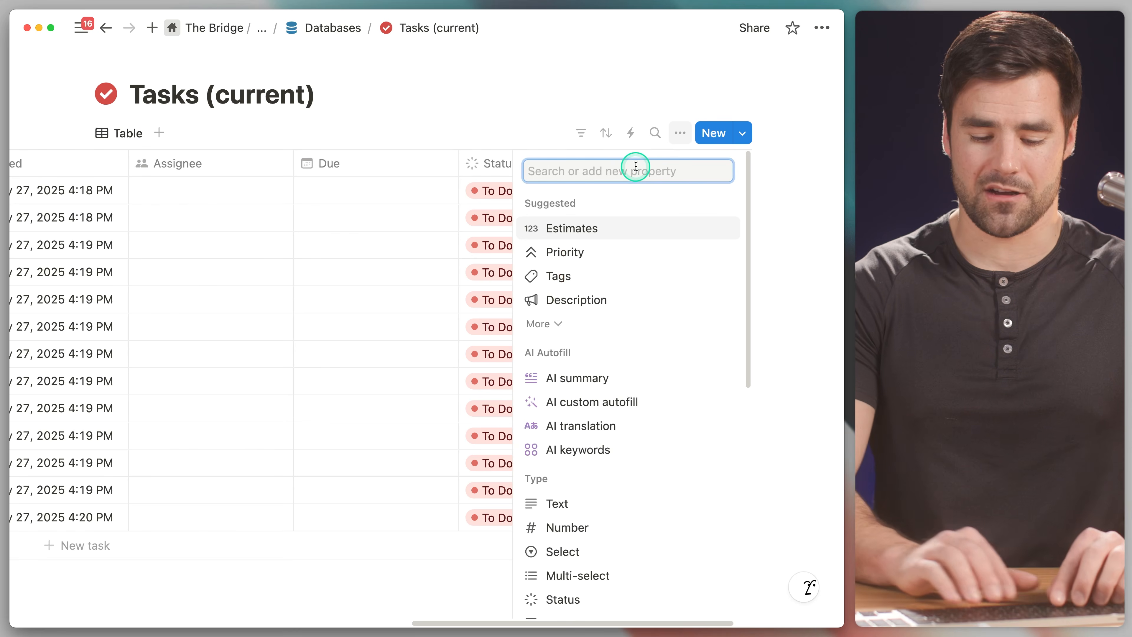
type("rel")
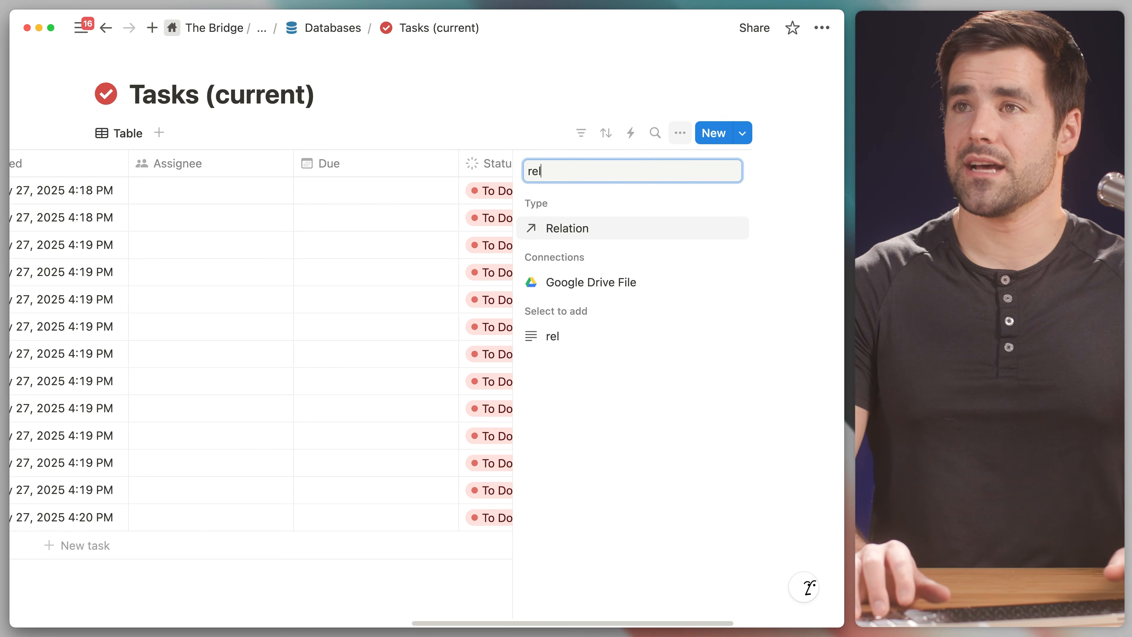
left_click(586, 229)
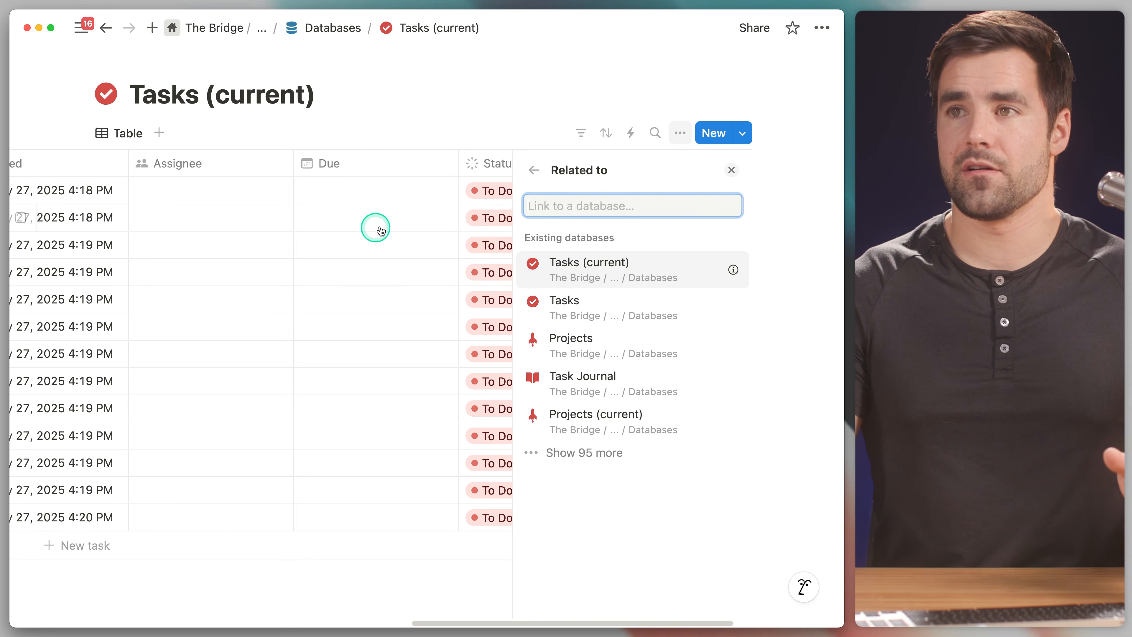
left_click(647, 424)
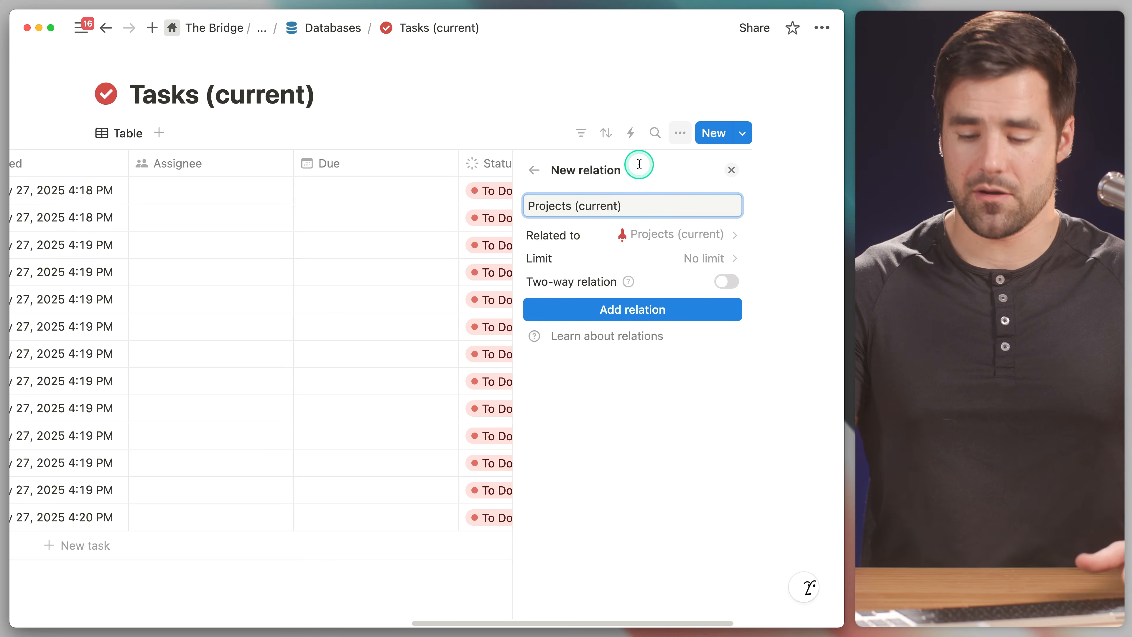
key("BackSpace")
key("BackSpace")
key("BackSpace")
key("BackSpace")
key("BackSpace")
key("BackSpace")
key("BackSpace")
key("BackSpace")
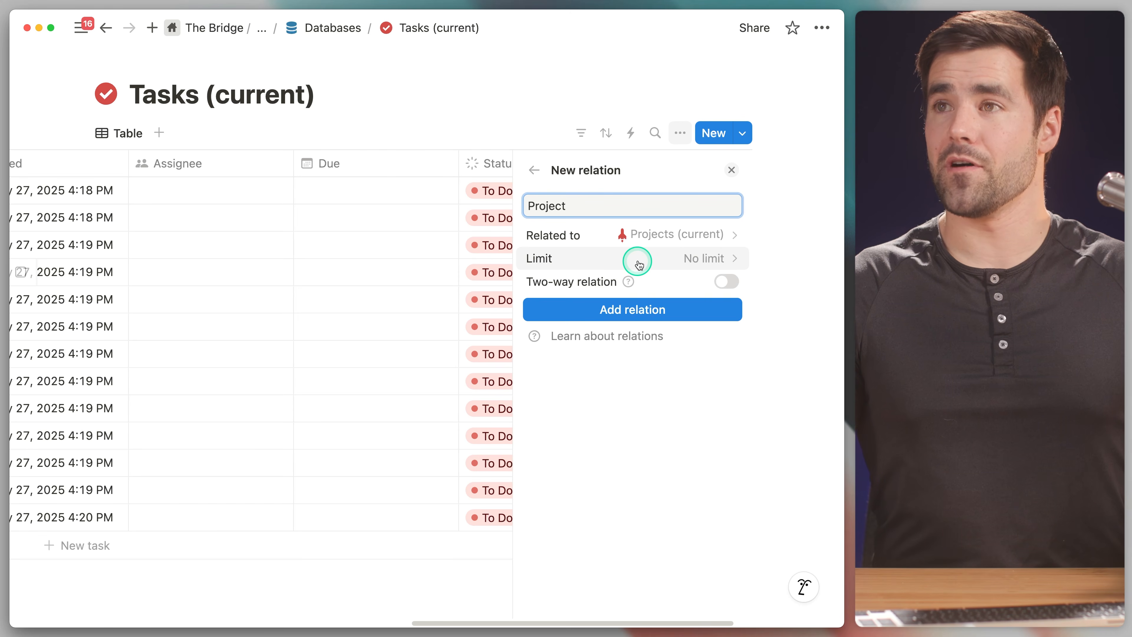
Step: Limit the Project relation to 1 page, make it two-way with the related property named Tasks, and add it
left_click(665, 264)
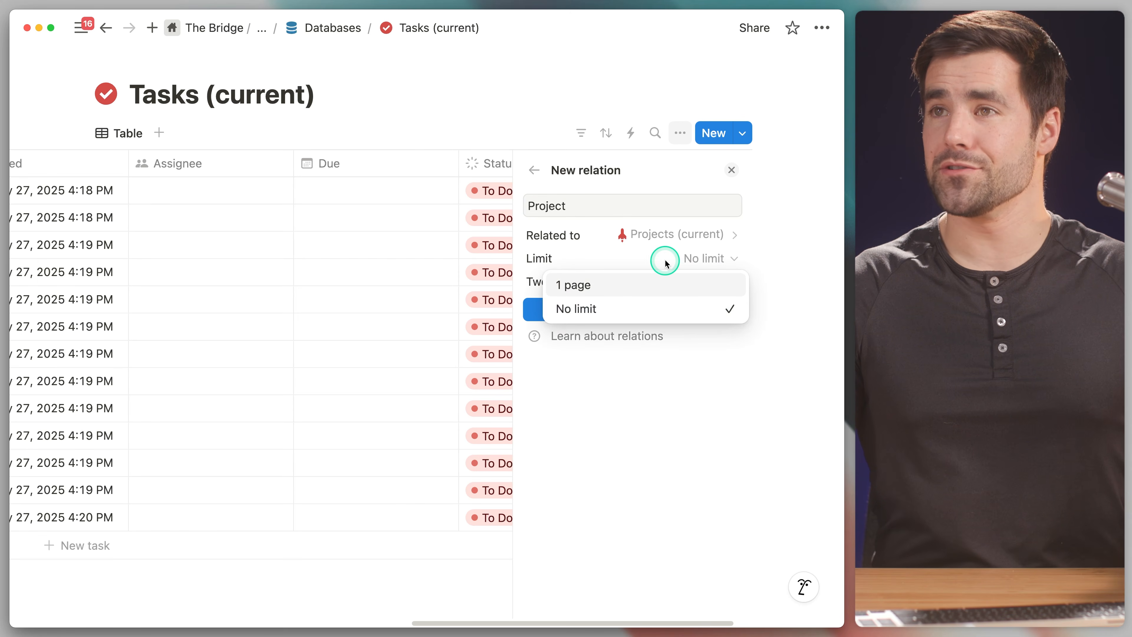
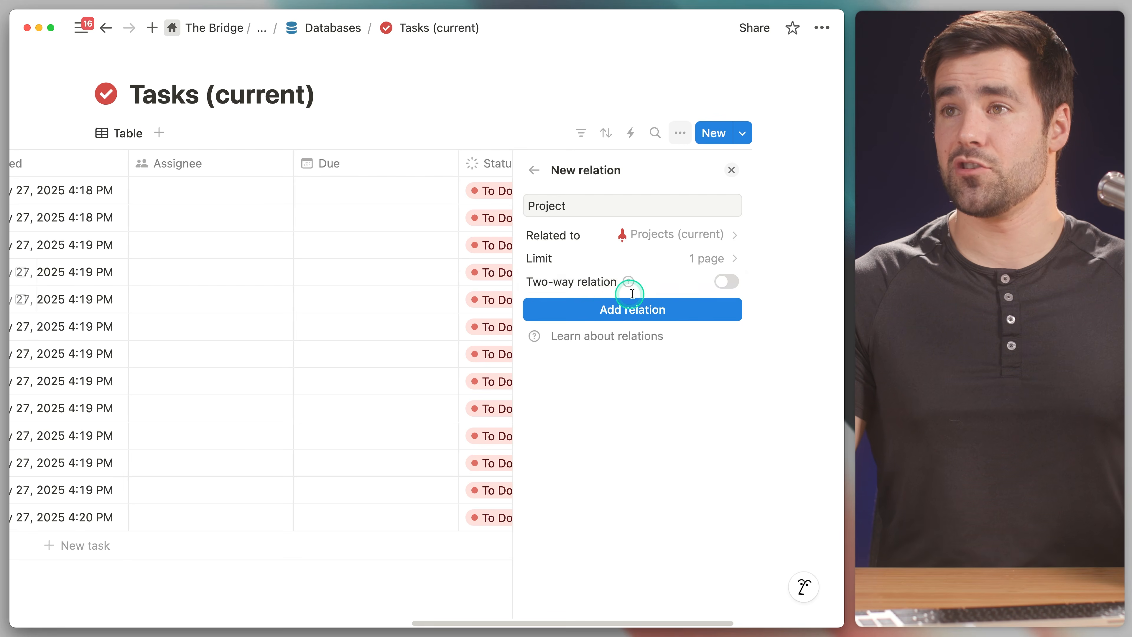
left_click(725, 281)
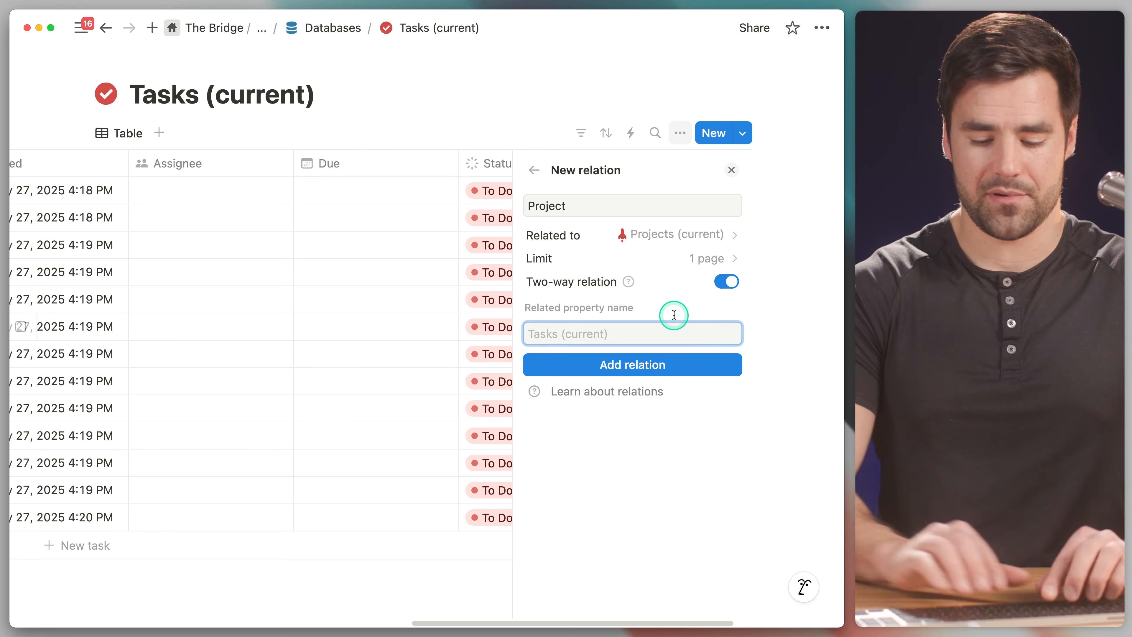
type("Tasks")
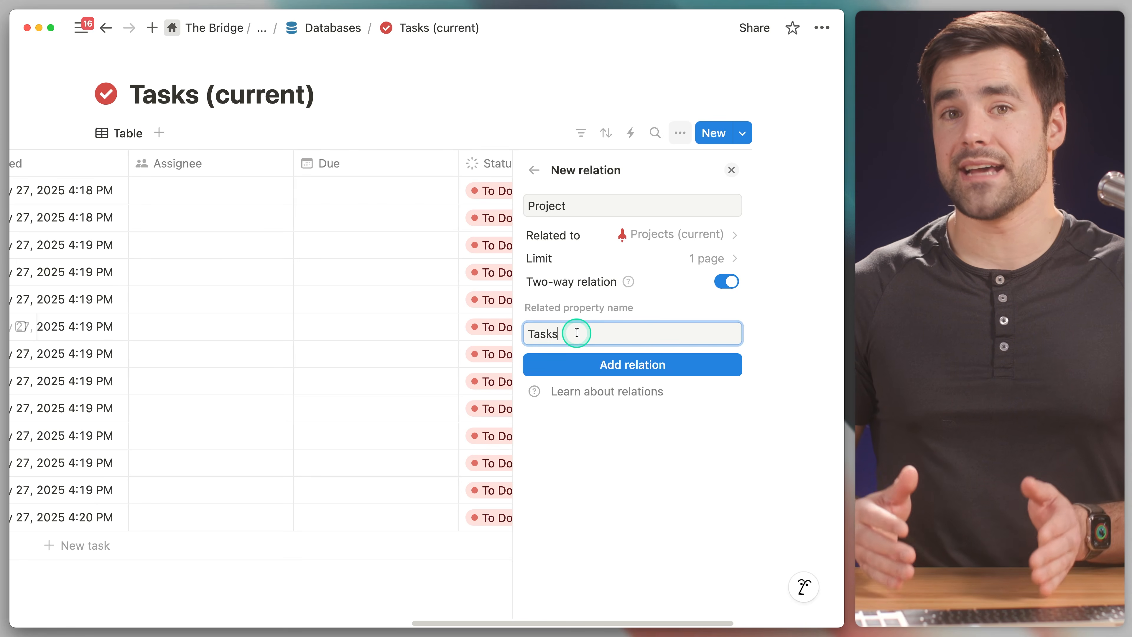
left_click(599, 364)
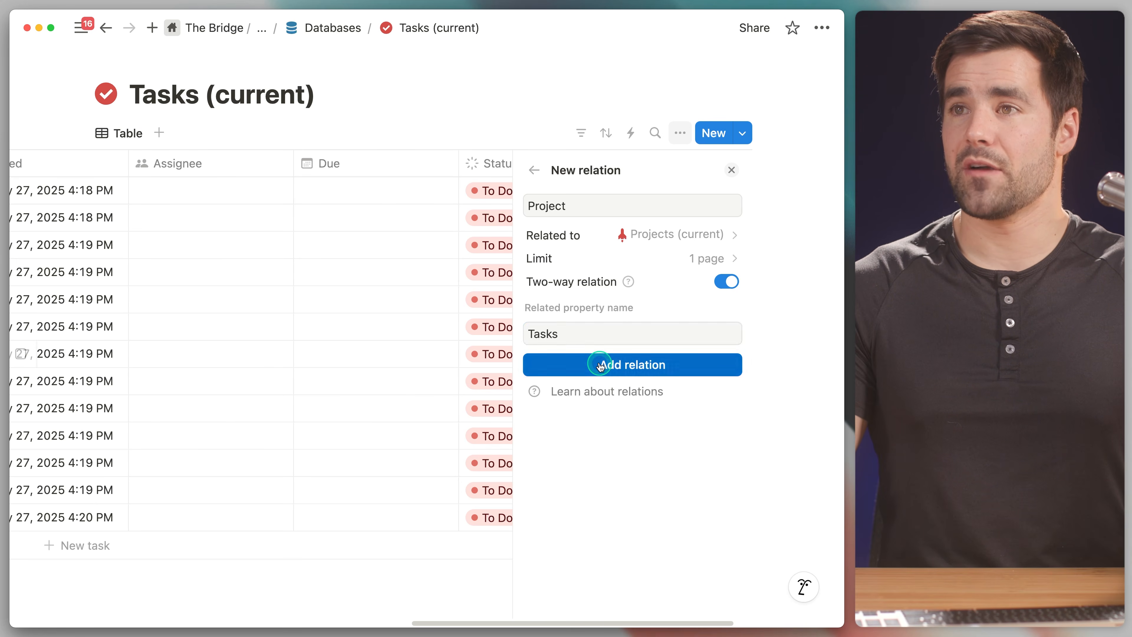
left_click(731, 170)
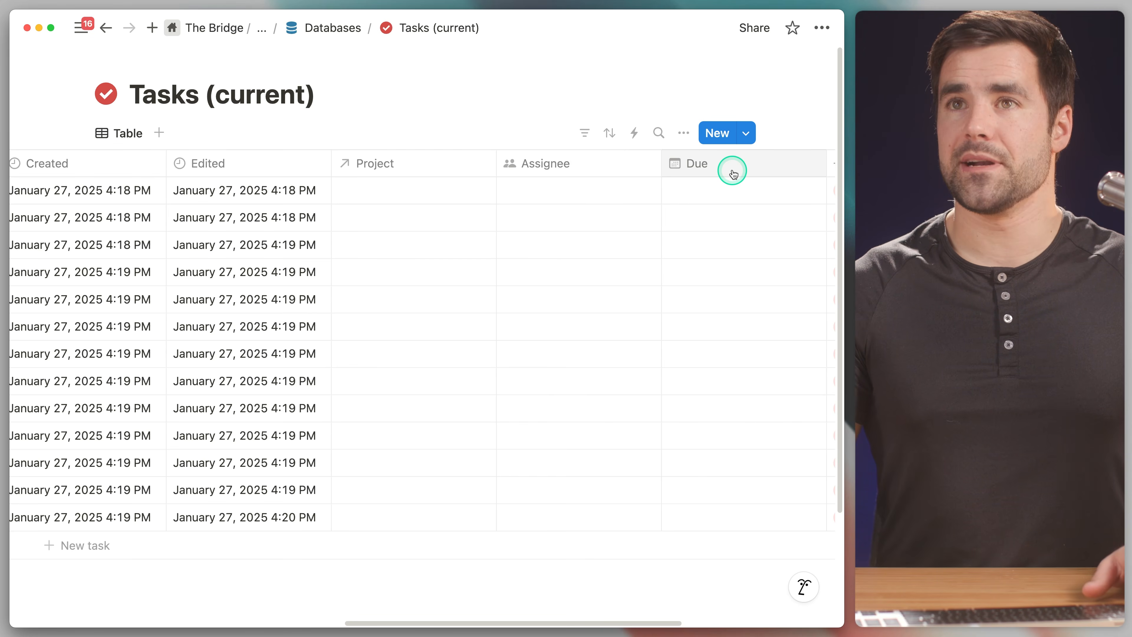
Step: Open the Lift Weights task and start customizing the page layout of the Tasks database
scroll(690, 249, "left", 10)
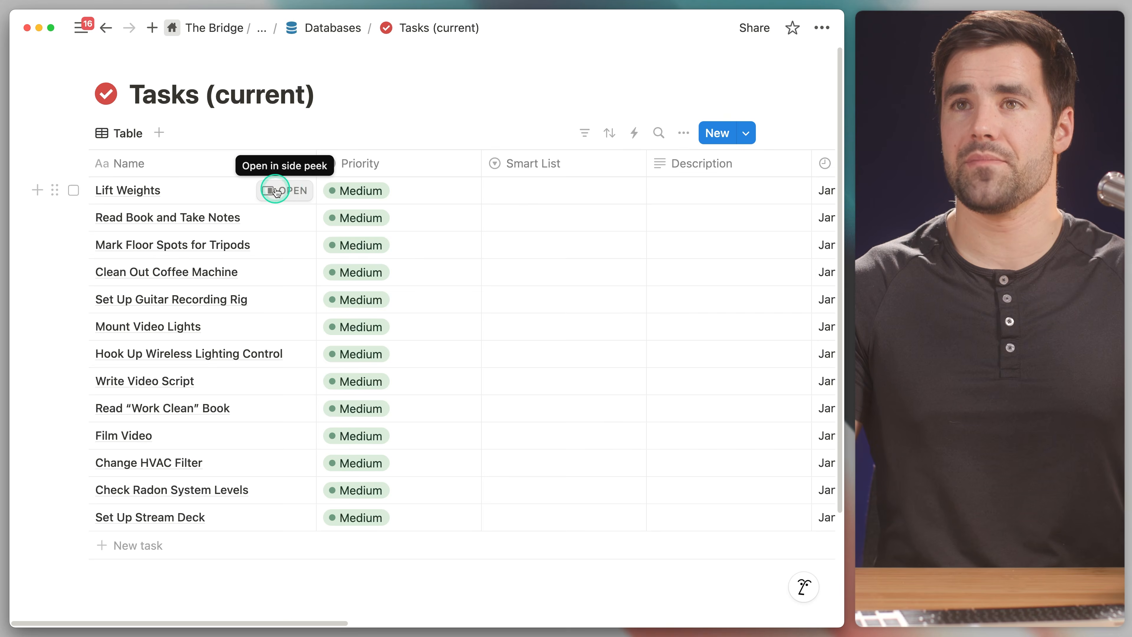
left_click(273, 190)
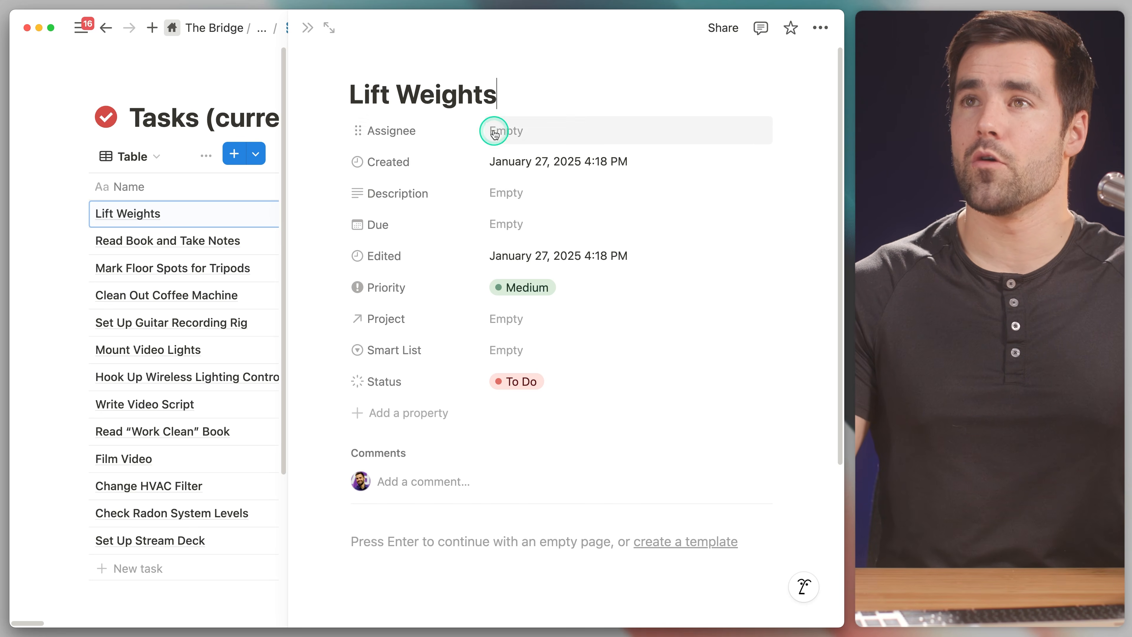
mouse_move(398, 66)
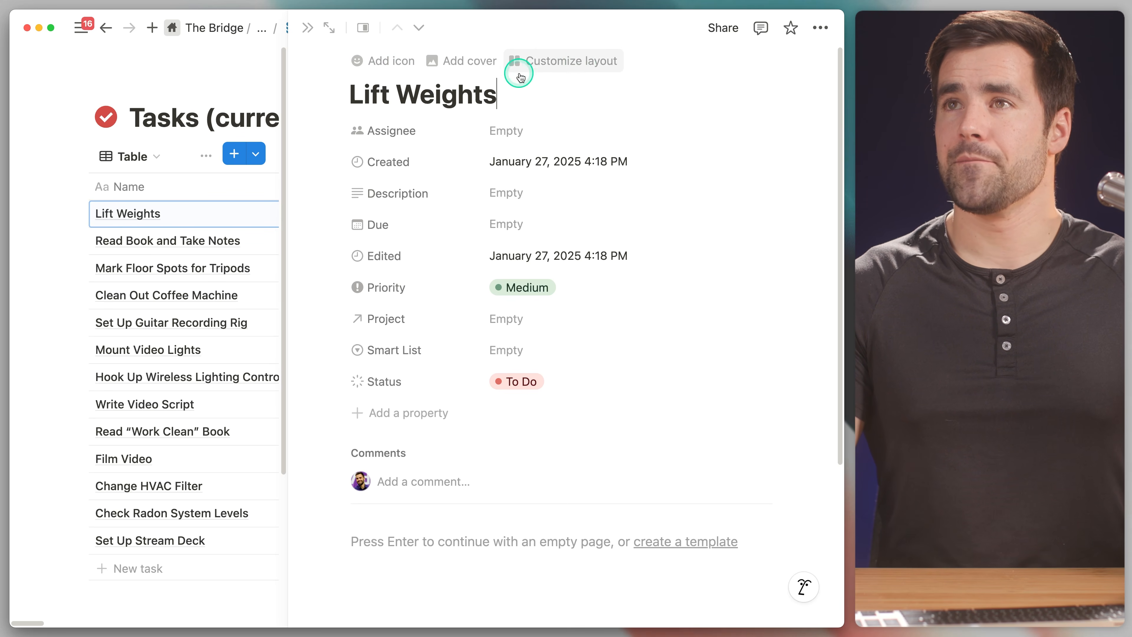
left_click(545, 65)
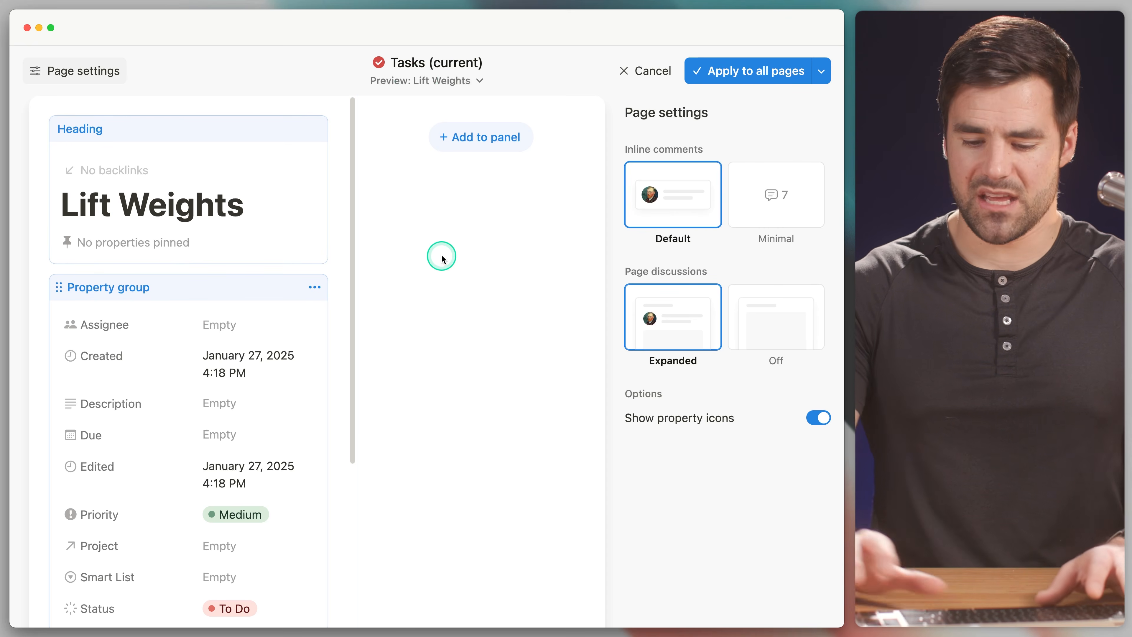
key("super+minus")
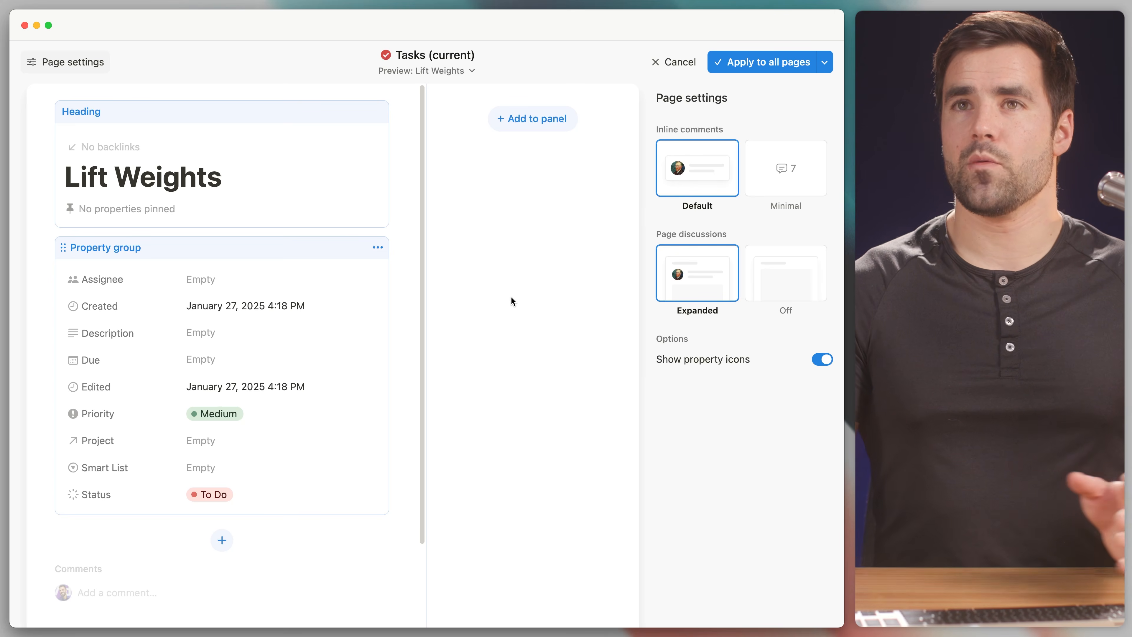
Step: Pin the Status, Due and Project properties to the heading of the task page layout
left_click(332, 198)
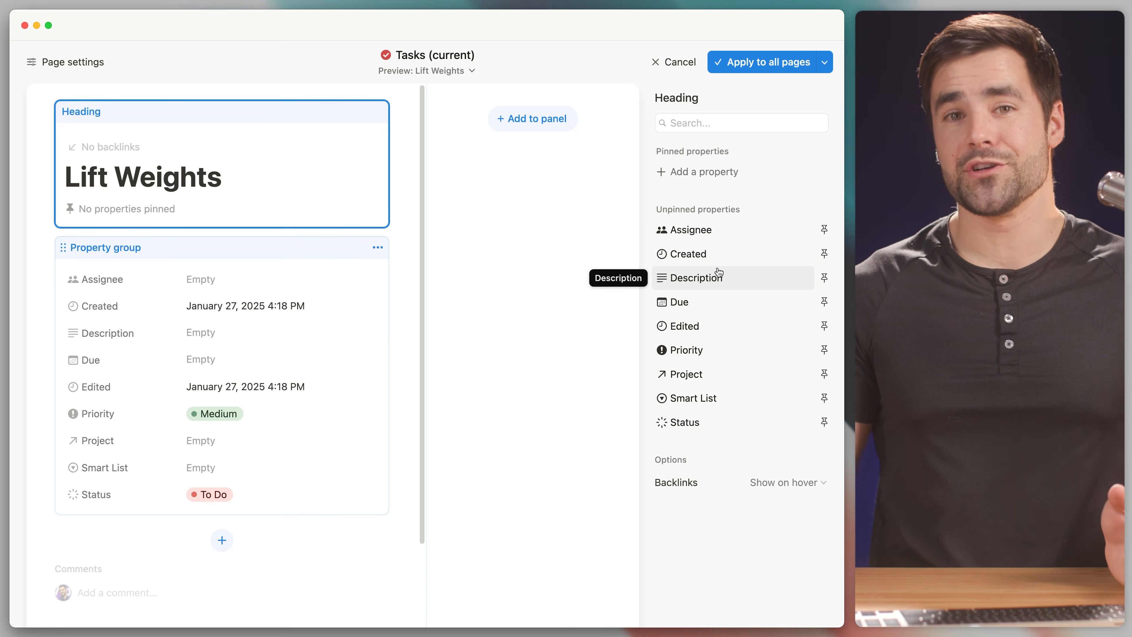
left_click(825, 424)
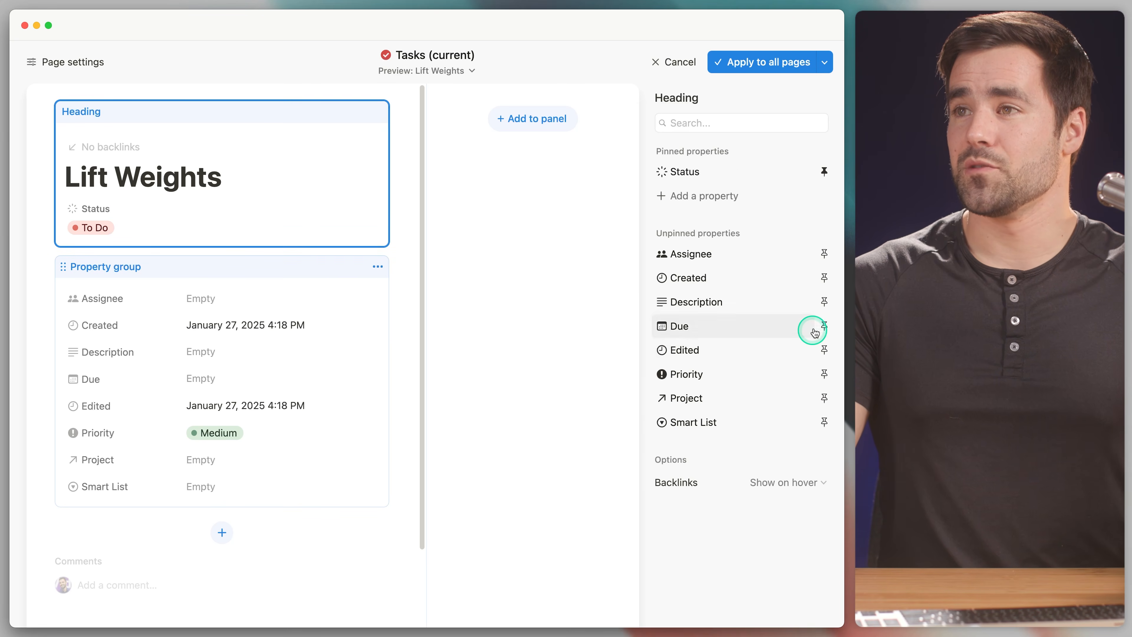
left_click(824, 326)
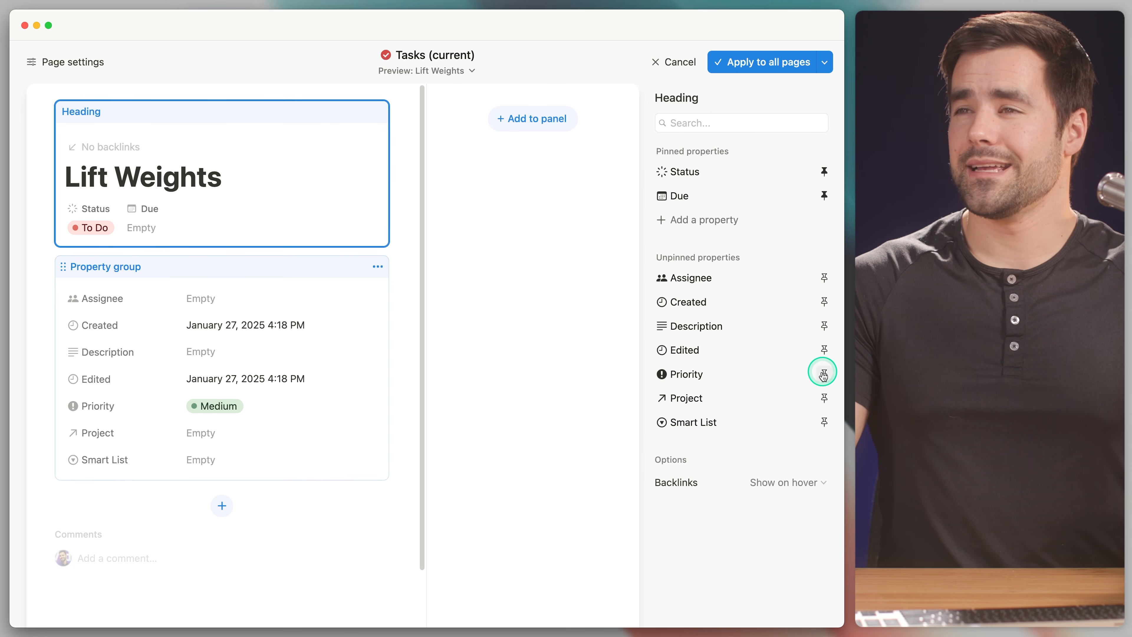
left_click(825, 398)
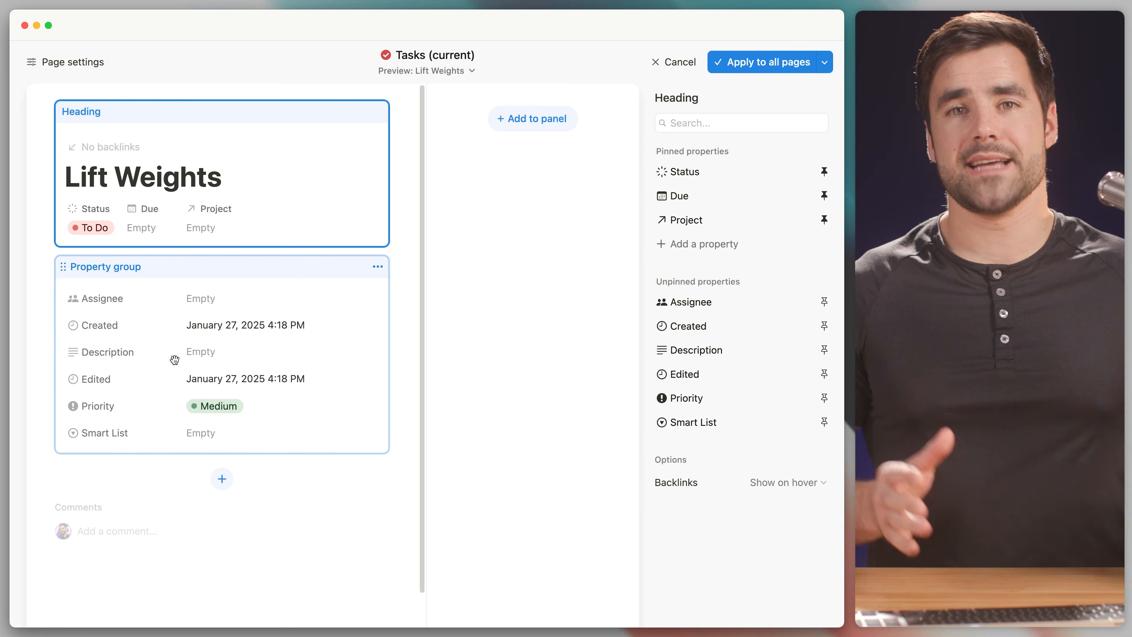
Step: Move the property group to the layout's side panel and place Smart List directly below Assignee
left_click(209, 609)
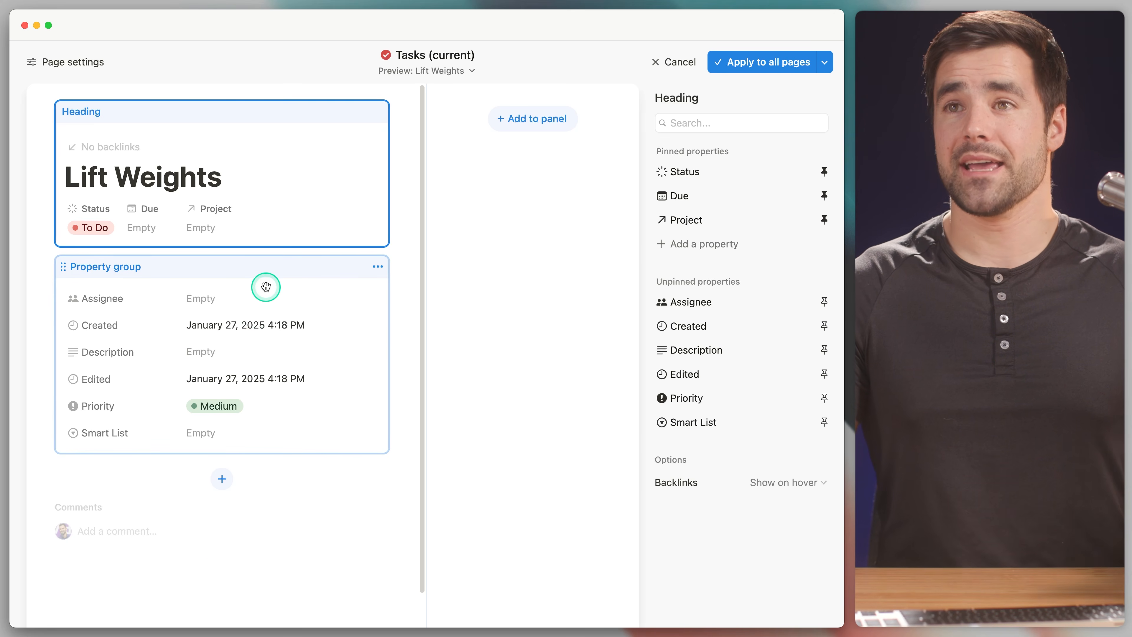
left_click(233, 270)
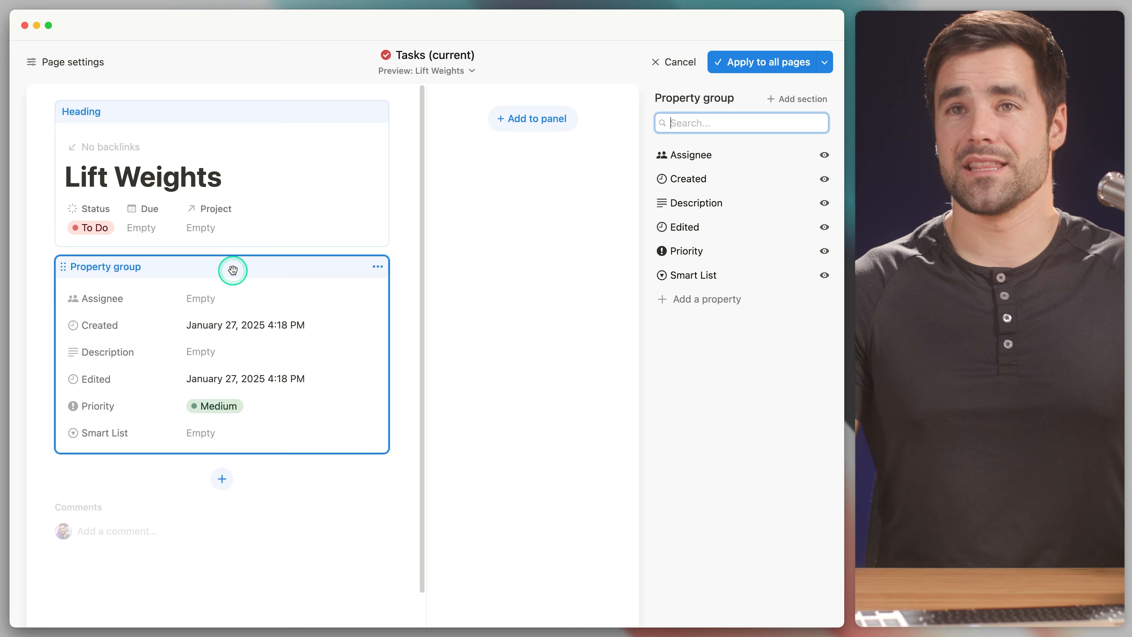
left_click(378, 268)
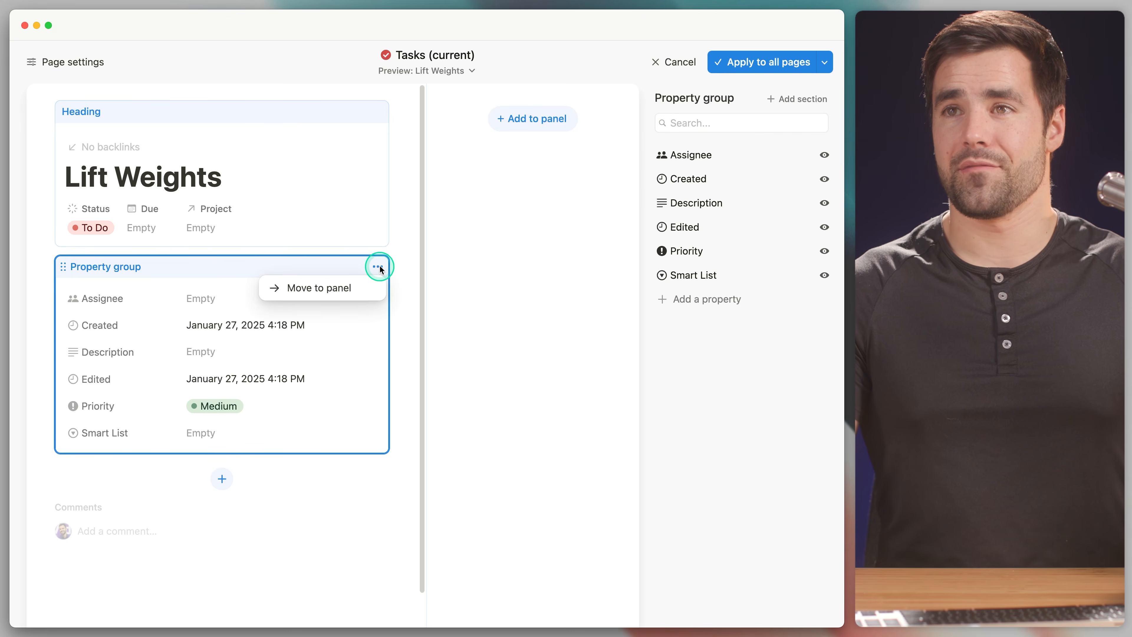
left_click(355, 287)
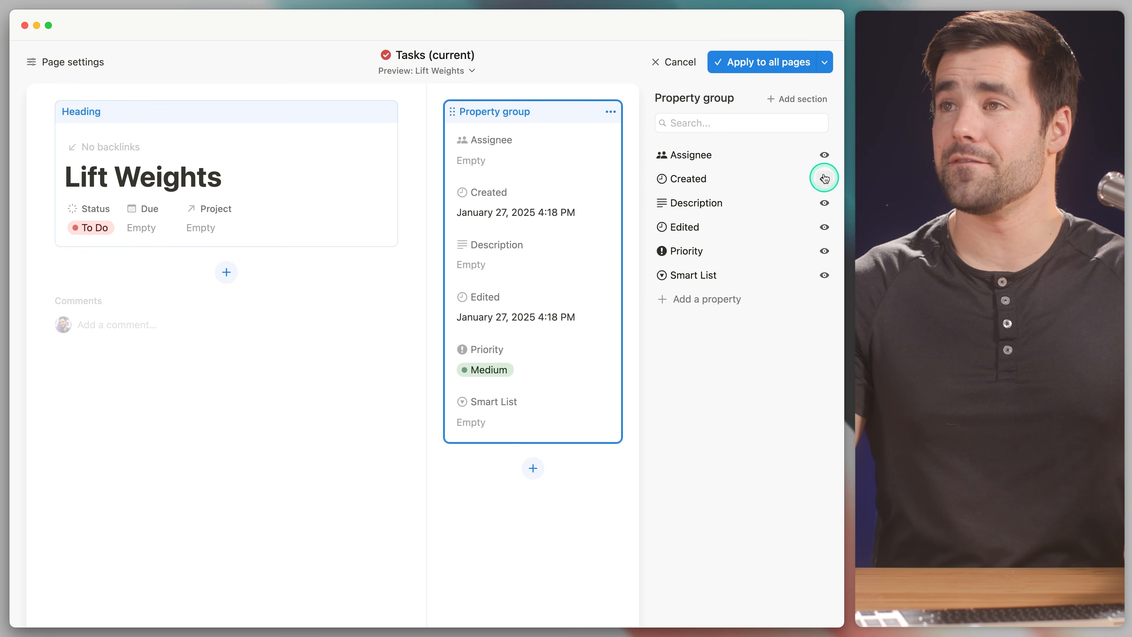
left_click_drag(663, 276, 655, 182)
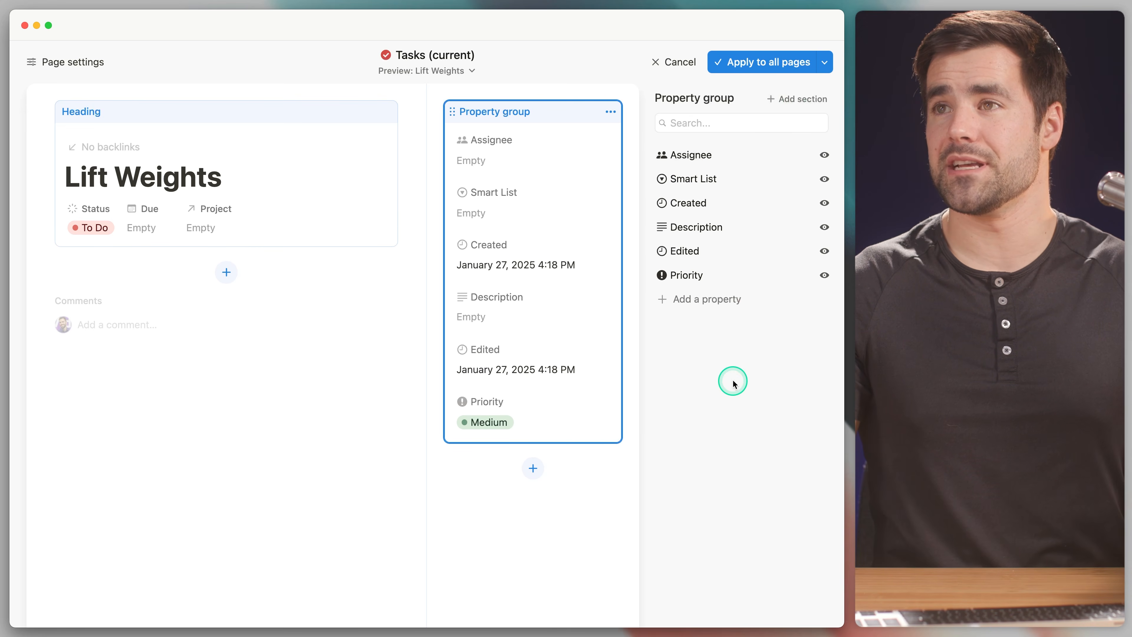
Step: Add a section named General Properties to the property group of the task page layout
left_click(790, 98)
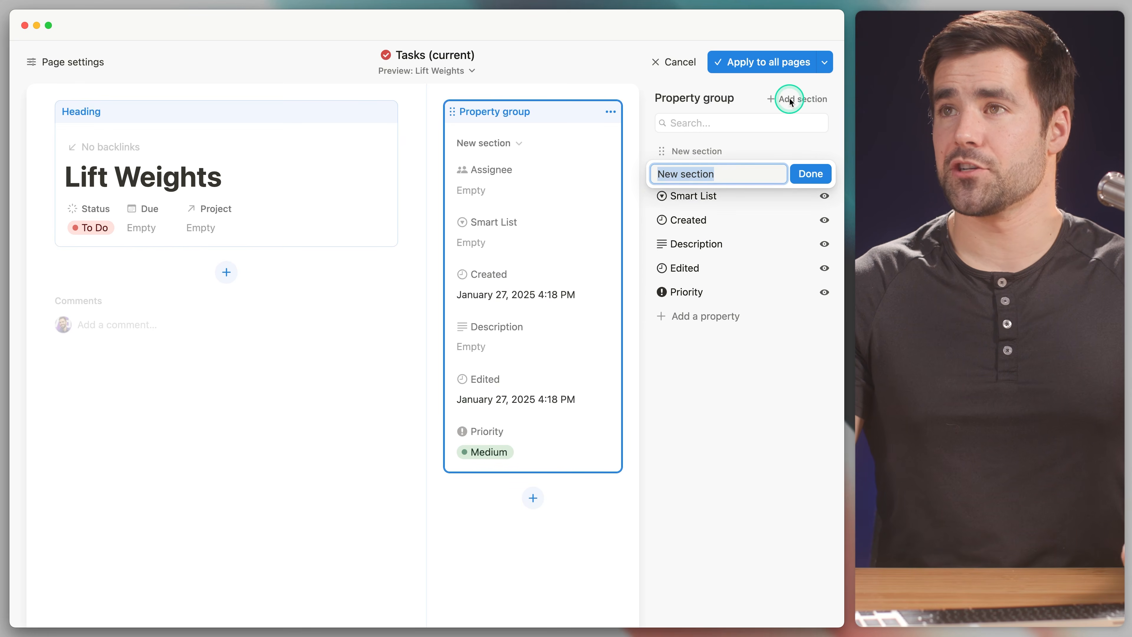
type("General ")
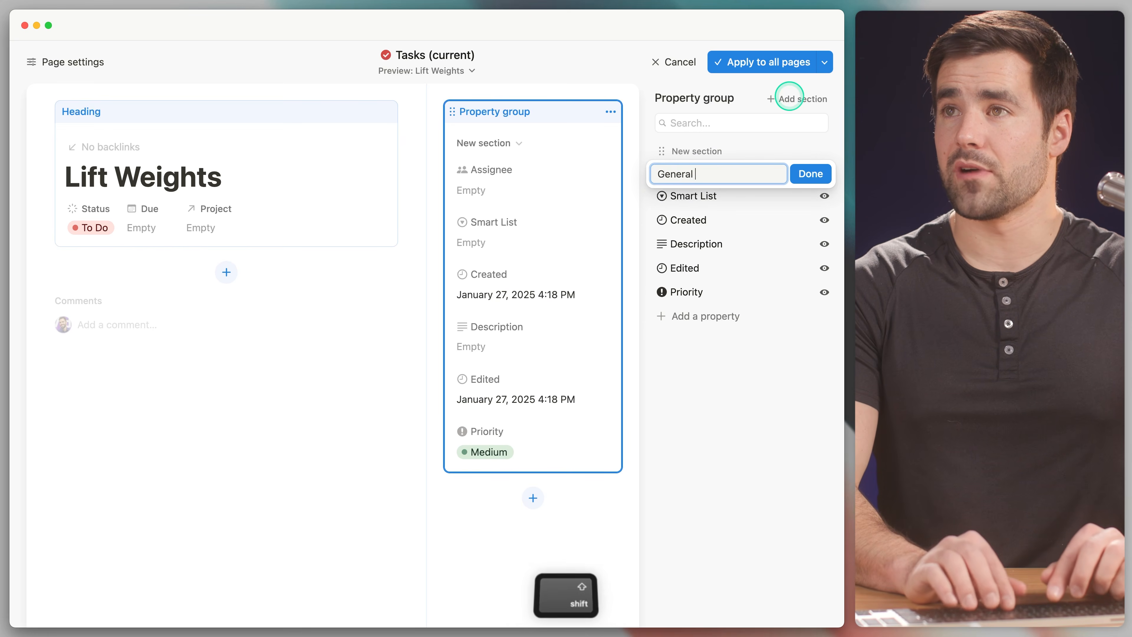
type("Properties")
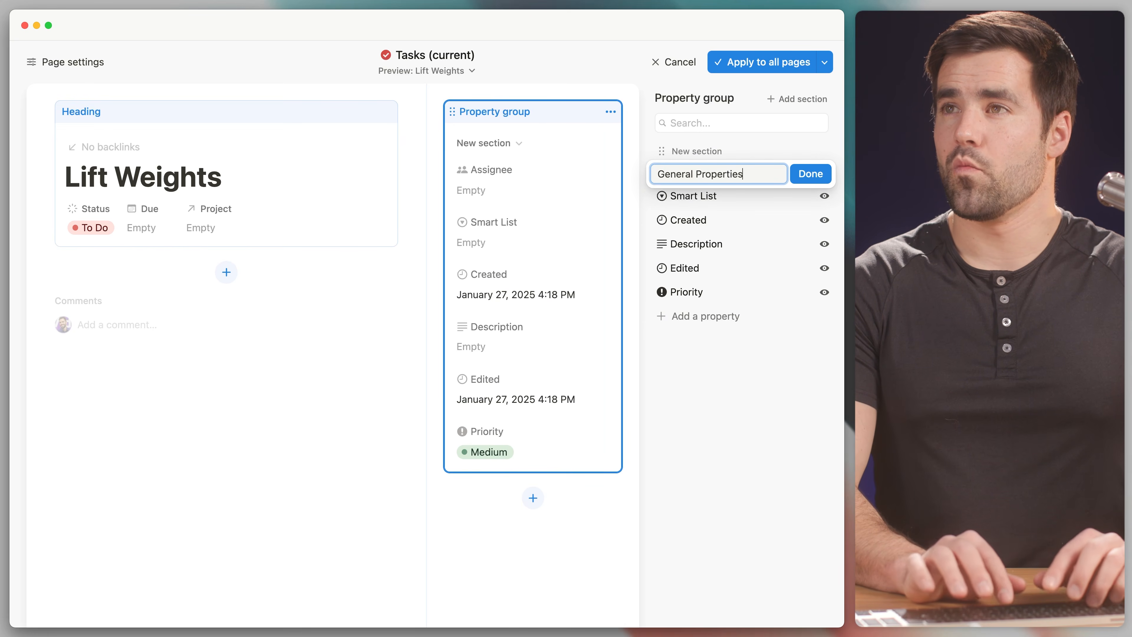
left_click(805, 174)
Step: Add a second section named Helper Properties and place it below the General Properties section
left_click(803, 99)
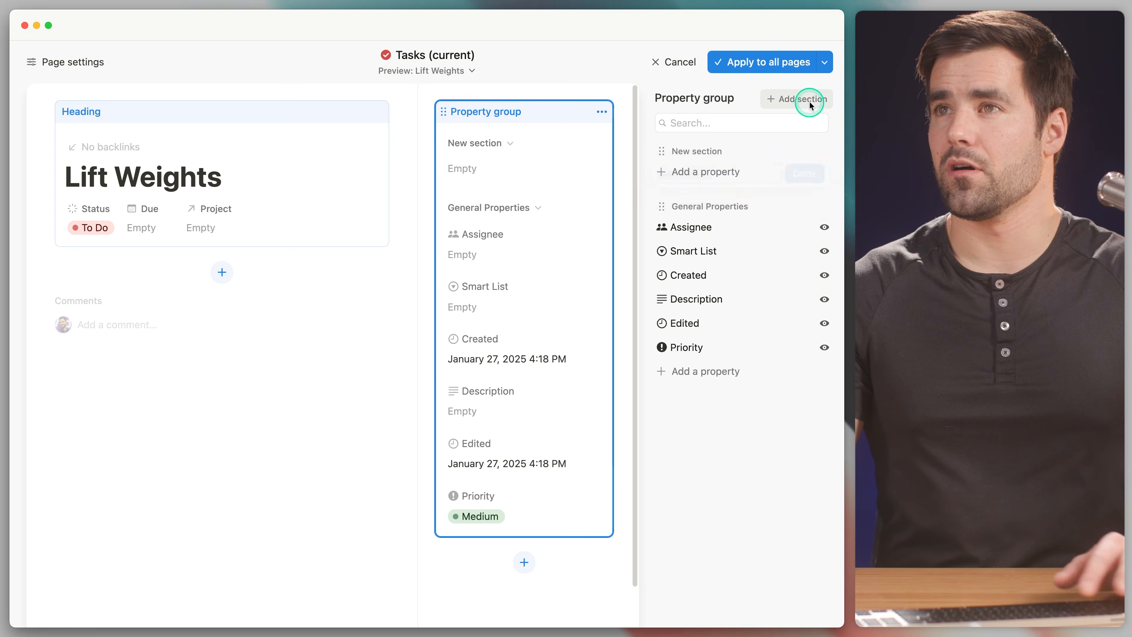
type("Helper Properties")
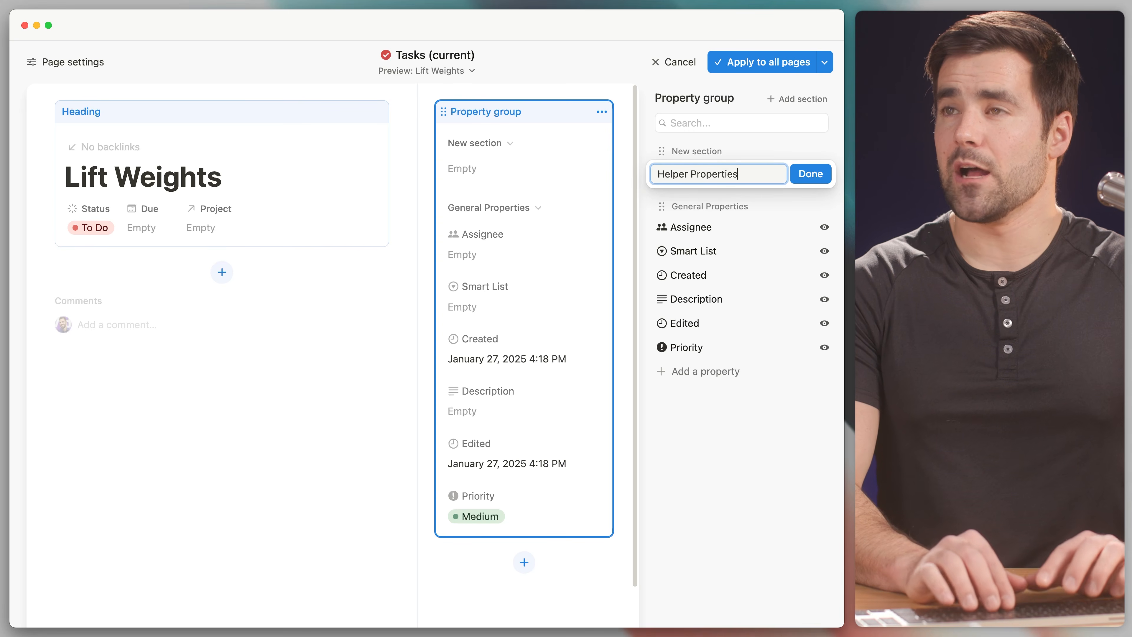
key("Return")
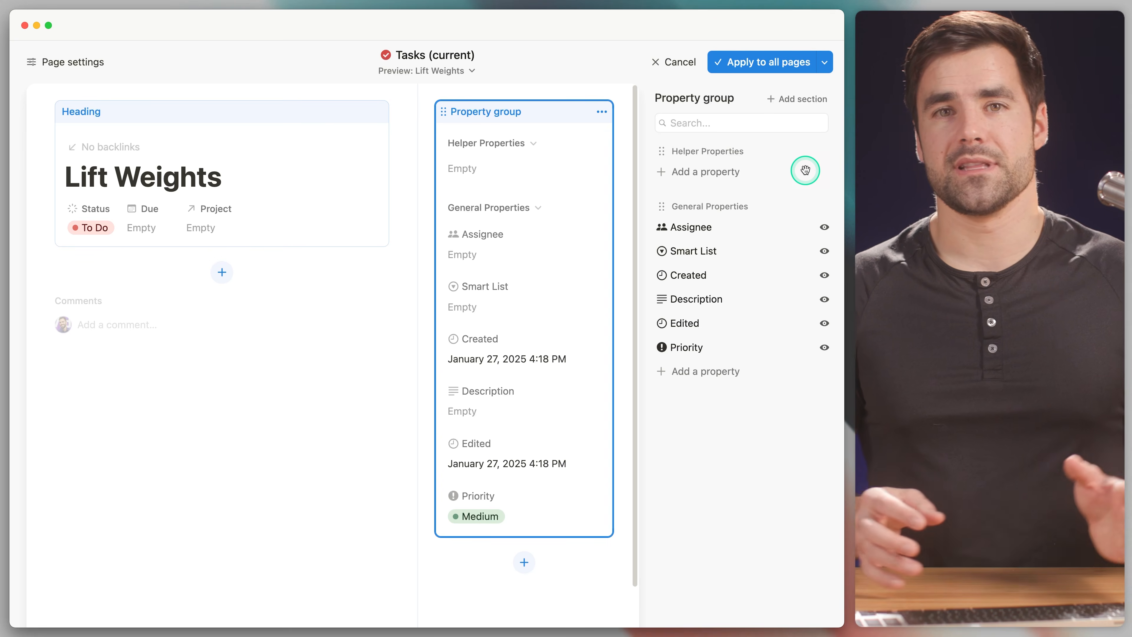
left_click_drag(726, 154, 715, 360)
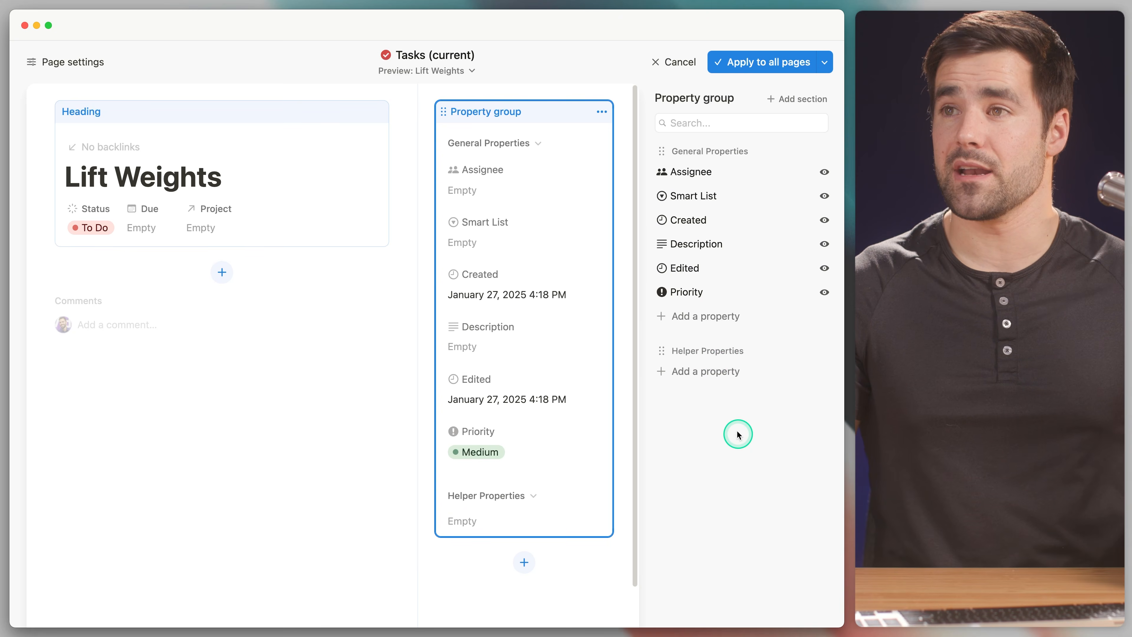
Step: Add a formula property named Meta Labels to the Helper Properties section and hide it from the property group
left_click(711, 371)
type("form")
left_click(719, 451)
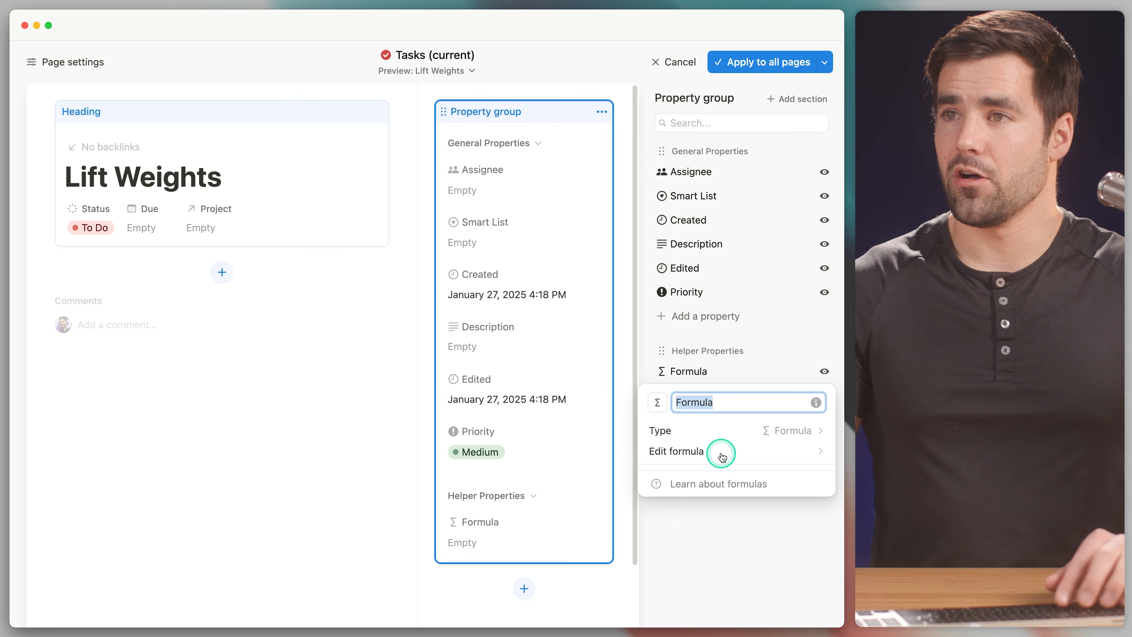
type("Meta Labels")
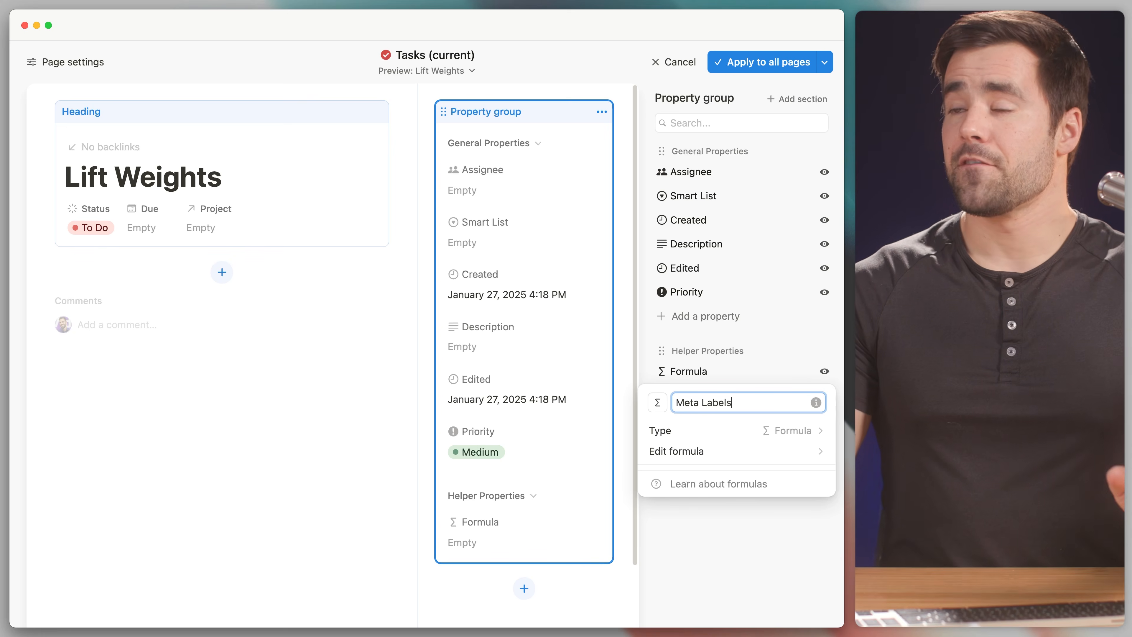
left_click(749, 540)
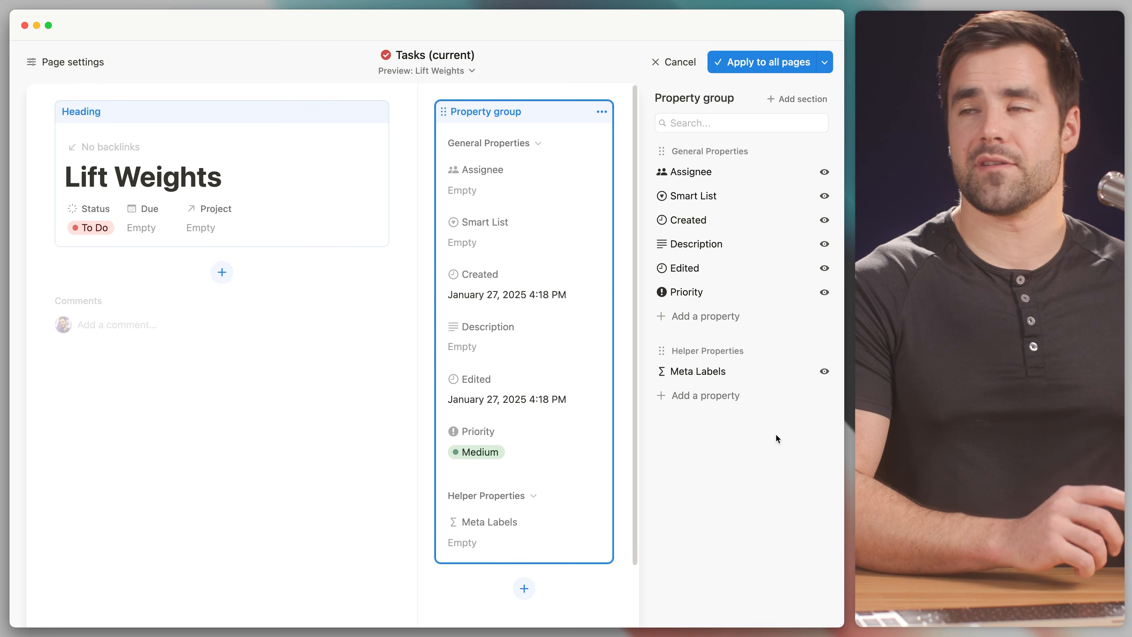
left_click(791, 409)
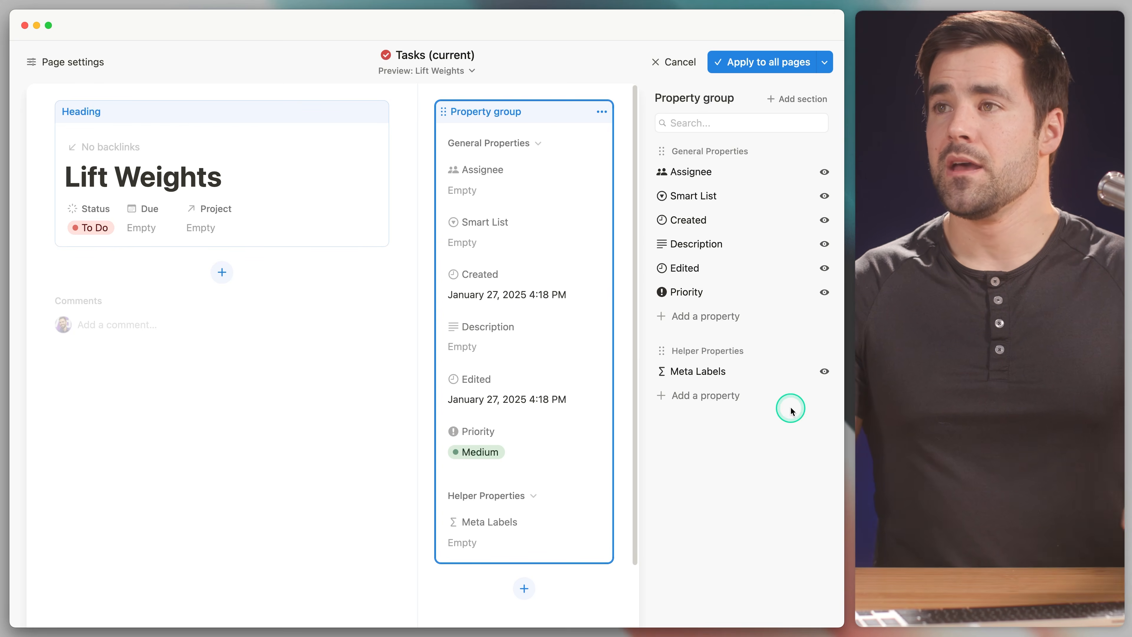
left_click(823, 371)
left_click(759, 439)
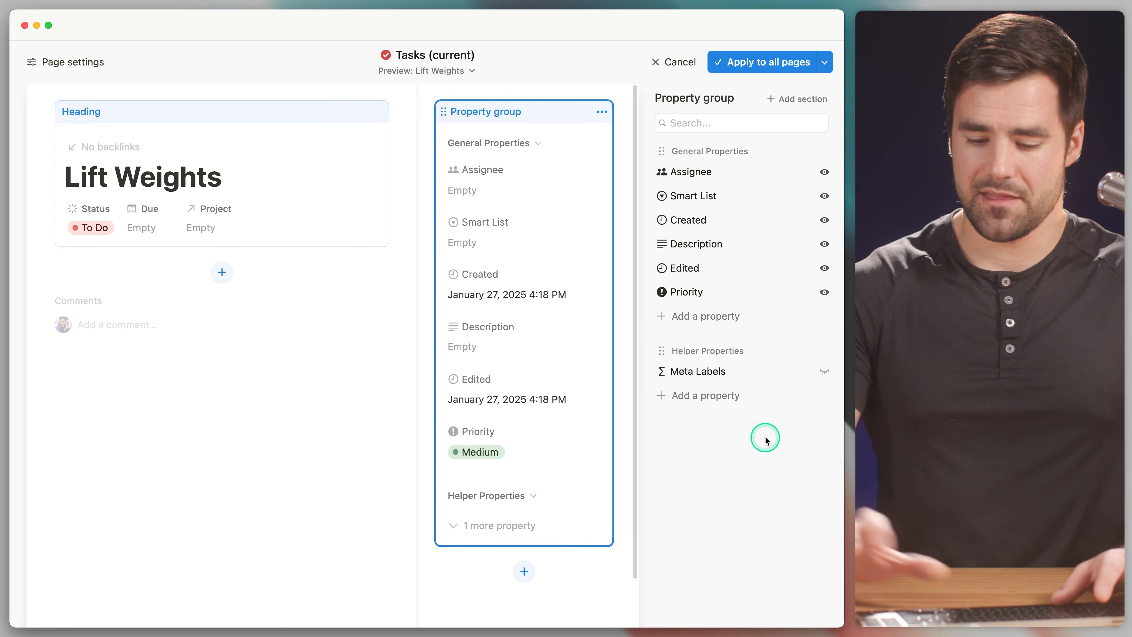
Step: Reorder the General Properties section to Description, Priority, Smart List, Assignee, Created, Edited
key("super+equal")
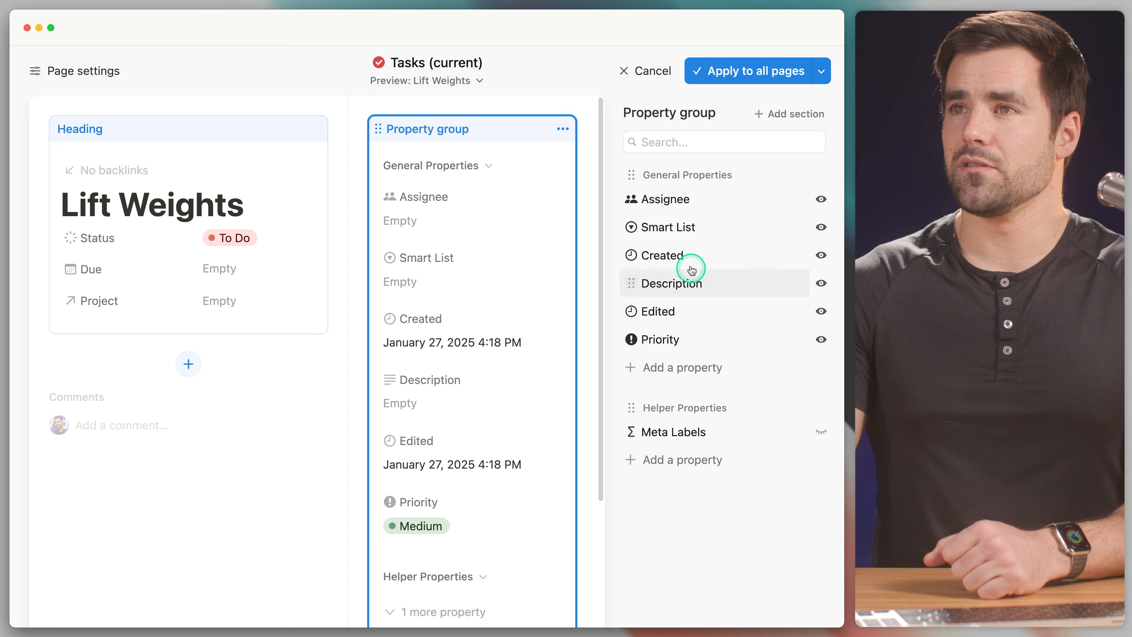
left_click_drag(630, 226, 631, 204)
left_click_drag(631, 339, 635, 201)
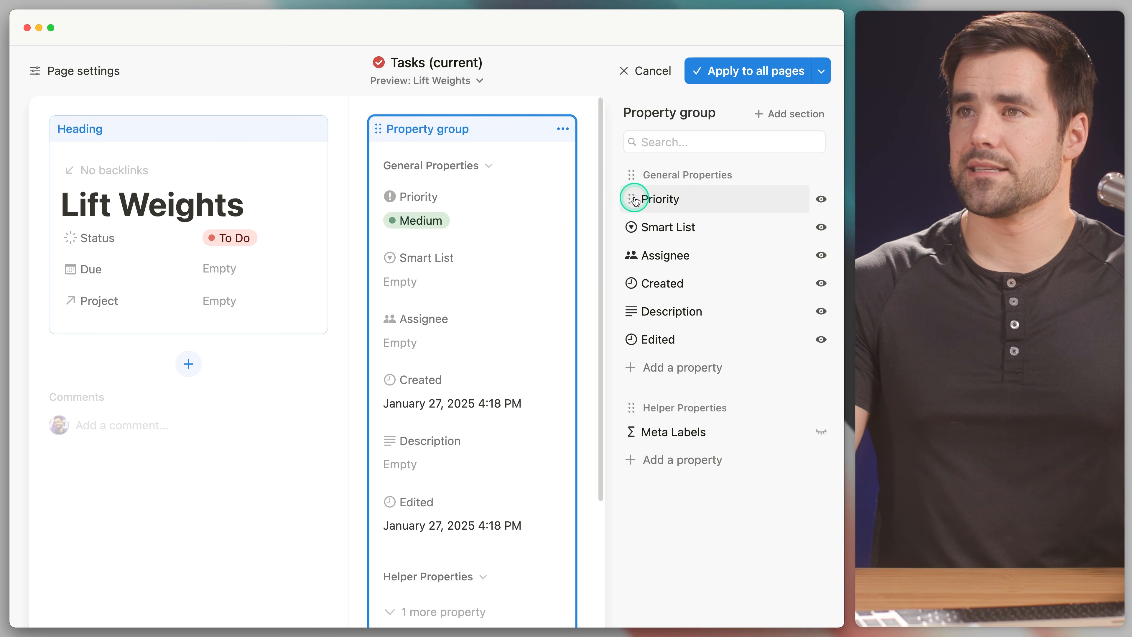
left_click_drag(630, 310, 634, 208)
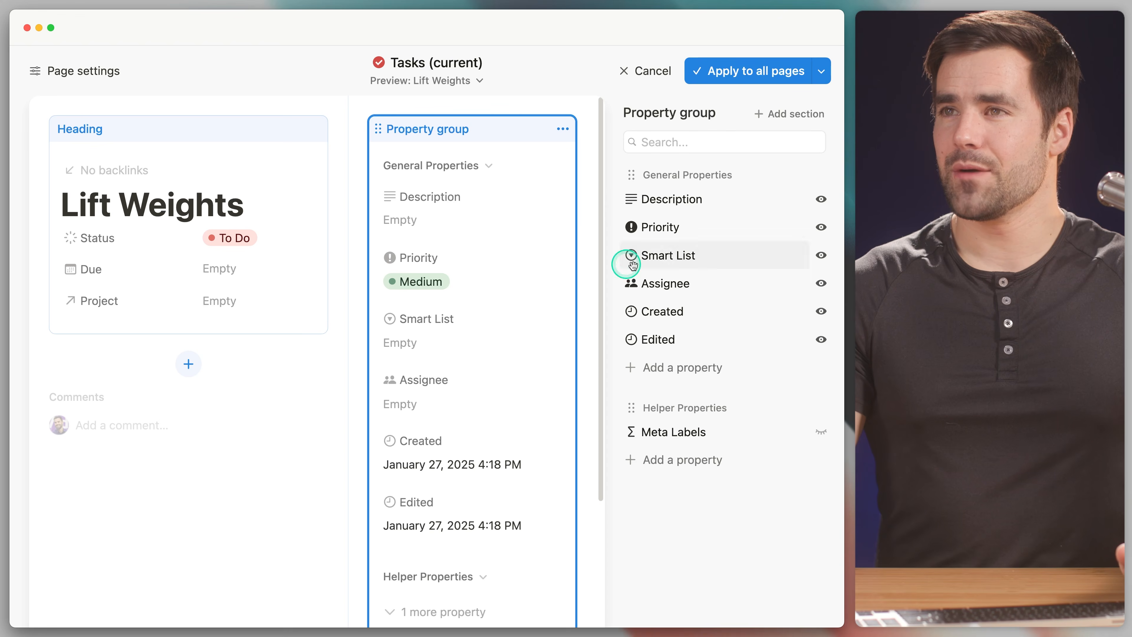
Step: Hide the Edited, Created and Assignee properties in the General Properties section
left_click(825, 342)
left_click(774, 410)
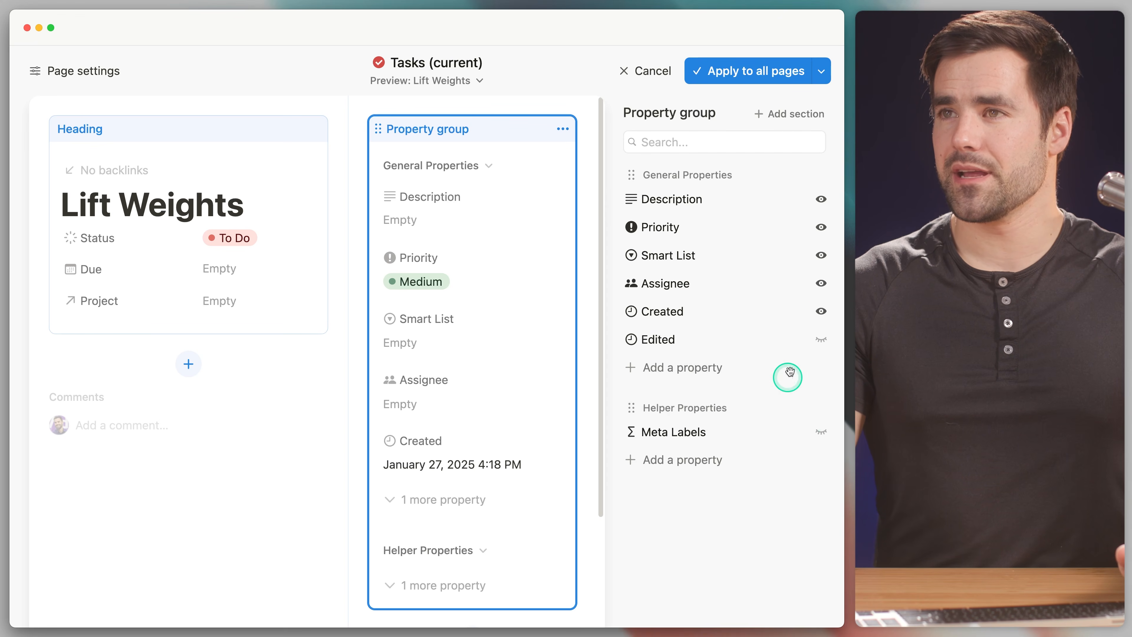
left_click(819, 313)
left_click(763, 384)
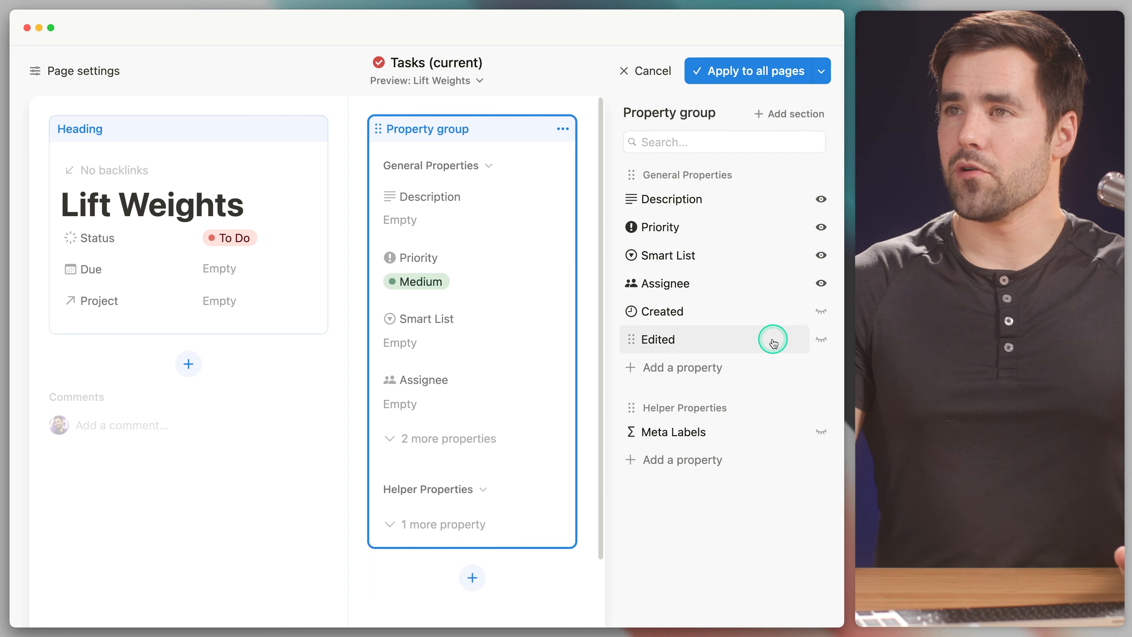
left_click(824, 283)
left_click(765, 355)
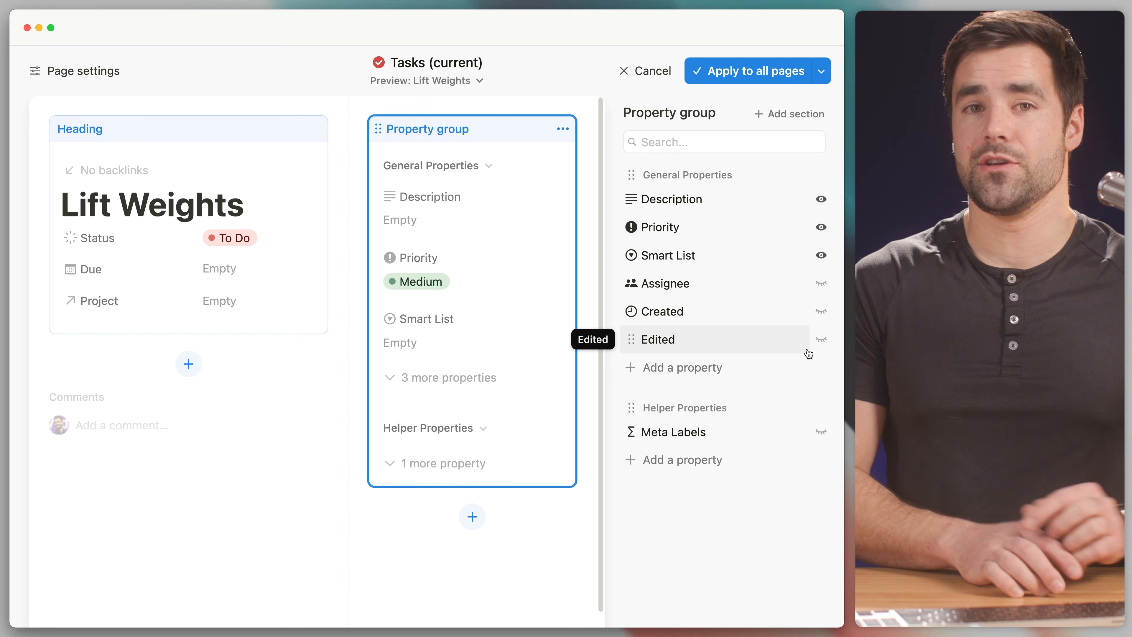
left_click(788, 387)
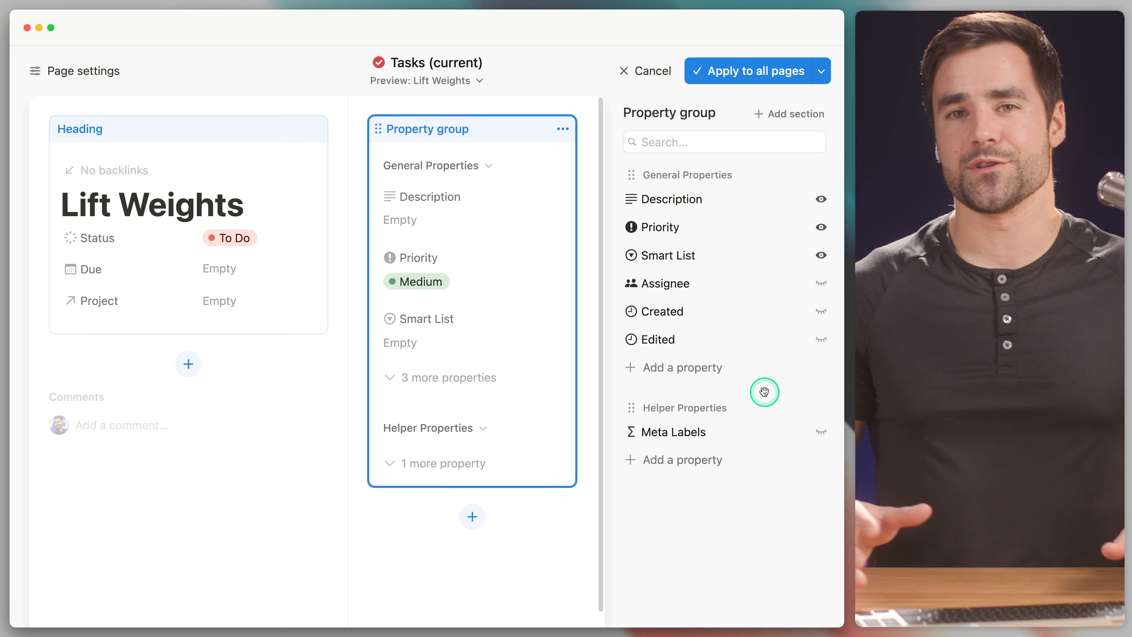
left_click(729, 286)
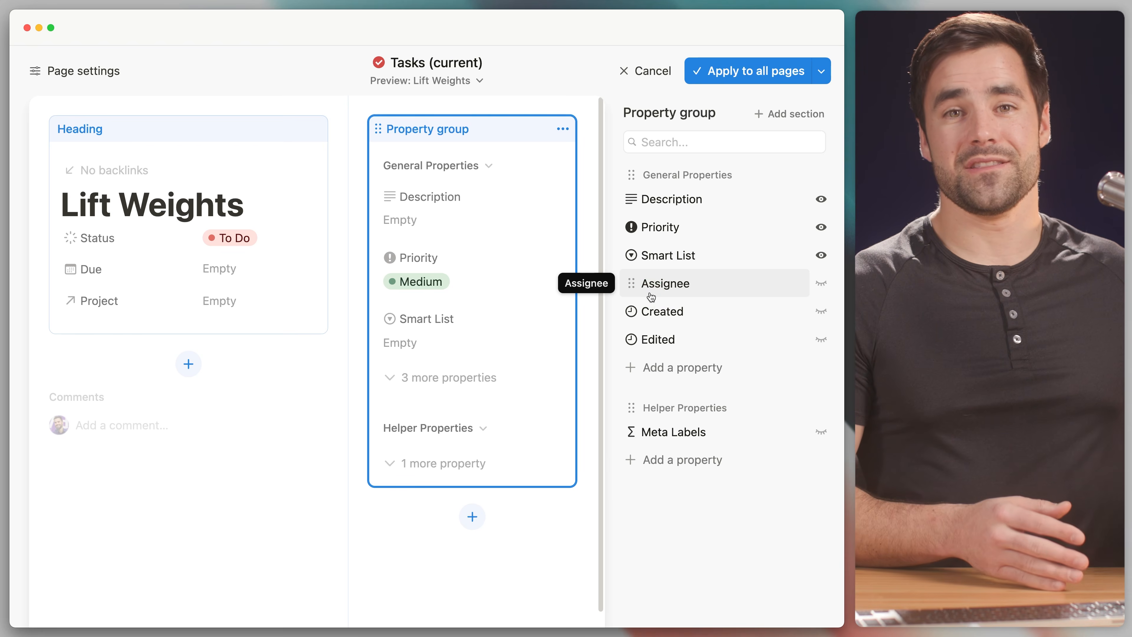
Step: Apply the customized layout to all task pages and check the property sections in the Lift Weights details
left_click(749, 108)
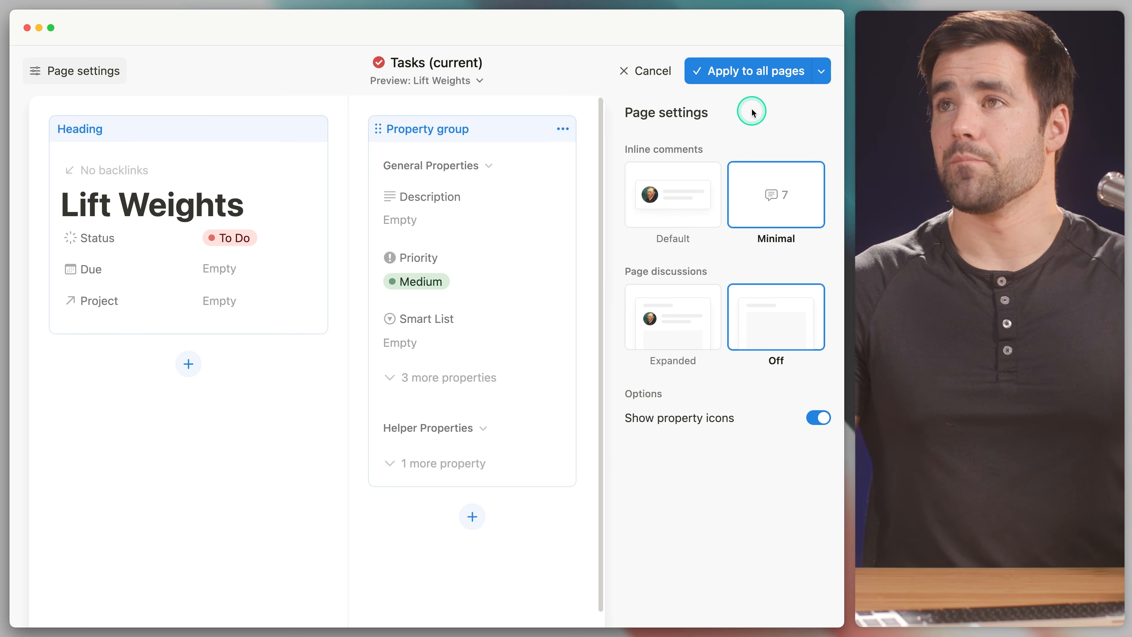
left_click(758, 71)
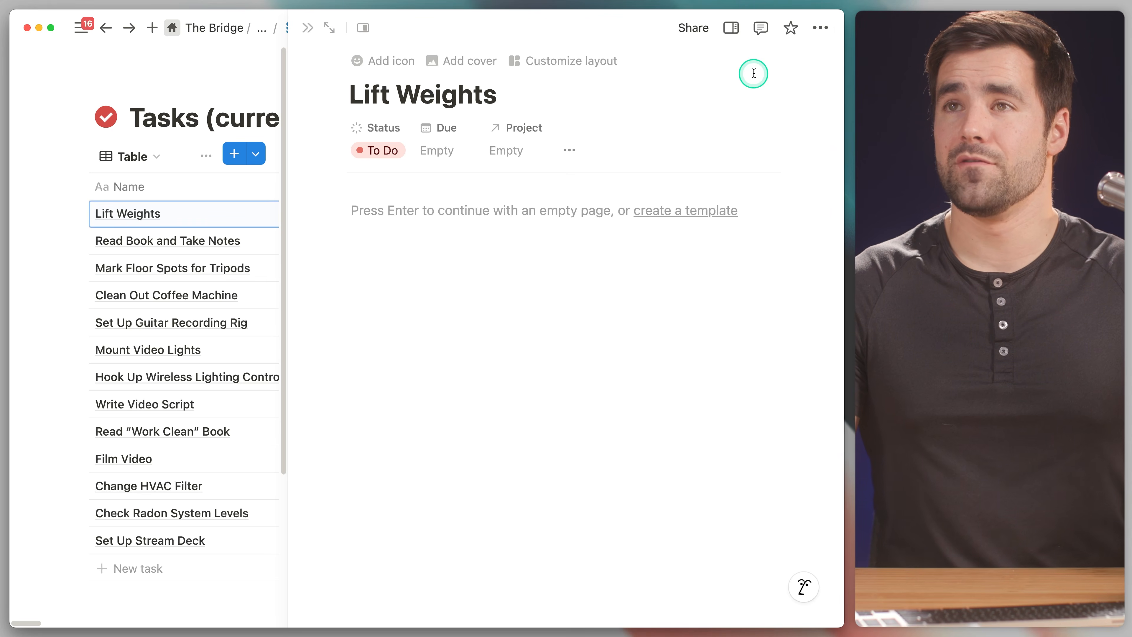
left_click(521, 101)
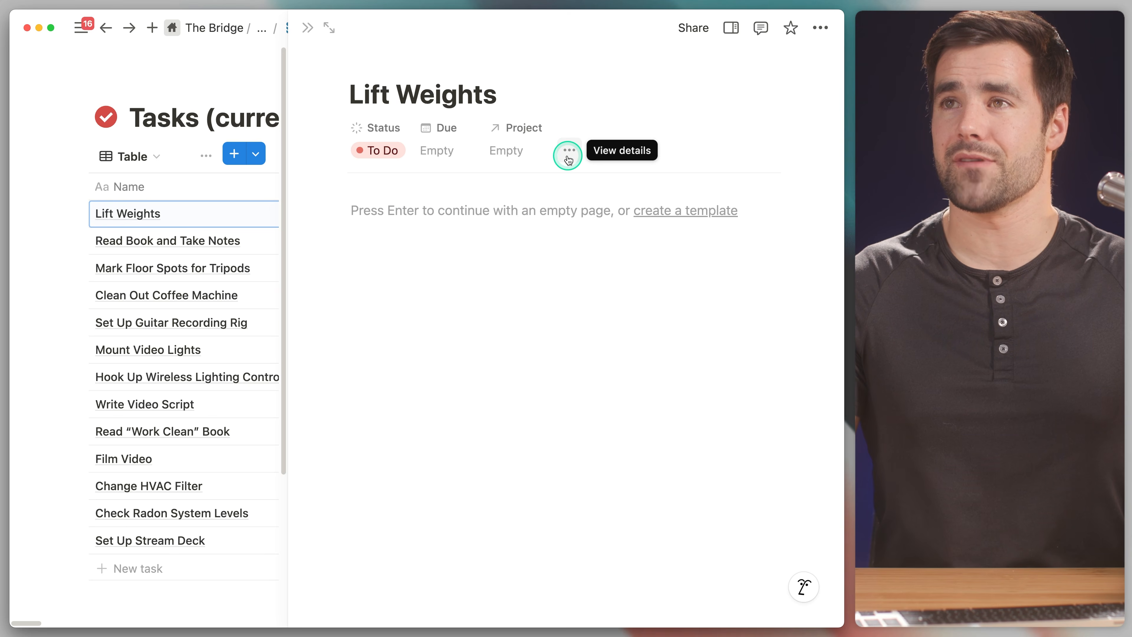
left_click(732, 29)
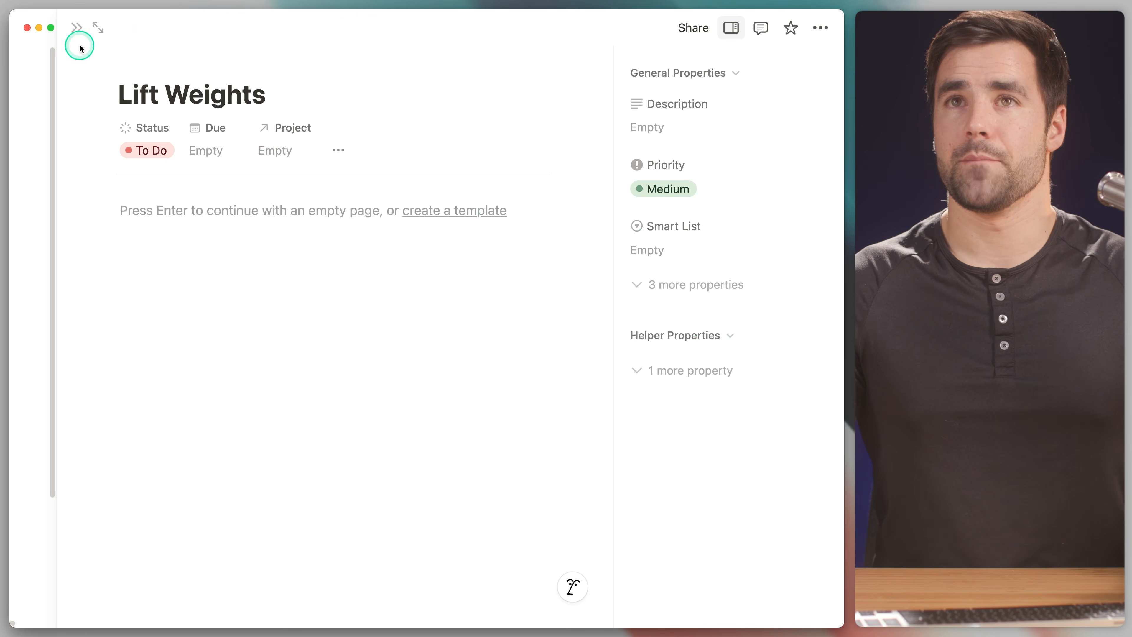
left_click(77, 28)
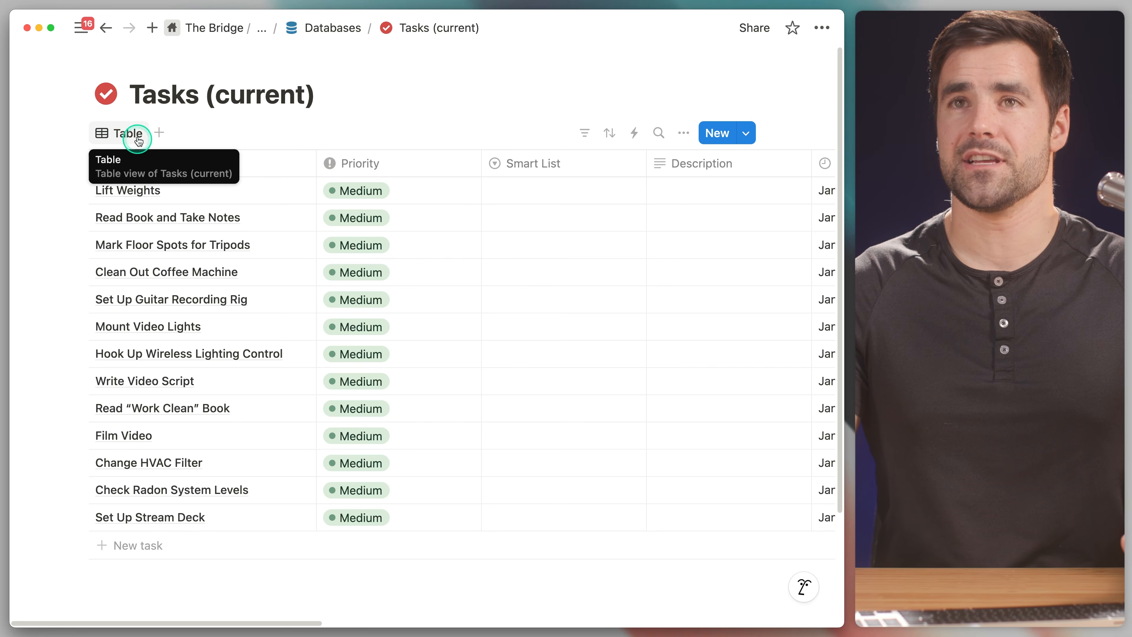
Step: Rename the Tasks database's table view to Active and give it the thick ring icon
left_click(126, 136)
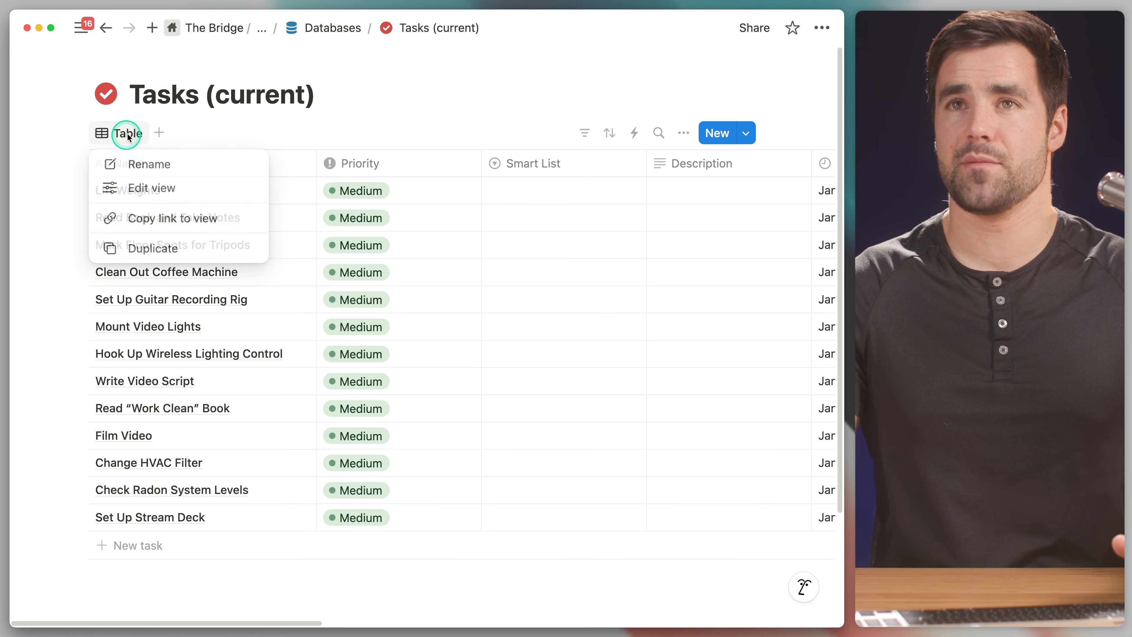
left_click(218, 158)
type("Active")
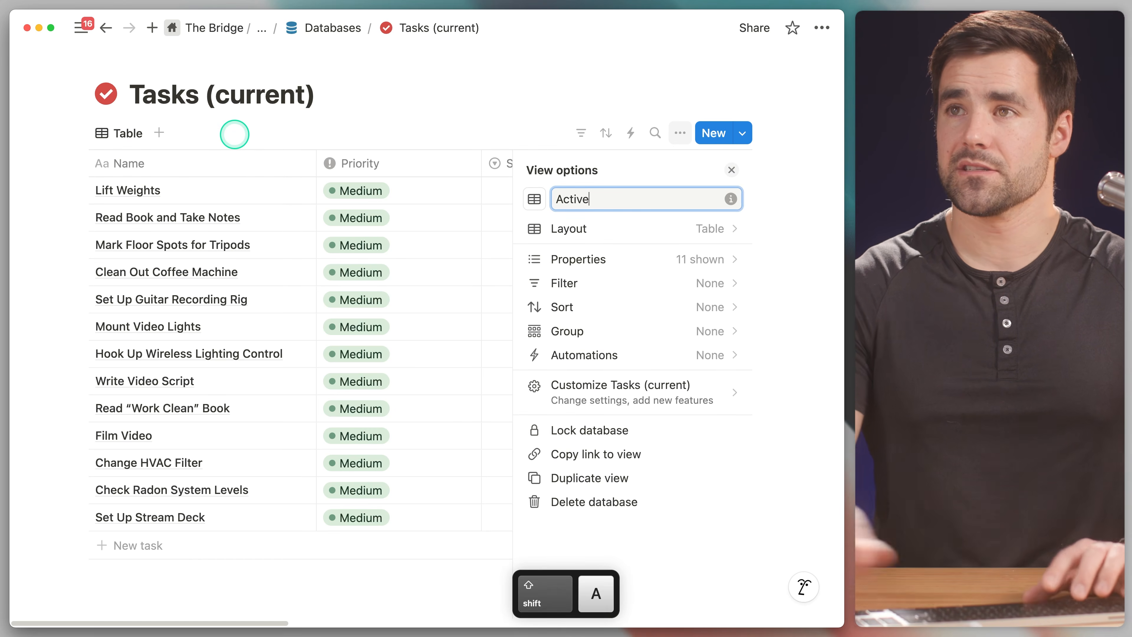
left_click(534, 199)
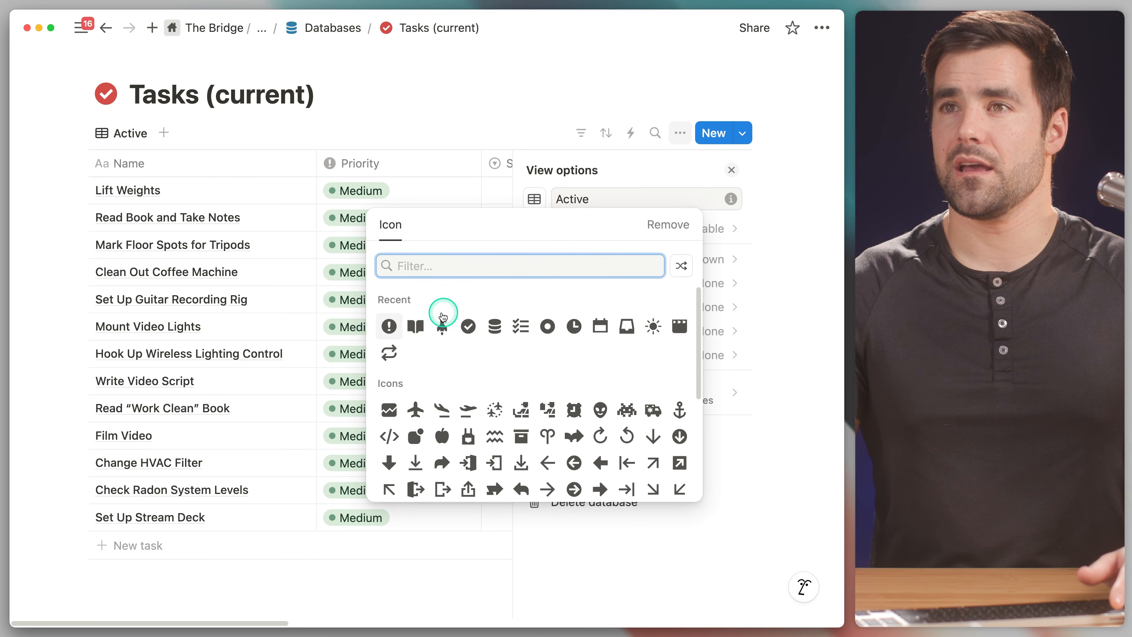
left_click(548, 328)
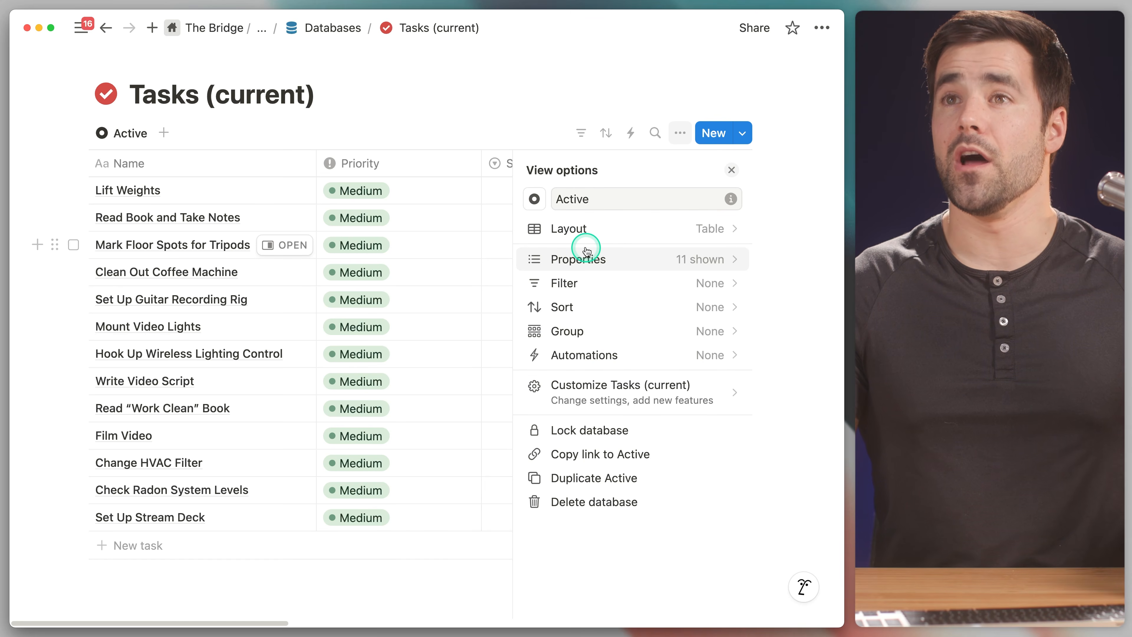
left_click(480, 112)
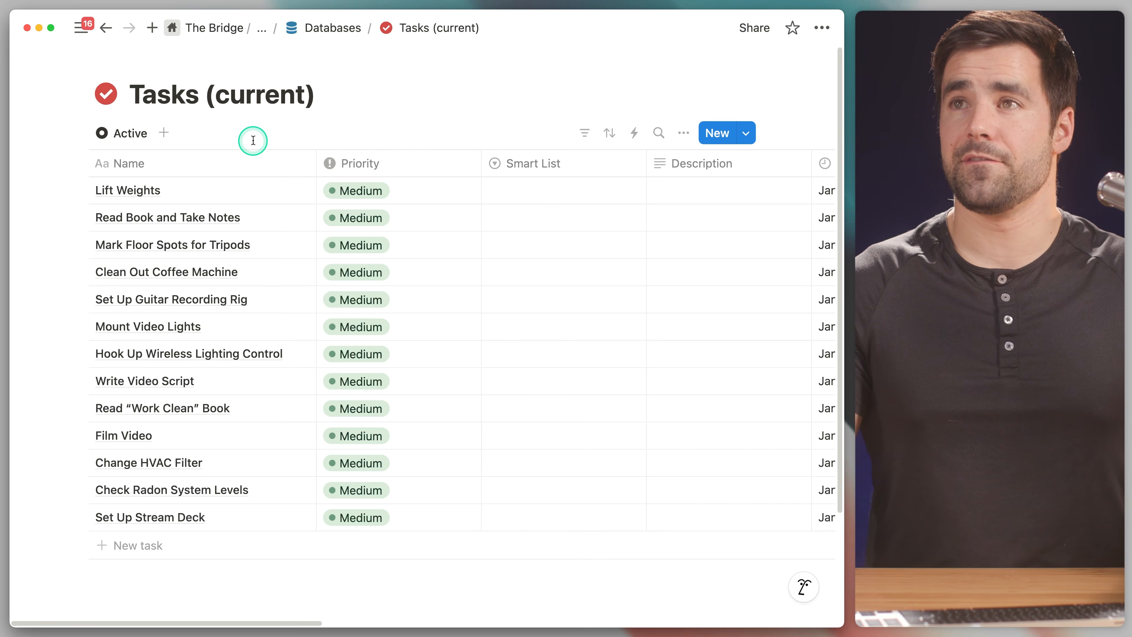
left_click(586, 138)
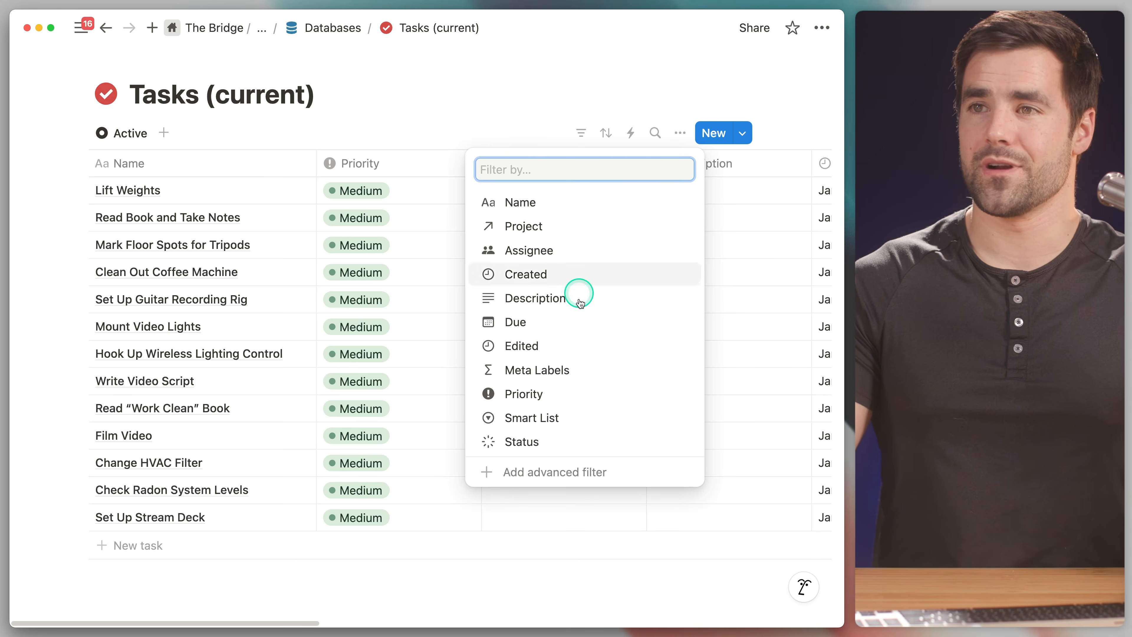
left_click(538, 441)
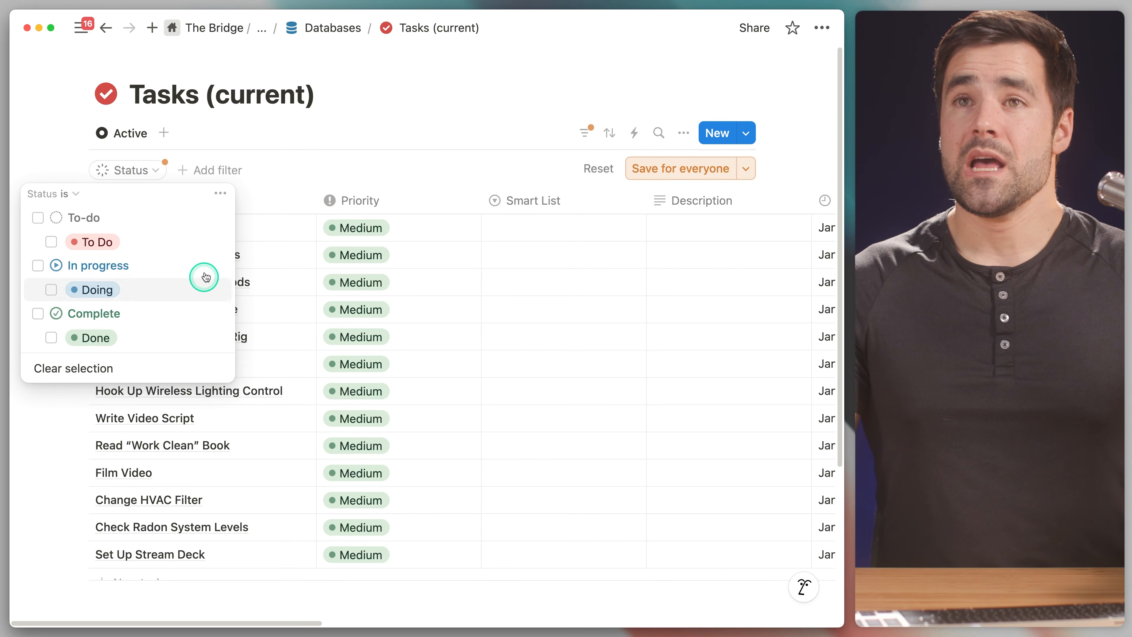
left_click(220, 203)
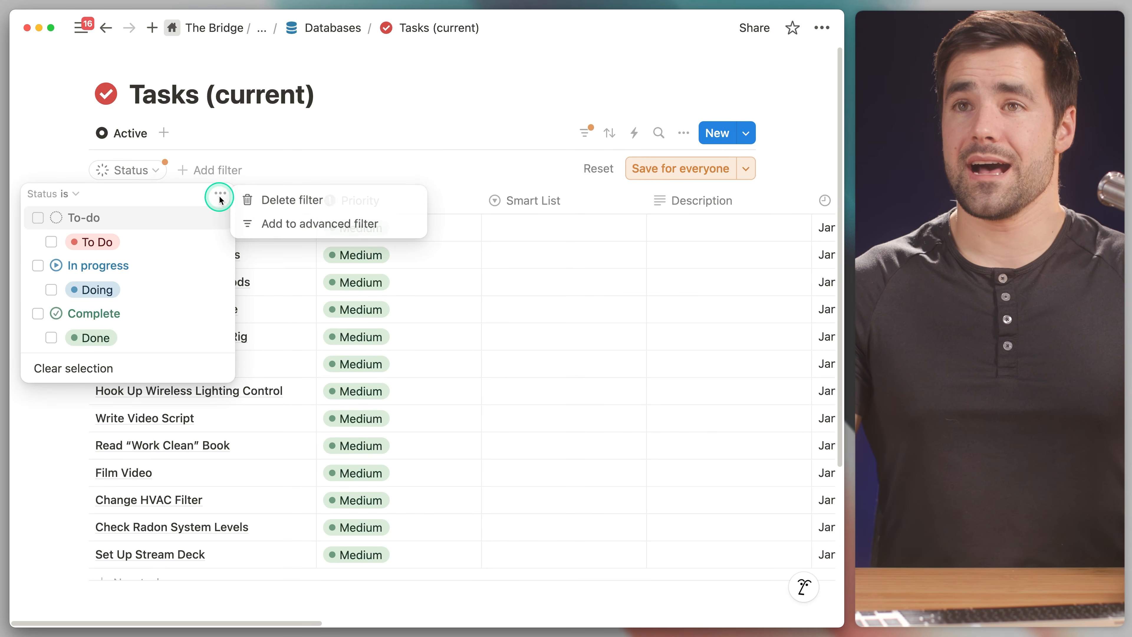
left_click(286, 199)
Step: Replace the simple Status filter with an advanced filter rule where Status is not Complete, and save it for everyone
left_click(587, 134)
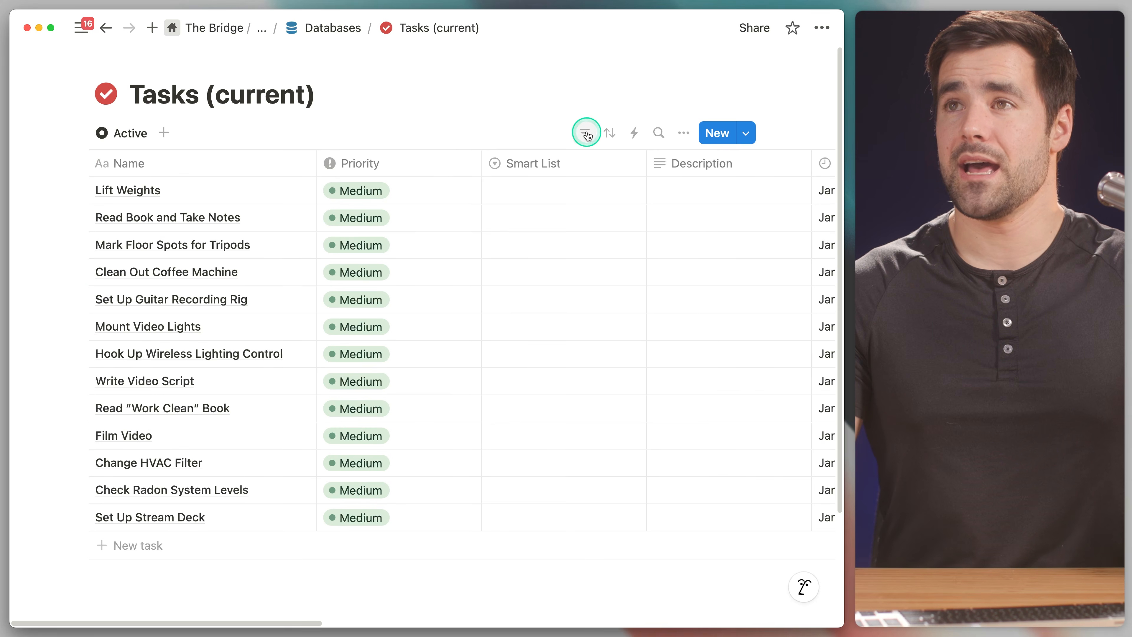
left_click(587, 134)
left_click(582, 473)
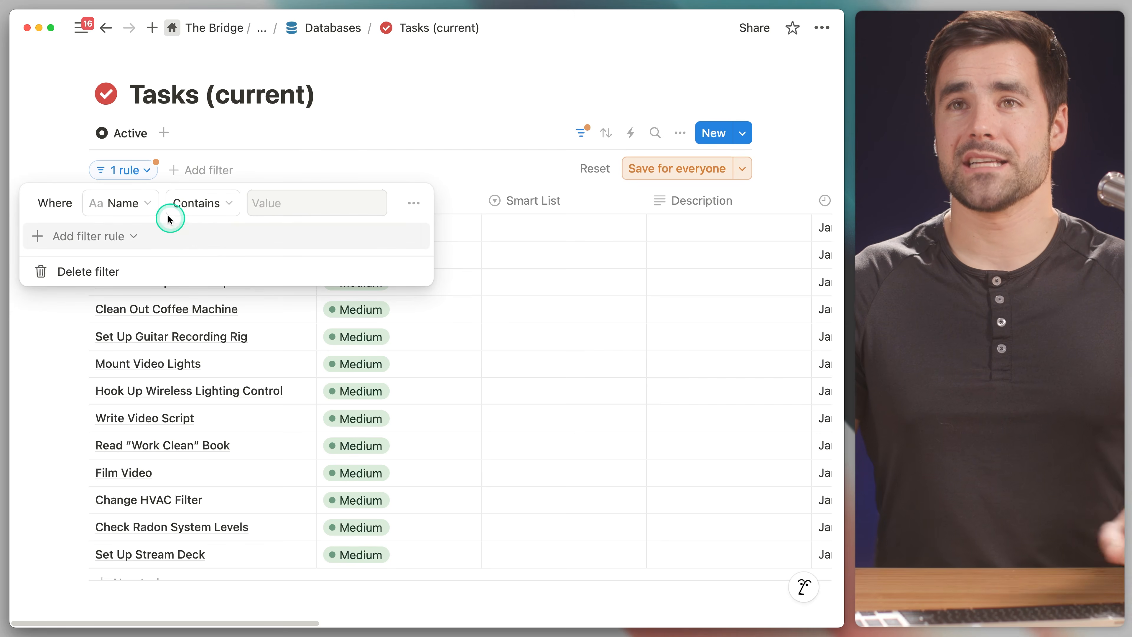
left_click(139, 203)
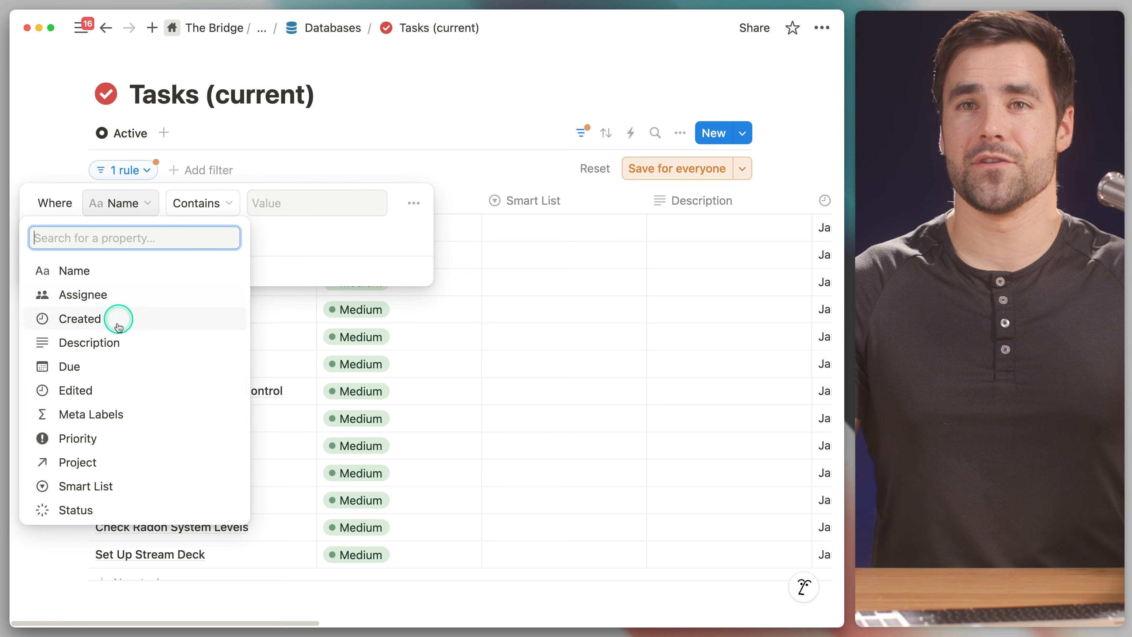
left_click(122, 507)
left_click(206, 208)
left_click(185, 253)
left_click(267, 206)
left_click(200, 328)
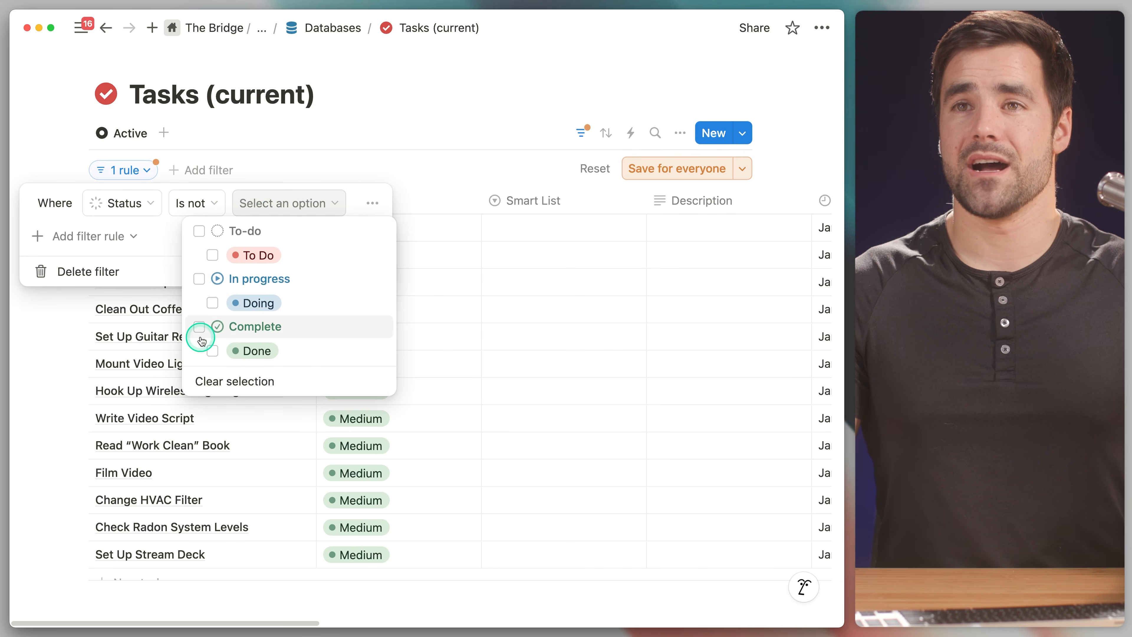
left_click(154, 231)
left_click(416, 168)
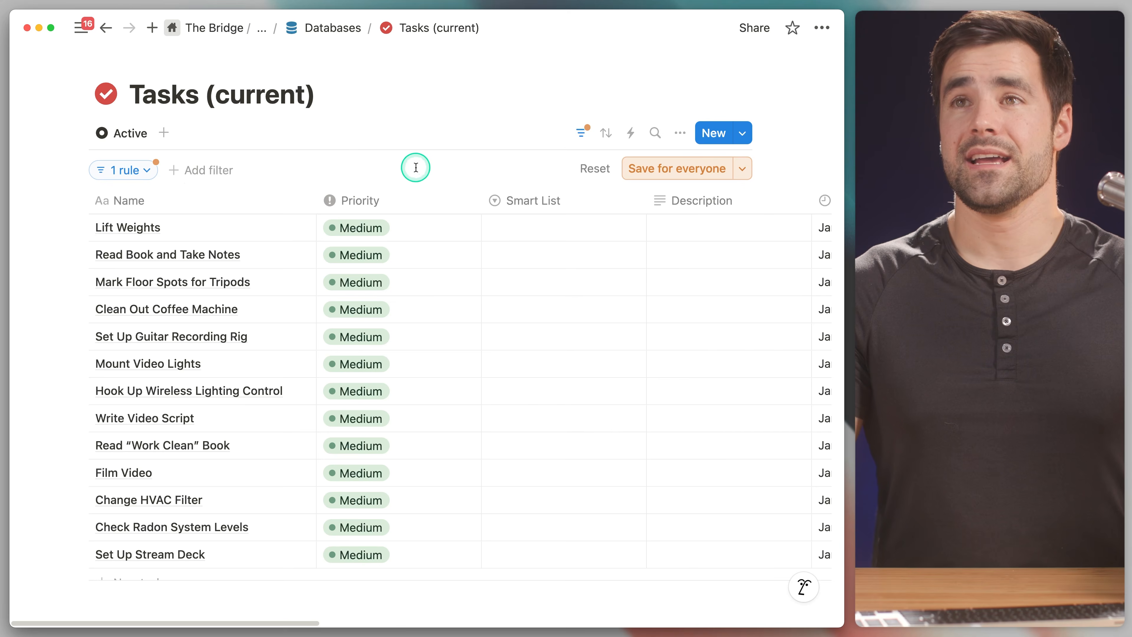
left_click(667, 167)
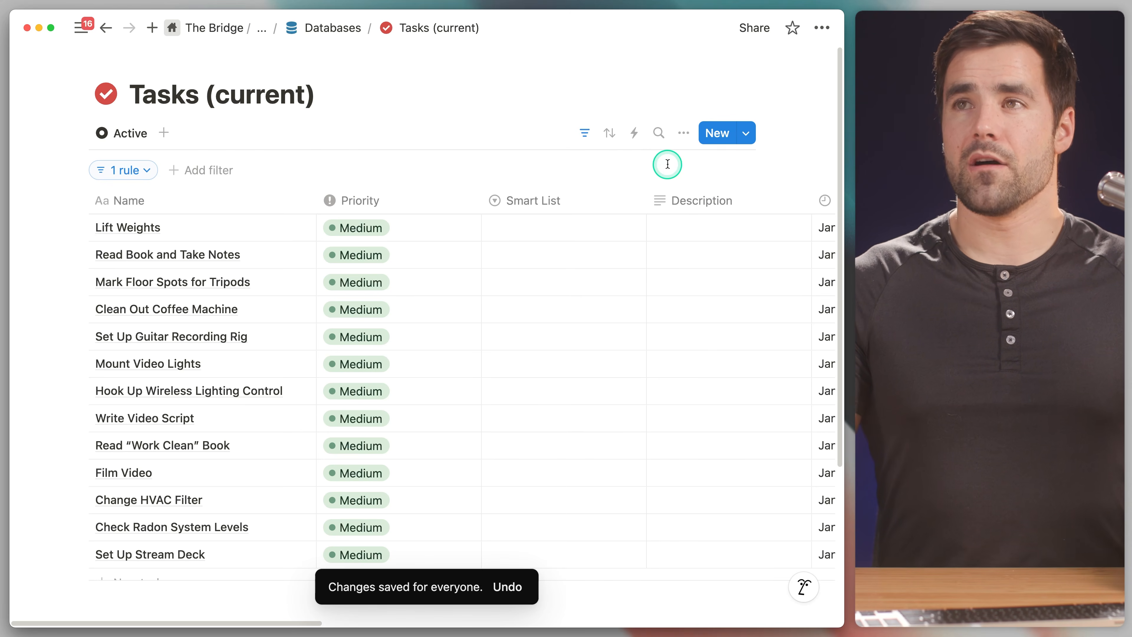
Step: Sort the Active view by Due in ascending order and save the sort for everyone
left_click(610, 139)
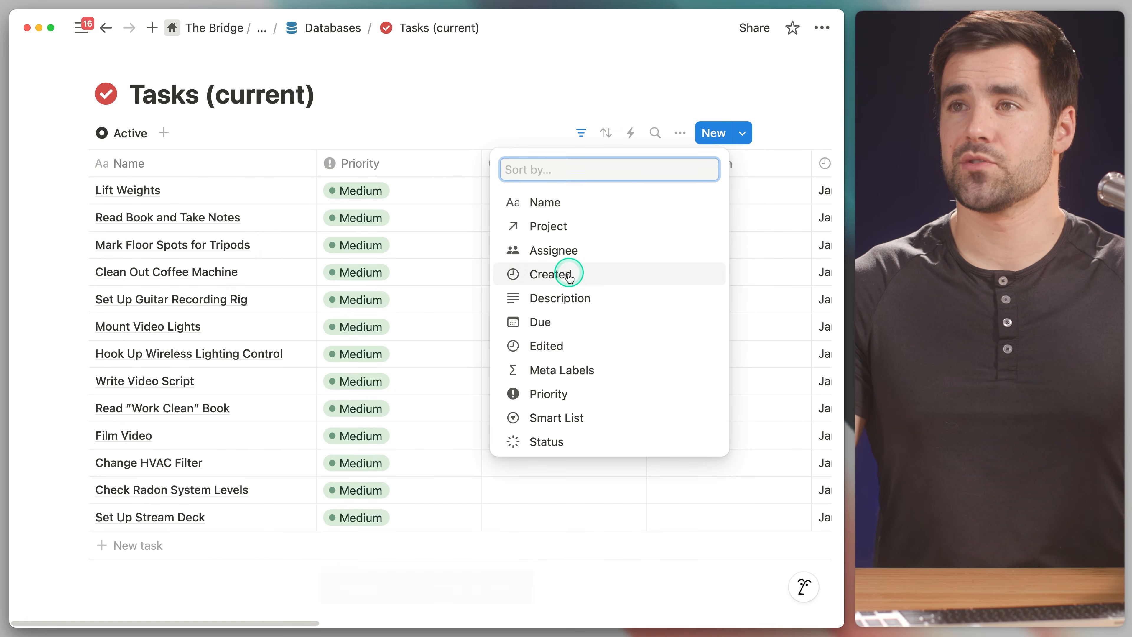
left_click(569, 322)
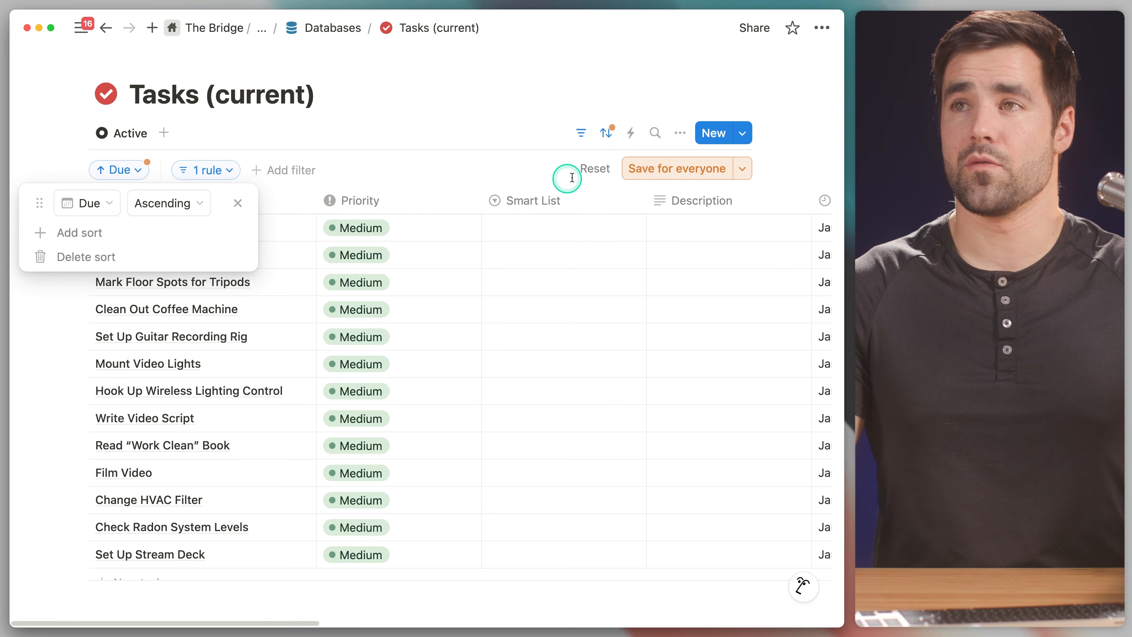
left_click(651, 169)
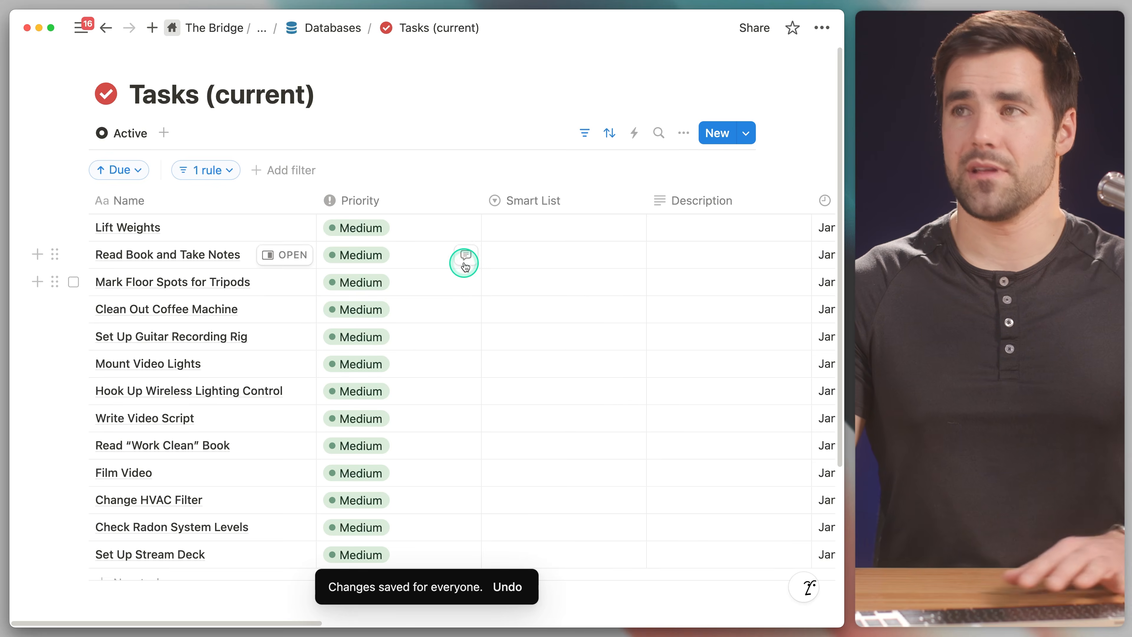
Step: Set the due dates of Lift Weights to January 27, 2025 and Read Book and Take Notes to January 28, 2025
scroll(466, 267, "right", 10)
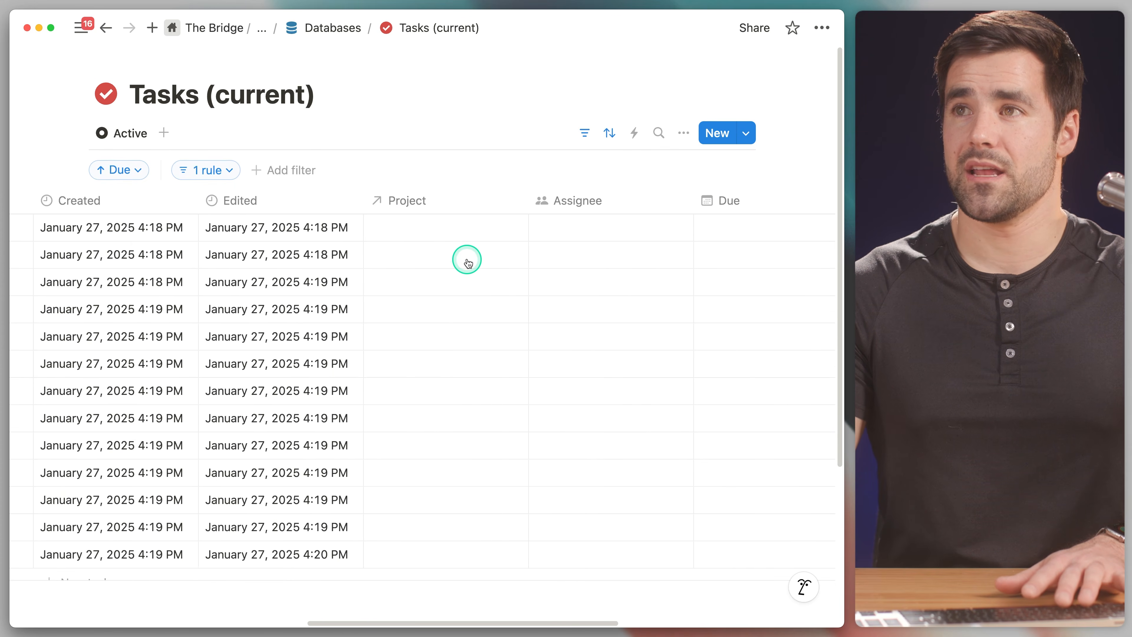
scroll(466, 266, "right", 3)
left_click(651, 230)
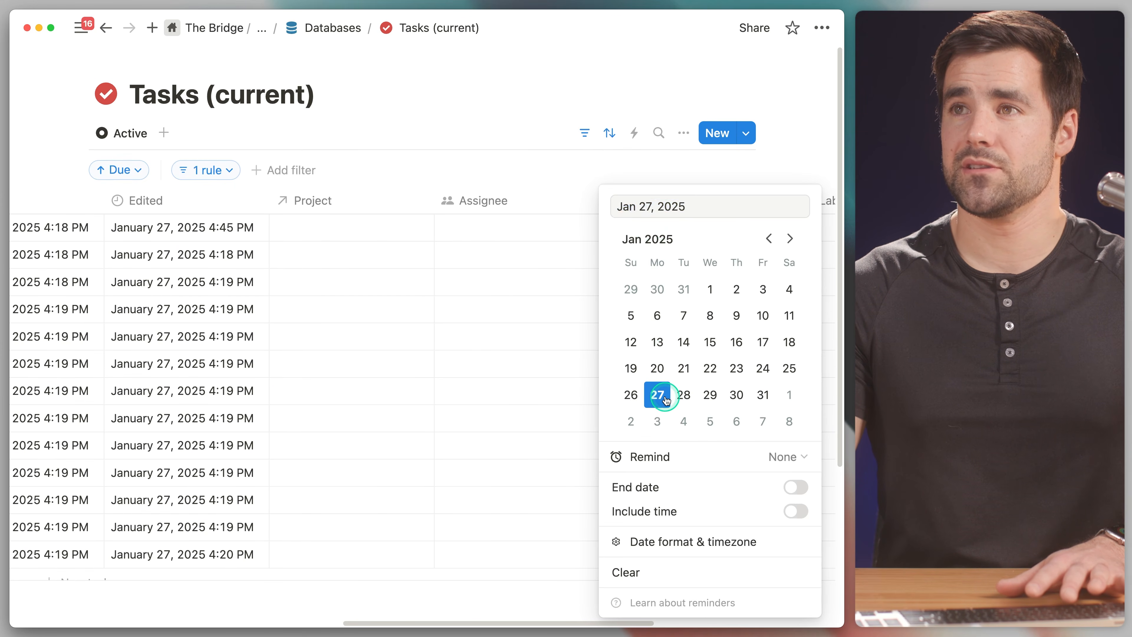
left_click(542, 167)
scroll(519, 258, "left", 10)
scroll(528, 272, "right", 10)
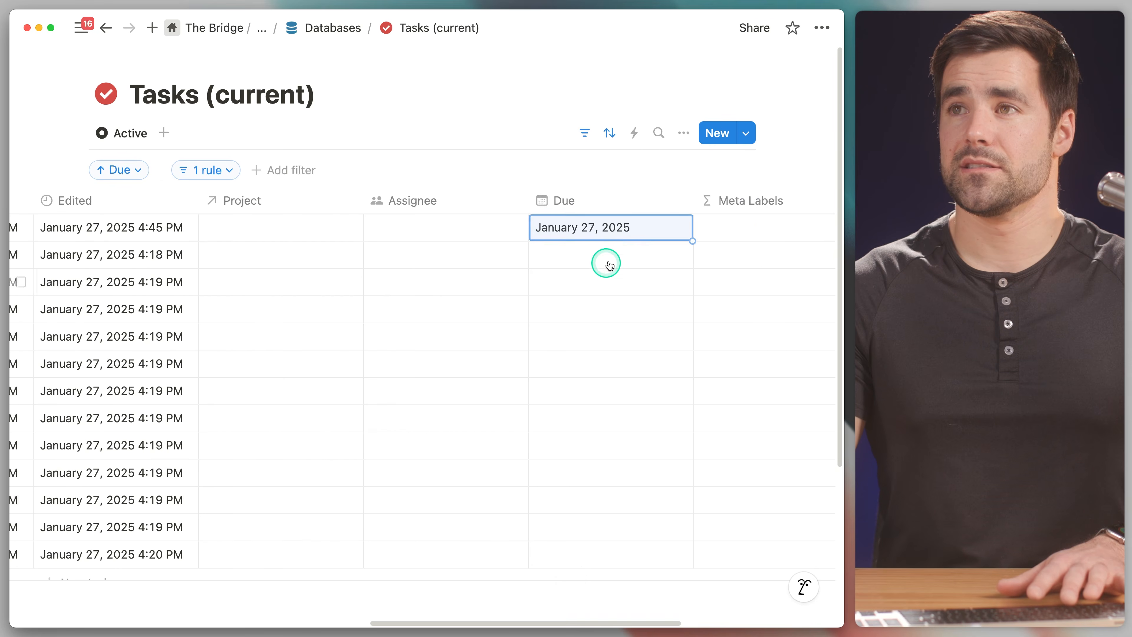
left_click(610, 233)
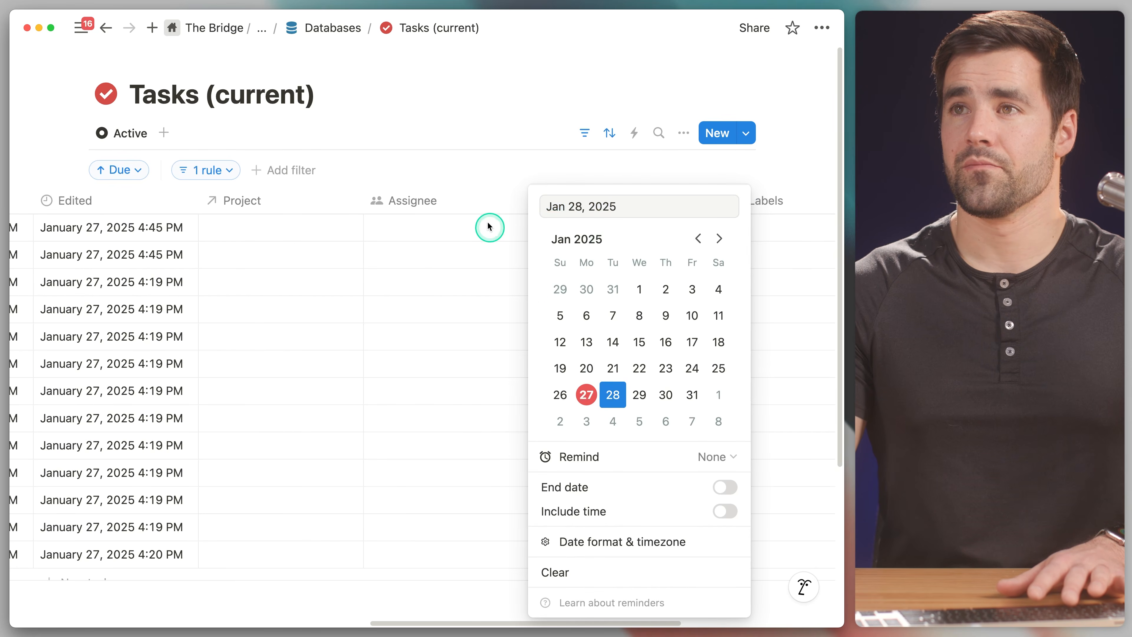
left_click(517, 267)
scroll(450, 286, "left", 10)
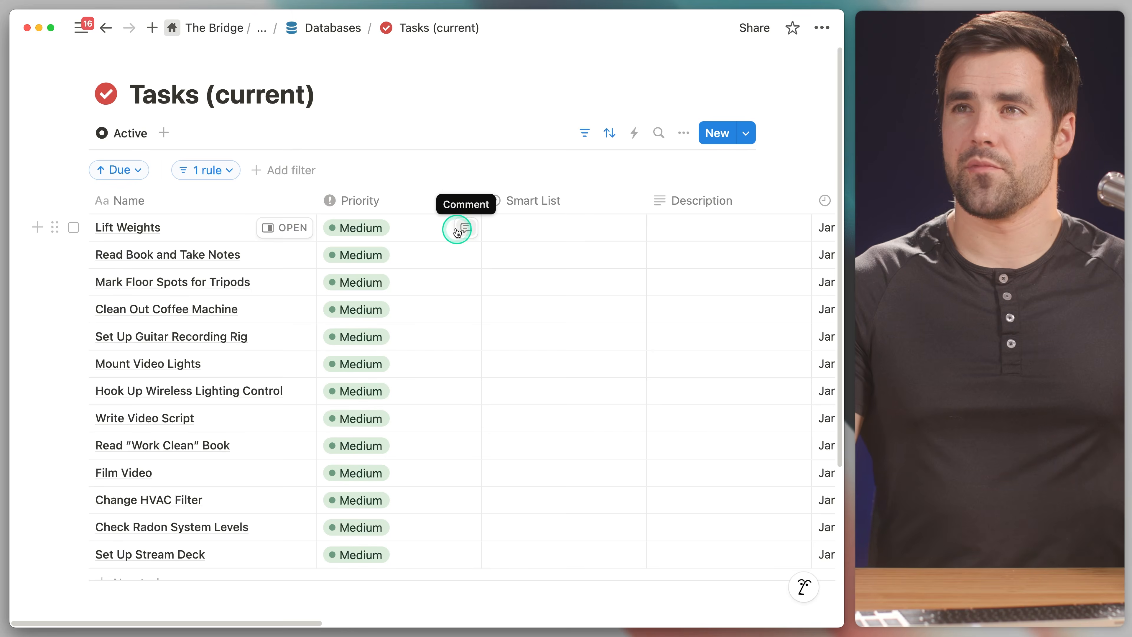
Step: Narrow the Name, Priority and Smart List columns of the Active view to fit their contents
scroll(437, 250, "right", 8)
scroll(430, 268, "right", 10)
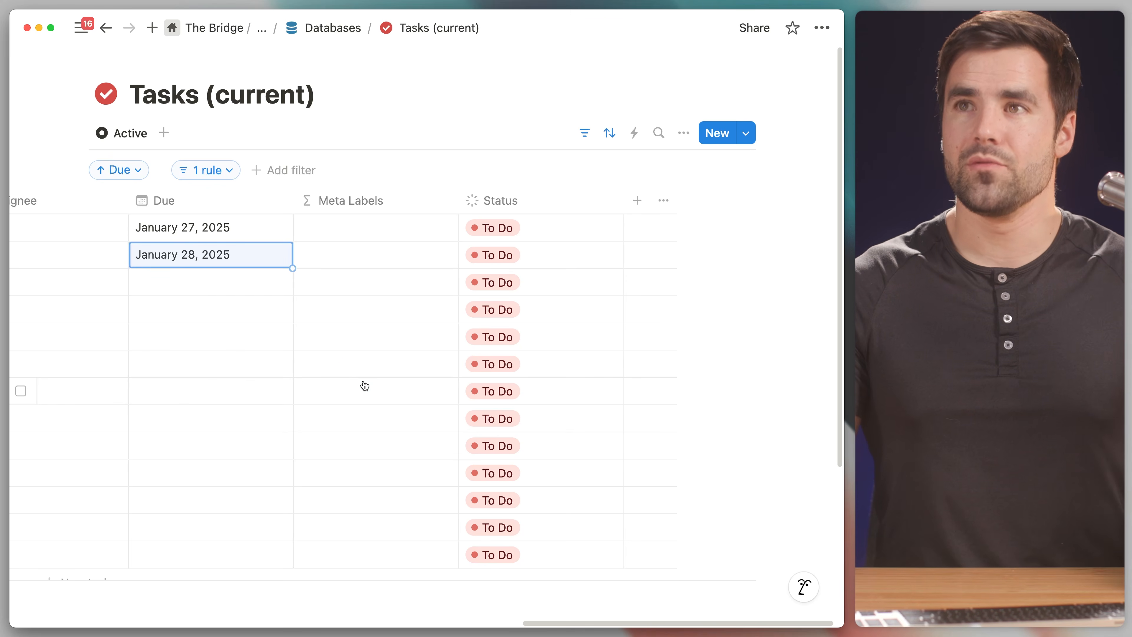
scroll(393, 387, "left", 15)
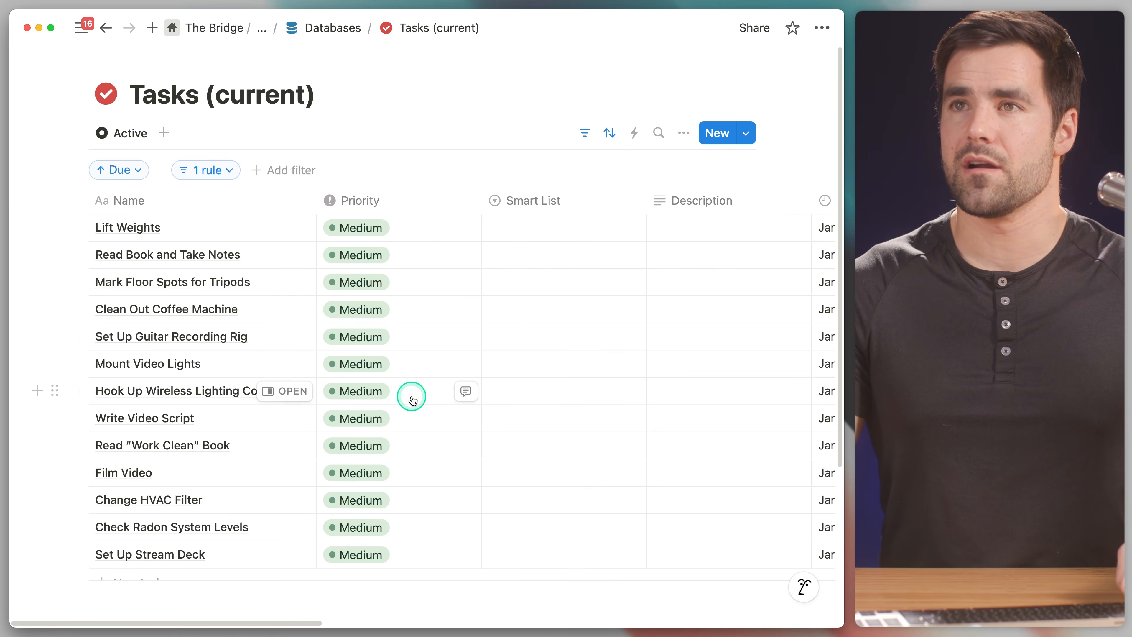
left_click_drag(316, 202, 271, 211)
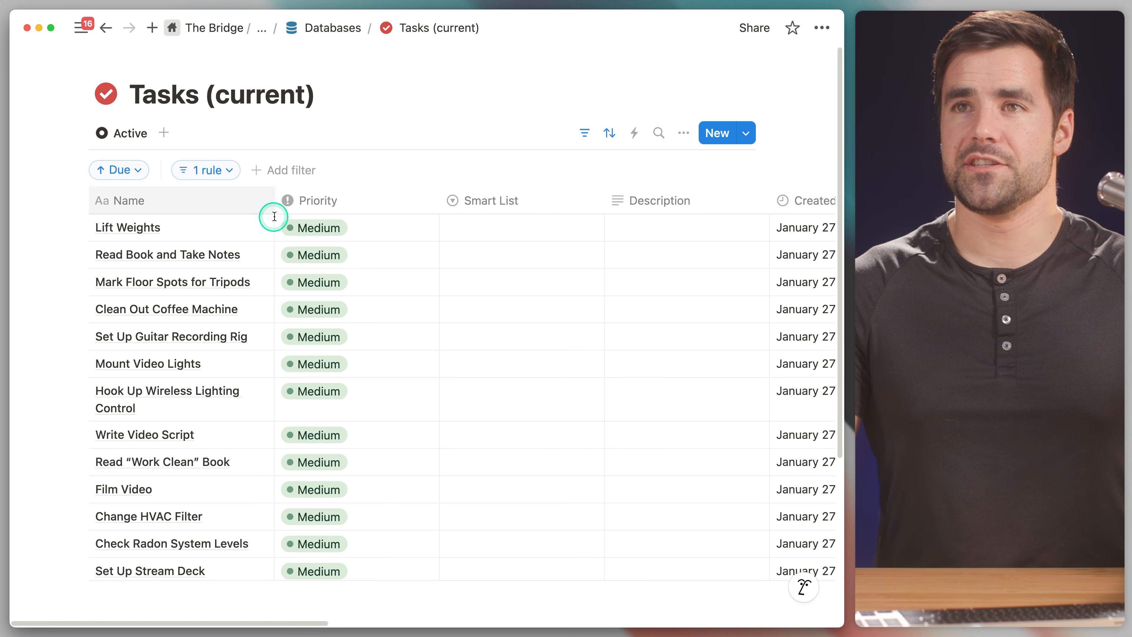
left_click_drag(436, 201, 362, 201)
left_click_drag(513, 199, 466, 206)
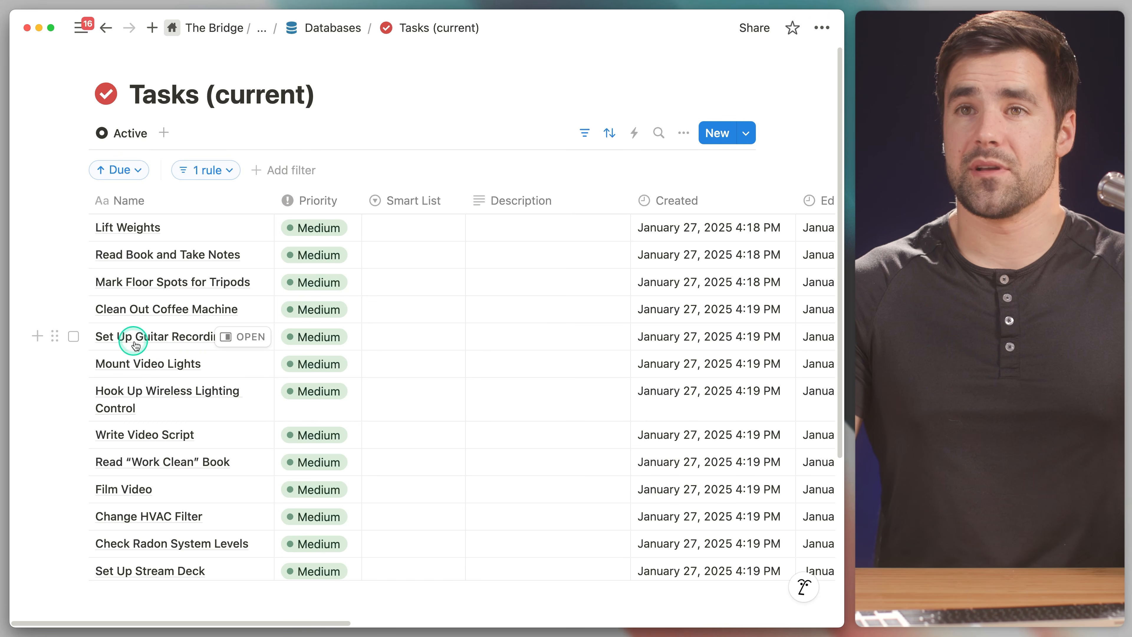
Step: Set the Smart List of Set Up Guitar Recording Rig to Someday and tighten the Smart List column's width
left_click(397, 339)
left_click(417, 392)
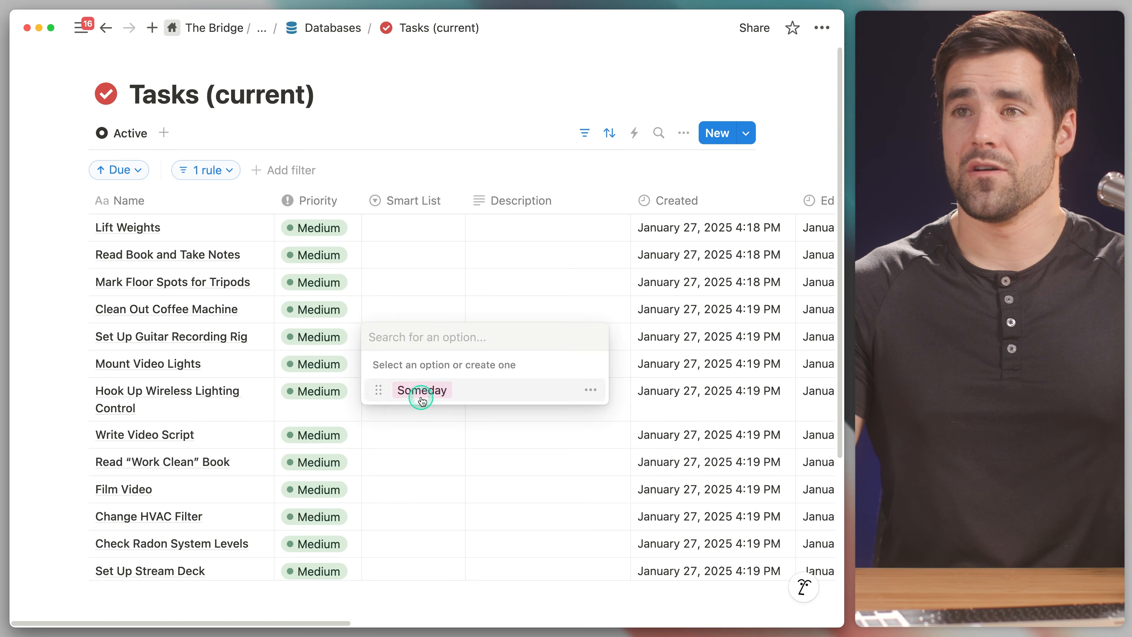
left_click_drag(464, 207, 451, 206)
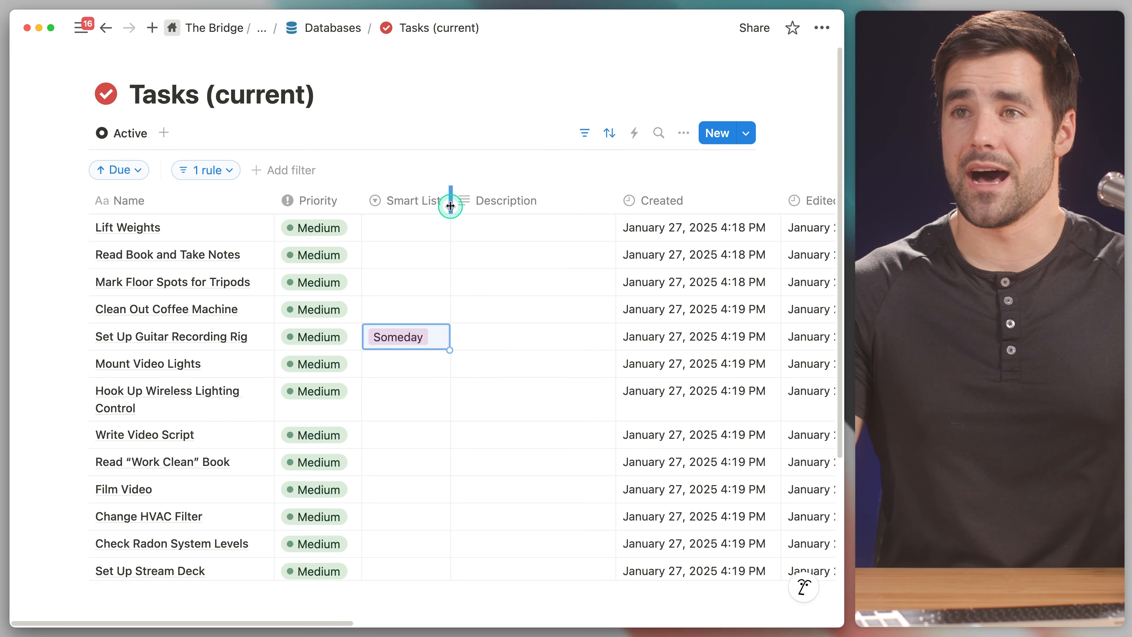
Step: Hide the Created and Edited columns in the Active view
scroll(614, 203, "right", 10)
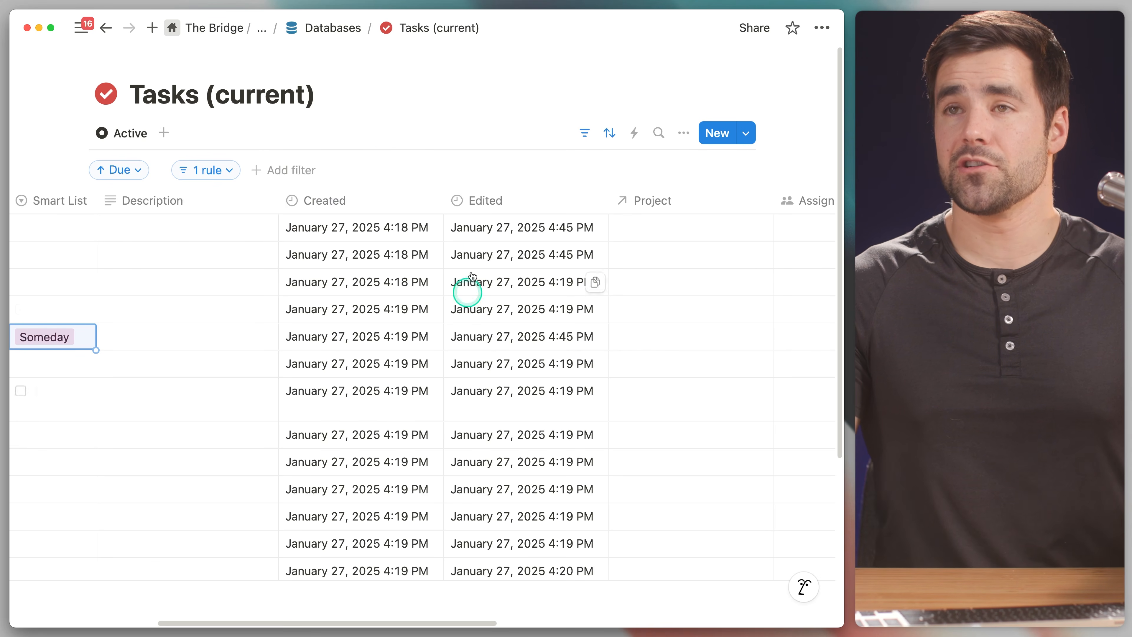
left_click(369, 201)
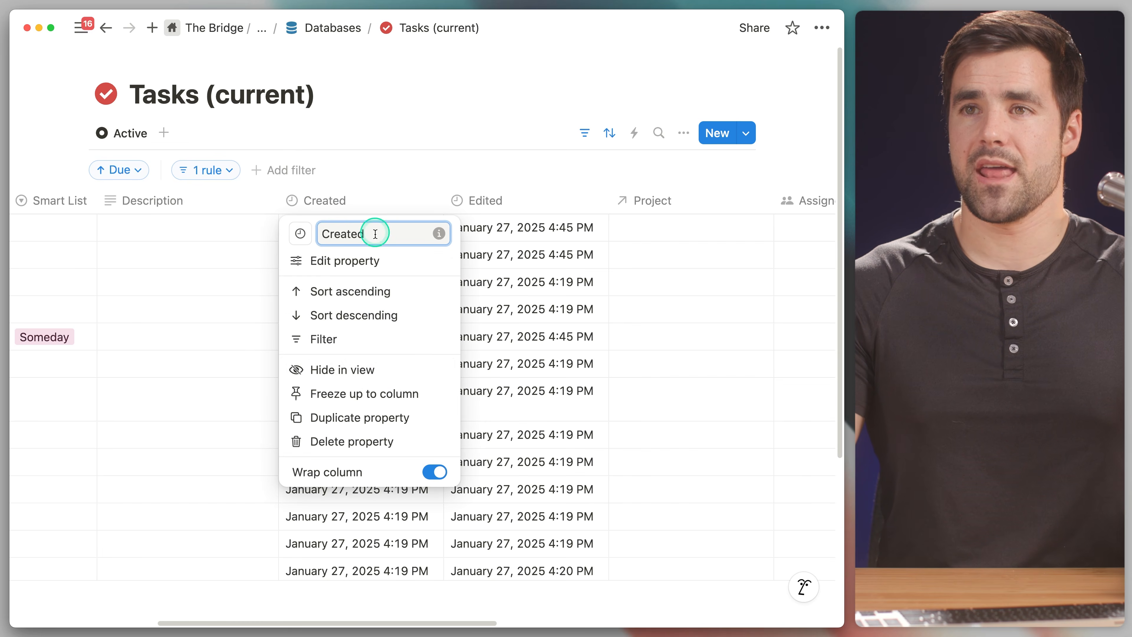
left_click(399, 373)
left_click(389, 203)
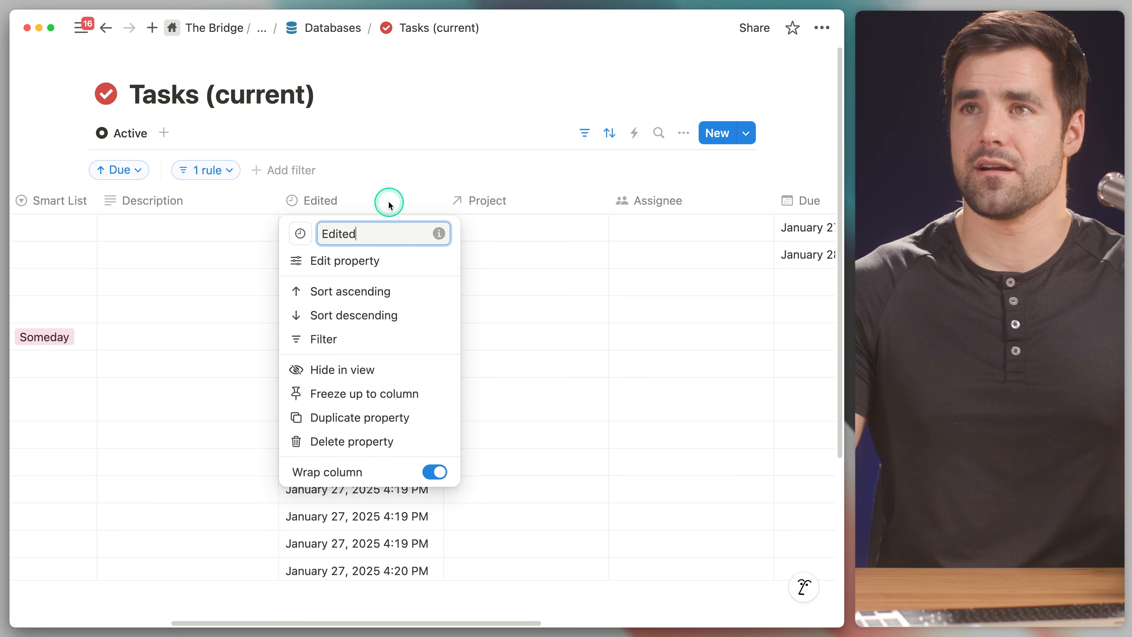
left_click(385, 370)
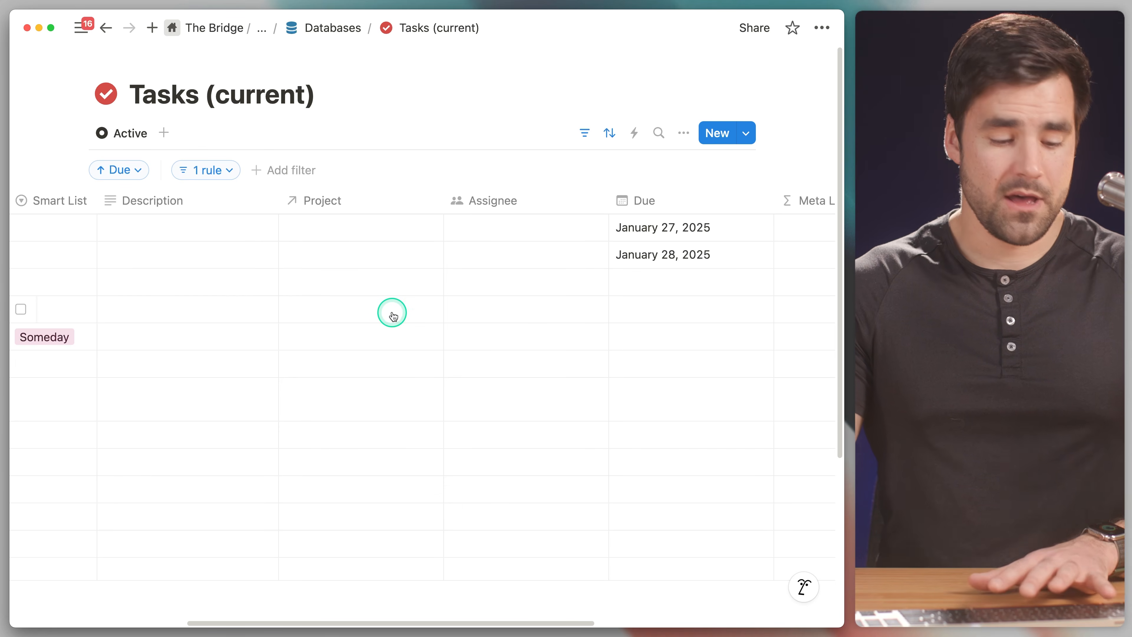
Step: Move the Project column directly after Name and narrow it slightly
scroll(396, 309, "left", 10)
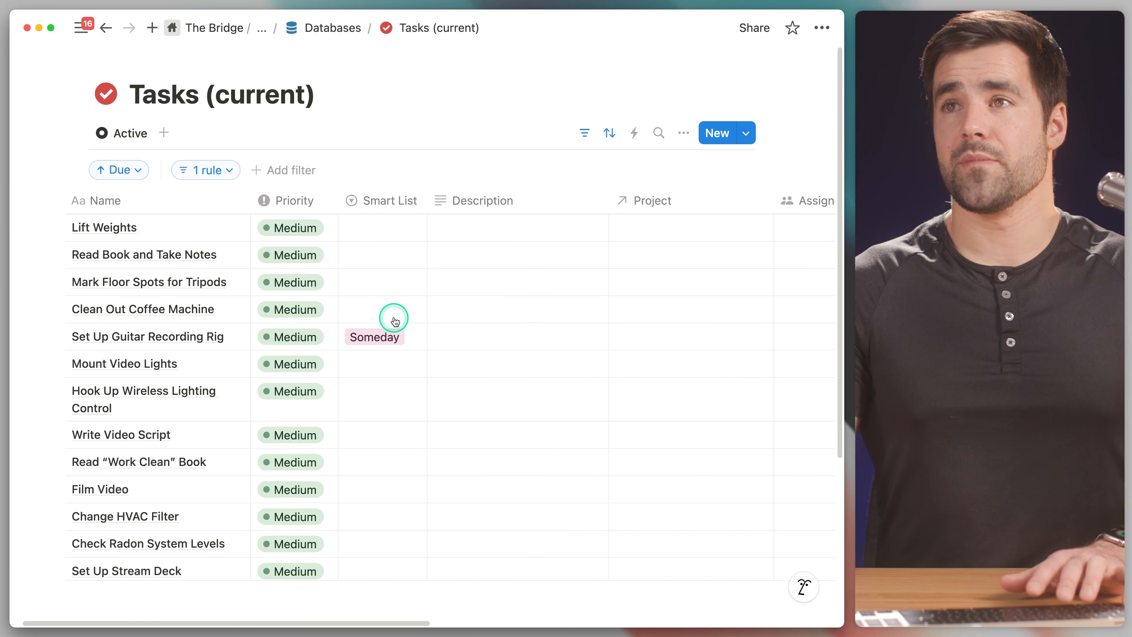
left_click_drag(683, 199, 537, 203)
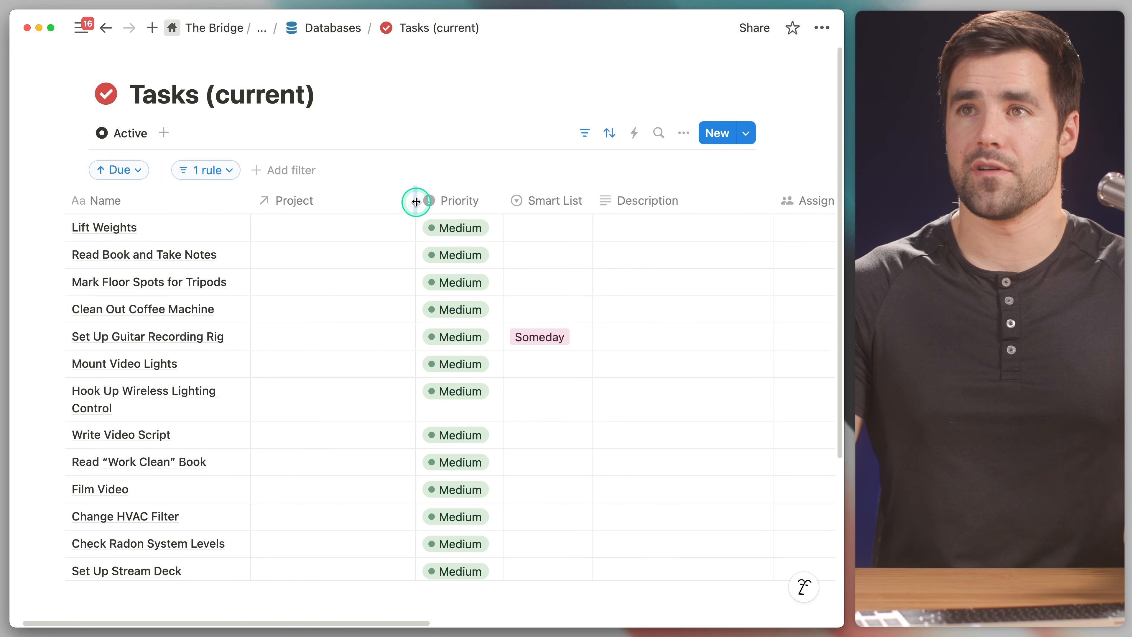
Step: Hide the Assignee column in the Active view
scroll(764, 202, "right", 4)
left_click(764, 201)
left_click(734, 200)
left_click(733, 201)
left_click(715, 369)
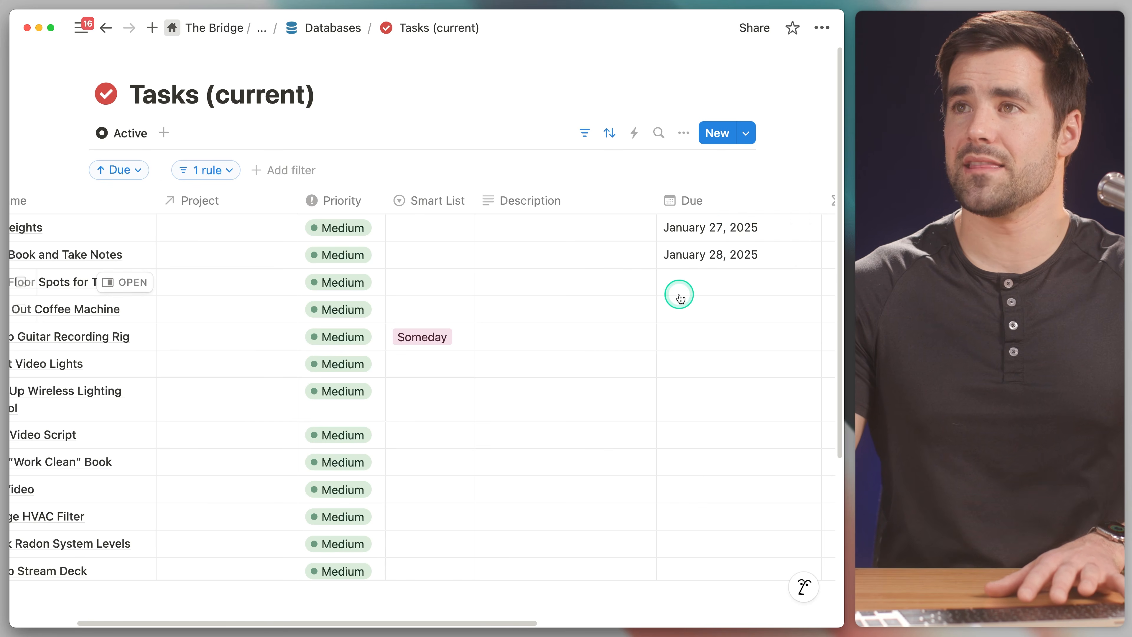
Step: Move the Due column between Name and Project and narrow it to fit the dates
left_click_drag(754, 206, 448, 204)
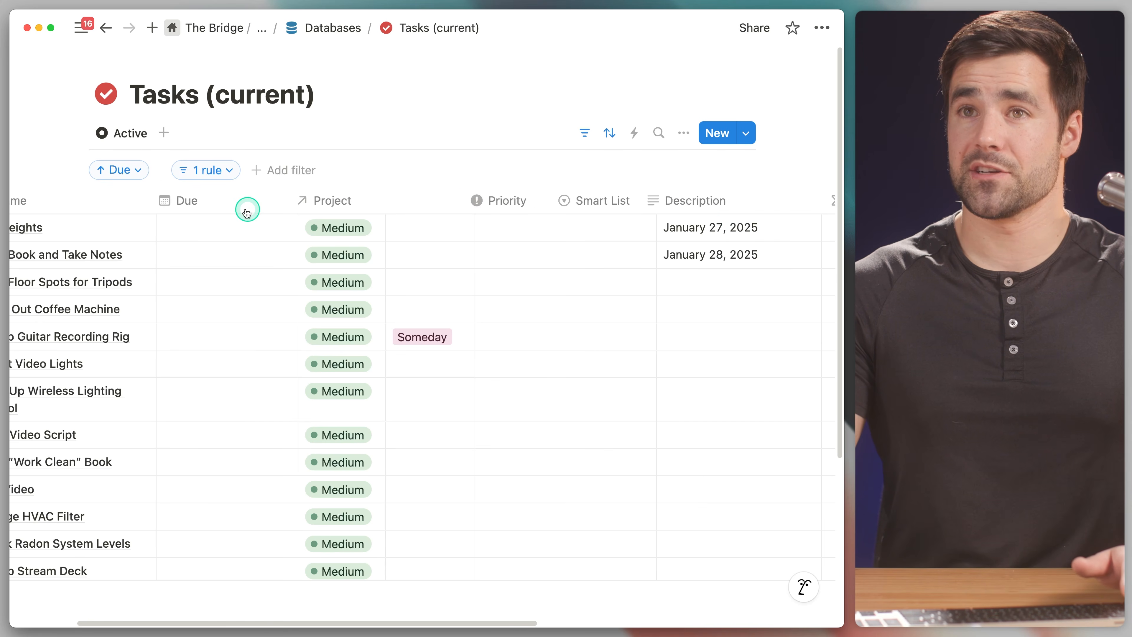
left_click_drag(247, 211, 240, 204)
left_click_drag(319, 201, 280, 206)
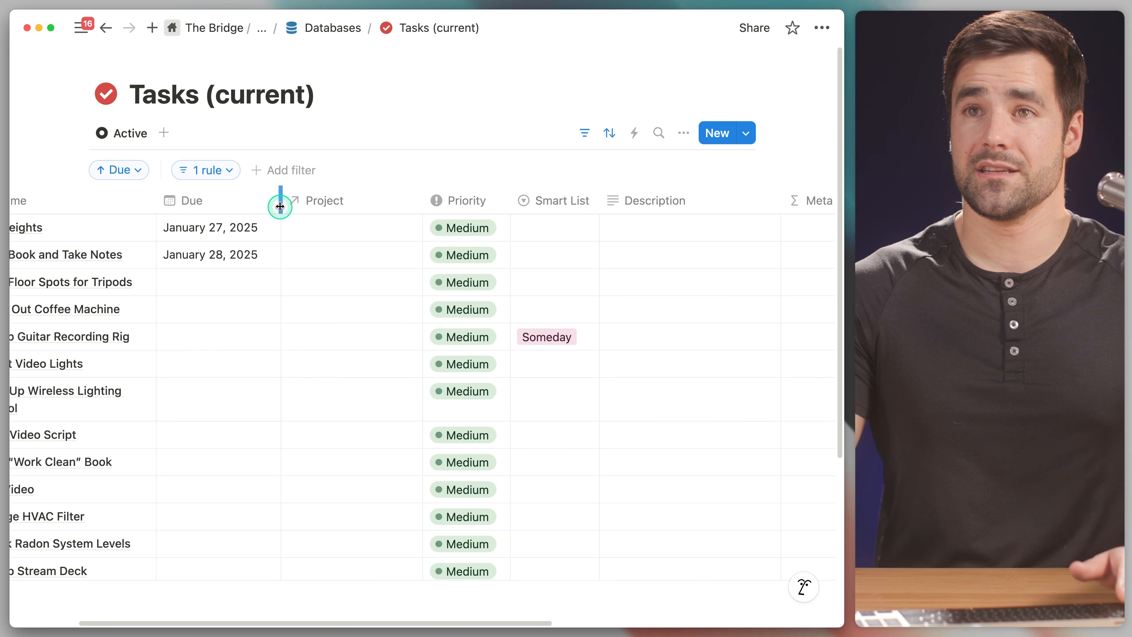
Step: Hide the Meta Labels column in the Active view
scroll(526, 207, "right", 5)
left_click(561, 207)
left_click(534, 368)
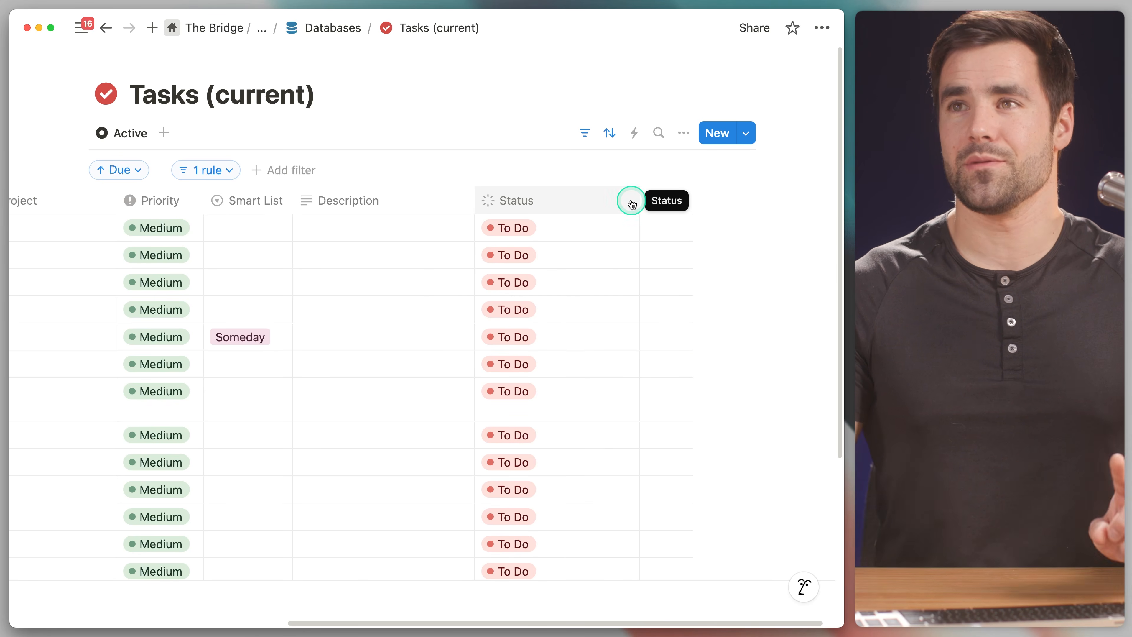
Step: Narrow the Status column and move it directly after Name, ahead of Due
left_click_drag(636, 204, 407, 208)
left_click_drag(220, 210, 270, 212)
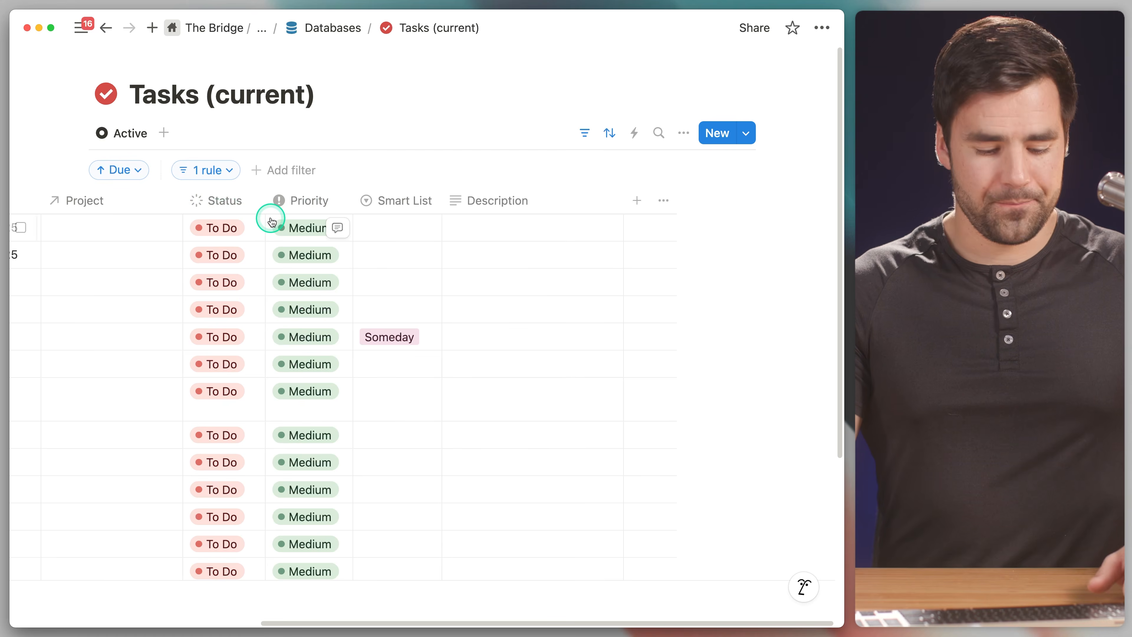
scroll(270, 236, "left", 10)
left_click_drag(561, 195, 311, 214)
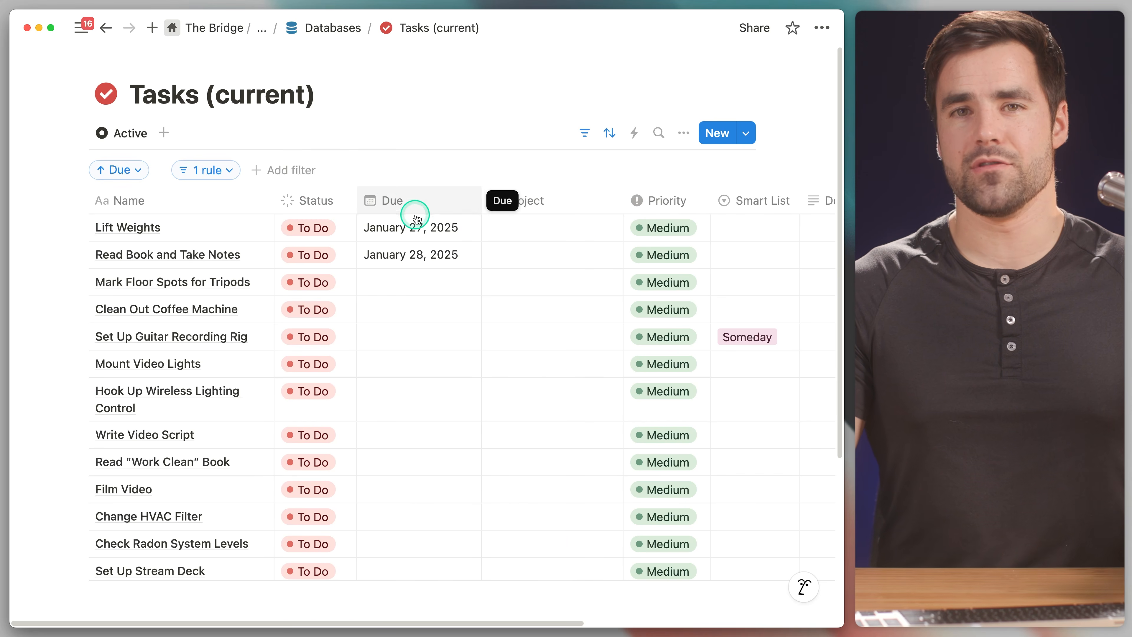
Step: Show the Status property as a checkbox in the Active view
left_click(303, 238)
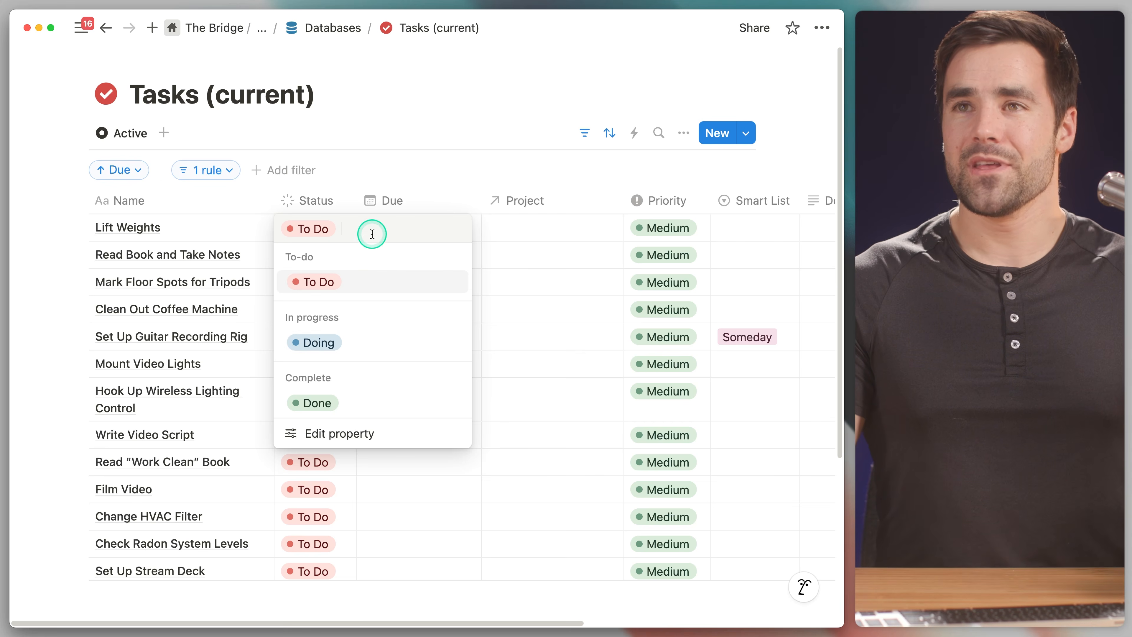
left_click(409, 173)
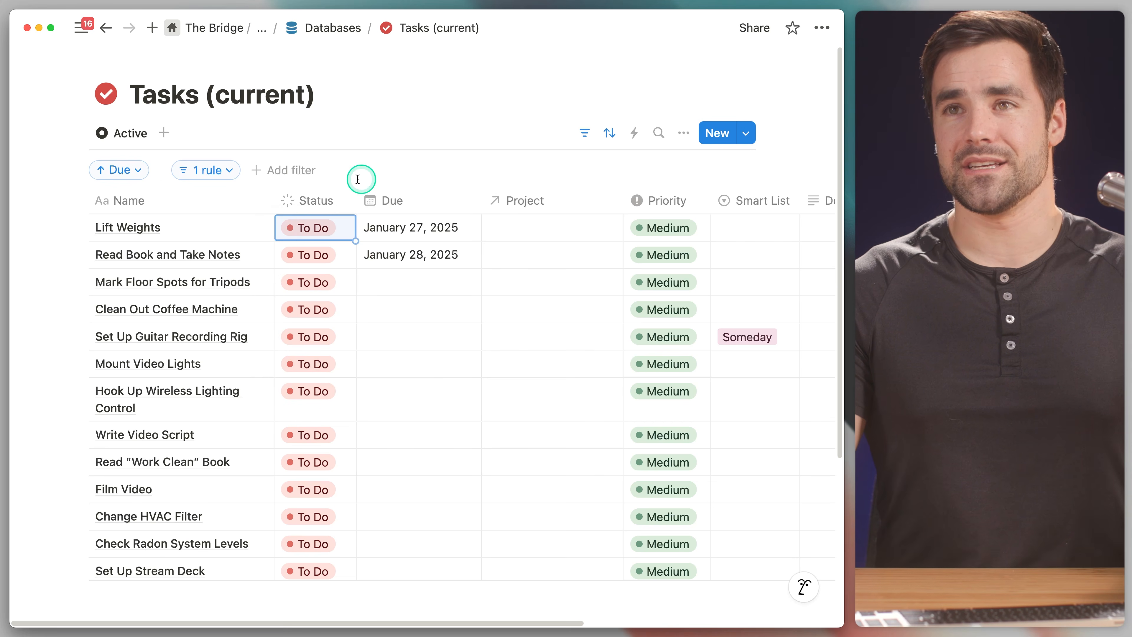
left_click(314, 202)
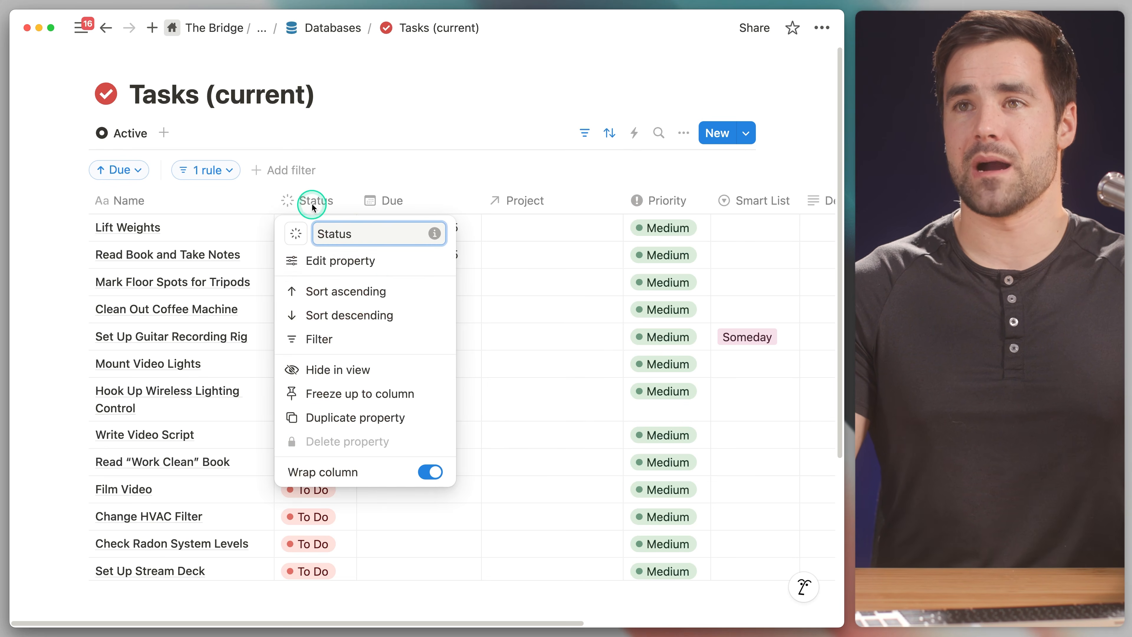
left_click(386, 262)
left_click(593, 121)
left_click(651, 152)
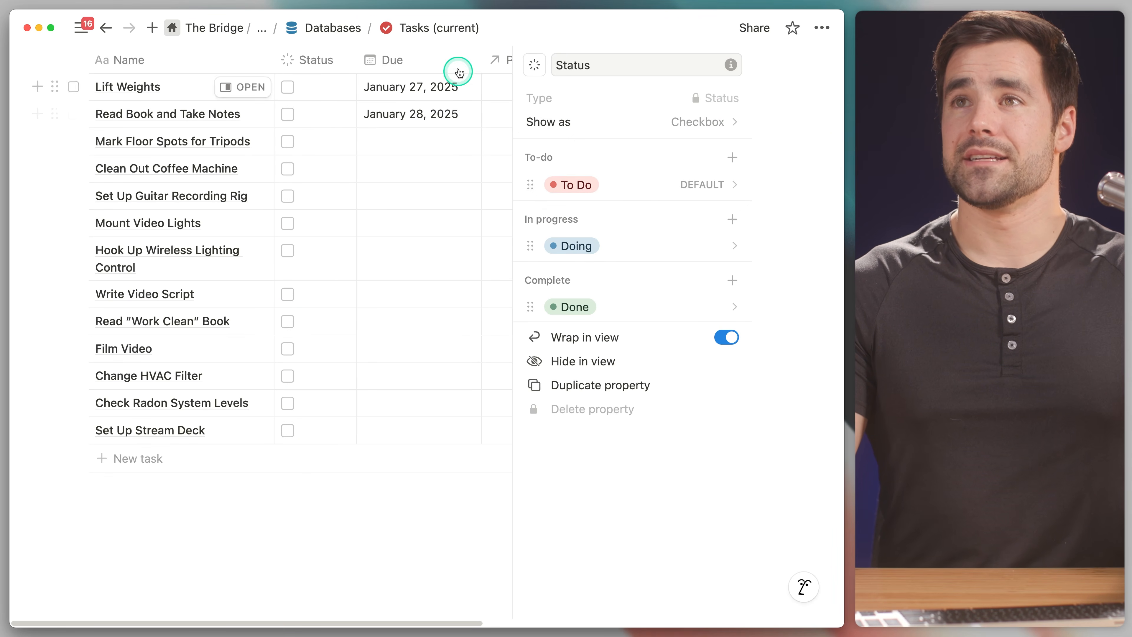
left_click(439, 61)
left_click(343, 139)
left_click(414, 399)
Step: Narrow the Status column to fit its checkboxes and place it ahead of the Name column
left_click(307, 202)
left_click_drag(356, 200, 300, 208)
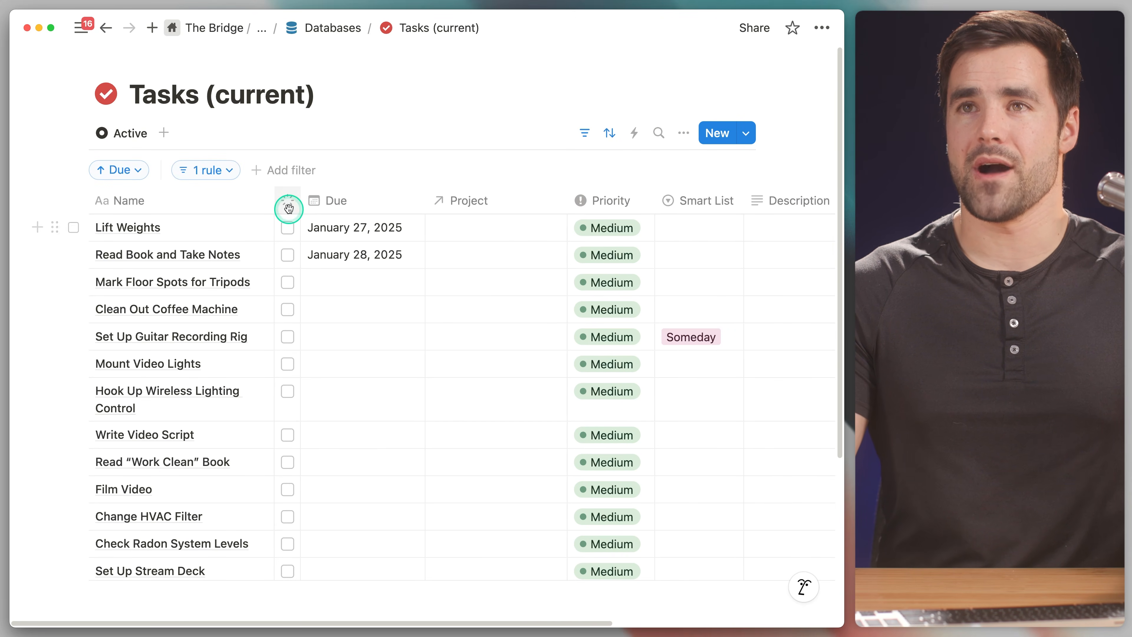
left_click_drag(182, 218, 115, 220)
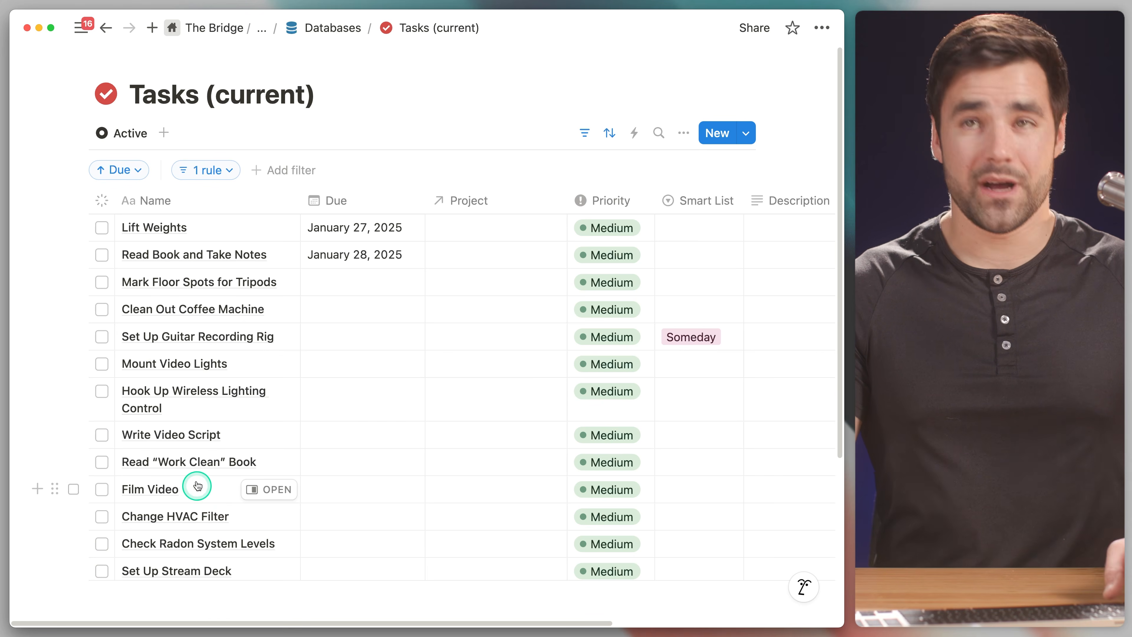
Step: Try setting the Lift Weights task to Doing from the full list of status options behind its checkbox
key("alt")
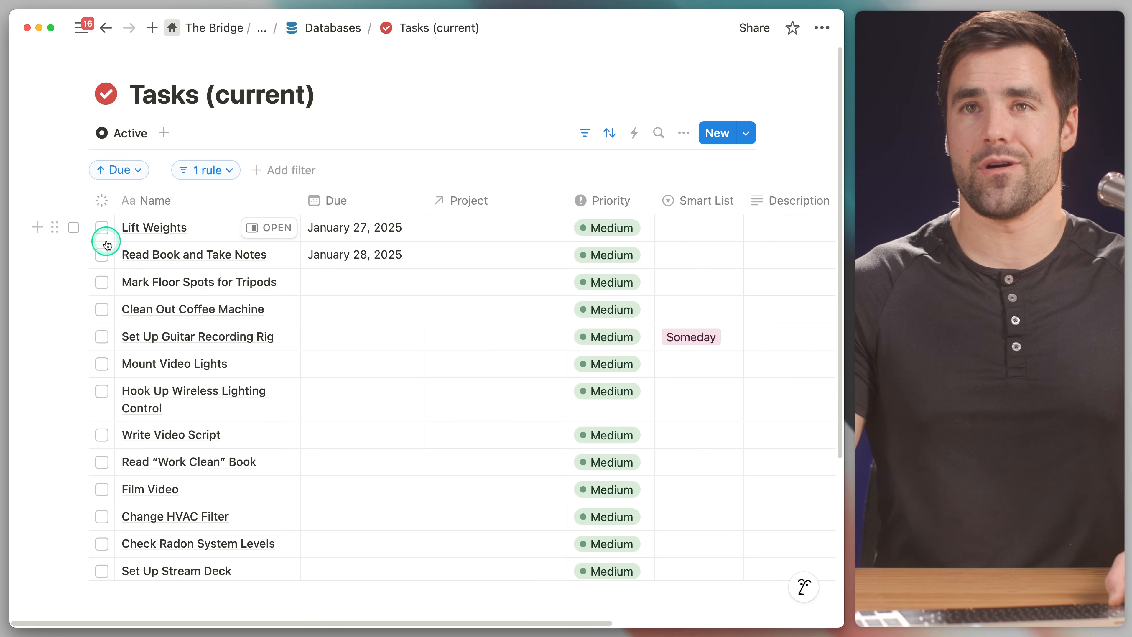
left_click(103, 228, "alt")
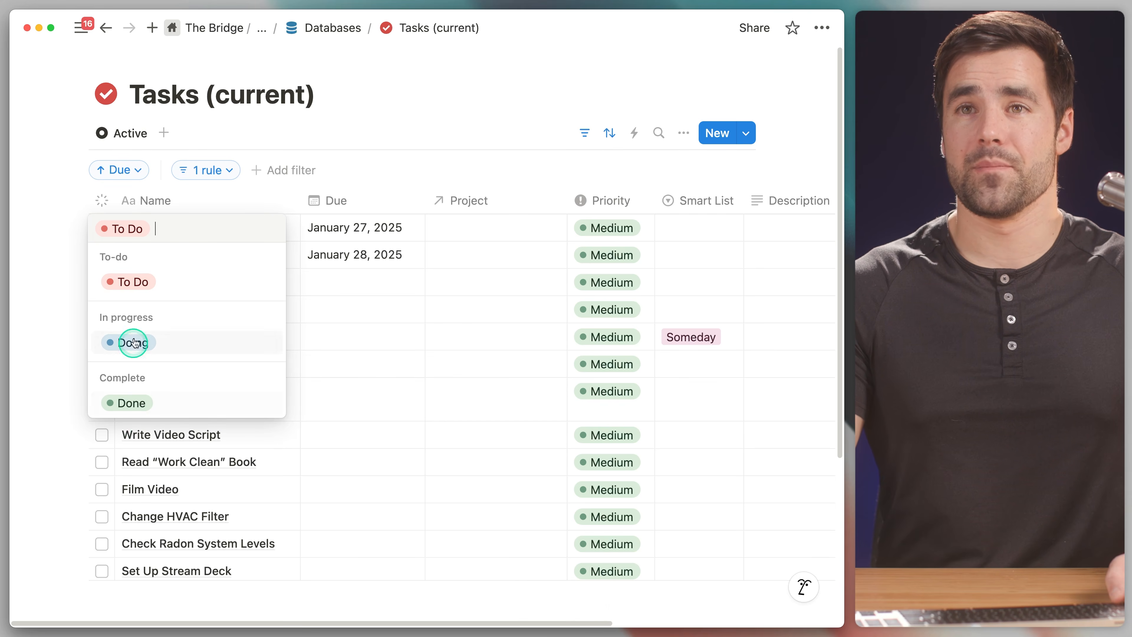
left_click(168, 341)
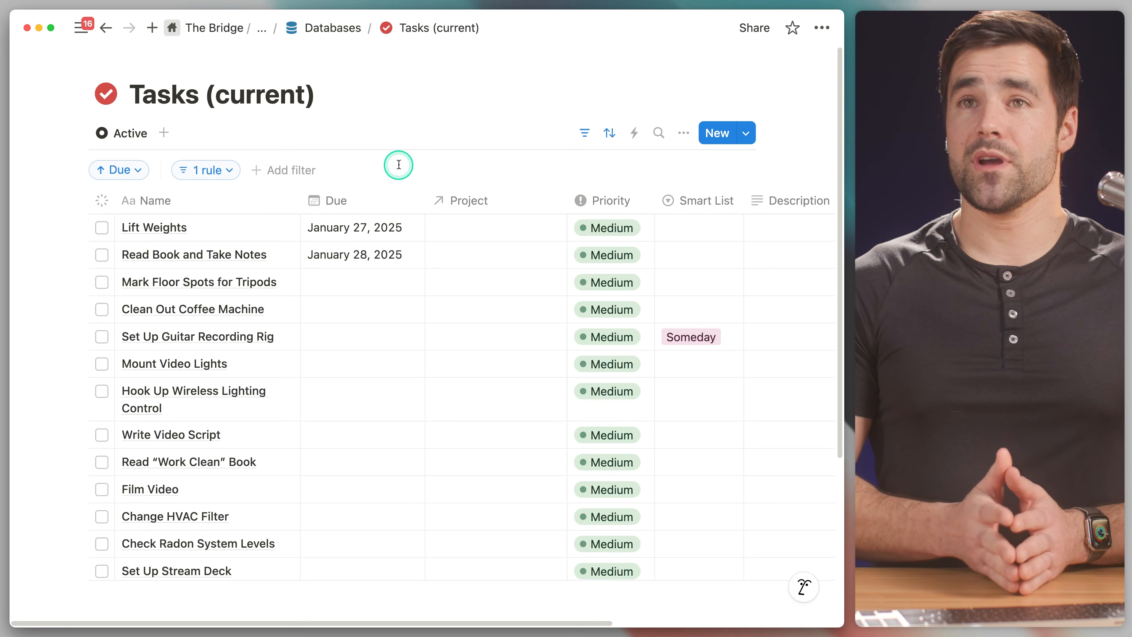
left_click(734, 268)
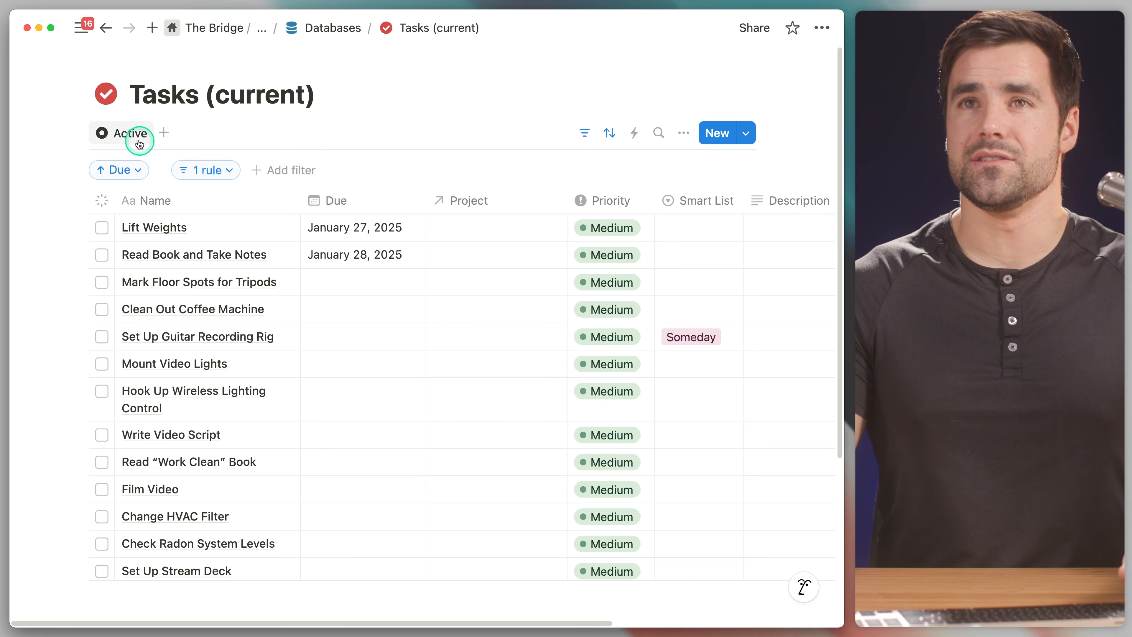
Step: Duplicate the Active view and name the copy Complete with a checkmark icon
left_click(121, 132)
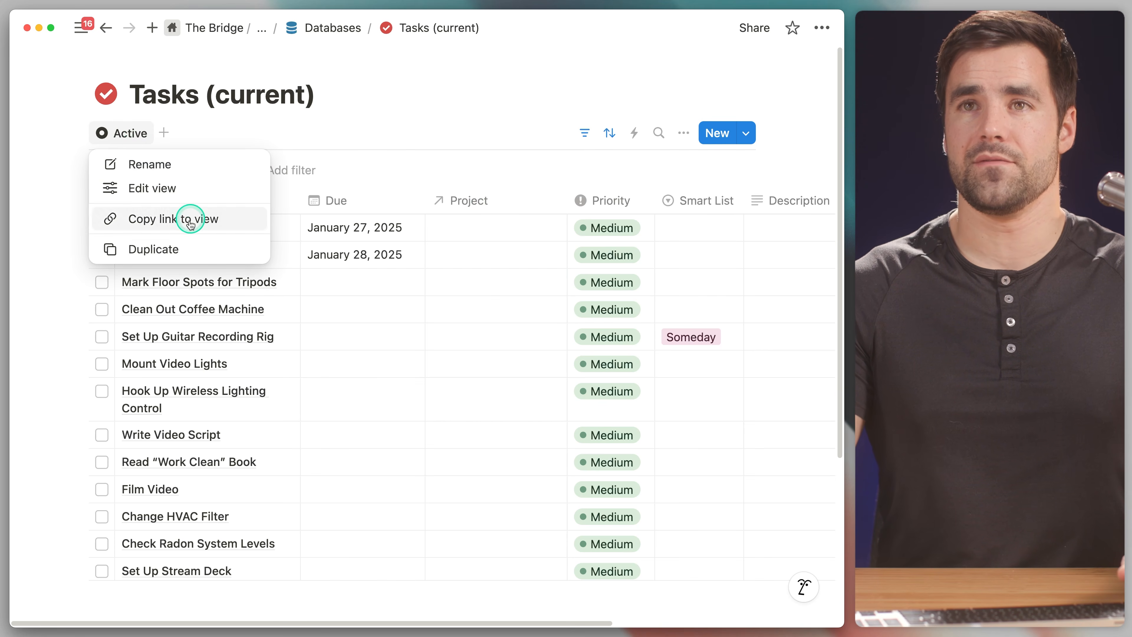
left_click(177, 249)
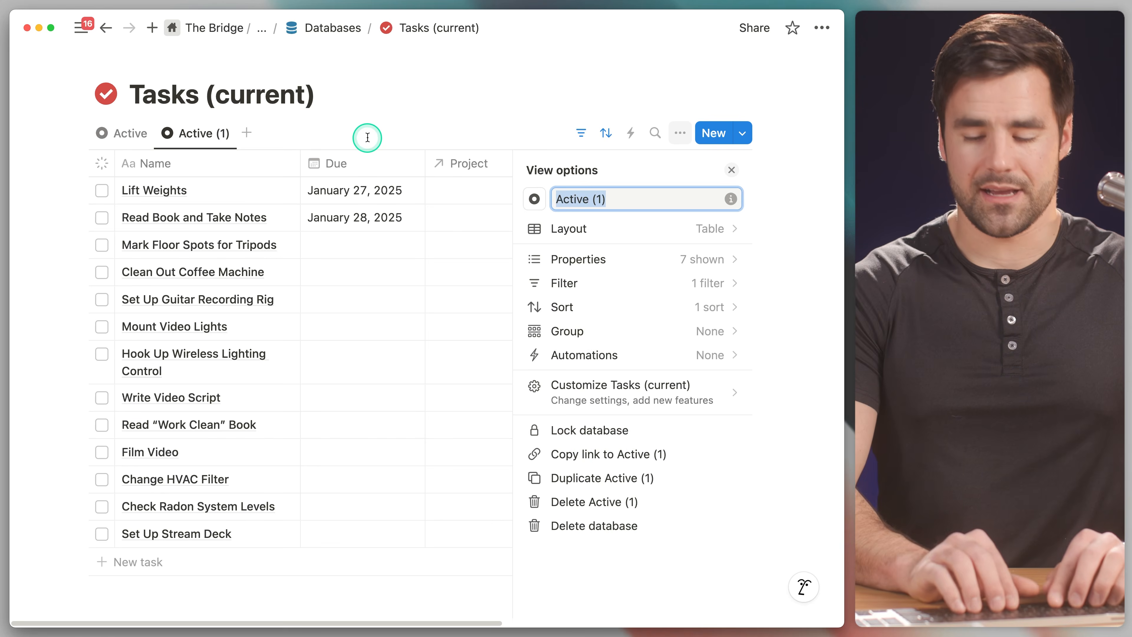
type("Done")
key("BackSpace")
key("BackSpace")
key("BackSpace")
key("BackSpace")
type("Complete")
left_click(535, 199)
left_click(495, 328)
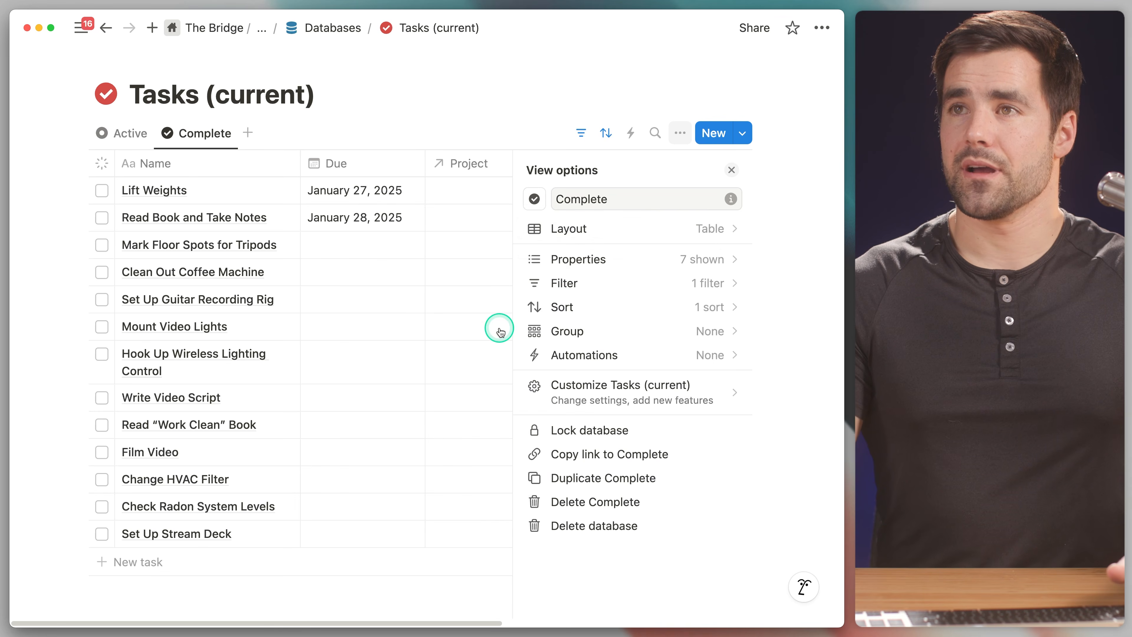
left_click(733, 170)
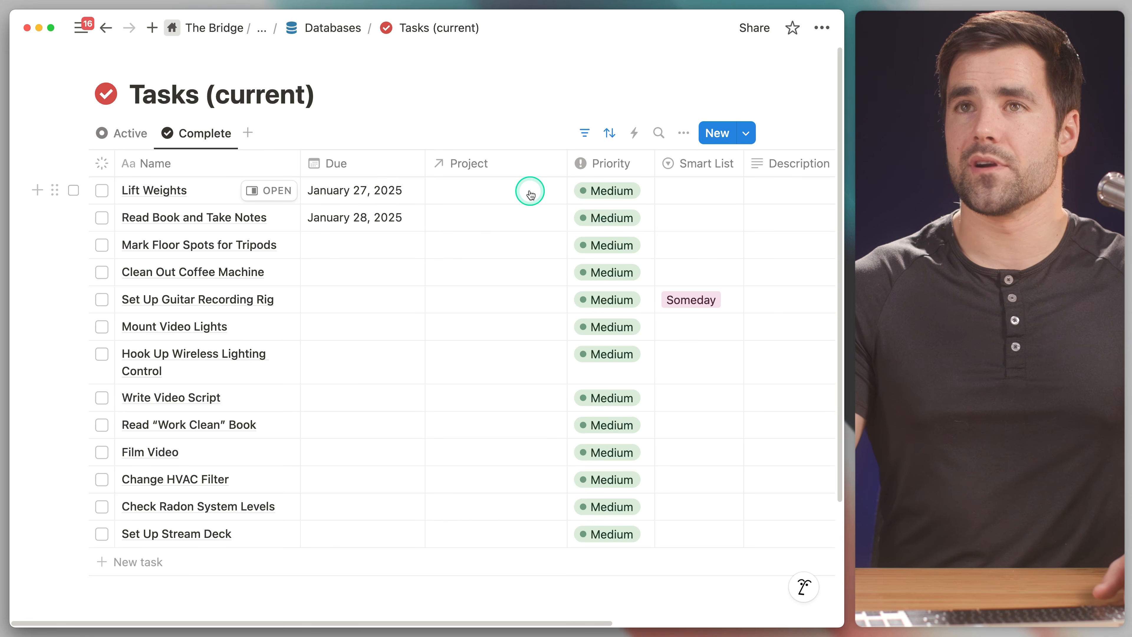
Step: Change the Complete view's filter to Status Is Done and save it for everyone
left_click(583, 134)
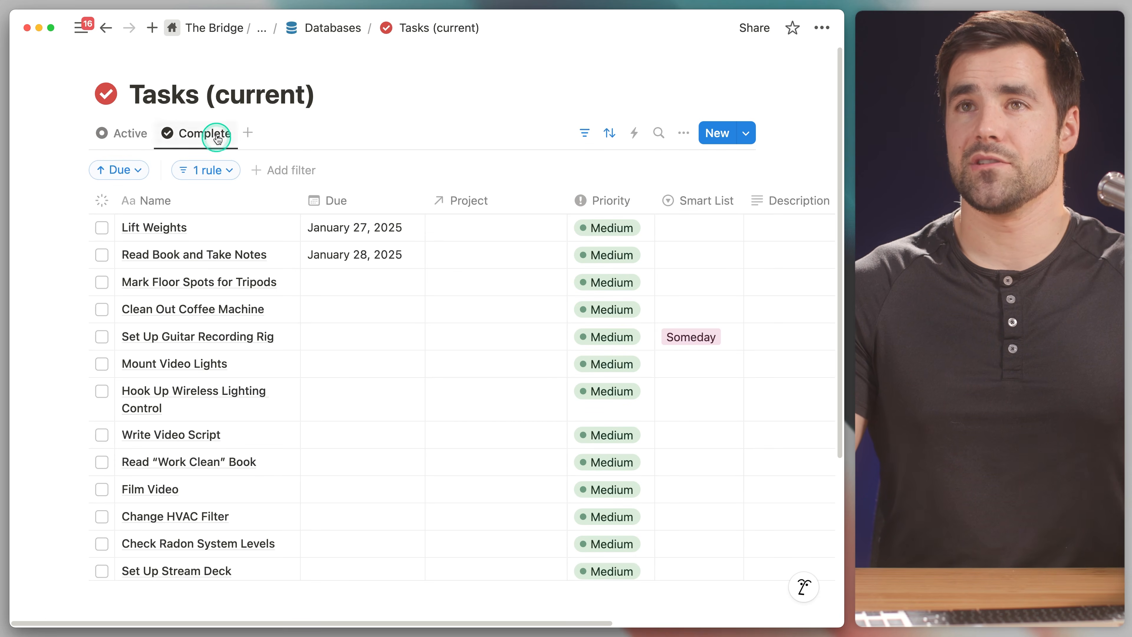
left_click(218, 170)
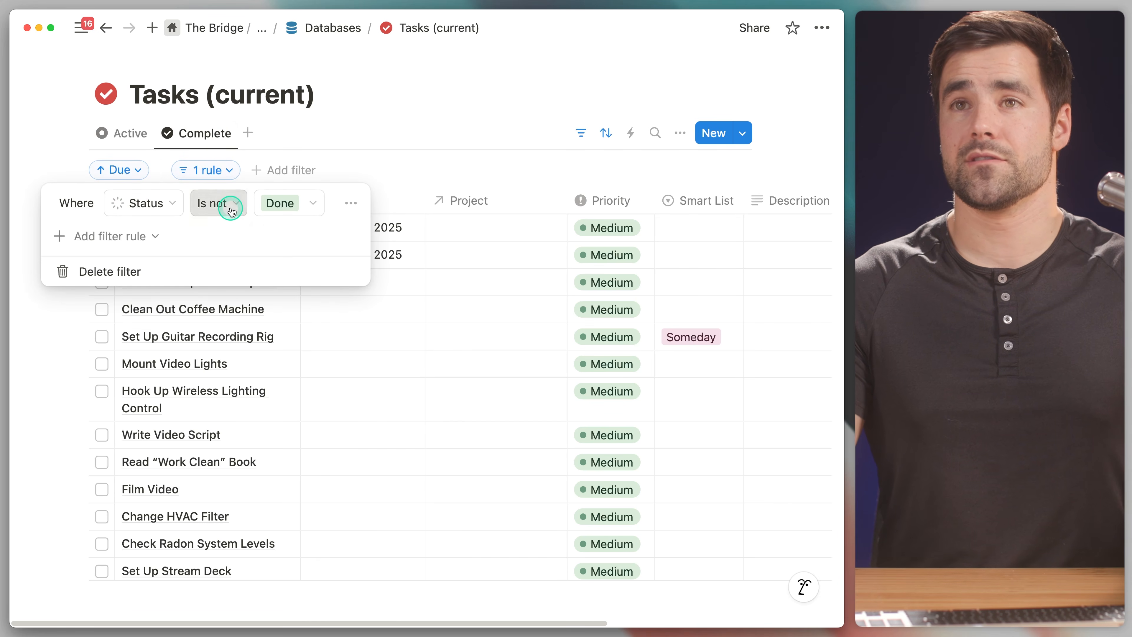
left_click(223, 206)
left_click(179, 234)
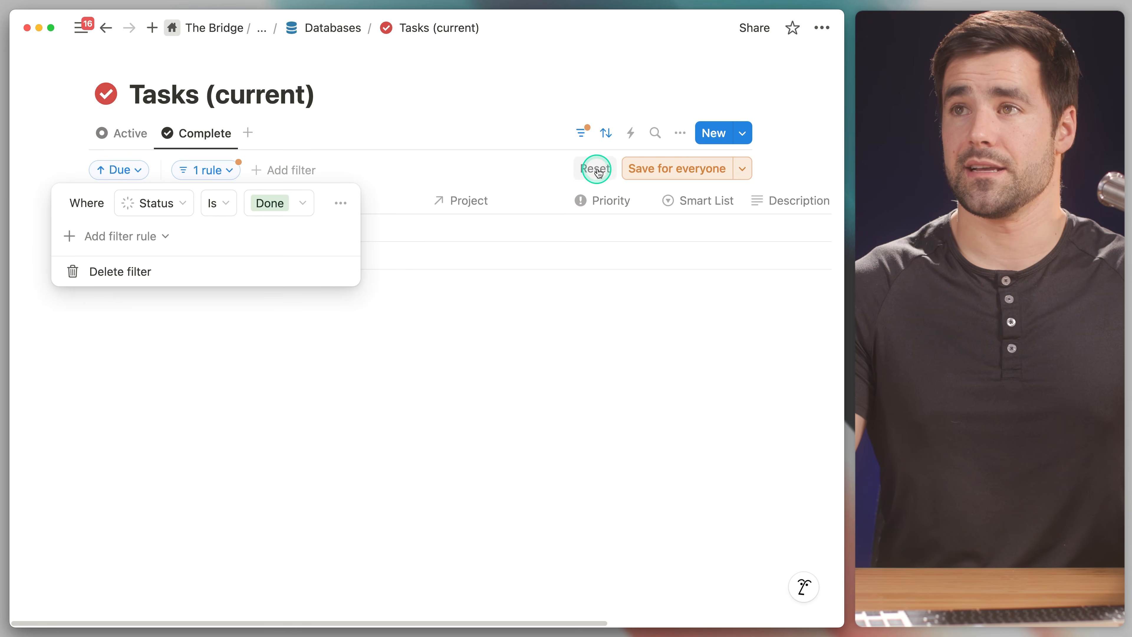
left_click(672, 168)
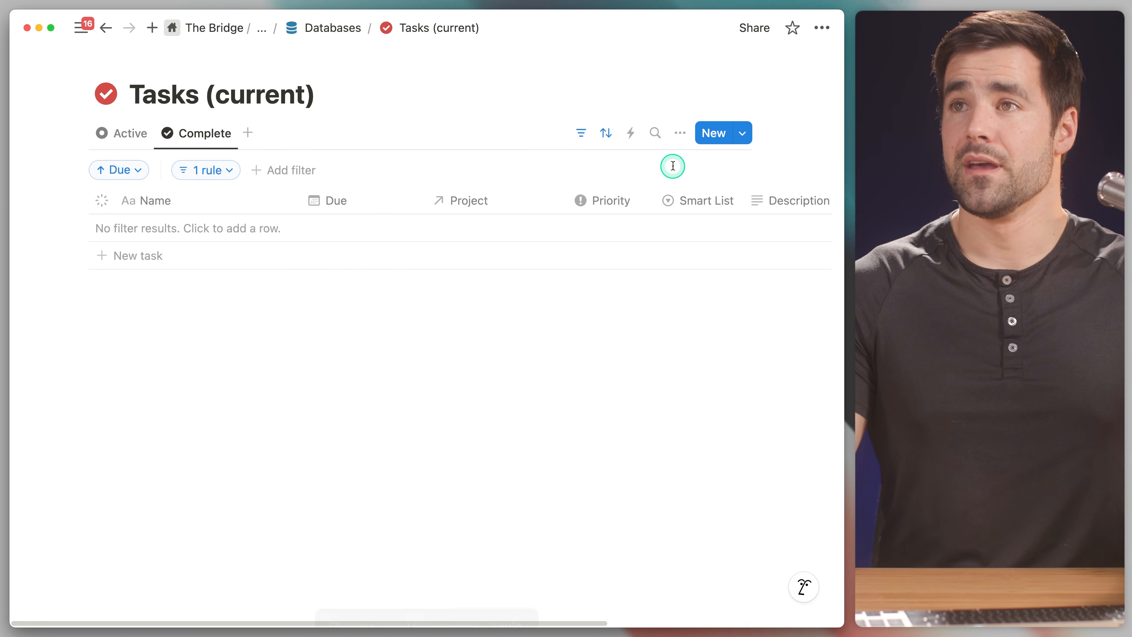
Step: Set the Complete view's Due sort to descending and save it for everyone
left_click(127, 178)
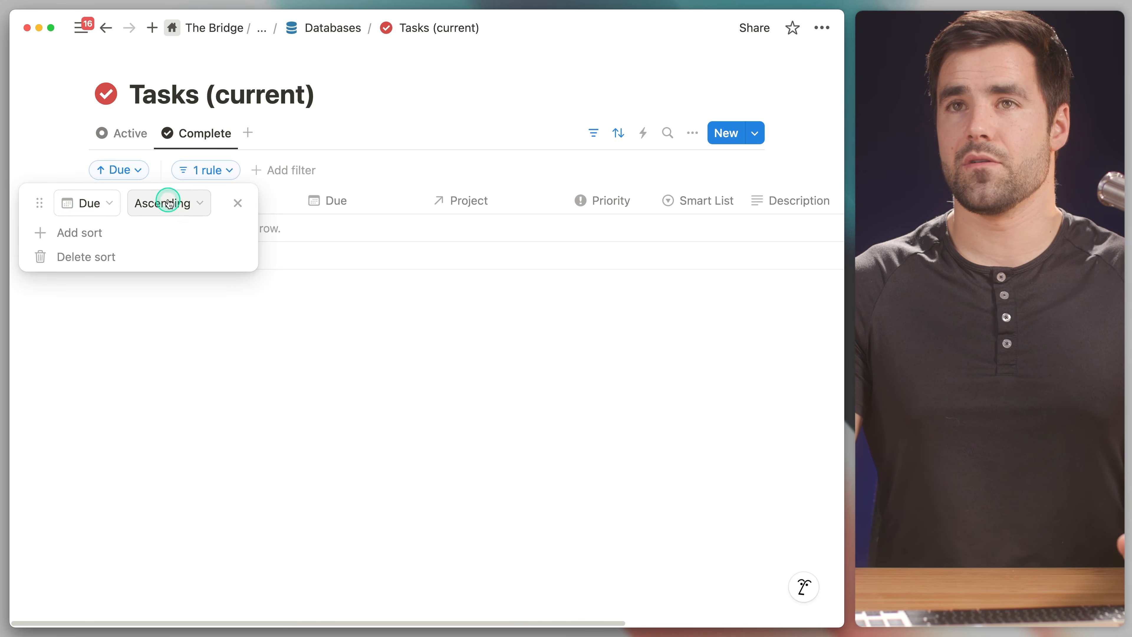
left_click(159, 213)
left_click(144, 253)
left_click(384, 139)
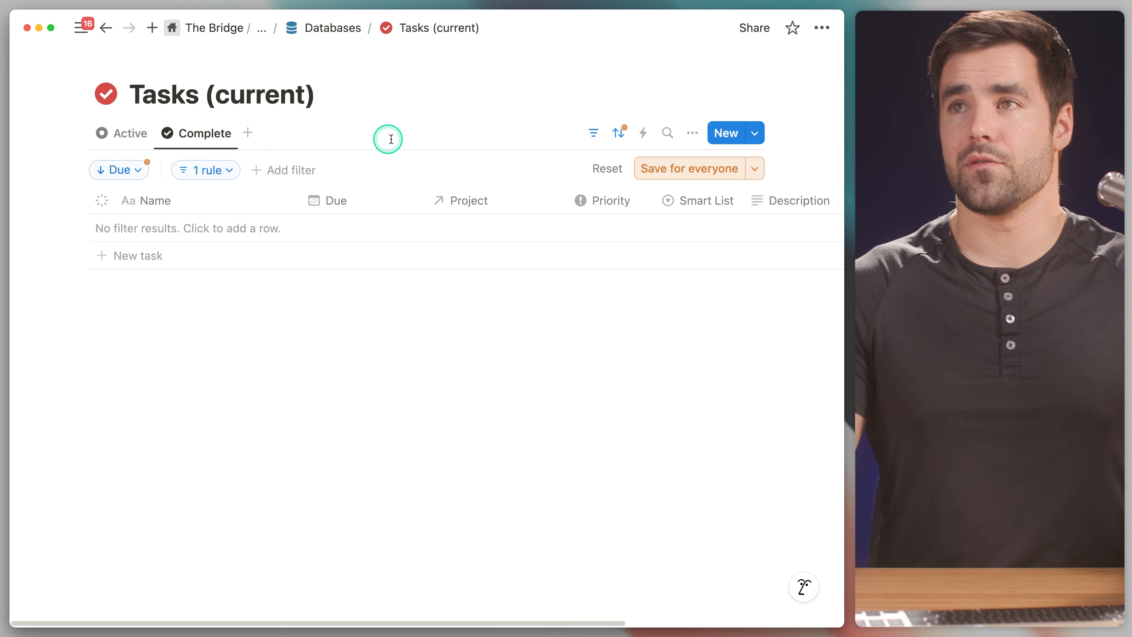
left_click(669, 171)
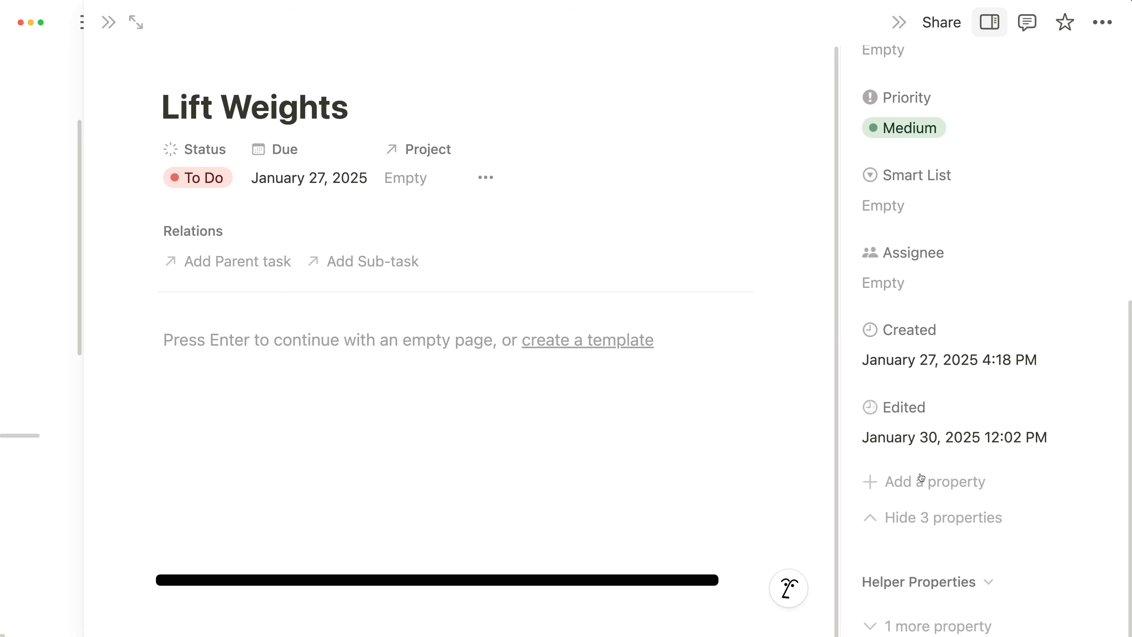
Step: Add a Date property to the tasks from the Lift Weights page
left_click(921, 477)
type("dat")
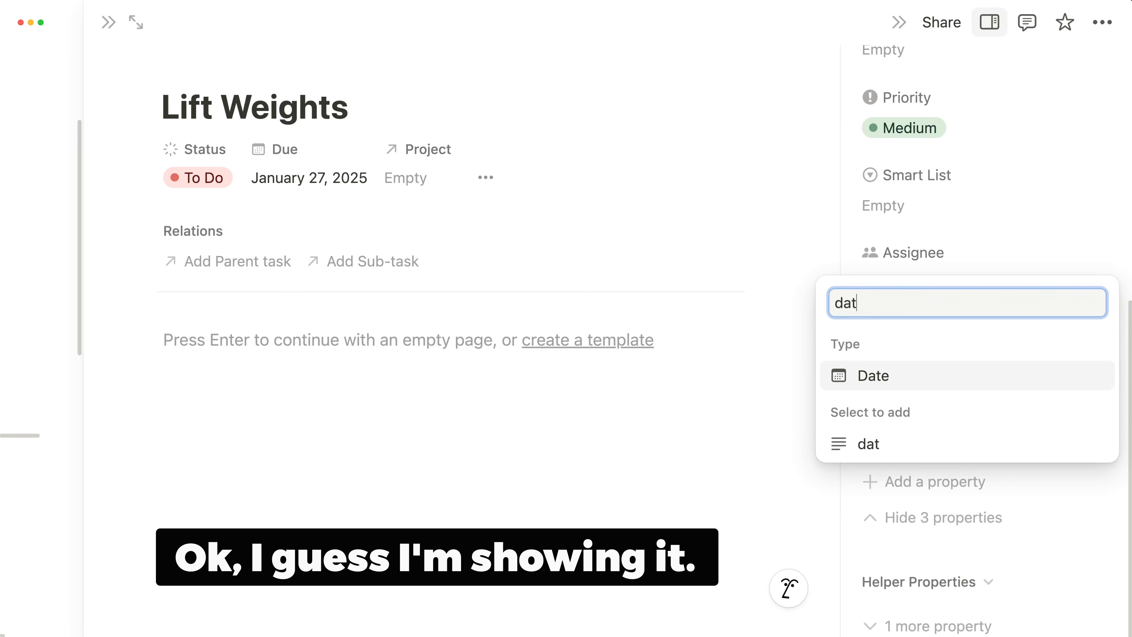
key("Return")
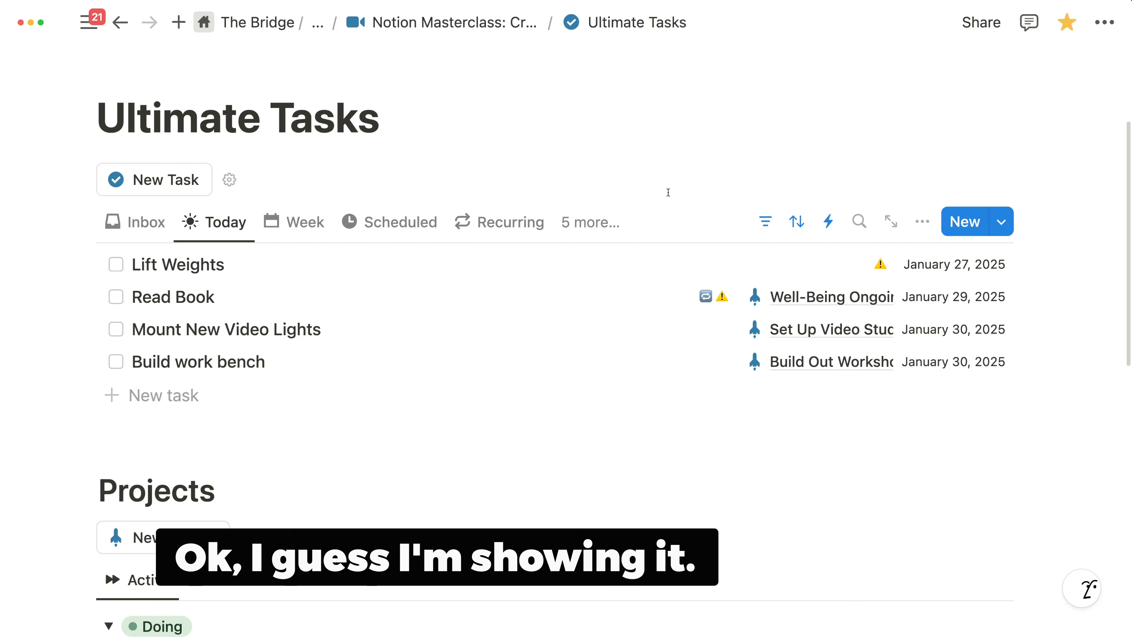
Step: Create a Tasks automation named Set Completion Date on the Ultimate Tasks page, triggered when Status is set to Complete
left_click(827, 220)
left_click(965, 503)
type("Set Com")
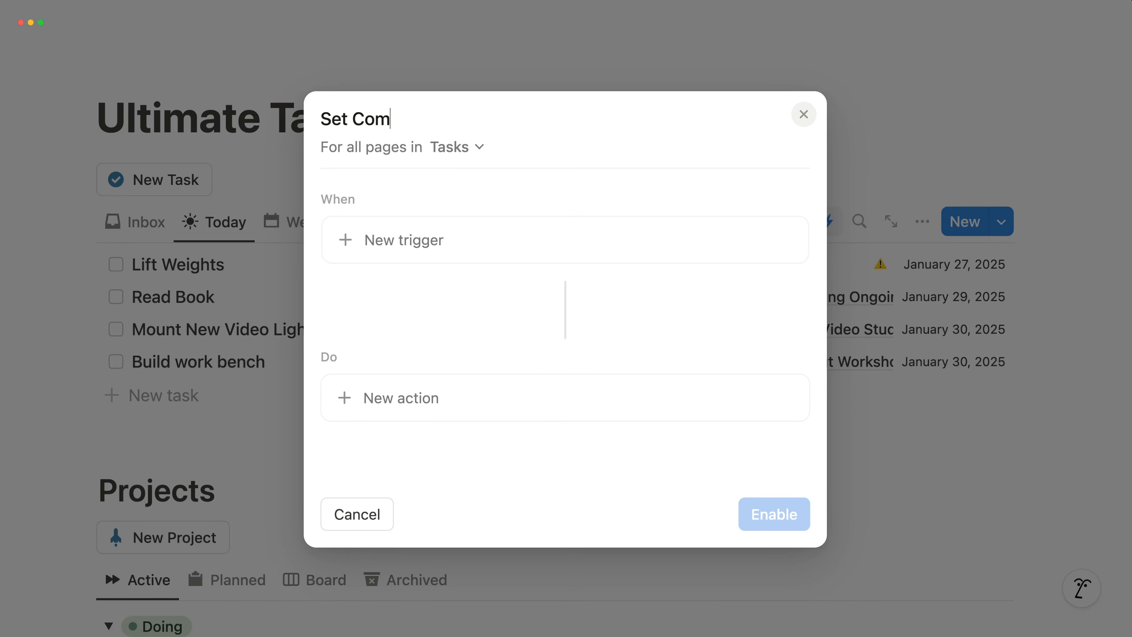
left_click(446, 236)
scroll(466, 433, "down", 5)
left_click(414, 418)
left_click(345, 429)
left_click(345, 368)
left_click(567, 288)
Step: Add an action that sets Completed to the time triggered, and enable the automation
left_click(442, 450)
left_click(498, 182)
scroll(490, 268, "down", 3)
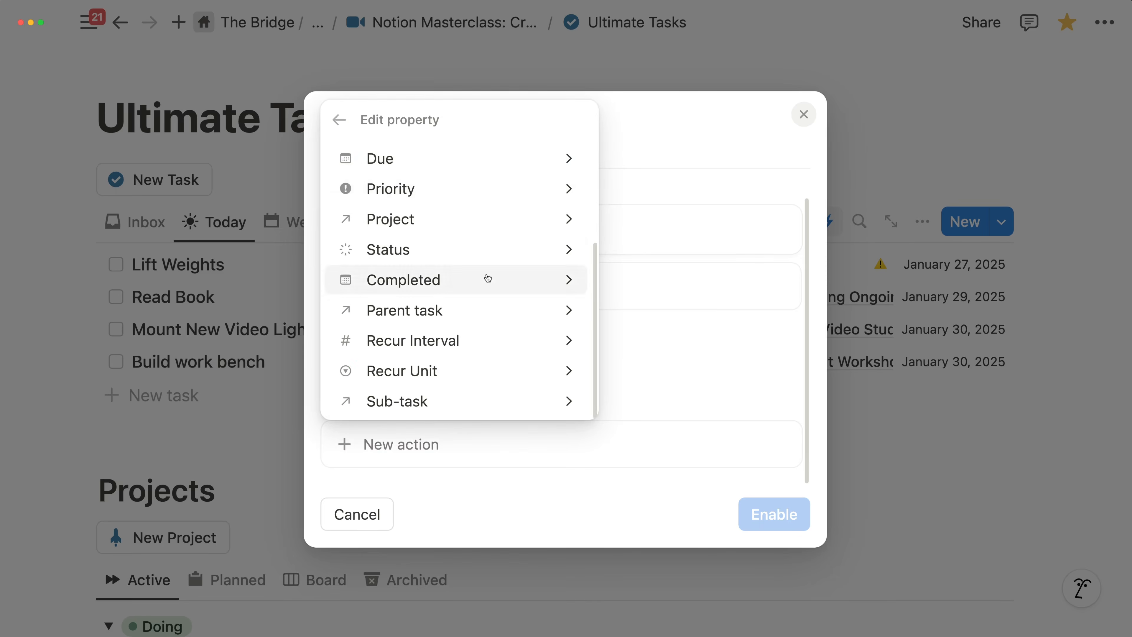
left_click(488, 278)
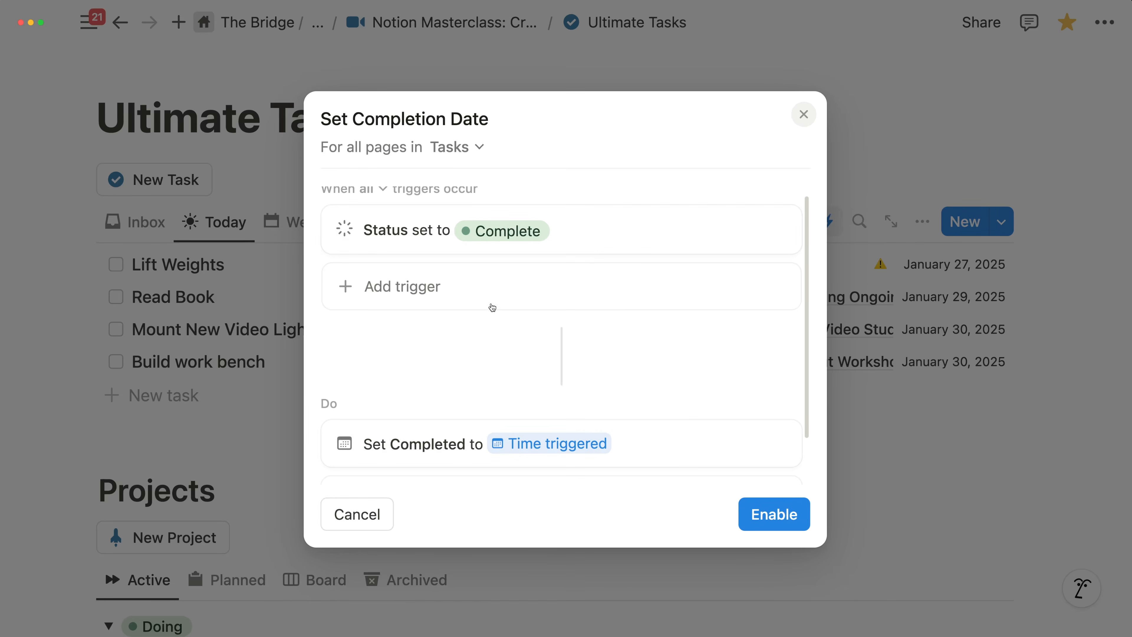
left_click(770, 514)
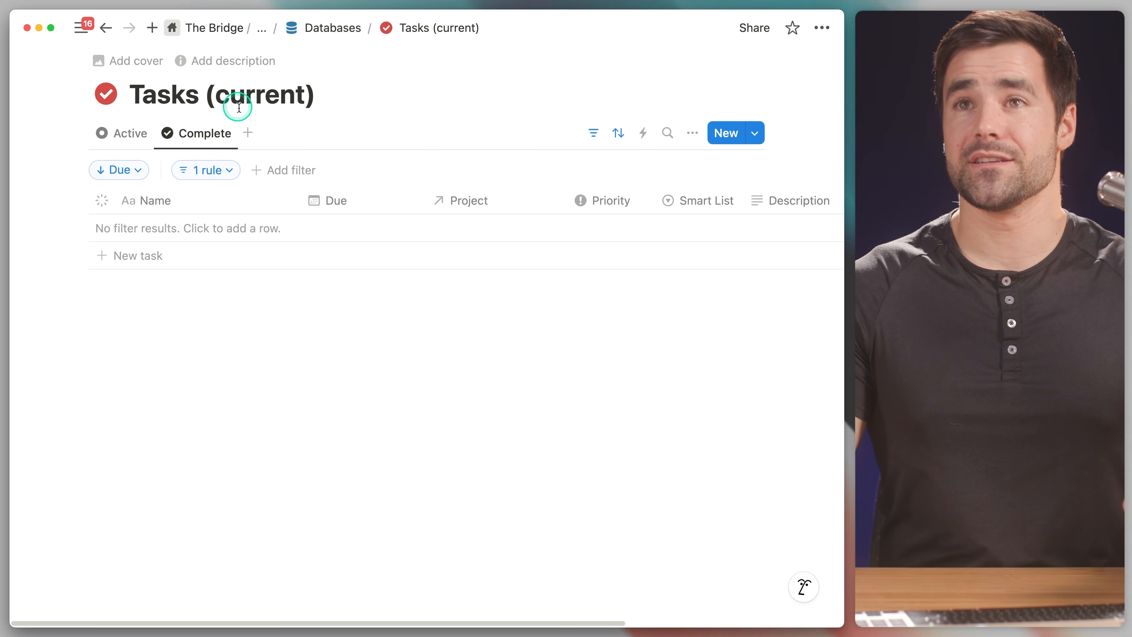
Step: Add a Calendar view to the Tasks (current) database and look over the scheduled tasks
left_click(249, 134)
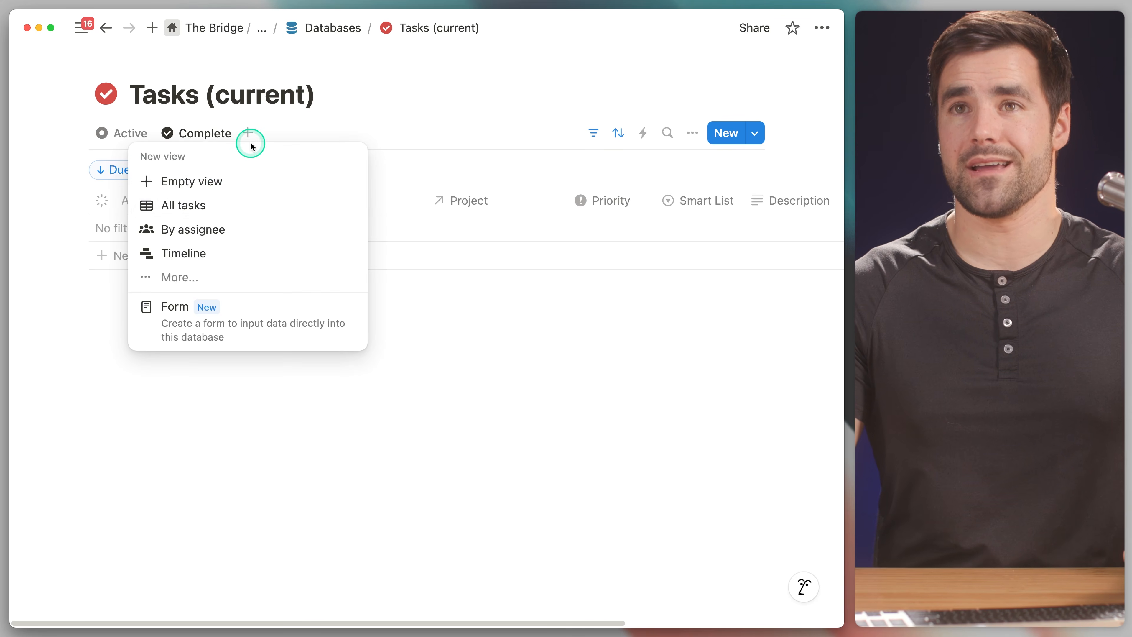
left_click(208, 278)
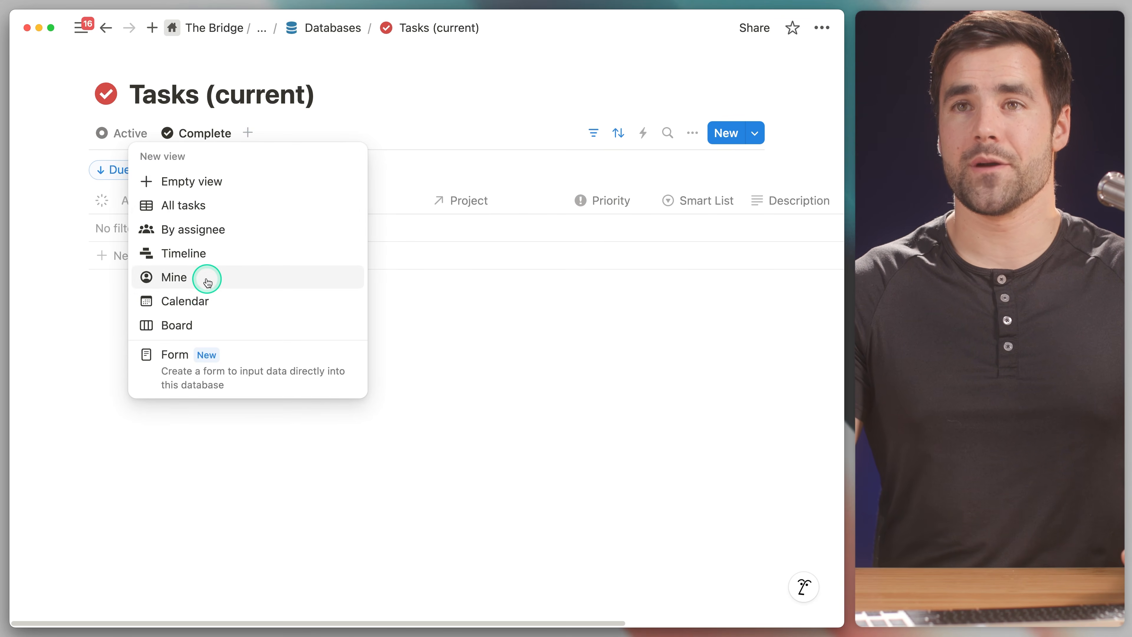
left_click(231, 298)
scroll(541, 324, "down", 3)
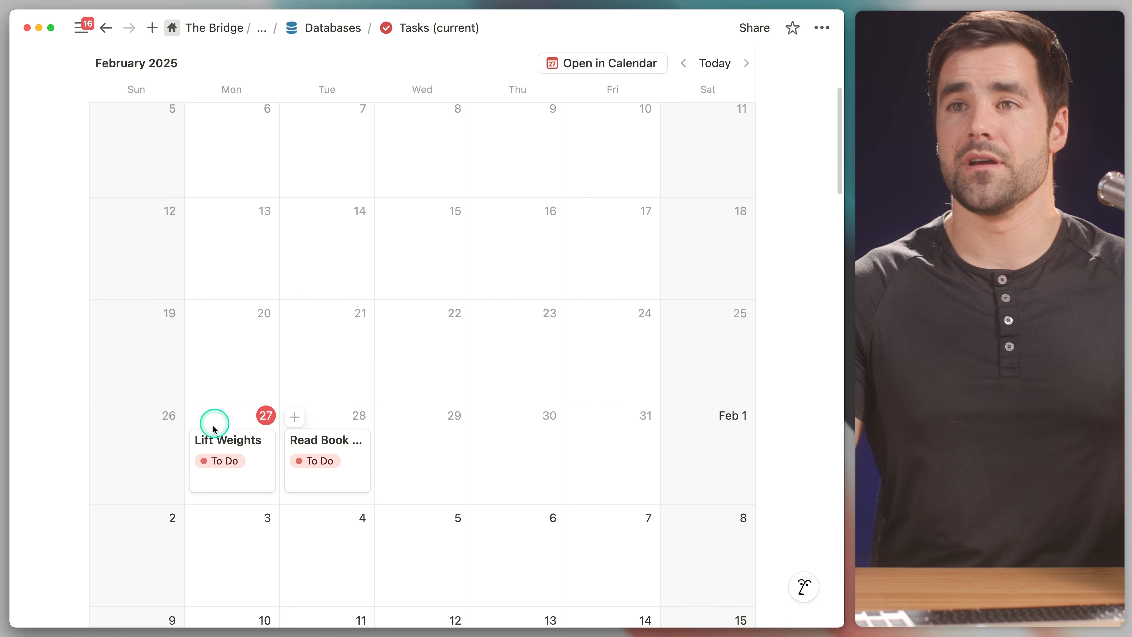
scroll(353, 426, "up", 5)
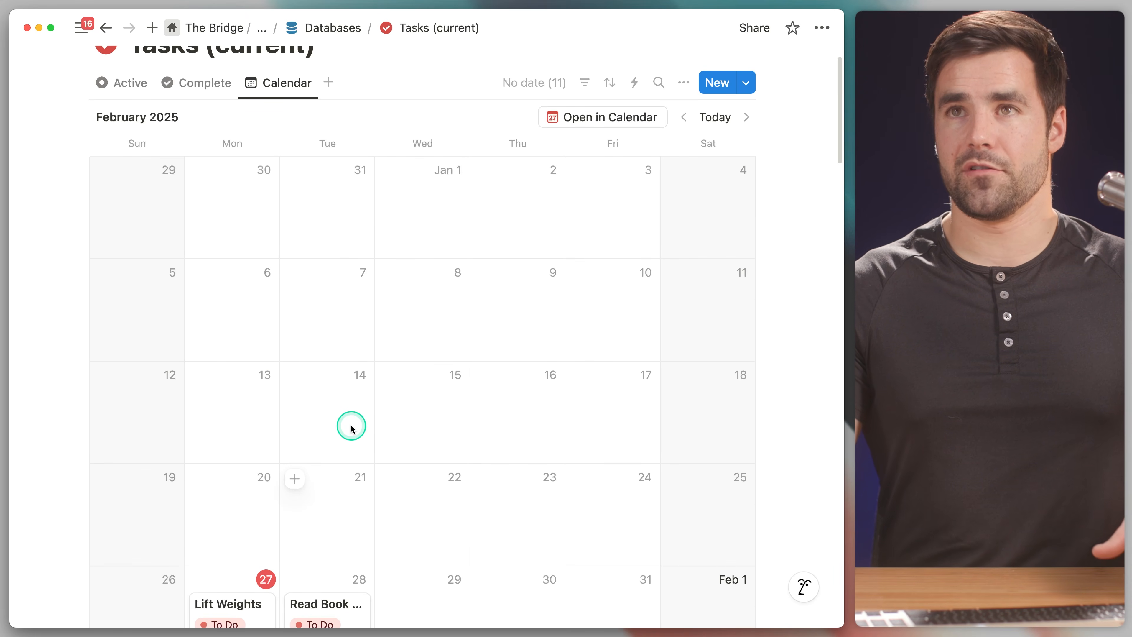
scroll(351, 429, "up", 2)
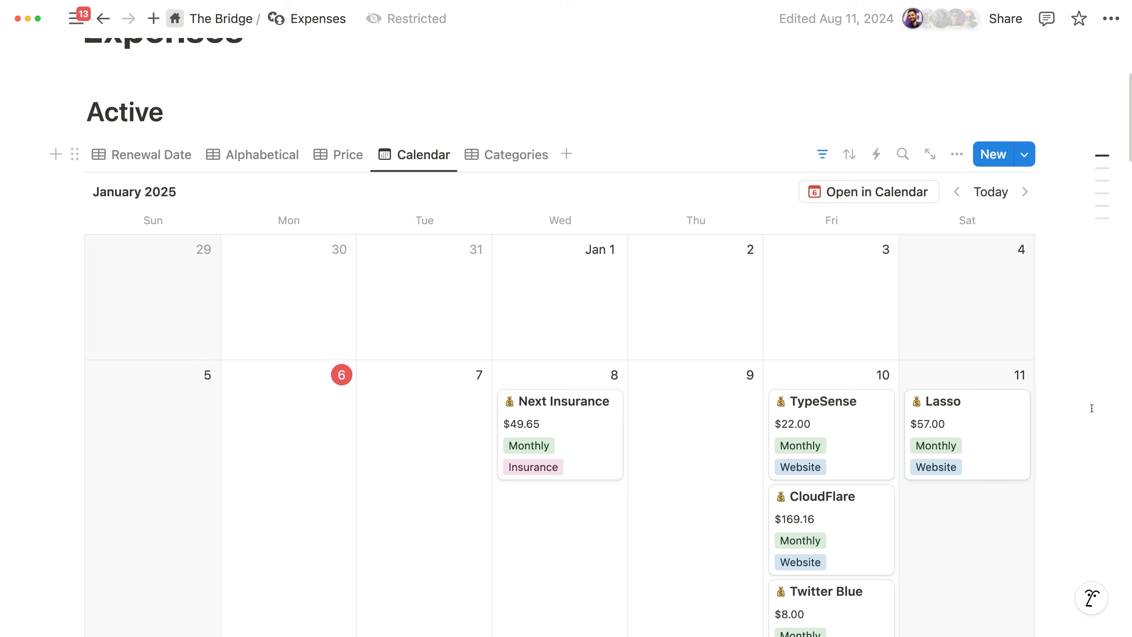
Step: Switch to Notion Calendar and show the Business Expenses and View: Meal Planner calendars
scroll(1073, 396, "down", 5)
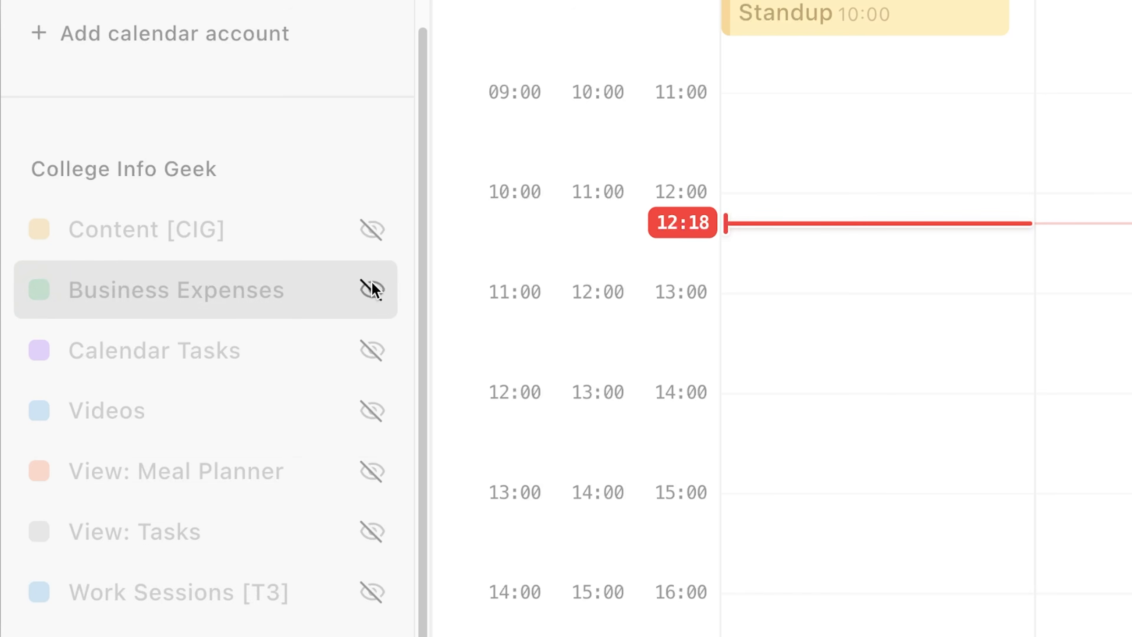
left_click(372, 290)
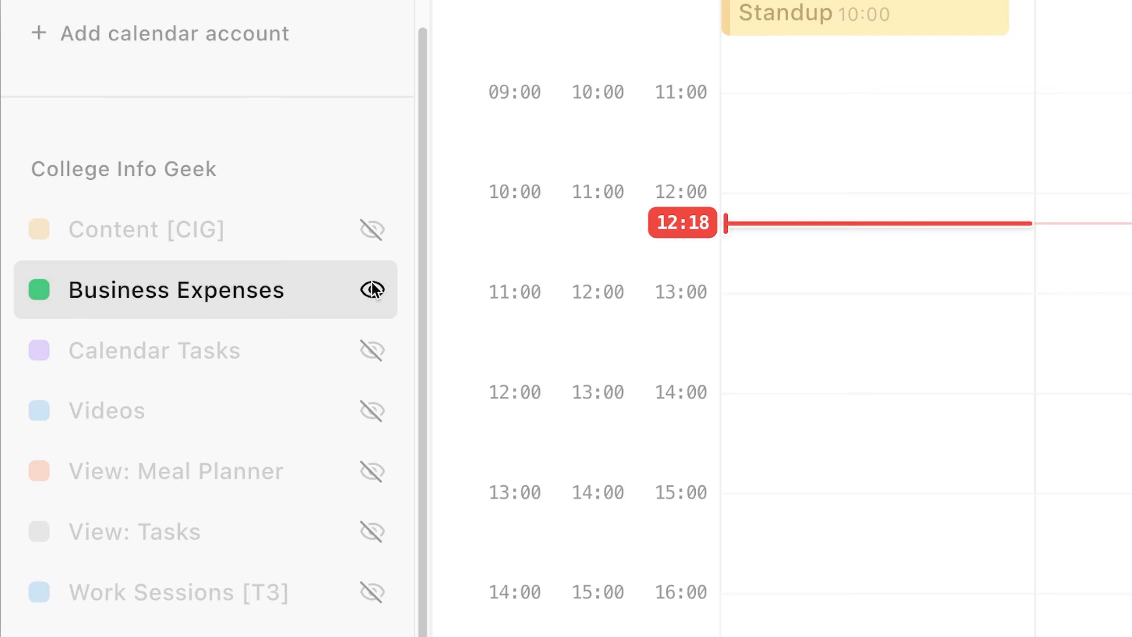
left_click(373, 470)
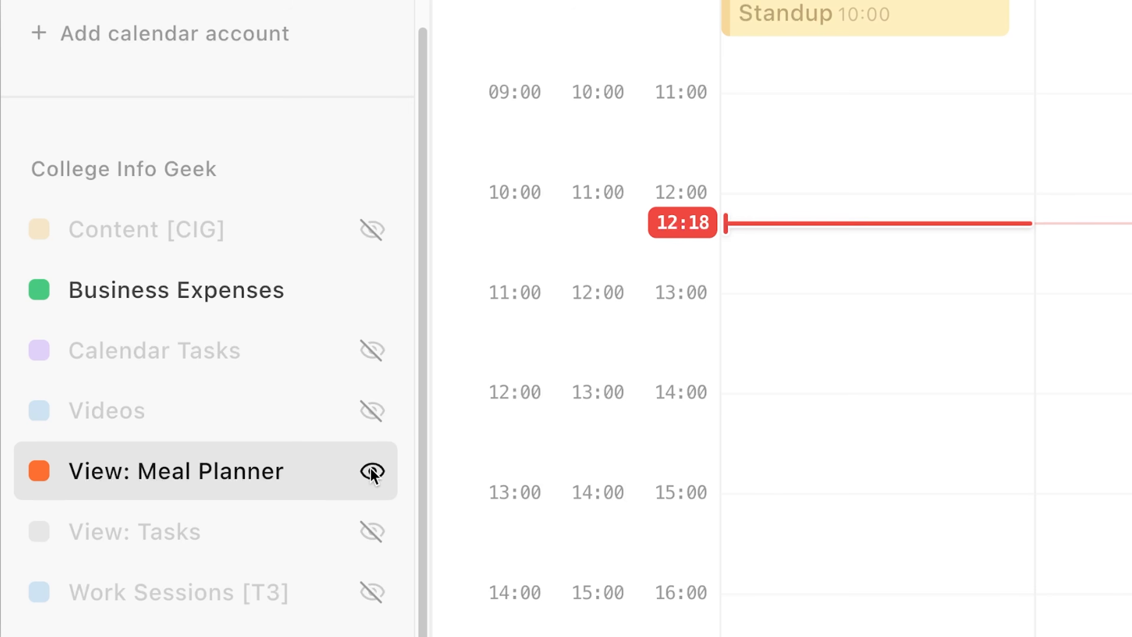
Step: Show the View: Meal Planner and View: Tasks calendars in Notion Calendar to look over their entries
left_click(372, 531)
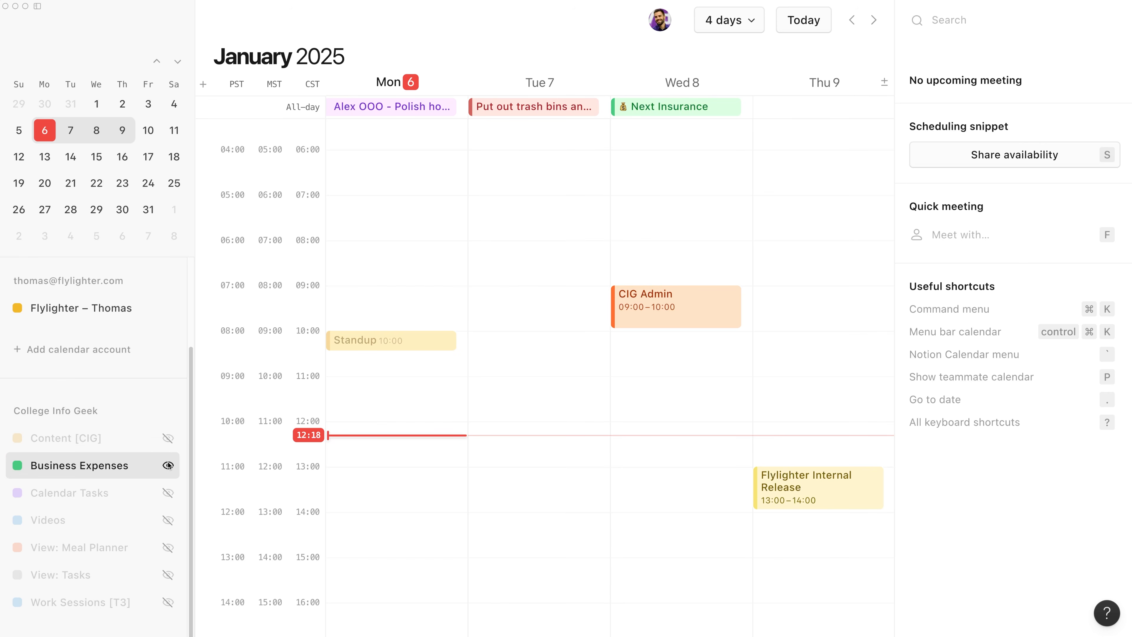
left_click(169, 548)
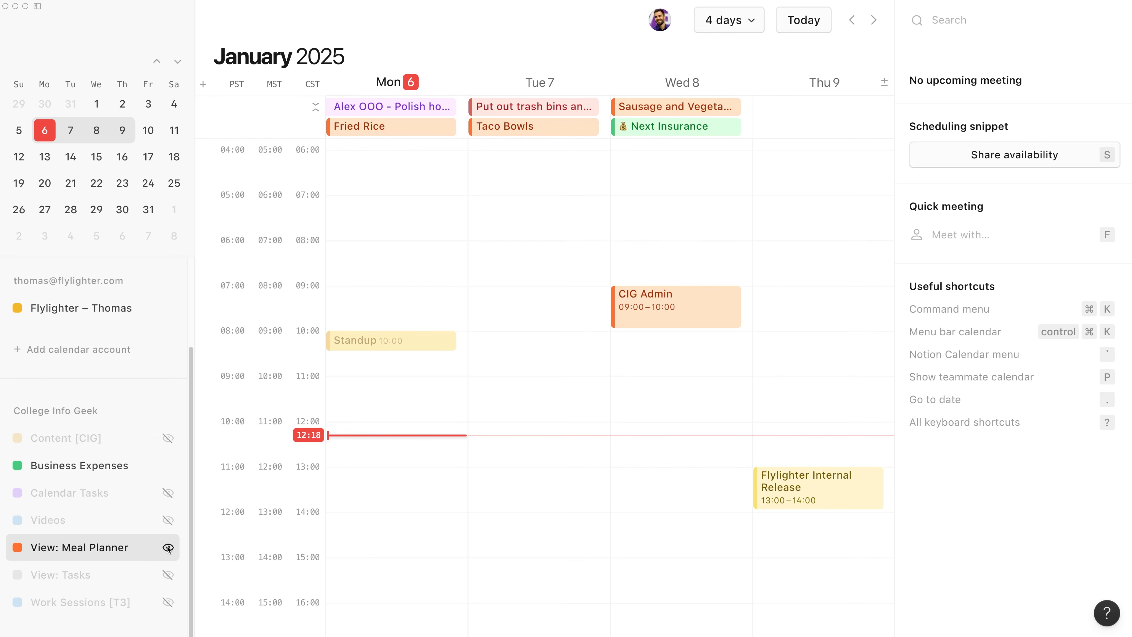
left_click(167, 575)
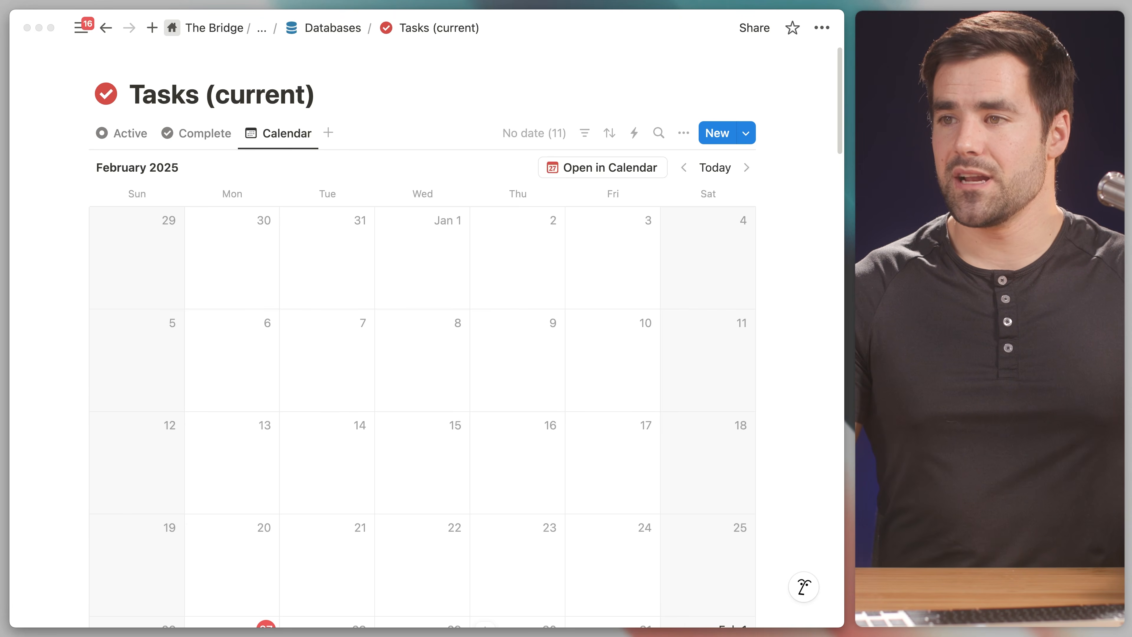
Step: Switch to the finished Ultimate Tasks template window and snap it over the Tasks (current) window
left_click_drag(557, 634, 652, 28)
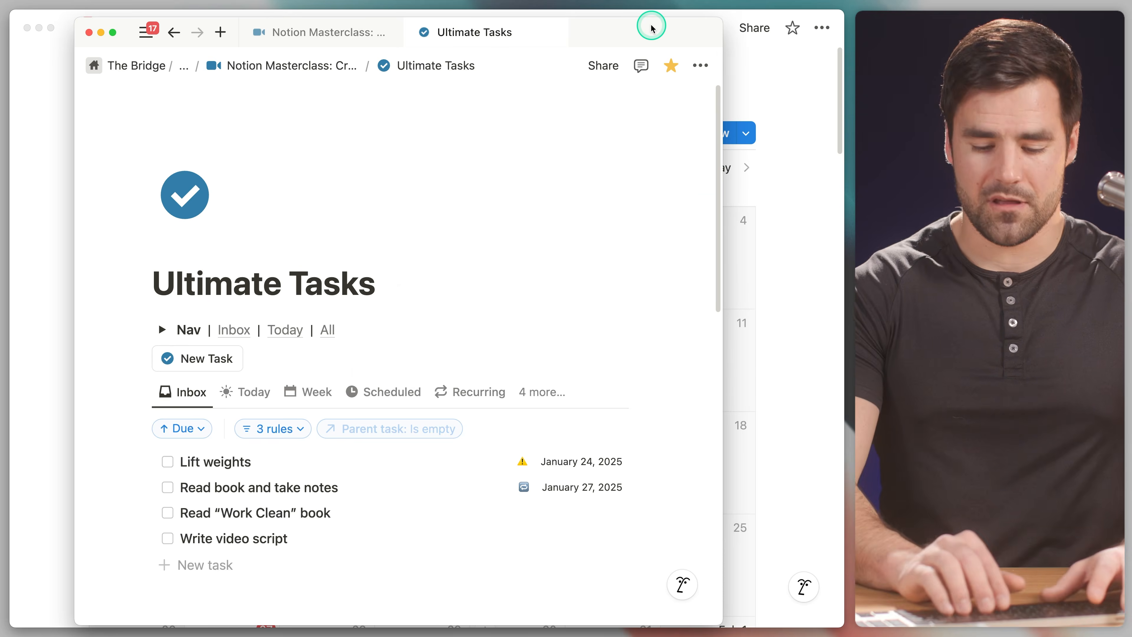
key("super+space")
type("first")
key("Return")
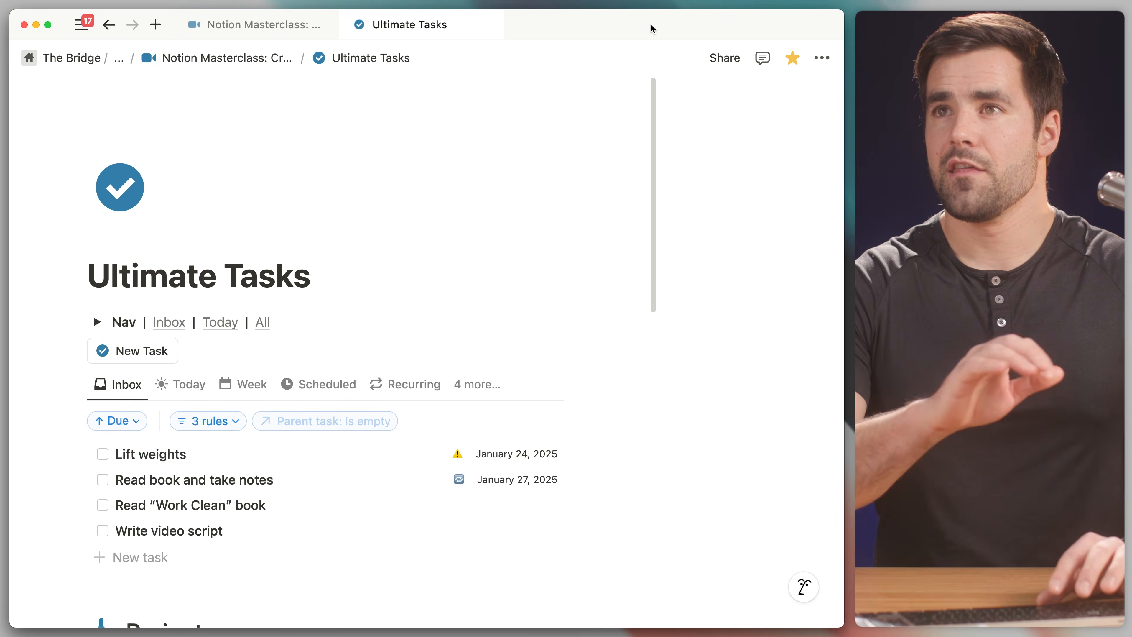
Step: Look through the Today, Week and Scheduled views of the finished Ultimate Tasks template
scroll(648, 192, "down", 5)
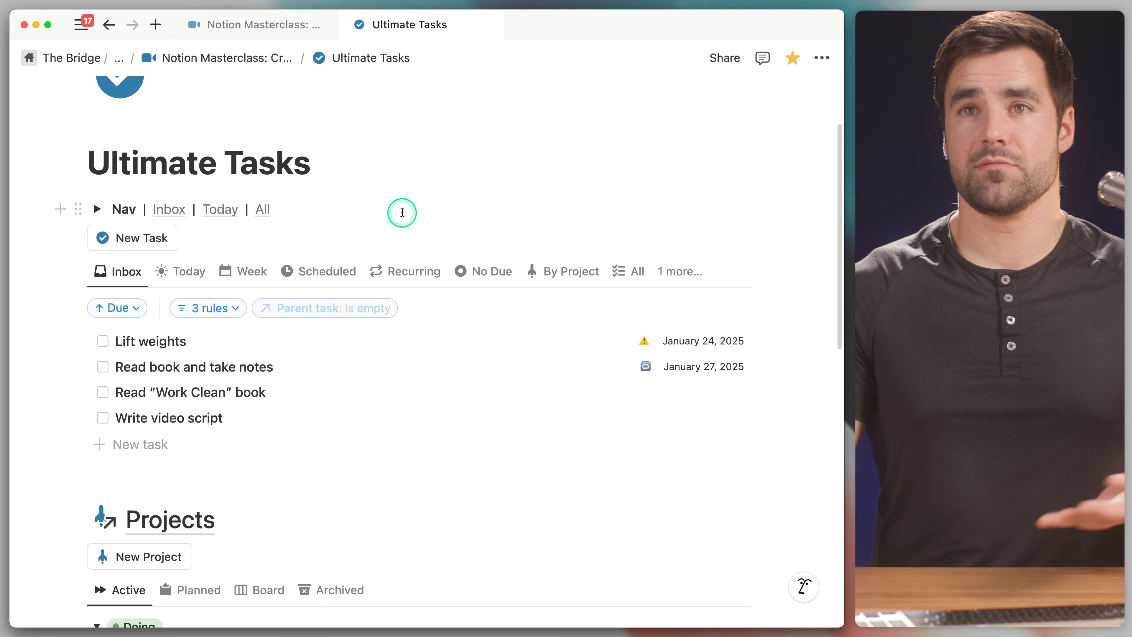
left_click(183, 270)
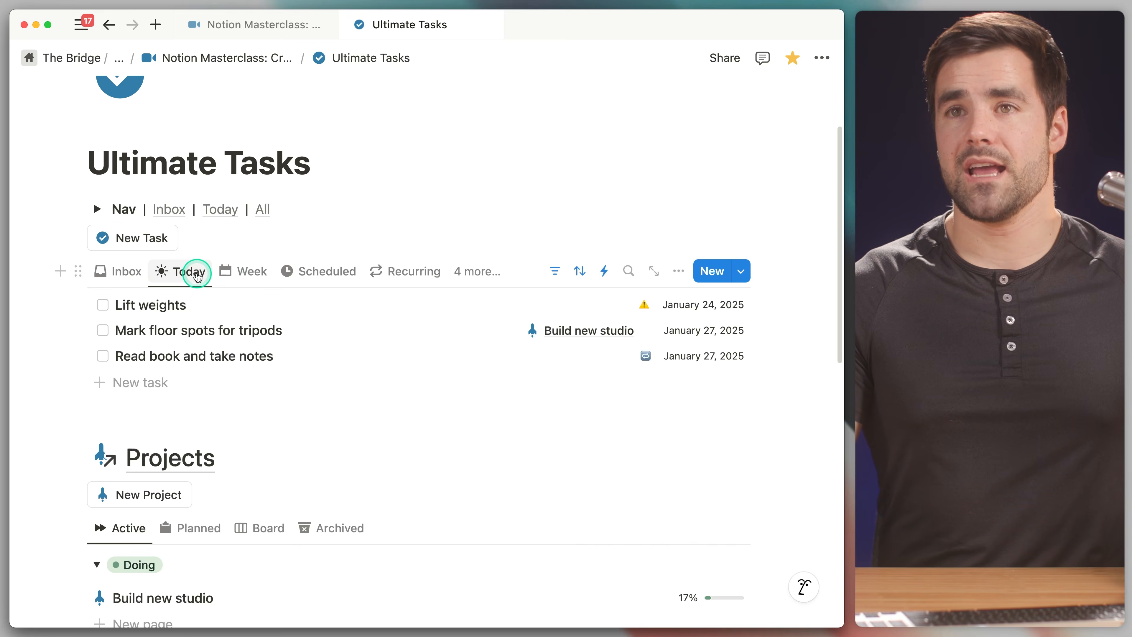
left_click(237, 272)
scroll(190, 291, "down", 5)
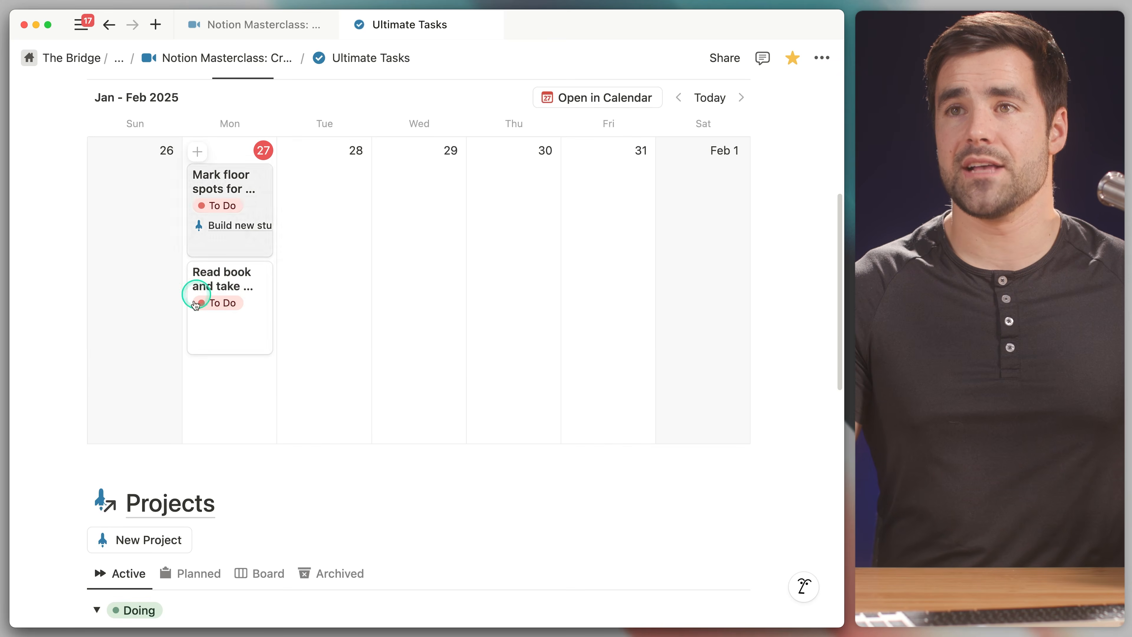
scroll(698, 289, "up", 5)
left_click(321, 274)
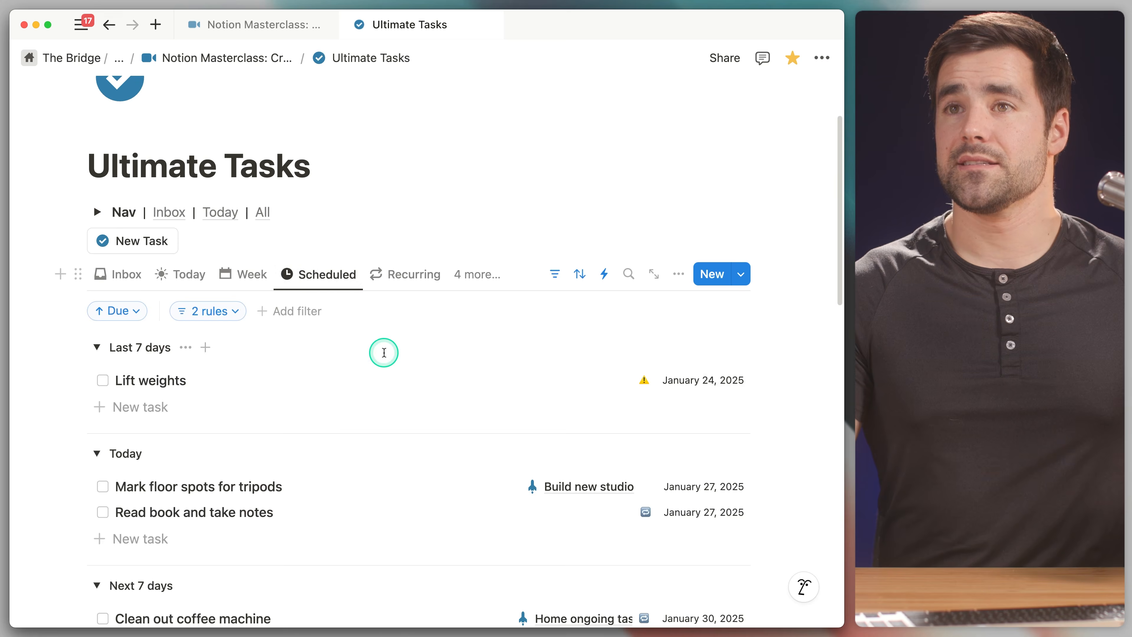
scroll(384, 352, "down", 2)
scroll(386, 352, "down", 2)
scroll(385, 359, "up", 4)
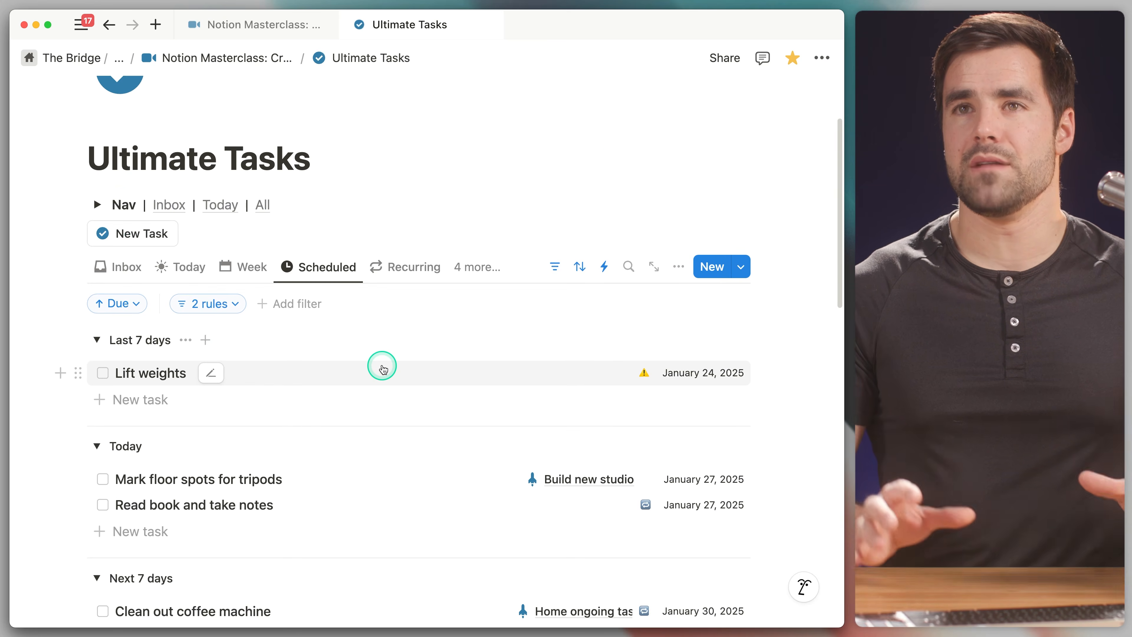
Step: Return to the Tasks (current) window and go up to its parent Ultimate Tasks page
left_click_drag(550, 24, 633, 636)
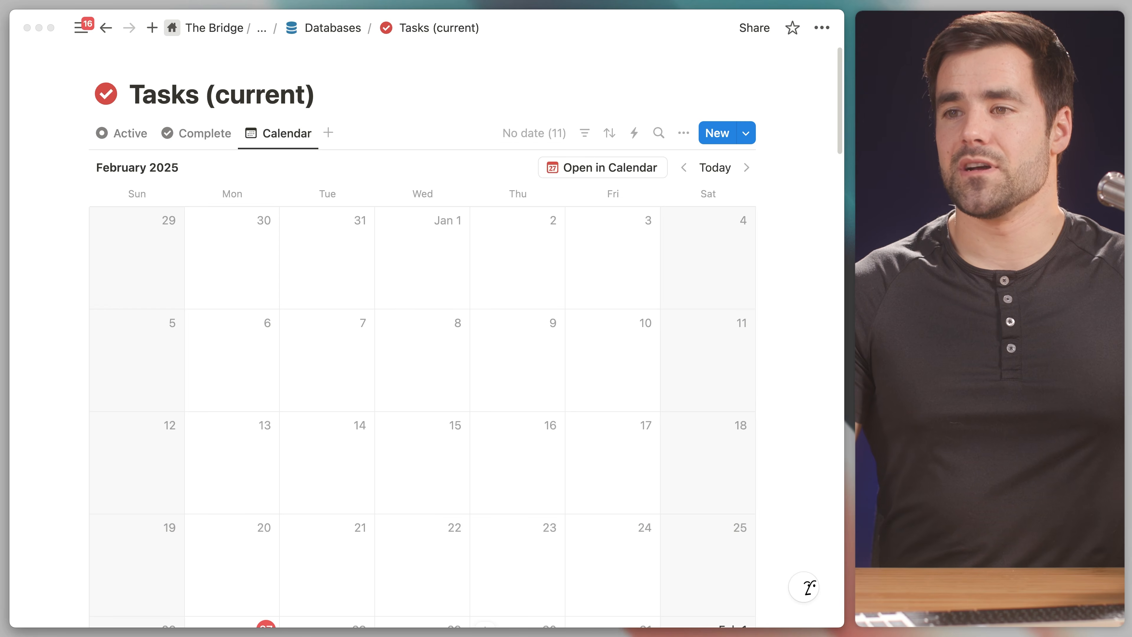
left_click(421, 168)
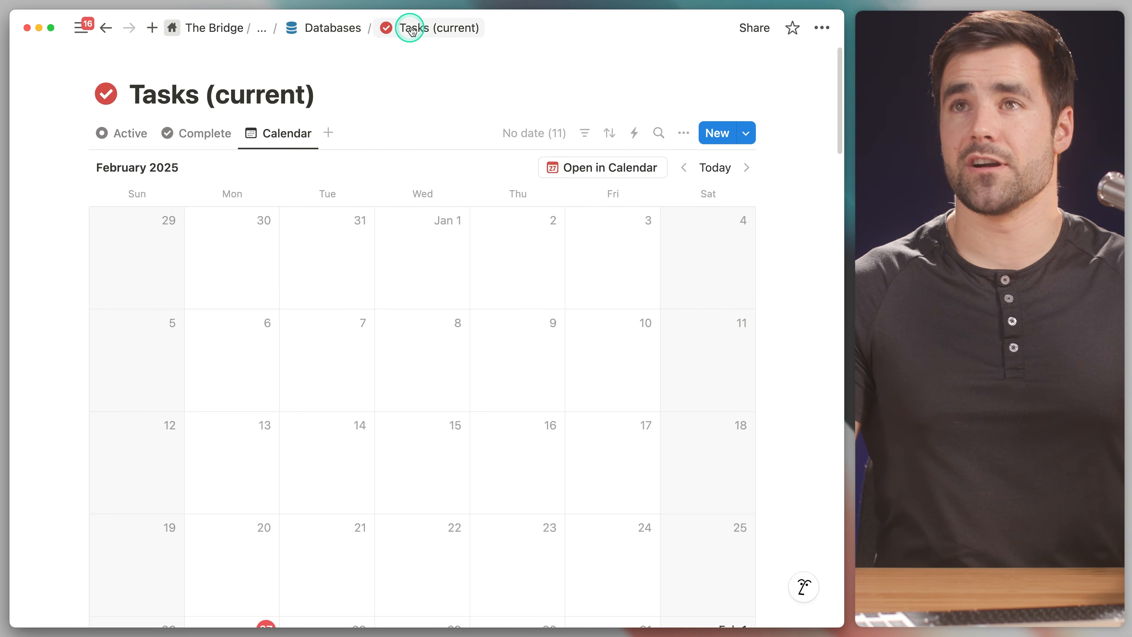
left_click(345, 30)
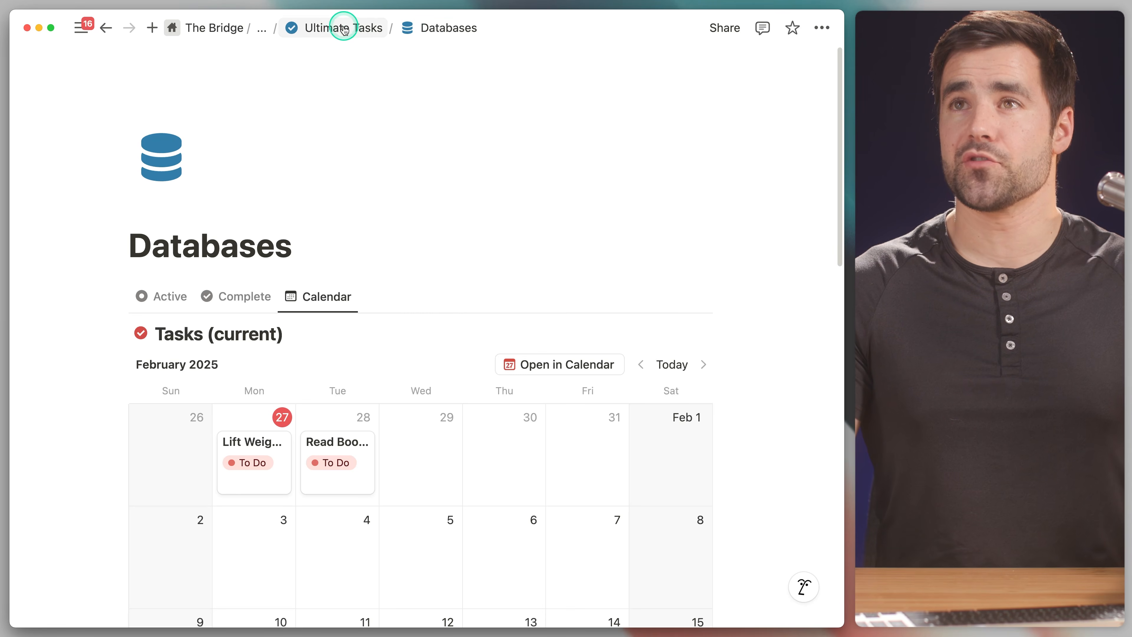
left_click(346, 30)
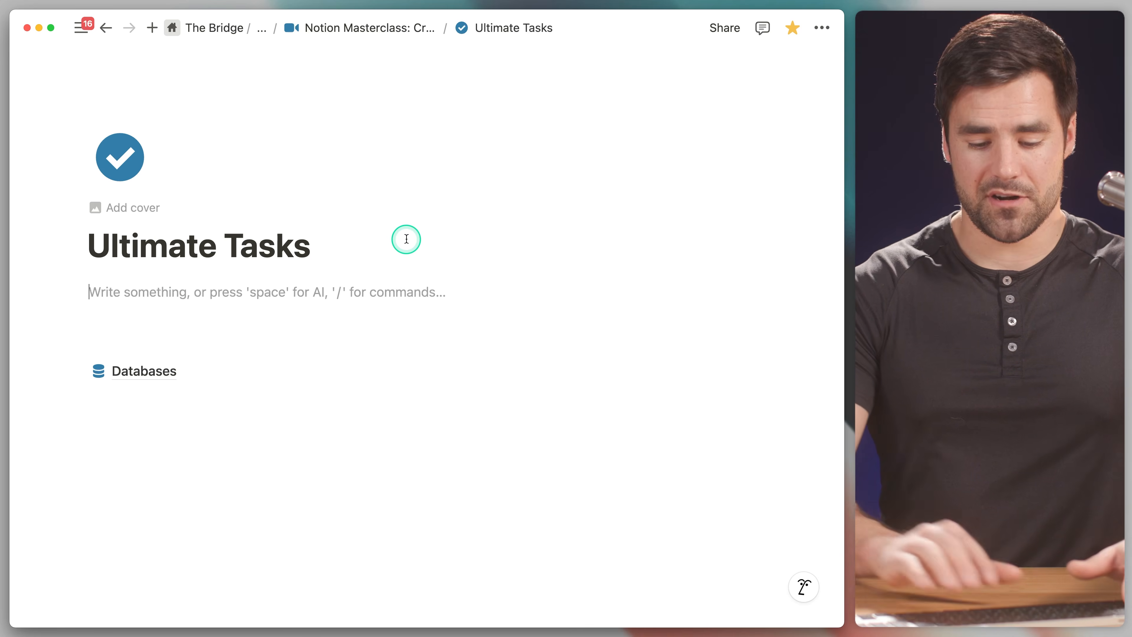
Step: Insert a new list view of the Tasks (current) database on the Ultimate Tasks page
type("/list")
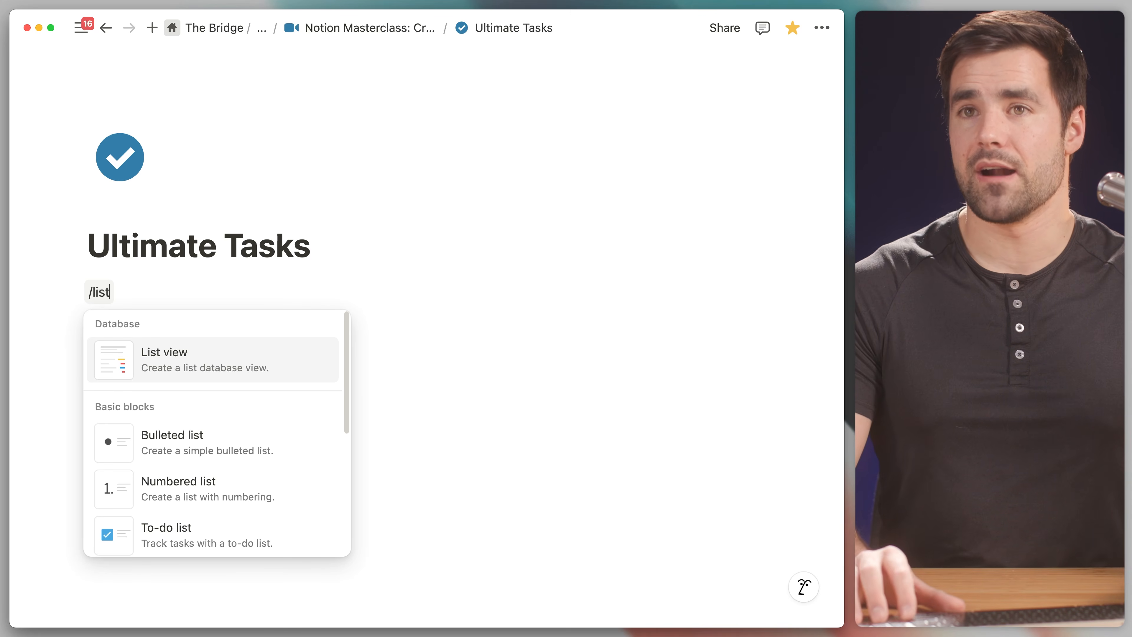
key("Return")
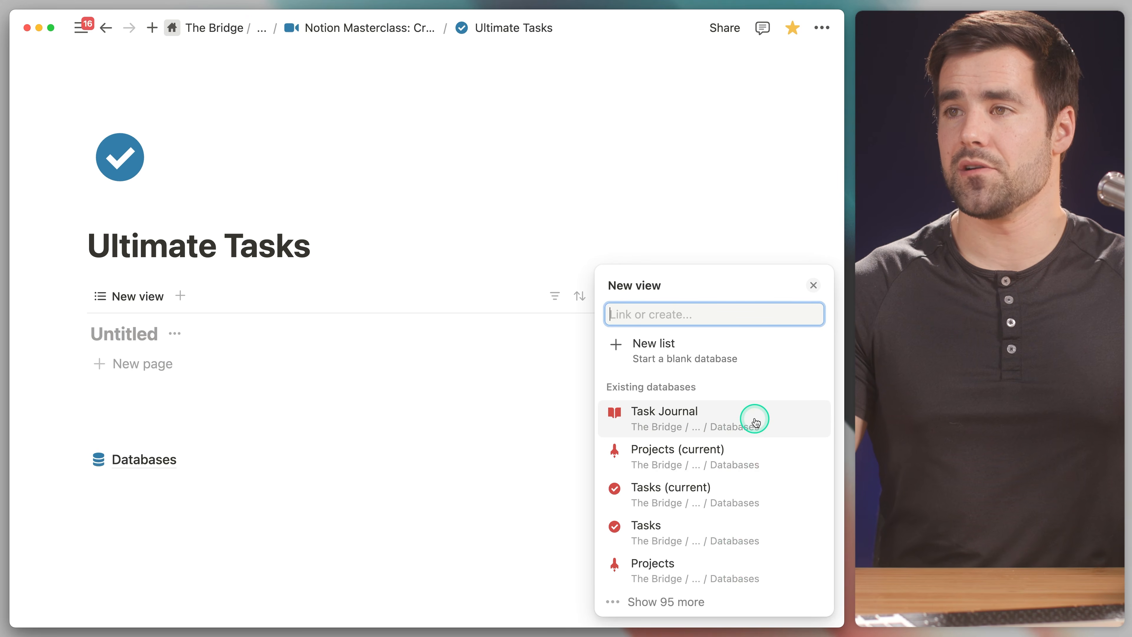
left_click(731, 490)
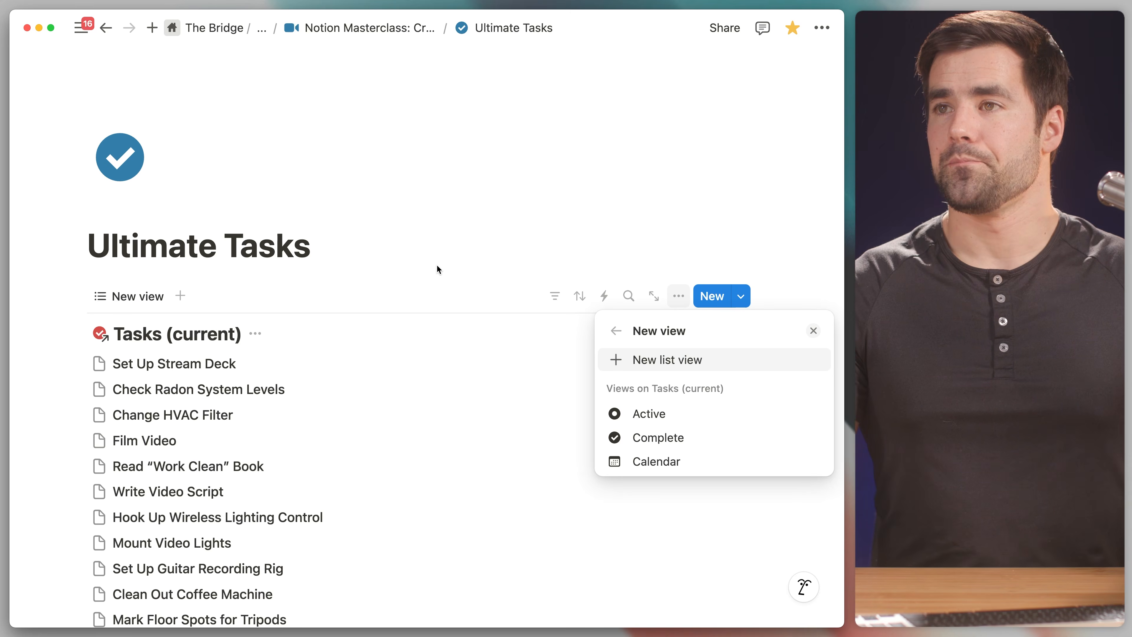
left_click(677, 361)
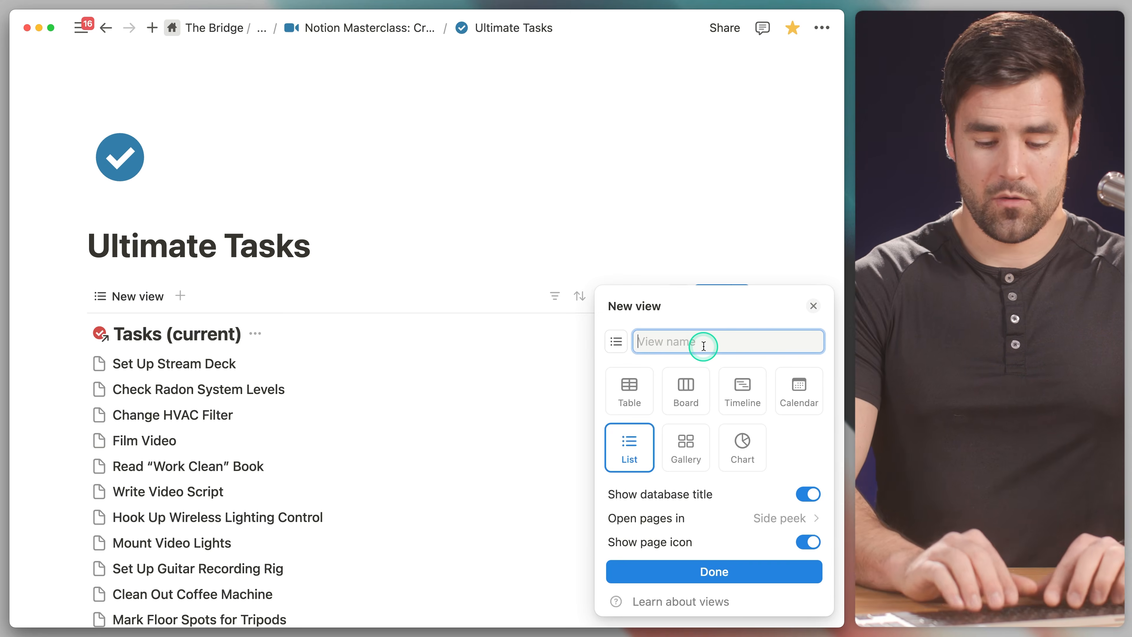
Step: Name the new list view Inbox and give it the tray icon
type("Inbox")
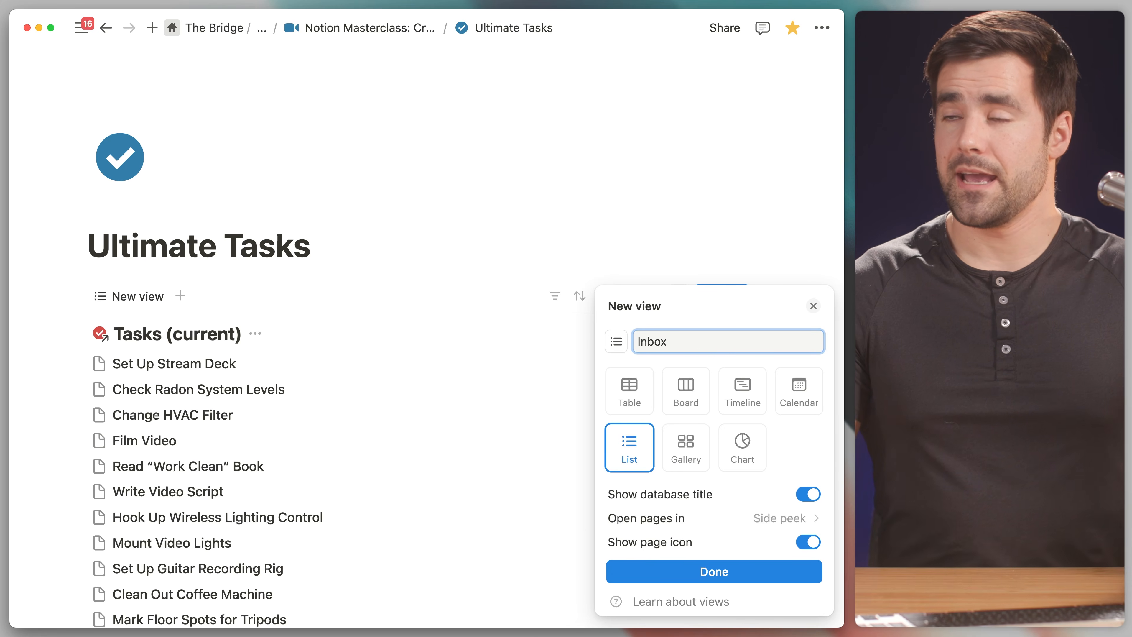
left_click(619, 344)
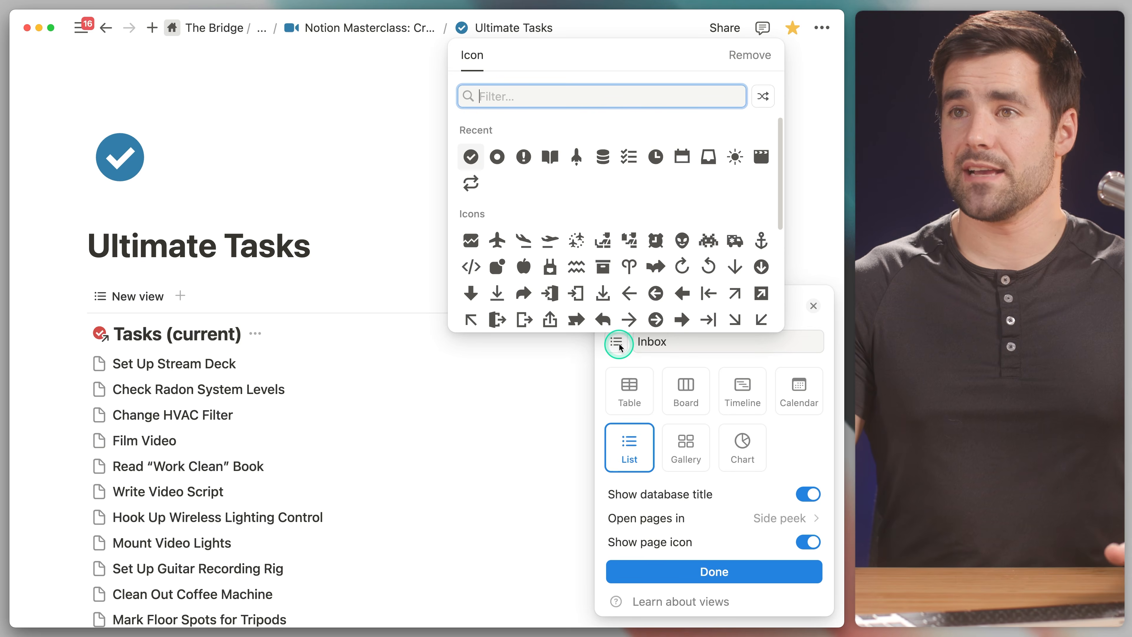
type("tray")
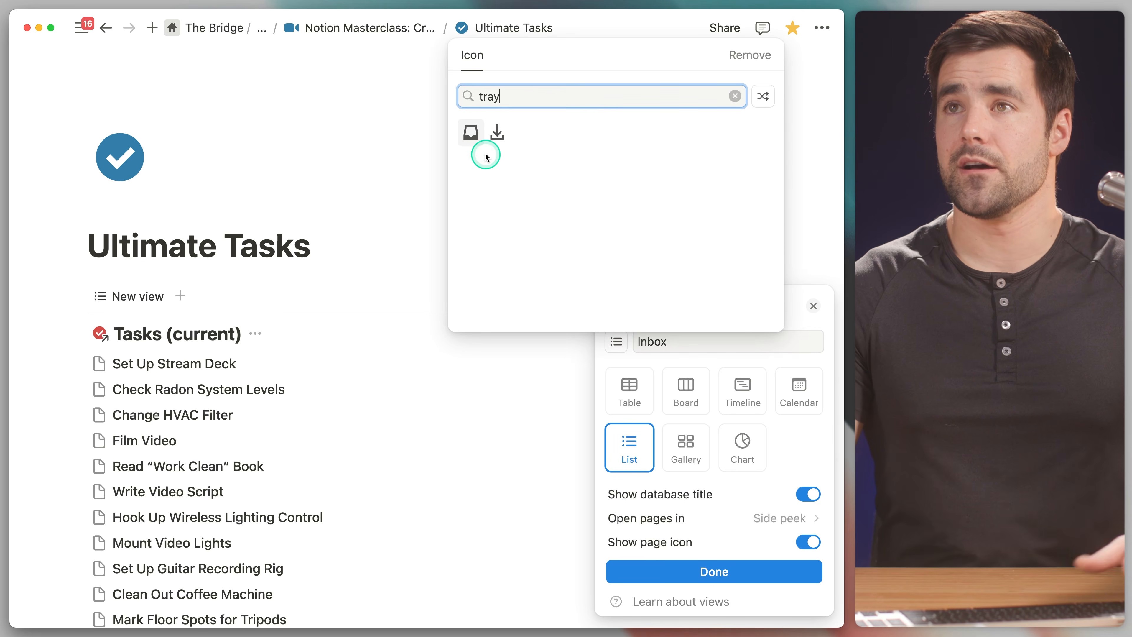
left_click(482, 142)
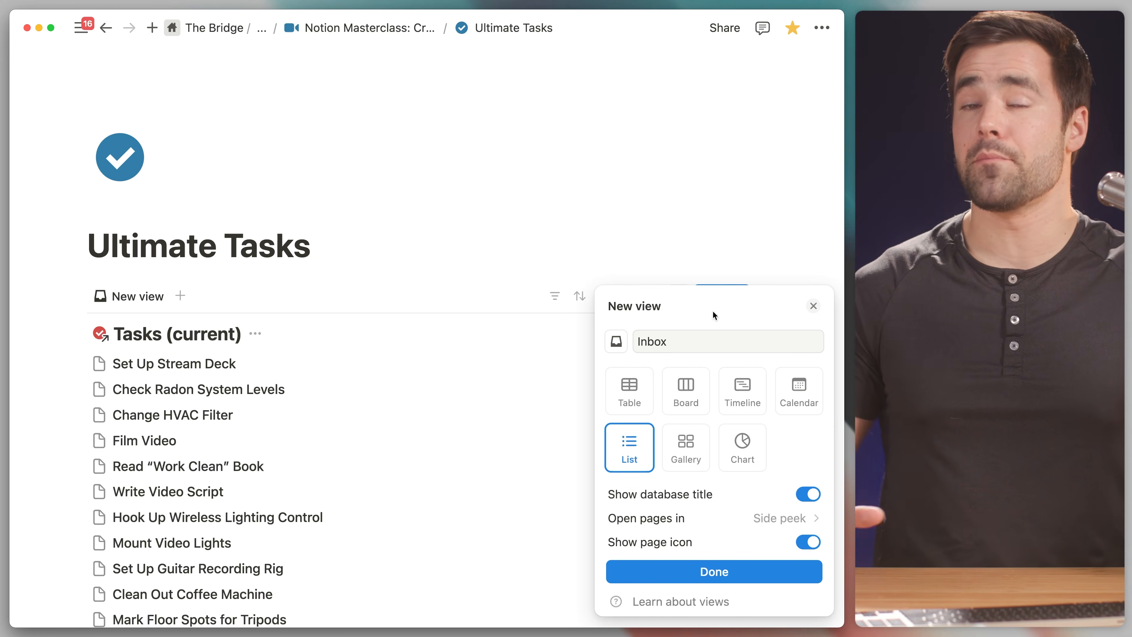
left_click(670, 345)
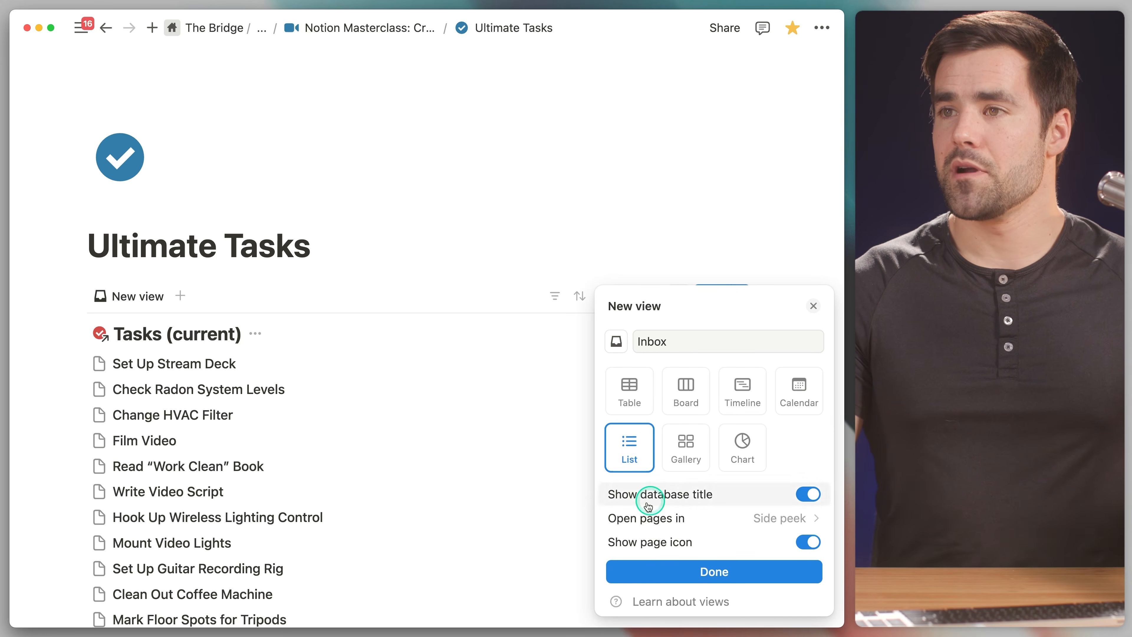
Step: Hide the database title and page icons in the Inbox view, and preview the Set Up Stream Deck task in side peek
left_click(812, 495)
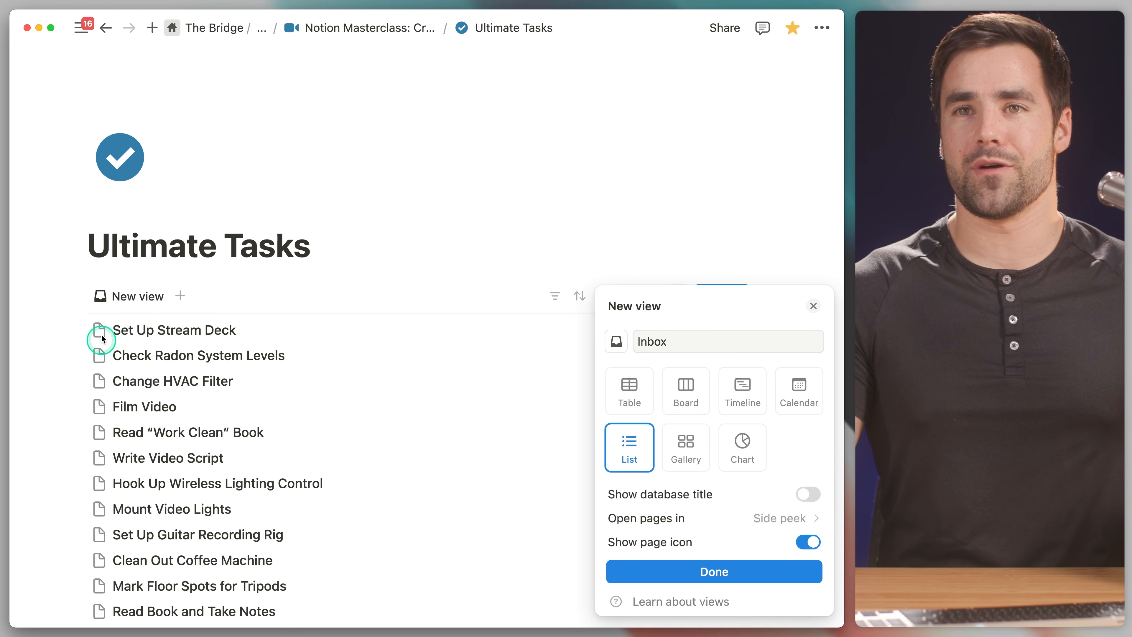
left_click(808, 542)
left_click(712, 578)
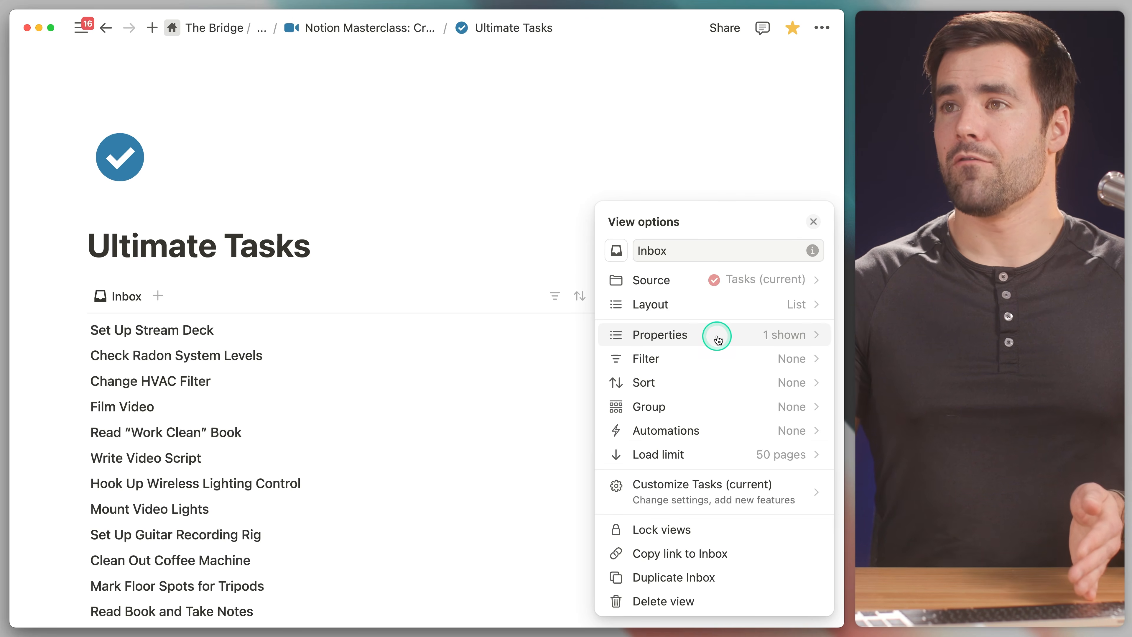
left_click(478, 254)
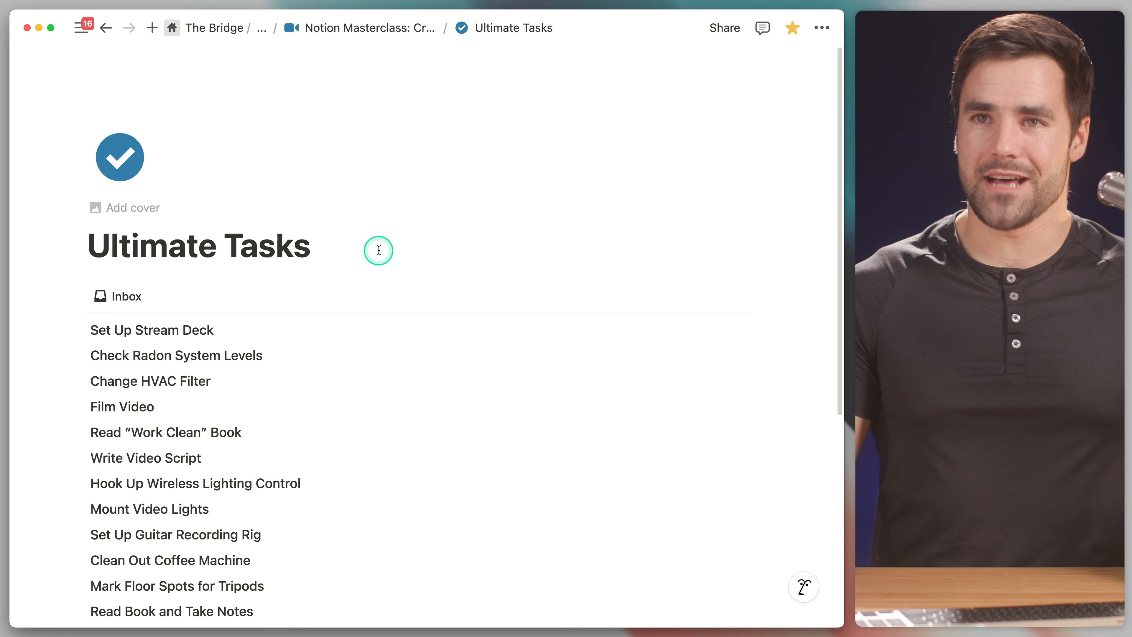
left_click(174, 342)
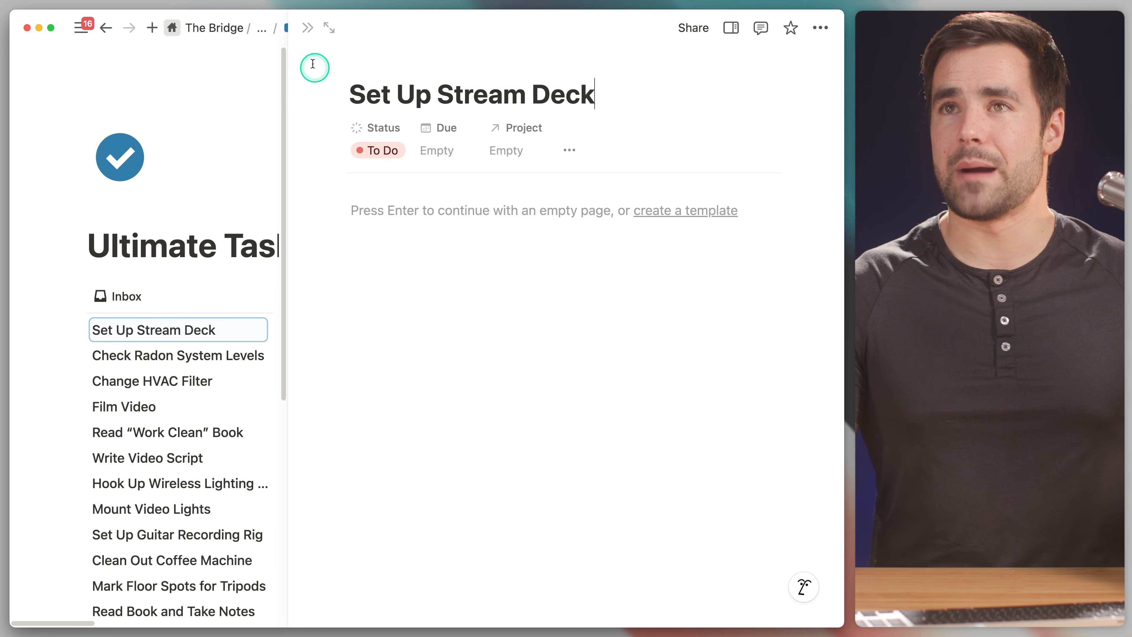
left_click(308, 27)
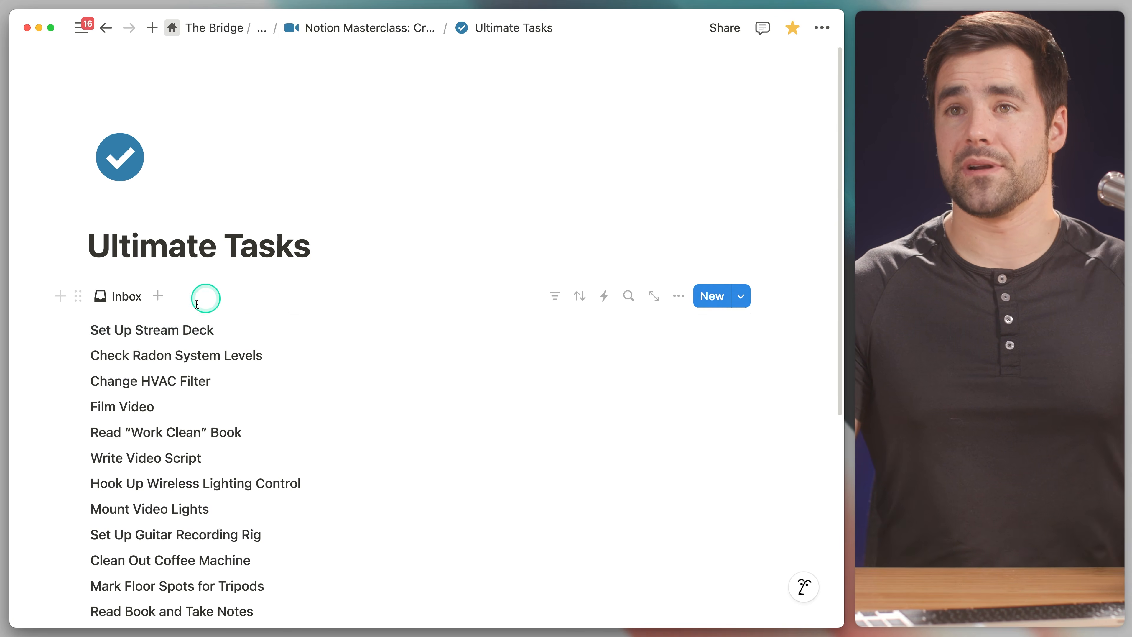
Step: Show the Status, Project, Due and Meta Labels properties in the Inbox view
left_click(678, 297)
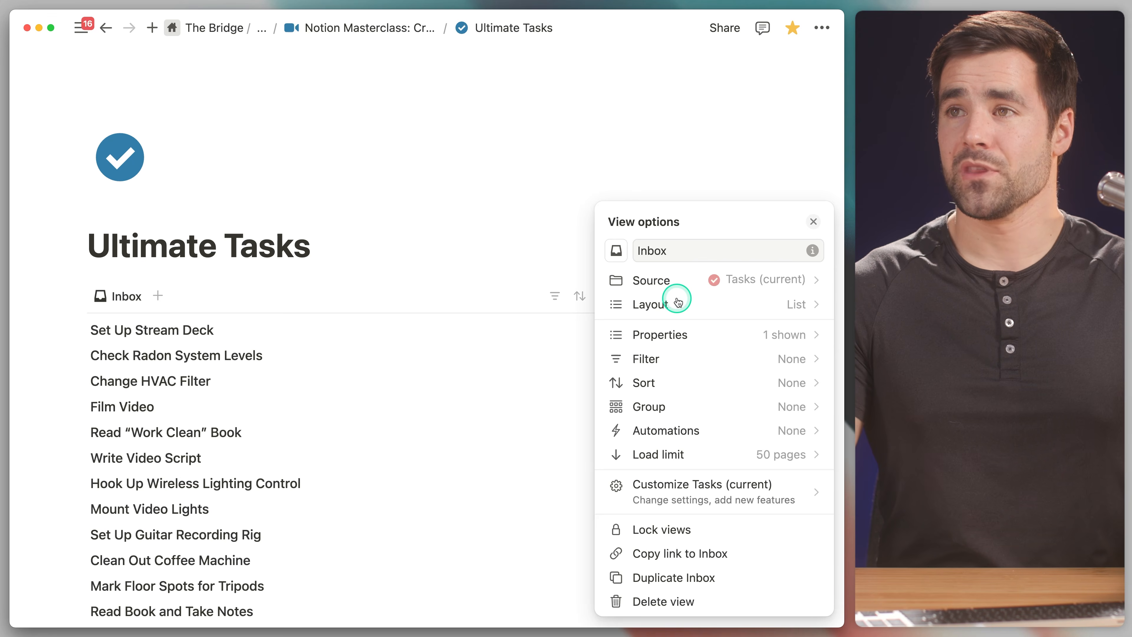
left_click(685, 334)
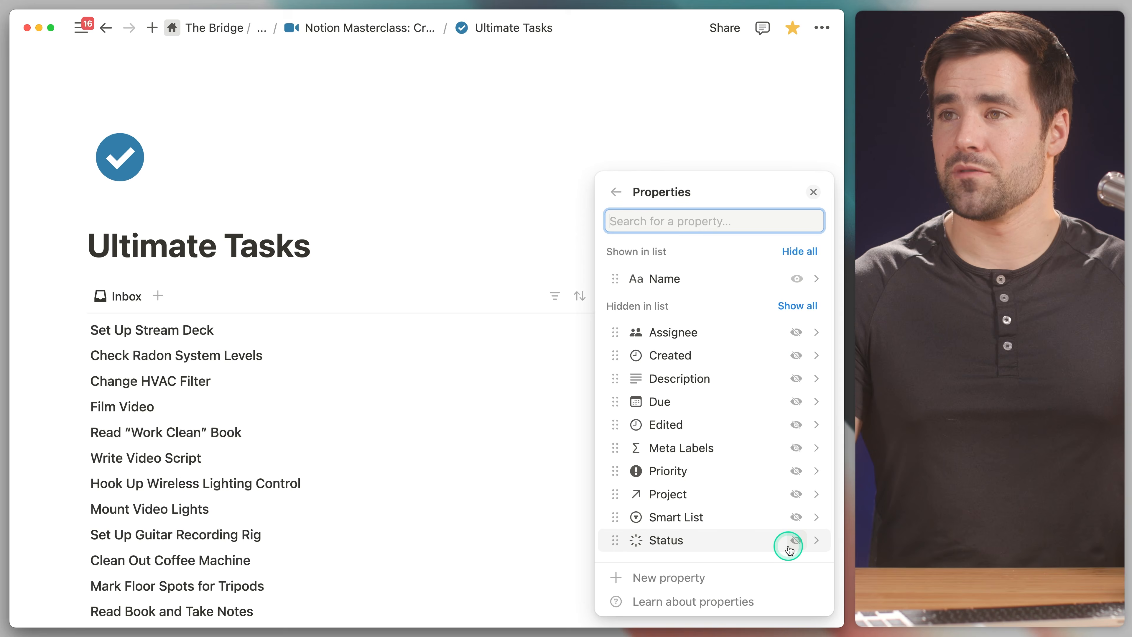
left_click(797, 541)
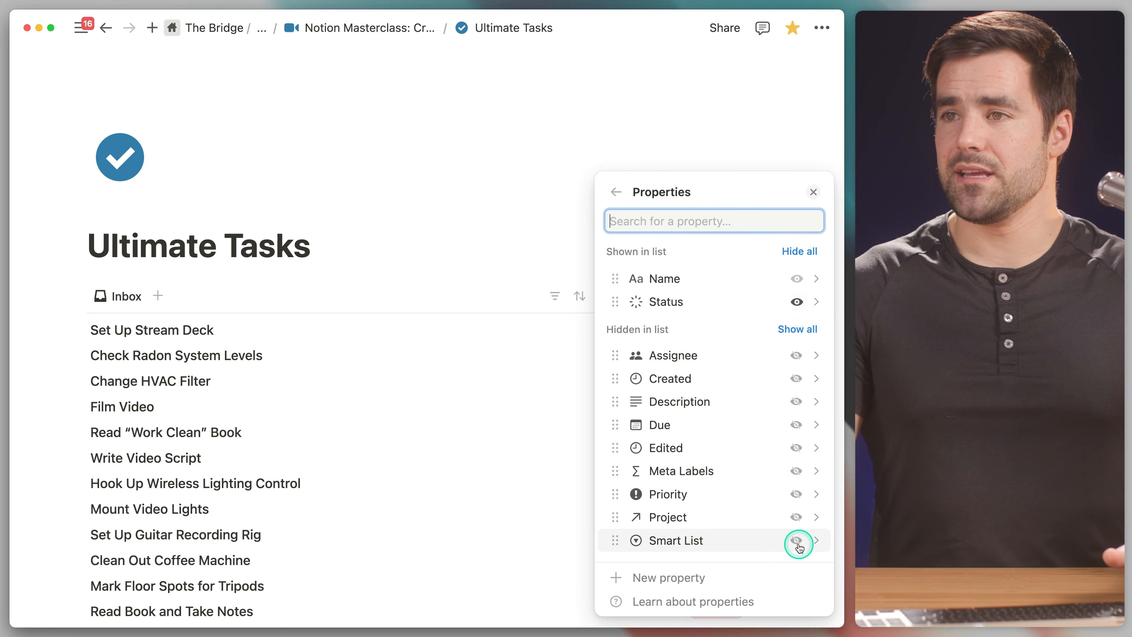
left_click(798, 518)
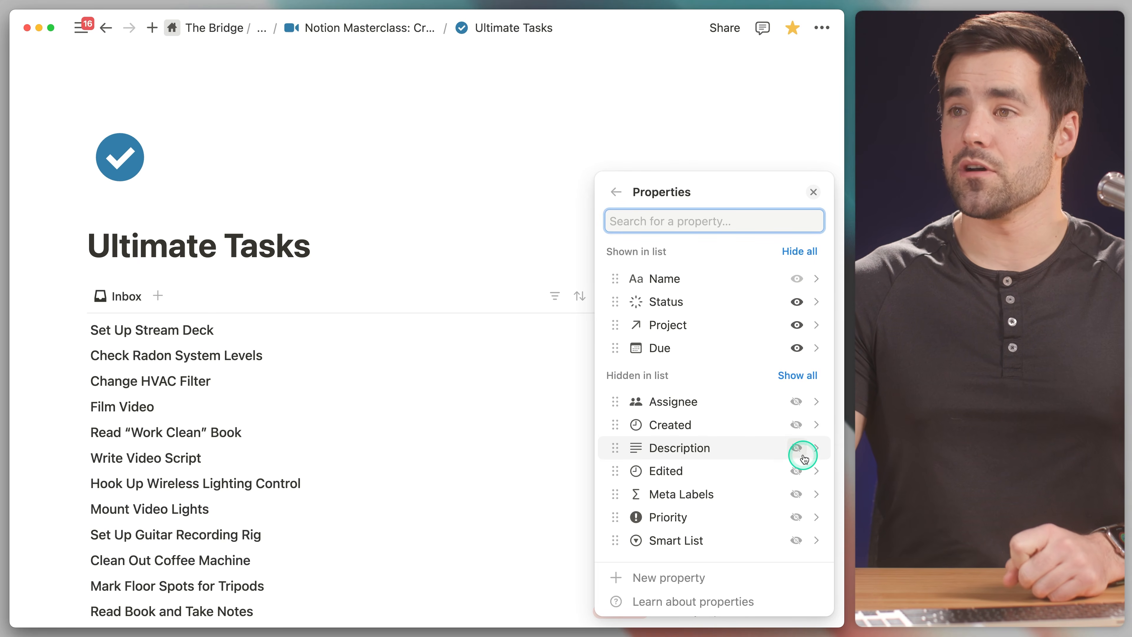
left_click(797, 495)
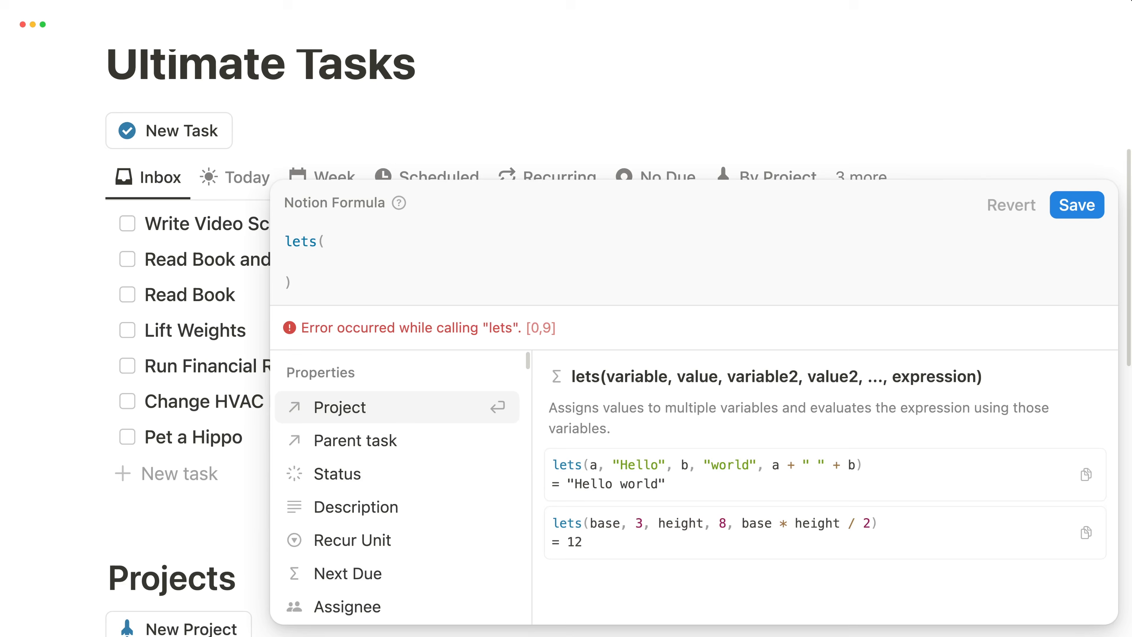
Step: Define a recurringLabel variable in the lets formula that returns 🔁 if Next Due is not empty, otherwise an empty string
type("recurringLabel,")
key("Return")
type("if")
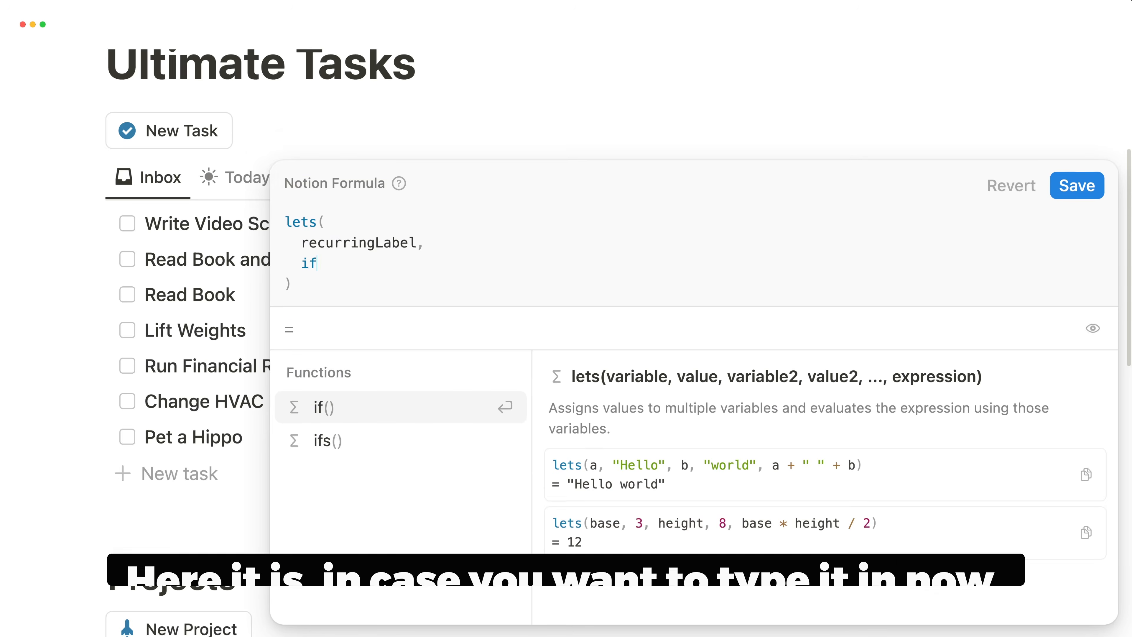
type("(")
key("Return")
type("not empty(Next Due),")
key("Return")
type("\"🔁\",")
key("Return")
type("\"🔁\"")
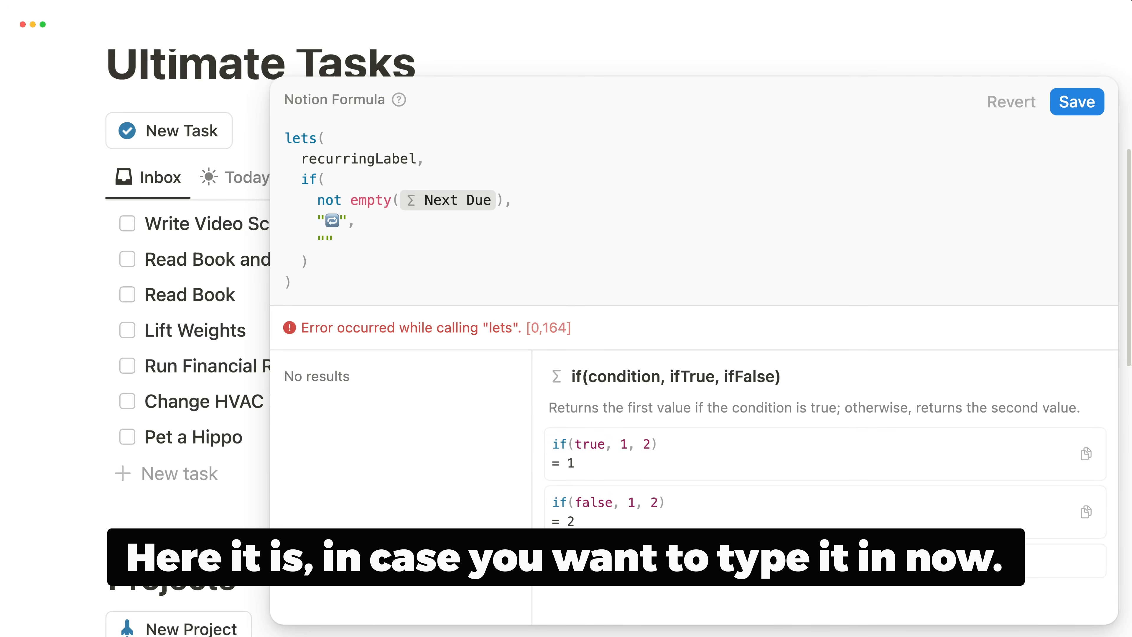
Step: Add an overdueLabel variable returning ⚠️ when today() > Due, and output [recurringLabel, overdueLabel].join(" ")
type(",")
key("Return")
type("overdueLabel,")
key("shift+Return")
type("if(")
key("shift+Return")
type("today() > Due,")
key("shift+Return")
type("\"")
key("ctrl+super+space")
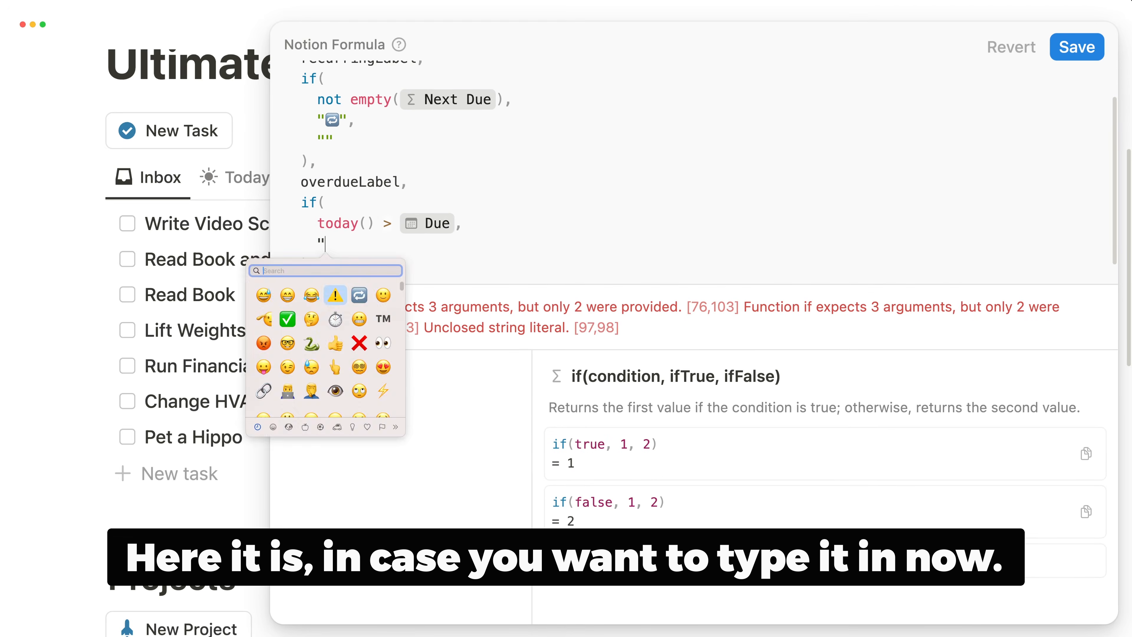
key("Right")
type(",")
left_click(597, 263)
type(",")
key("shift+Return")
type("[recurringLabel, overdueLabel].join(\" \")")
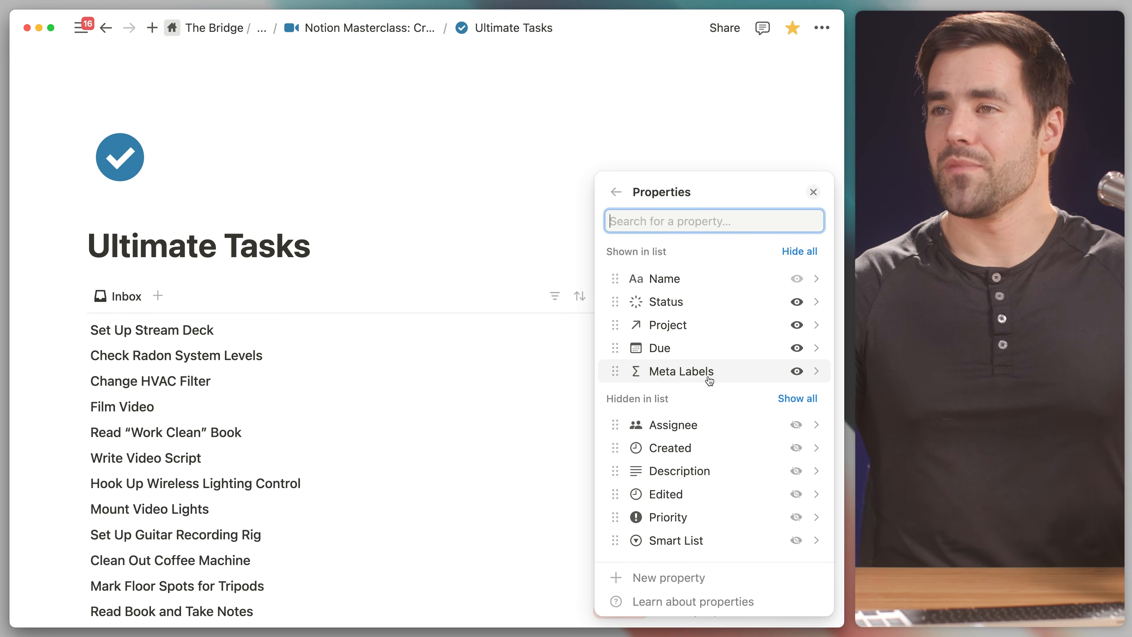
Step: Reorder the Inbox view's properties so Status comes before Name and Meta Labels comes before Project
left_click_drag(687, 380, 685, 336)
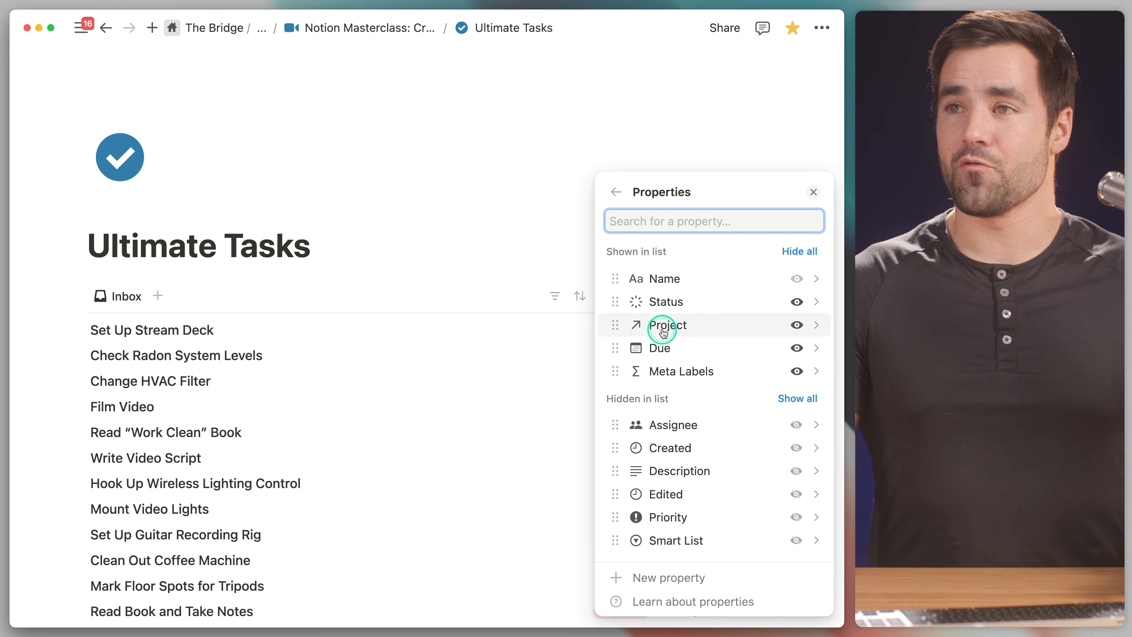
left_click_drag(615, 303, 612, 281)
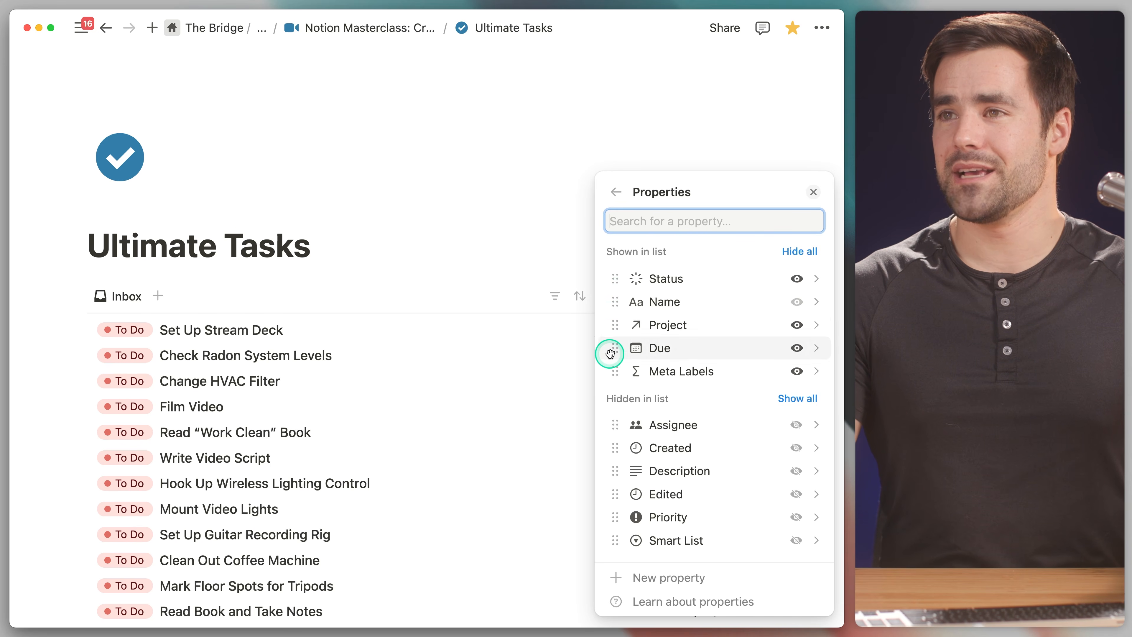
left_click_drag(615, 370, 614, 328)
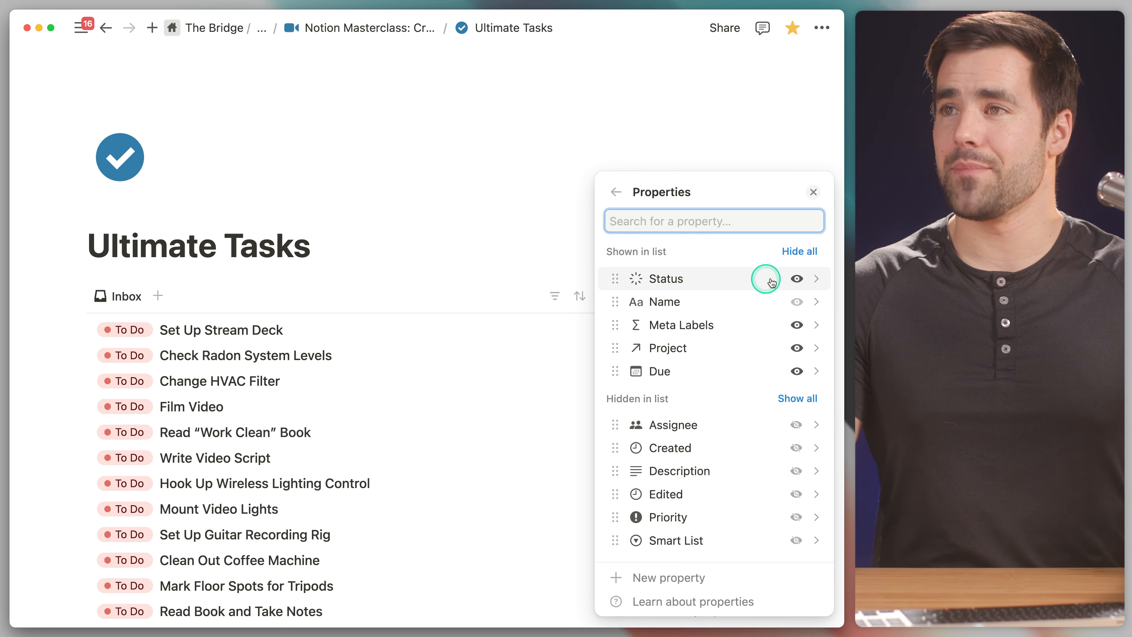
Step: Show the Status property as a checkbox in the Inbox view and close the property settings
left_click(817, 279)
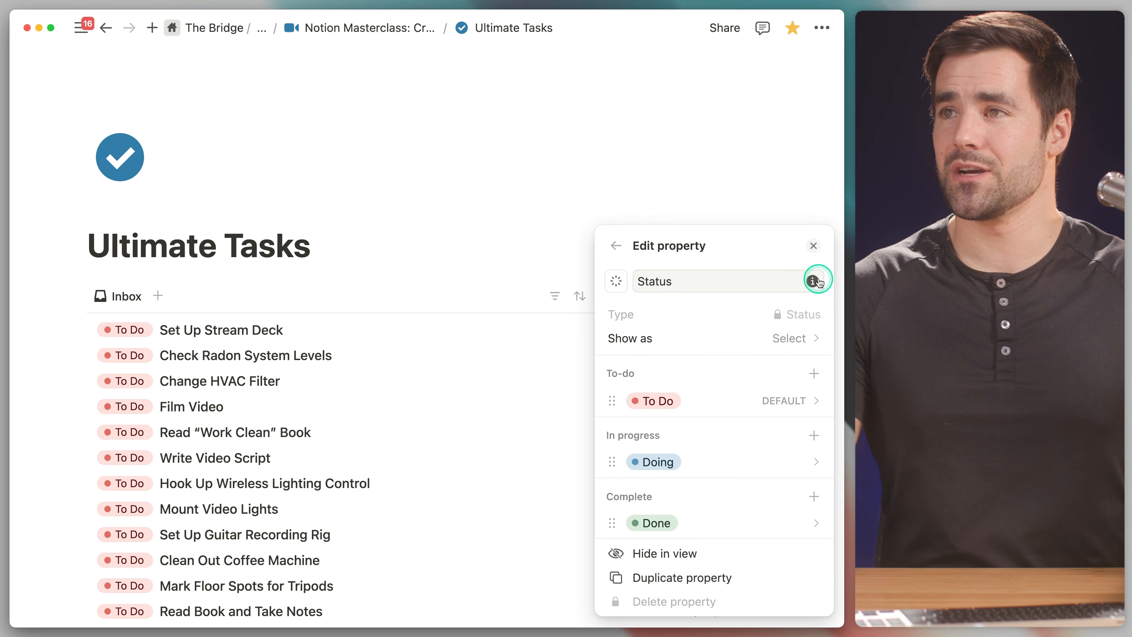
left_click(733, 340)
left_click(723, 367)
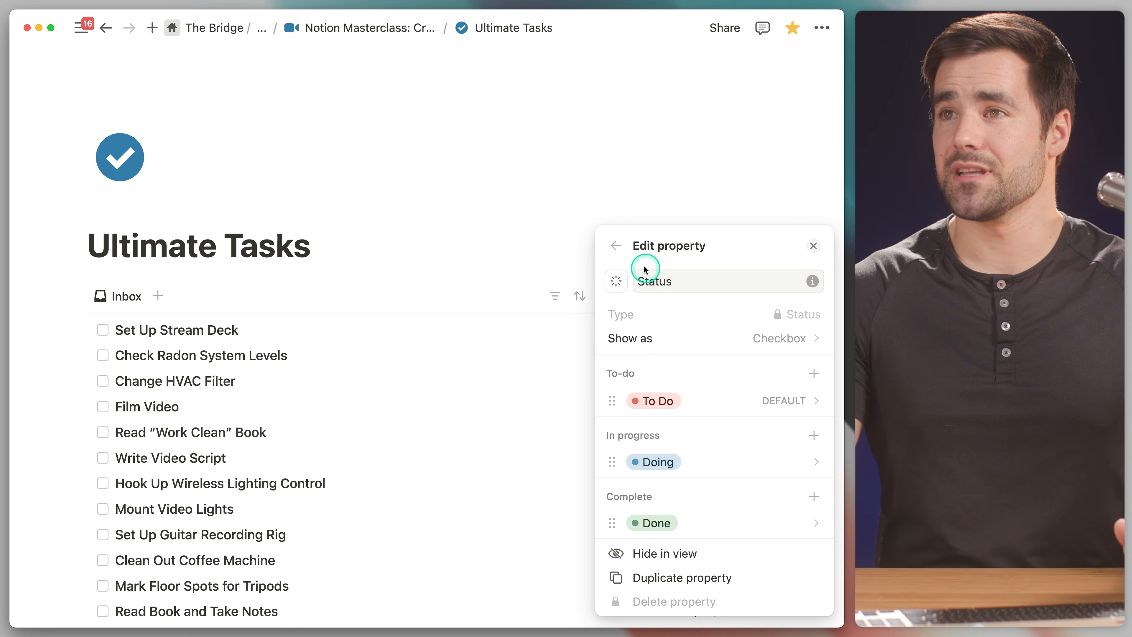
left_click(616, 245)
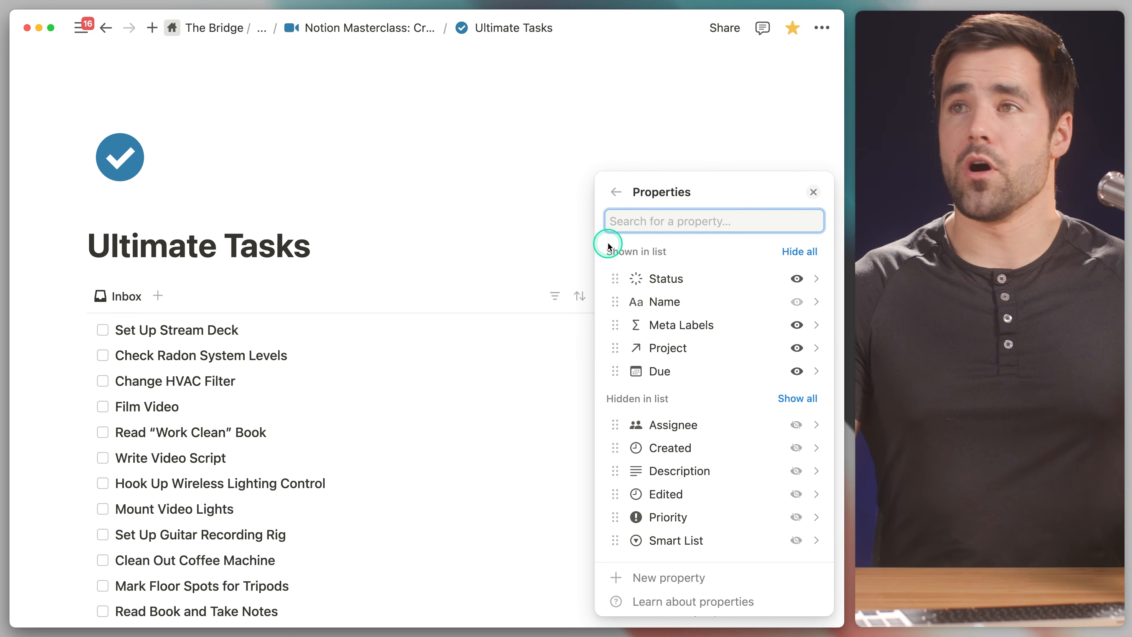
left_click(544, 233)
scroll(529, 330, "down", 4)
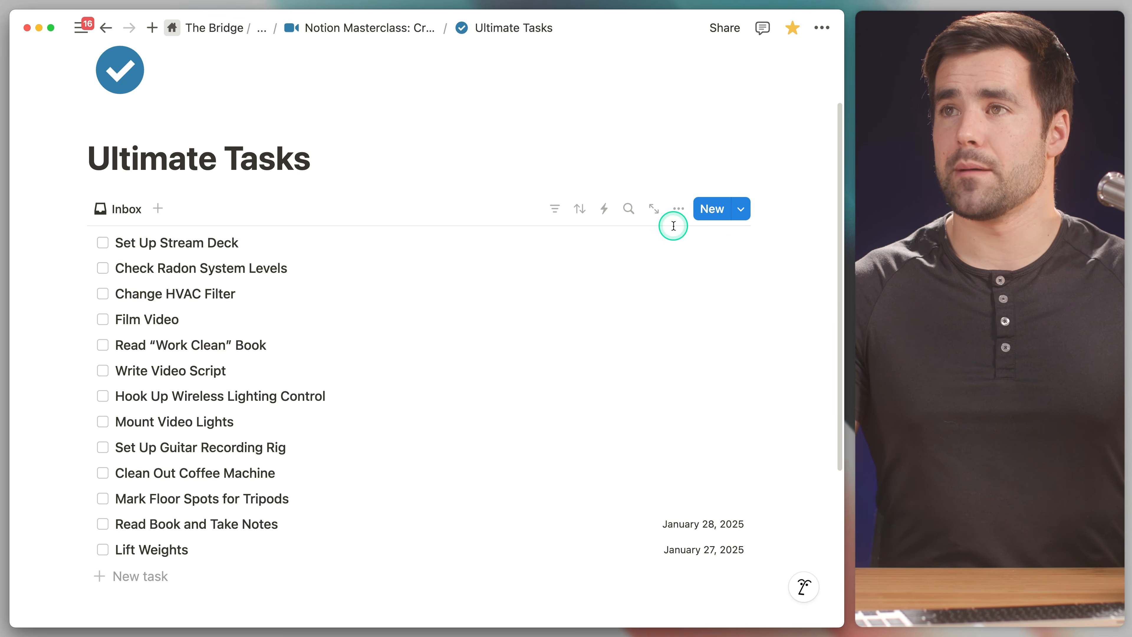
Step: Mark the Write Video Script task as done and delete the Read Book and Take Notes task from the Inbox
left_click(313, 269)
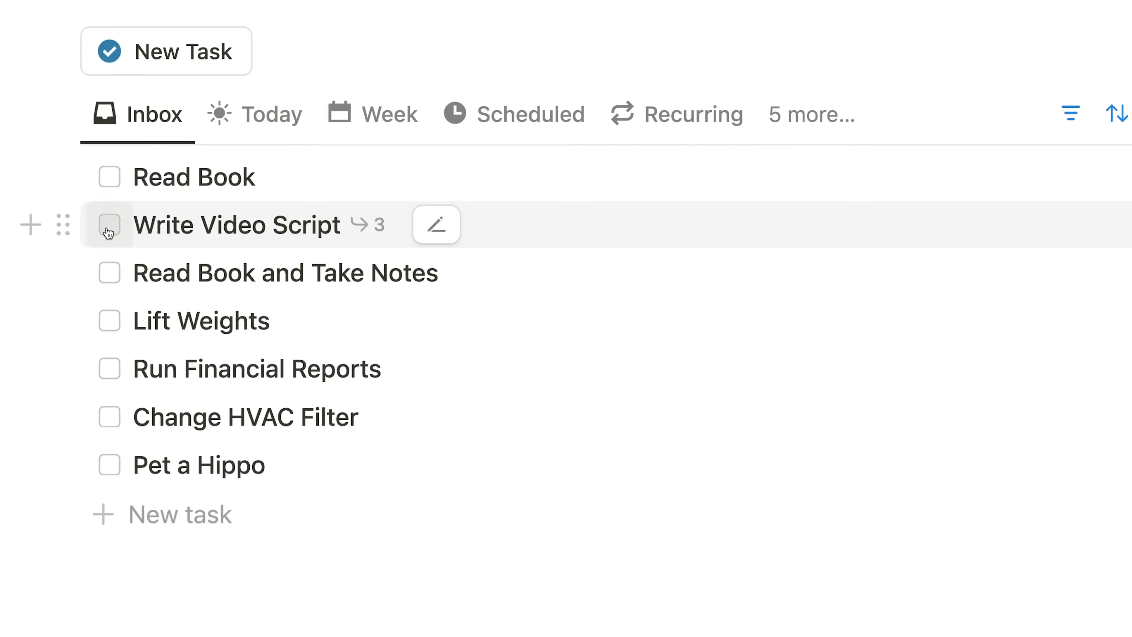
left_click(108, 232)
right_click(198, 224)
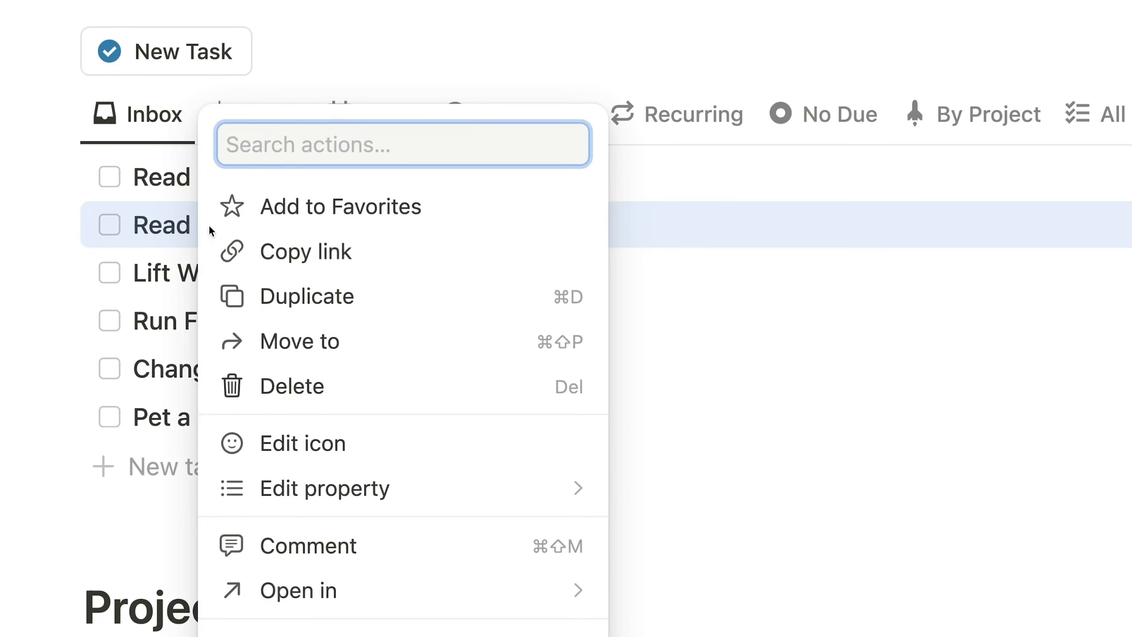
left_click(385, 392)
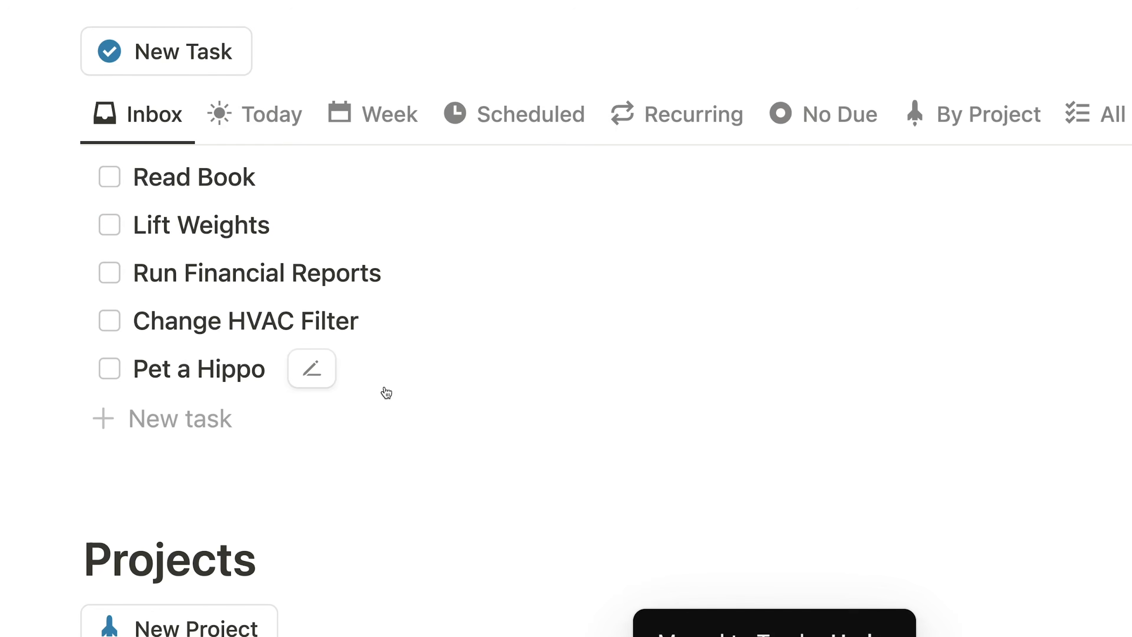
Step: Link the Change HVAC Filter task to the Home Ongoing project from the Inbox list
left_click(865, 369)
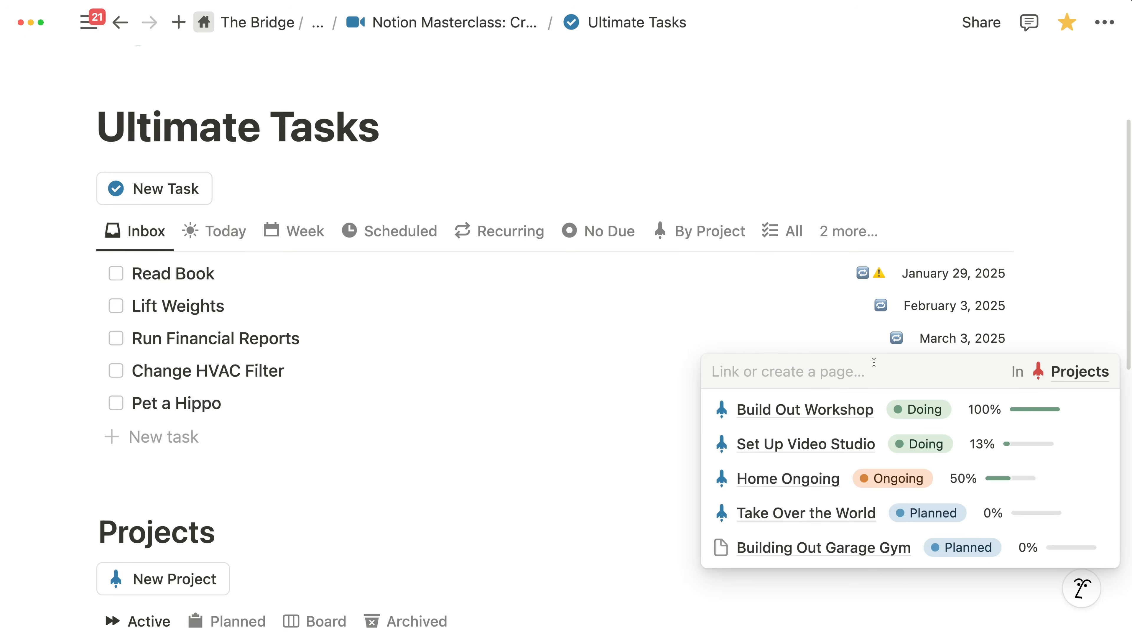
left_click(793, 475)
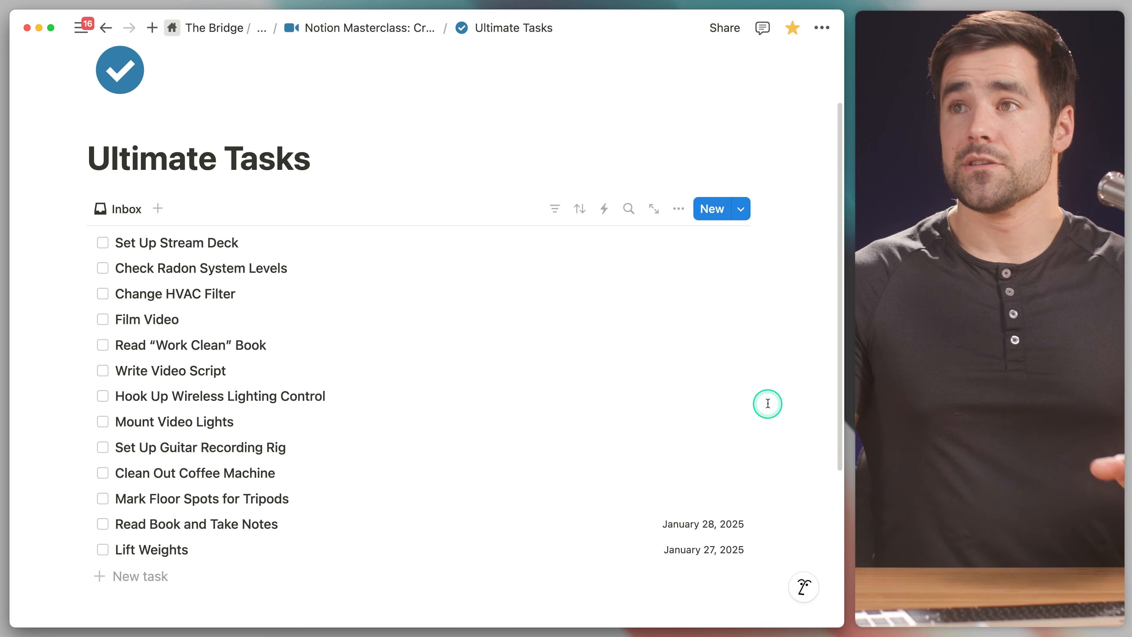
Step: Start adding a filter to the Inbox view
scroll(760, 380, "up", 1)
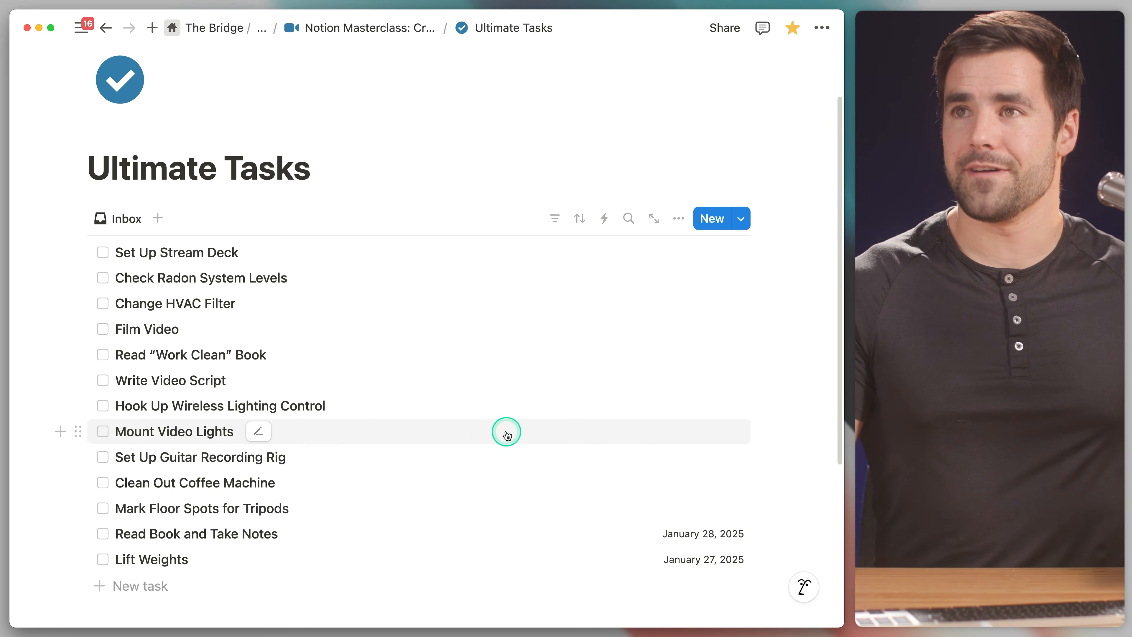
left_click(554, 228)
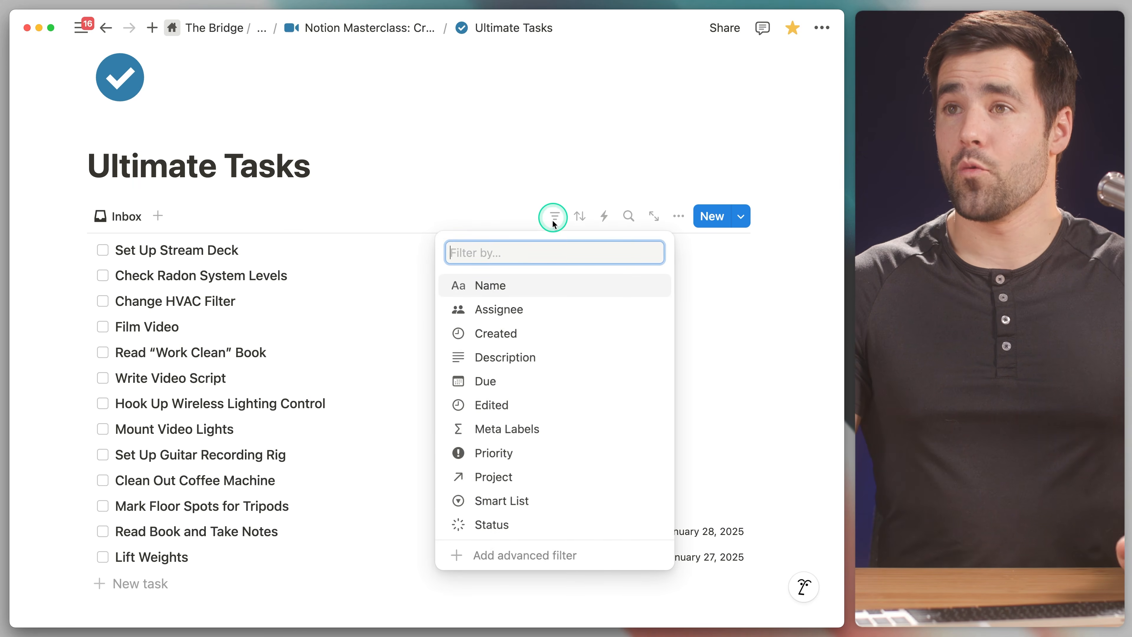
Step: Add an advanced filter to the Inbox view with the rule Status is not Done
left_click(597, 553)
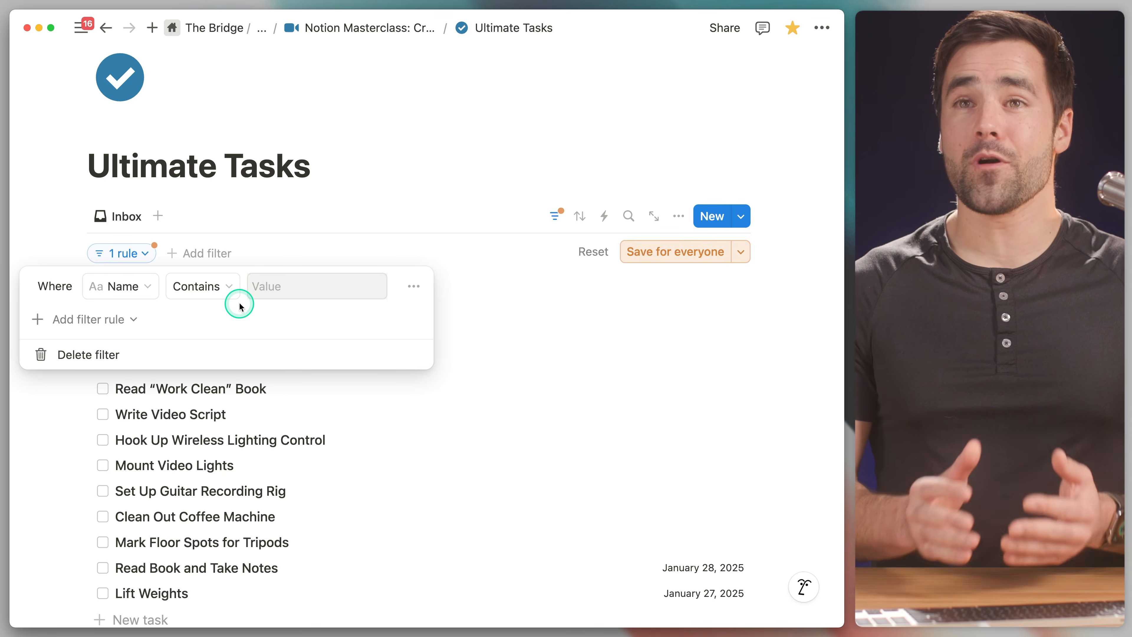
left_click(146, 288)
left_click(115, 575)
left_click(113, 592)
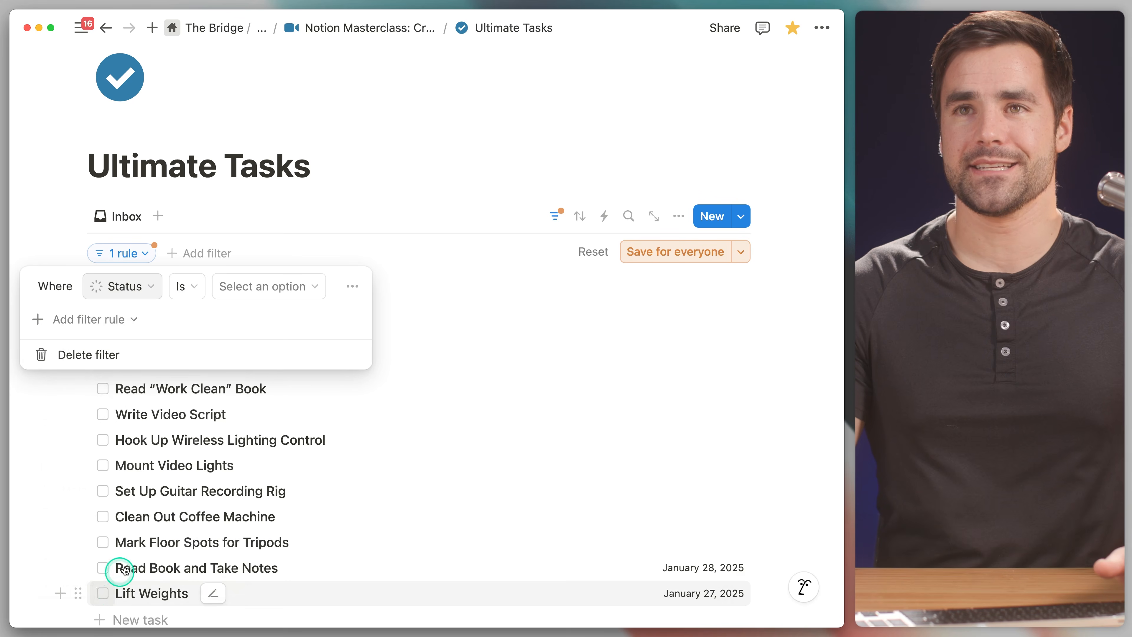
left_click(189, 288)
left_click(178, 337)
left_click(266, 288)
left_click(199, 410)
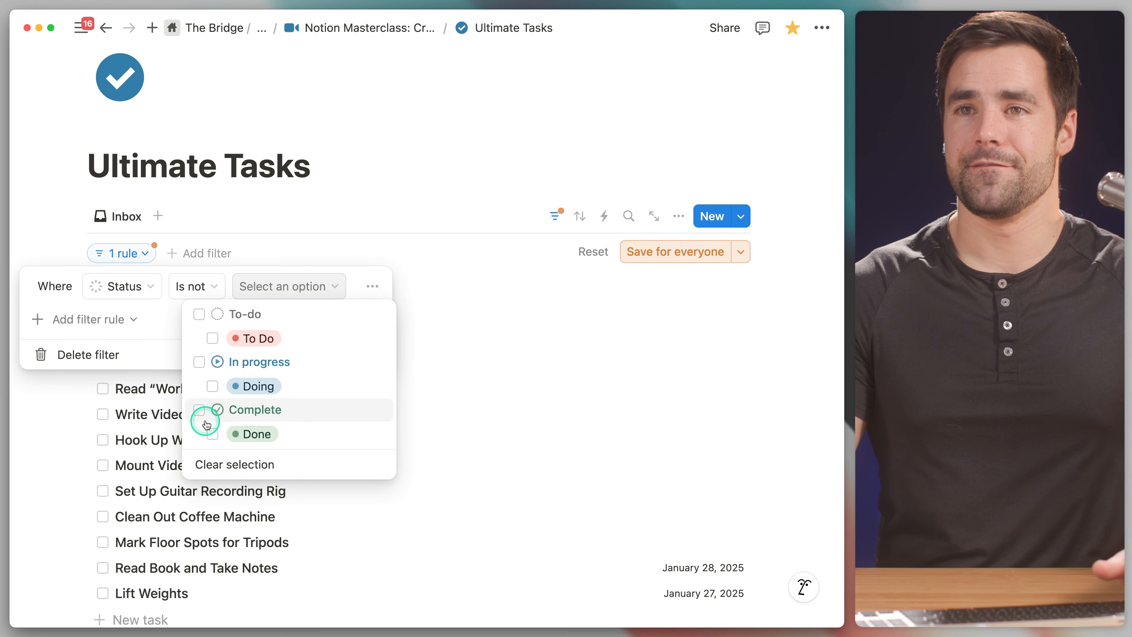
left_click(154, 319)
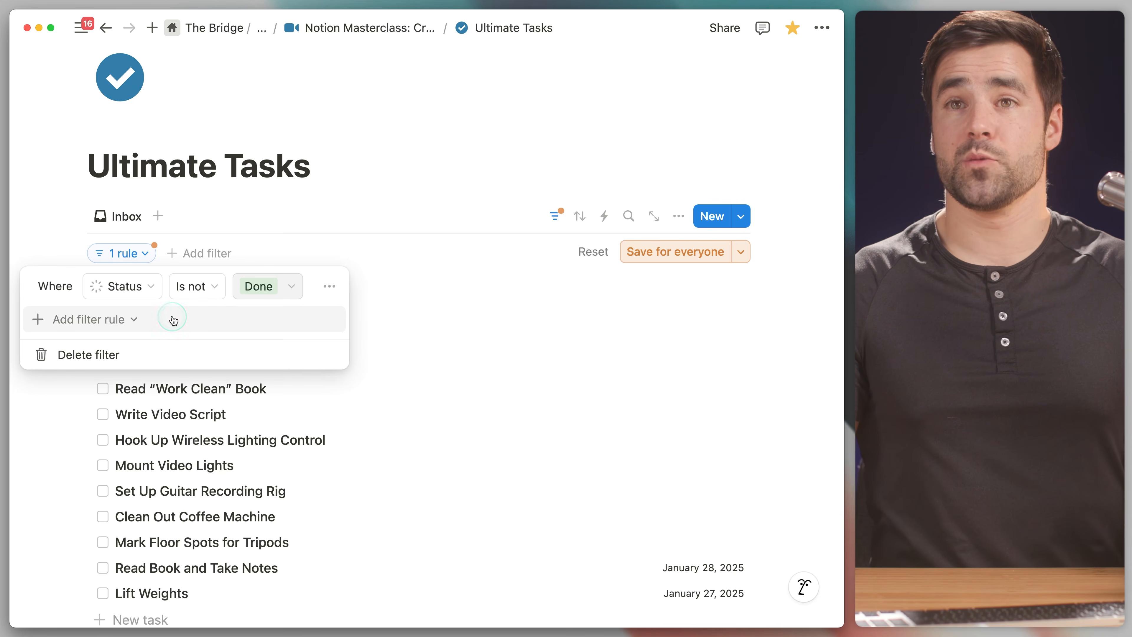
Step: Add a second filter rule requiring that Project is empty
left_click(114, 321)
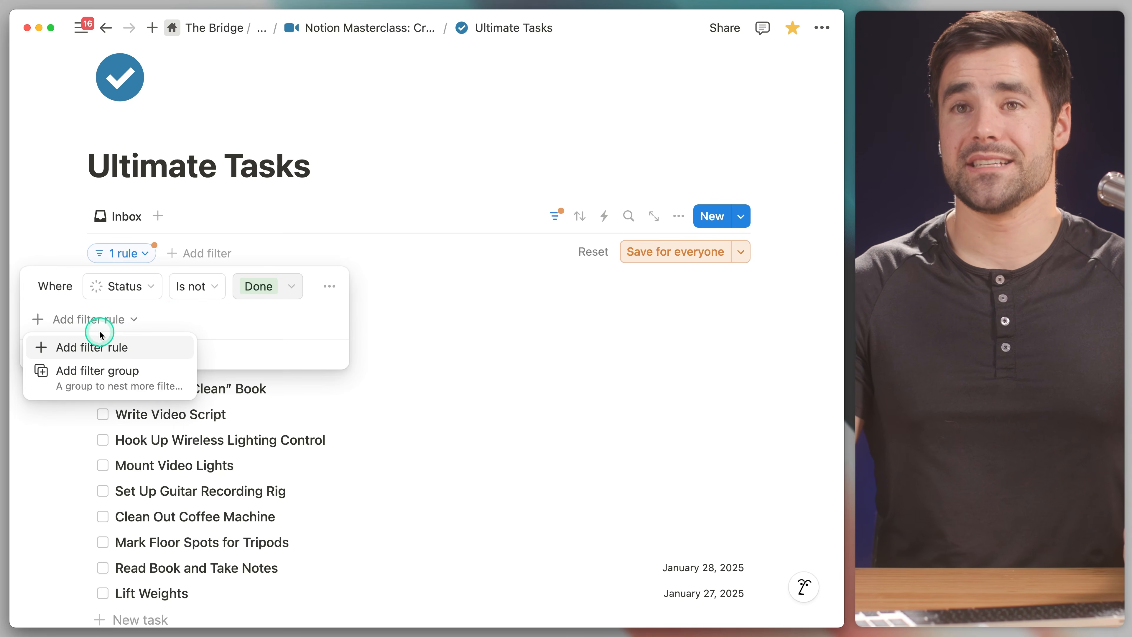
left_click(108, 355)
left_click(122, 320)
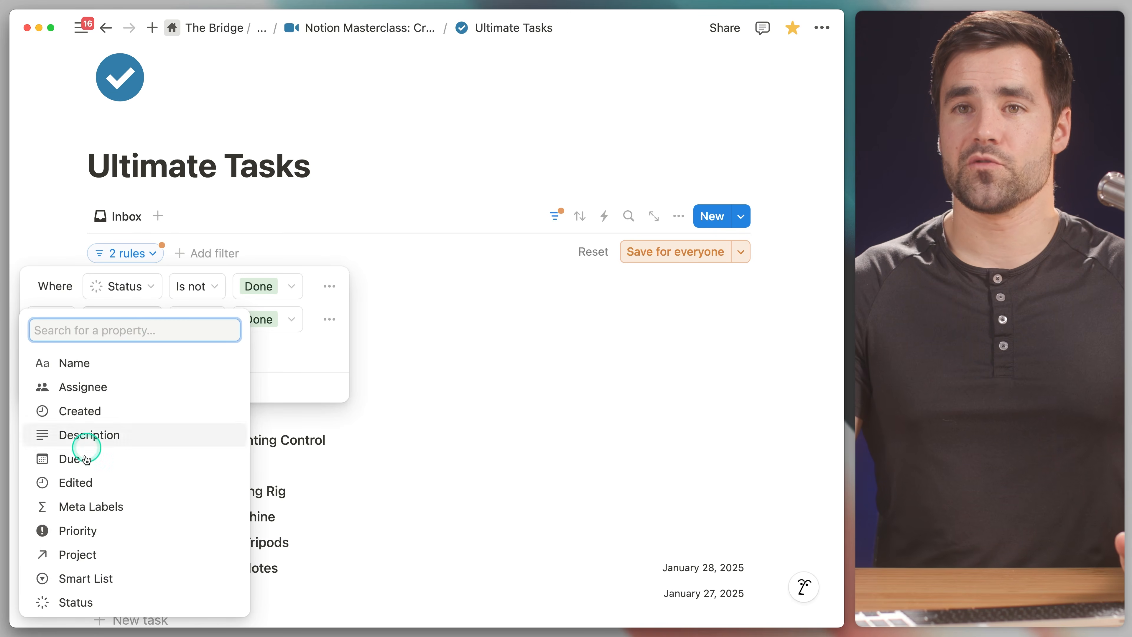
left_click(87, 555)
left_click(208, 320)
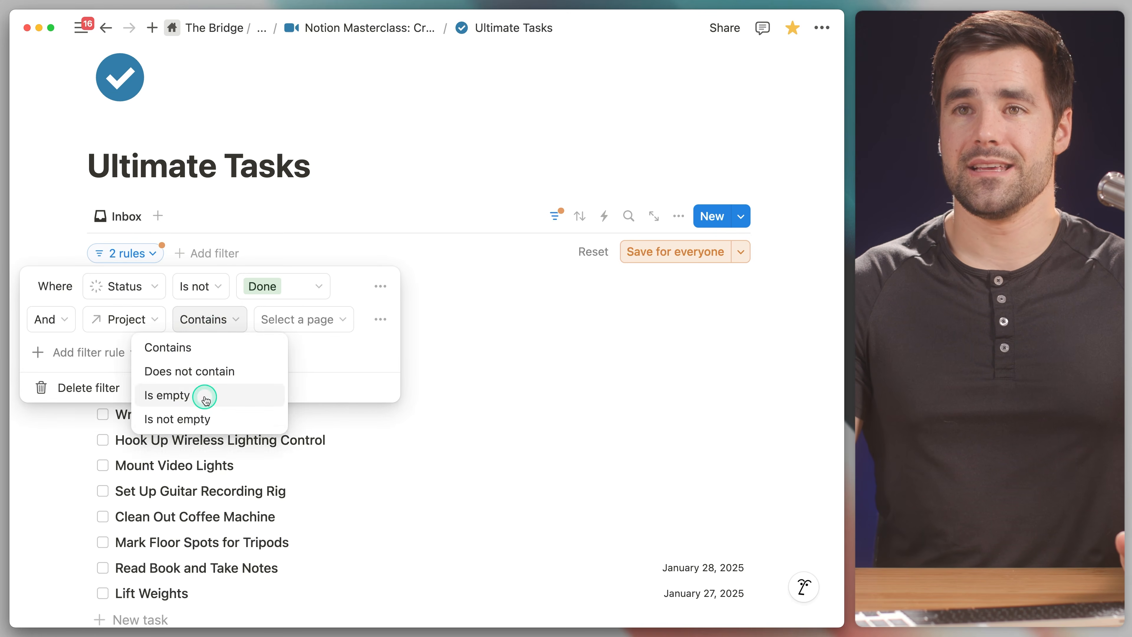
left_click(203, 397)
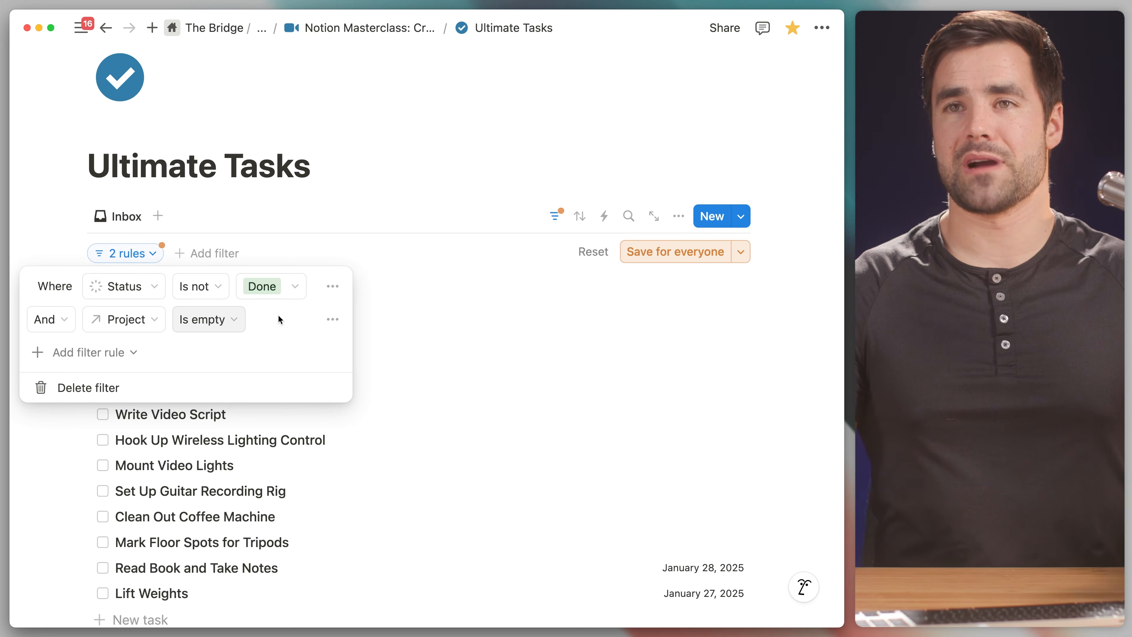
Step: Add a third filter rule requiring that Smart List is empty
left_click(134, 353)
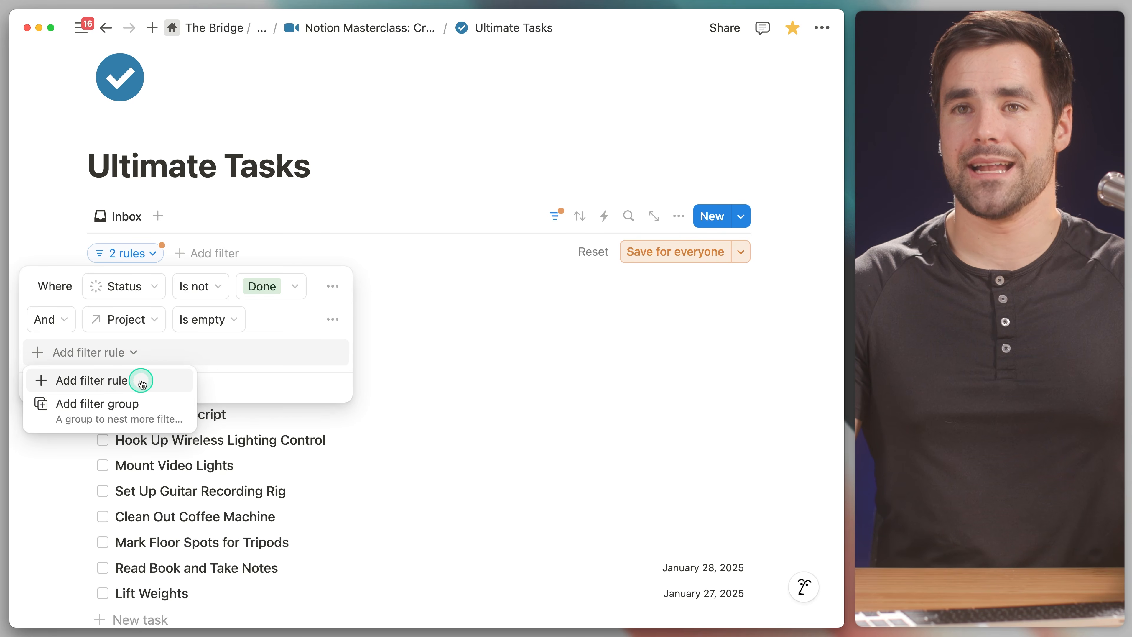
left_click(142, 381)
left_click(139, 362)
left_click(140, 298)
left_click(204, 326)
Step: Try the Is not condition on the Smart List rule, view its options, and return the rule to Is empty
left_click(253, 357)
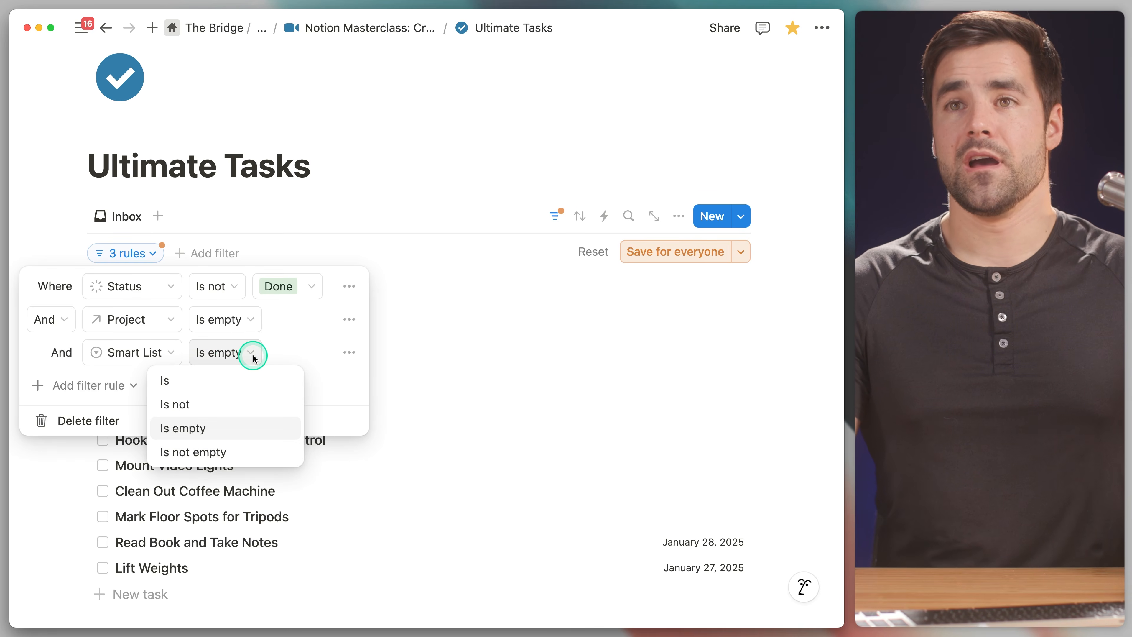
left_click(207, 403)
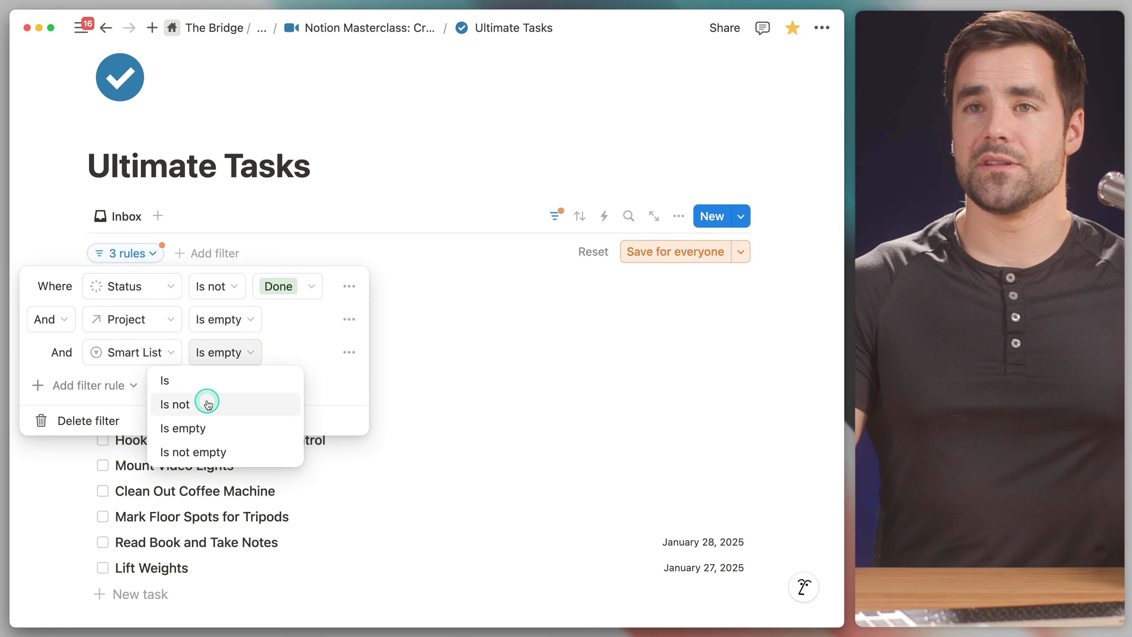
left_click(293, 353)
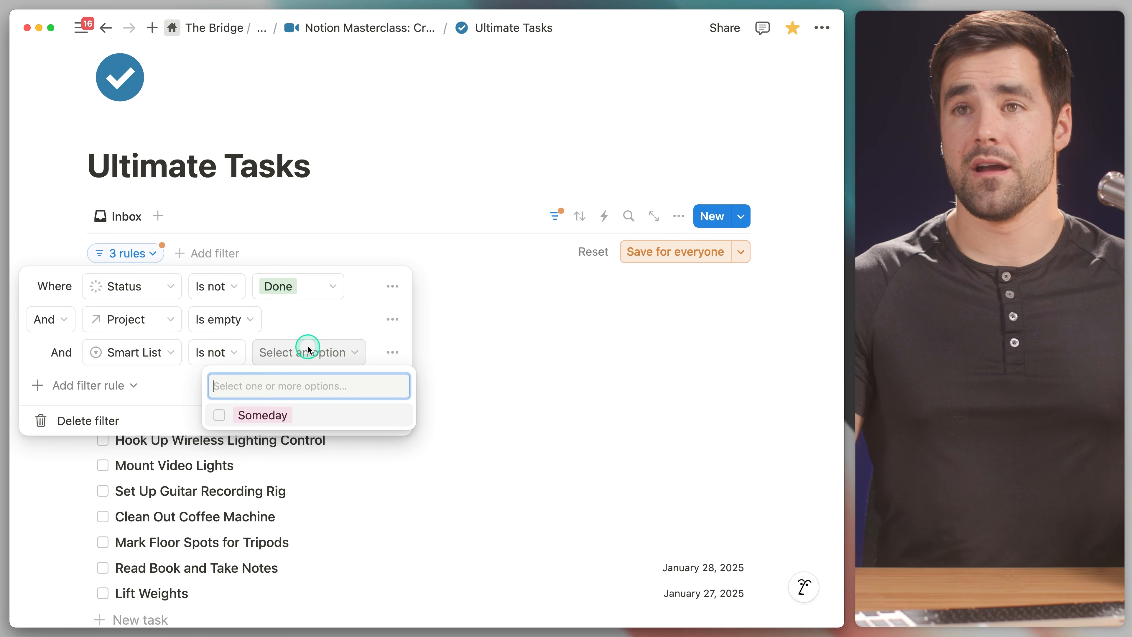
left_click(235, 352)
left_click(232, 355)
left_click(174, 428)
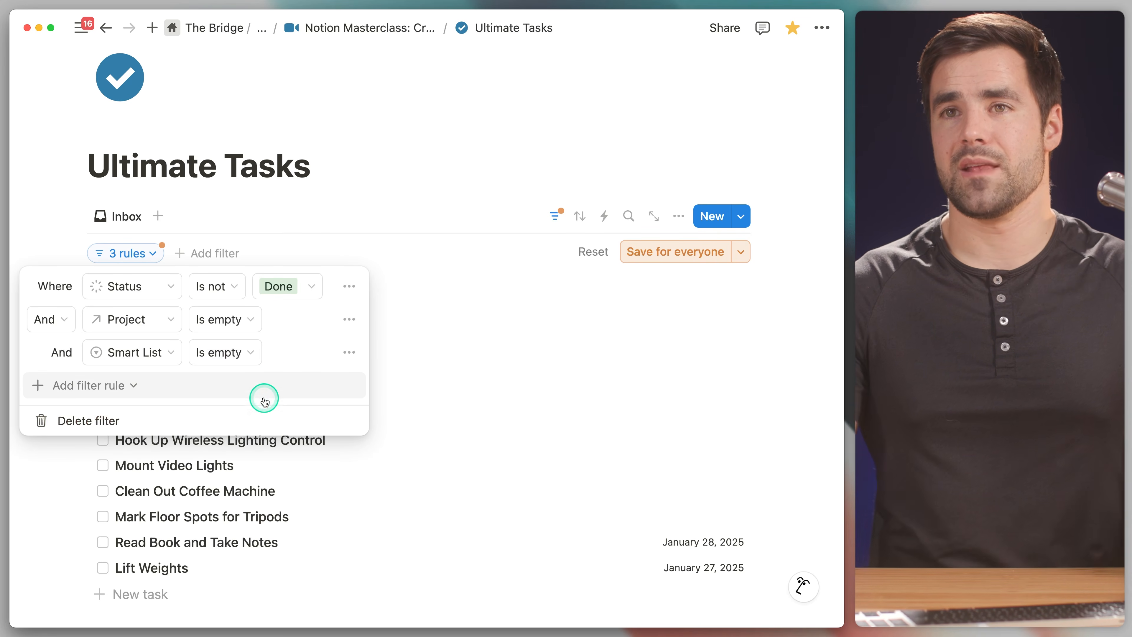
Step: Sort the Inbox view by Due in ascending order and save the filter and sort for everyone
left_click(800, 305)
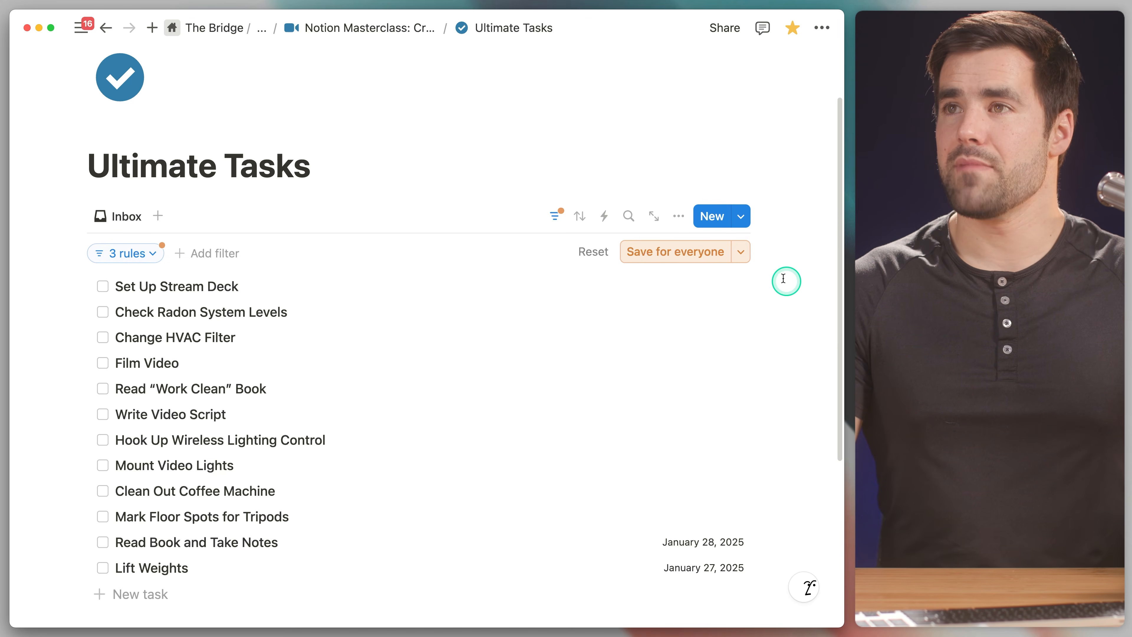
left_click(580, 217)
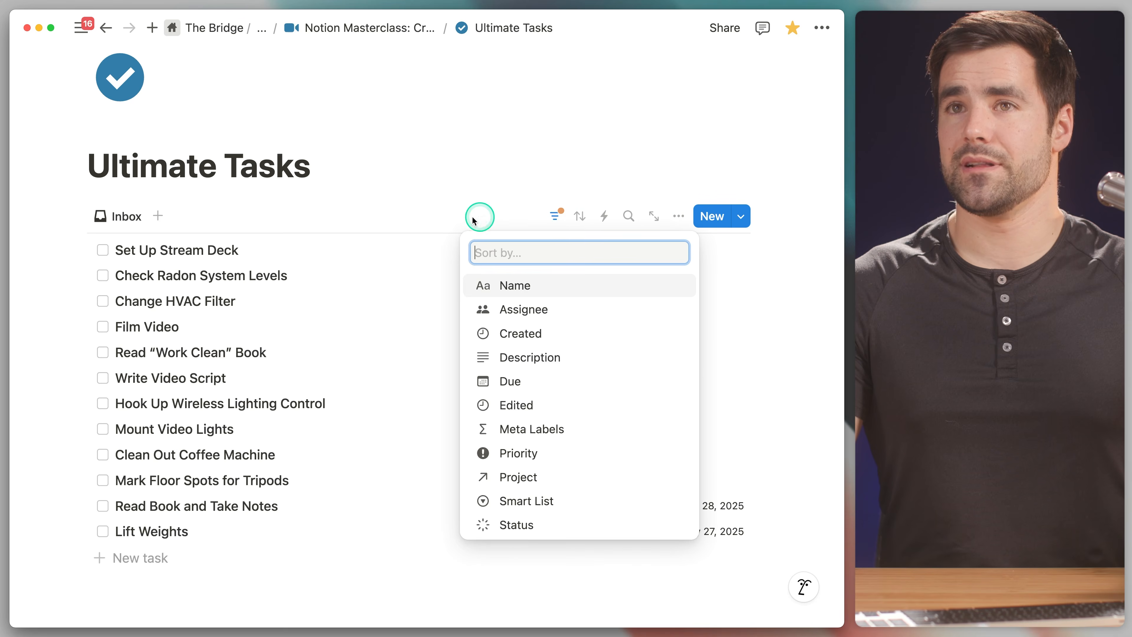
left_click(513, 379)
left_click(528, 257)
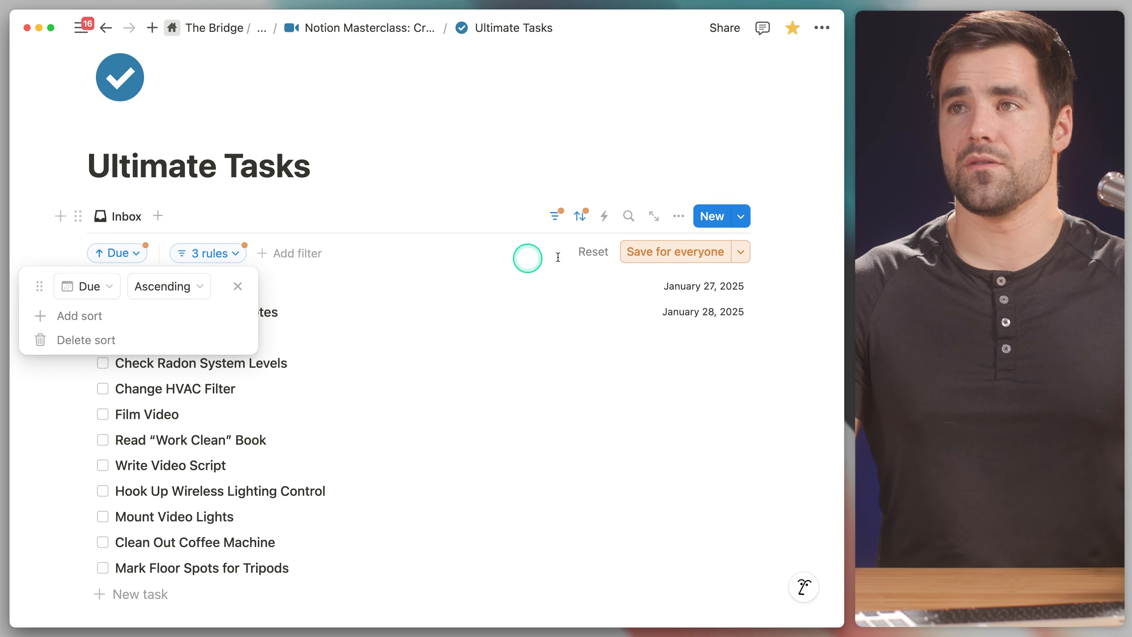
left_click(657, 253)
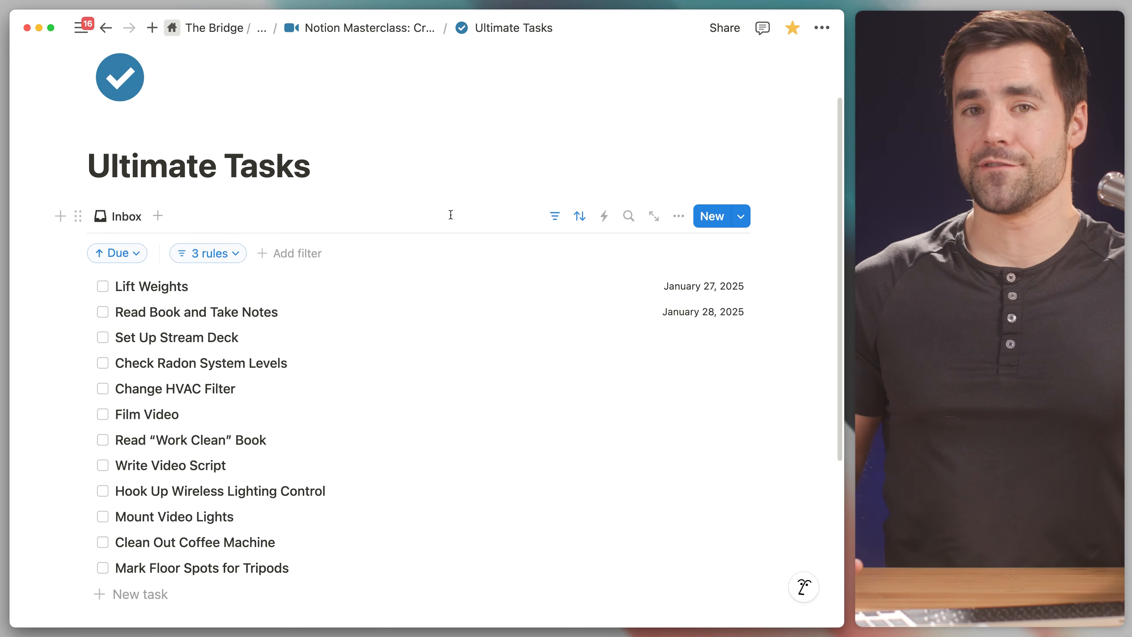
Step: View the description field in the Inbox view's options and close the options without entering a description
left_click(118, 217)
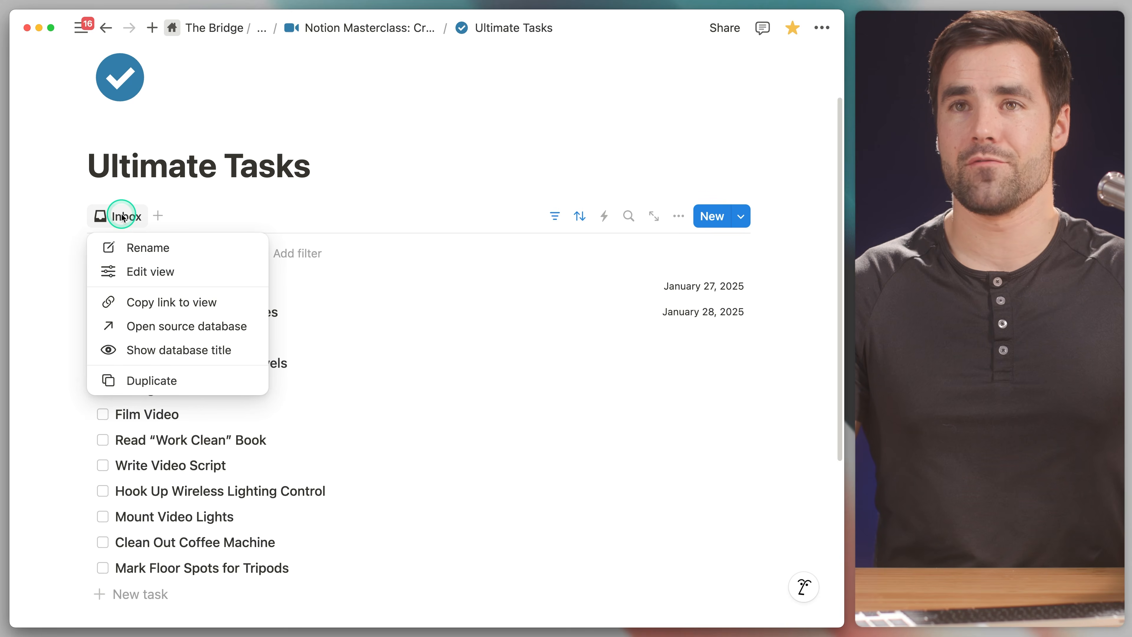
left_click(159, 245)
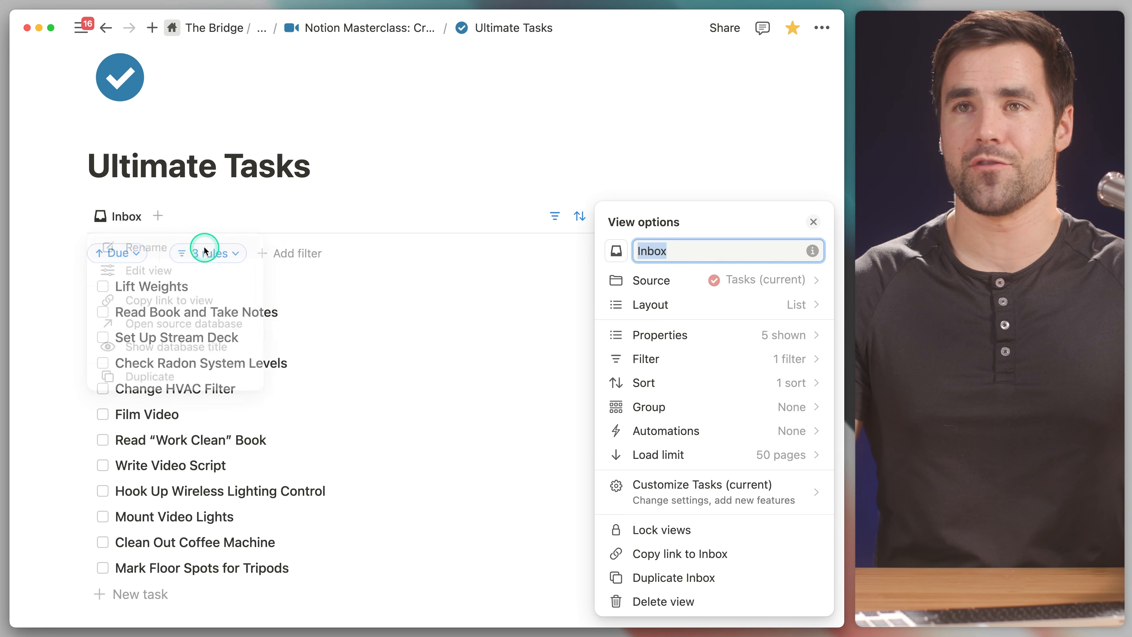
left_click(812, 251)
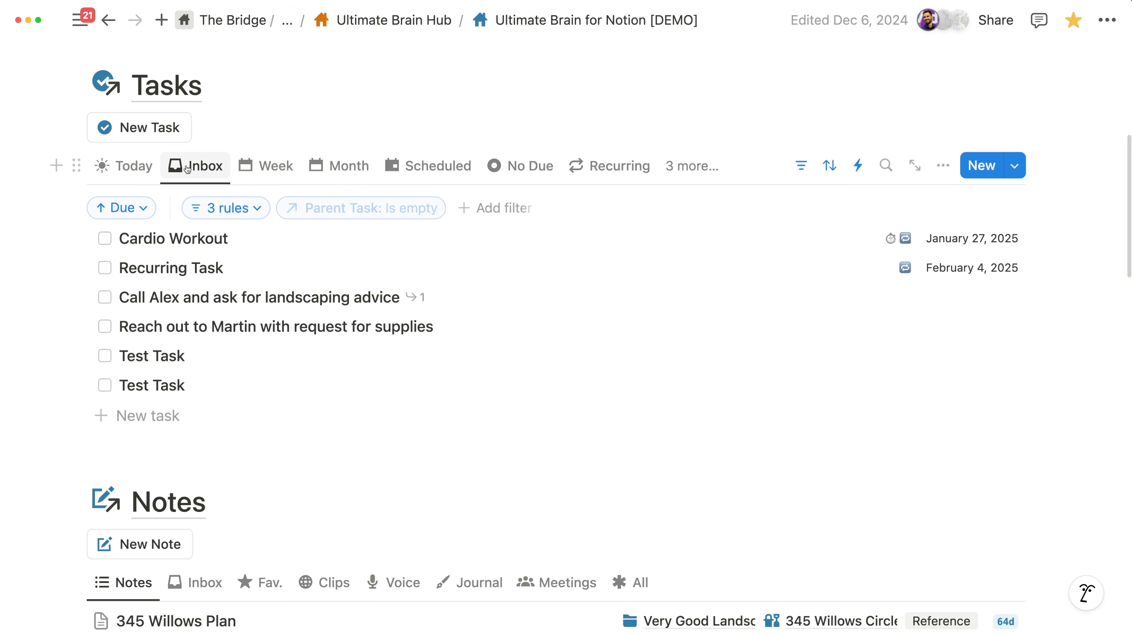
mouse_move(187, 168)
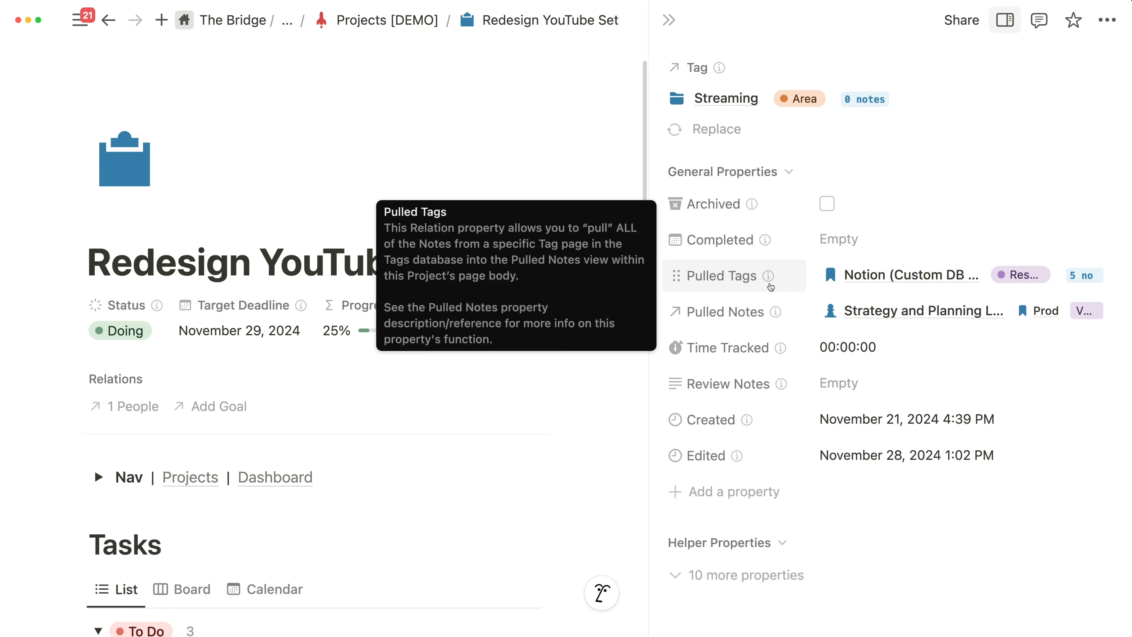
mouse_move(772, 314)
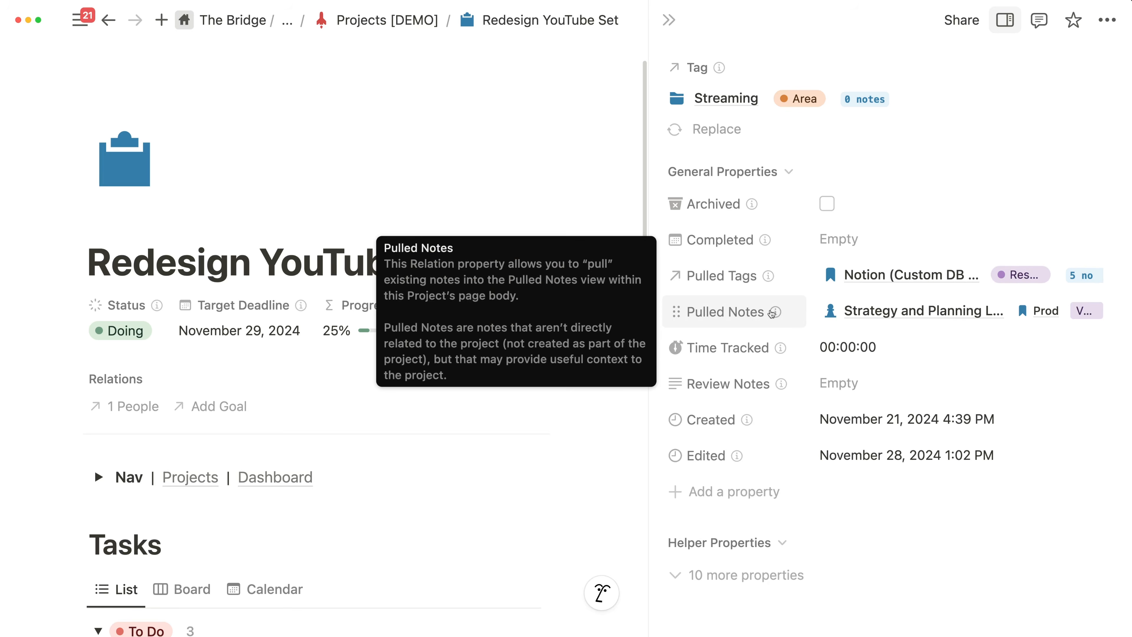
mouse_move(780, 349)
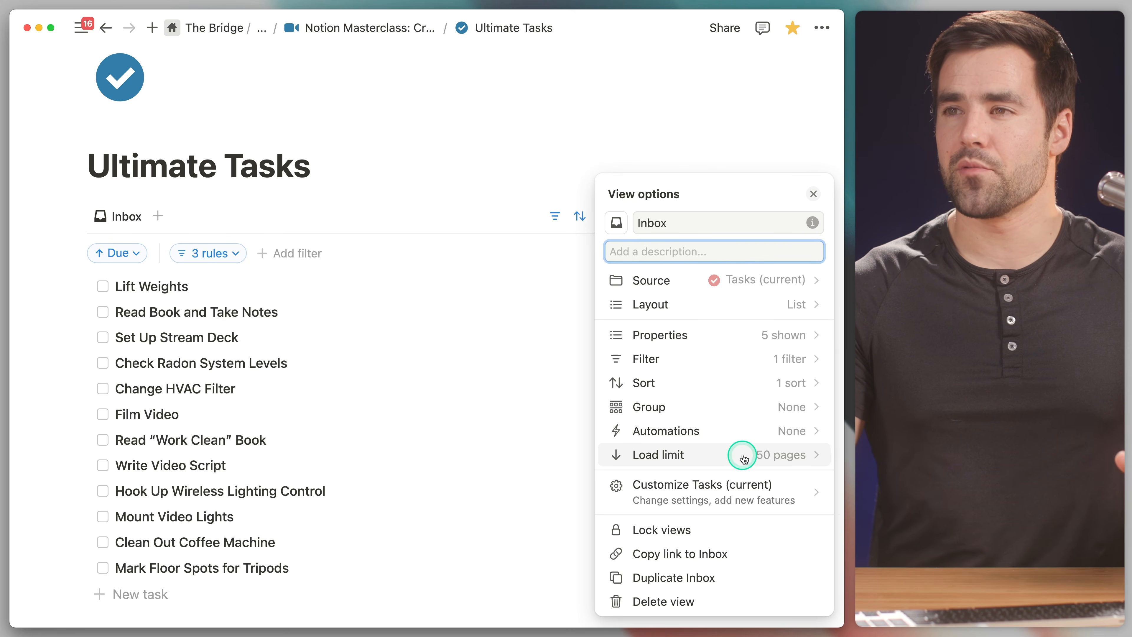
left_click(461, 208)
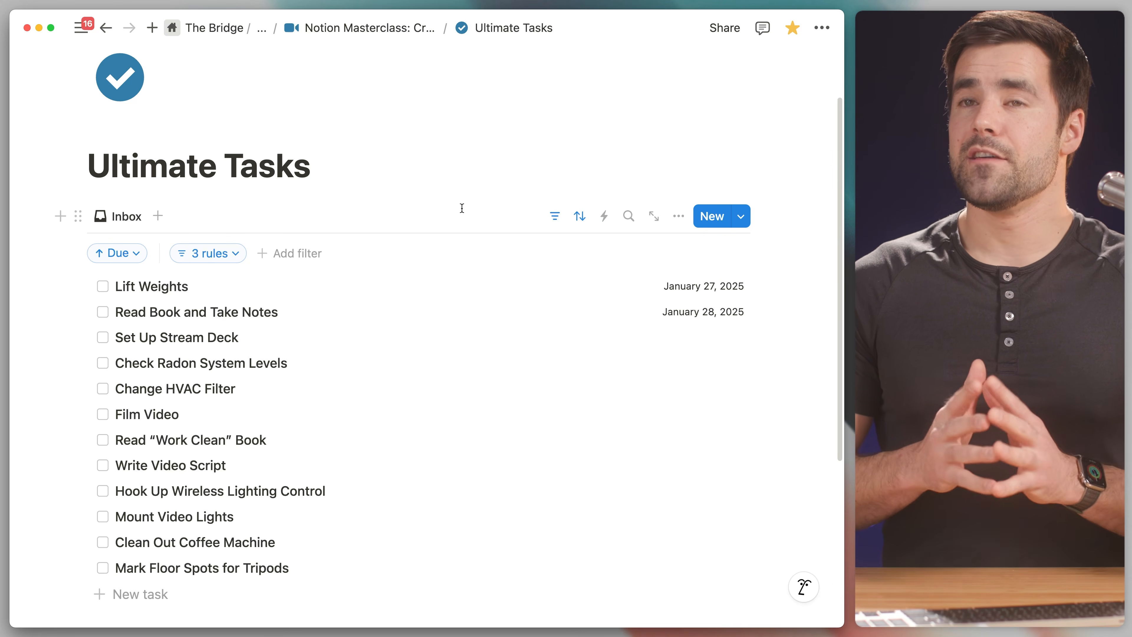
left_click(520, 268)
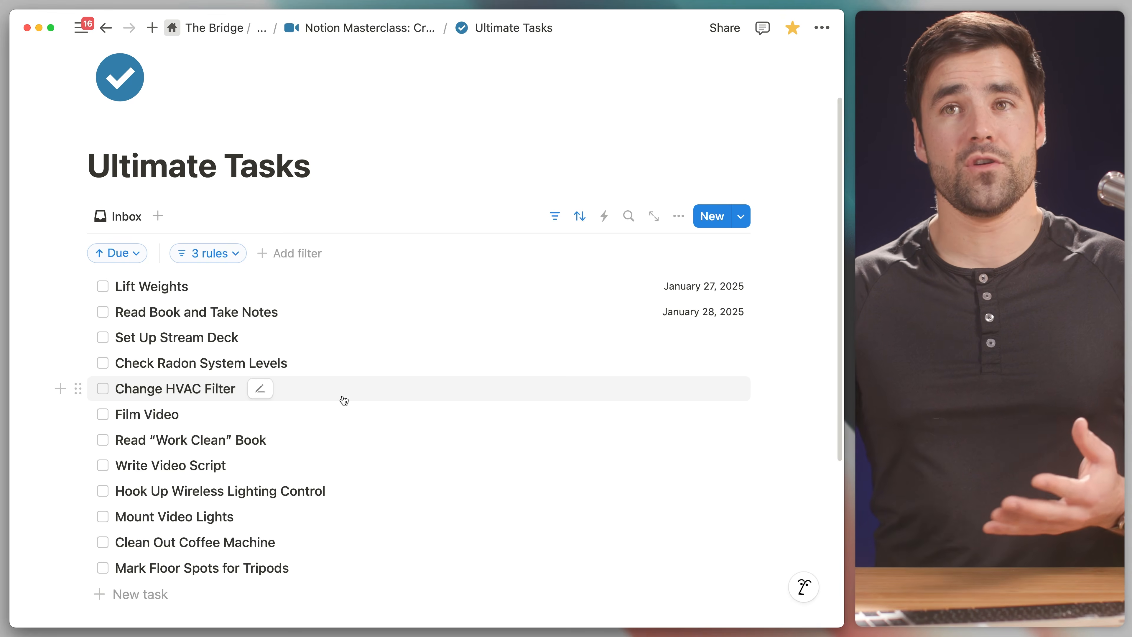
left_click(190, 223)
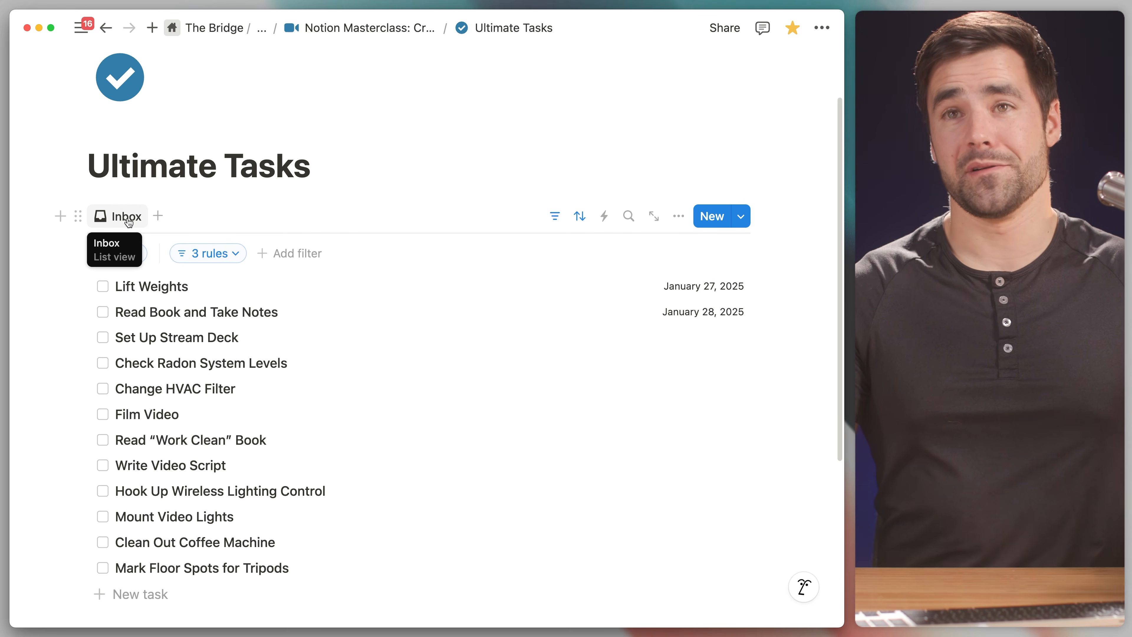
left_click(164, 217)
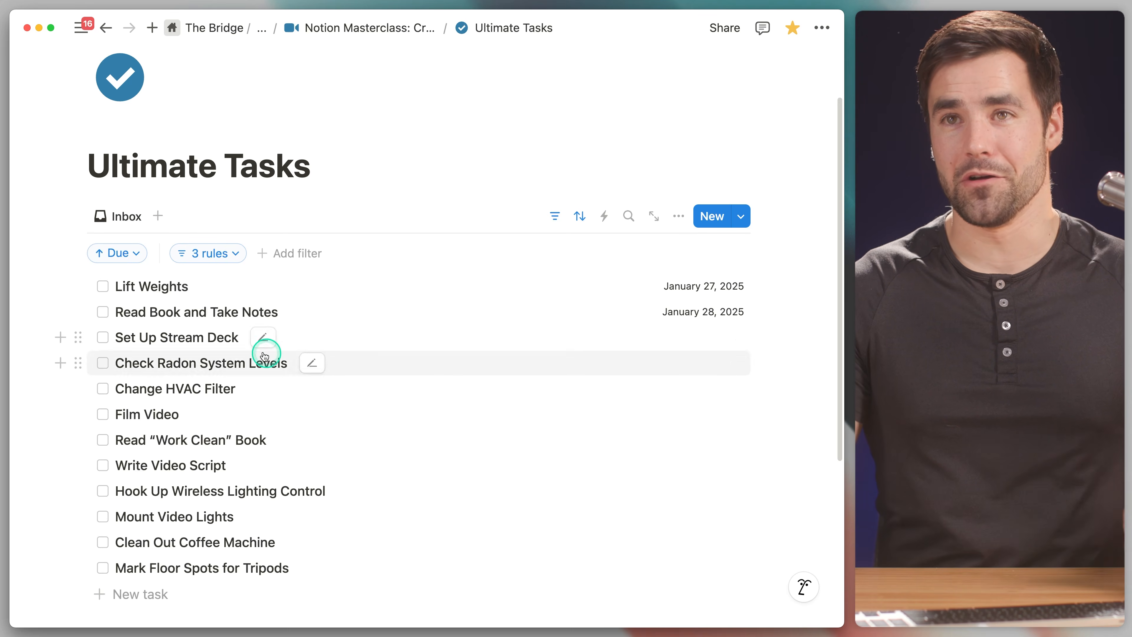
Step: Duplicate the Inbox view and name the copy Today
left_click(124, 218)
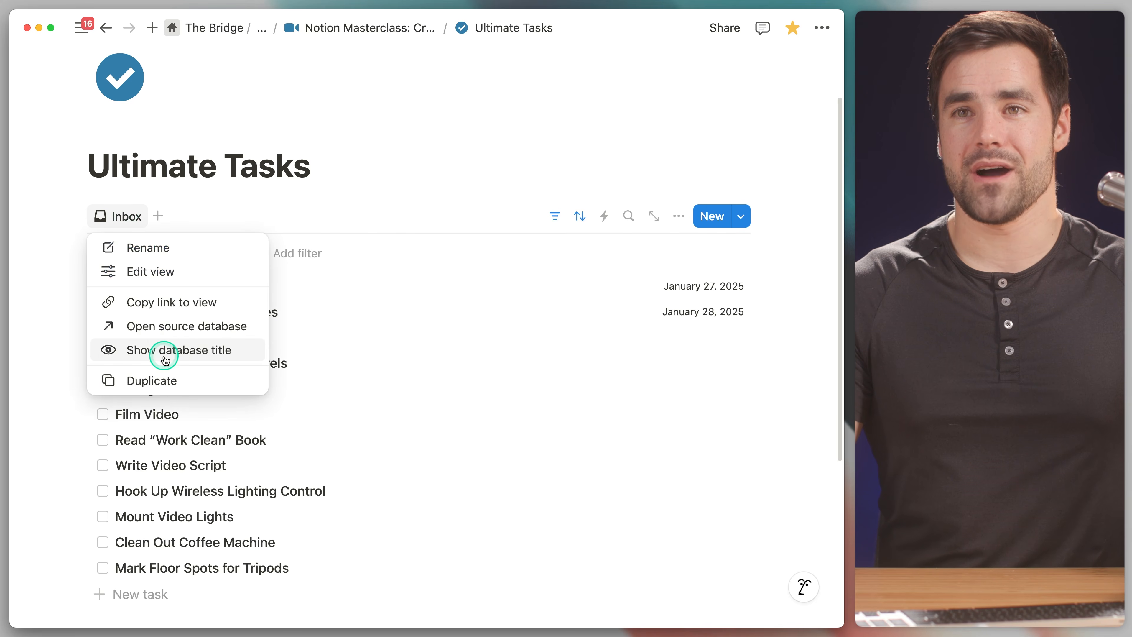
left_click(150, 378)
type("Today")
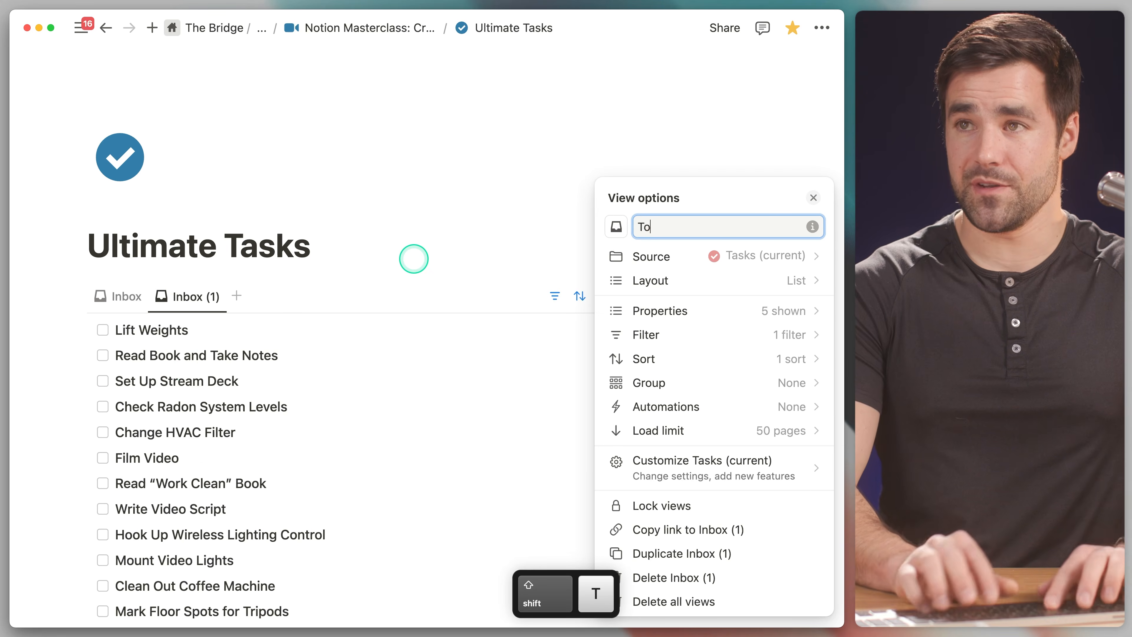
Step: Change the Today view's icon to the sun and close the view options
left_click(616, 225)
left_click(589, 292)
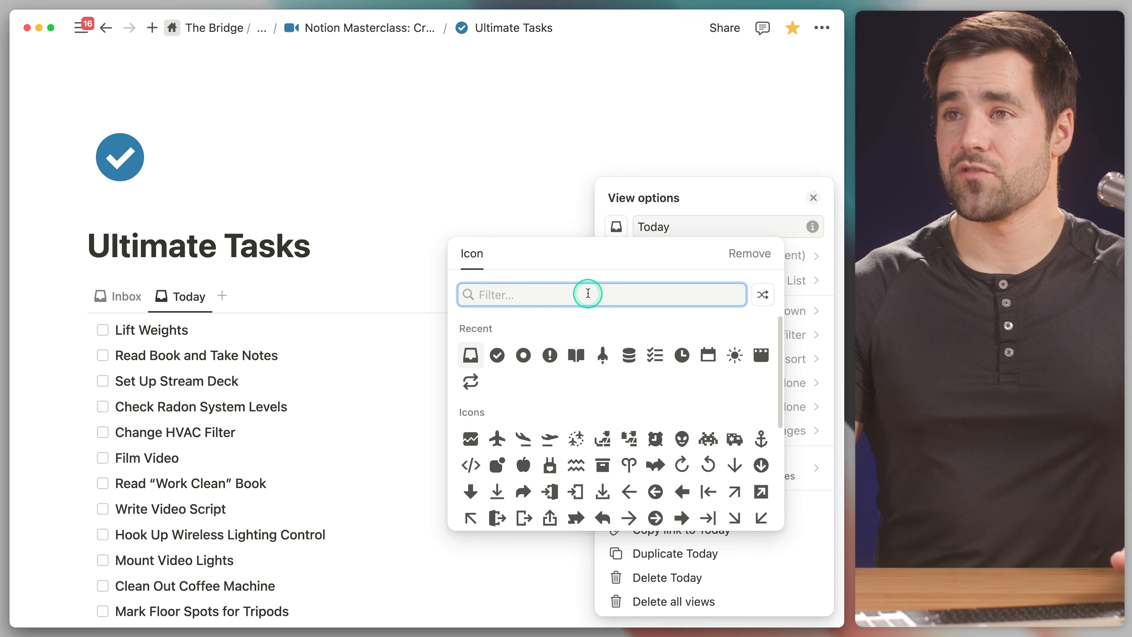
left_click(736, 356)
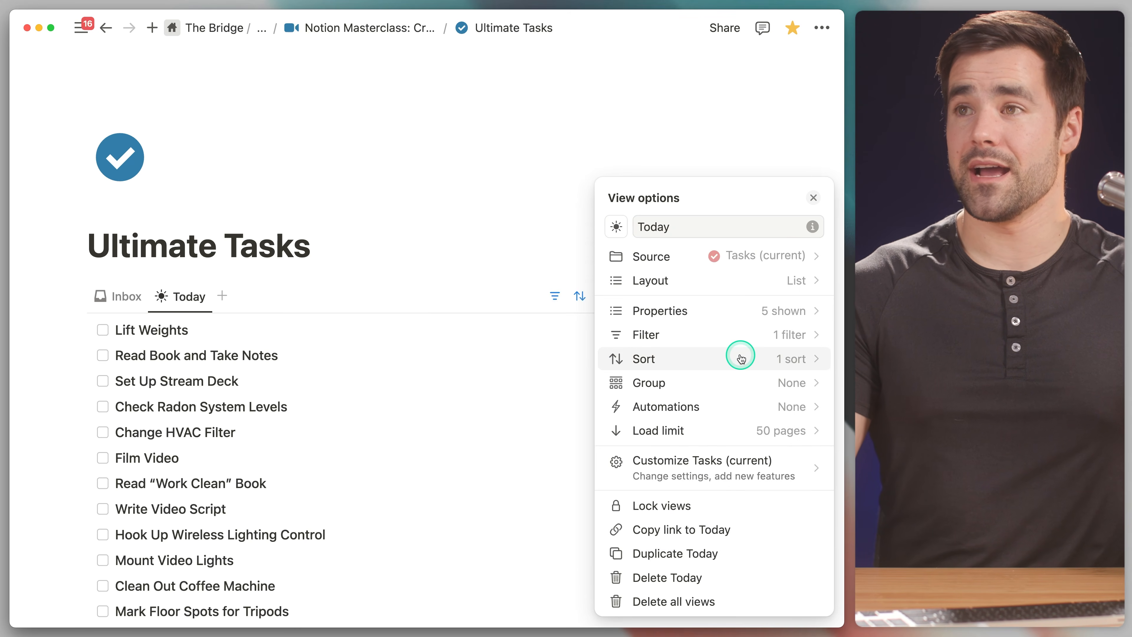
left_click(535, 250)
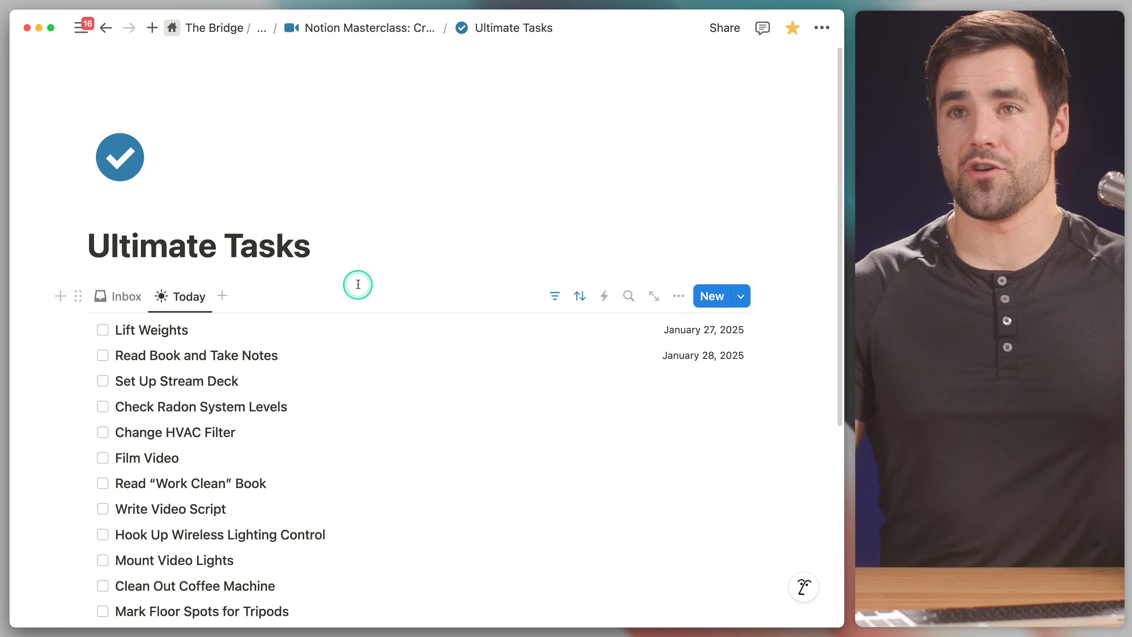
Step: Remove the Smart List rule from the Today view's filter
scroll(358, 285, "down", 1)
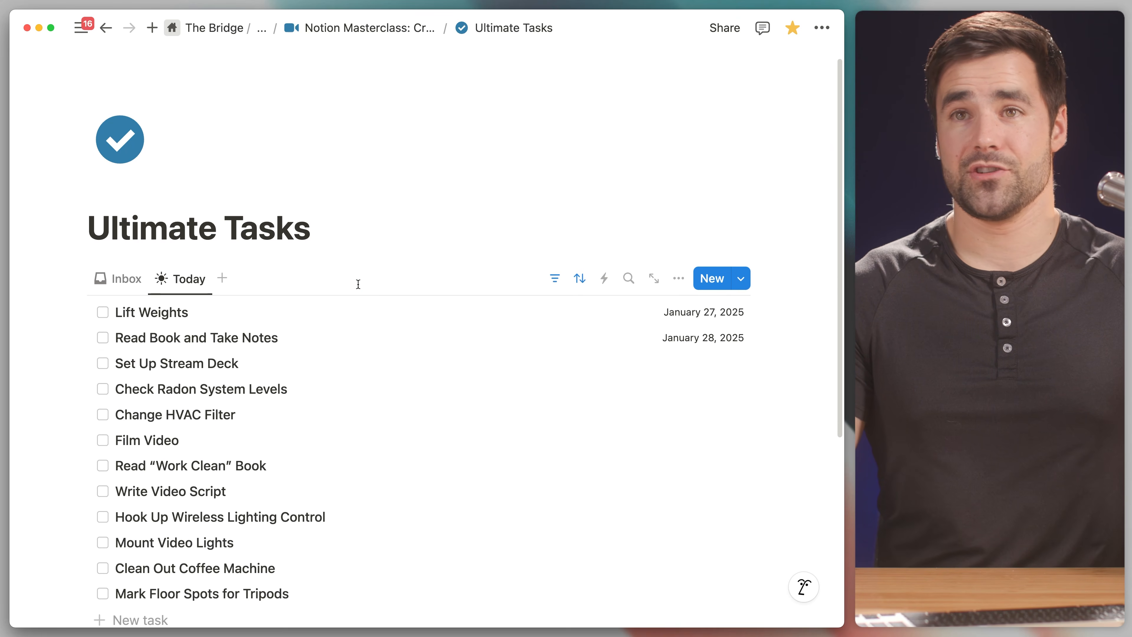
left_click(579, 266)
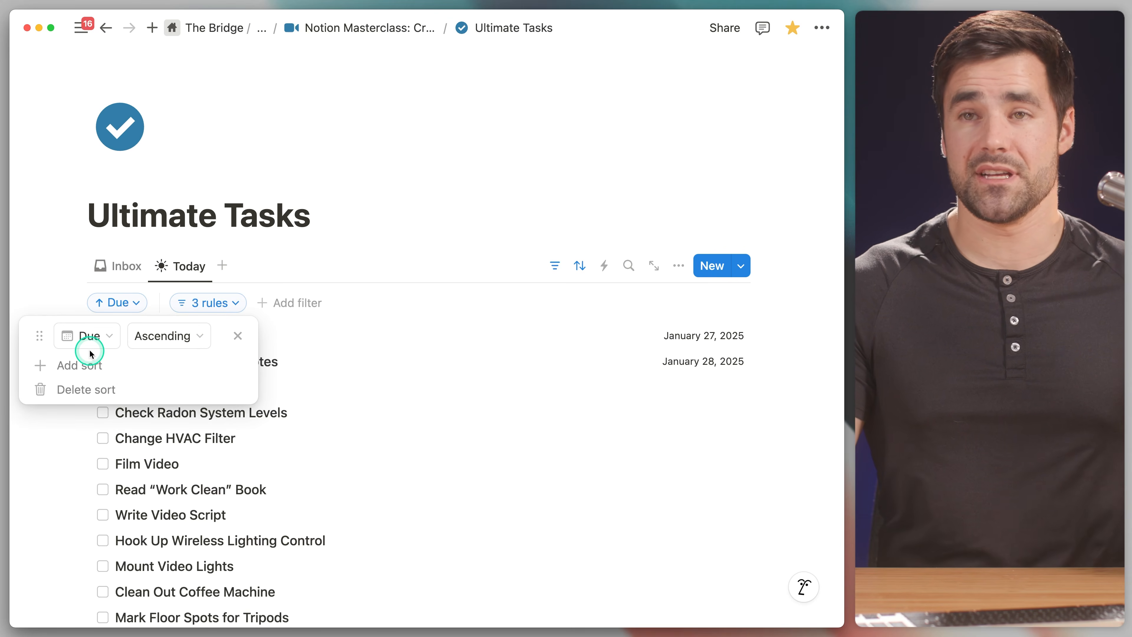
left_click(203, 303)
left_click(191, 302)
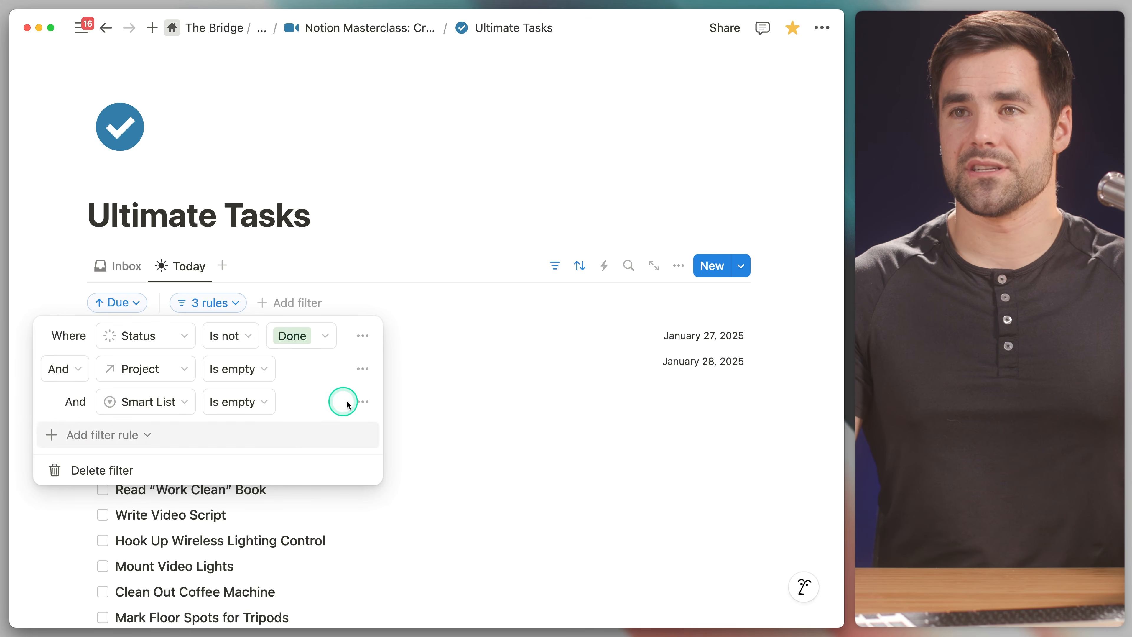
left_click(363, 402)
left_click(367, 438)
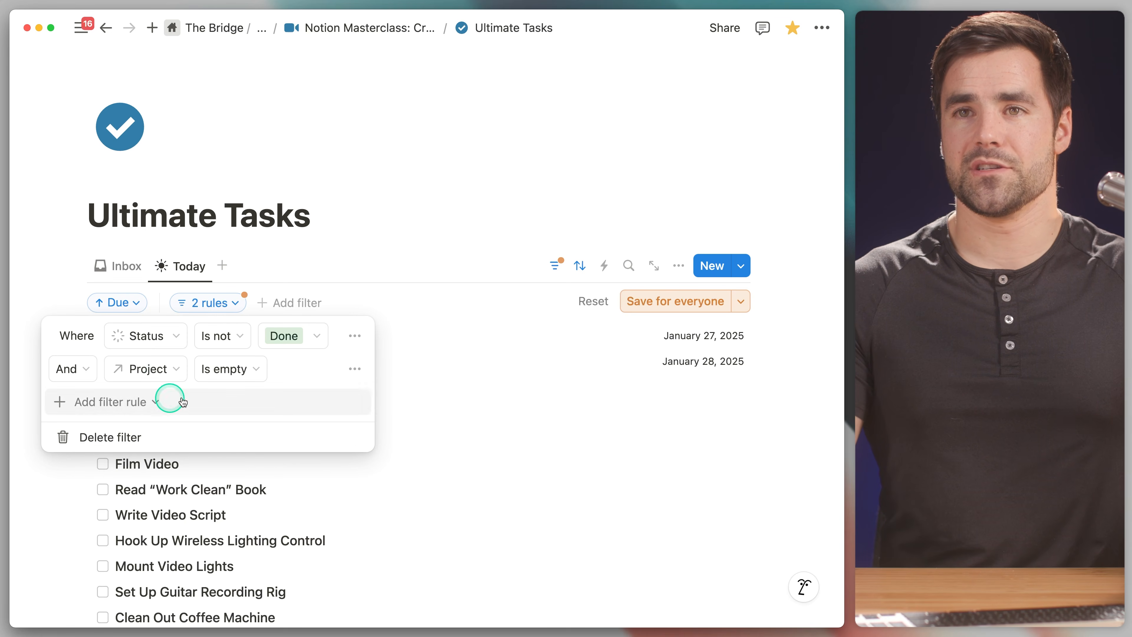
Step: Change the Today view's Project filter rule to Due is on or before Today
left_click(173, 376)
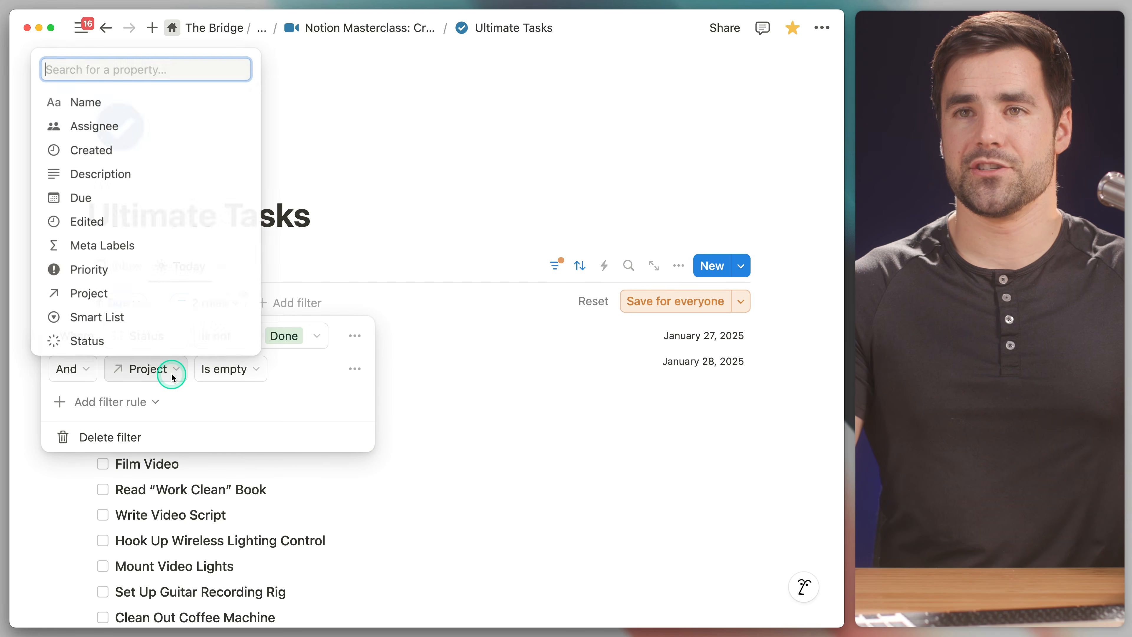
left_click(126, 196)
left_click(233, 373)
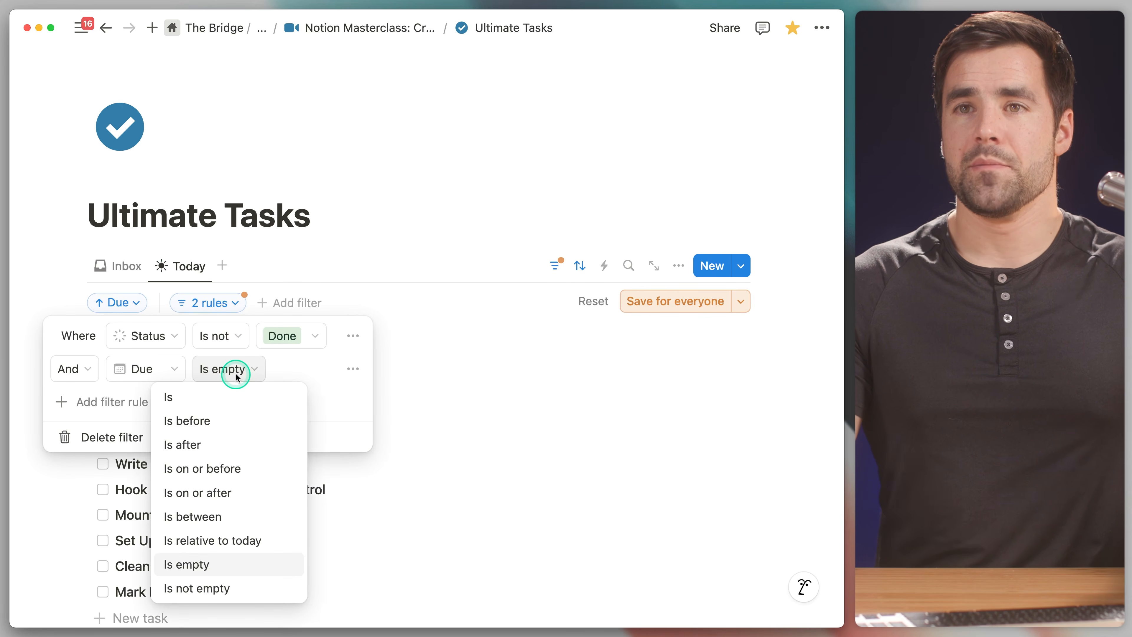
left_click(202, 468)
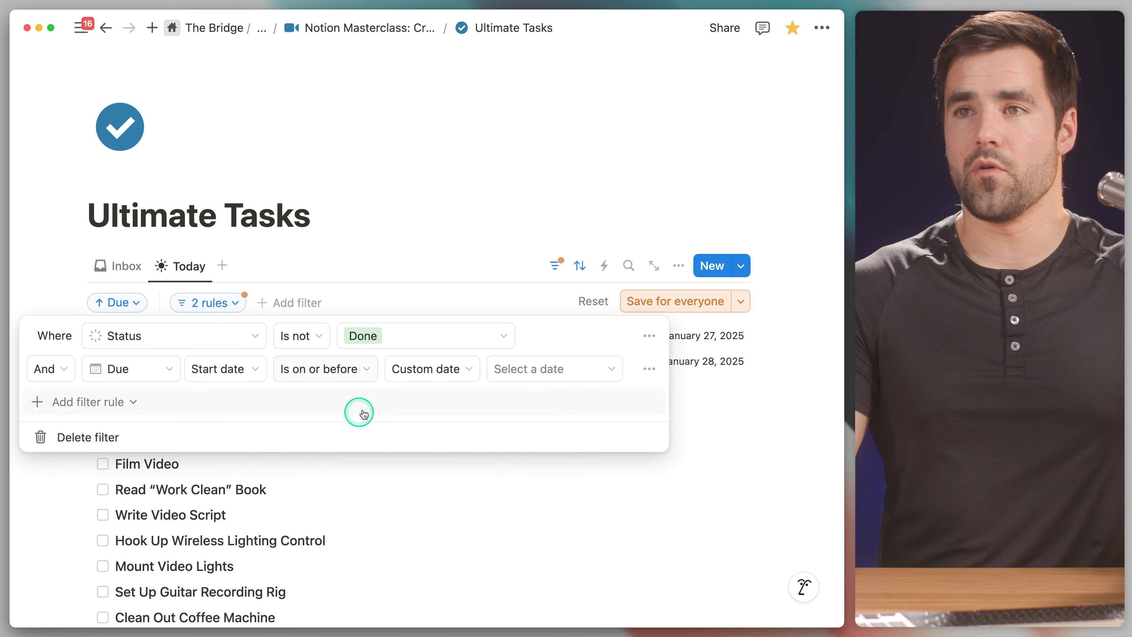
left_click(444, 369)
left_click(428, 397)
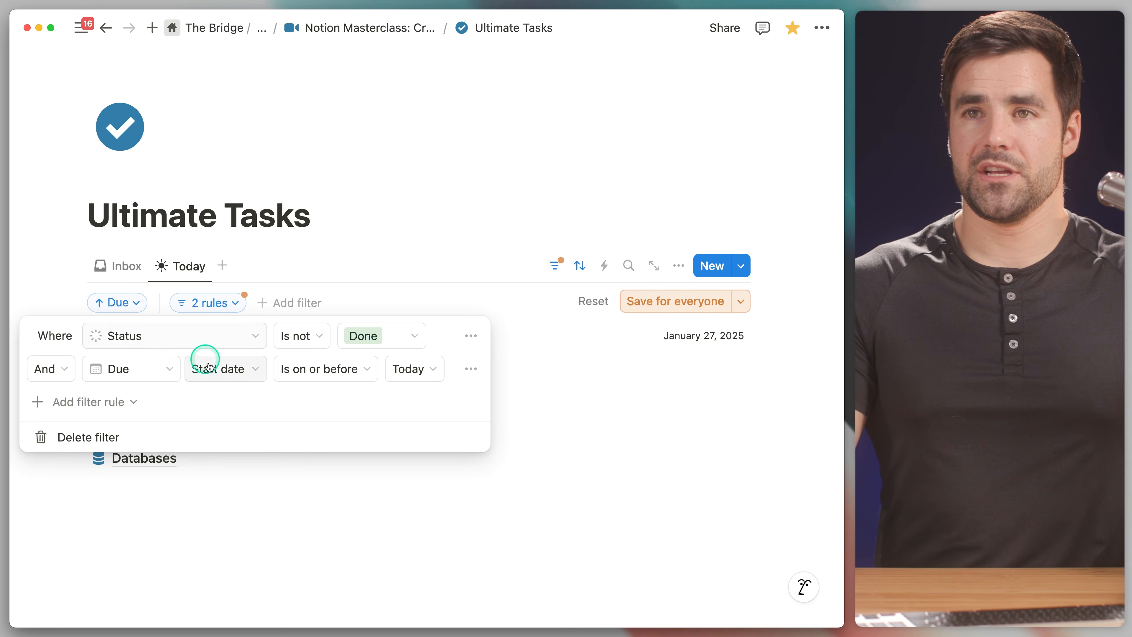
Step: Make the Due filter rule use the end date and save the Today view's filter for everyone
left_click(224, 373)
left_click(209, 420)
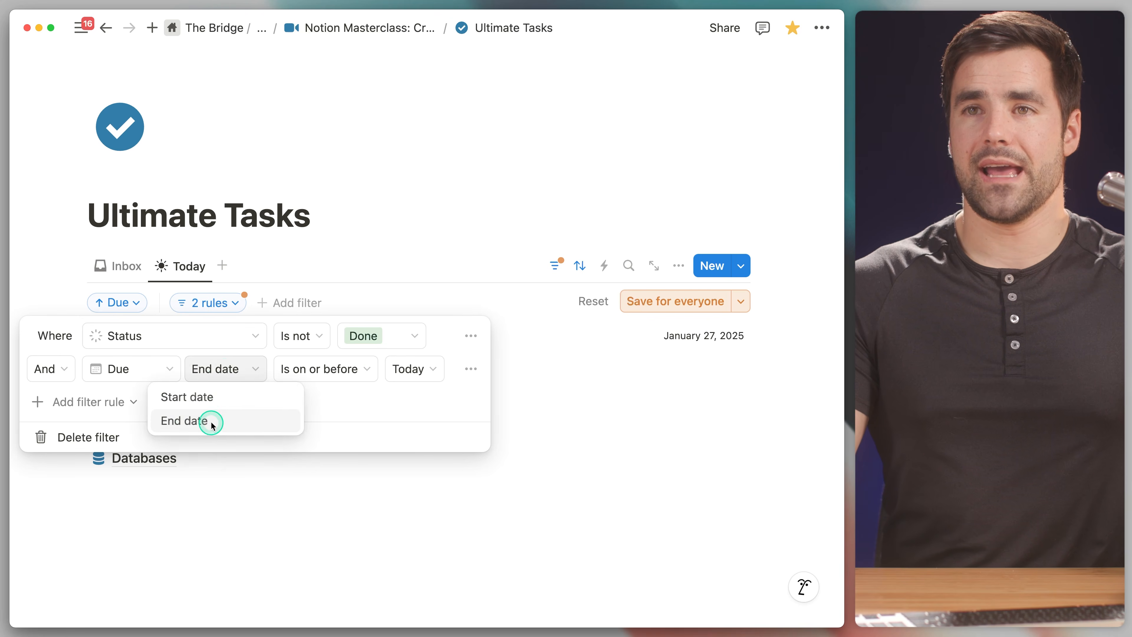
left_click(650, 302)
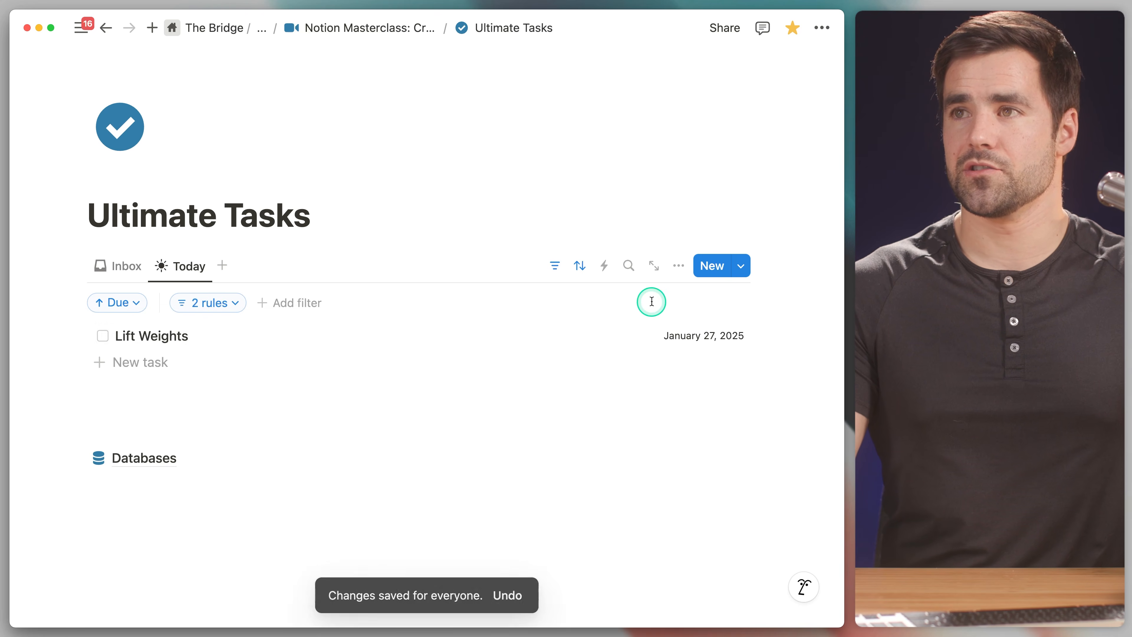
Step: Add an end date of January 29, 2025 to the Lift Weights task, and review the Today view's filter rules
left_click(687, 342)
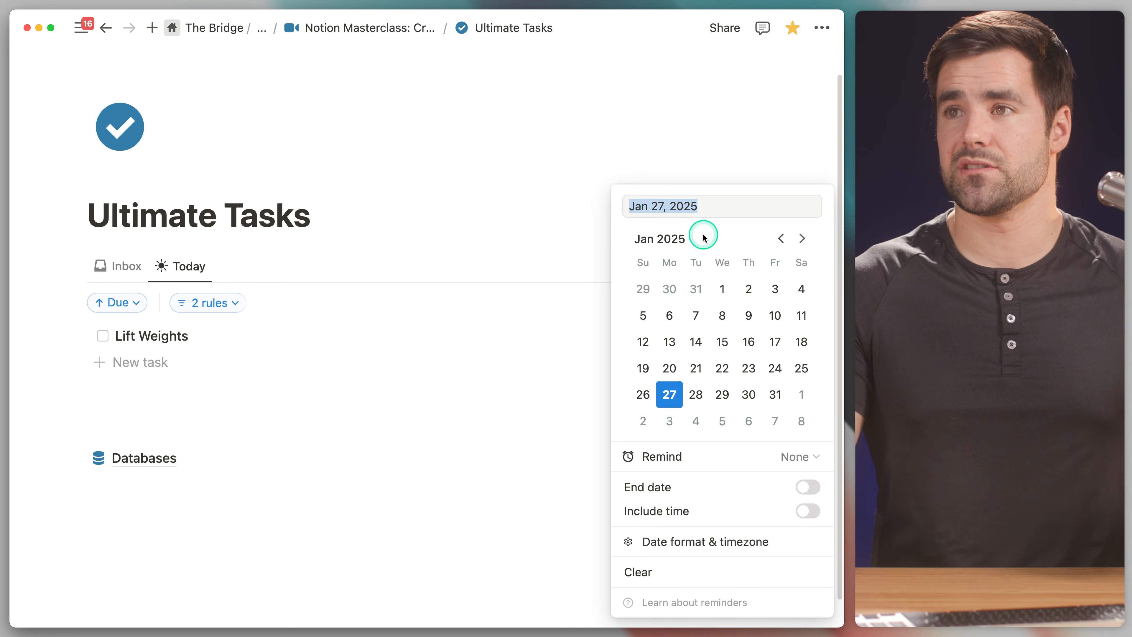
left_click(807, 487)
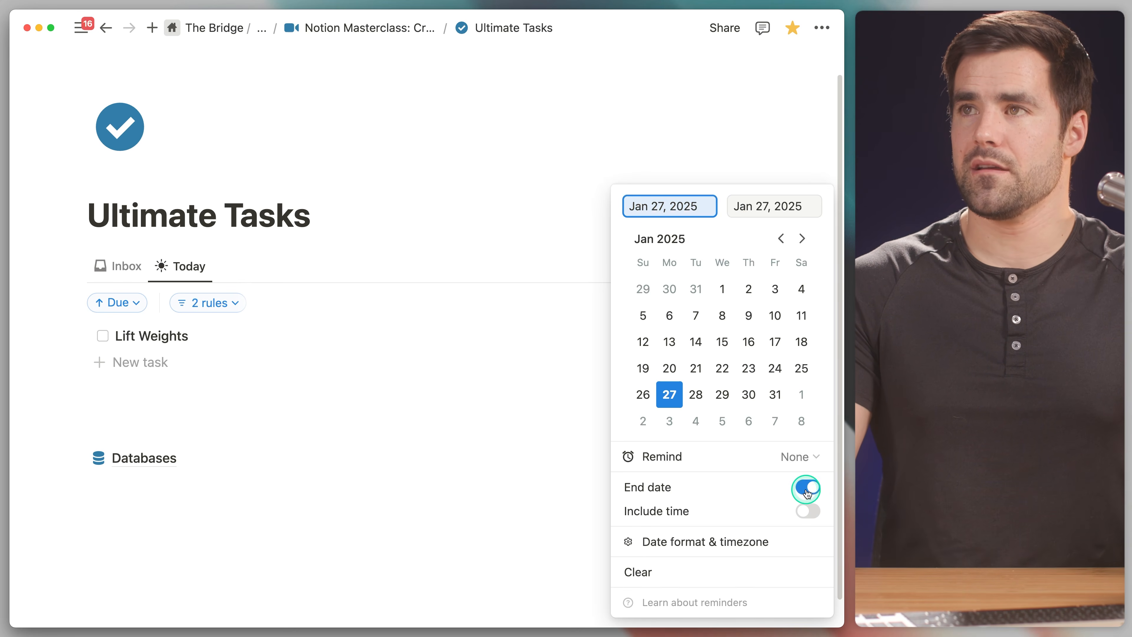
left_click(764, 209)
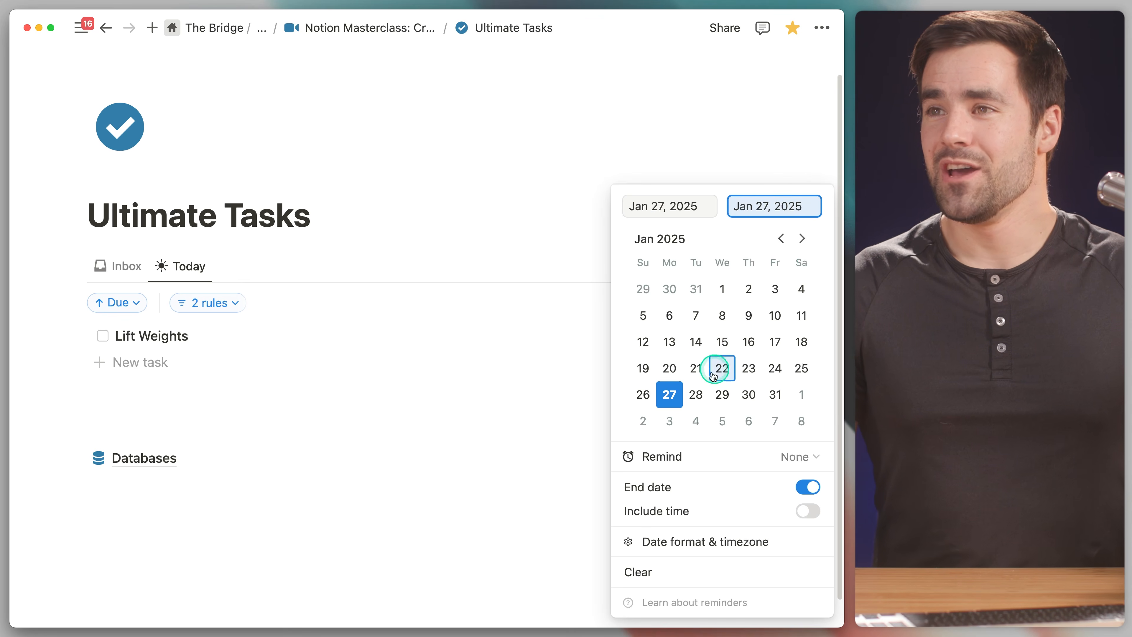
left_click(721, 395)
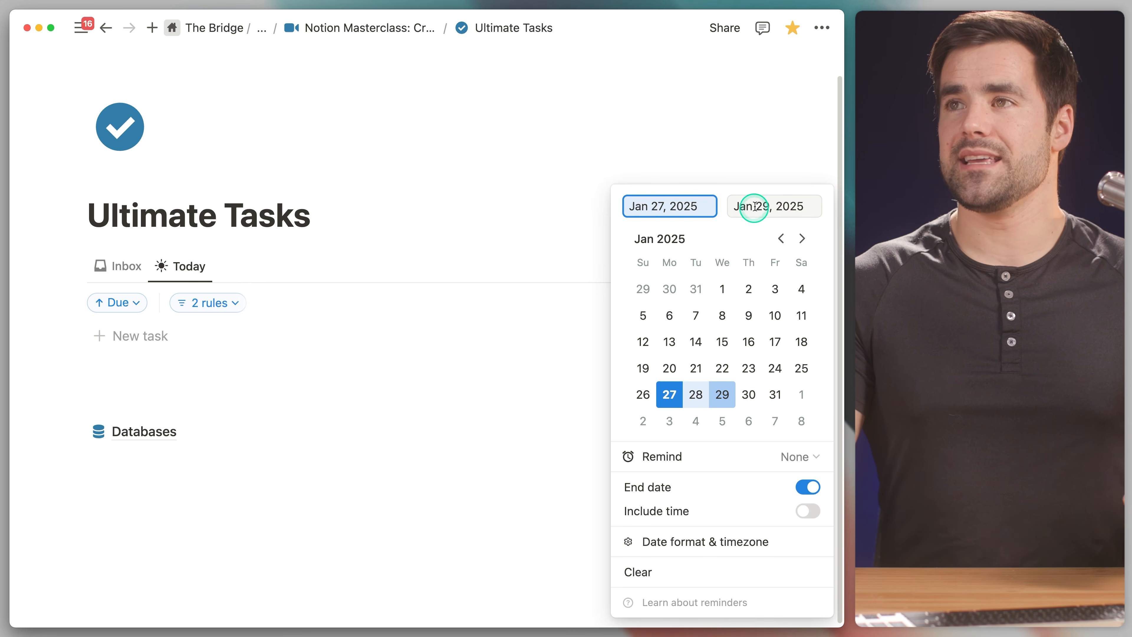
left_click(519, 212)
left_click(214, 304)
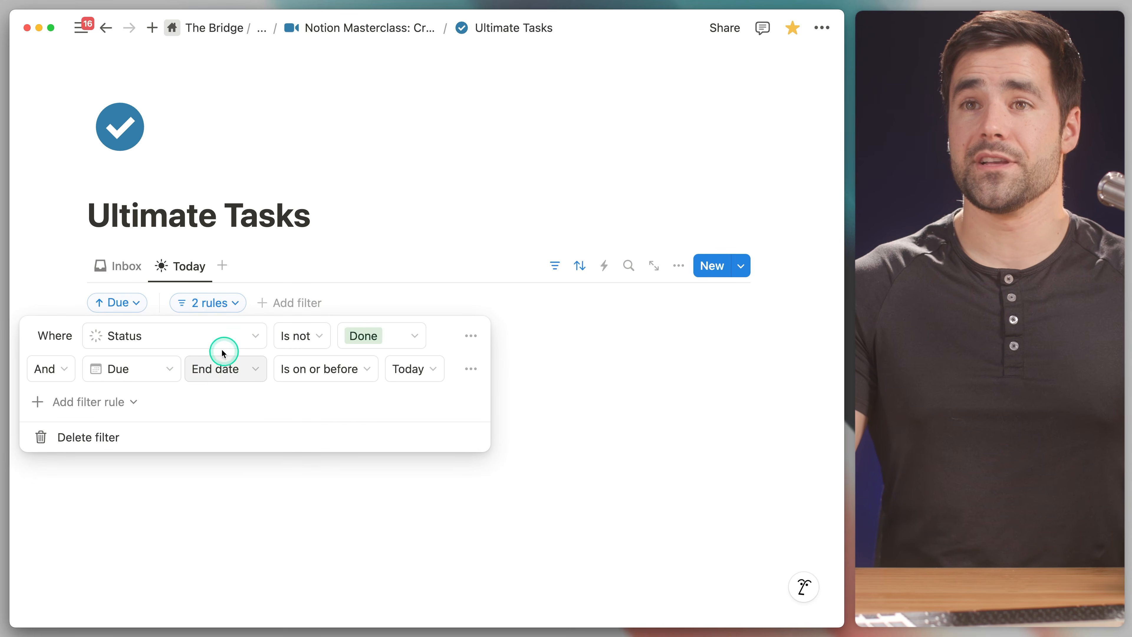
left_click(297, 264)
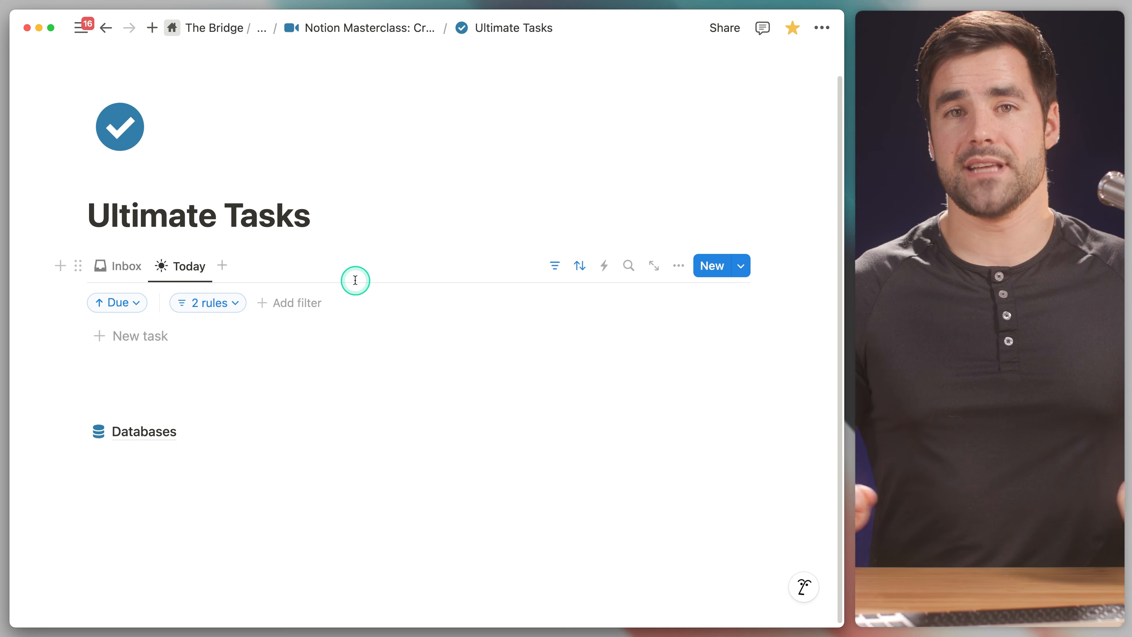
Step: Remove the end date from the Lift Weights task in the Inbox view
left_click(134, 266)
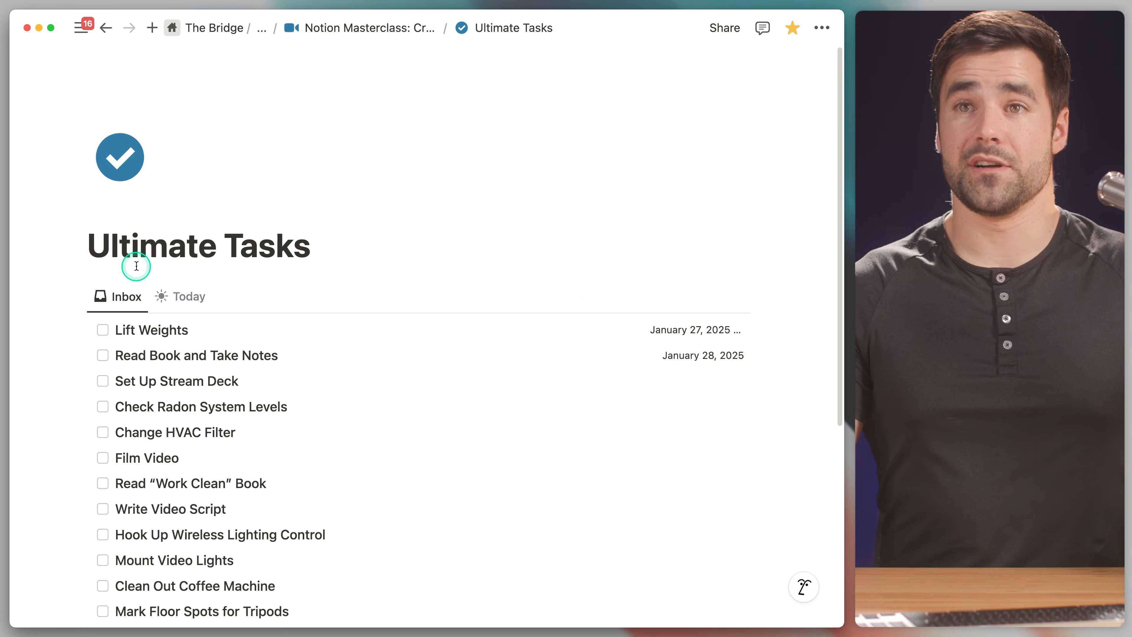
left_click(653, 334)
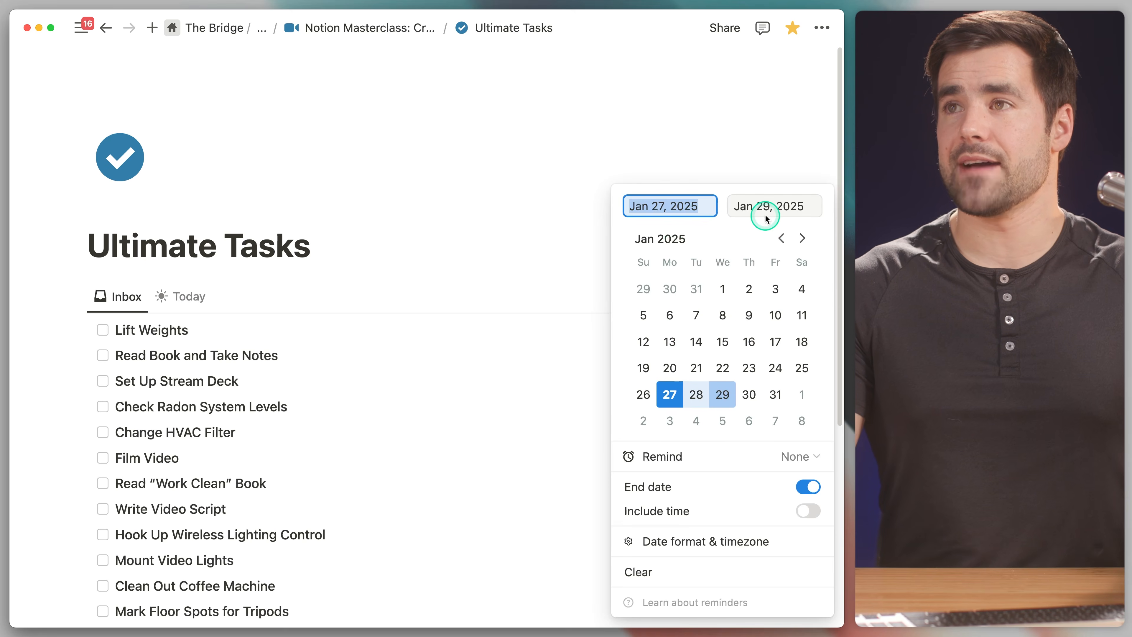
left_click(808, 487)
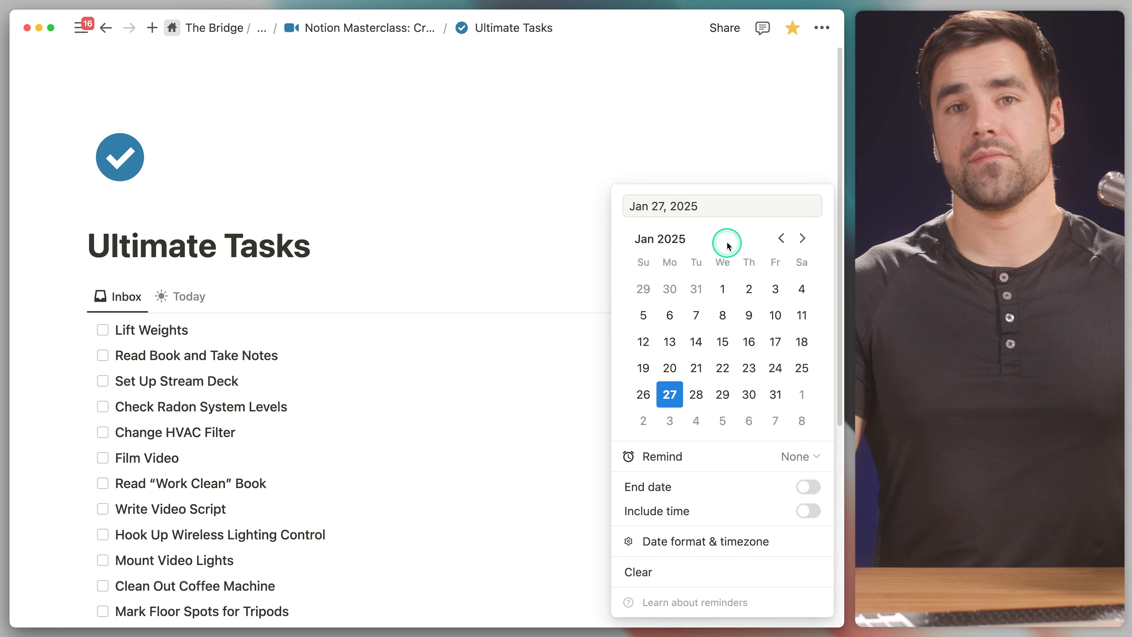
left_click(318, 281)
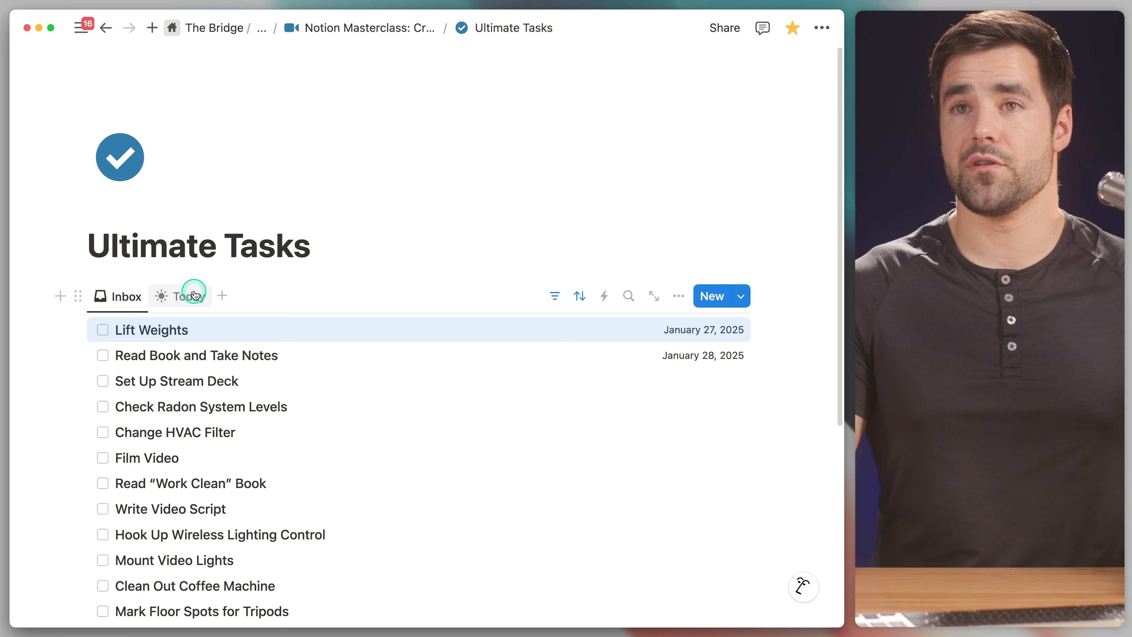
Step: Return to the Today view and examine its Status and Due filter rules
left_click(195, 294)
left_click(553, 292)
left_click(210, 335)
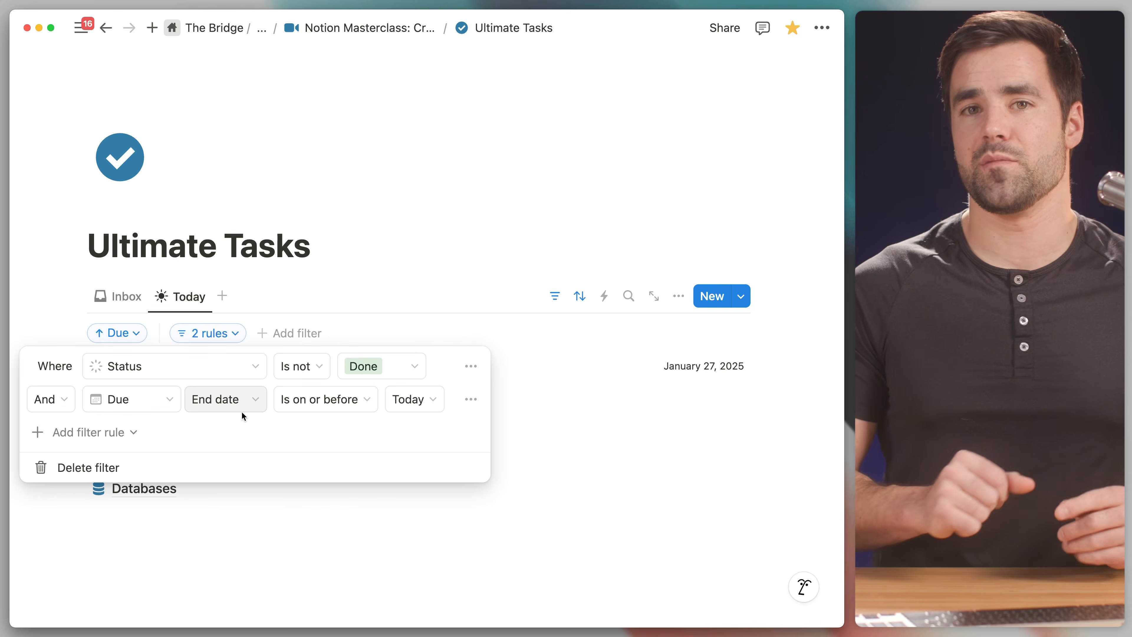
left_click(329, 322)
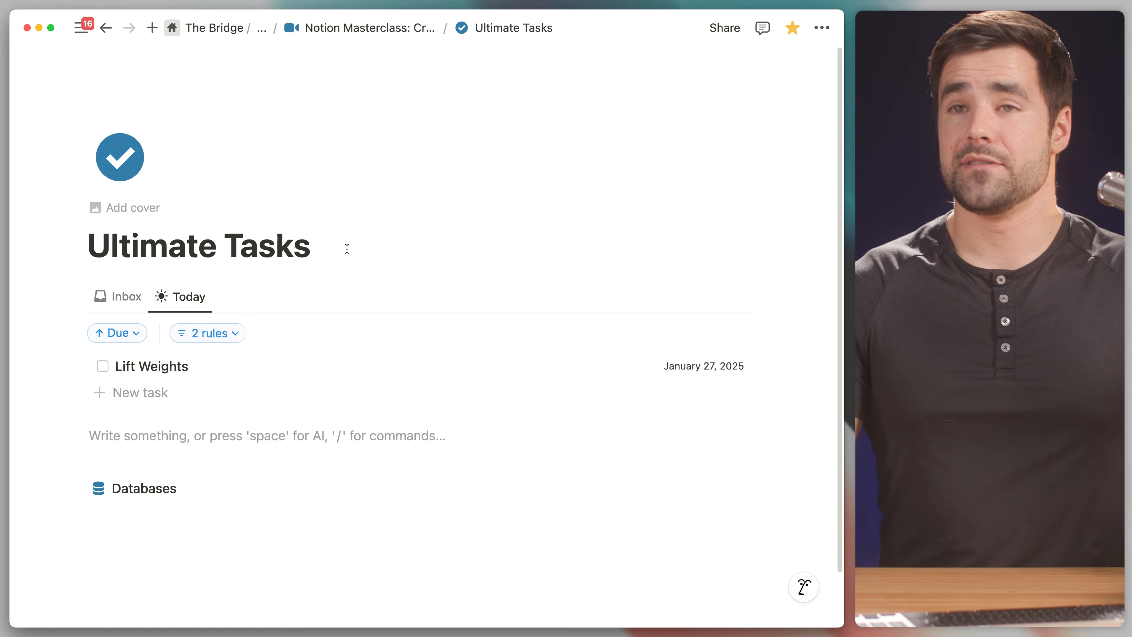
Step: Duplicate the Today view, name the copy Week and give it a calendar icon
left_click(192, 296)
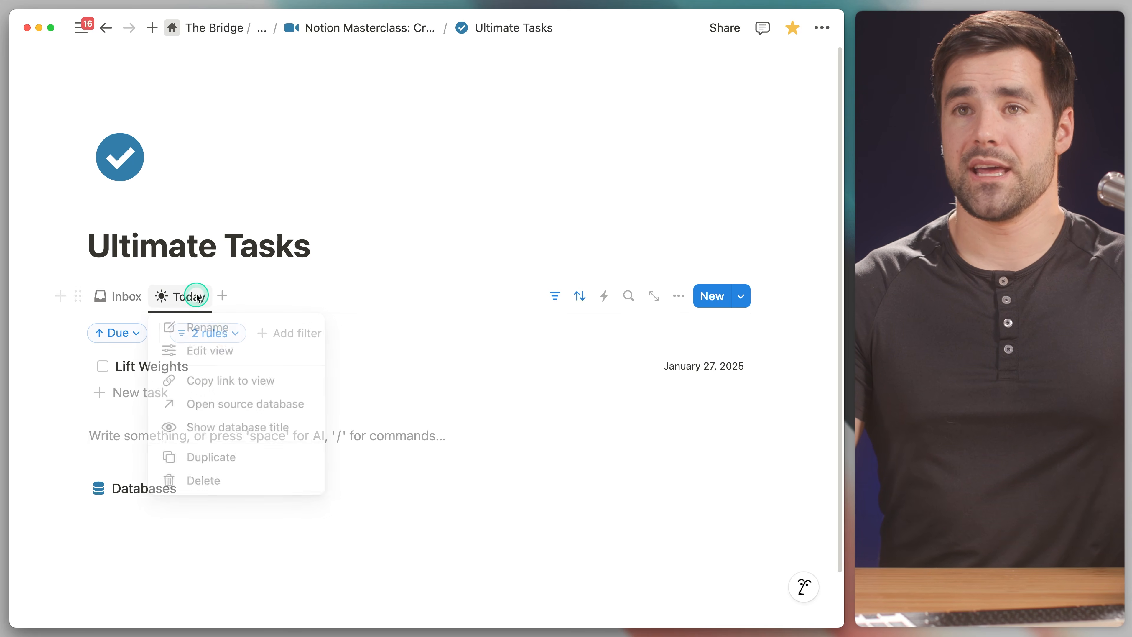
left_click(218, 458)
type("Week")
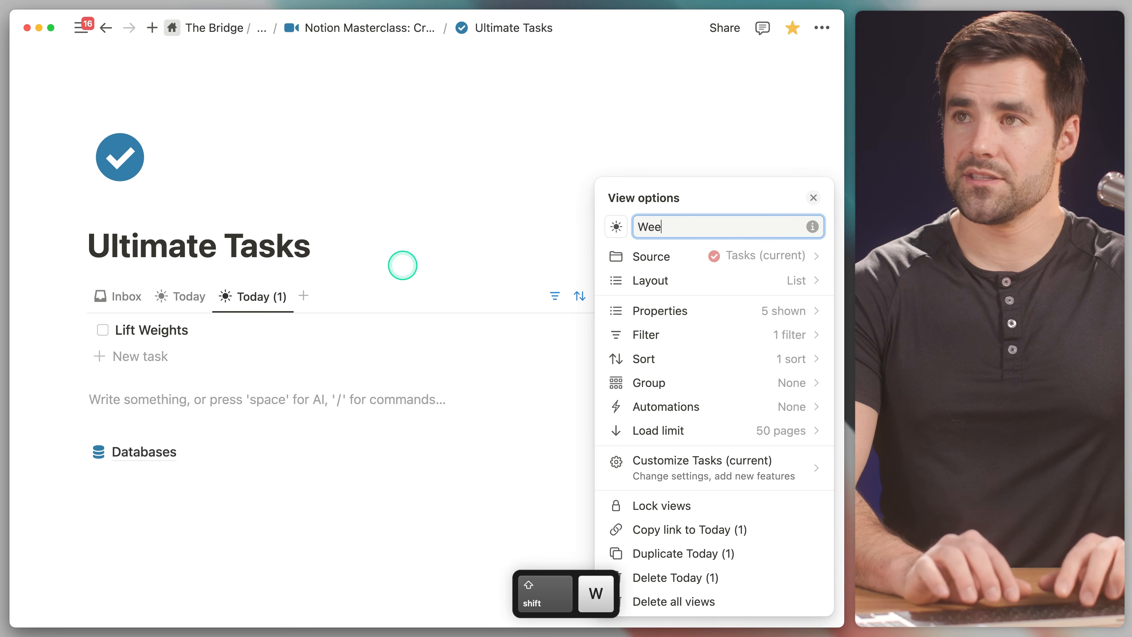
left_click(615, 227)
left_click(734, 352)
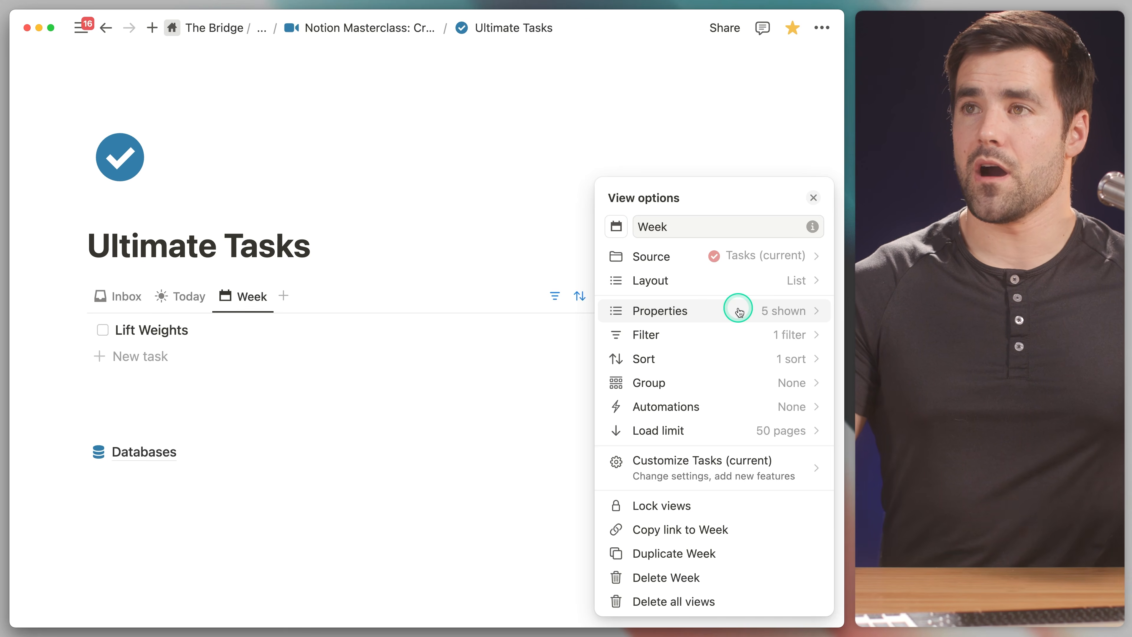
Step: Switch the Week view to the Calendar layout and turn on wrapping of page titles
left_click(729, 281)
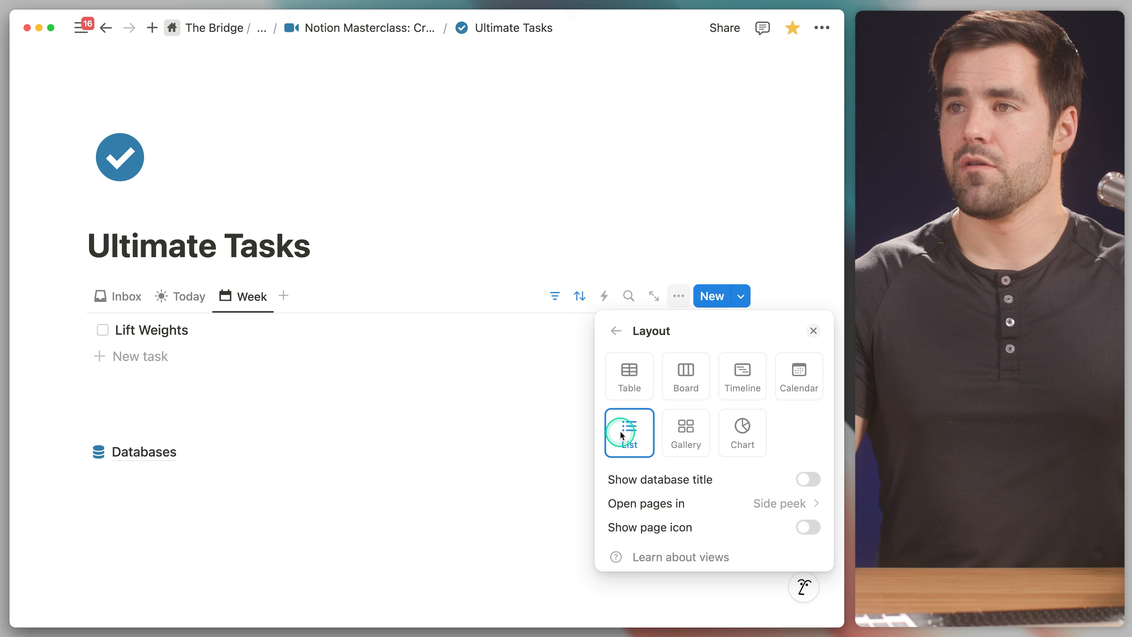
left_click(794, 384)
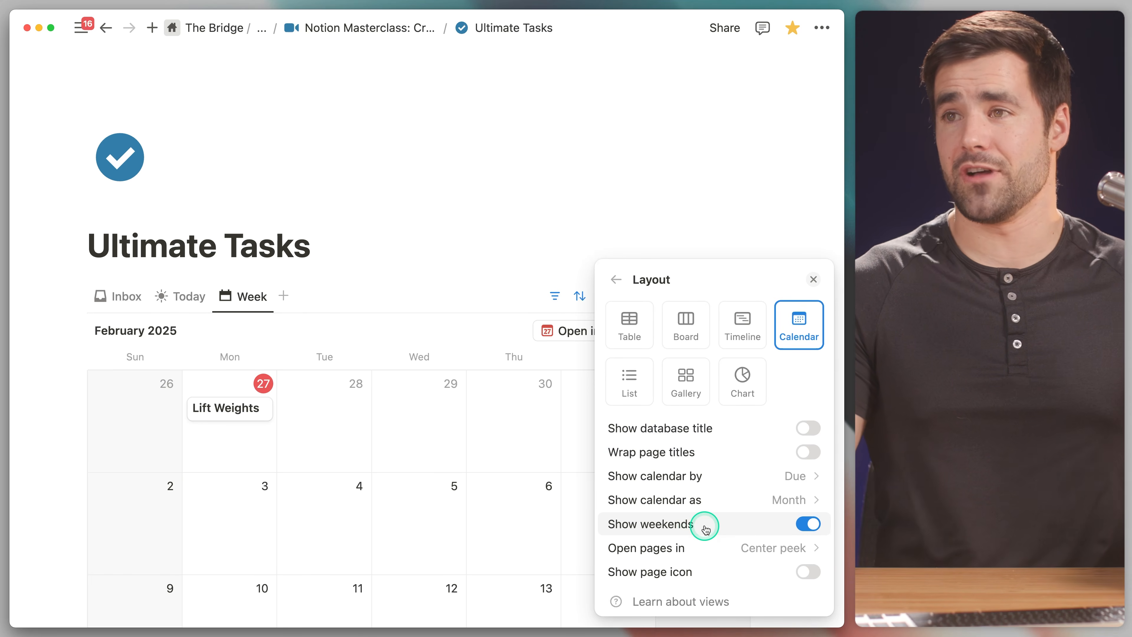
left_click(808, 452)
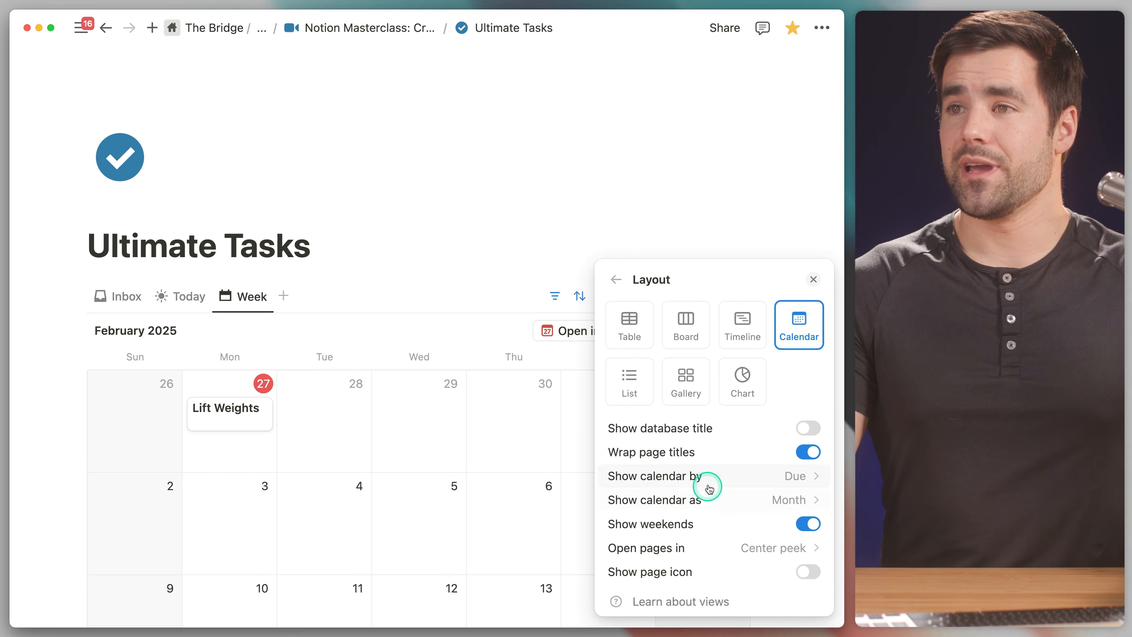
Step: Keep Due as the Week view's calendar date property and show the calendar as Week
left_click(772, 476)
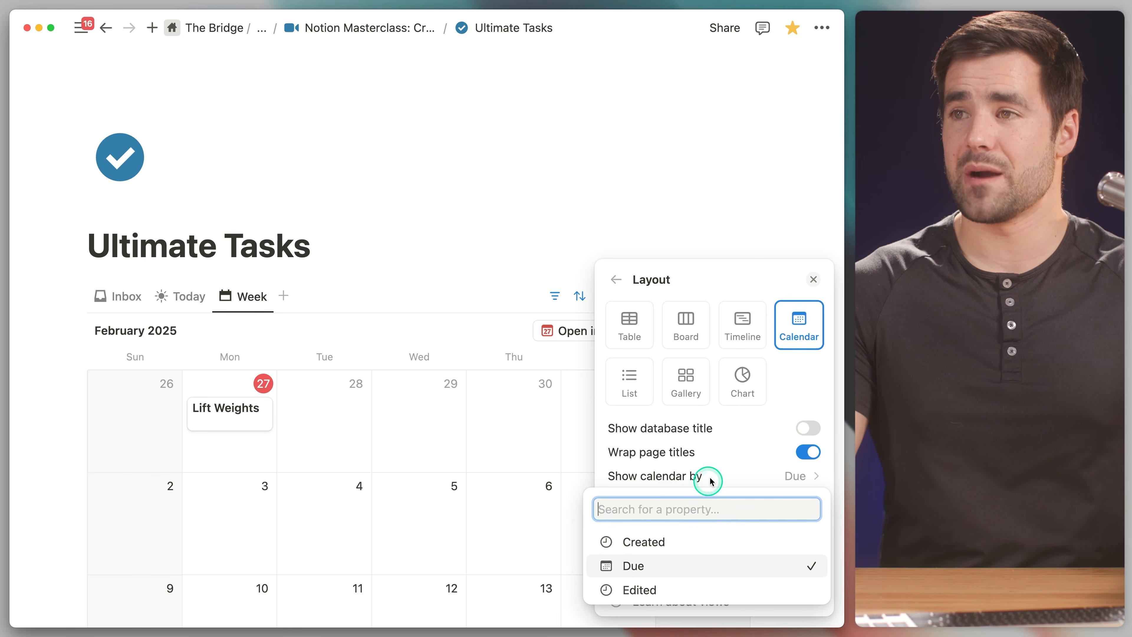
left_click(742, 457)
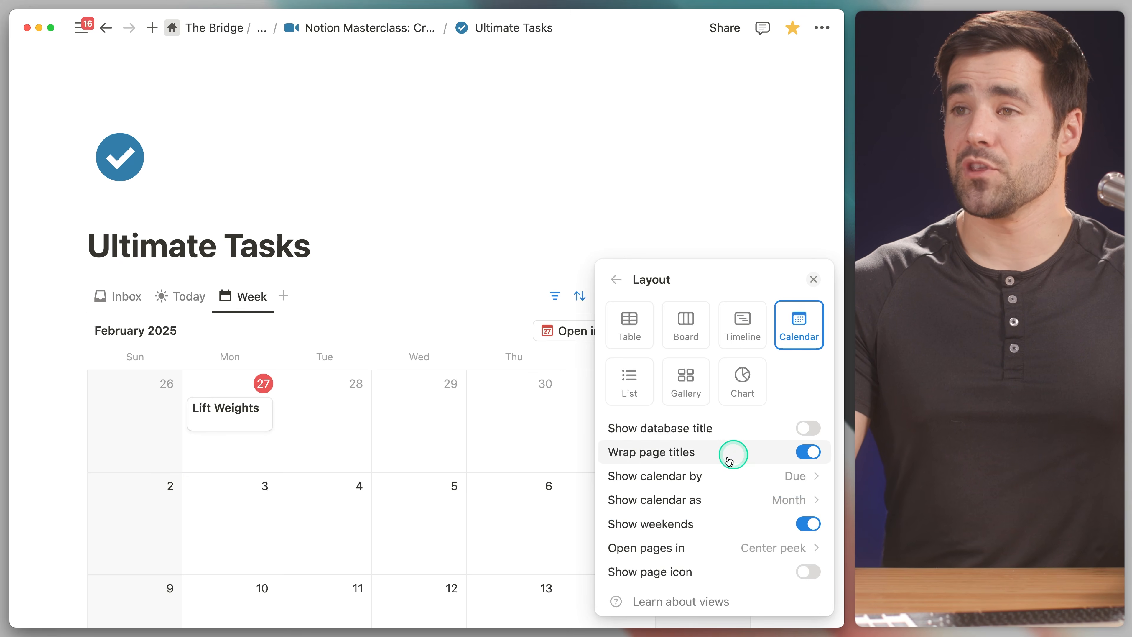
left_click(705, 500)
left_click(685, 549)
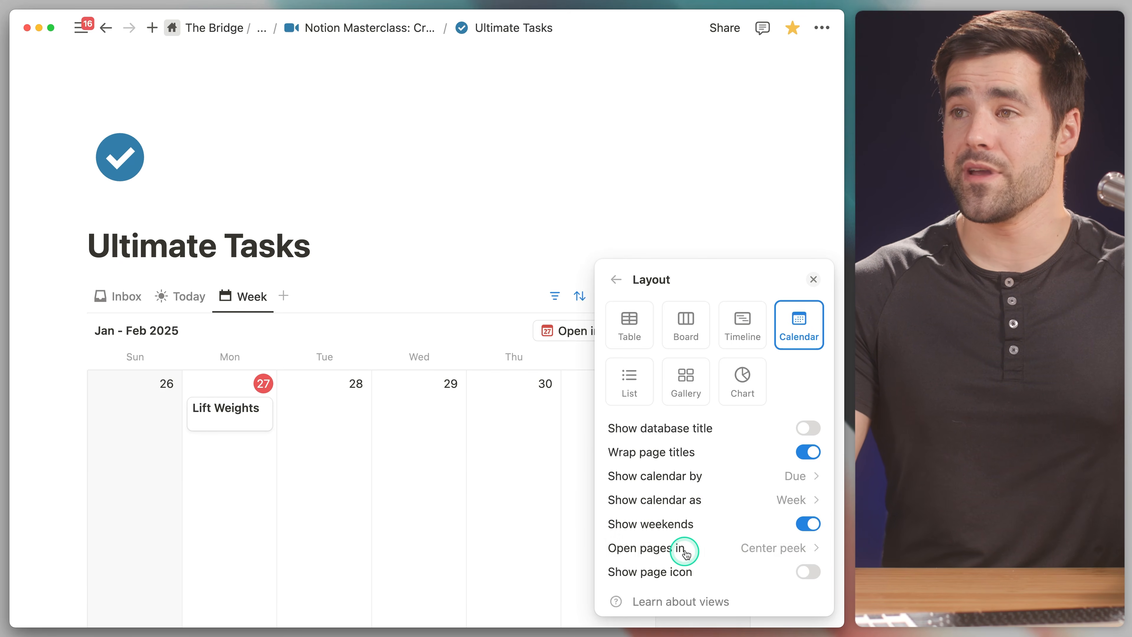
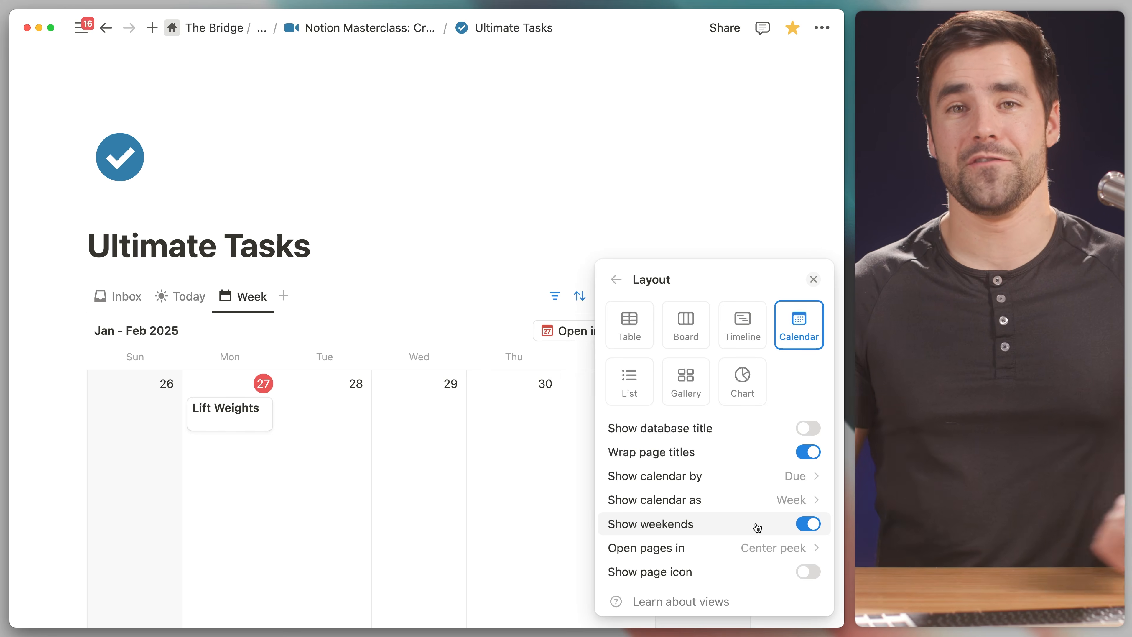
Step: Set the Week view to open pages in Side peek and show page icons
left_click(774, 549)
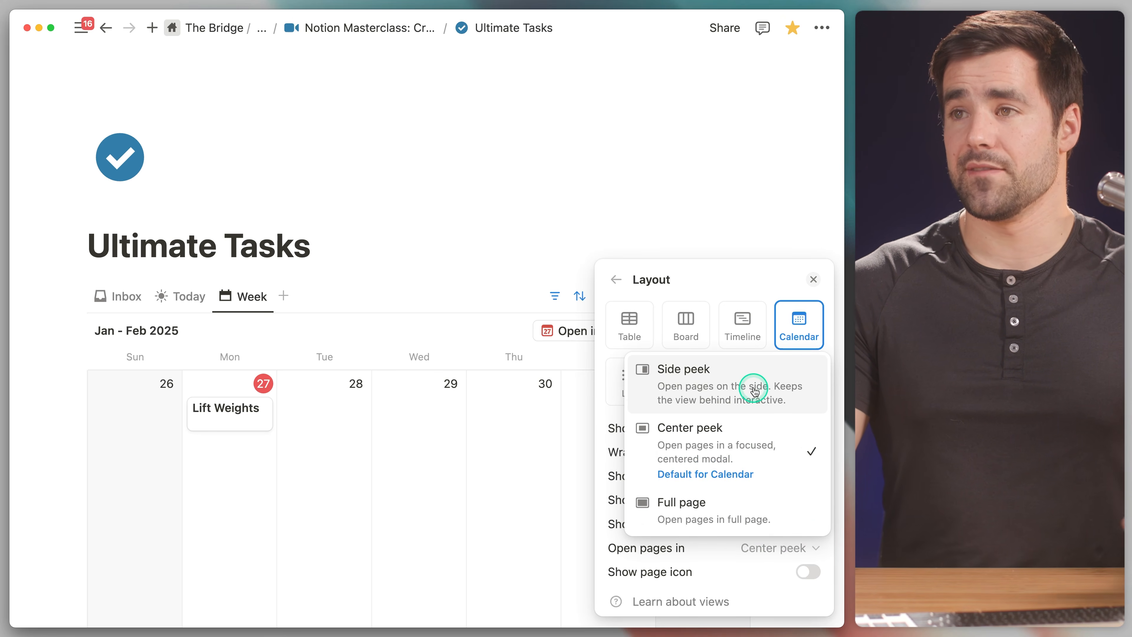
left_click(754, 392)
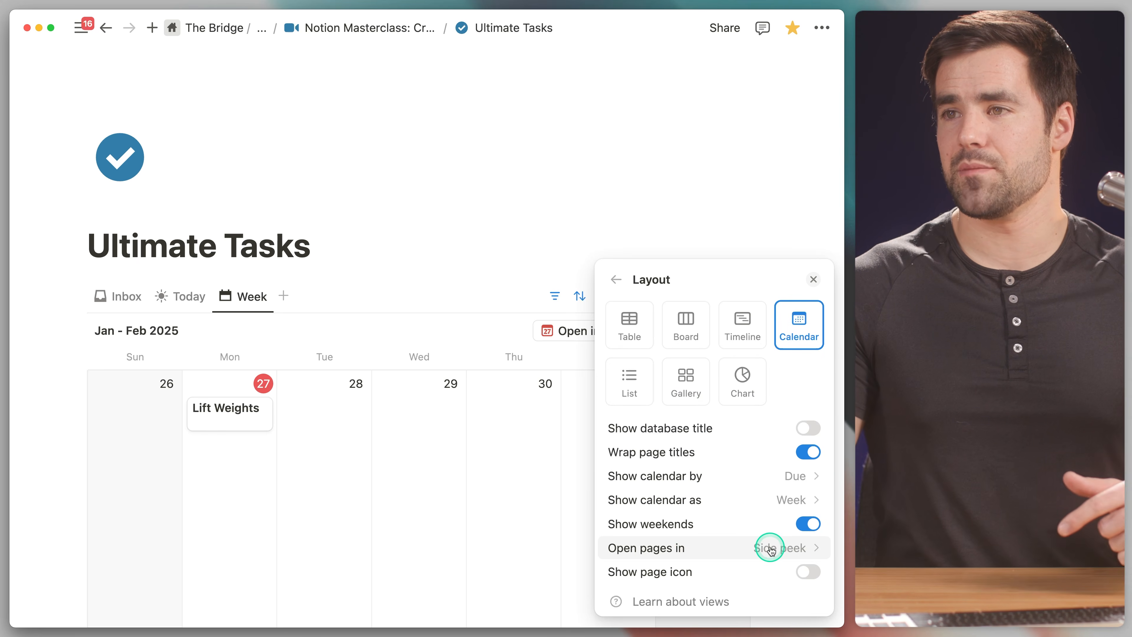
left_click(809, 577)
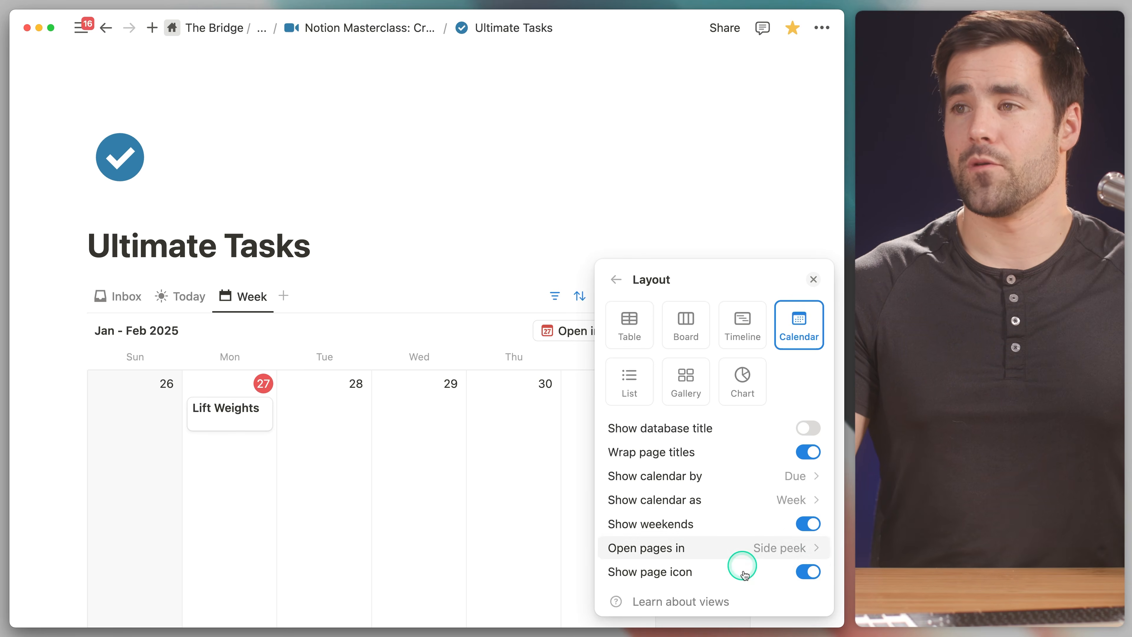
Step: Show the Status and Project properties on the Week calendar's task cards
left_click(616, 279)
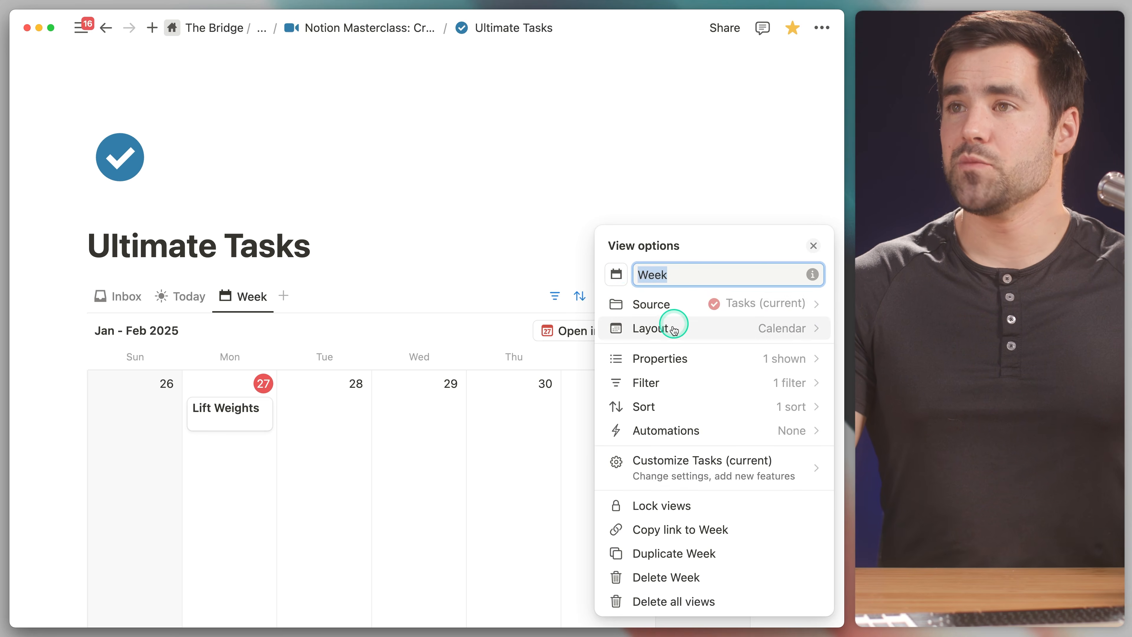
left_click(701, 359)
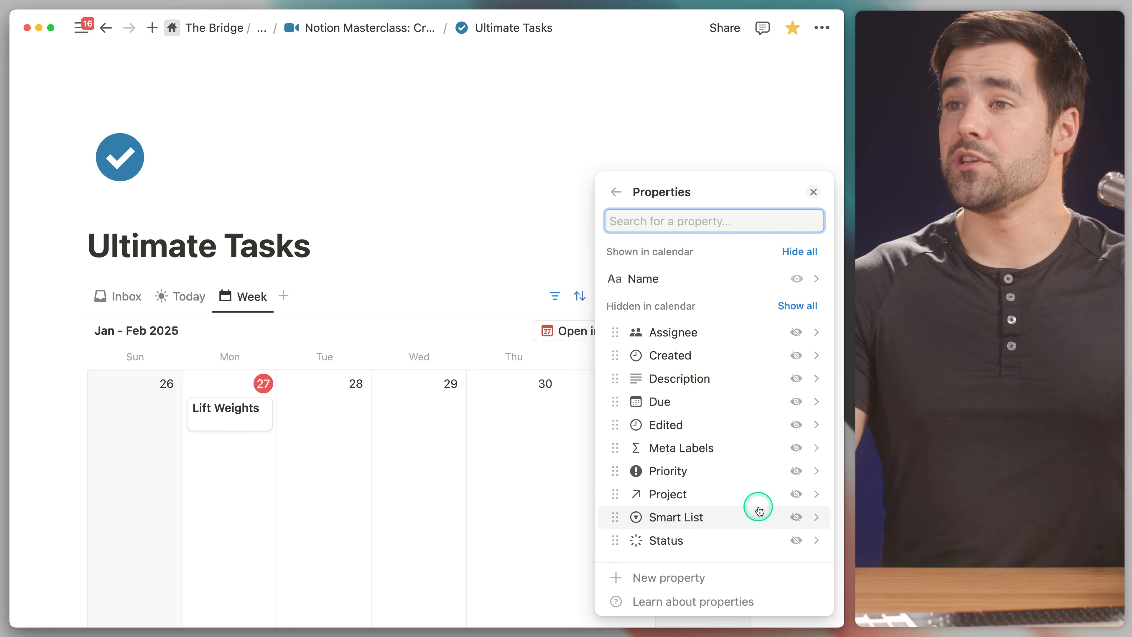
left_click(797, 541)
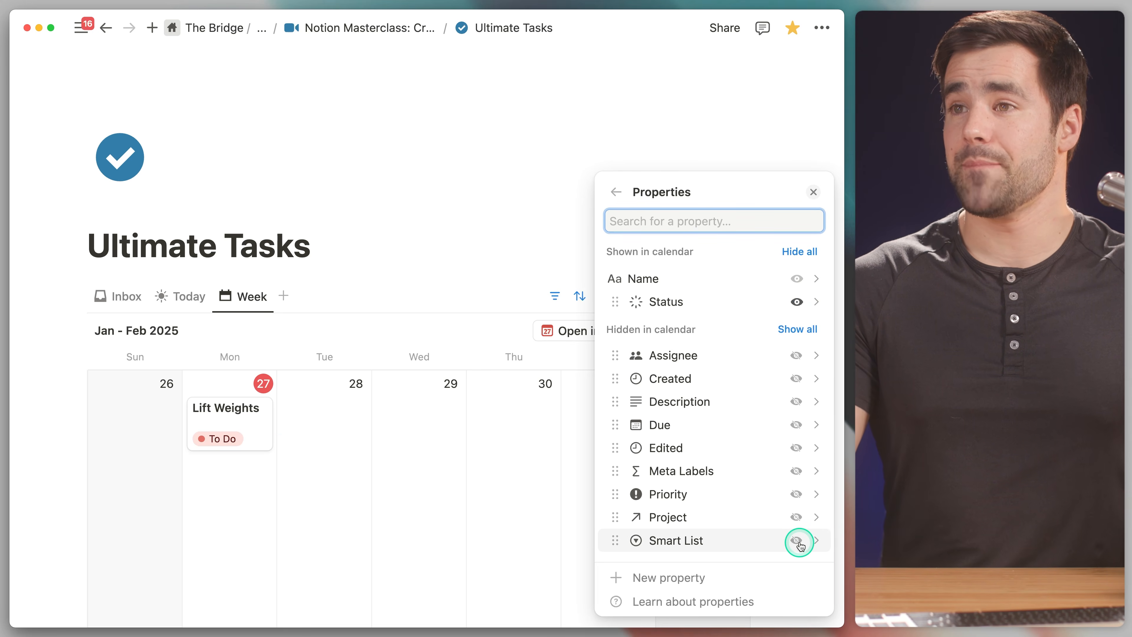
left_click(797, 517)
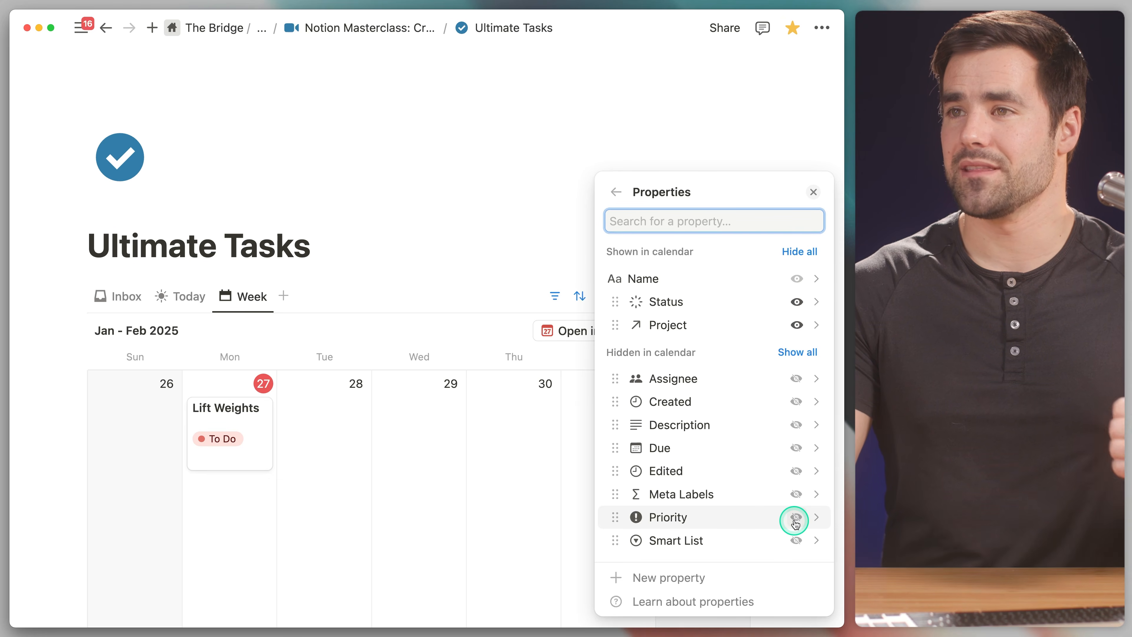
left_click(811, 193)
Step: Duplicate the Today view, name the copy Scheduled and give it a calendar icon
right_click(182, 270)
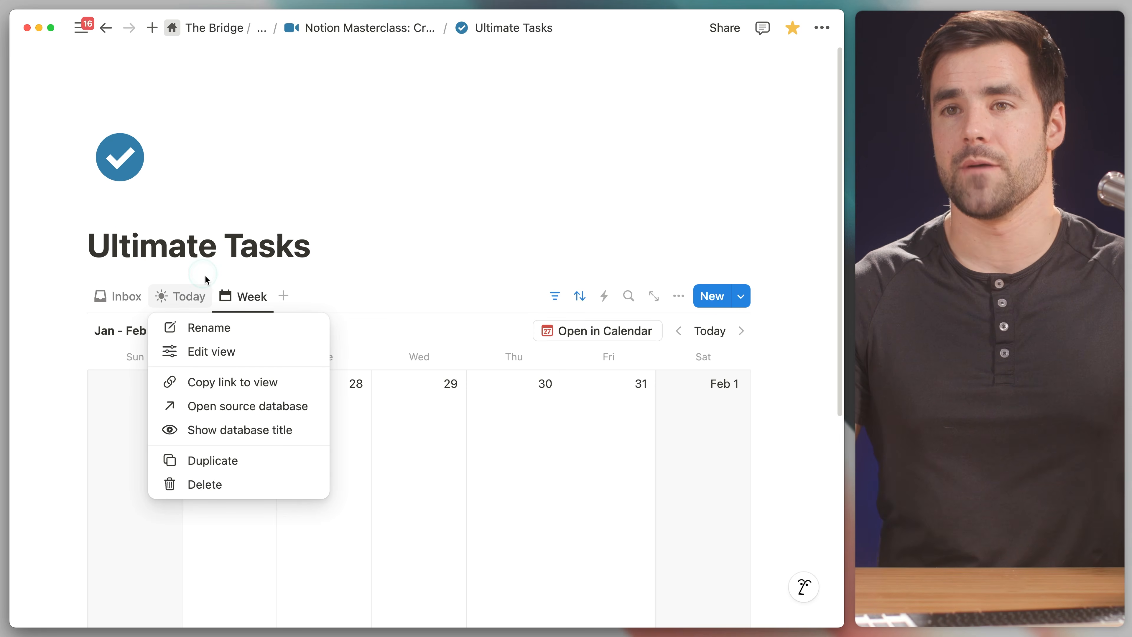
left_click(236, 463)
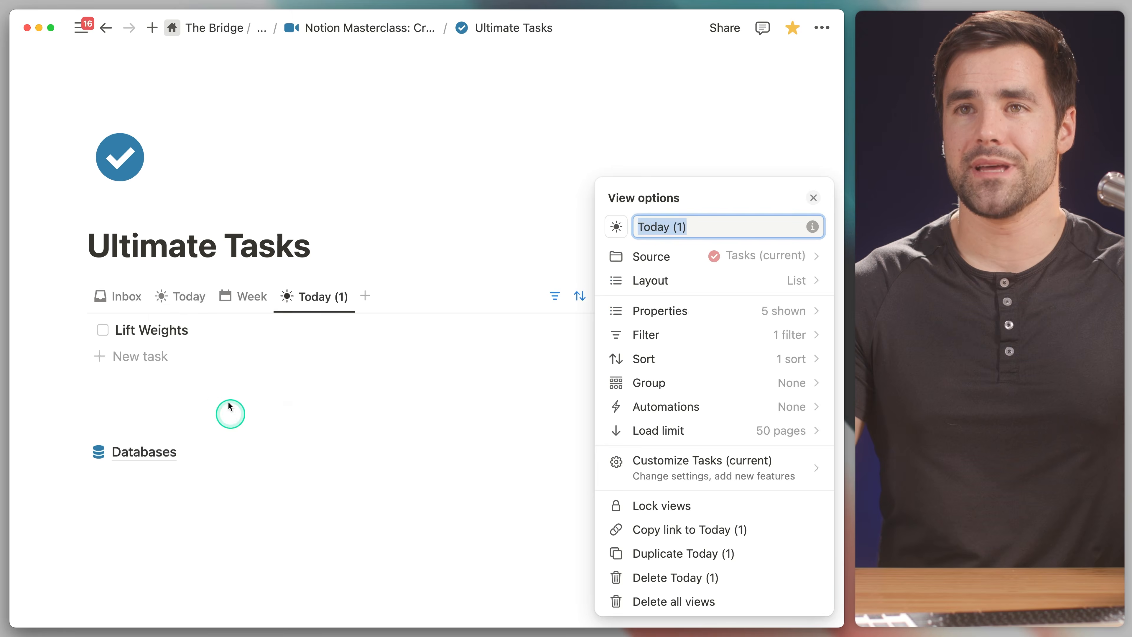
left_click(669, 233)
type("Scheduled")
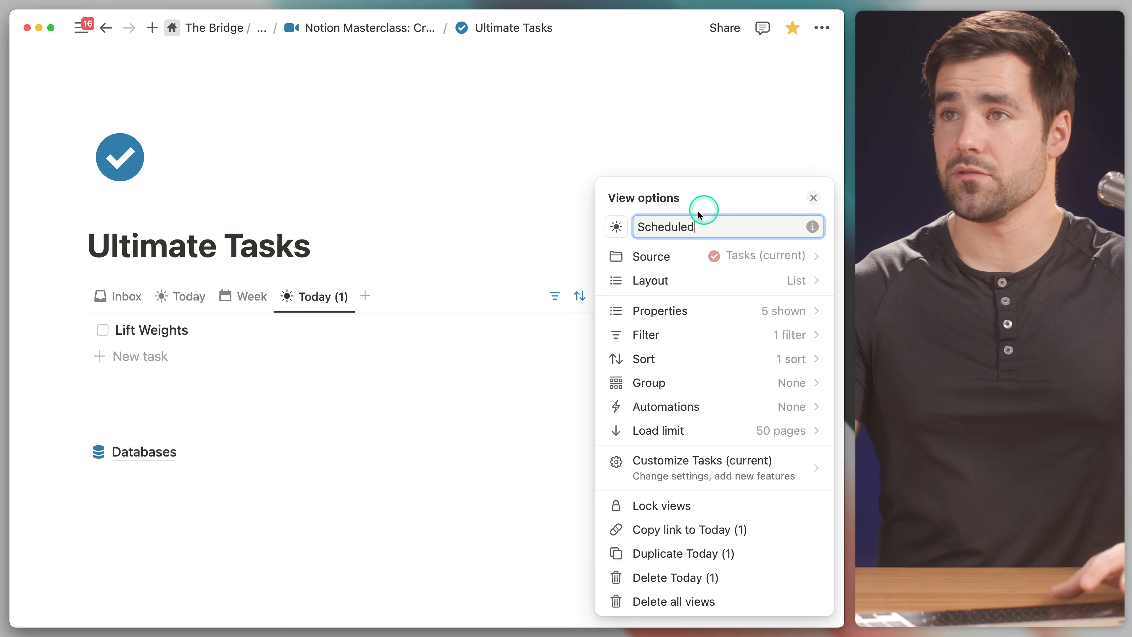
left_click(616, 227)
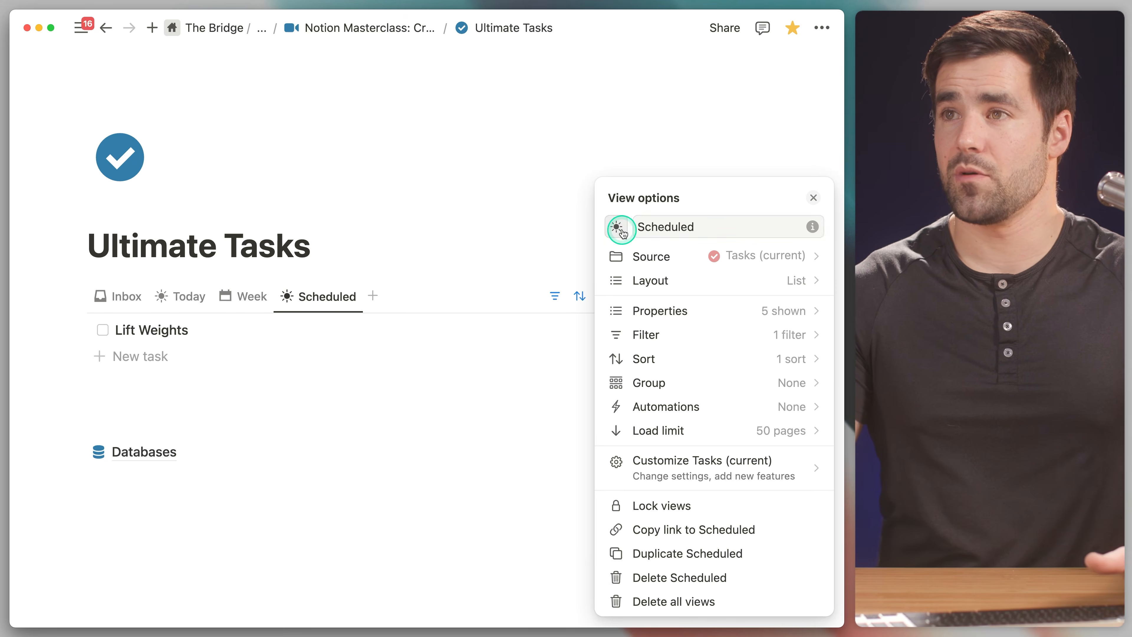
left_click(483, 359)
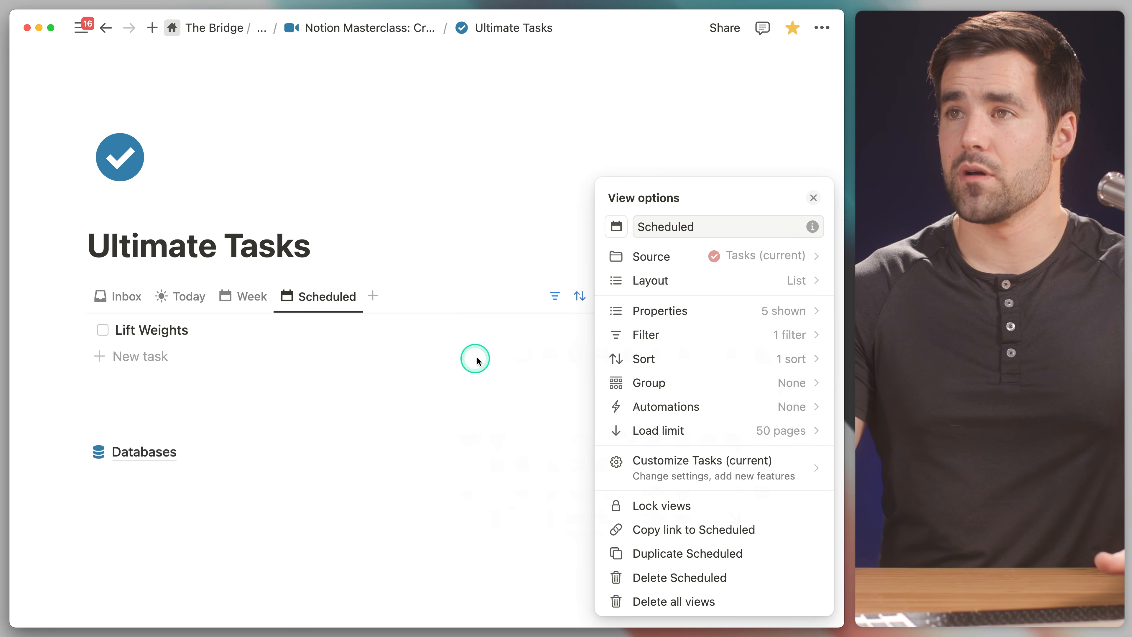
left_click(810, 198)
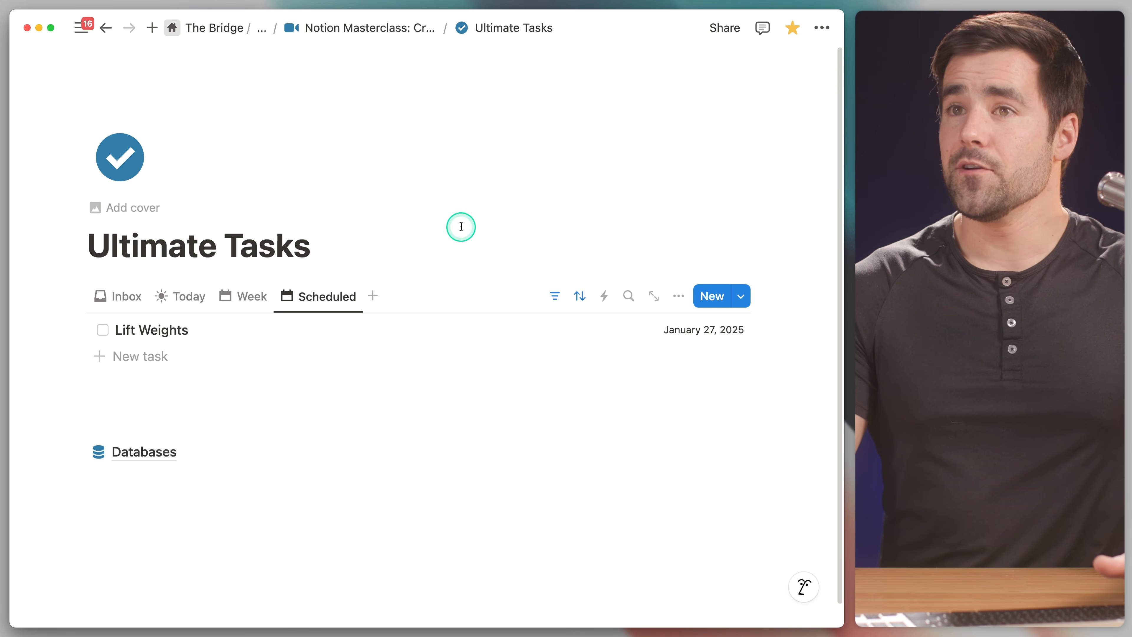
Step: Change the Scheduled view's Due filter rule to Is not empty, save it for everyone, and check the Due sort
scroll(312, 276, "down", 1)
left_click(557, 274)
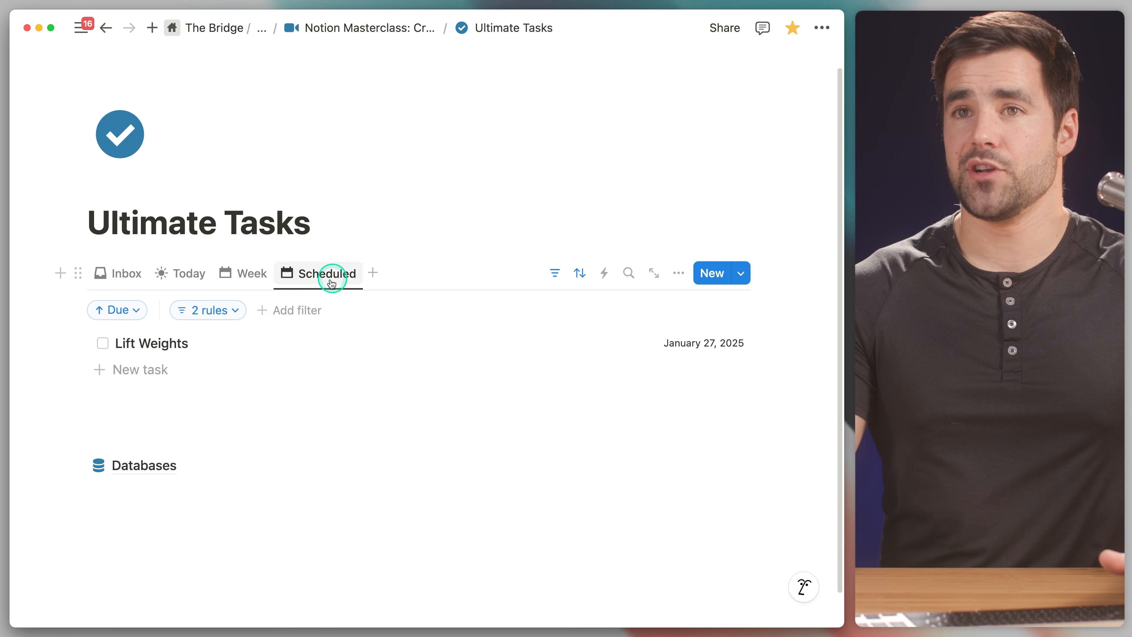
left_click(214, 309)
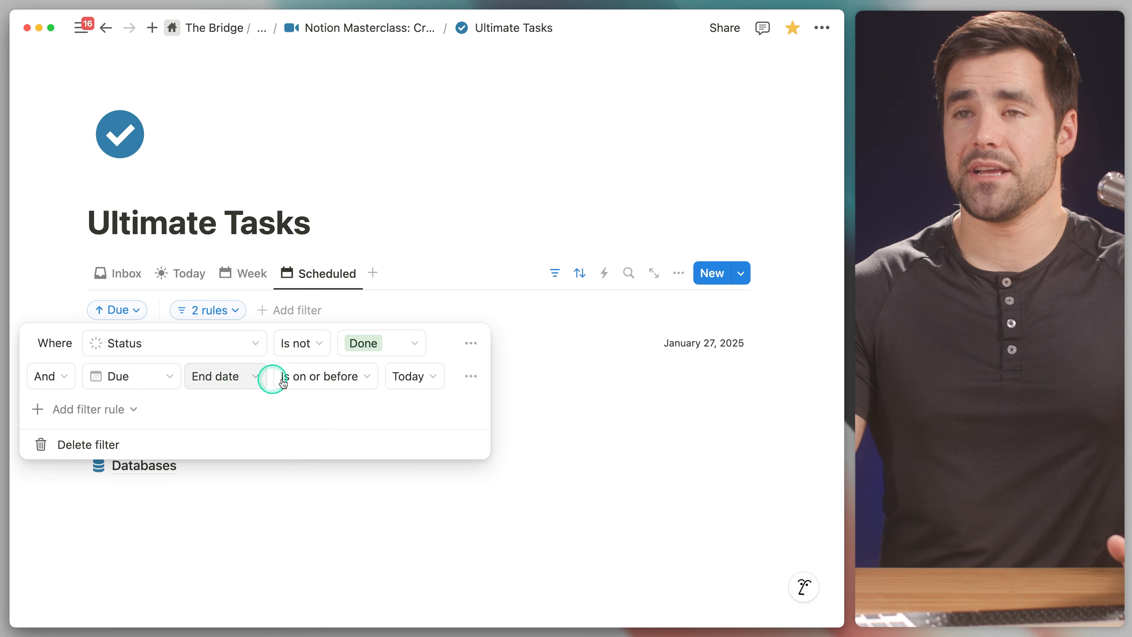
left_click(310, 377)
left_click(298, 593)
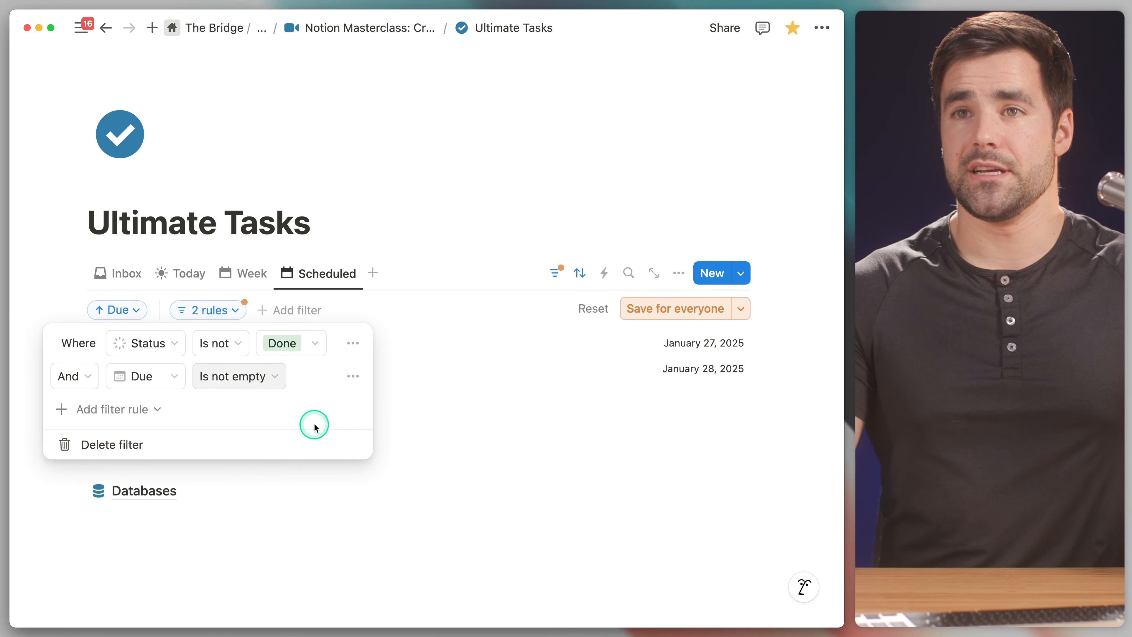
left_click(629, 309)
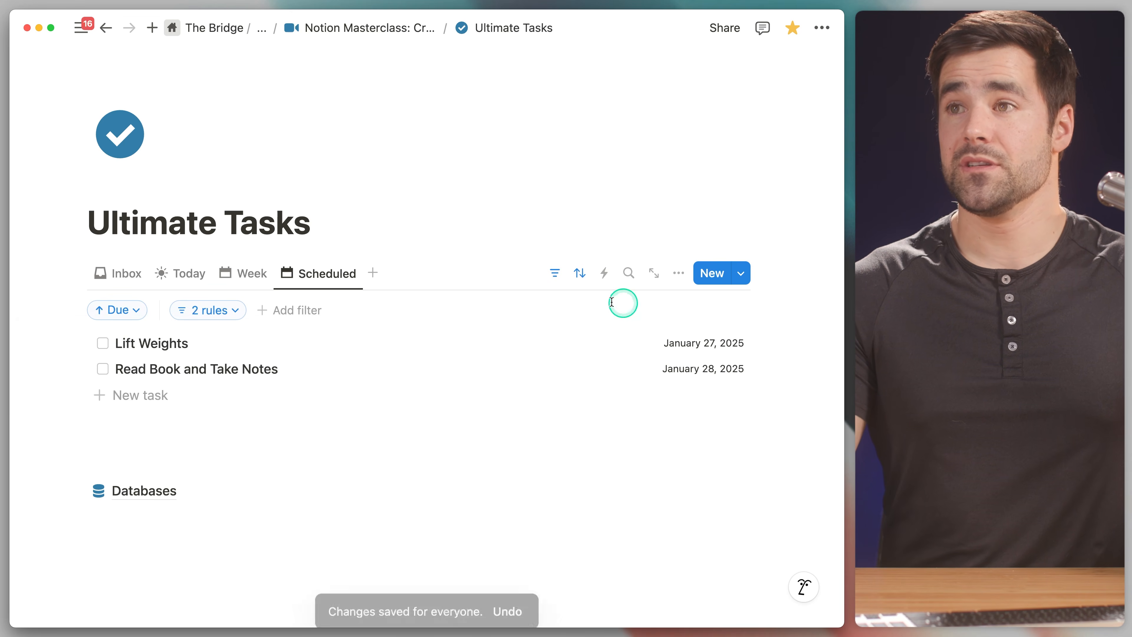
left_click(126, 315)
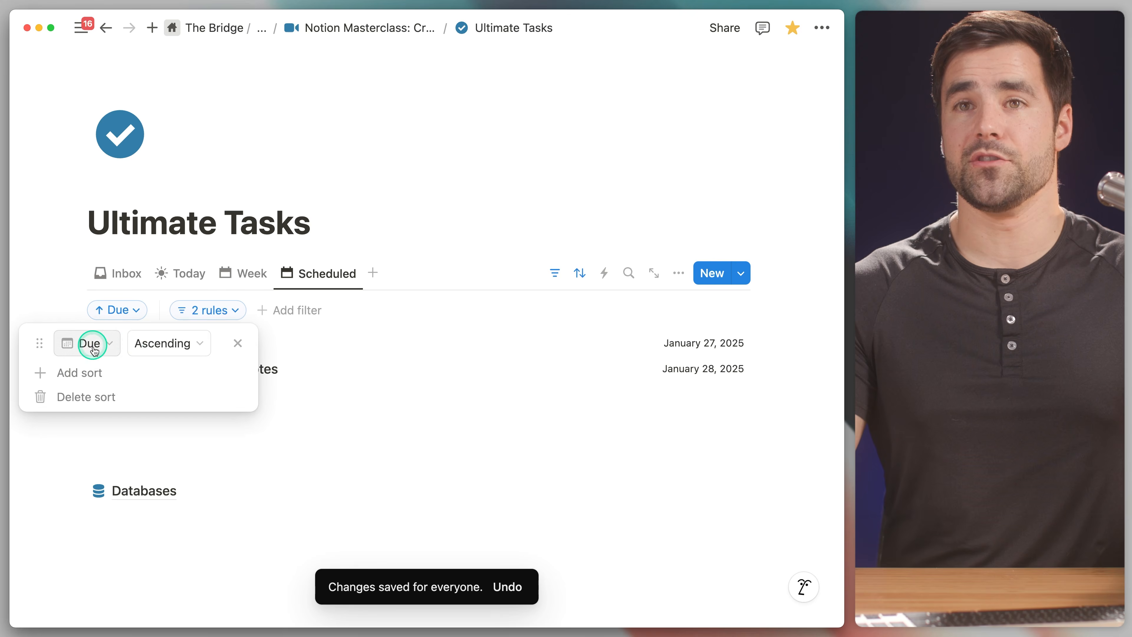
left_click(422, 257)
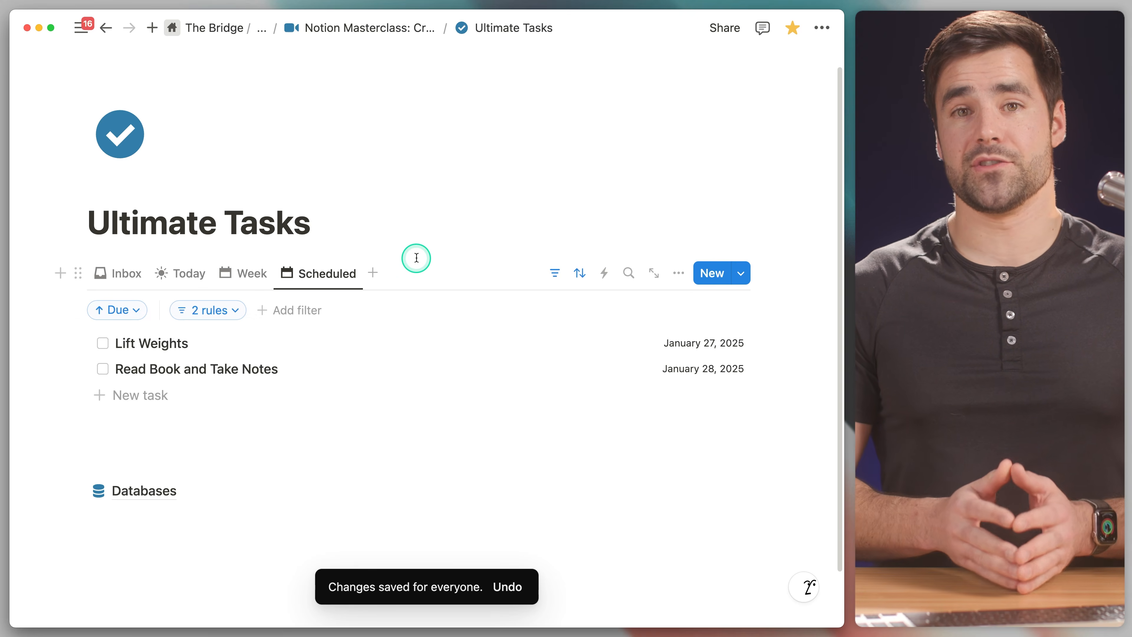
Step: In the Inbox view, set the due date of the Change HVAC Filter task to March 10, 2025
scroll(370, 306, "down", 1)
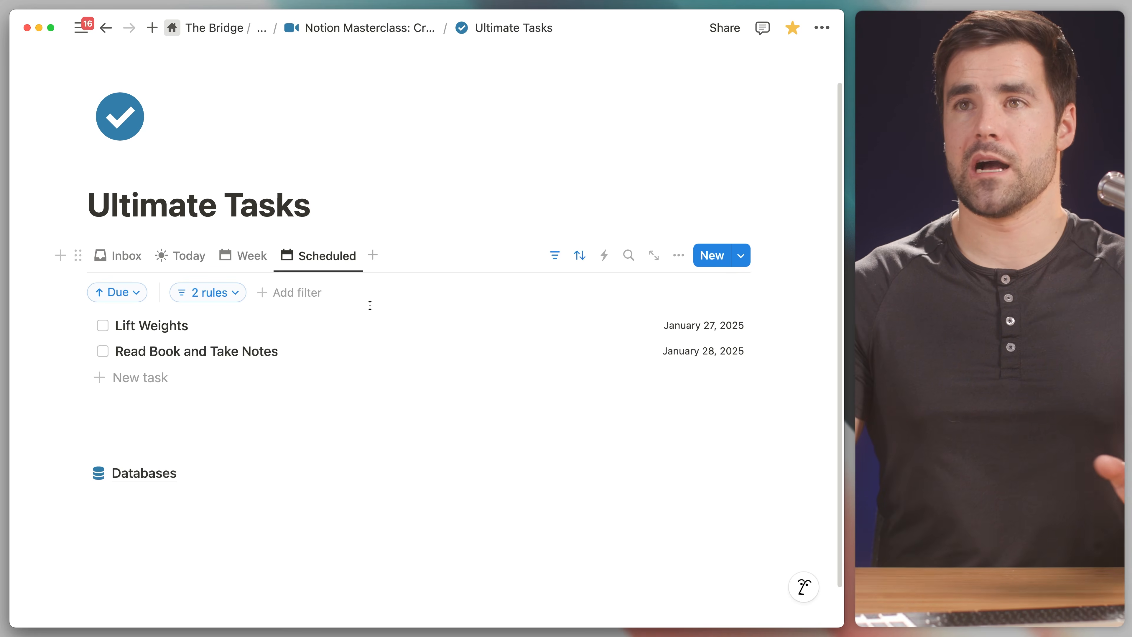
left_click(172, 263)
left_click(123, 256)
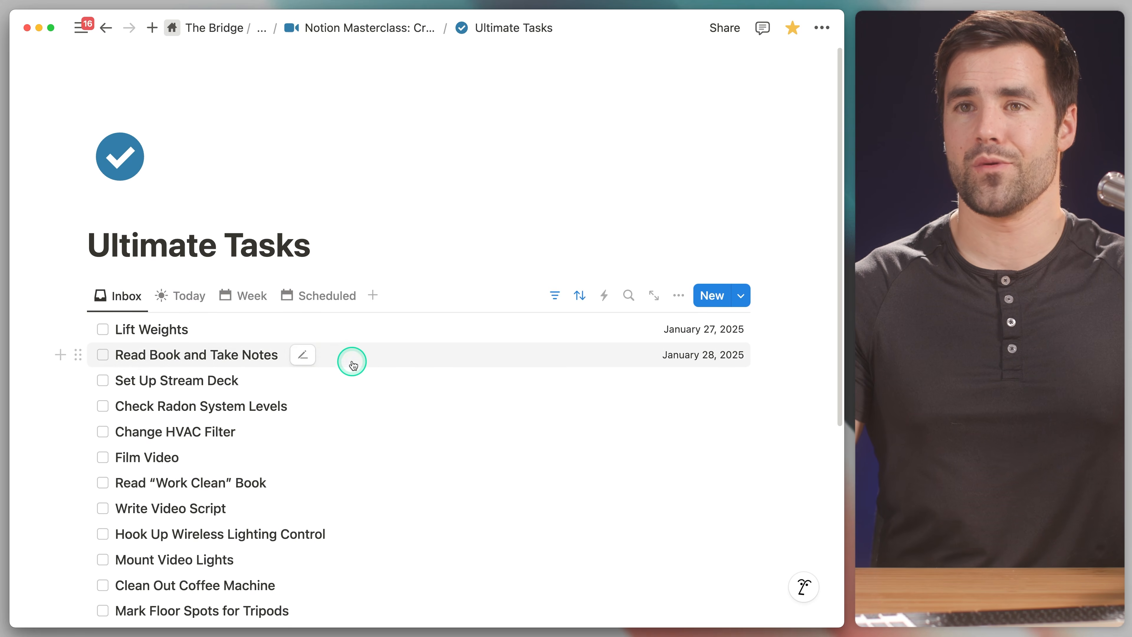
left_click(261, 413)
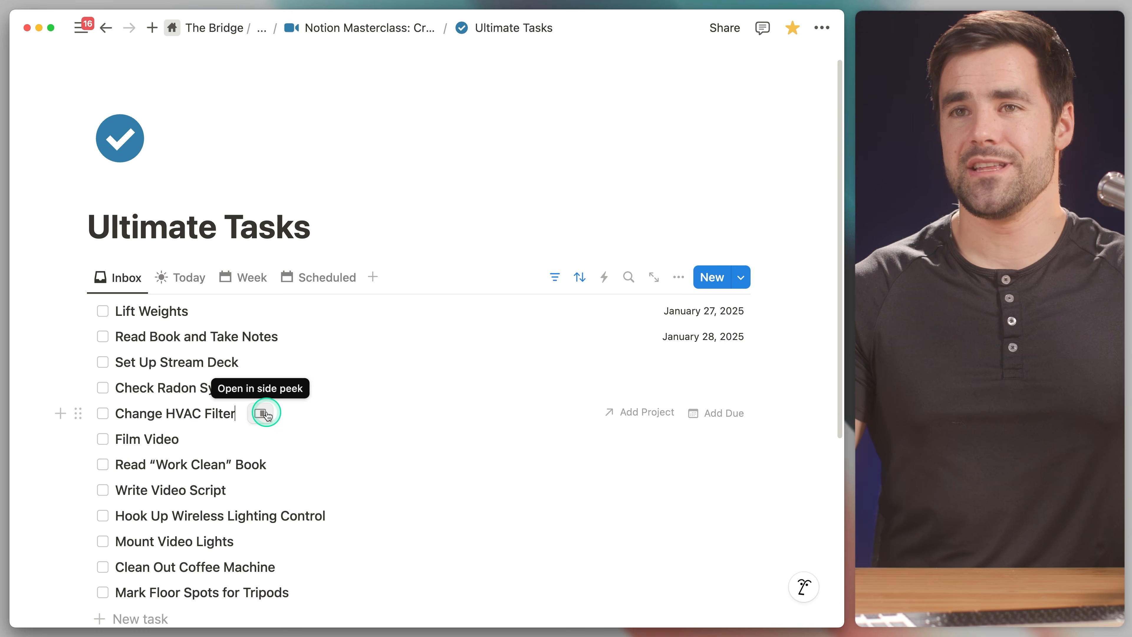
left_click(715, 414)
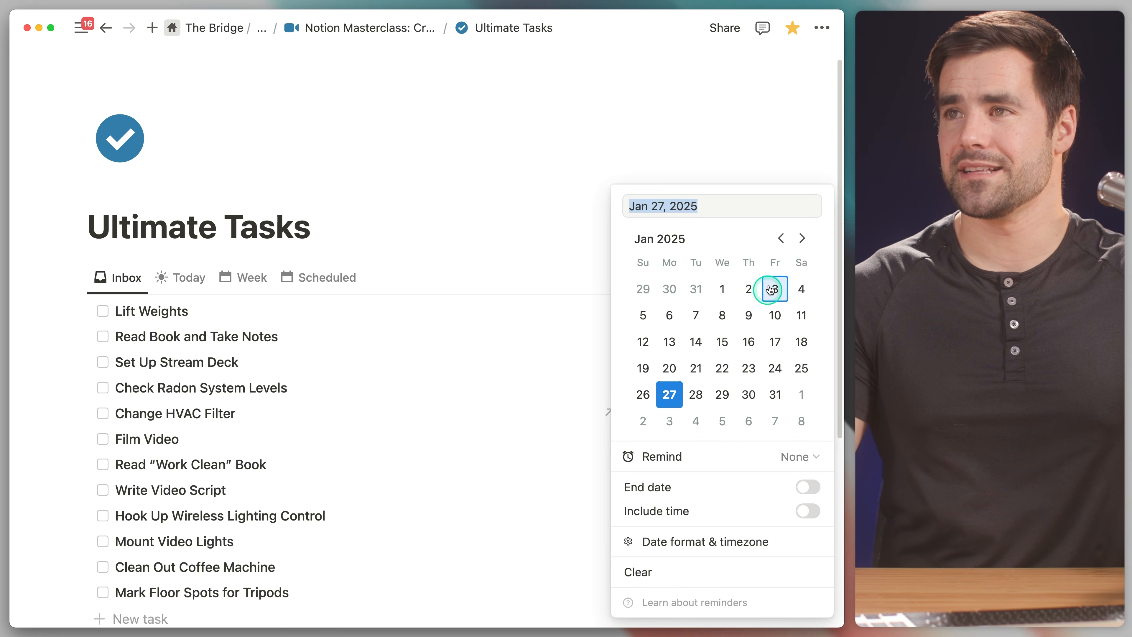
left_click(801, 238)
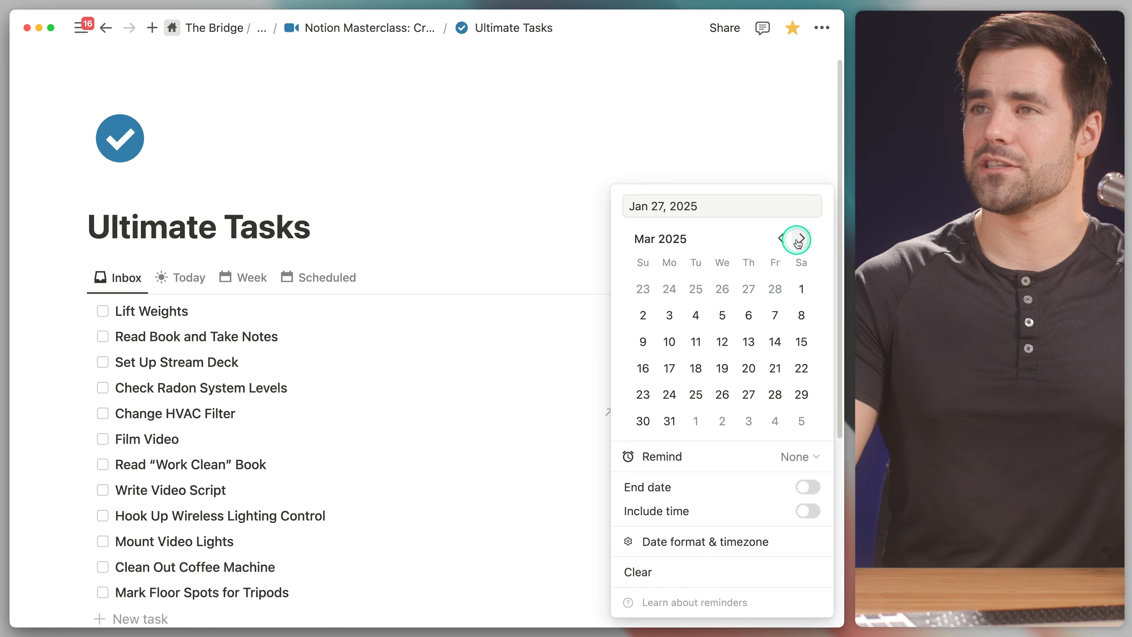
left_click(672, 342)
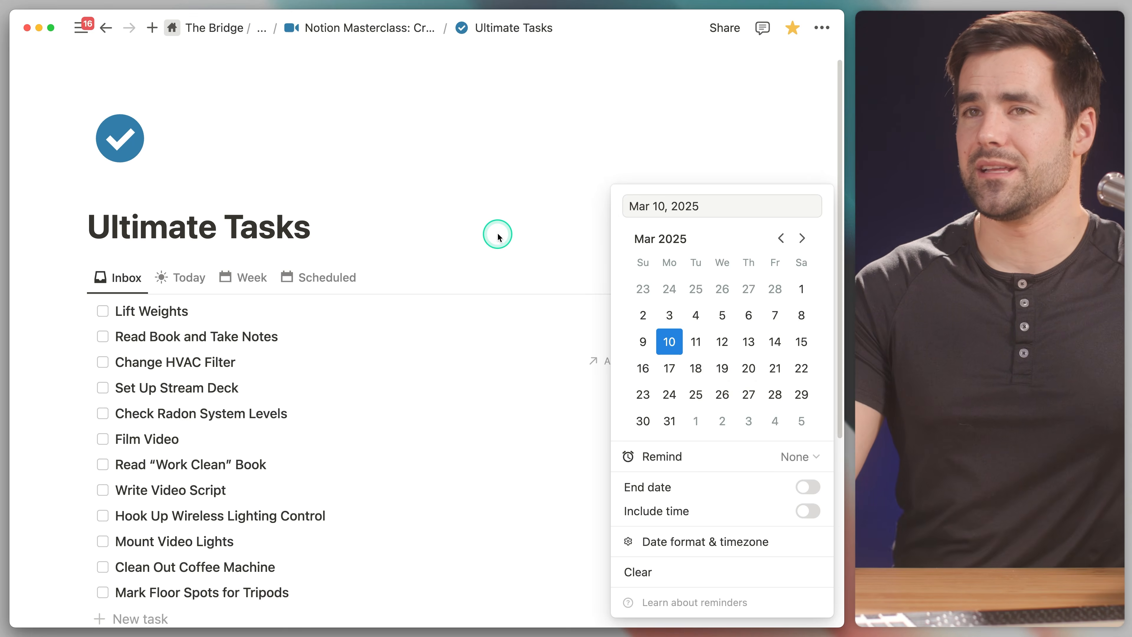
left_click(487, 242)
Step: Group the tasks in the Scheduled view by Due
left_click(327, 278)
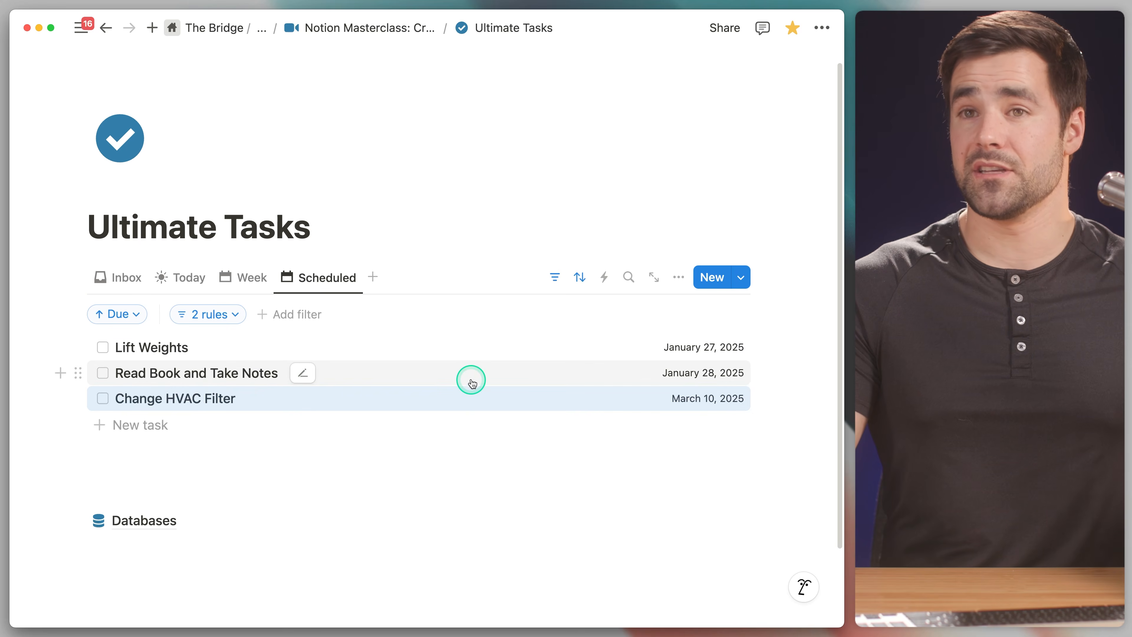
scroll(402, 312, "down", 2)
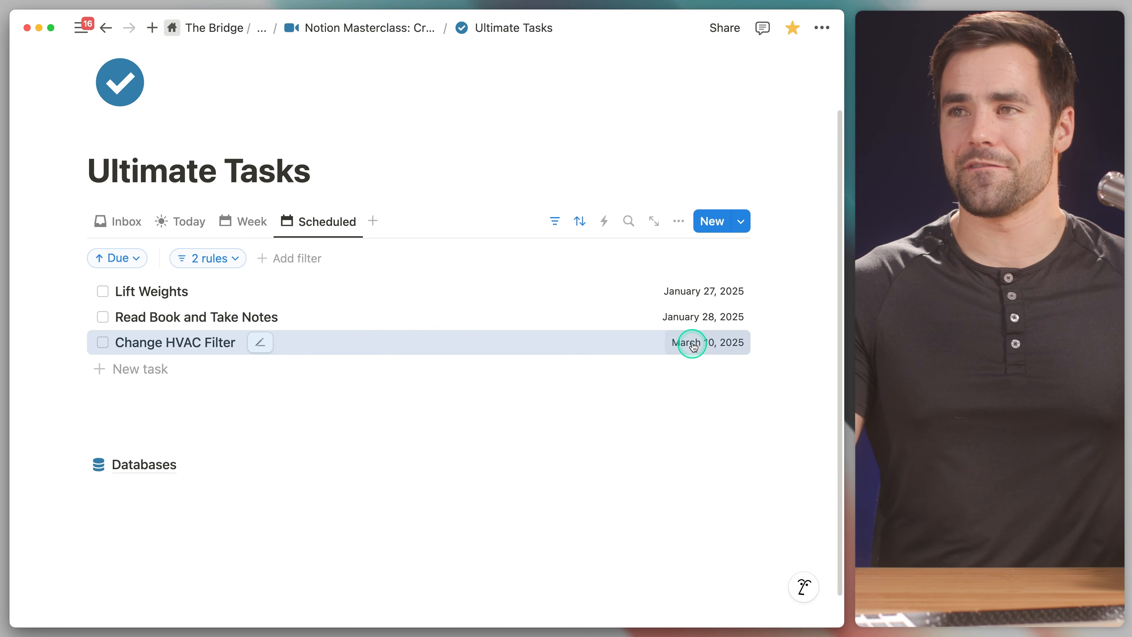
left_click(682, 223)
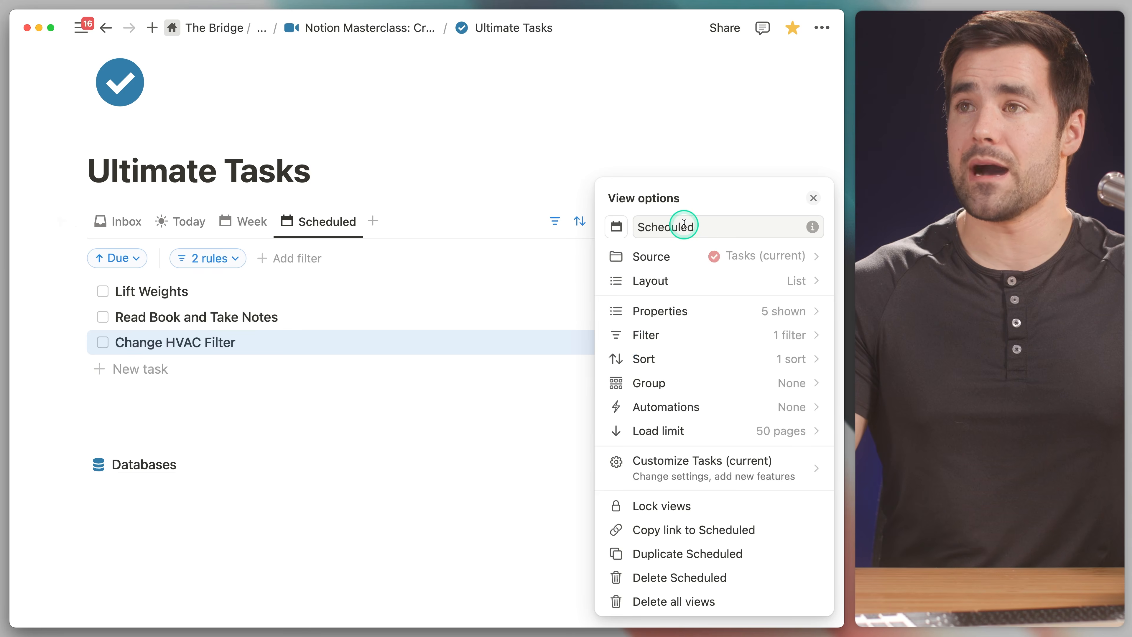
left_click(696, 384)
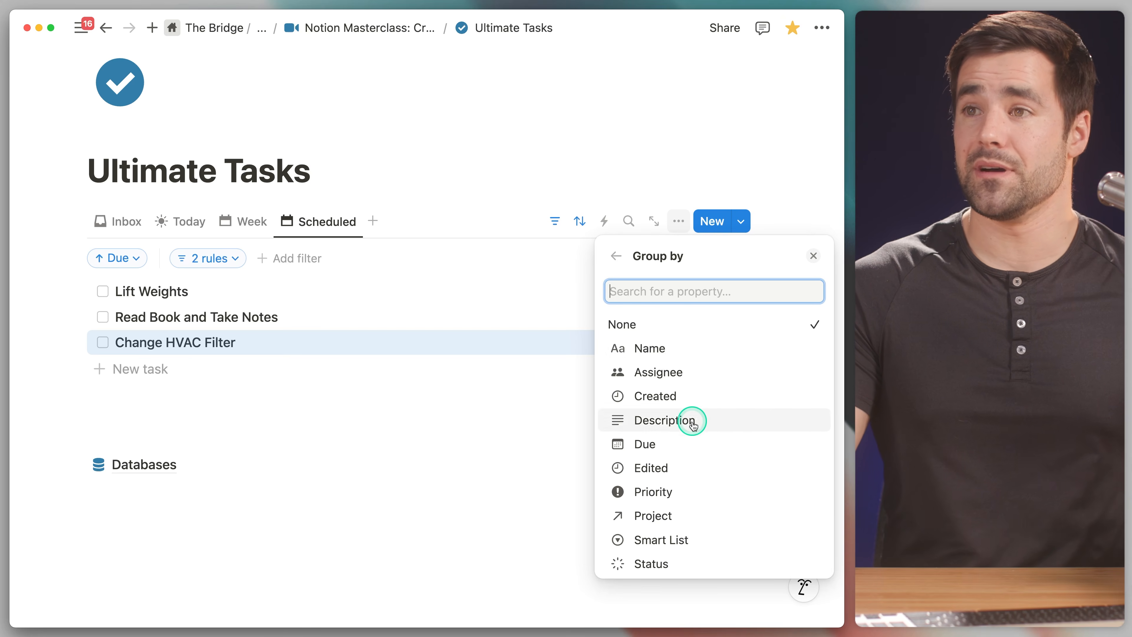
left_click(685, 444)
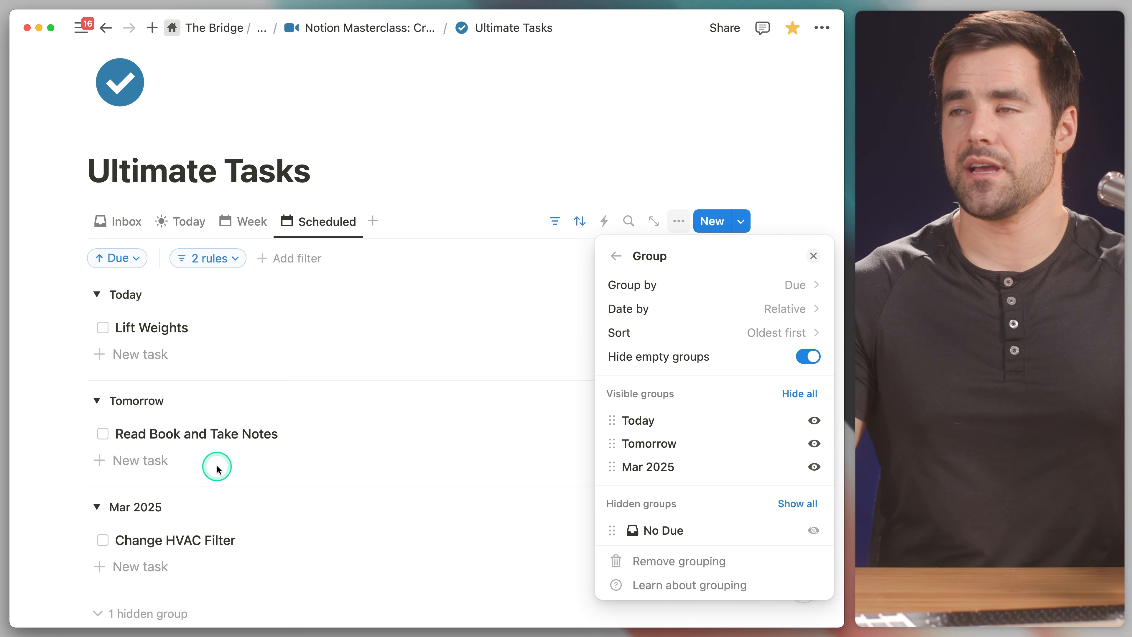
Step: Try grouping the Scheduled view's due dates by Day and by Week, and return the date grouping to Relative
left_click(686, 309)
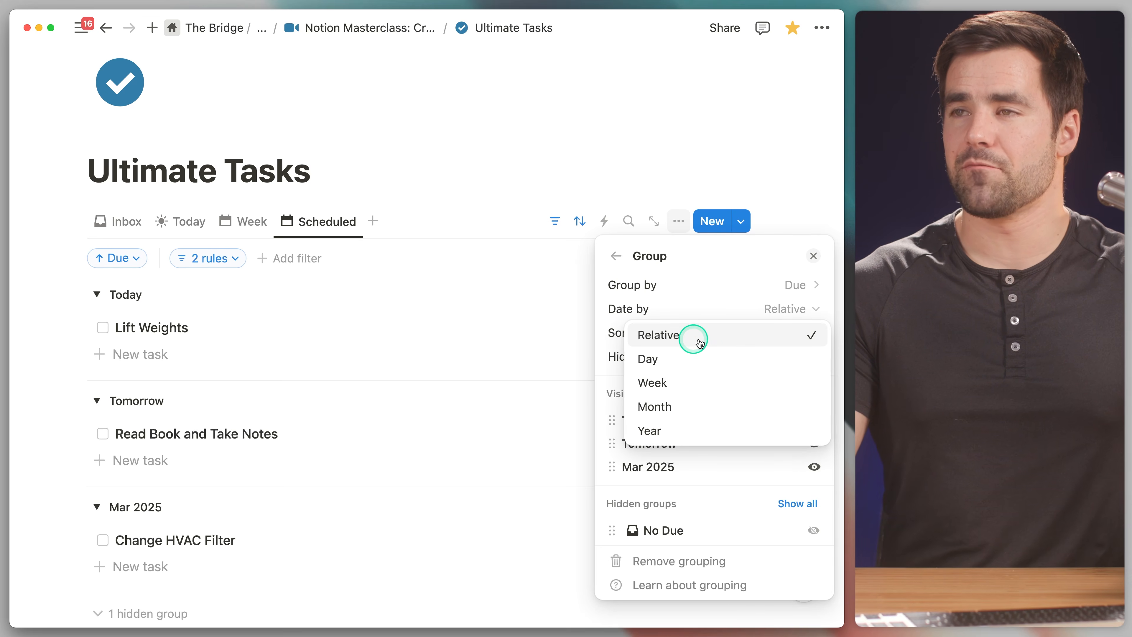
left_click(669, 358)
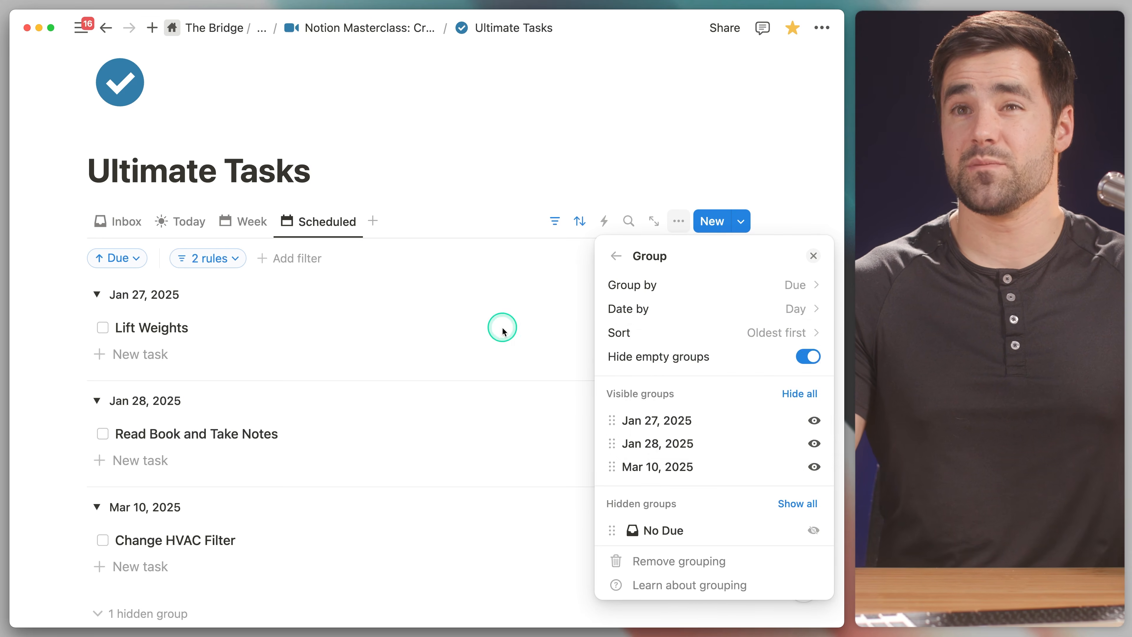
left_click(786, 309)
left_click(669, 382)
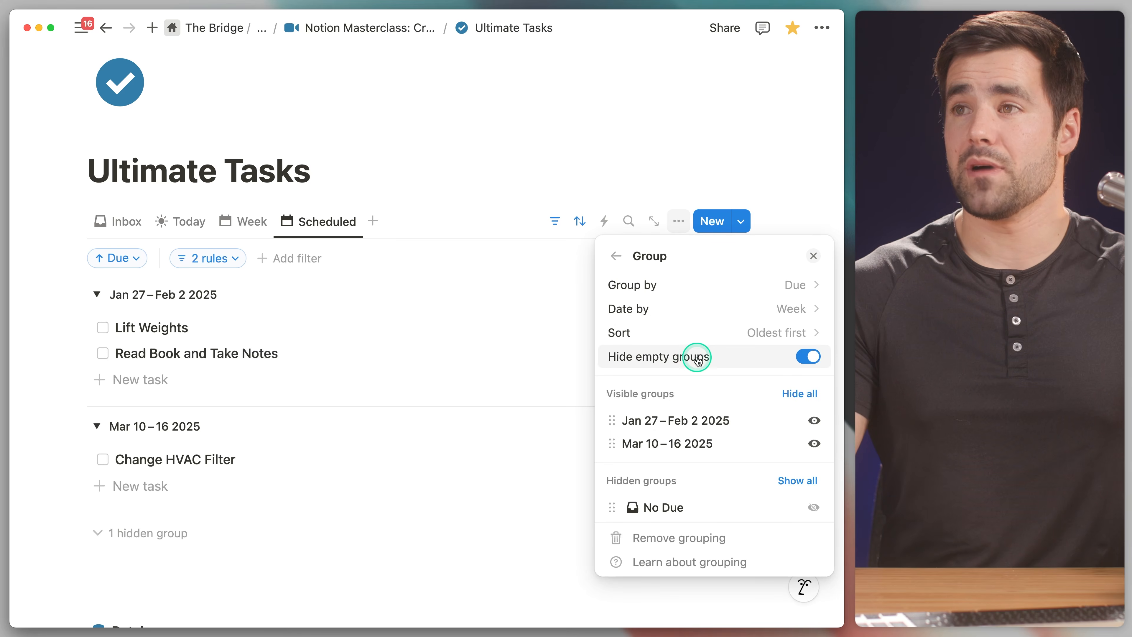
left_click(760, 309)
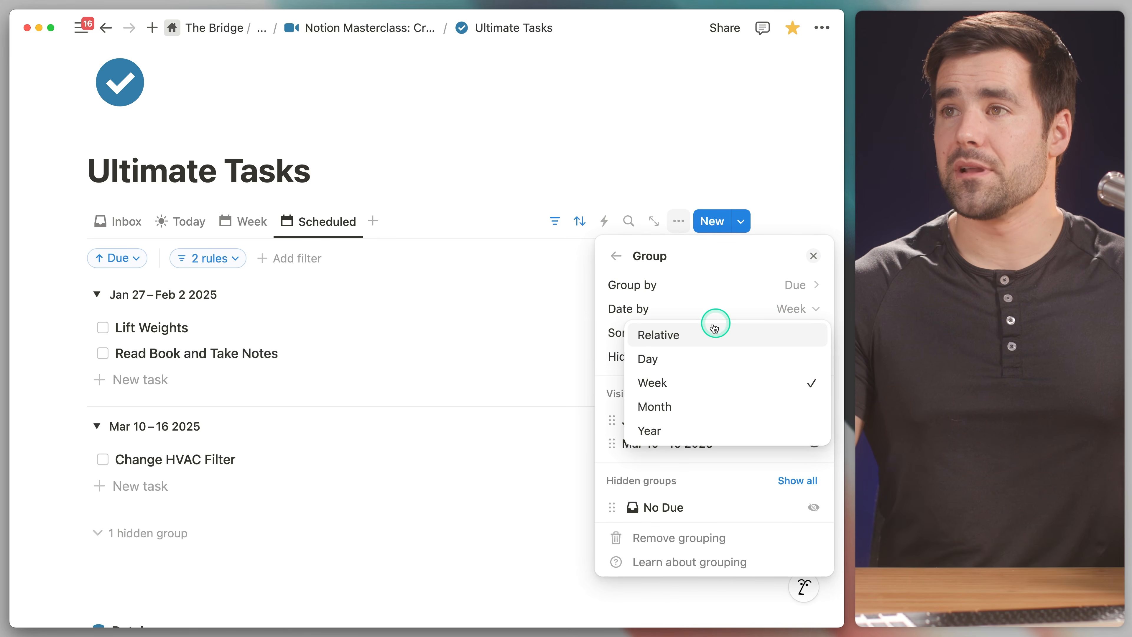
left_click(702, 332)
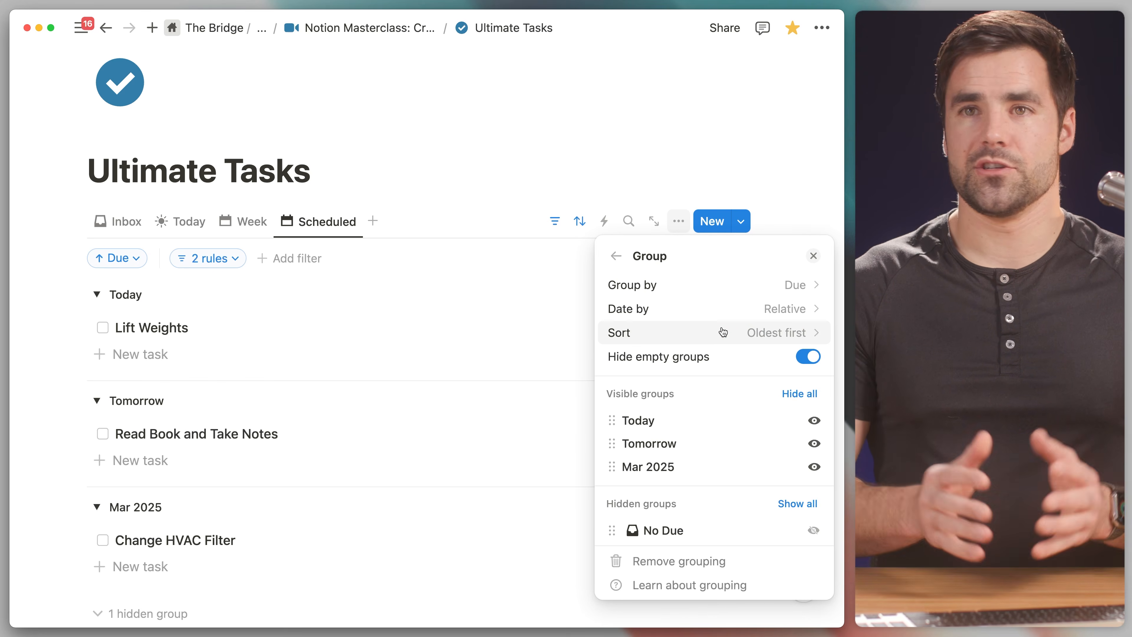
Step: Close the grouping settings and look over the date groups in the Scheduled view
left_click(793, 267)
left_click(810, 255)
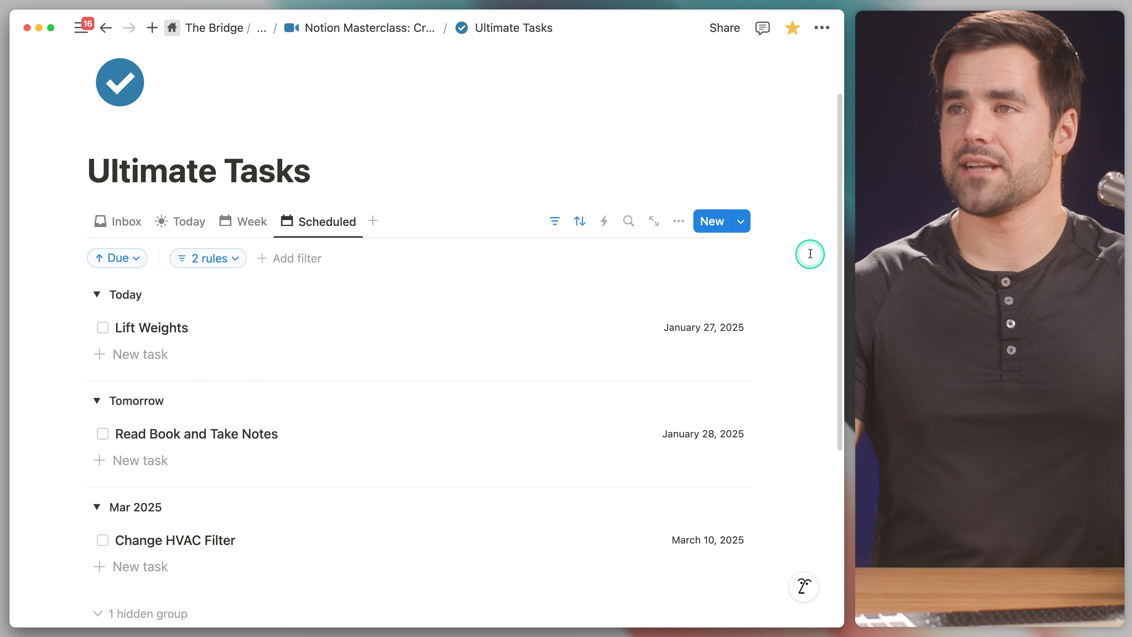
scroll(797, 252, "down", 1)
scroll(174, 255, "down", 1)
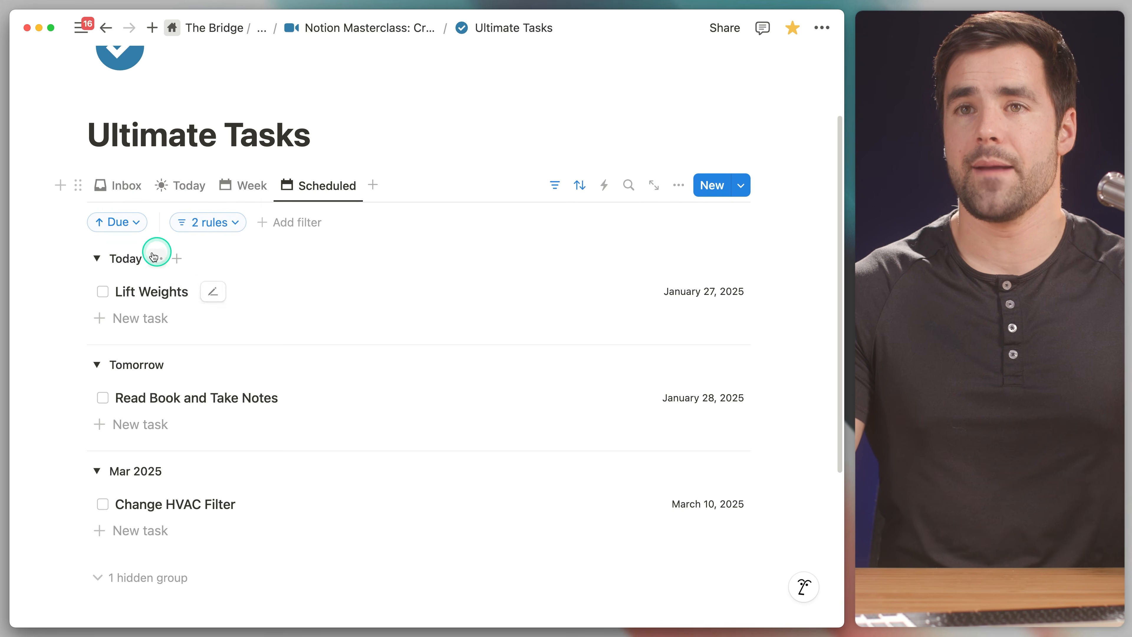
scroll(231, 446, "down", 1)
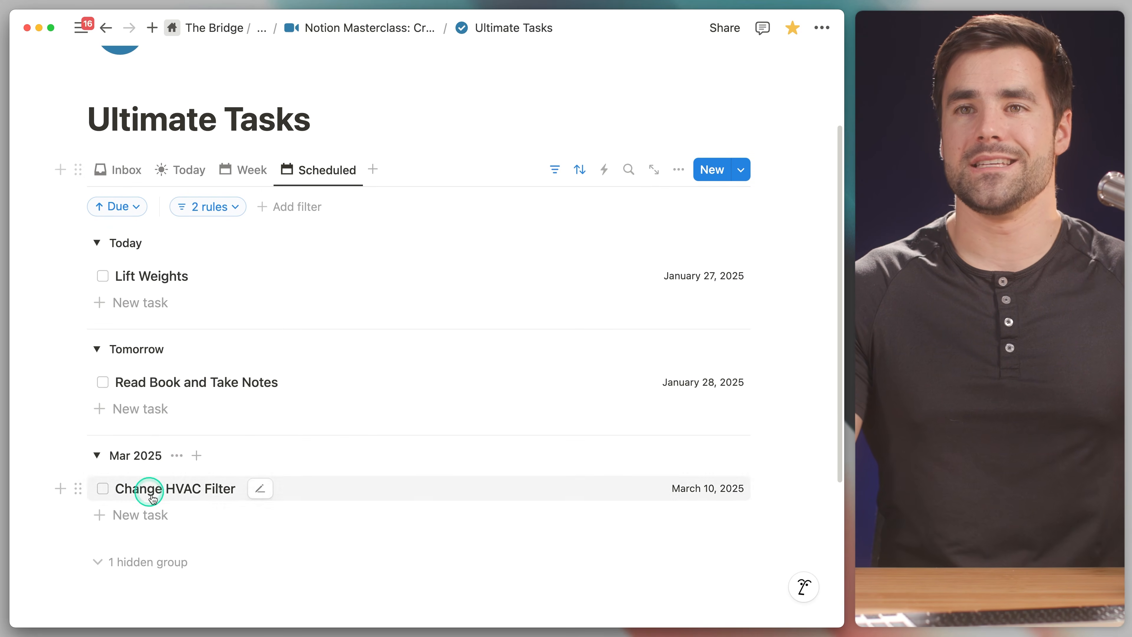
Step: Look over the date groups in the Scheduled view, compare them with the Inbox list, and return to Scheduled
scroll(257, 491, "up", 1)
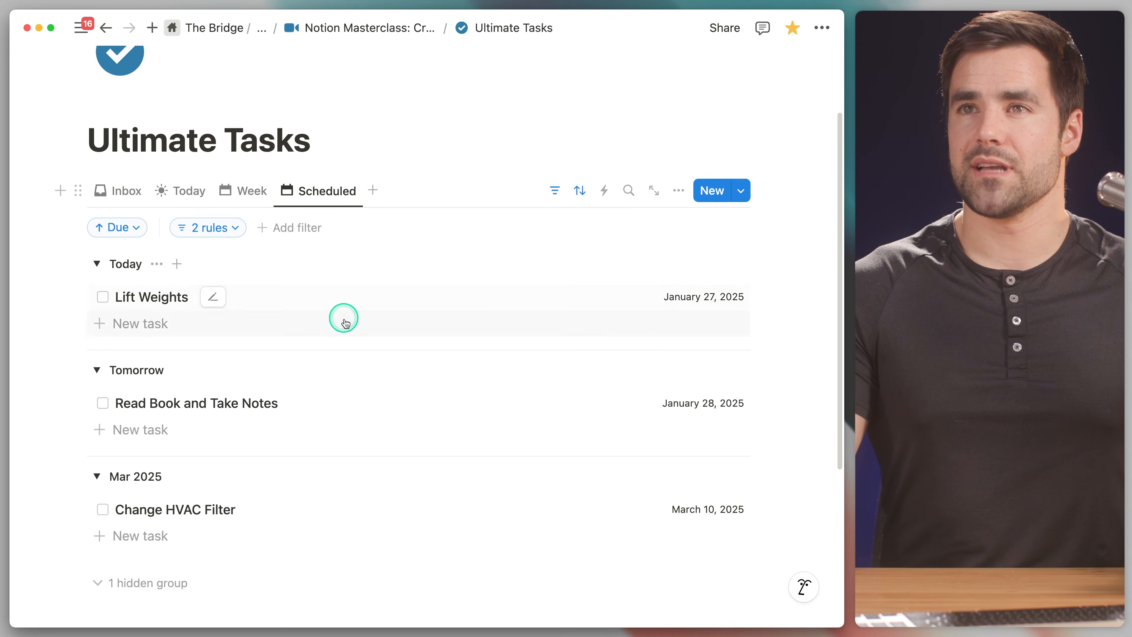
scroll(356, 321, "up", 1)
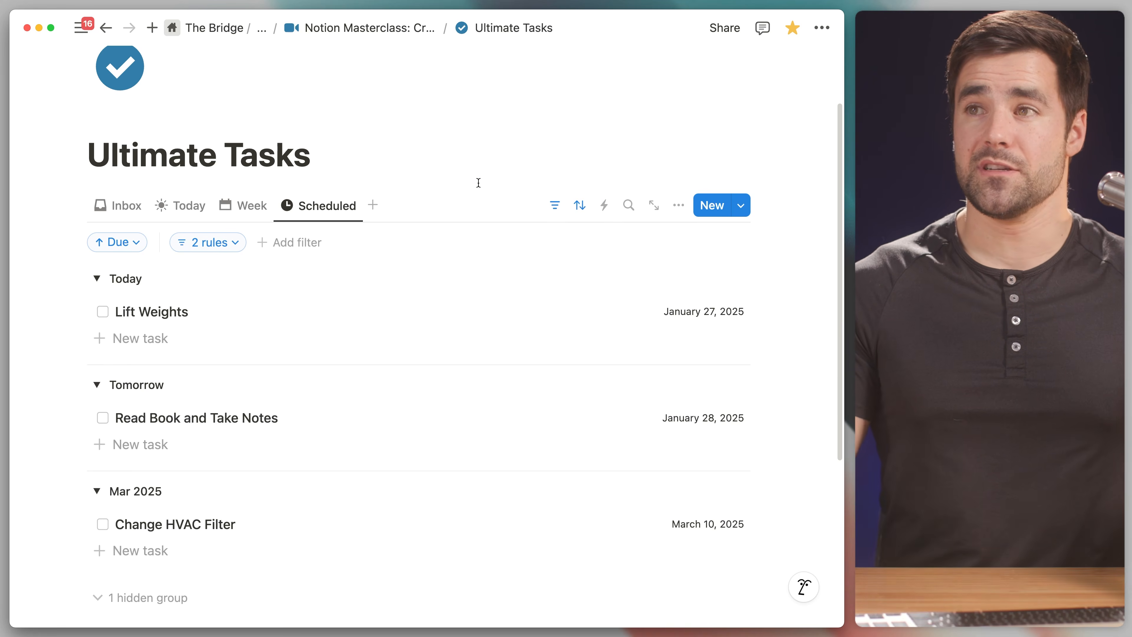
left_click(300, 416)
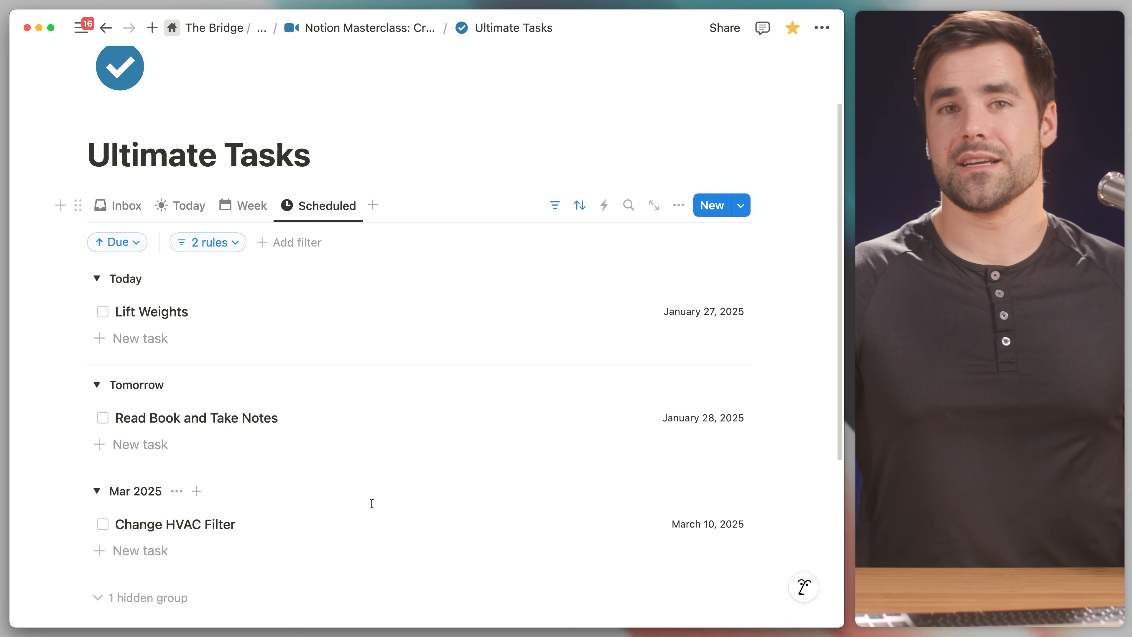
left_click(118, 205)
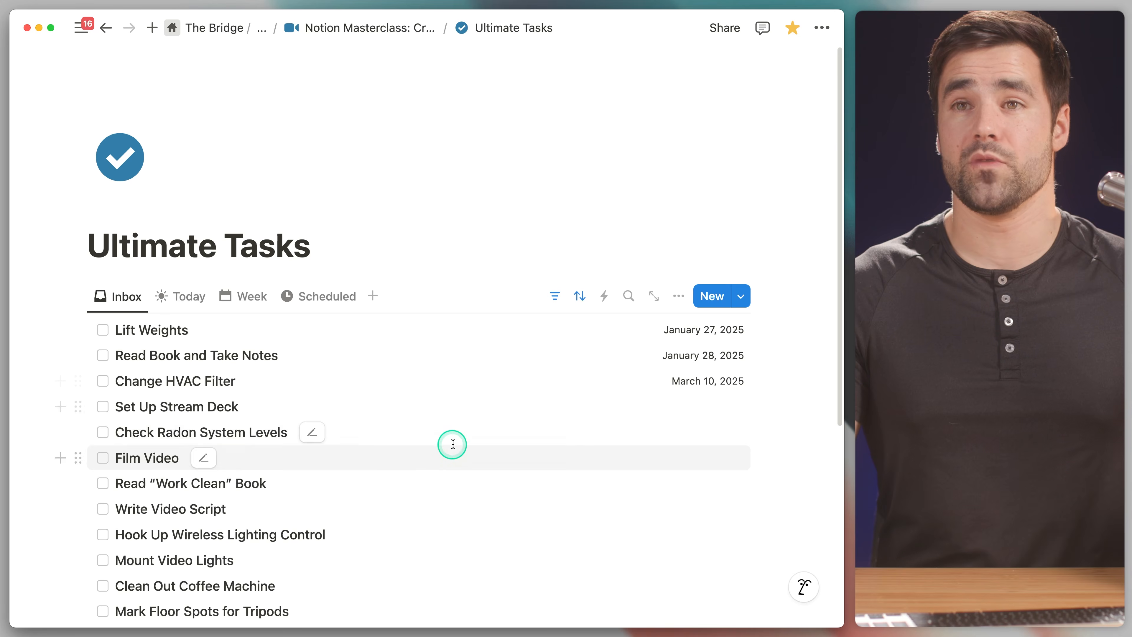
scroll(451, 446, "down", 2)
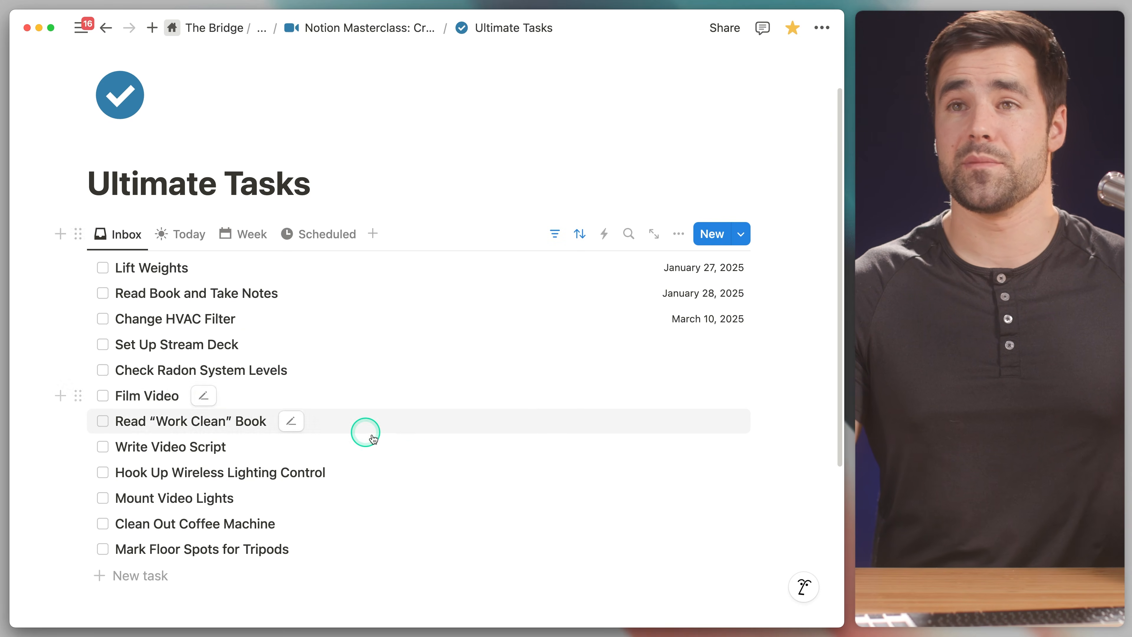
left_click(313, 243)
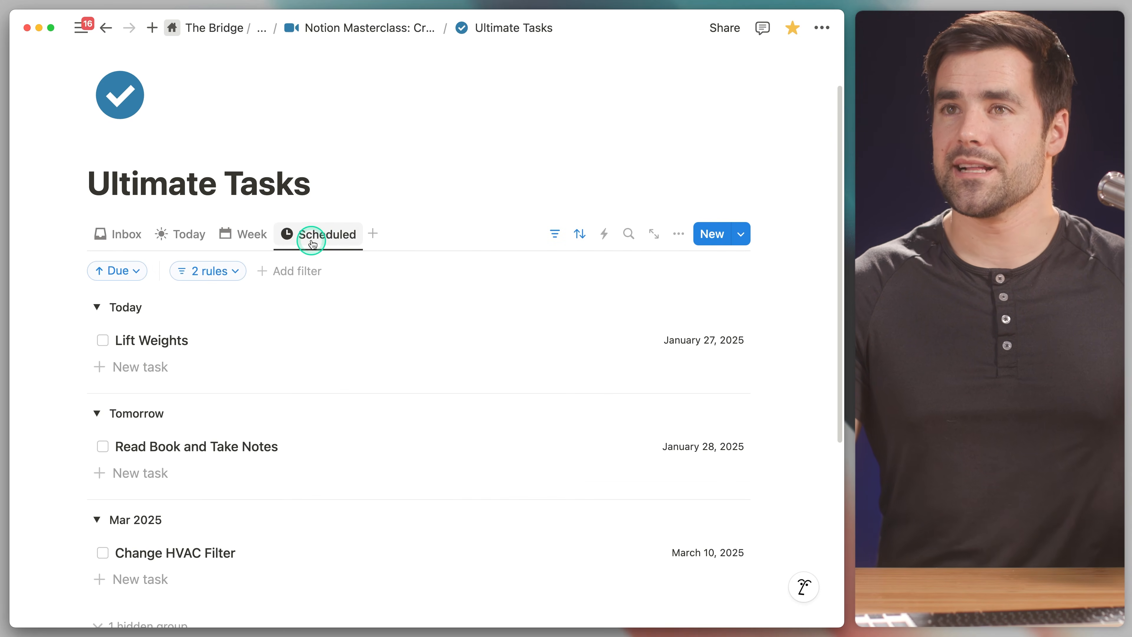
Step: Duplicate the Scheduled view, name the copy No Due, and give it the ring icon
left_click(324, 233)
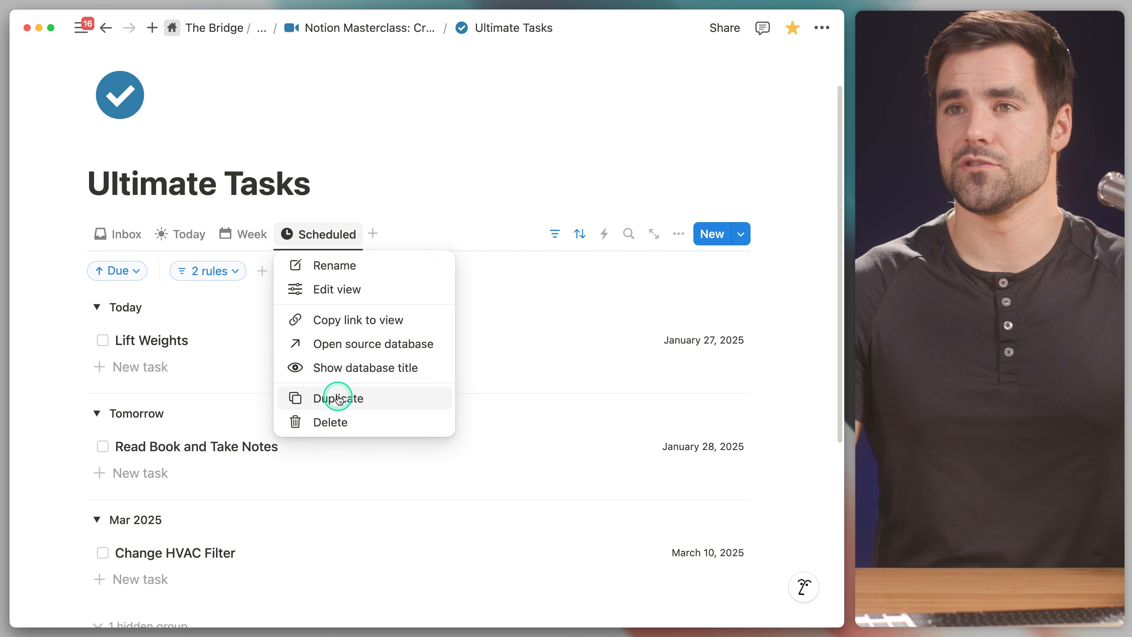
left_click(328, 398)
type("No Due")
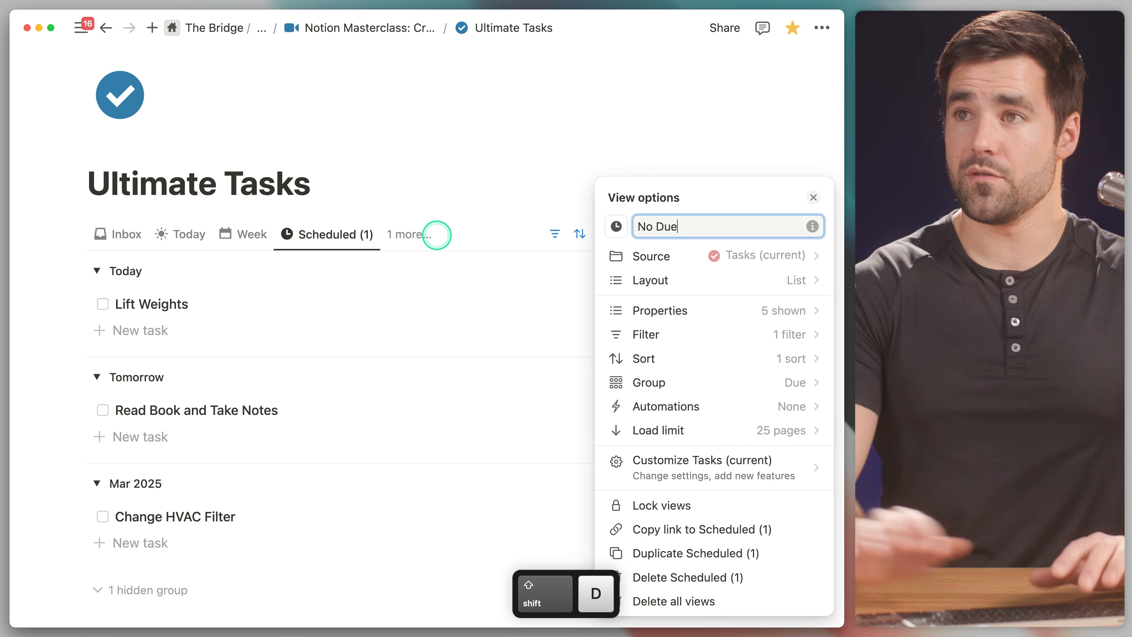
left_click(616, 226)
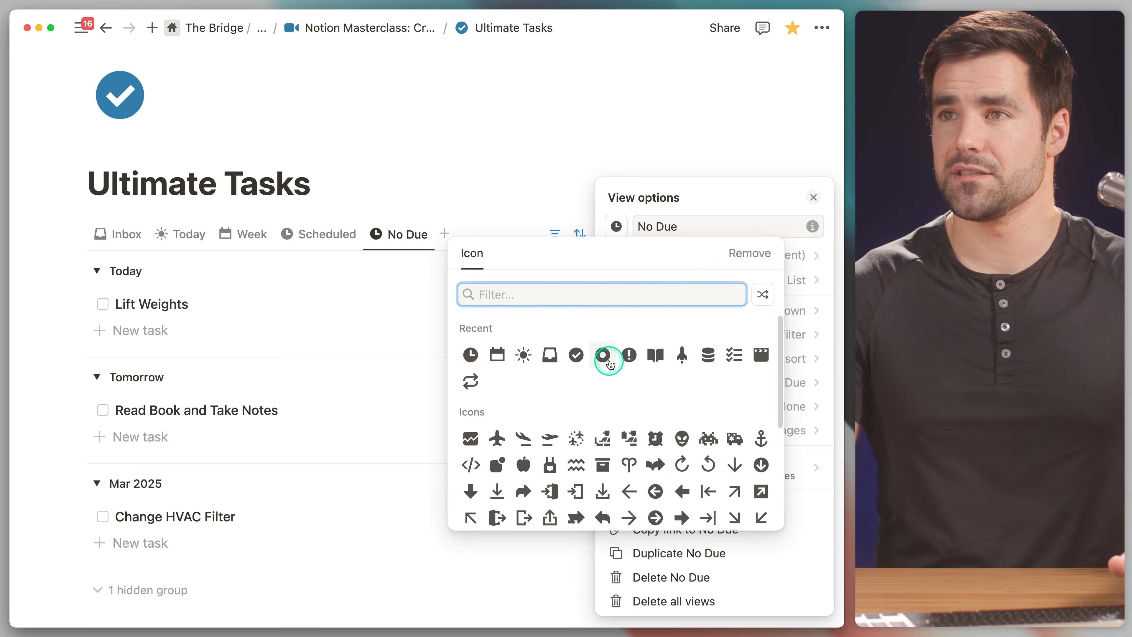
left_click(604, 356)
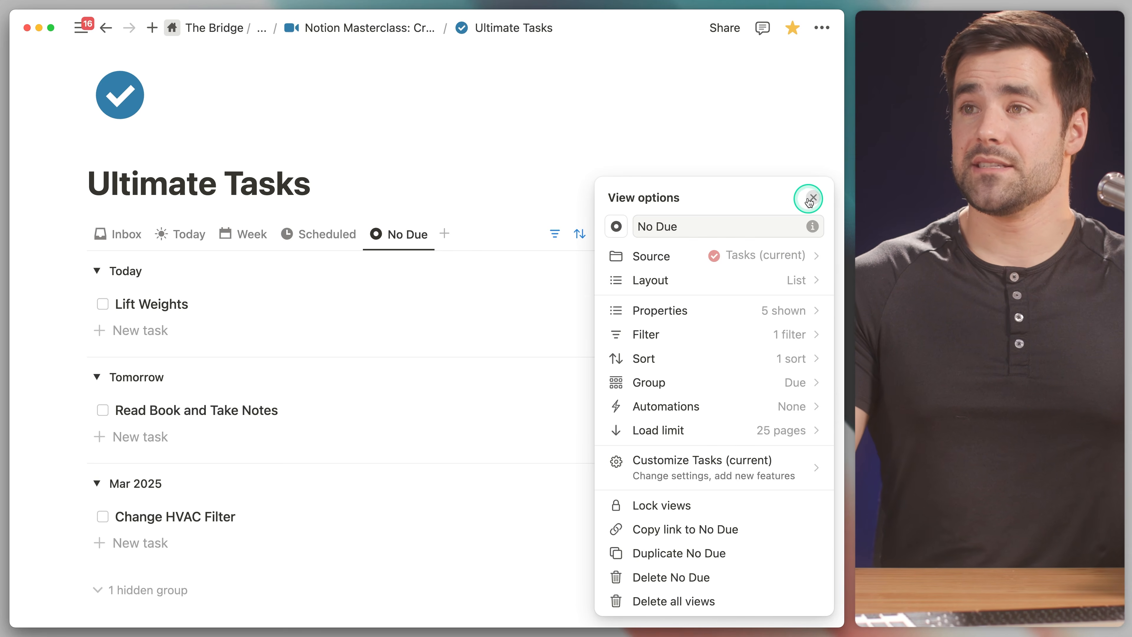
Step: Change the No Due view's grouping property to Smart List
left_click(714, 384)
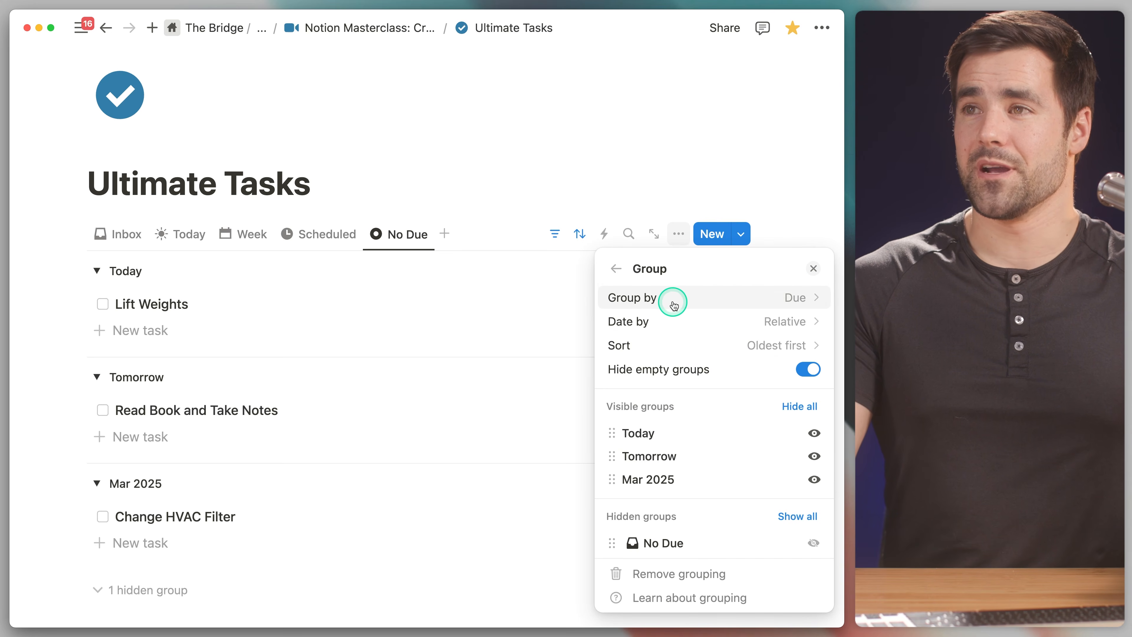
left_click(723, 298)
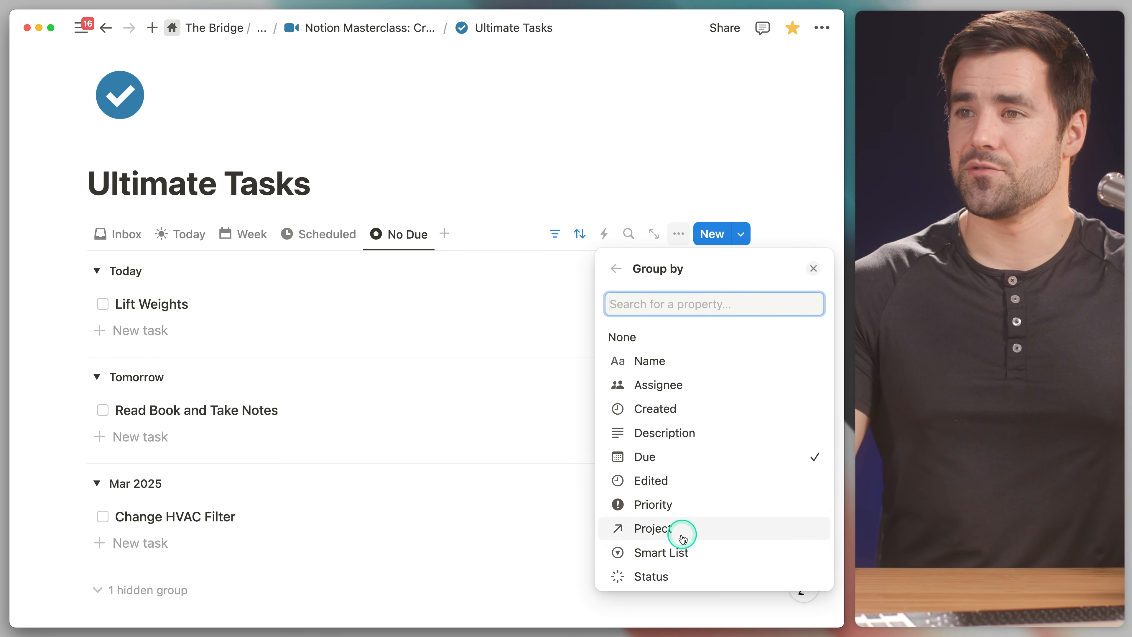
left_click(681, 553)
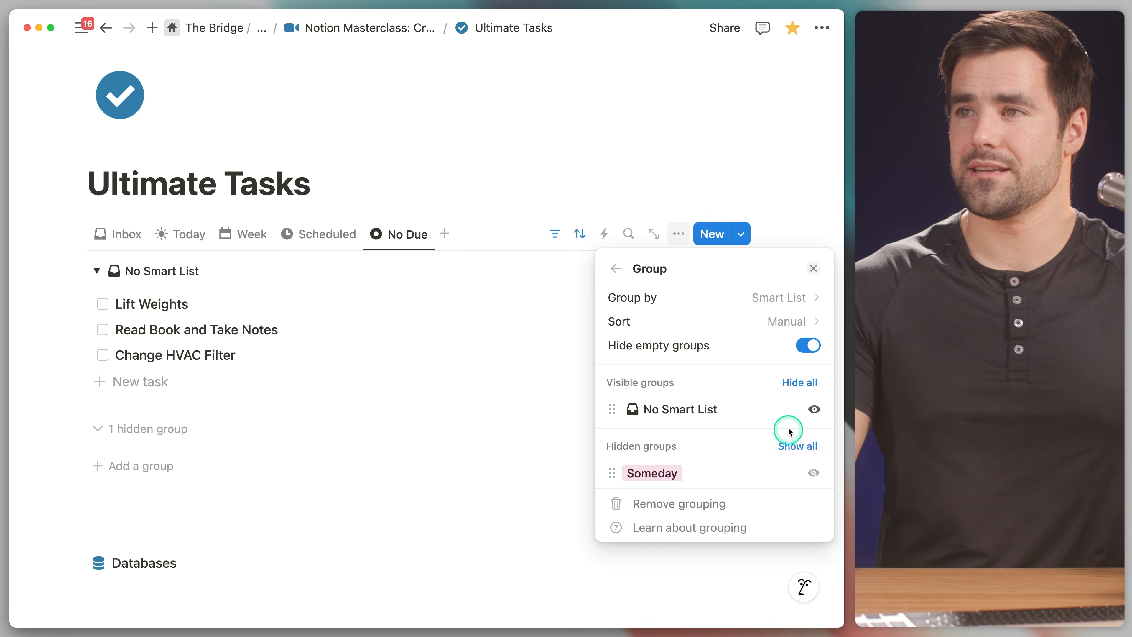
Step: Show empty groups in the No Due view and move the Someday group below No Smart List
left_click(808, 346)
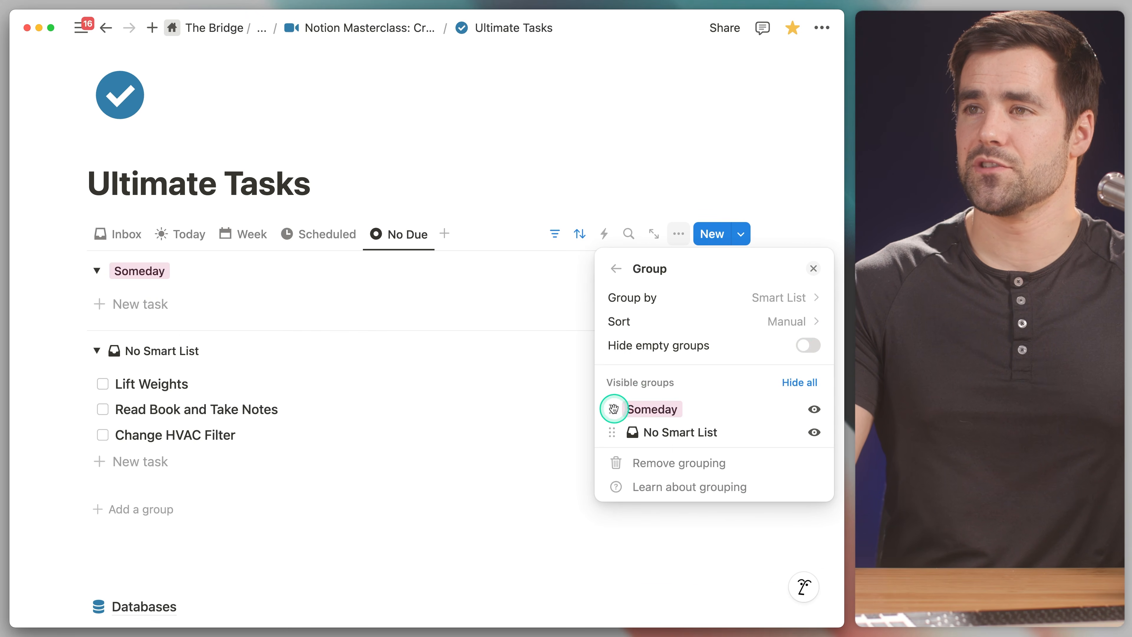
left_click_drag(612, 409, 612, 431)
left_click(813, 268)
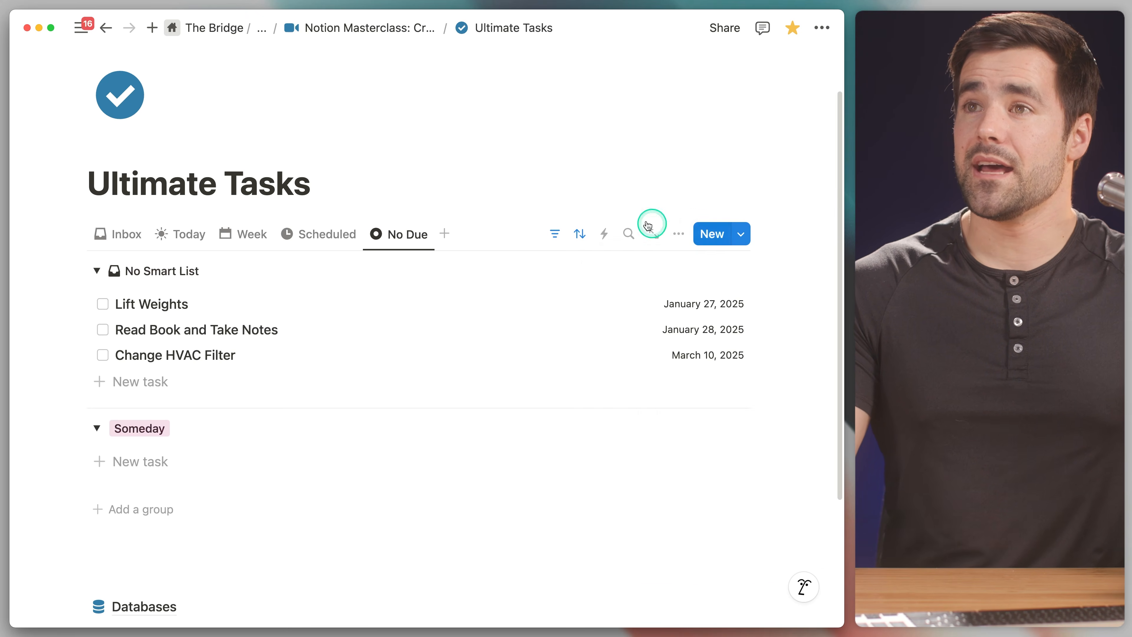
Step: Change the No Due view's Due filter condition to Is empty and save it for everyone
left_click(552, 232)
left_click(214, 271)
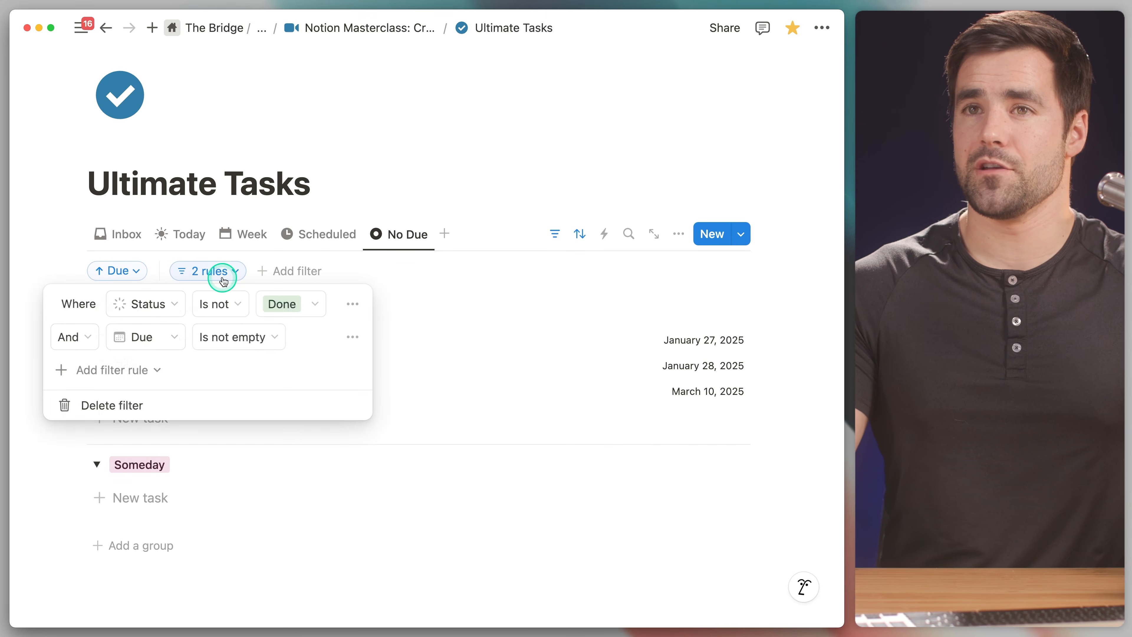
left_click(196, 343)
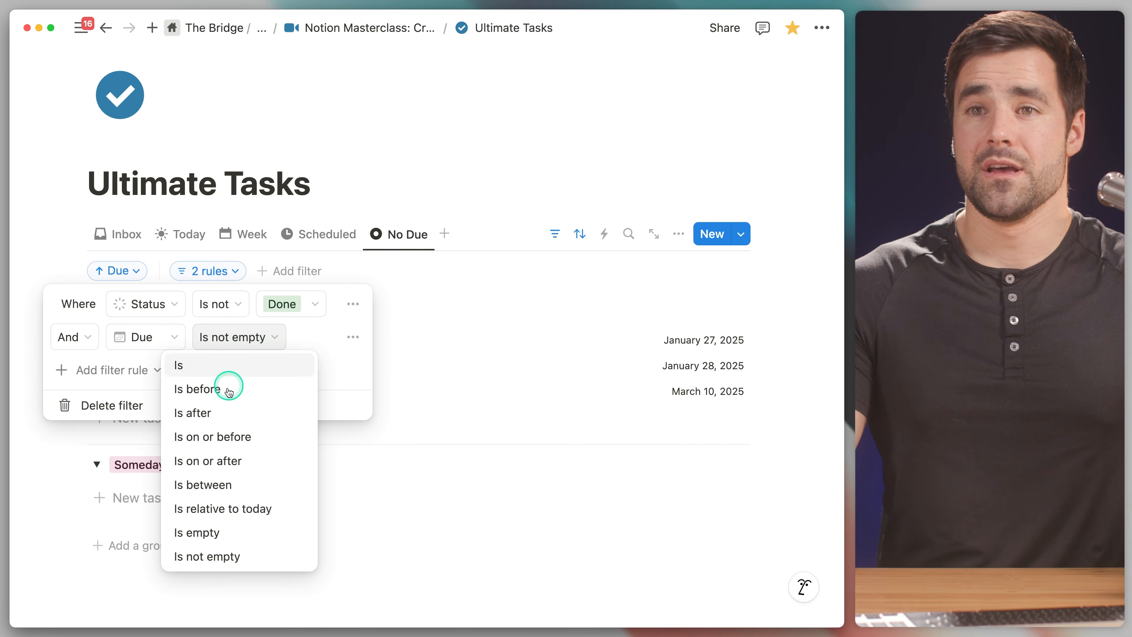
left_click(210, 531)
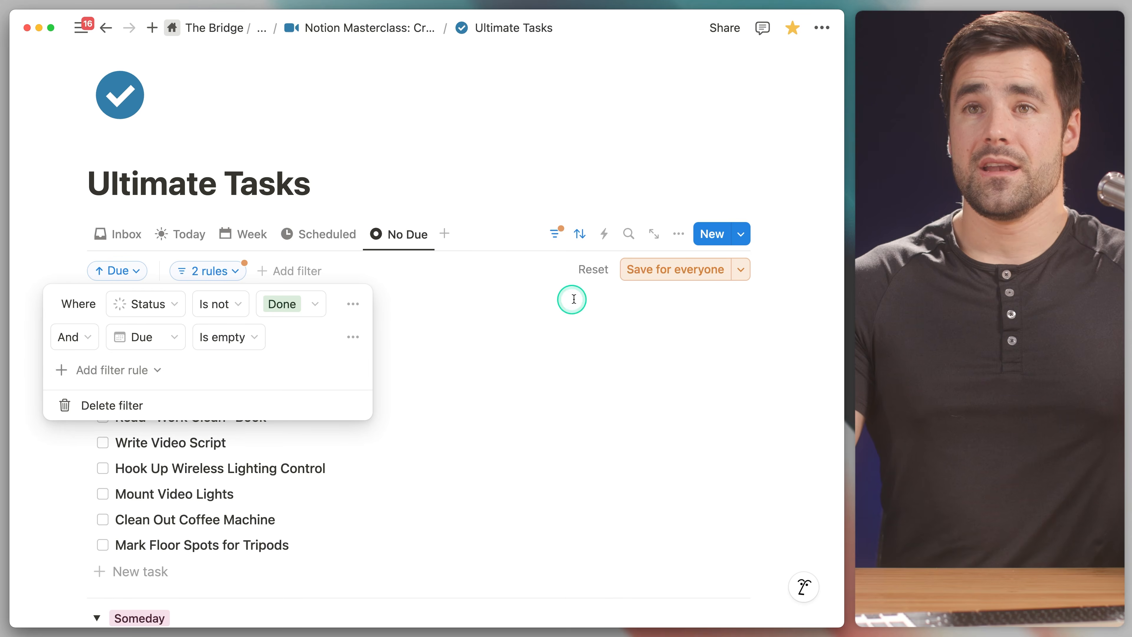
left_click(660, 271)
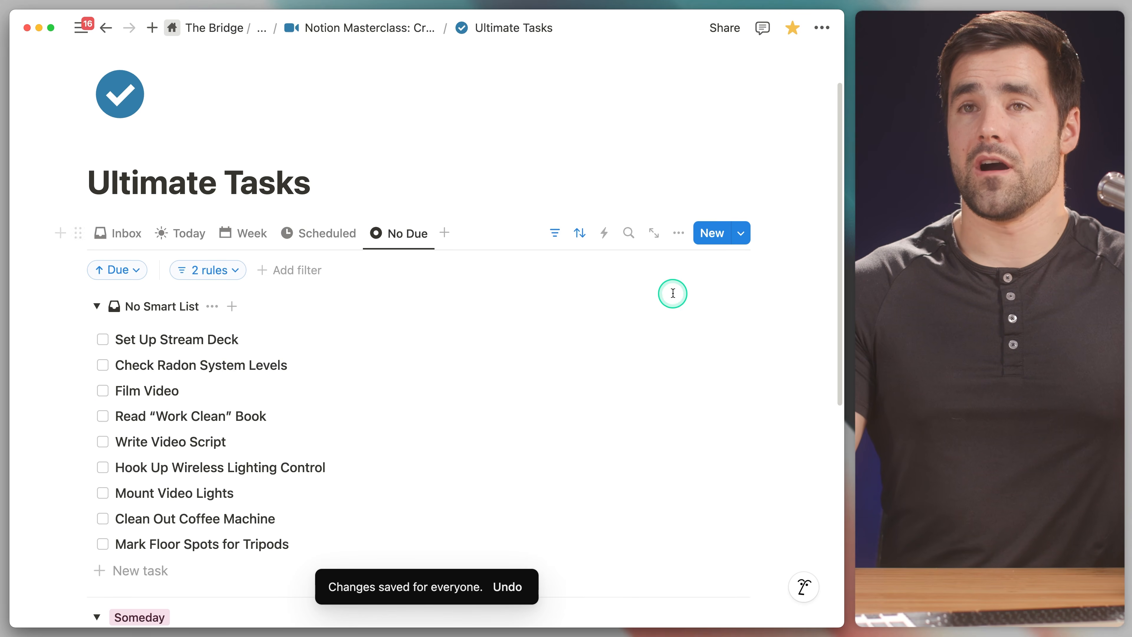
Step: Replace the No Due view's Due sort with a descending sort by Edited, and save it for everyone
scroll(513, 276, "down", 3)
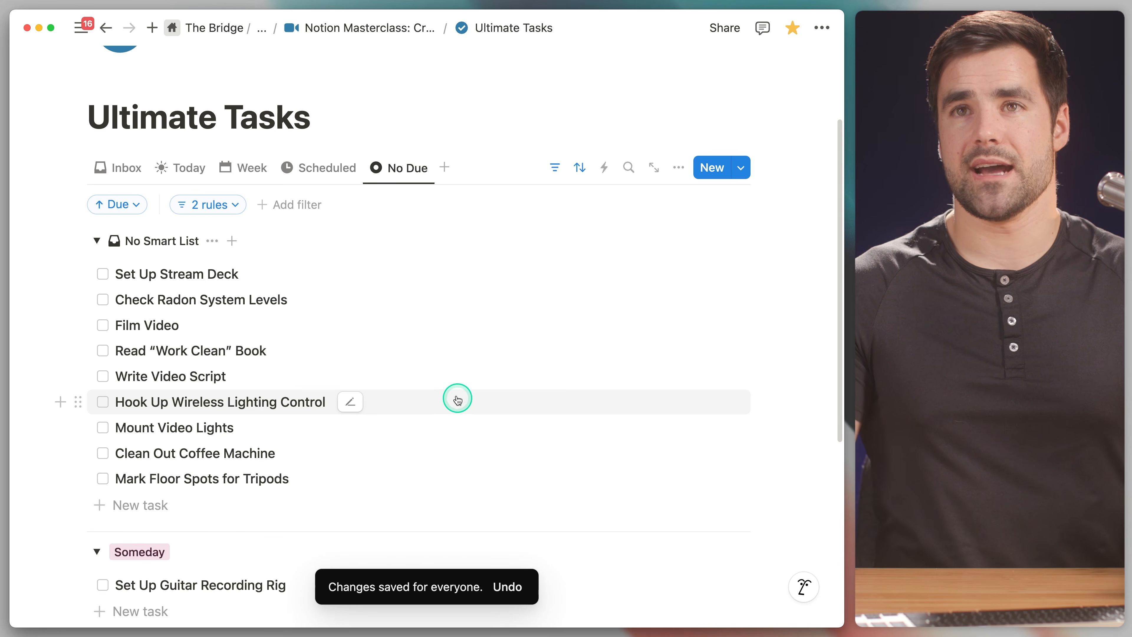
left_click(126, 206)
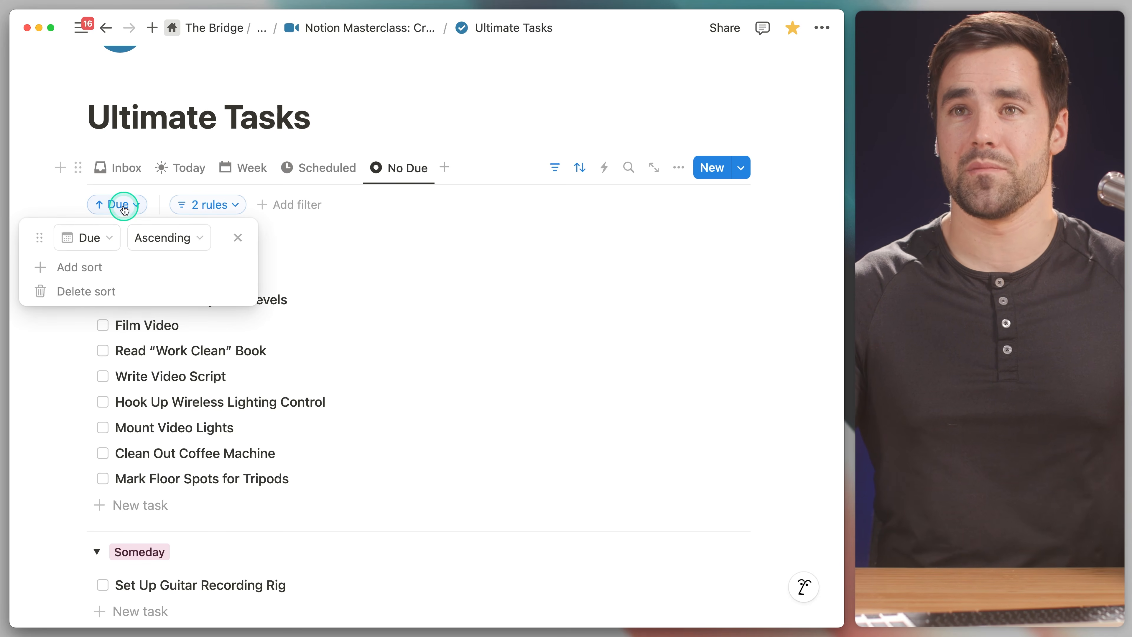
left_click(239, 236)
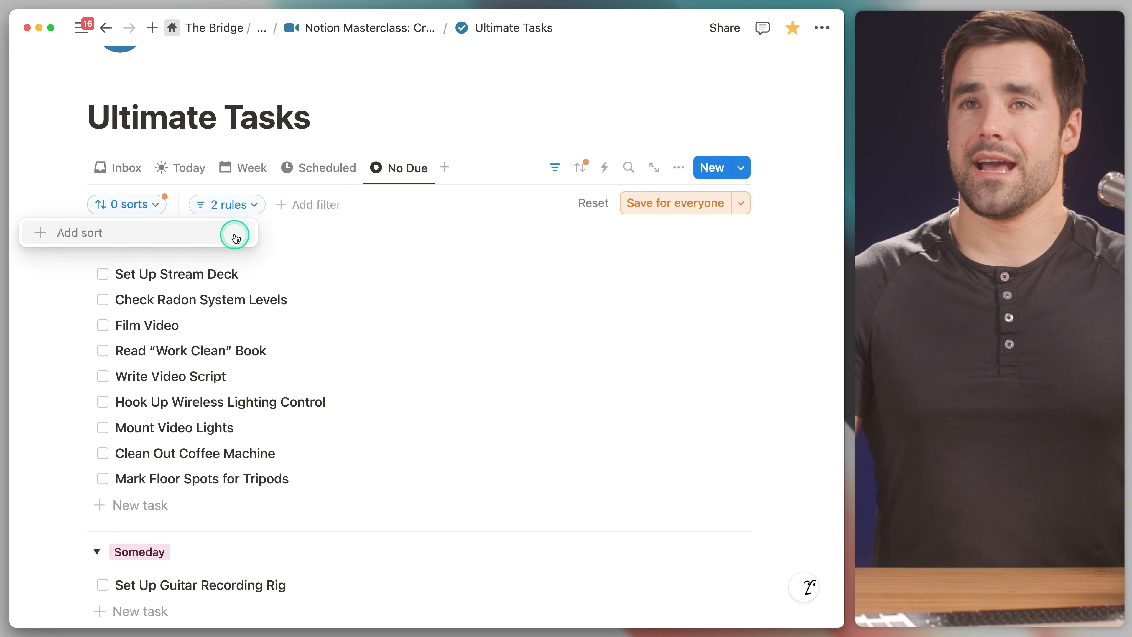
left_click(140, 240)
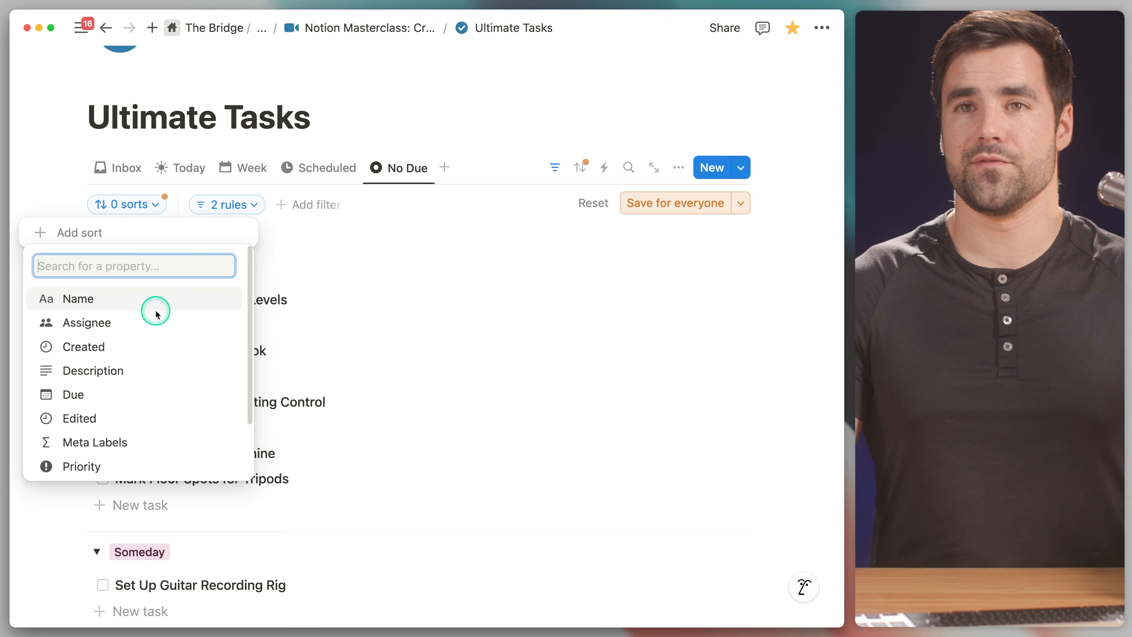
left_click(102, 420)
left_click(185, 239)
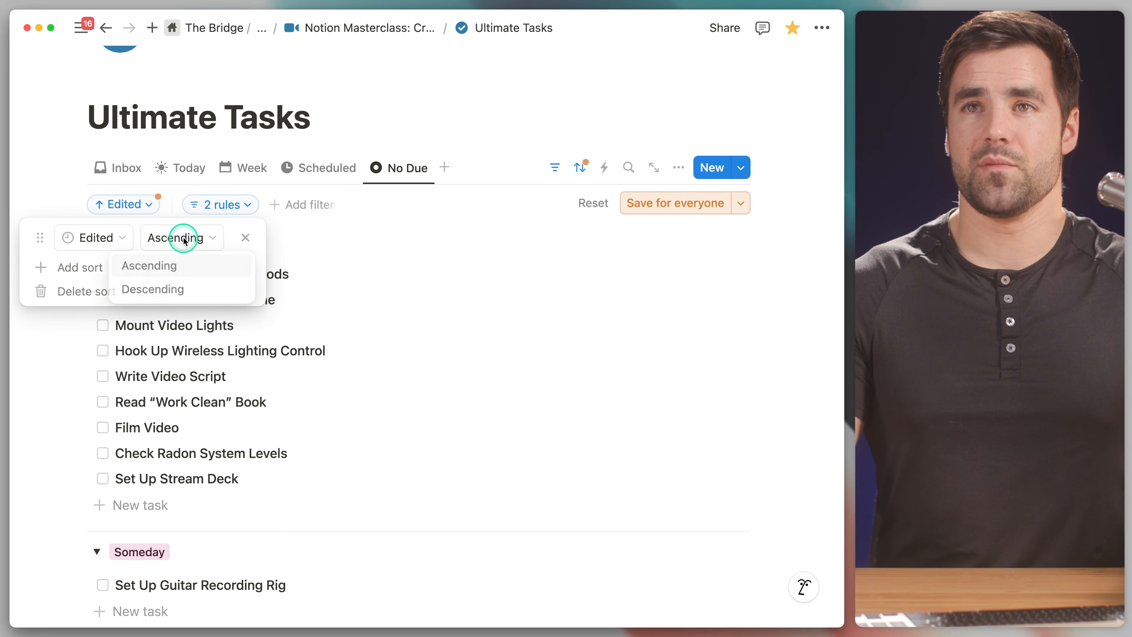
left_click(167, 290)
left_click(674, 206)
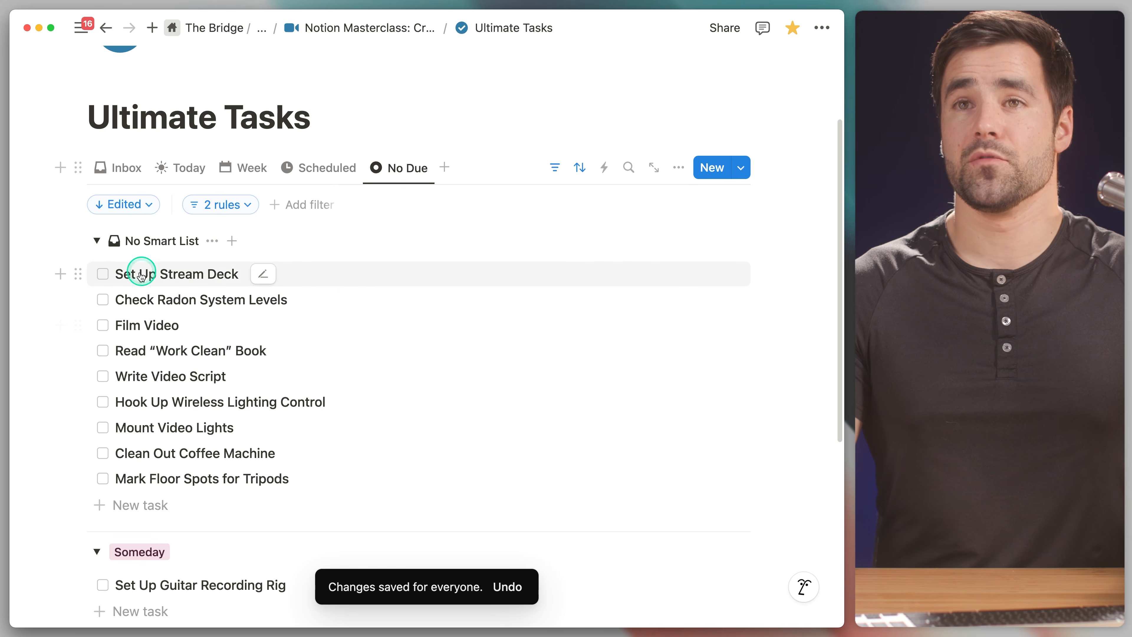
Step: Look through the No Due view's groups, collapsing and re-expanding the Someday group
scroll(787, 270, "down", 2)
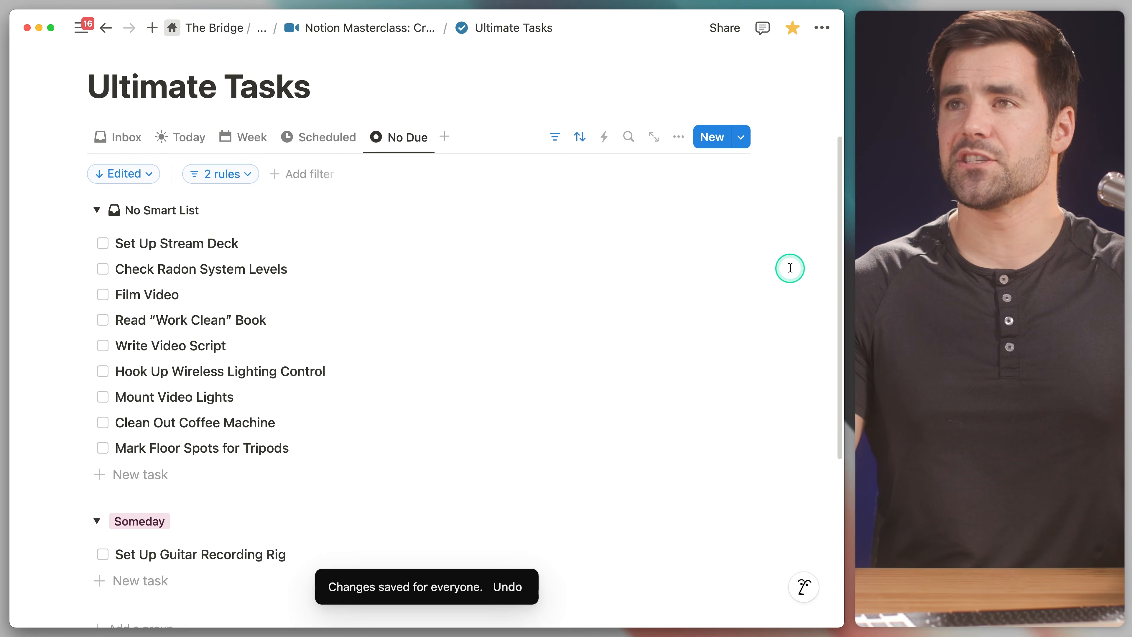
scroll(786, 273, "down", 3)
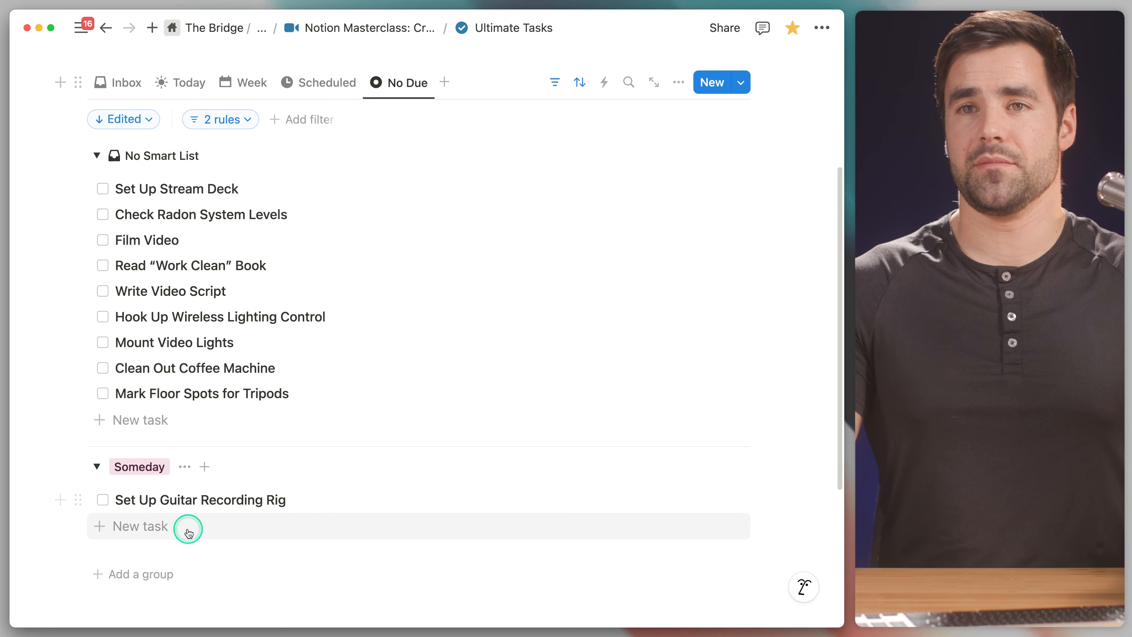
left_click(97, 468)
left_click(97, 469)
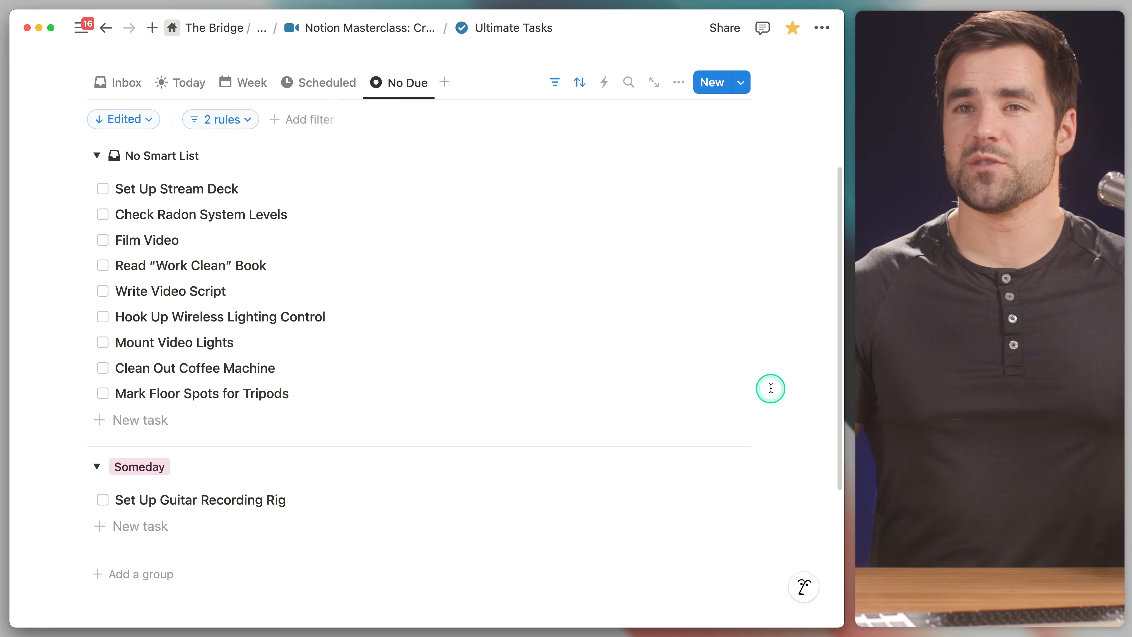
scroll(770, 388, "up", 5)
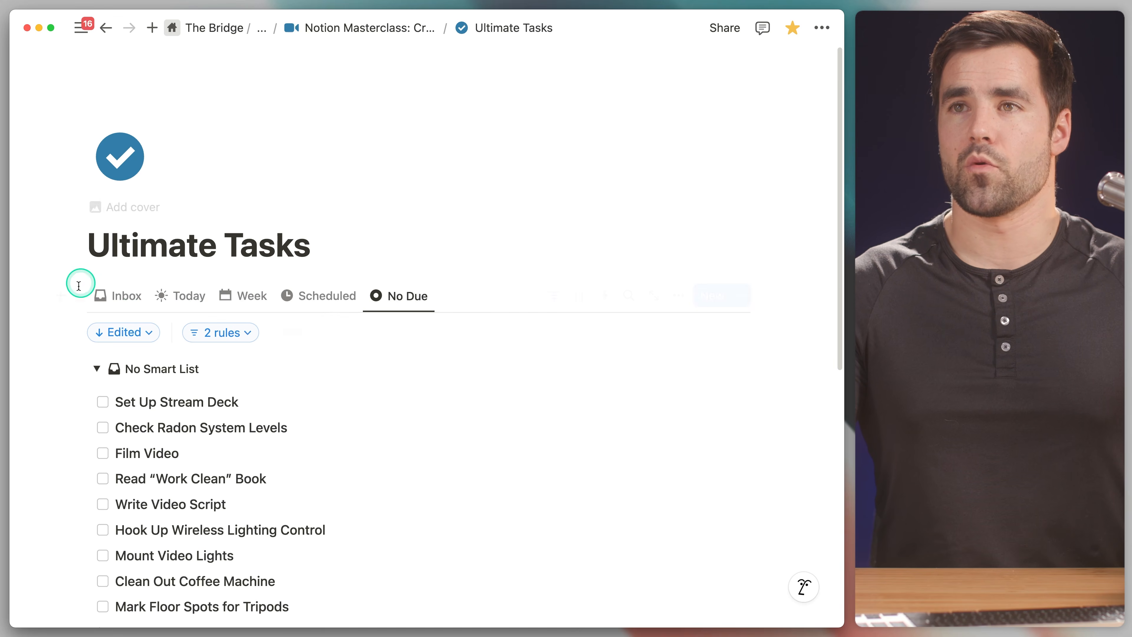
scroll(371, 369, "down", 2)
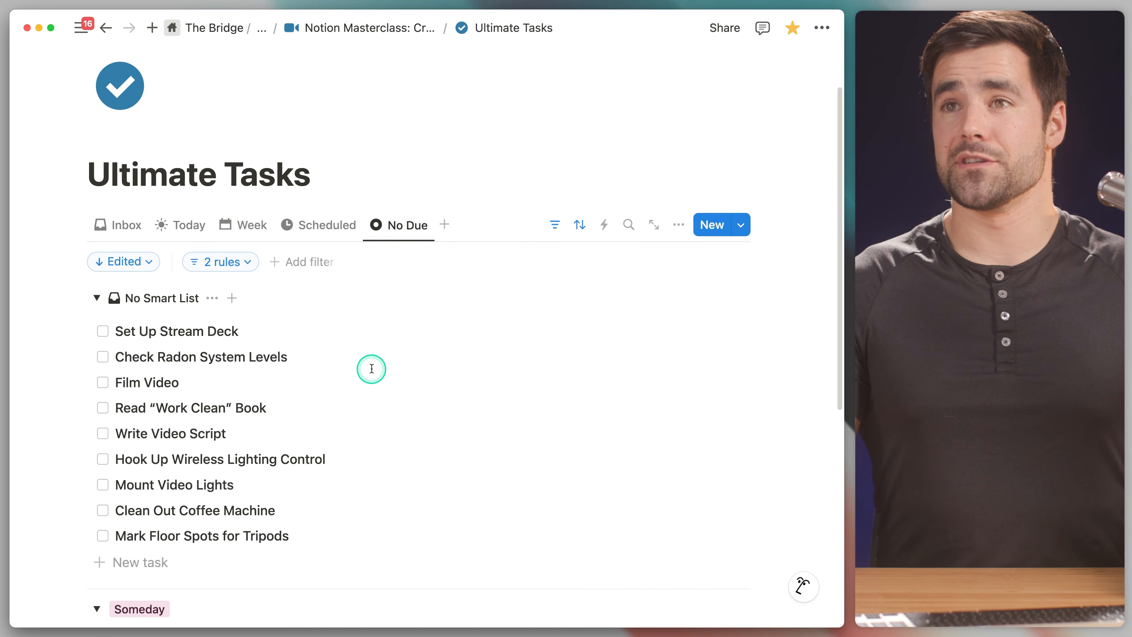
Step: Duplicate the No Due view, name the copy By Project, and give it the rocket icon
left_click(404, 224)
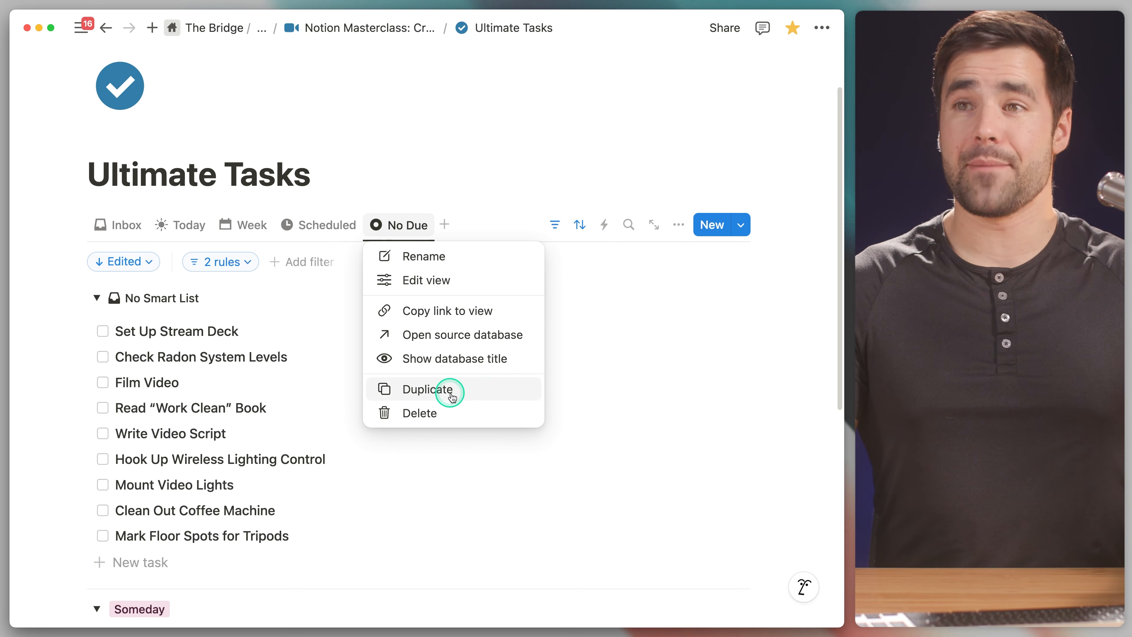
left_click(481, 393)
left_click(723, 200)
type("By Project")
left_click(615, 227)
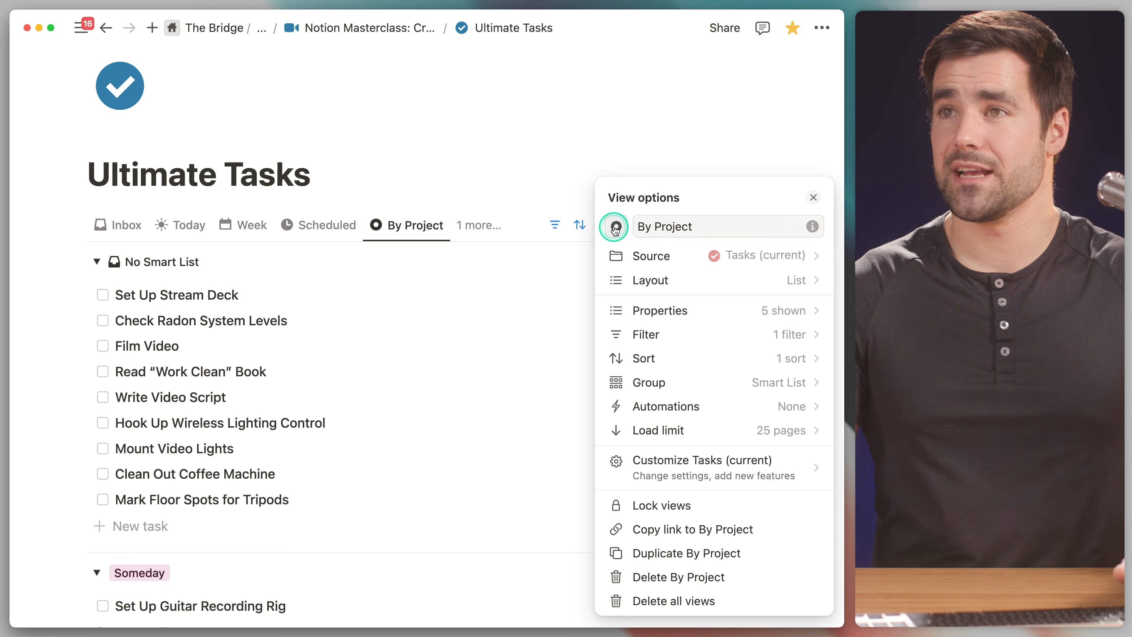
left_click(711, 219)
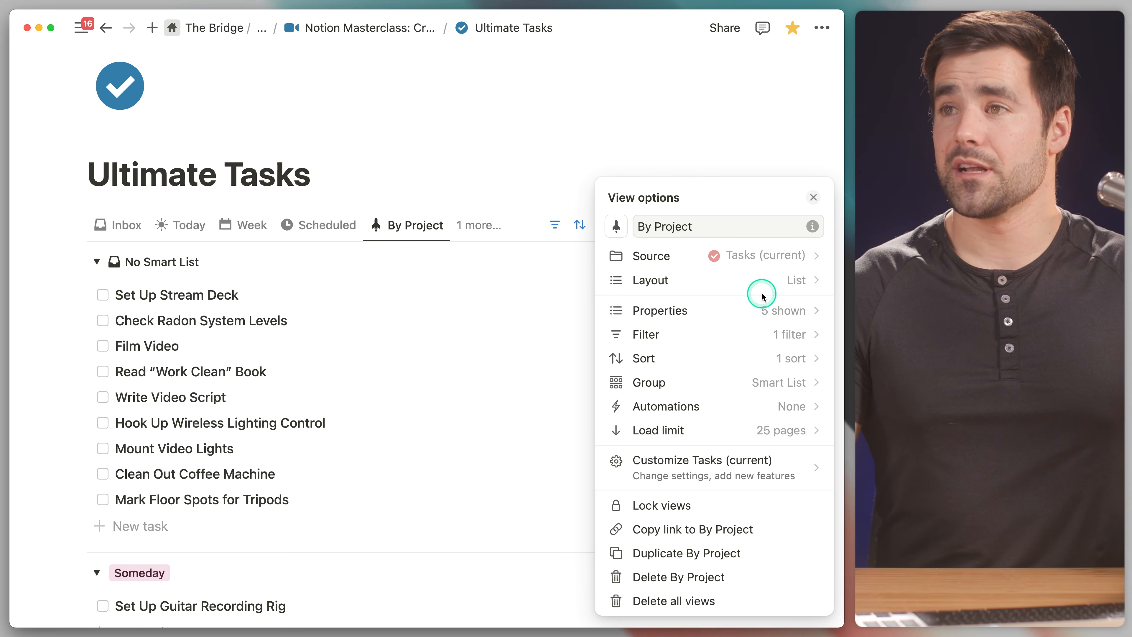
Step: Group the By Project view by the Project property
left_click(705, 386)
left_click(723, 290)
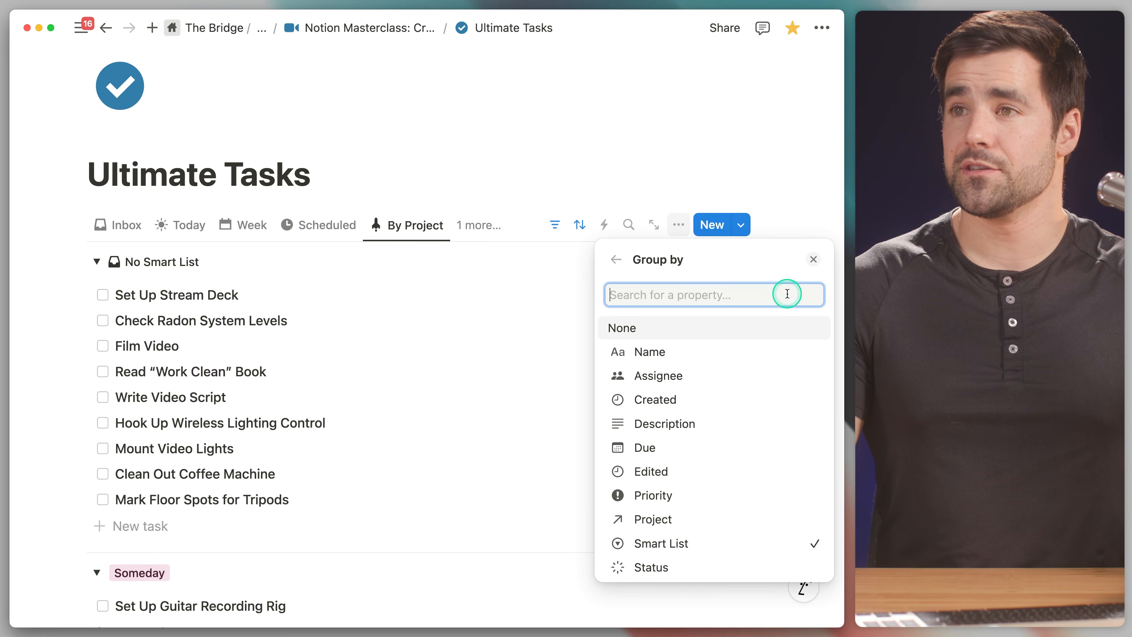
left_click(691, 522)
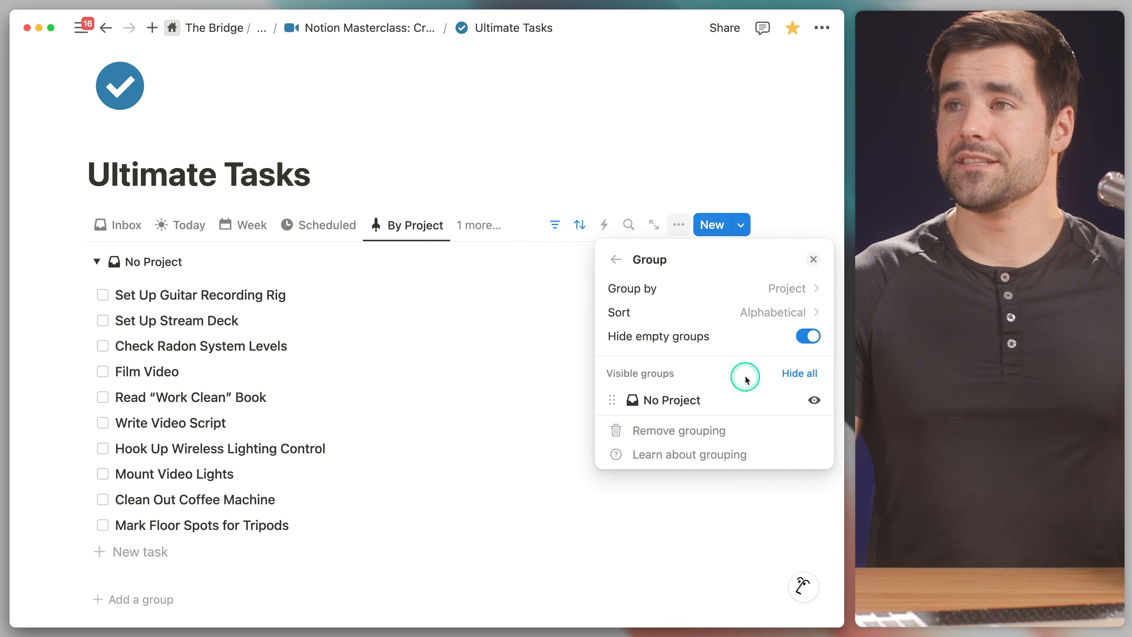
Step: Open the Databases page from Ultimate Tasks and switch the Tasks (current) database to its Active view
left_click(812, 258)
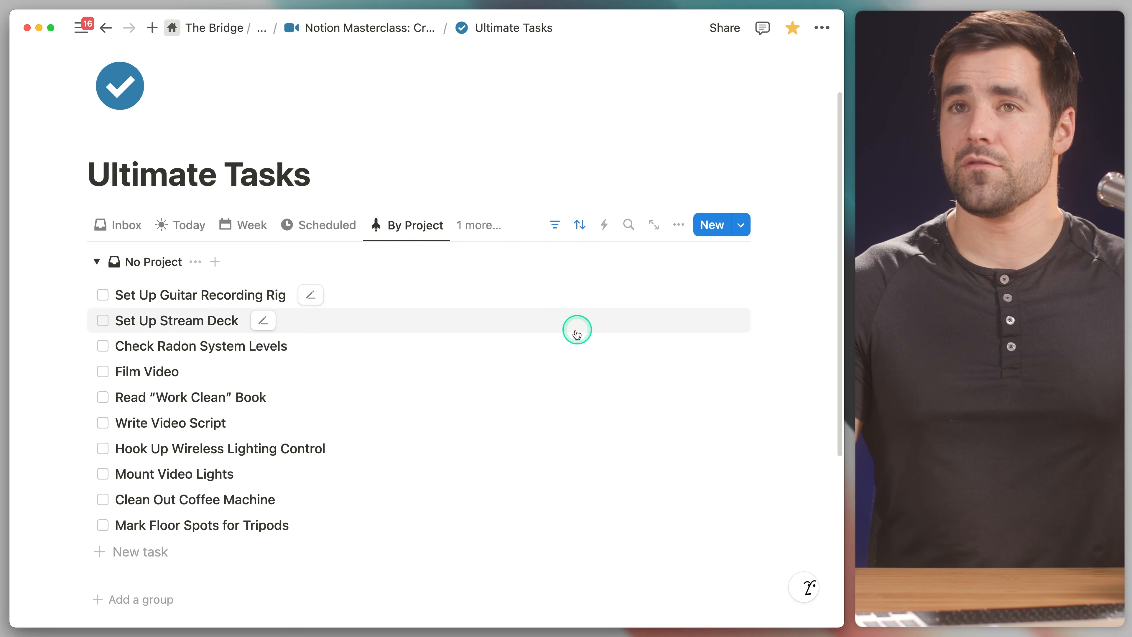
scroll(577, 334, "down", 3)
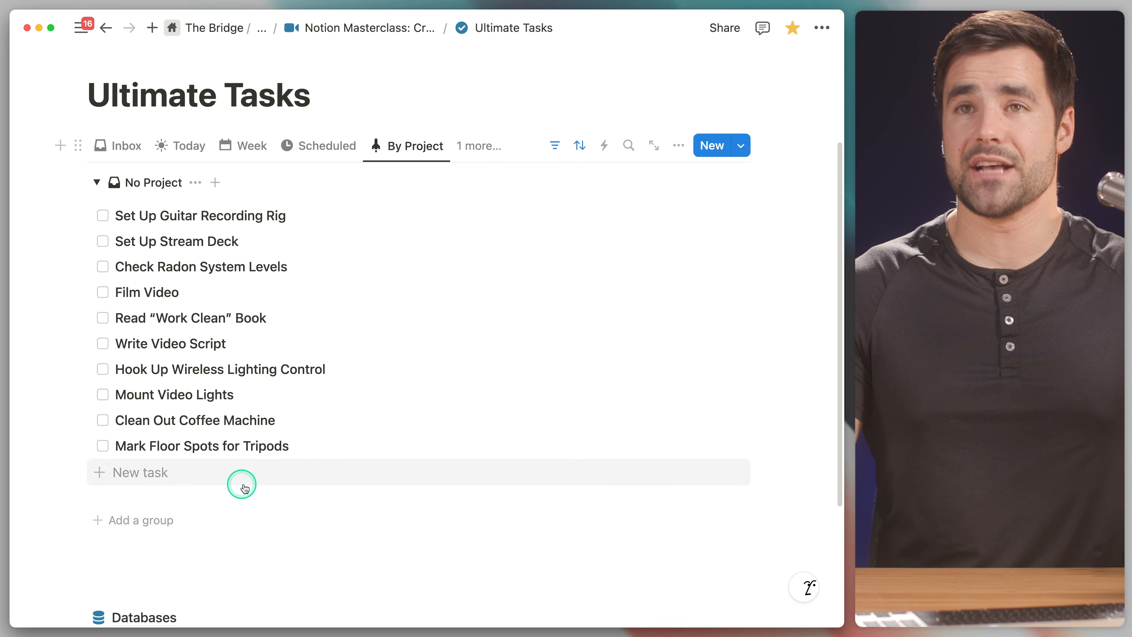
scroll(244, 487, "up", 3)
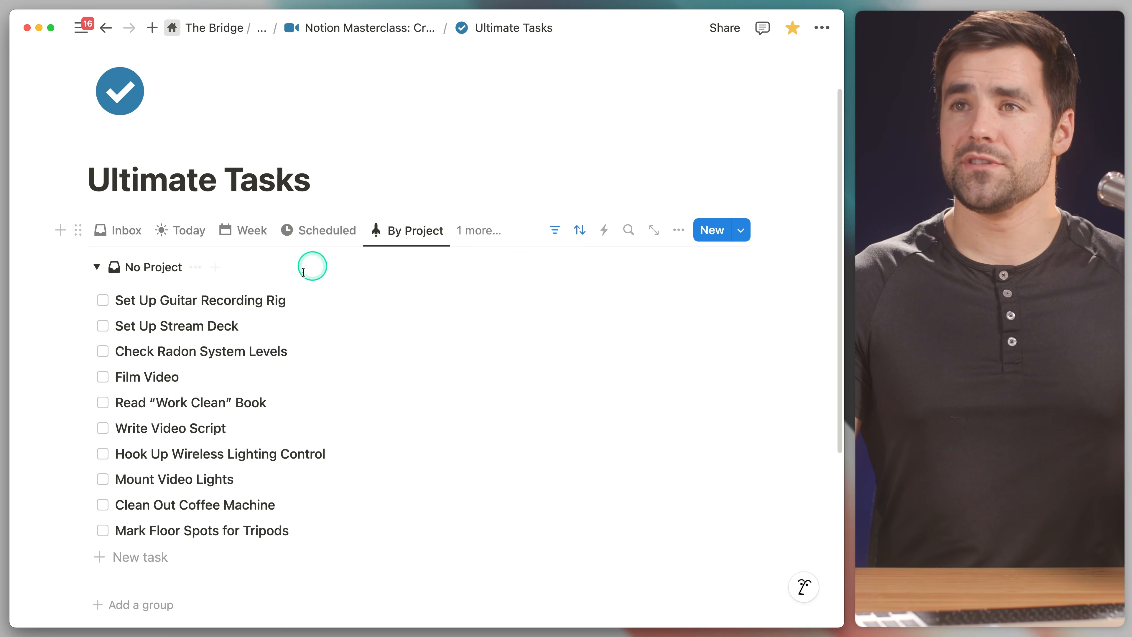
scroll(261, 375, "down", 8)
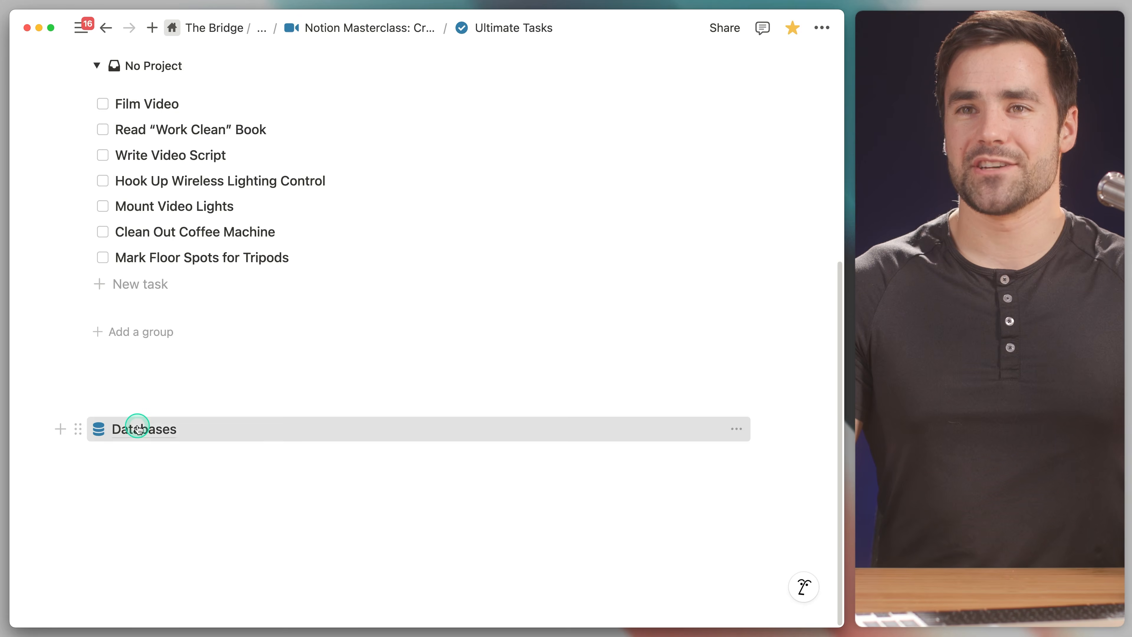
left_click(139, 430)
scroll(486, 361, "down", 2)
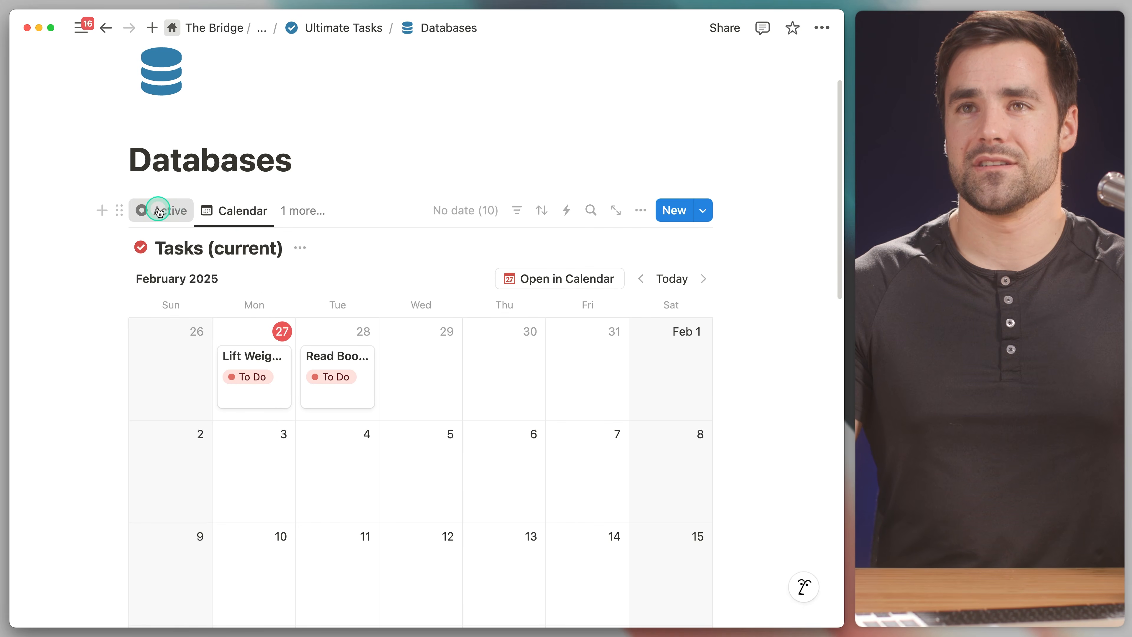
left_click(159, 210)
Step: Add a project named Set Up Video Studio to the Projects (current) table
scroll(316, 298, "down", 10)
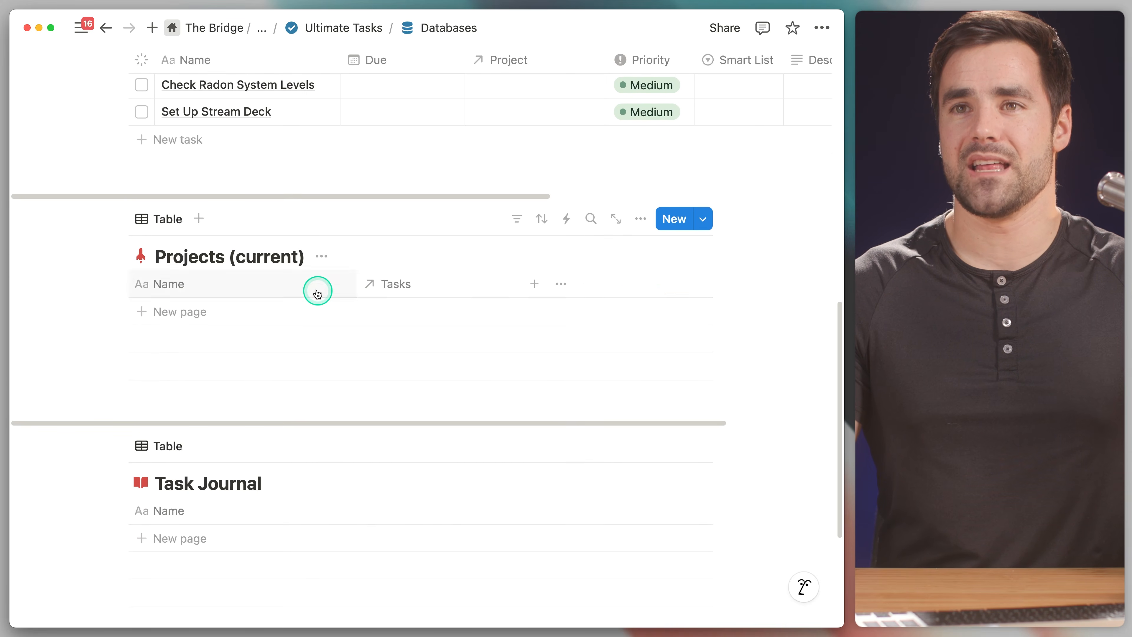
scroll(267, 290, "down", 2)
left_click(202, 290)
type("Set Up Video St")
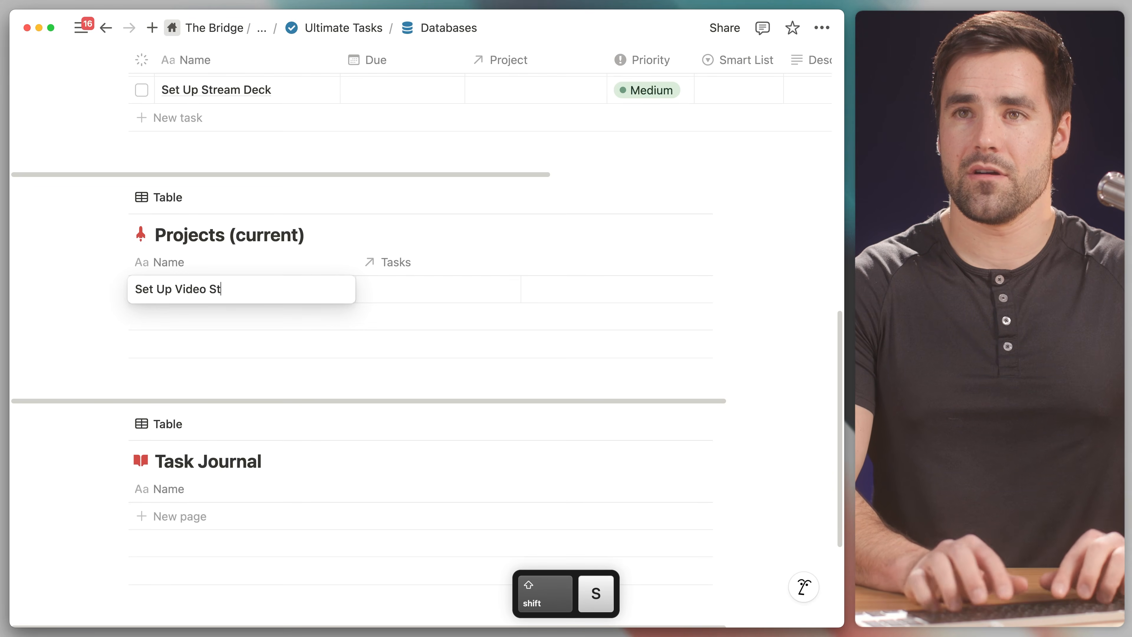
type("udio")
key("Escape")
Step: Add two more projects named Building Out Garage Gym and Home Ongoing to the Projects (current) table
left_click(172, 318)
type("Building Out Garage Gym")
left_click(232, 350)
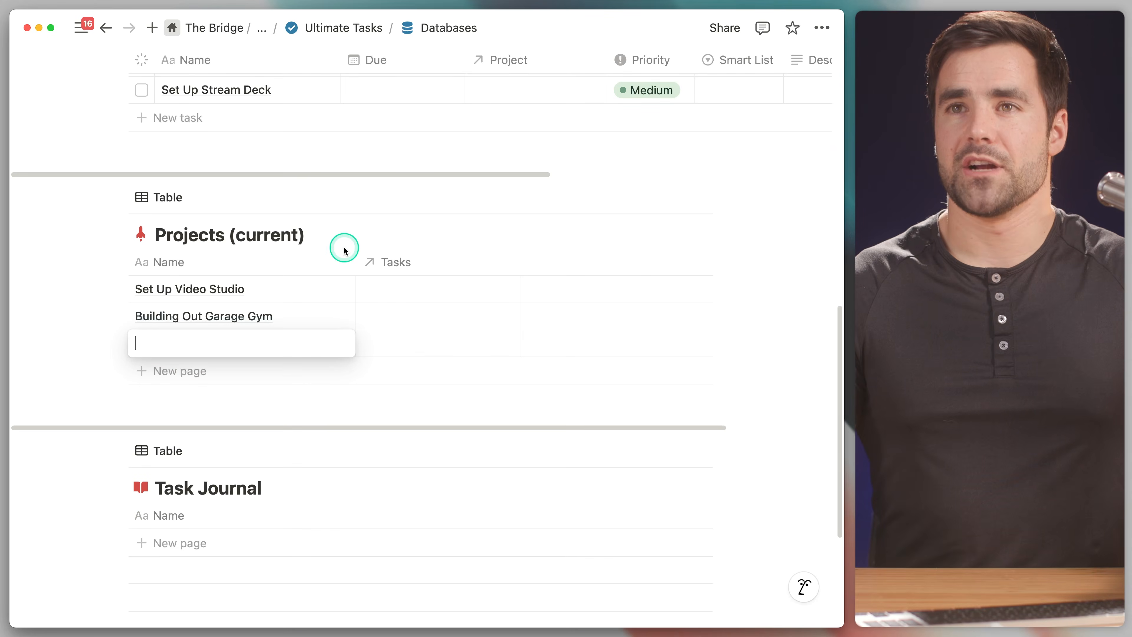
type("Home Ongoing")
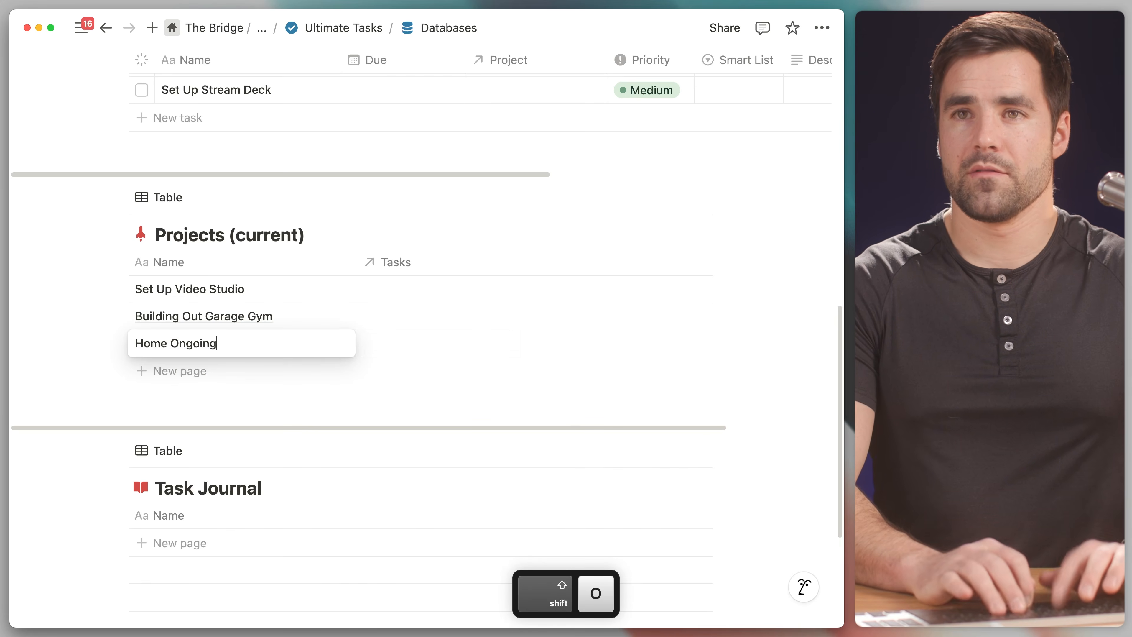
key("Escape")
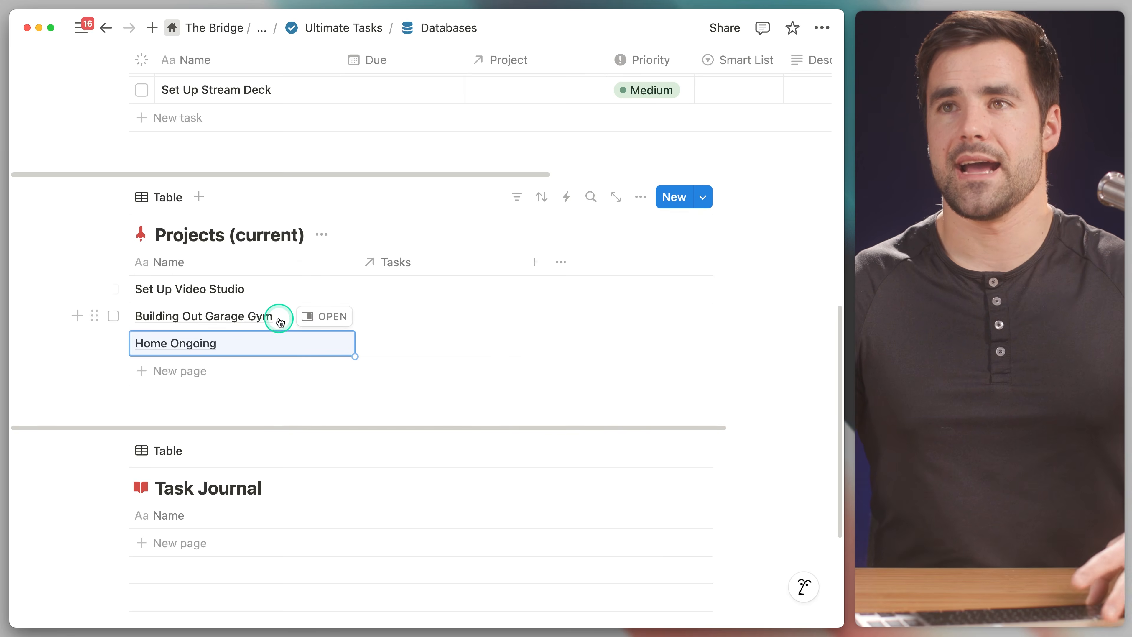
Step: Return to the Ultimate Tasks page and assign the Set Up Guitar Recording Rig task to the Set Up Video Studio project
scroll(292, 331, "up", 14)
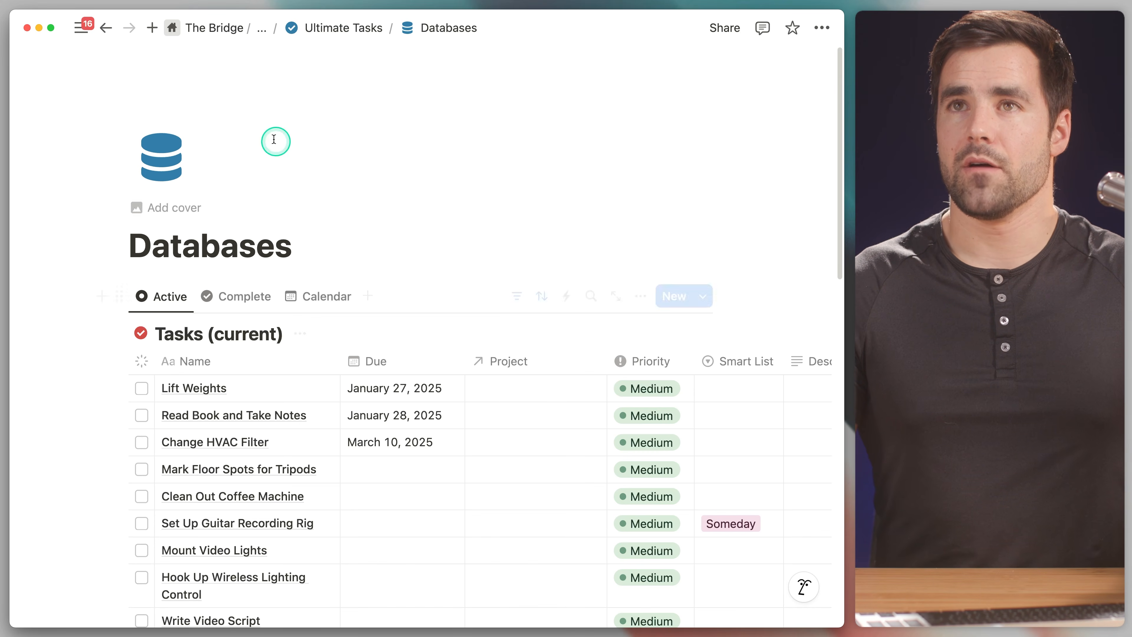
left_click(334, 29)
scroll(297, 247, "down", 3)
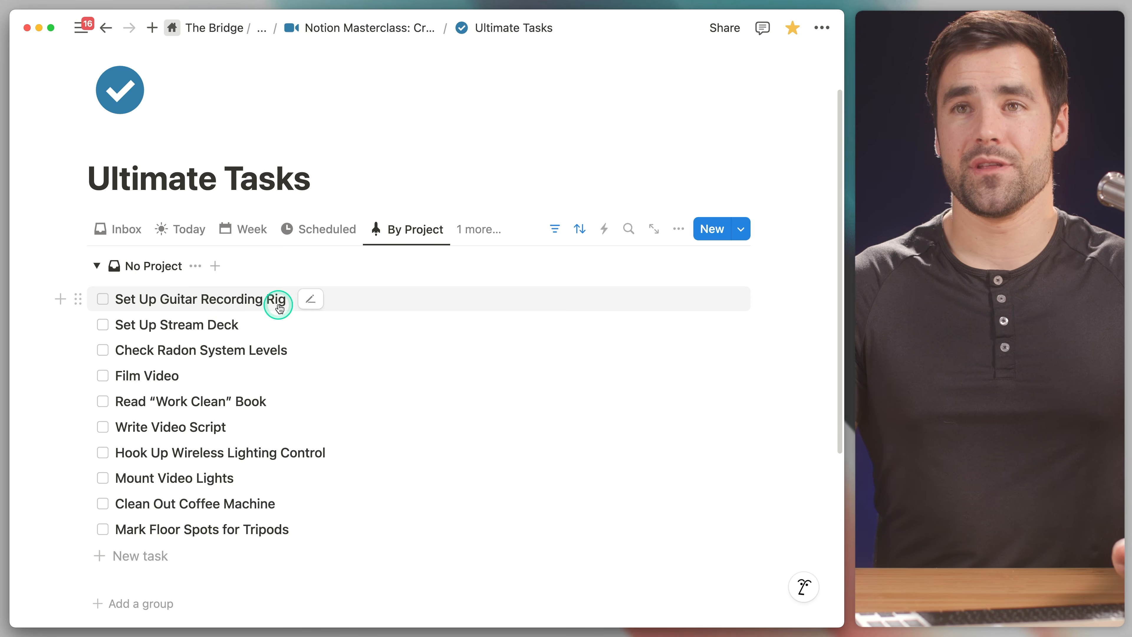
left_click(311, 300)
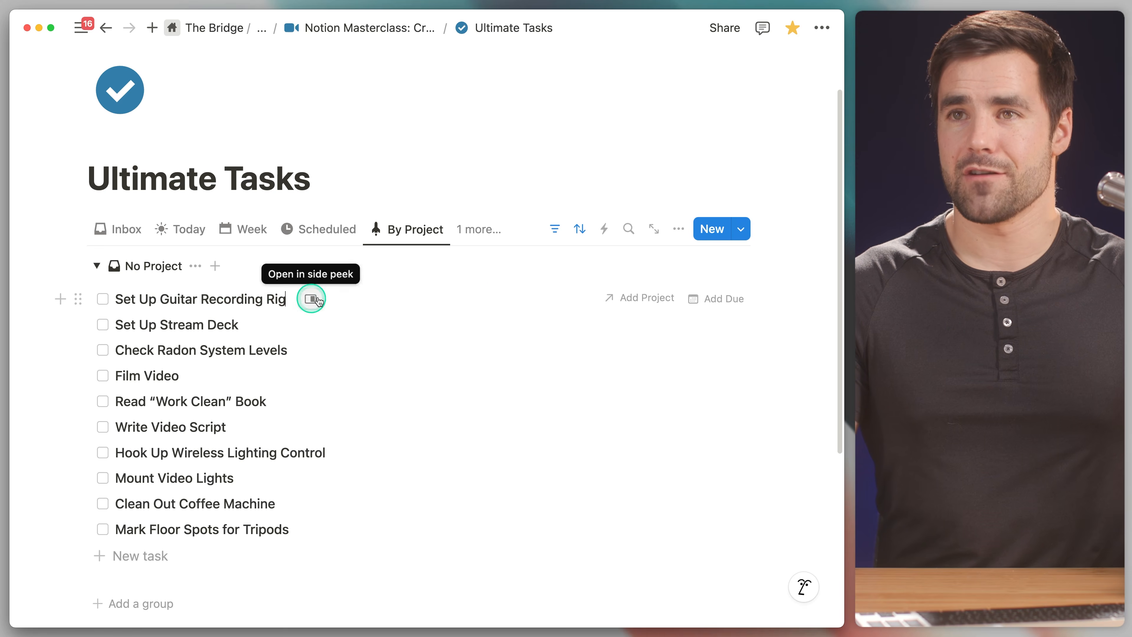
left_click(636, 298)
left_click(628, 325)
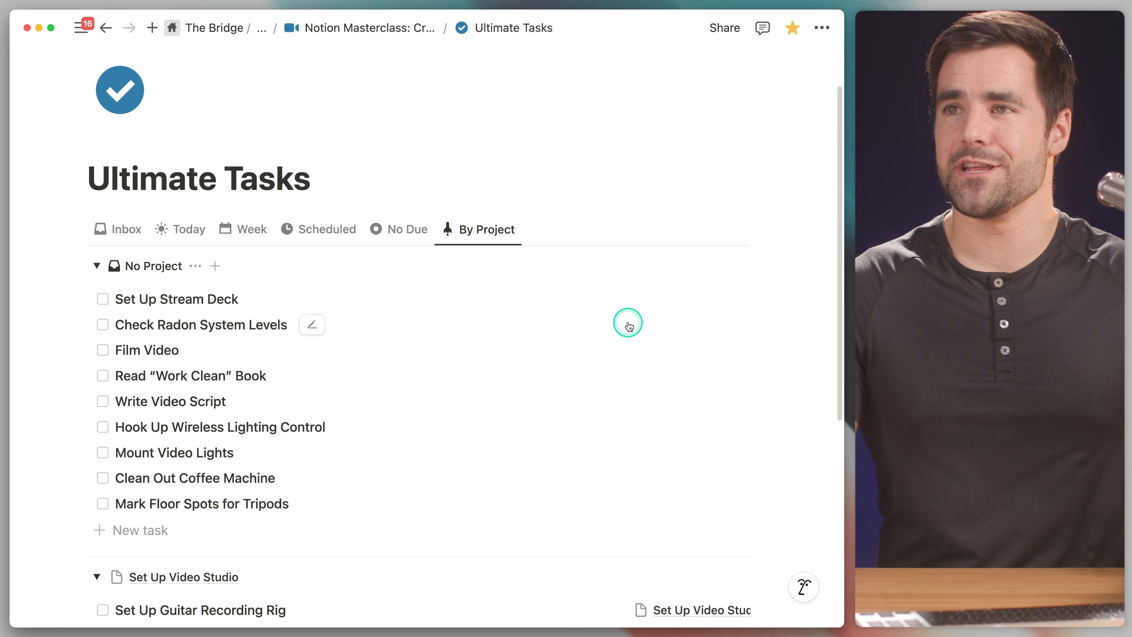
Step: Assign the Set Up Stream Deck task to the Set Up Video Studio project
left_click(261, 303)
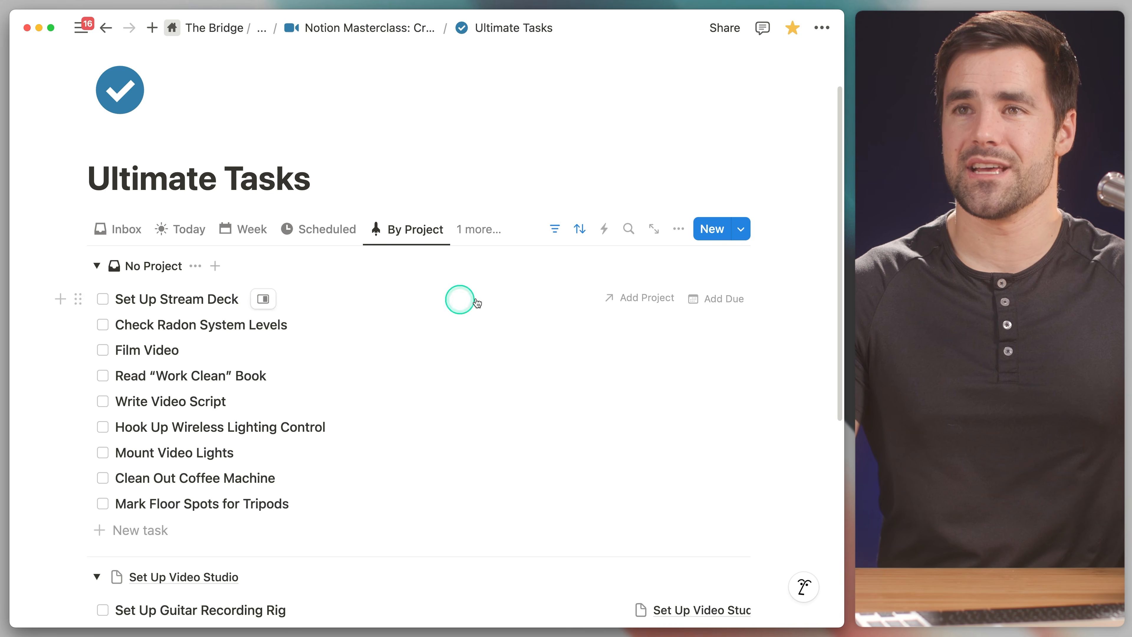
left_click(647, 299)
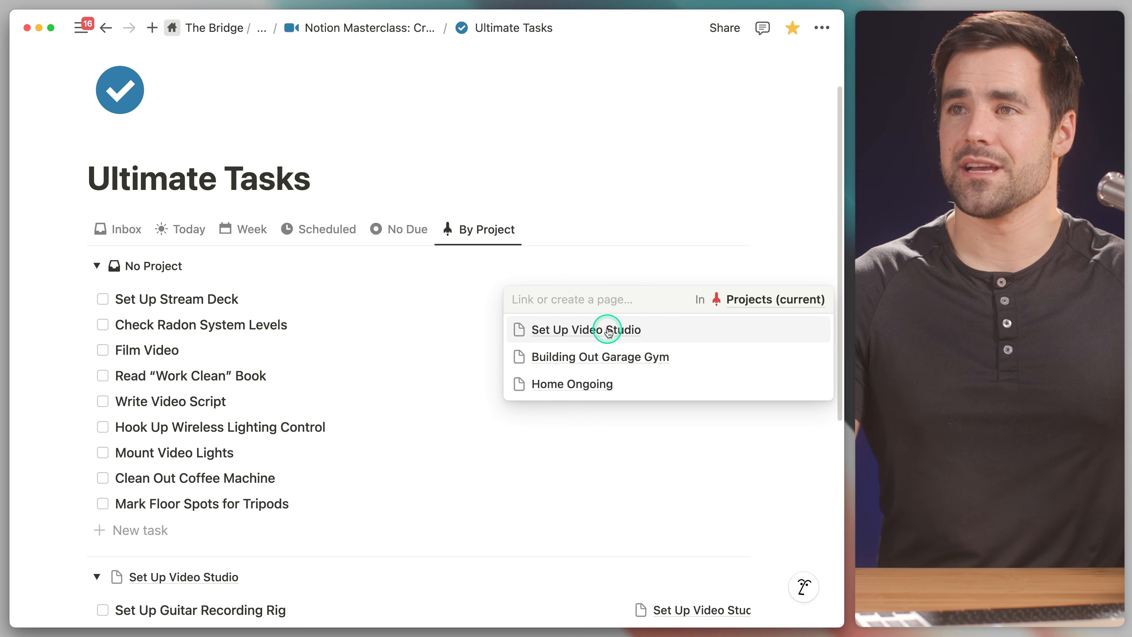
left_click(609, 332)
Step: Assign the Check Radon System Levels task to the Home Ongoing project
left_click(309, 301)
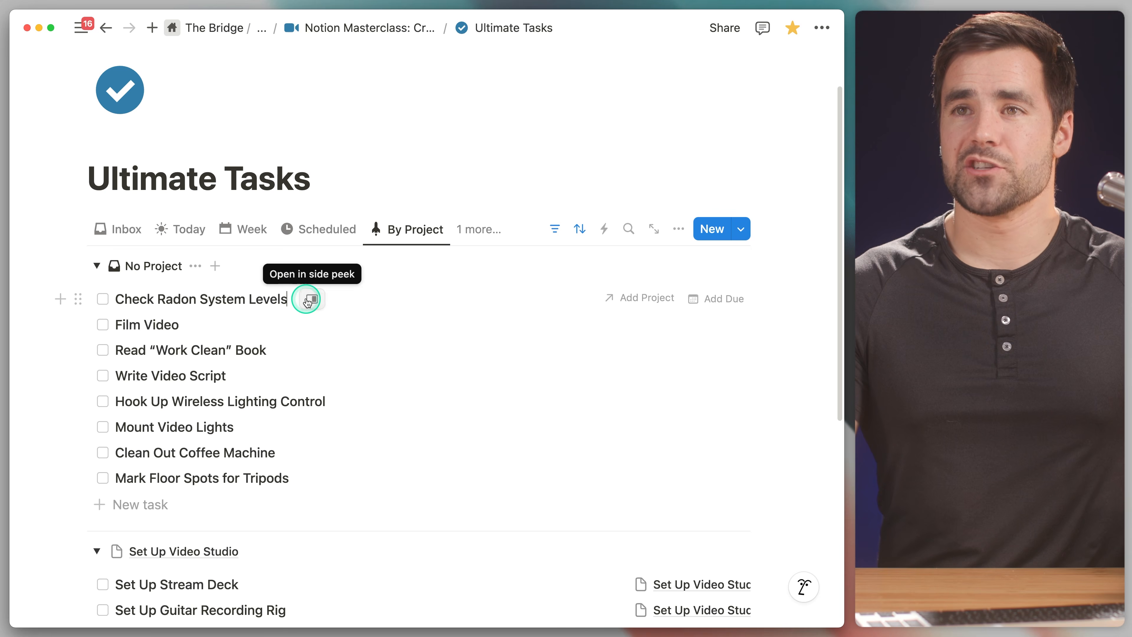
left_click(634, 298)
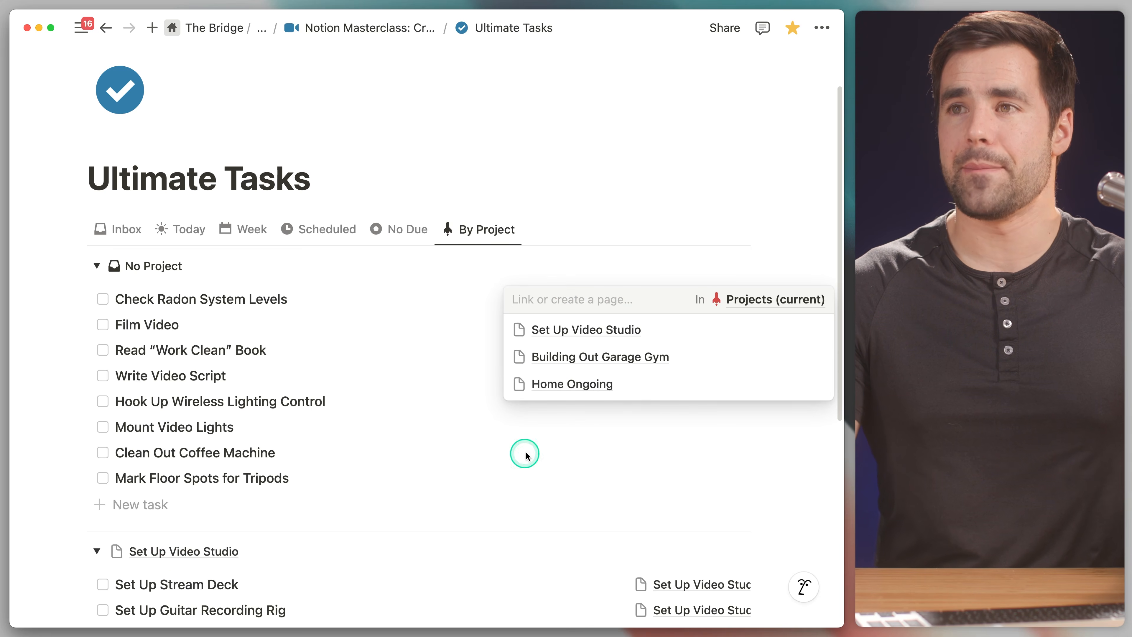
left_click(613, 384)
scroll(427, 388, "down", 5)
scroll(202, 397, "up", 3)
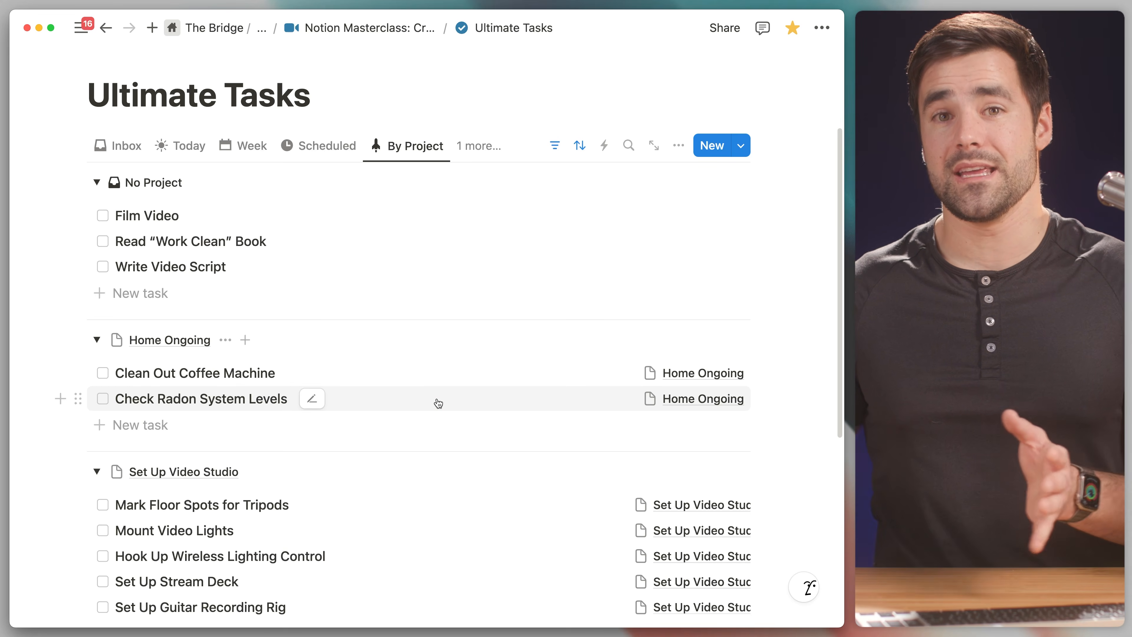
Step: Replace the By Project view's Due filter rule with a rule that Project is not empty
left_click(262, 376)
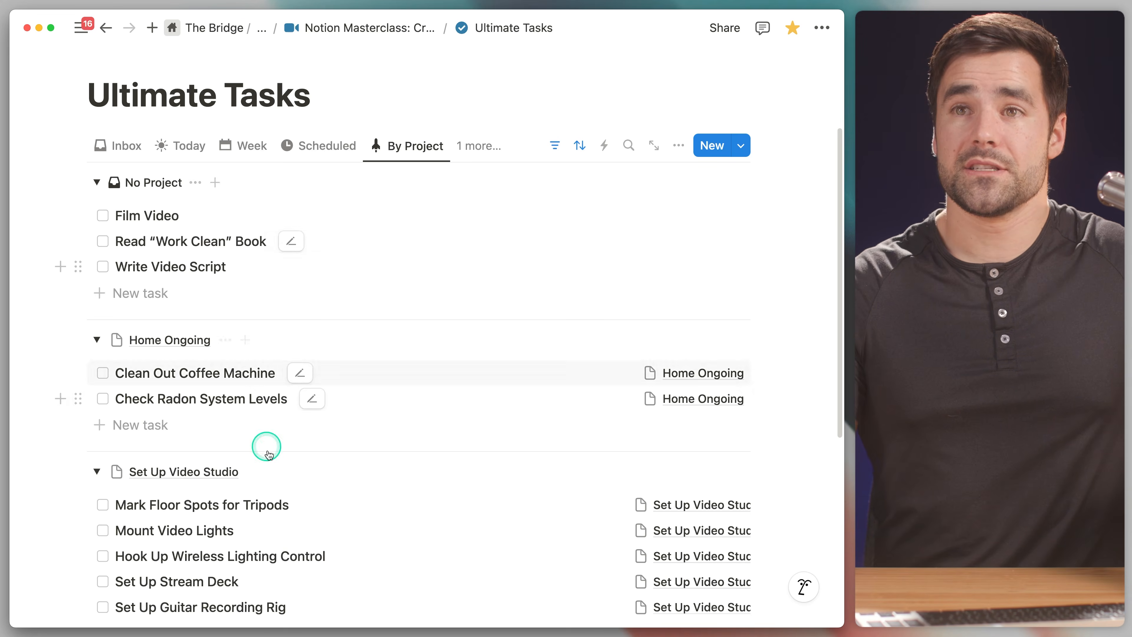
scroll(350, 471, "down", 1)
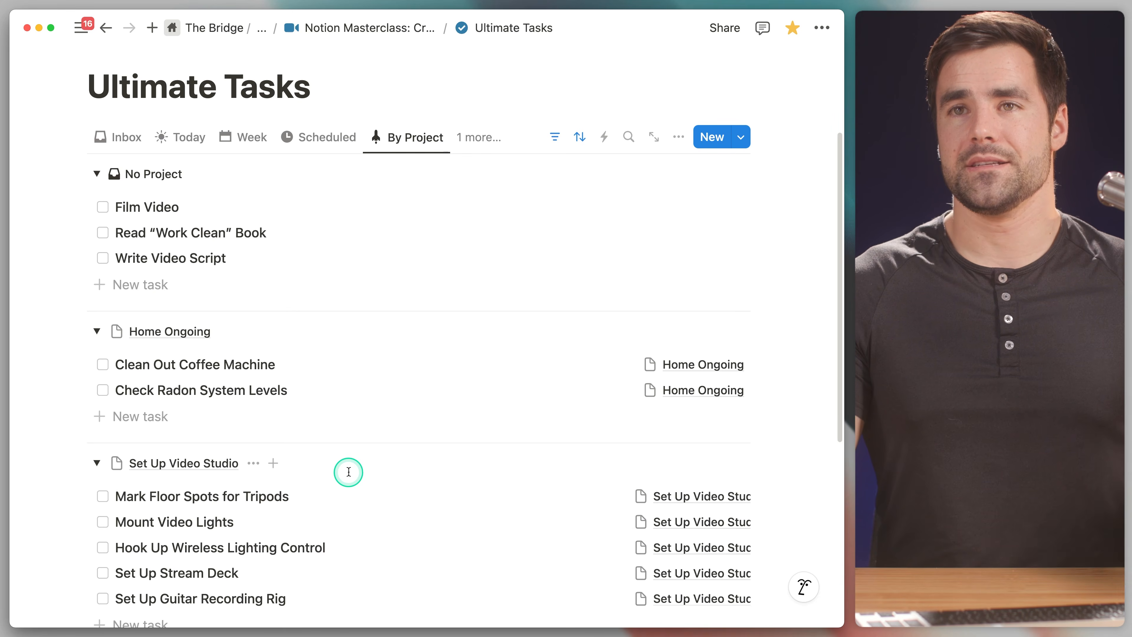
scroll(349, 471, "up", 2)
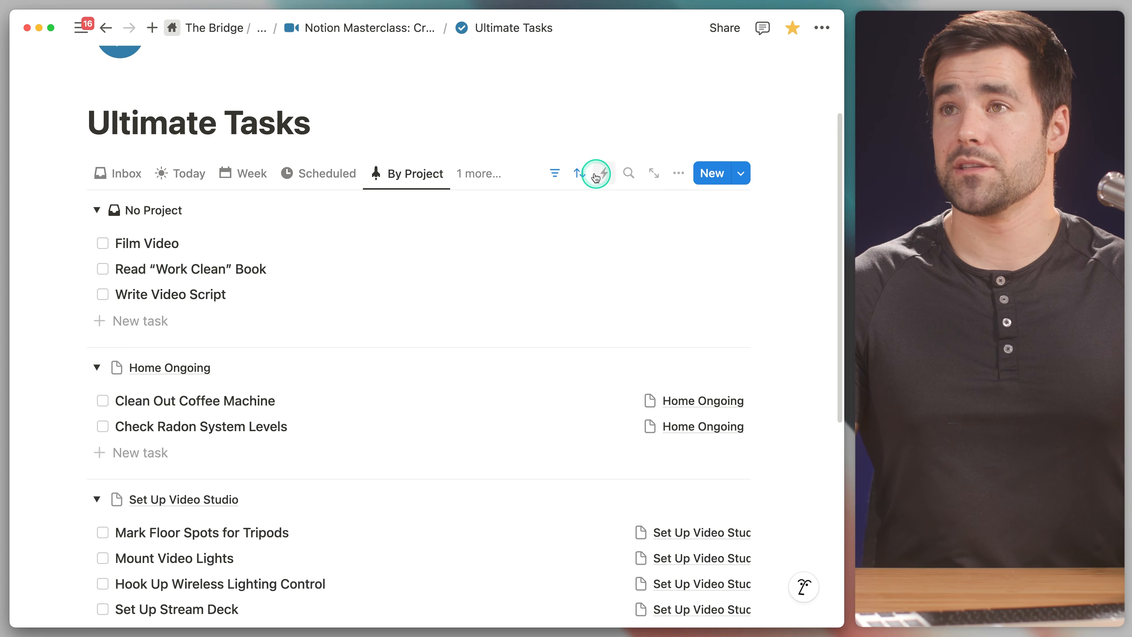
left_click(554, 175)
left_click(236, 210)
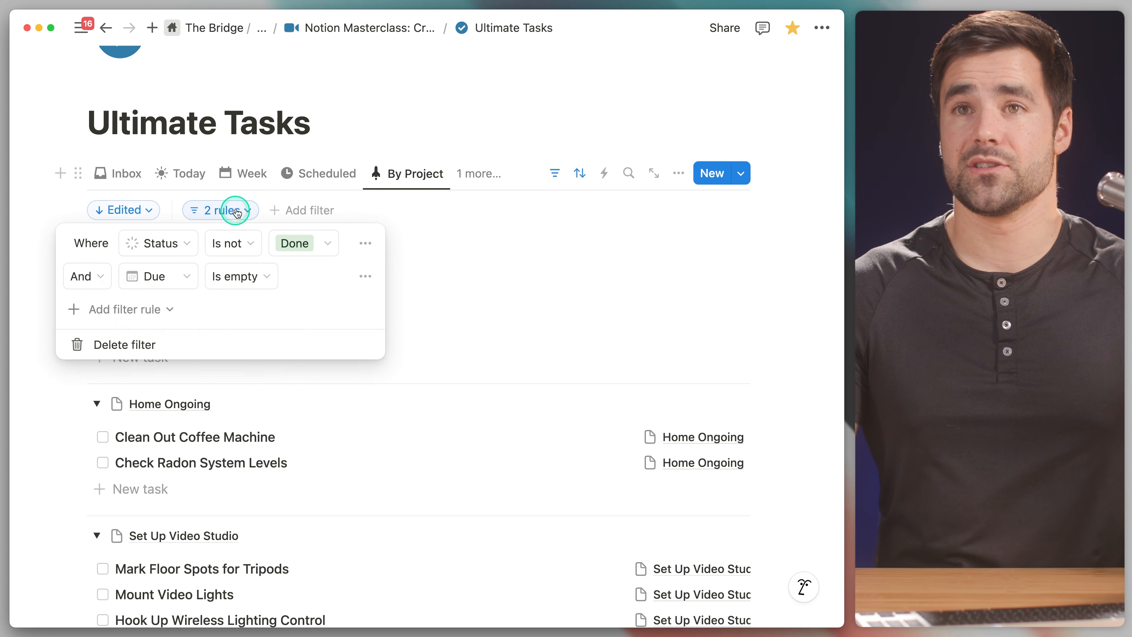
left_click(155, 284)
type("pro")
key("Return")
left_click(249, 281)
left_click(196, 376)
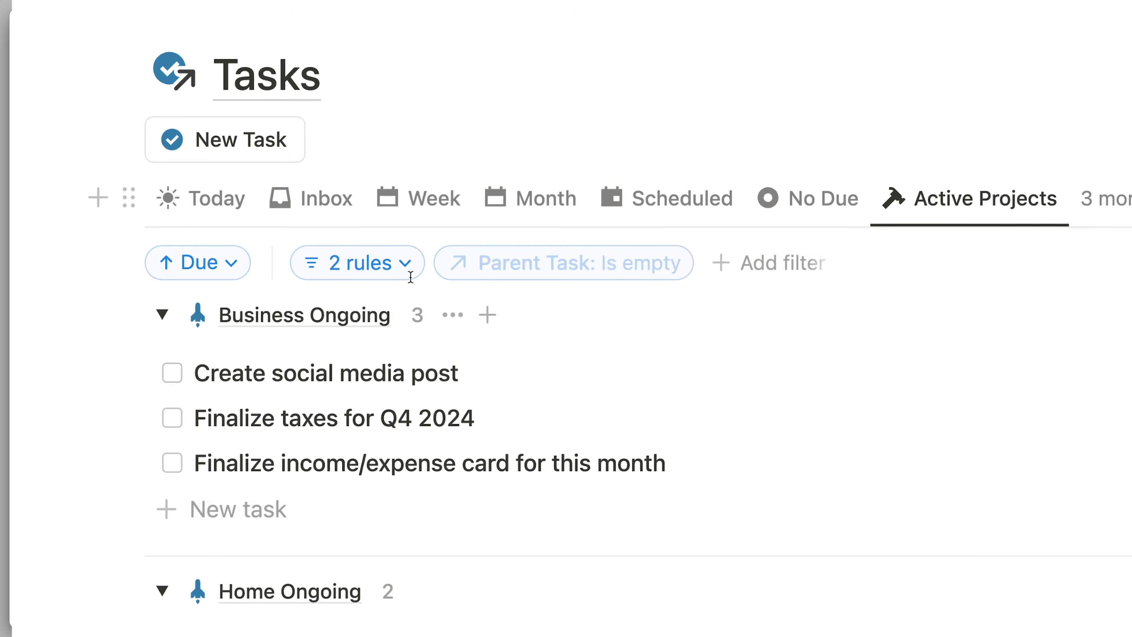
Step: Examine the Active Projects view's filter rules and the Project Active formula of the Create social media post task in the demo Tasks database
left_click(393, 266)
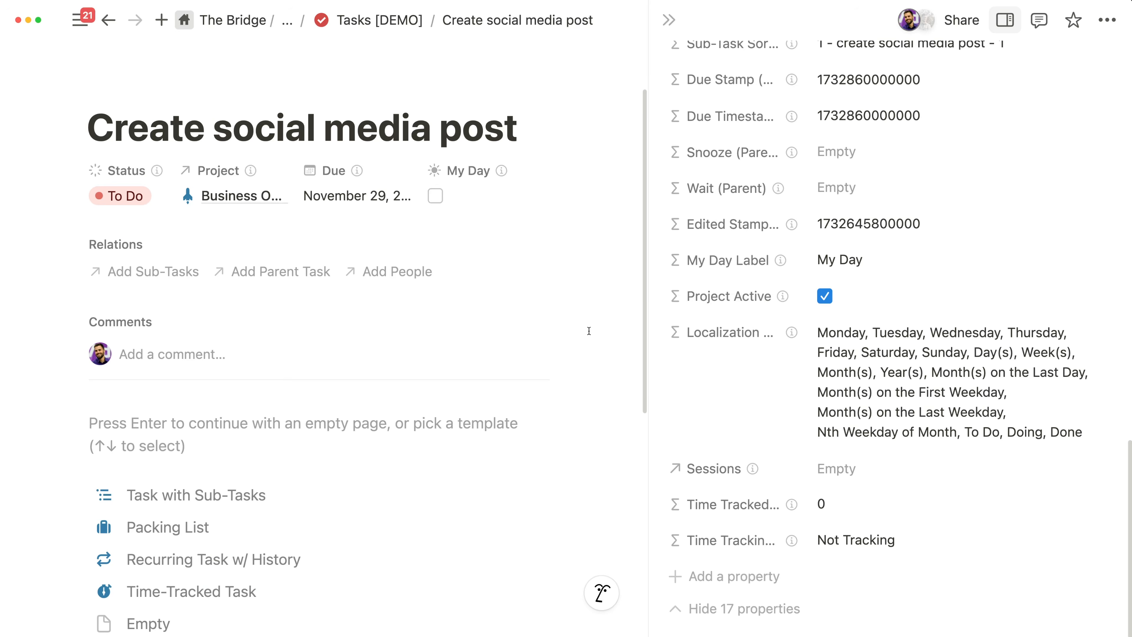
mouse_move(731, 298)
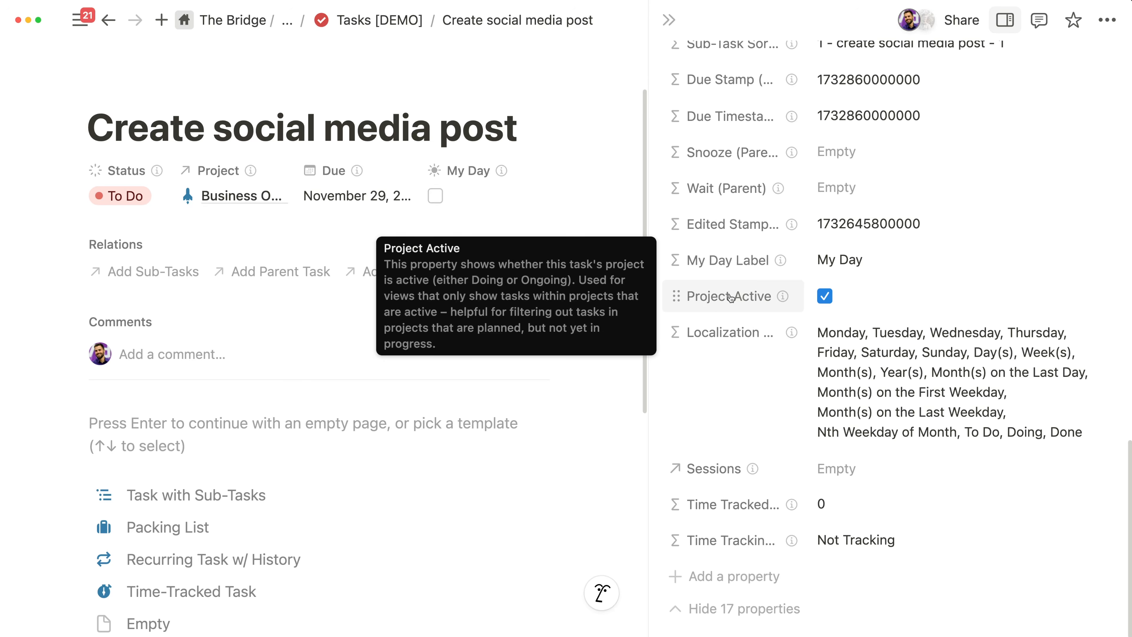
left_click(845, 298)
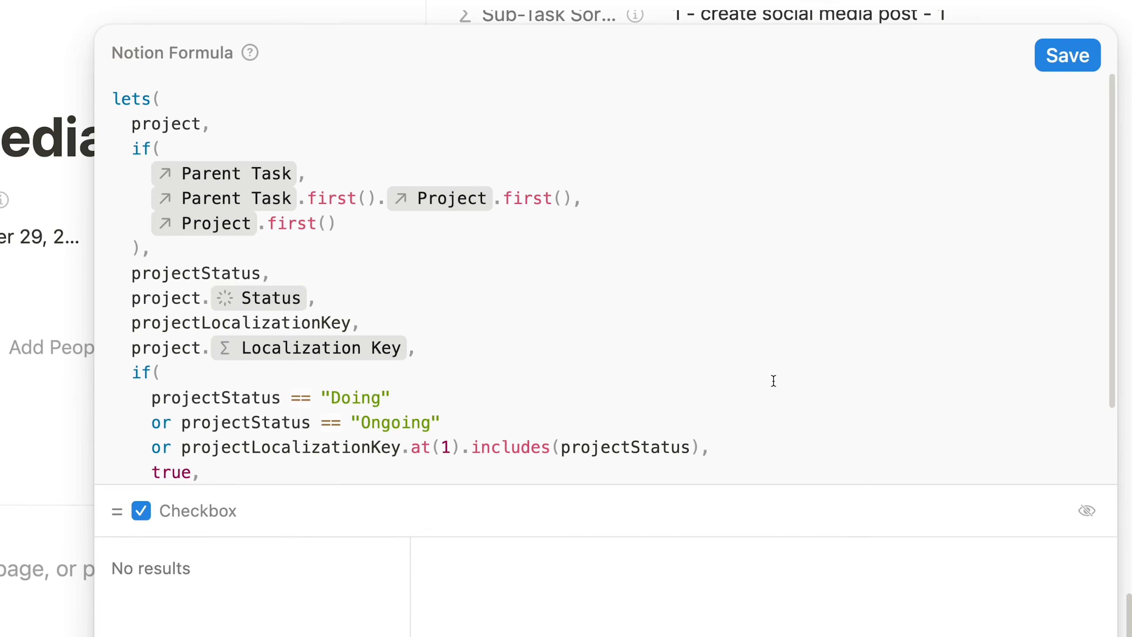
left_click_drag(1112, 318, 1120, 403)
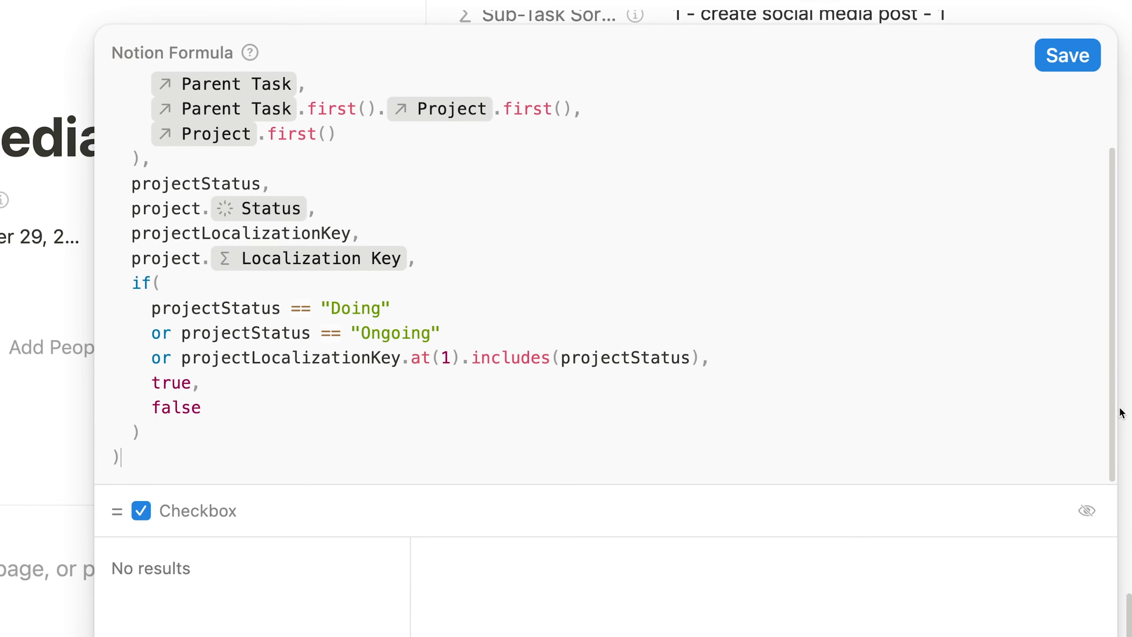
left_click(1065, 67)
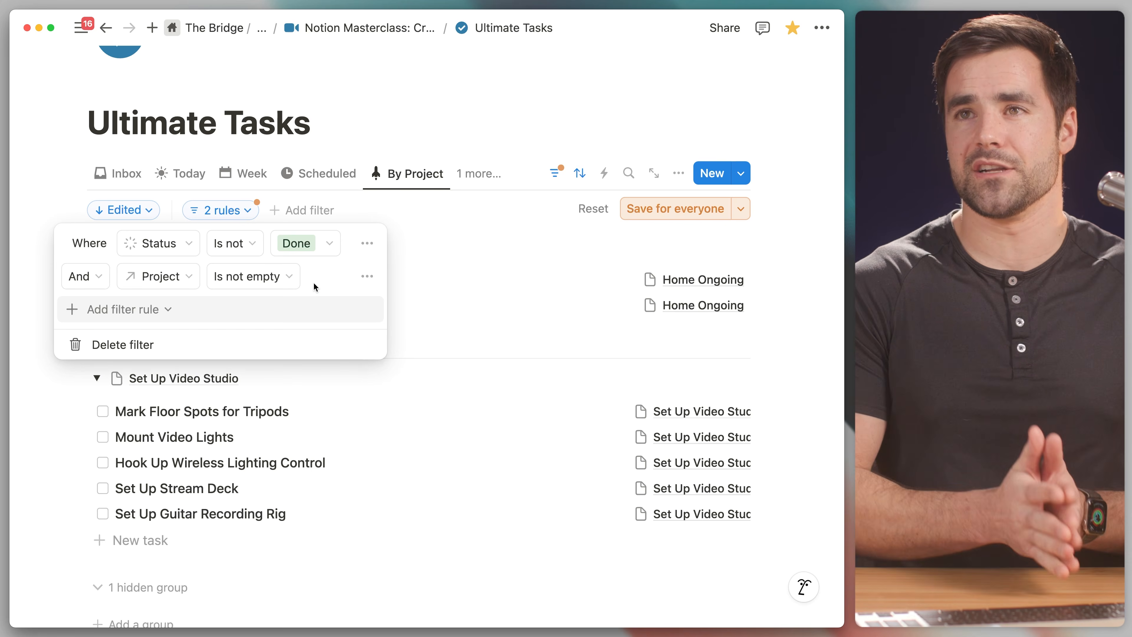
Step: Set the By Project view's group sort to Manual and move the Set Up Video Studio group above Home Ongoing
left_click(308, 277)
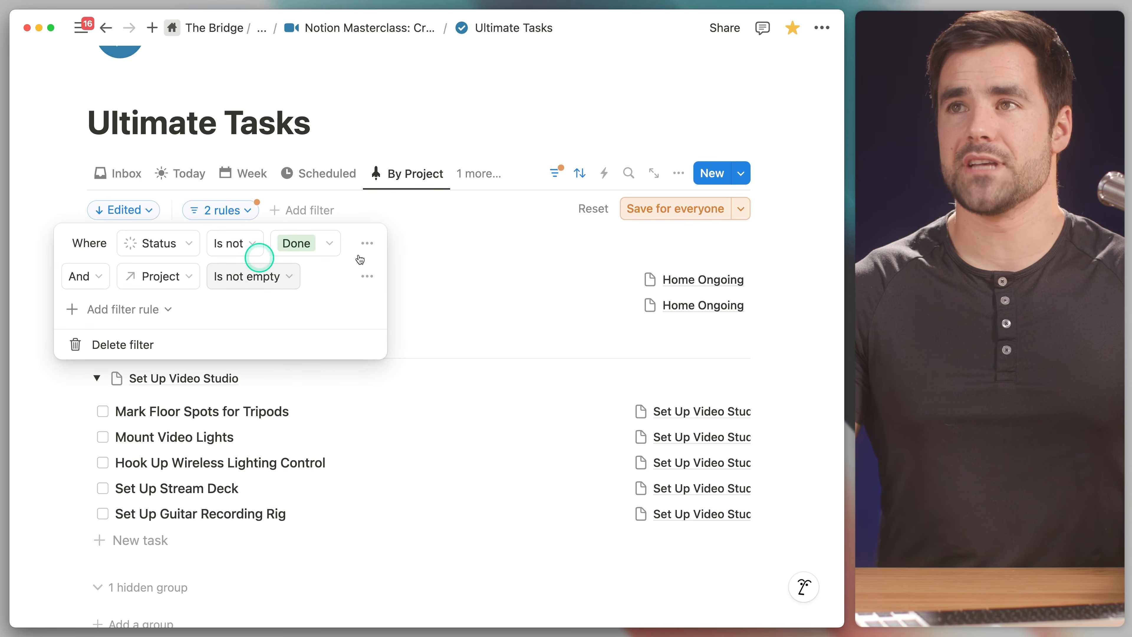
left_click(779, 236)
left_click(678, 178)
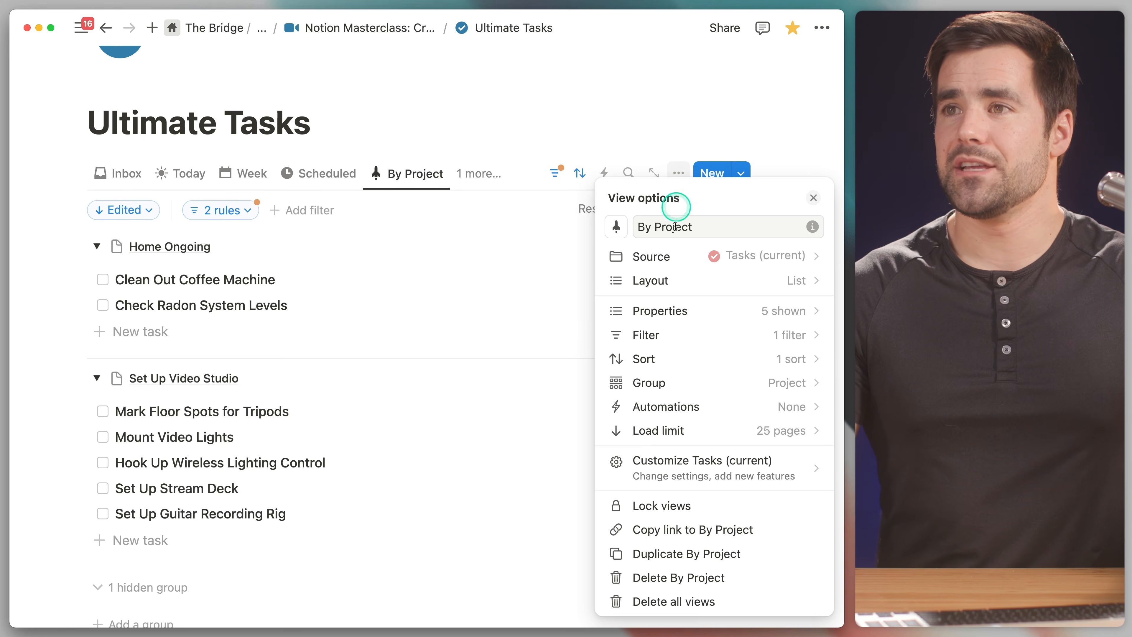
left_click(715, 388)
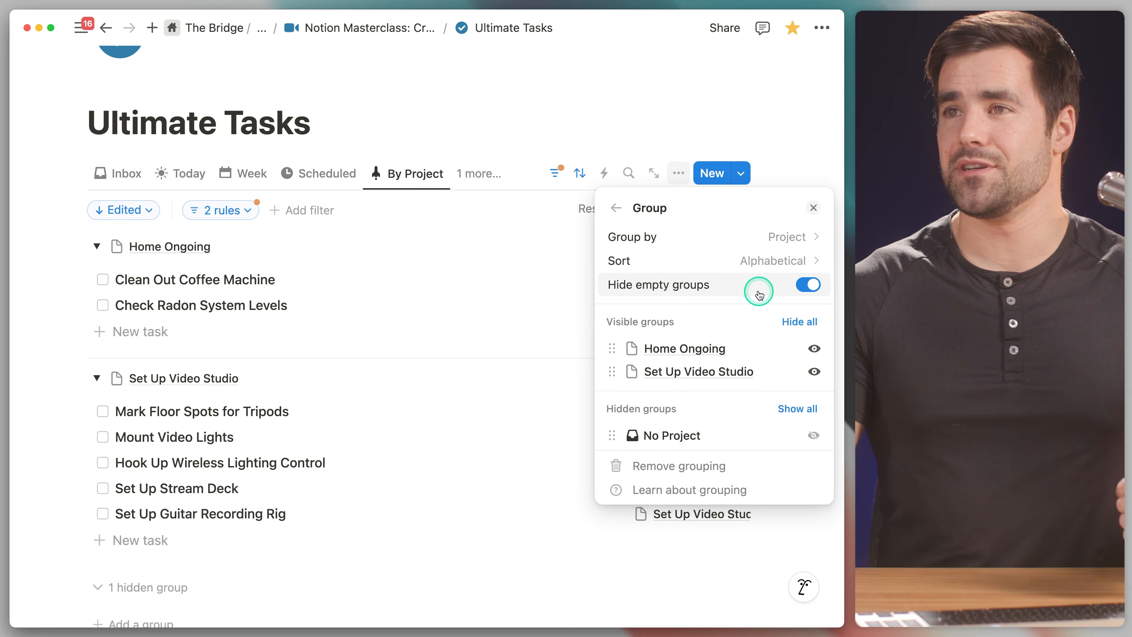
left_click(758, 264)
left_click(714, 290)
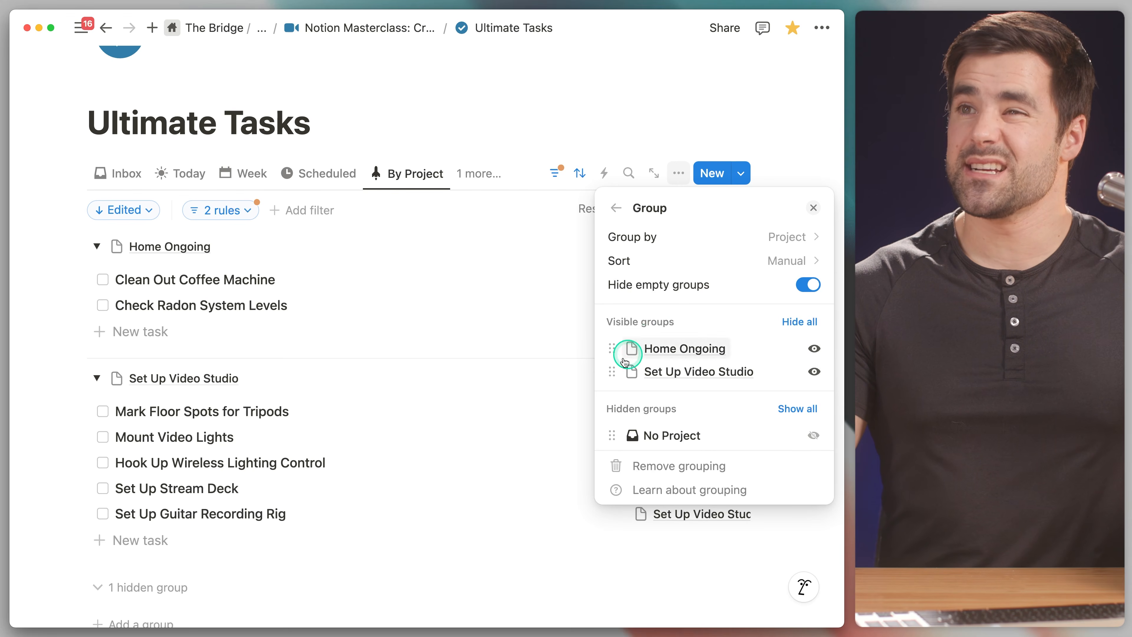
left_click_drag(612, 343, 611, 342)
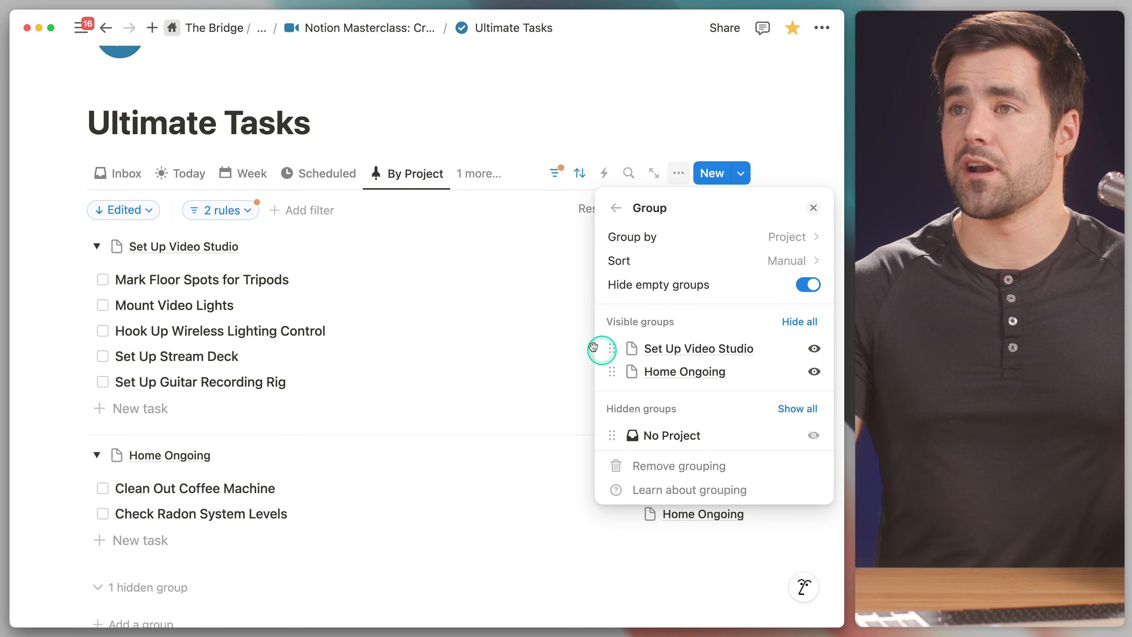
left_click(617, 209)
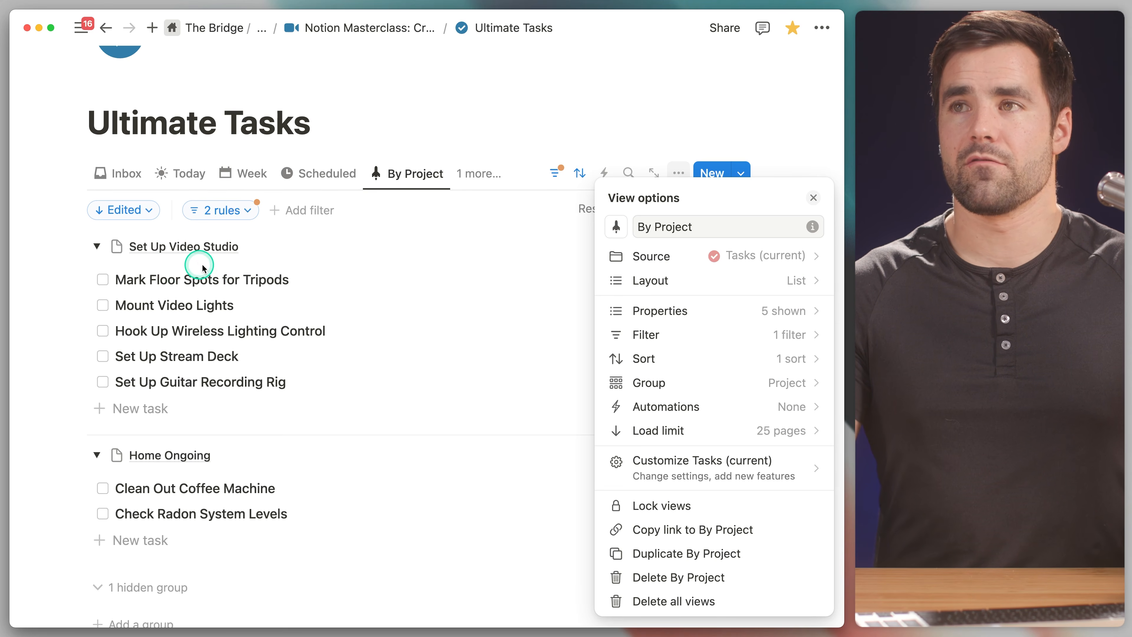
Step: Hide the Project property in the By Project view, sort its tasks by Due ascending, and save the changes for everyone
left_click(724, 313)
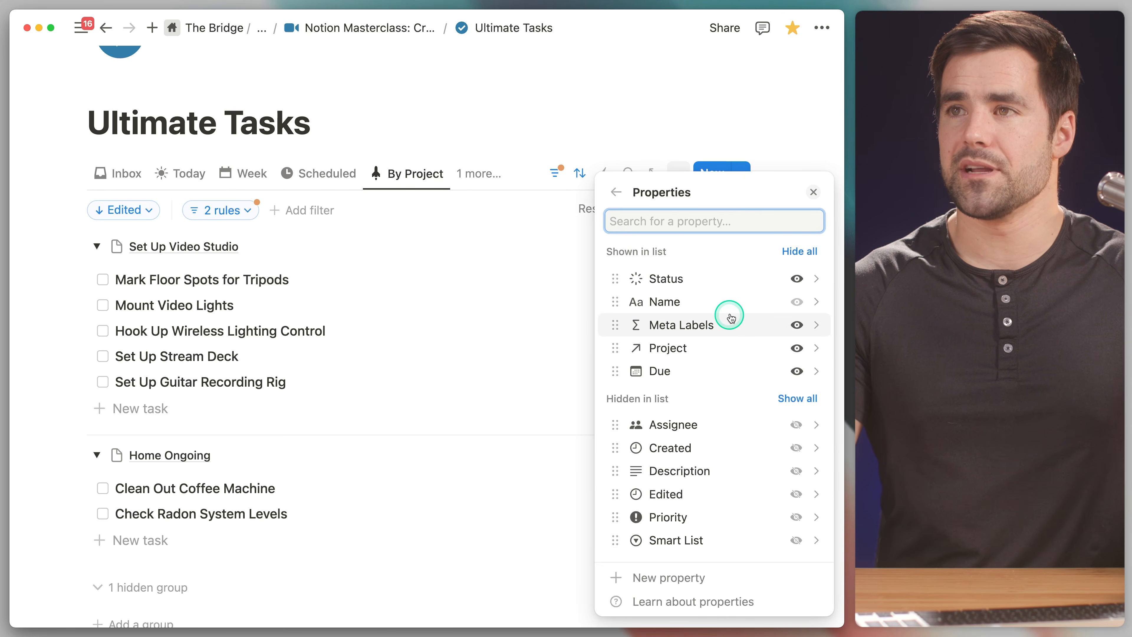
left_click(813, 193)
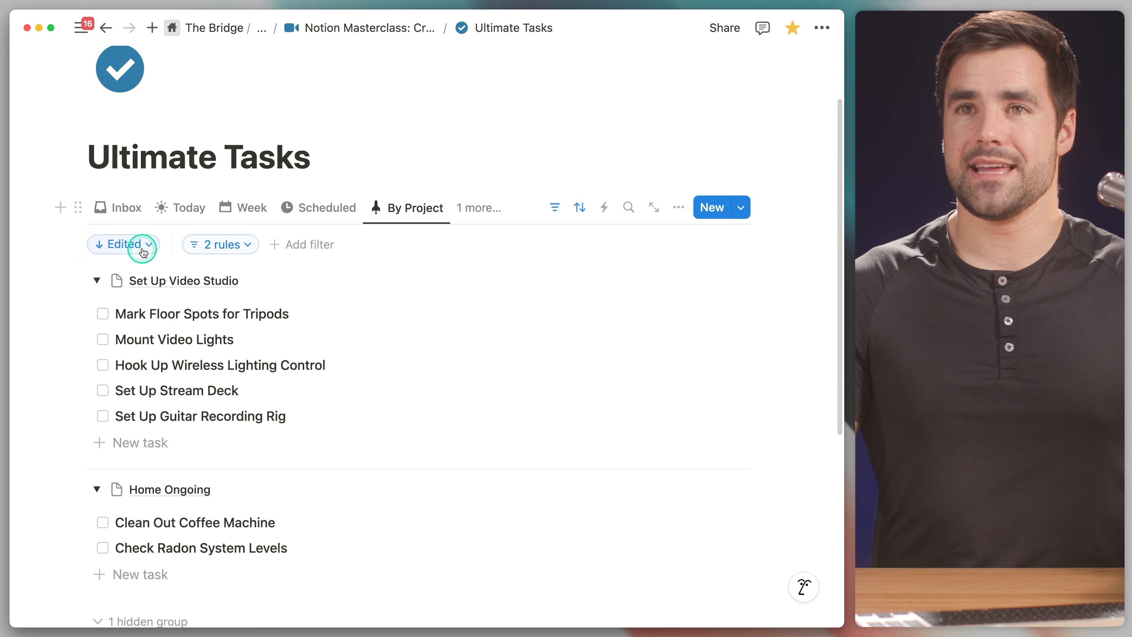
left_click(143, 251)
left_click(113, 288)
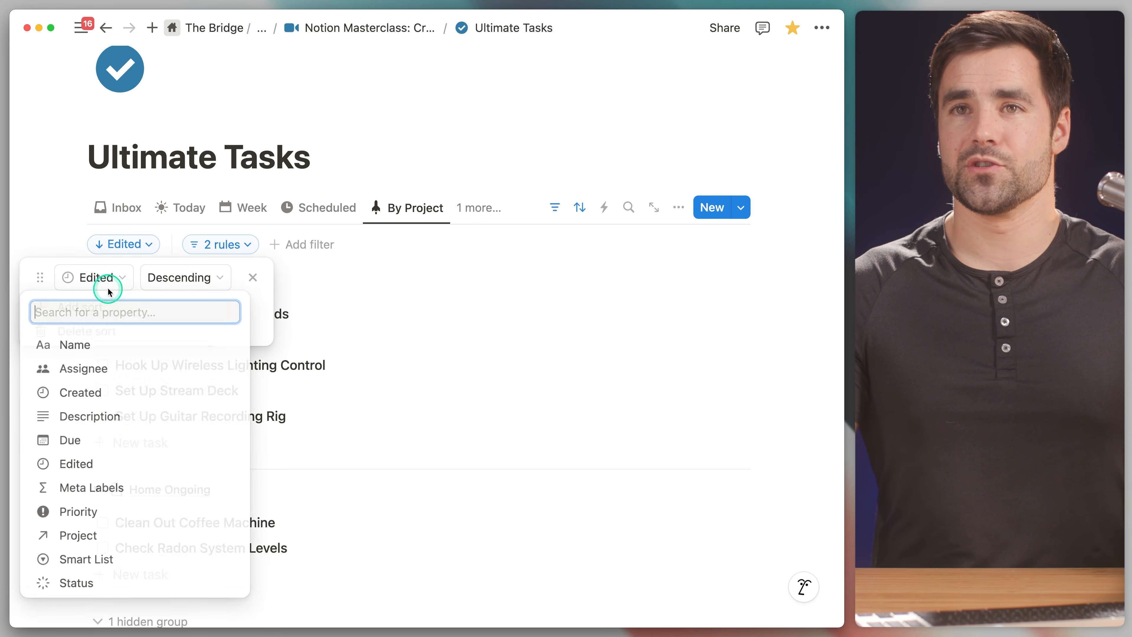
left_click(96, 442)
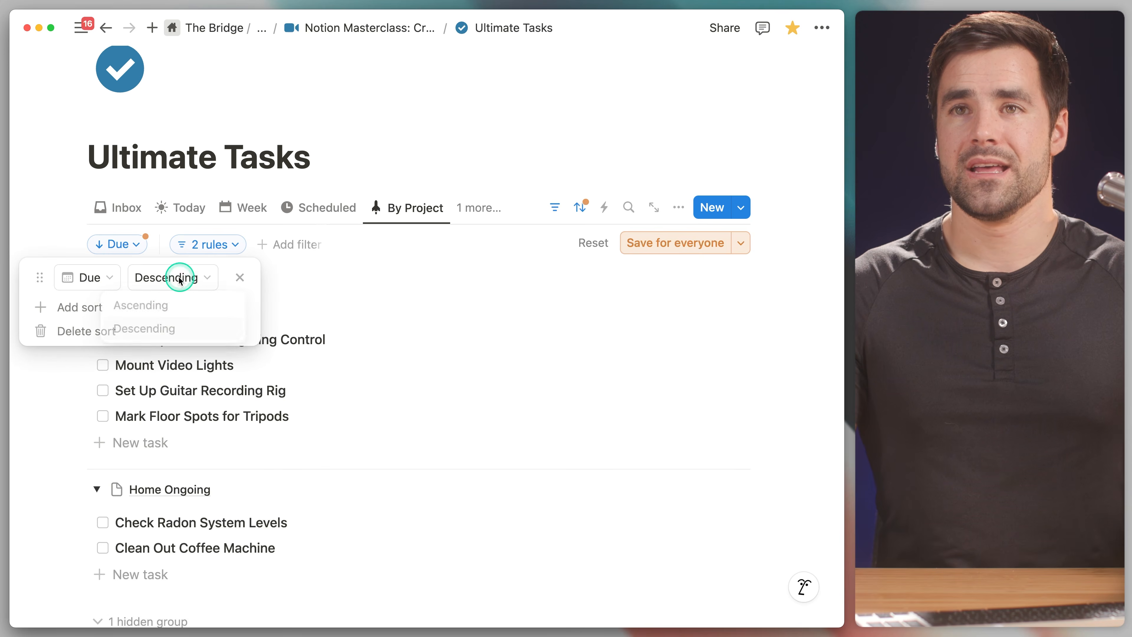
left_click(151, 305)
left_click(667, 241)
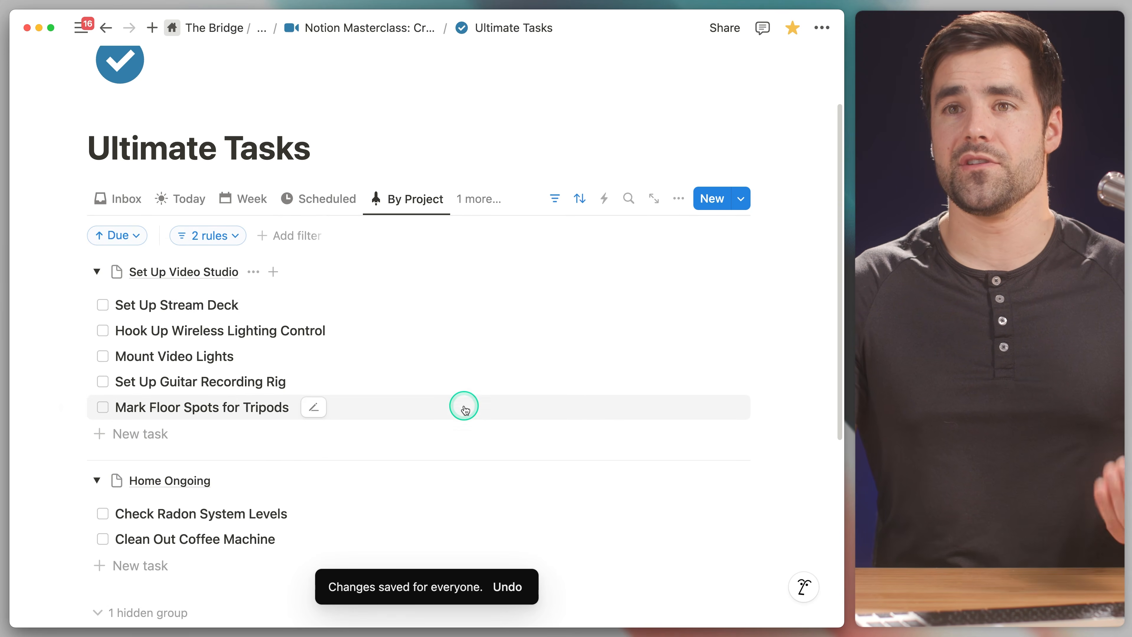
Step: Duplicate the By Project view, name the copy All and give it the checkmark list icon
scroll(463, 405, "down", 2)
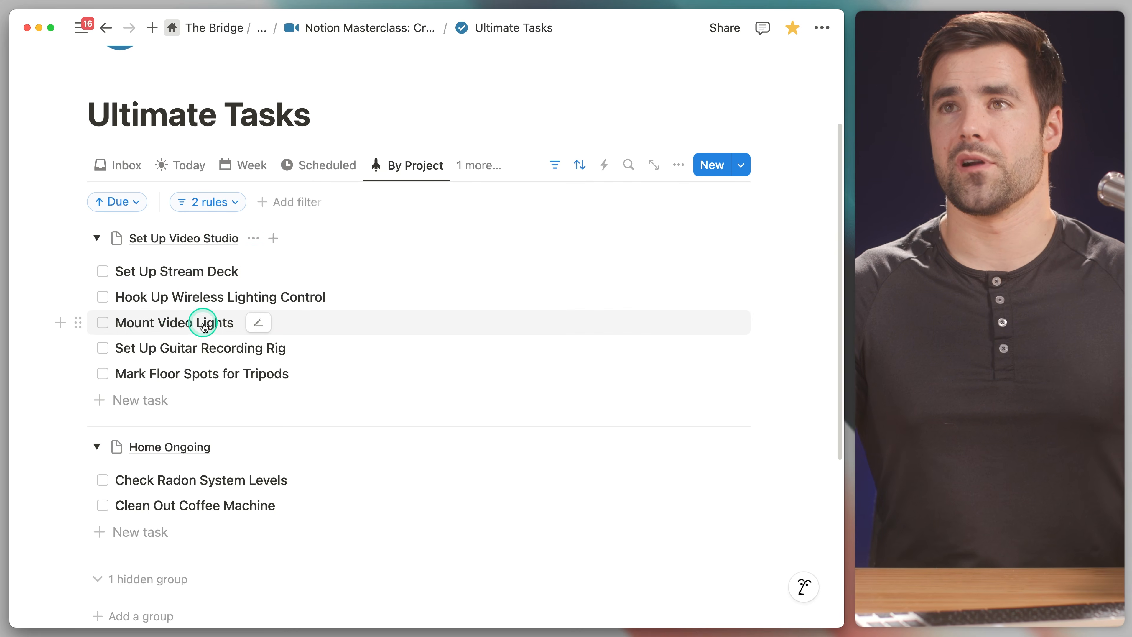
left_click(414, 172)
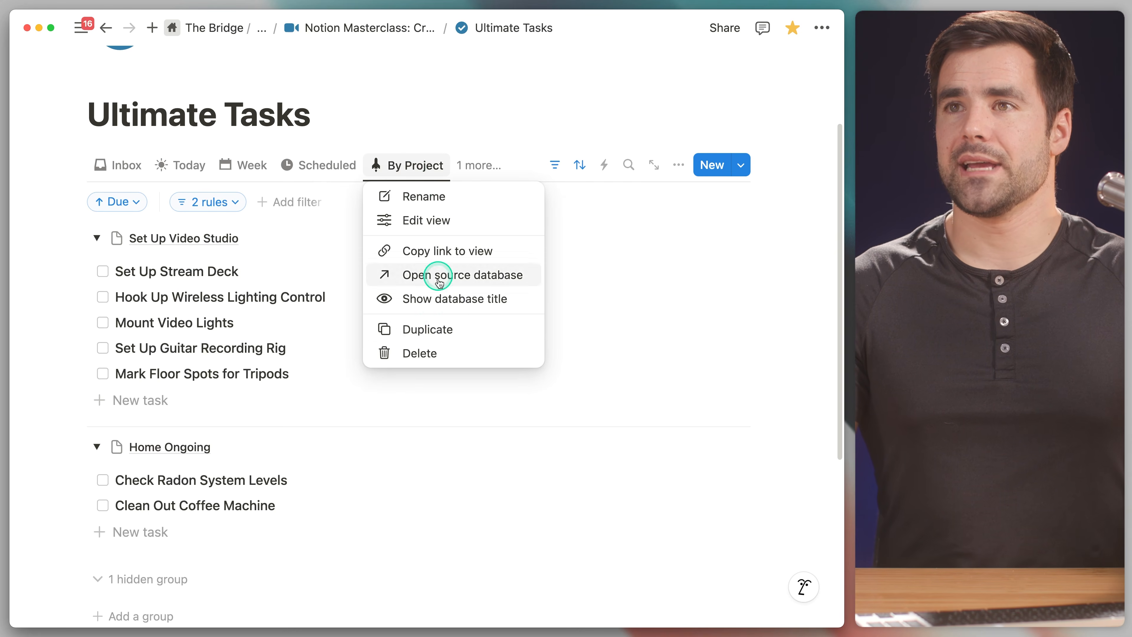
left_click(428, 329)
type("A")
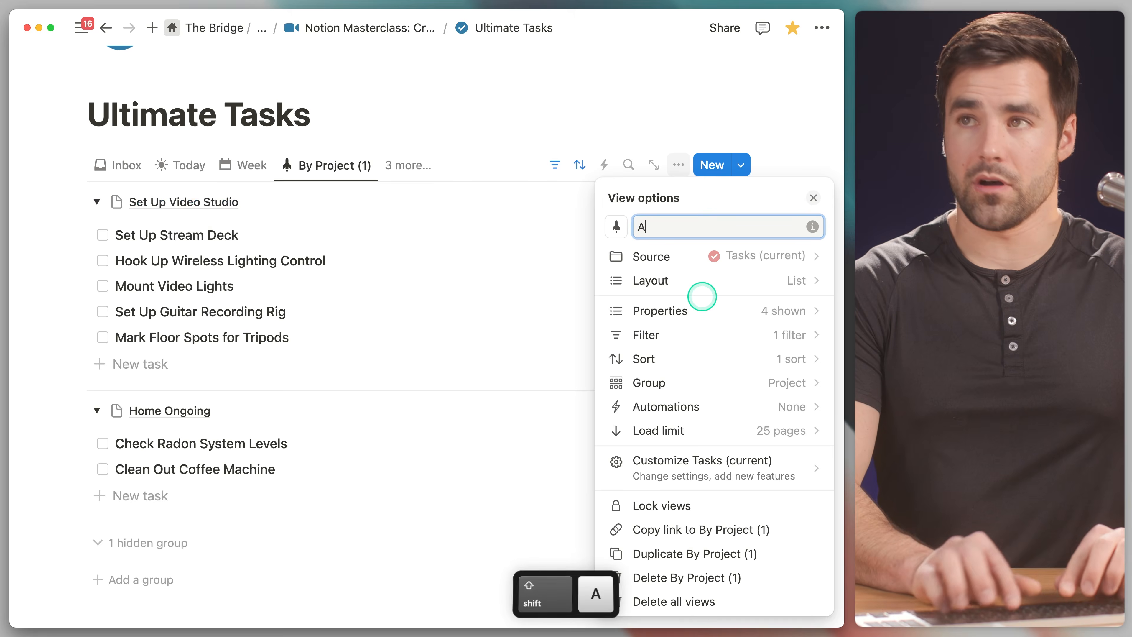
type("ll")
left_click(623, 228)
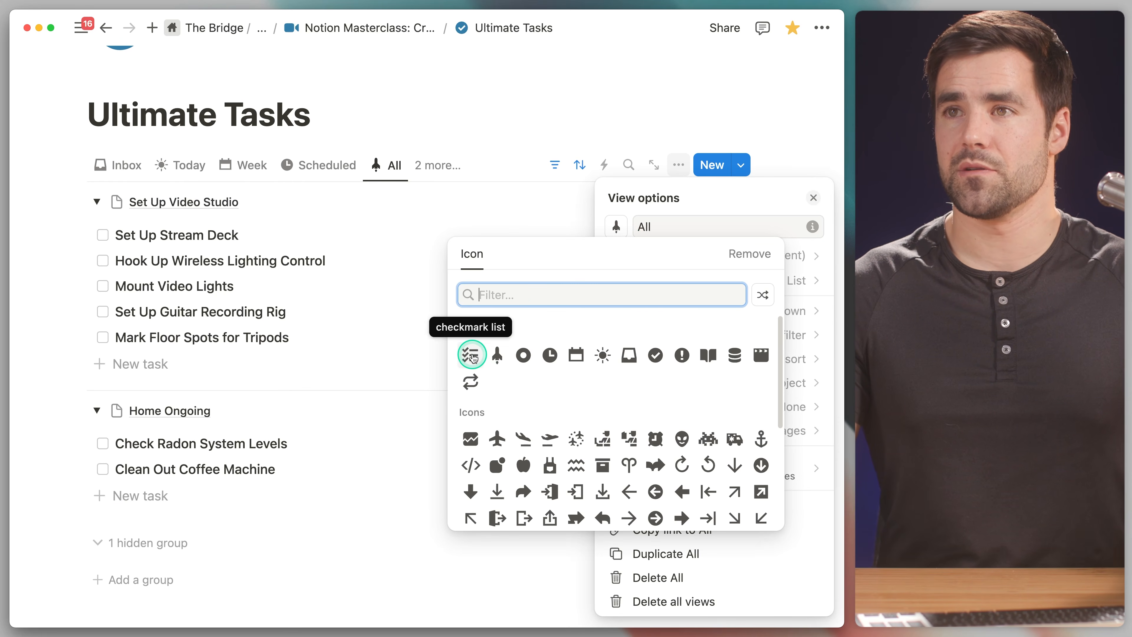
left_click(472, 357)
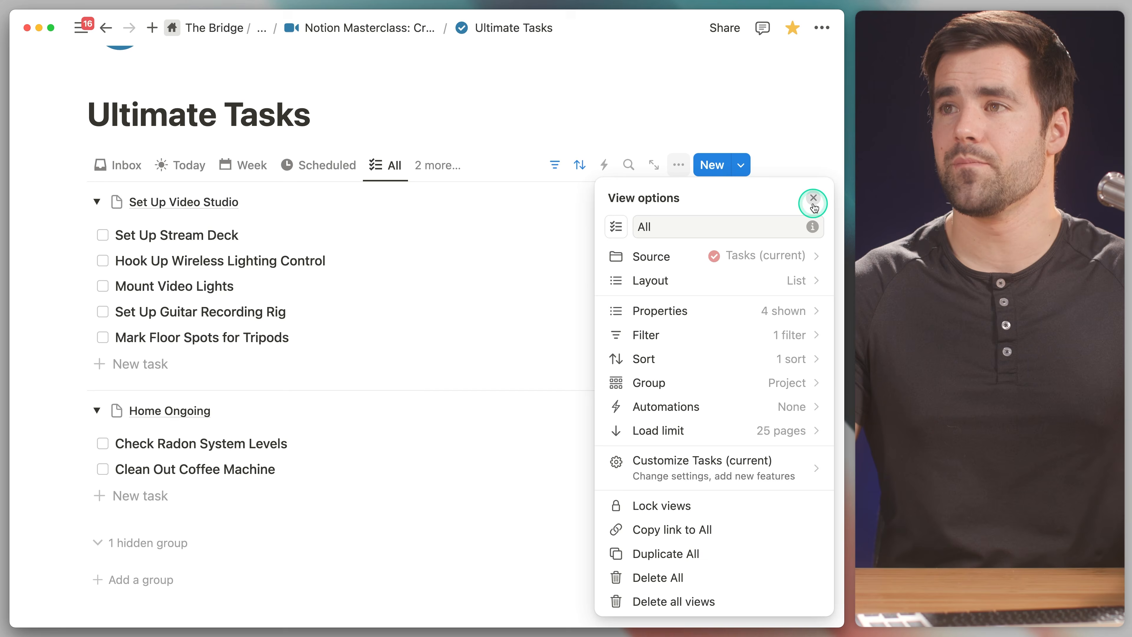
Step: Remove the grouping by Project from the All view
left_click(736, 383)
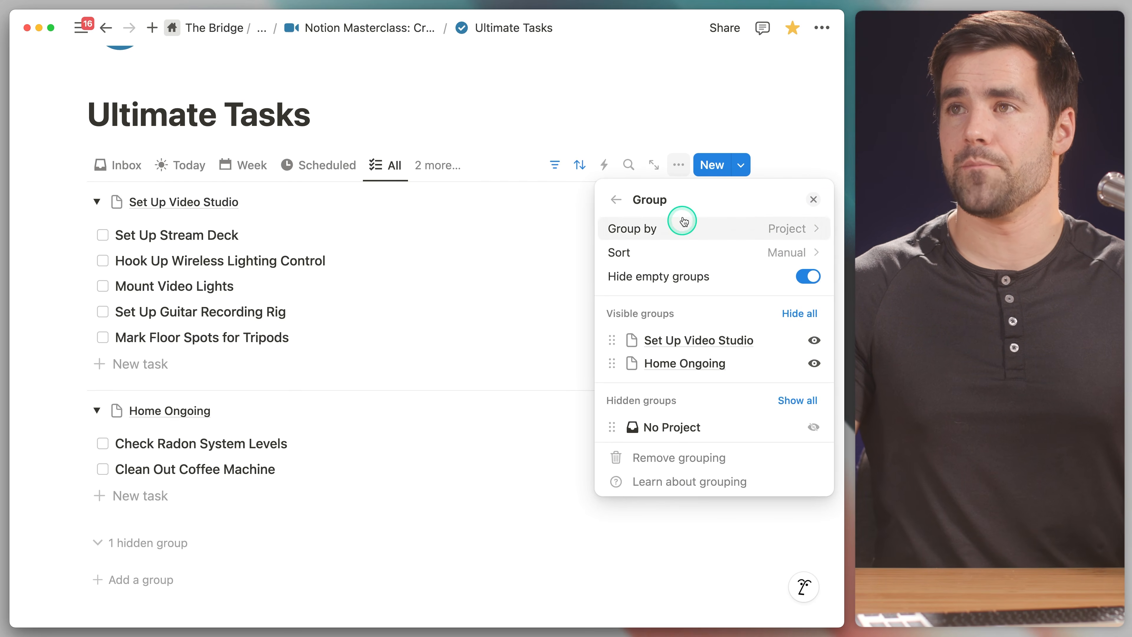
left_click(682, 228)
left_click(664, 270)
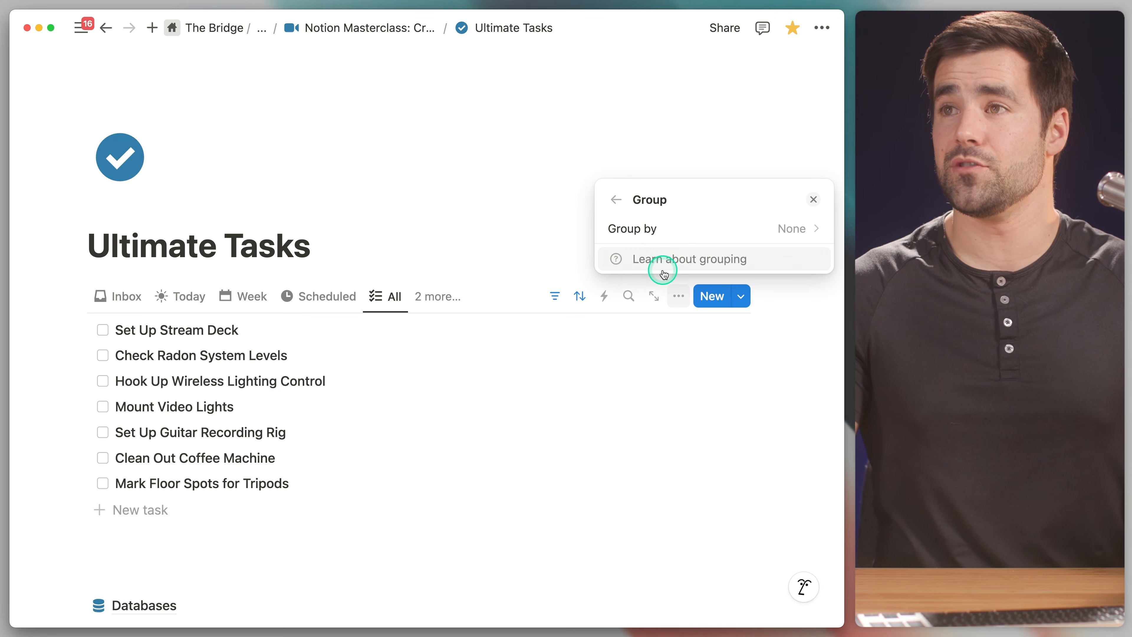
left_click(611, 196)
left_click(812, 198)
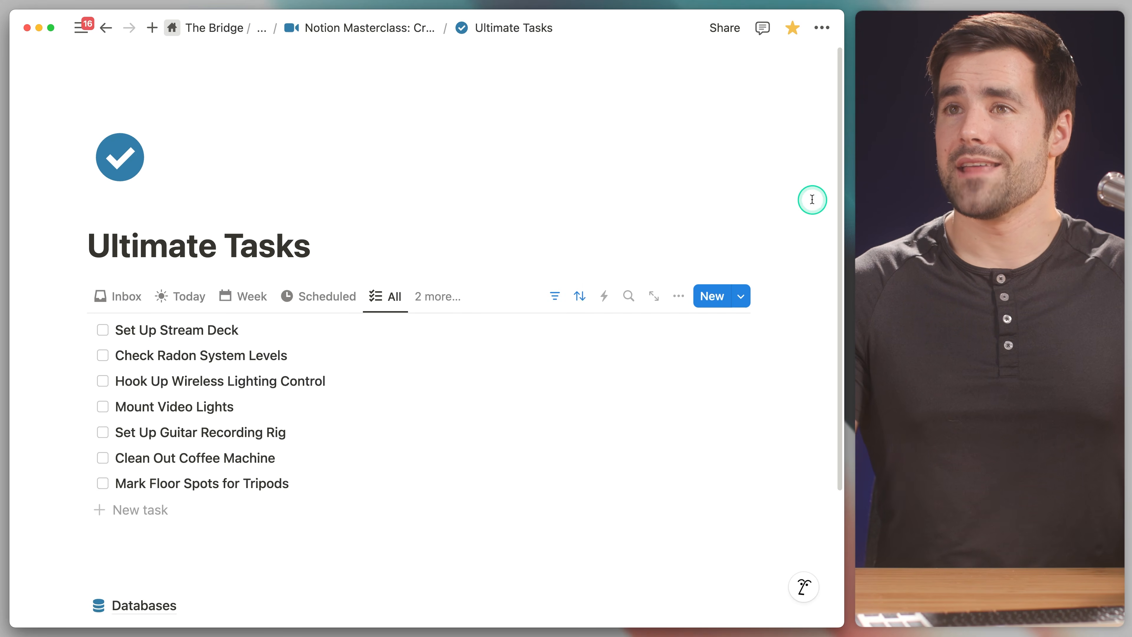
Step: Remove the Project is not empty rule from the All view's filter and save the change for everyone
left_click(558, 302)
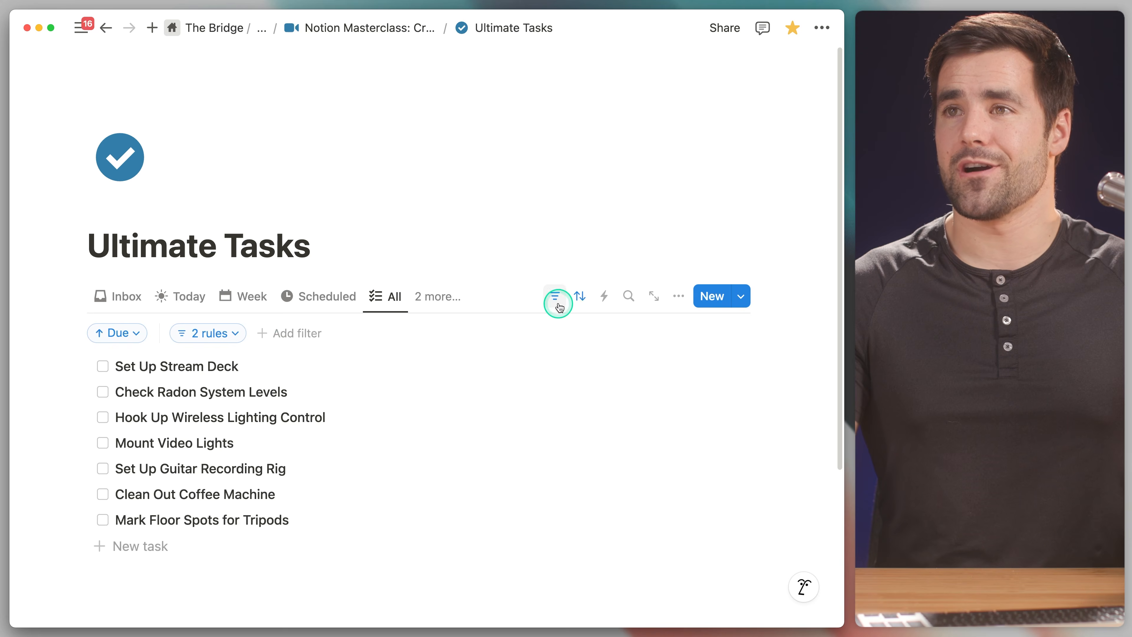
left_click(233, 339)
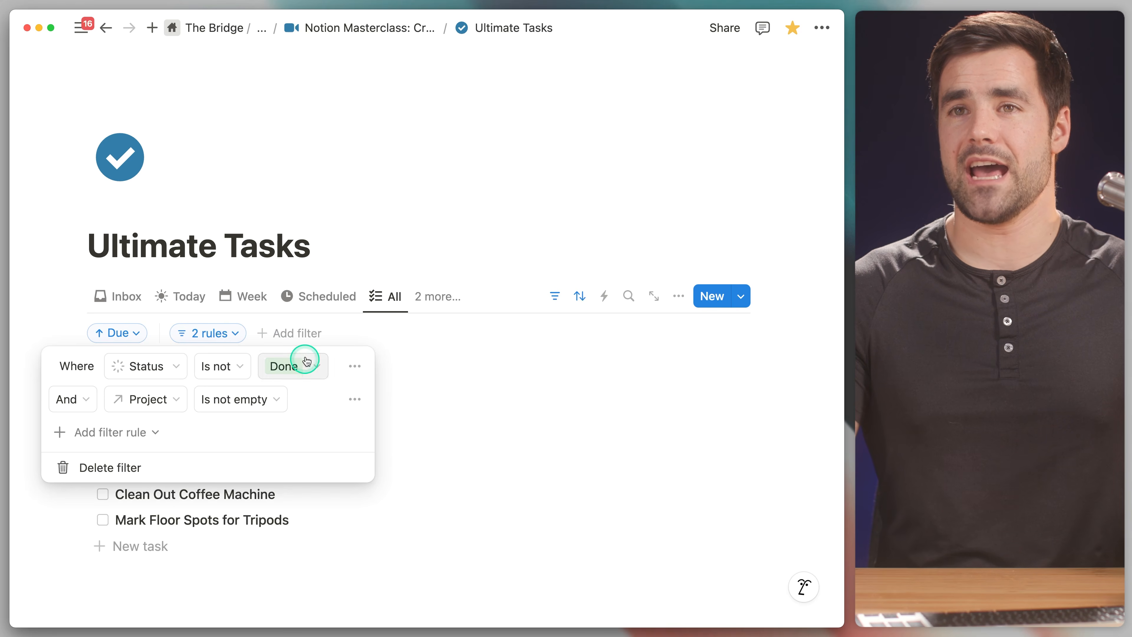
left_click(355, 400)
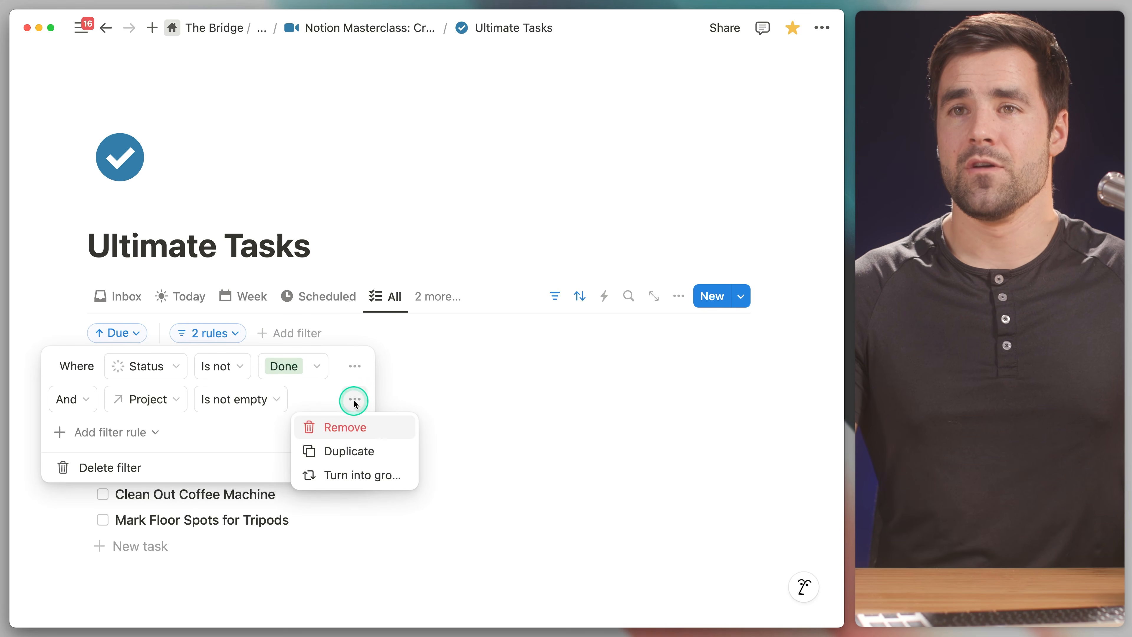
left_click(358, 425)
left_click(650, 332)
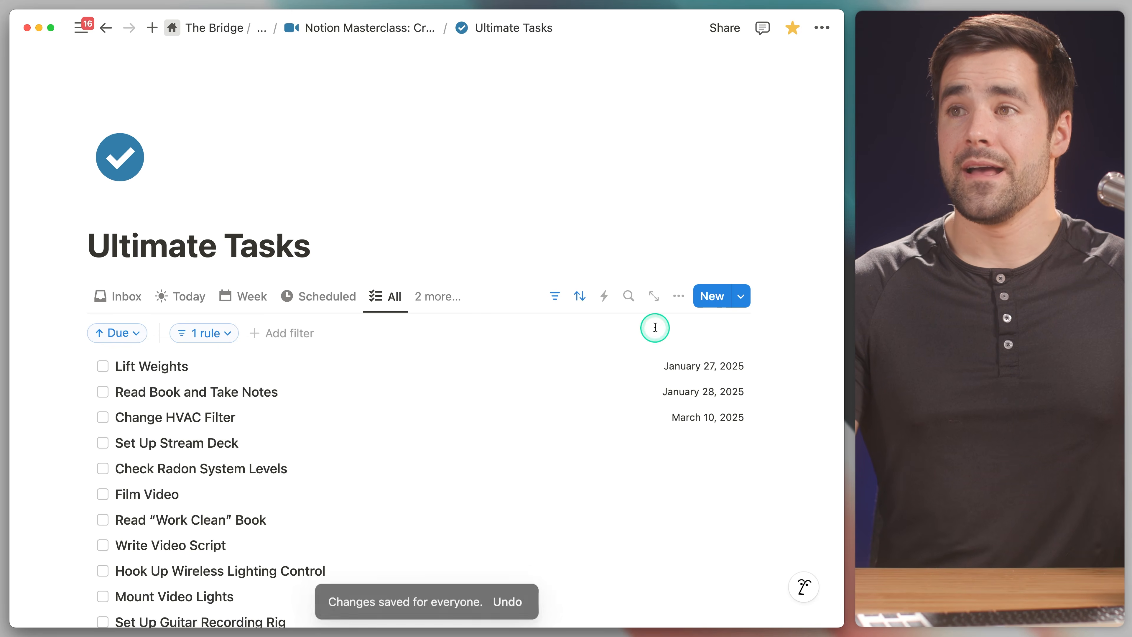
Step: Duplicate the All view, name the copy Complete and give it the circled checkmark icon
scroll(777, 371, "down", 4)
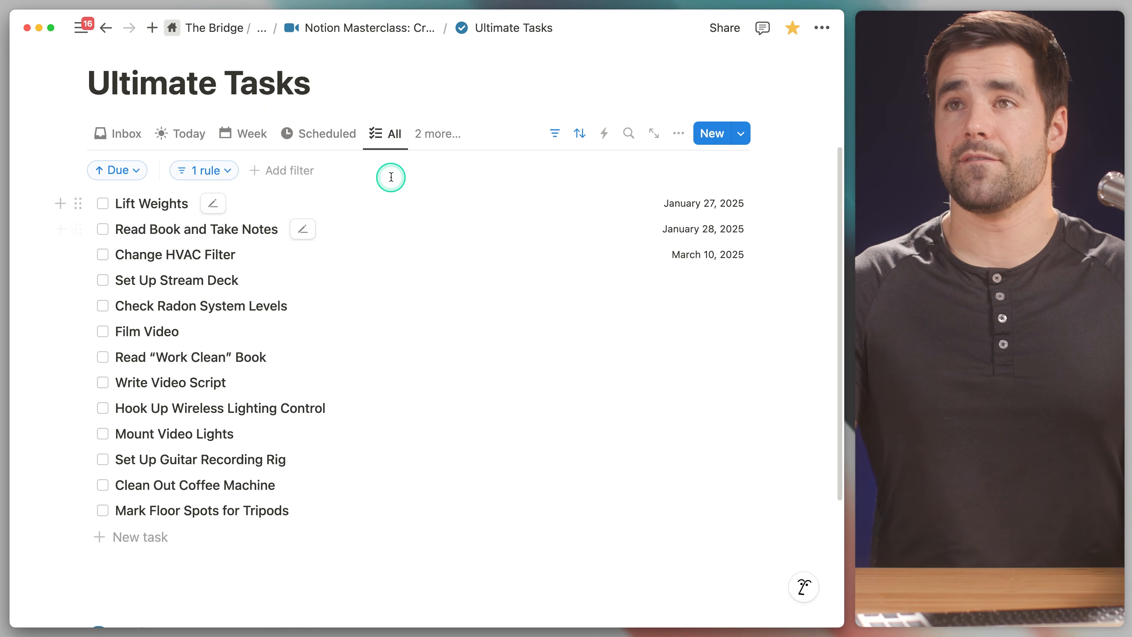
left_click(384, 143)
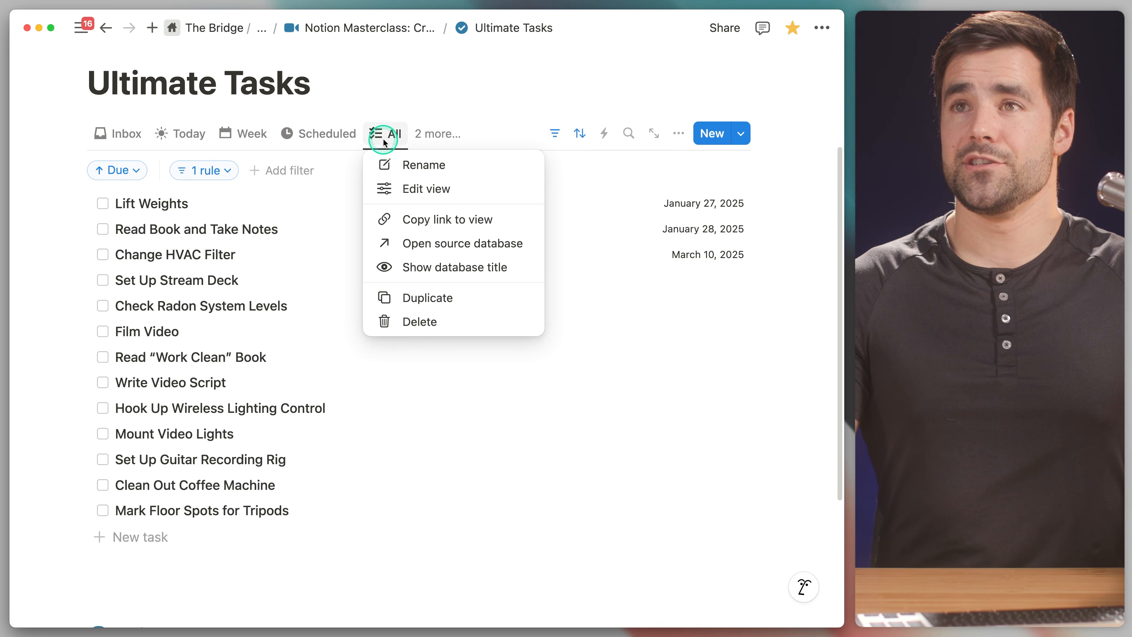
left_click(435, 297)
type("one")
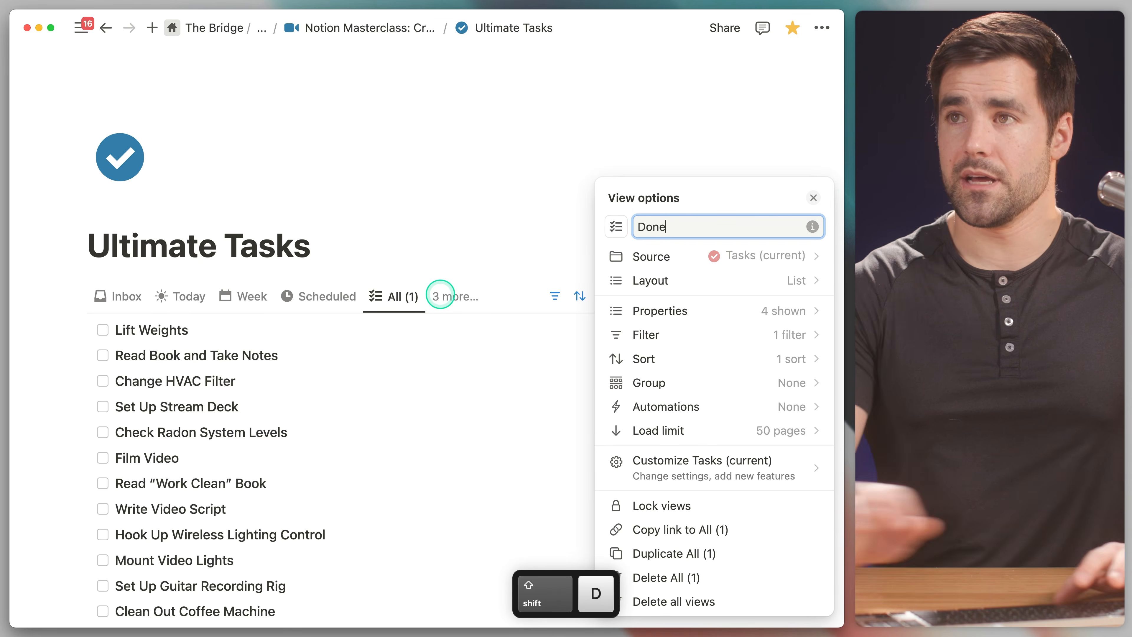
key("BackSpace")
key("BackSpace")
key("BackSpace")
key("BackSpace")
type("Complete")
left_click(616, 226)
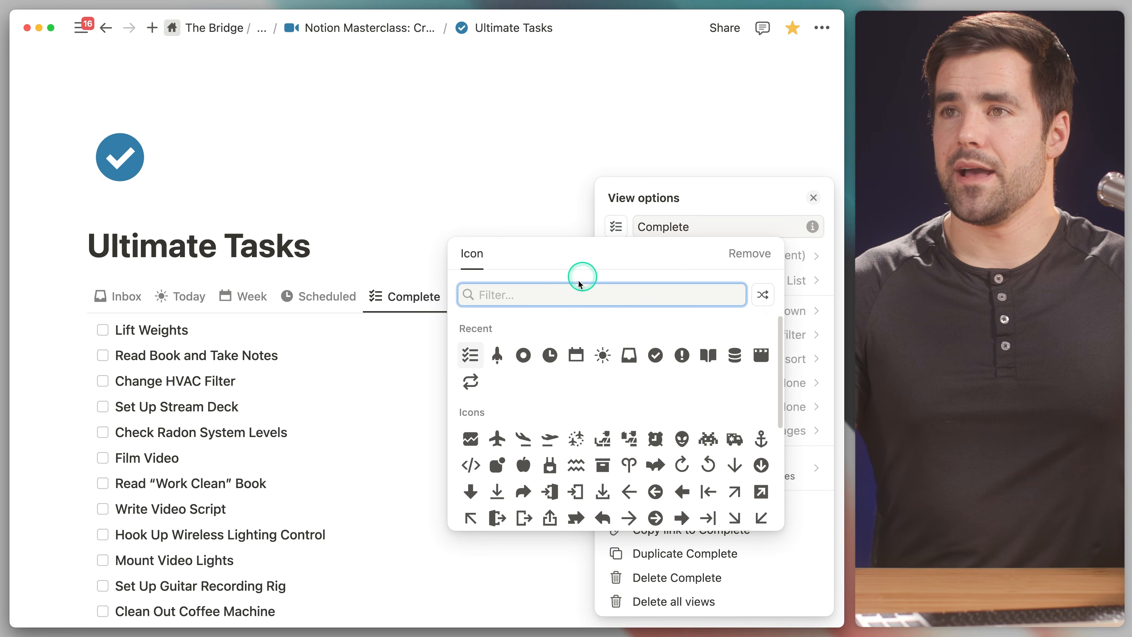
left_click(656, 356)
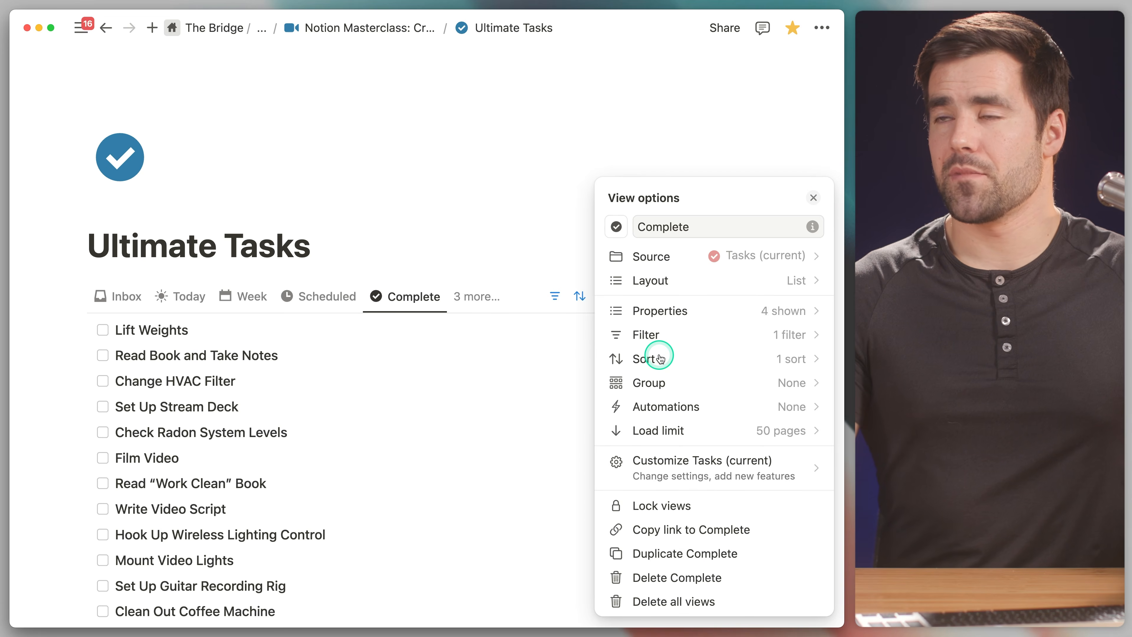
left_click(814, 198)
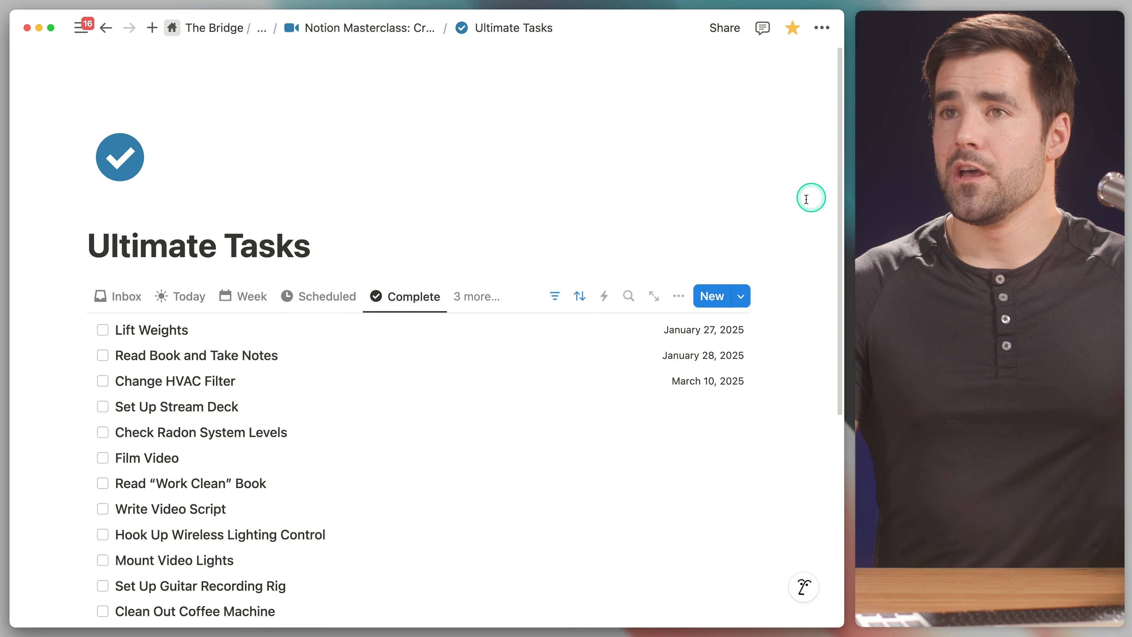
Step: Change the Complete view's filter rule to Status is Done and save it for everyone
left_click(565, 300)
left_click(219, 334)
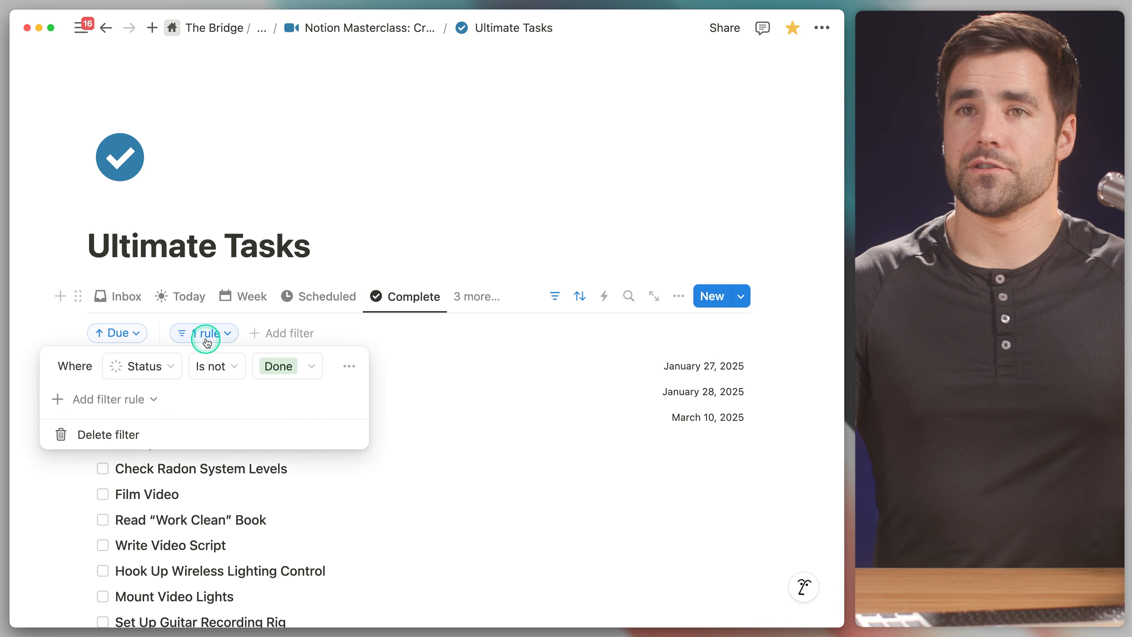
left_click(211, 373)
left_click(185, 396)
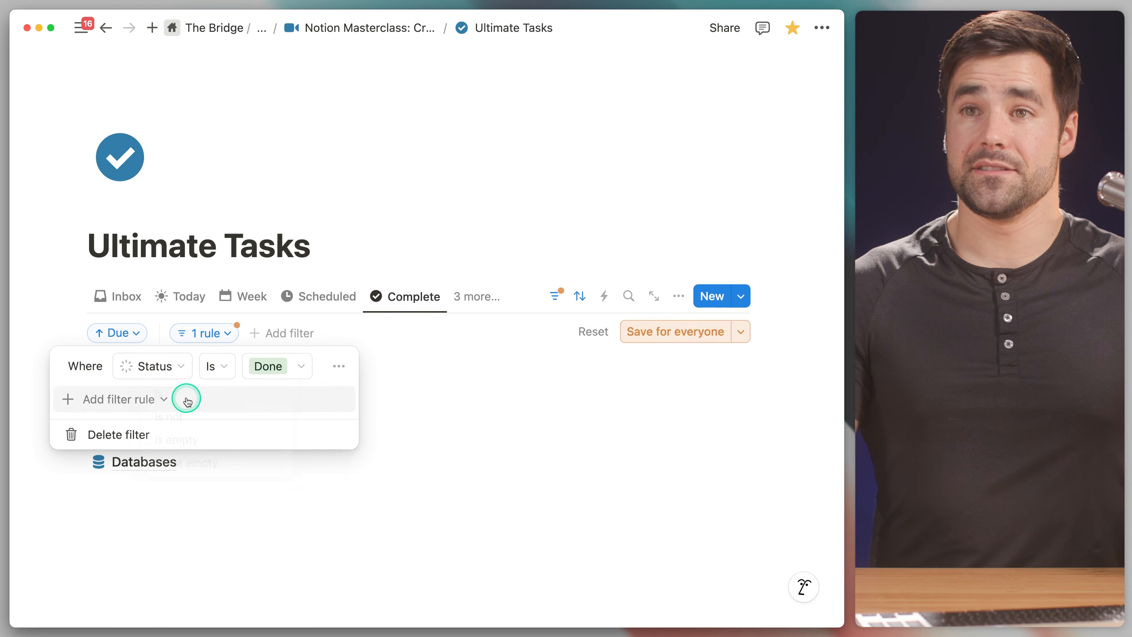
left_click(661, 331)
Step: Set the Complete view's Due sort to Descending and save it for everyone
left_click(128, 333)
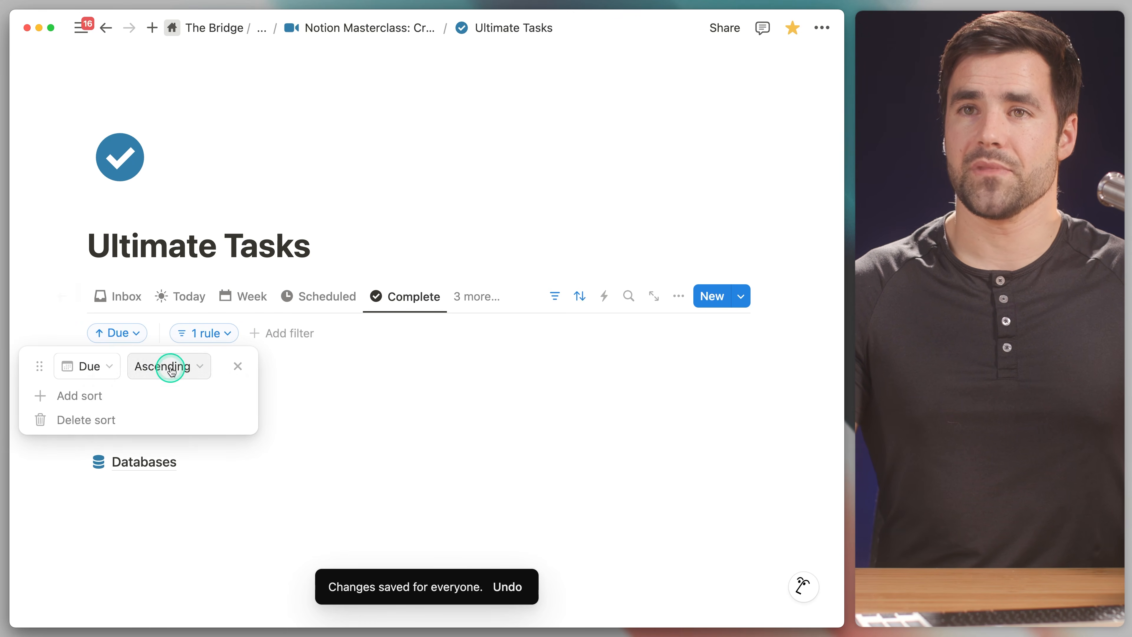
left_click(142, 421)
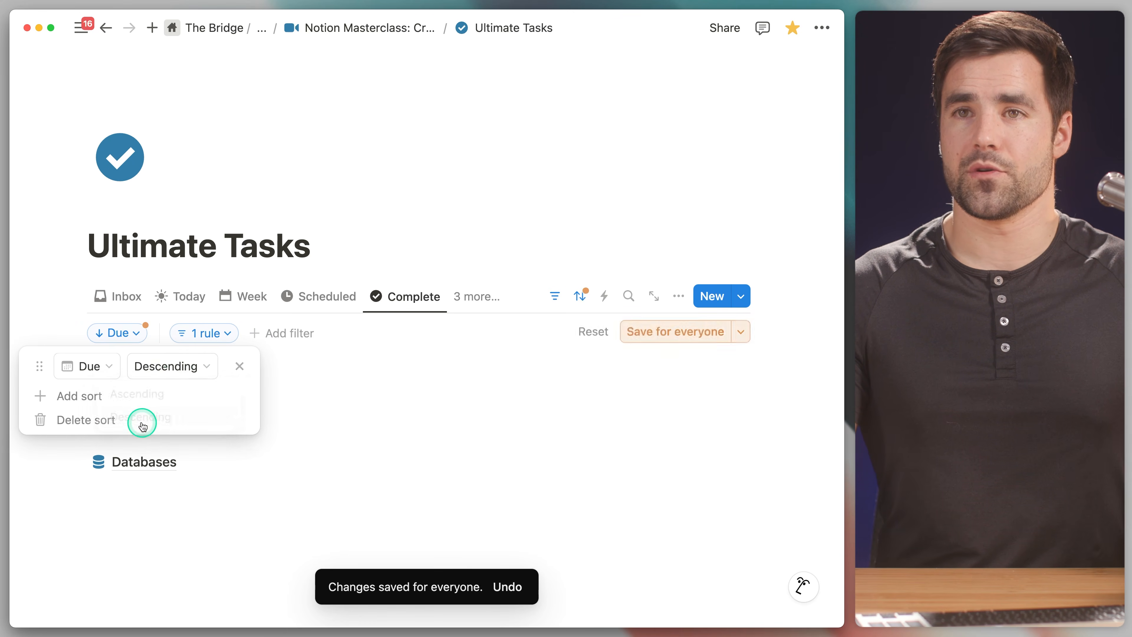
left_click(669, 335)
Step: Mark Film Video, Read “Work Clean” Book and Lift Weights as done in the Inbox view, and check them in the Complete view
left_click(123, 307)
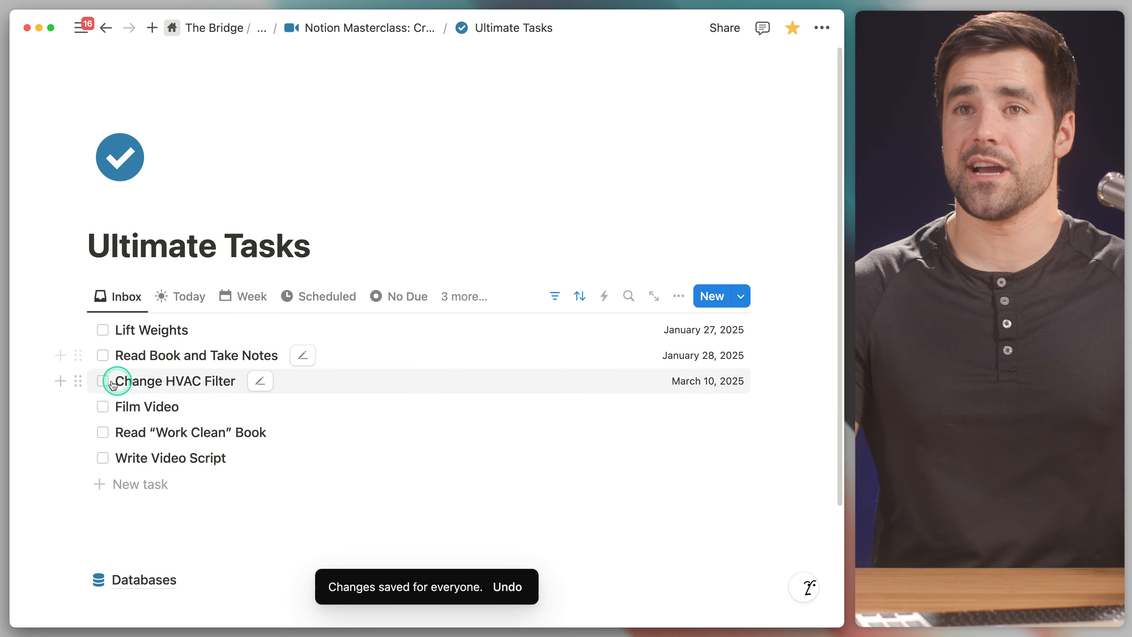
left_click(101, 412)
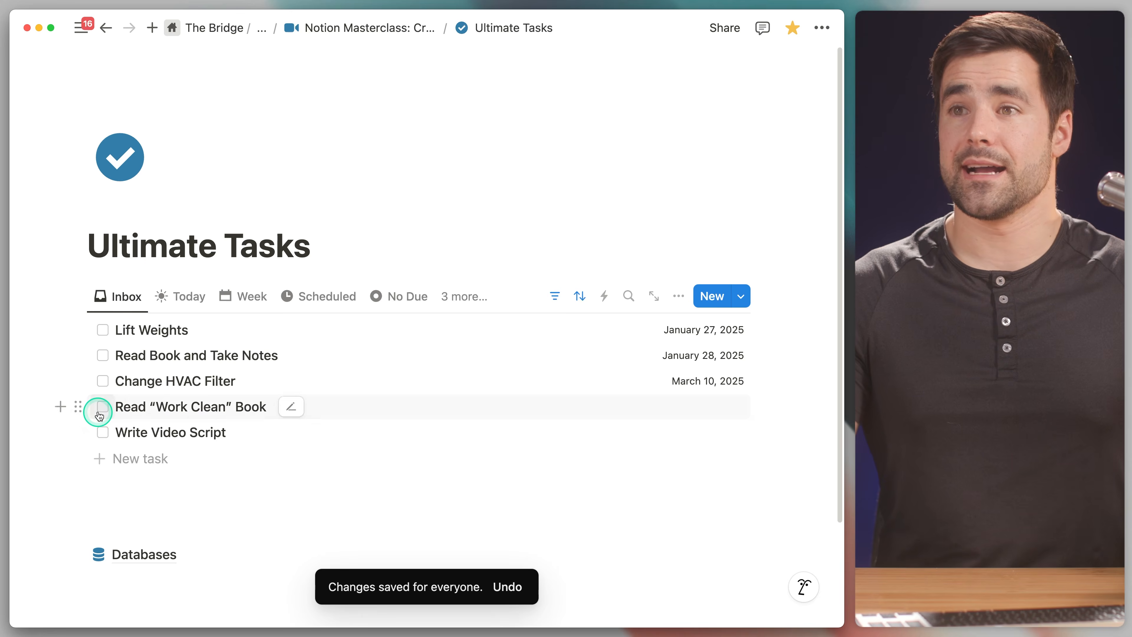
left_click(101, 409)
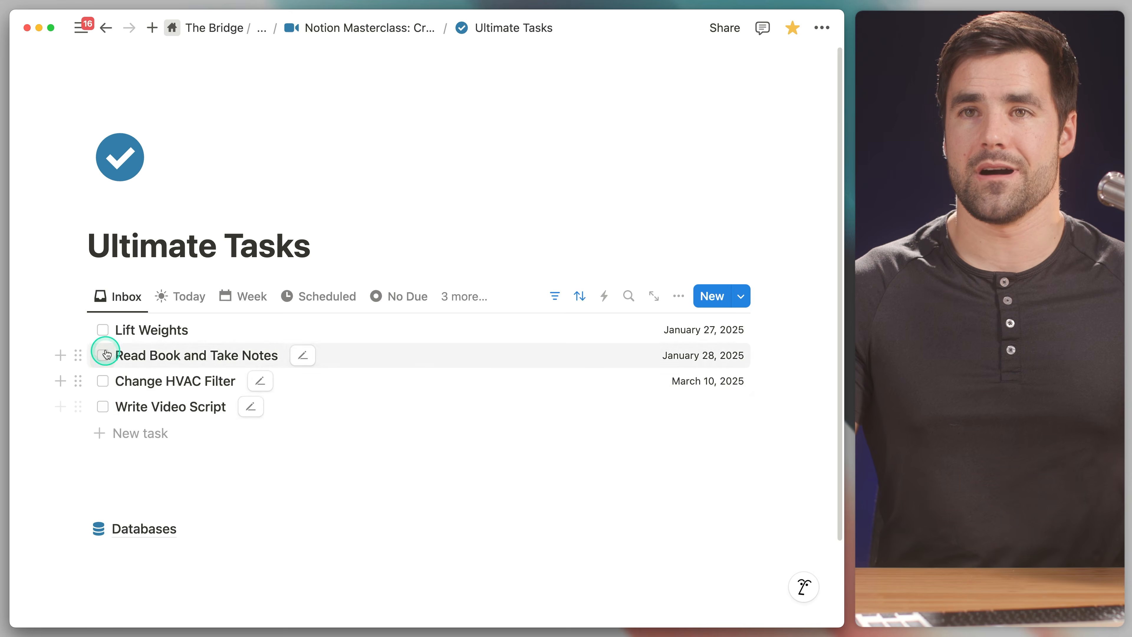
left_click(104, 331)
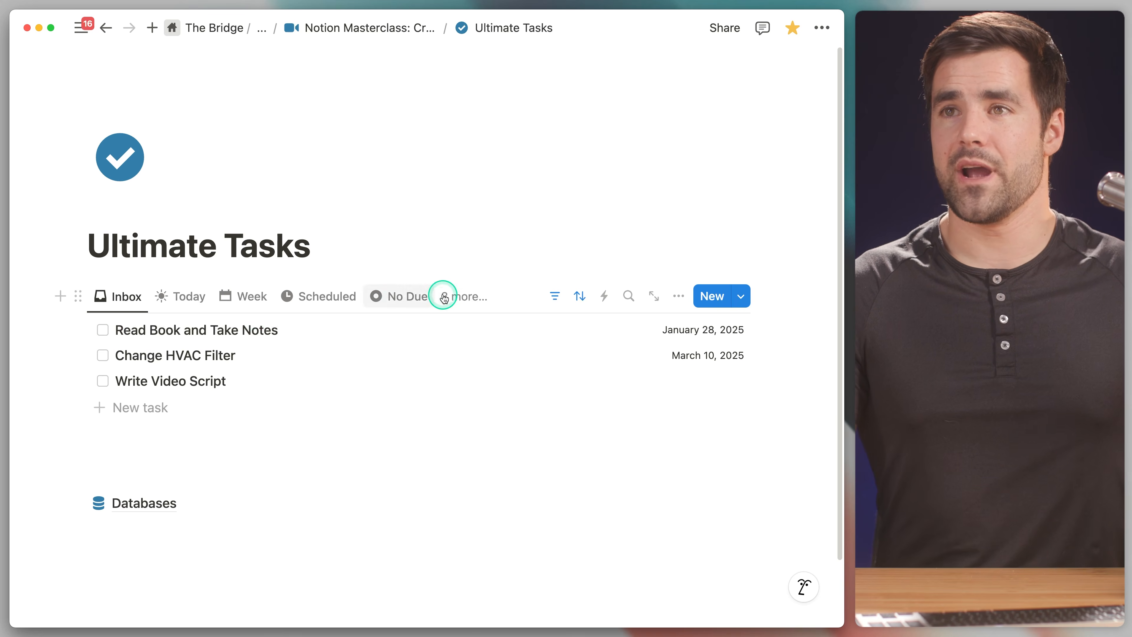
left_click(464, 296)
left_click(430, 512)
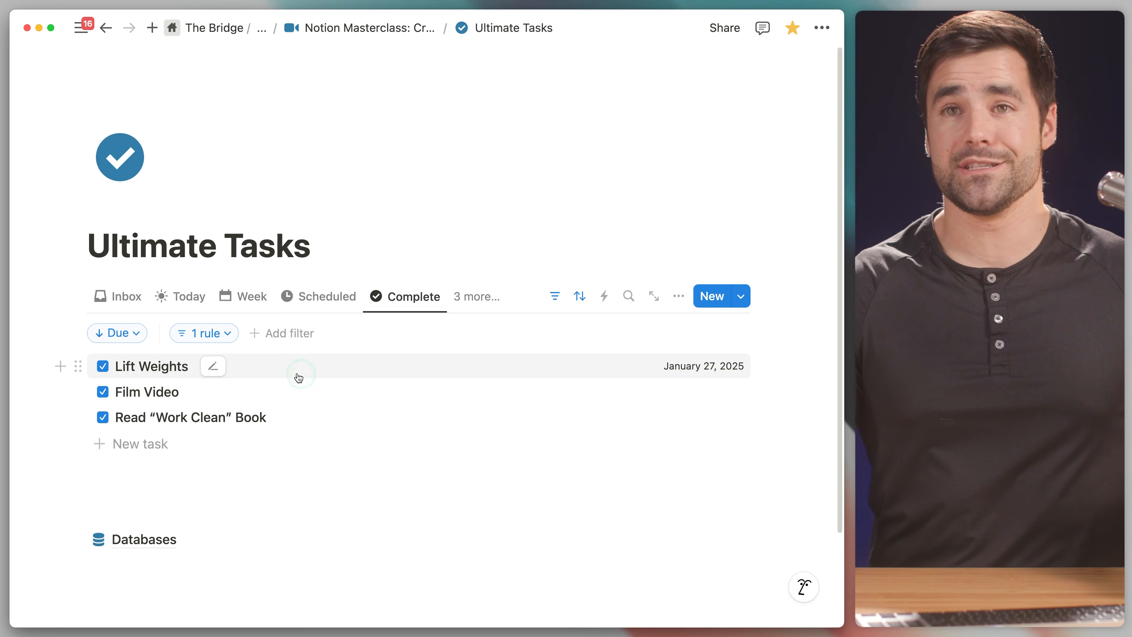
Step: Return to the Inbox view, then open the Databases page at its Tasks (current) table
left_click(126, 298)
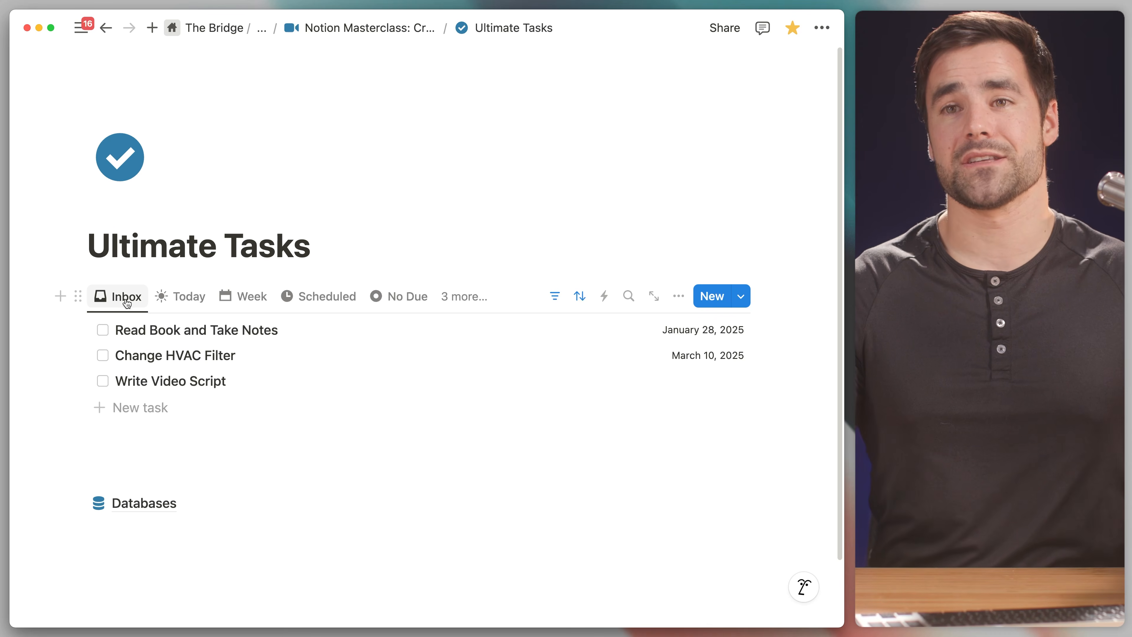
left_click(141, 505)
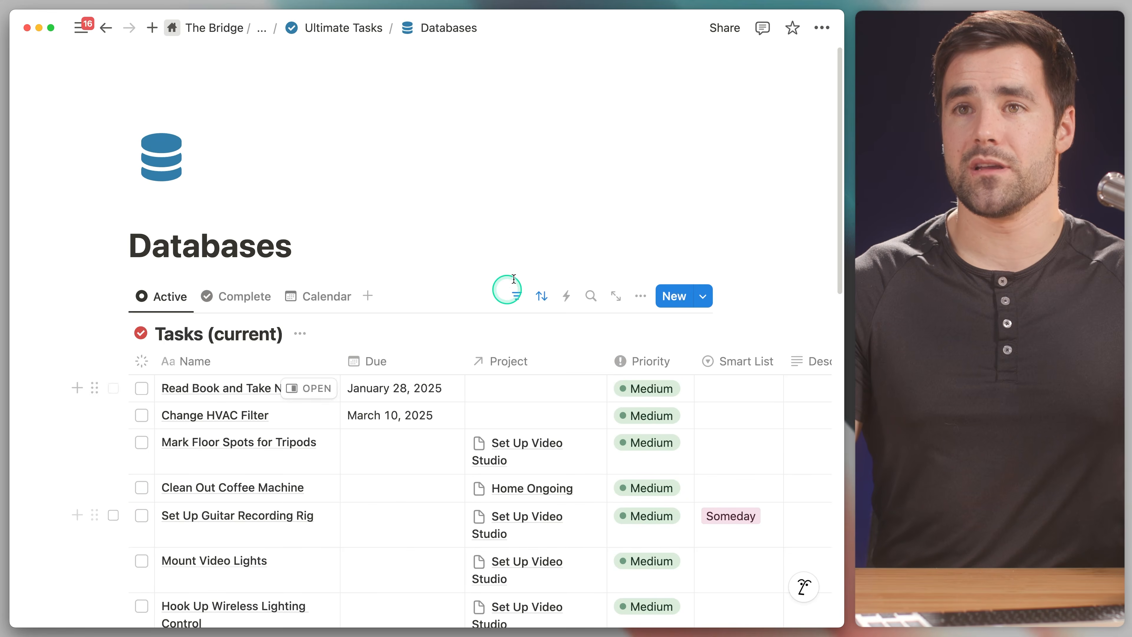
scroll(430, 331, "down", 5)
scroll(256, 267, "down", 2)
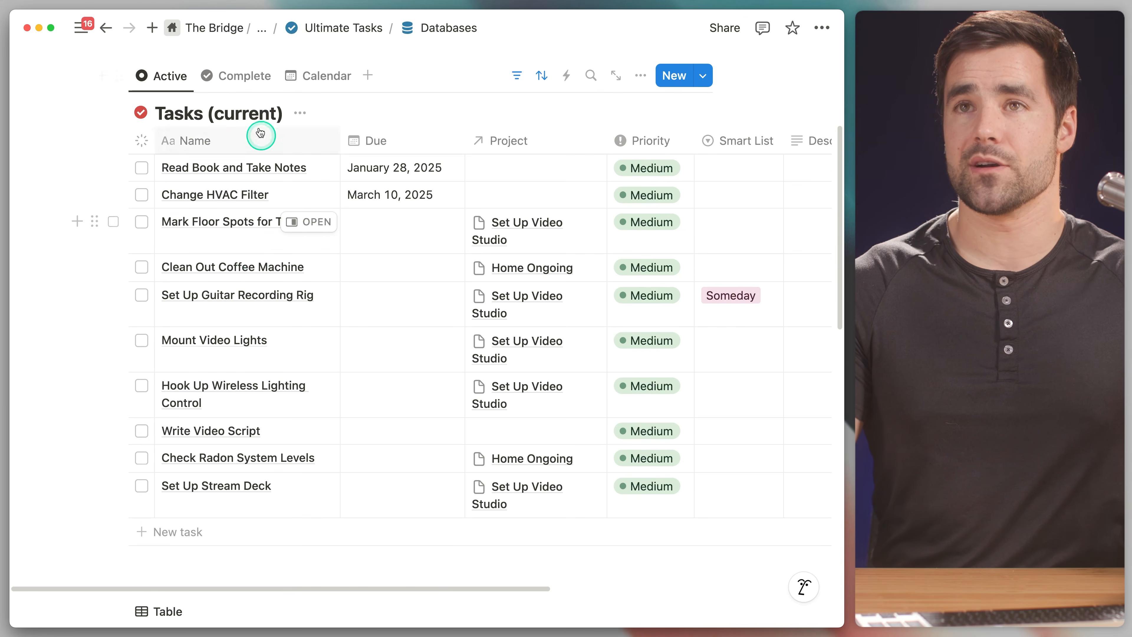
Step: Check the settings of the Tasks relation property in the Projects (current) table
scroll(251, 248, "down", 12)
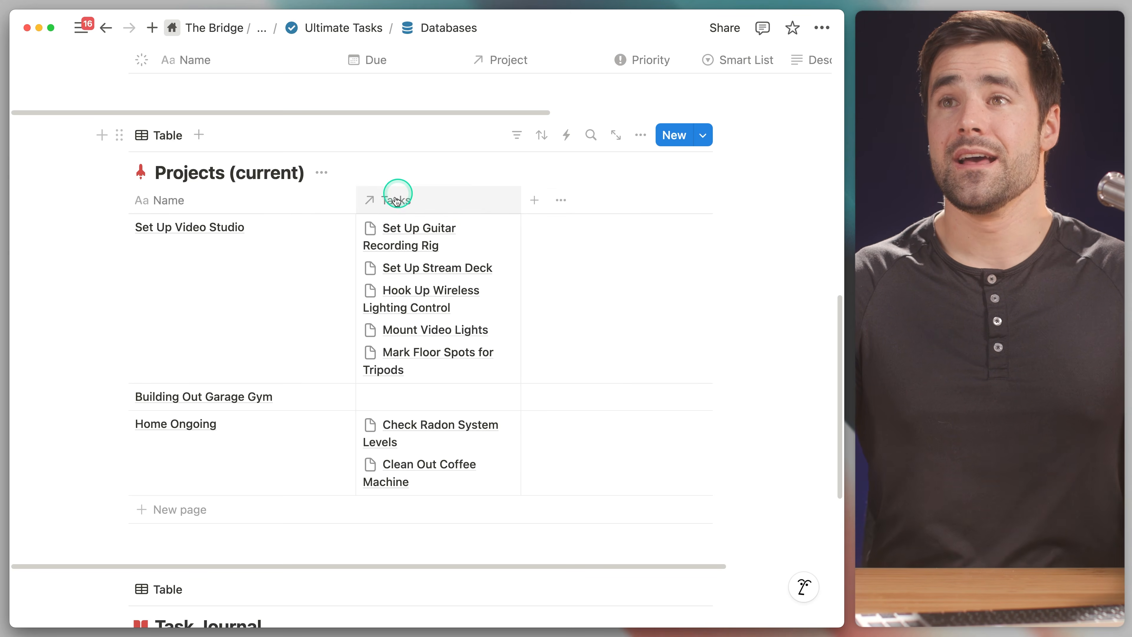
left_click(431, 208)
left_click(478, 259)
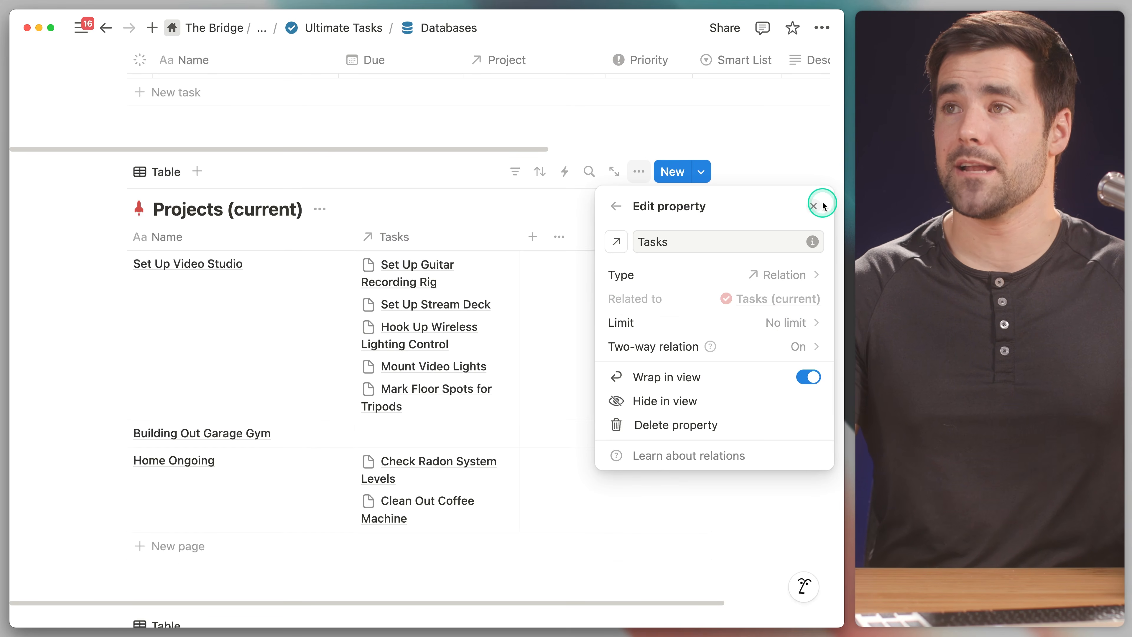
left_click(813, 207)
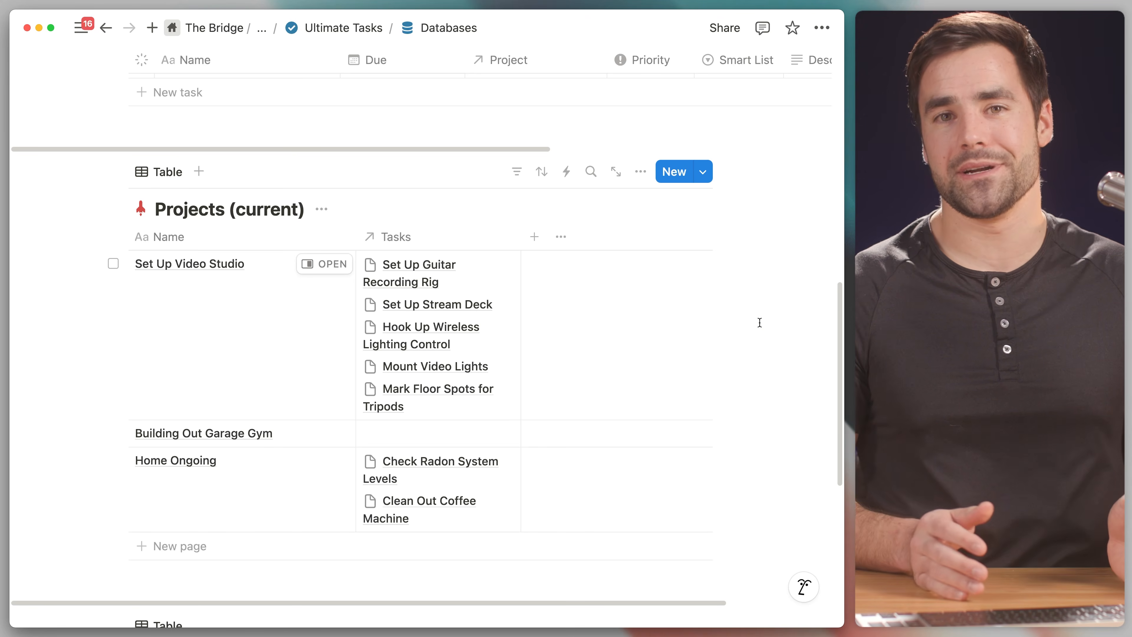
Step: Open the Projects (current) database as a full page and add a Status property to it
left_click(725, 283)
left_click(617, 174)
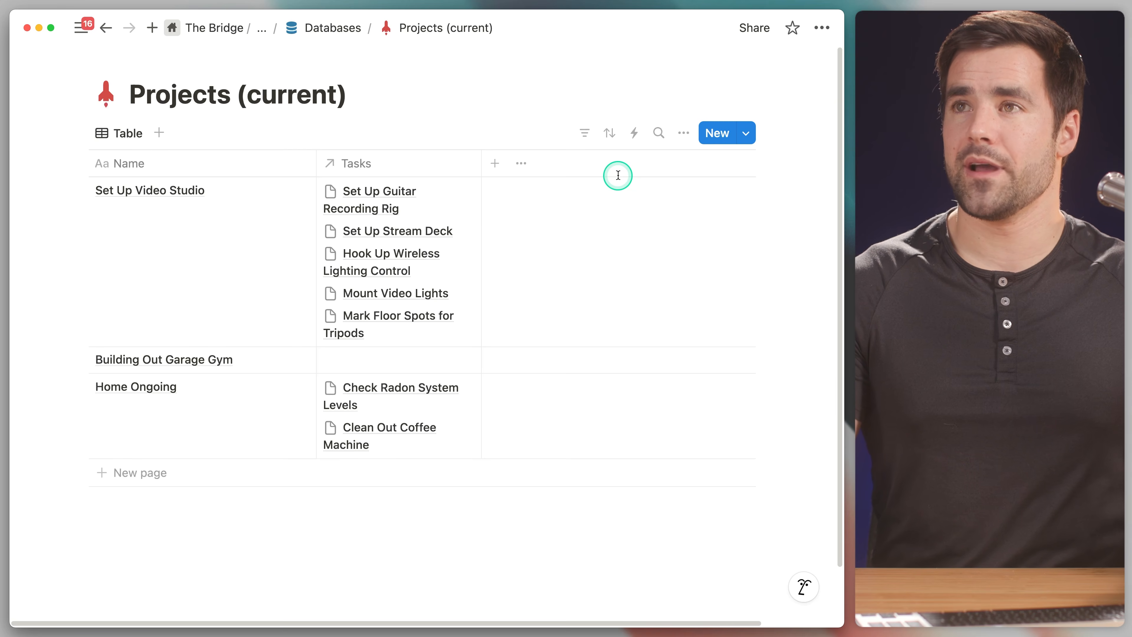
left_click(494, 173)
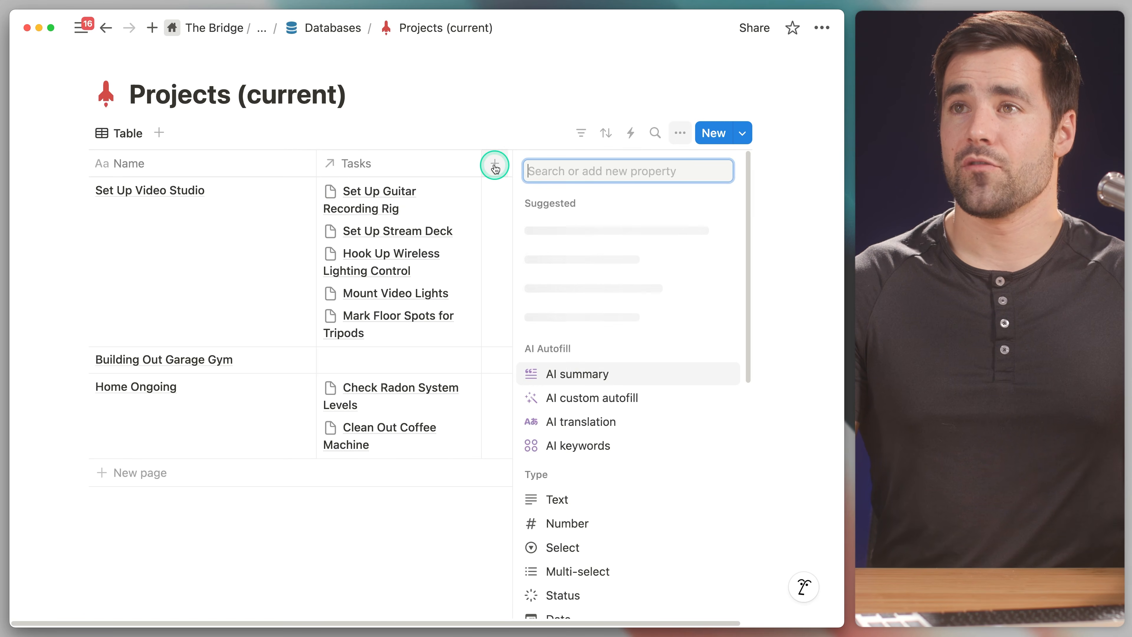
type("stat")
key("Down")
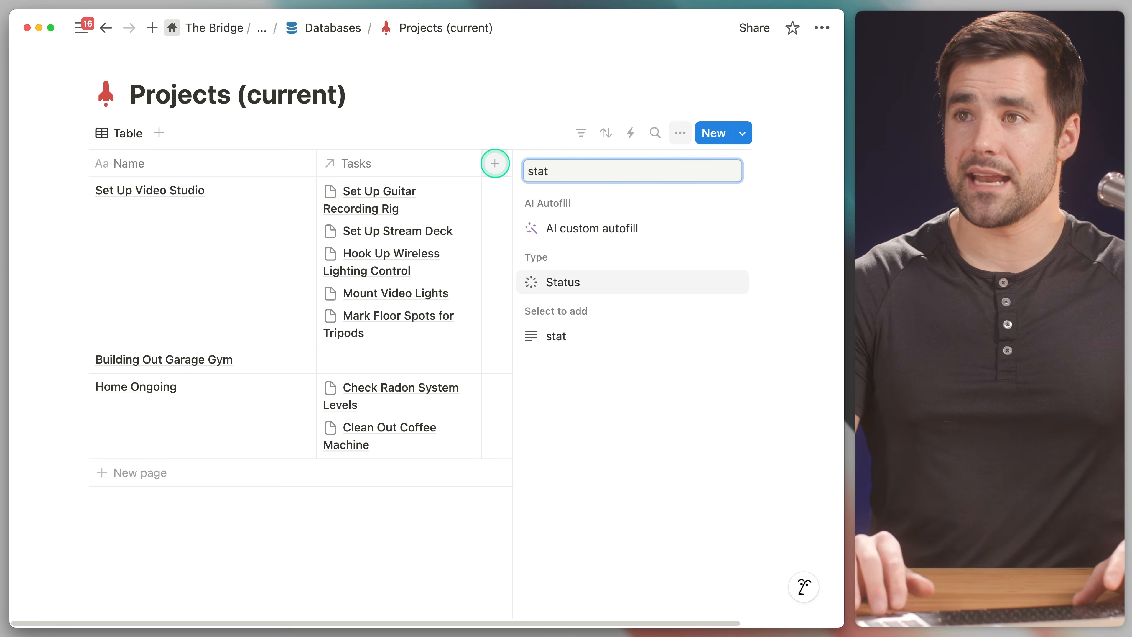
key("Return")
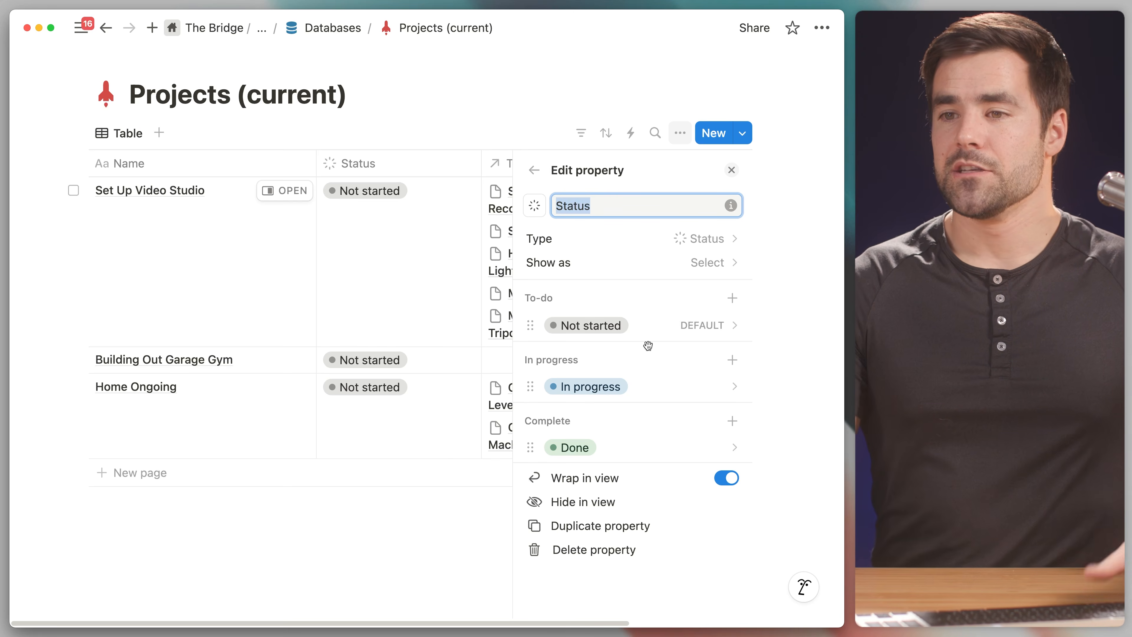
Step: Rename the Not started status option to Planned and colour it blue
left_click(639, 327)
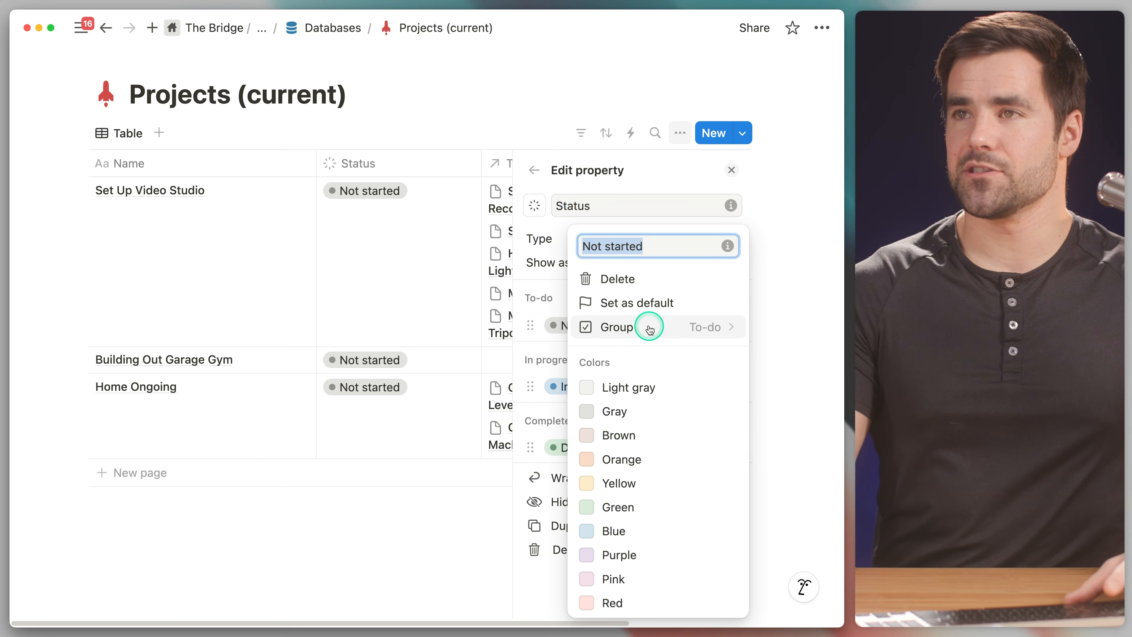
type("Planned")
key("Return")
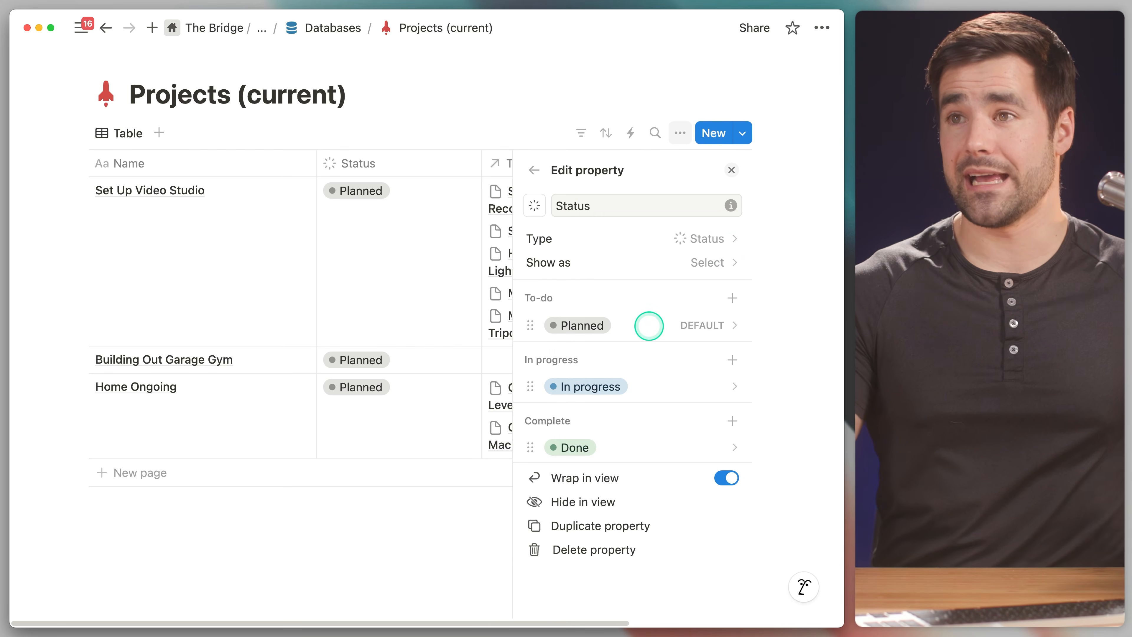
left_click(651, 328)
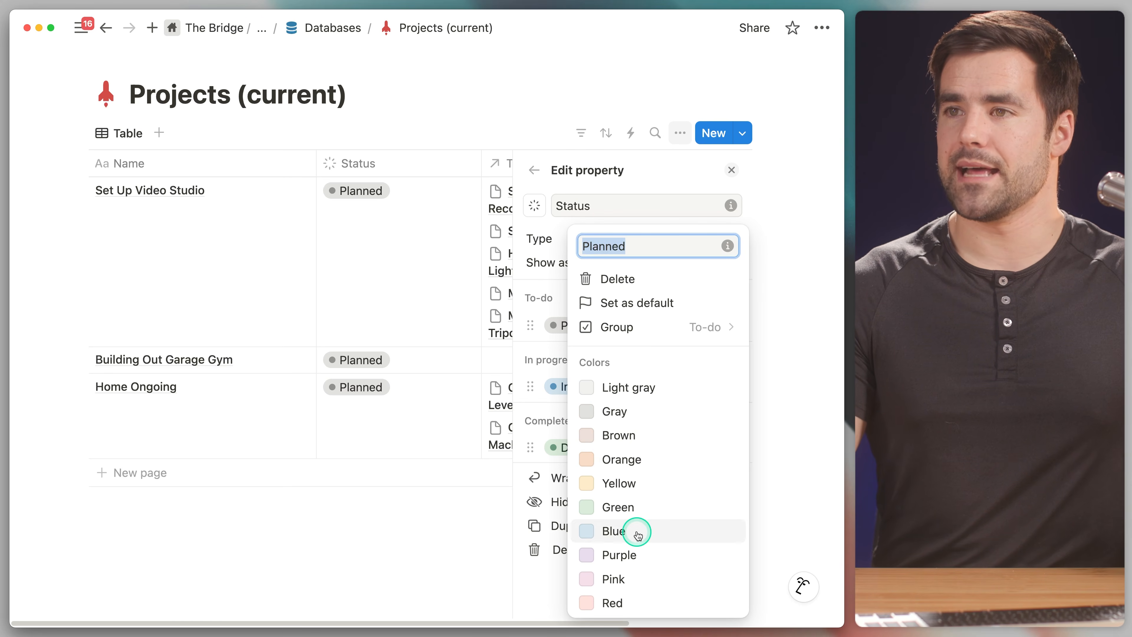
left_click(551, 320)
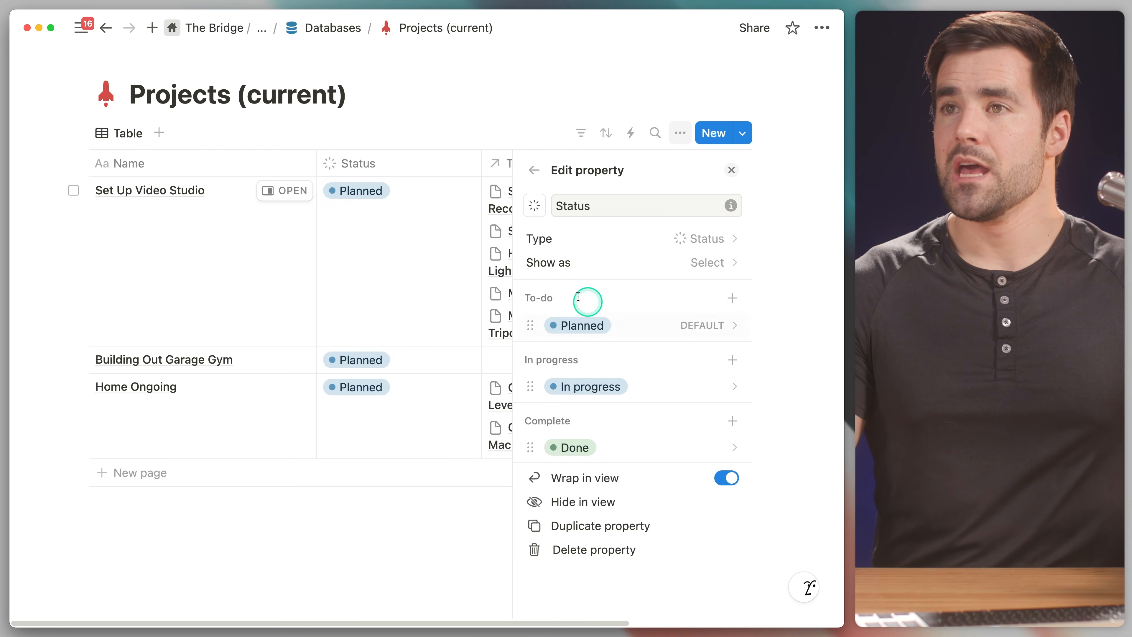
Step: Add an On Hold option to the To-do status group, place it below Planned and colour it red
left_click(737, 297)
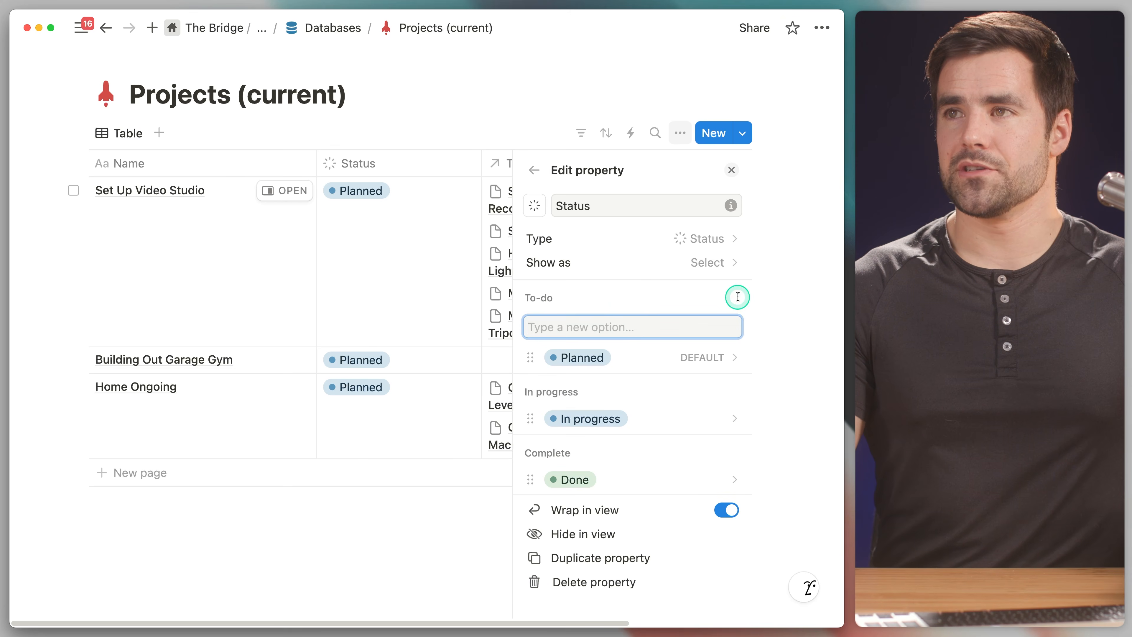
type("On ")
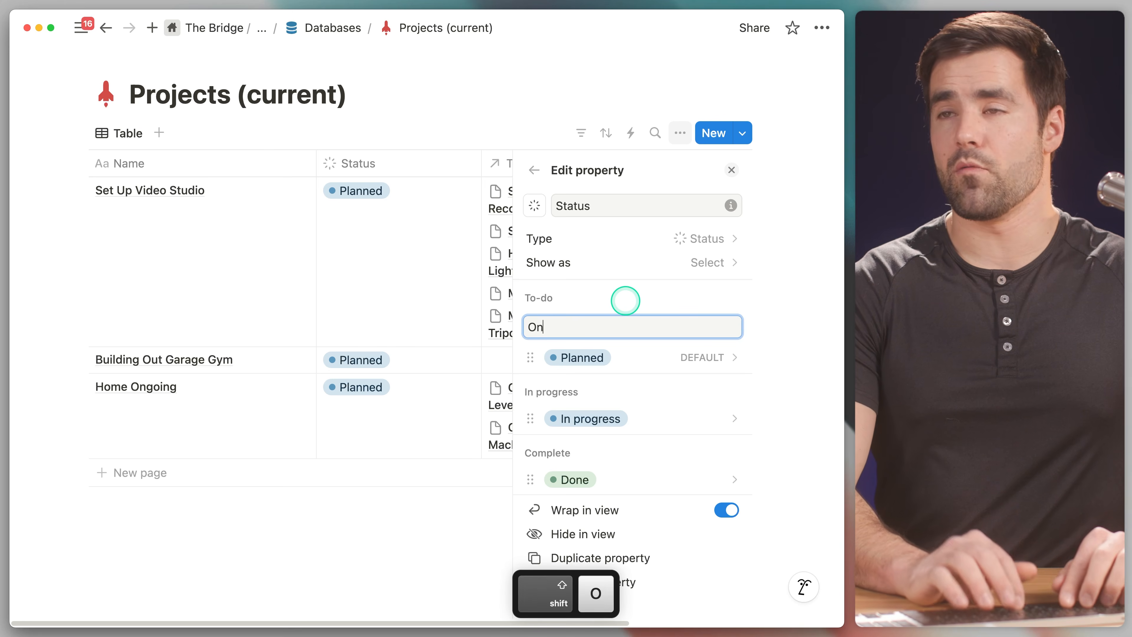
type("Hold")
key("Return")
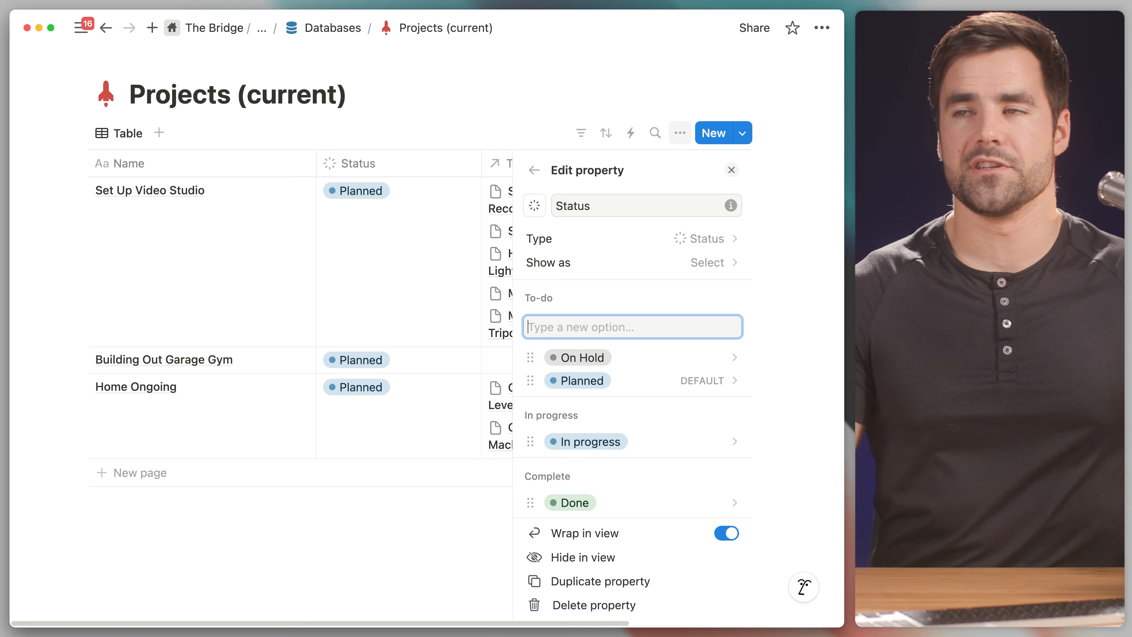
left_click_drag(532, 358, 538, 377)
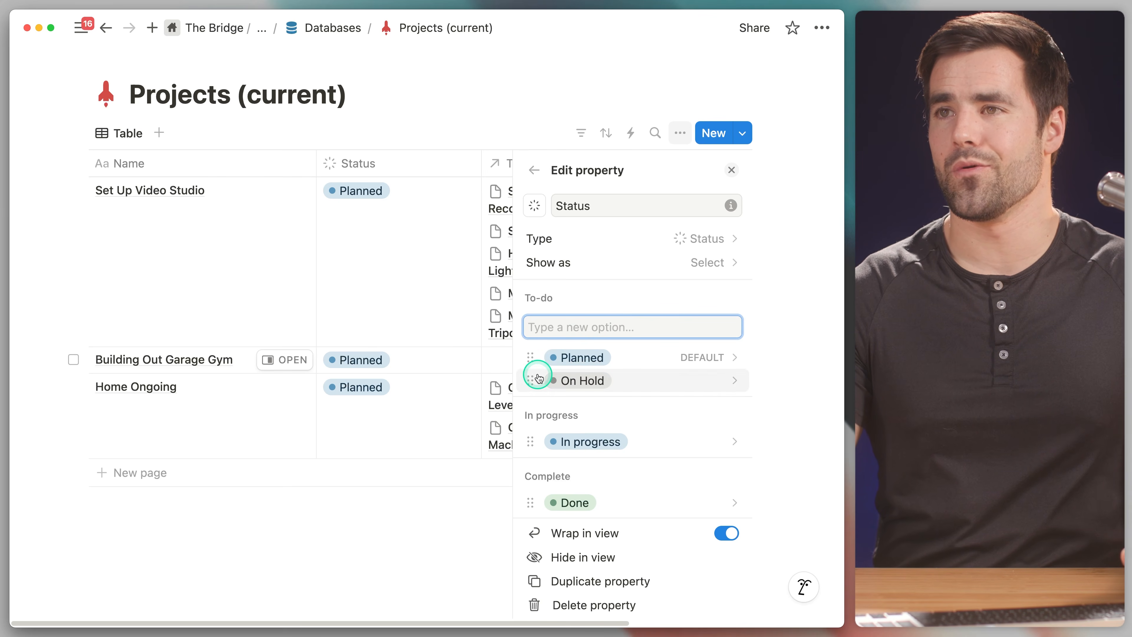
left_click(712, 378)
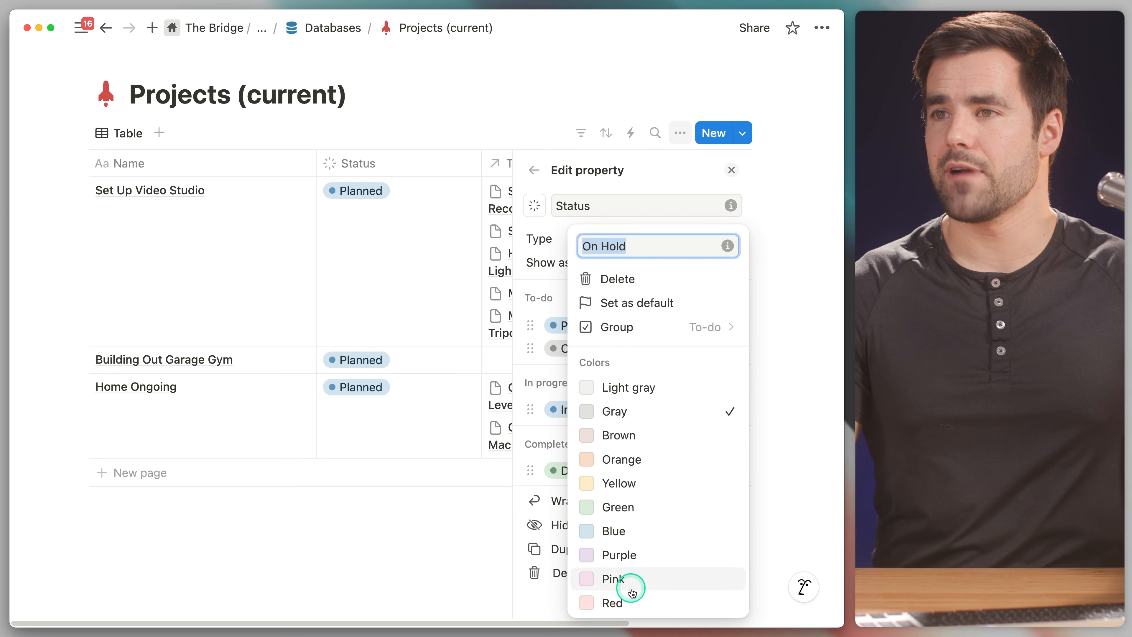
left_click(615, 603)
left_click(539, 397)
Step: Rename the In progress status option to Doing and colour it green
left_click(622, 421)
type("Doing")
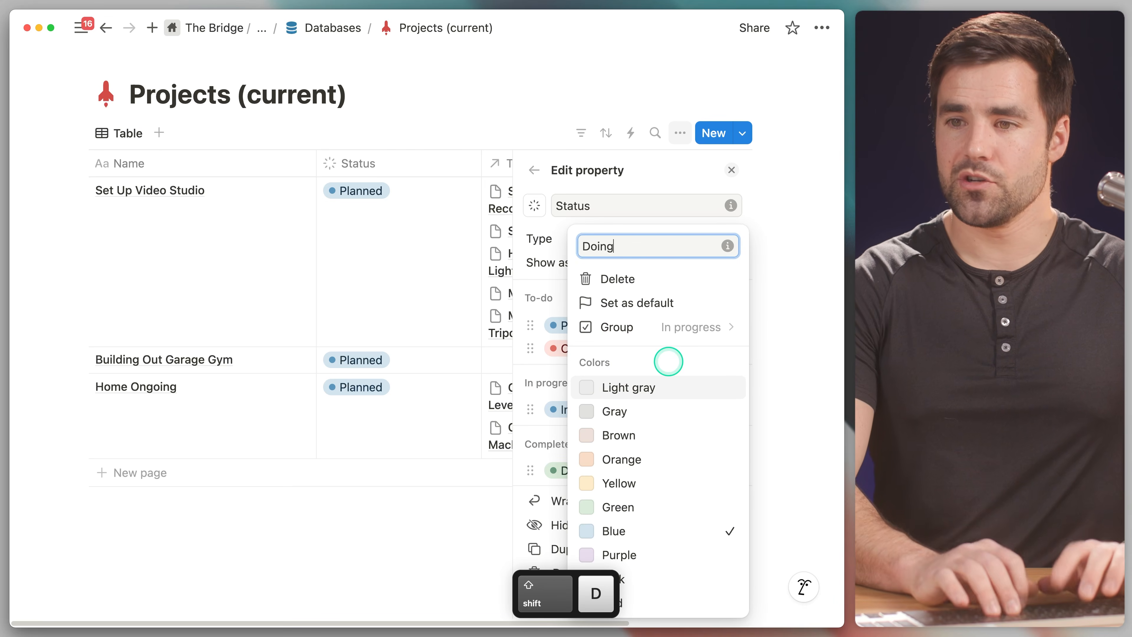
key("Return")
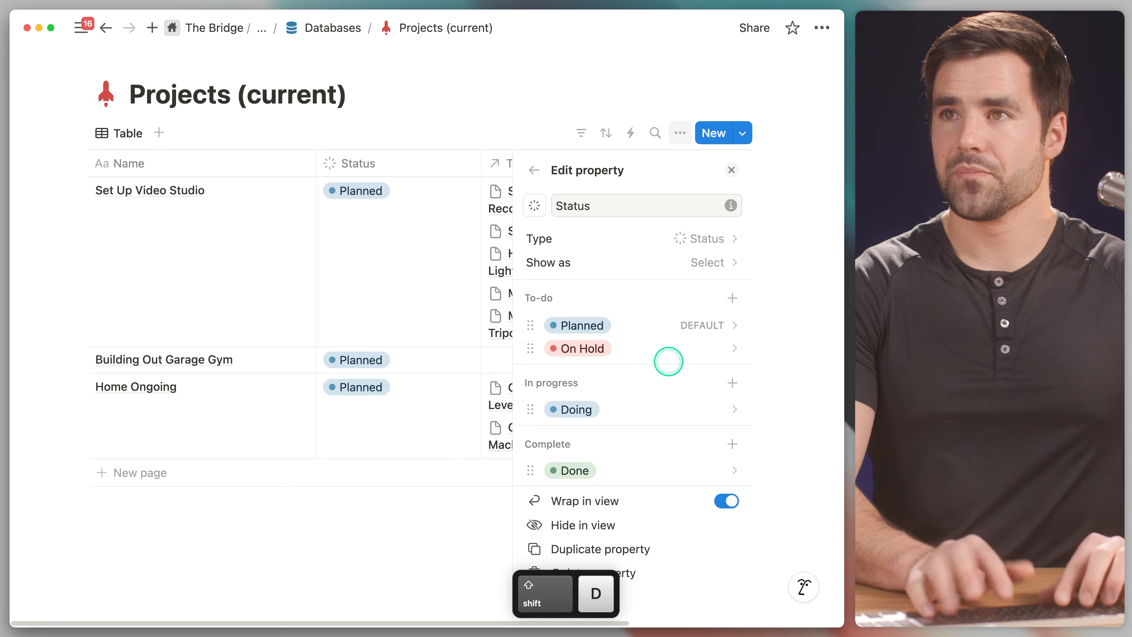
left_click(653, 413)
left_click(653, 511)
left_click(539, 399)
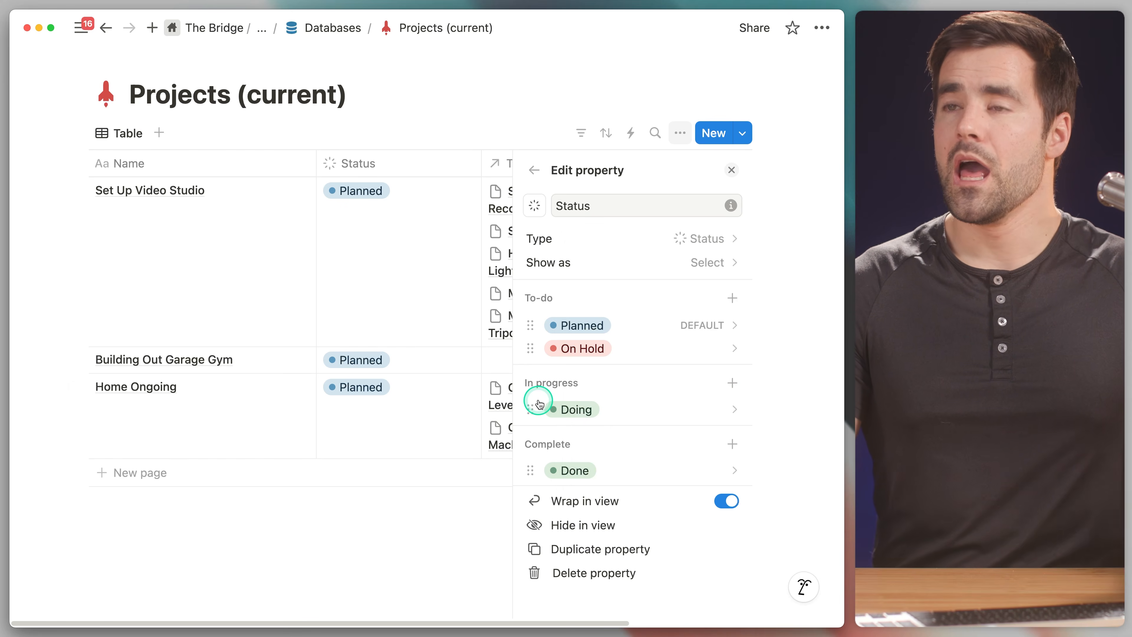
Step: Add an Ongoing option to the In progress status group, place it below Doing and colour it orange
left_click(733, 383)
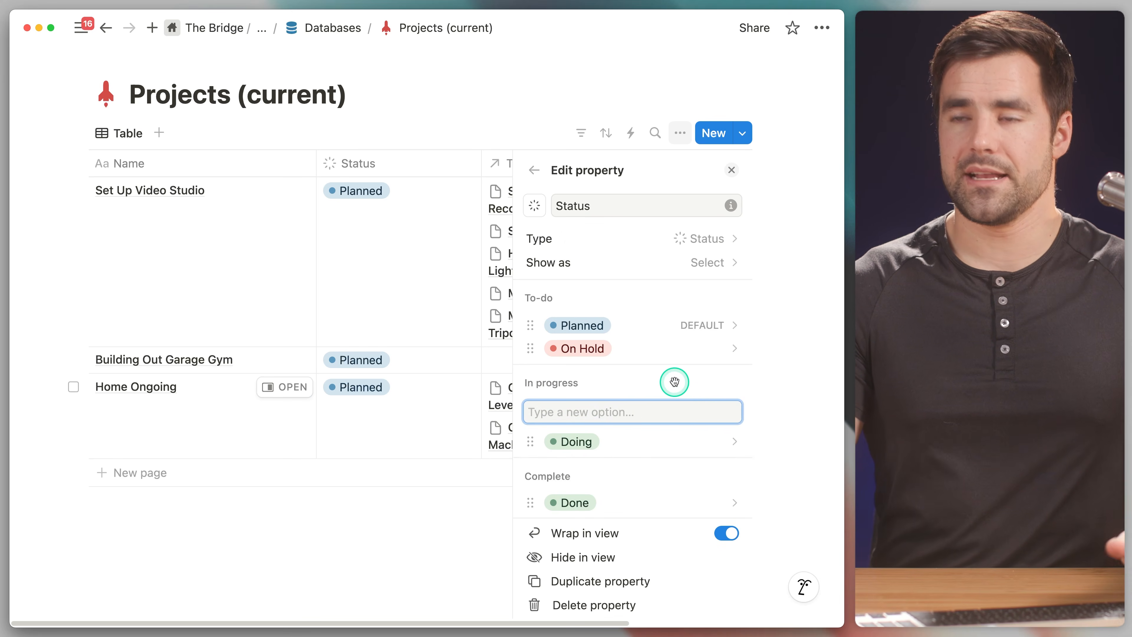
type("Ongoing")
key("Return")
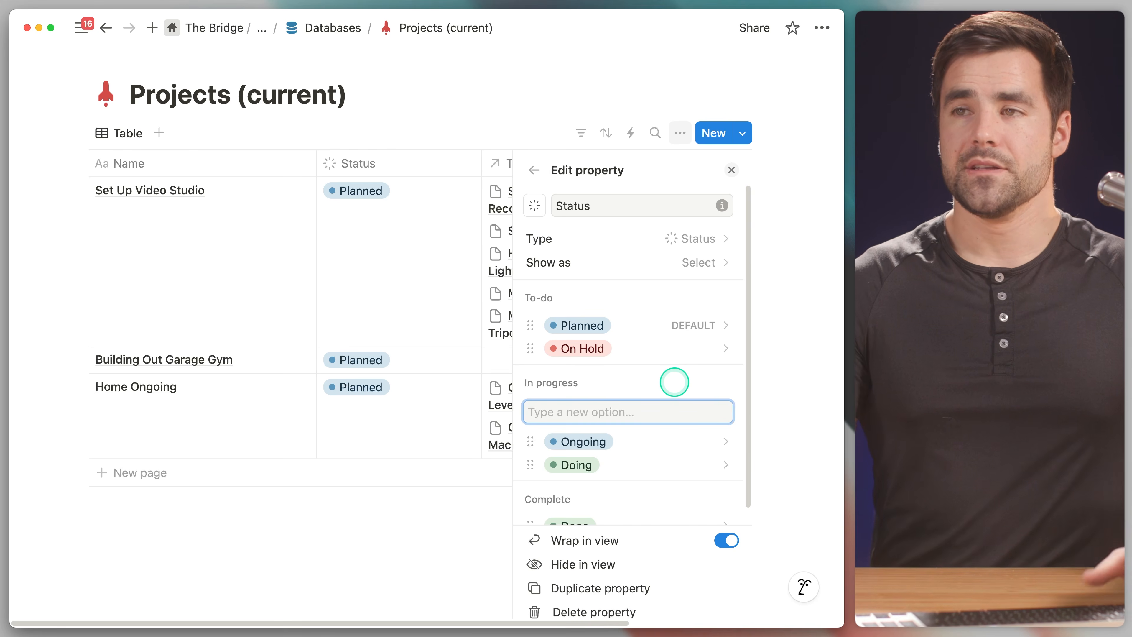
left_click_drag(532, 436, 532, 449)
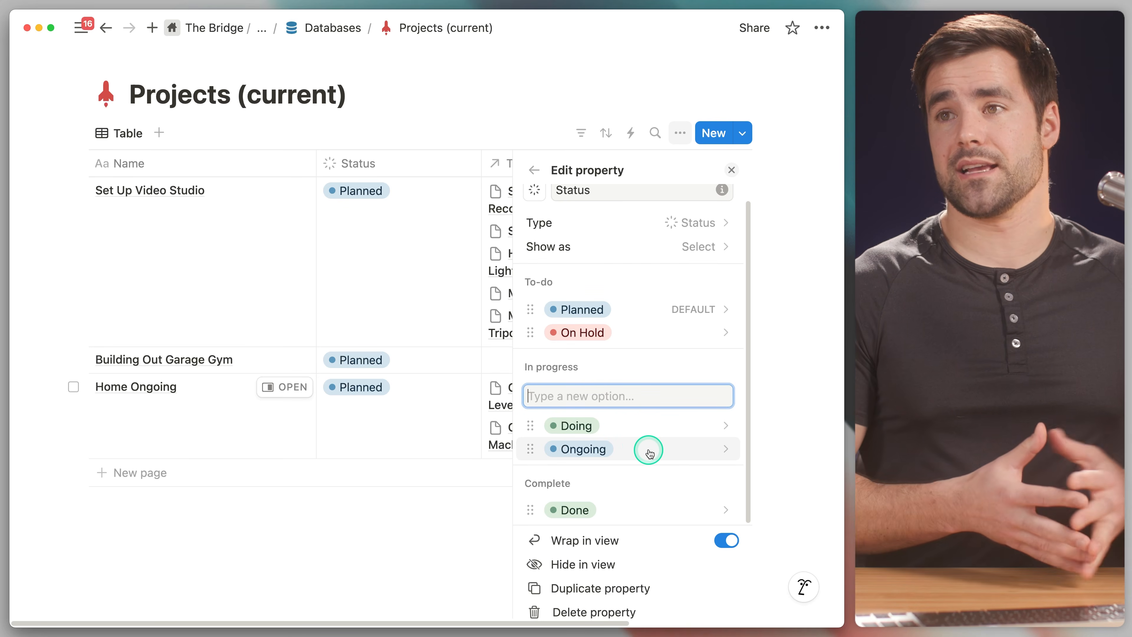
left_click(650, 452)
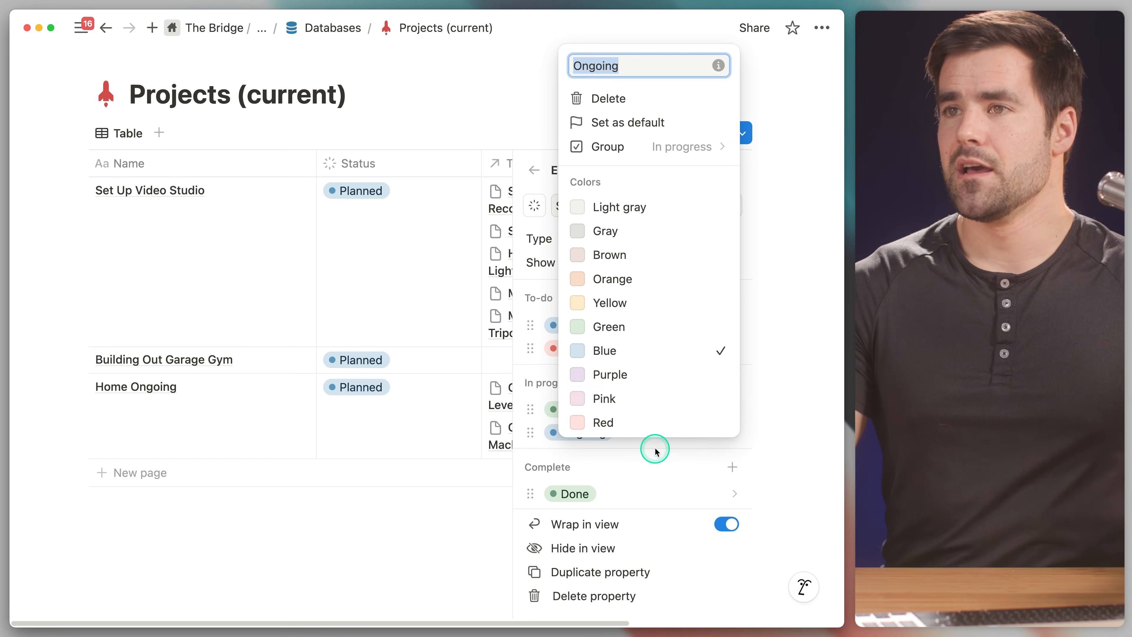
left_click(635, 280)
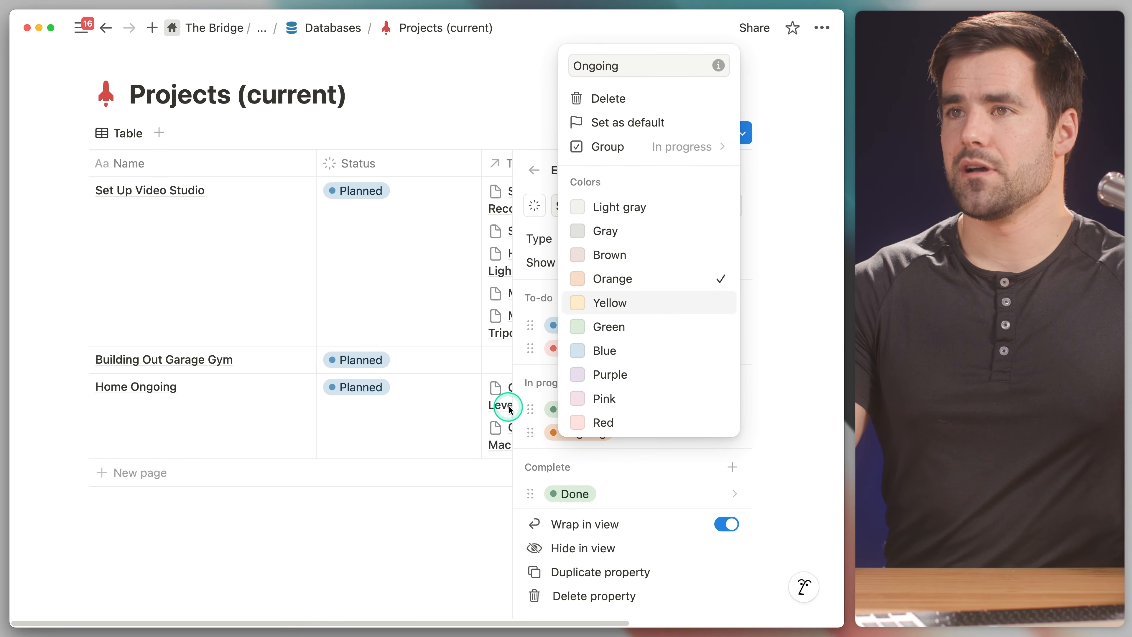
left_click(535, 404)
Step: Colour the Done status option purple and close the Status property settings
left_click(645, 490)
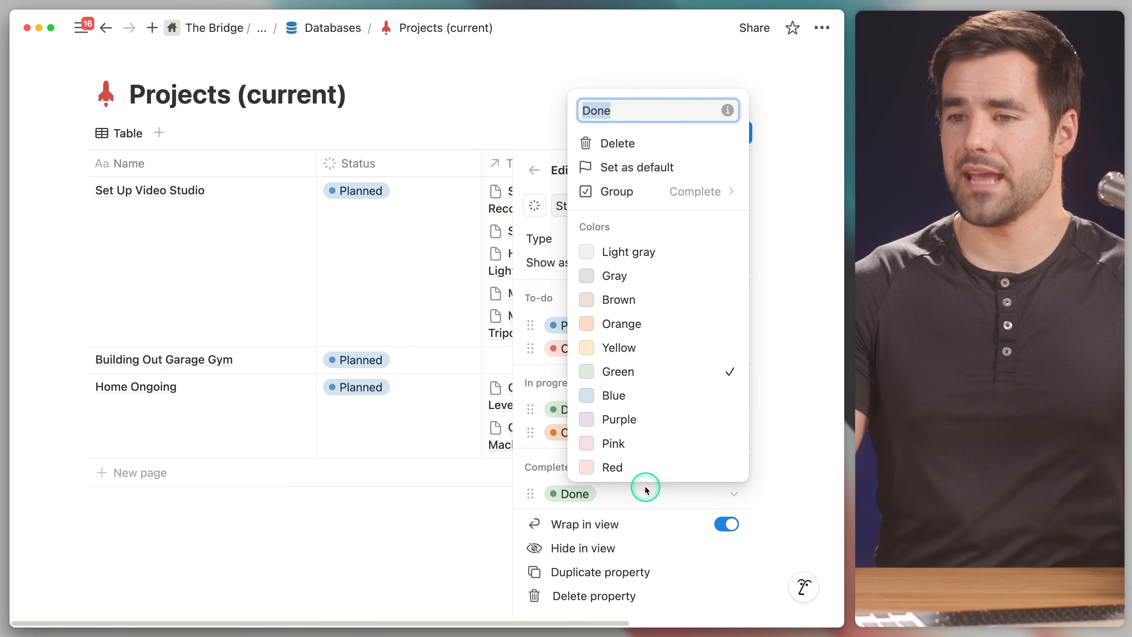
left_click(640, 421)
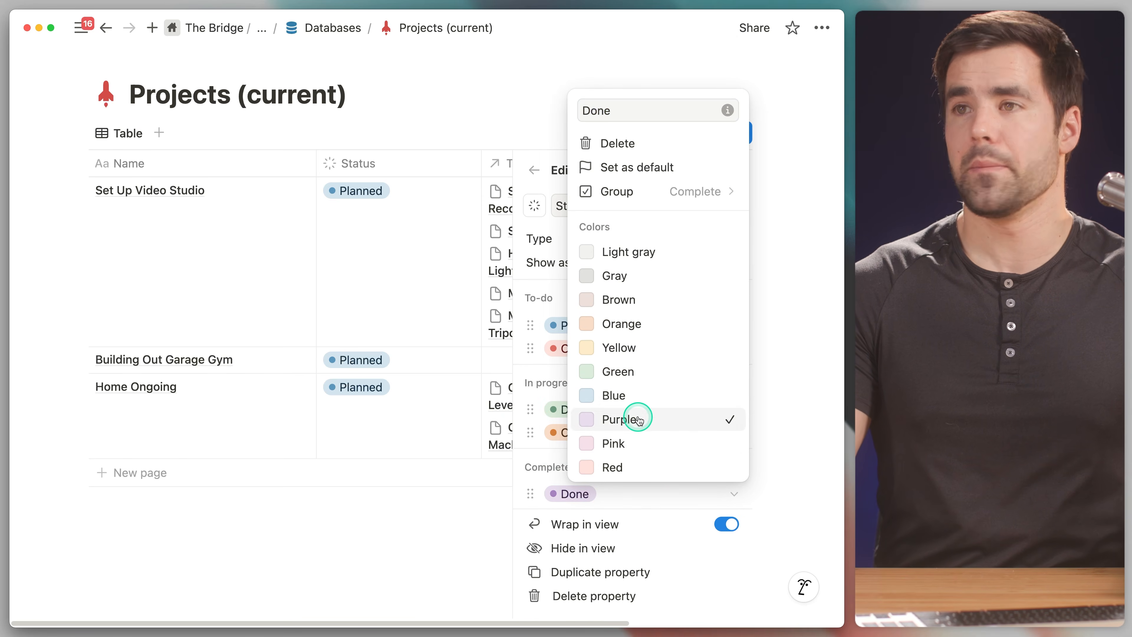
left_click(548, 476)
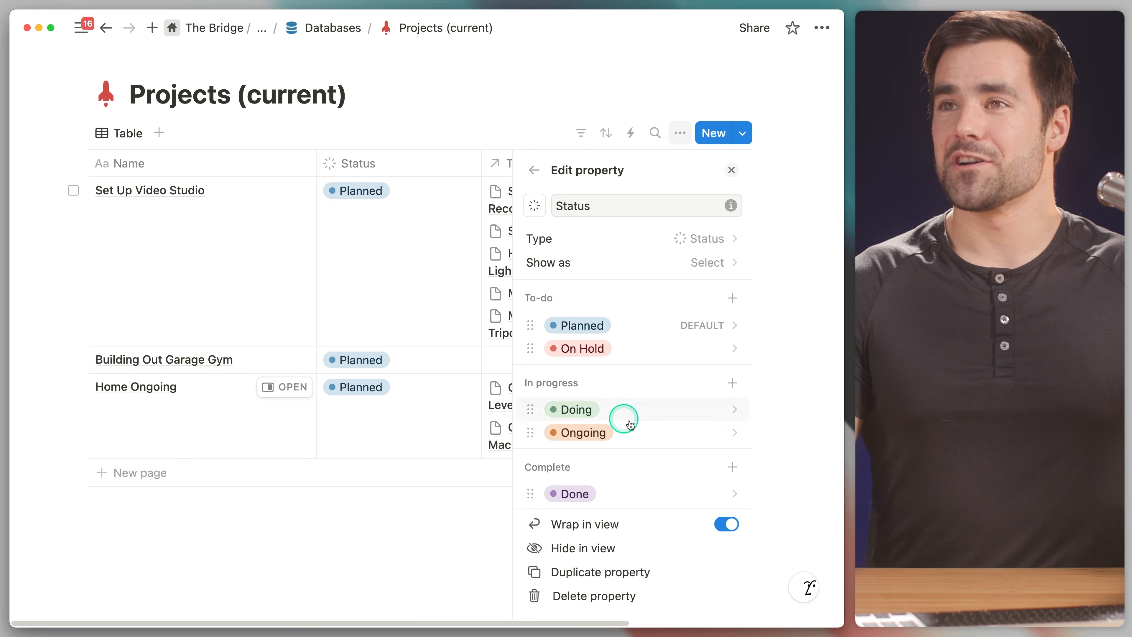
left_click(732, 171)
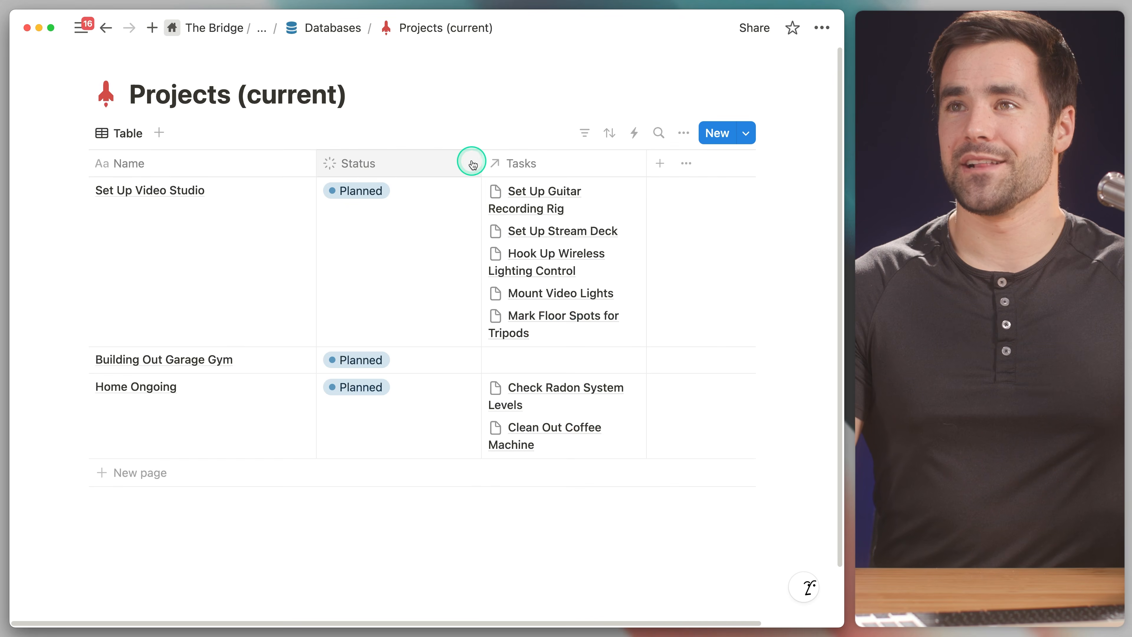
Step: Narrow the Status column to fit its labels and set Set Up Video Studio's status to Ongoing
left_click_drag(481, 163, 417, 162)
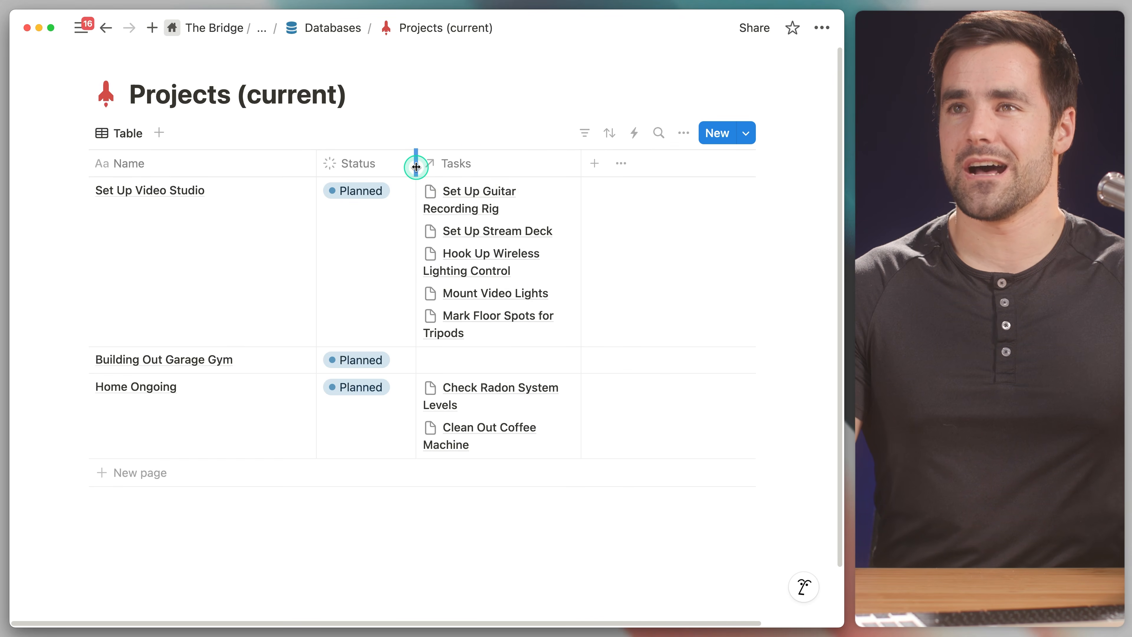
left_click(378, 188)
left_click(383, 353)
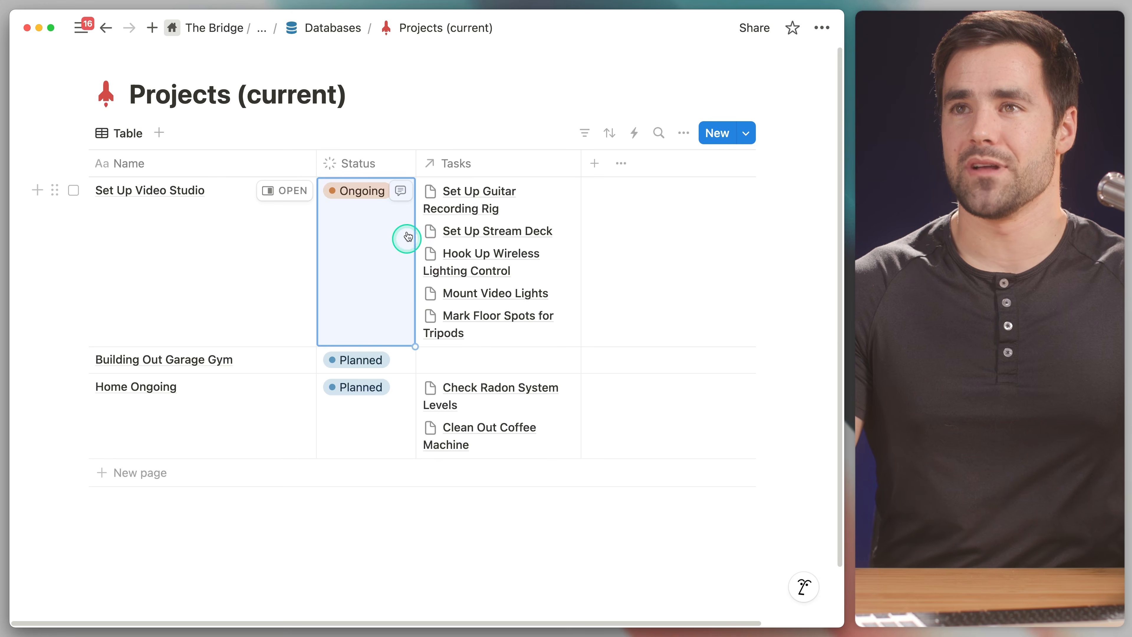
left_click_drag(412, 165, 405, 162)
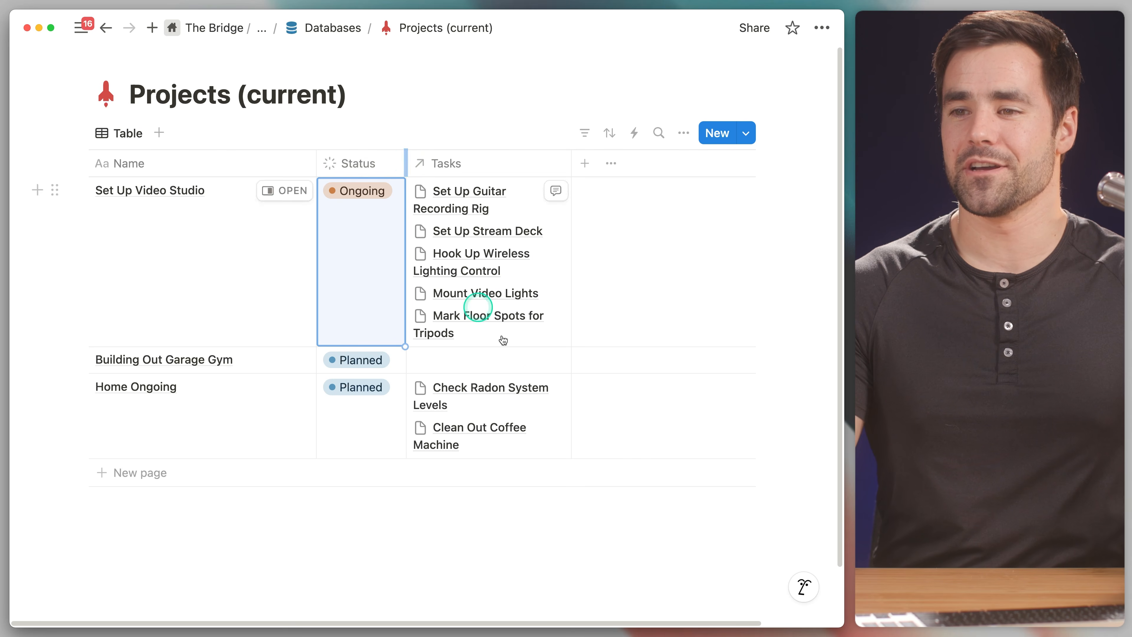
left_click(419, 131)
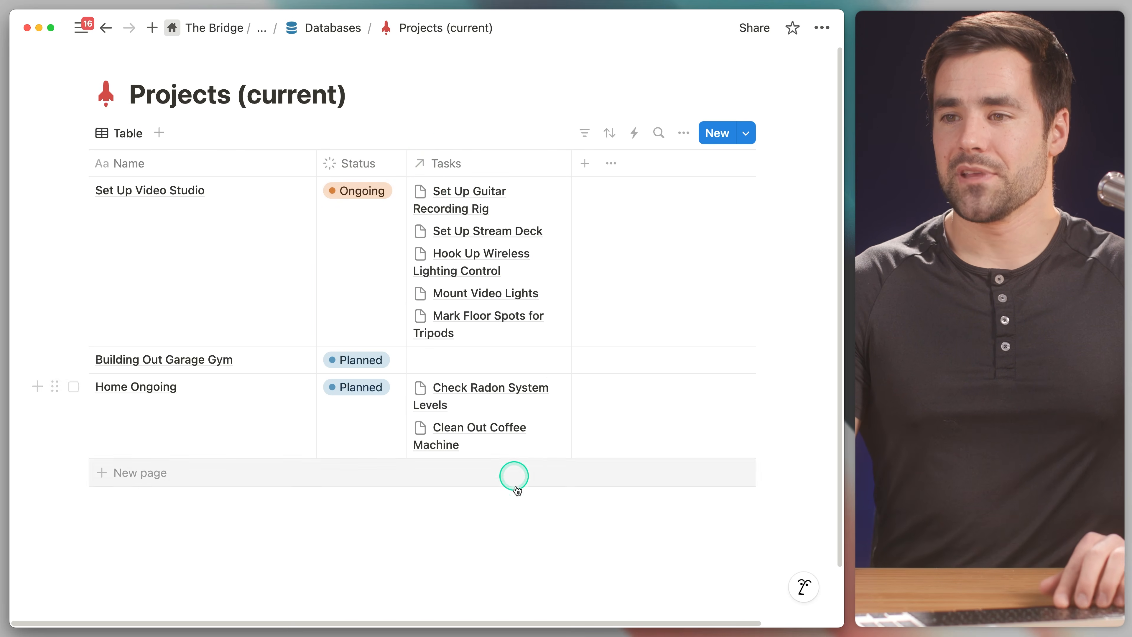
Step: Add a checkbox property named Archived to the Projects database
scroll(486, 374, "right", 3)
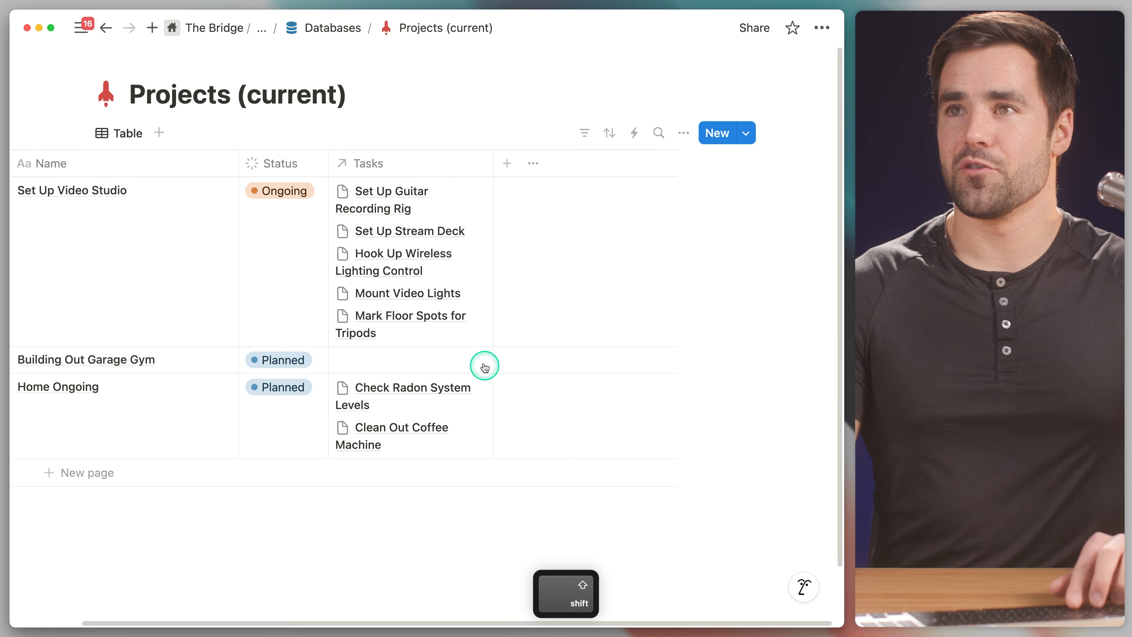
left_click(506, 164)
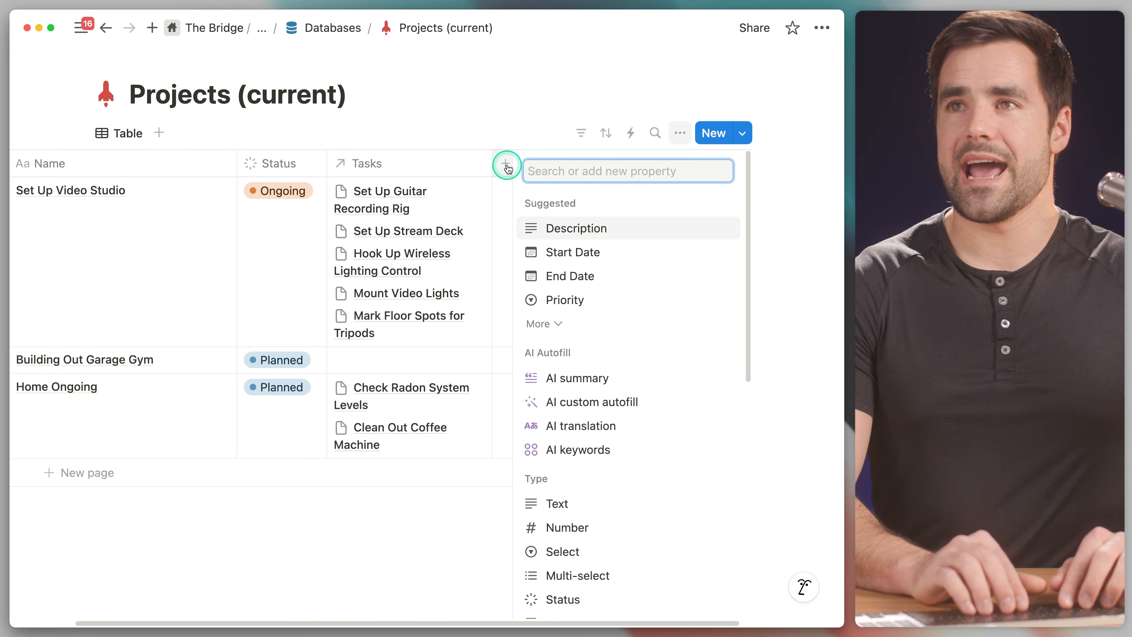
type("chec")
key("Return")
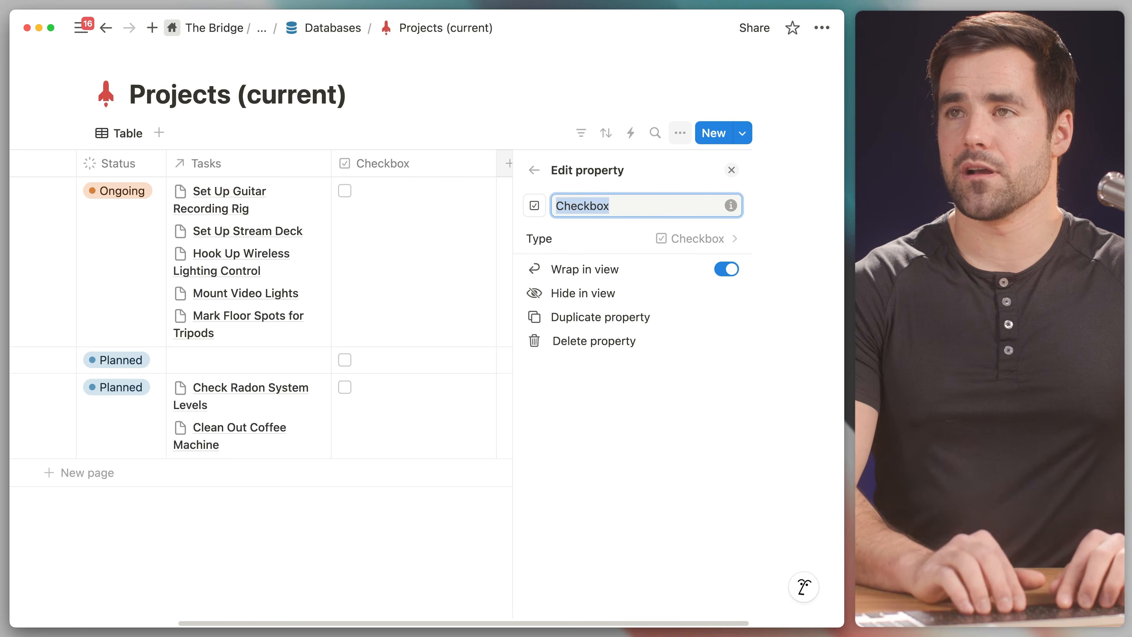
type("Archived")
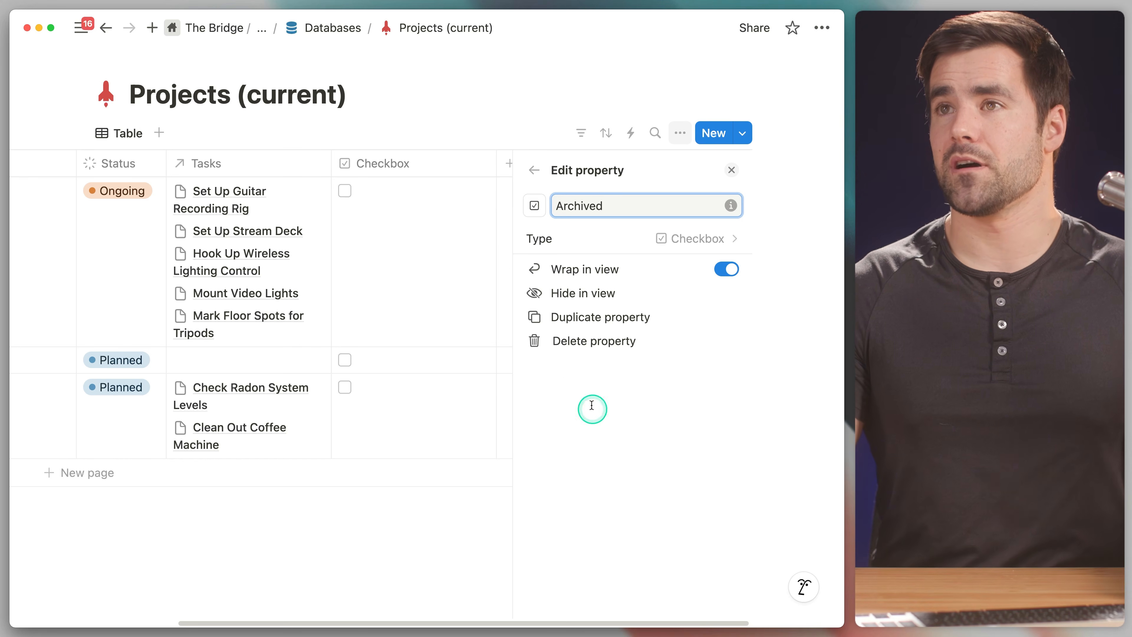
Step: Give the Archived property the archive box icon with an x, and narrow its column to fit the heading
left_click(533, 207)
type("x")
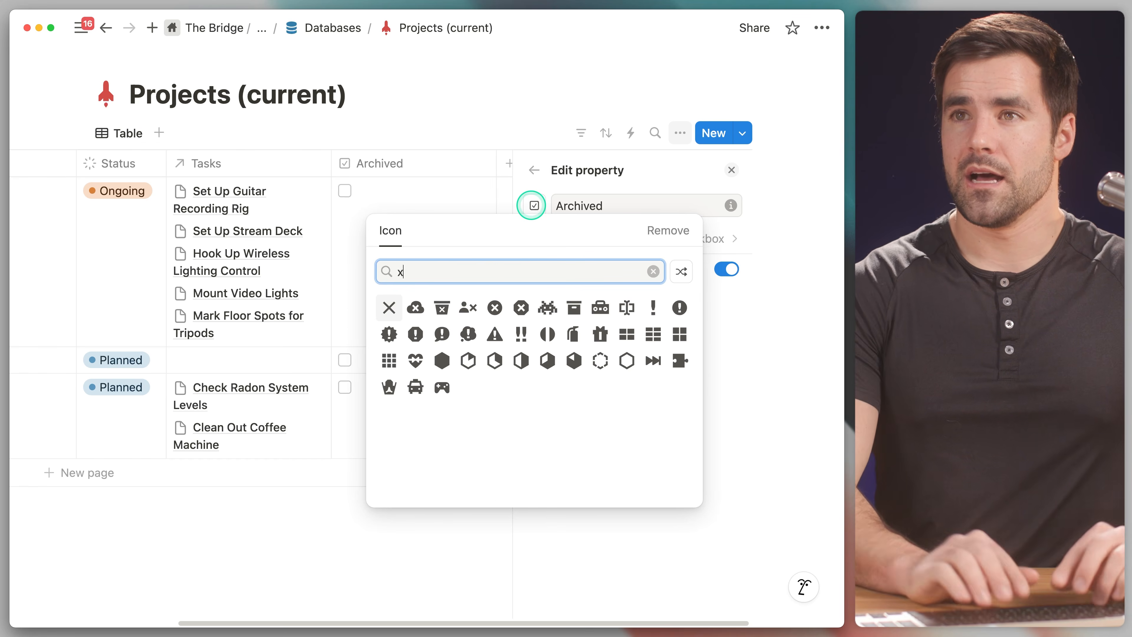
left_click(440, 309)
left_click(729, 170)
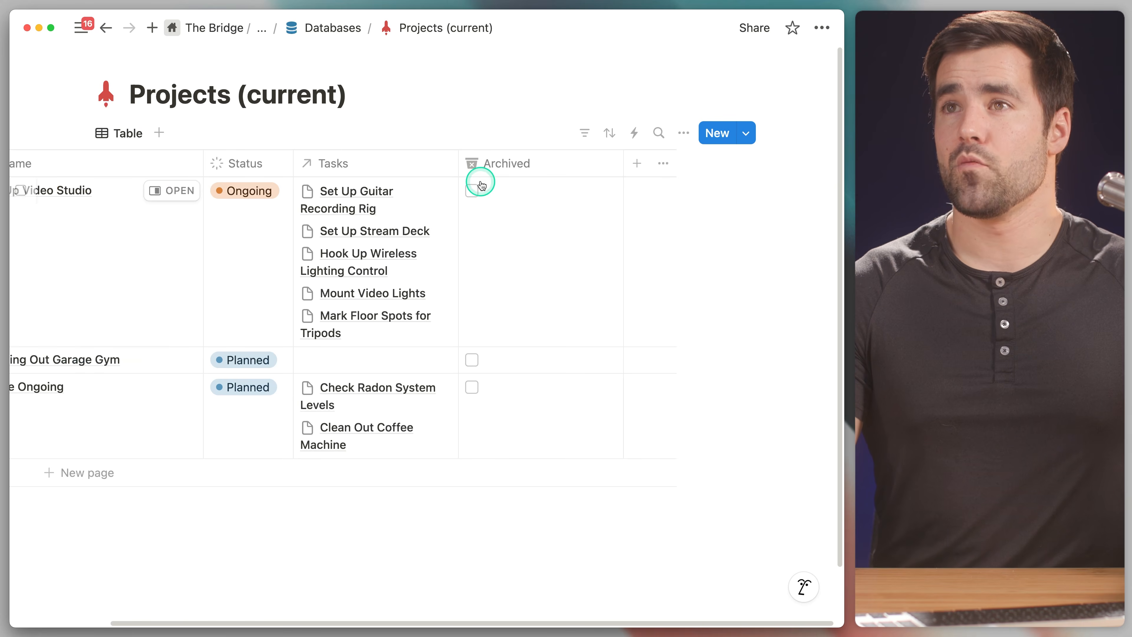
left_click_drag(625, 163, 578, 178)
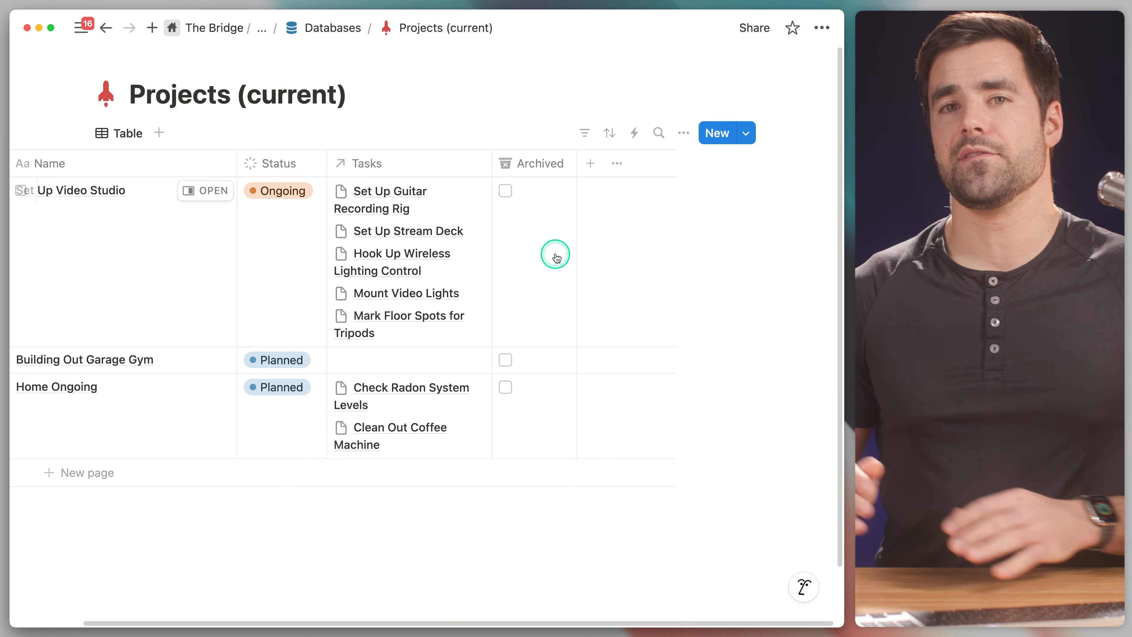
Step: Add a Created time property named Created to the Projects database
left_click(601, 166)
type("cre")
key("Return")
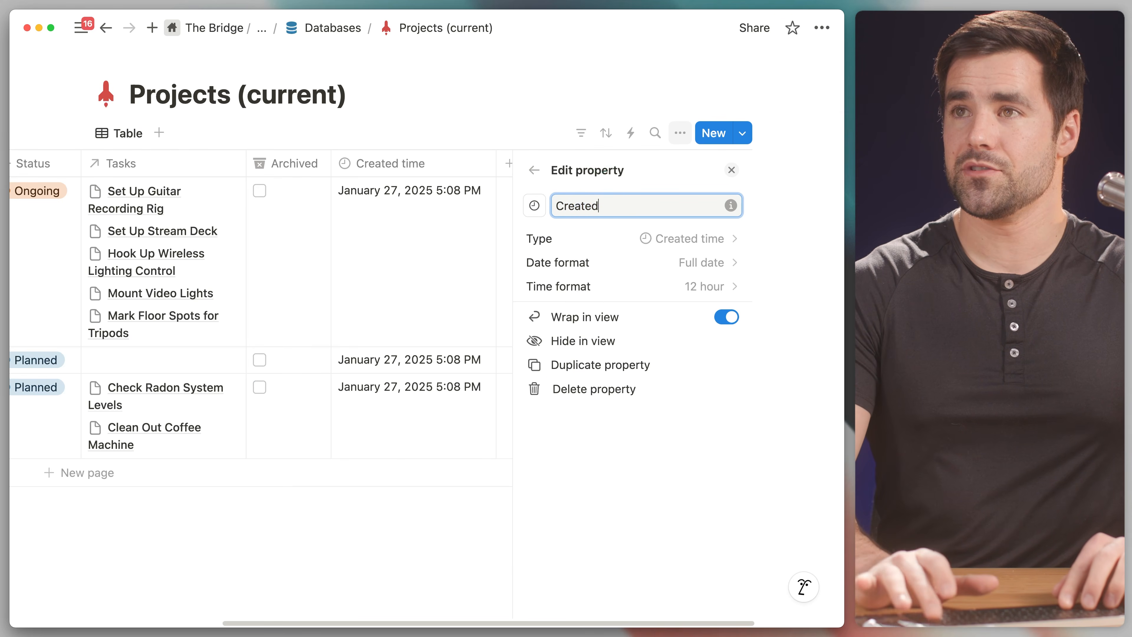
left_click(730, 171)
Step: Add a Last edited time property named Edited to the Projects database
left_click(631, 171)
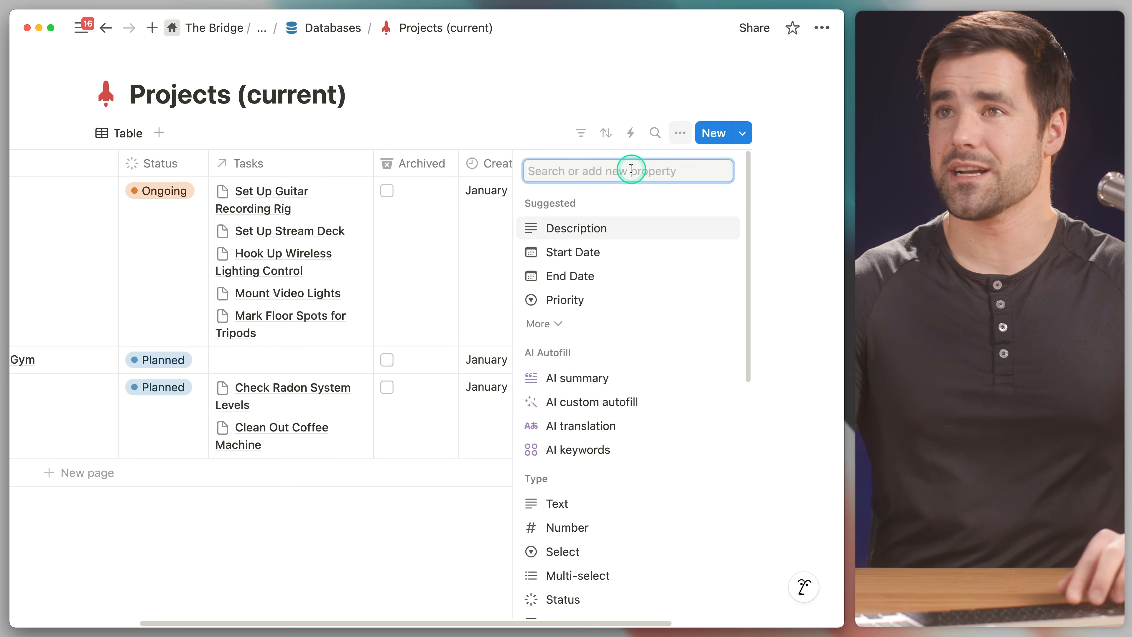
type("ed")
key("Down")
key("Down")
key("Down")
key("Down")
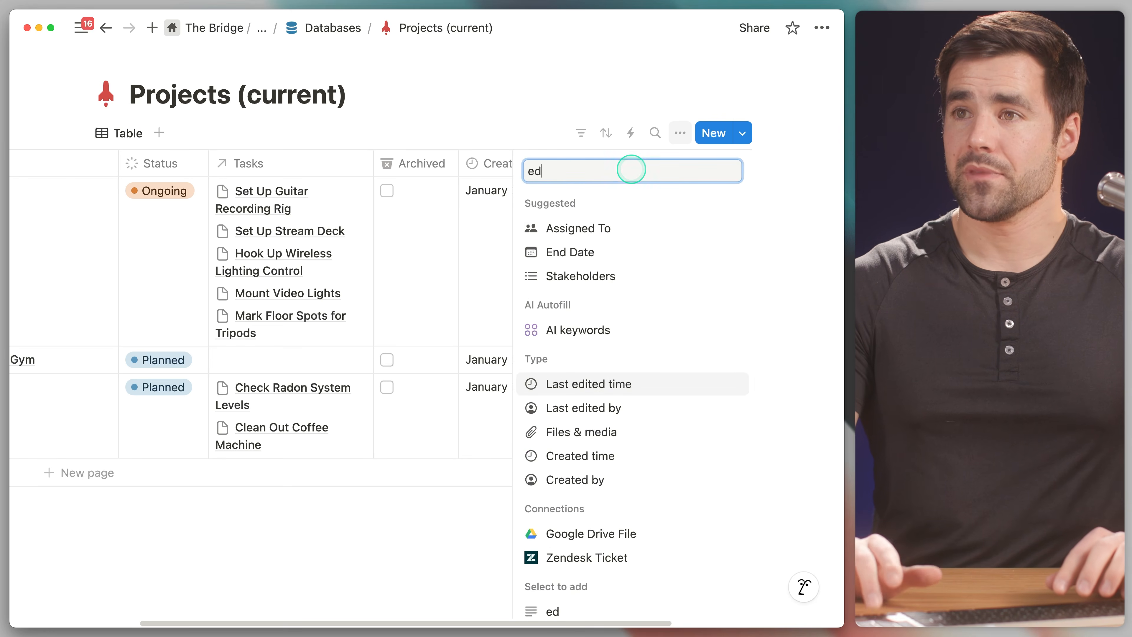
key("Return")
type("Edited")
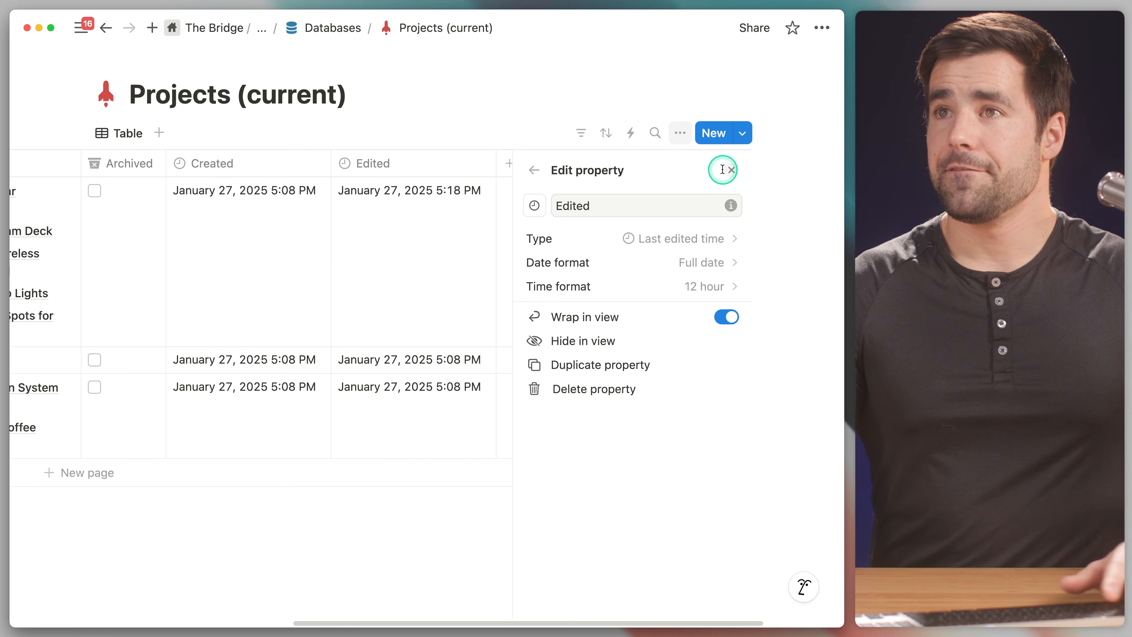
left_click(731, 170)
Step: Add a formula property named Progress to the Projects database, leaving its formula empty
left_click(633, 169)
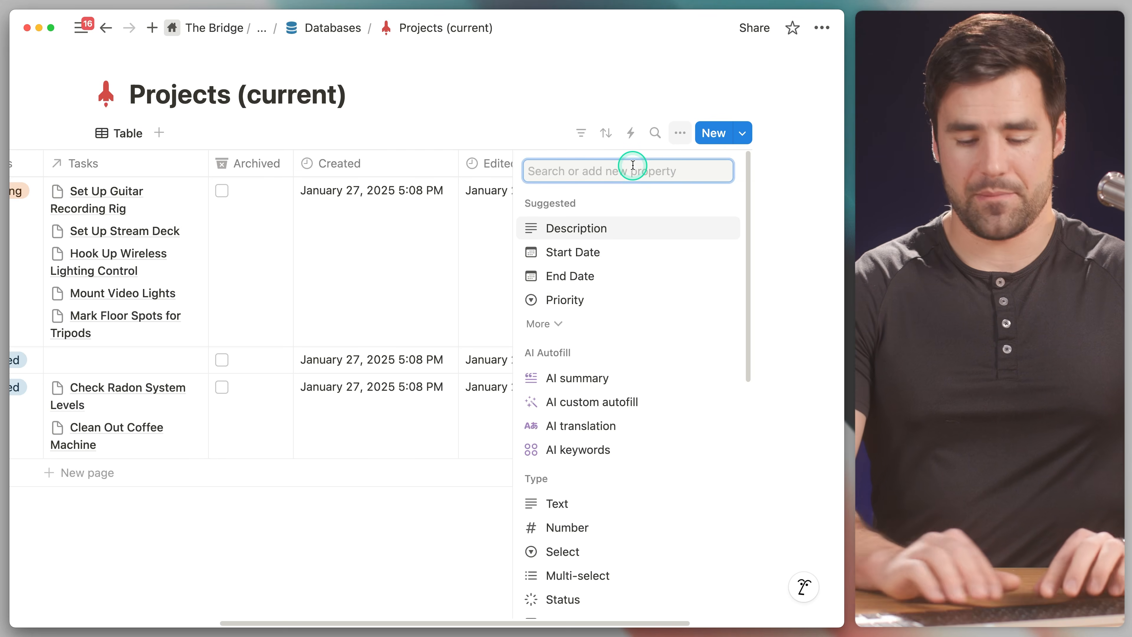
type("form")
key("Return")
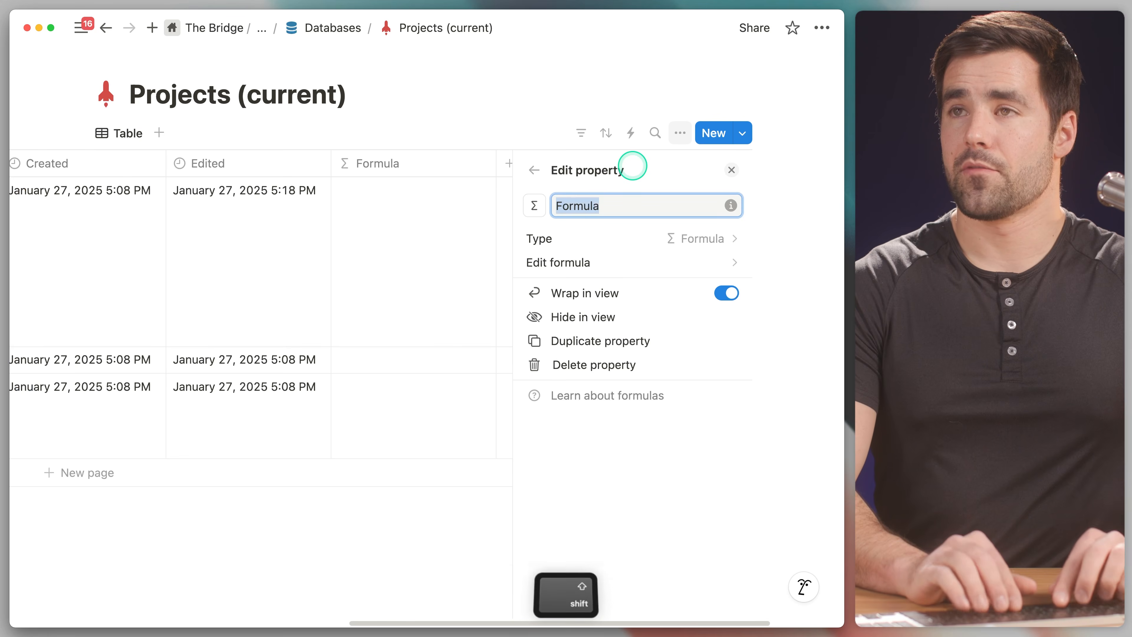
type("Progress")
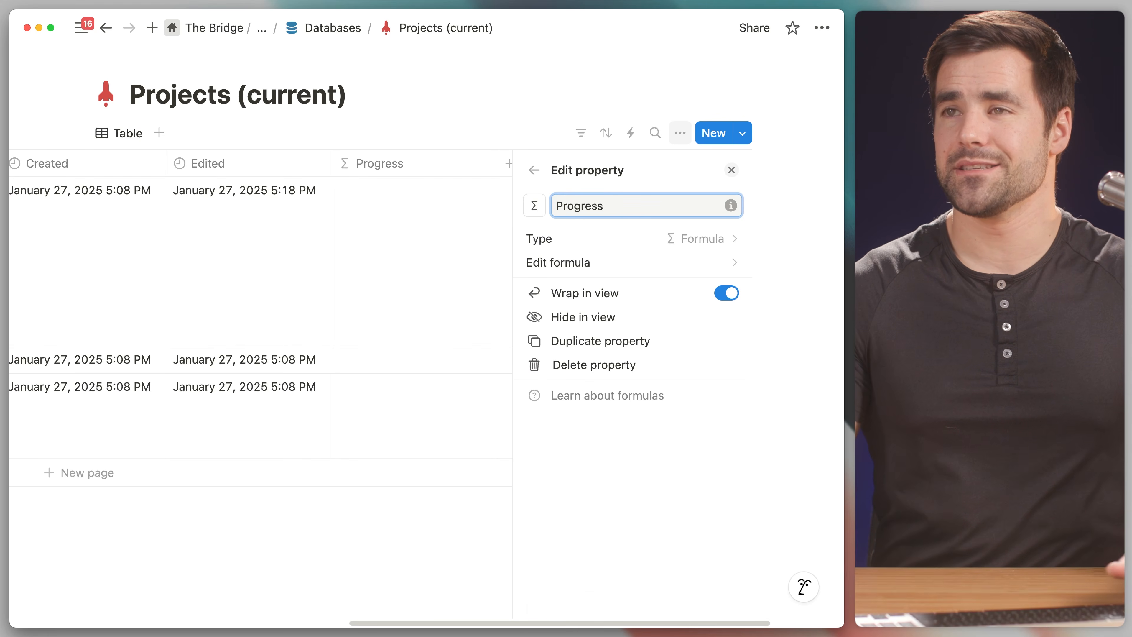
left_click(733, 170)
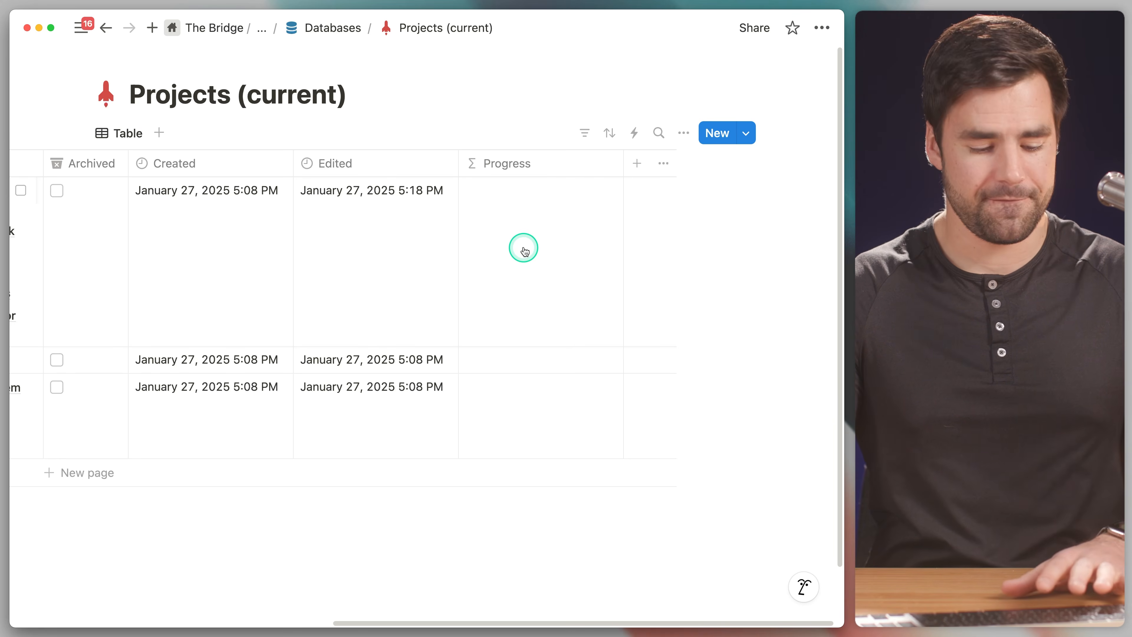
Step: Open the Set Up Video Studio project page, look over its properties, and start customizing its page layout
scroll(530, 252, "left", 10)
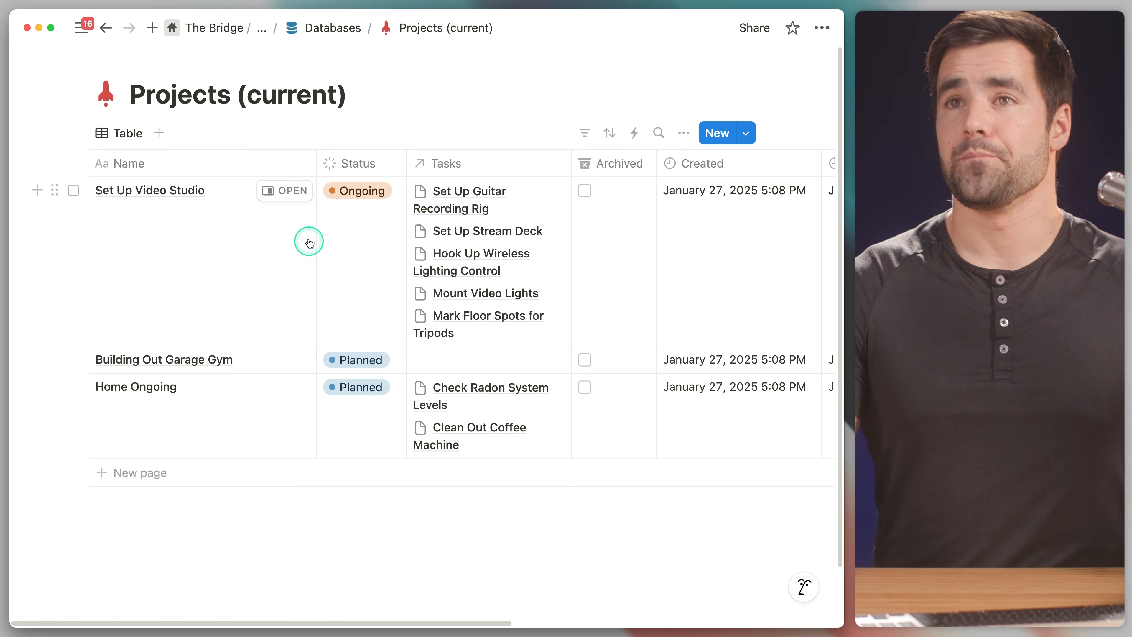
left_click(293, 191)
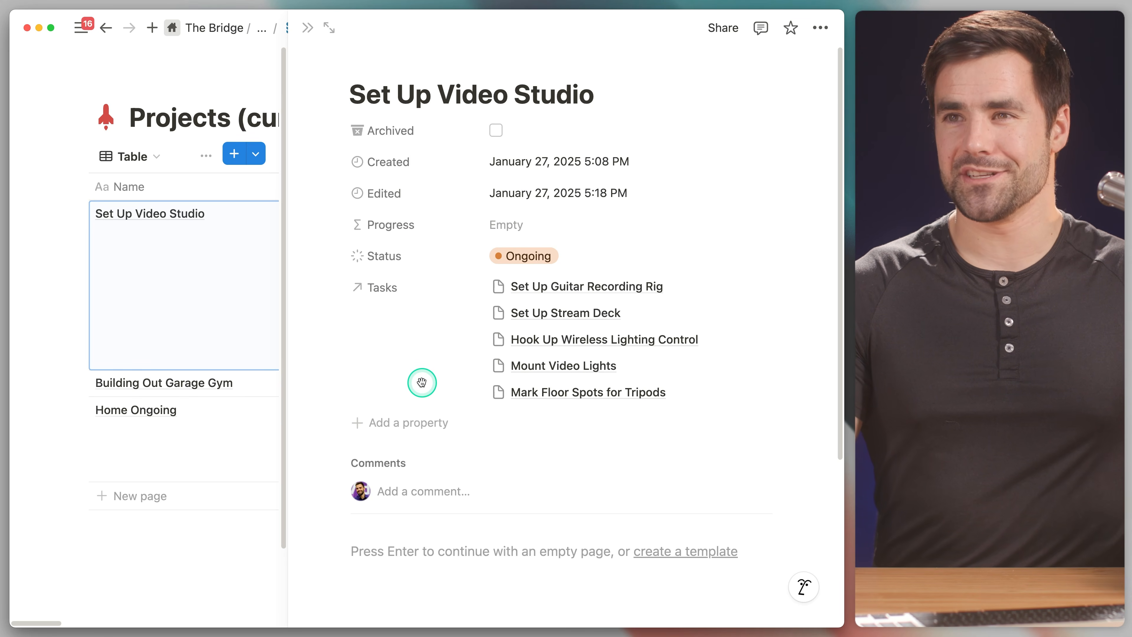
scroll(508, 455, "down", 2)
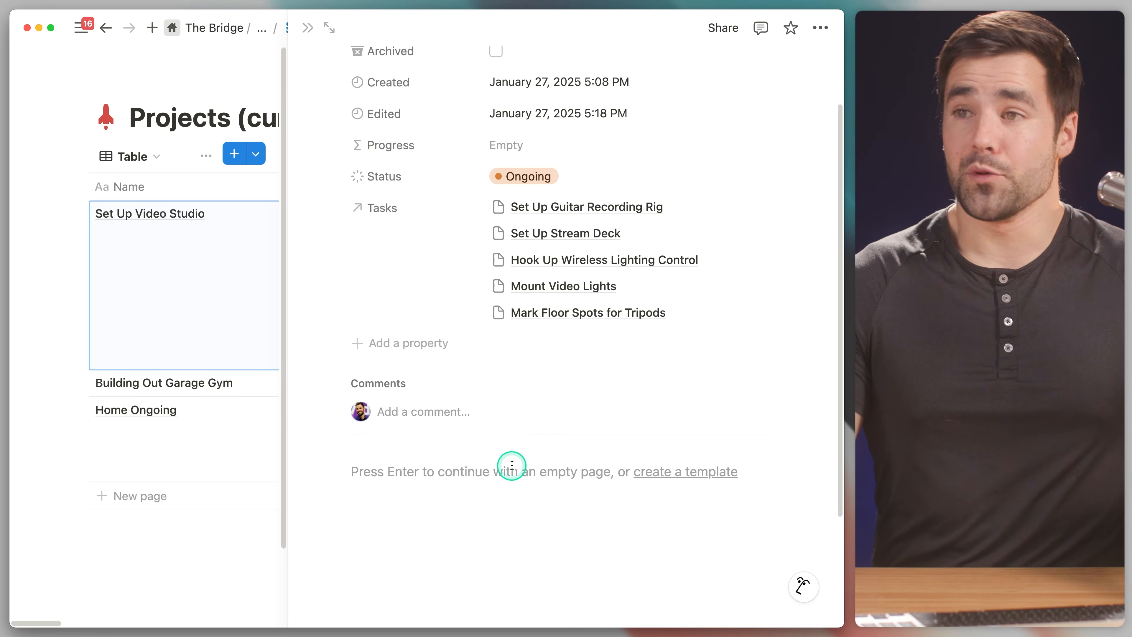
scroll(512, 466, "down", 4)
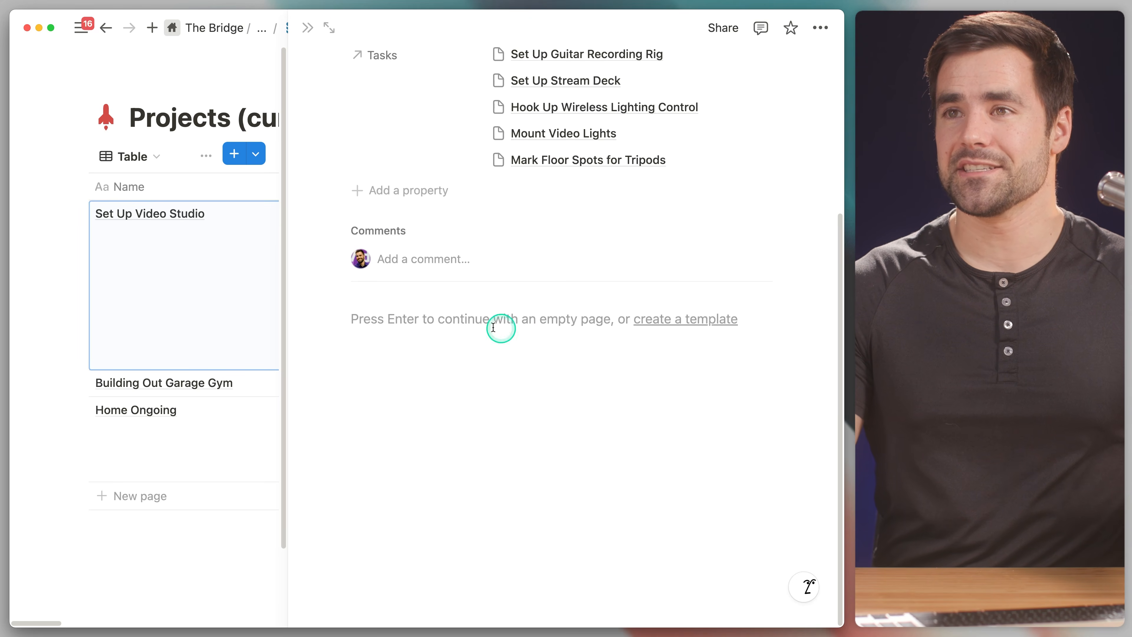
scroll(422, 421, "up", 1)
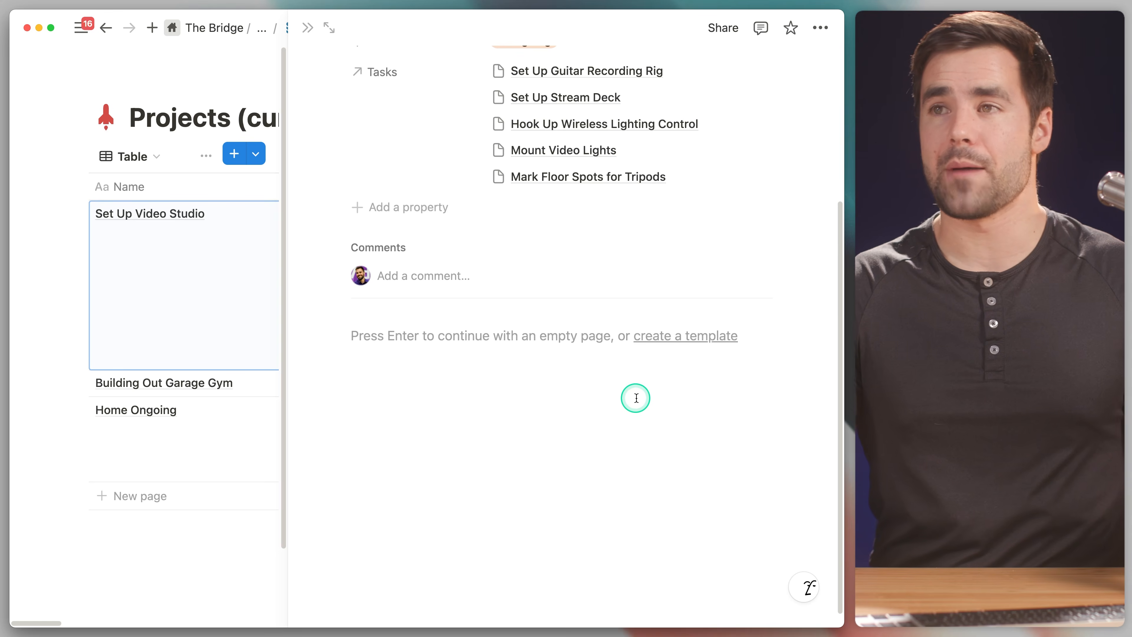
scroll(532, 406, "up", 5)
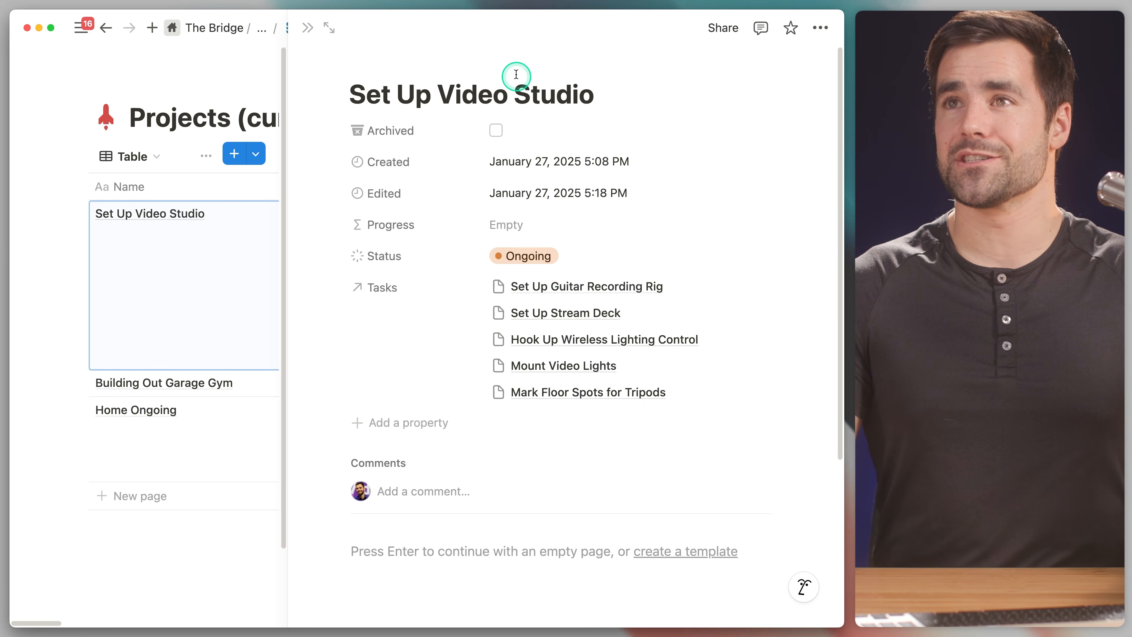
left_click(568, 57)
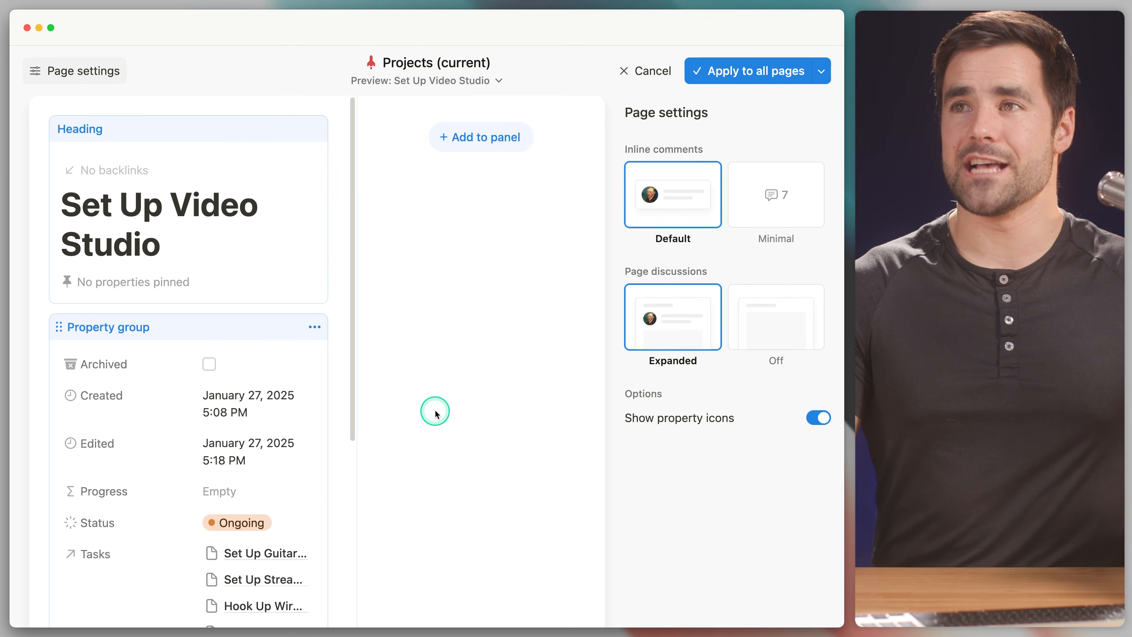
Step: Pin the Status and Progress properties to the page layout's heading
left_click(233, 243)
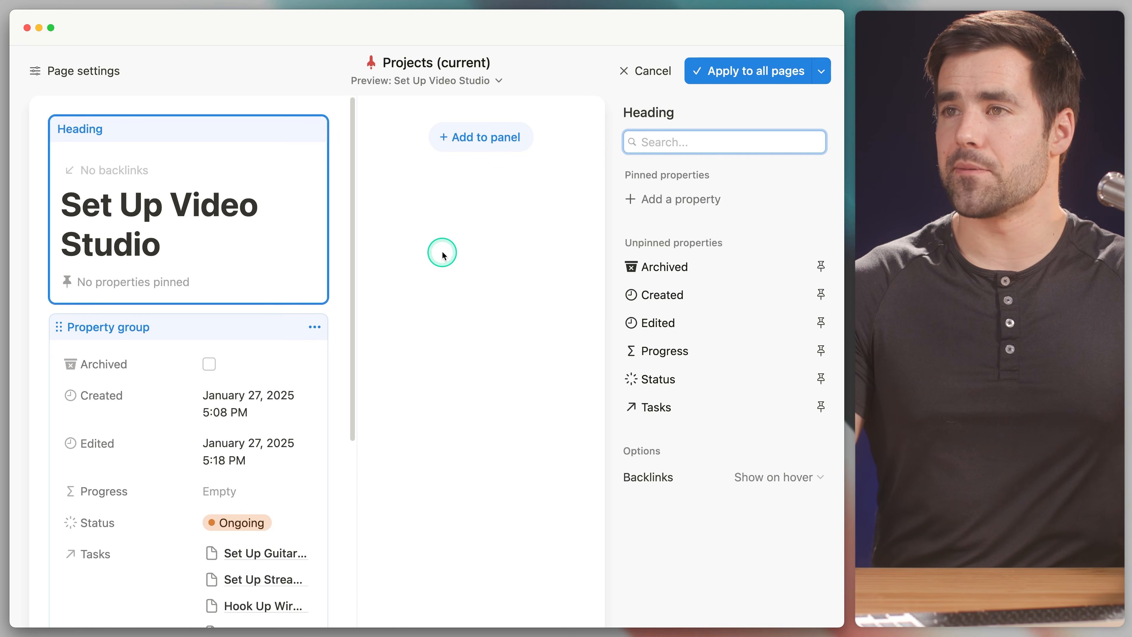
left_click(821, 379)
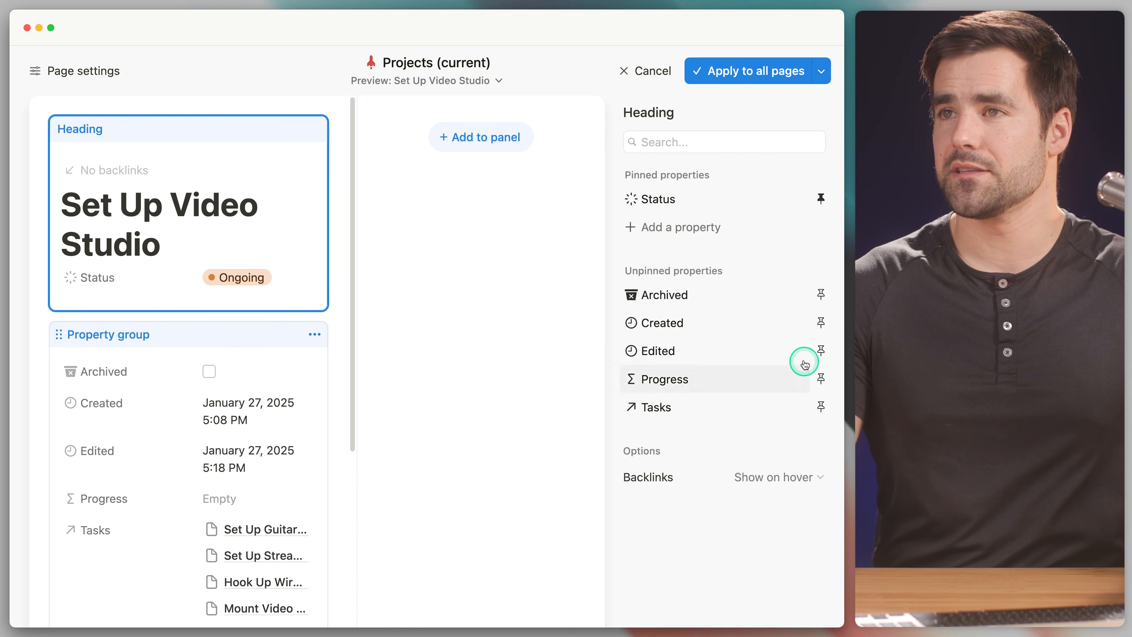
left_click(821, 378)
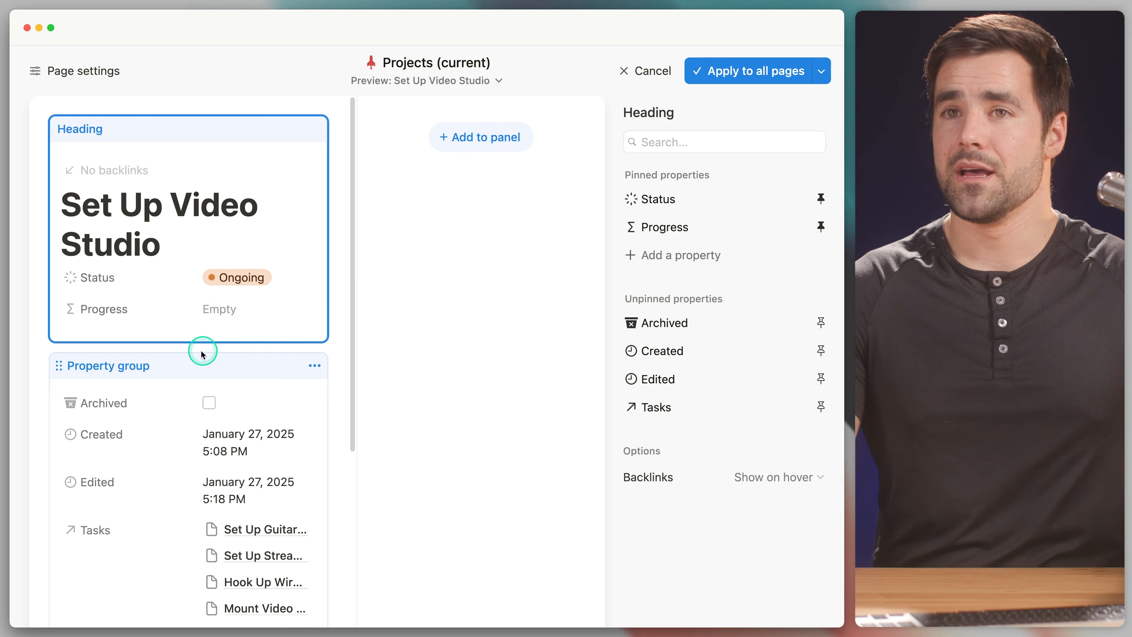
Step: Move the property group from the main page area into the side panel
left_click(187, 370)
left_click(275, 372)
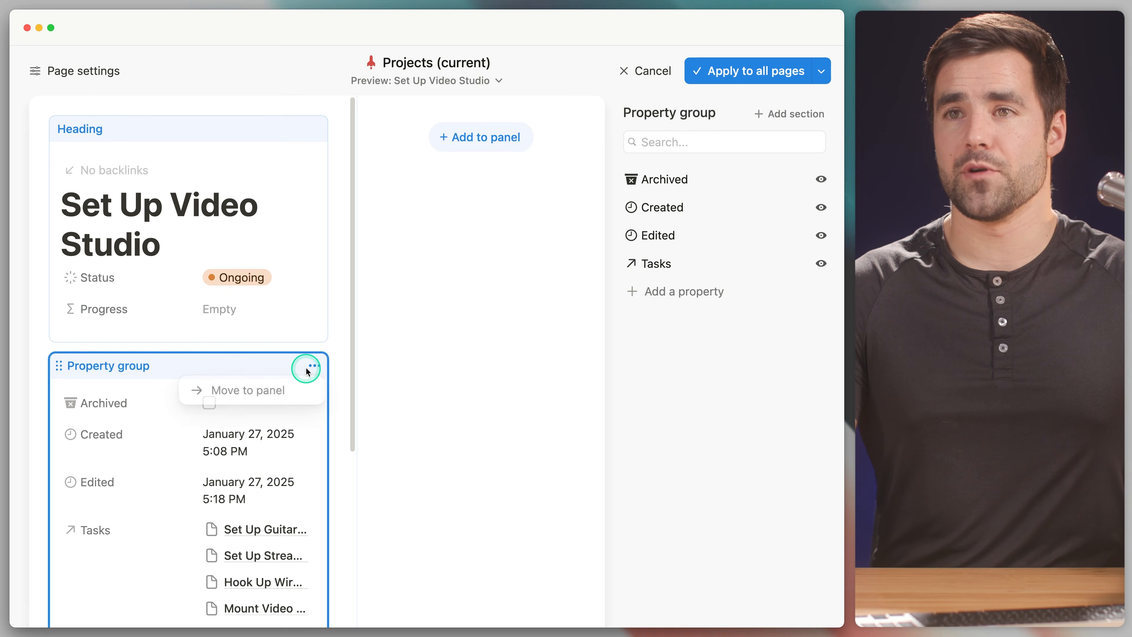
left_click(278, 391)
Step: Set Created, Edited and Tasks to Always hide in the property group, and apply the layout to all pages
left_click(822, 207)
left_click(754, 286)
left_click(820, 235)
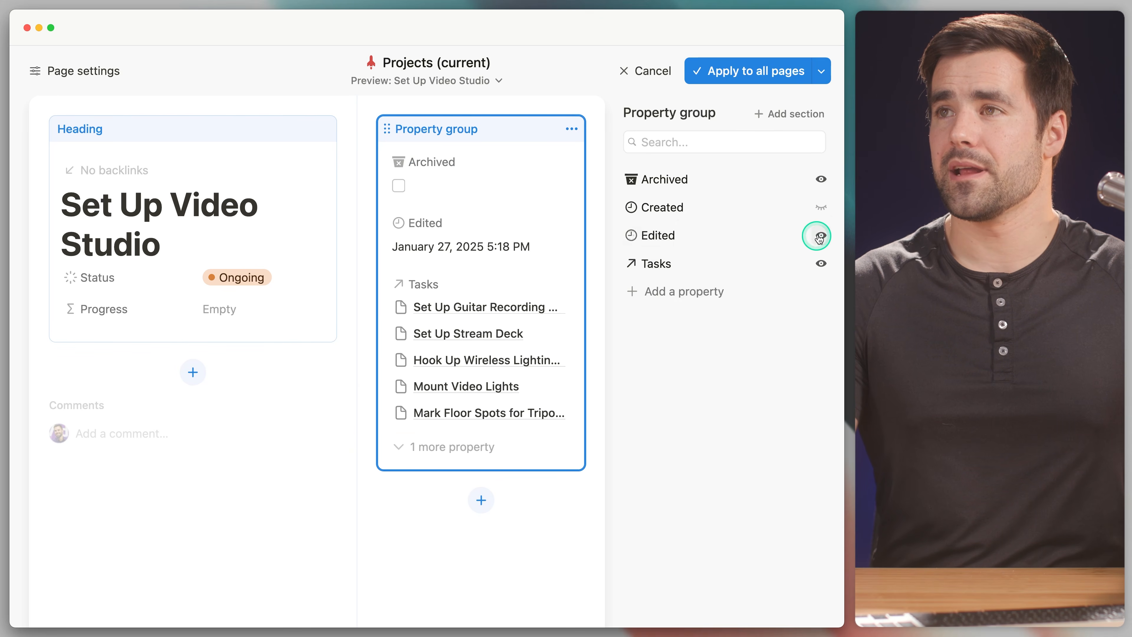
left_click(766, 308)
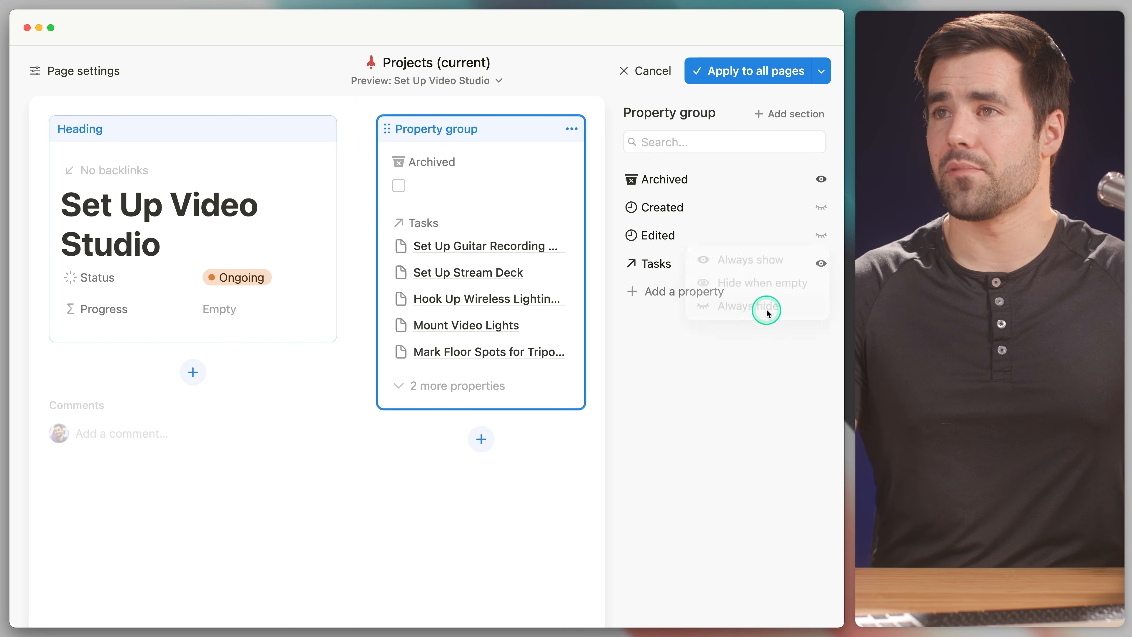
left_click(822, 264)
left_click(777, 334)
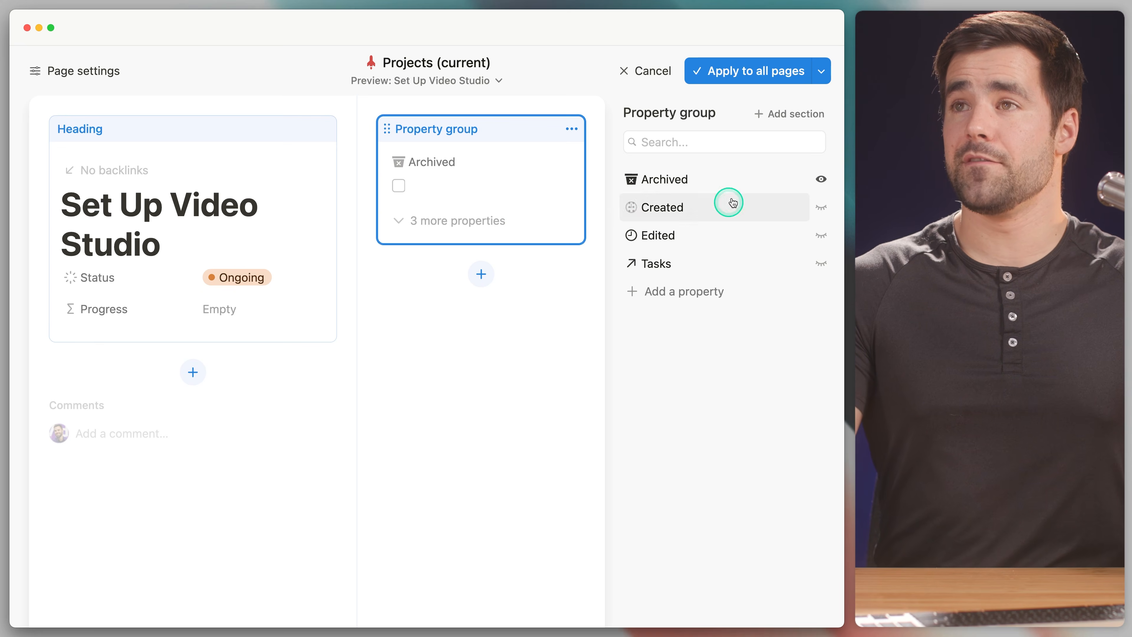
left_click(745, 71)
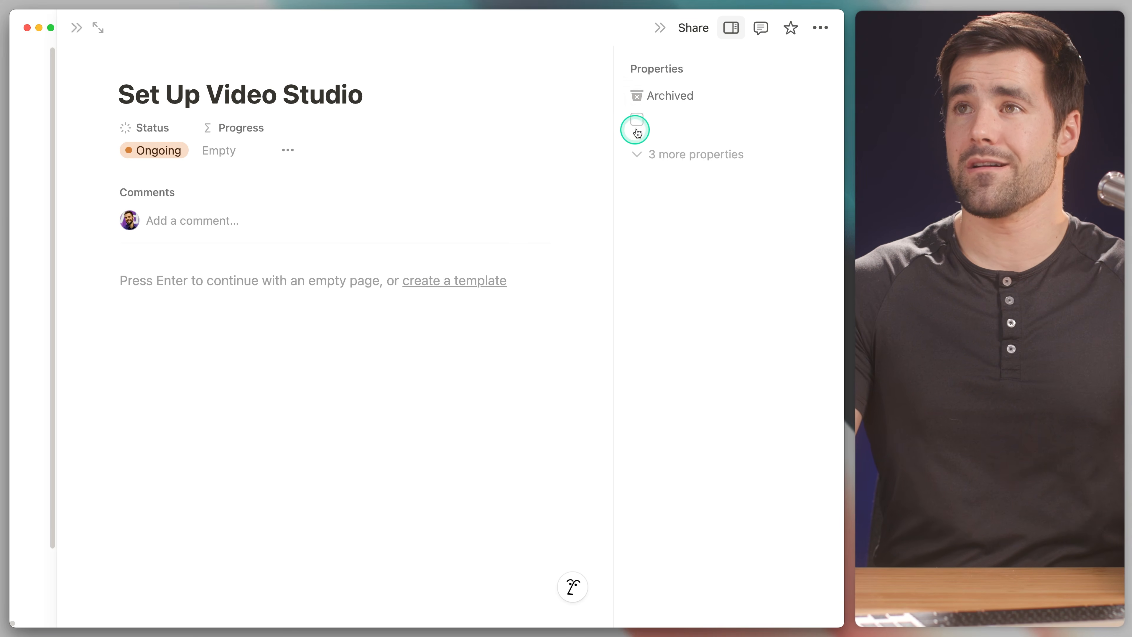
Step: Try out the Archived checkbox on the Set Up Video Studio page by ticking it and clearing it again
left_click(637, 119)
left_click(638, 120)
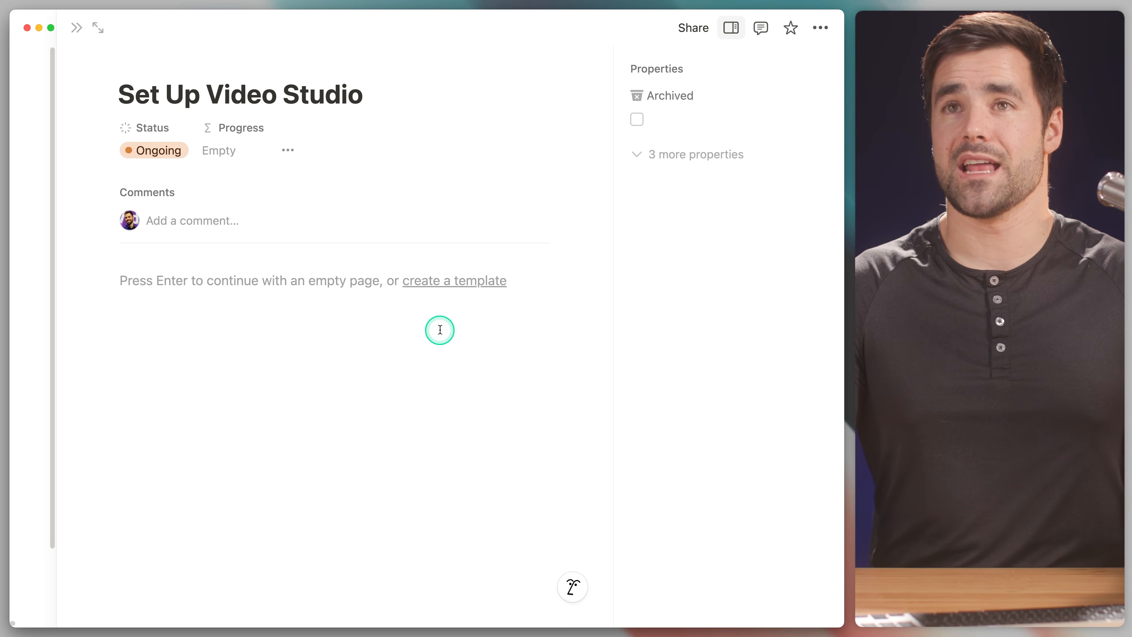
Step: Close the project page and go back up through Databases to the Ultimate Tasks page
left_click(79, 28)
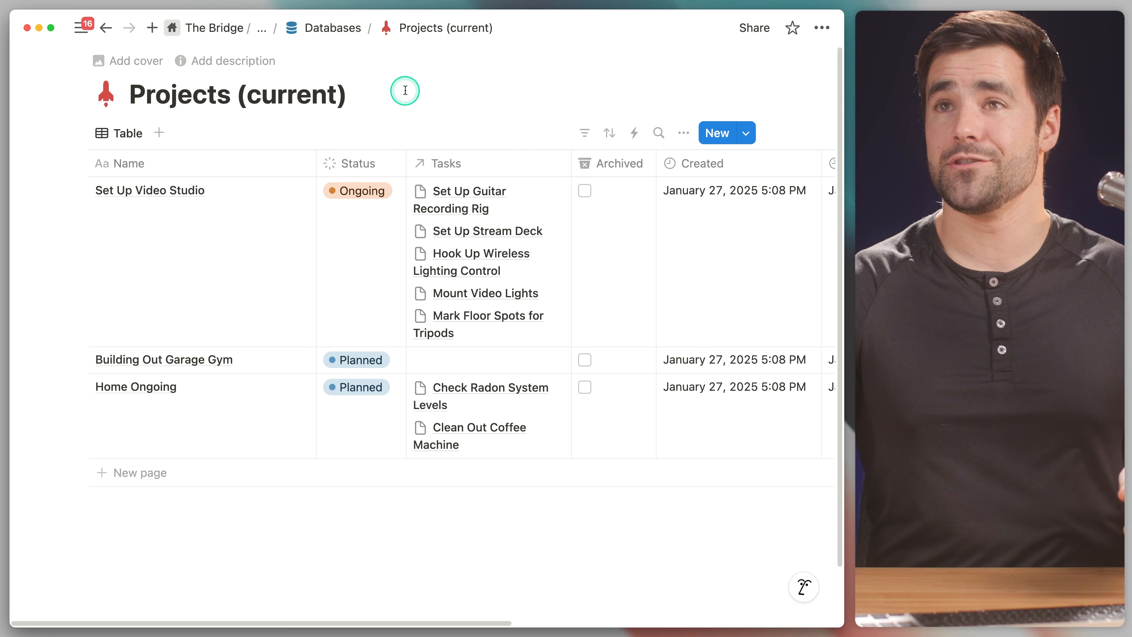
left_click(338, 29)
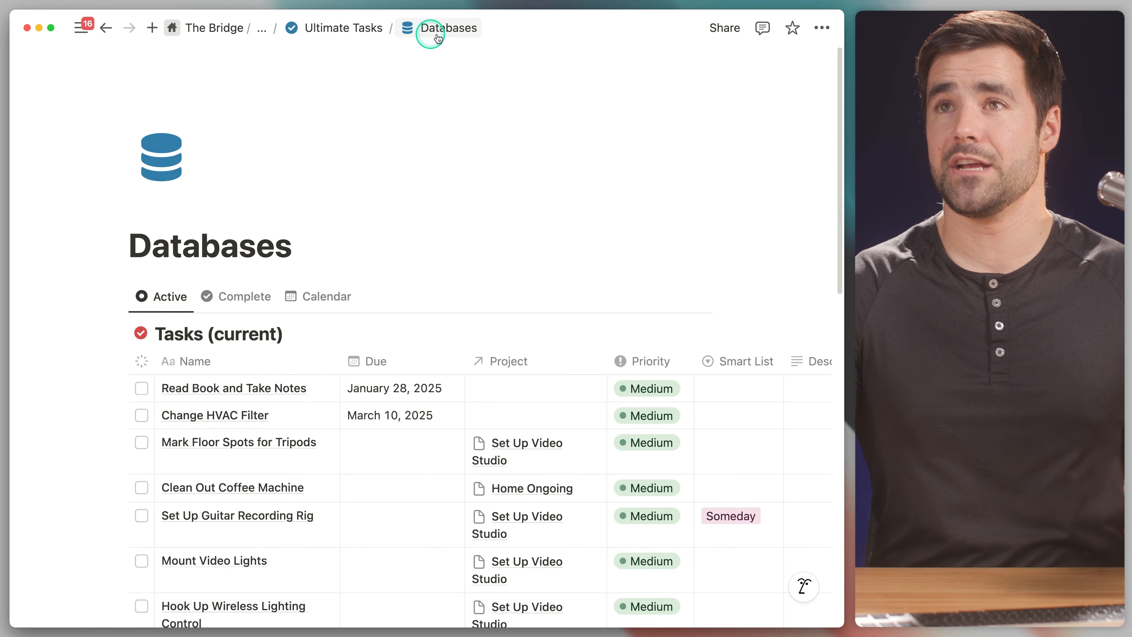
left_click(345, 30)
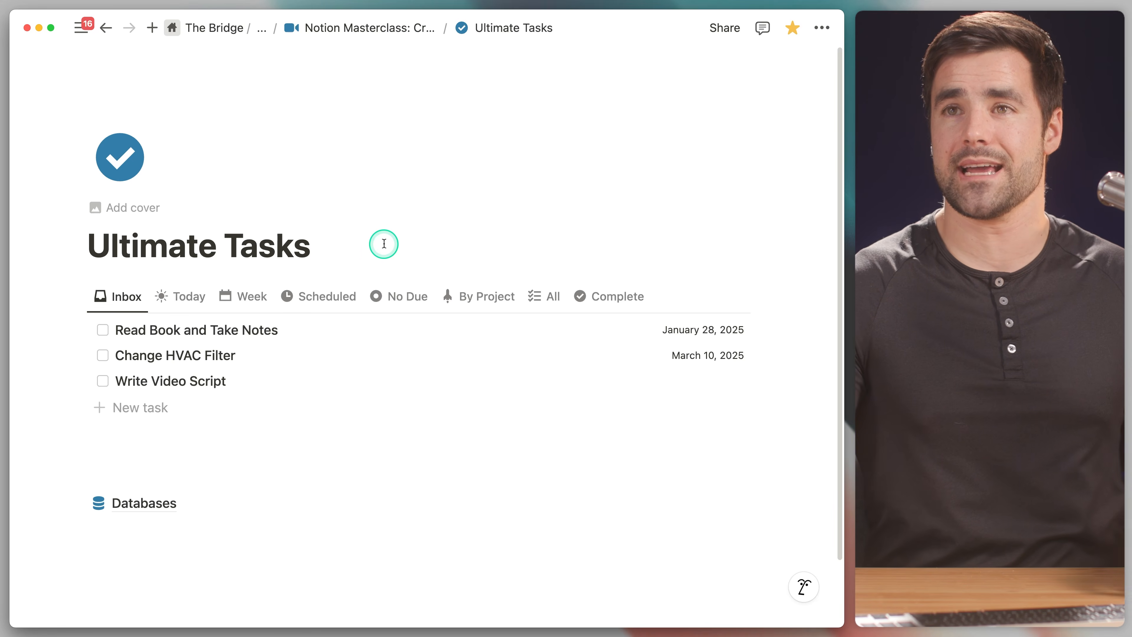
scroll(336, 245, "down", 2)
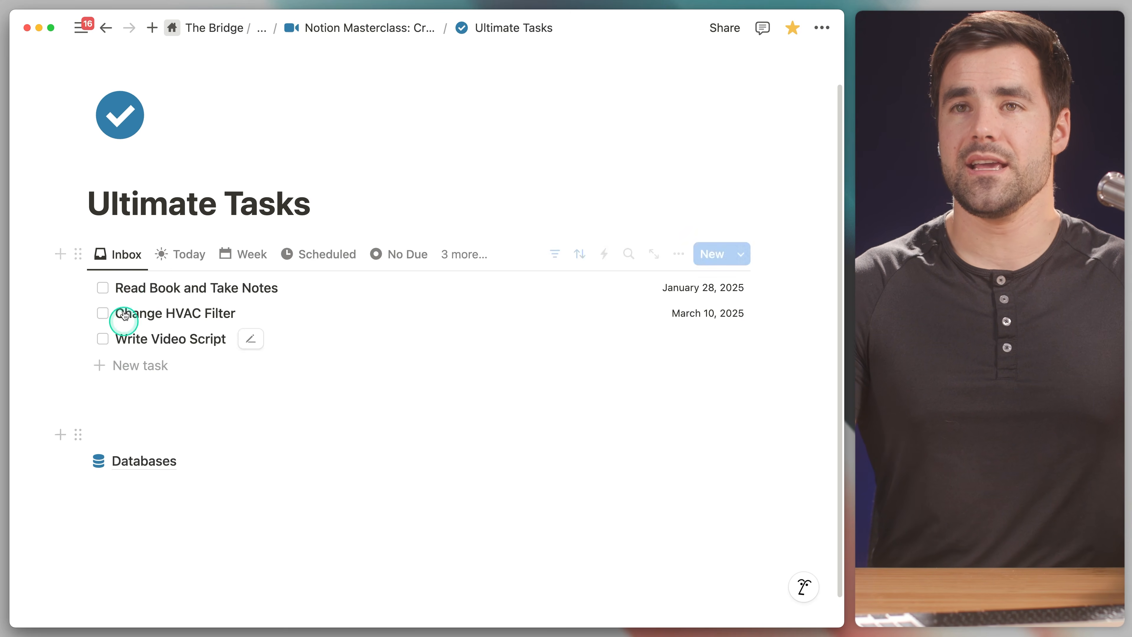
Step: Add a Heading 1 titled Projects below the task list view and start an empty line under it
left_click(122, 398)
type("/1")
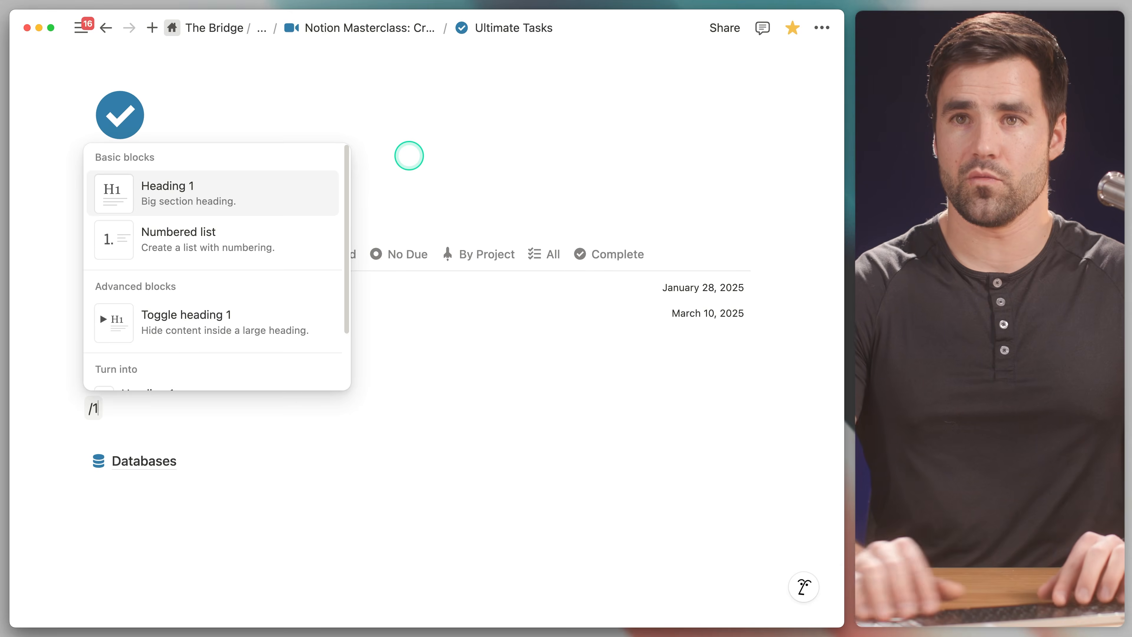
key("Return")
type("Projects")
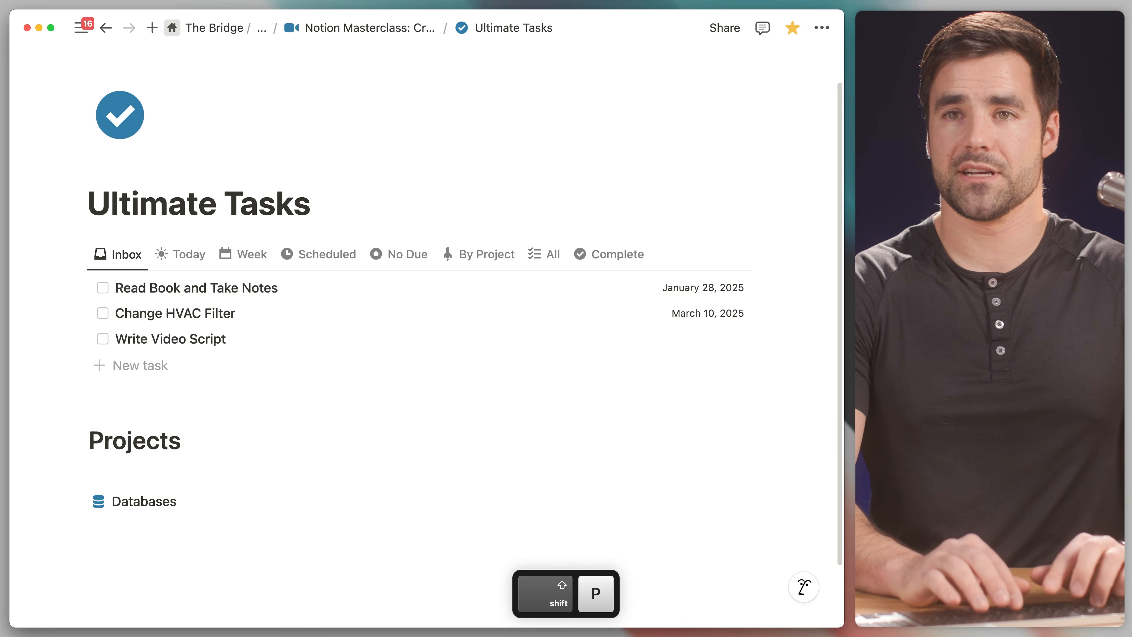
key("Return")
Step: Insert a list view under the Projects heading, using the Projects (current) database as its source
scroll(413, 131, "down", 3)
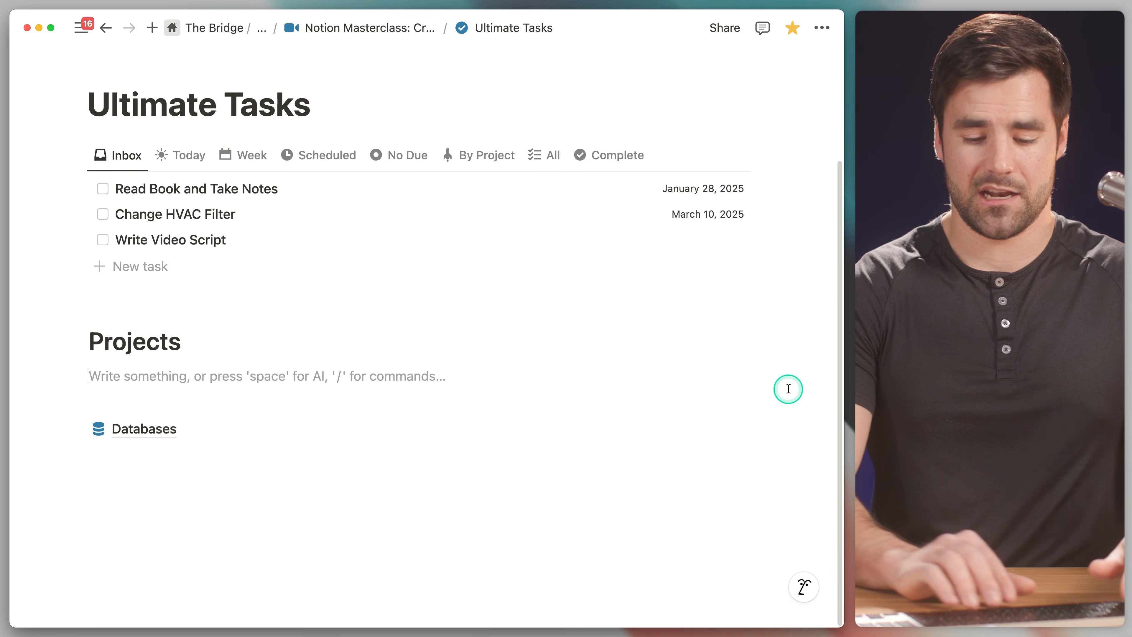
type("/list")
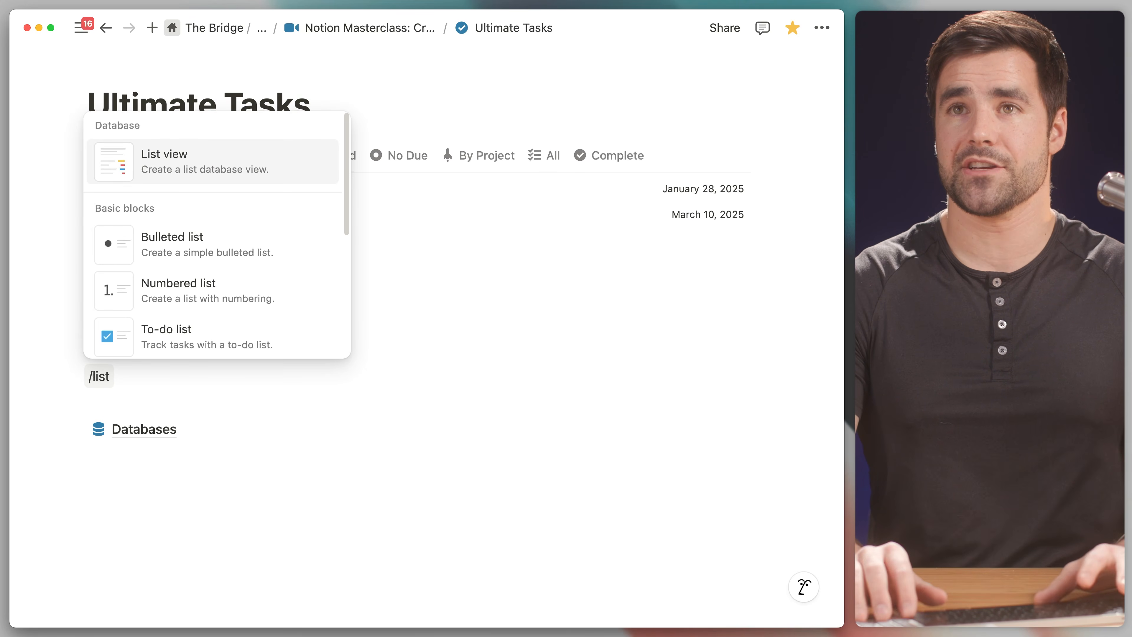
key("Return")
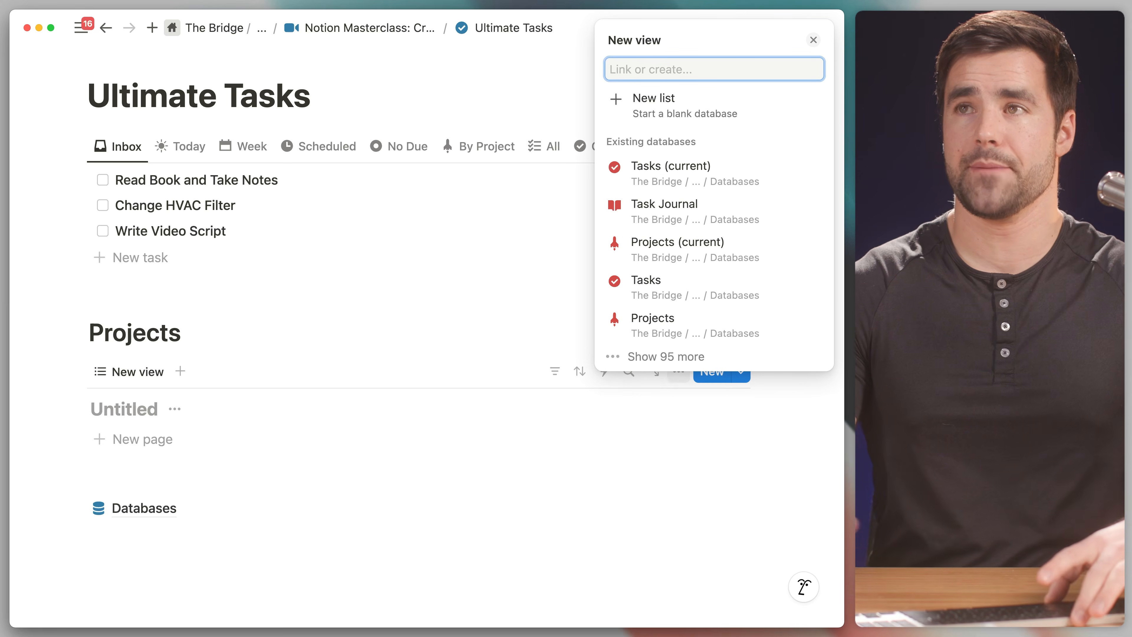
left_click(750, 252)
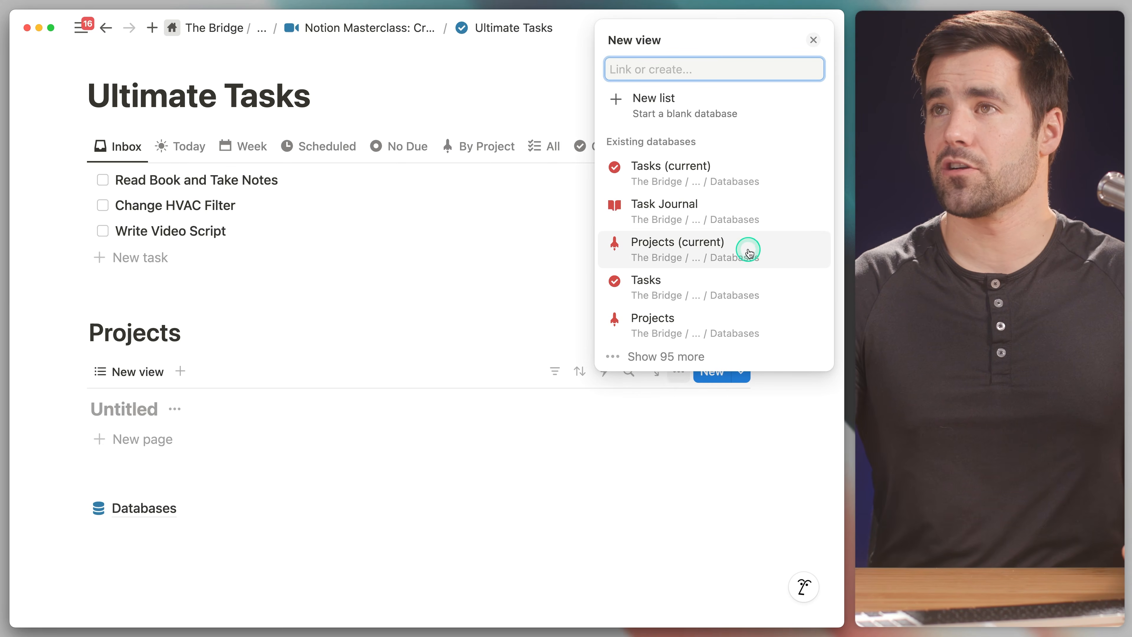
left_click(724, 286)
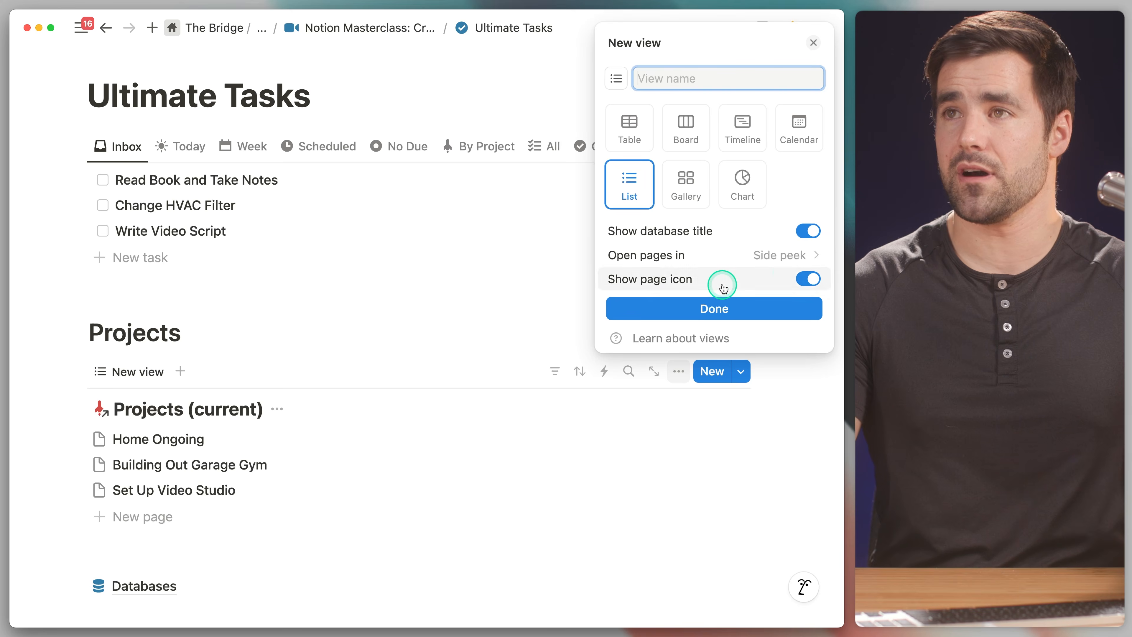
Step: Name the new list view Active, with a fast-forward icon and its database title hidden
type("Active")
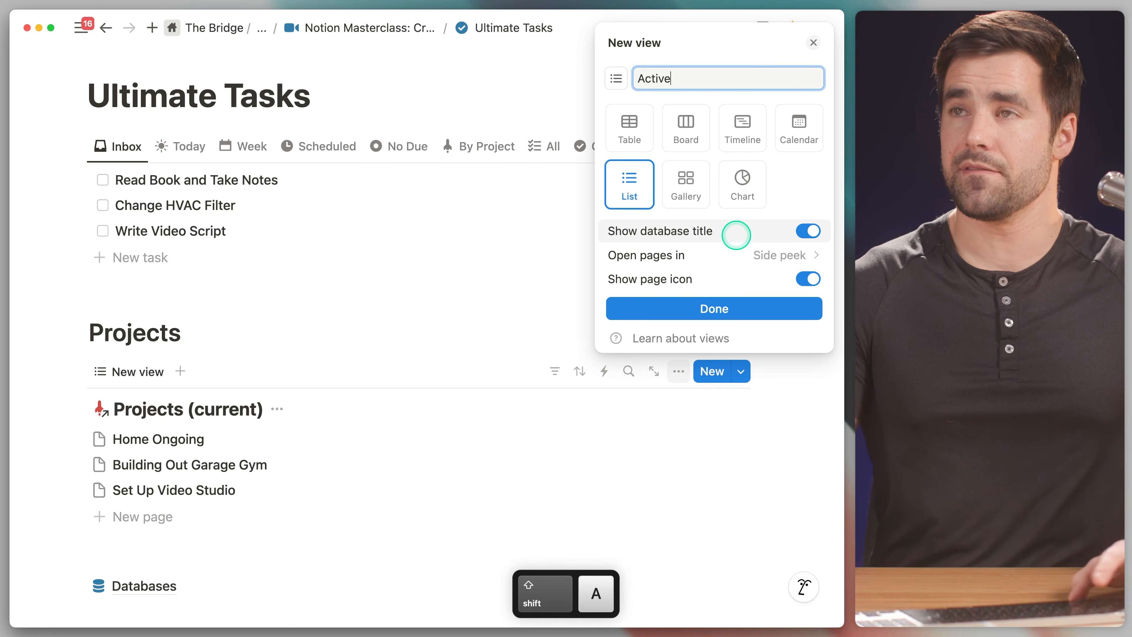
left_click(619, 79)
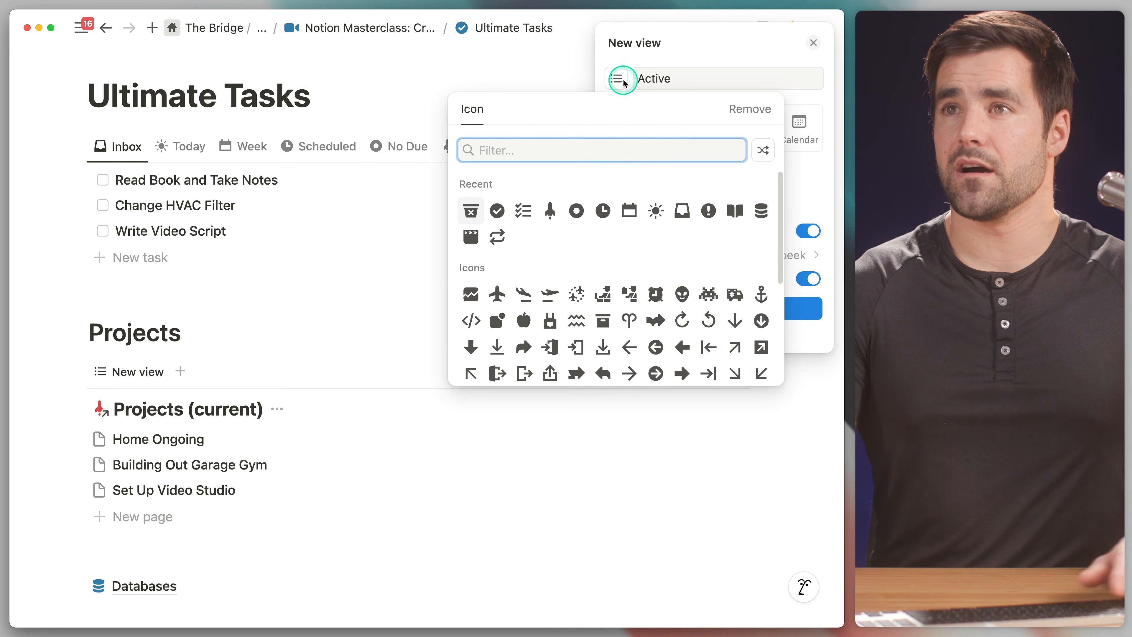
type("fast")
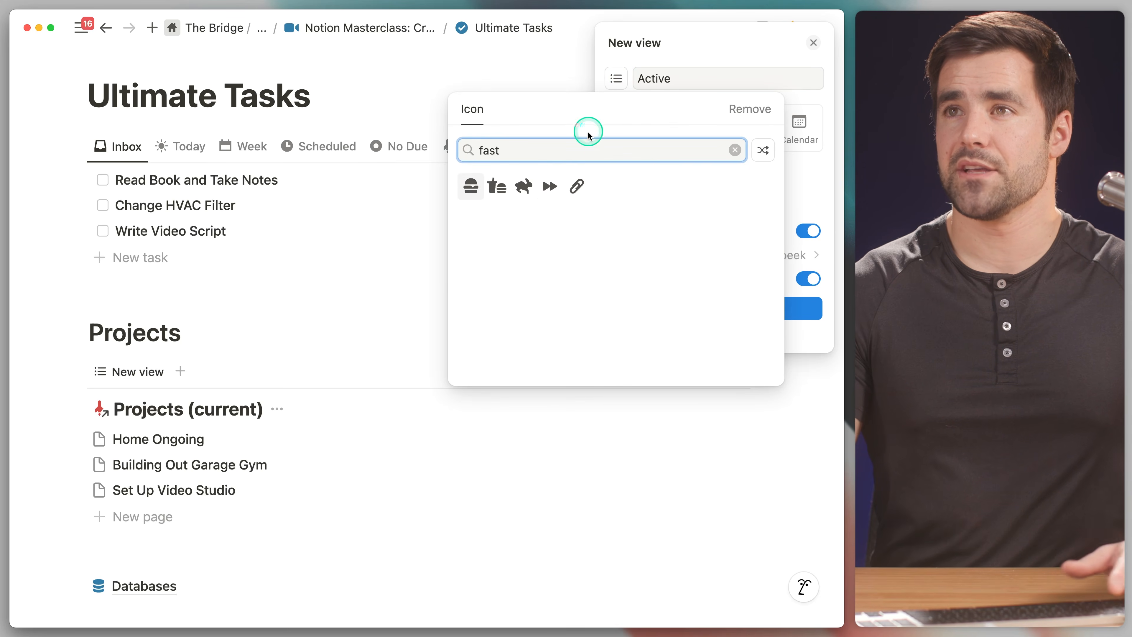
left_click(550, 186)
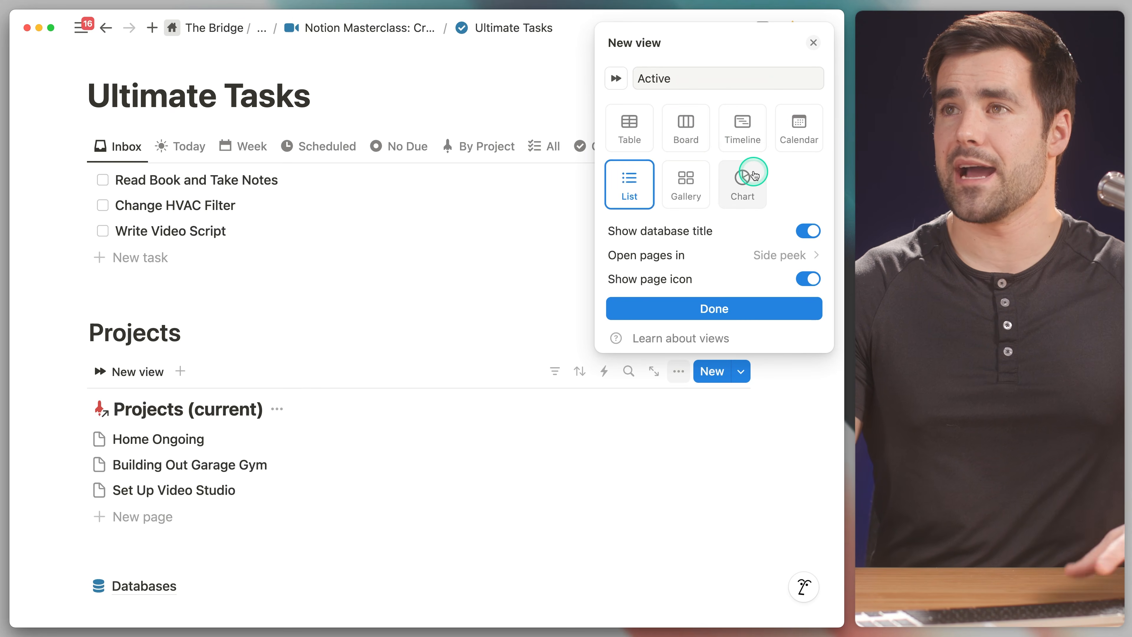
left_click(808, 231)
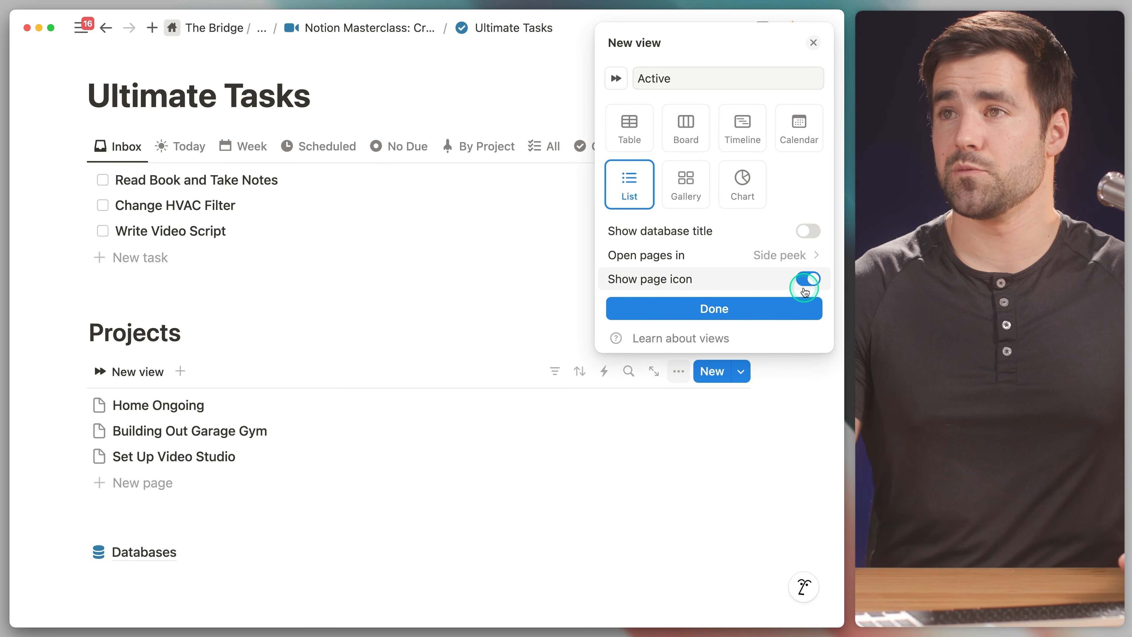
left_click(740, 311)
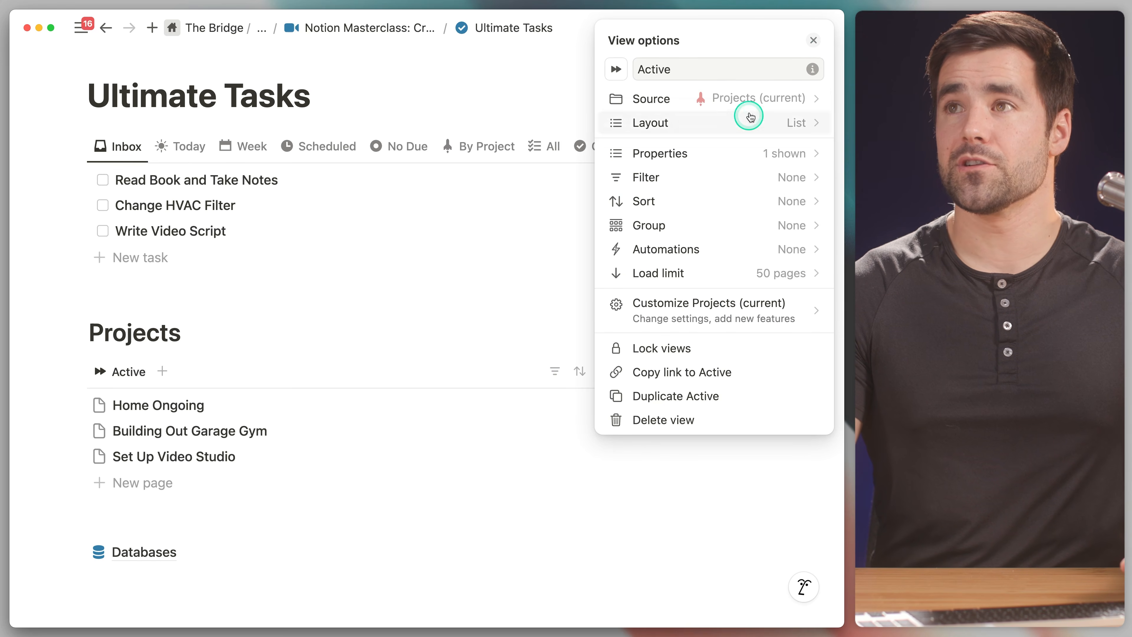
left_click(810, 42)
Step: Filter the Active view to projects whose Status is in the In progress group, covering Doing and Ongoing
scroll(490, 397, "down", 1)
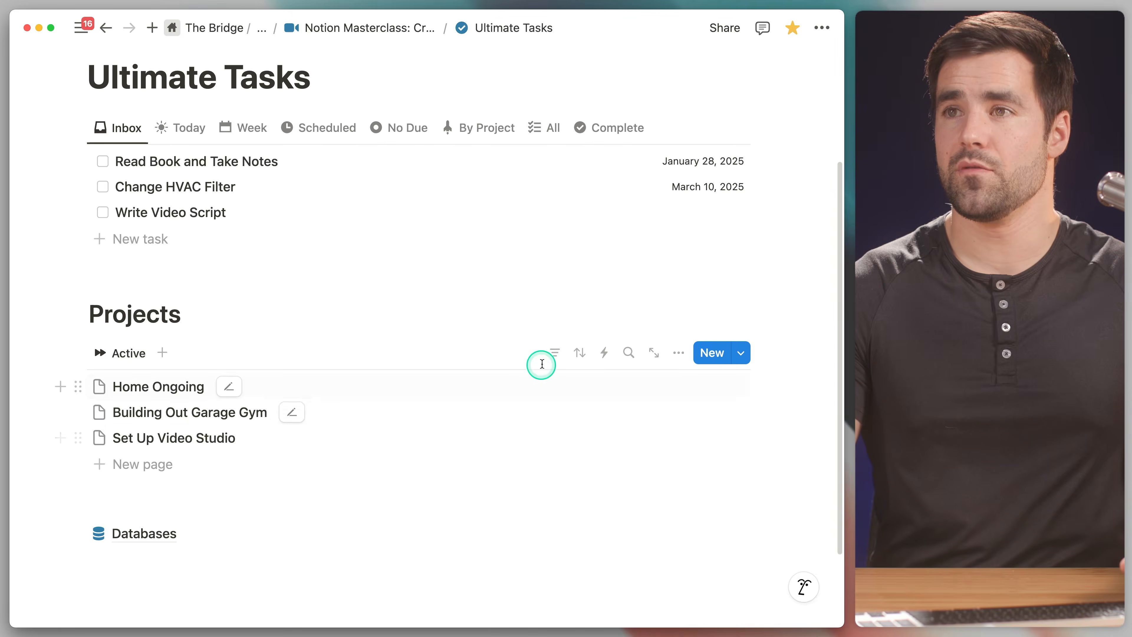
left_click(555, 353)
left_click(581, 599)
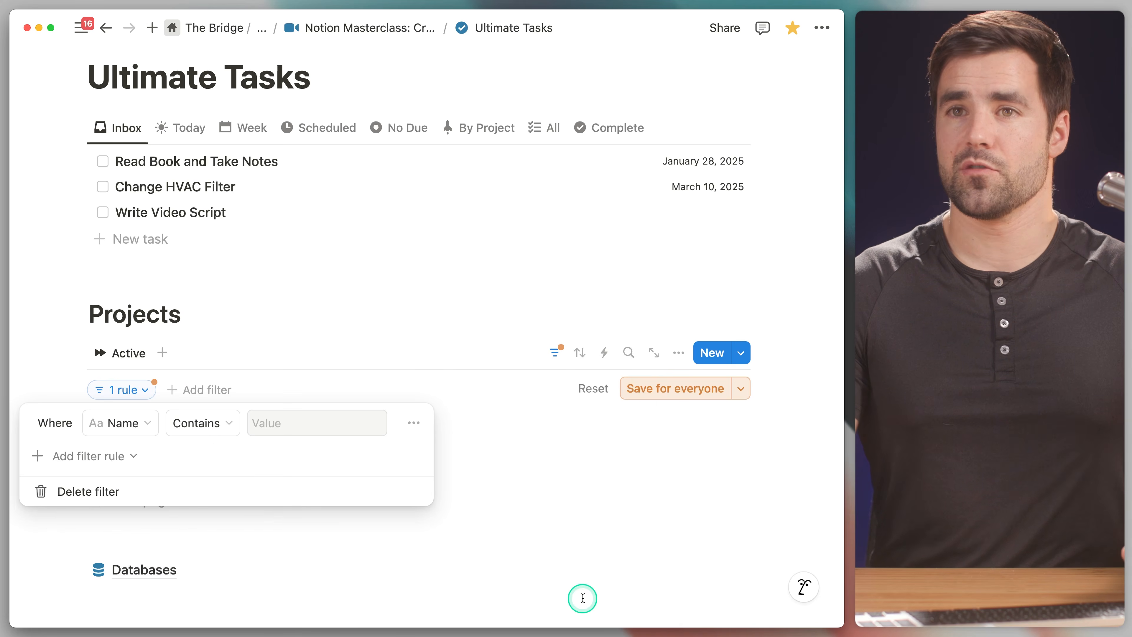
left_click(138, 429)
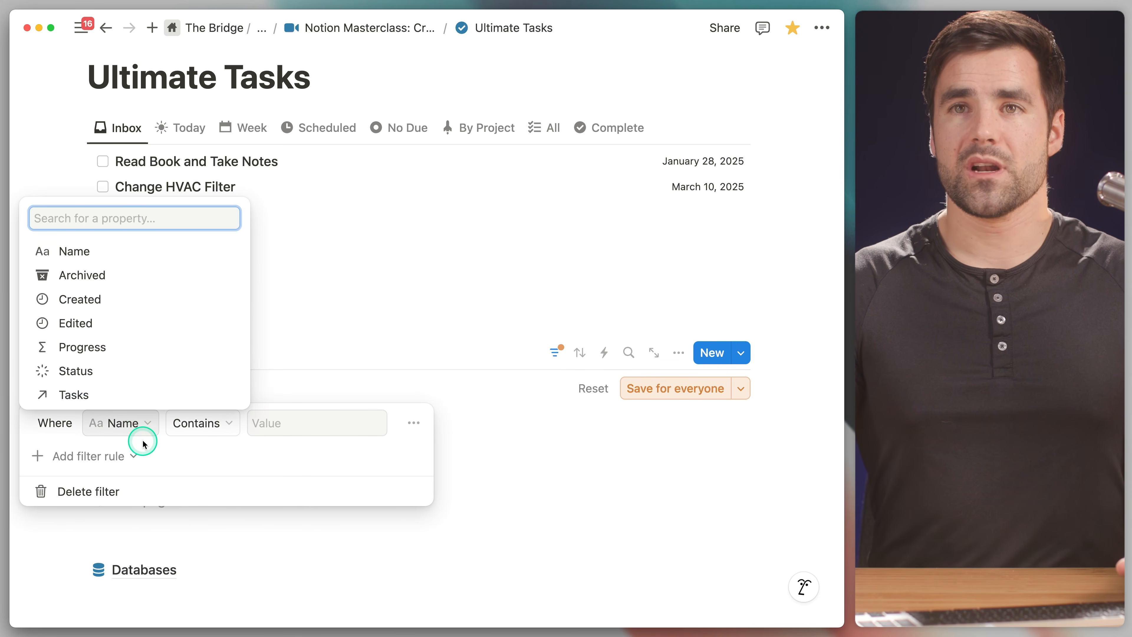
left_click(124, 378)
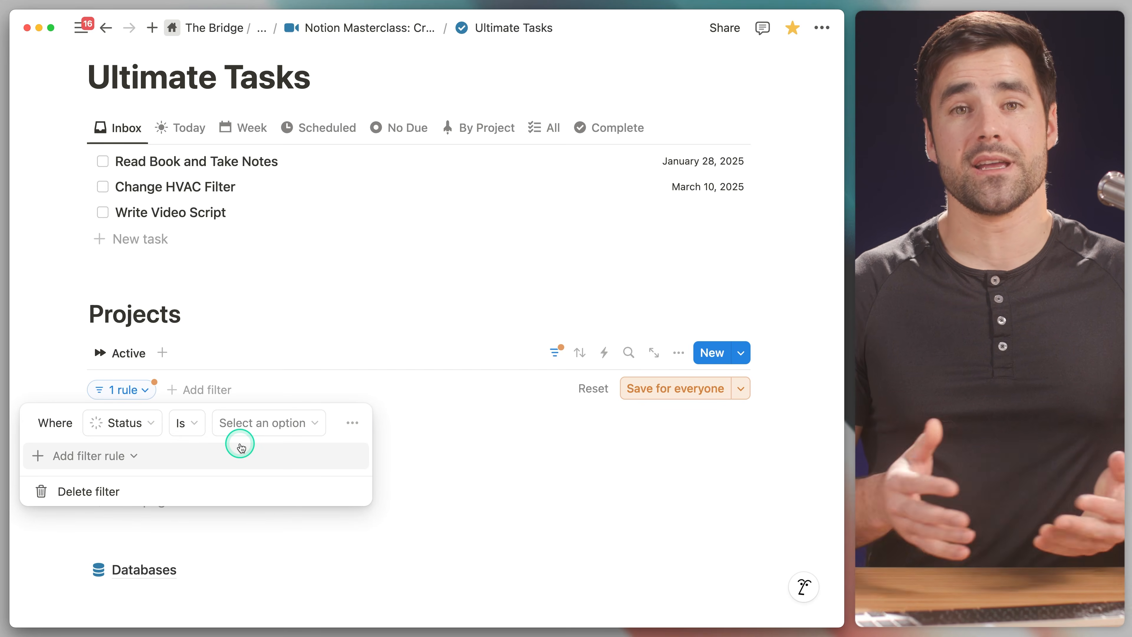
left_click(273, 425)
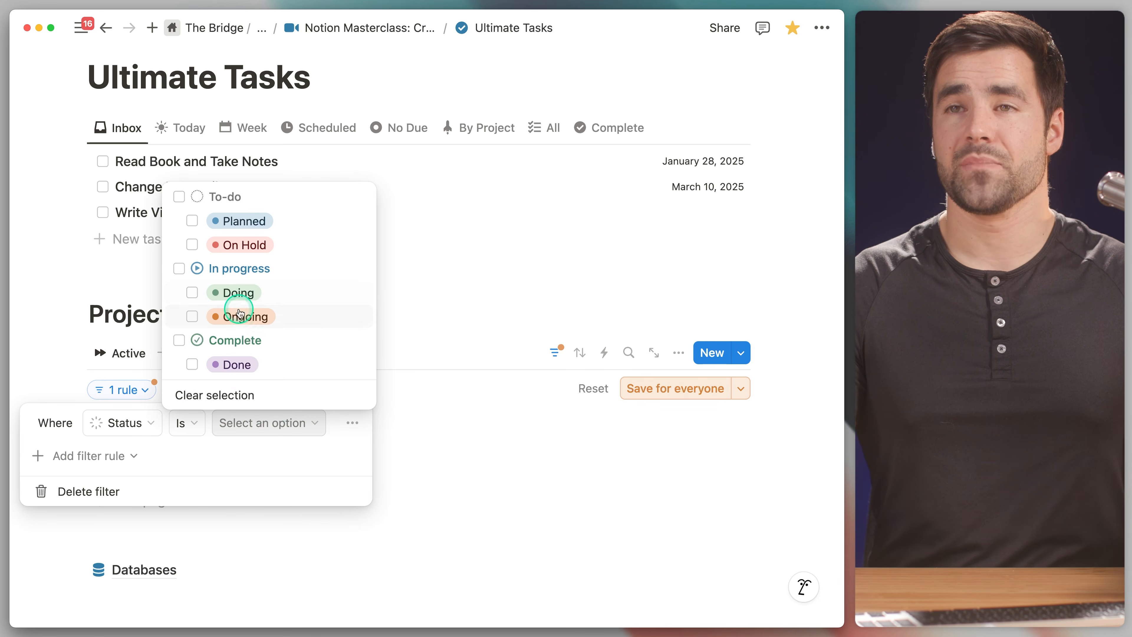
left_click(177, 270)
left_click(302, 452)
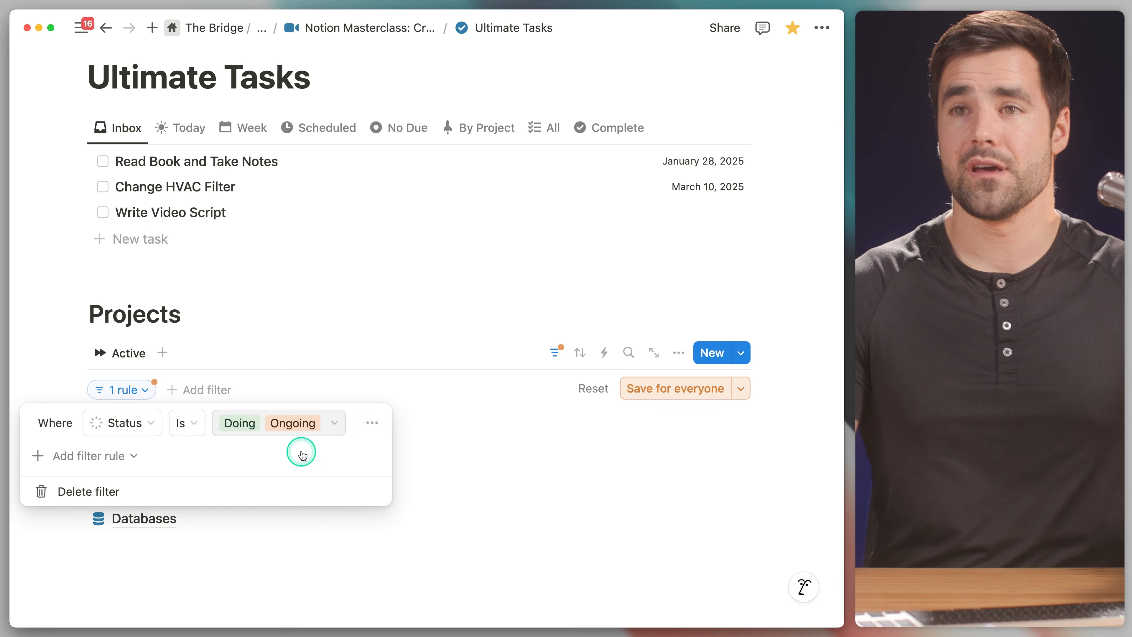
Step: Add a second filter rule requiring Archived to be unchecked, and save the filter for everyone
left_click(102, 459)
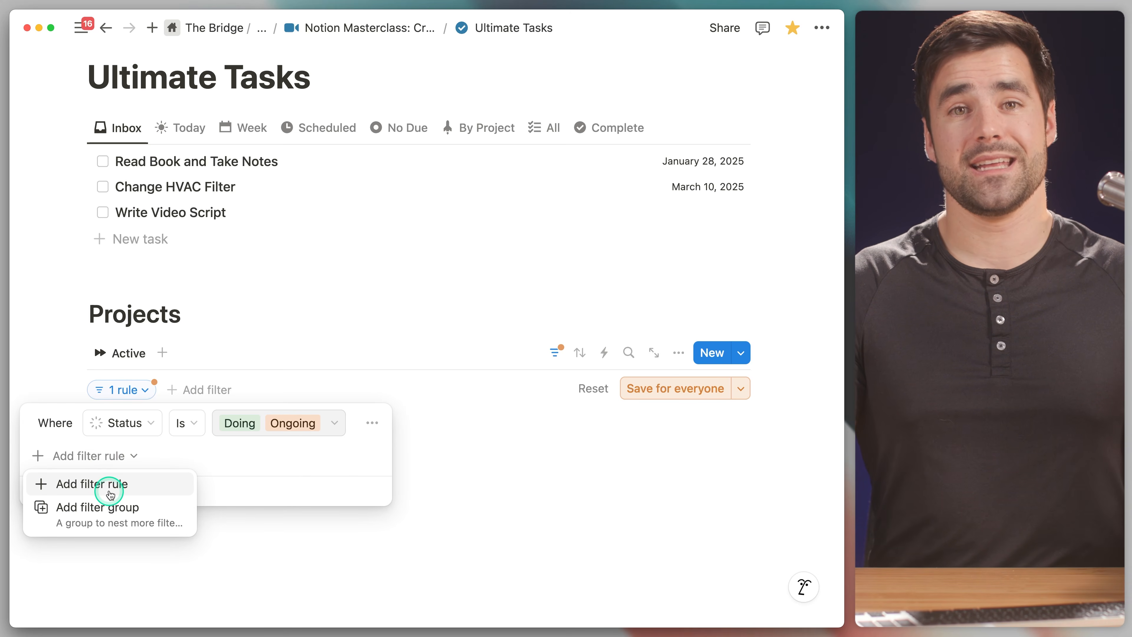
left_click(128, 483)
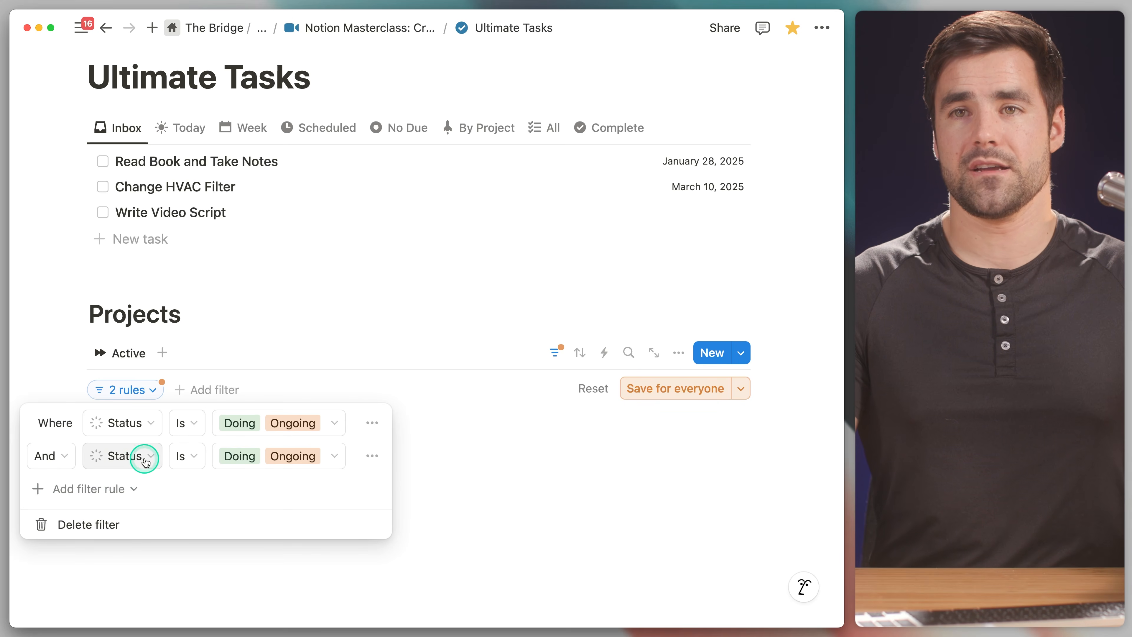
left_click(124, 456)
left_click(87, 309)
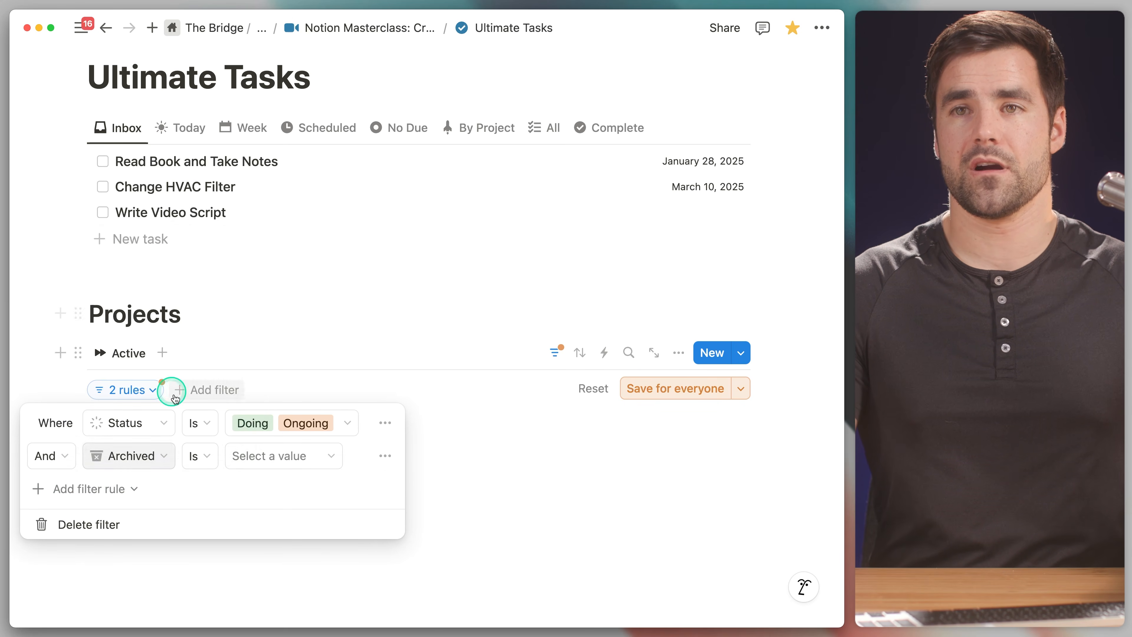
left_click(292, 455)
left_click(269, 483)
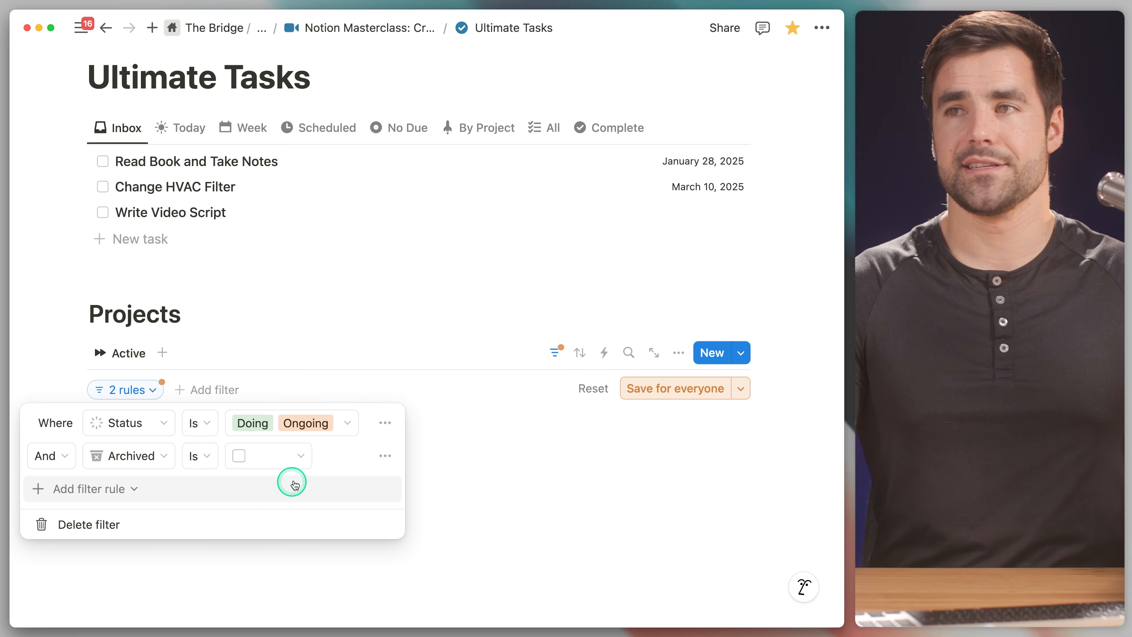
left_click(676, 389)
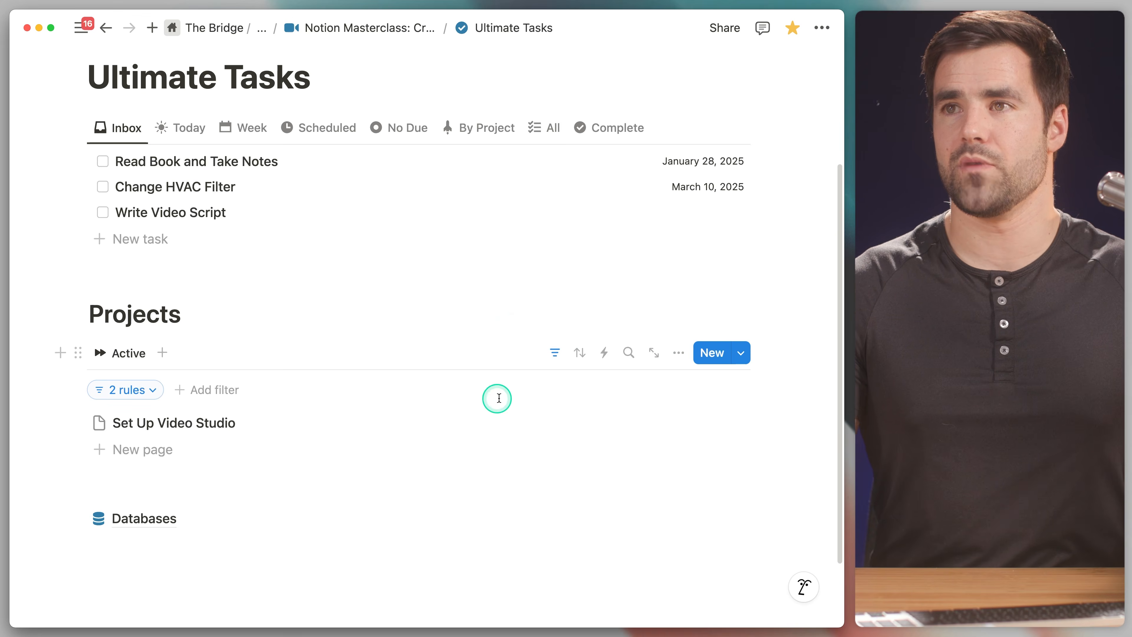
Step: Group the Active view by Status with empty groups shown, and hide the Planned, On Hold and Done groups
left_click(677, 353)
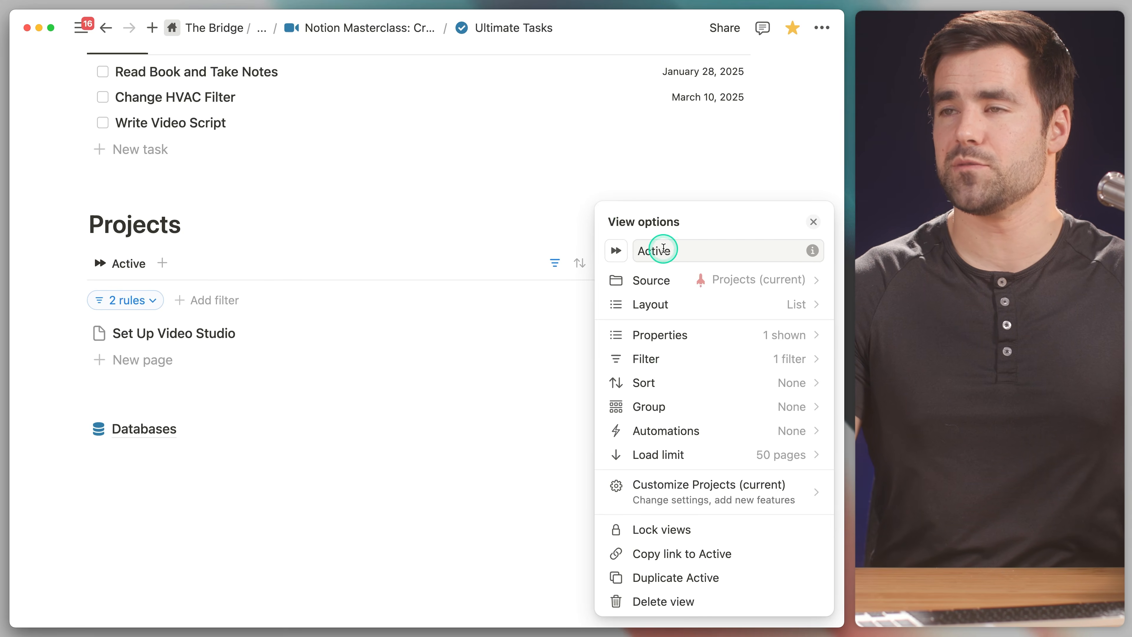
left_click(713, 405)
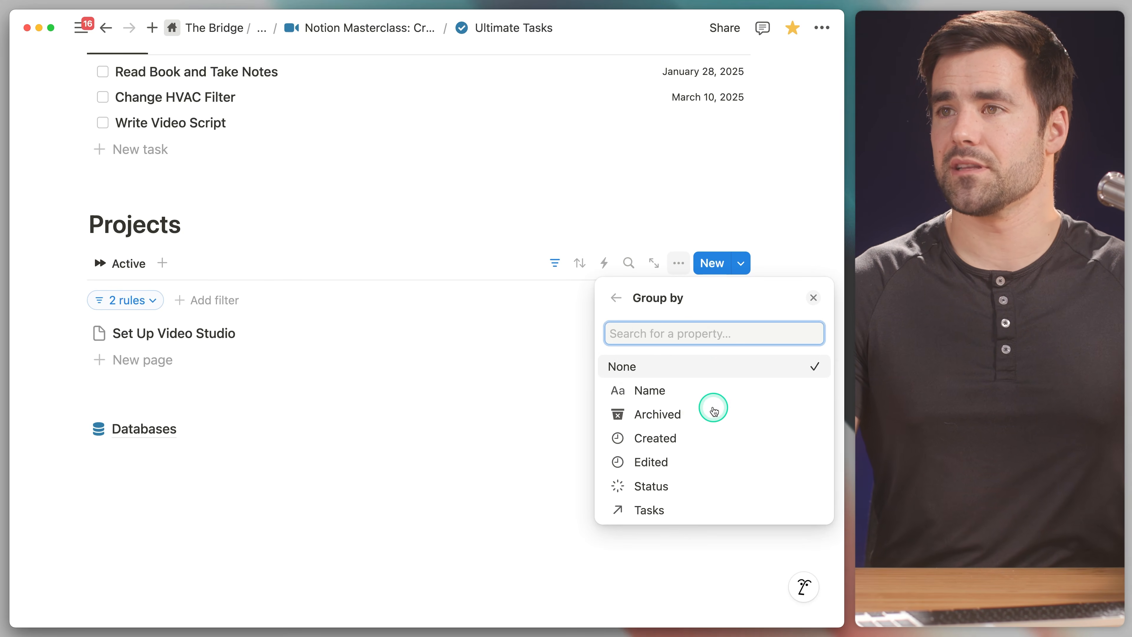
left_click(696, 491)
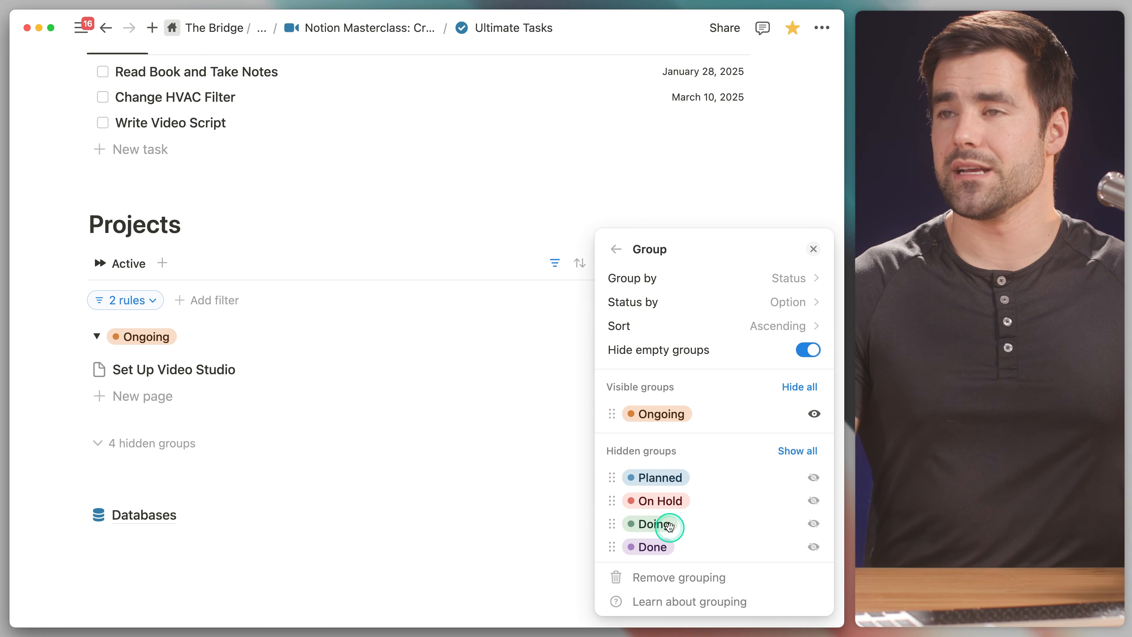
left_click(809, 350)
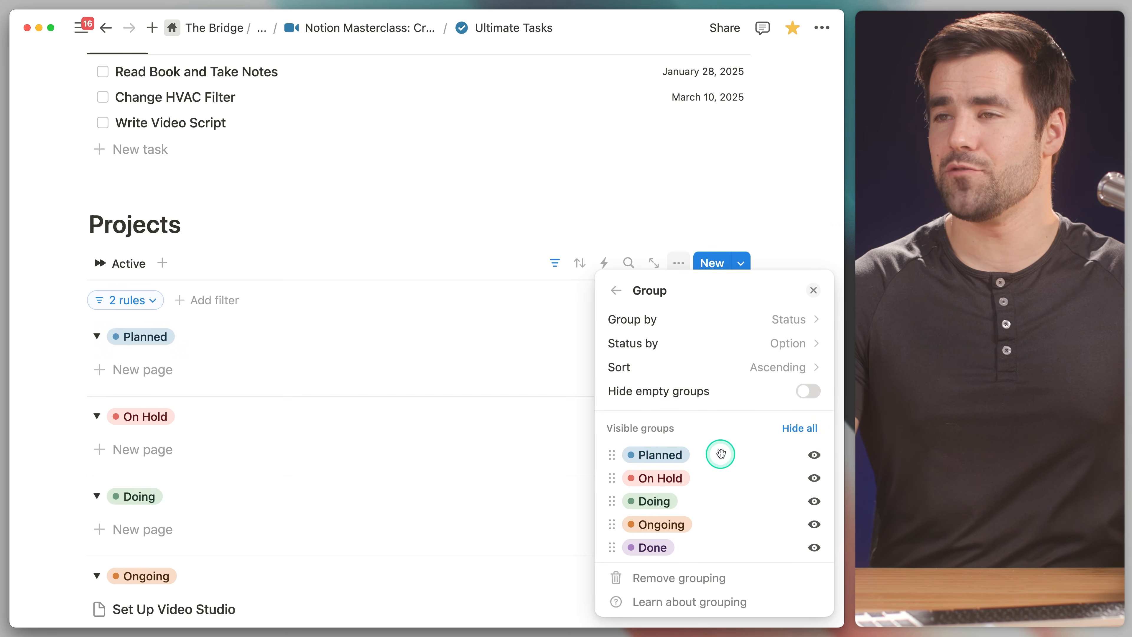
left_click(813, 455)
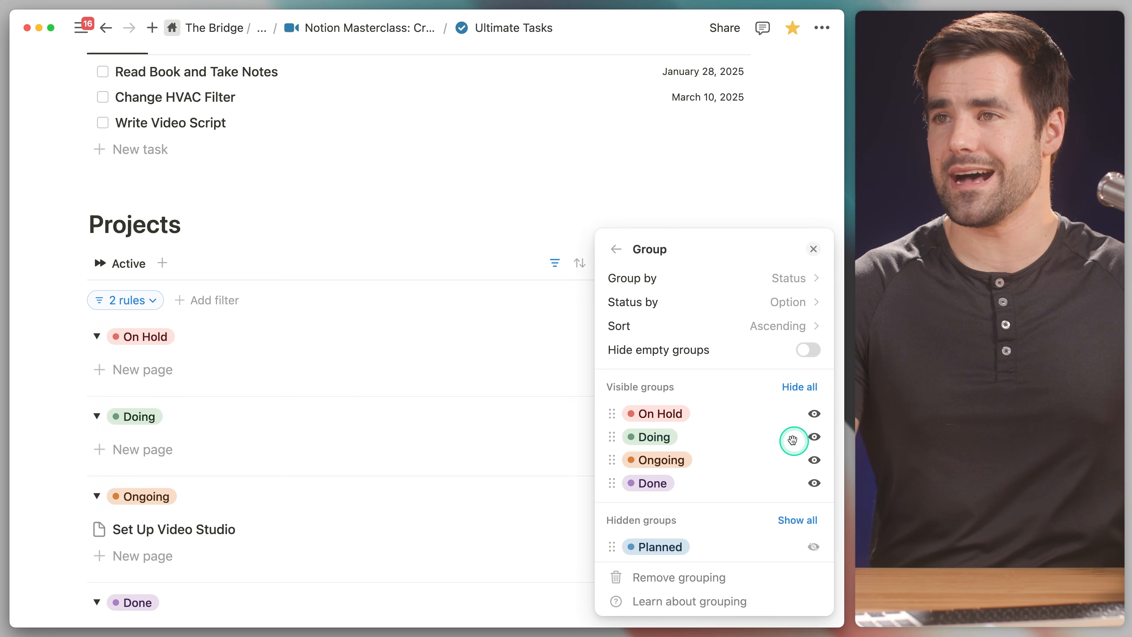
left_click(815, 414)
left_click(814, 461)
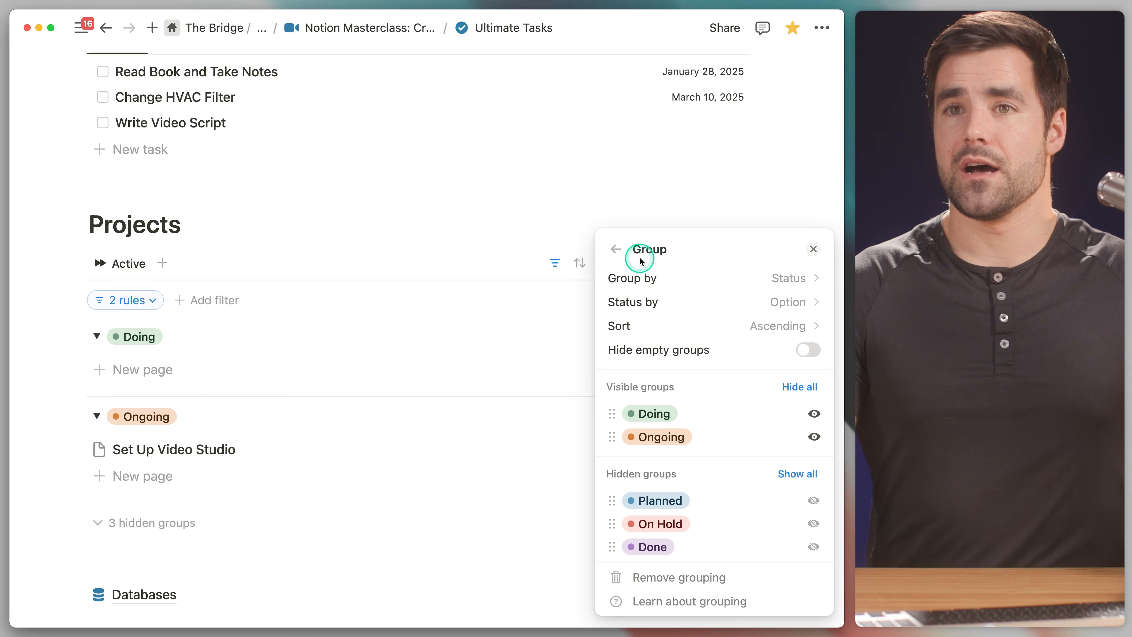
Step: Show the Progress property in the Active list view, leaving Status hidden
left_click(615, 248)
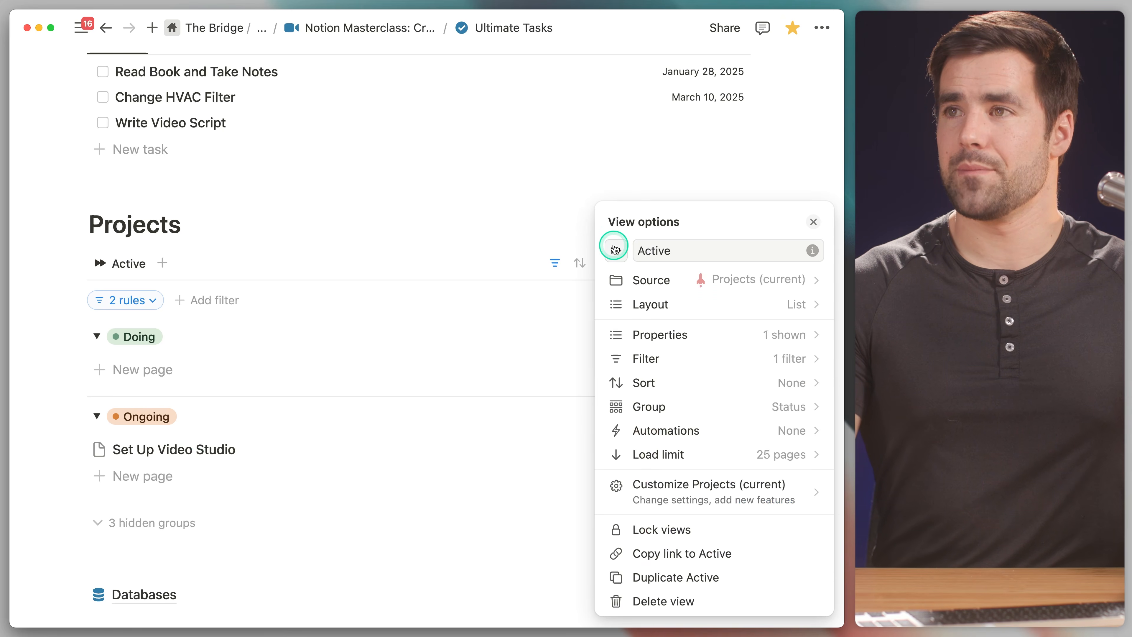
left_click(724, 330)
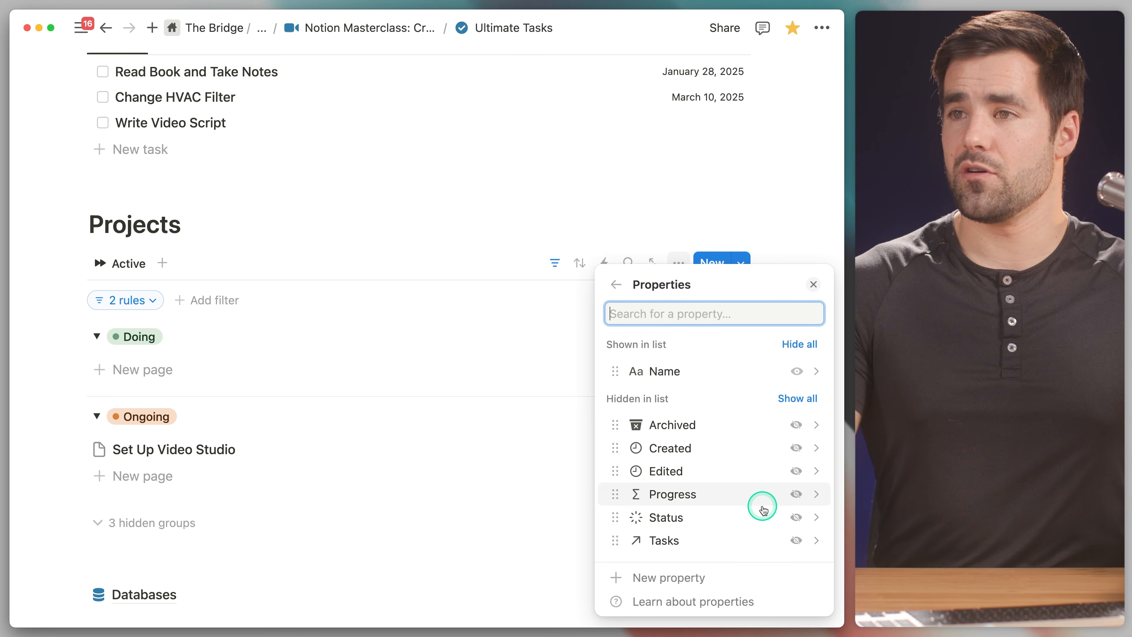
left_click(797, 517)
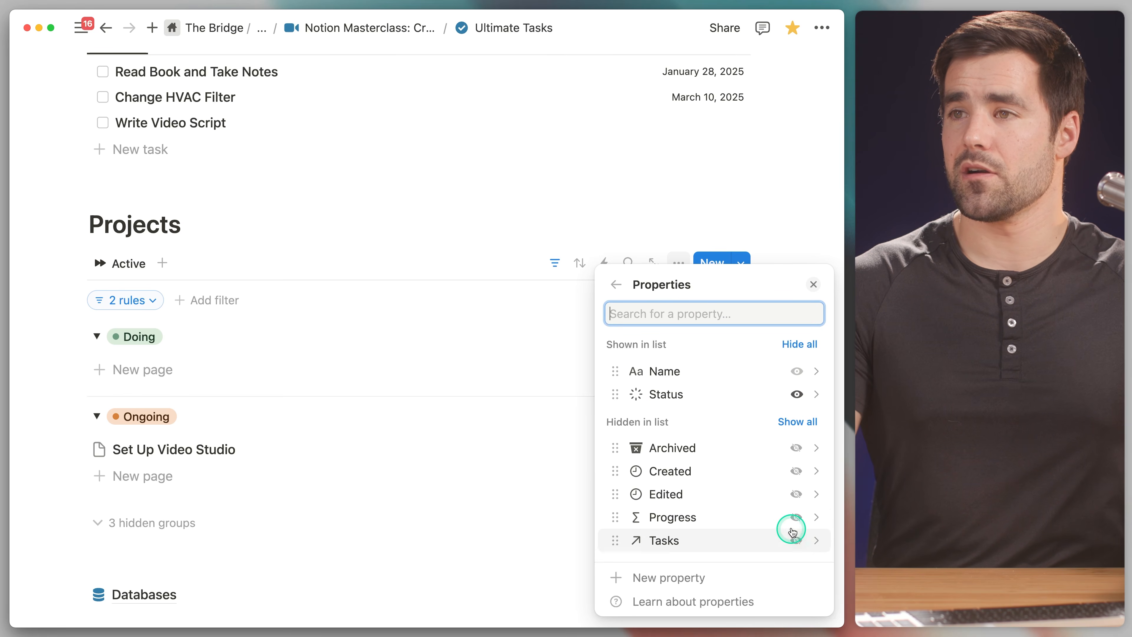
left_click(796, 518)
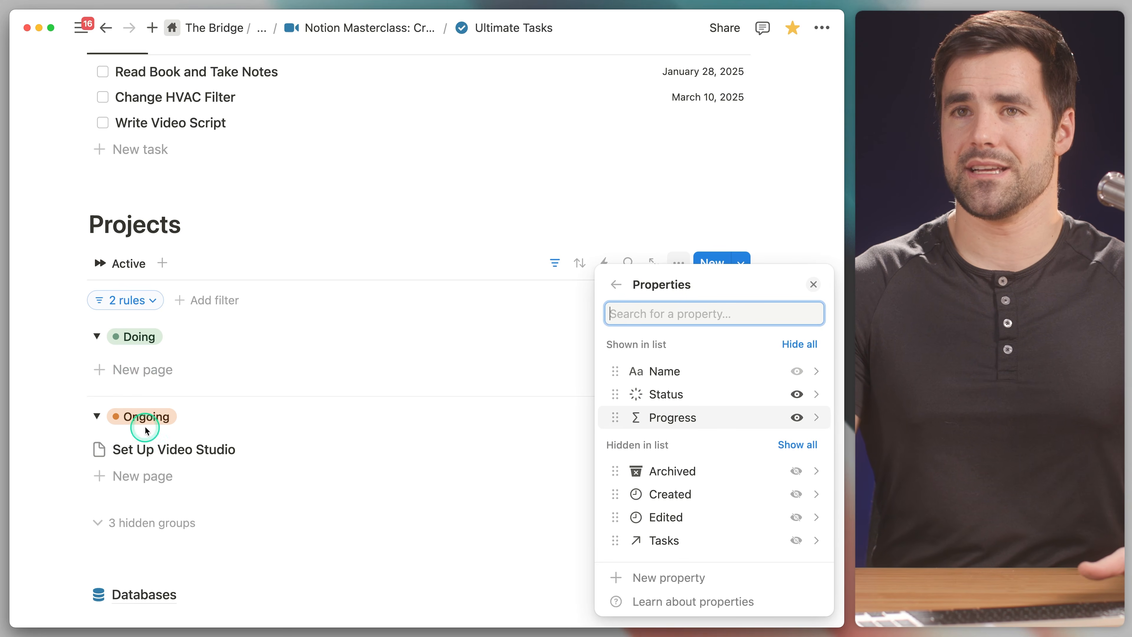
left_click(796, 395)
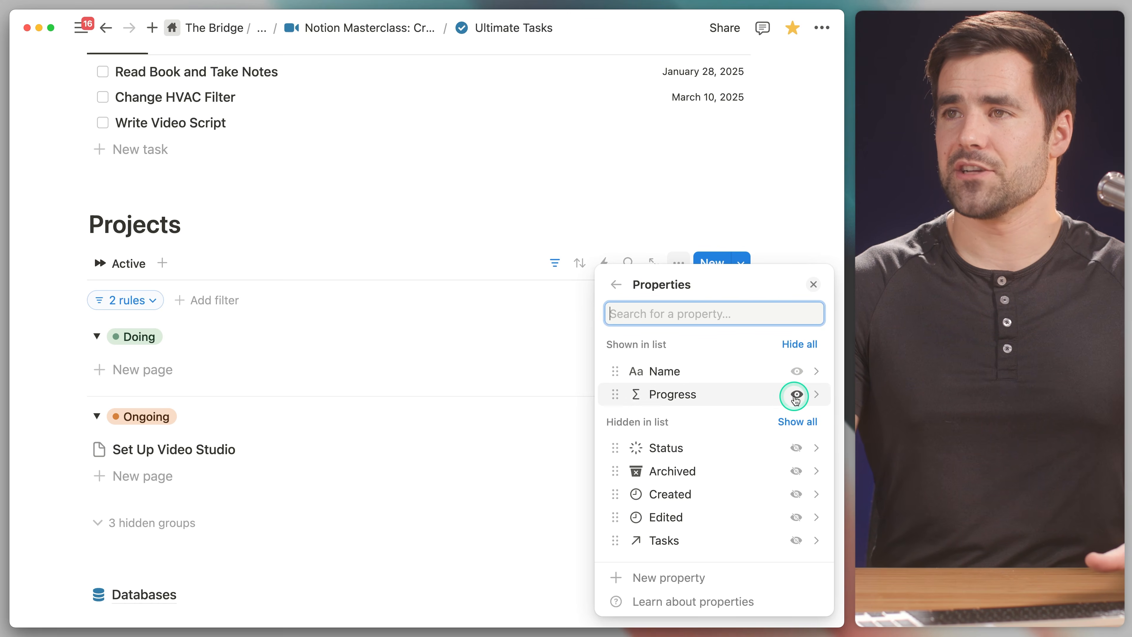
Step: Sort the Active projects view by Edited in descending order and save the sort for everyone
left_click(813, 284)
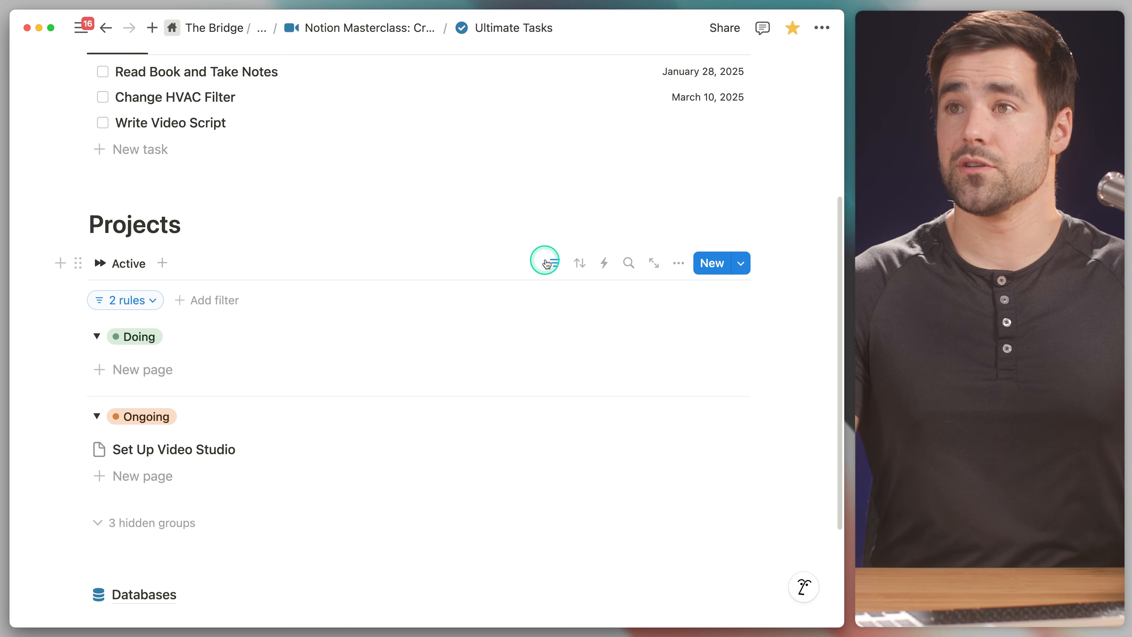
left_click(581, 263)
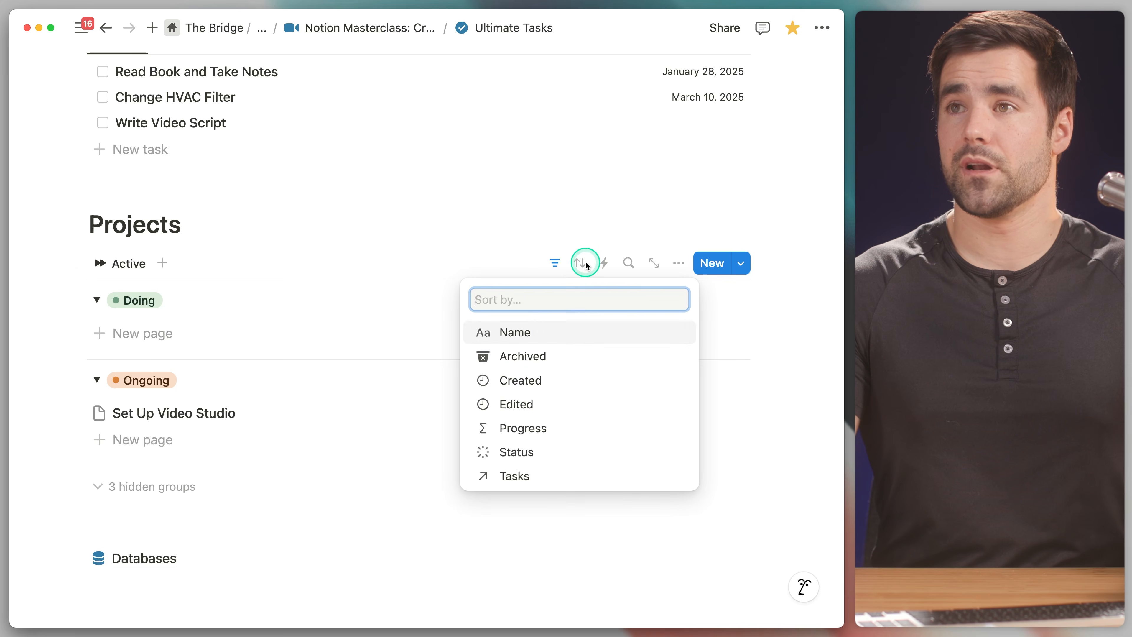
left_click(527, 401)
left_click(188, 334)
left_click(173, 383)
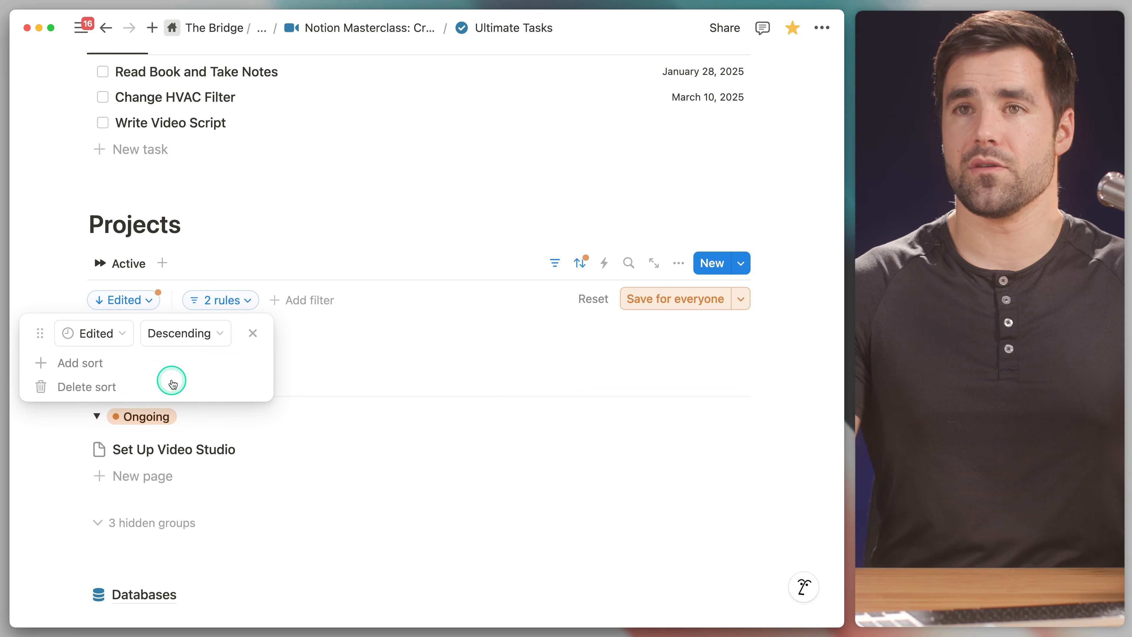
left_click(656, 301)
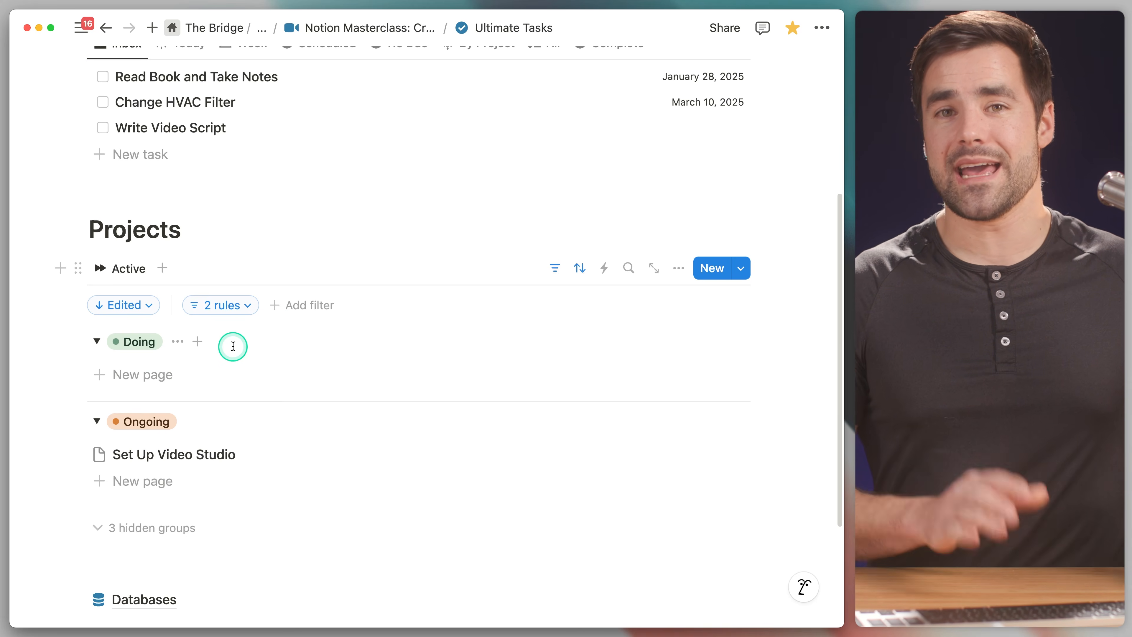
left_click(205, 365)
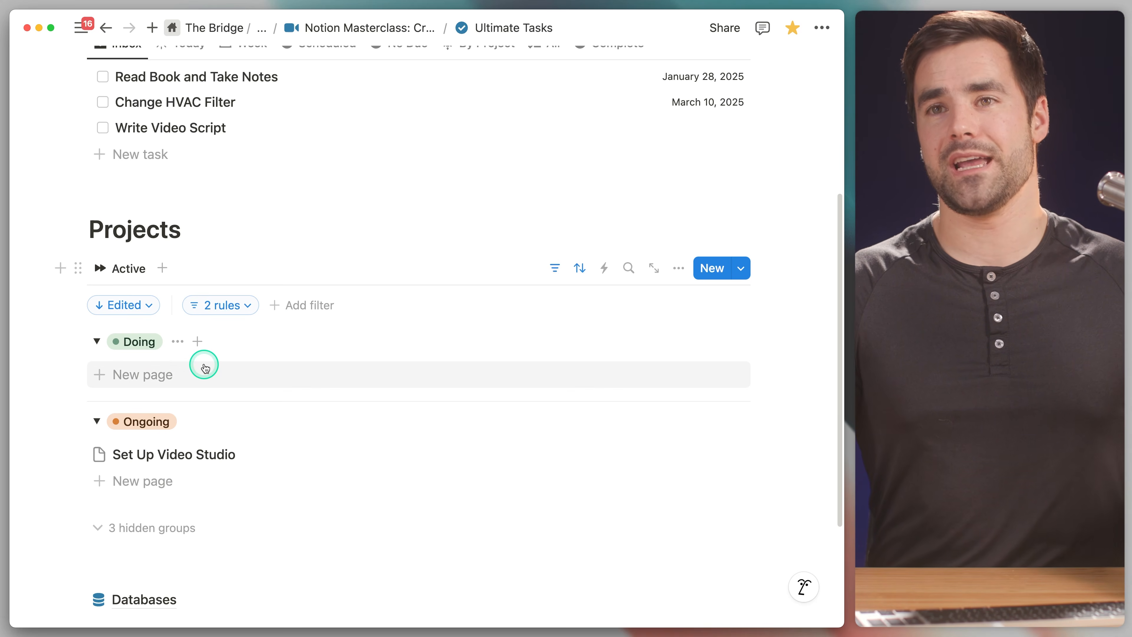
scroll(205, 367, "up", 3)
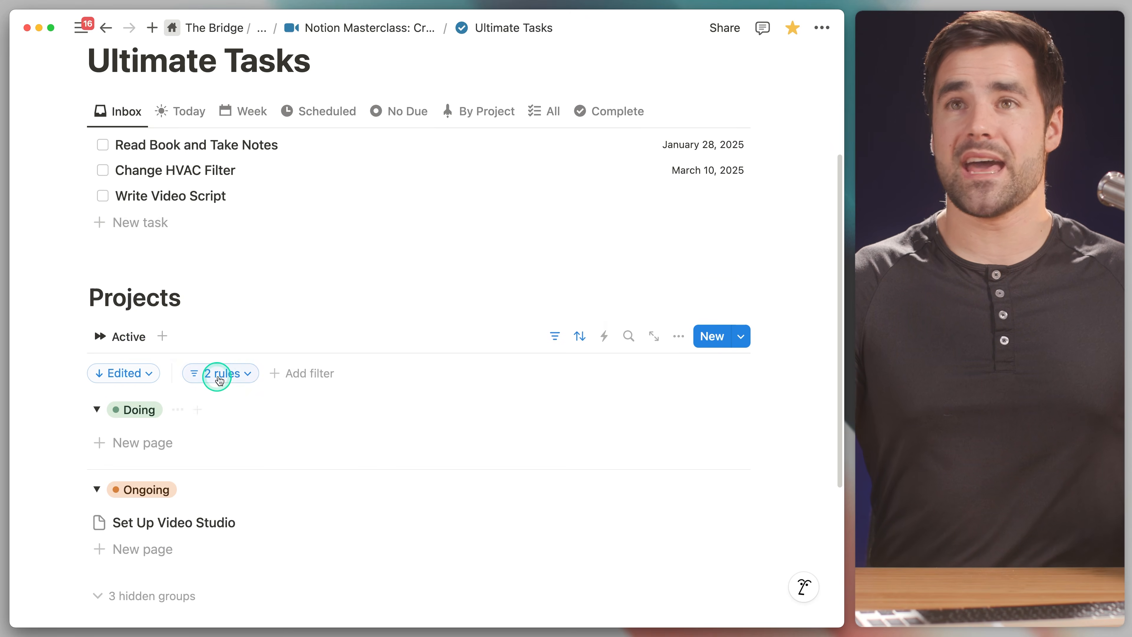
scroll(240, 206, "down", 5)
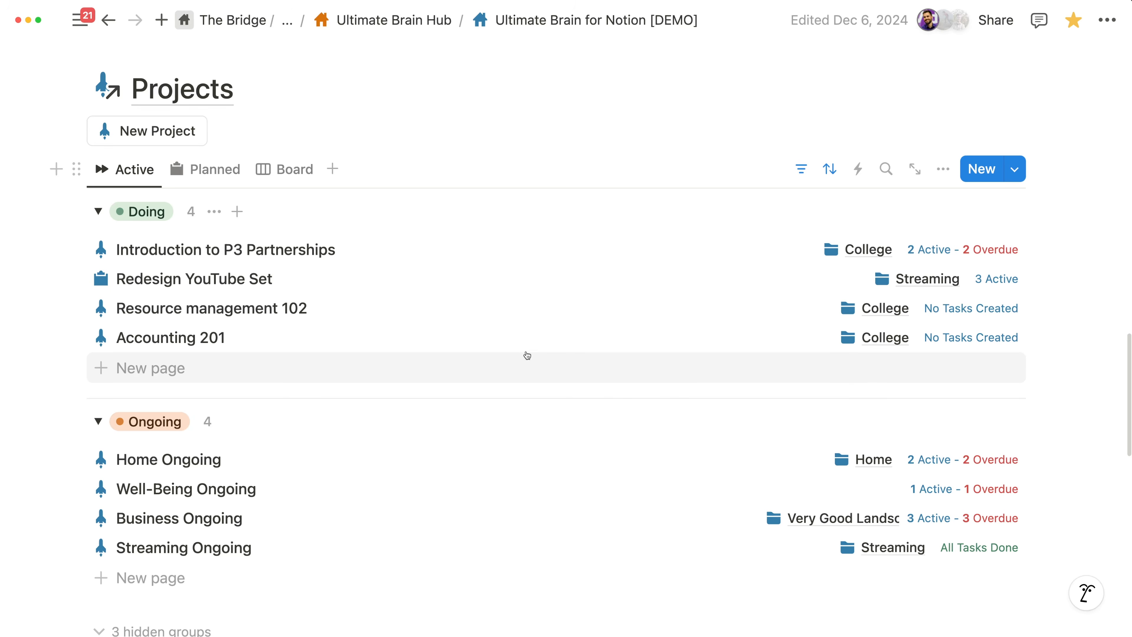
left_click(824, 170)
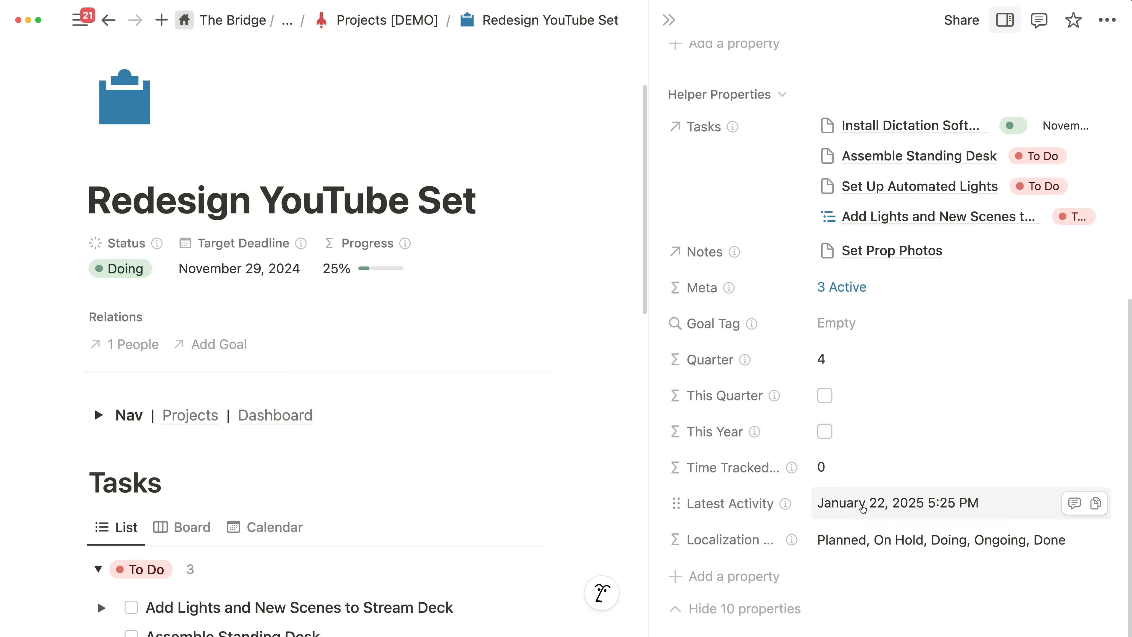
left_click(859, 508)
left_click(148, 263)
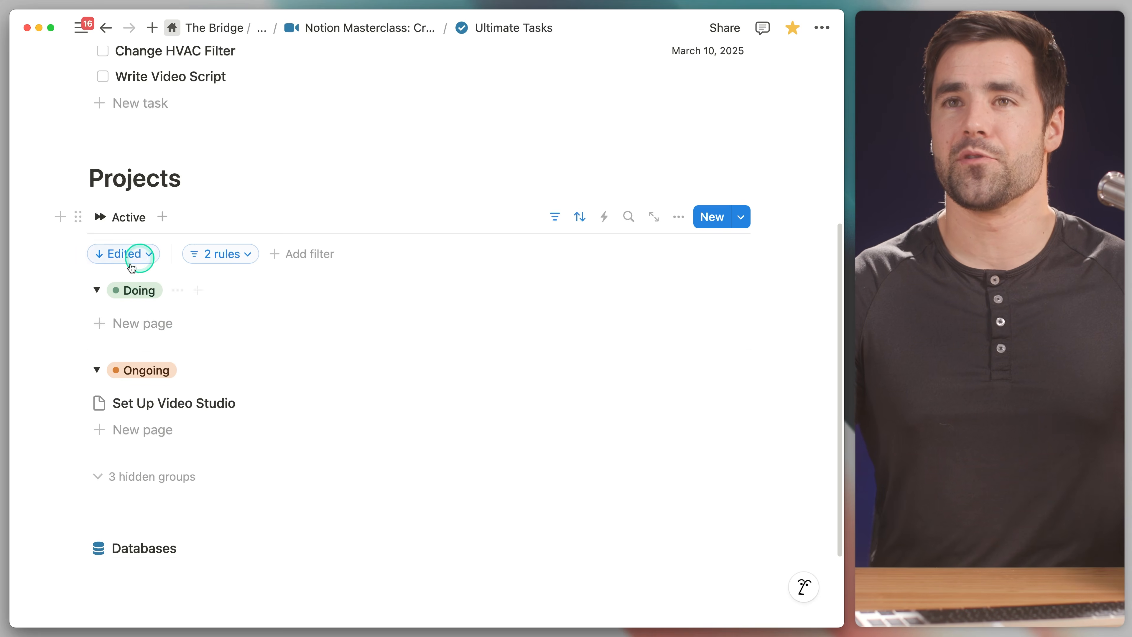
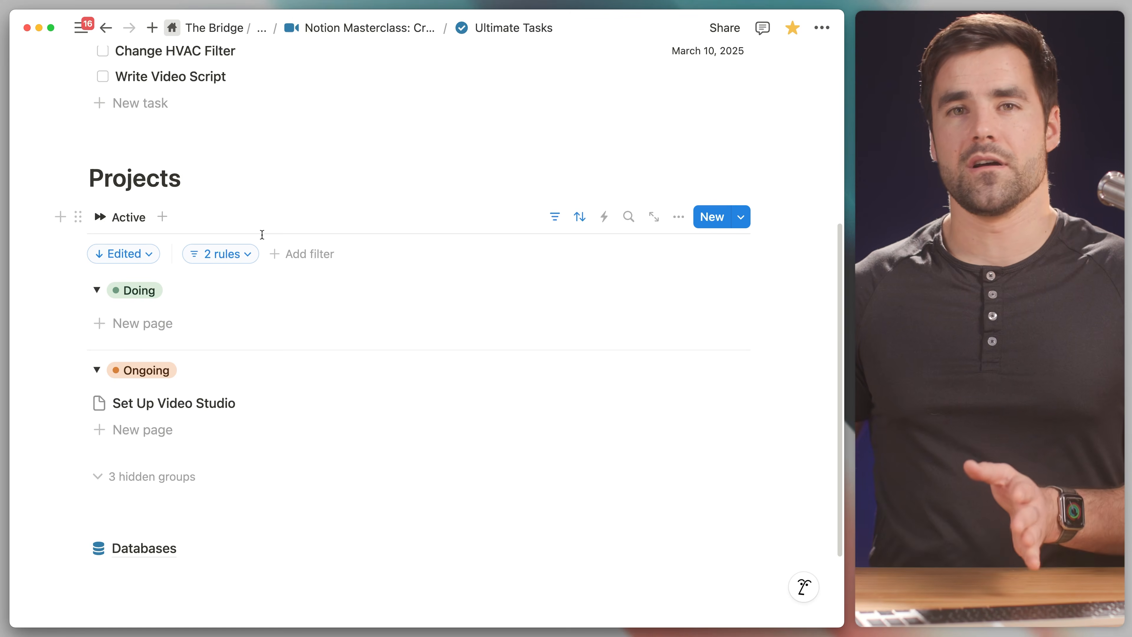
Step: Duplicate the Active view of the Projects section and name the copy Planned
left_click(114, 217)
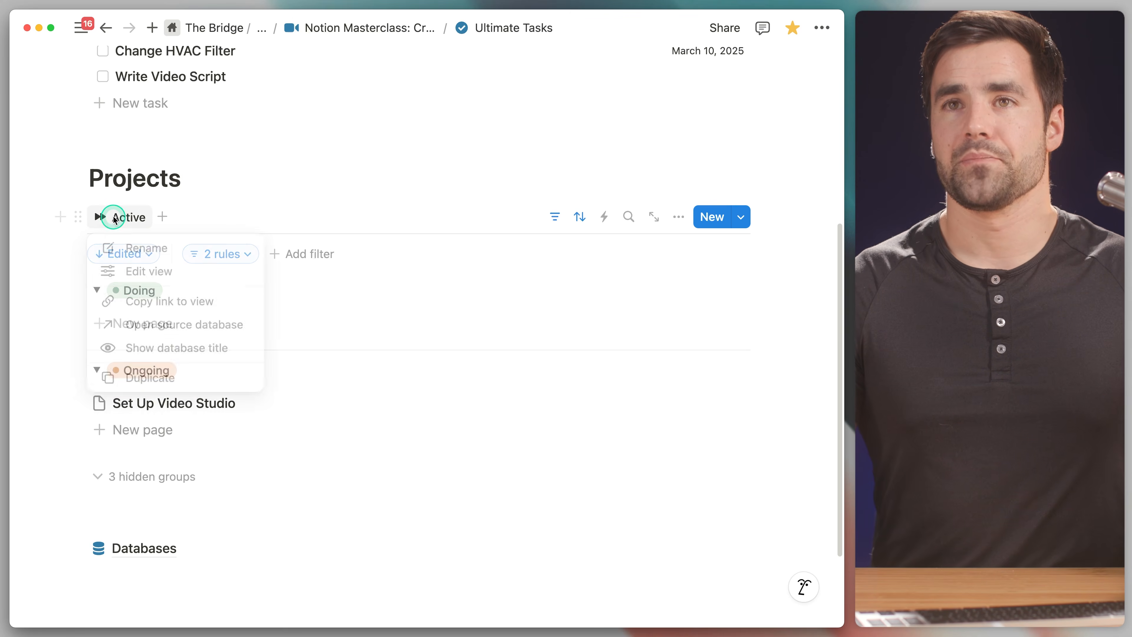
left_click(170, 381)
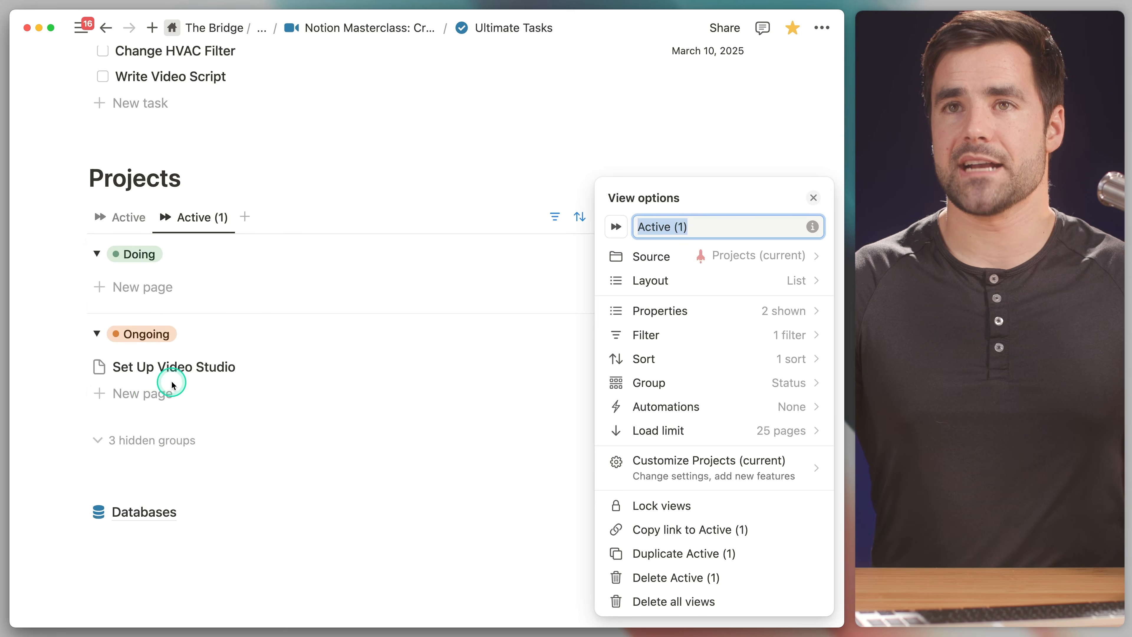
type("Planned")
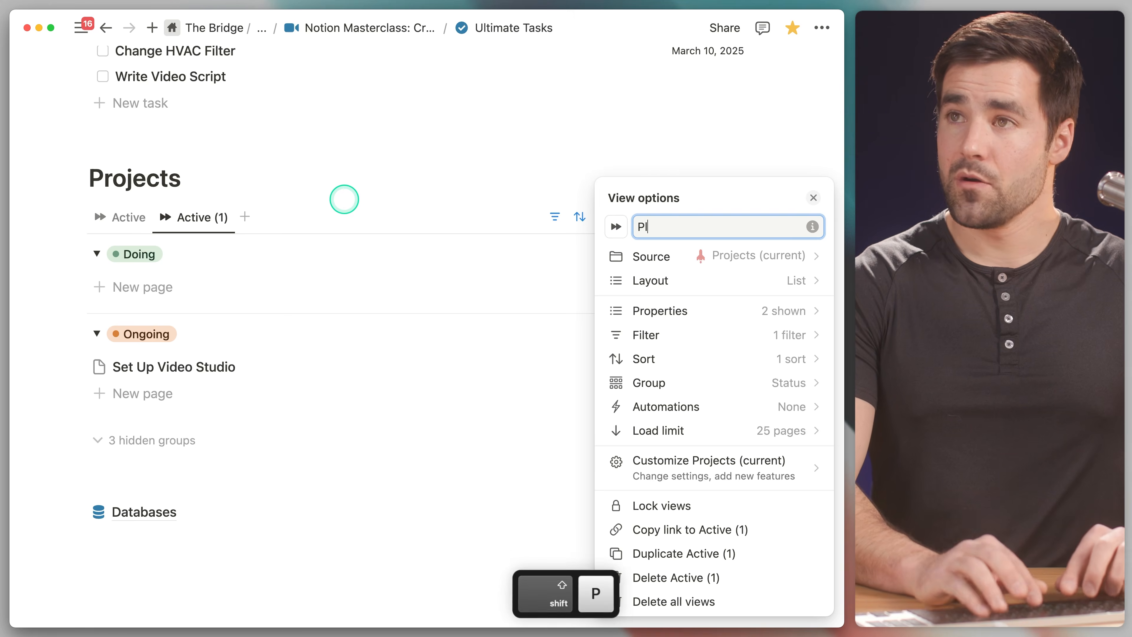
left_click(494, 225)
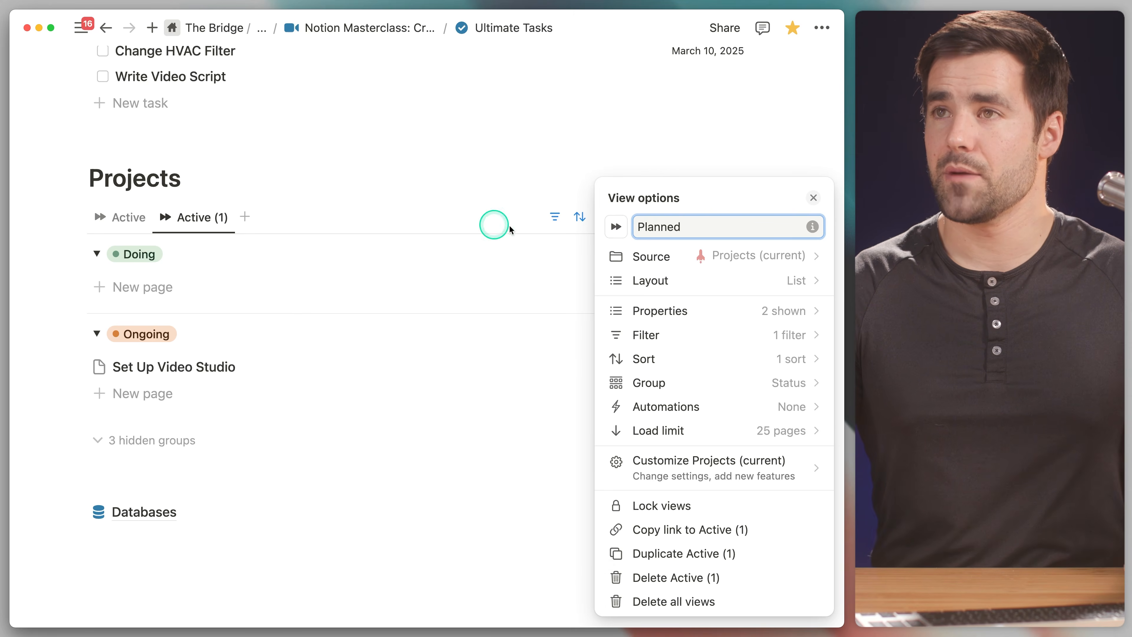
Step: Give the Planned view of the Projects database the clipboard icon
left_click(617, 226)
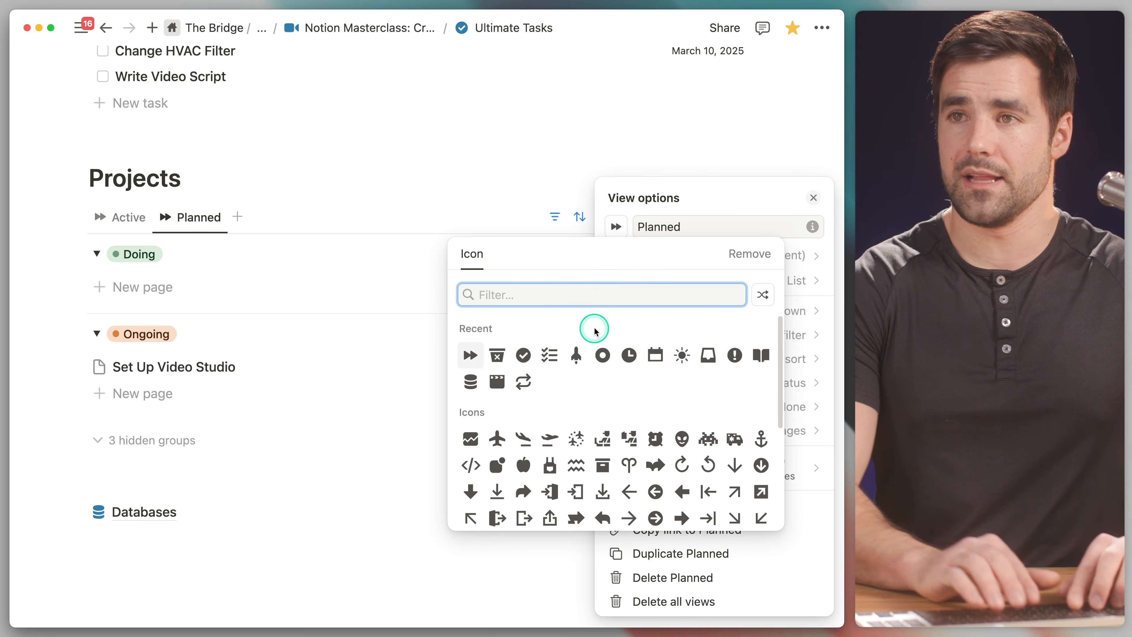
type("clip")
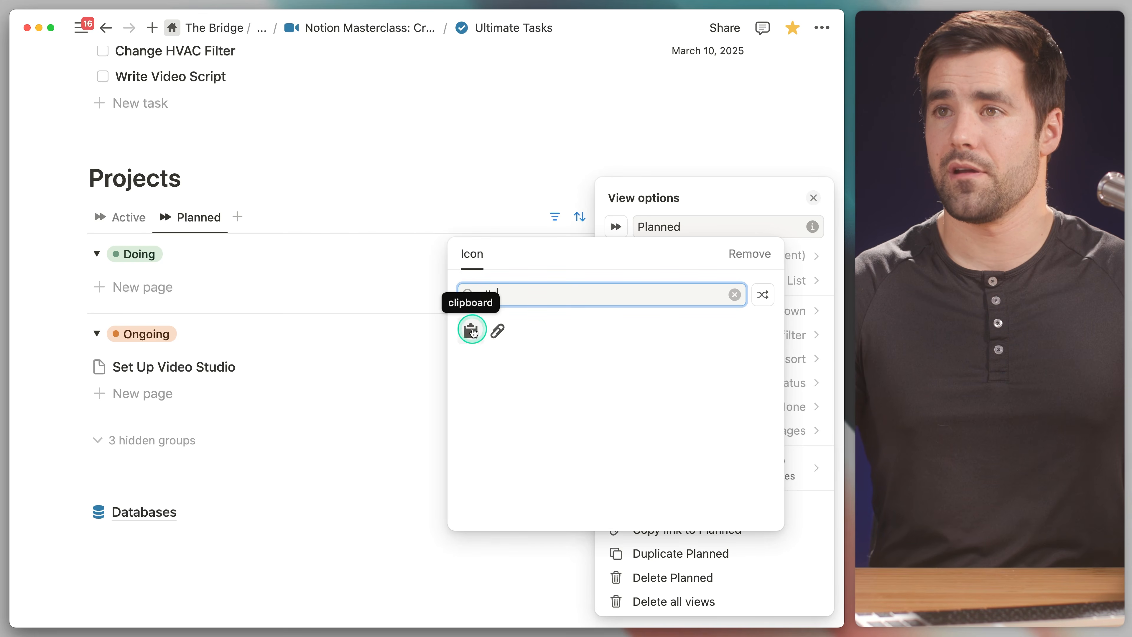
left_click(470, 330)
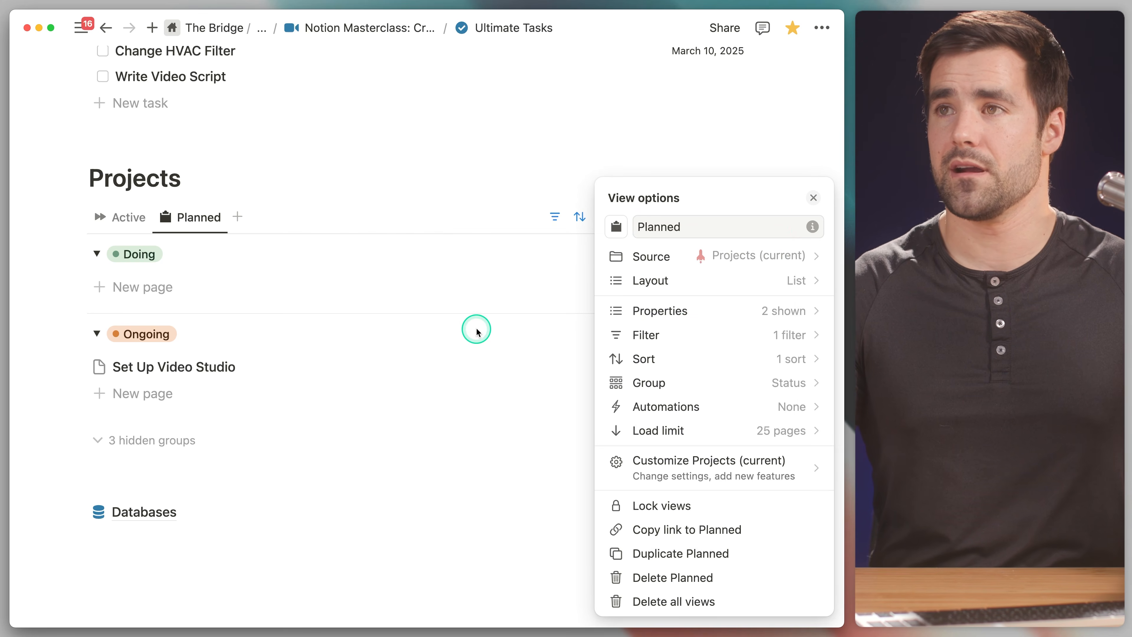
Step: Remove the Status grouping from the Planned projects view by setting Group by to None
left_click(788, 384)
left_click(787, 279)
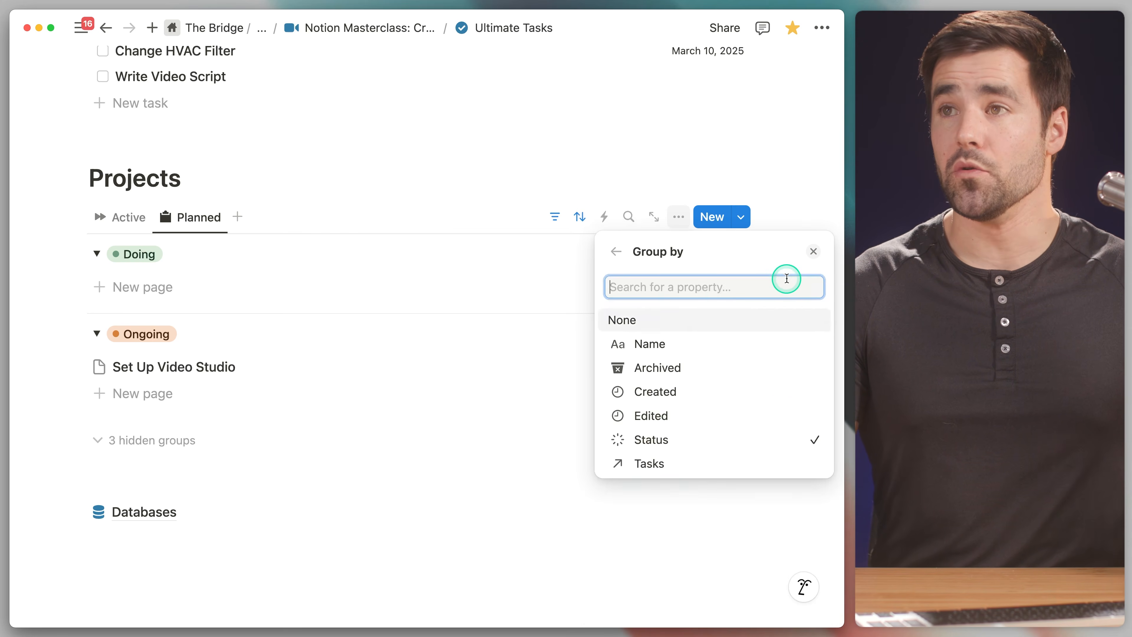
left_click(666, 321)
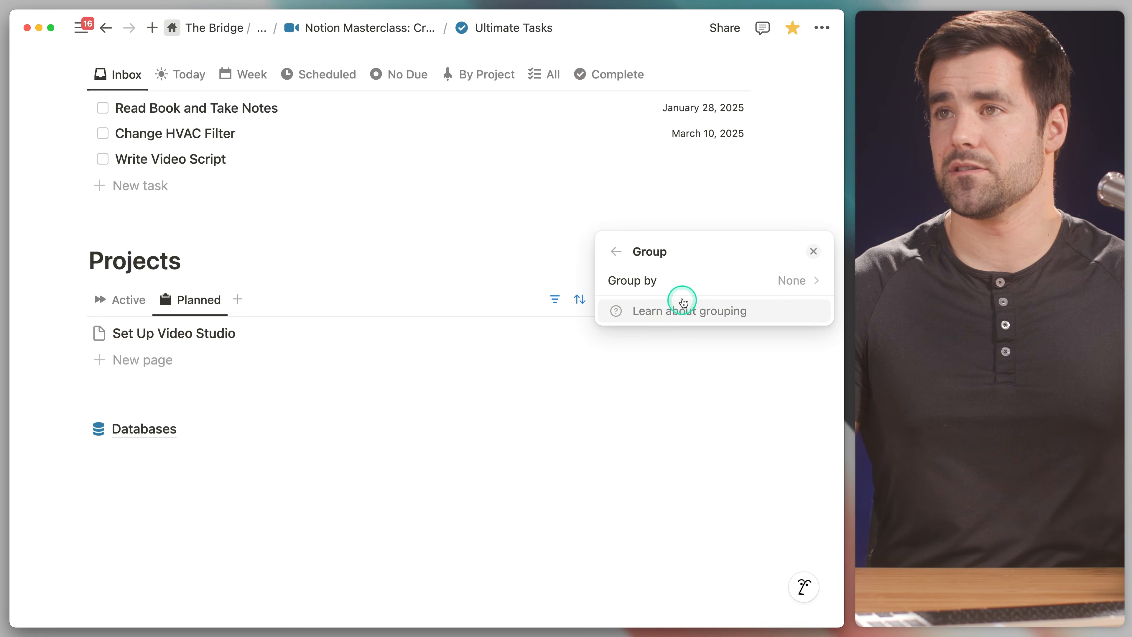
left_click(813, 250)
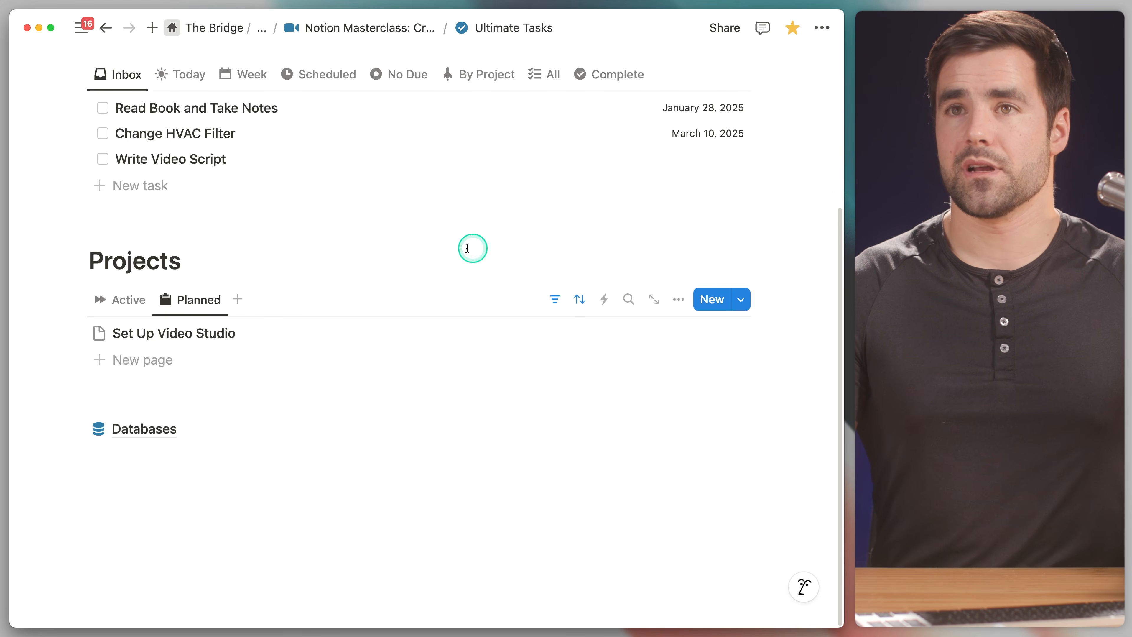
Step: Change the Planned view's Status filter to match only Planned, and save the change for everyone
left_click(556, 299)
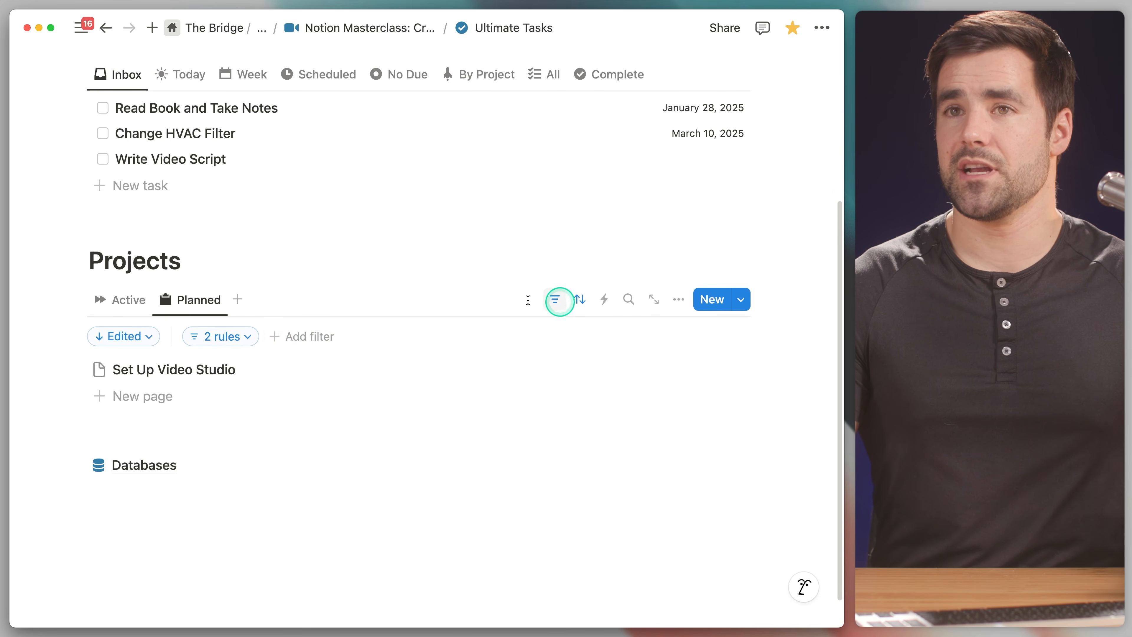
left_click(250, 336)
left_click(303, 369)
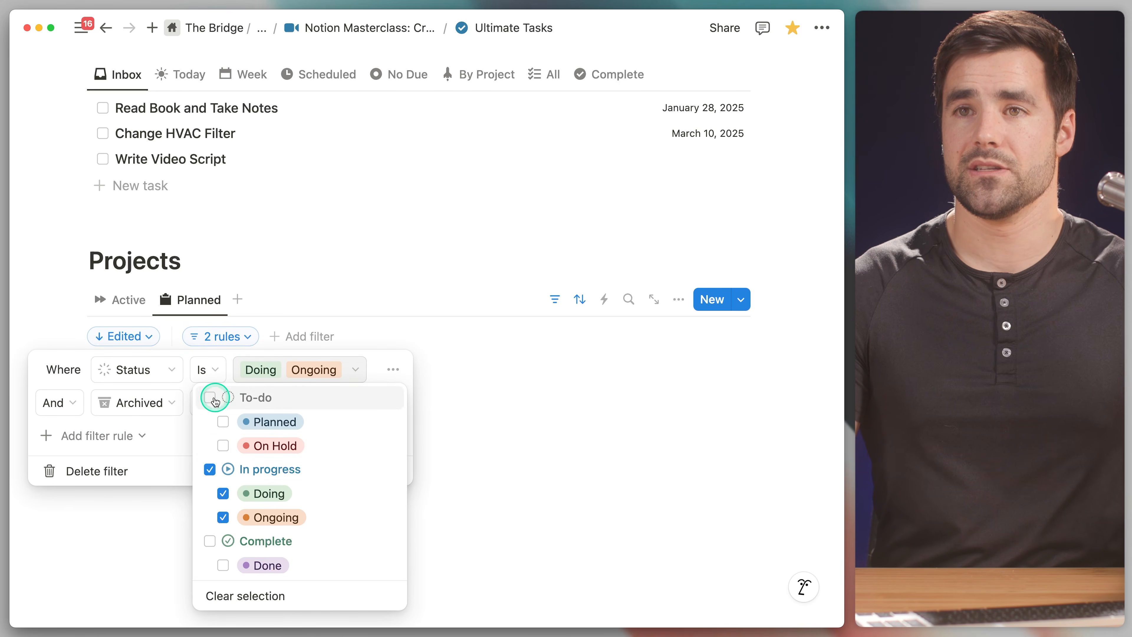
left_click(223, 421)
left_click(210, 469)
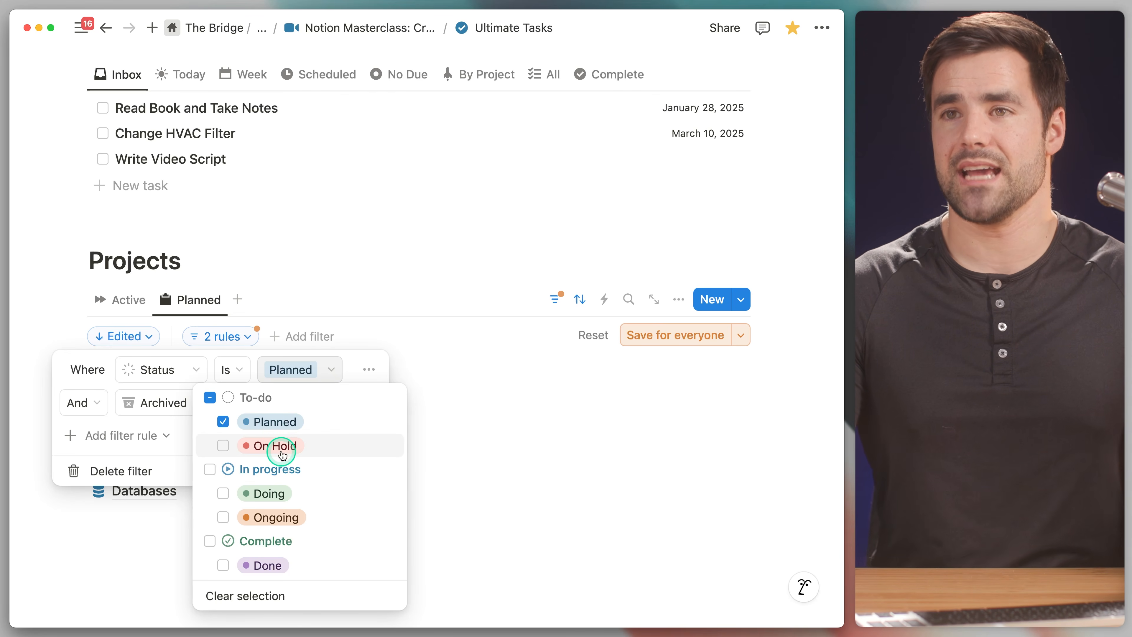
left_click(654, 335)
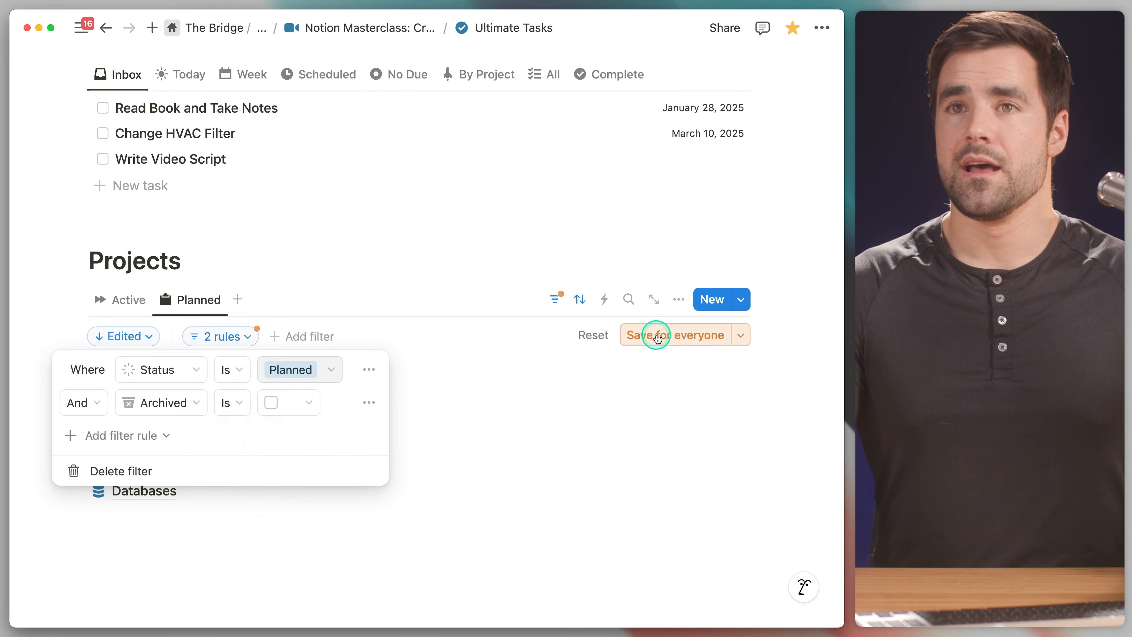
left_click(656, 336)
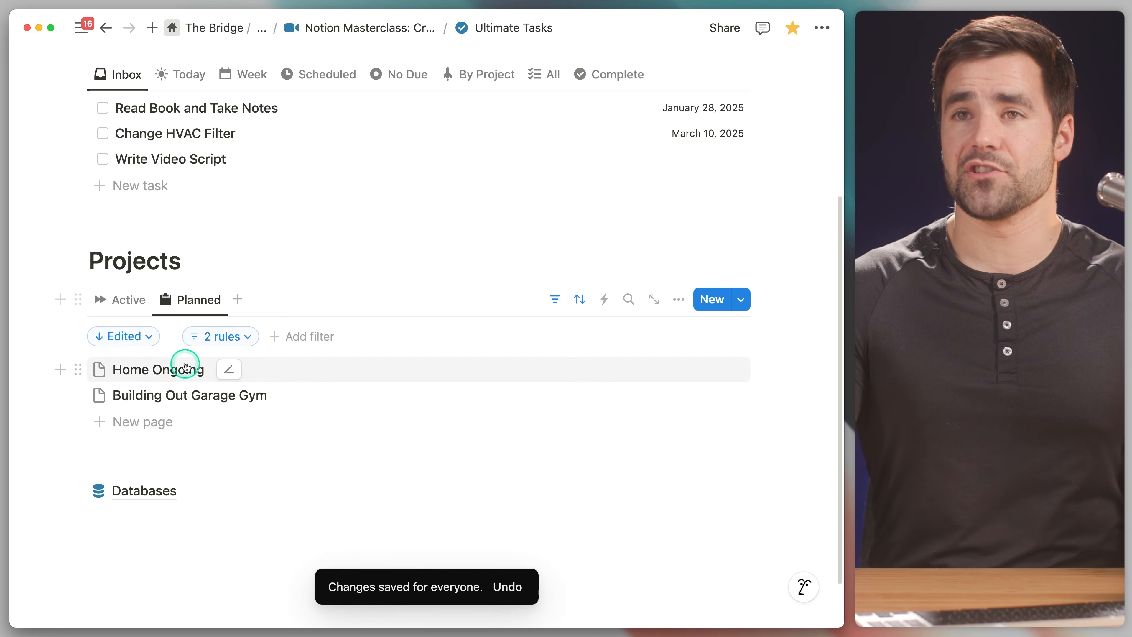
Step: Duplicate the Planned view of Projects and name the copy Board
left_click(195, 302)
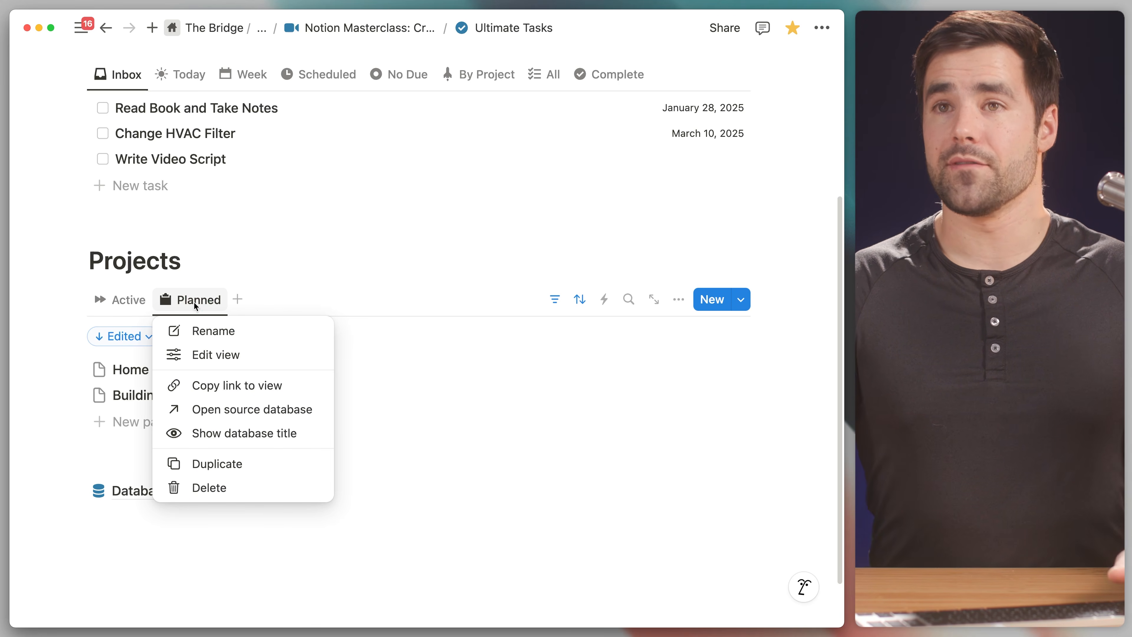
left_click(228, 467)
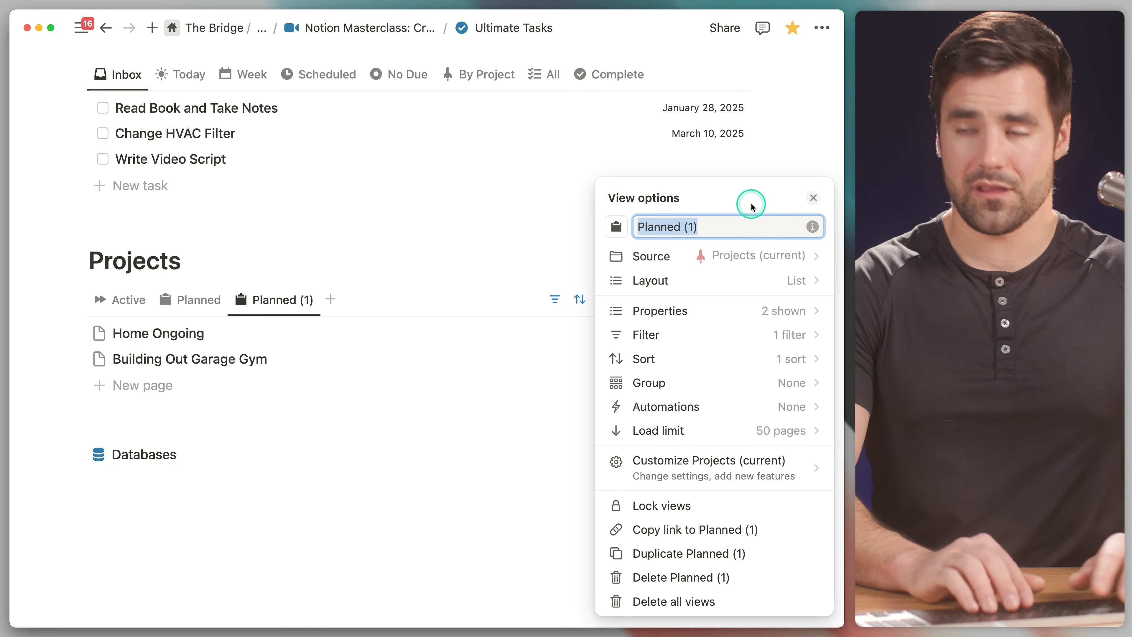
type("boa")
key("BackSpace")
key("BackSpace")
key("BackSpace")
type("Board")
Step: Change the Board view's layout to Board with Small cards and colored columns
left_click(725, 285)
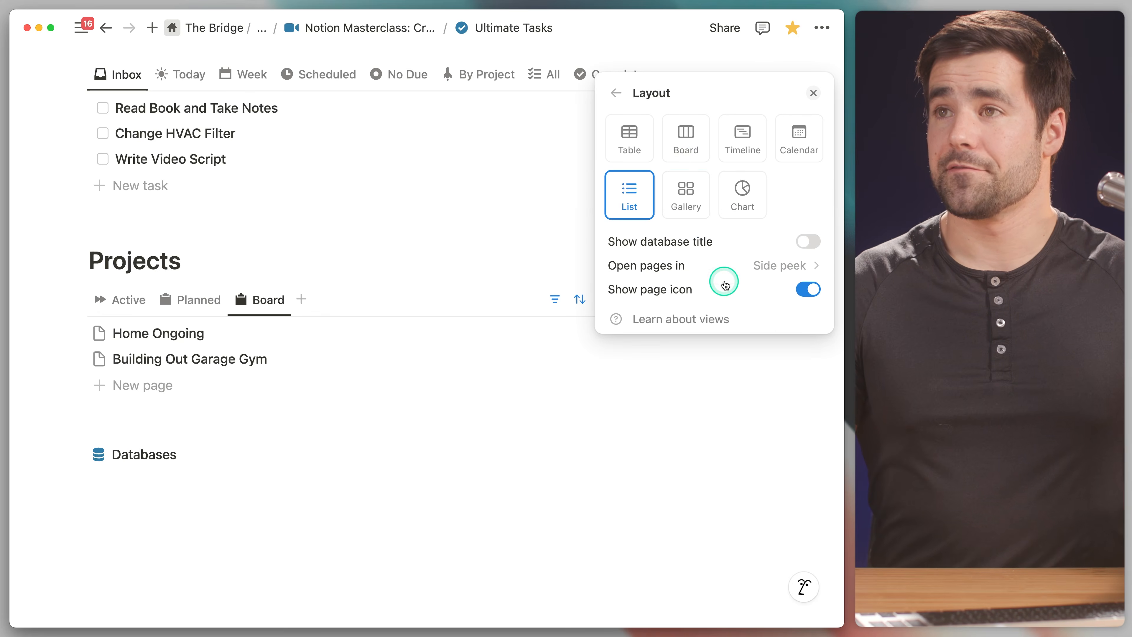
left_click(691, 147)
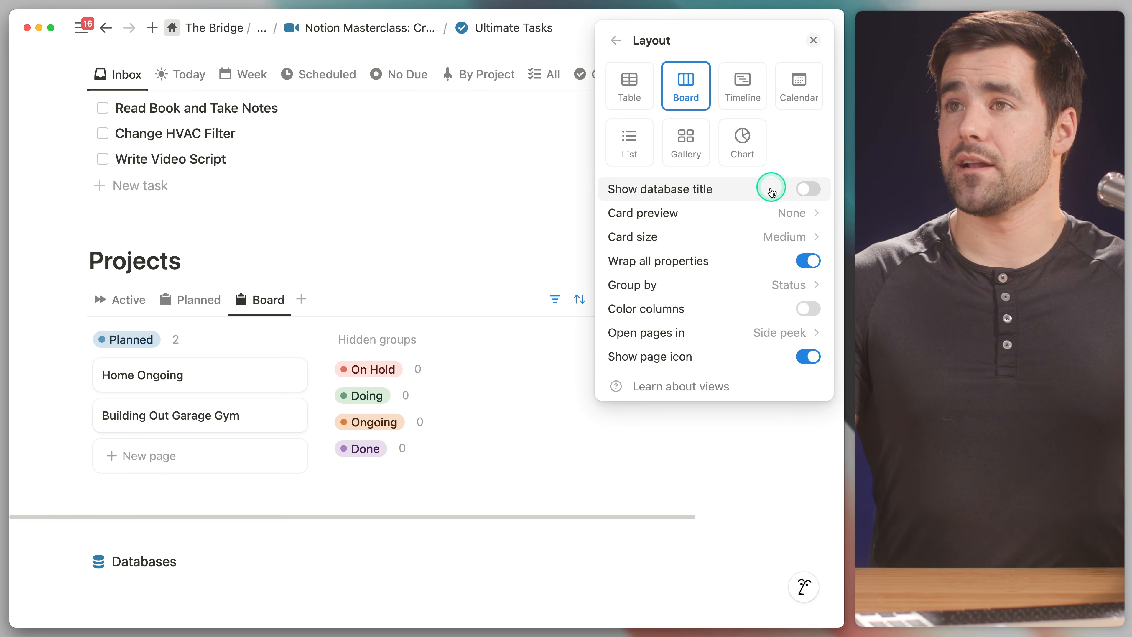
left_click(689, 237)
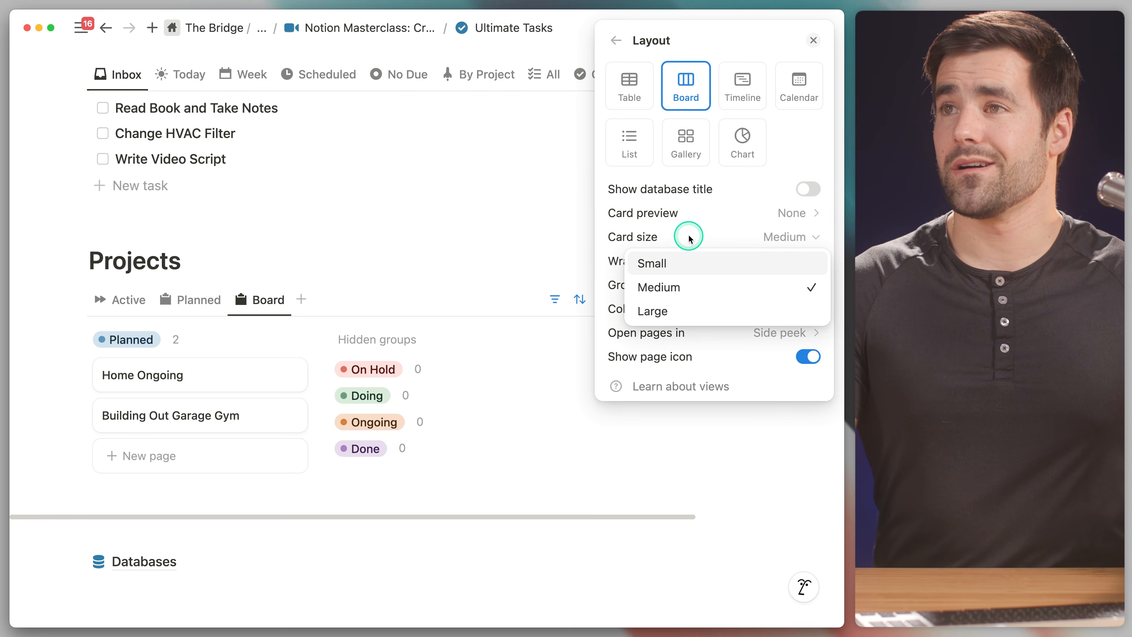
left_click(675, 265)
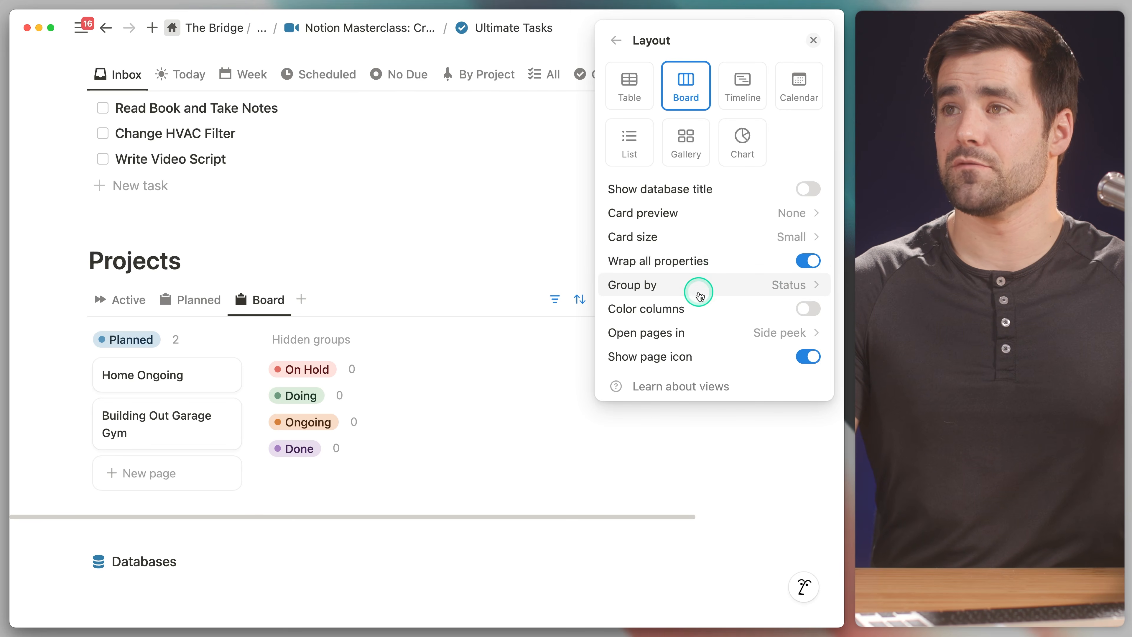
left_click(807, 312)
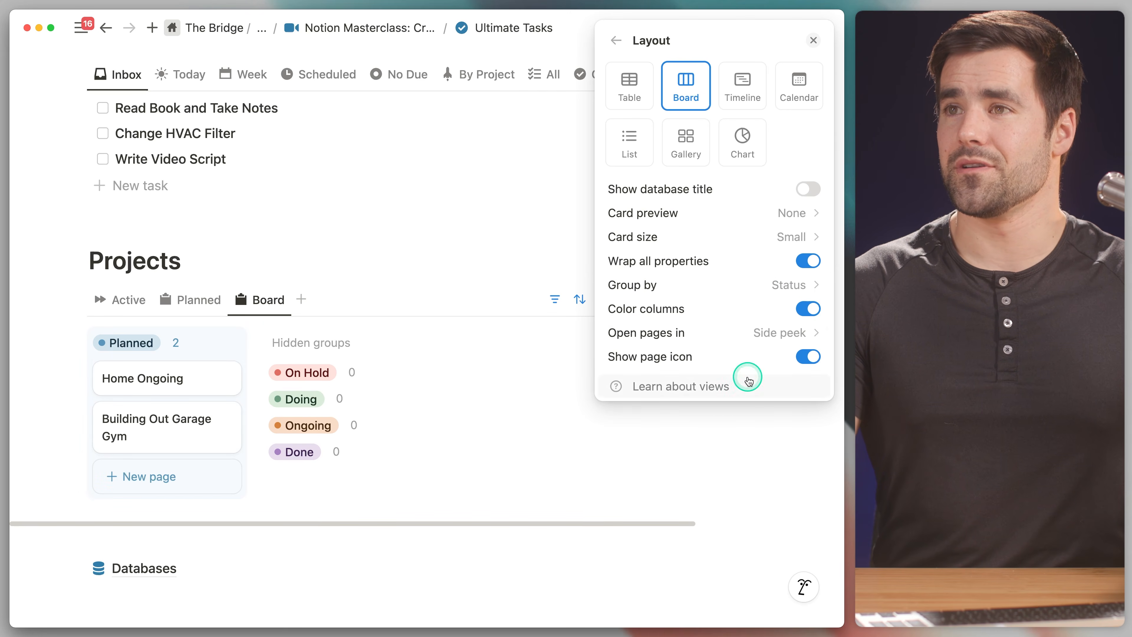
Step: Turn off hiding of empty groups in the Board view's grouping settings
left_click(620, 43)
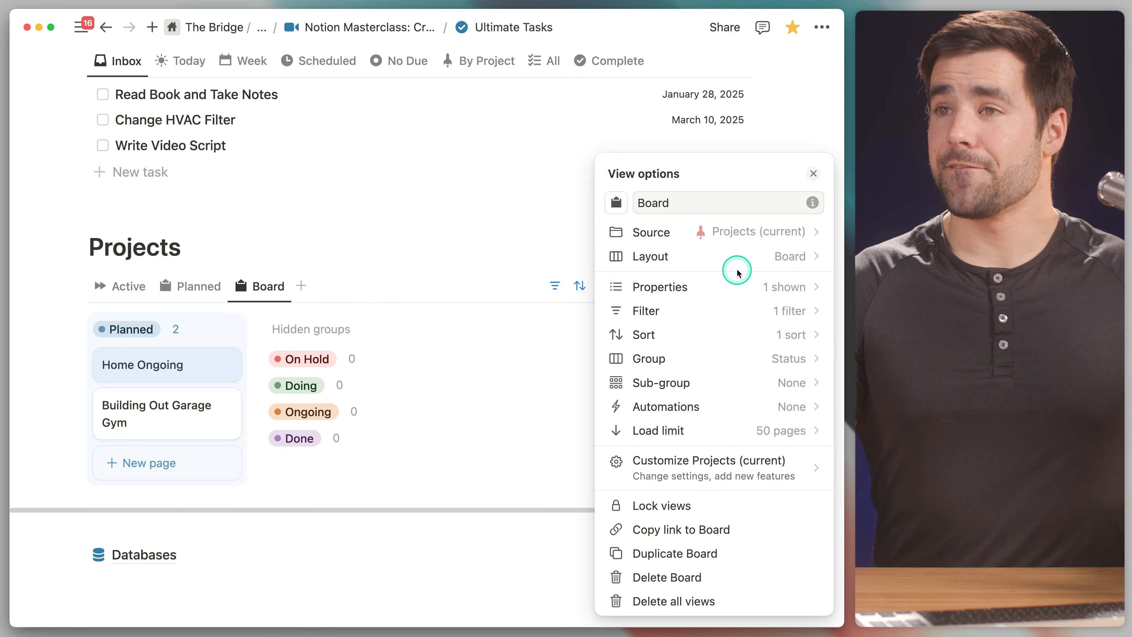
left_click(683, 360)
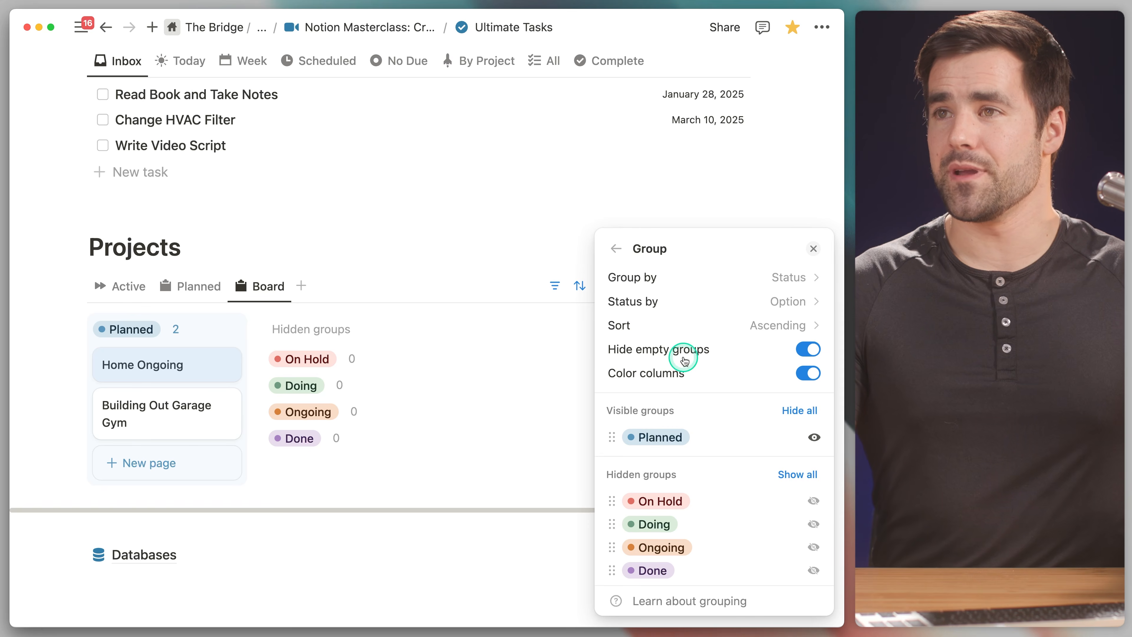
left_click(808, 349)
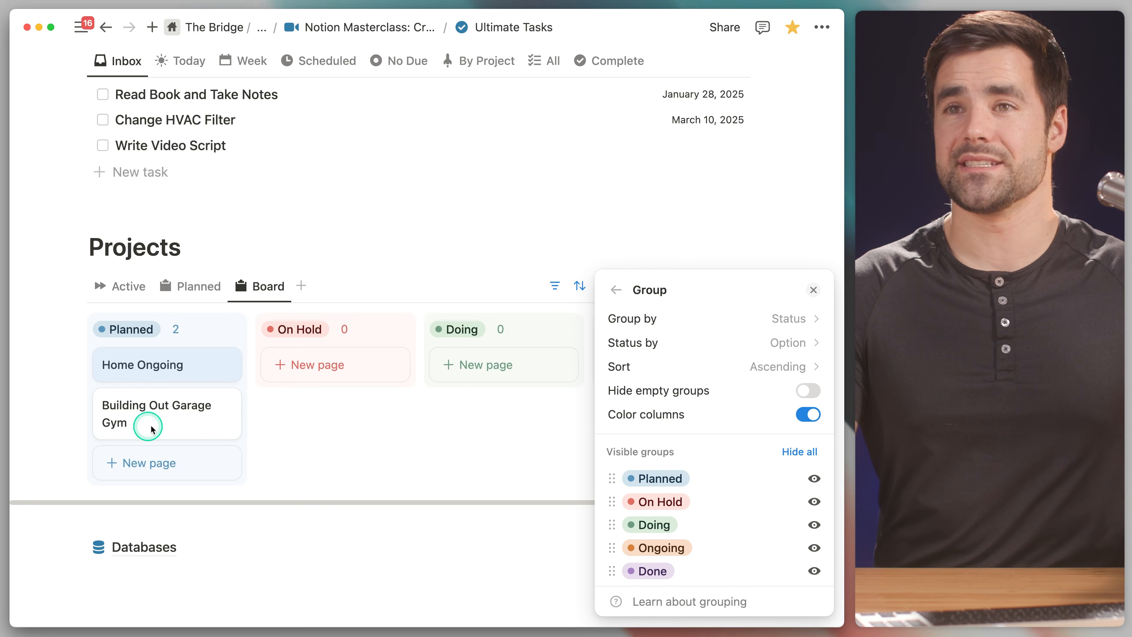
left_click(813, 290)
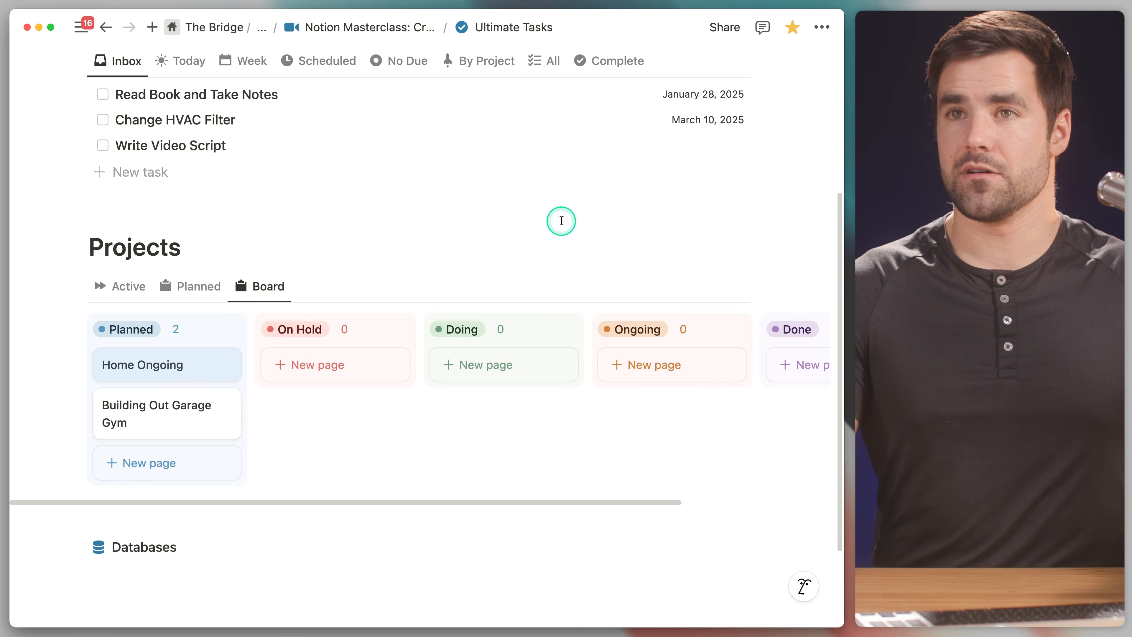
Step: Remove the Status rule from the Board view's filter, keeping the Archived rule, and save for everyone
scroll(562, 221, "down", 1)
left_click(555, 271)
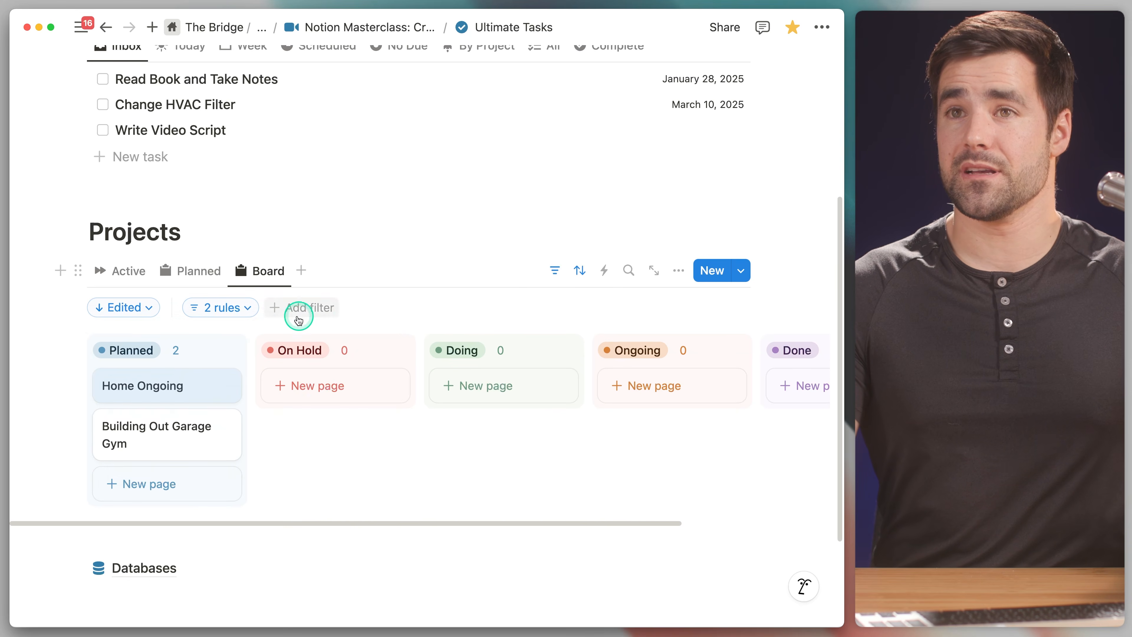
left_click(226, 308)
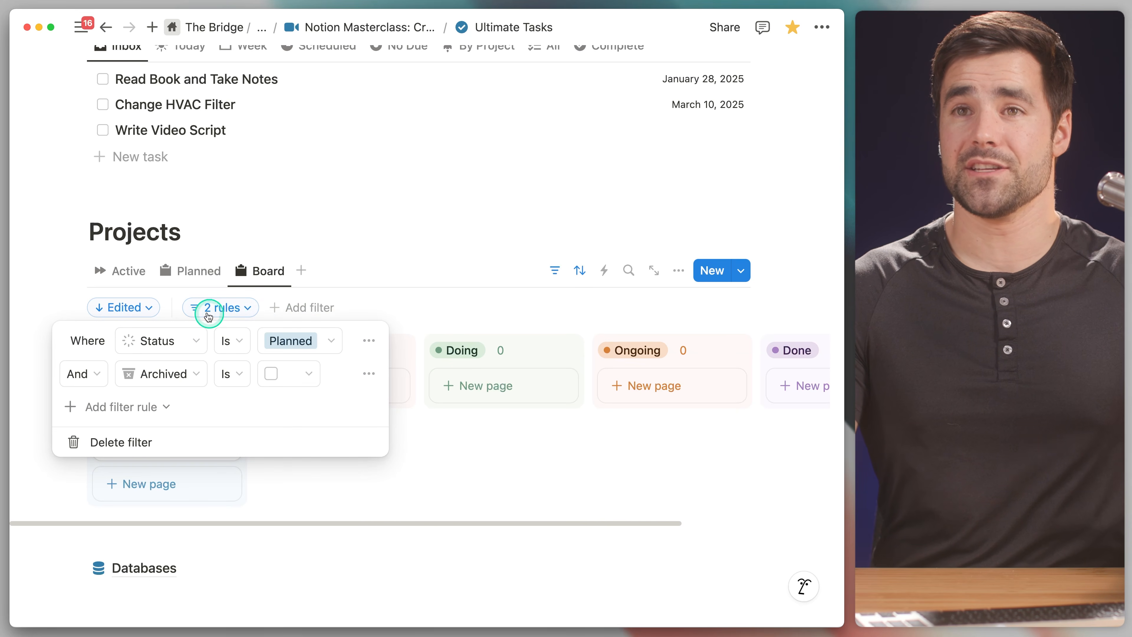
left_click(370, 342)
left_click(352, 367)
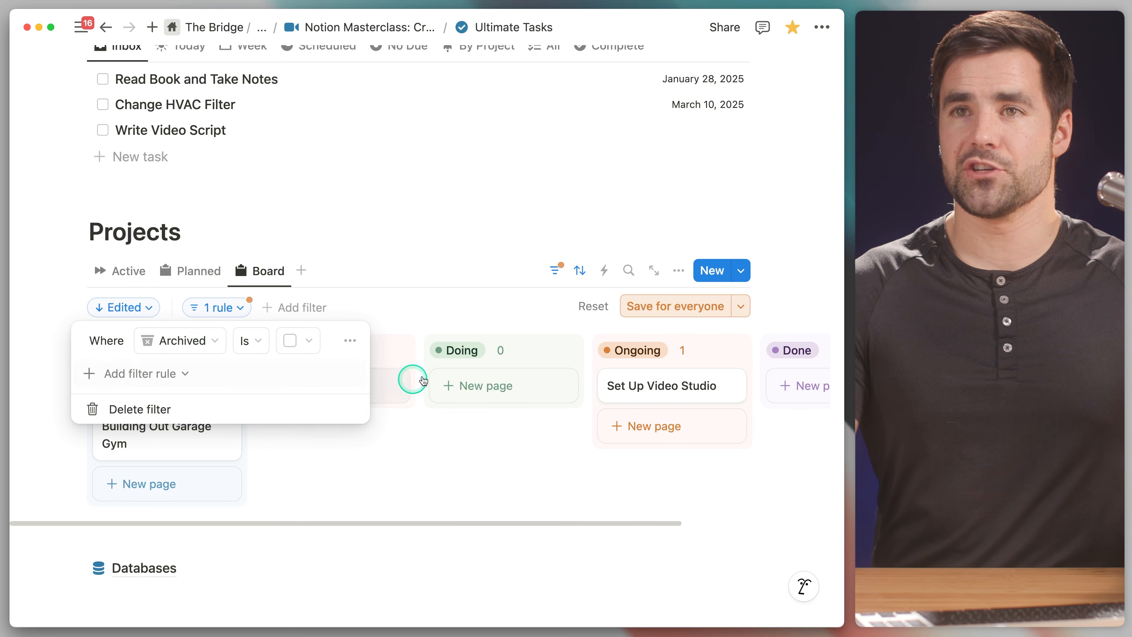
left_click(675, 308)
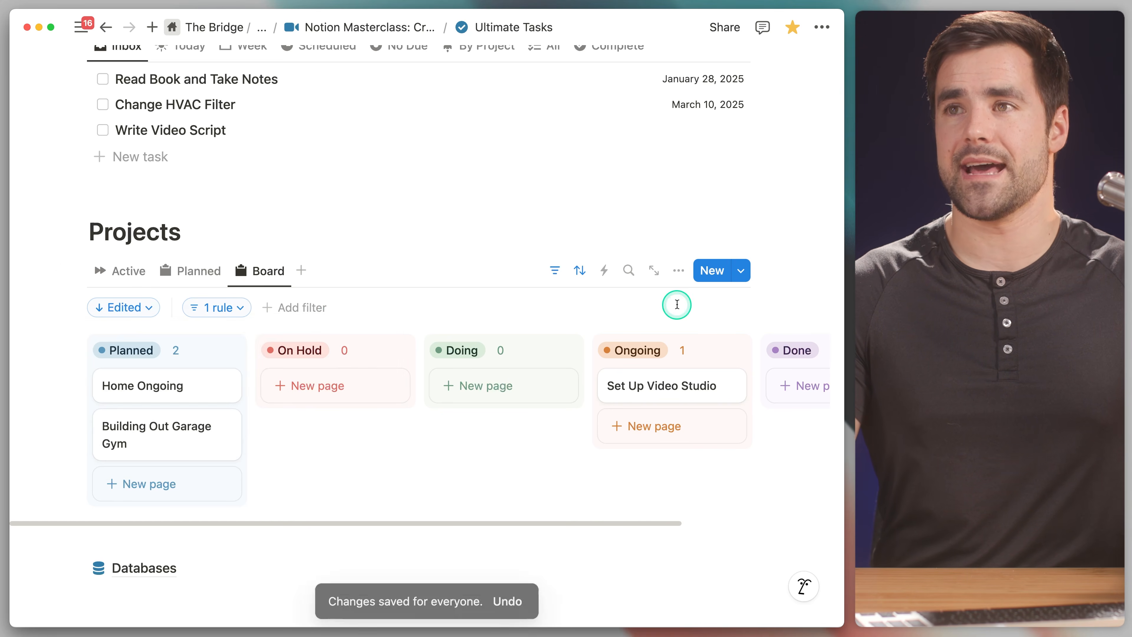
Step: Remove the custom clipboard icon from the Board view
left_click(229, 278)
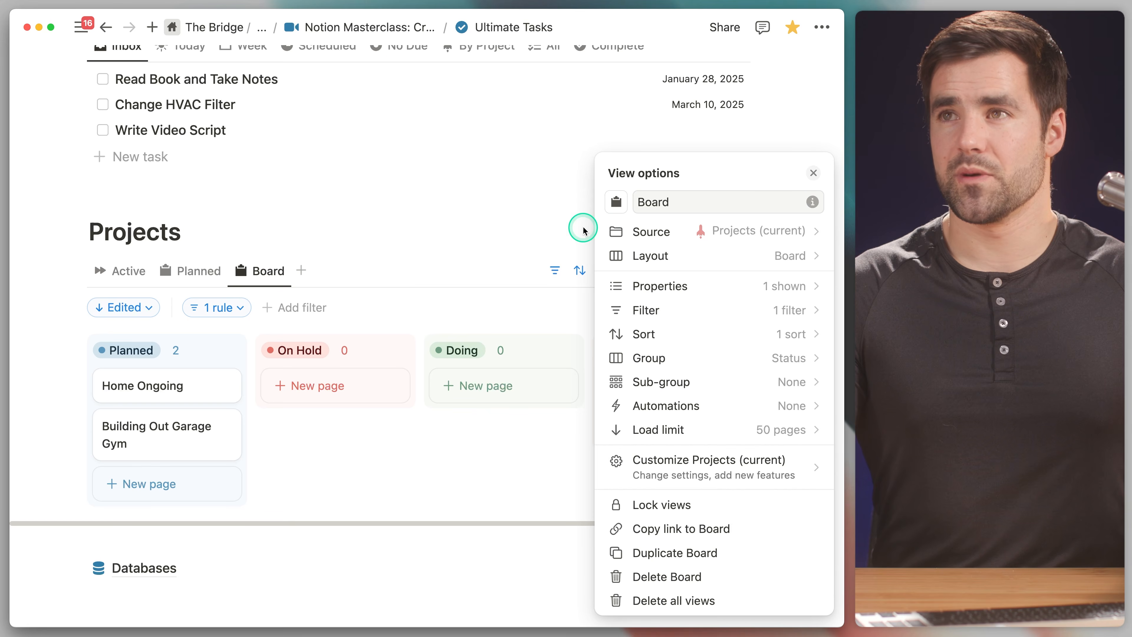
left_click(620, 204)
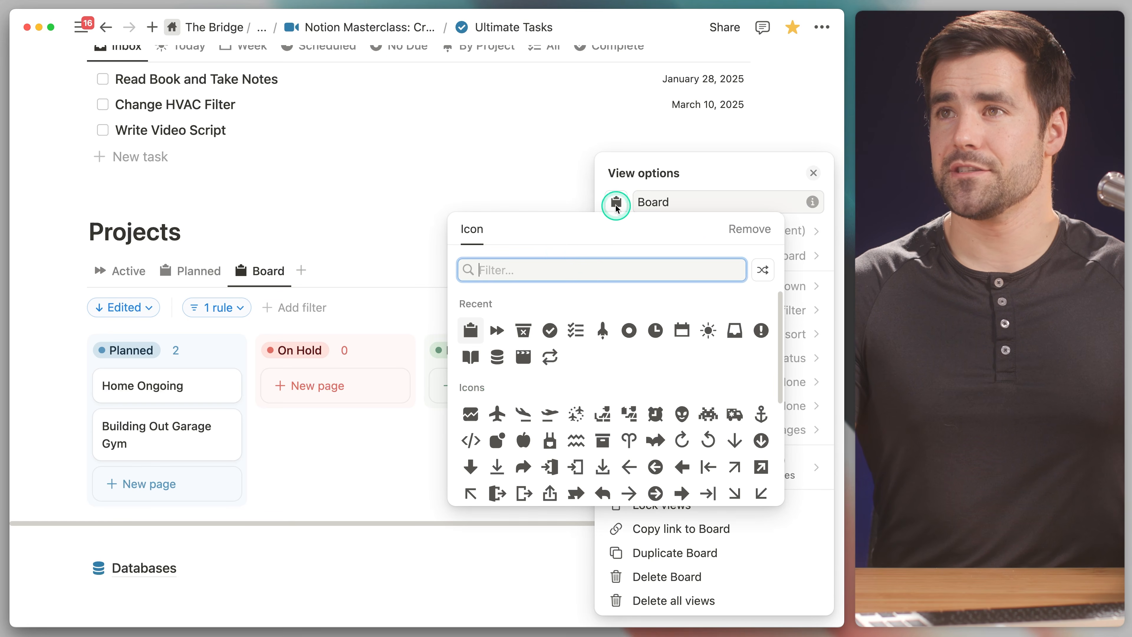
left_click(744, 233)
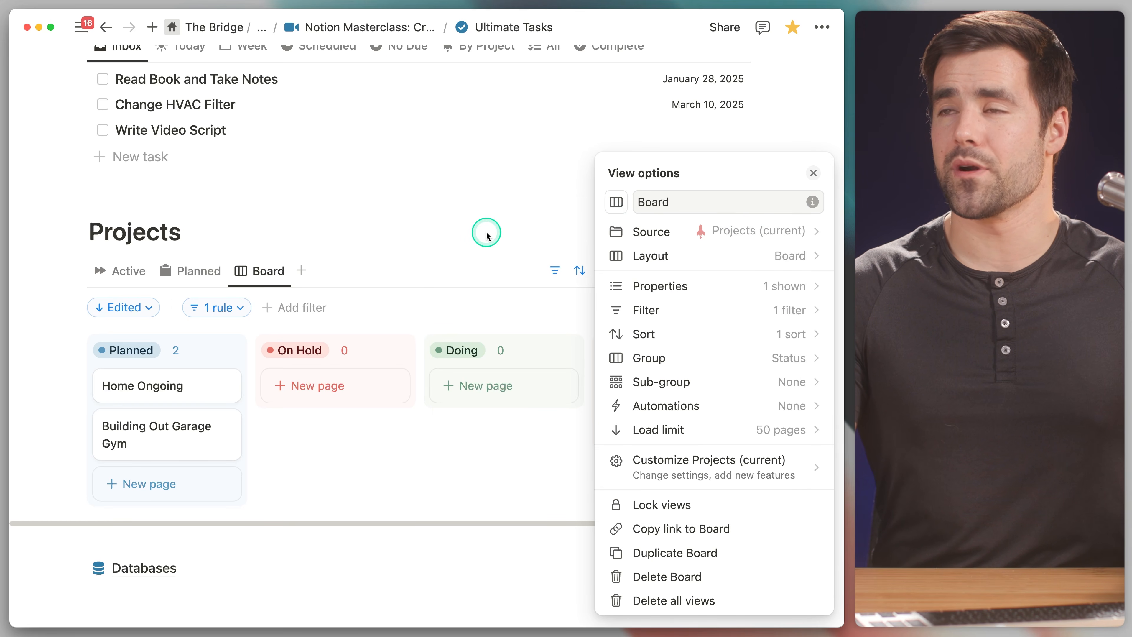
left_click(491, 241)
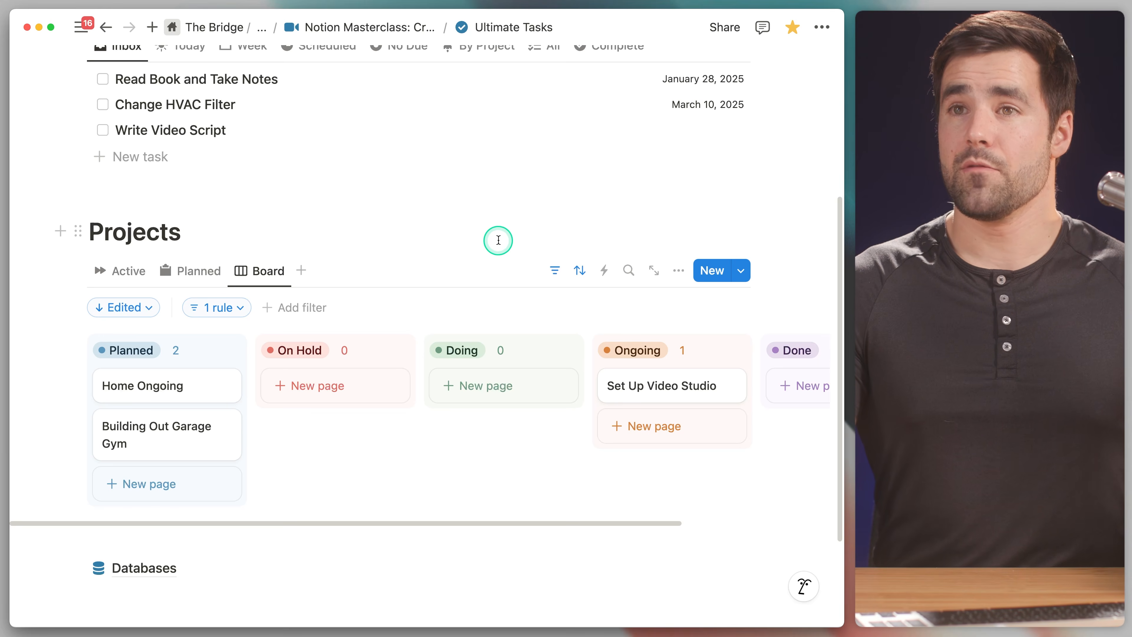
Step: Move the Home Ongoing card to the Ongoing column and the Set Up Video Studio card to Doing
scroll(500, 250, "down", 2)
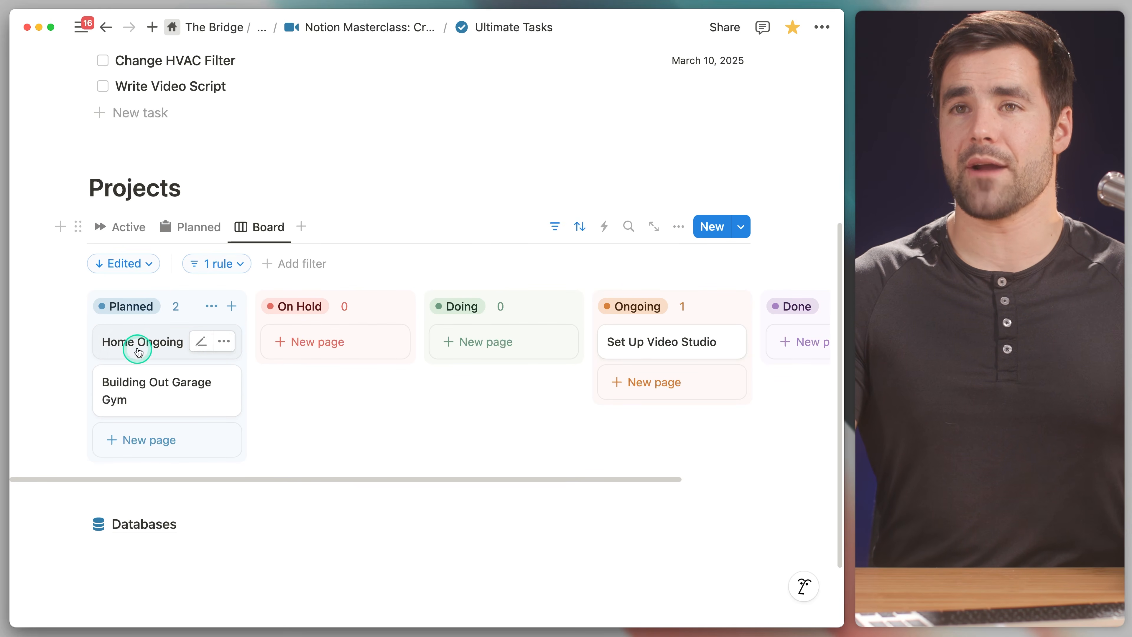
left_click_drag(195, 351, 644, 366)
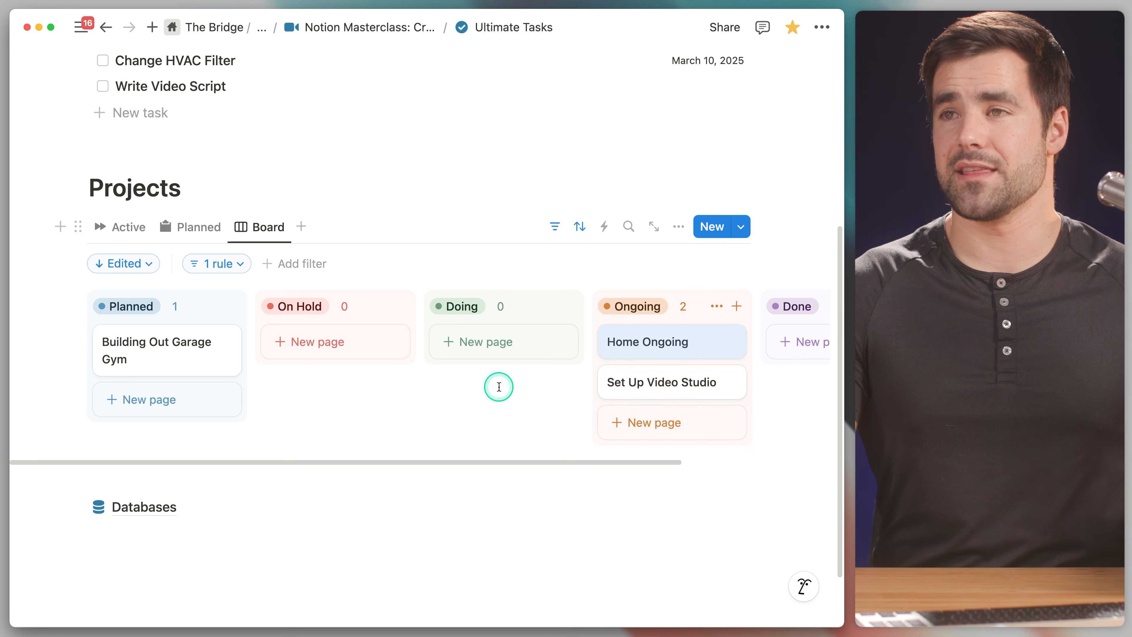
left_click_drag(660, 384, 502, 333)
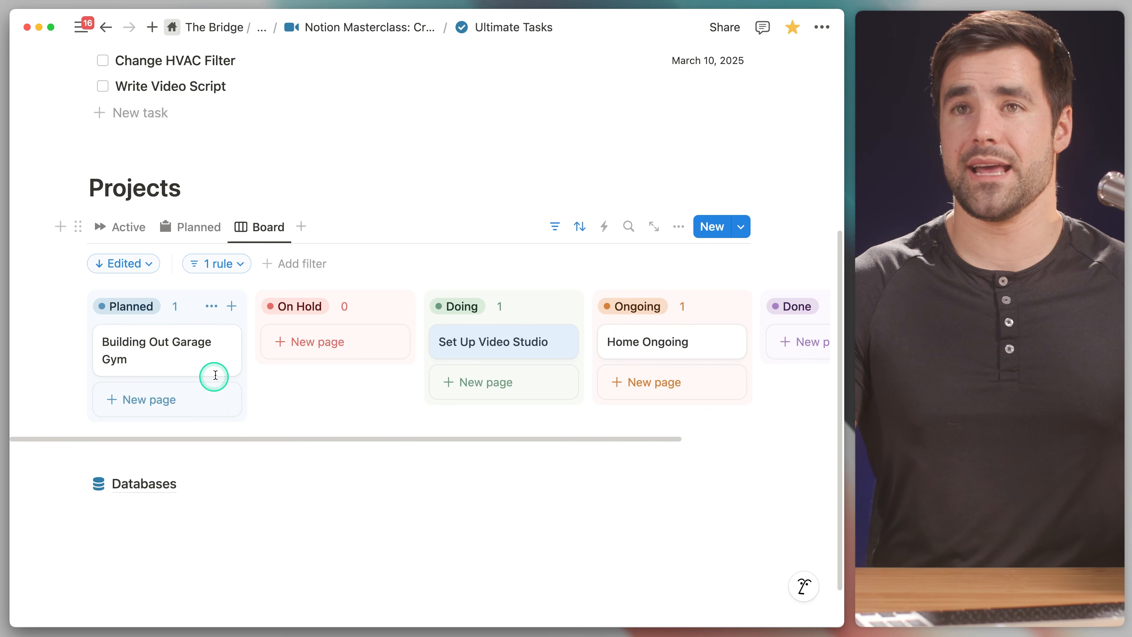
Step: Check which projects are listed in the Active view and in the Planned view
left_click(122, 231)
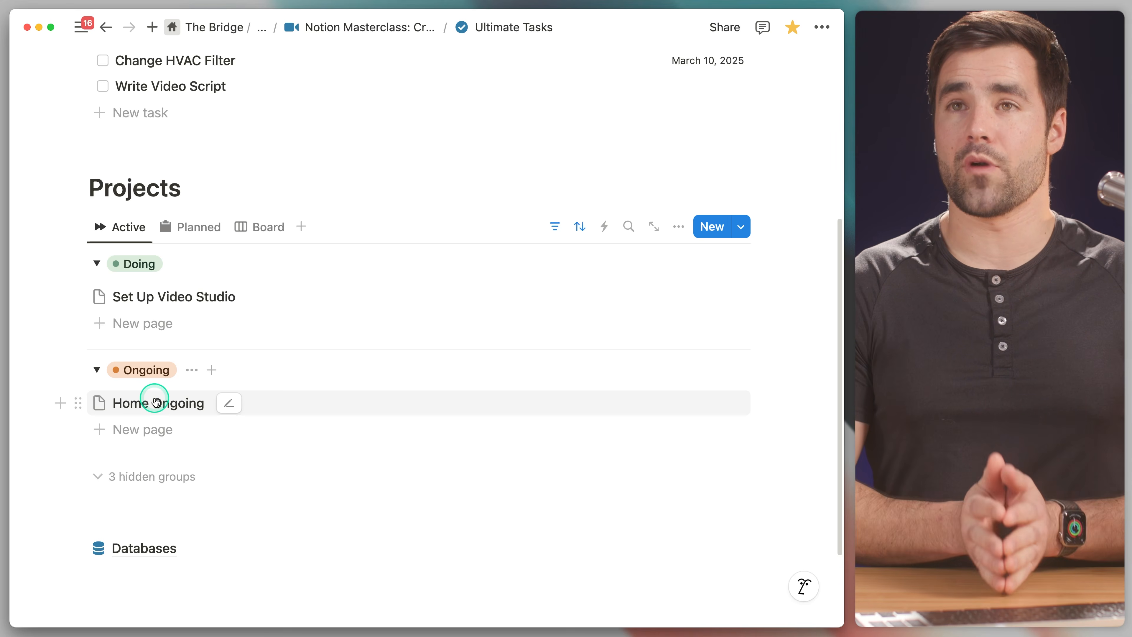
left_click(200, 227)
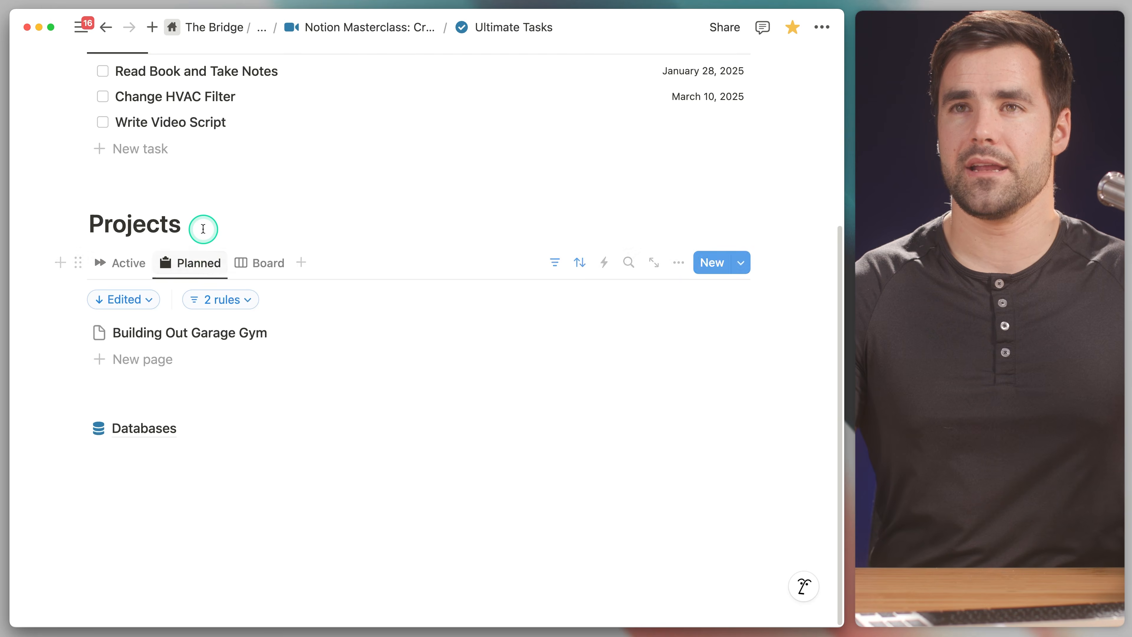
Step: Duplicate the Planned view of Projects, name the copy Archived and give it the container x icon
left_click(211, 267)
left_click(218, 427)
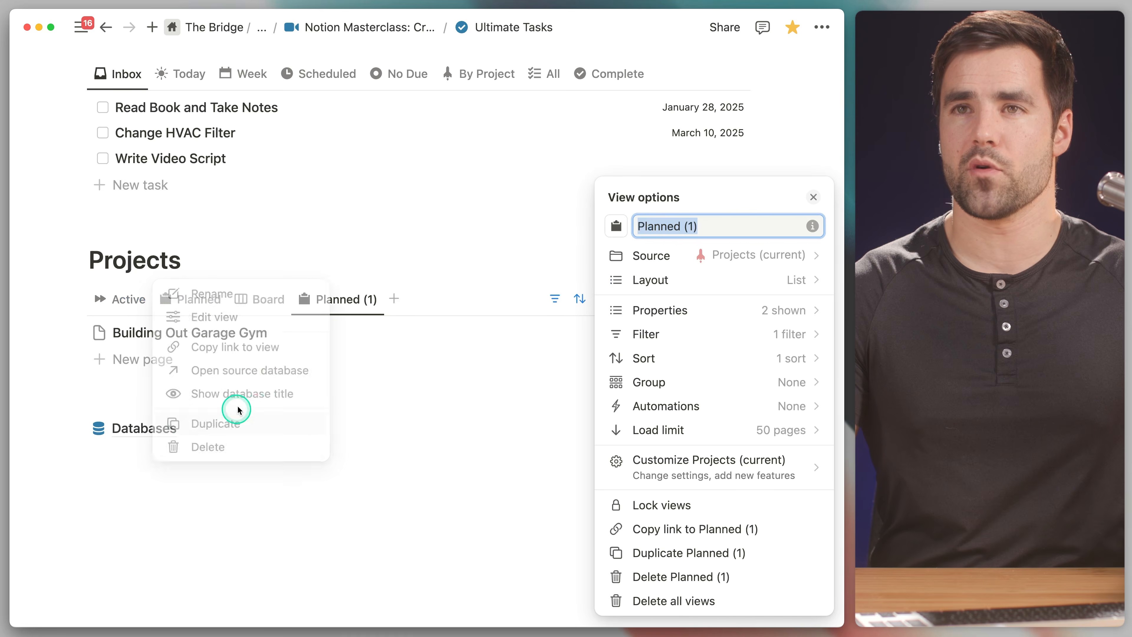
type("Archived")
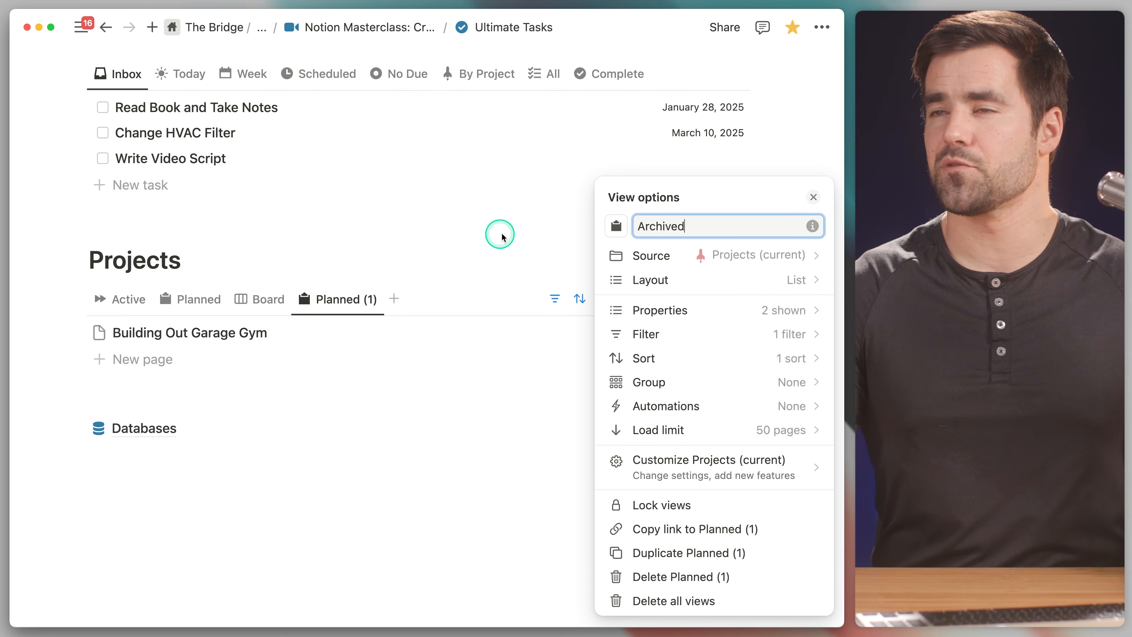
left_click(613, 226)
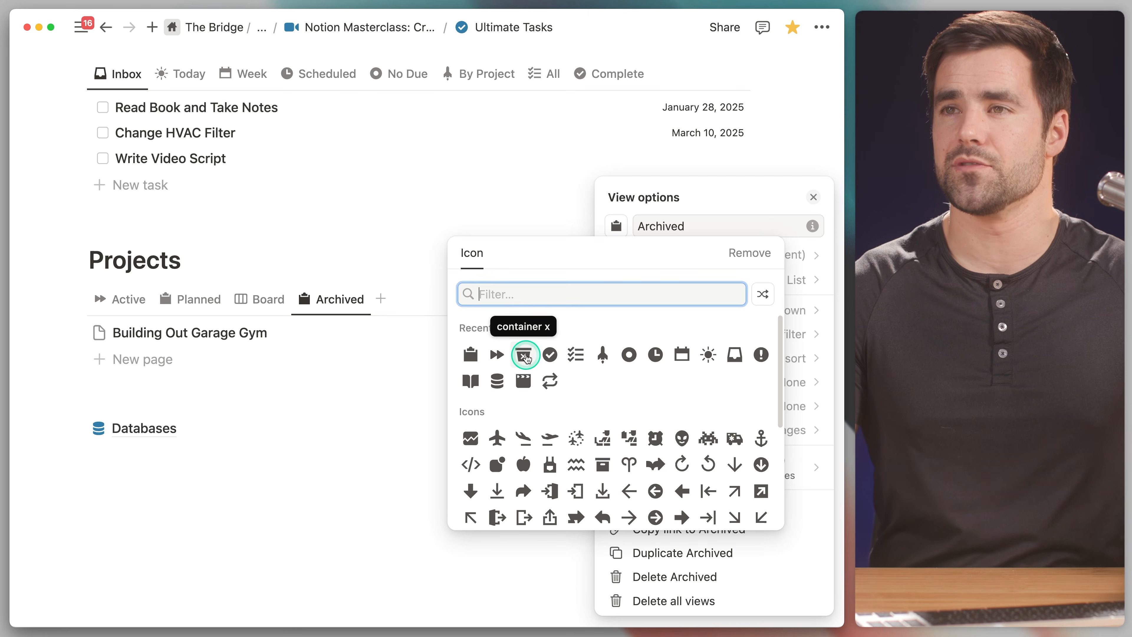
left_click(526, 353)
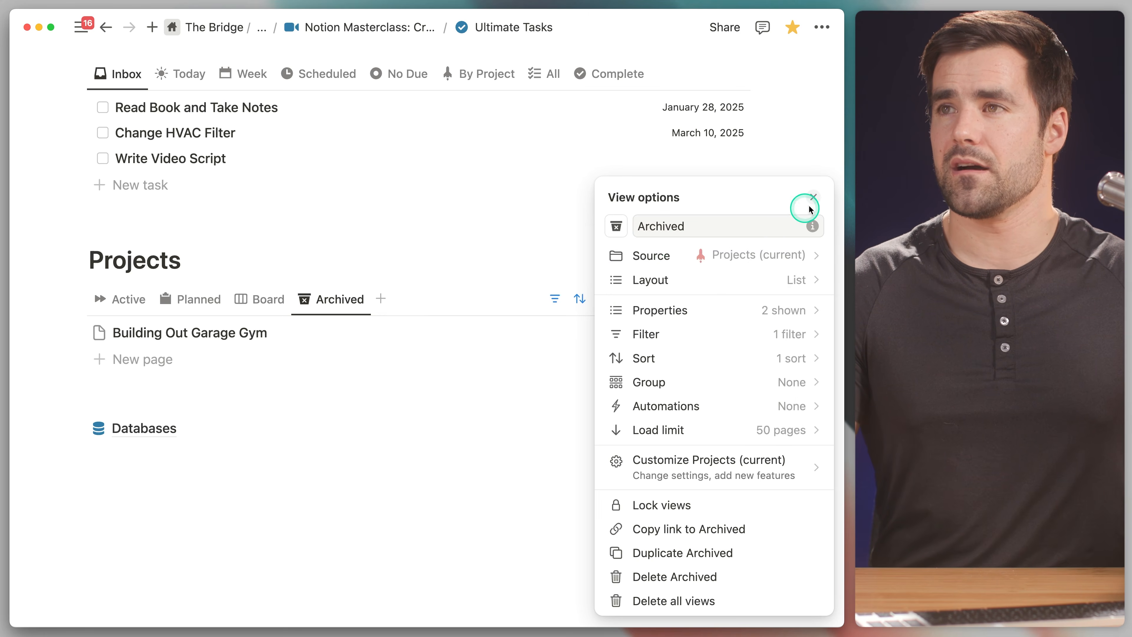
left_click(813, 198)
Step: Filter the Archived view to projects whose Archived checkbox is checked, remove the Status rule, and save for everyone
left_click(553, 301)
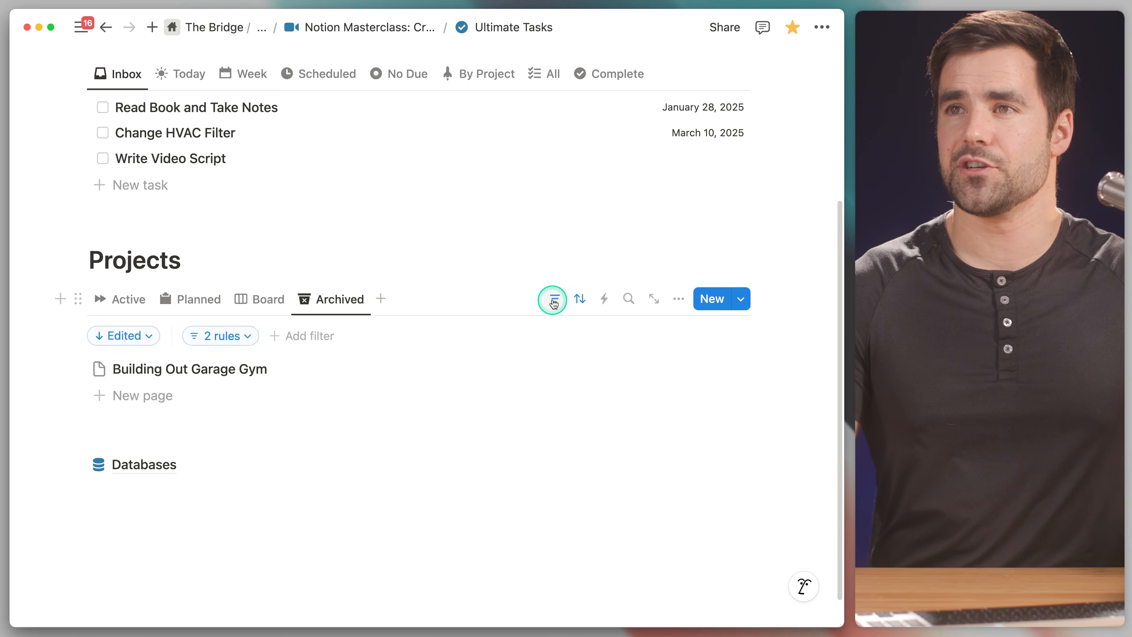
left_click(236, 334)
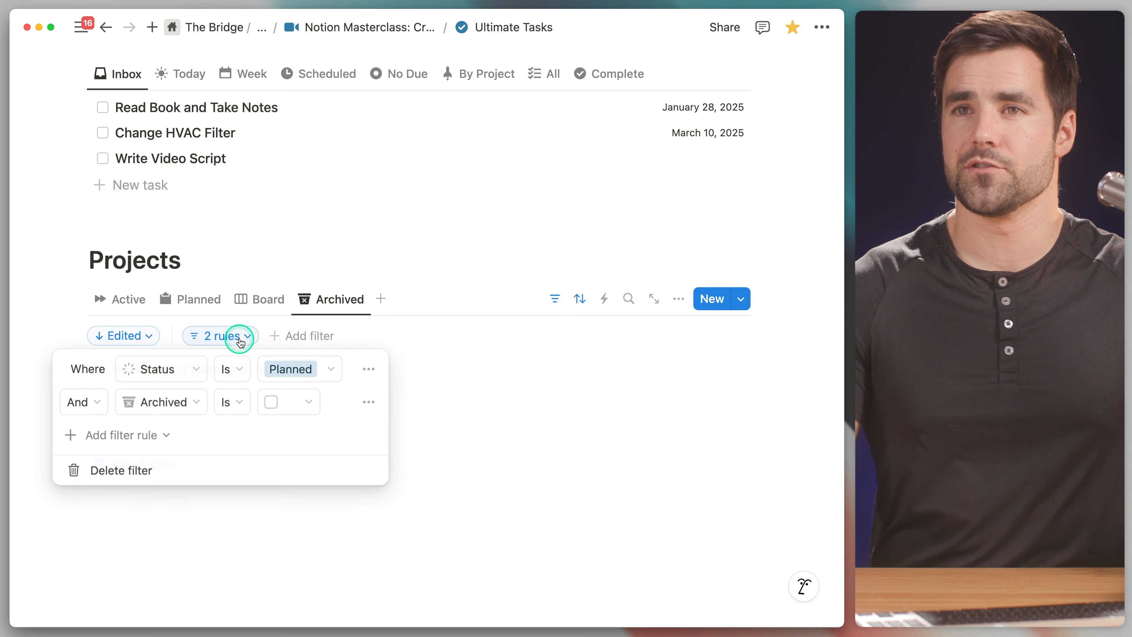
left_click(290, 402)
left_click(253, 454)
left_click(368, 368)
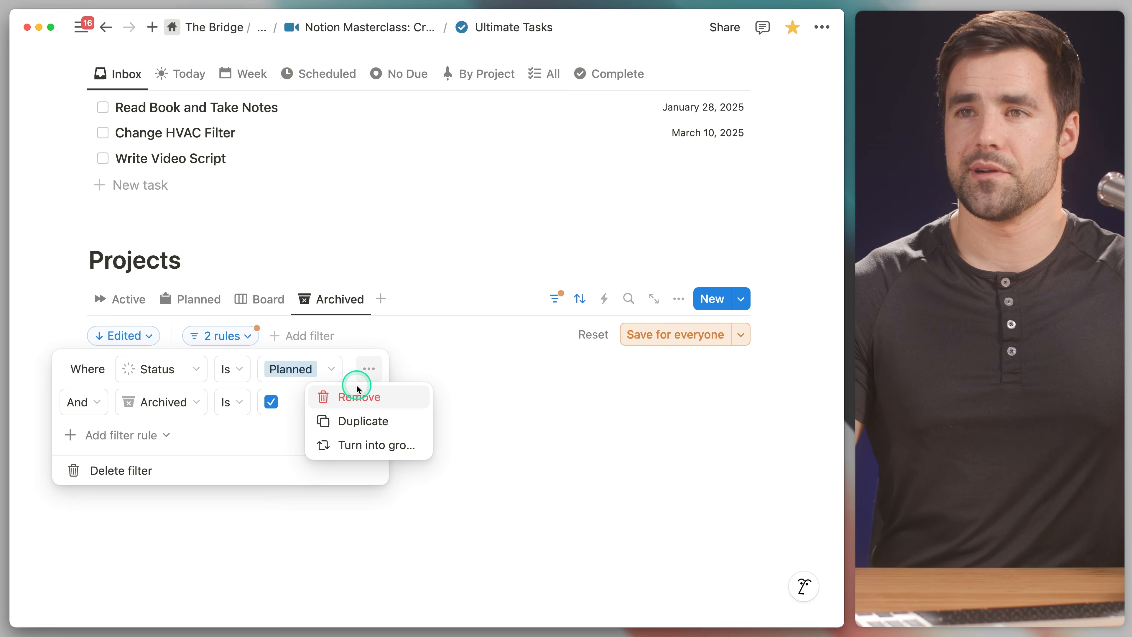
left_click(355, 397)
left_click(640, 341)
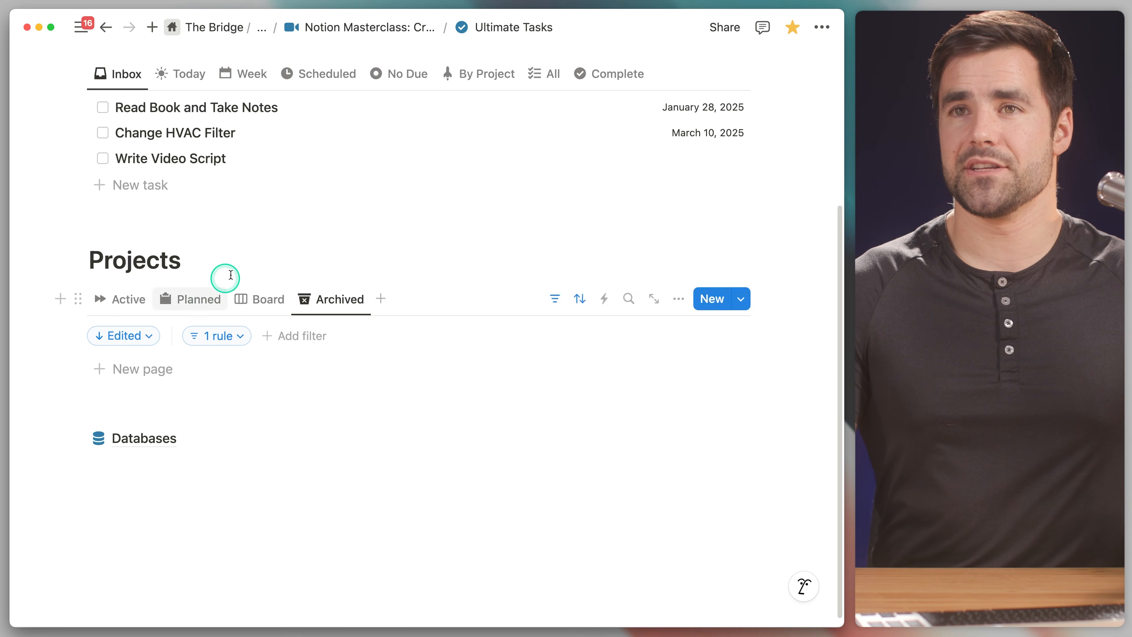
Step: Show the Status property in the Archived view of Projects
left_click(678, 299)
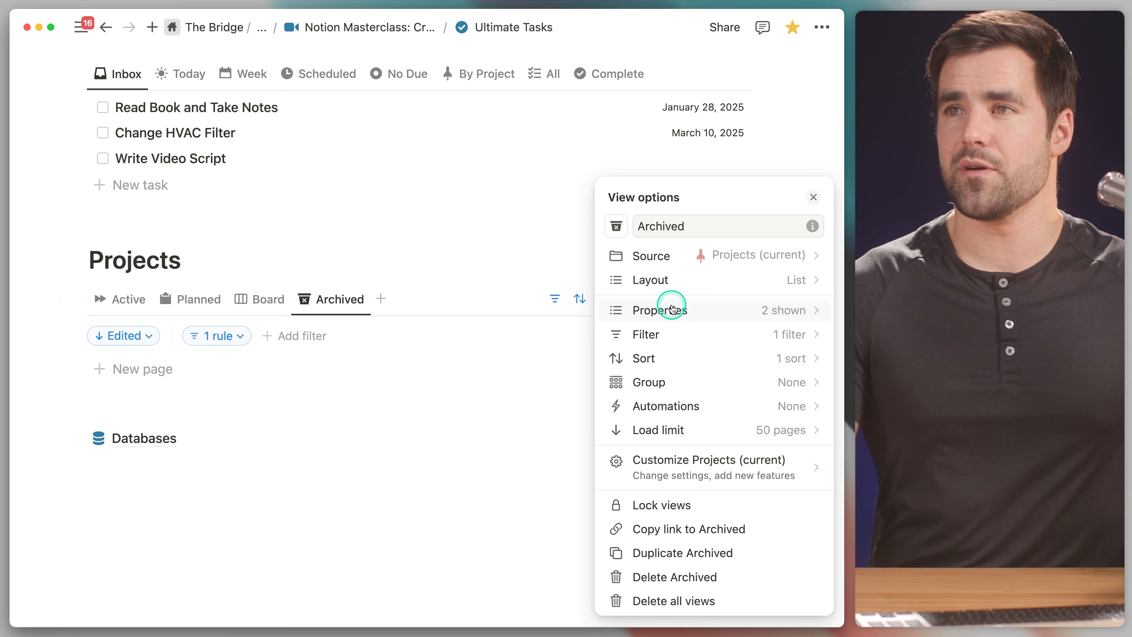
left_click(719, 312)
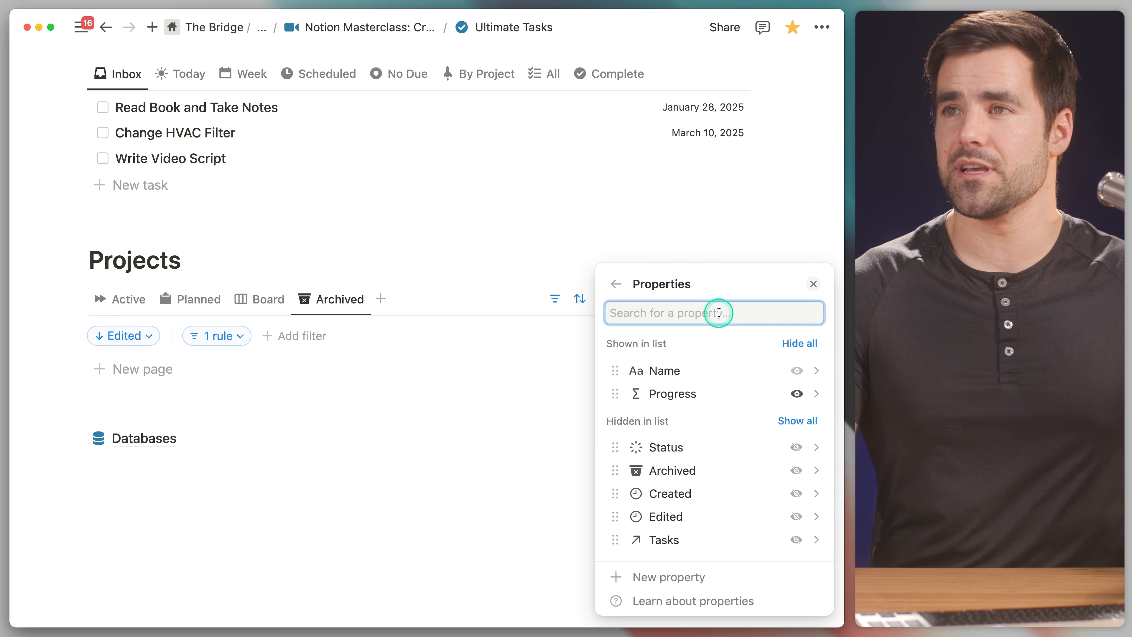
left_click(796, 446)
left_click(505, 298)
Step: Show the Status property in the Planned view of Projects
left_click(219, 301)
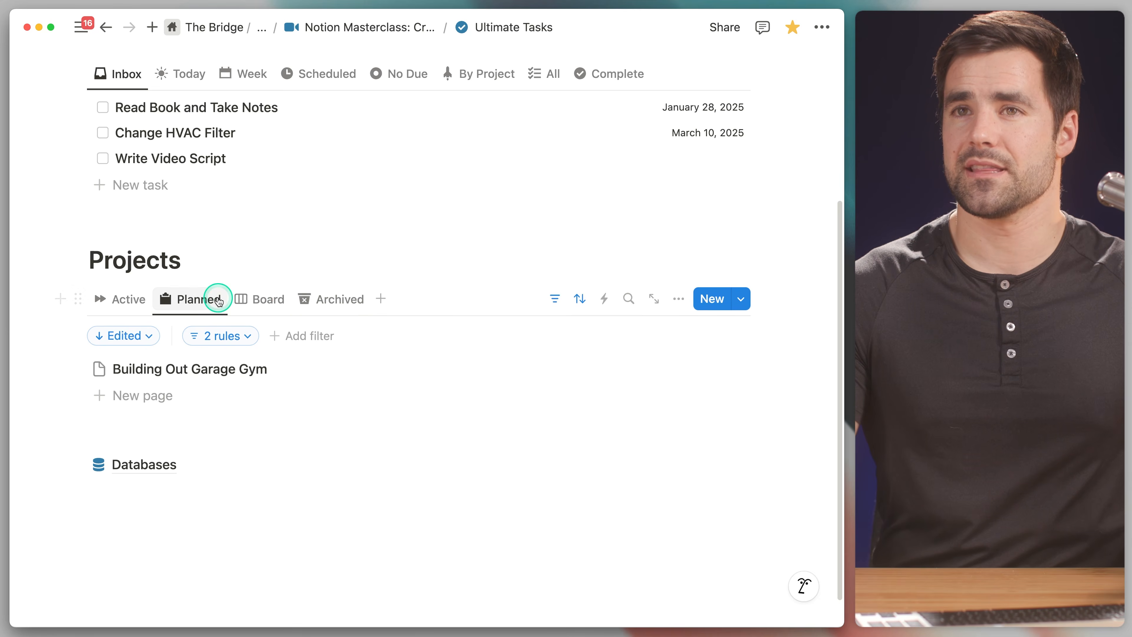
left_click(681, 299)
left_click(746, 313)
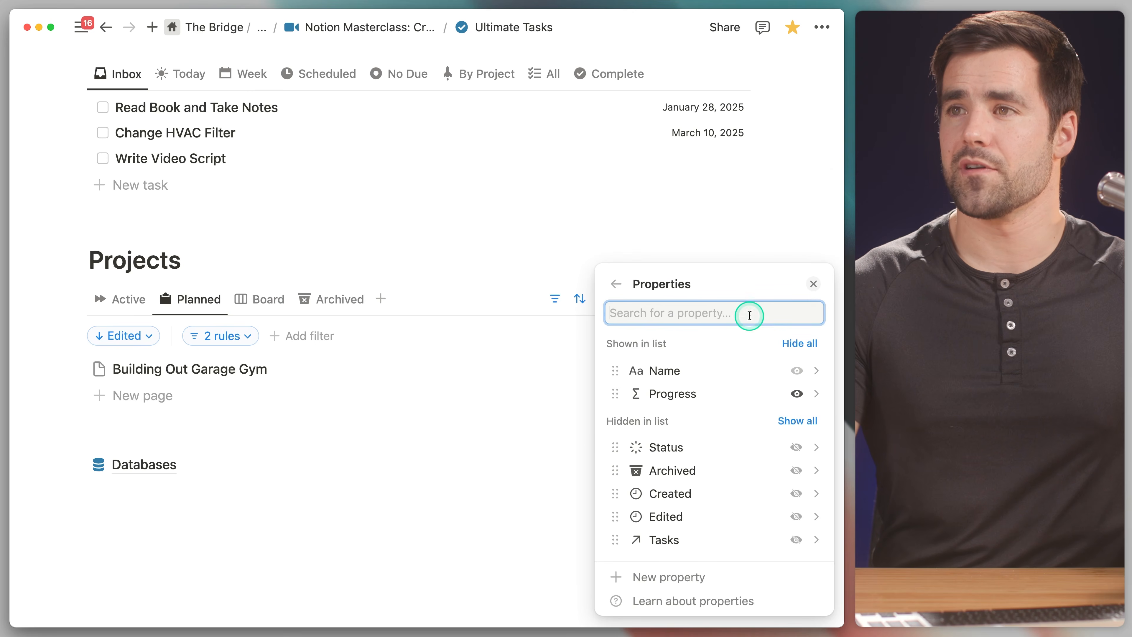
left_click(794, 448)
left_click(487, 288)
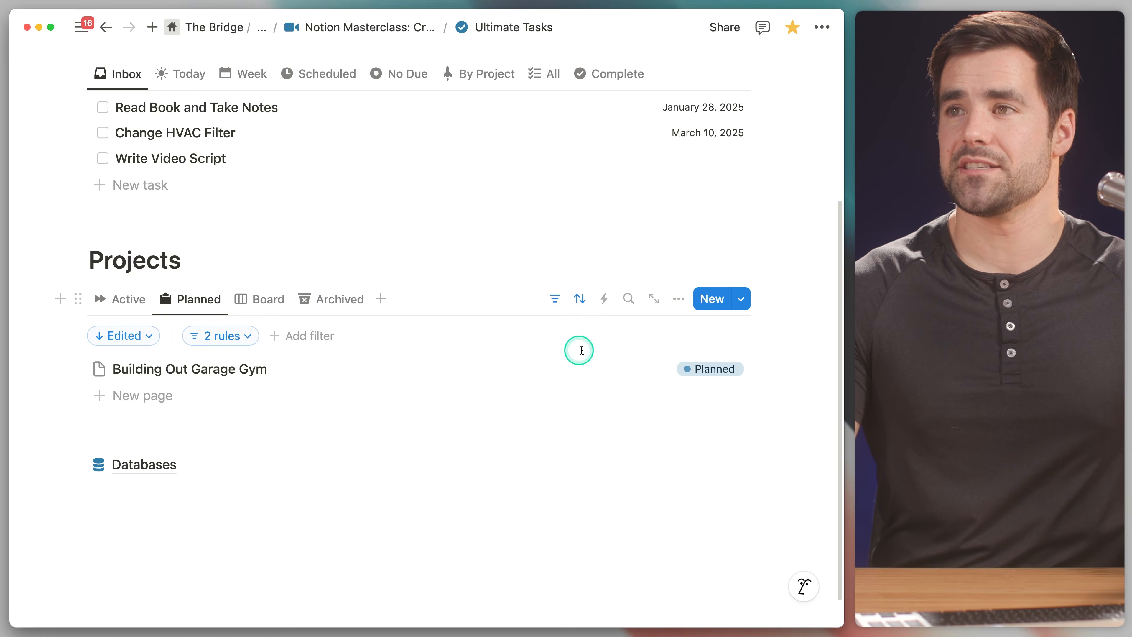
left_click(699, 369)
key("Escape")
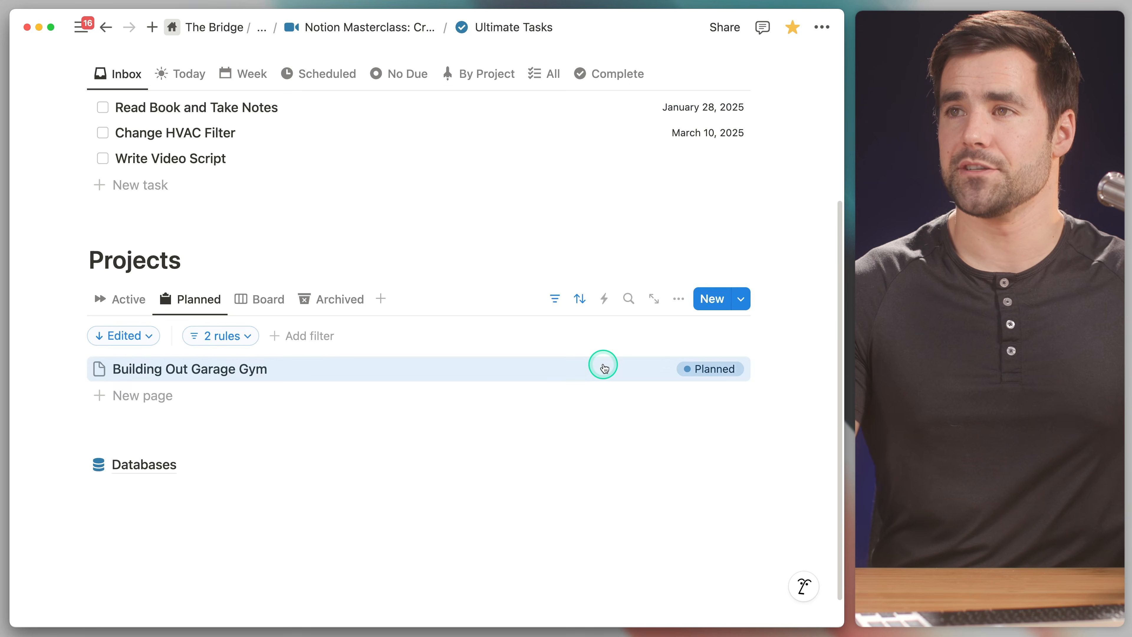
Step: Open the Set Up Video Studio project from the Active view and check its hidden properties and related tasks
scroll(778, 412, "up", 2)
left_click(126, 353)
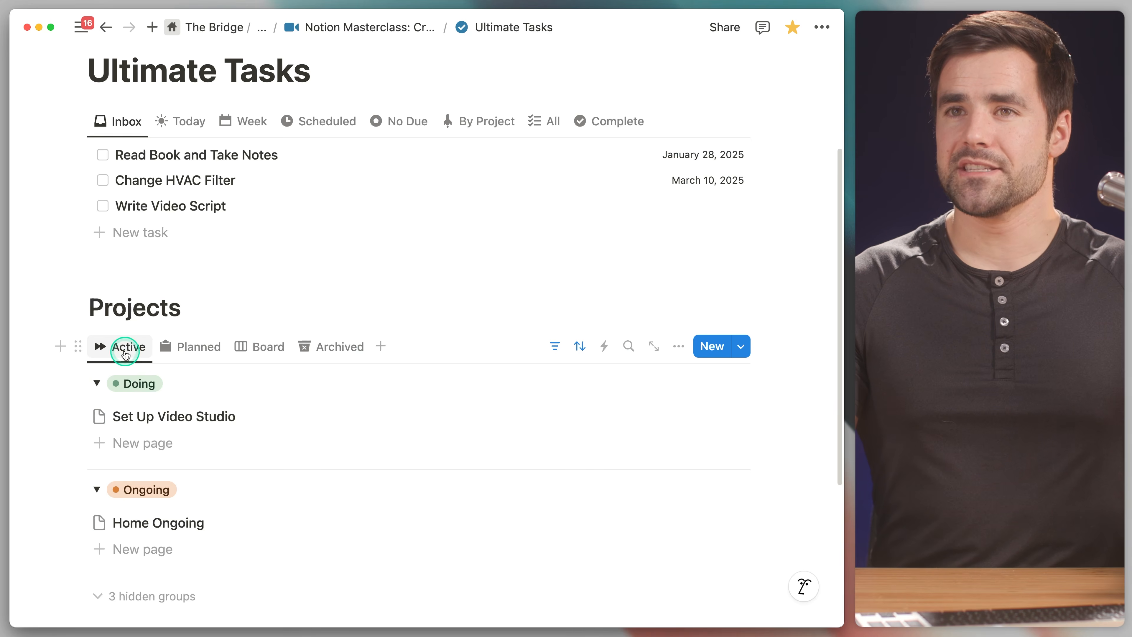
left_click(166, 417)
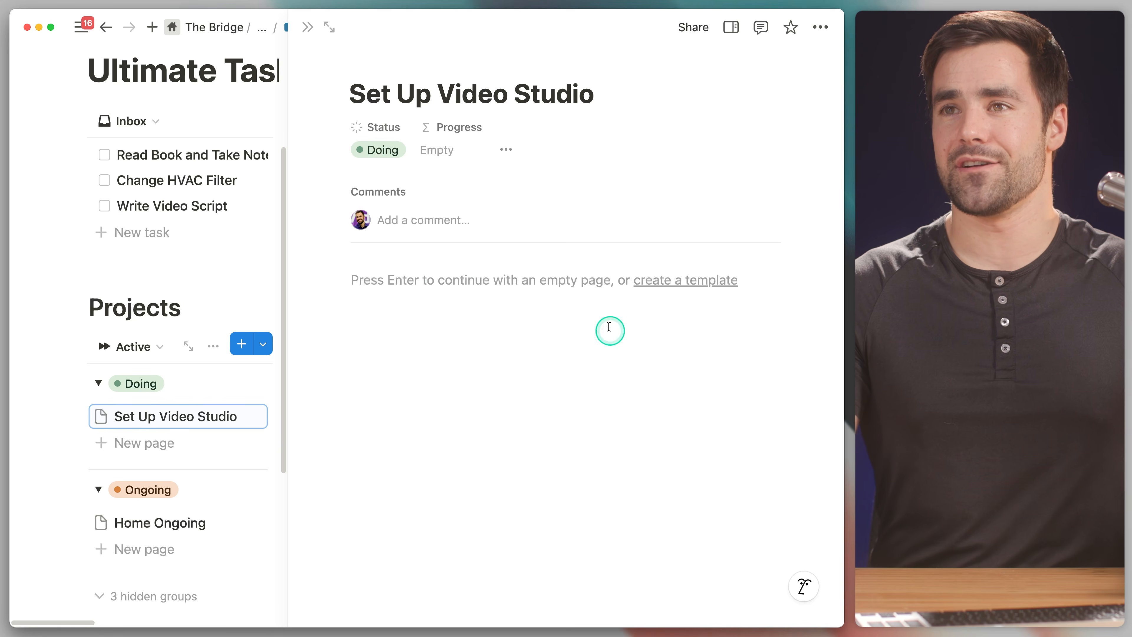
left_click(500, 150)
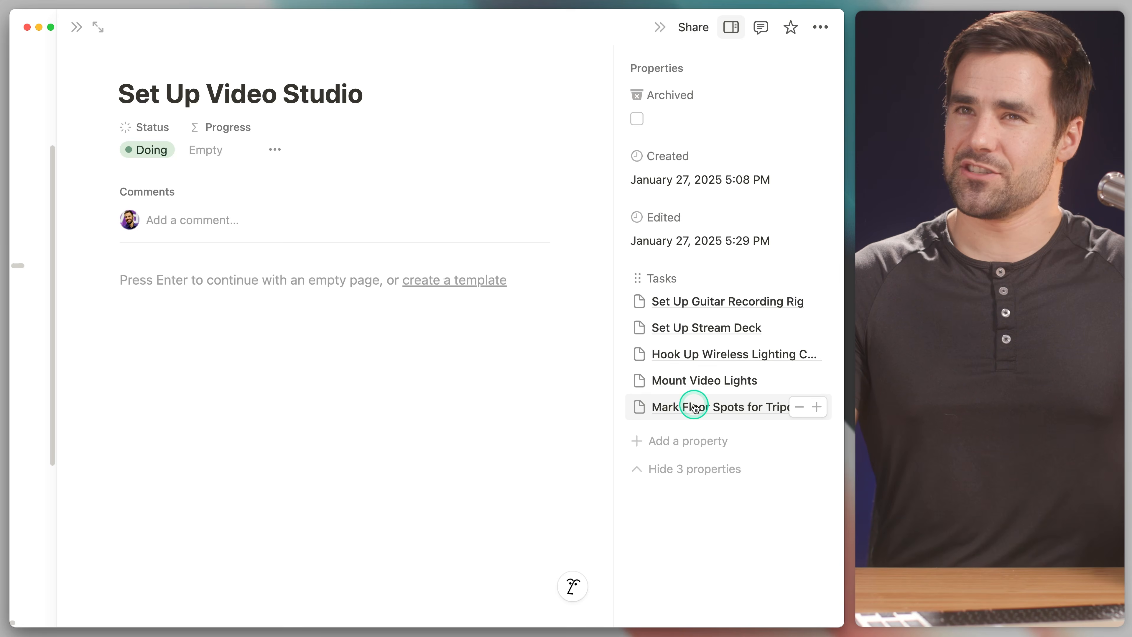
left_click(76, 28)
Step: Switch to the finished example of Ultimate Tasks and examine the task views inside the Build new studio project page
left_click_drag(671, 635, 672, 27)
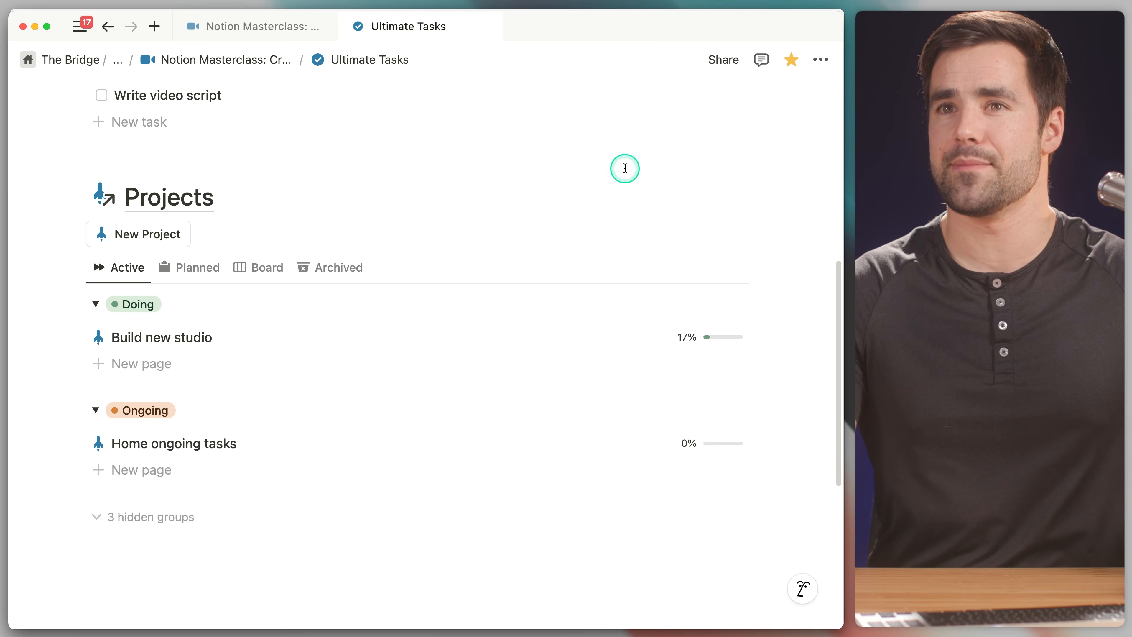
left_click(177, 337)
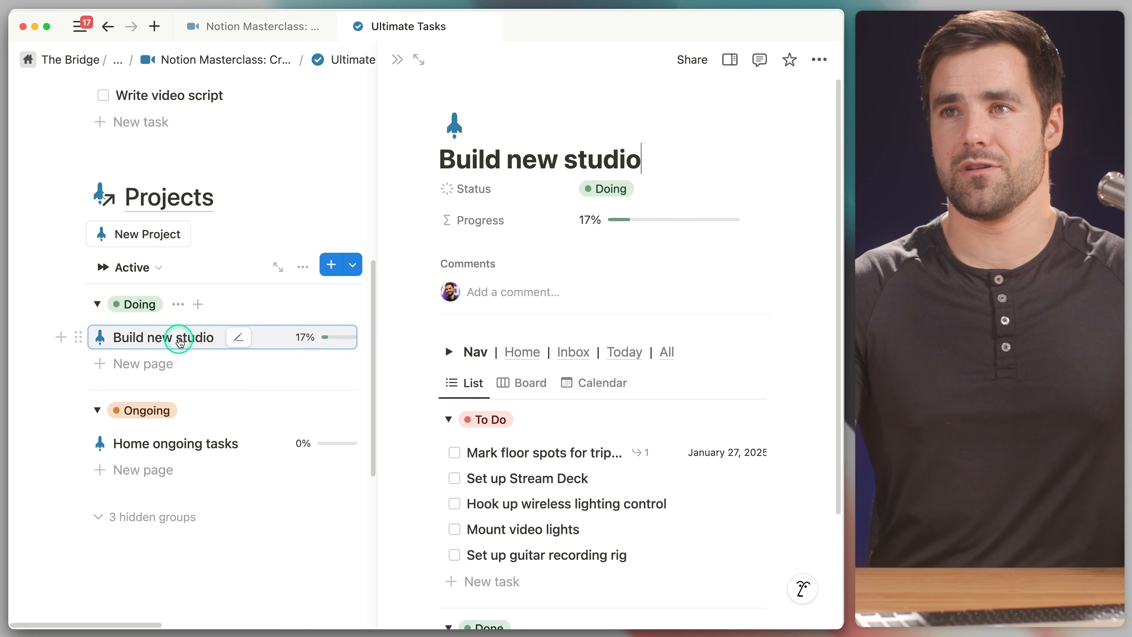
scroll(575, 406, "down", 4)
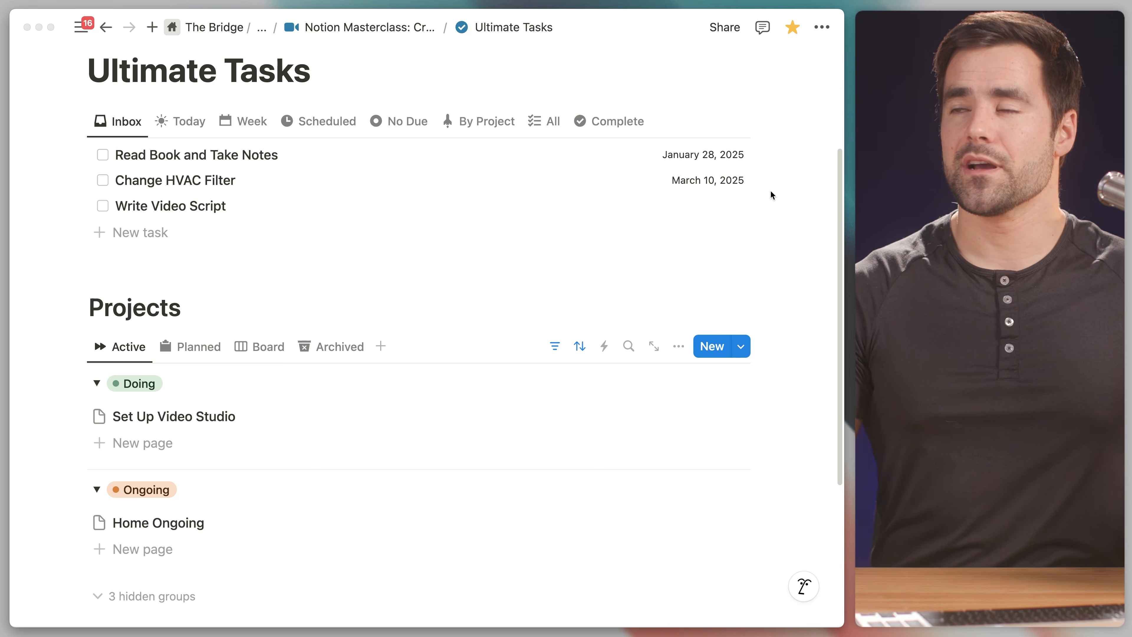
Step: Review the filter rules of the Active view of Projects
left_click(799, 299)
scroll(803, 319, "down", 2)
scroll(803, 319, "down", 1)
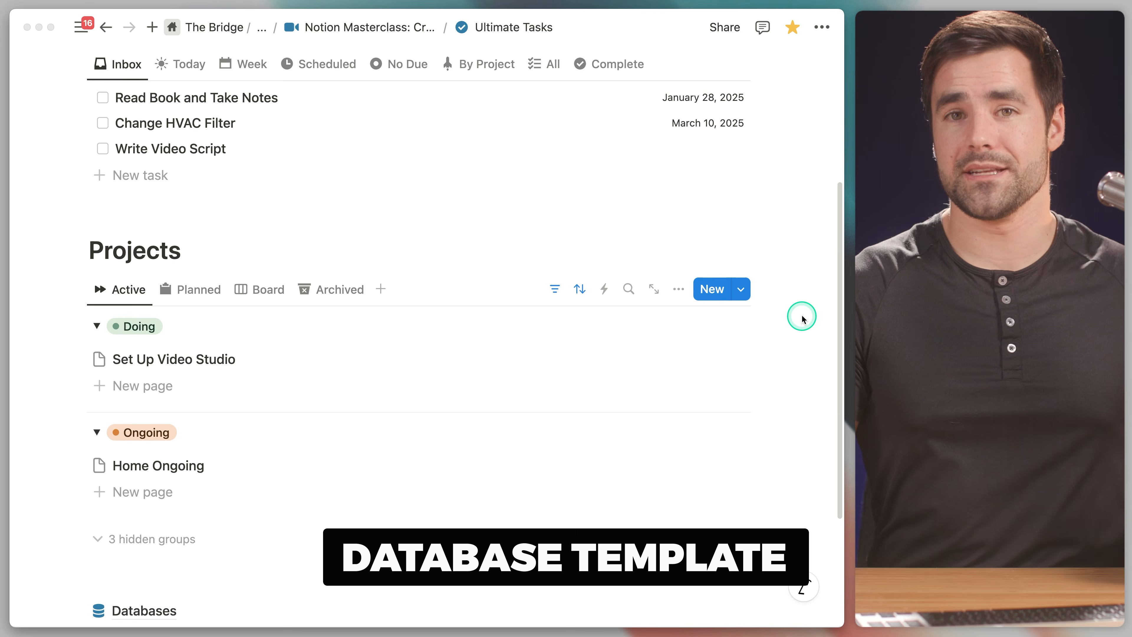
scroll(803, 319, "down", 1)
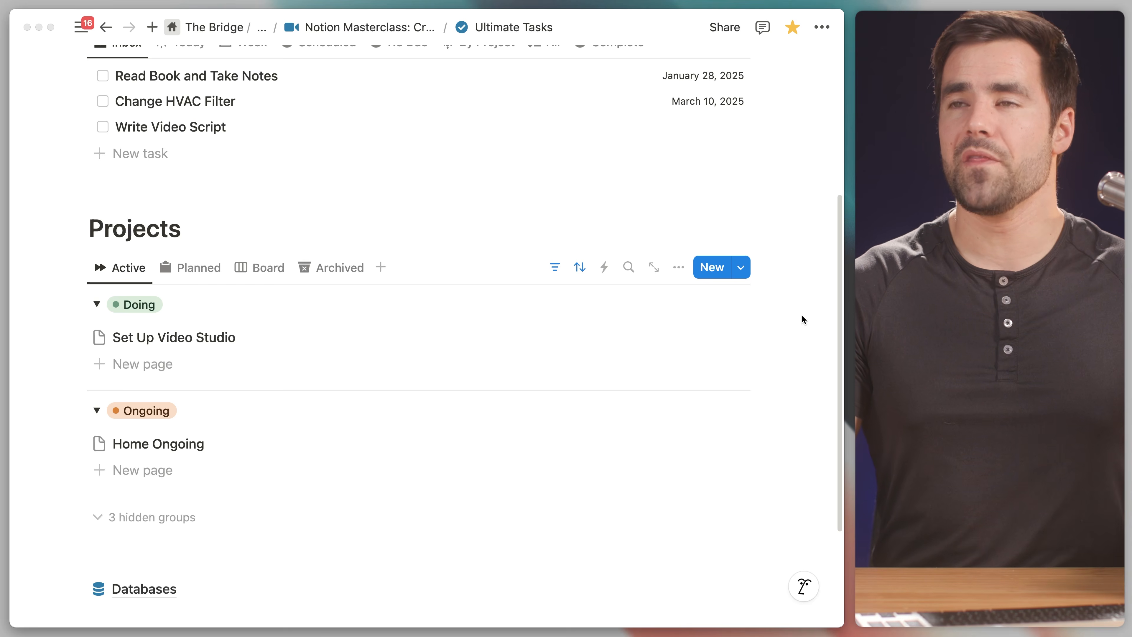
left_click(800, 299)
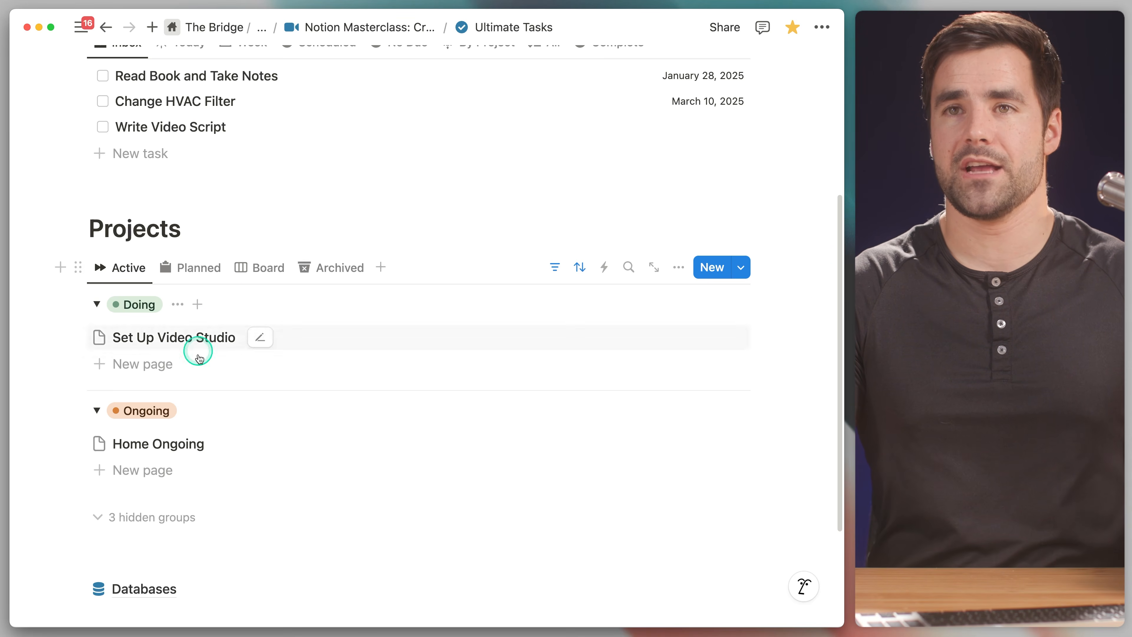
left_click(557, 268)
left_click(230, 304)
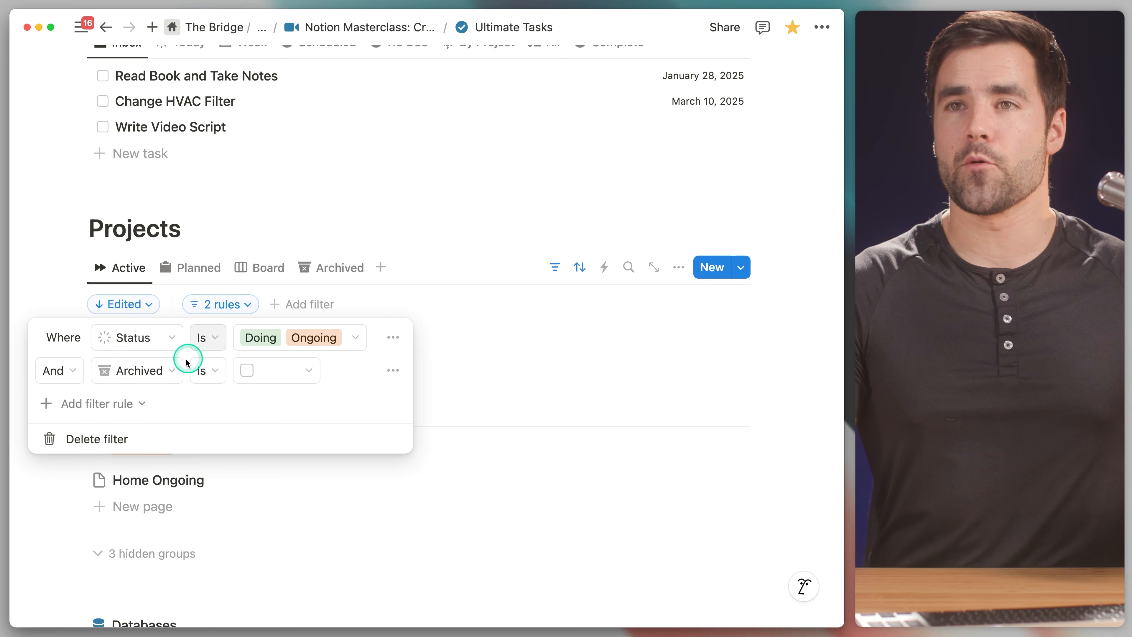
left_click(807, 331)
Step: Add a throwaway project named ";lkajsdf;l" to the Doing group to inspect its new page, and delete it
left_click(154, 405)
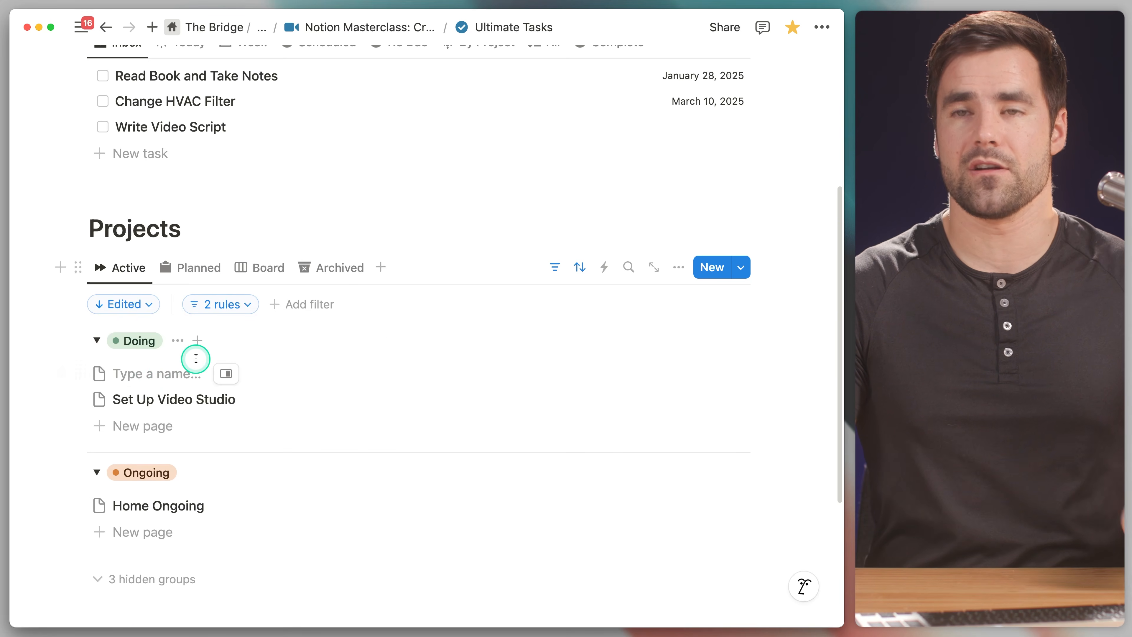
type(";lkajsdf;l")
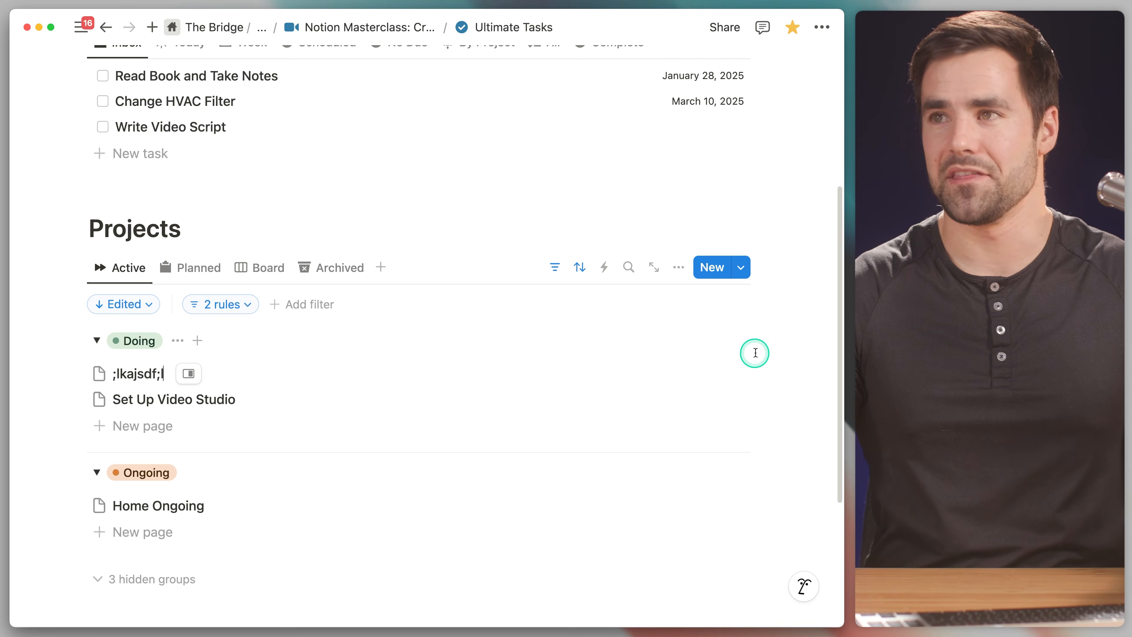
left_click(139, 373)
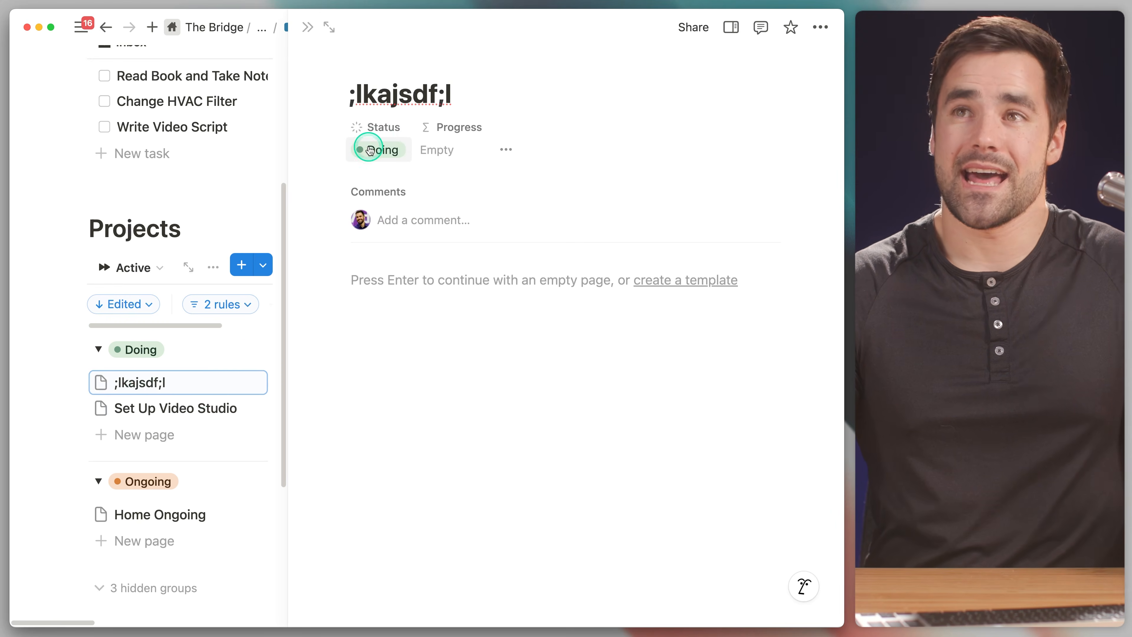
left_click(336, 45)
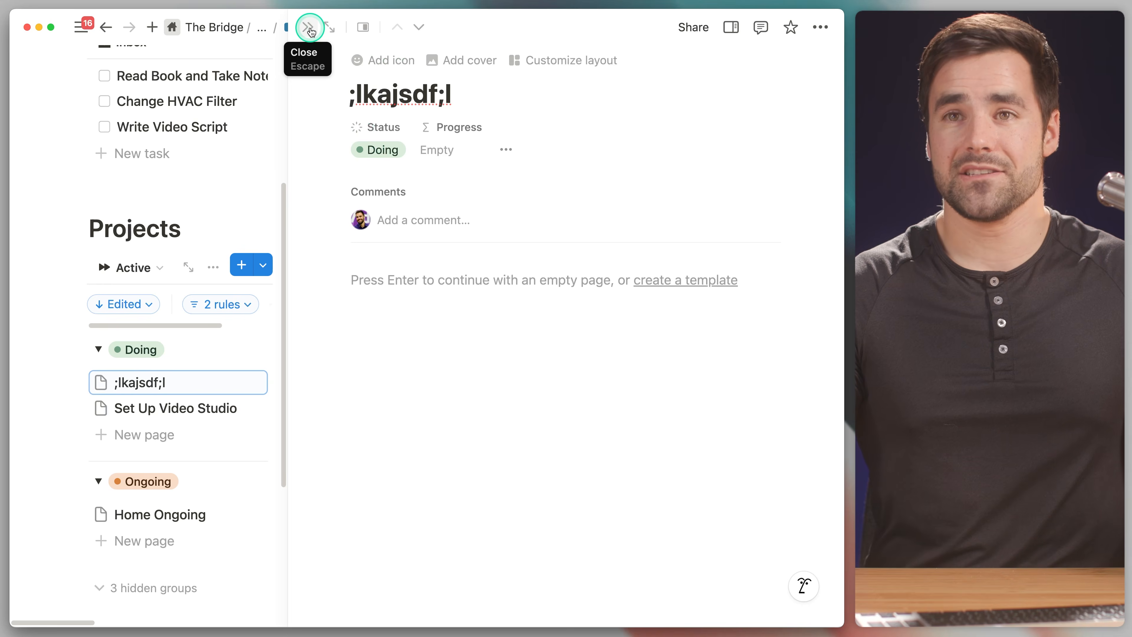
left_click(309, 28)
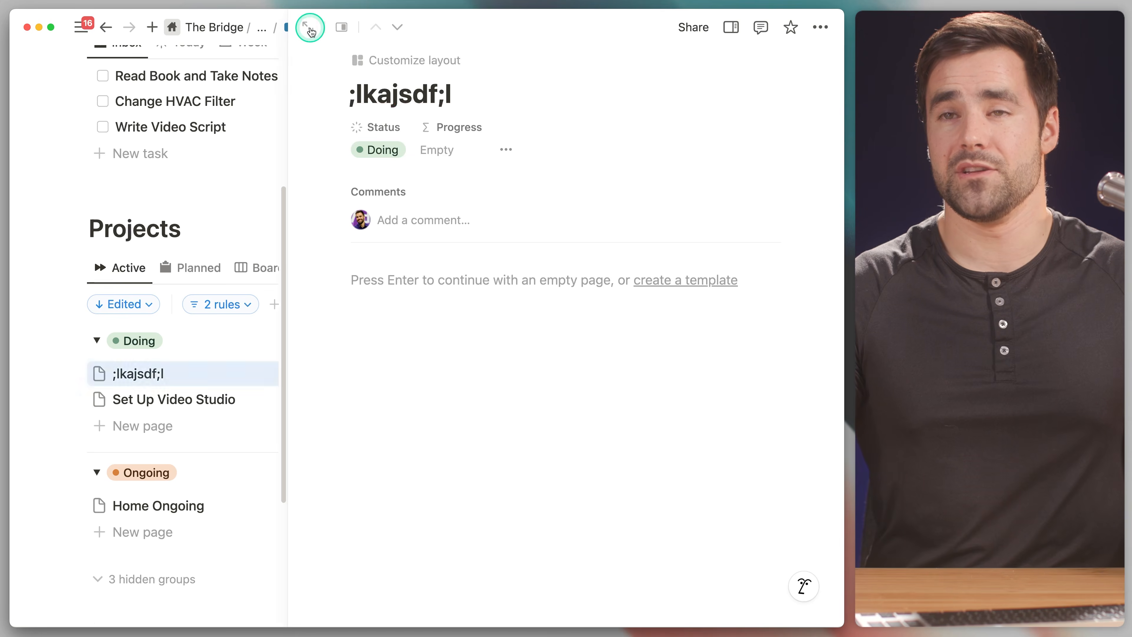
right_click(147, 377)
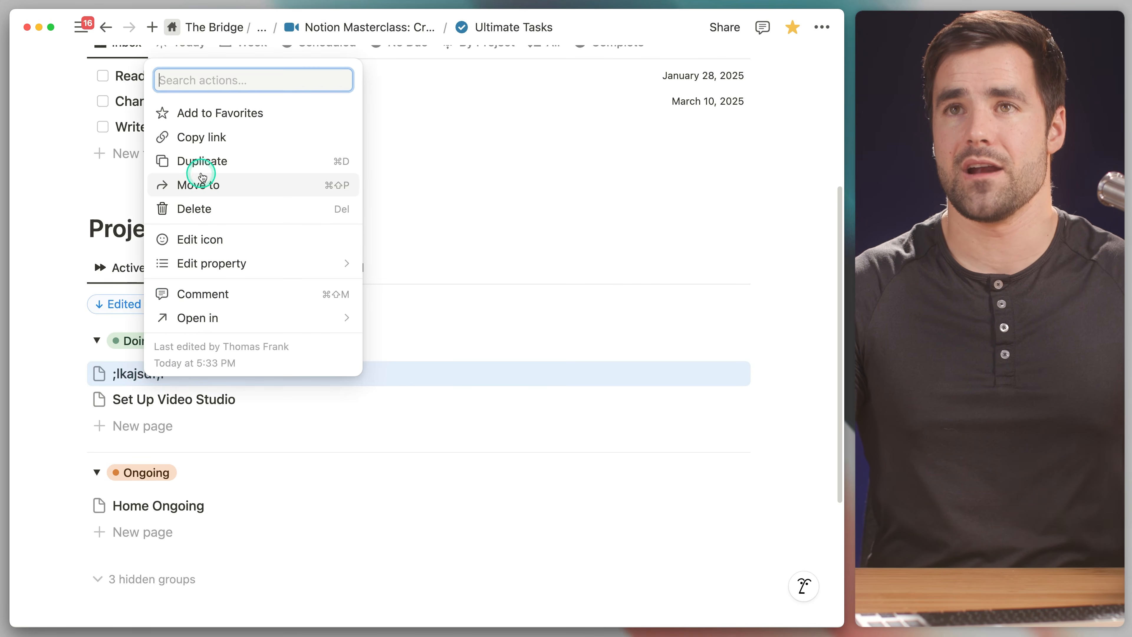
left_click(201, 210)
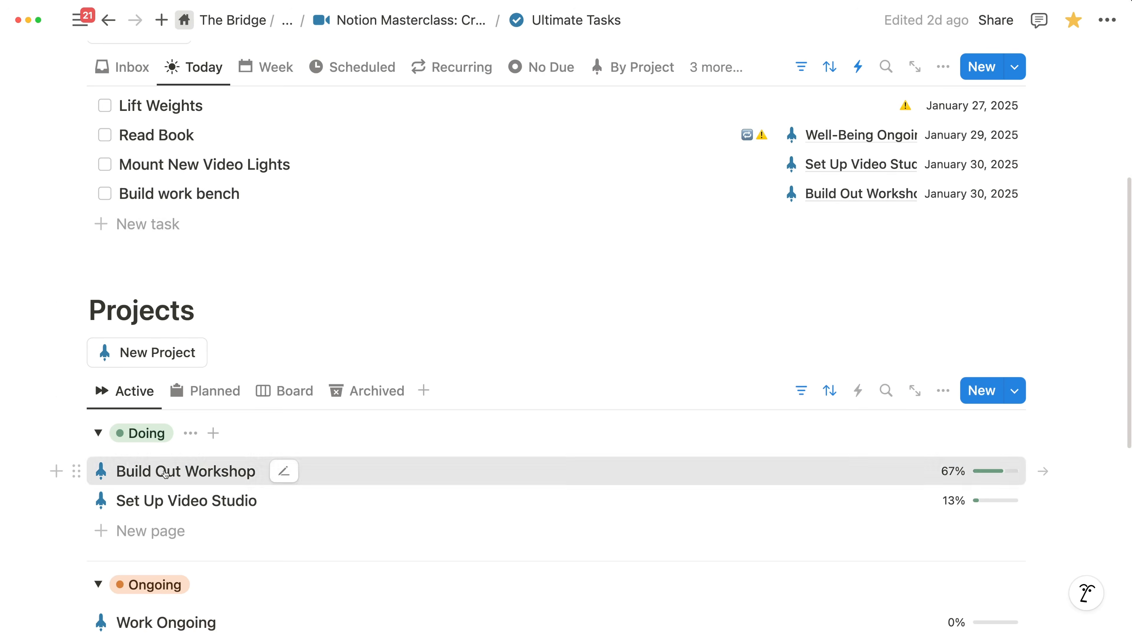
Step: Open the Build Out Workshop project in the example workspace and apply the Project template to its page
left_click(165, 474)
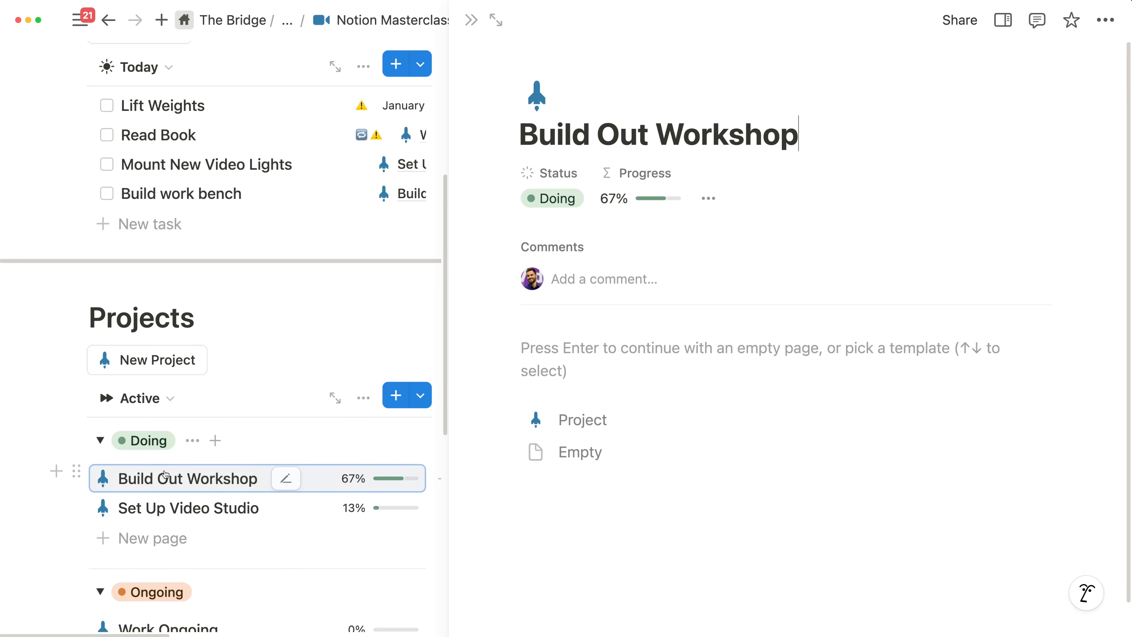
left_click(657, 417)
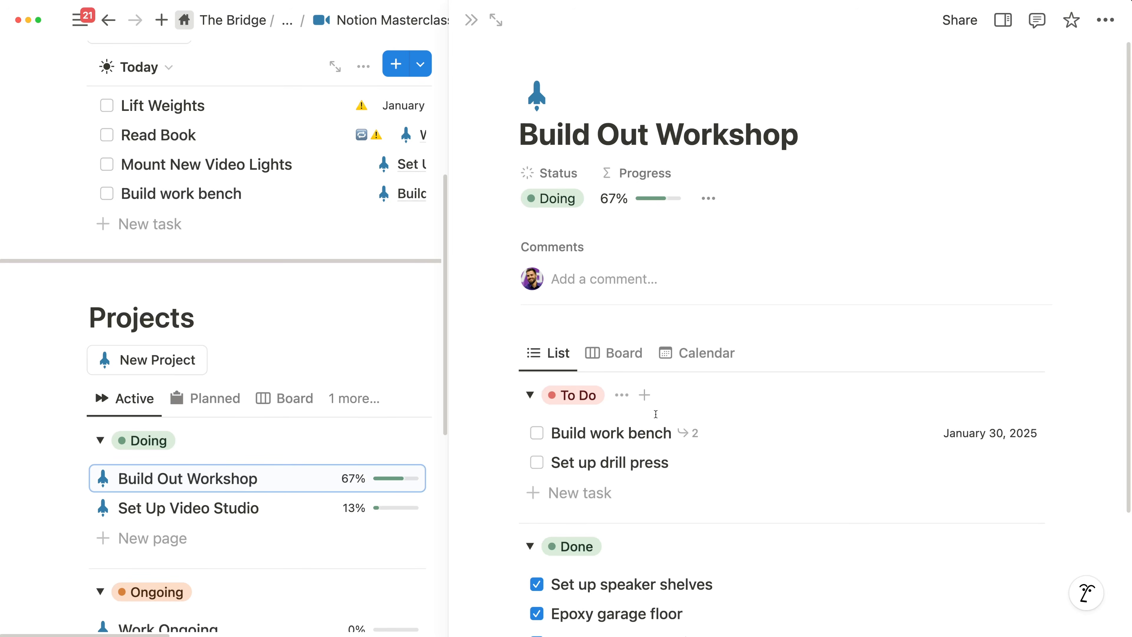
Step: Start a new template for the Projects (current) database from the Active view and open it as a full page
left_click(804, 356)
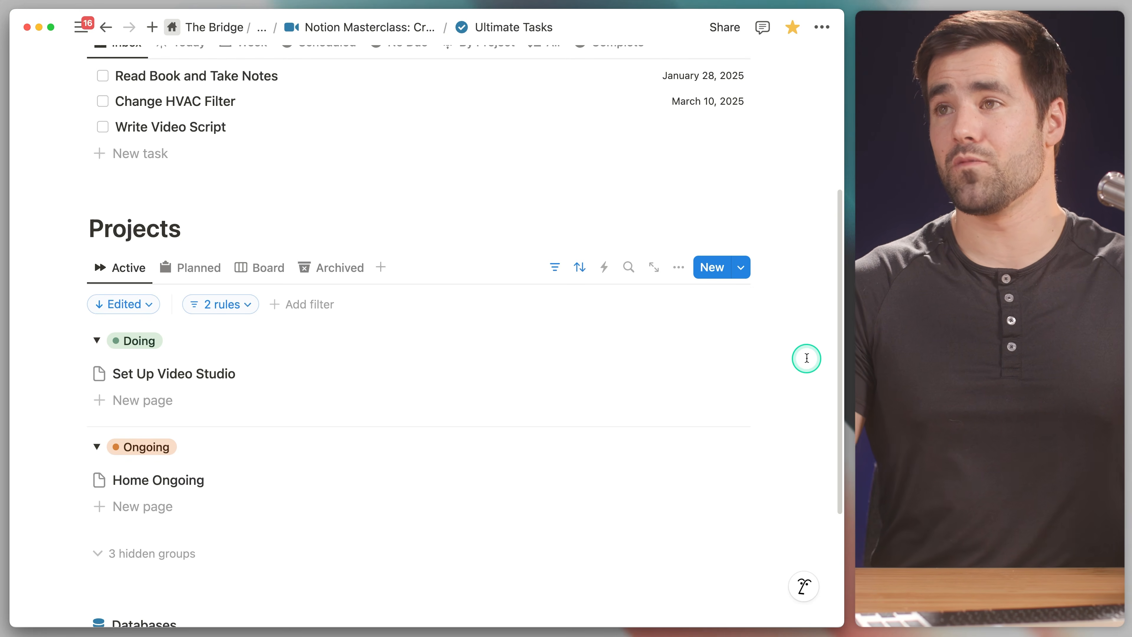
left_click(740, 270)
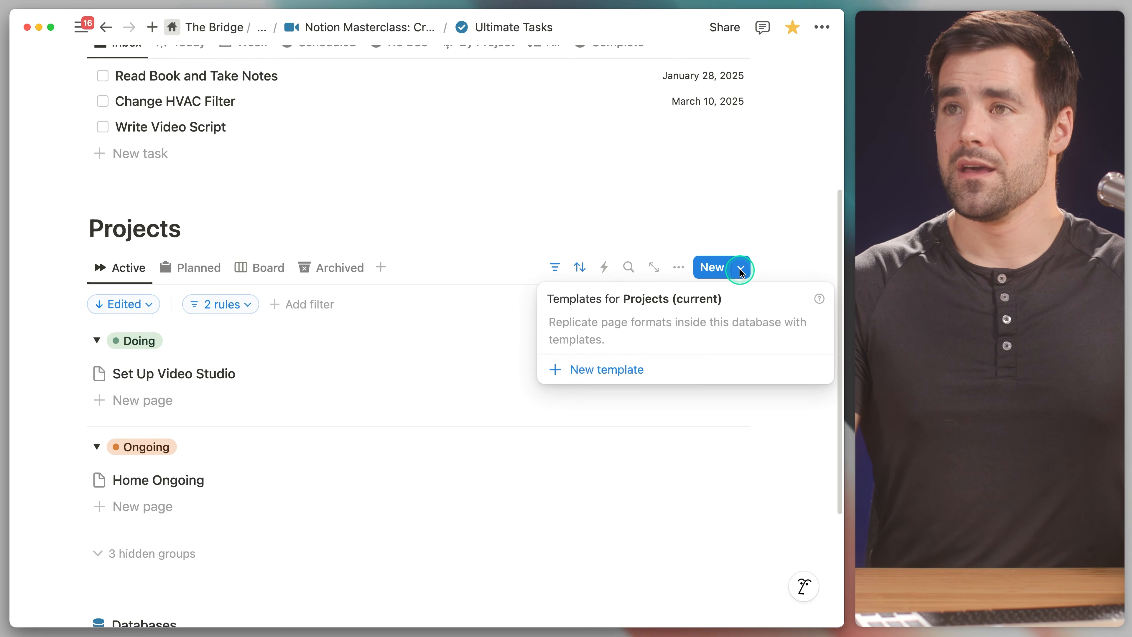
left_click(662, 373)
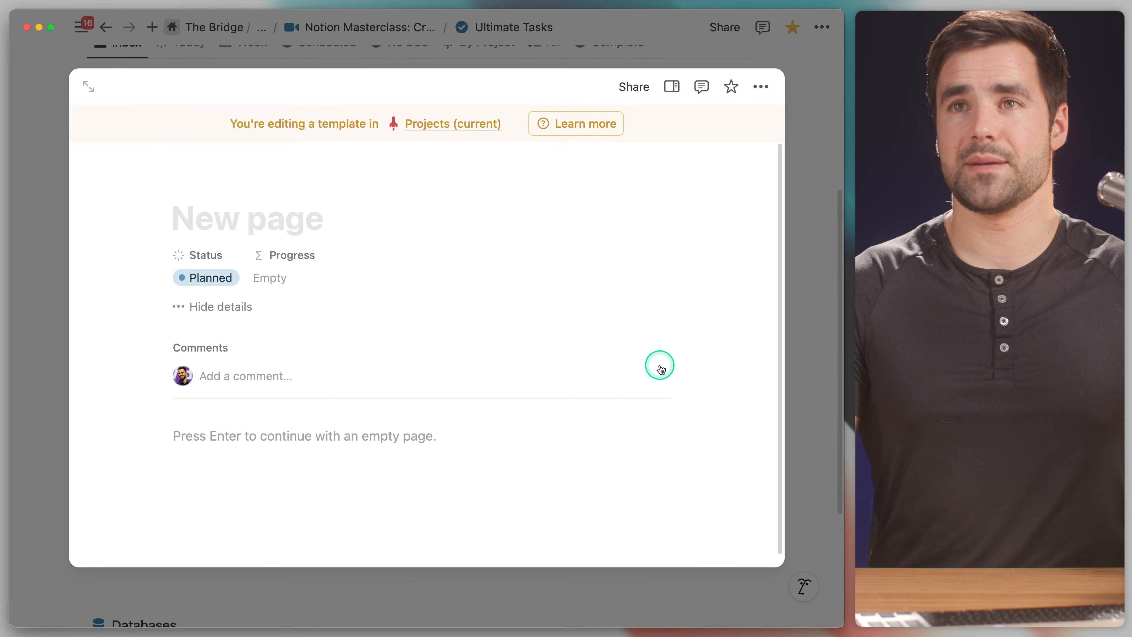
left_click(90, 87)
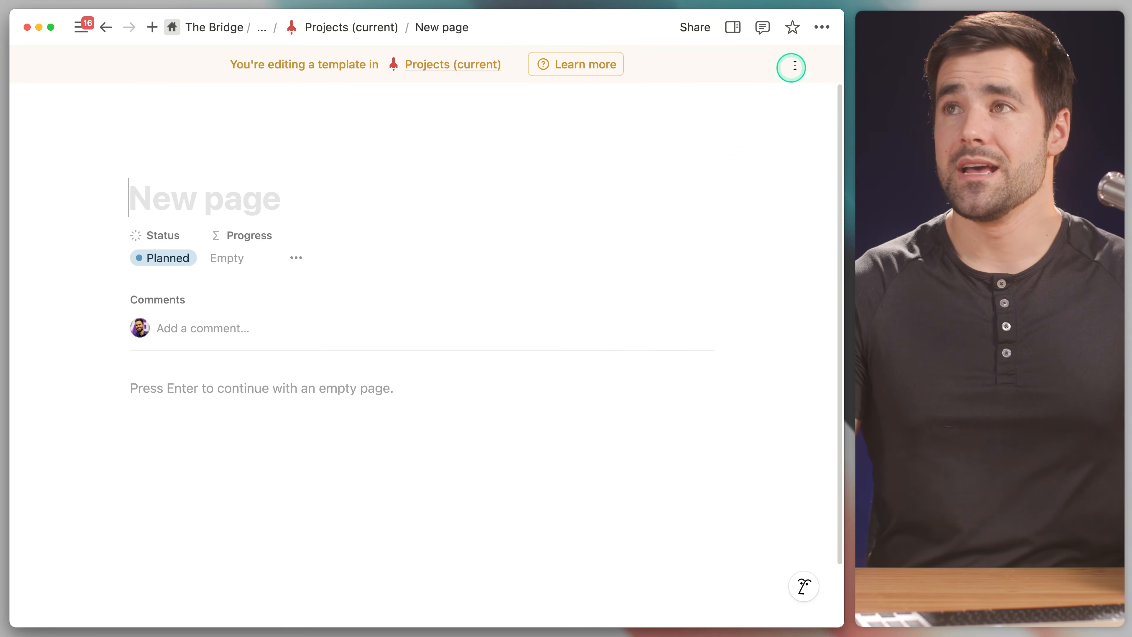
Step: Set the template page to full width and title it "Project"
left_click(822, 27)
left_click(771, 193)
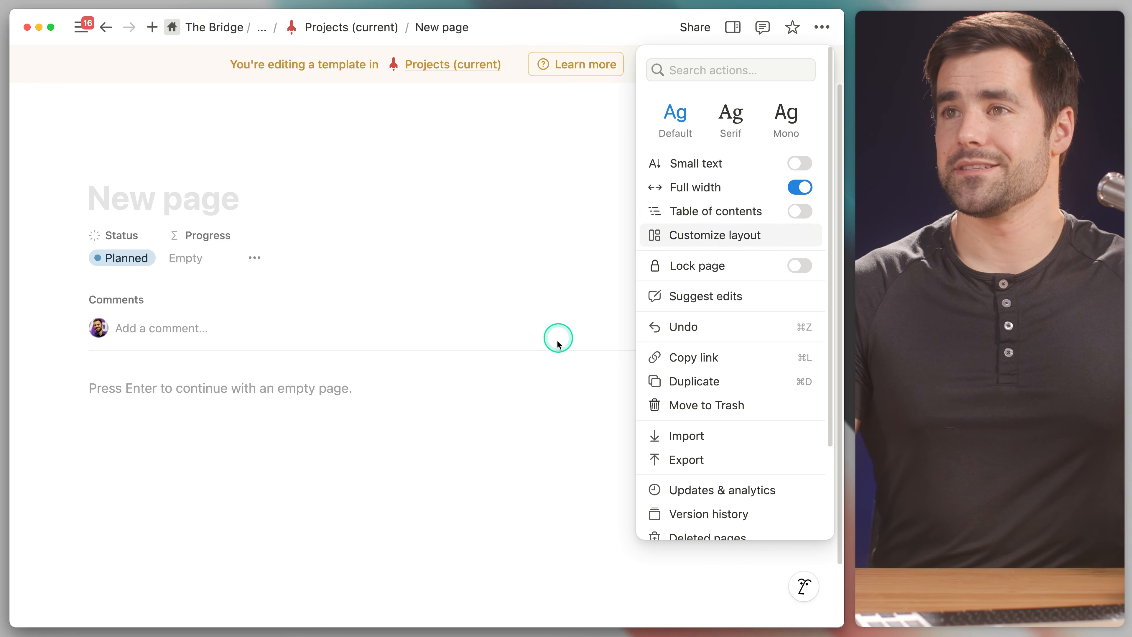
left_click(548, 418)
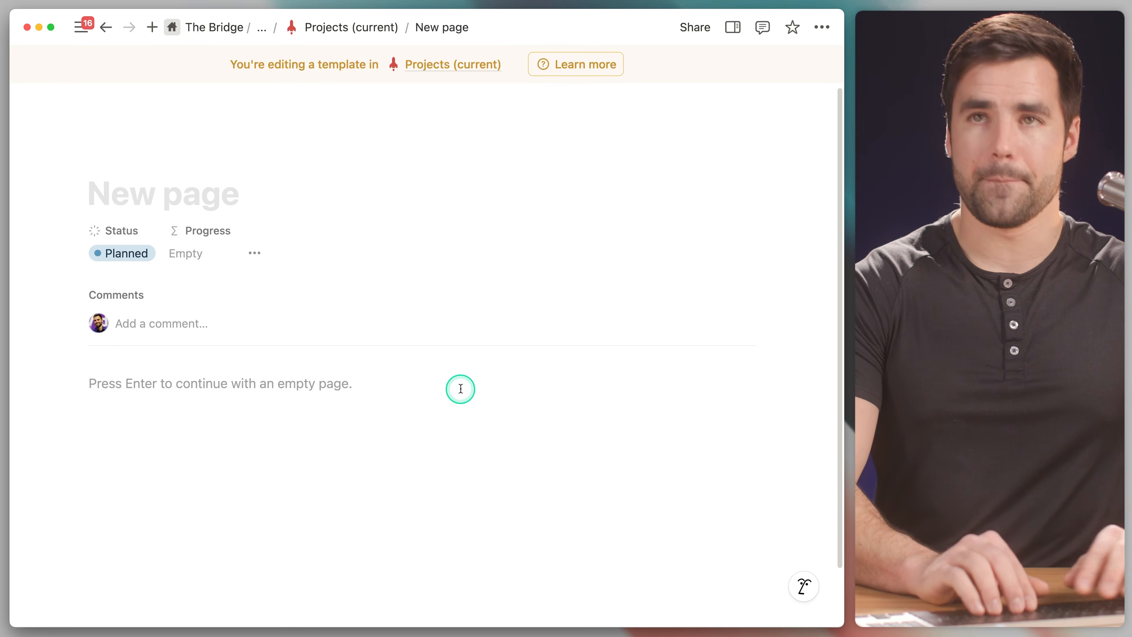
type("Project")
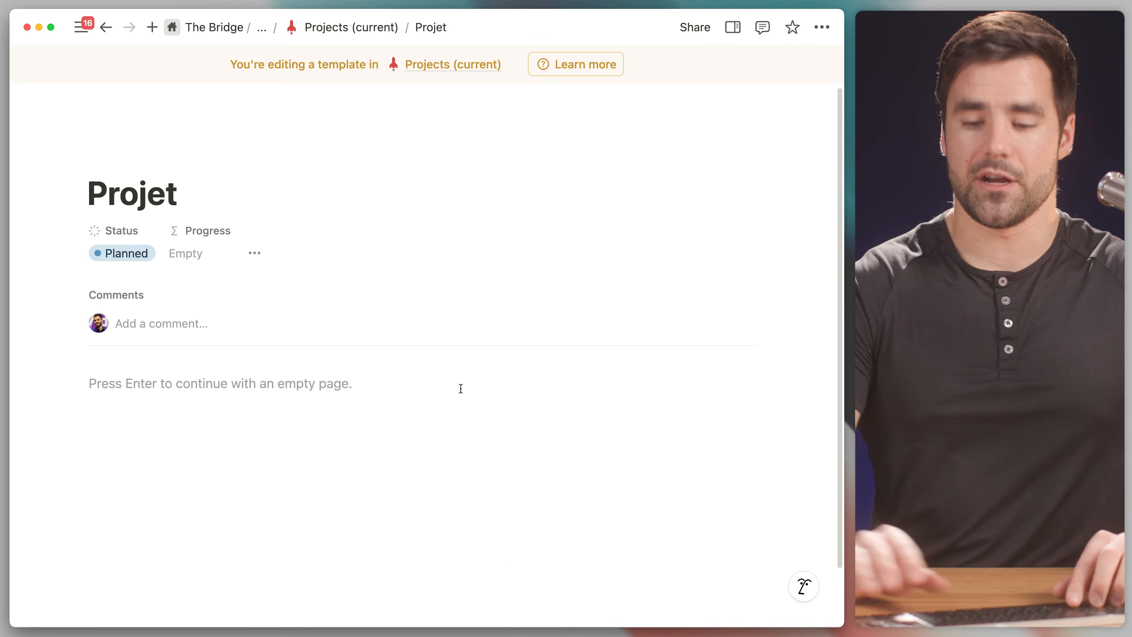
left_click(427, 312)
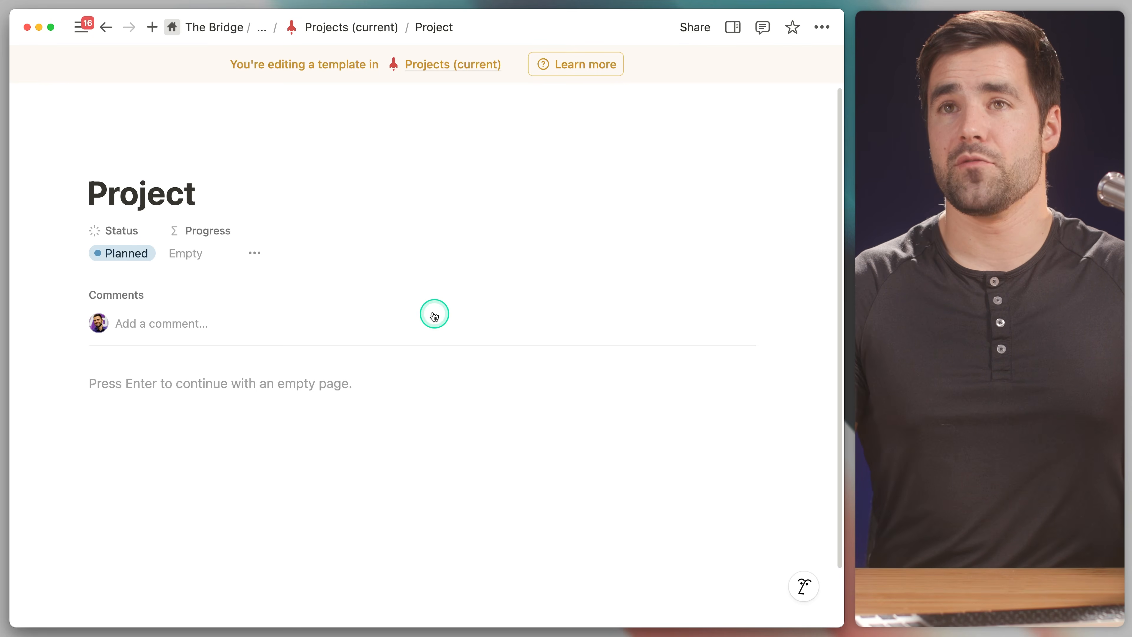
Step: Give the Project template a blue rocket icon
left_click(134, 154)
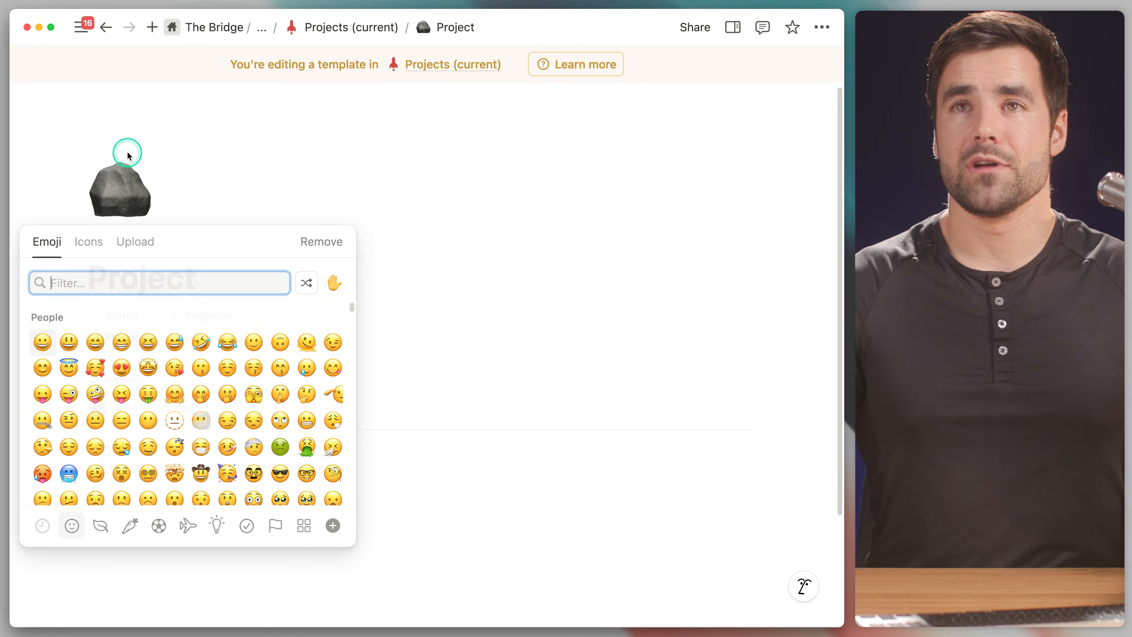
left_click(90, 254)
left_click(247, 290)
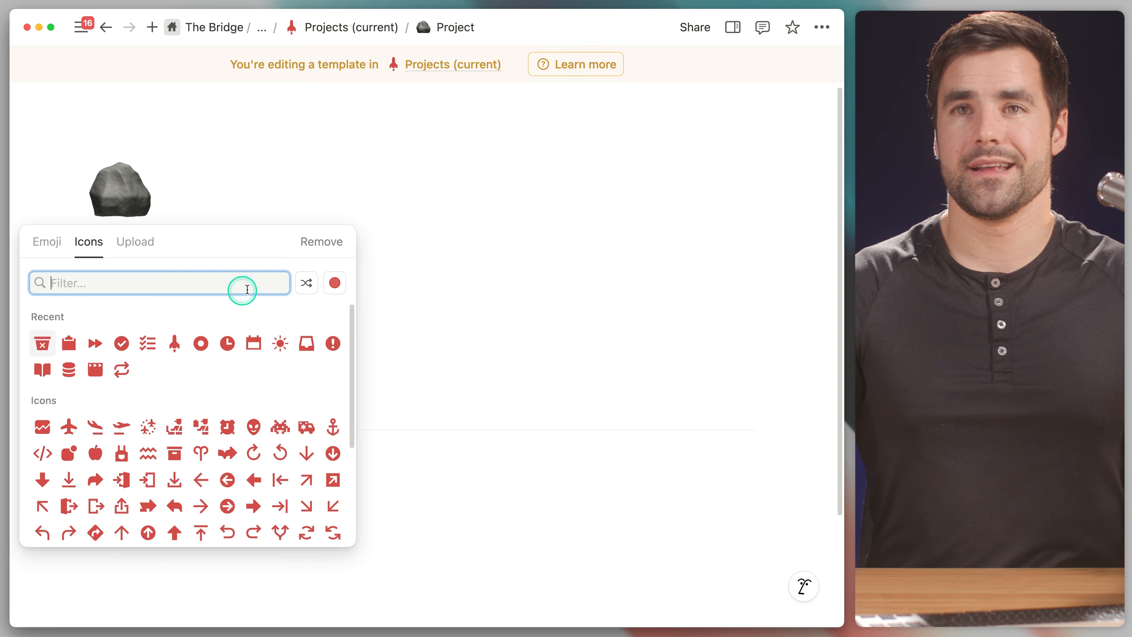
left_click(335, 284)
left_click(306, 331)
left_click(144, 284)
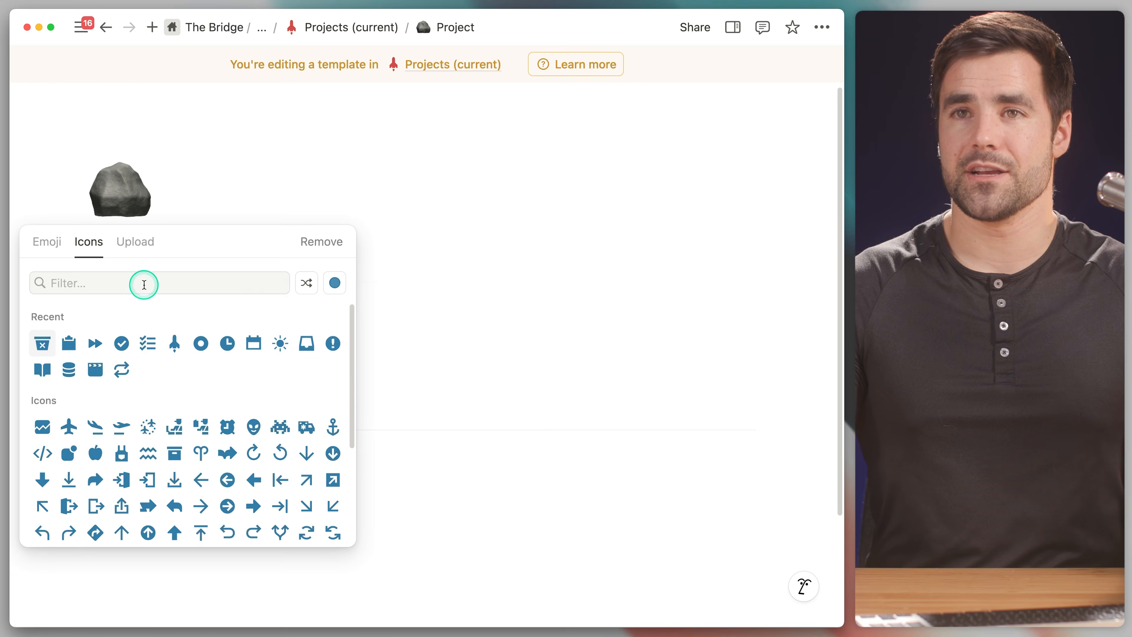
left_click(174, 347)
left_click(436, 254)
Step: Insert a list database view linked to Tasks (current) in the body of the Project template
scroll(452, 245, "down", 5)
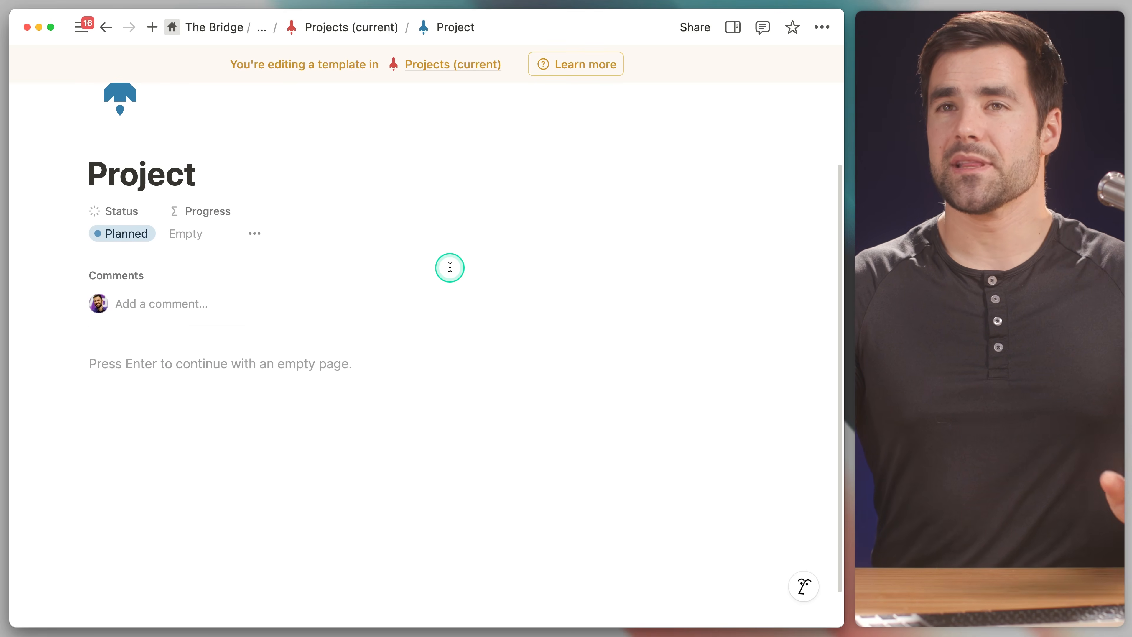
left_click(282, 263)
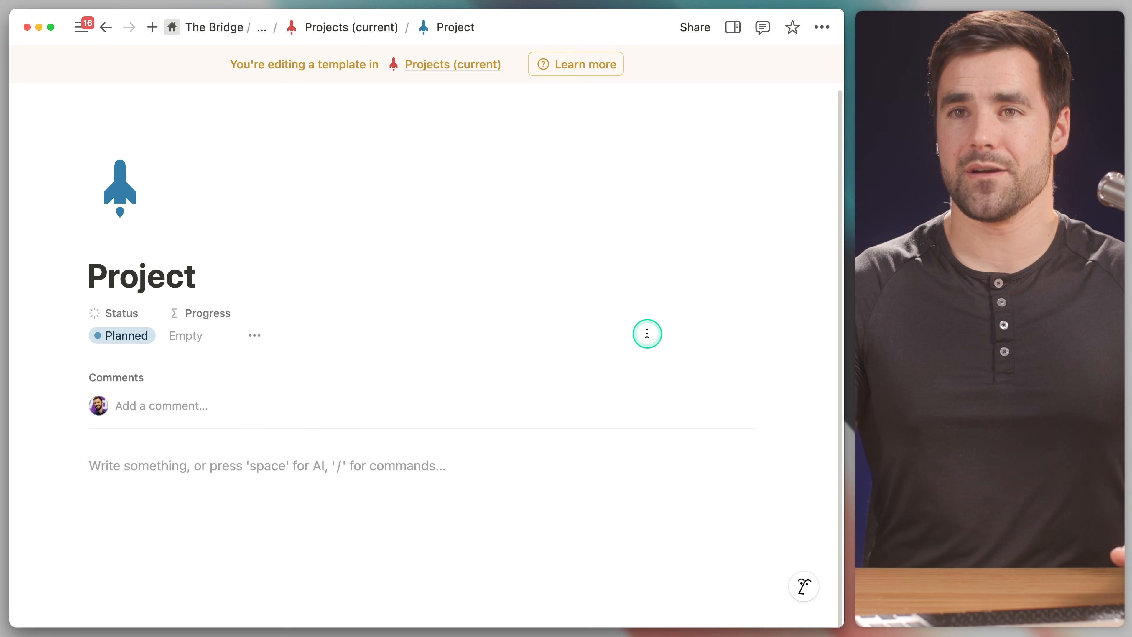
type("/list")
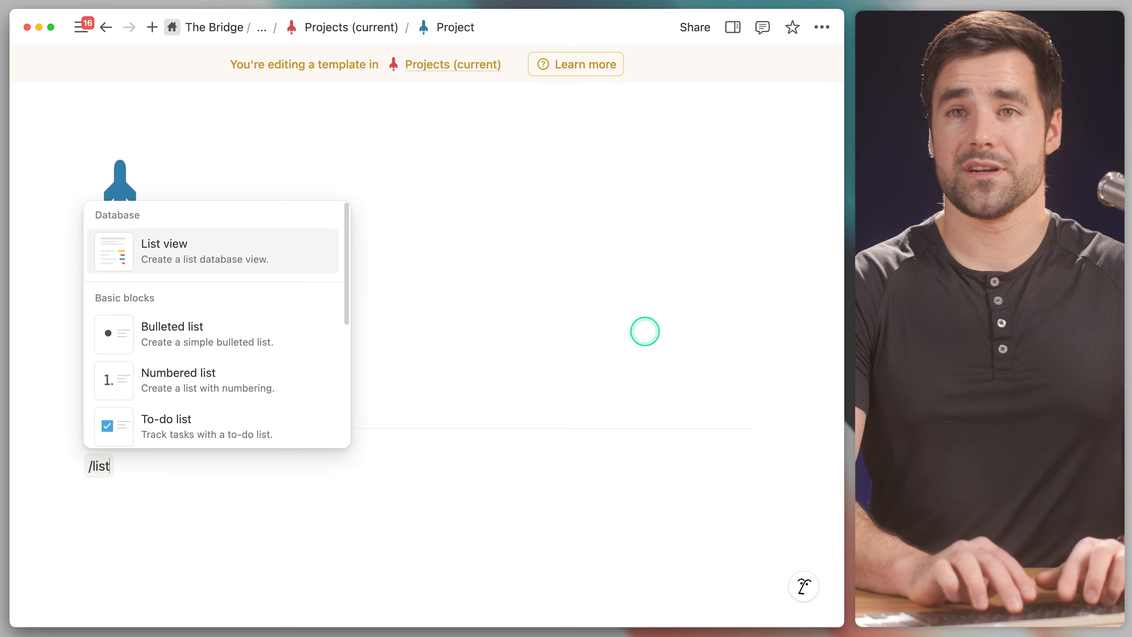
key("Return")
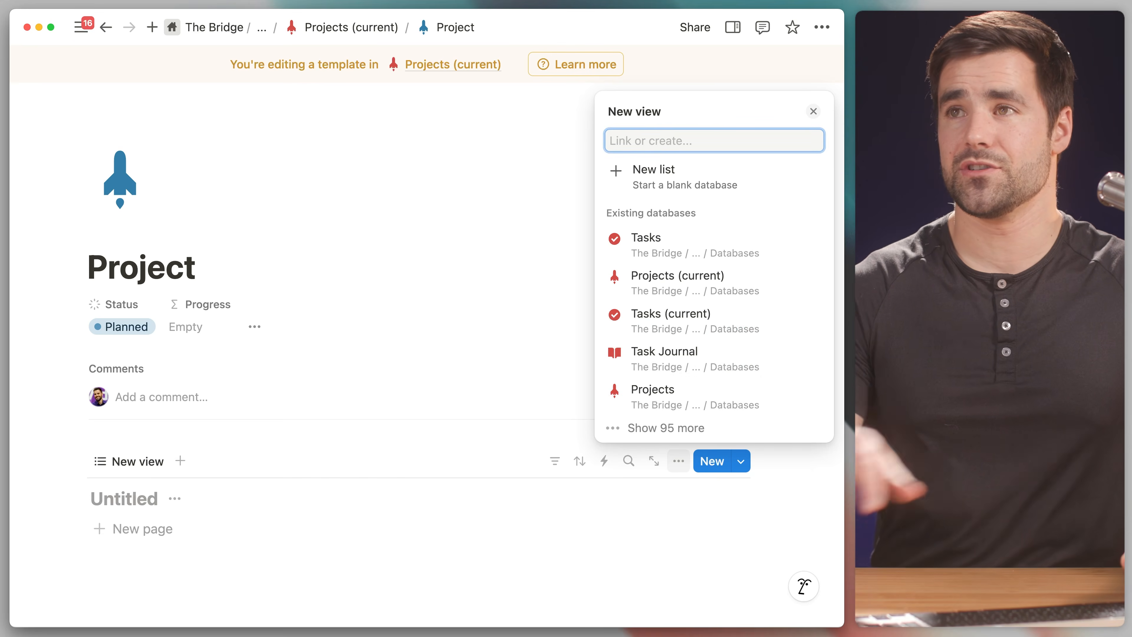
left_click(770, 322)
left_click(693, 328)
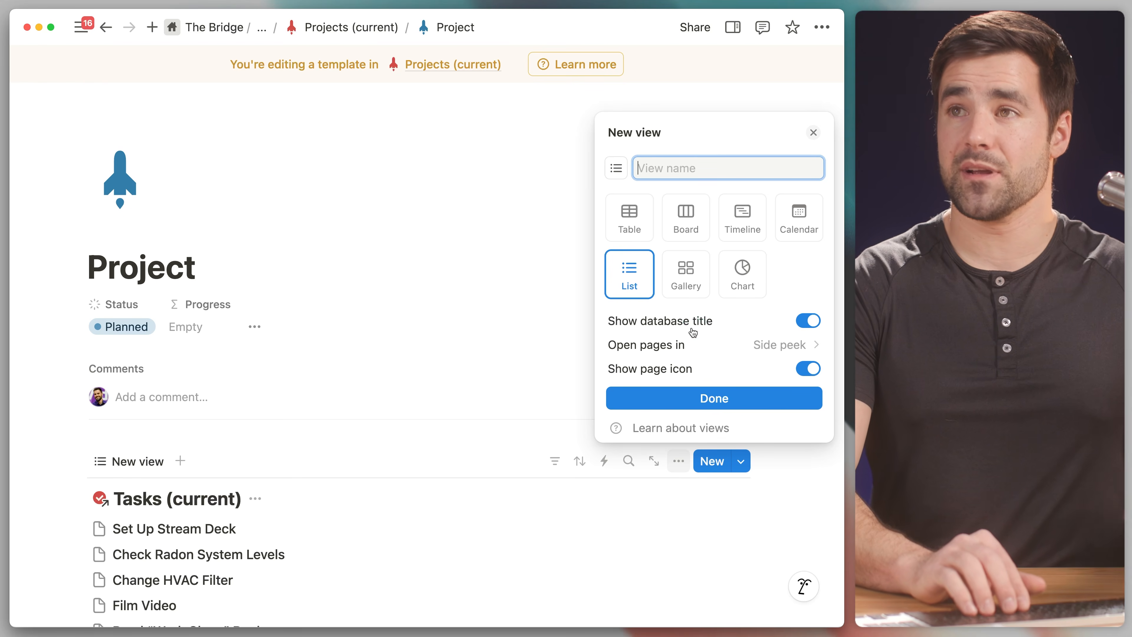
Step: Name the new view "List" and turn off its database title and page icons
type("List")
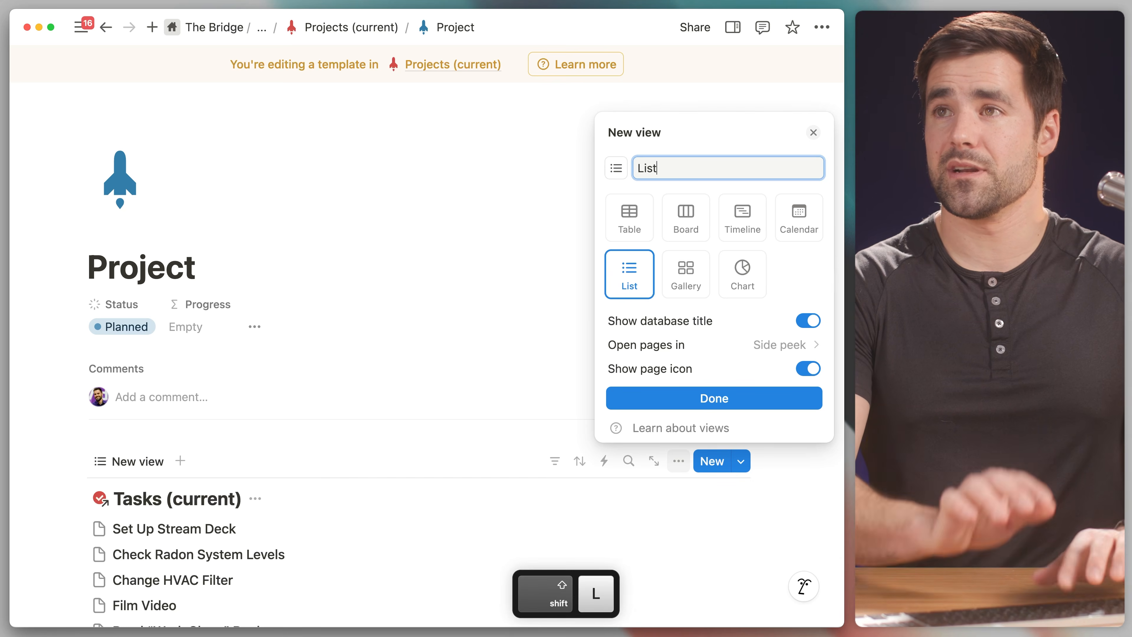
left_click(802, 321)
left_click(809, 368)
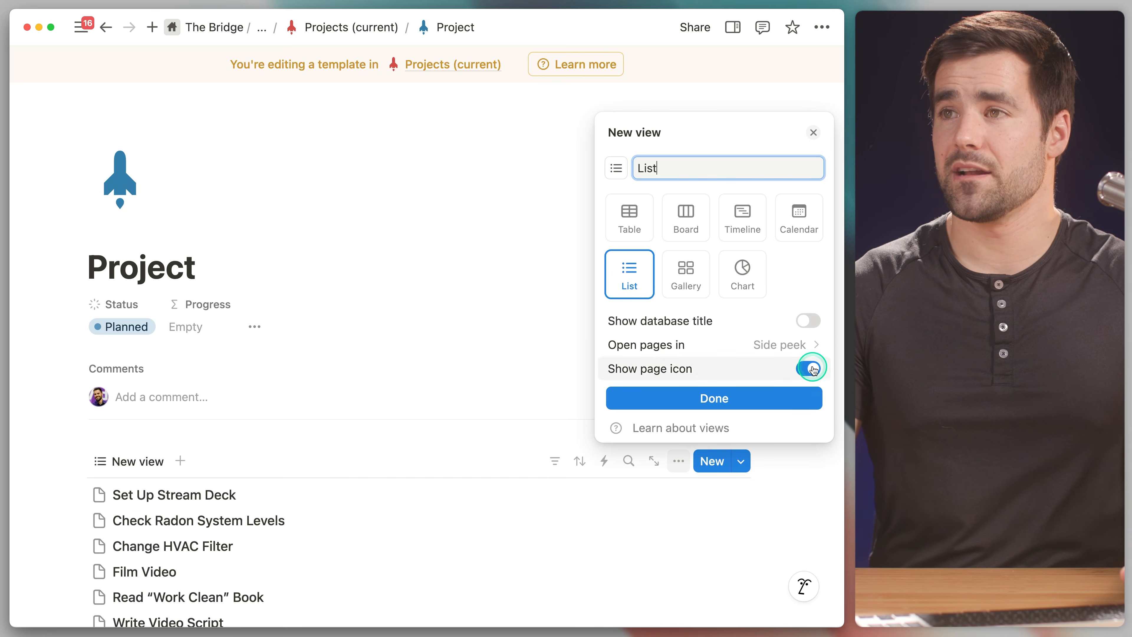
left_click(746, 399)
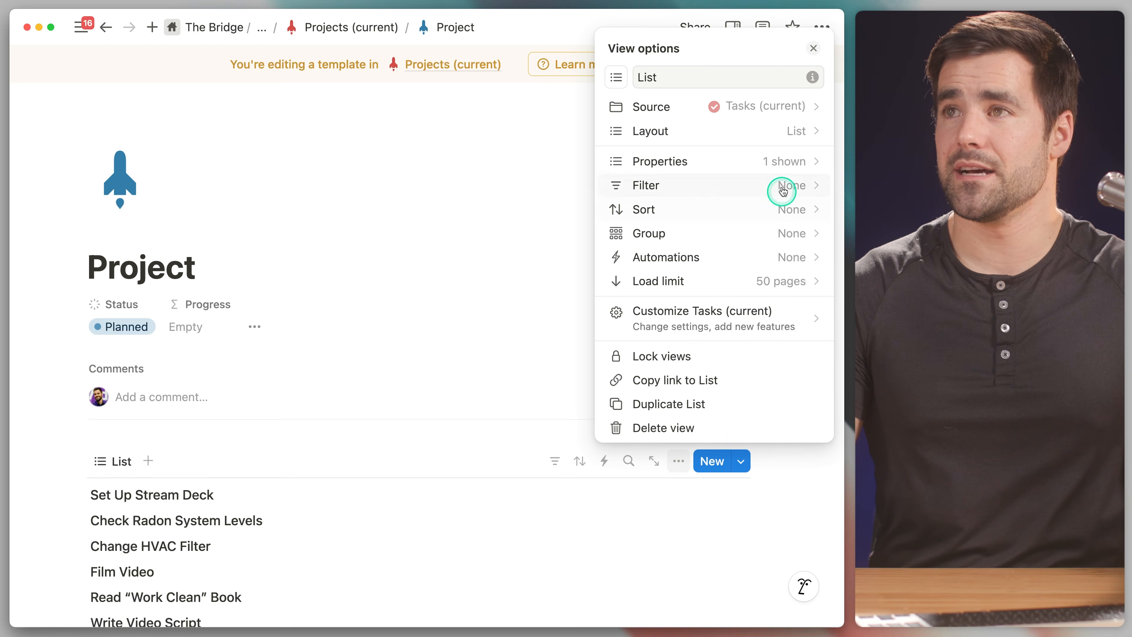
Step: Show the Status, Meta Labels and Due properties in the List view
left_click(785, 162)
left_click(796, 387)
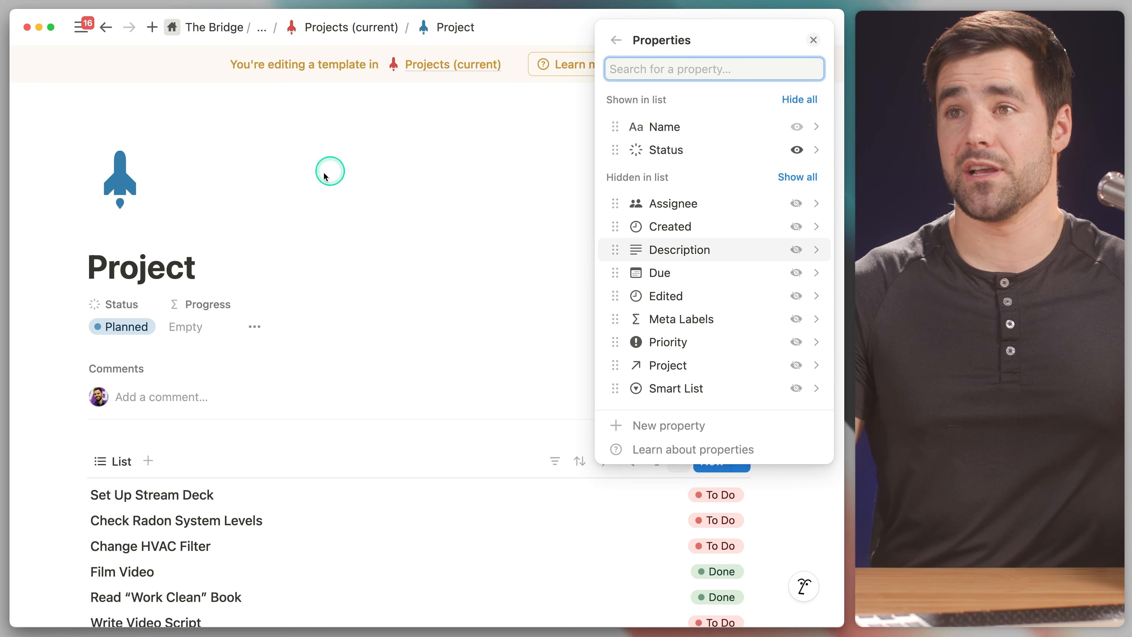
left_click(798, 320)
left_click(796, 296)
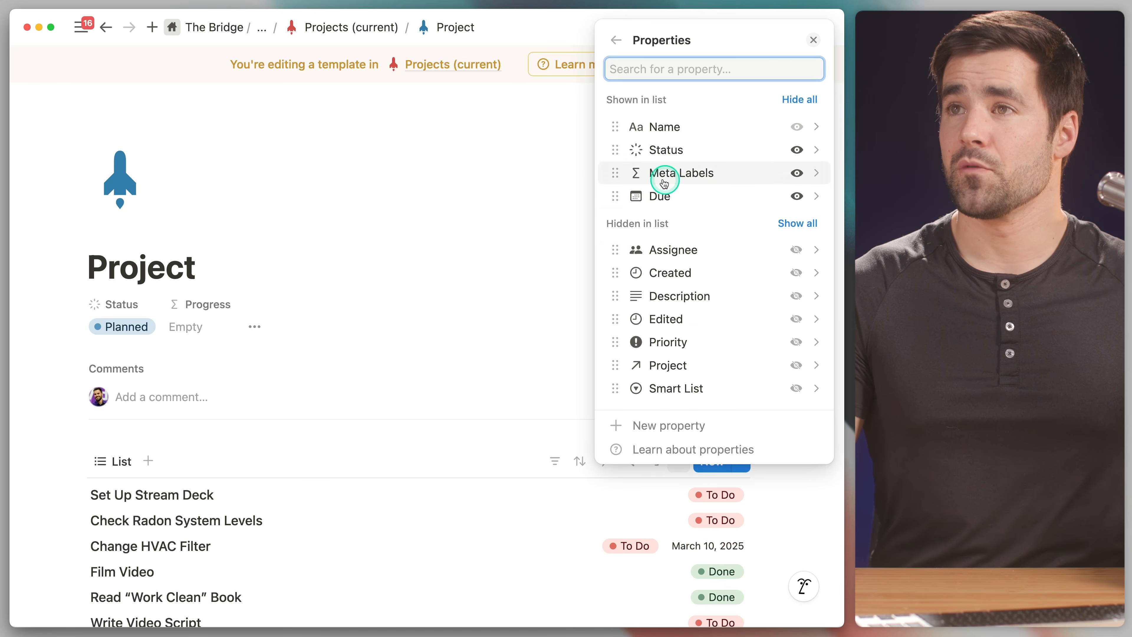
Step: Move the Status property ahead of Name in the List view and display it as a checkbox
left_click_drag(614, 151, 609, 117)
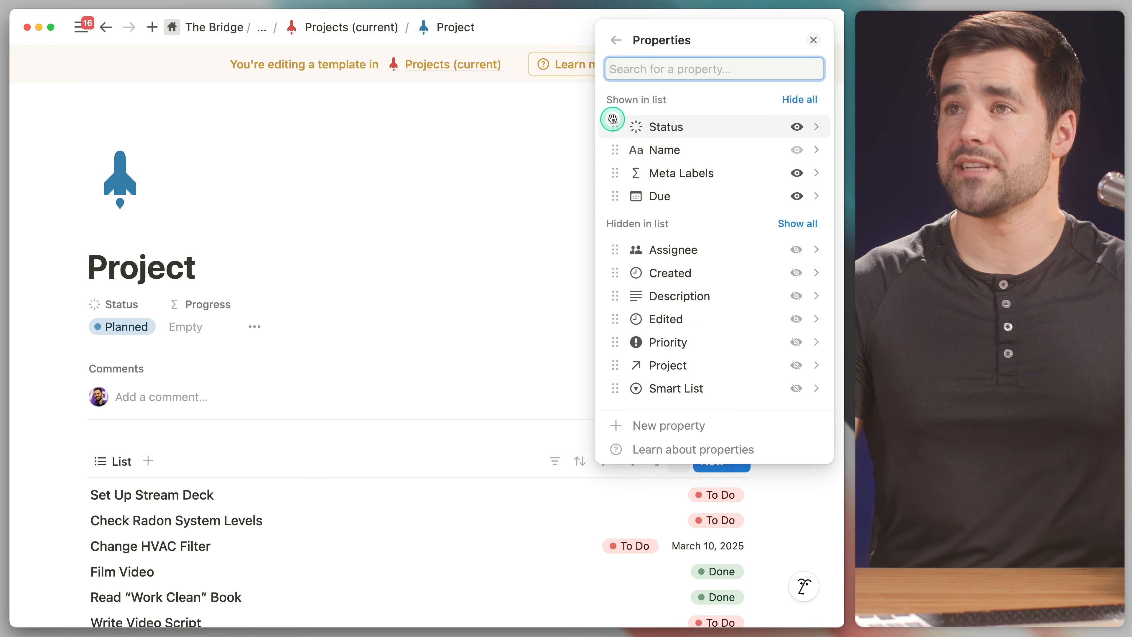
left_click(824, 134)
left_click(778, 161)
left_click(710, 187)
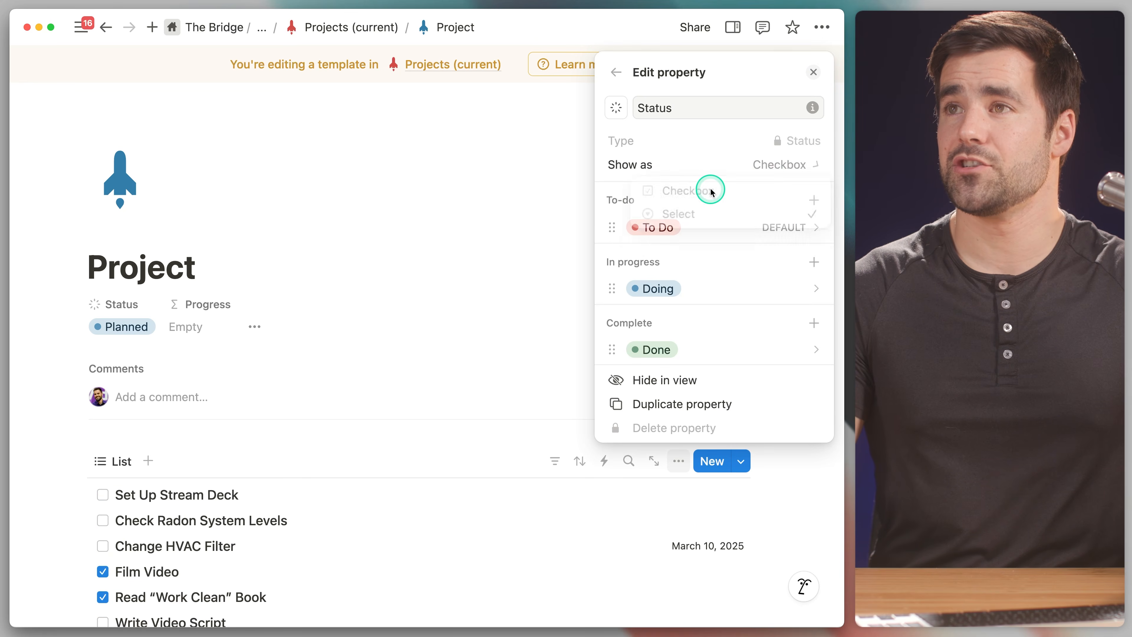
left_click(617, 74)
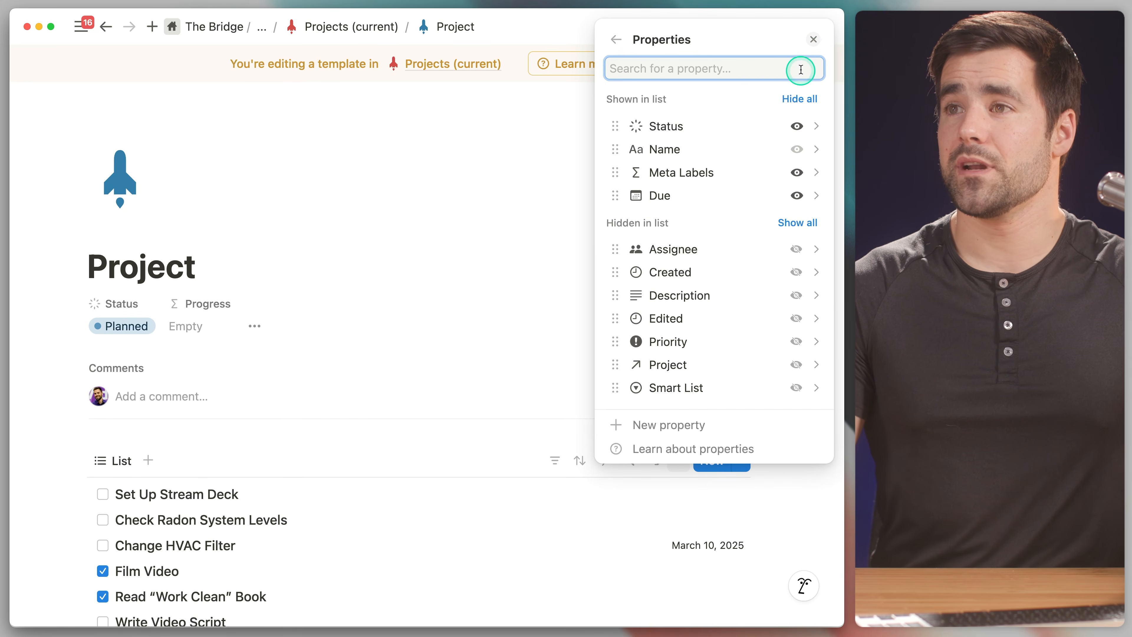
left_click(431, 307)
Step: Add an advanced filter to the List view where Project contains the Project template itself
scroll(445, 435, "down", 5)
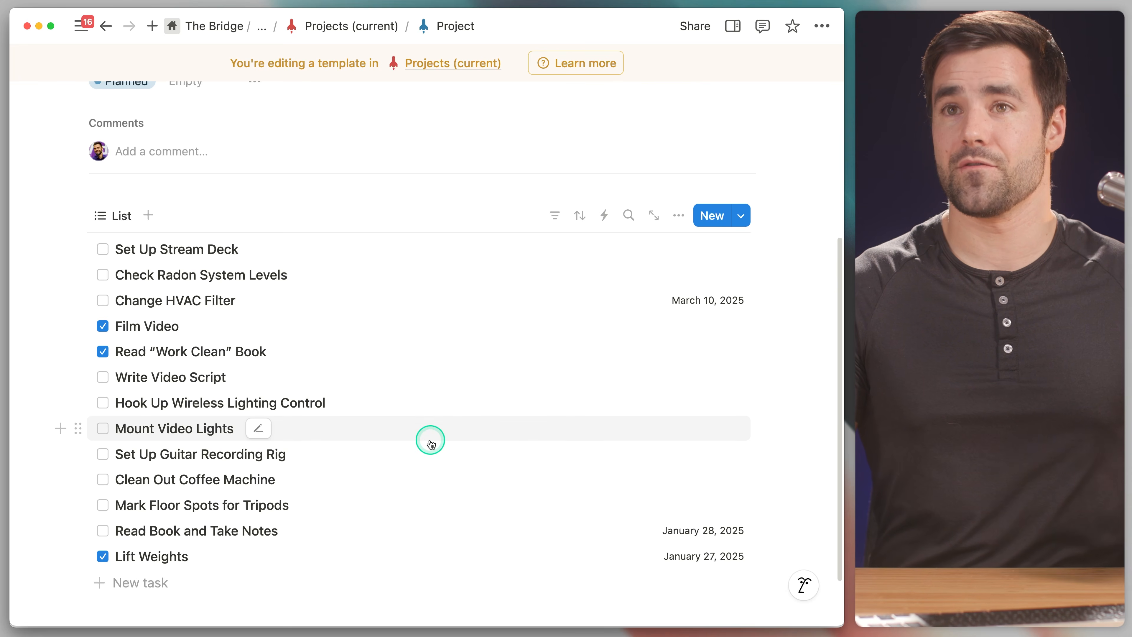
left_click(548, 217)
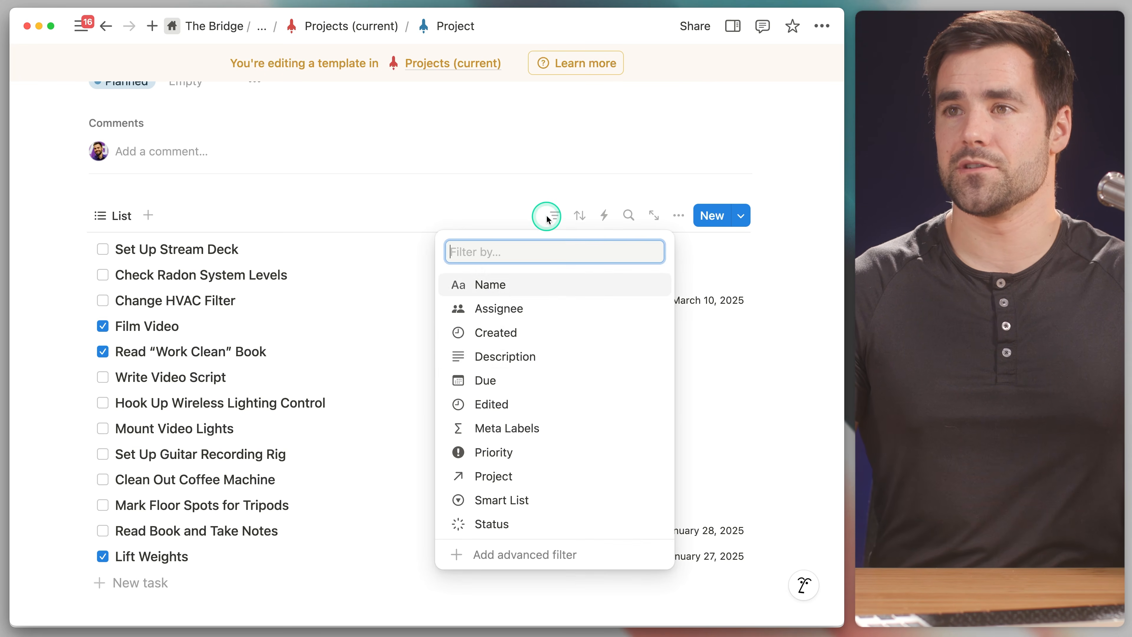
left_click(600, 554)
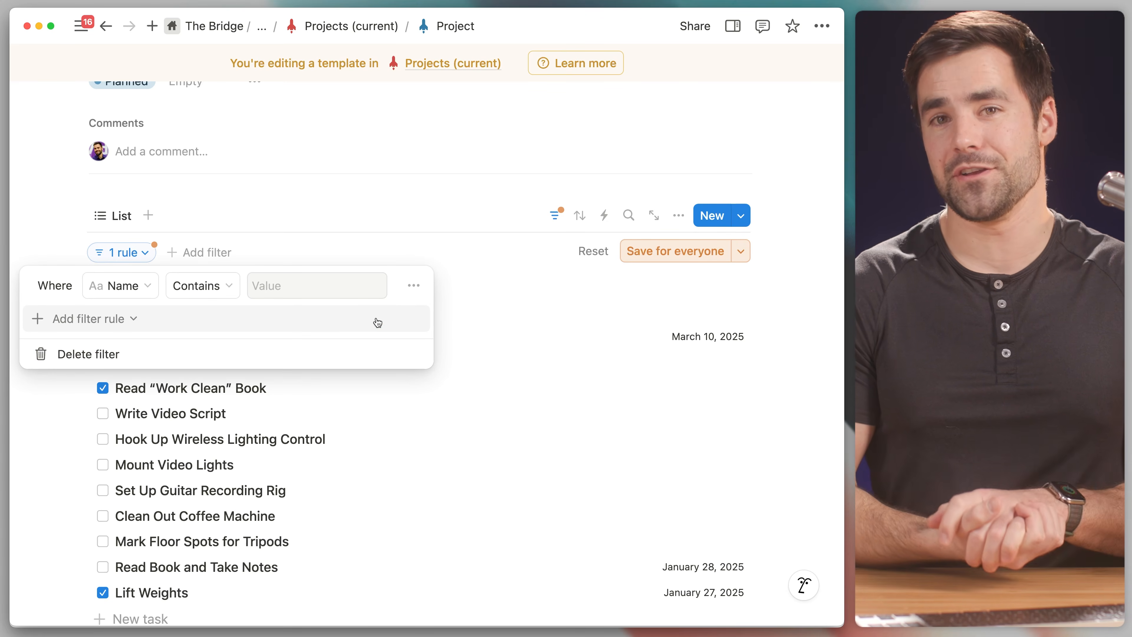
left_click(151, 287)
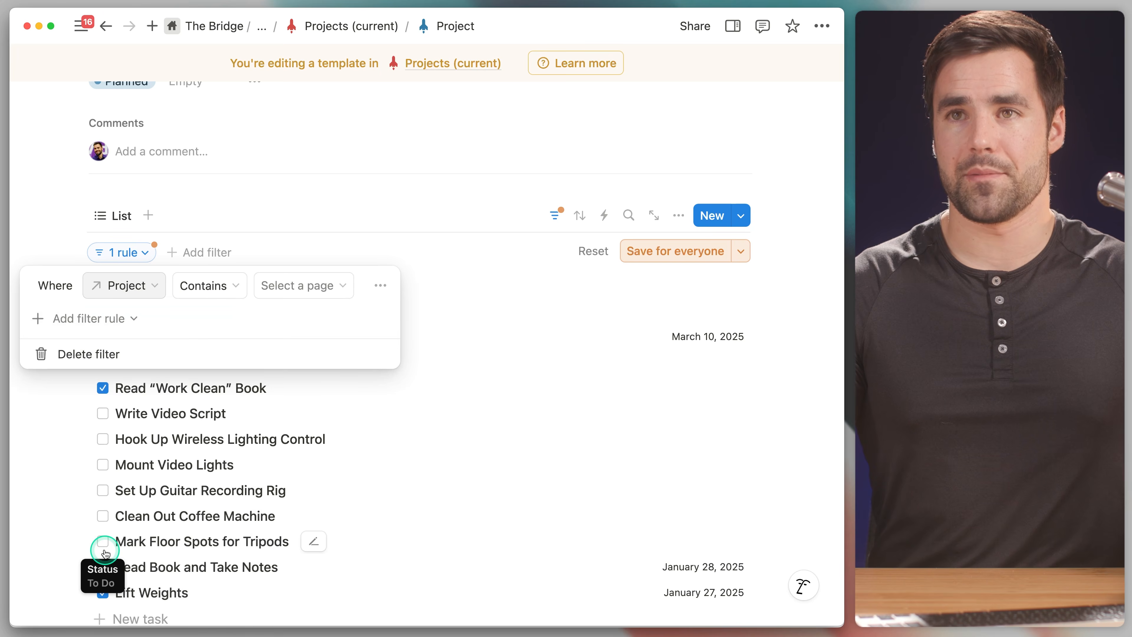
left_click(299, 287)
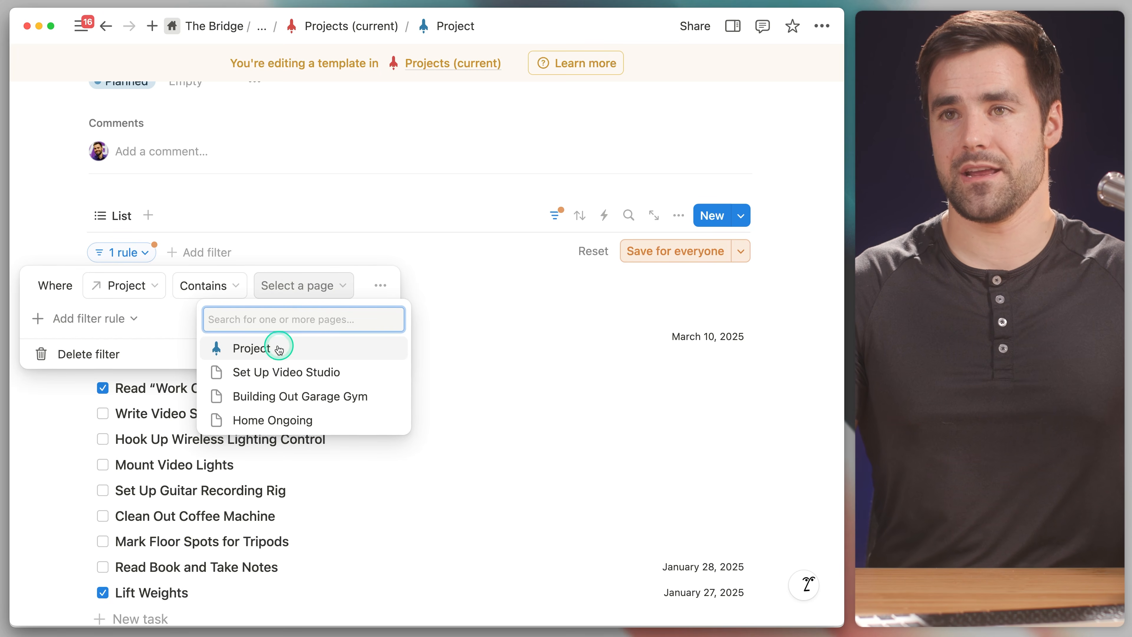
left_click(284, 352)
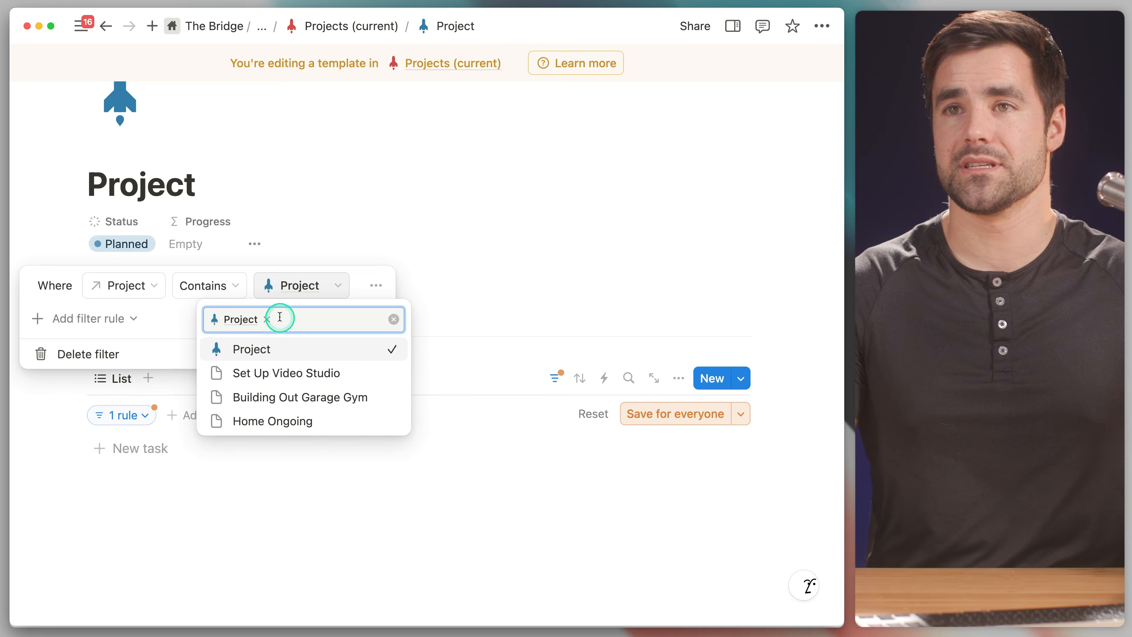
left_click(176, 319)
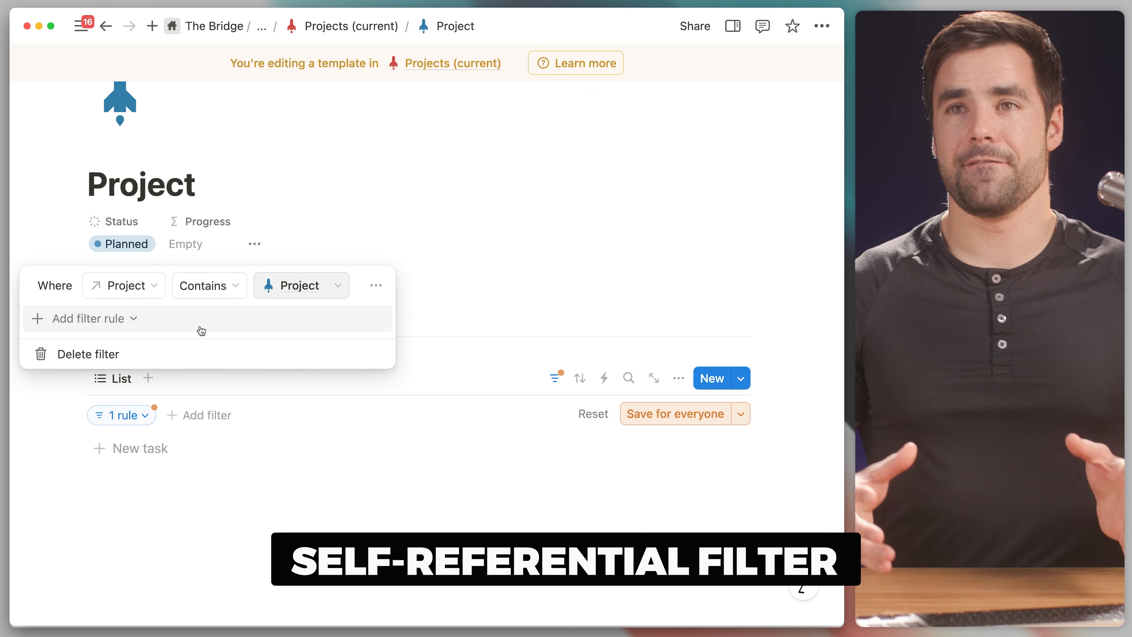
Step: Switch to the example workspace and examine the task list's filter rule inside the Set Up Video Studio project
left_click(268, 277)
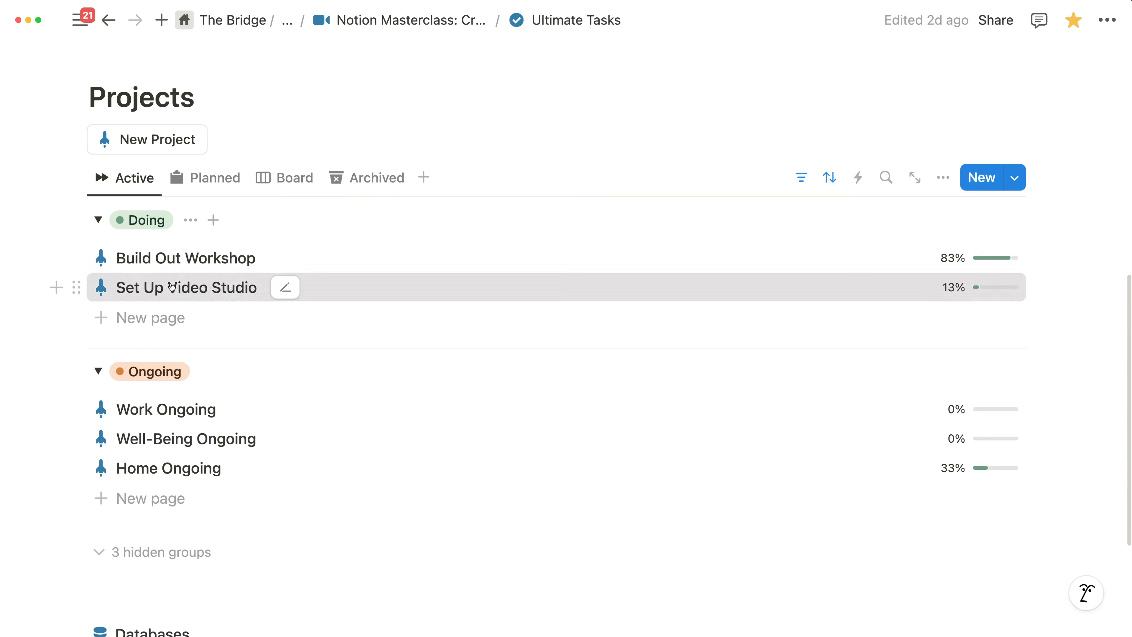
left_click(172, 287)
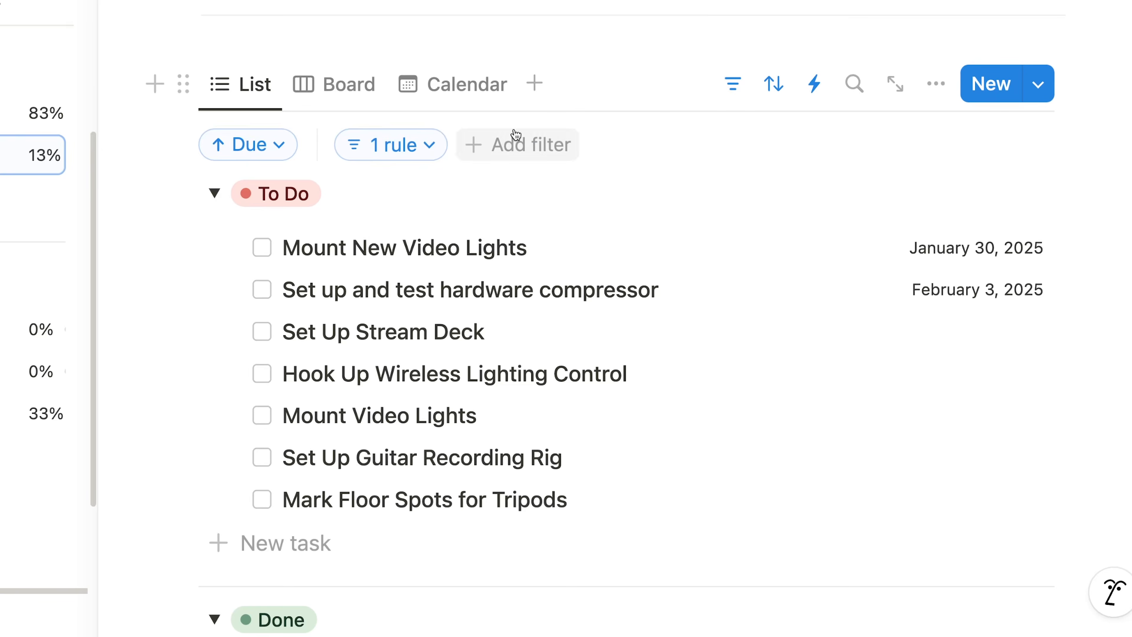
left_click(411, 144)
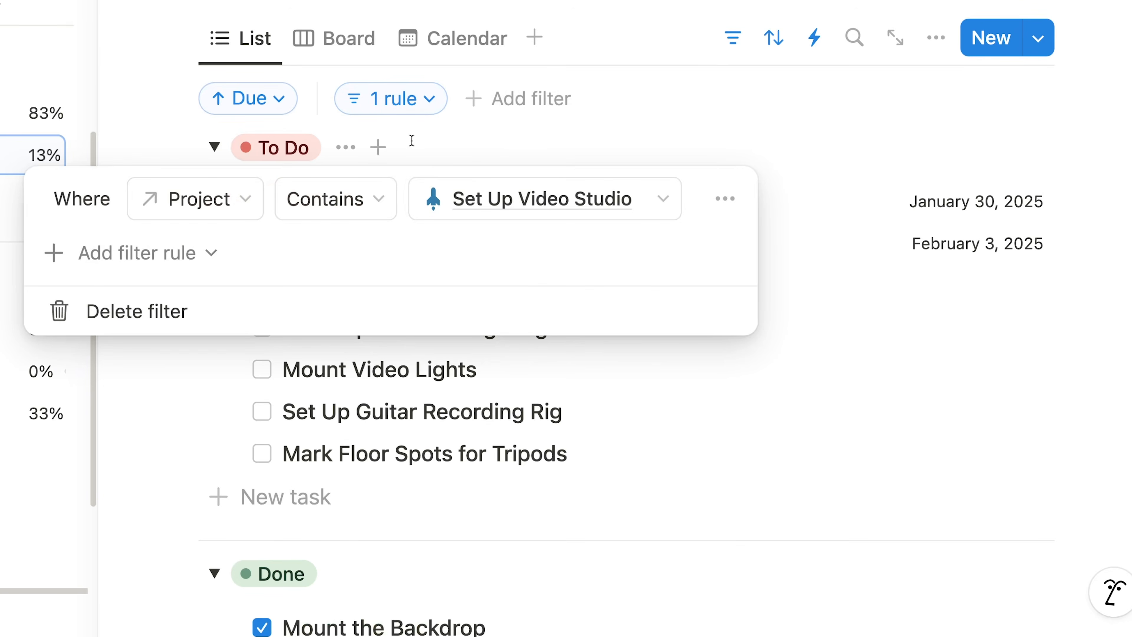
left_click(284, 287)
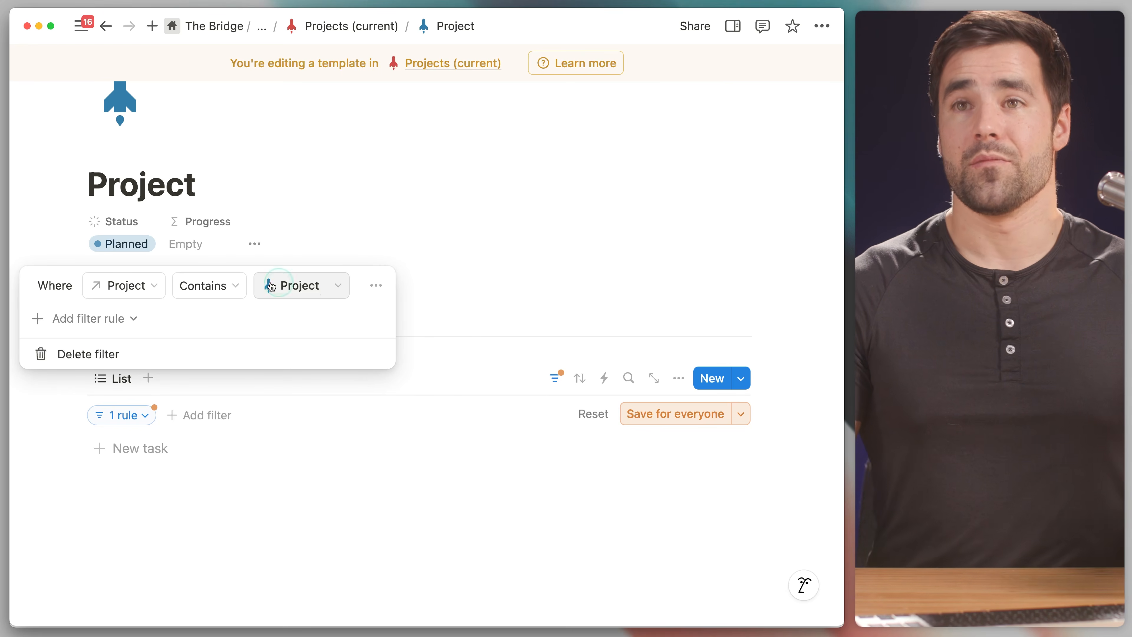
Step: Sort the List view by Due in ascending order and save the view changes for everyone
left_click(214, 302)
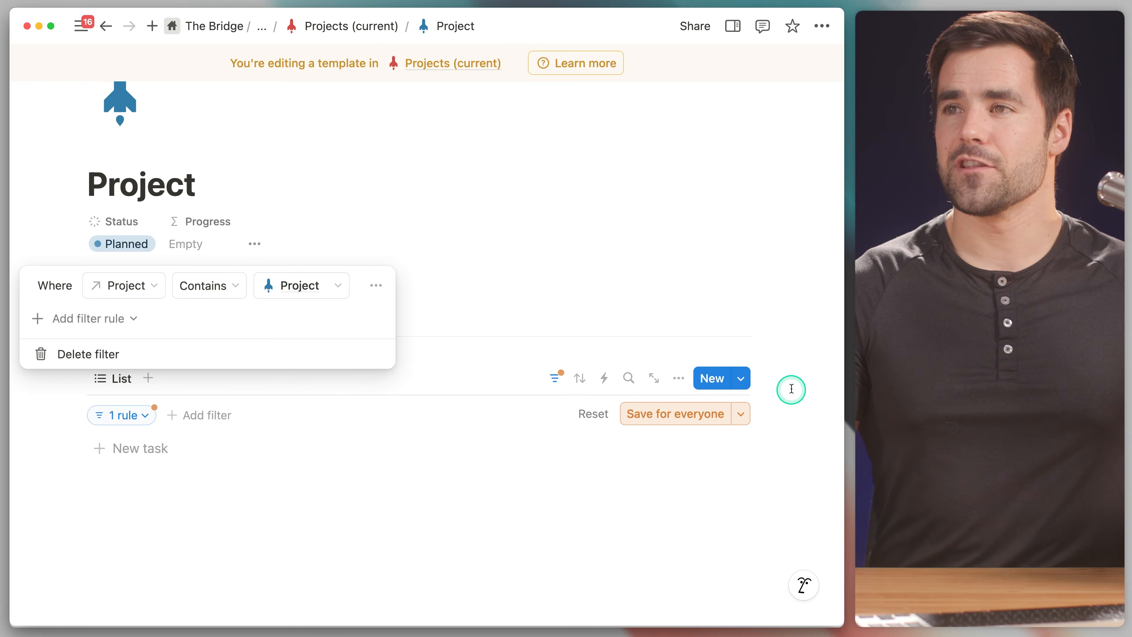
left_click(781, 391)
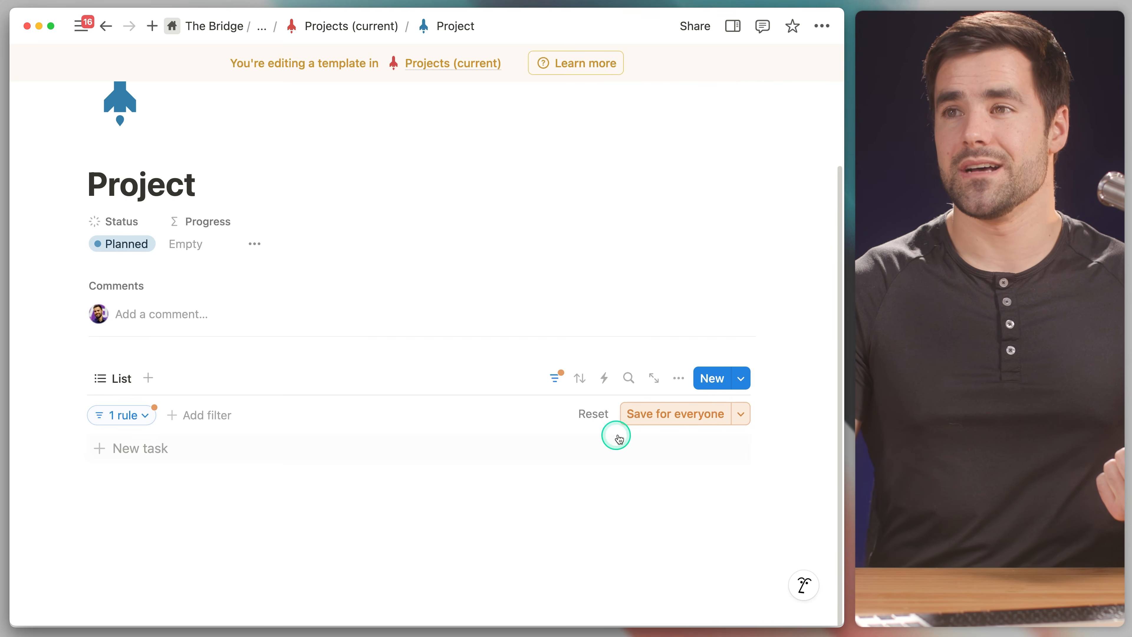
left_click(582, 379)
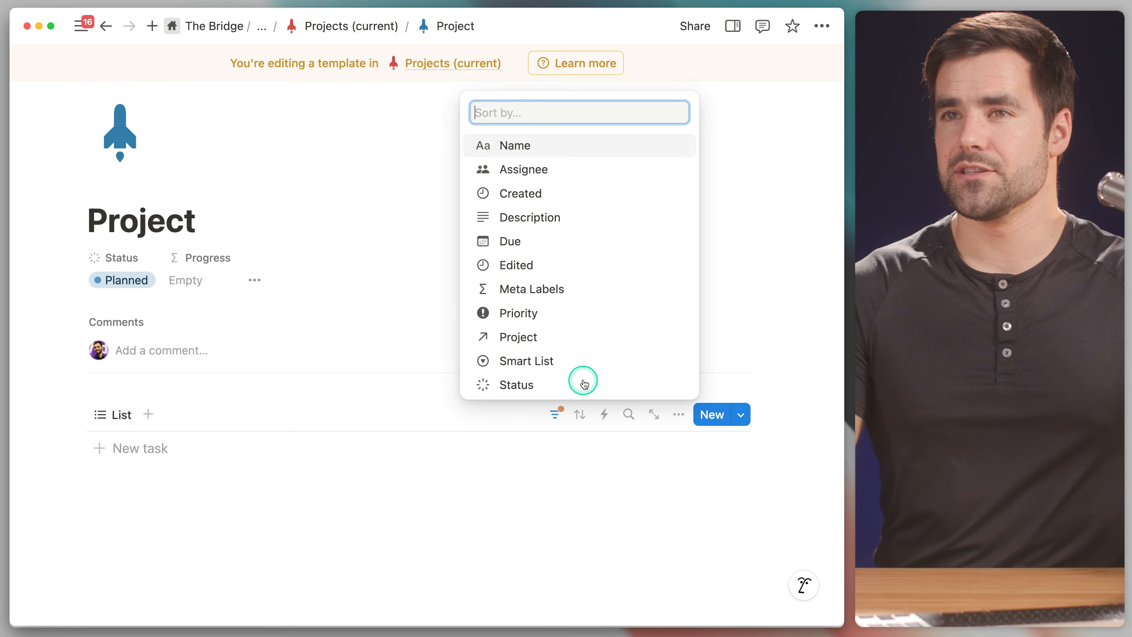
left_click(530, 243)
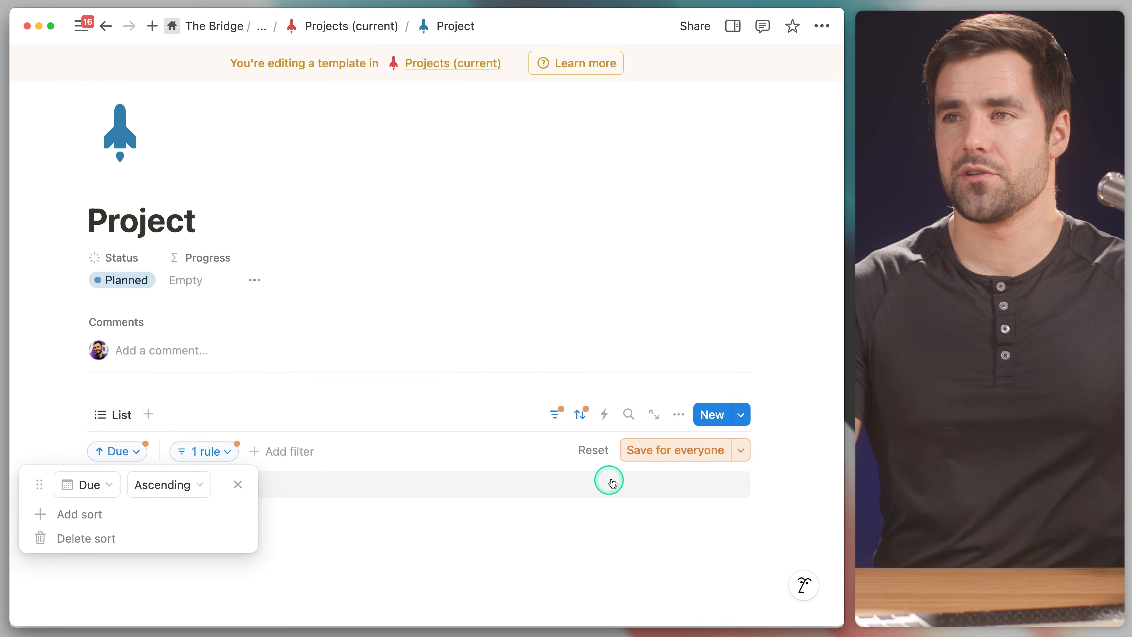
left_click(663, 450)
Step: Group the List view by Status, keeping empty groups shown but hiding the Doing group
left_click(679, 414)
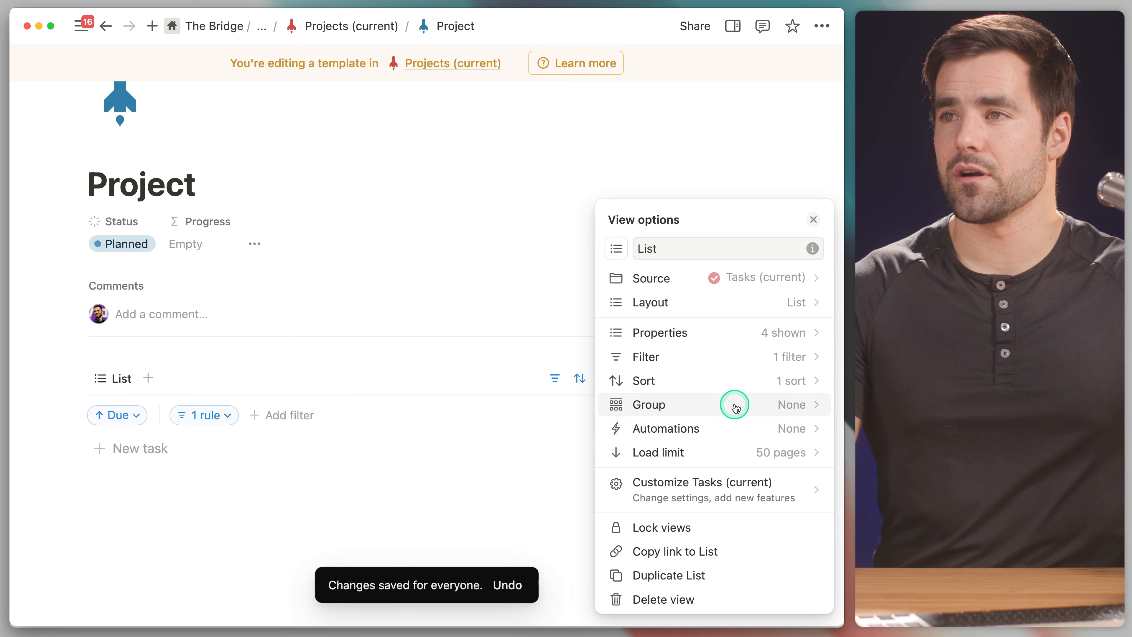
left_click(735, 409)
left_click(677, 597)
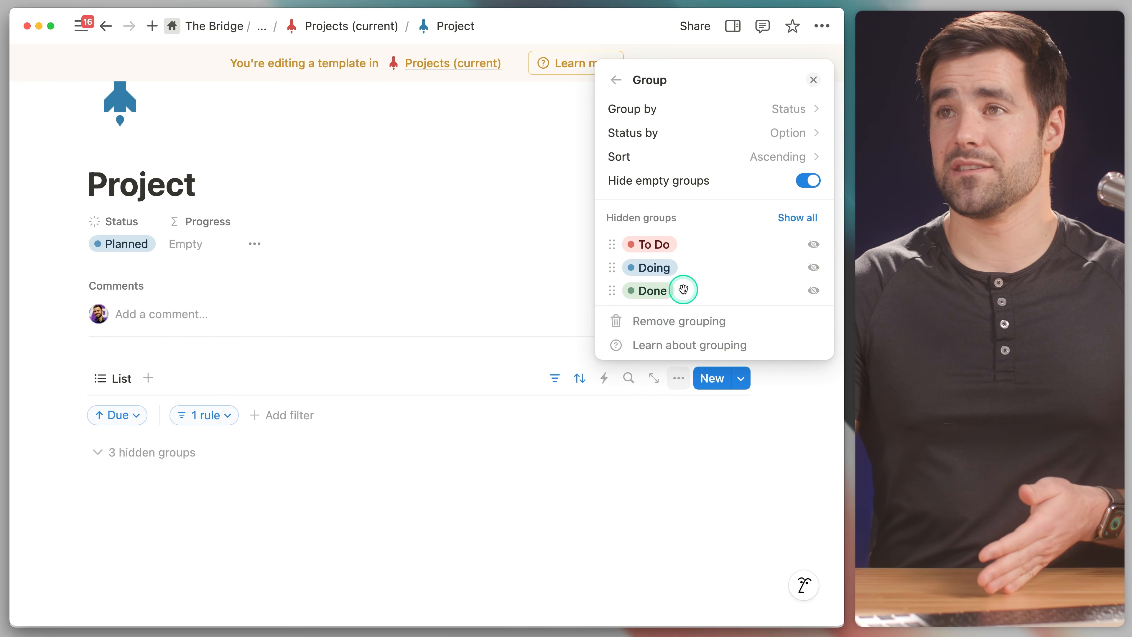
left_click(811, 182)
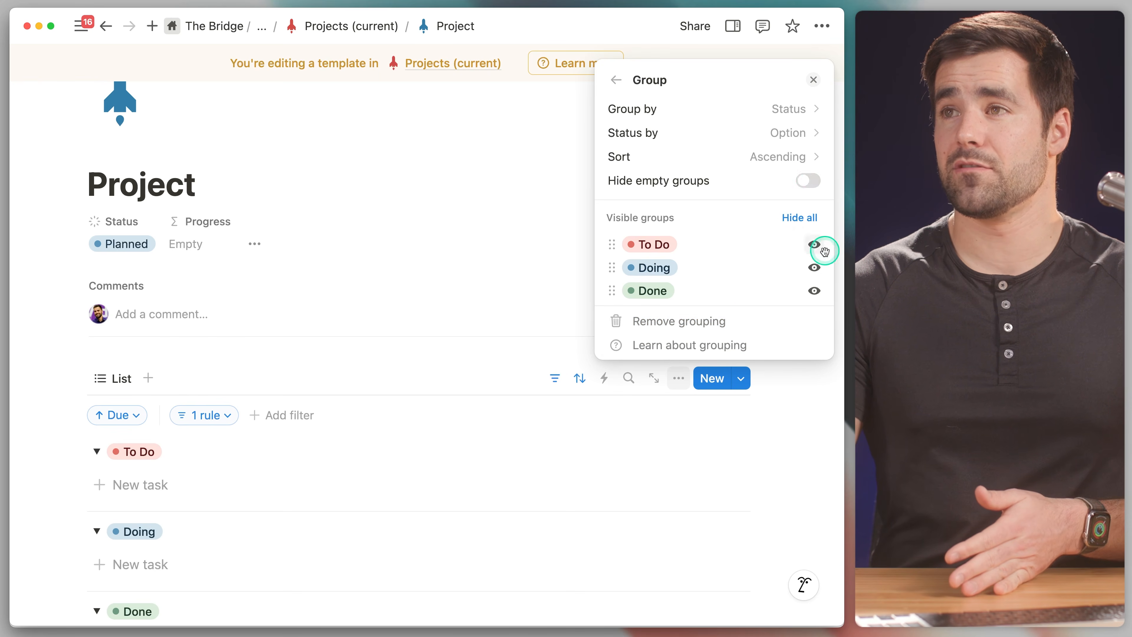
left_click(815, 267)
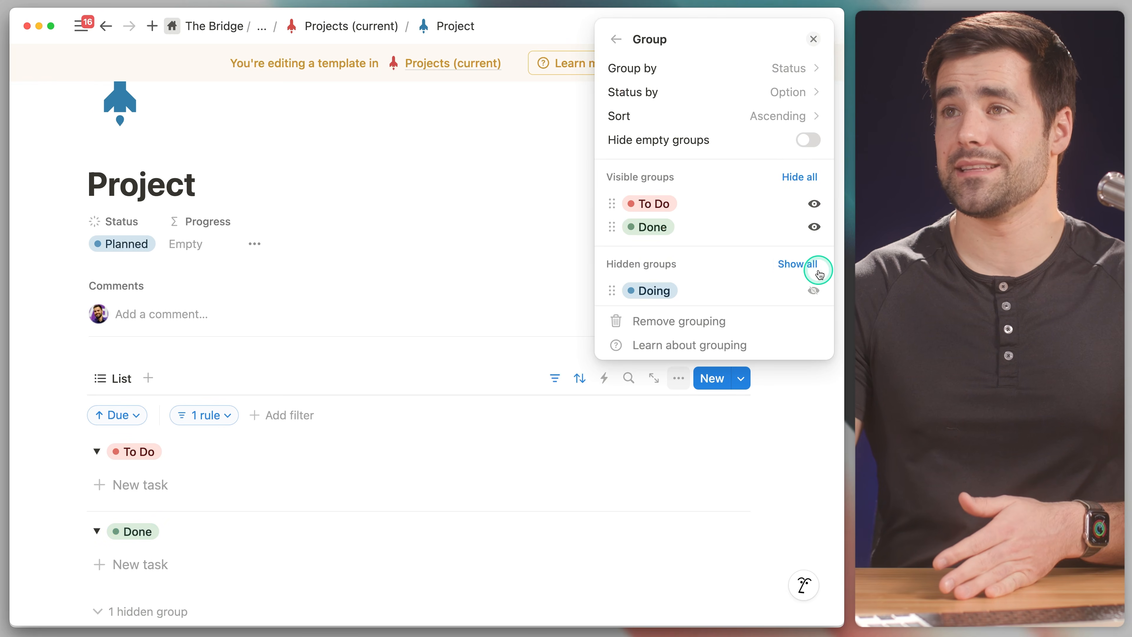
left_click(799, 424)
scroll(347, 473, "down", 3)
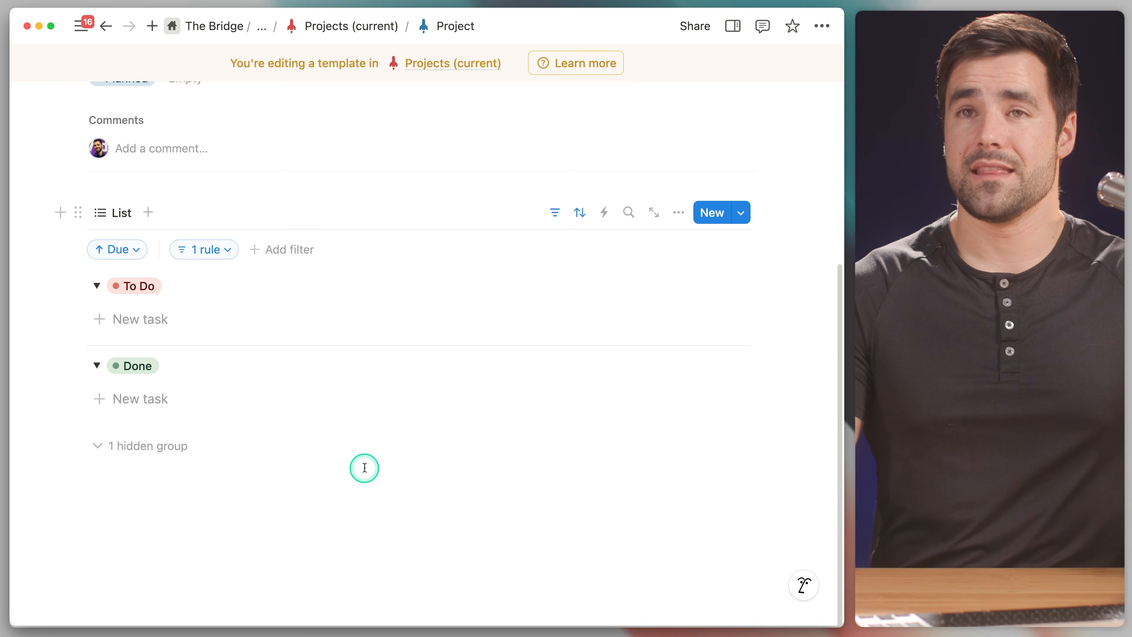
Step: Duplicate the List view, name the copy Board and give it the Board layout
left_click(110, 217)
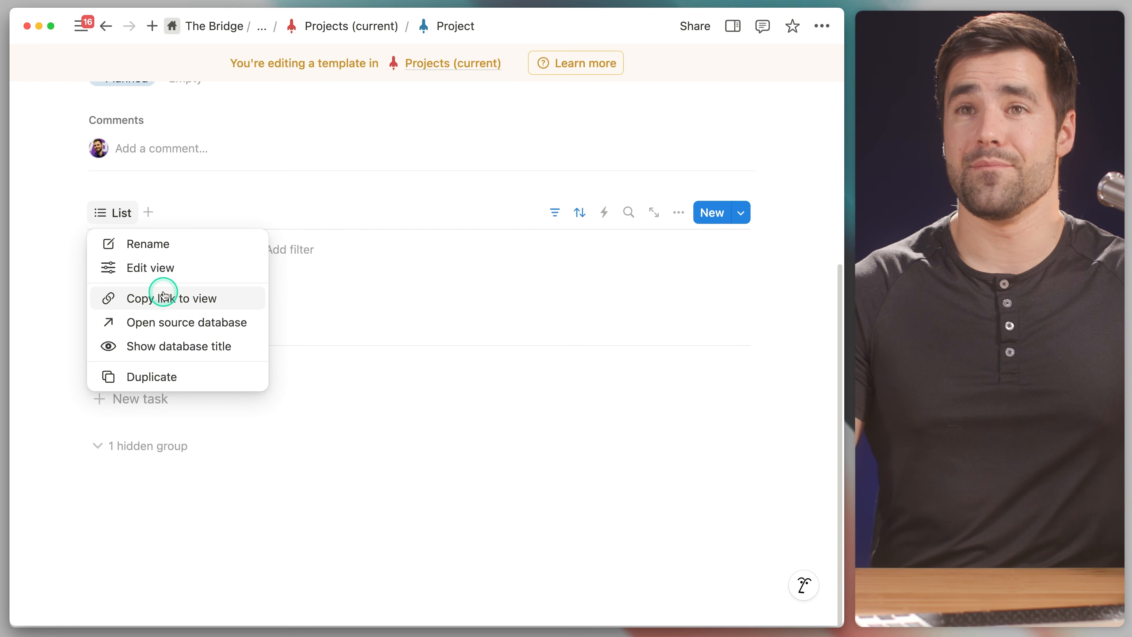
left_click(151, 377)
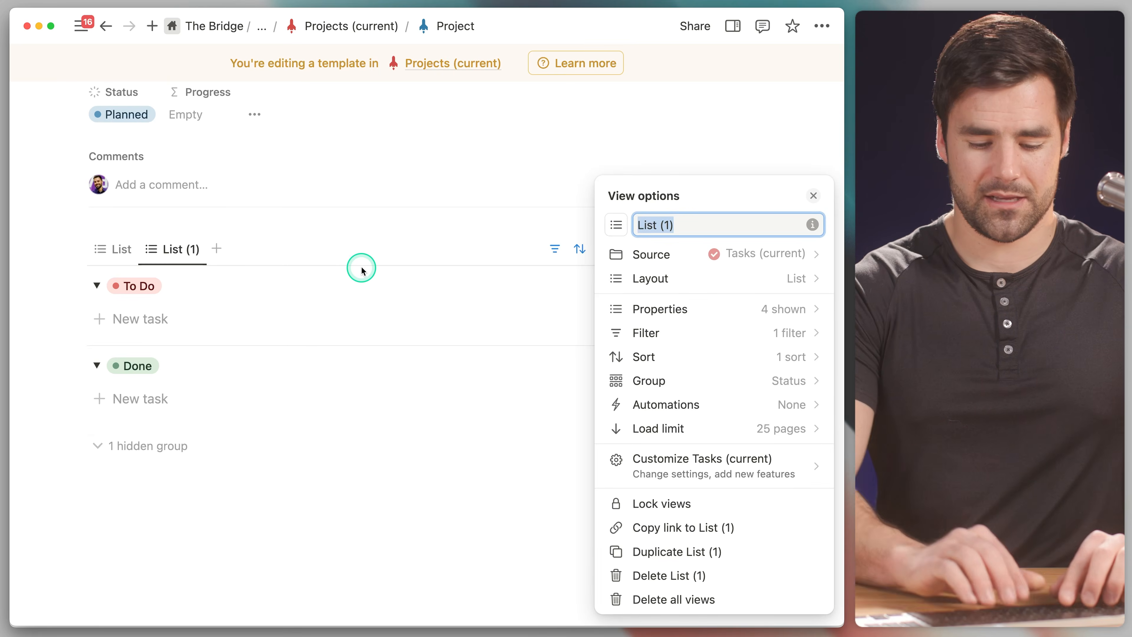
type("boa")
key("BackSpace")
key("BackSpace")
key("BackSpace")
type("Board")
left_click(753, 279)
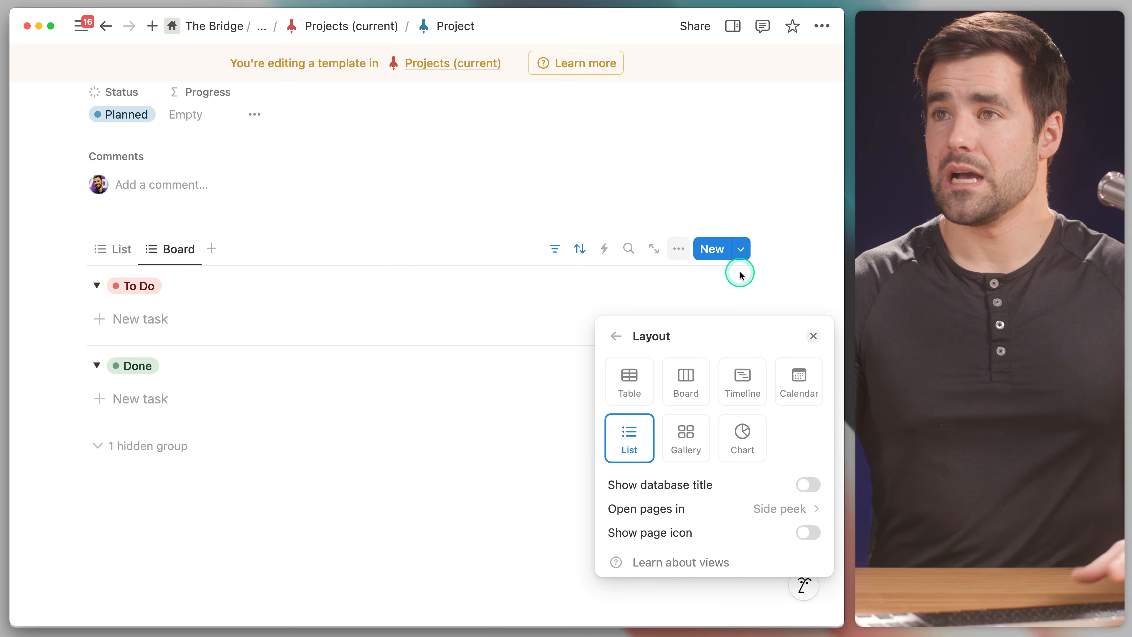
left_click(678, 387)
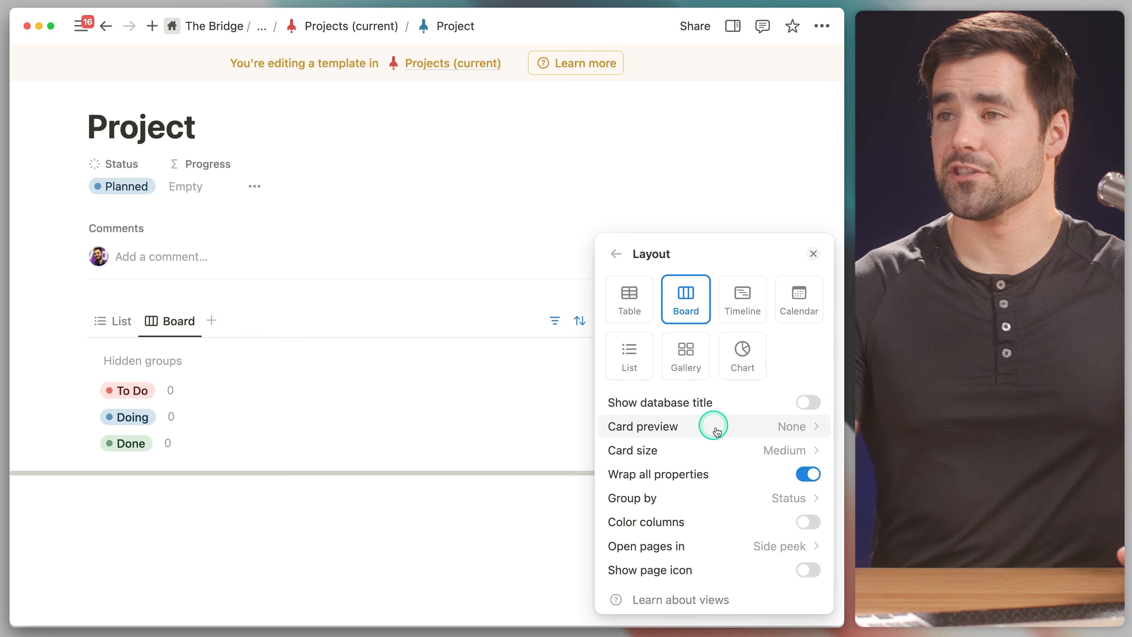
Step: Set the Board view to small cards with coloured columns and stop hiding empty groups
left_click(683, 475)
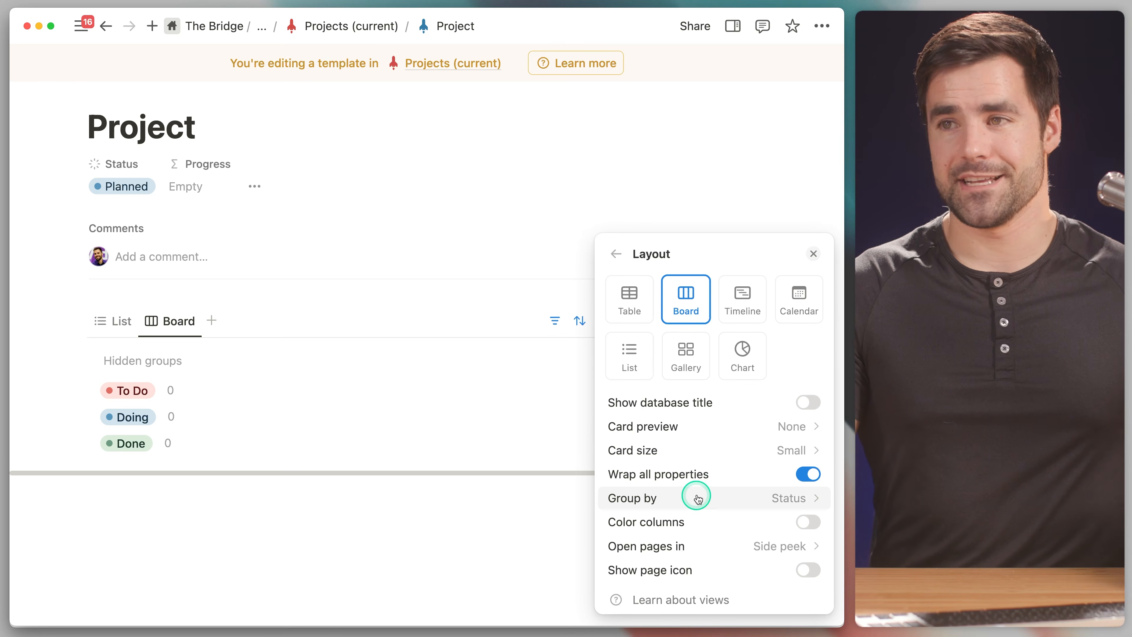
left_click(808, 522)
left_click(811, 499)
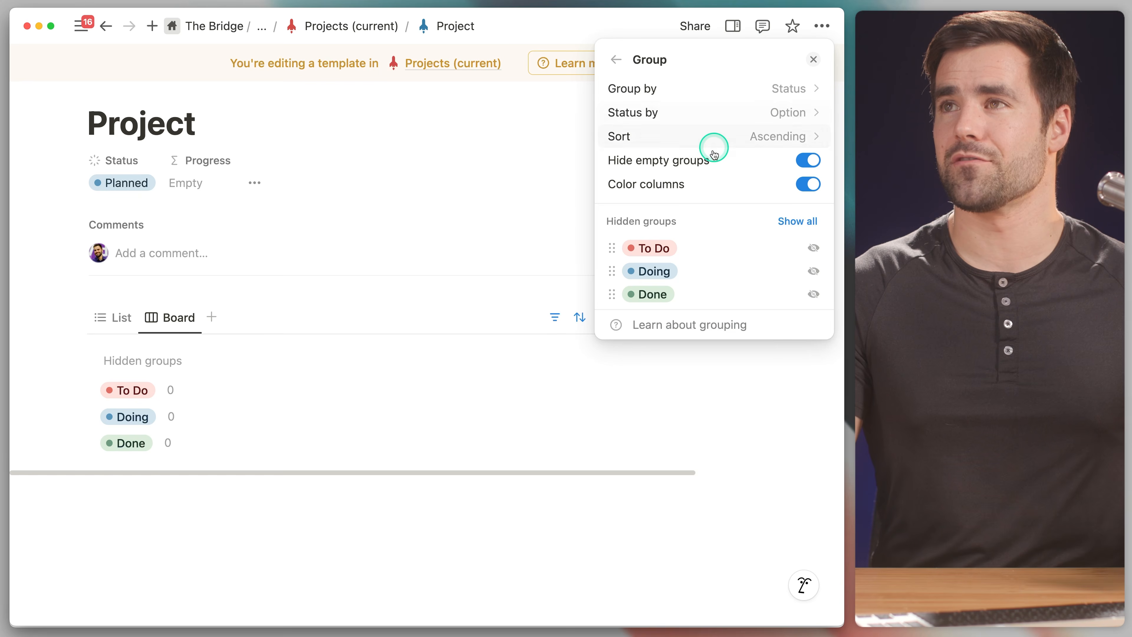
left_click(807, 164)
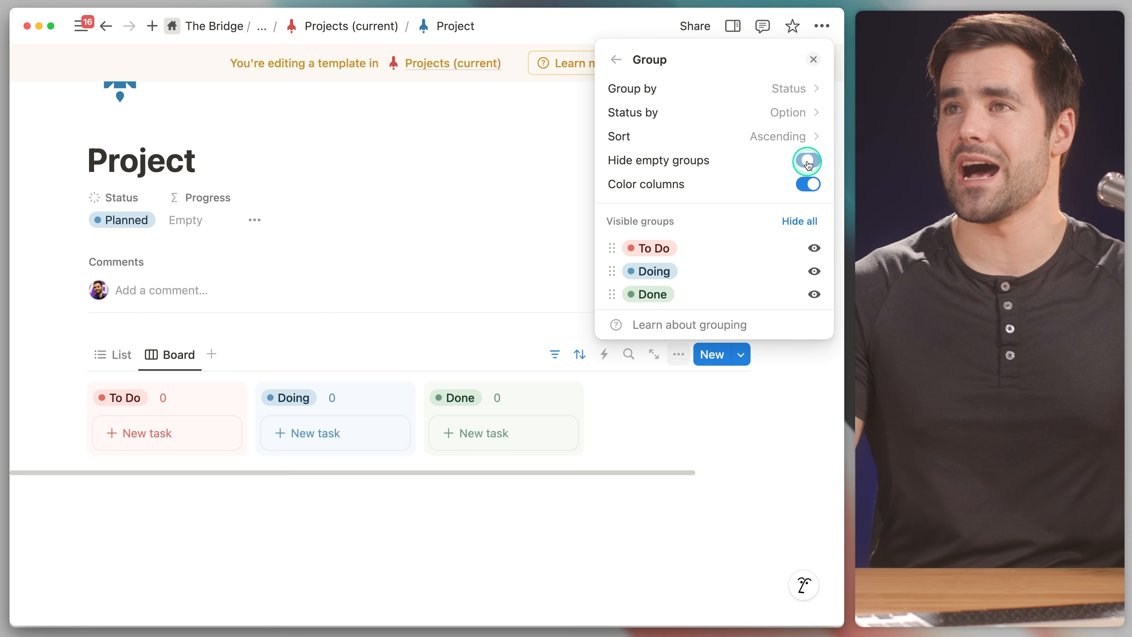
left_click(812, 59)
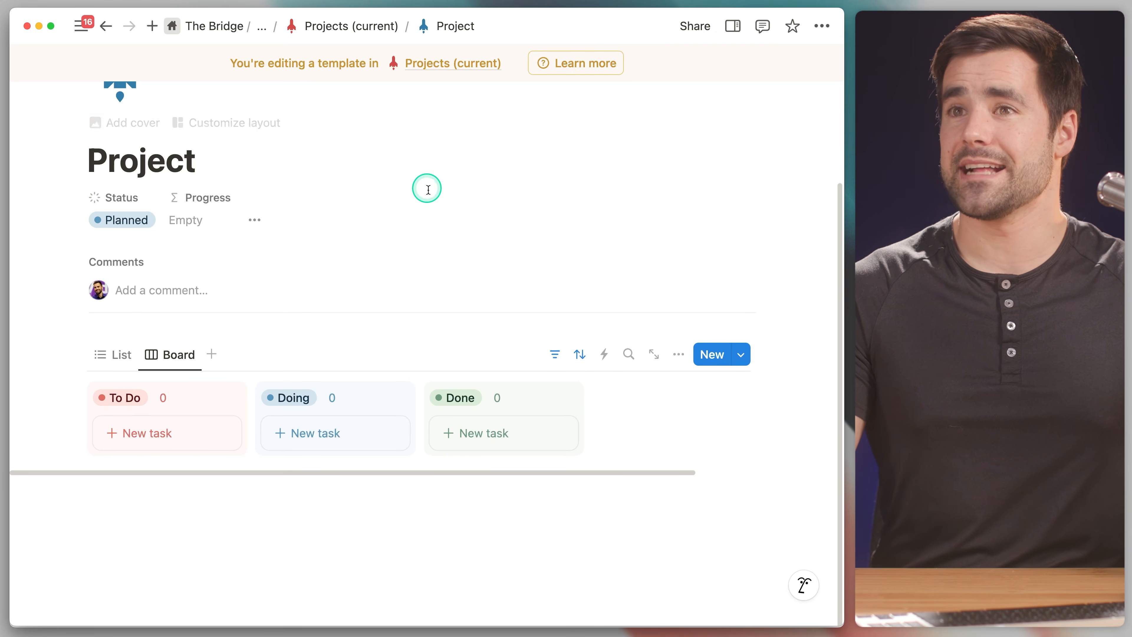
Step: Check the Due sort and the Project filter rule carried over to the Board view
left_click(558, 357)
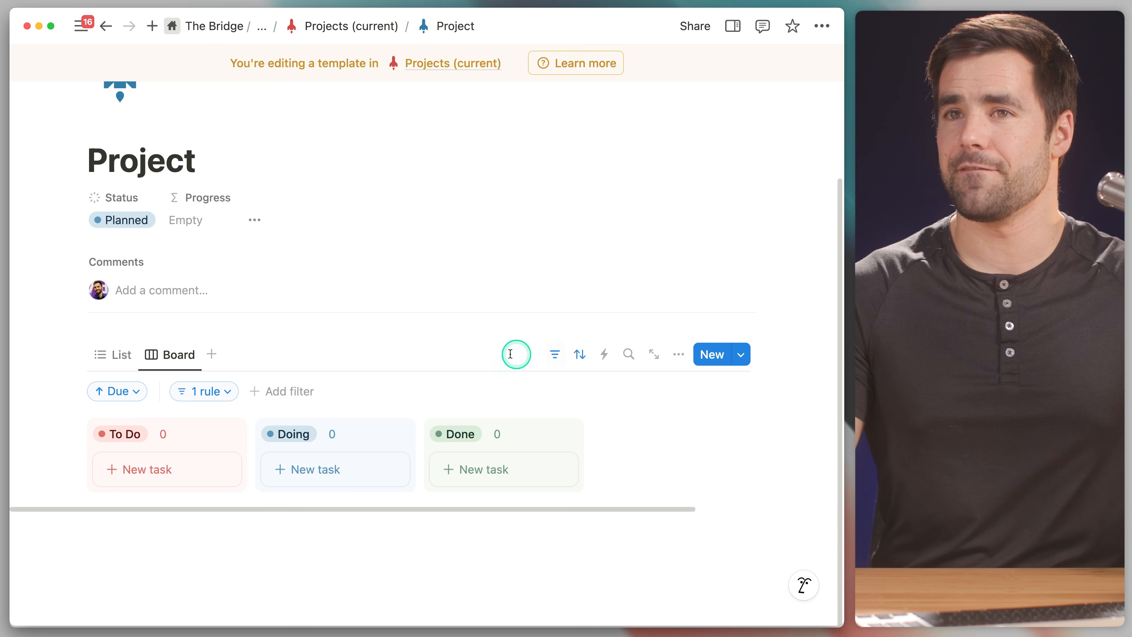
left_click(125, 396)
left_click(210, 392)
left_click(209, 393)
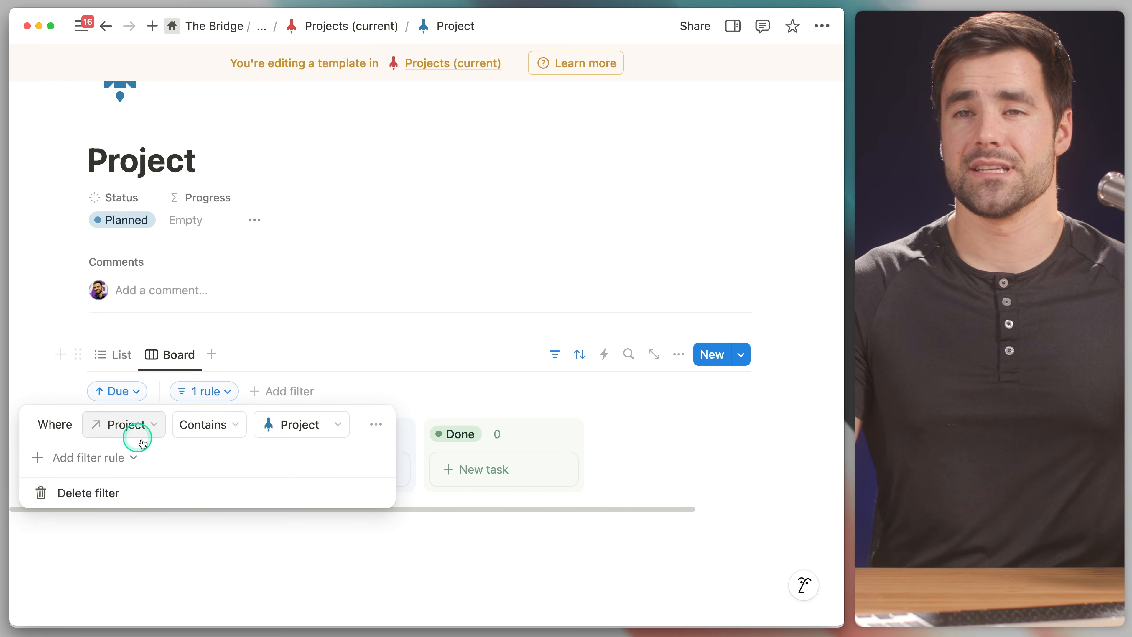
left_click(213, 393)
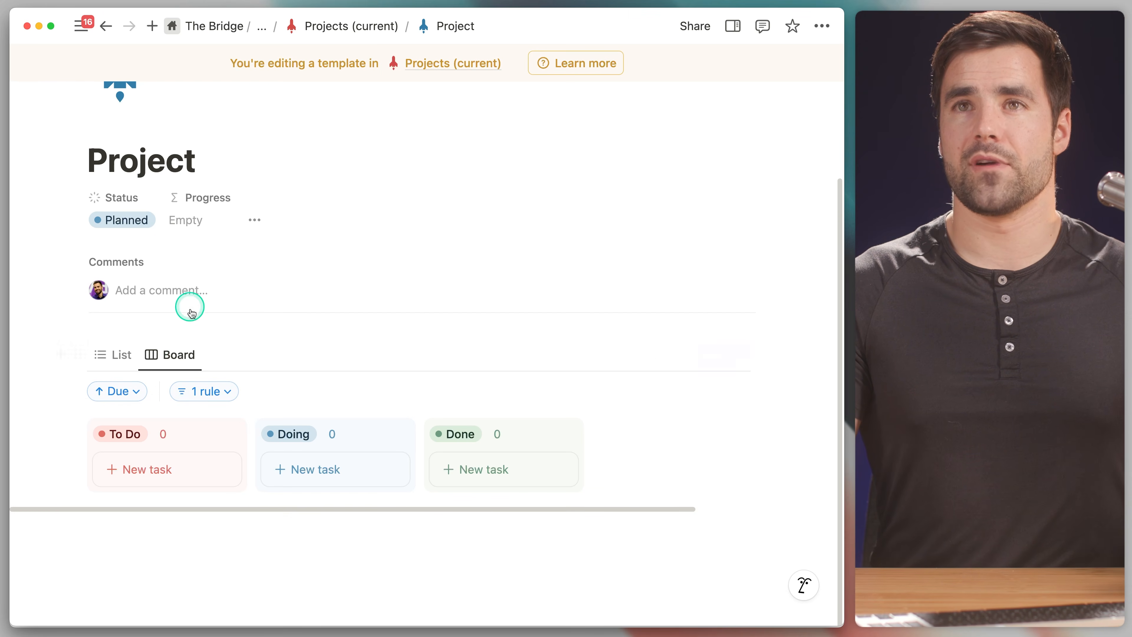
Step: Duplicate the Board view, name the copy Calendar and give it the Calendar layout
left_click(174, 355)
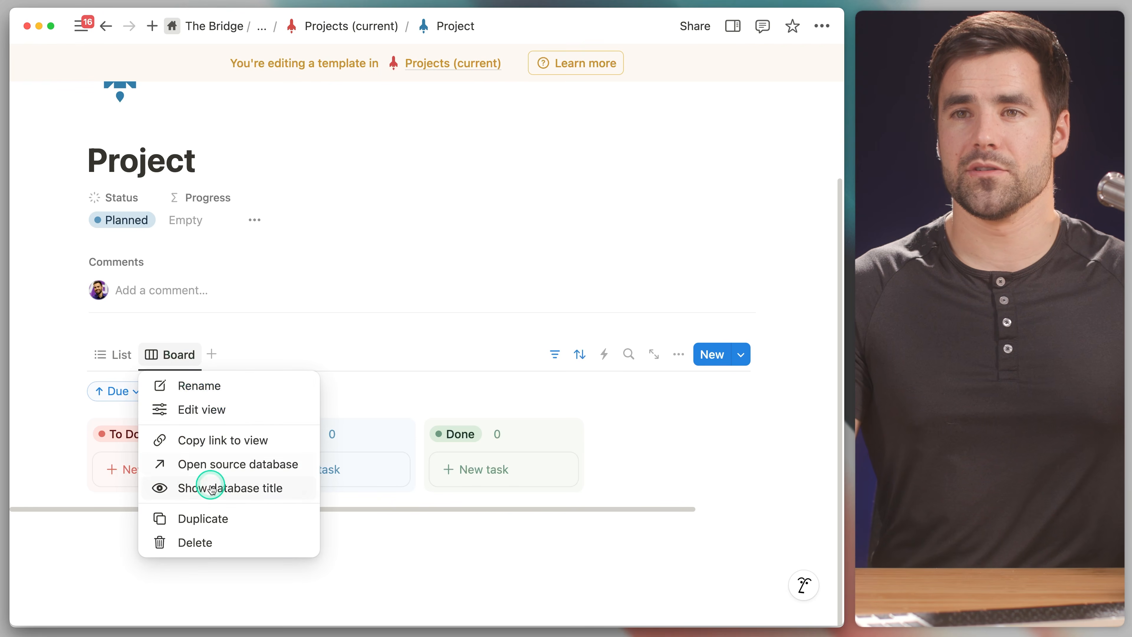
left_click(214, 508)
type("Cl")
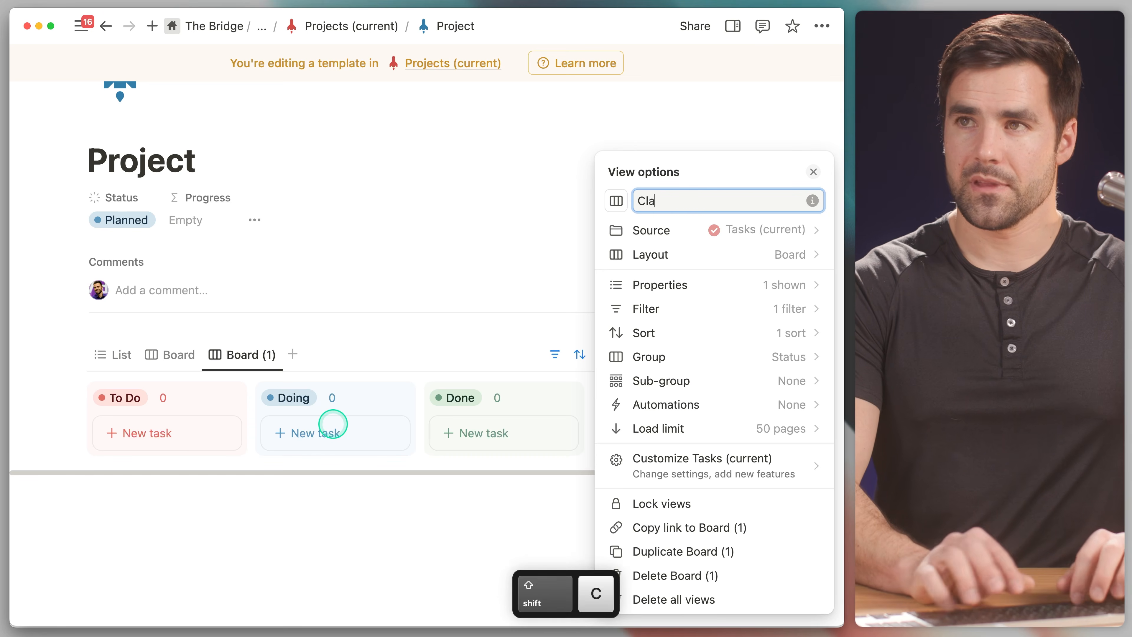
key("BackSpace")
type("alendar")
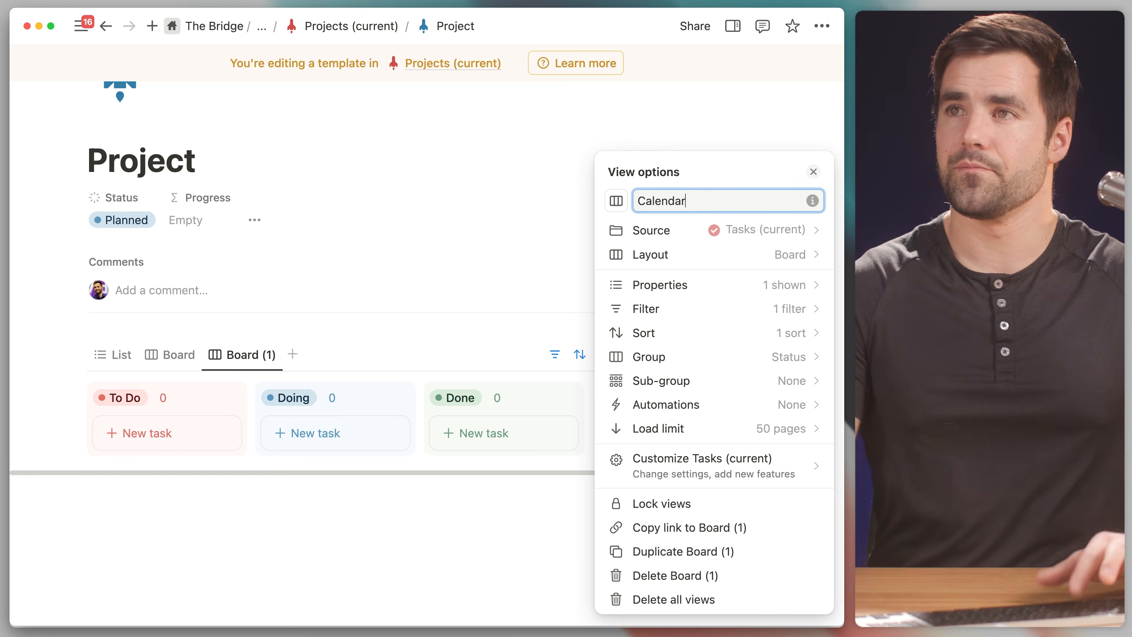
left_click(770, 257)
left_click(787, 308)
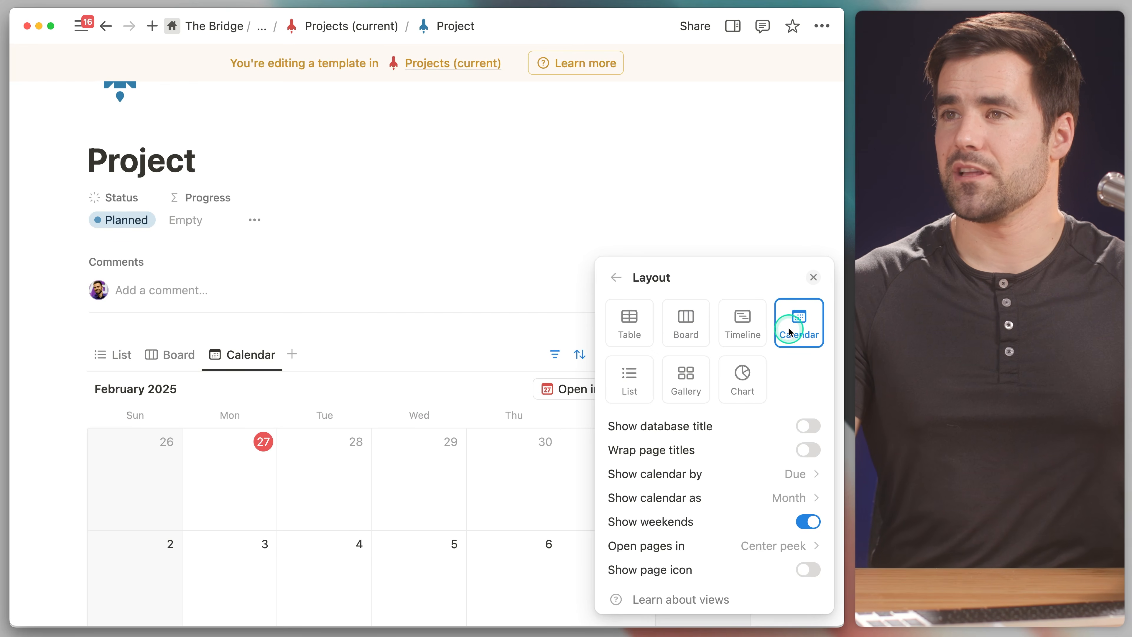
Step: Wrap page titles in the Calendar view and make its pages open in Side peek
left_click(811, 452)
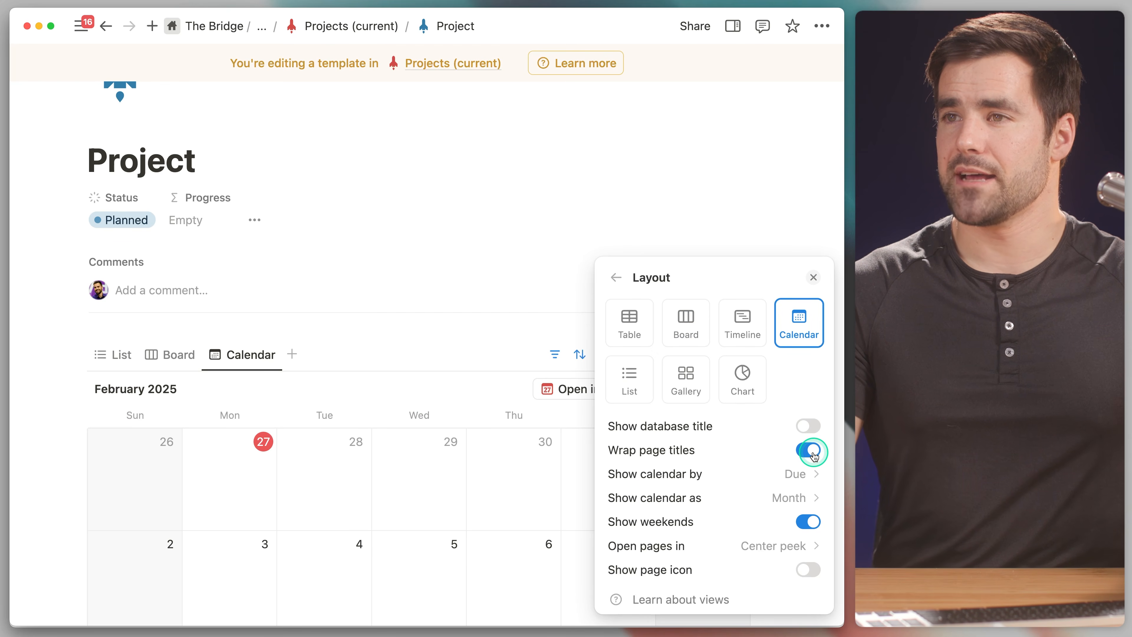
left_click(756, 548)
left_click(715, 439)
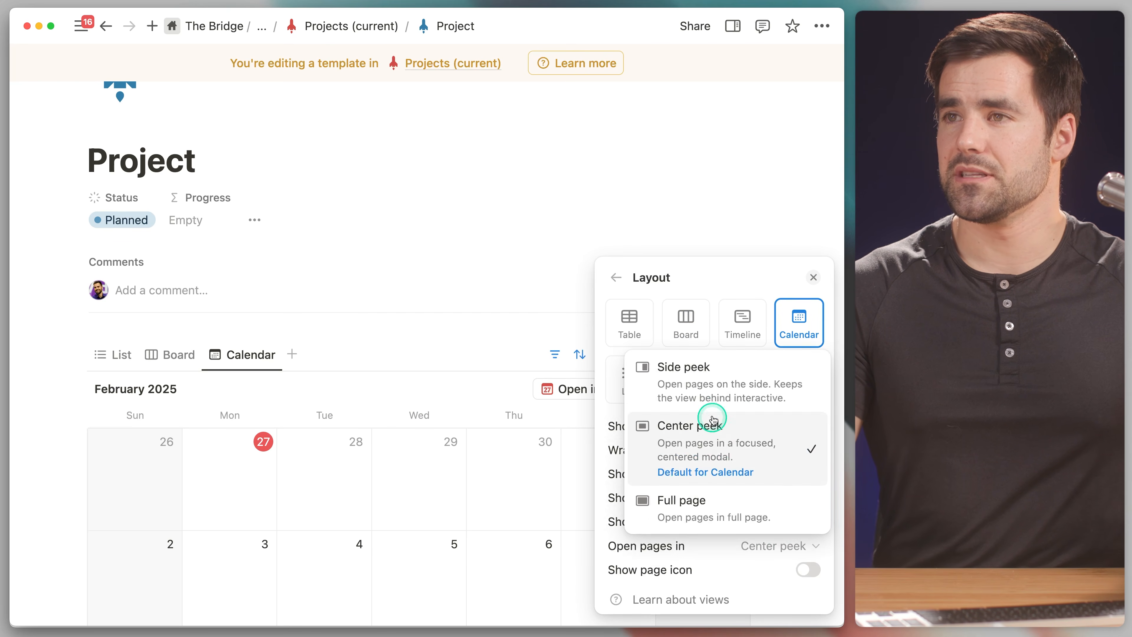
left_click(718, 381)
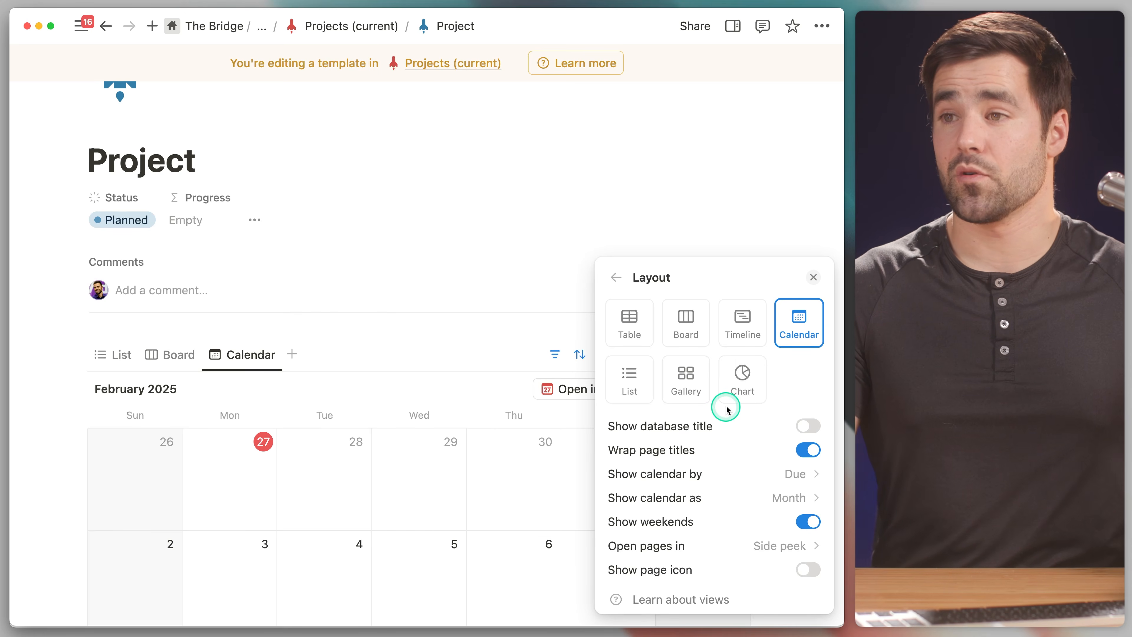
Step: Show the Status property in the Calendar view
left_click(616, 278)
left_click(686, 355)
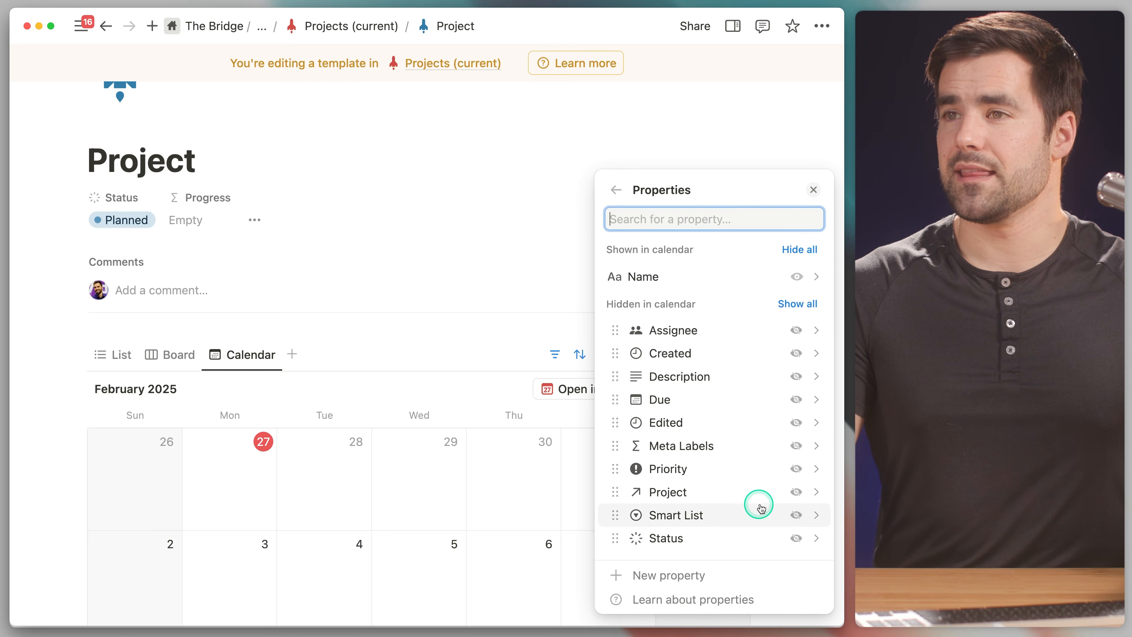
left_click(798, 539)
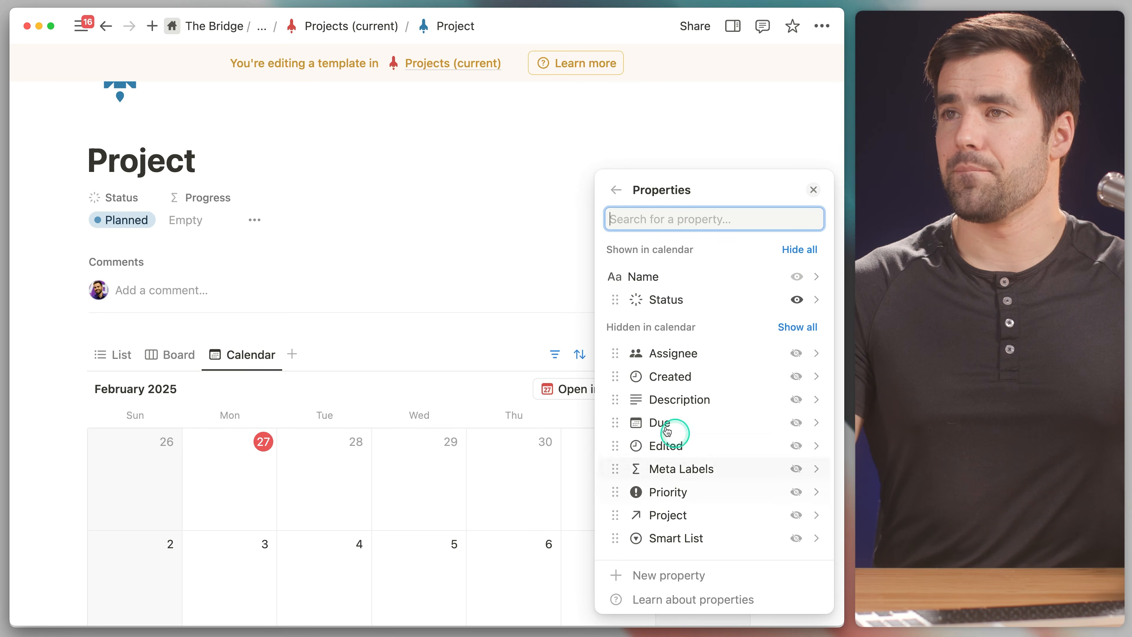
left_click(454, 316)
Step: Show the Due property on the Board view's cards and return to the List view
left_click(179, 355)
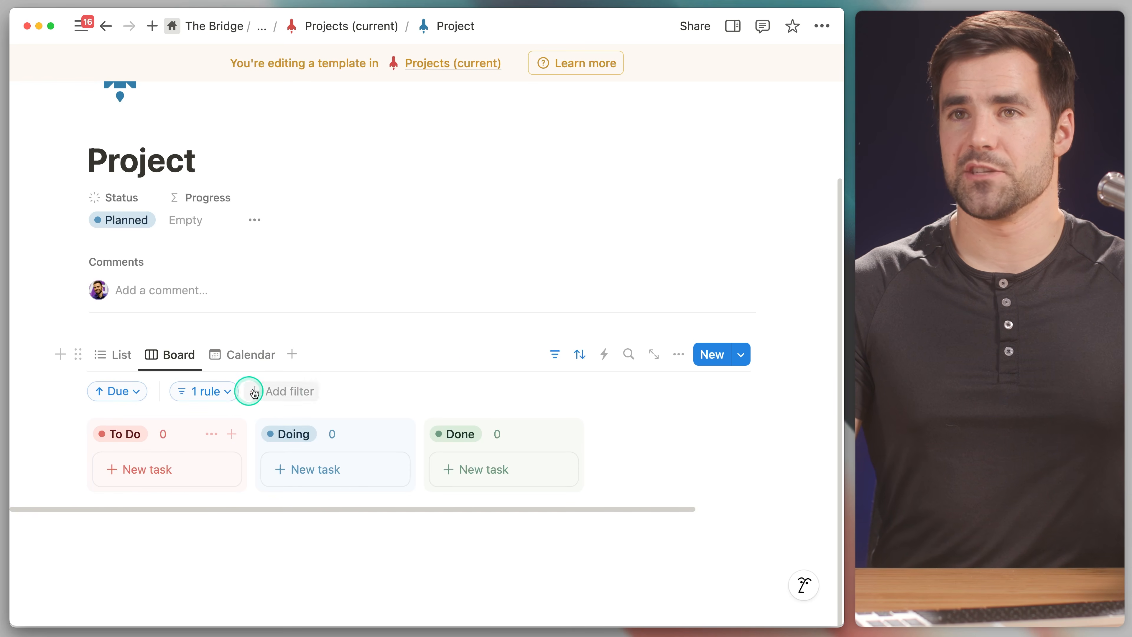
left_click(678, 355)
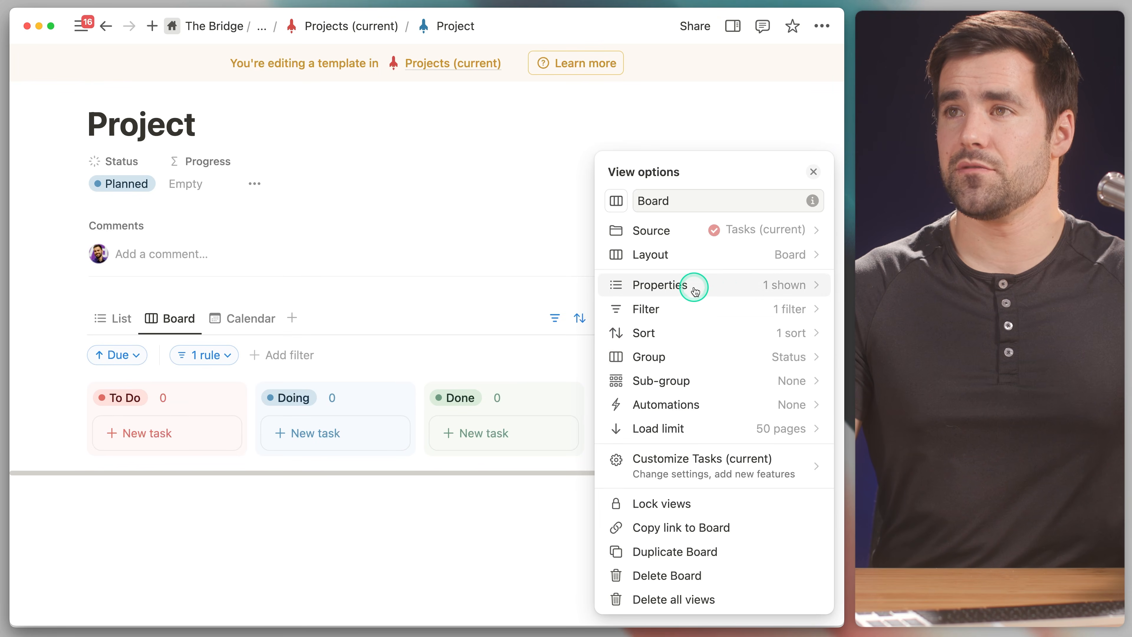
left_click(730, 290)
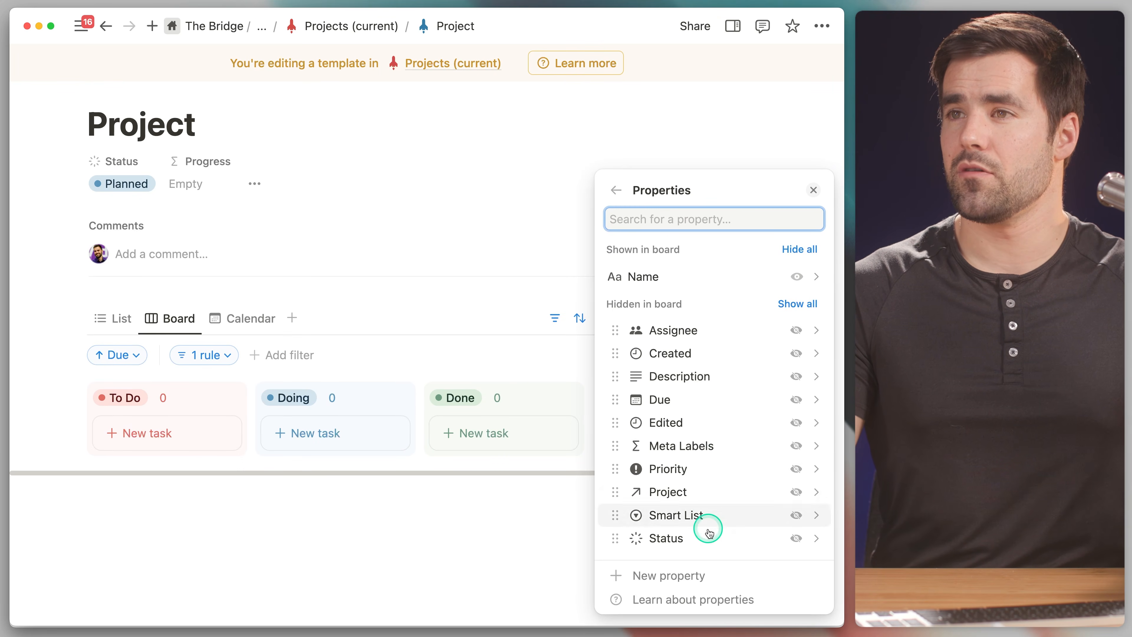
left_click(790, 398)
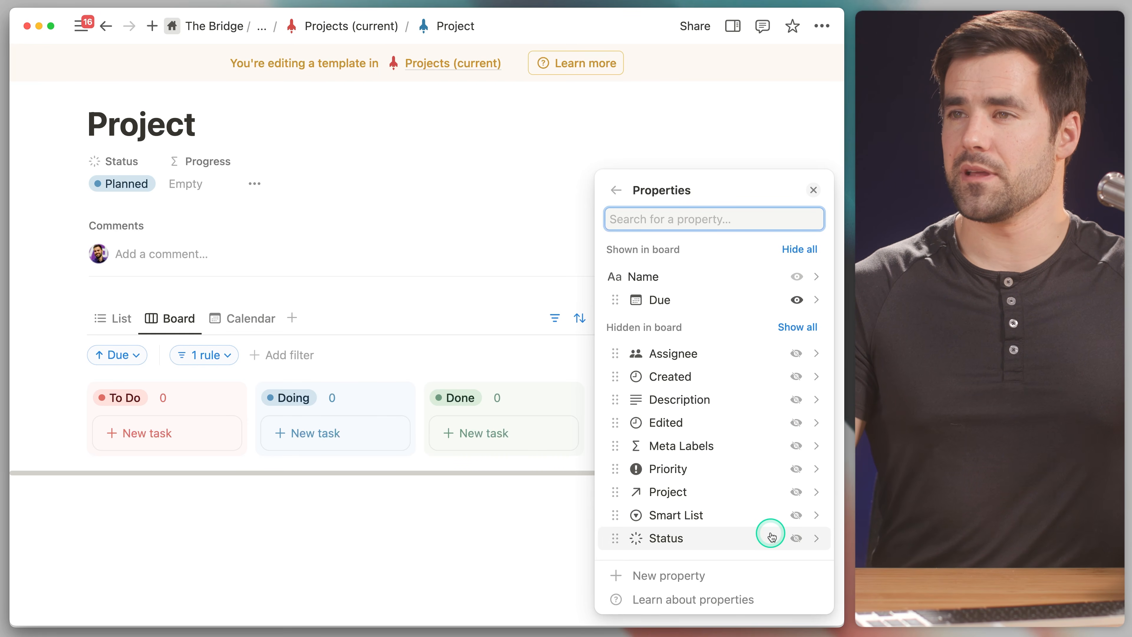
left_click(468, 292)
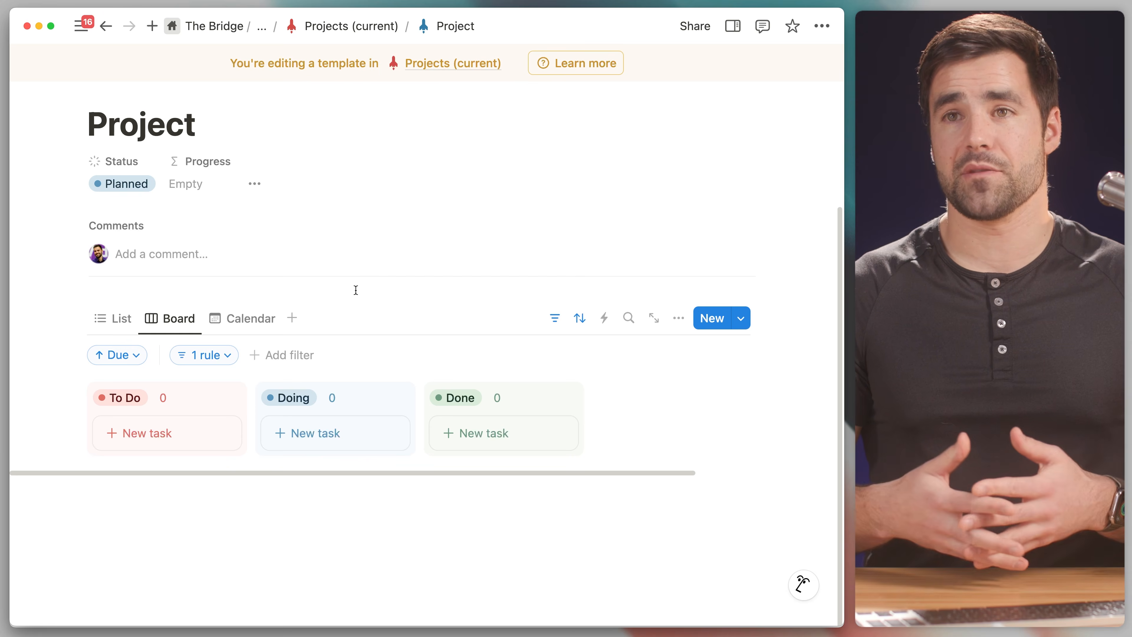
left_click(114, 319)
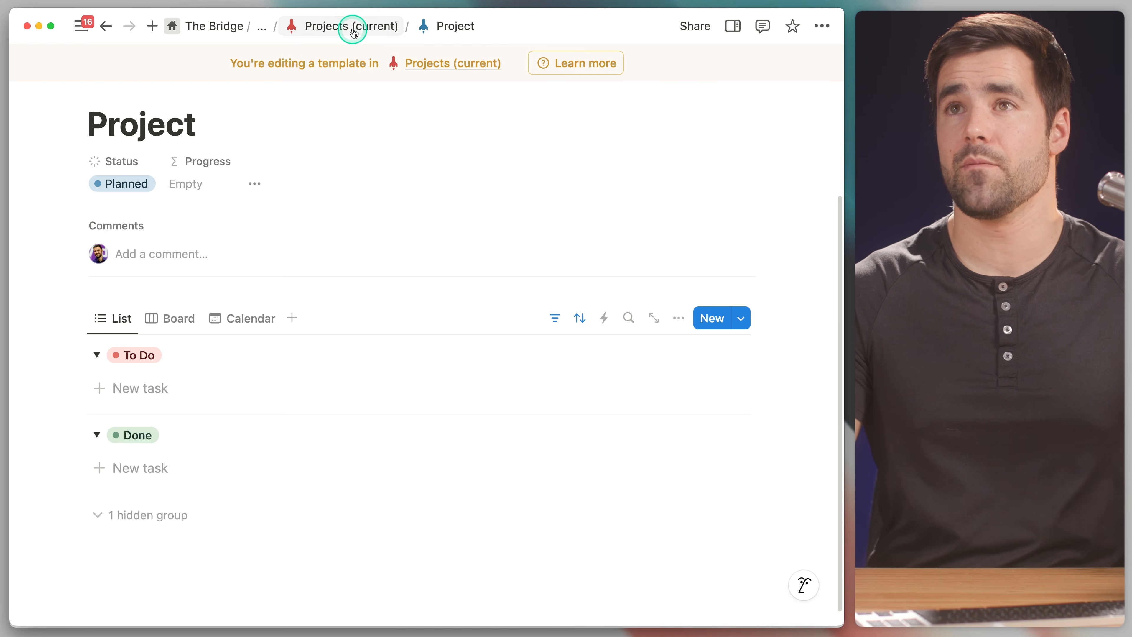
Step: Return to the Ultimate Tasks page and apply the Project template to the Set Up Video Studio project
left_click(343, 32)
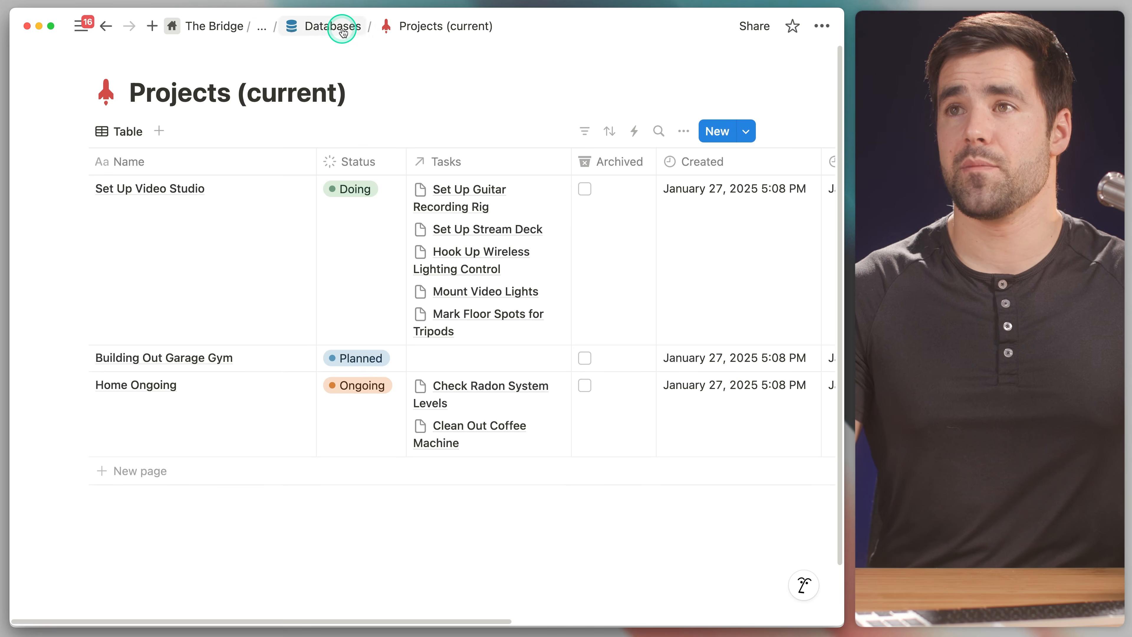
left_click(335, 33)
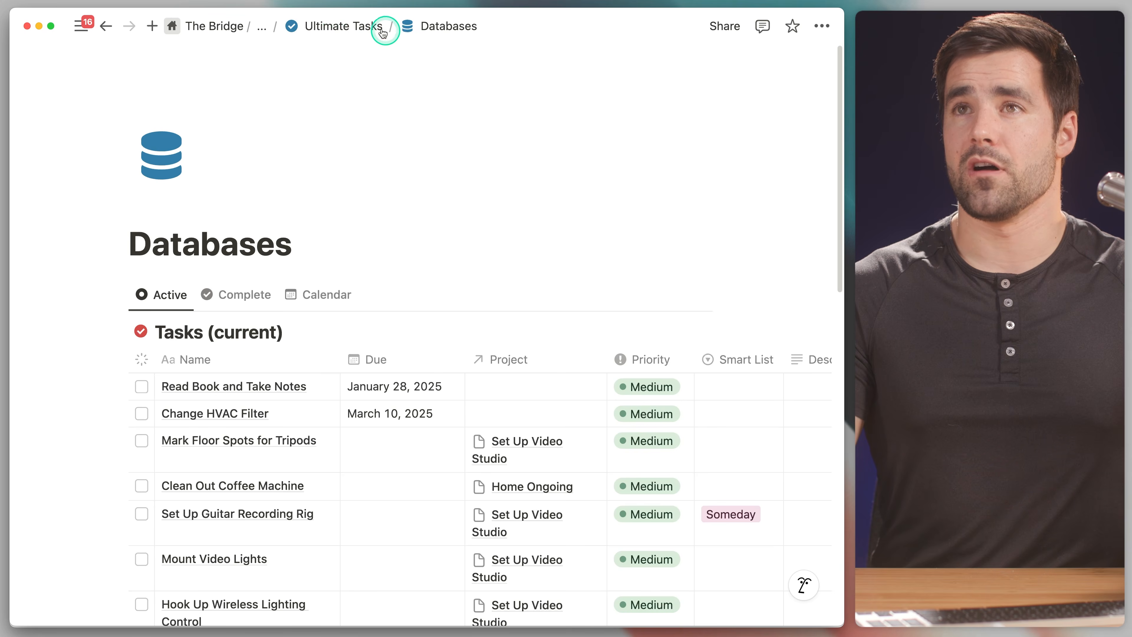
left_click(326, 28)
scroll(392, 223, "down", 5)
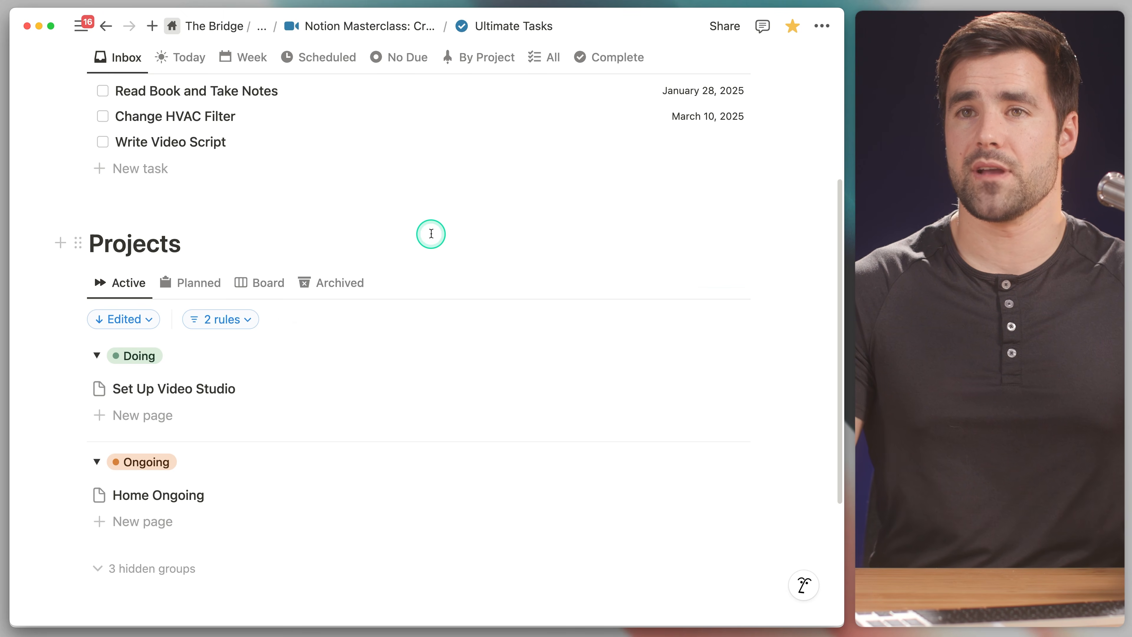
left_click(177, 391)
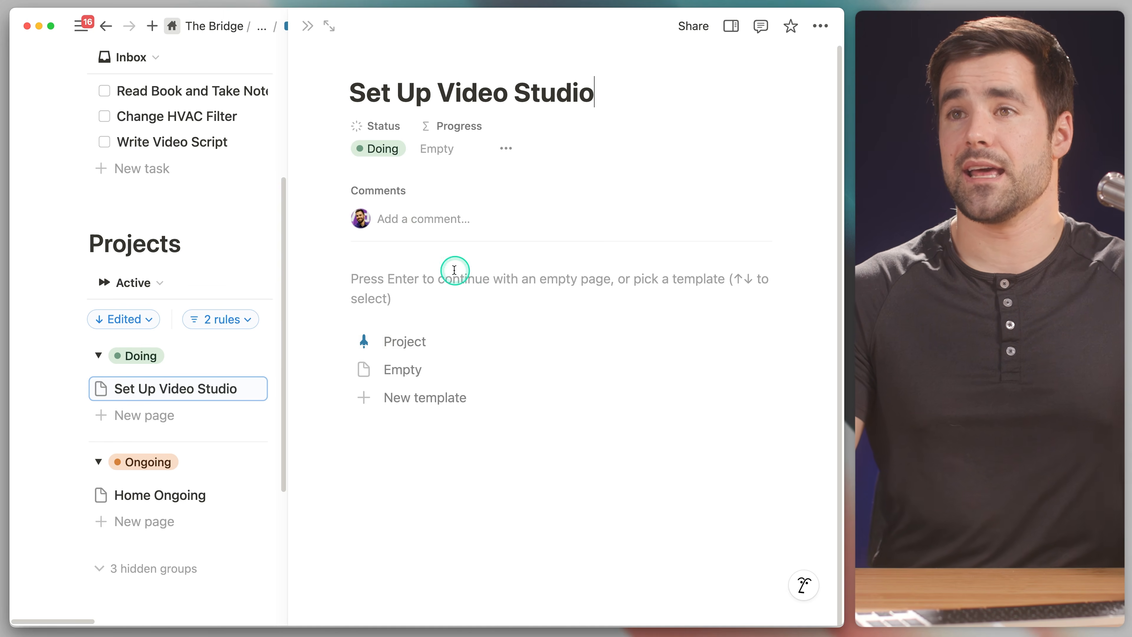
left_click(432, 338)
scroll(695, 326, "down", 3)
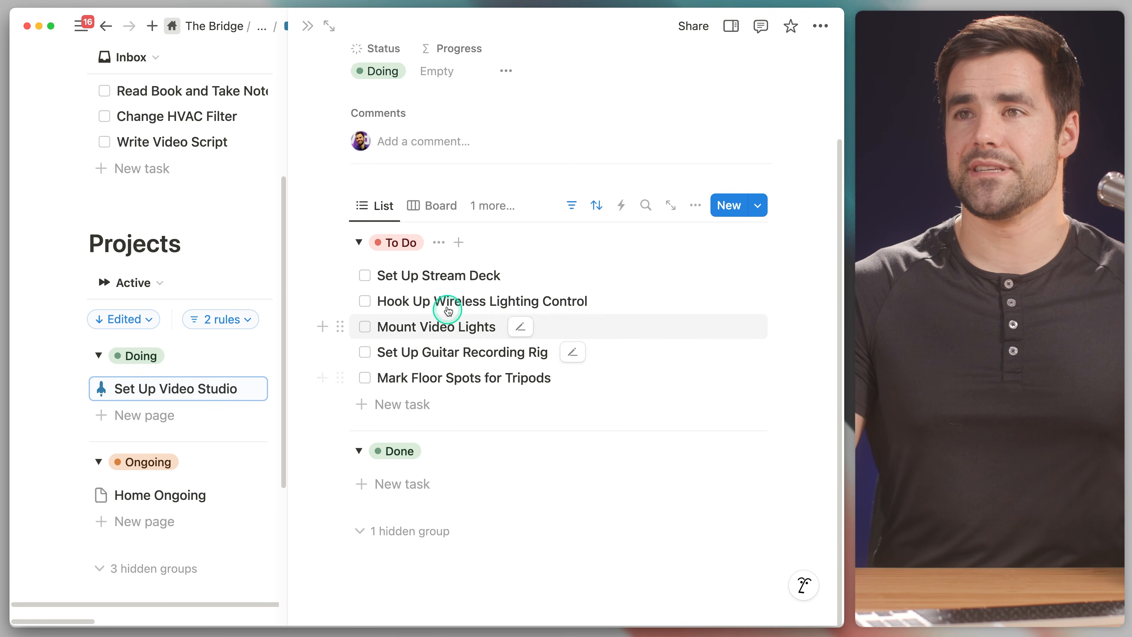
Step: Check the Project filter rule of the List view inside the Set Up Video Studio page
left_click(574, 210)
left_click(466, 243)
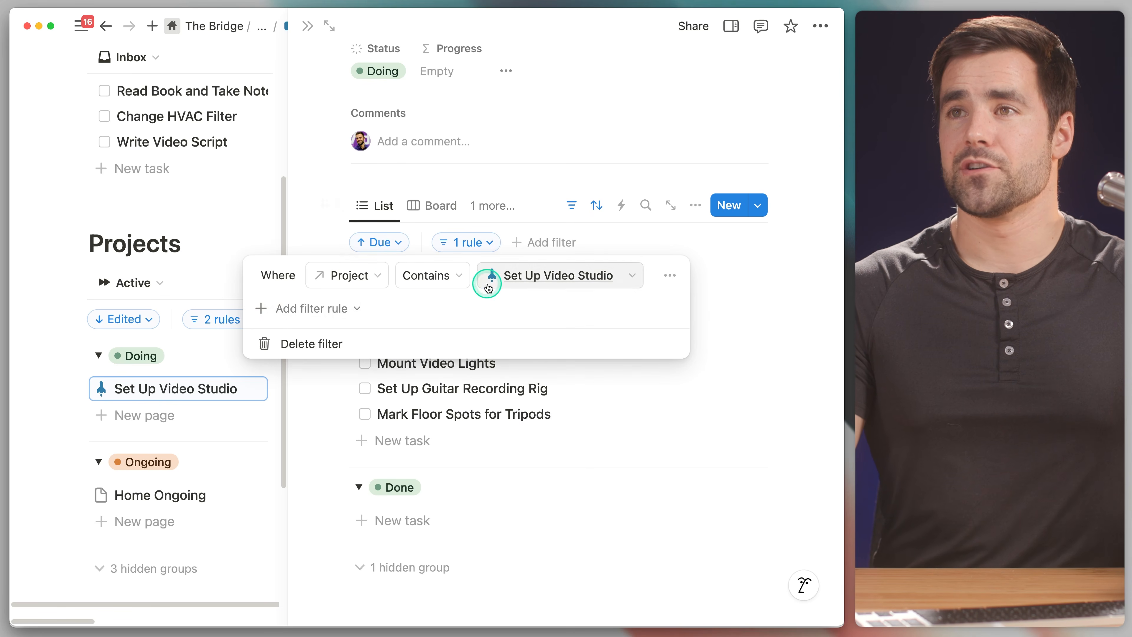
left_click(759, 273)
scroll(465, 253, "up", 3)
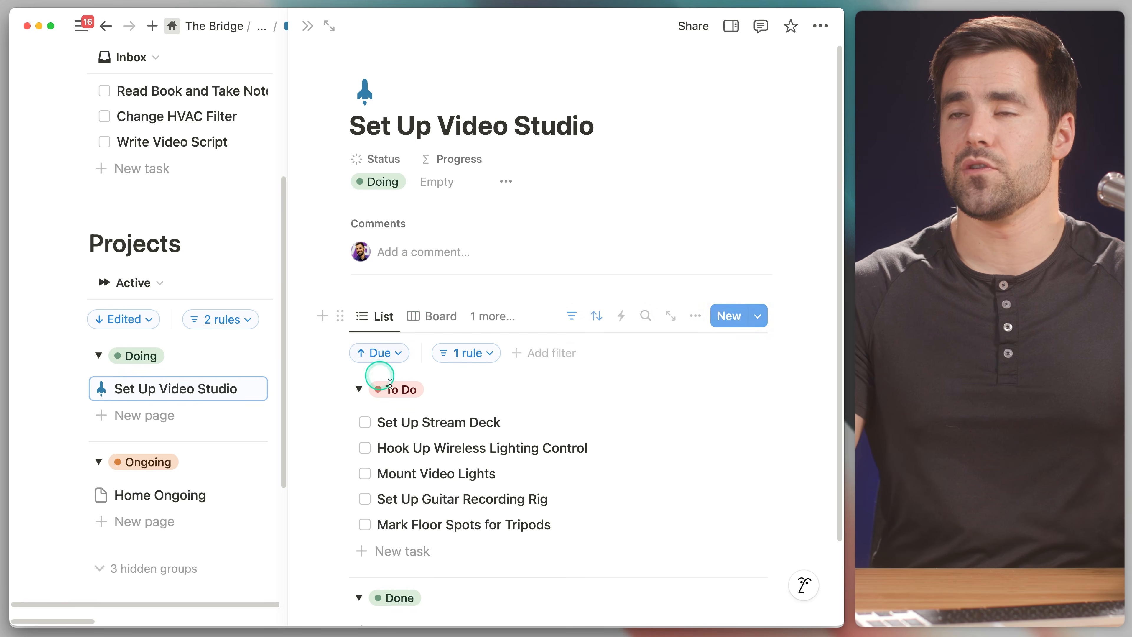
Step: Close the Set Up Video Studio page and apply the Project template to the Home Ongoing project
left_click(310, 30)
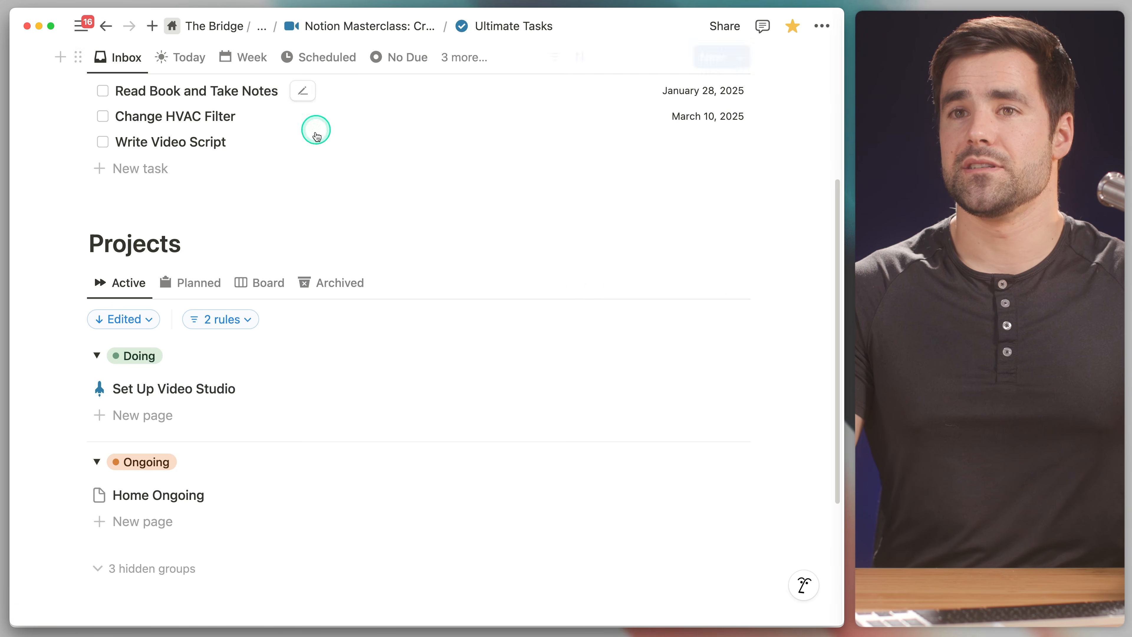
left_click(182, 493)
left_click(416, 344)
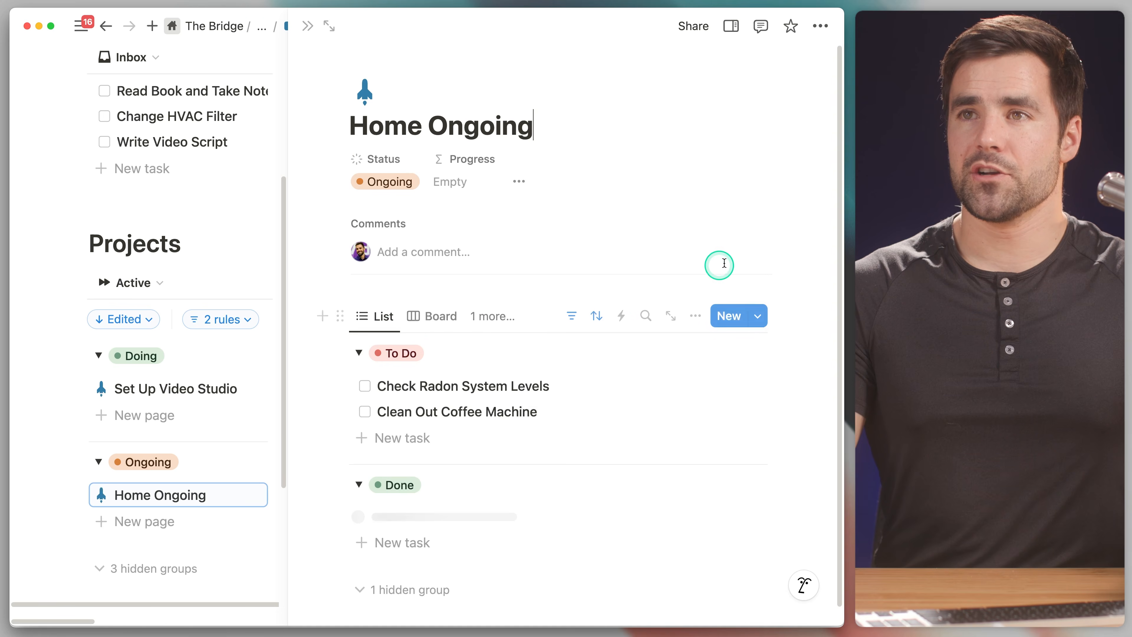
Step: Delete the task views block from the Home Ongoing page and write two lines of placeholder text in its place
left_click(341, 316)
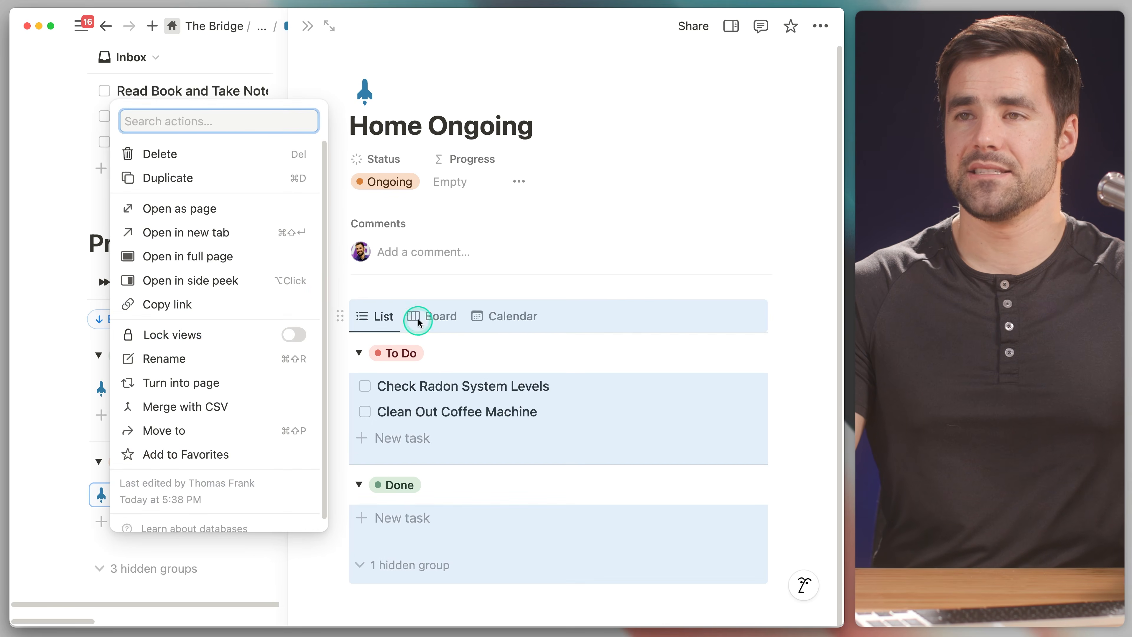
left_click(183, 157)
left_click(400, 318)
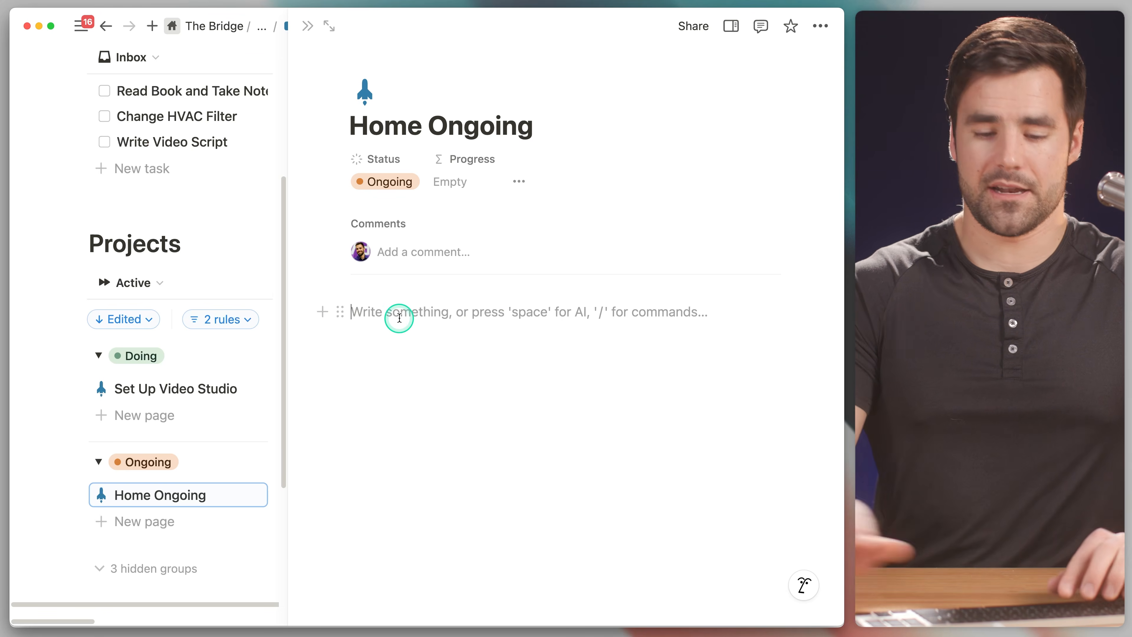
type(";lkjsdl;kaj;lk")
key("Return")
type(";lkajsdl;fk")
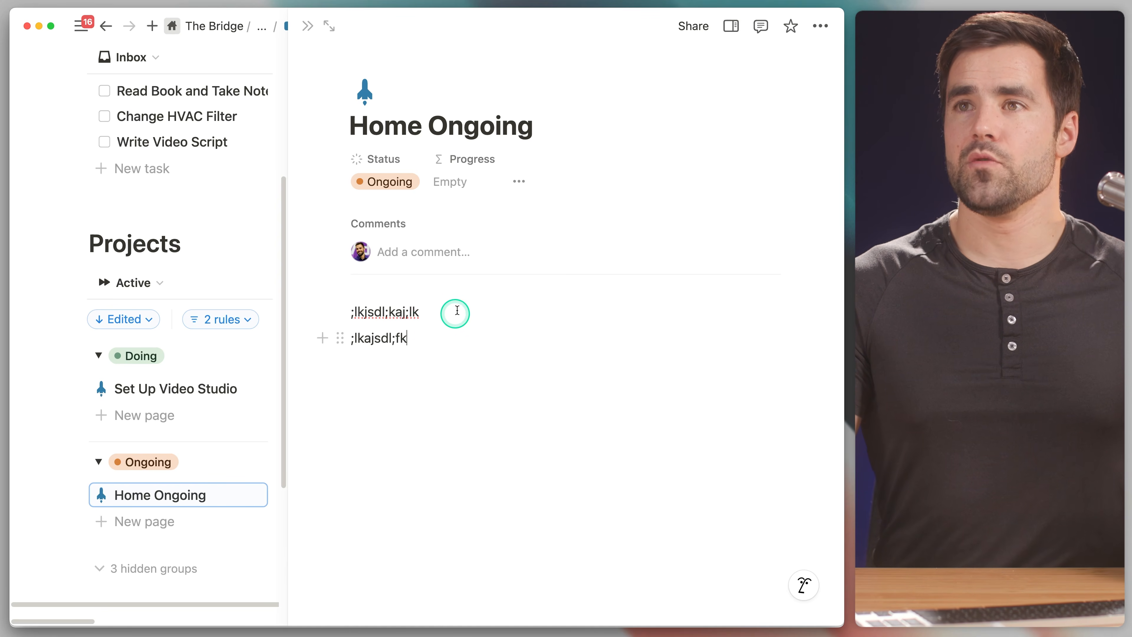
Step: Cut the two placeholder lines from Home Ongoing, reapply the Project template and paste the lines below the task views
left_click_drag(424, 404, 467, 297)
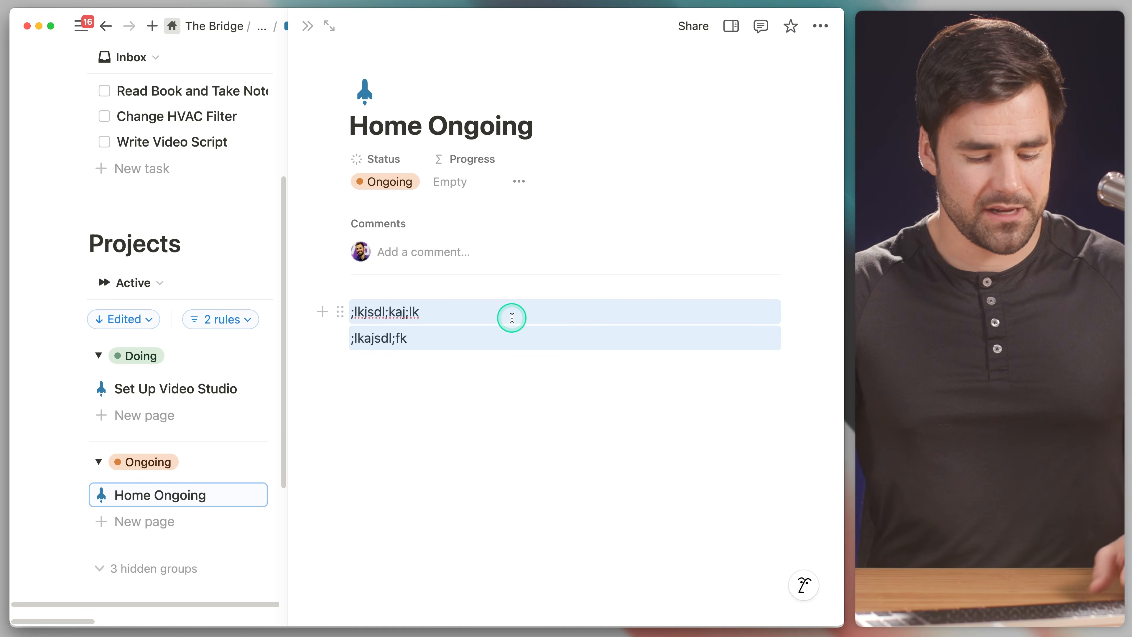
key("super+x")
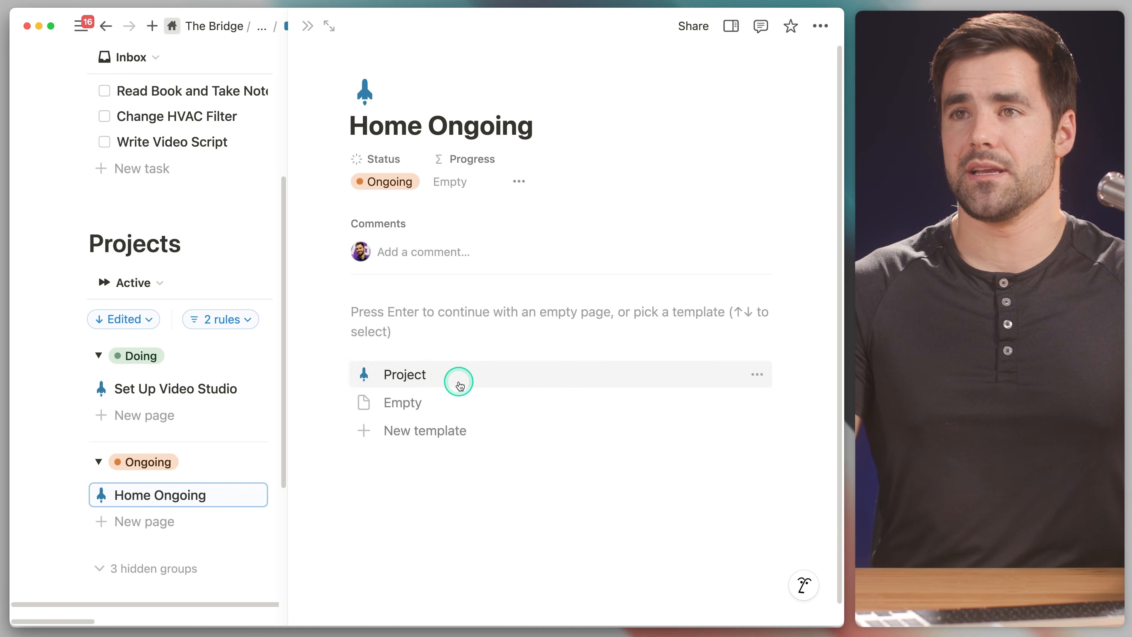
left_click(418, 373)
left_click(420, 590)
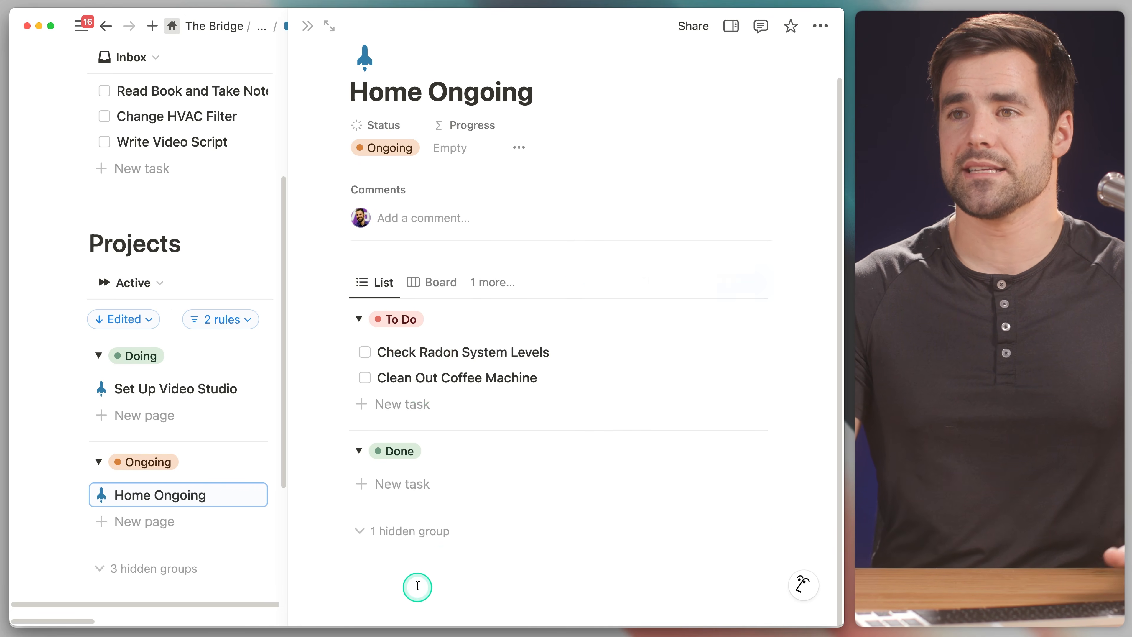
key("super+v")
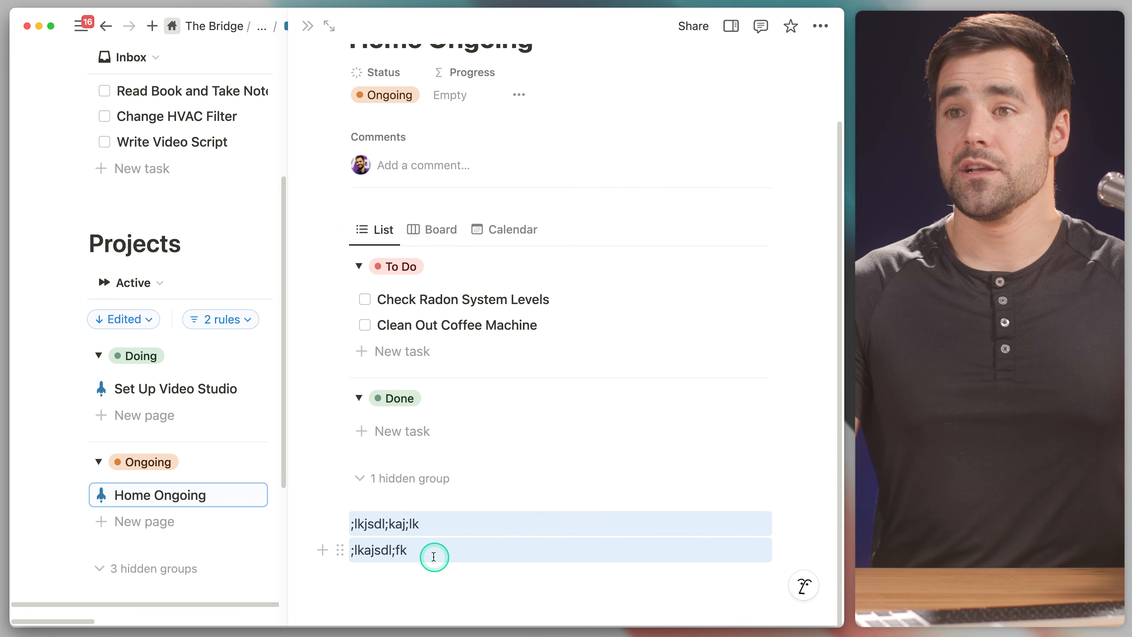
Step: Delete the pasted placeholder lines from the Home Ongoing page and close it
left_click(419, 549)
key("BackSpace")
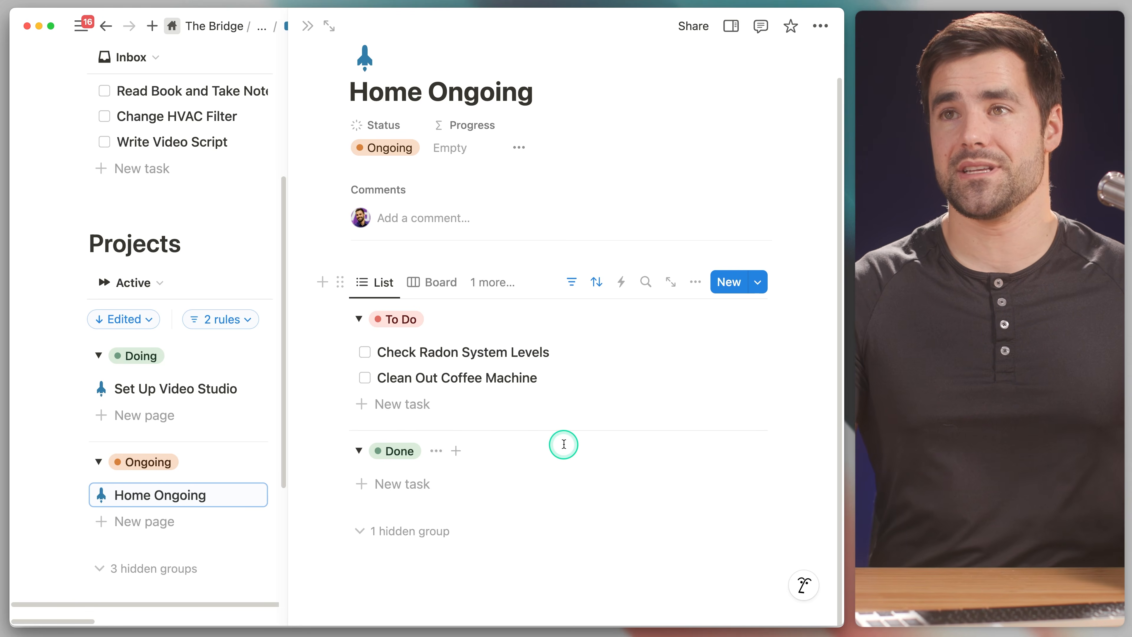
left_click(309, 28)
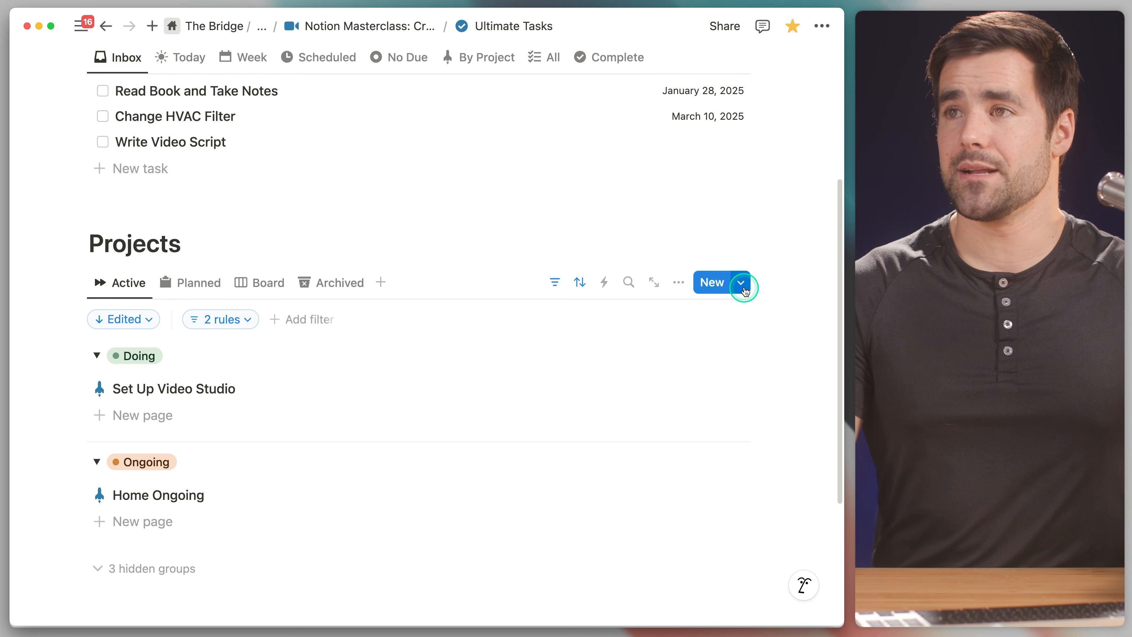
Step: Set the Project template as the default for all views in Projects (current)
left_click(741, 285)
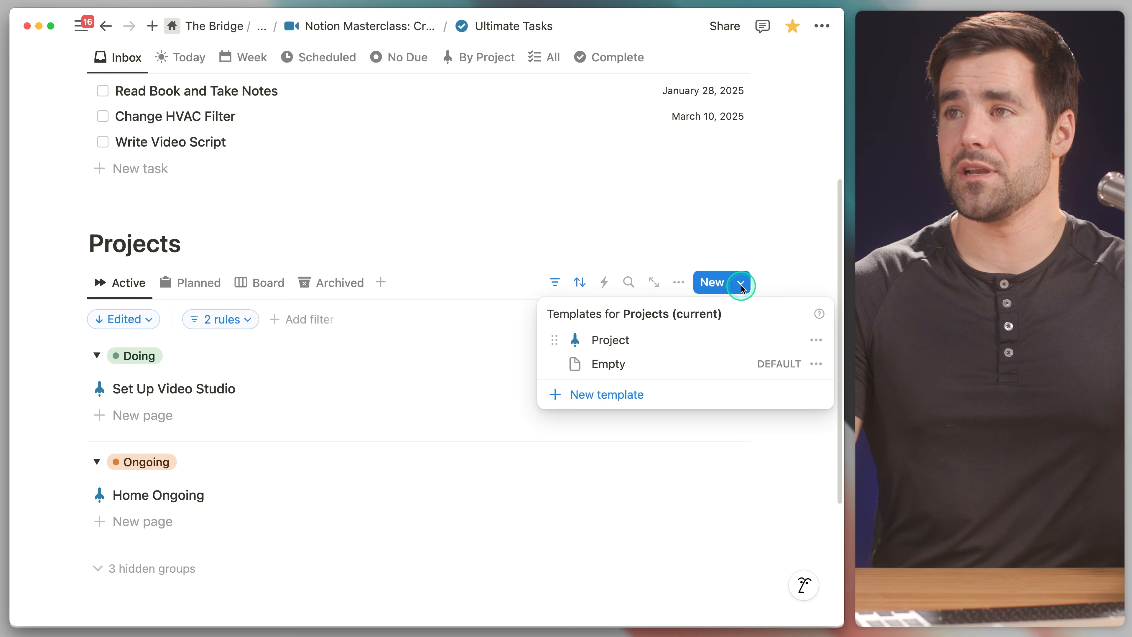
left_click(818, 342)
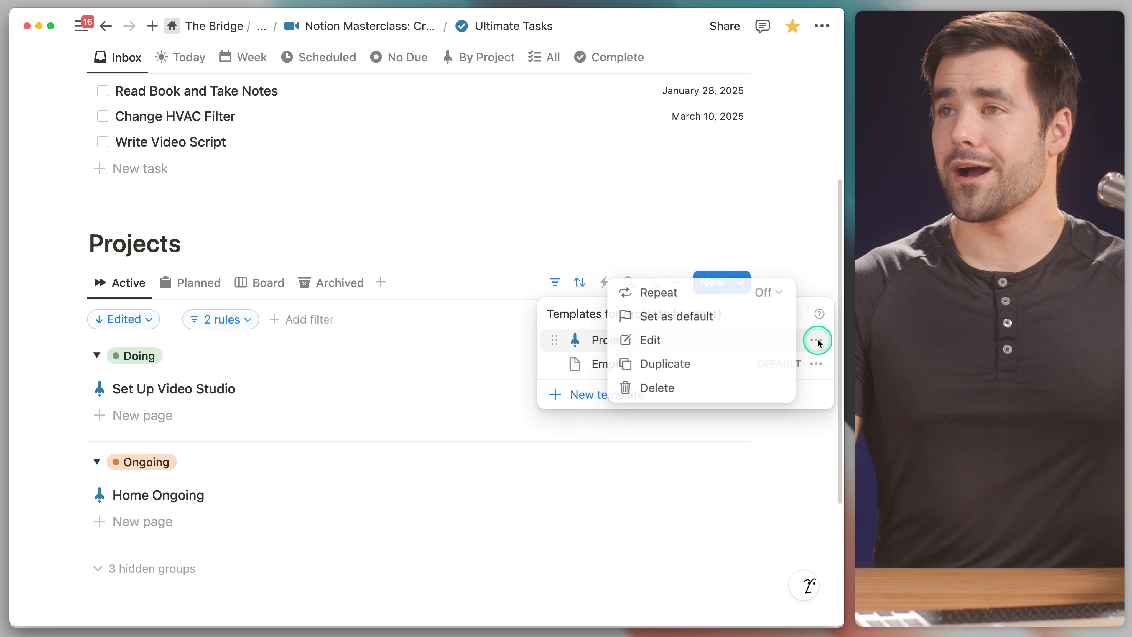
left_click(726, 321)
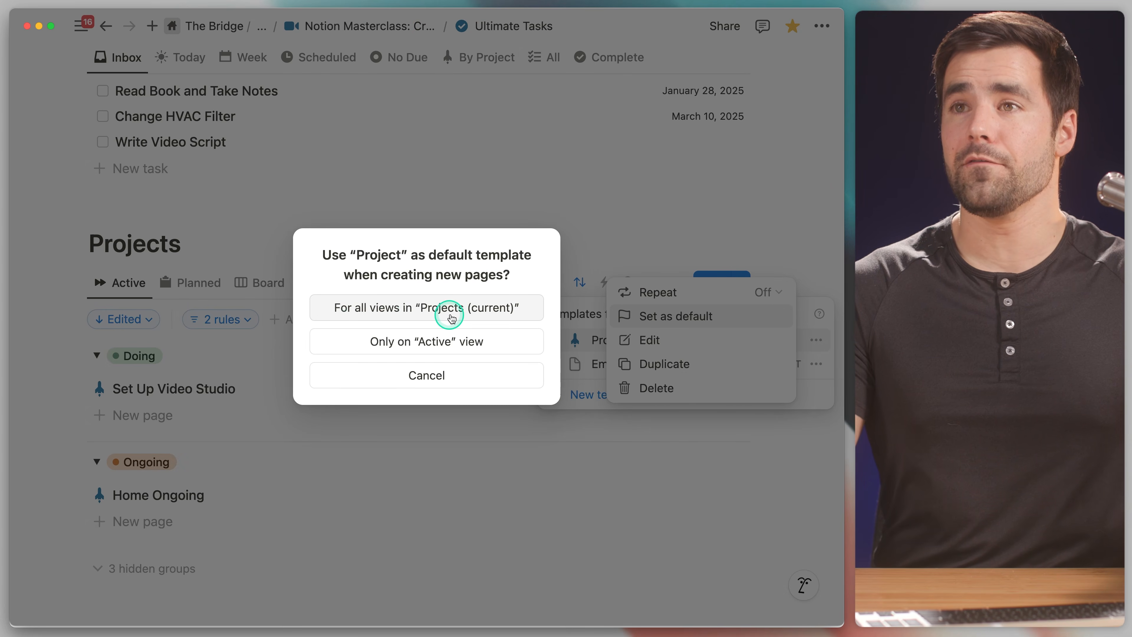
left_click(470, 313)
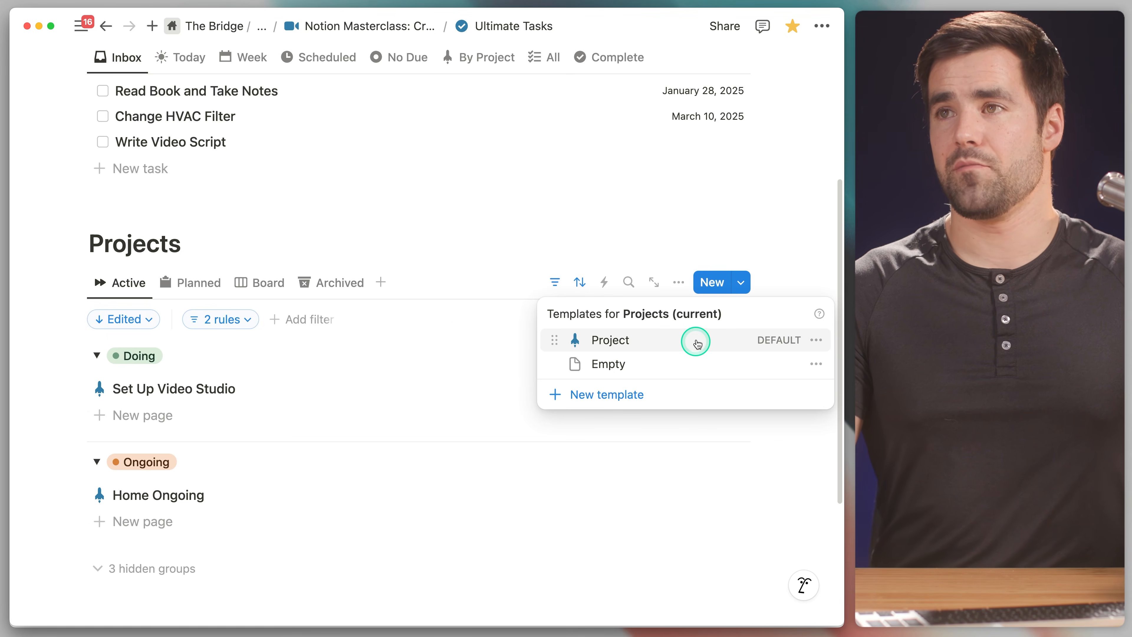
left_click(738, 244)
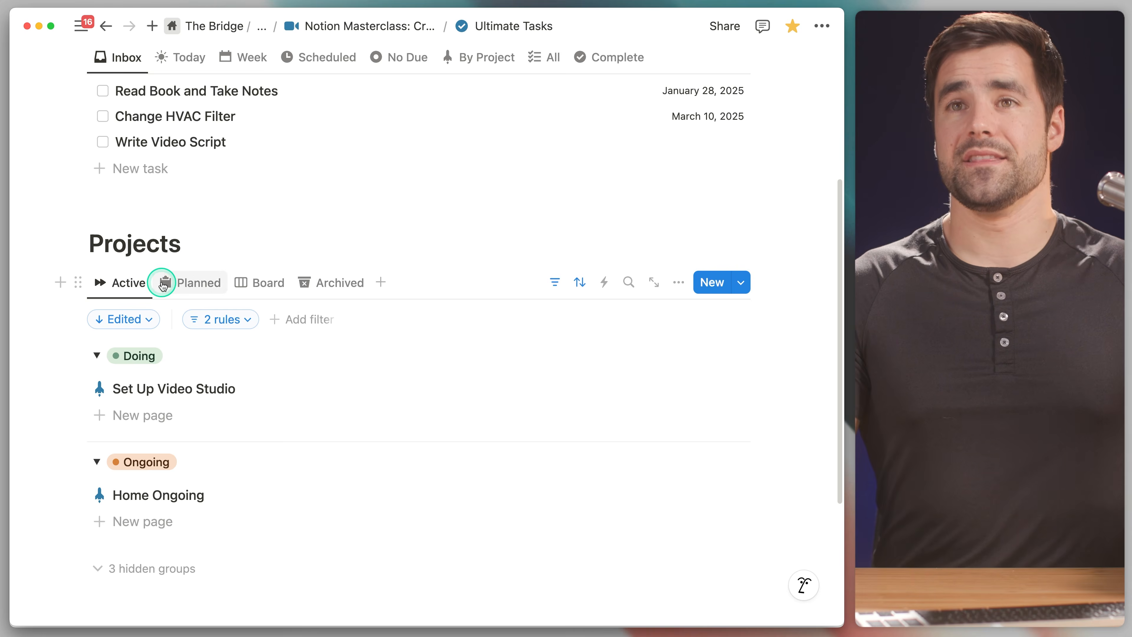
Step: Add a project named "Take Over the World" to the Planned column of the Projects Board view
left_click(261, 283)
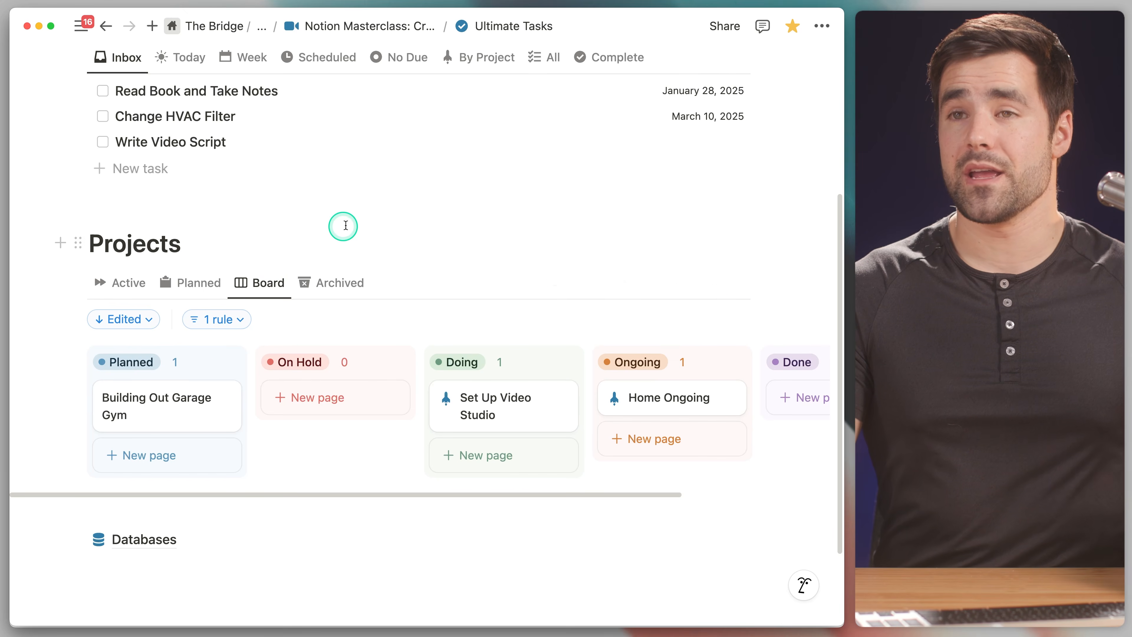
scroll(403, 250, "down", 1)
left_click(190, 437)
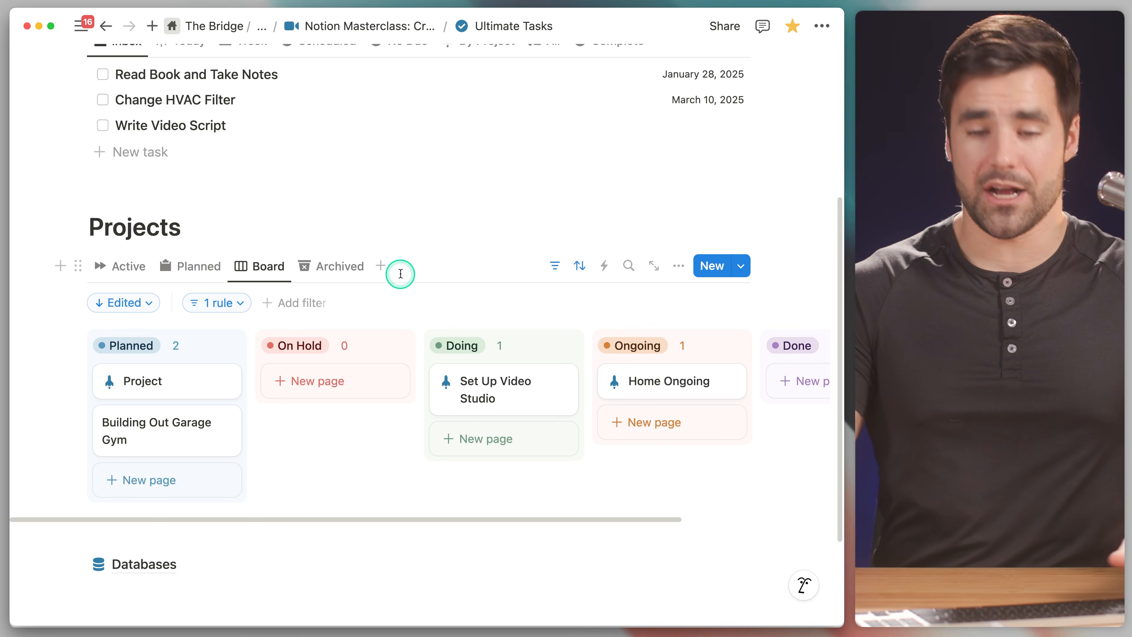
key("super+a")
type("Take O")
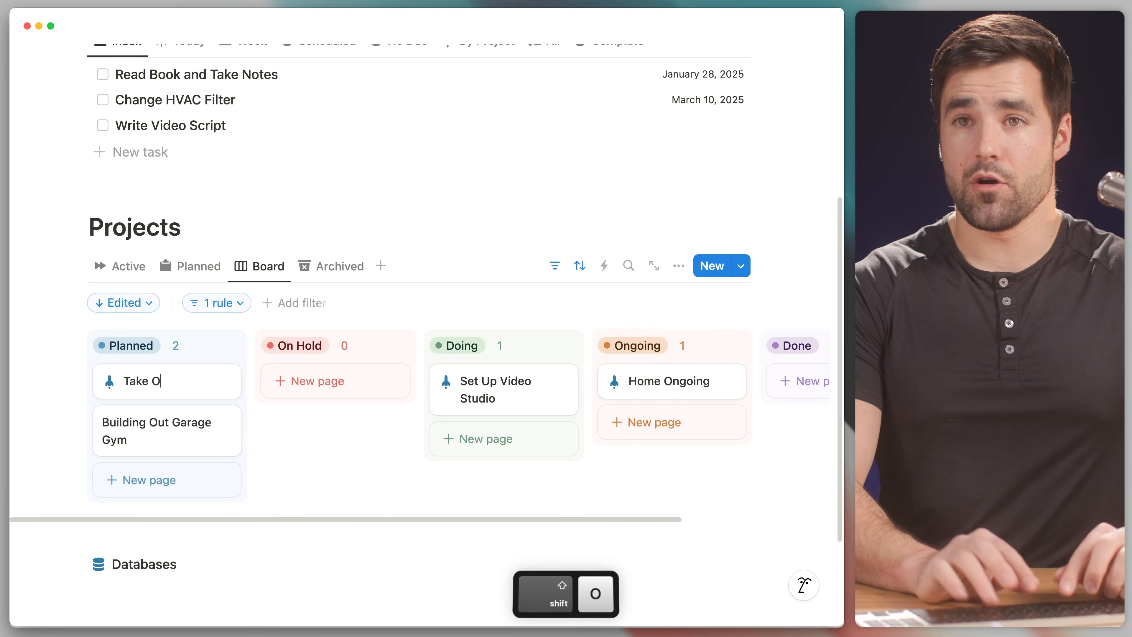
type("ver the World")
key("Escape")
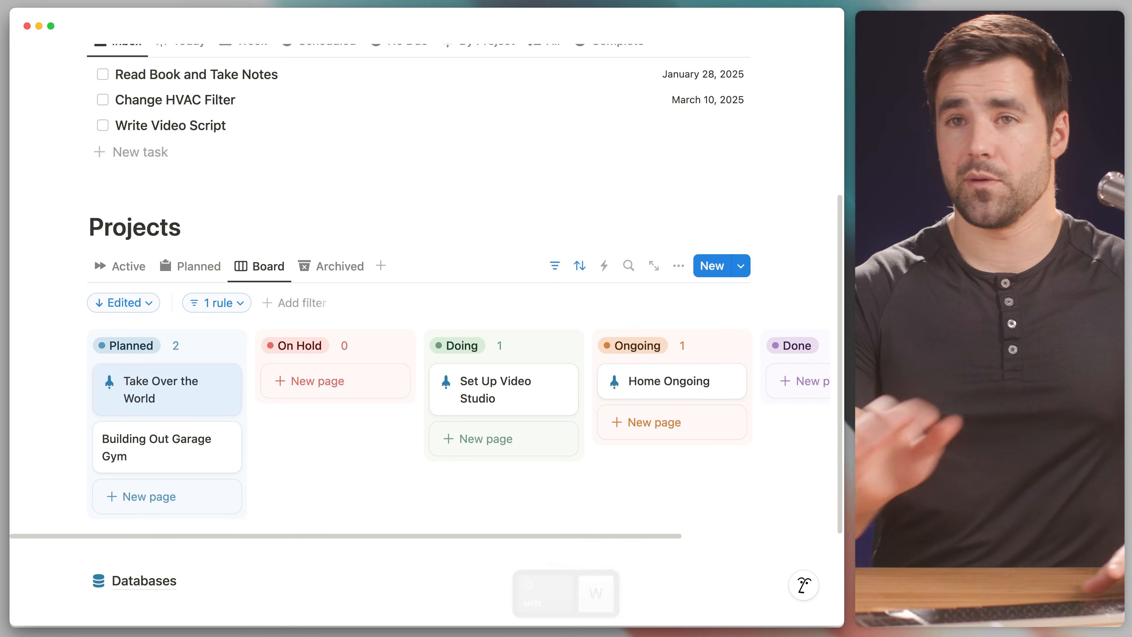
Step: Check the template content of the Take Over the World page, then return to the Ultimate Tasks page
left_click(152, 385)
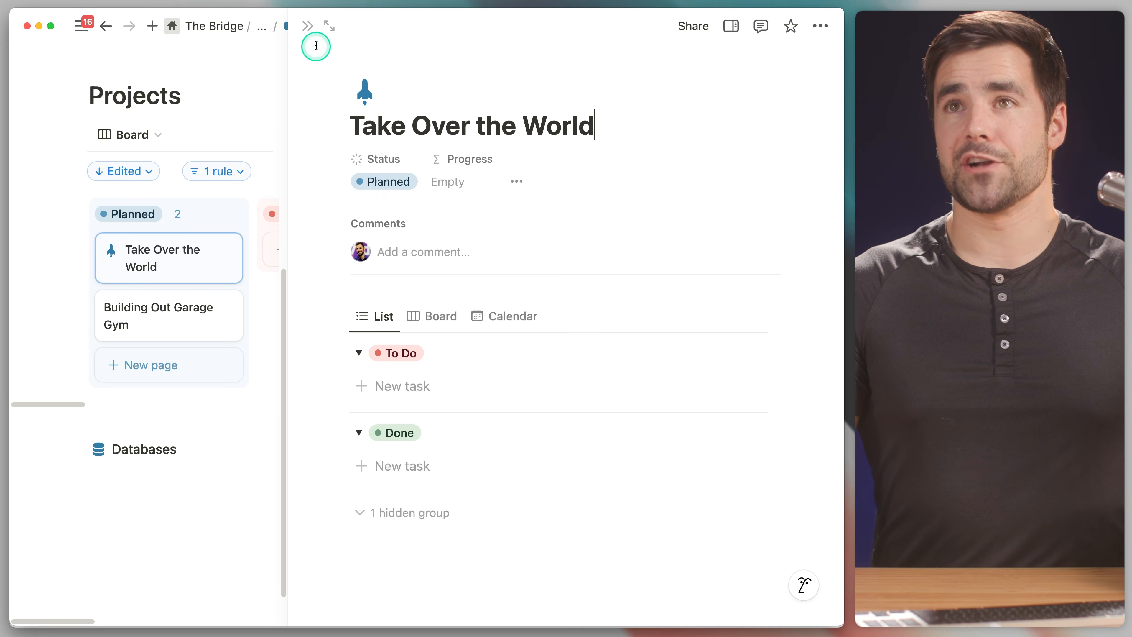
left_click(311, 36)
scroll(434, 328, "up", 7)
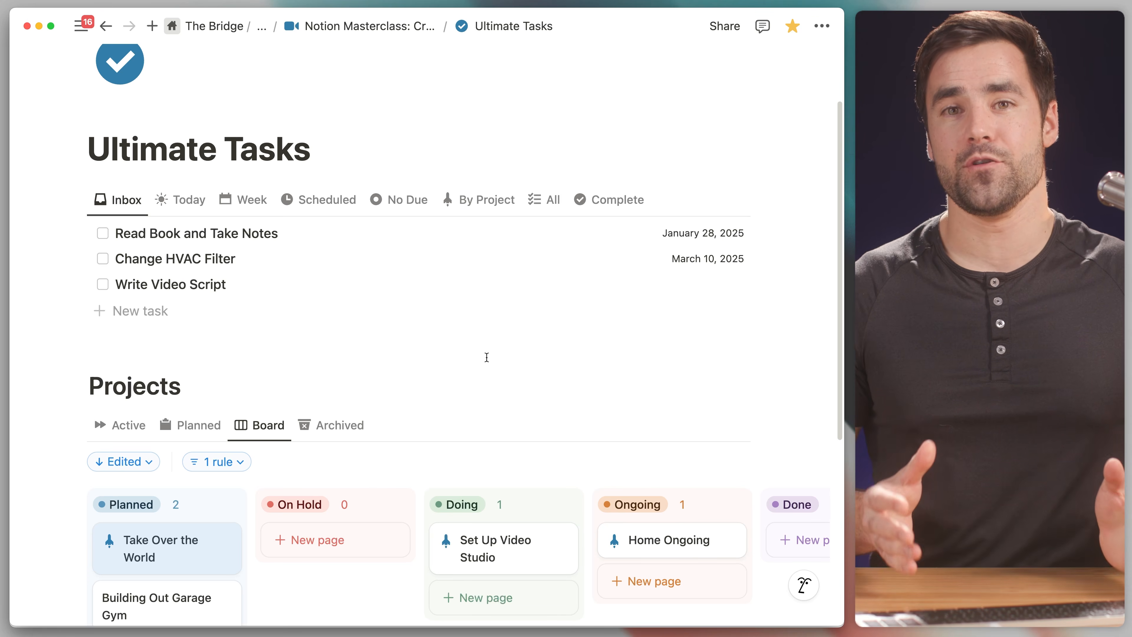
left_click(506, 378)
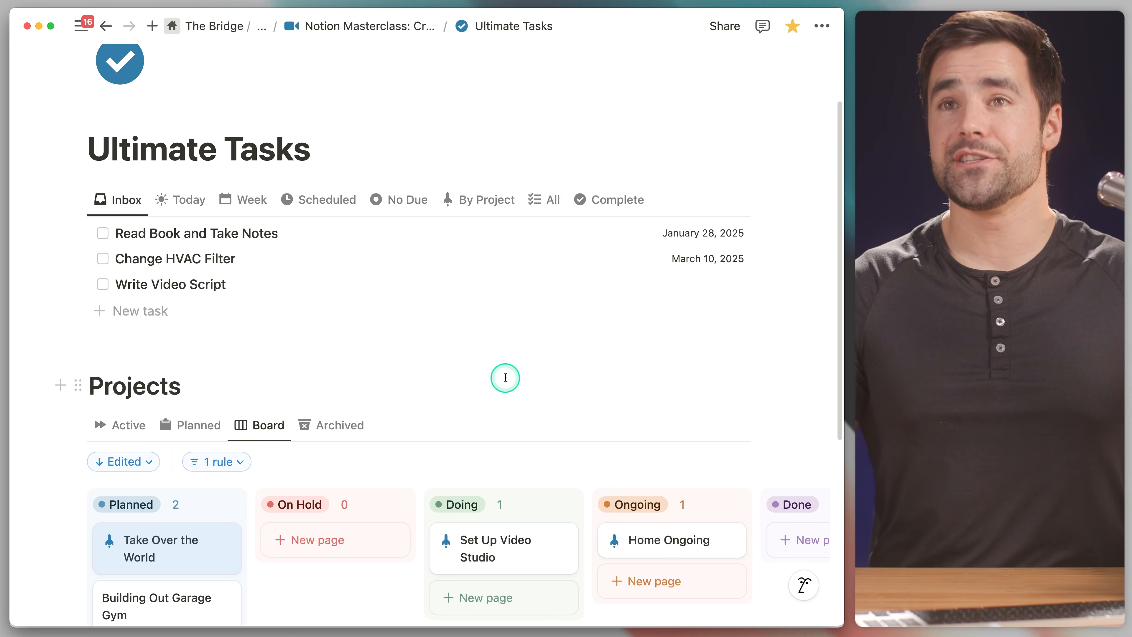
Step: Examine the Nav page links of the Ultimate Tasks for Notion [Demo] page and open its Task Journal
left_click_drag(763, 631, 772, 13)
left_click(770, 157)
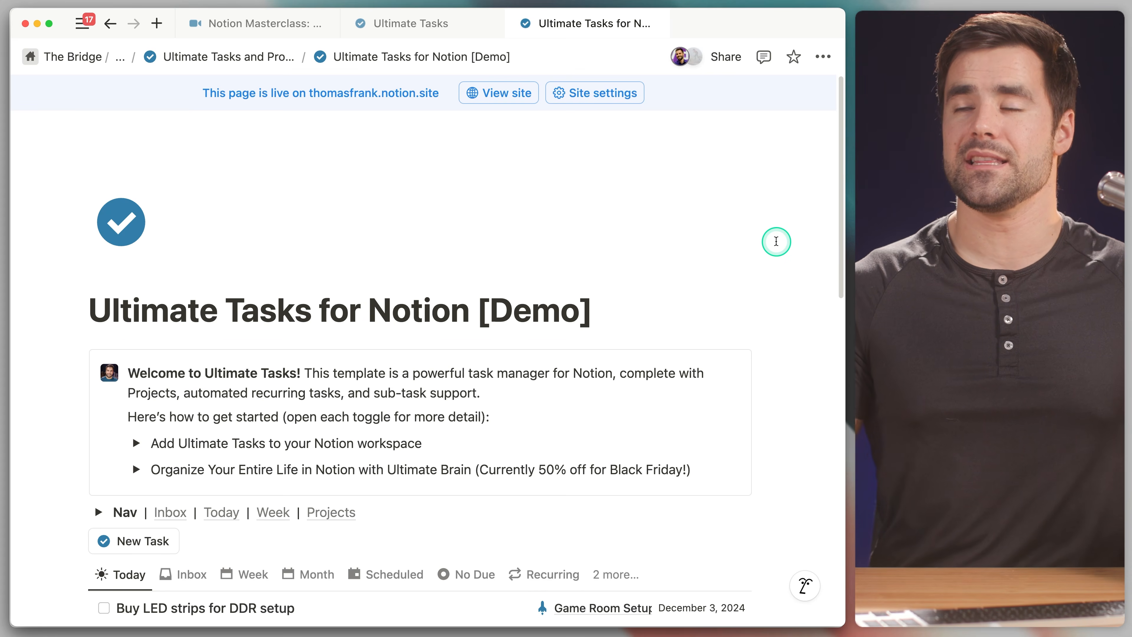
scroll(764, 357, "down", 7)
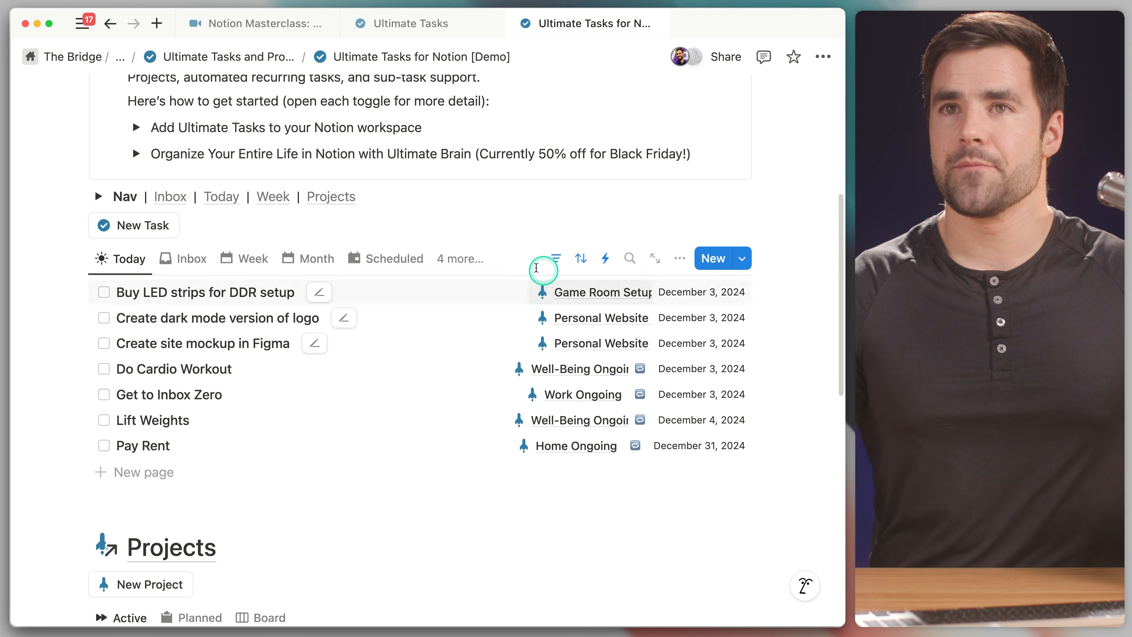
left_click(98, 197)
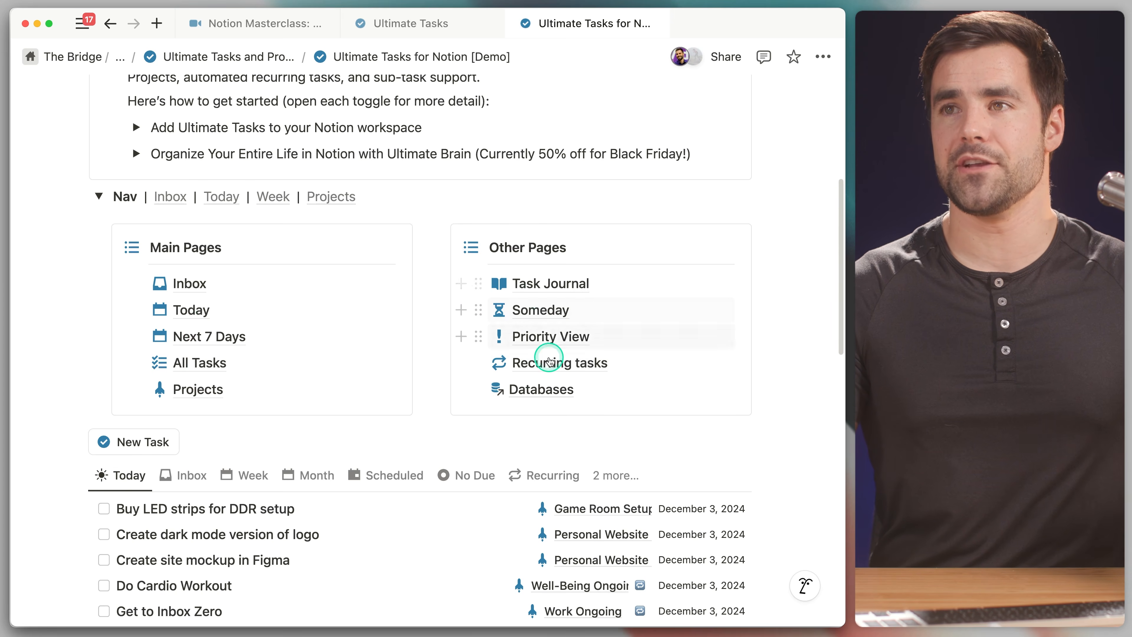
mouse_move(549, 364)
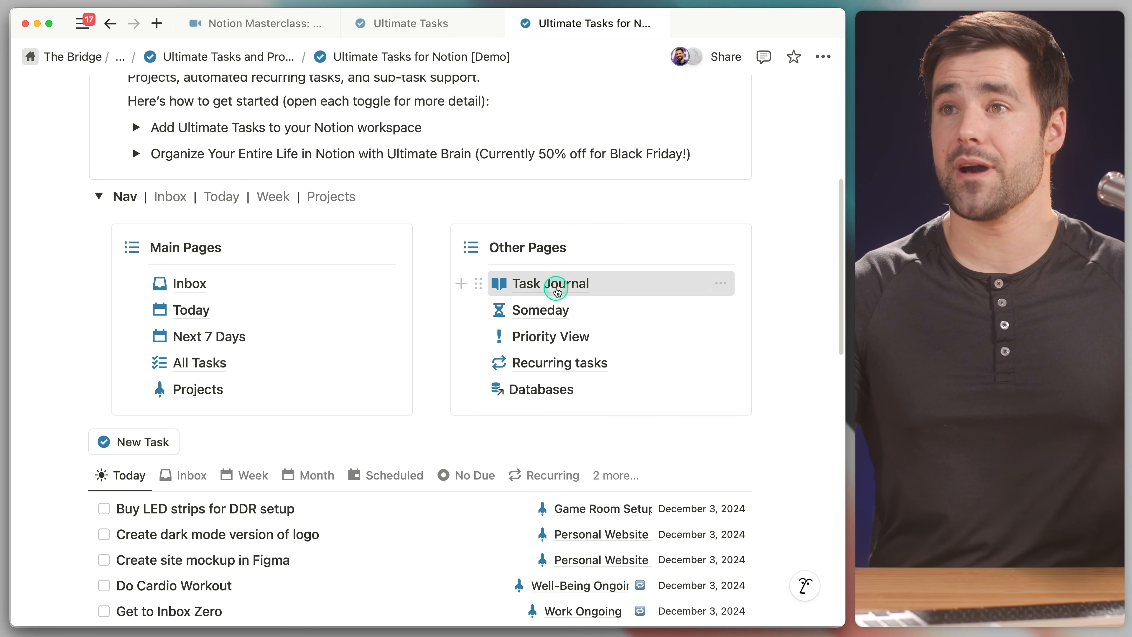
left_click(553, 286)
scroll(571, 299, "down", 1)
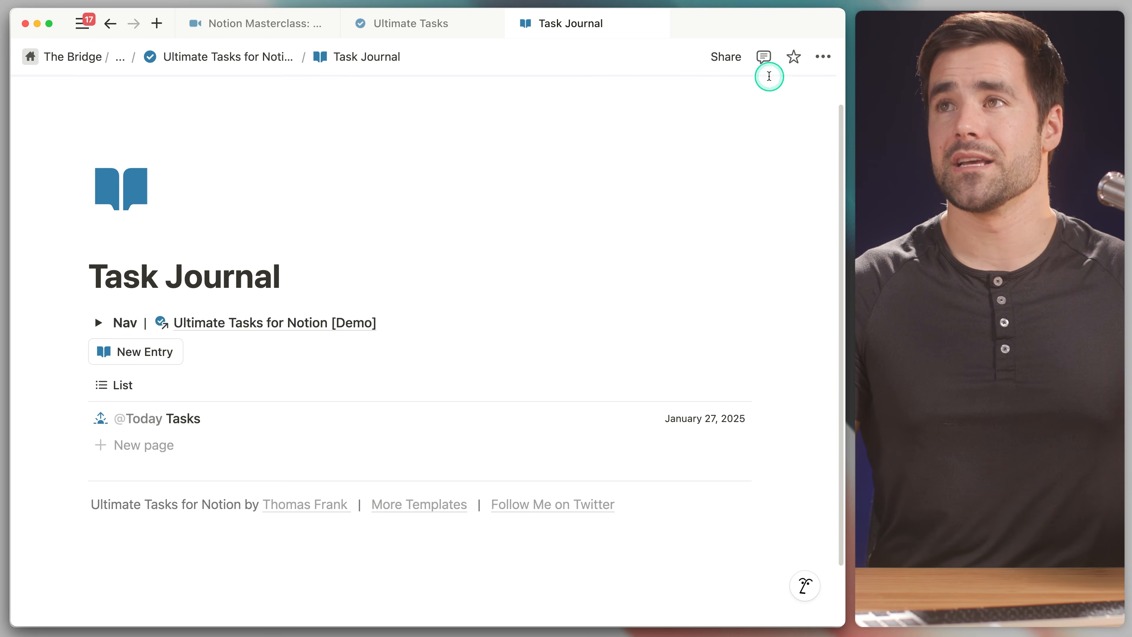
Step: Return to the Ultimate Tasks page and add a new list view linked to the Task Journal (current) database to its task views
left_click_drag(735, 23, 796, 636)
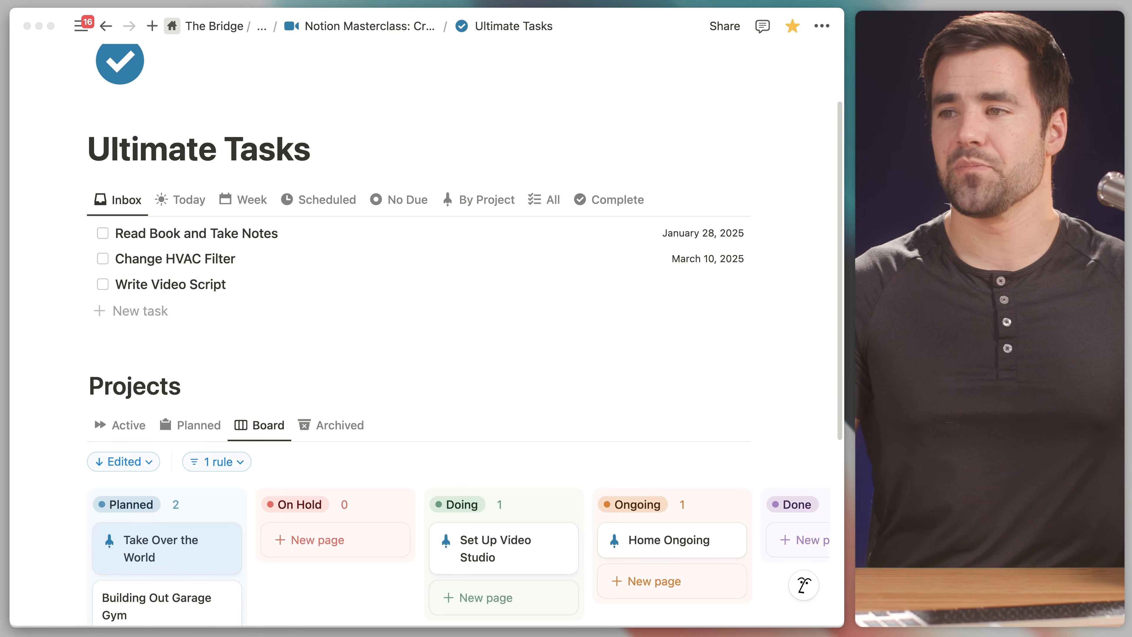
left_click(762, 161)
scroll(513, 321, "up", 2)
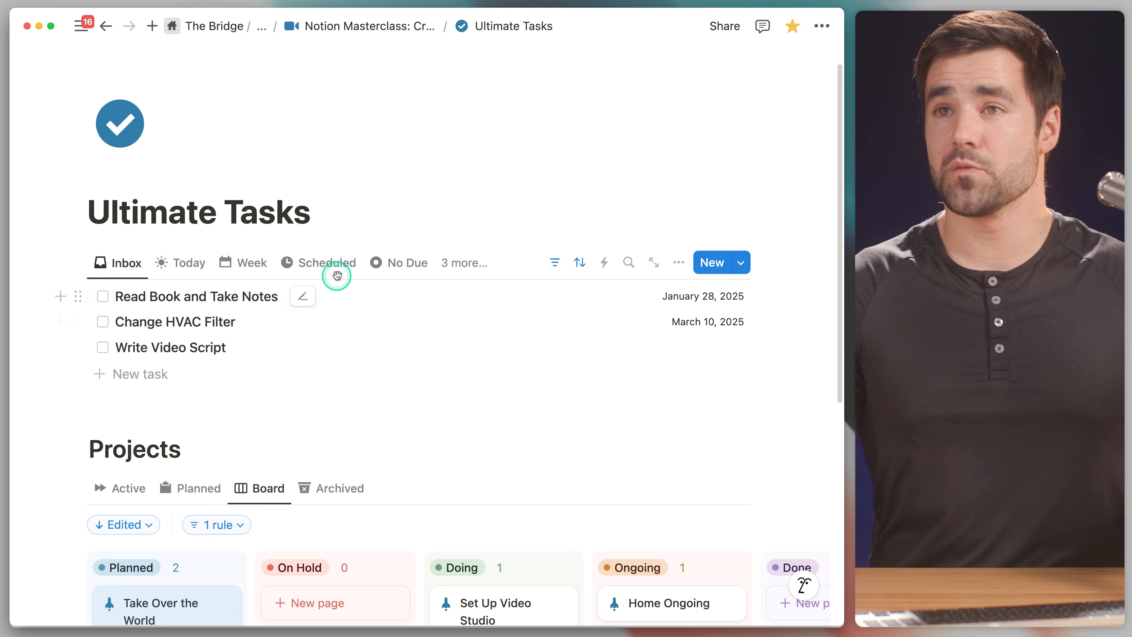
left_click(452, 264)
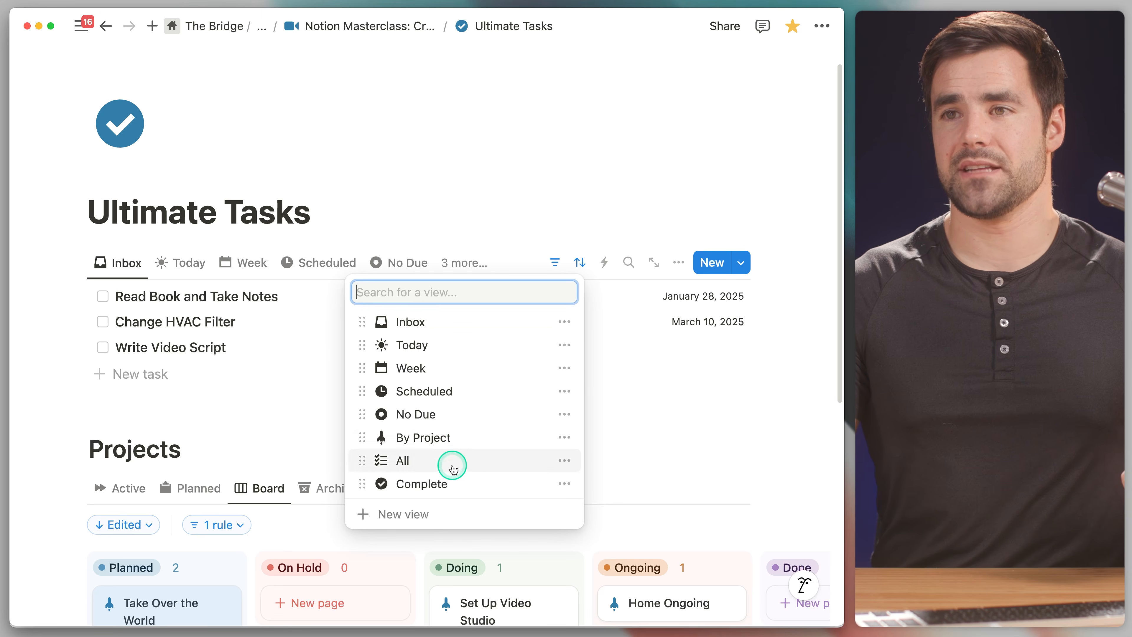
left_click(431, 514)
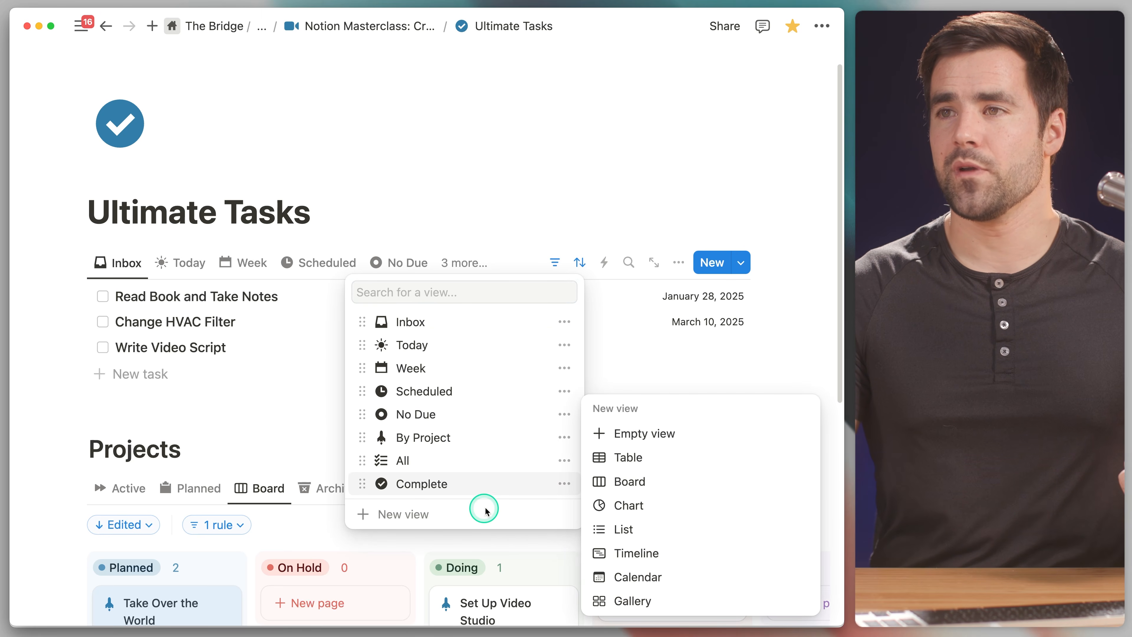
left_click(642, 530)
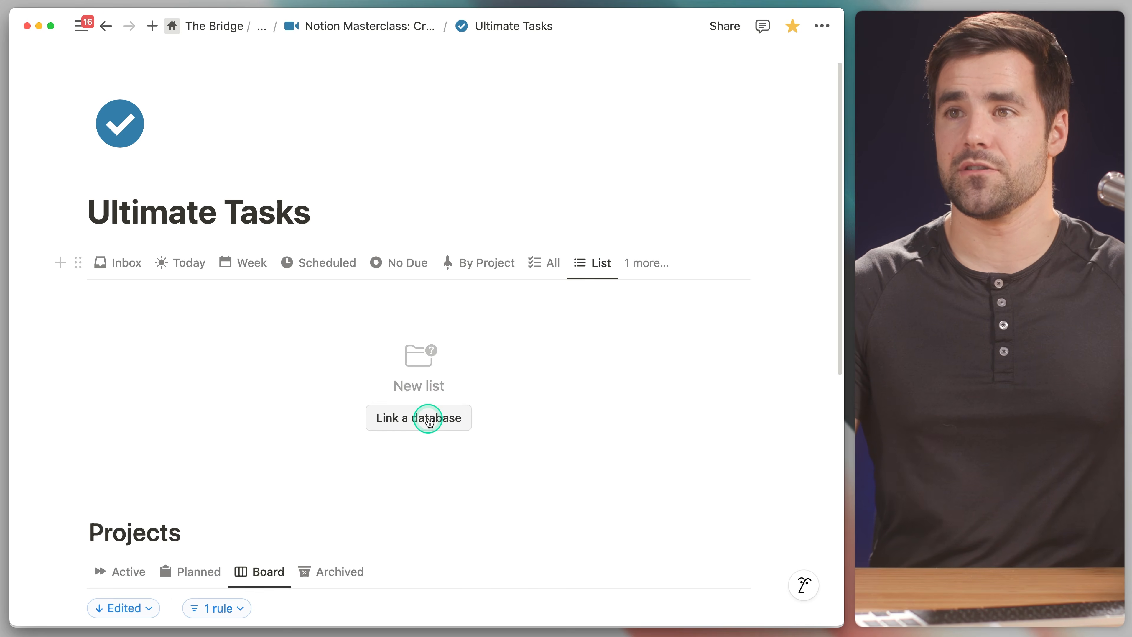
left_click(428, 420)
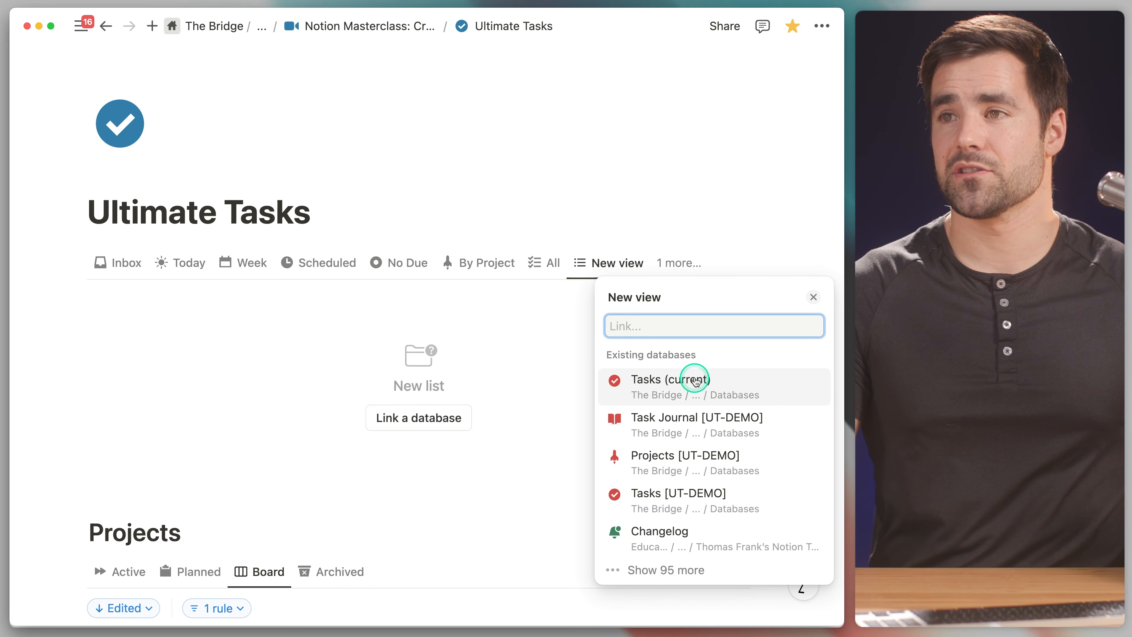
type("Task Journal")
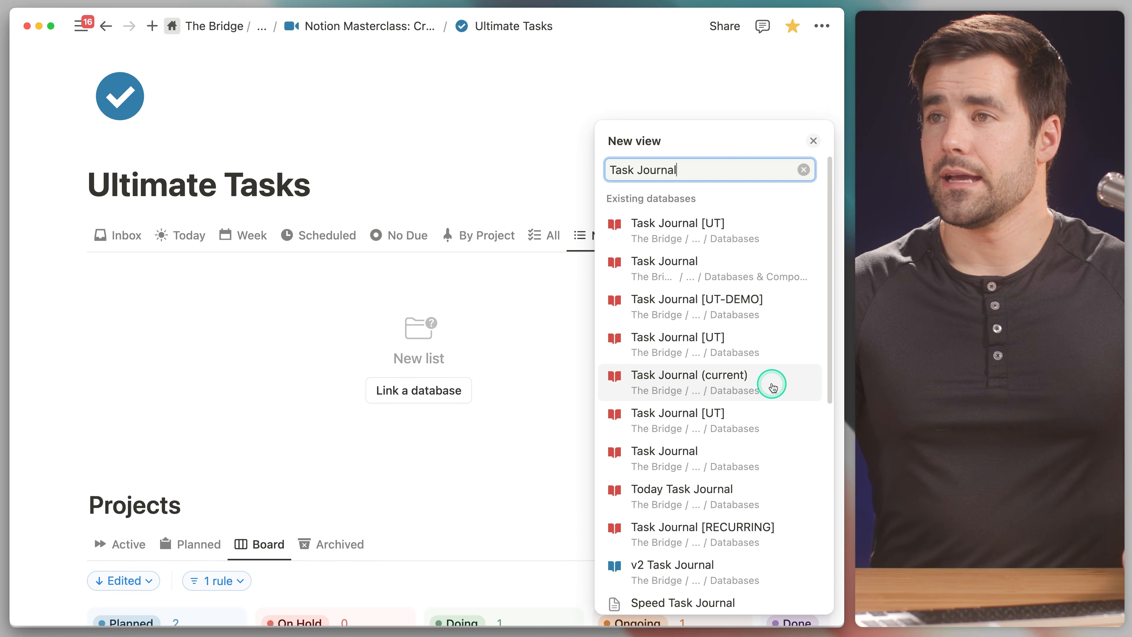
left_click(771, 382)
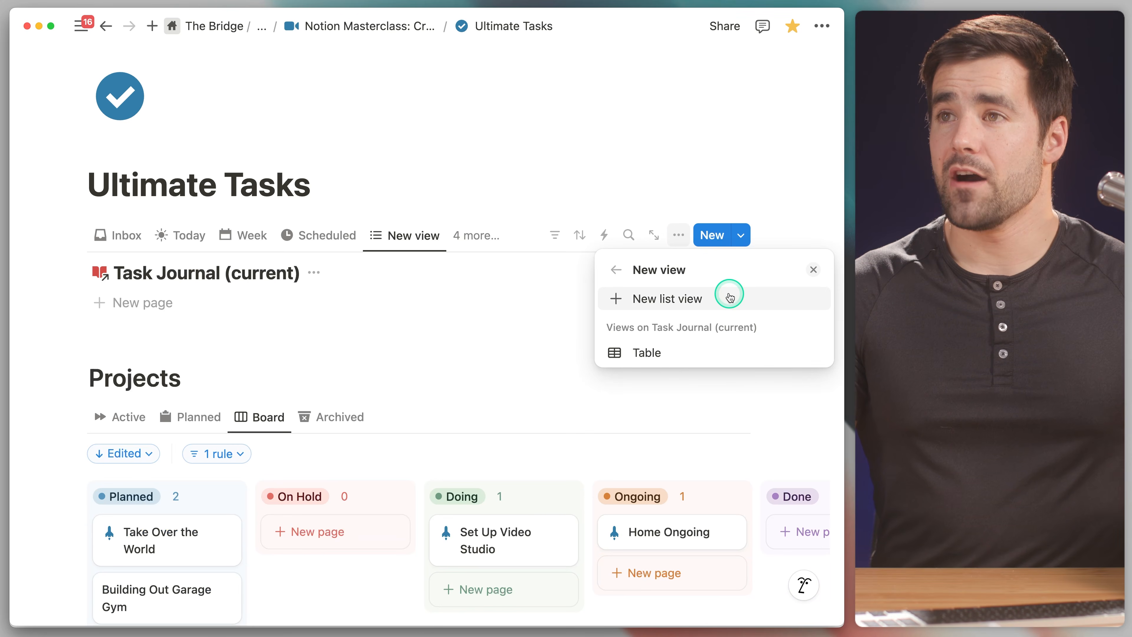
left_click(708, 299)
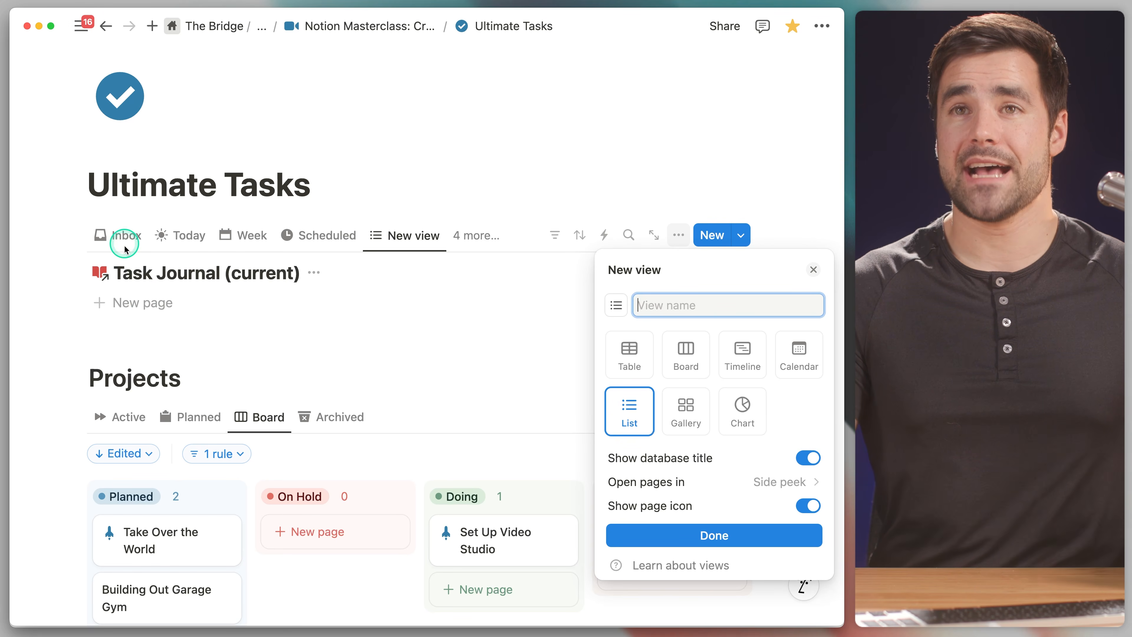
Step: Name the new list view Journal, give it the open book icon and hide its database title
type("Journal")
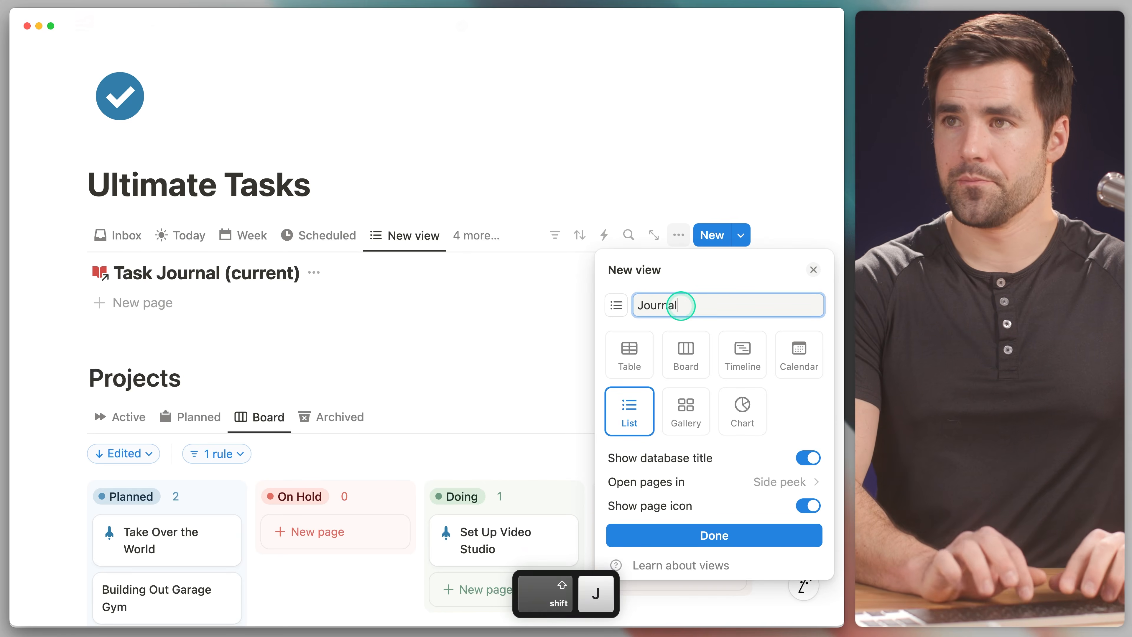
left_click(616, 305)
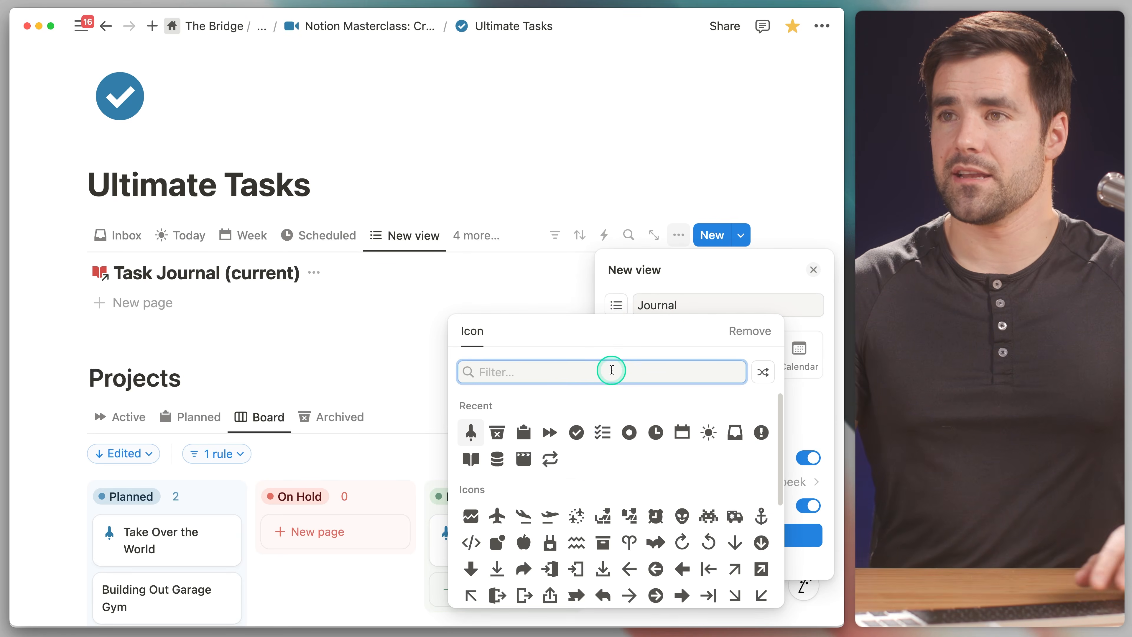
type("book")
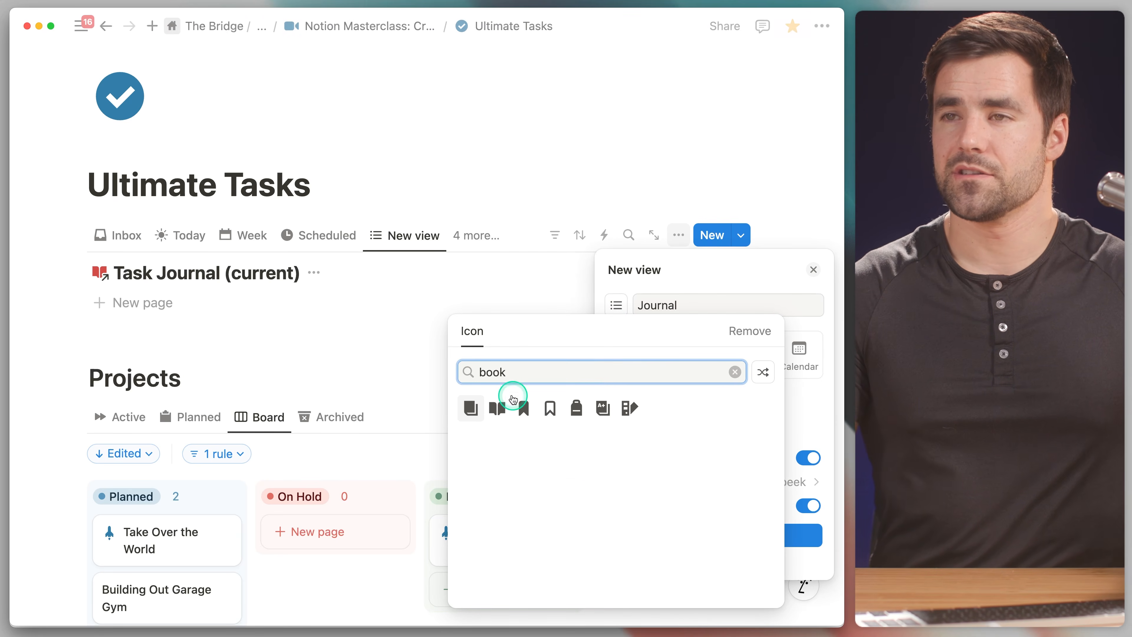
left_click(496, 407)
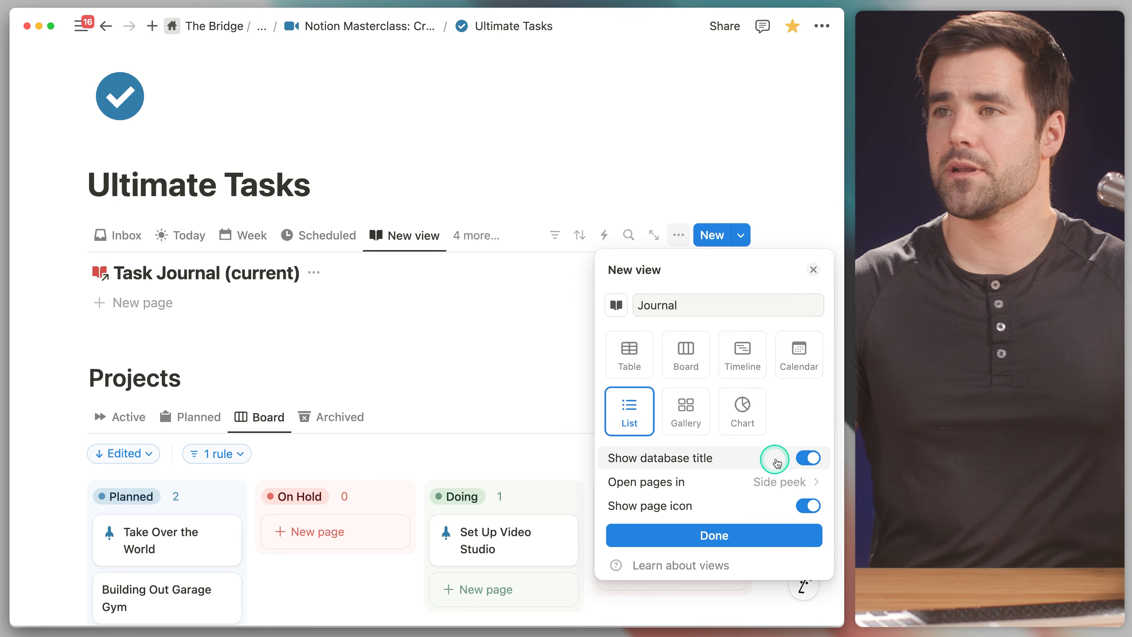
left_click(807, 458)
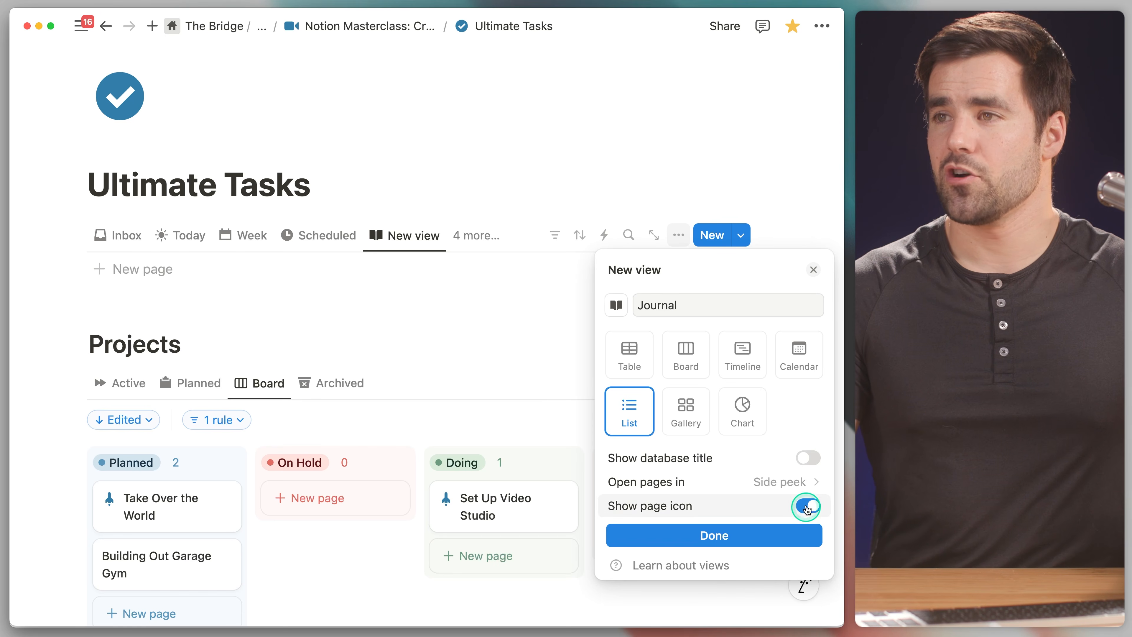
left_click(727, 540)
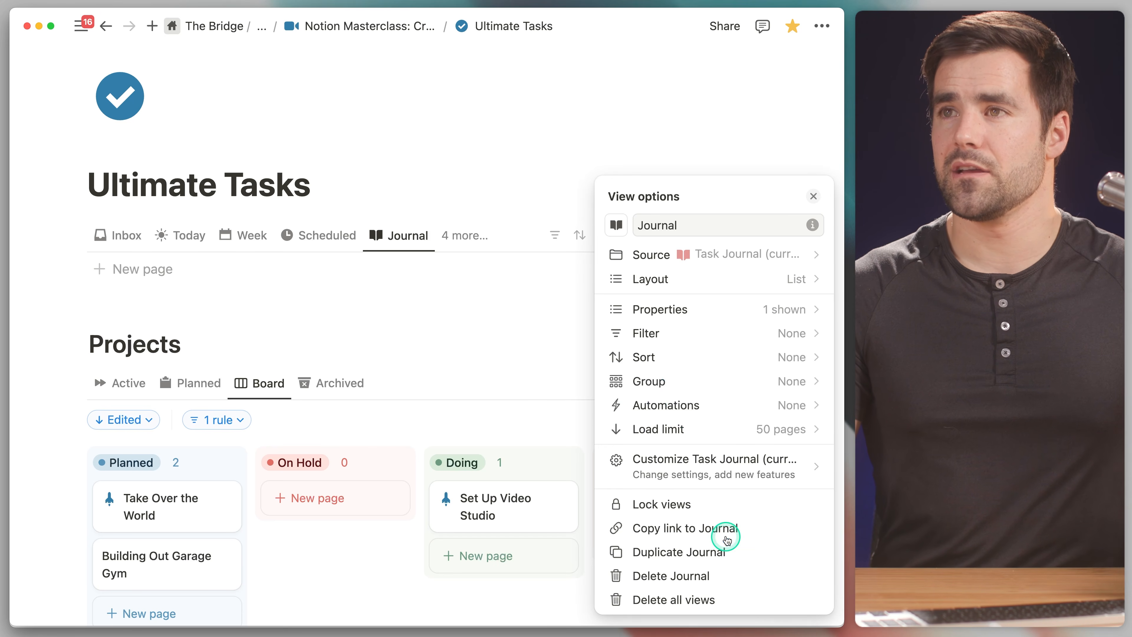
left_click(810, 196)
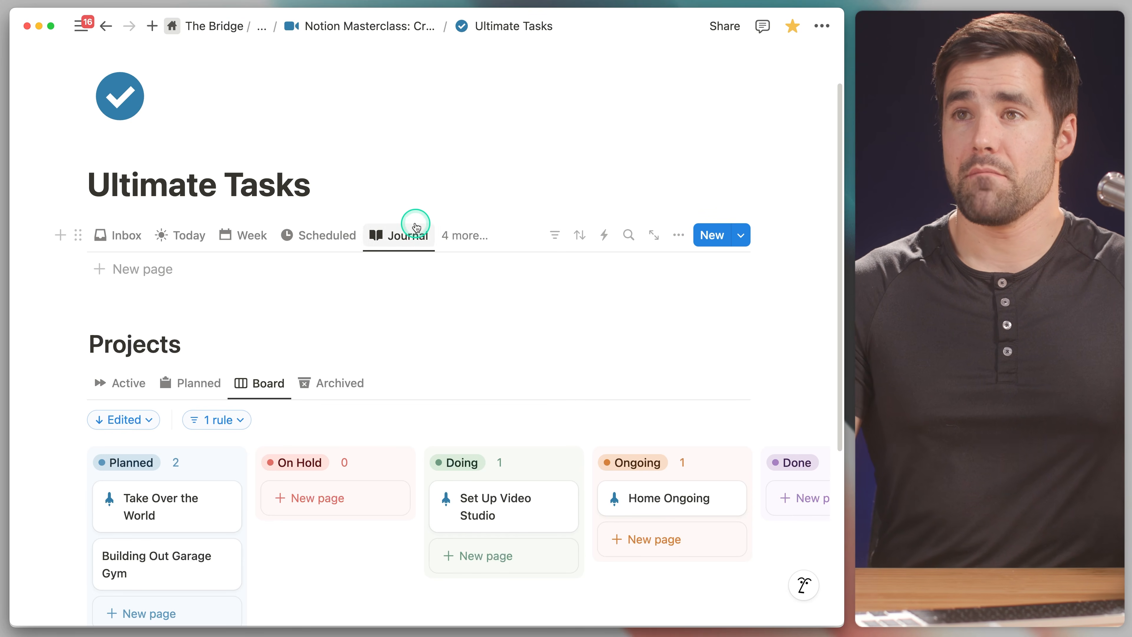
Step: Reorder the task views so that Journal comes last, after Complete
left_click_drag(414, 235, 349, 239)
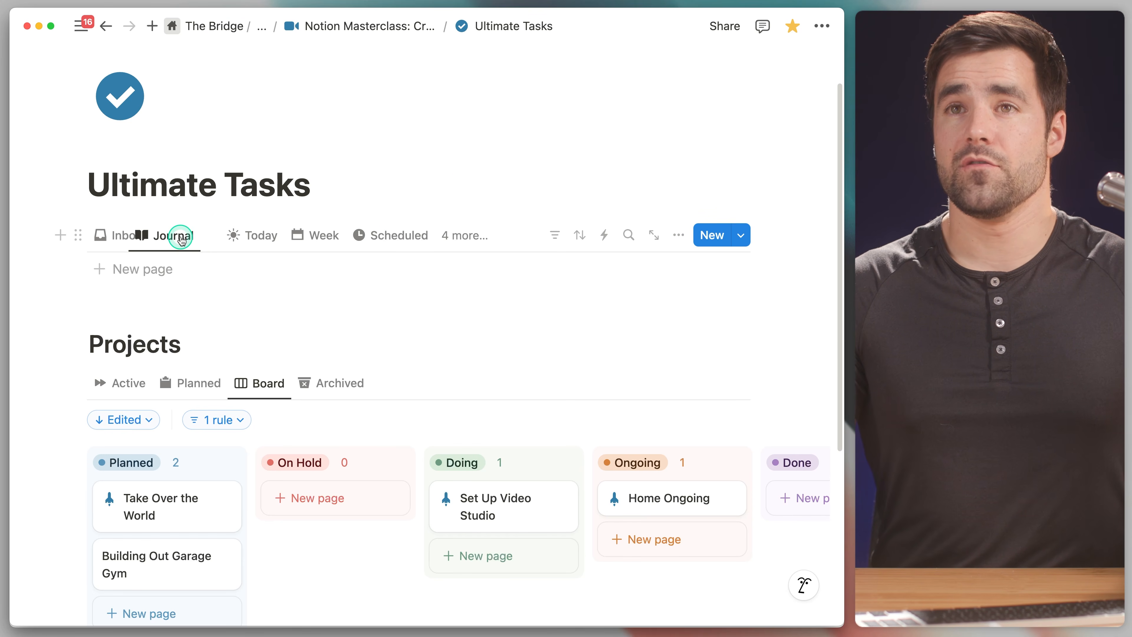
left_click(445, 239)
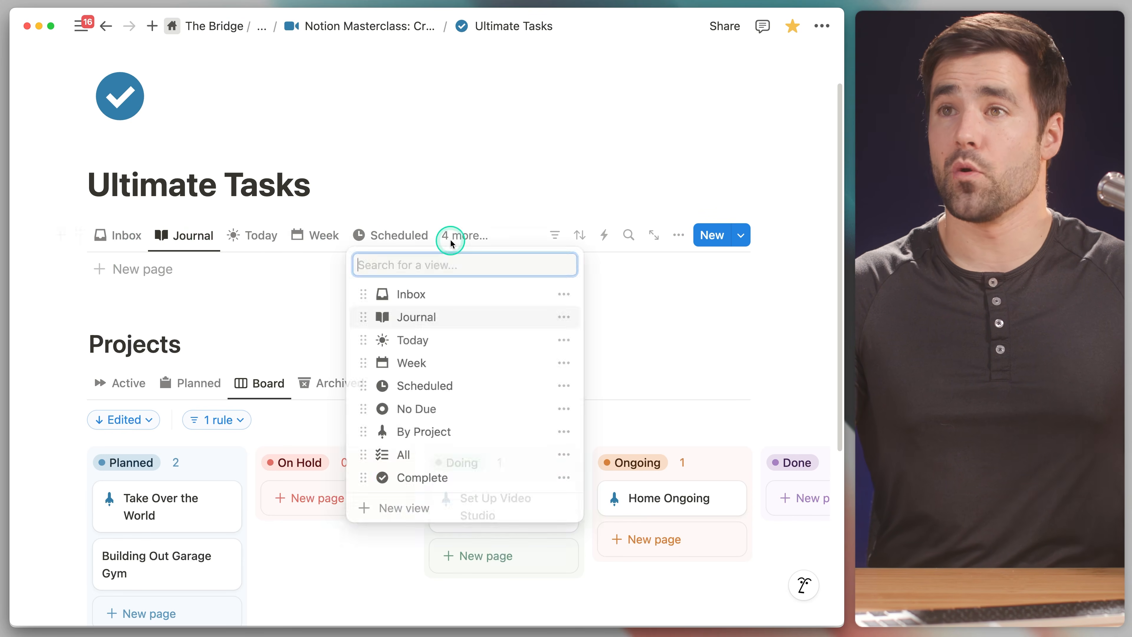
left_click_drag(389, 325, 368, 479)
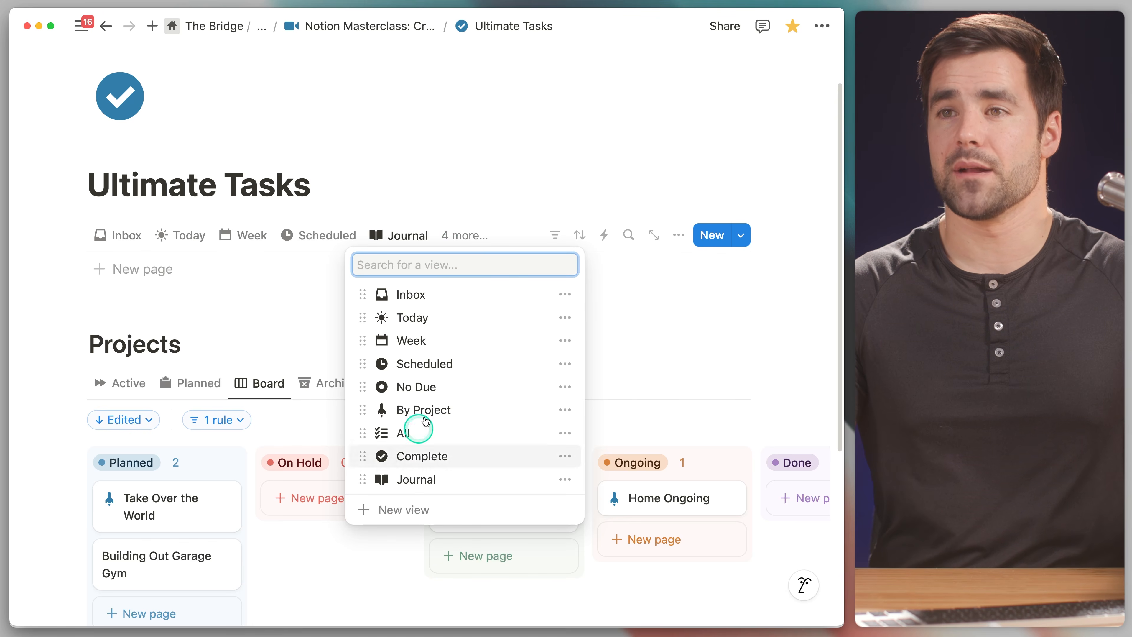
left_click(506, 184)
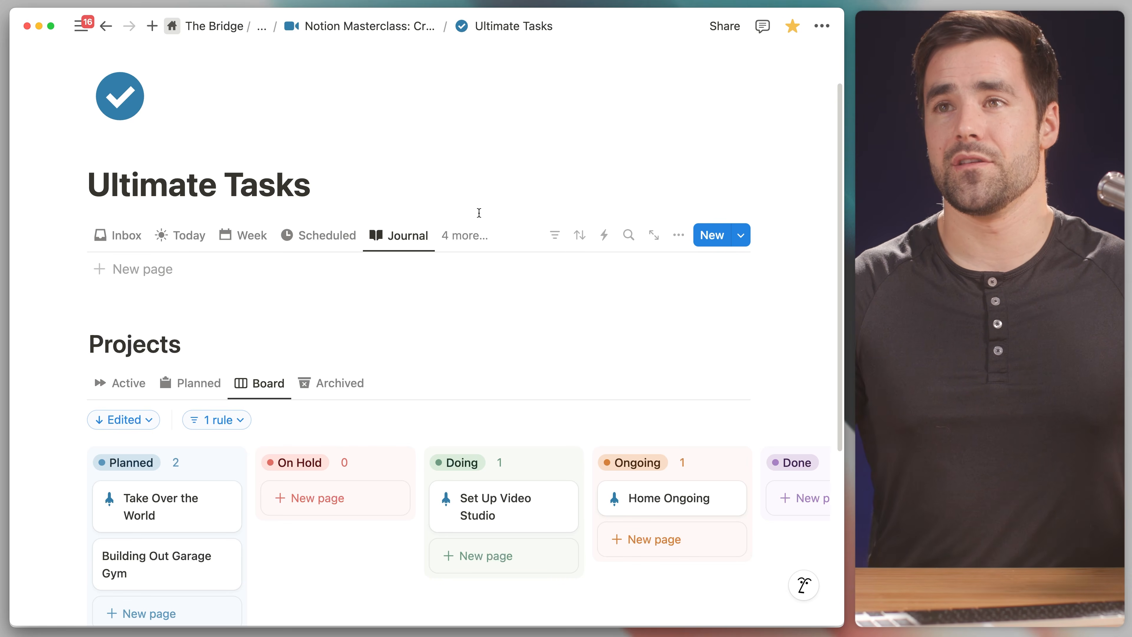
Step: Add a page named Today to the Journal view and open it
left_click(180, 263)
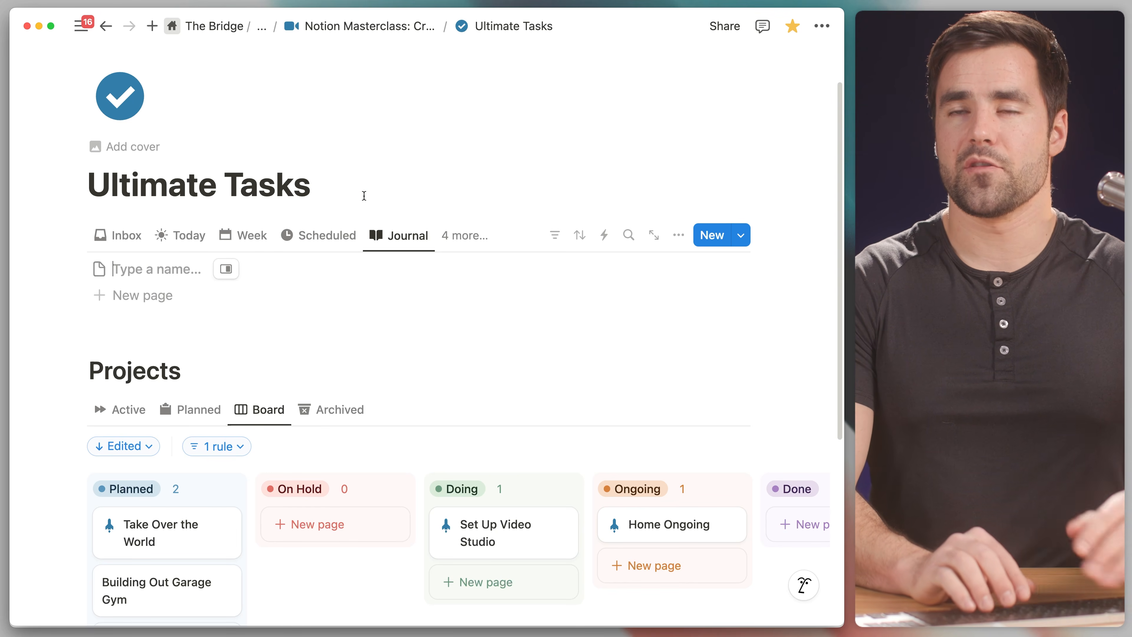
type("Today")
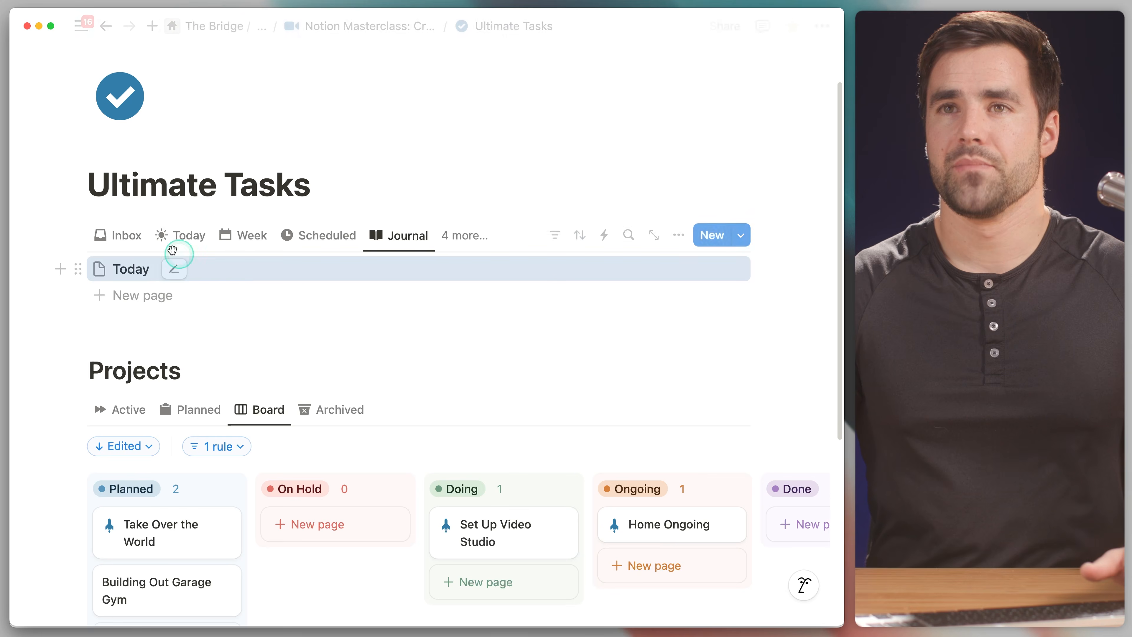
left_click(135, 269)
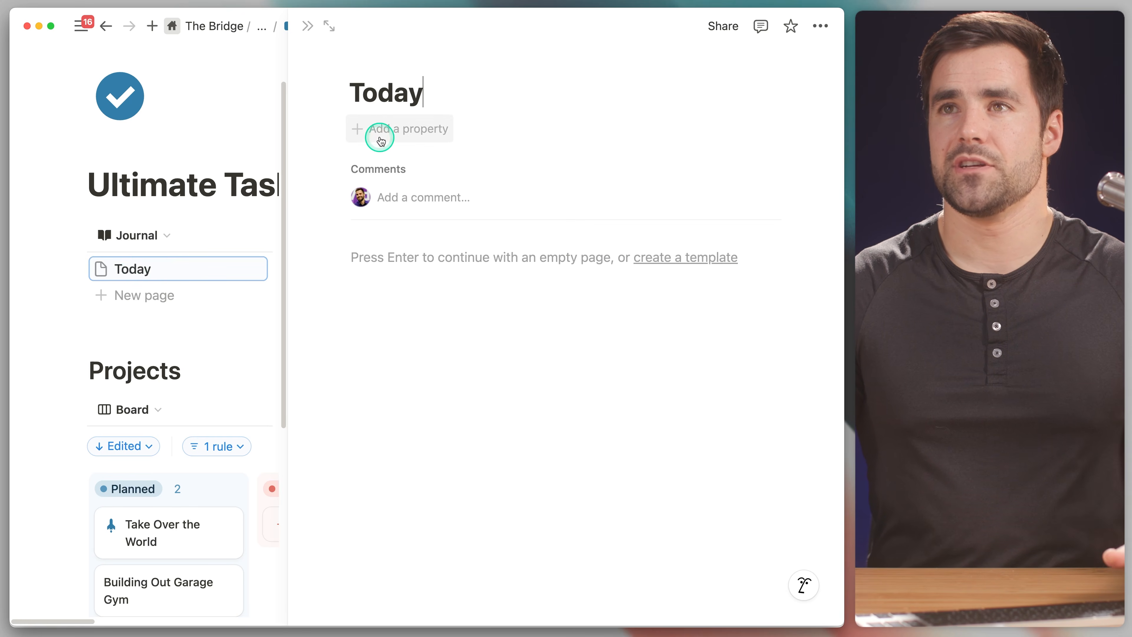
Step: Add a Date property to the Task Journal database through the Today page, and delete that page from the Journal view
left_click(376, 129)
type("date")
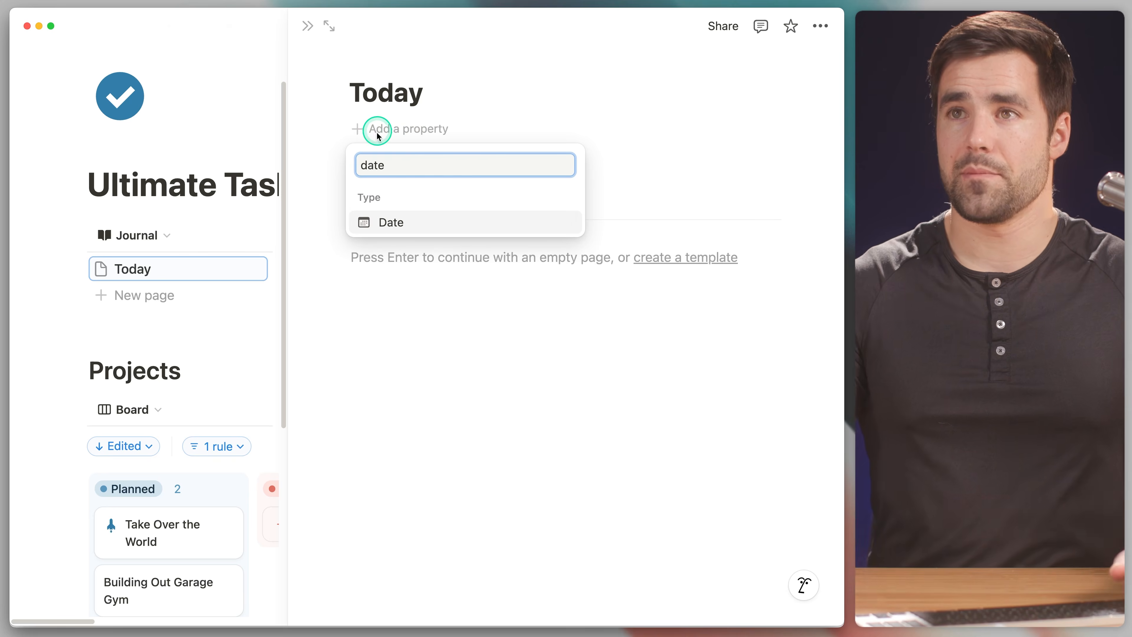
left_click(392, 220)
left_click(652, 145)
left_click(653, 145)
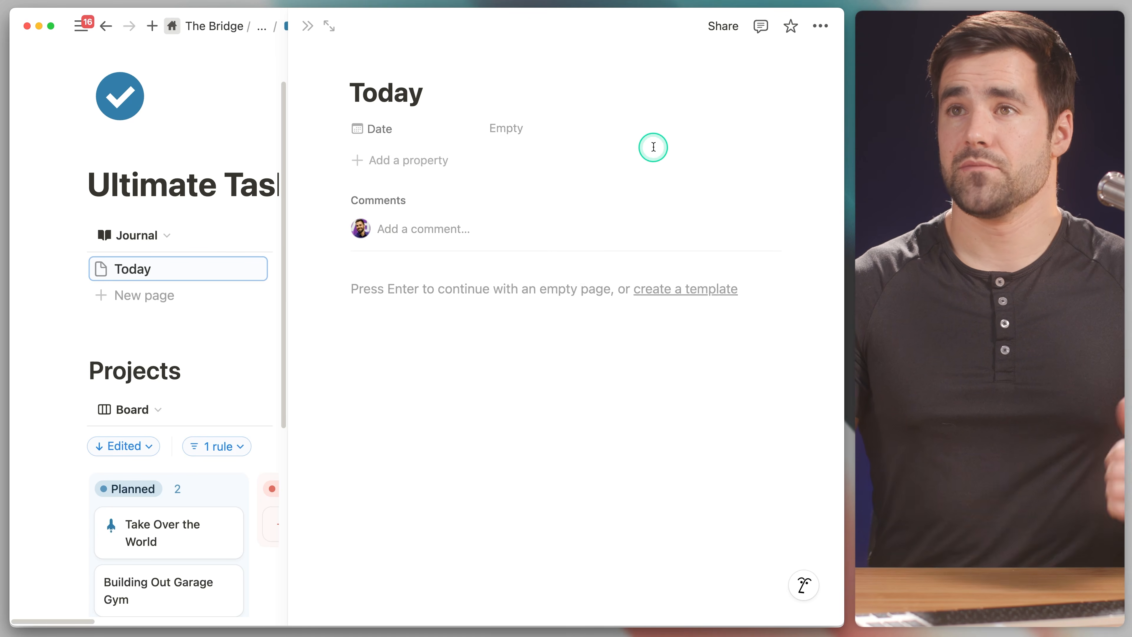
left_click(307, 29)
right_click(117, 268)
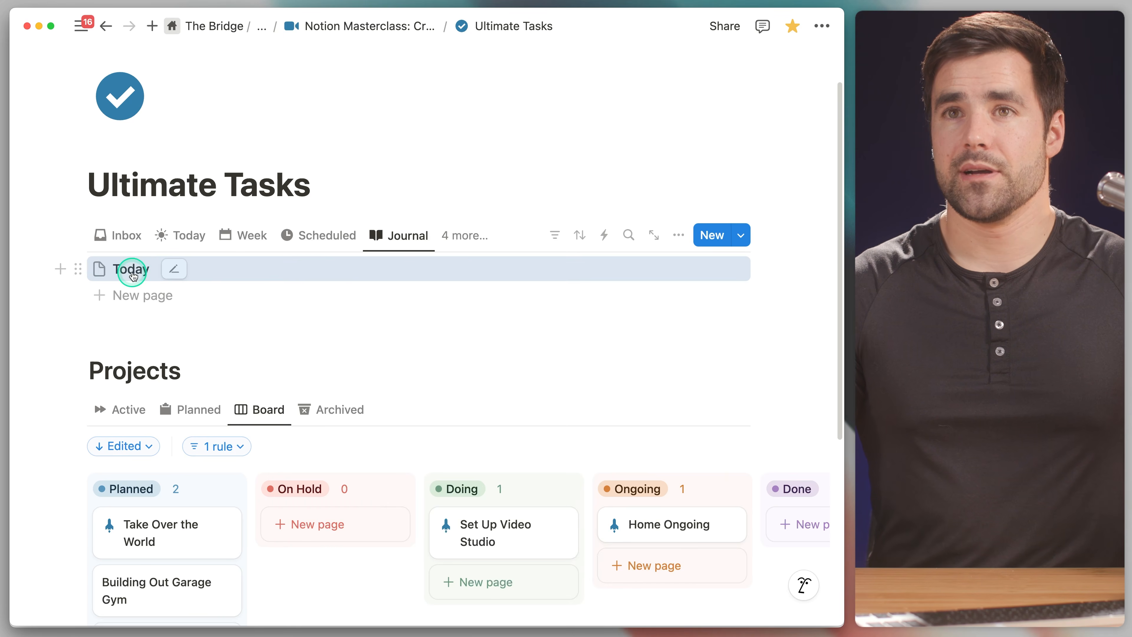
left_click(197, 427)
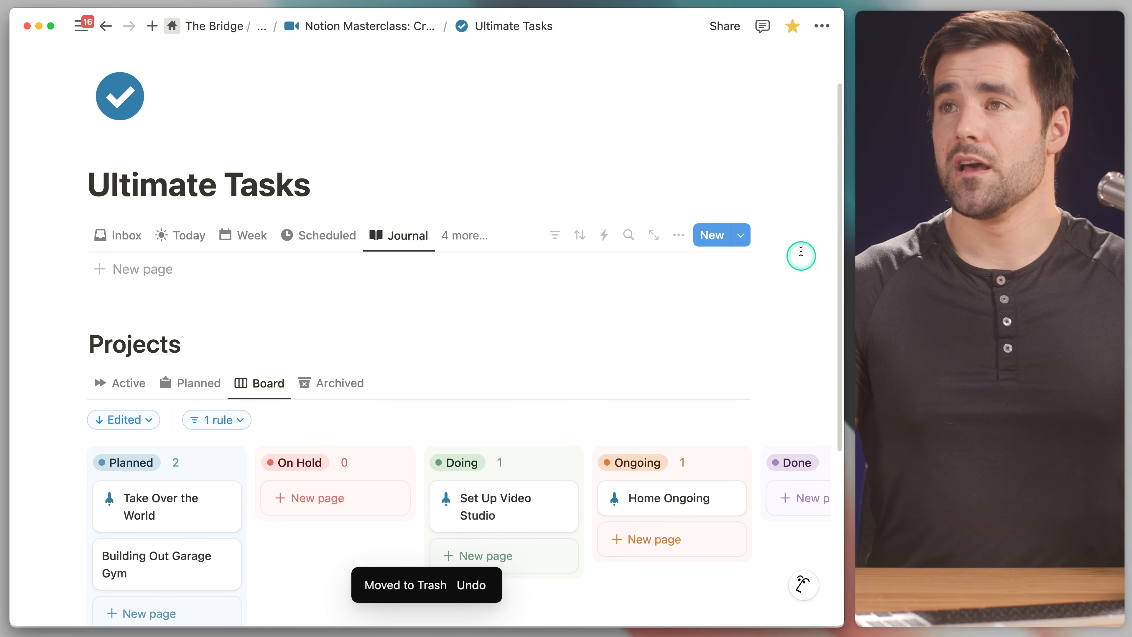
left_click(742, 237)
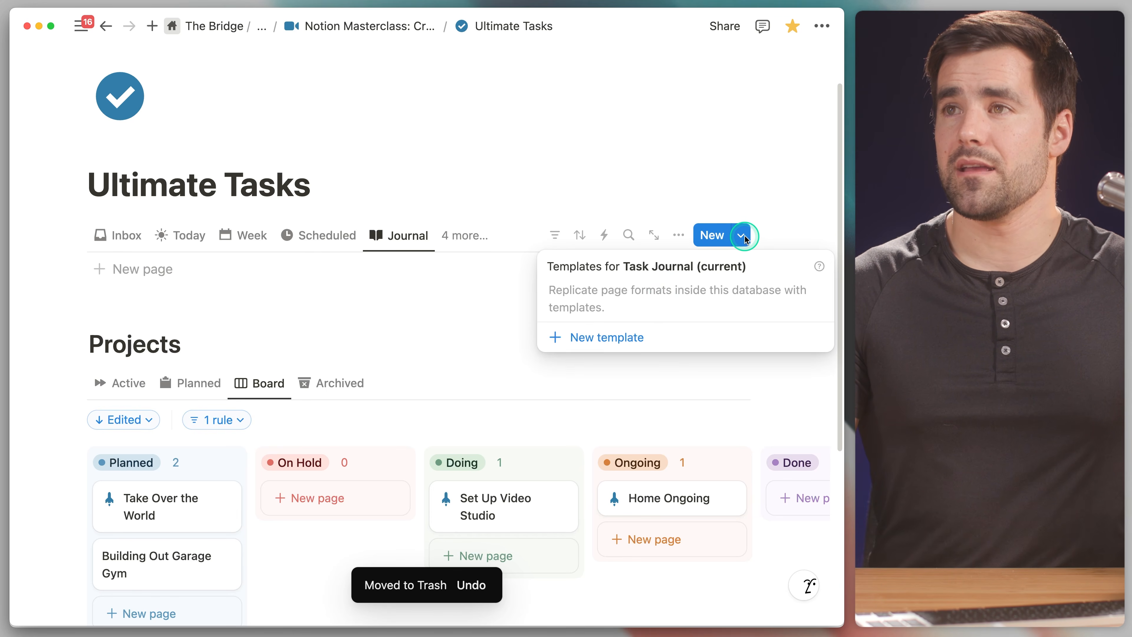
left_click(639, 341)
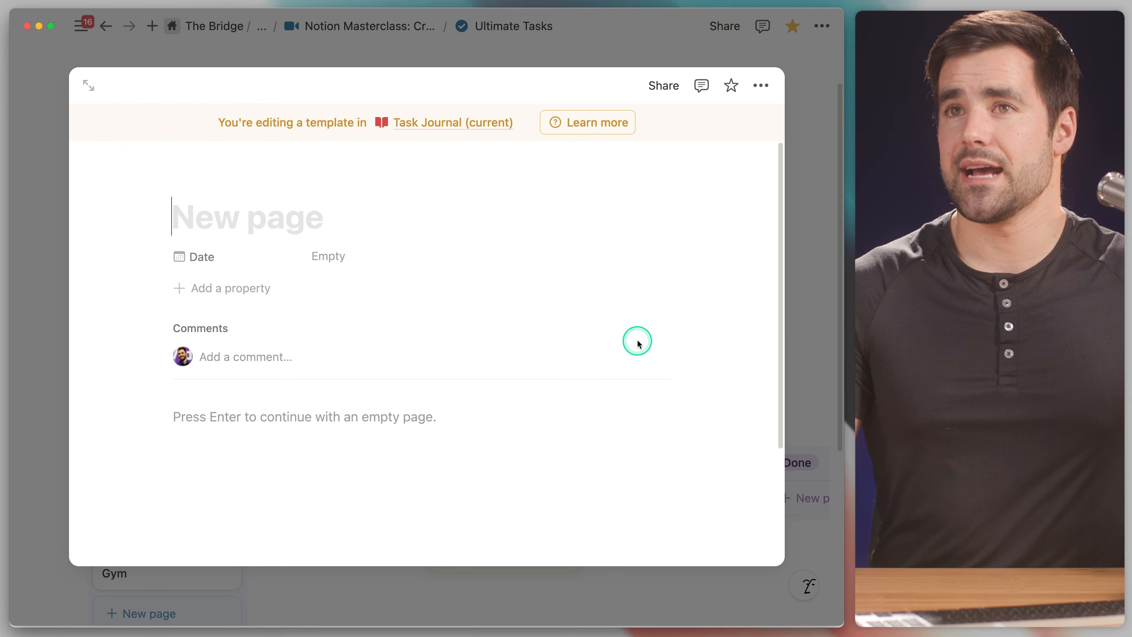
type("@")
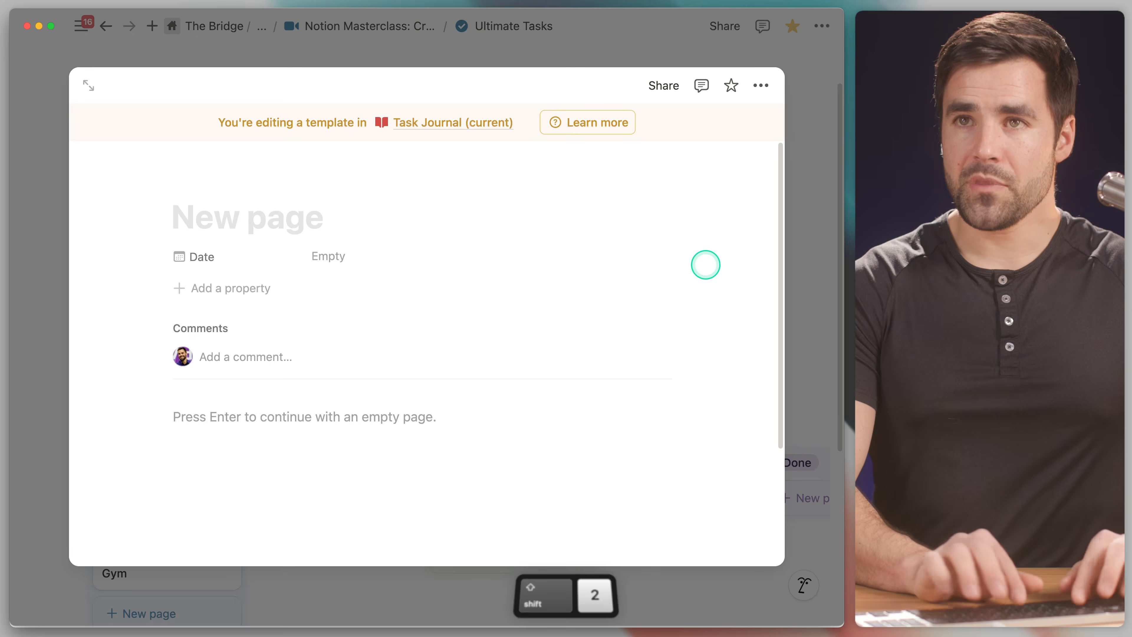
type("Tody")
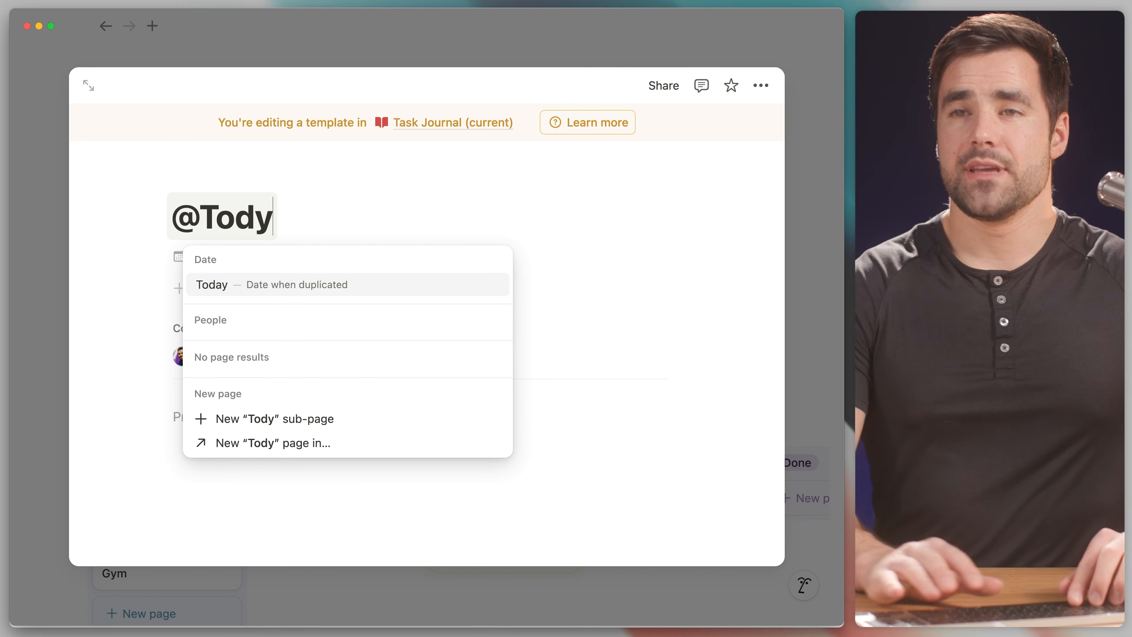
key("BackSpace")
type("ay")
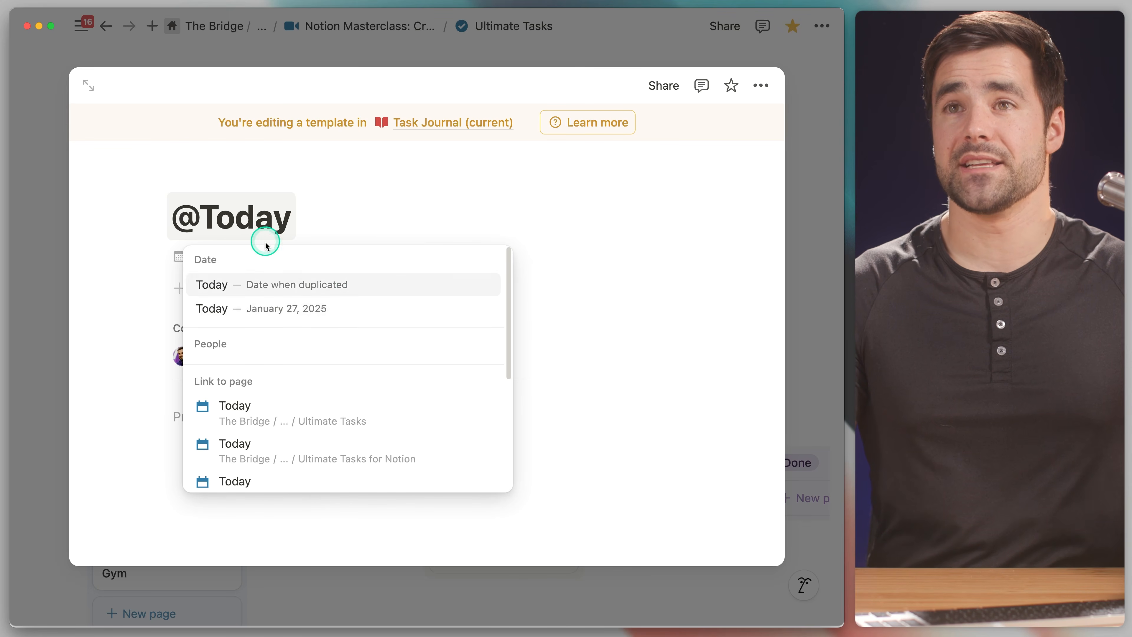
left_click(307, 286)
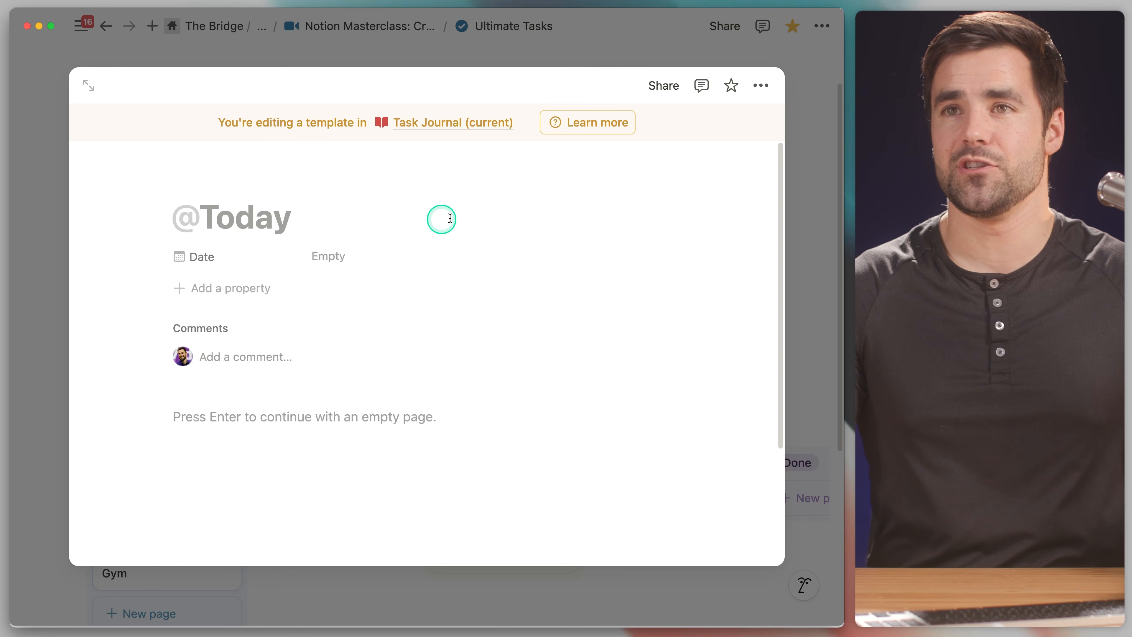
type("Tasks")
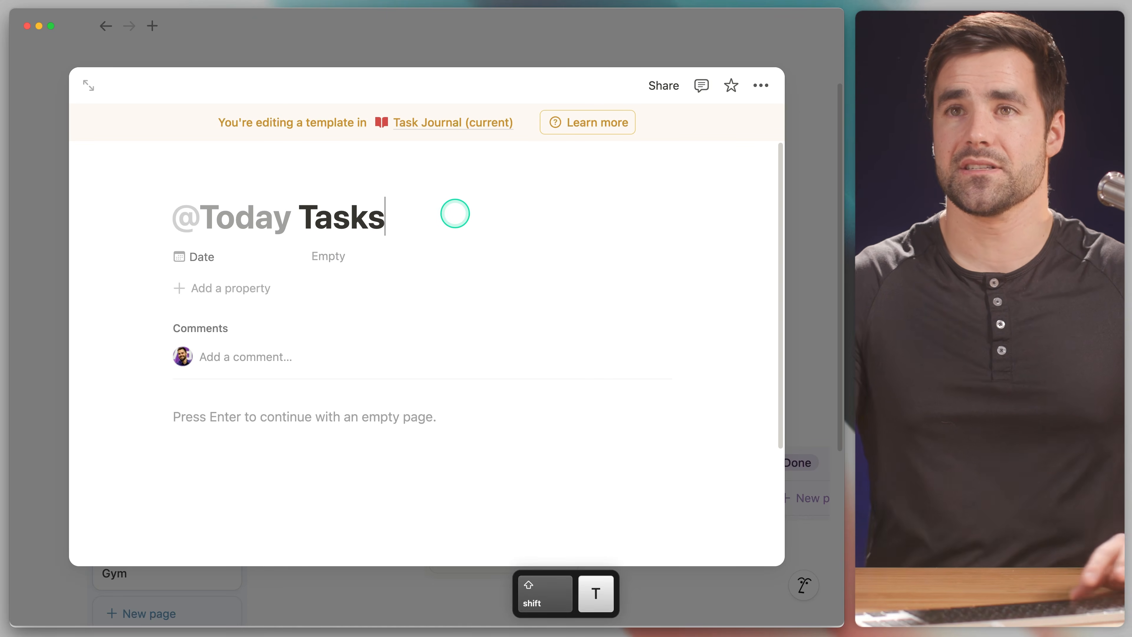
Step: Set the template's Date property to Today, the date when duplicated, and close the template
left_click(352, 256)
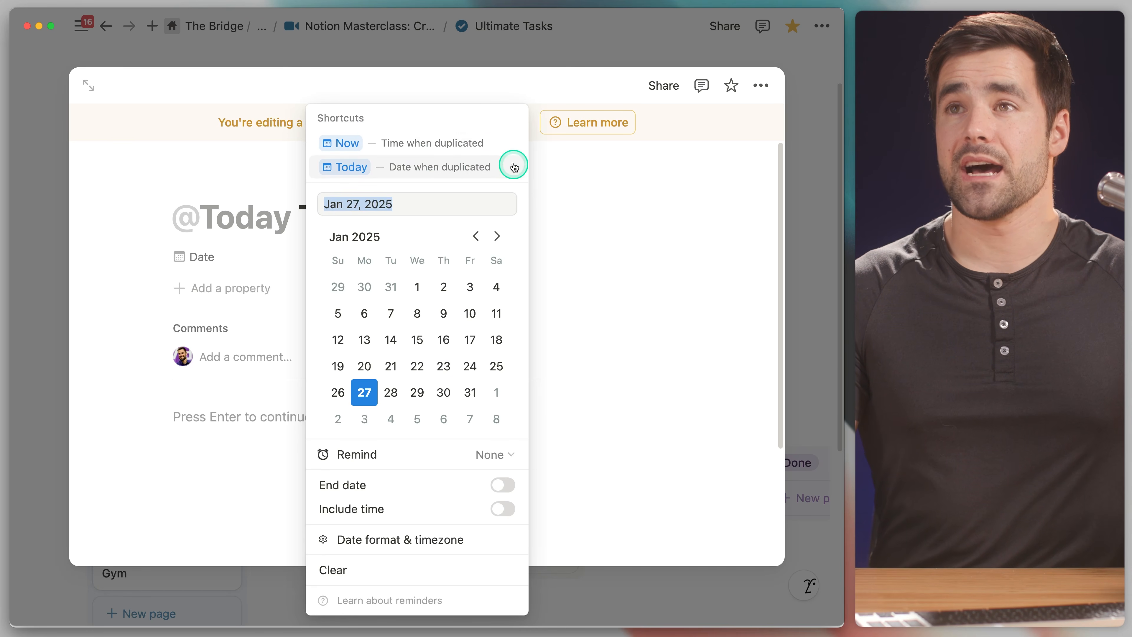
left_click(476, 178)
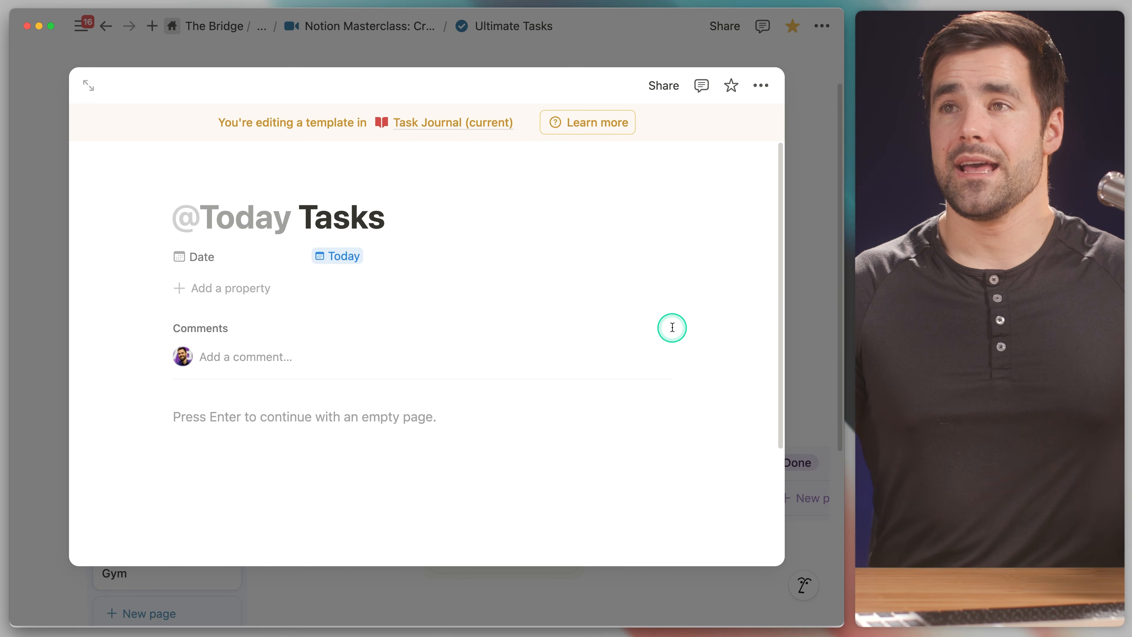
left_click(812, 309)
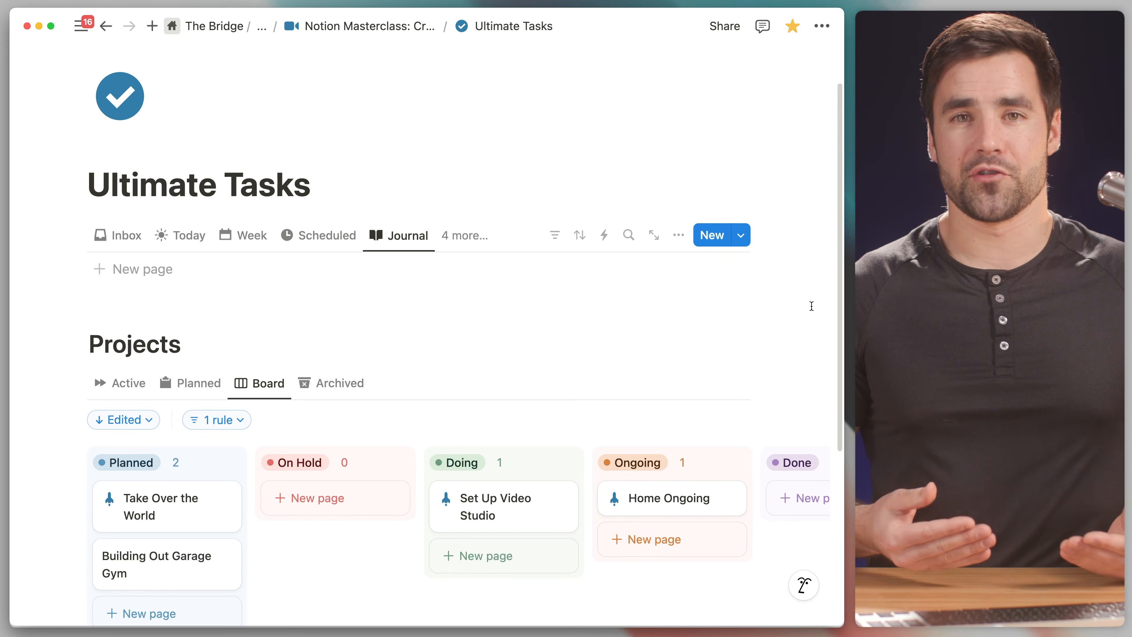
left_click(741, 235)
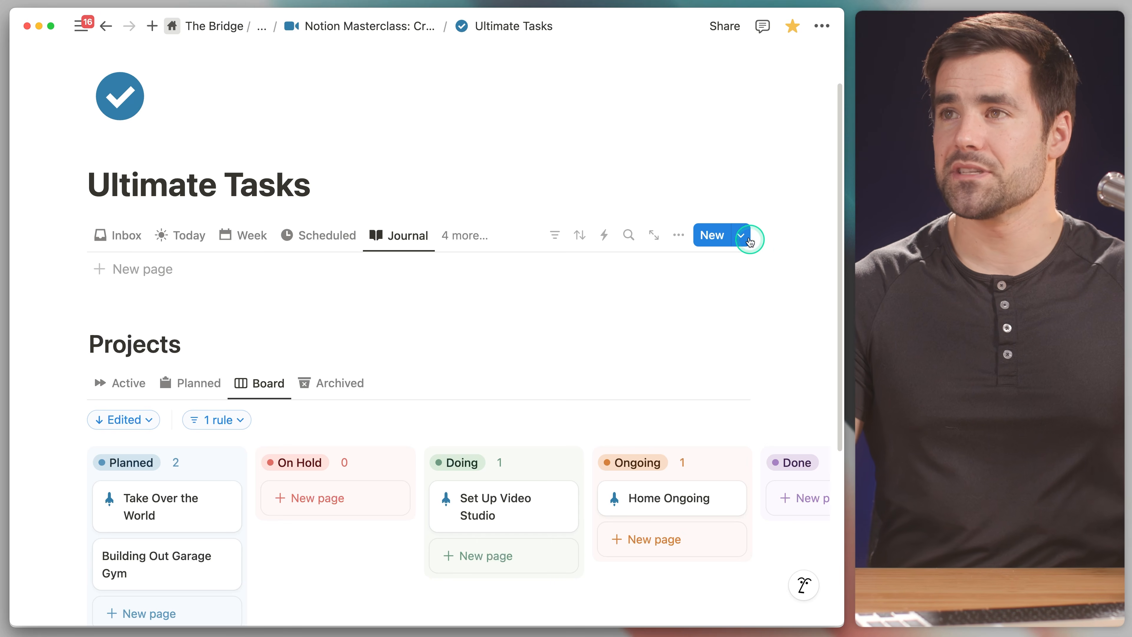
left_click(816, 294)
left_click(707, 269)
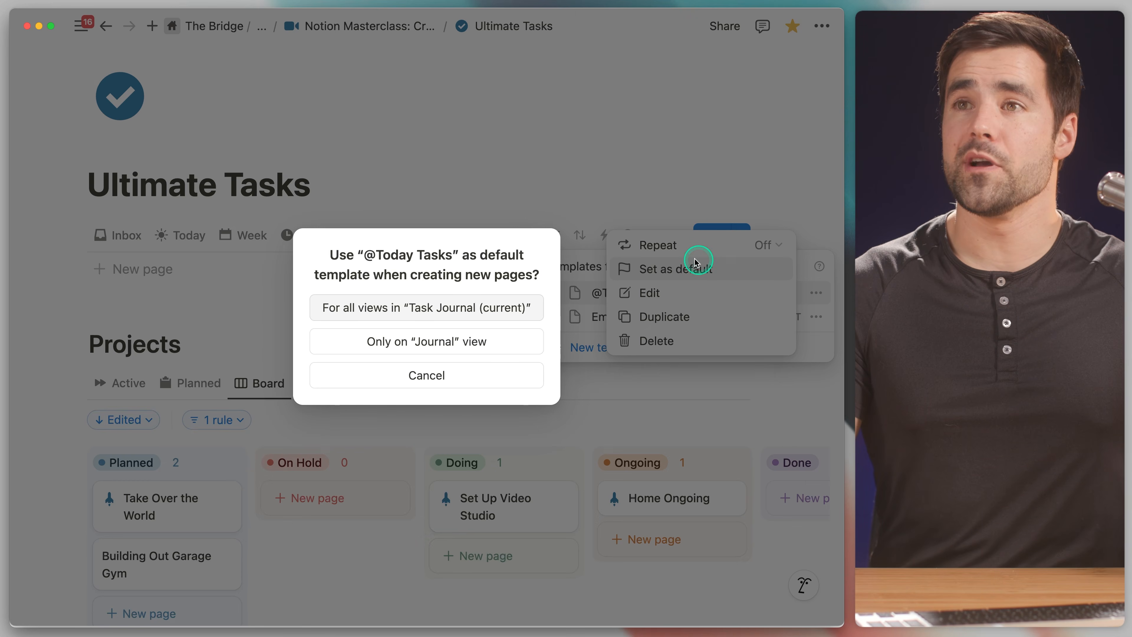
left_click(442, 308)
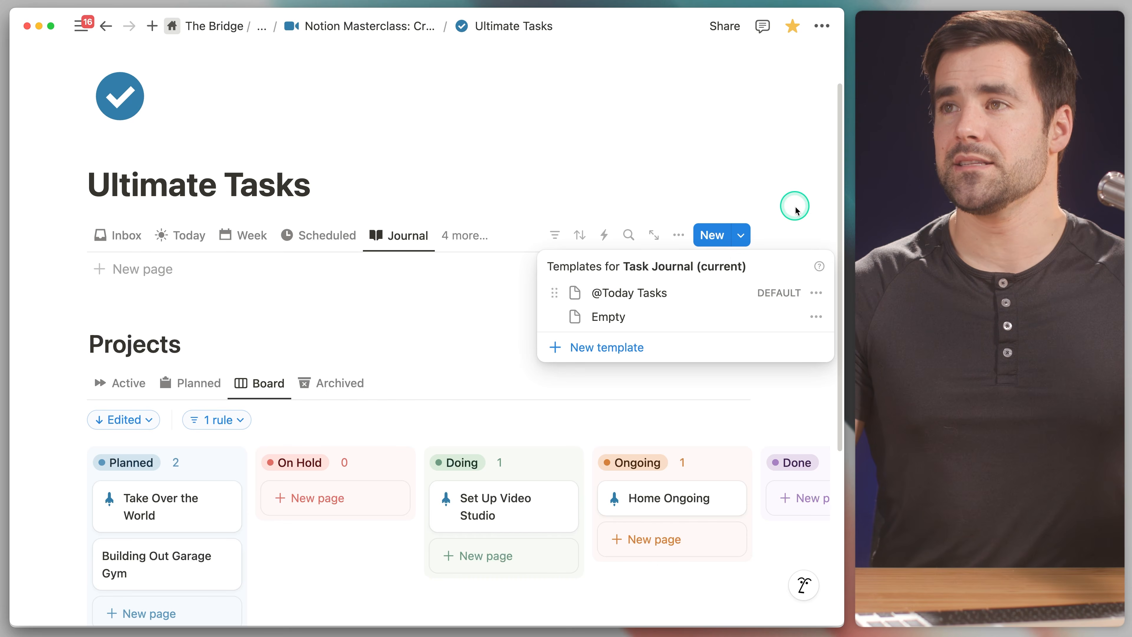
Step: Create a new page in the Journal view from the default template and open it for writing
left_click(351, 263)
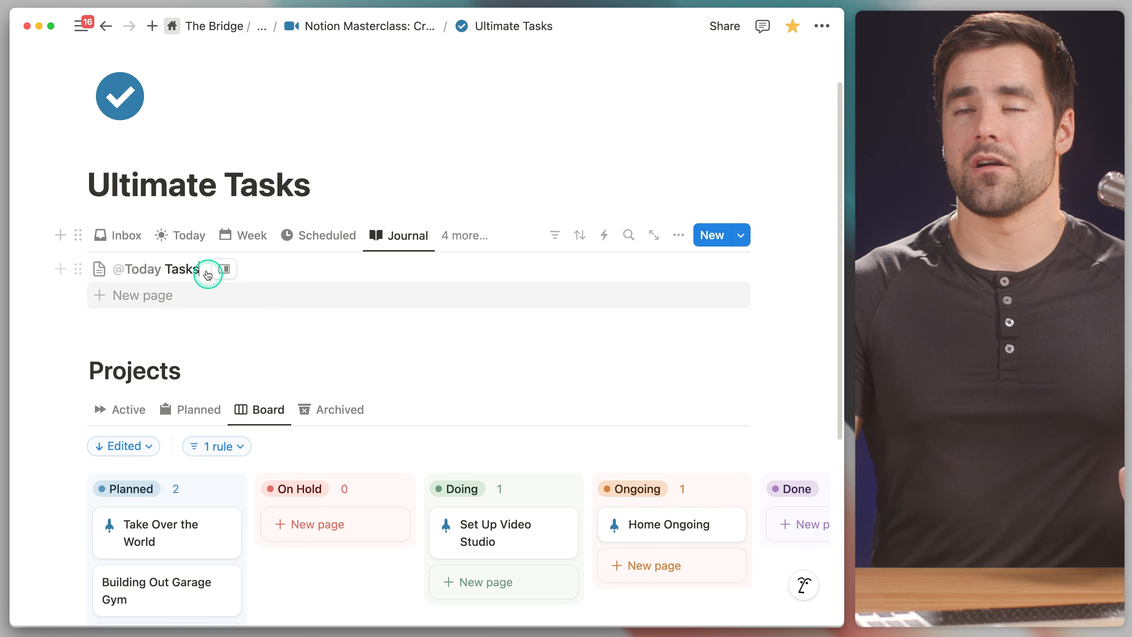
left_click(181, 268)
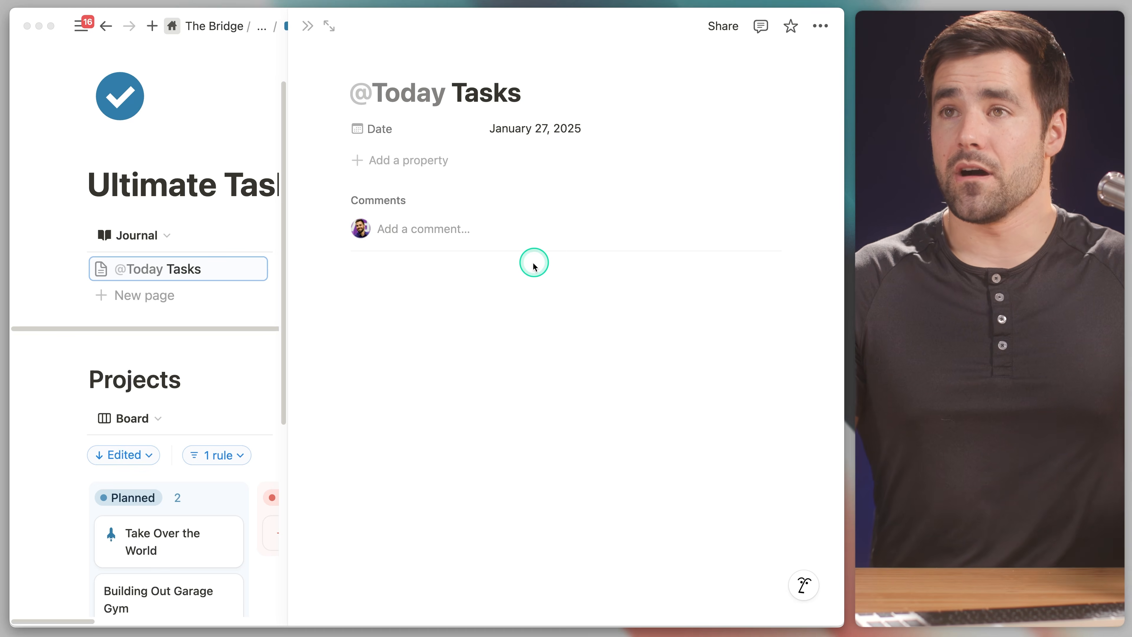
left_click(526, 280)
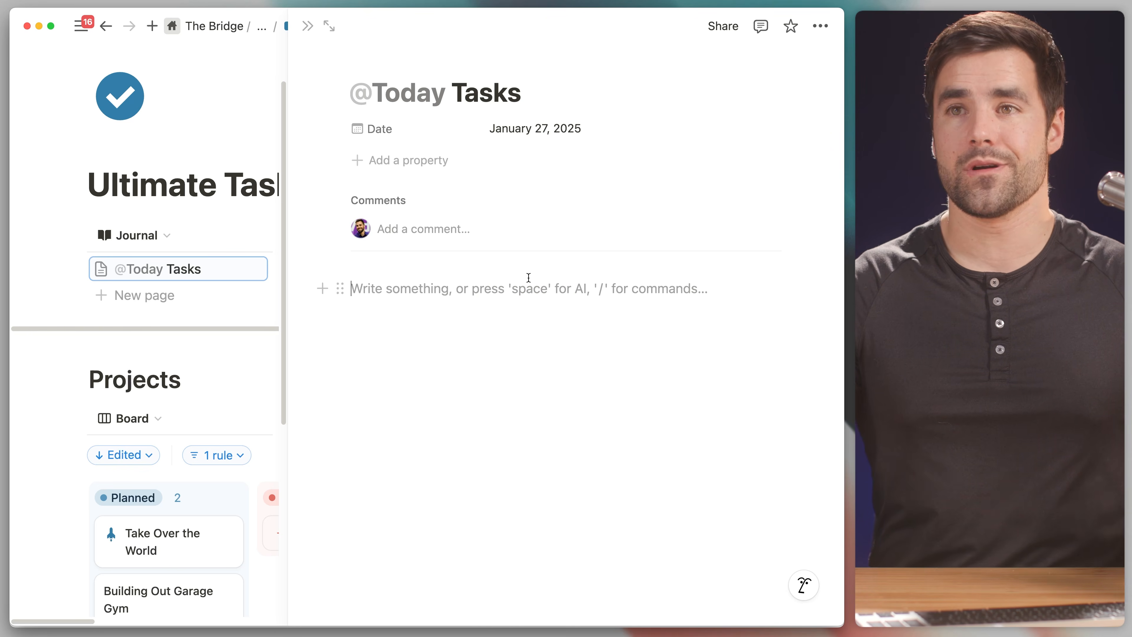
key("super+minus")
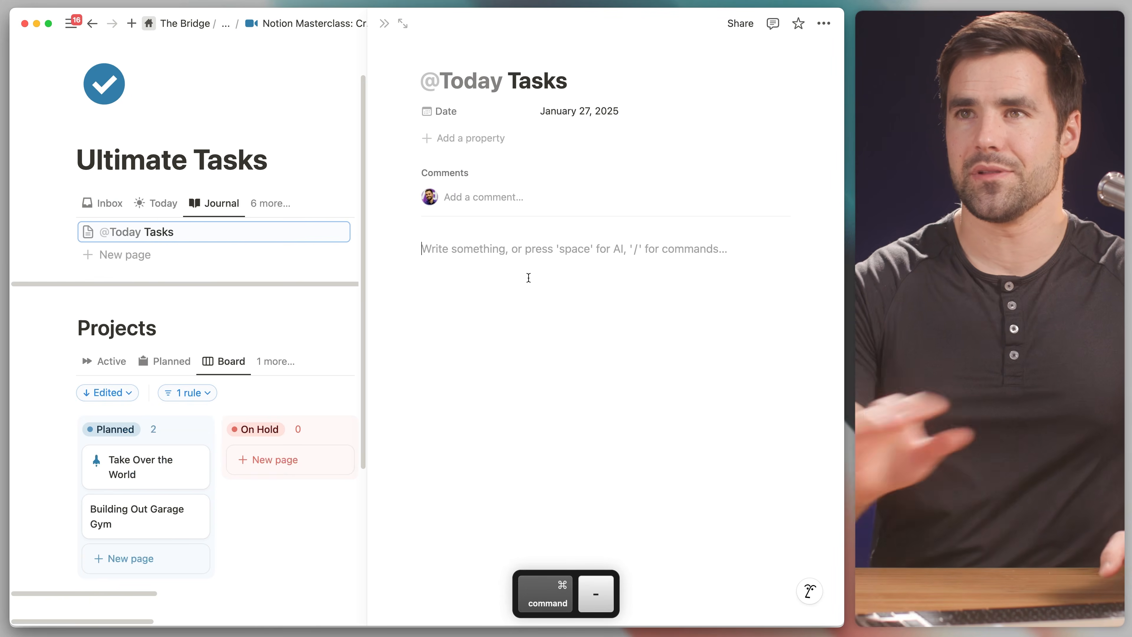
Step: Widen the Ultimate Tasks page beside the open journal entry and view its Inbox and Today tasks
left_click_drag(363, 309, 427, 311)
left_click(103, 205)
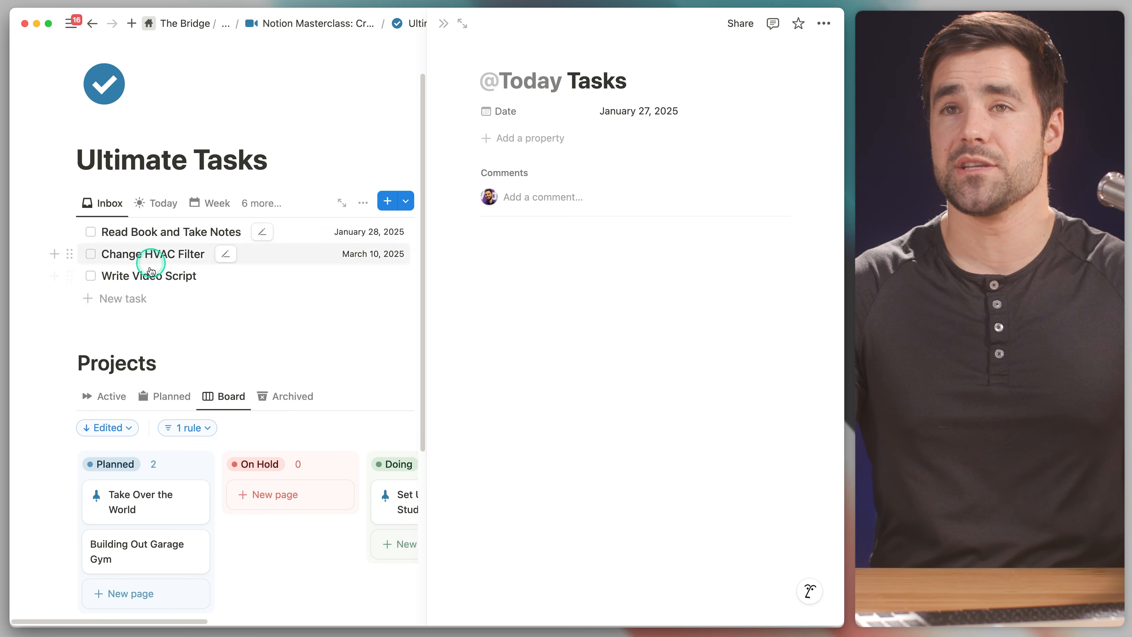
left_click(162, 203)
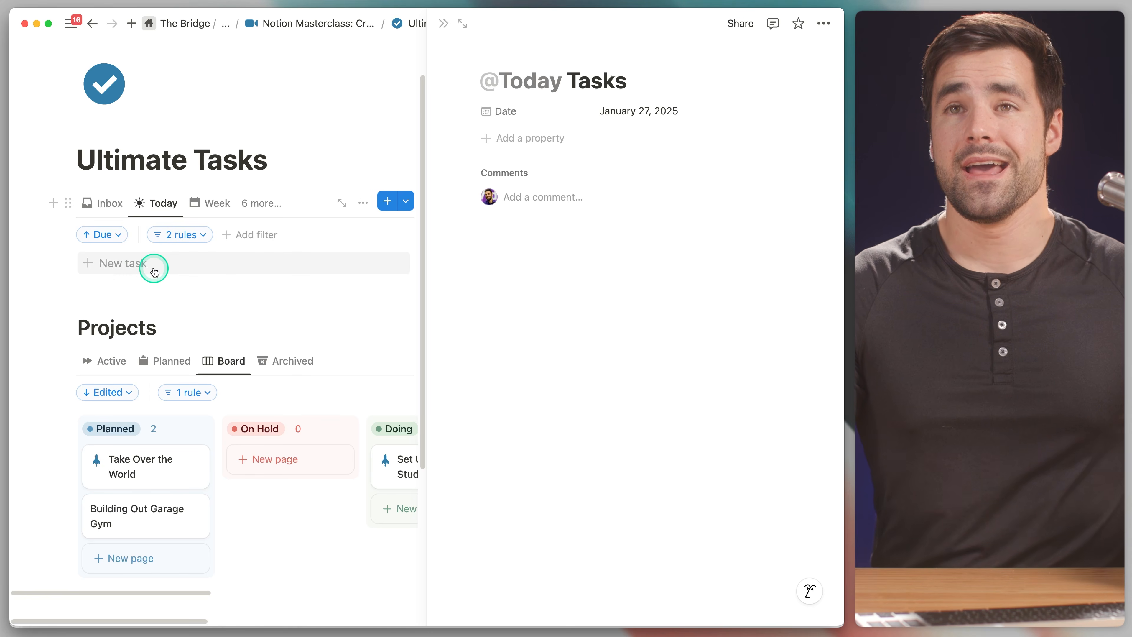
left_click(531, 258)
type("[]")
key("space")
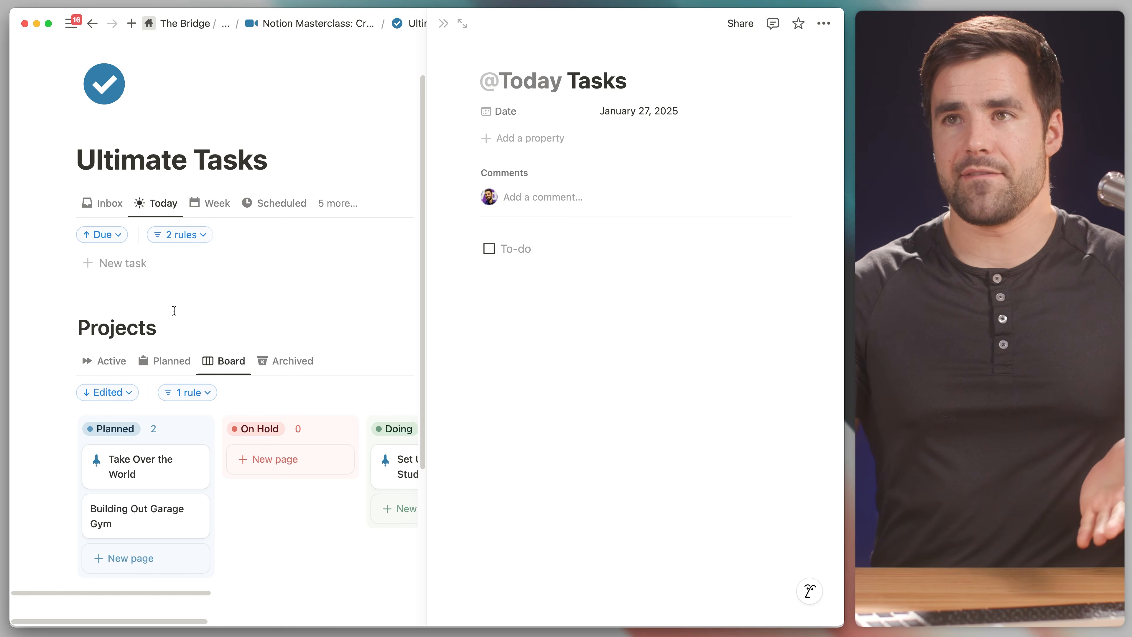
left_click(406, 292)
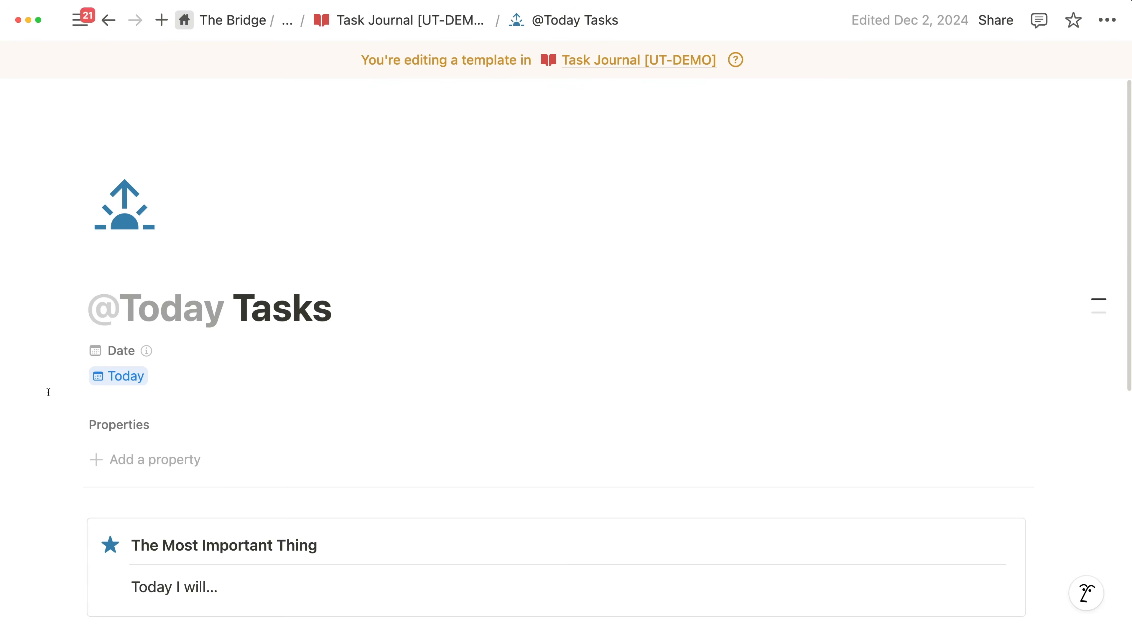
scroll(49, 392, "down", 5)
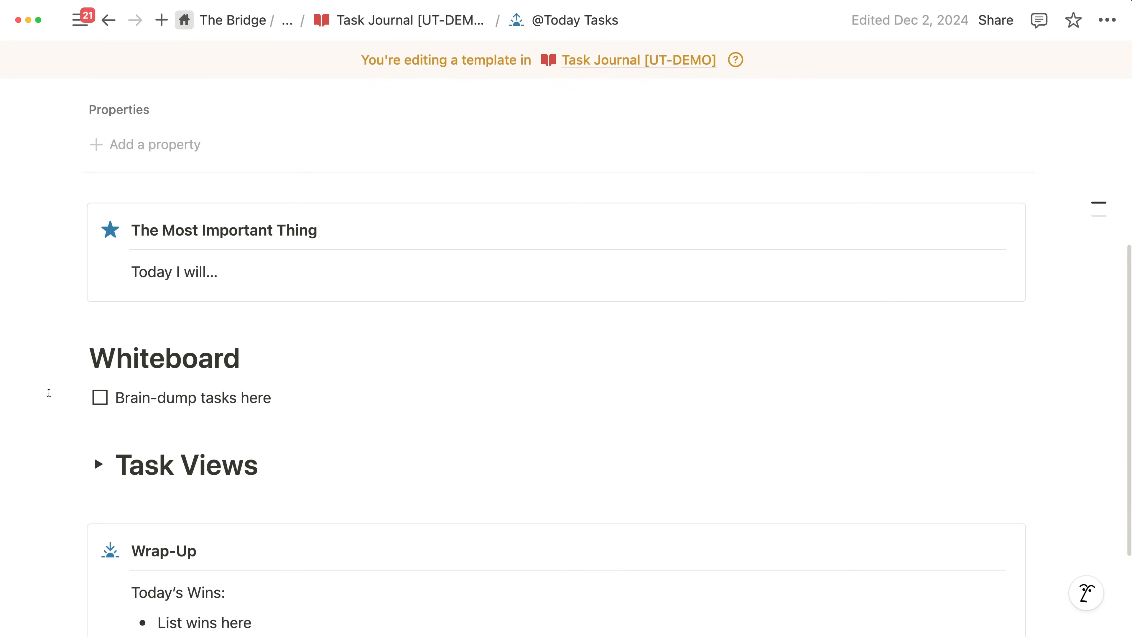
scroll(49, 392, "down", 3)
scroll(49, 392, "down", 3)
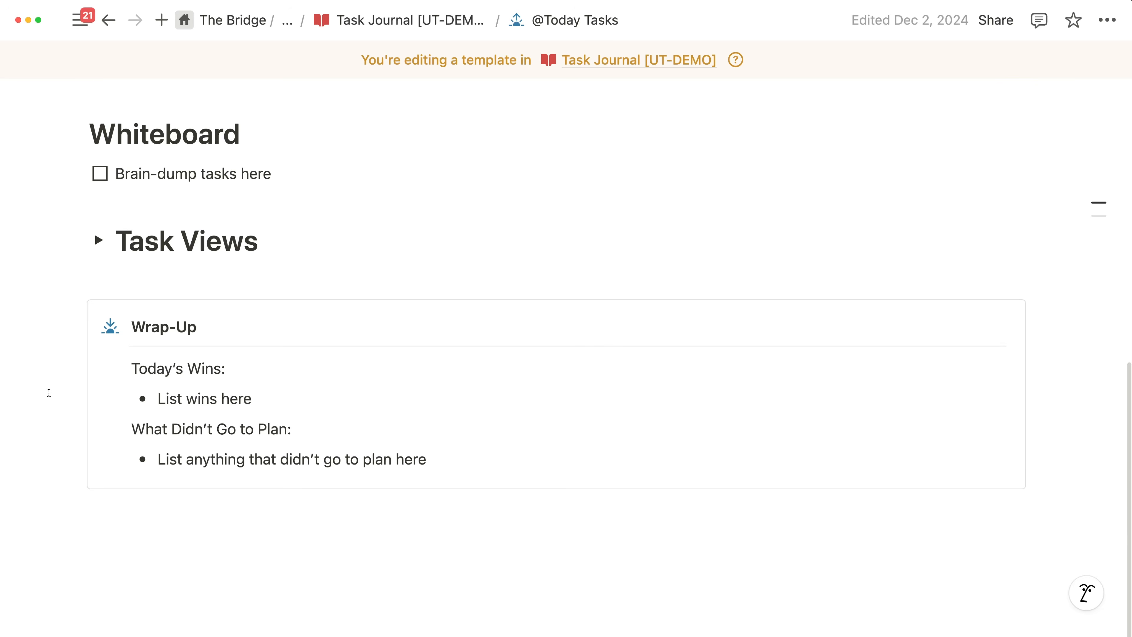
left_click(98, 241)
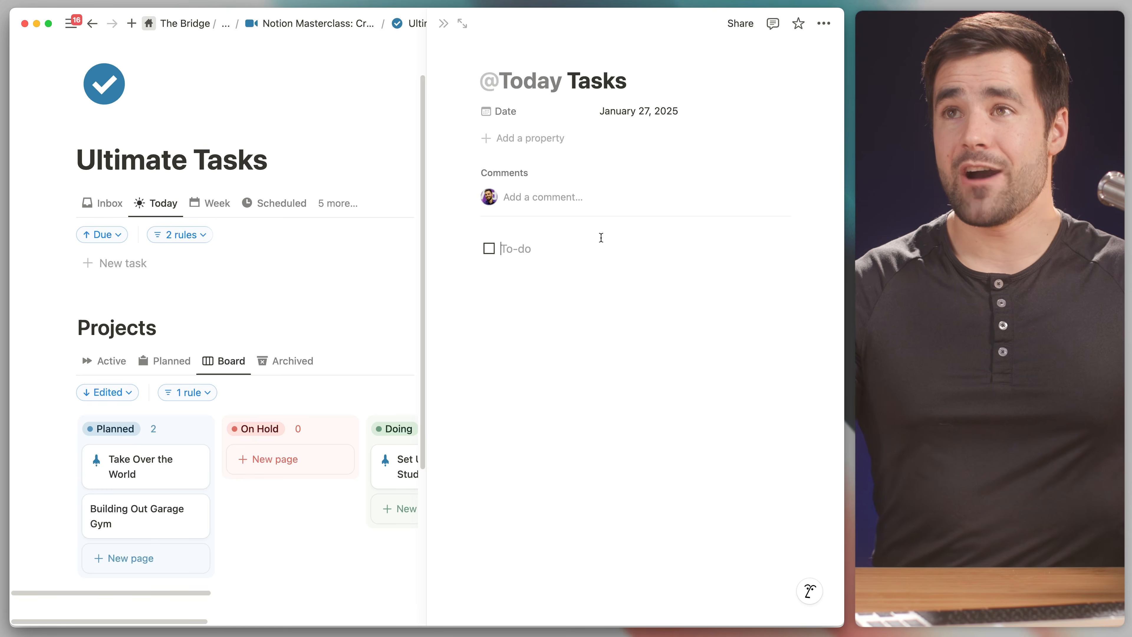
Step: Close the journal entry and open the Change HVAC Filter task from the Databases page as a full page
left_click(446, 24)
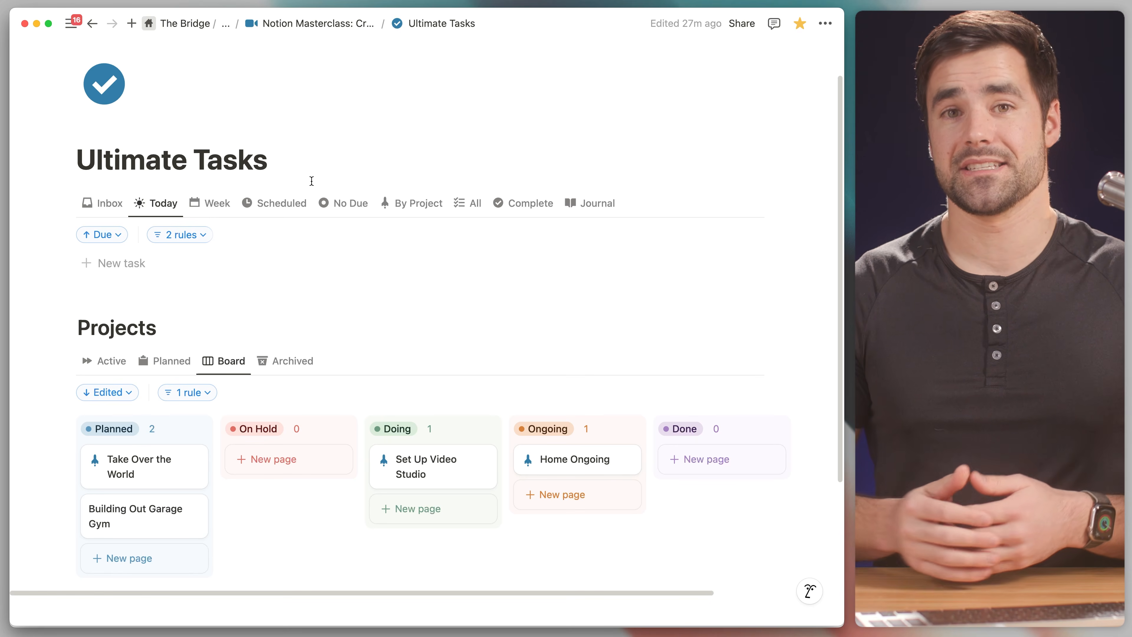
scroll(328, 182, "down", 5)
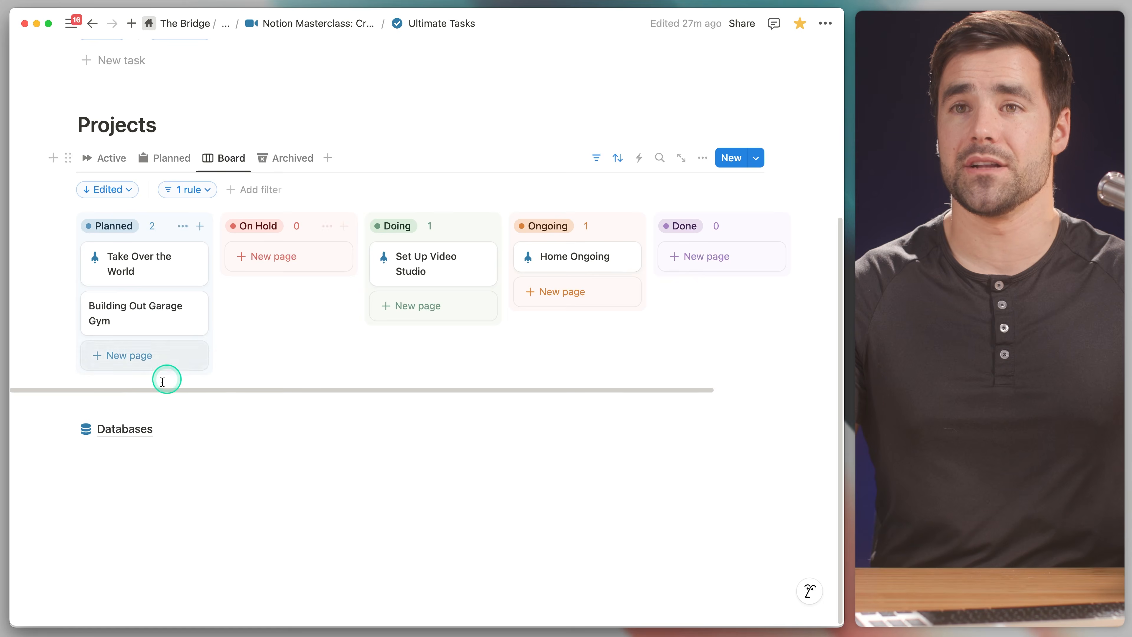
left_click(122, 441)
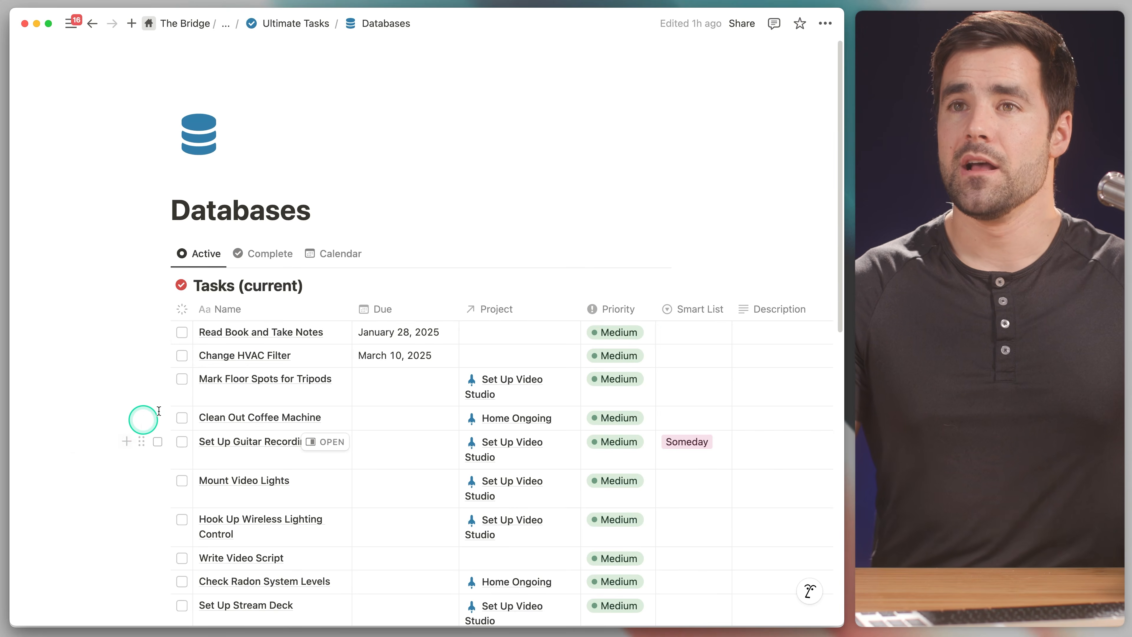
scroll(347, 295, "down", 3)
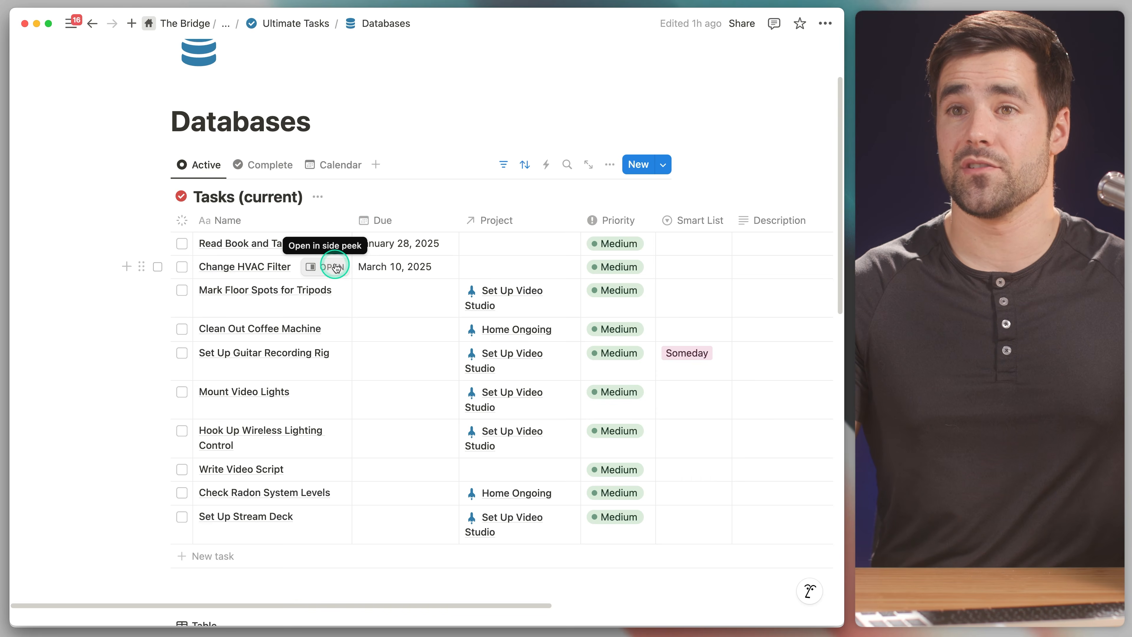
left_click(337, 267)
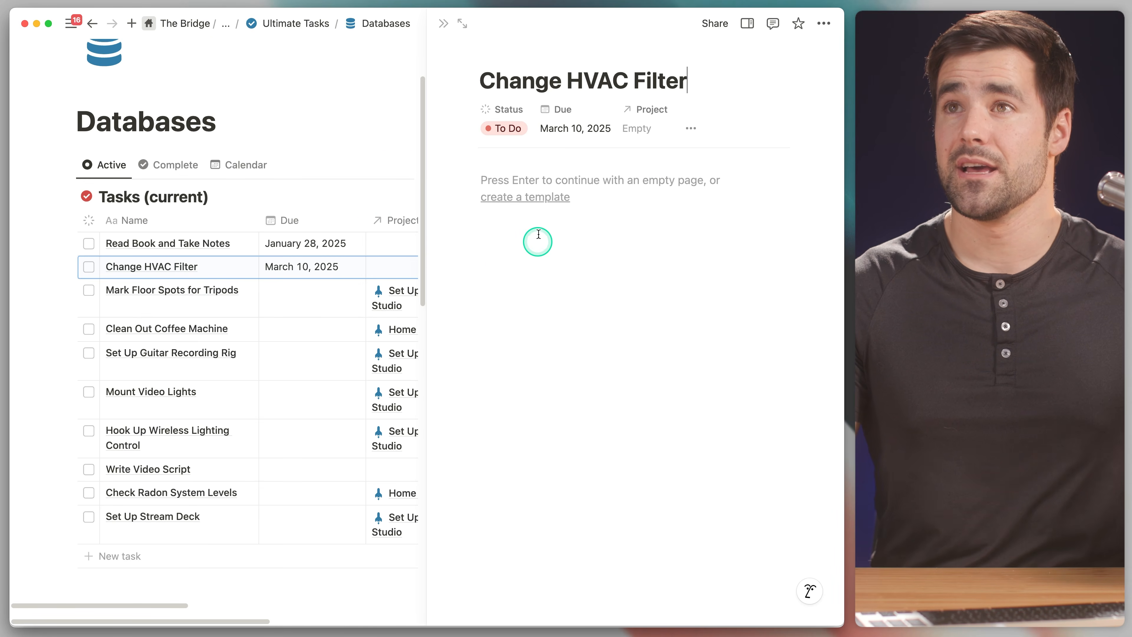
left_click(462, 24)
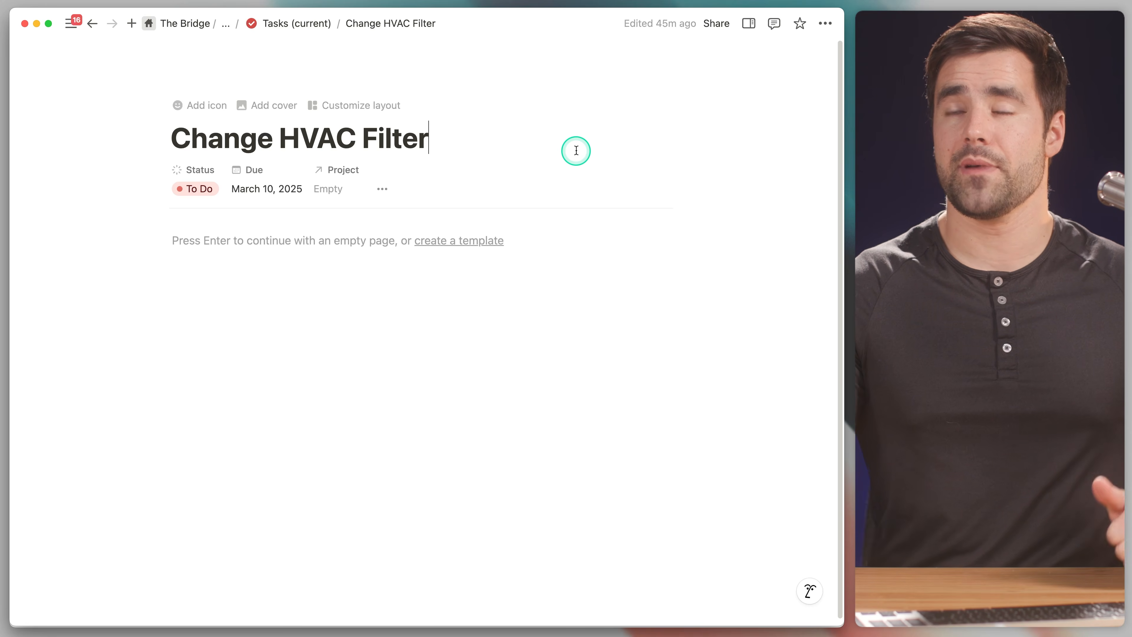
Step: Add a section named "Recurring Tasks Properties" to the property group of the Tasks (current) layout and apply it to all pages
left_click(385, 189)
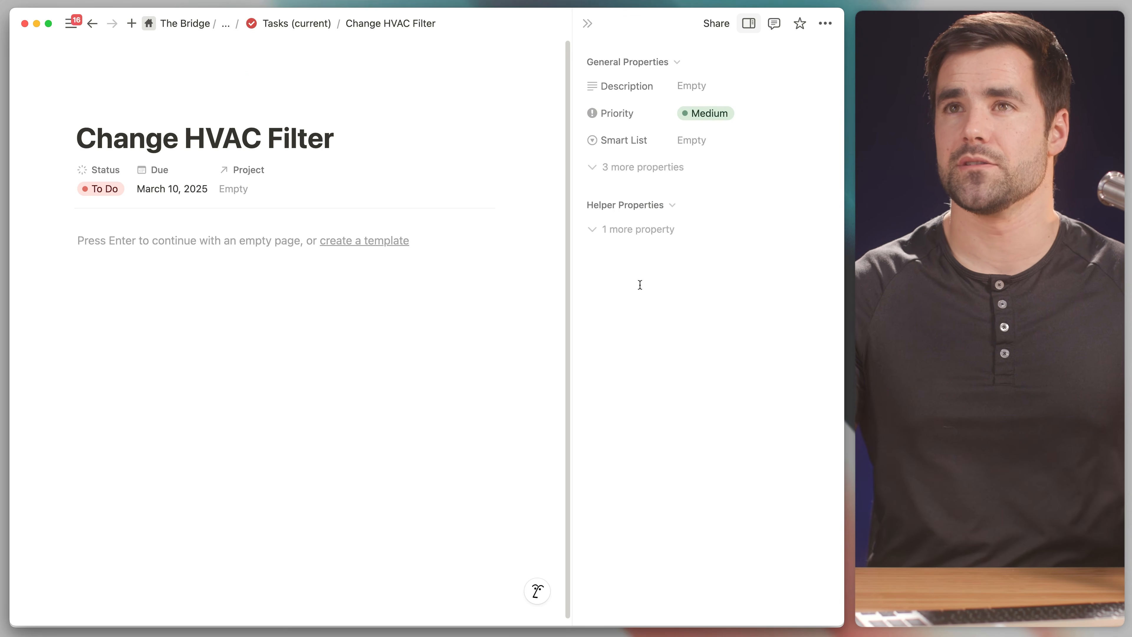
left_click(236, 106)
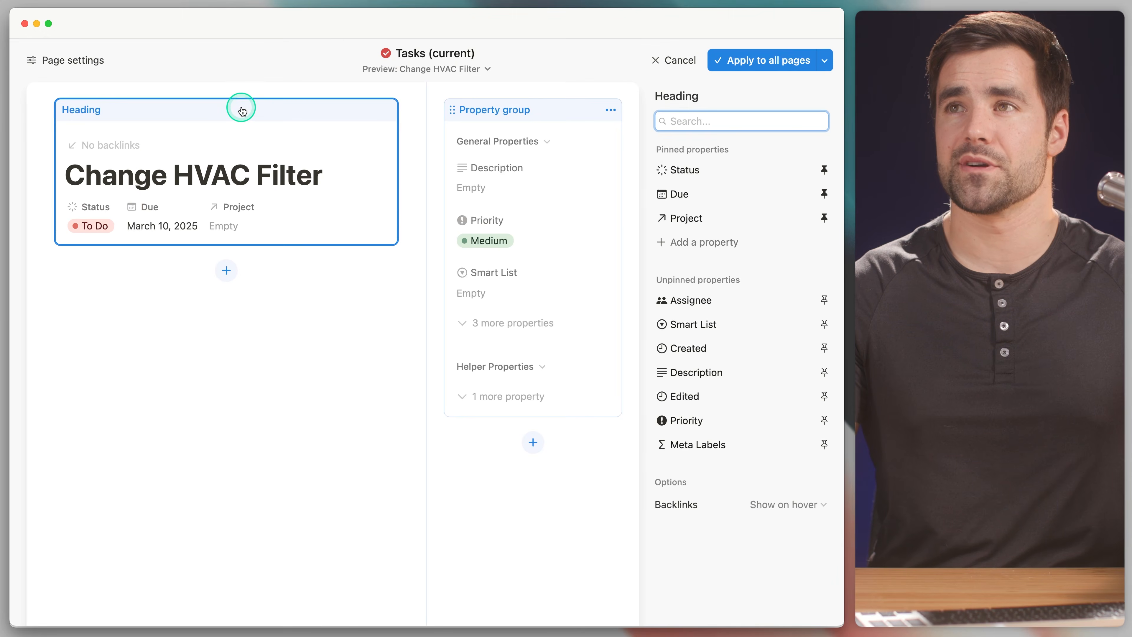
left_click(516, 176)
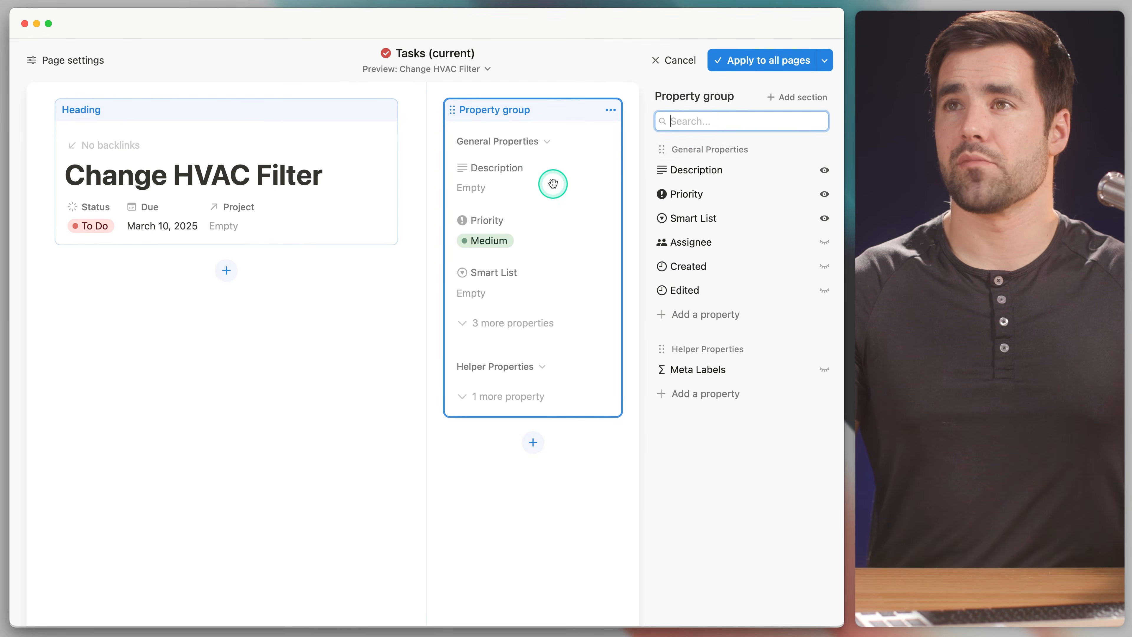
left_click(790, 101)
type("Re")
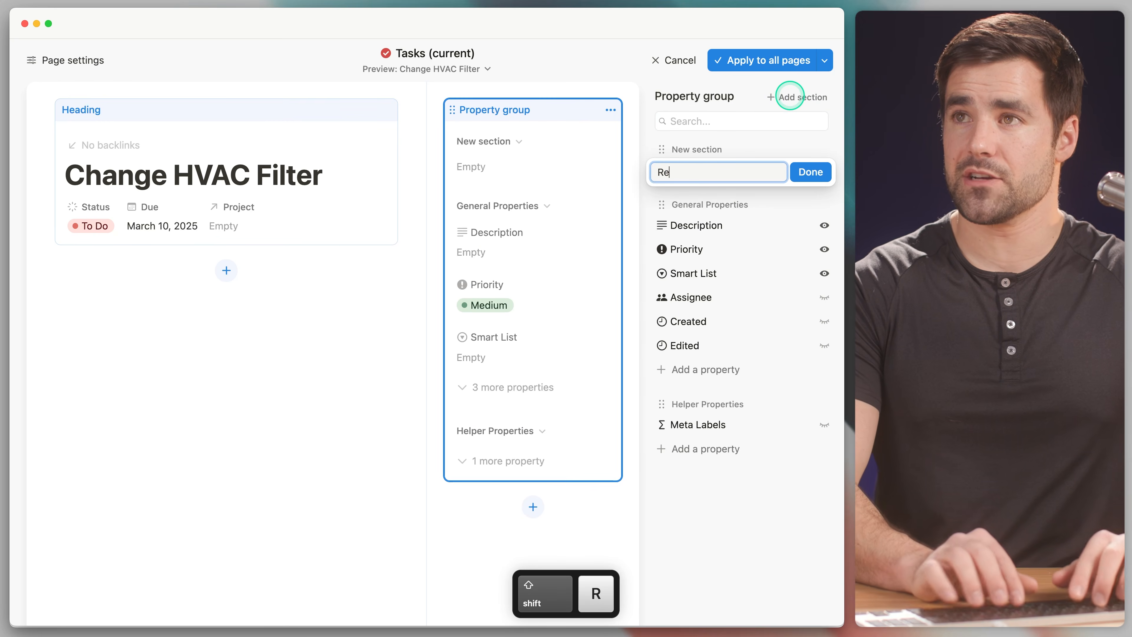
type("curring Tasks Properties")
key("Return")
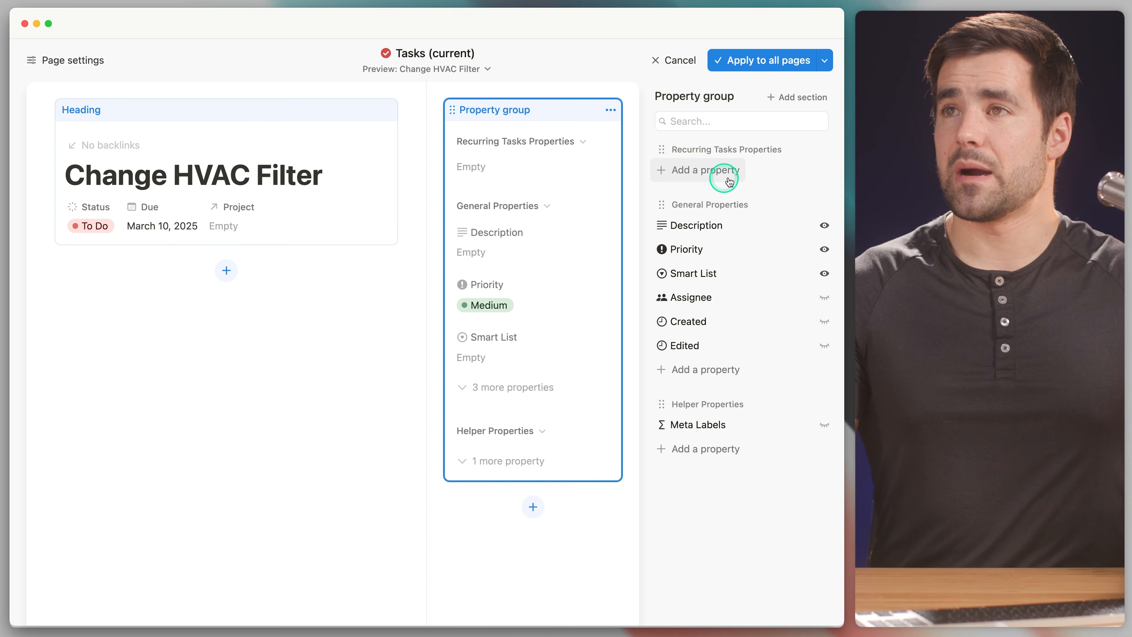
left_click(761, 63)
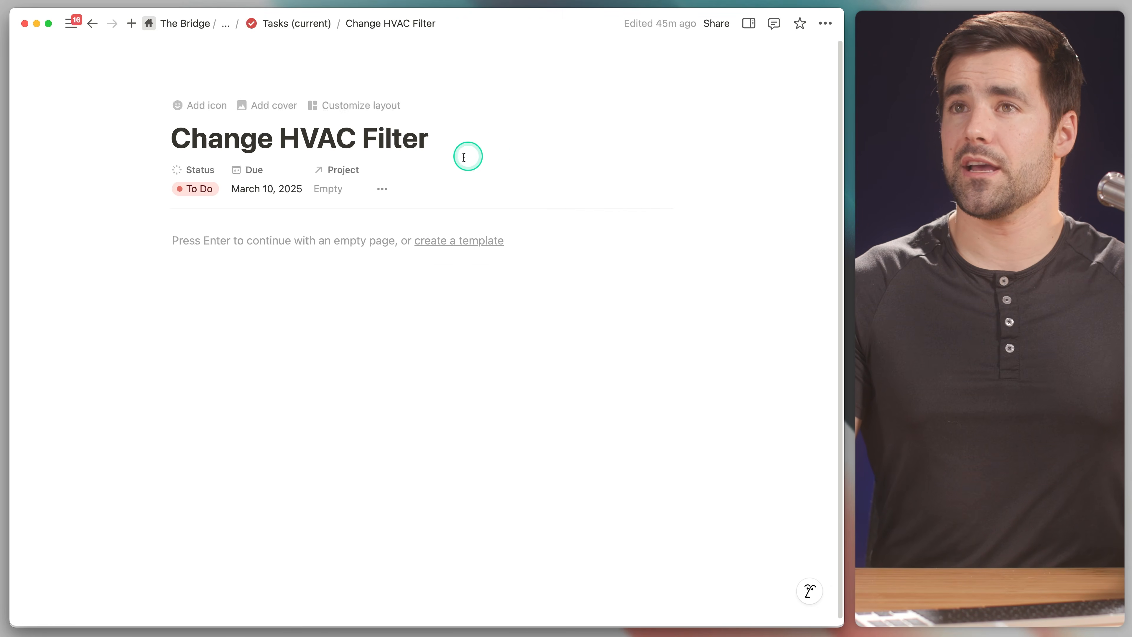
Step: Add a Number property for the recur interval to the Recurring Tasks Properties section of the Change HVAC Filter task
left_click(383, 190)
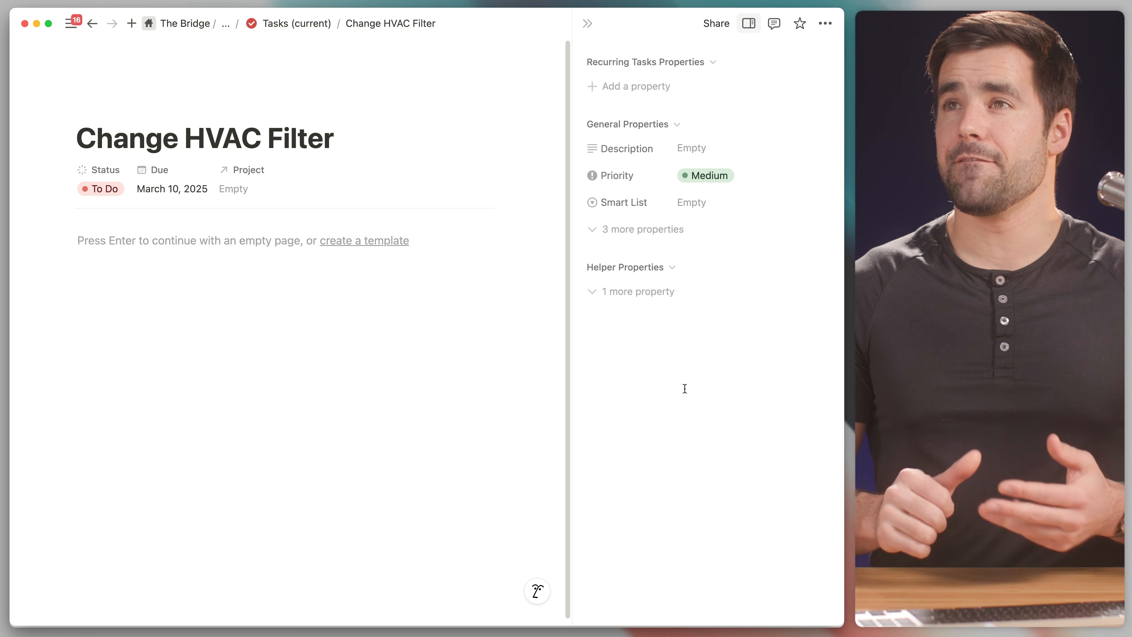
left_click(621, 97)
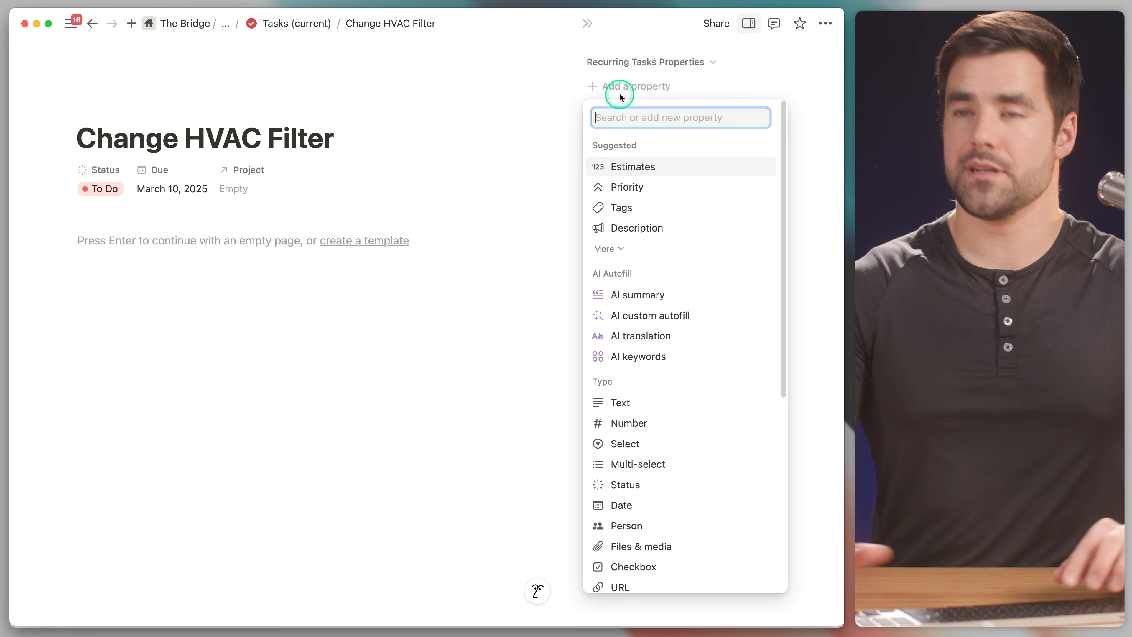
type("num")
key("Return")
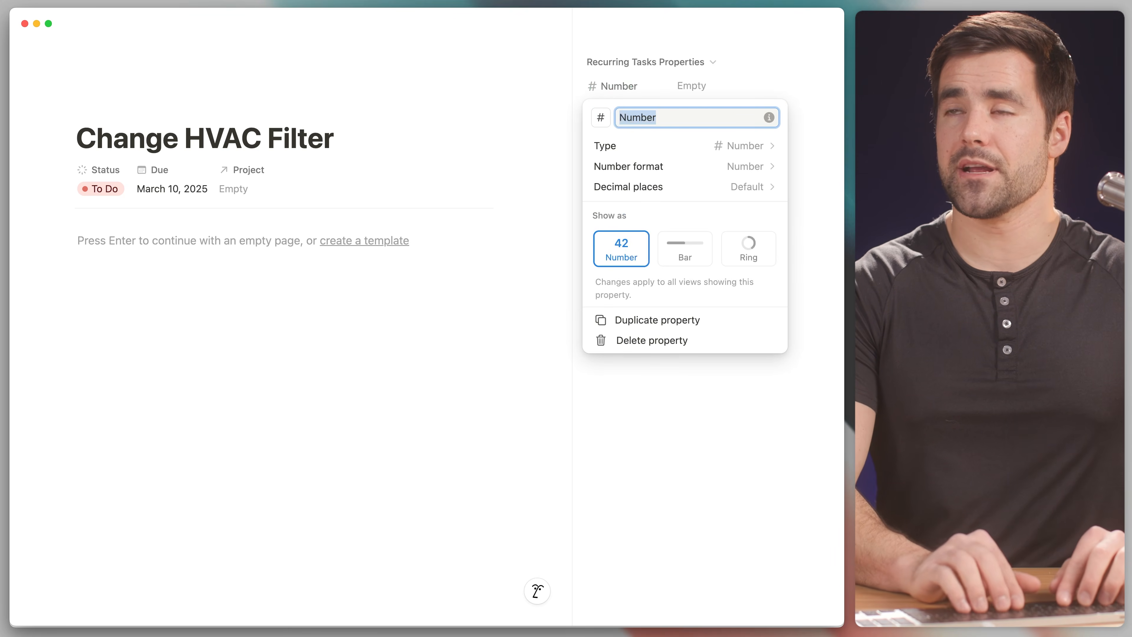
type("Recur Intera")
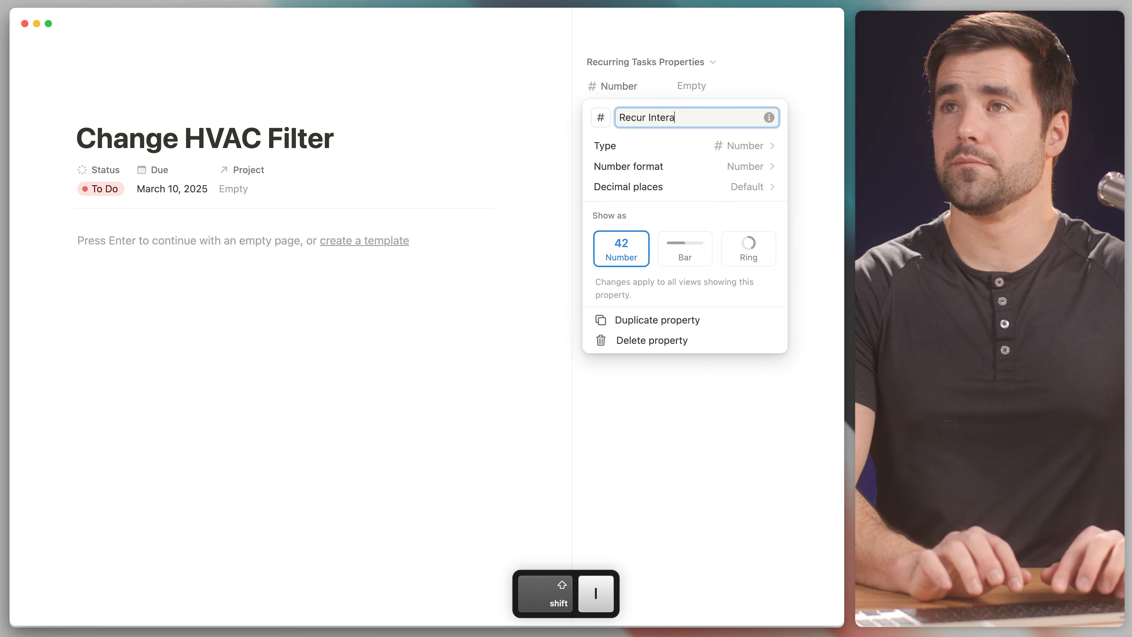
key("Return")
Step: Add a Select property named "Recur Unit" to the Recurring Tasks Properties section of the Change HVAC Filter task
left_click(619, 112)
type("sele")
key("Return")
type("REc")
key("BackSpace")
key("BackSpace")
type("ecur Unit")
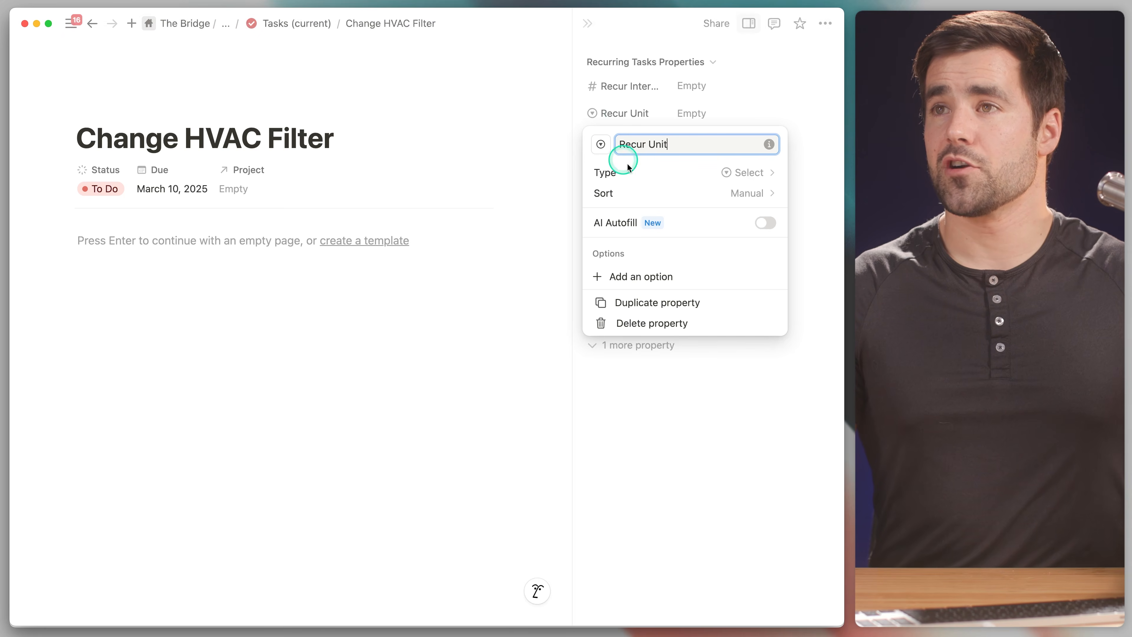
Step: Add the options days, weeks, months and years to the Recur Unit property and arrange them in that order
left_click(662, 278)
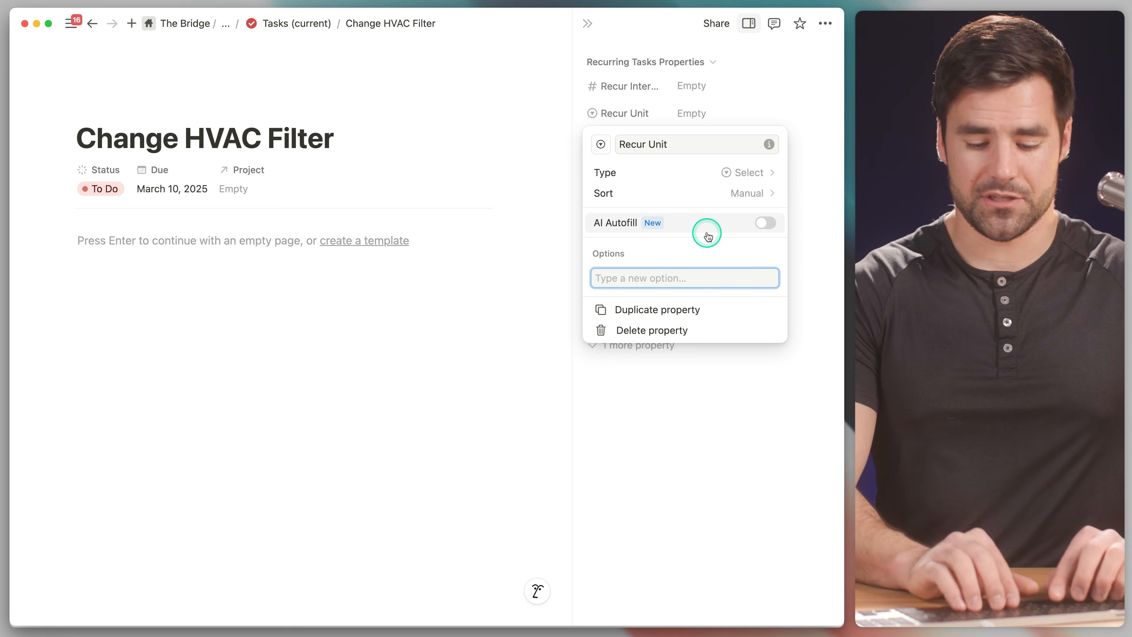
type("days")
key("Return")
type("weeks")
key("Return")
type("months")
key("Return")
type("years")
key("Return")
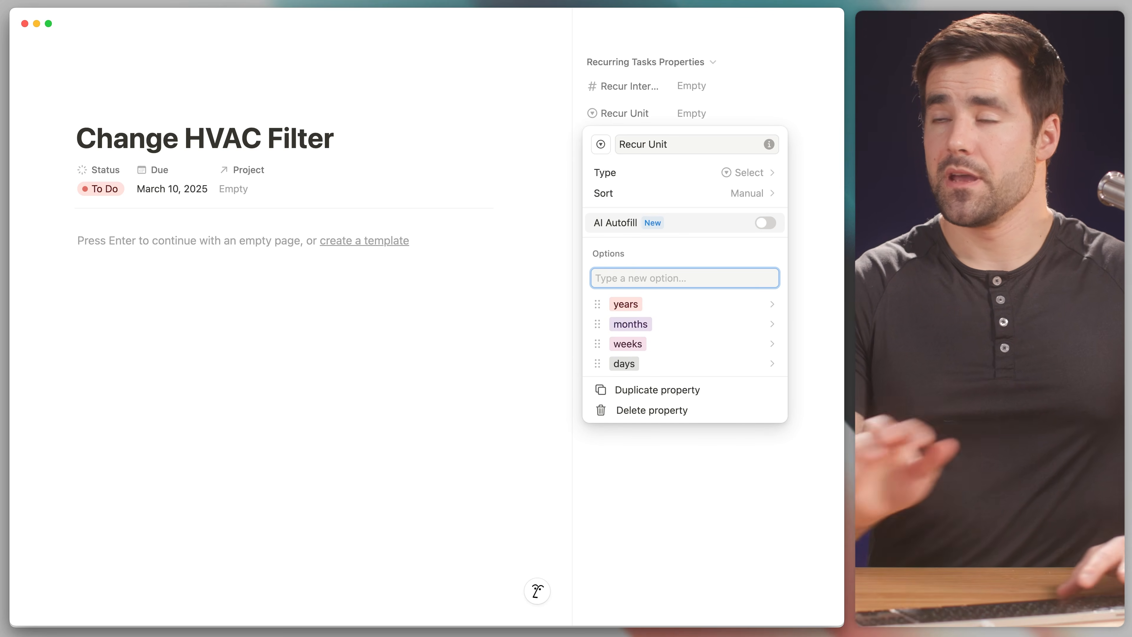
left_click_drag(597, 362, 593, 298)
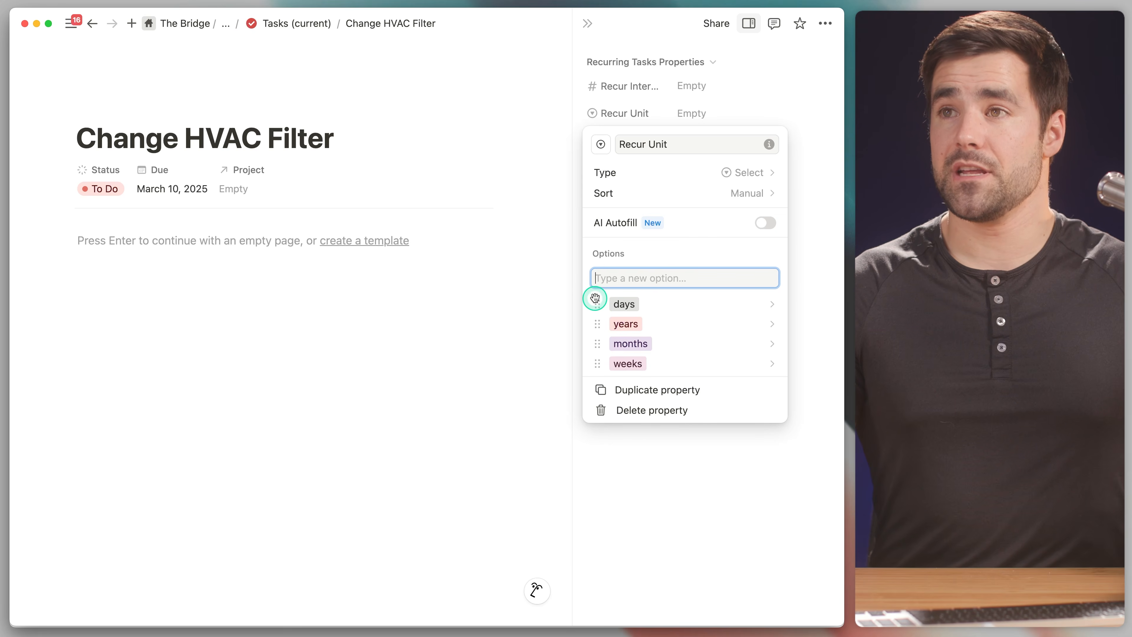
mouse_move(598, 362)
left_mouse_down()
mouse_move(597, 326)
mouse_move(600, 349)
left_mouse_up()
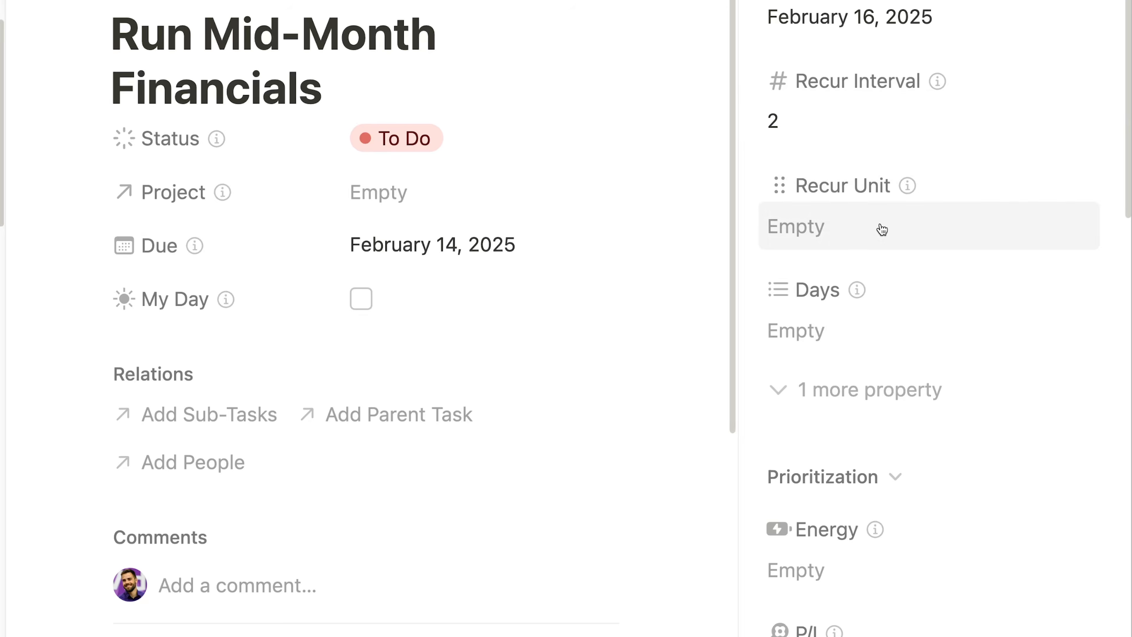
Step: In the Run Mid-Month Financials task, set Recur Unit to Nth Weekday of Month and Days to Friday
left_click(881, 225)
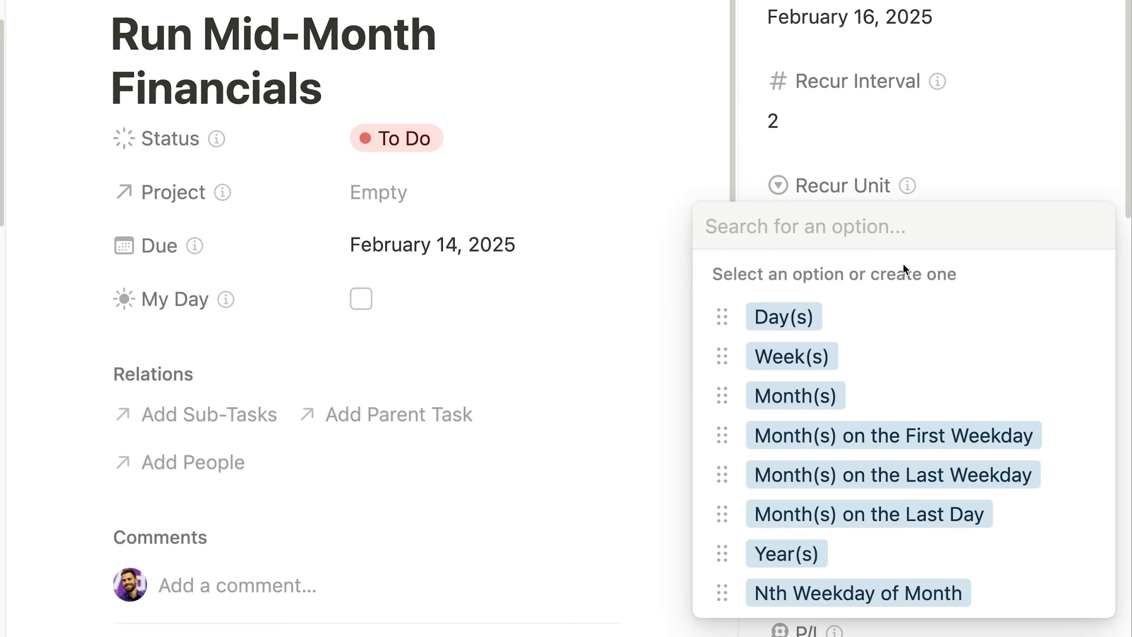
left_click(1007, 605)
left_click(870, 471)
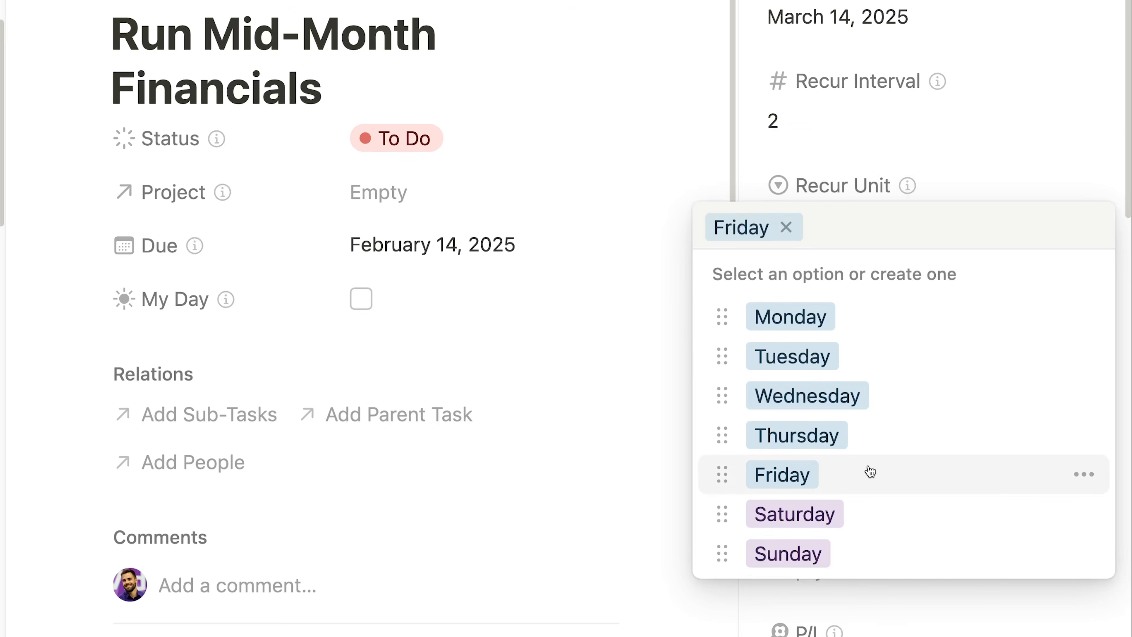
left_click(973, 152)
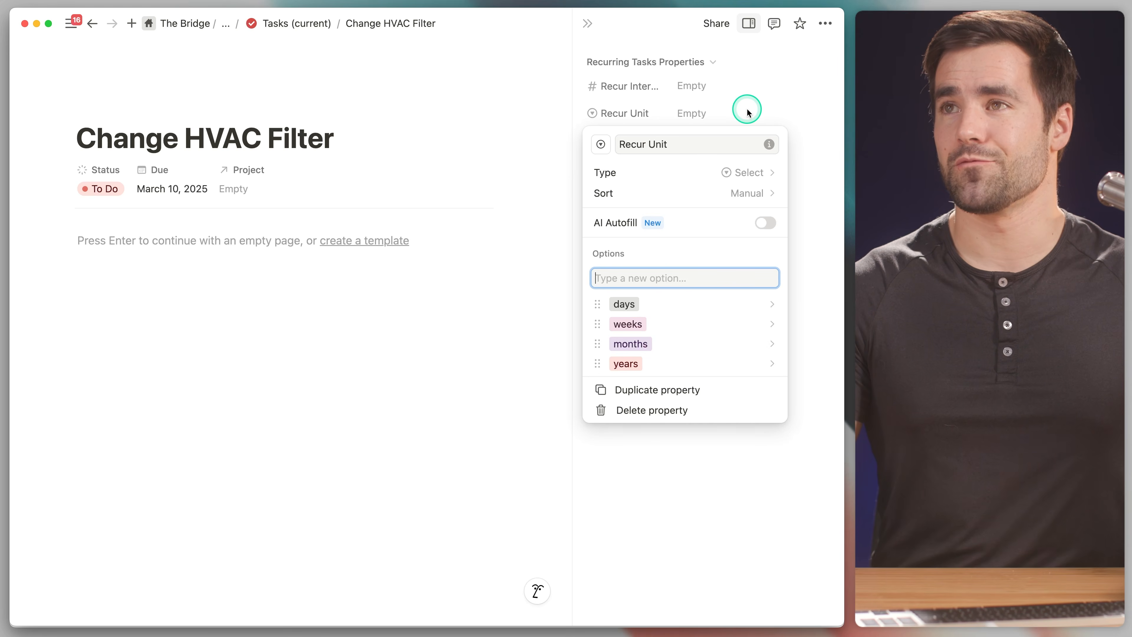
Step: Close the Recur Unit settings and add a Formula property named "Next Due" to the Recurring Tasks Properties section
left_click(747, 112)
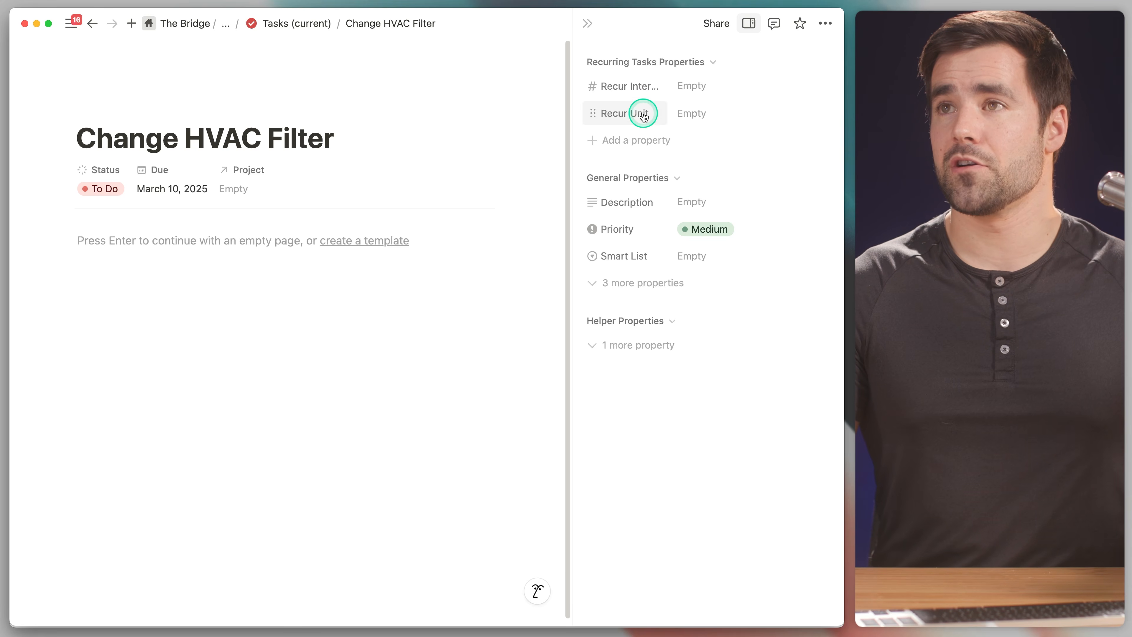
left_click(641, 142)
type("form")
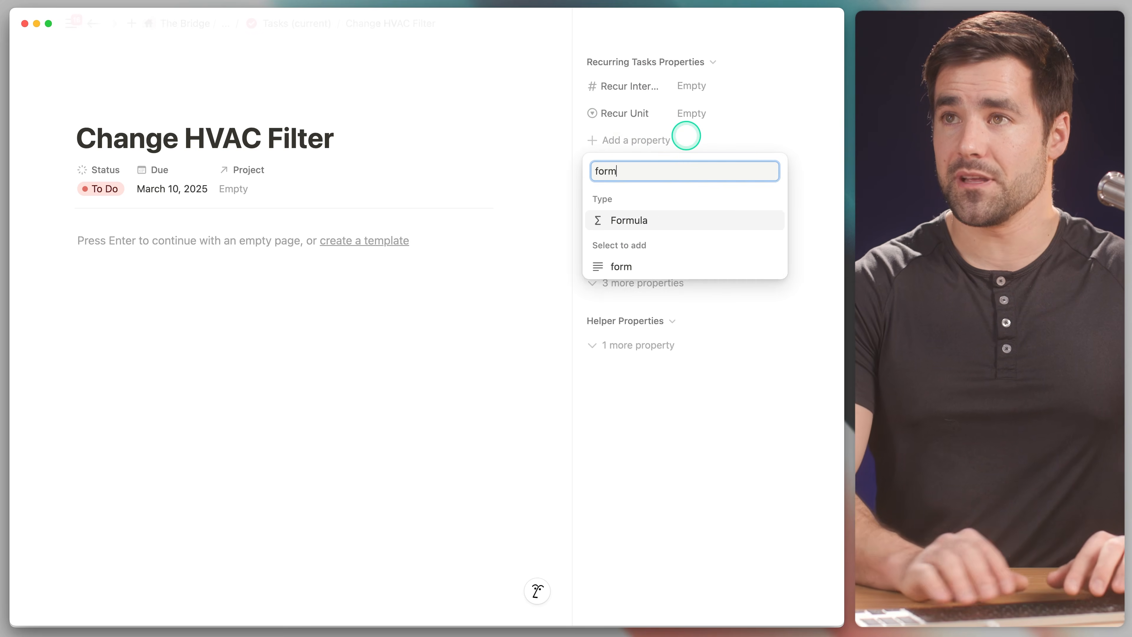
key("Return")
type("Next")
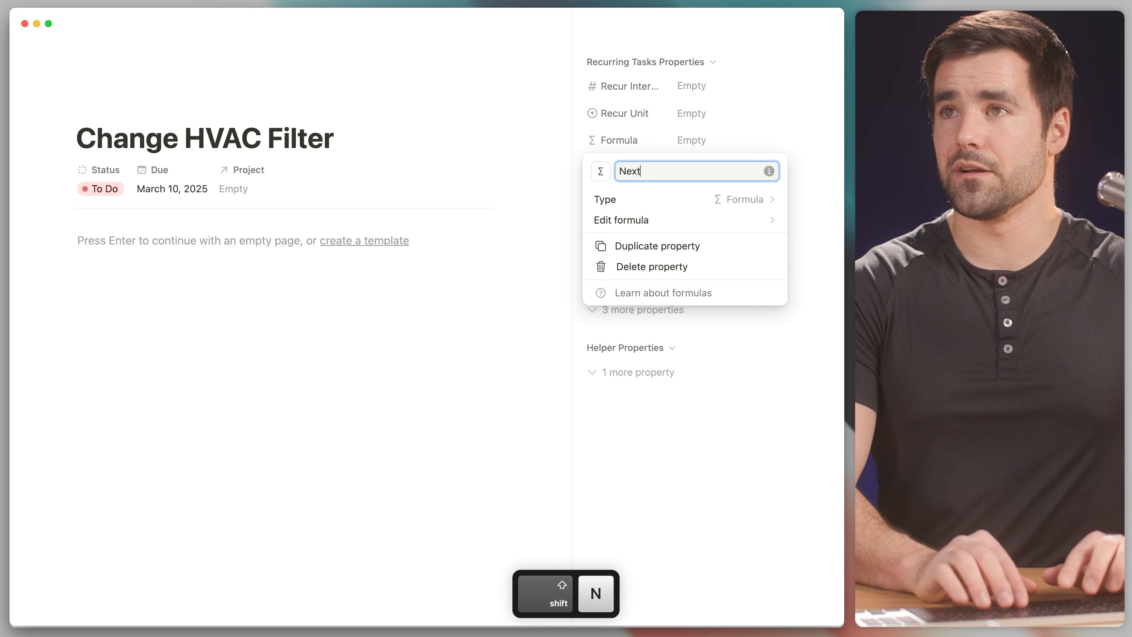
type(" Due")
key("Return")
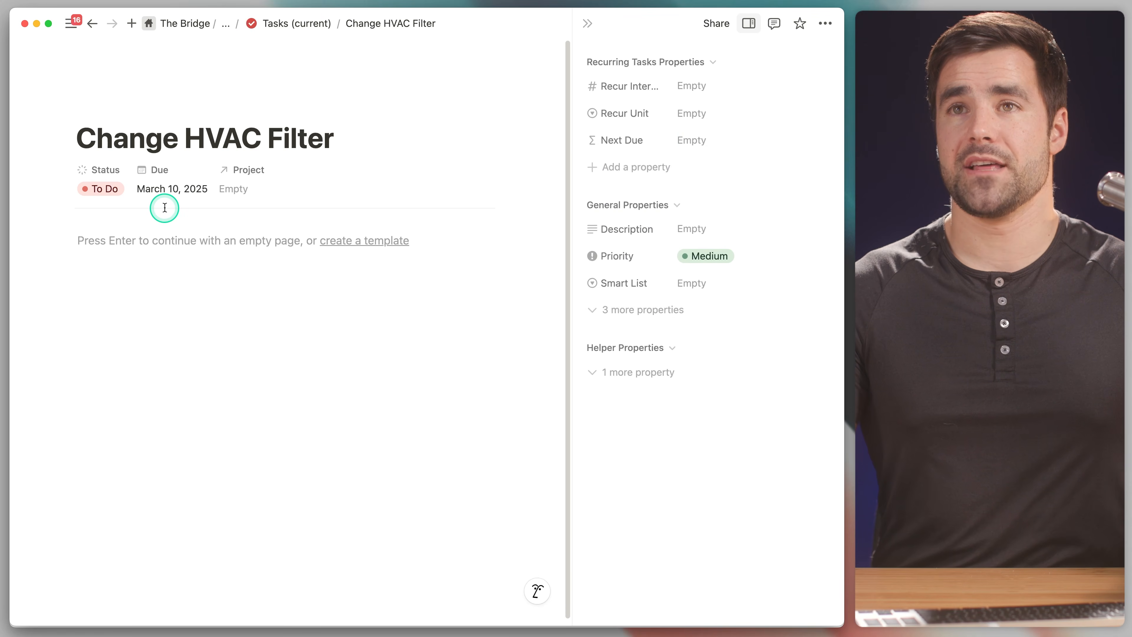
Step: Set the Change HVAC Filter task's recur interval to 3 and its Recur Unit to months
left_click(689, 85)
type("3")
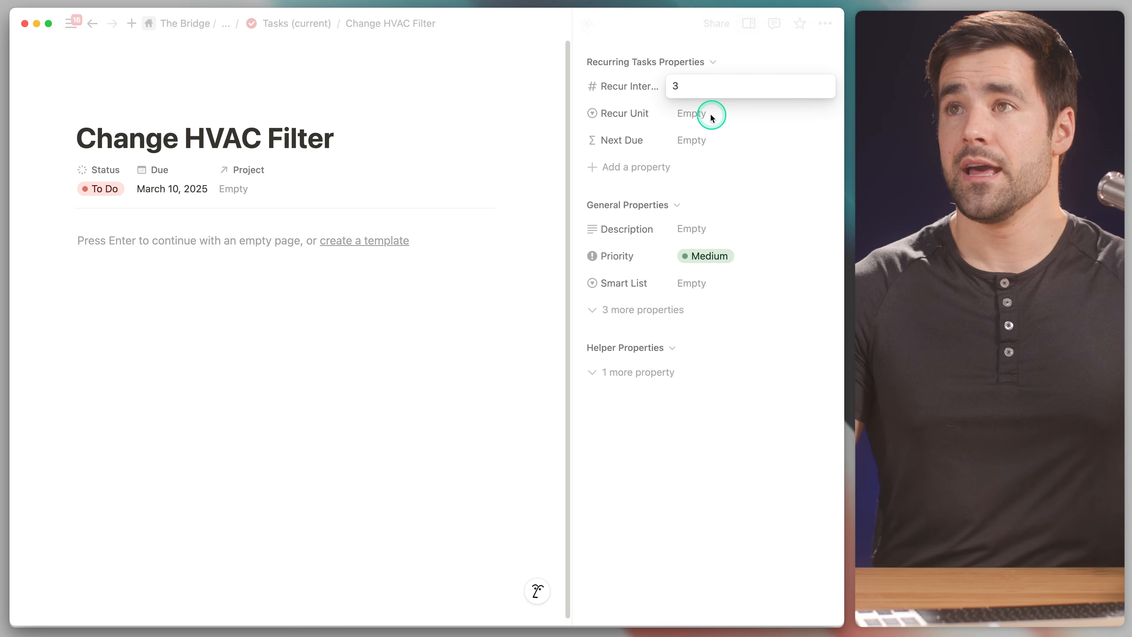
left_click(692, 112)
left_click(695, 114)
left_click(678, 197)
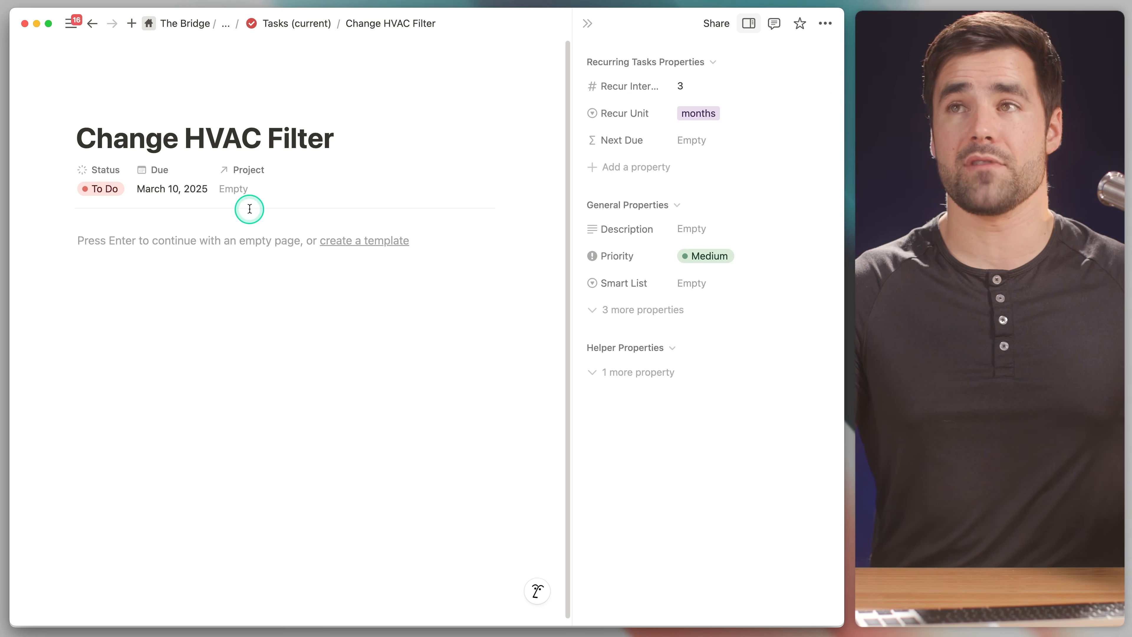
Step: Start the Next Due formula with the Due property followed by a multi-line dateAdd() function
left_click(697, 142)
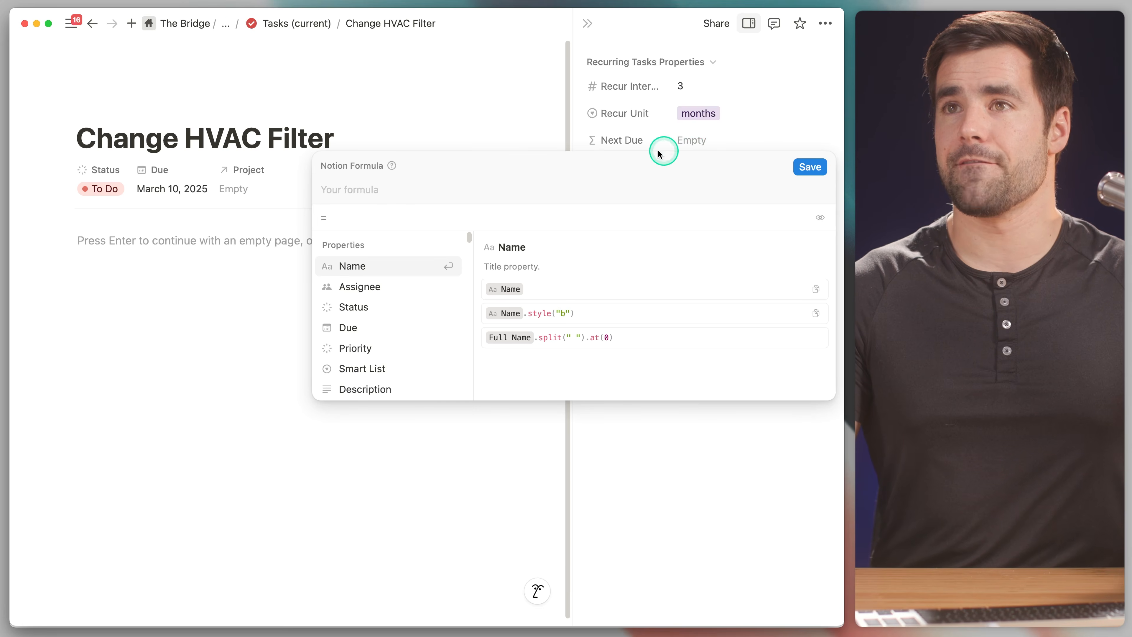
key("super+equal")
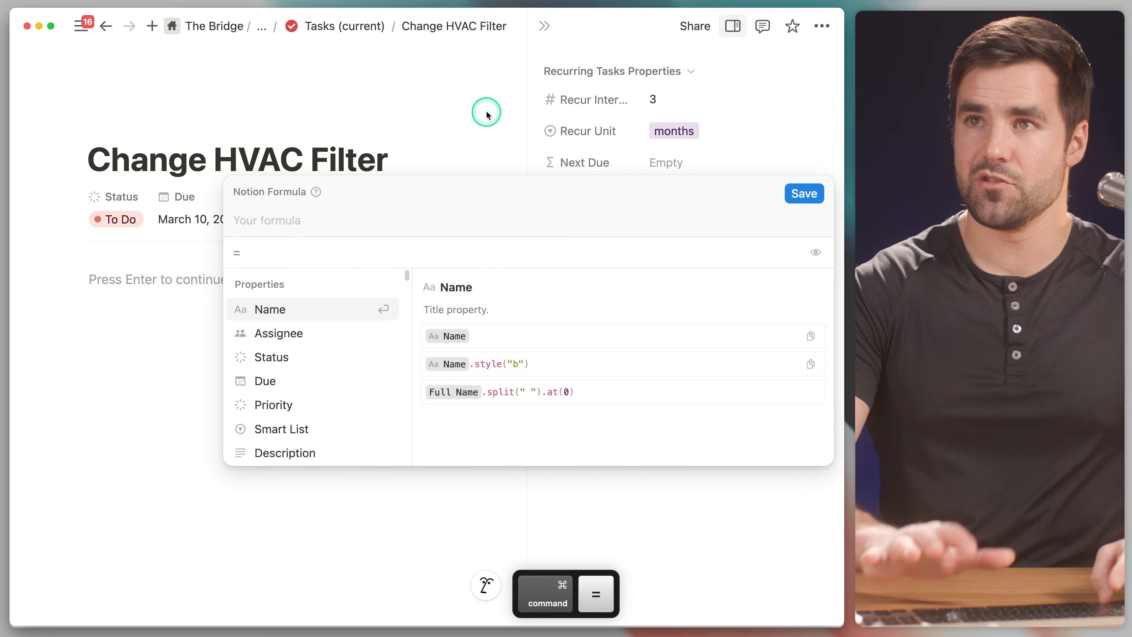
key("super+equal")
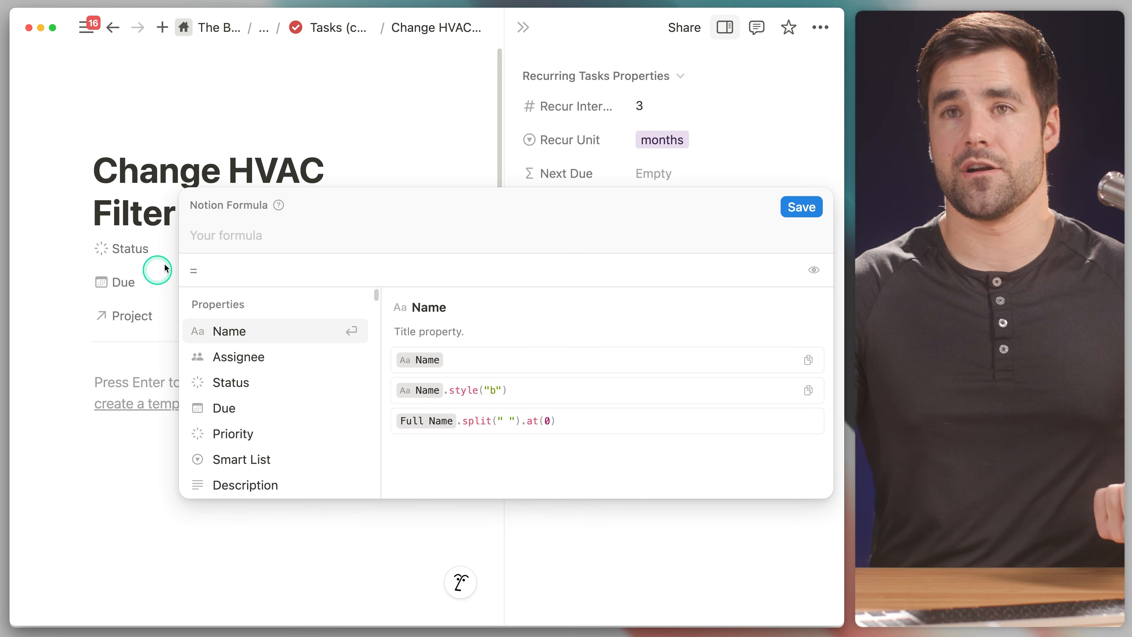
type("due")
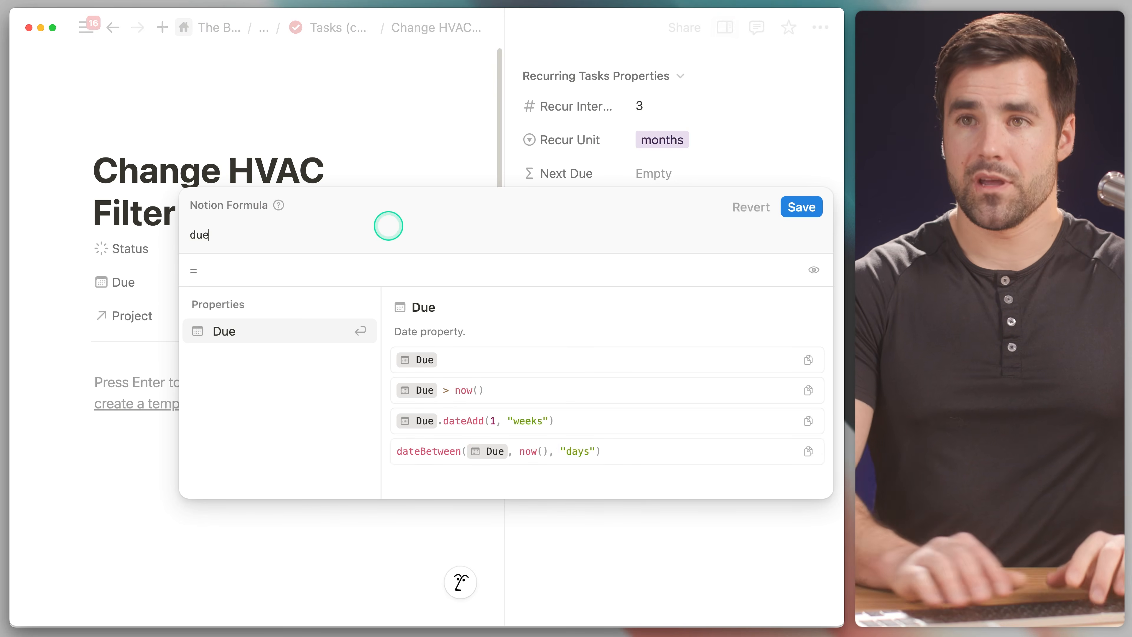
key("Return")
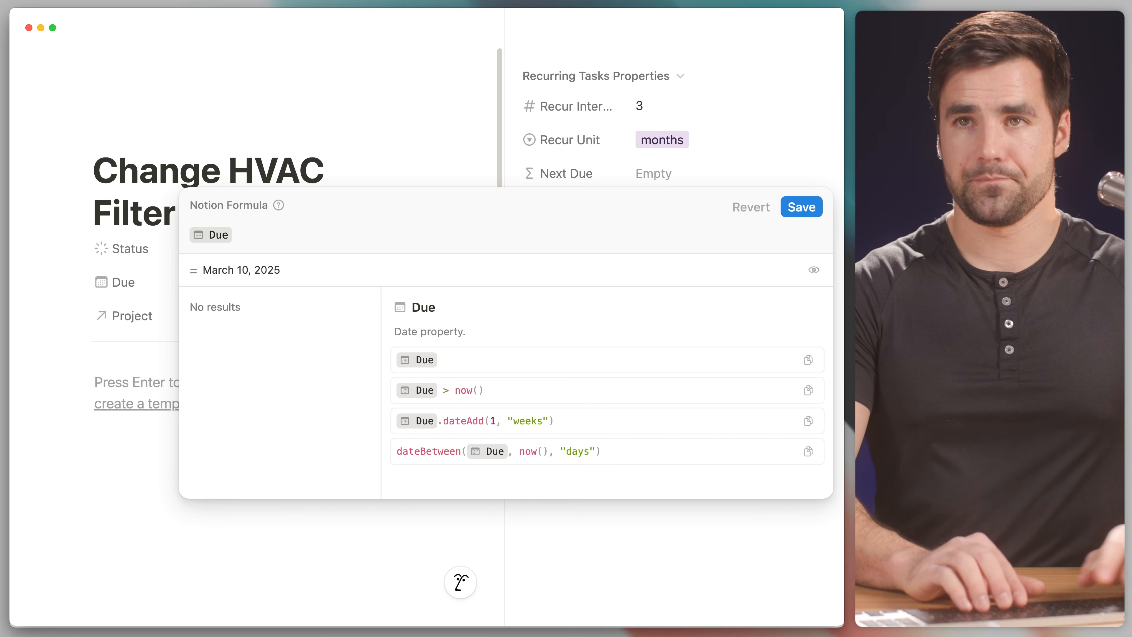
type(".date")
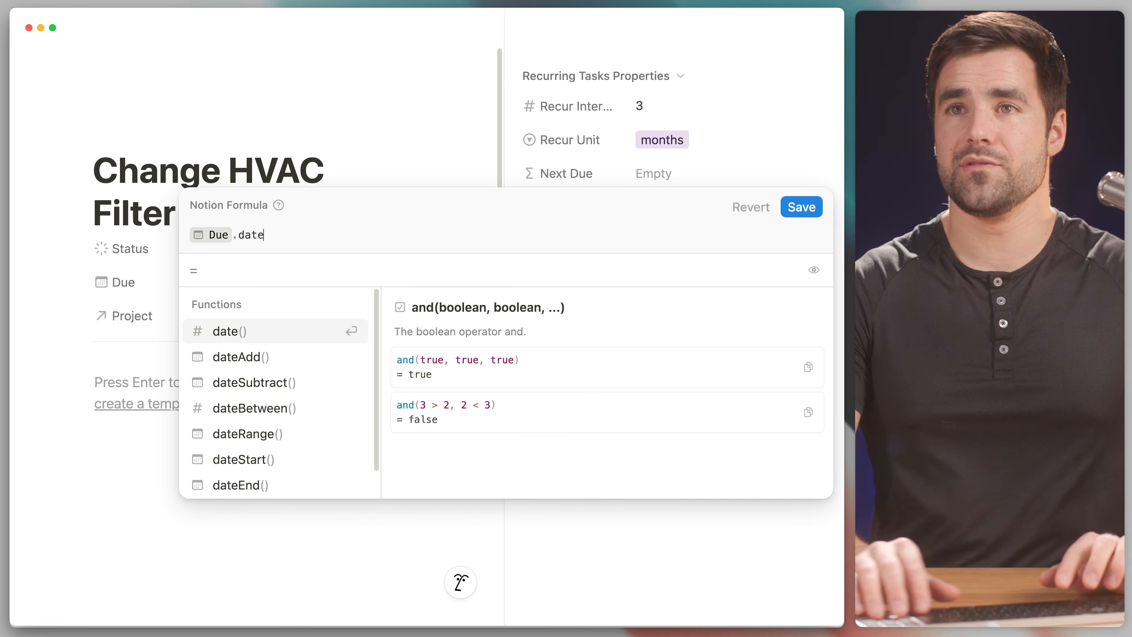
key("Down")
key("Return")
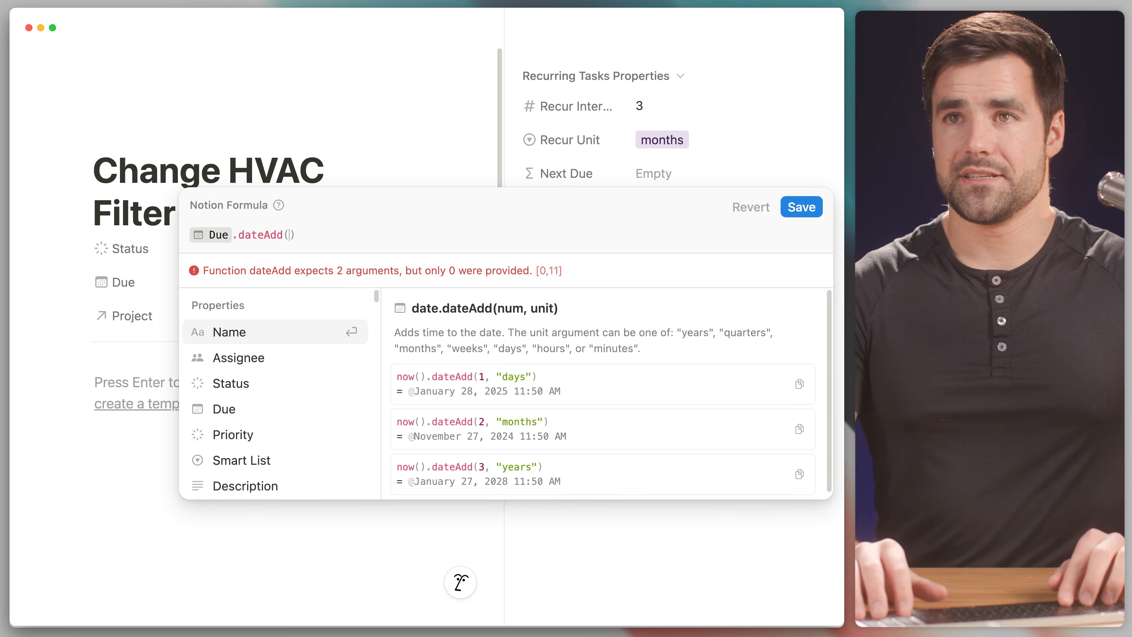
key("shift+Return")
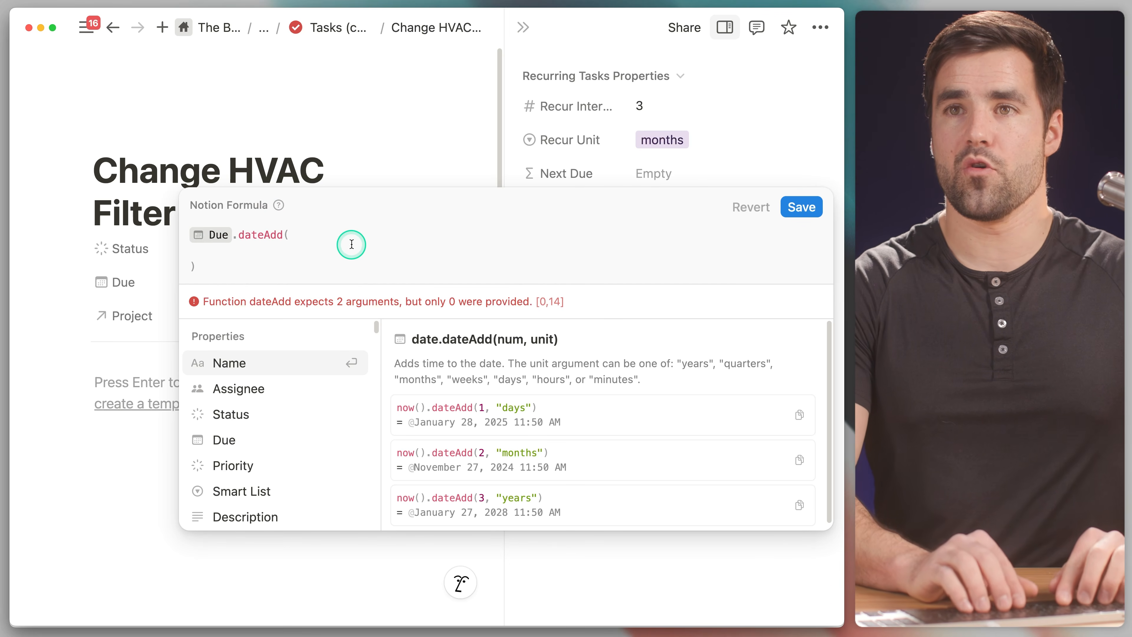
Step: Supply Recur Interval and Recur Unit as the dateAdd arguments on separate lines and save the Next Due formula
type("re")
key("Return")
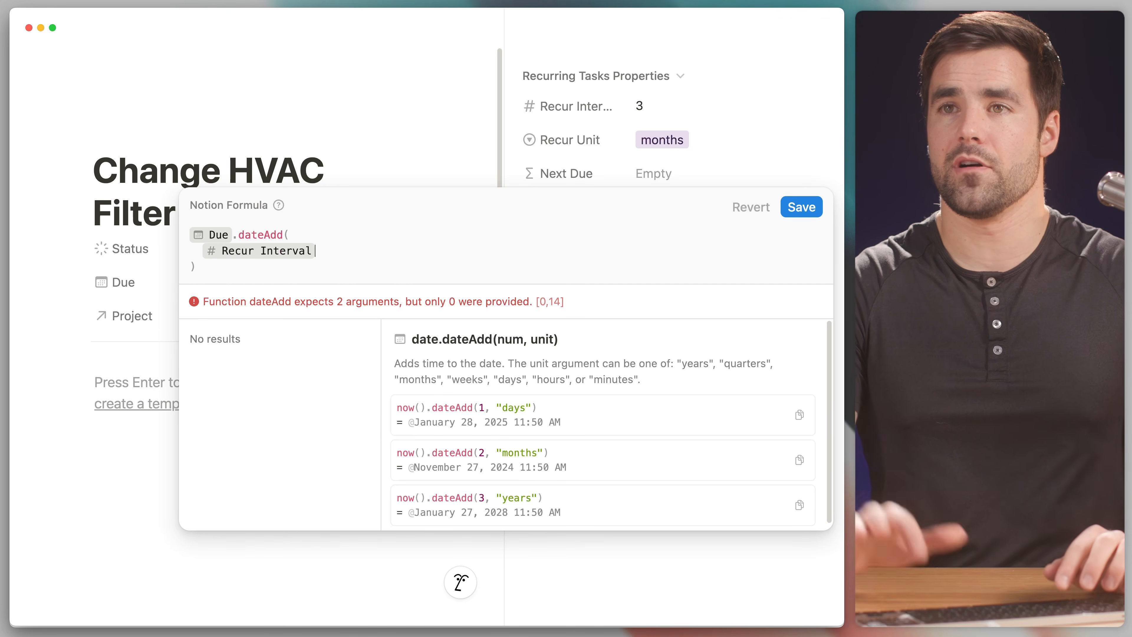
type(", Aa Name")
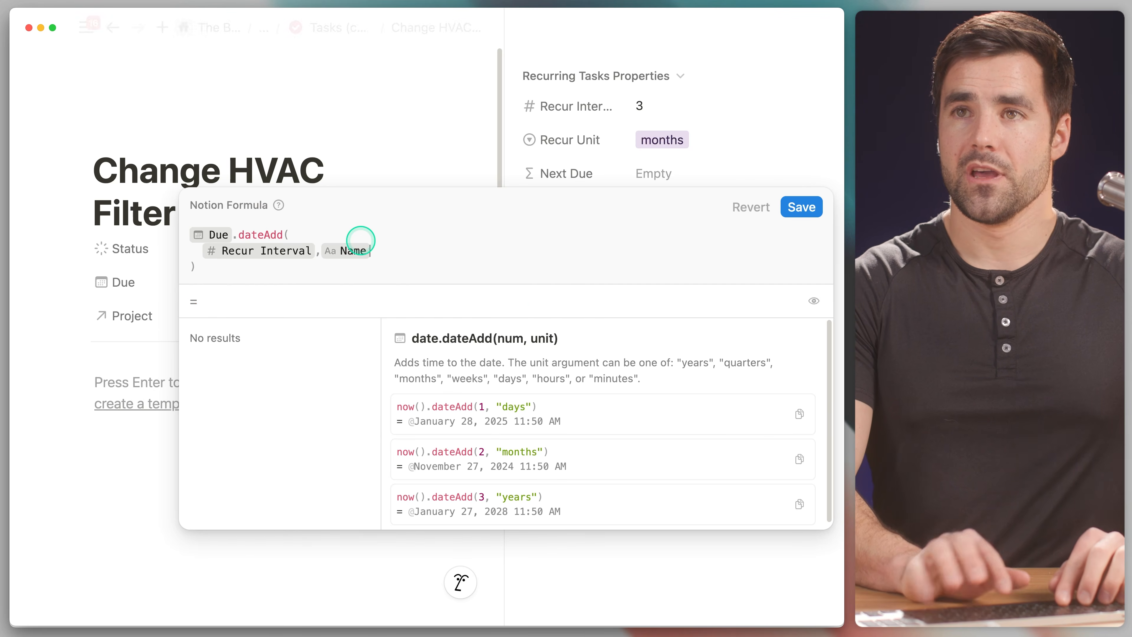
key("shift+Return")
type("re")
key("Down")
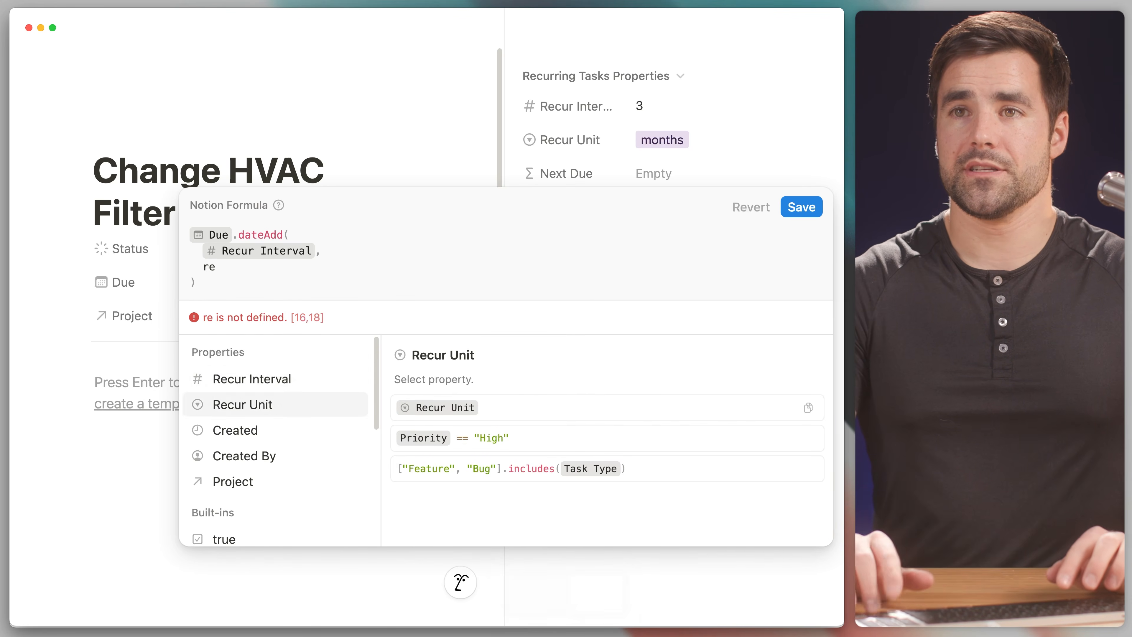
key("Return")
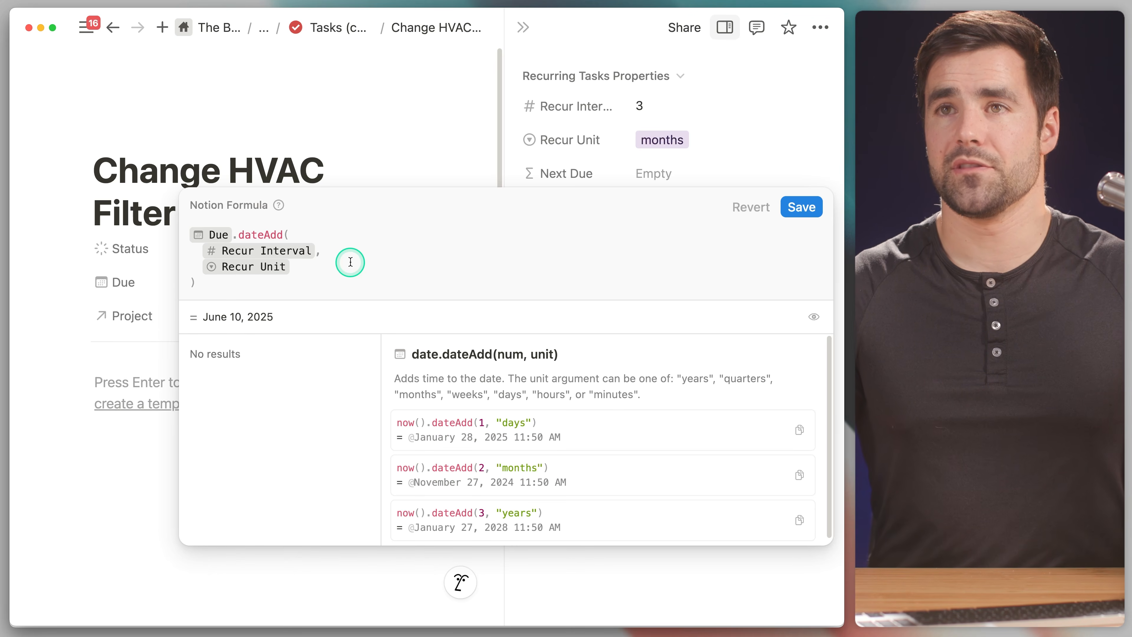
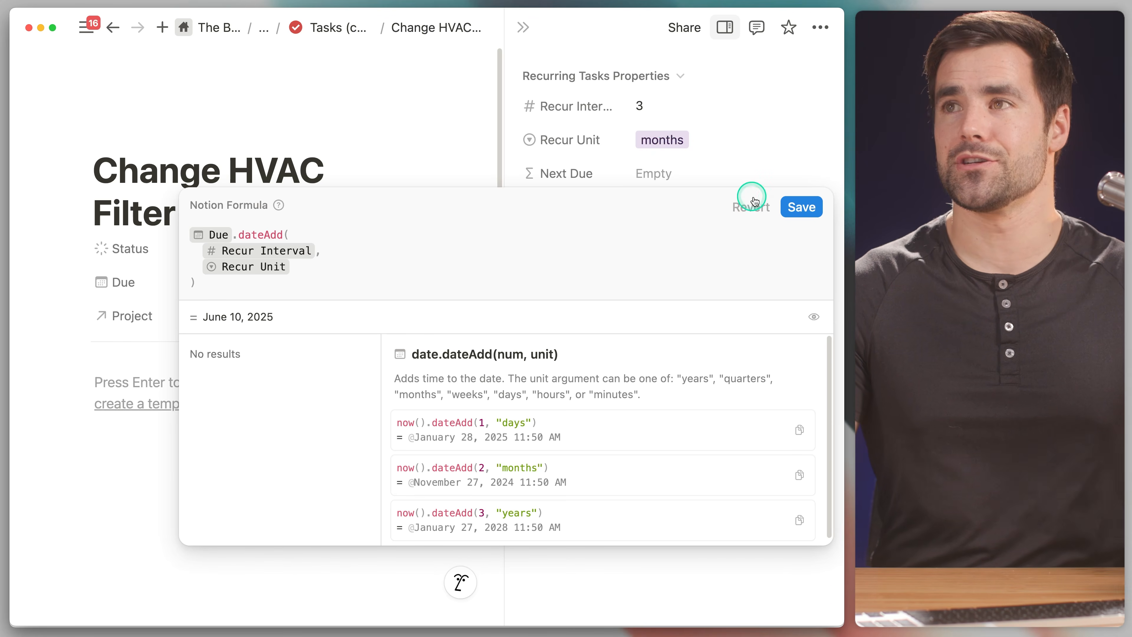
left_click(802, 208)
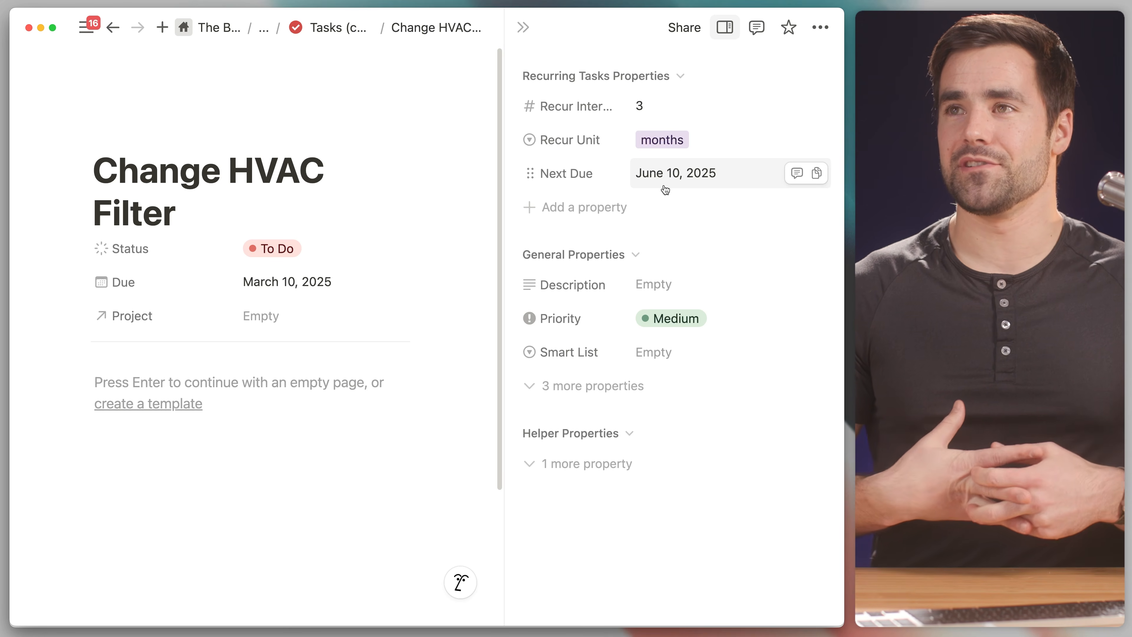
Step: Change the Change HVAC Filter task's recurrence to an interval of 1 with the unit days
left_click(666, 114)
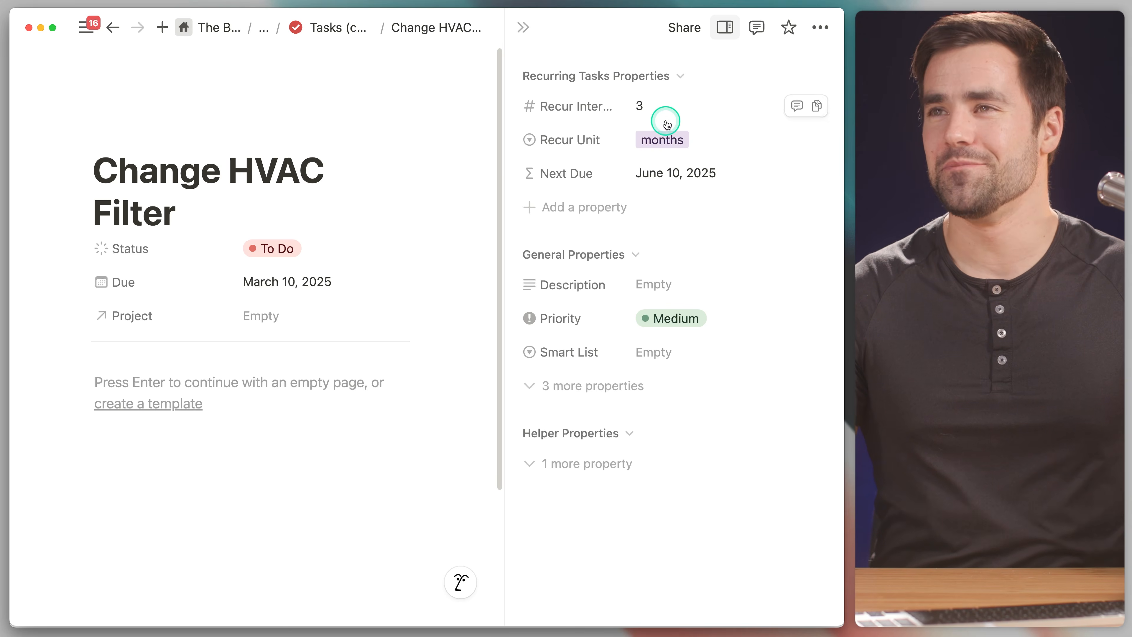
key("BackSpace")
type("1")
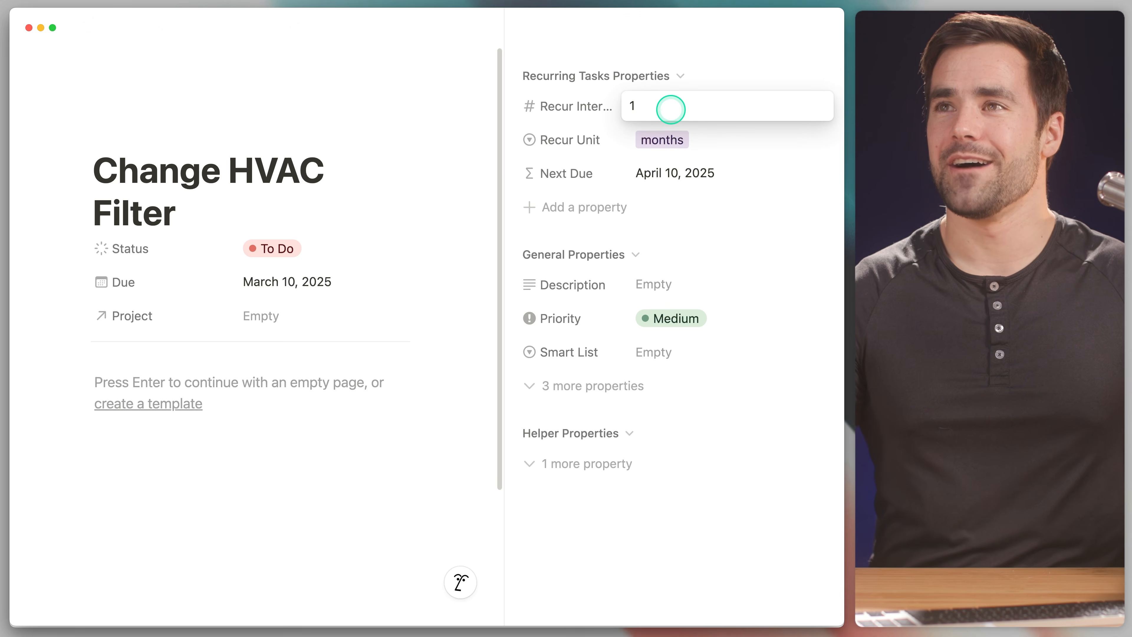
left_click(589, 103)
left_click(683, 140)
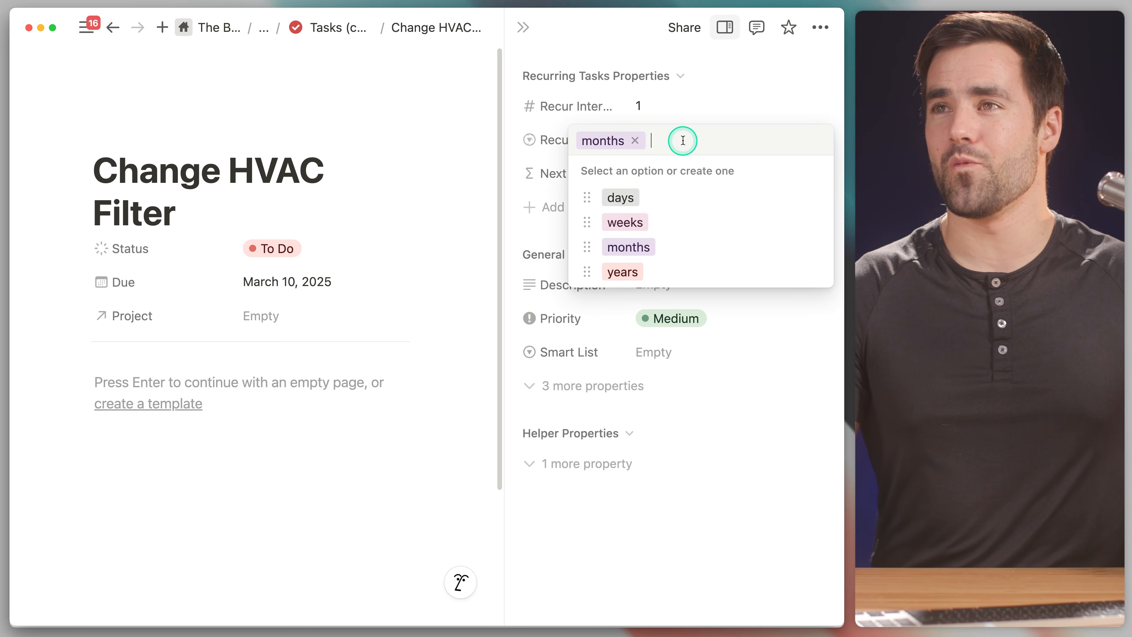
left_click(635, 196)
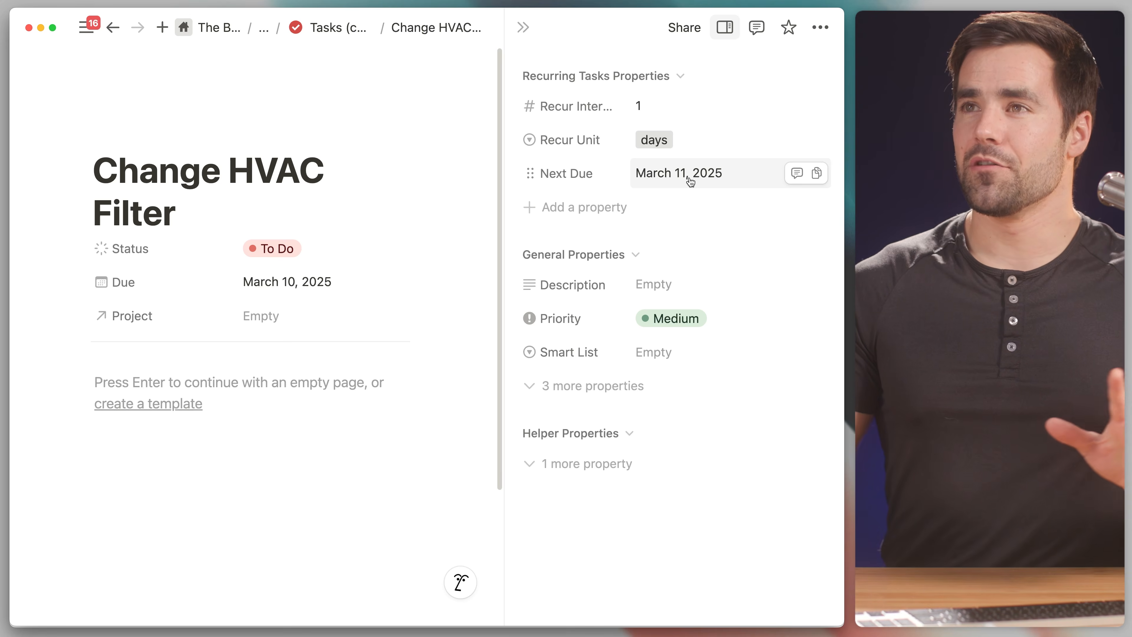
Step: Return to the Tasks (current) database, view its blank new-automation form and close the form
left_click(337, 27)
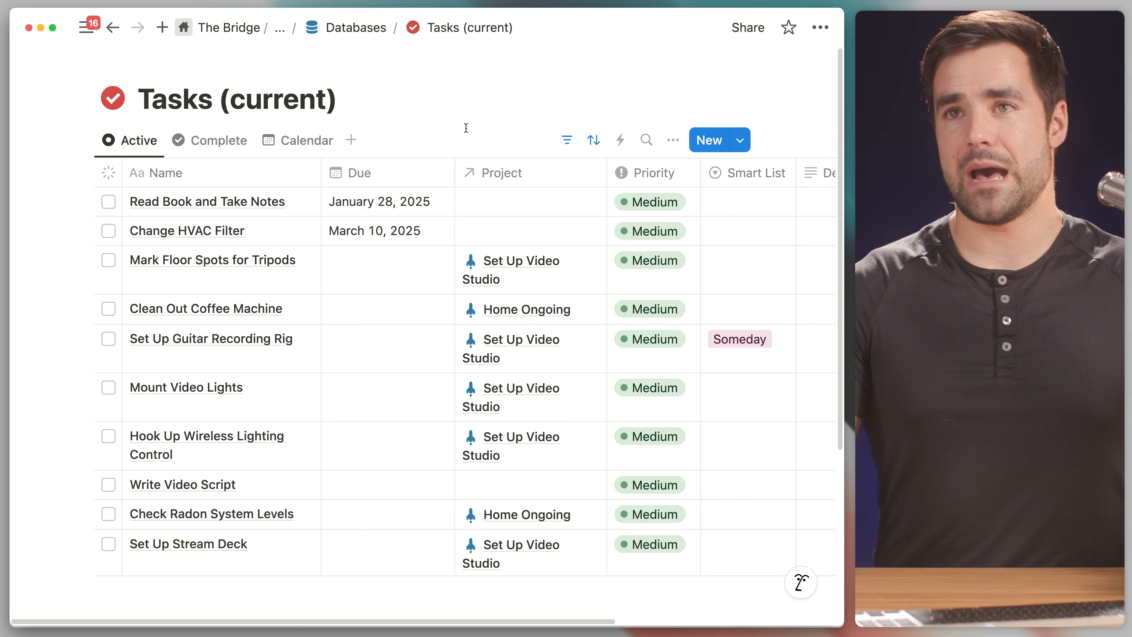
left_click(624, 142)
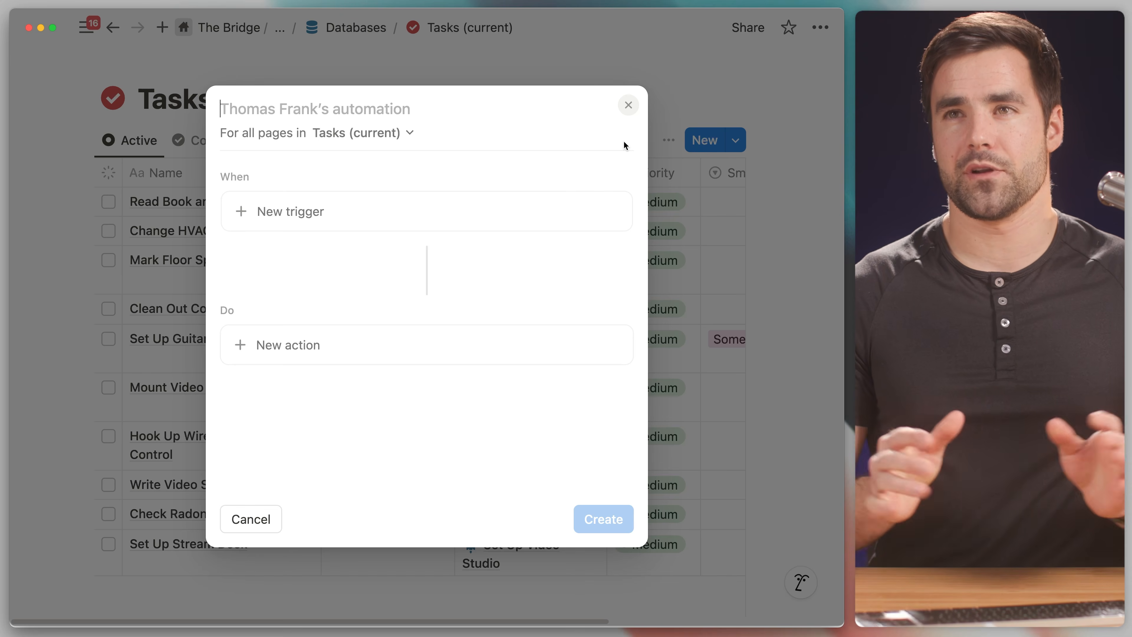
left_click(628, 105)
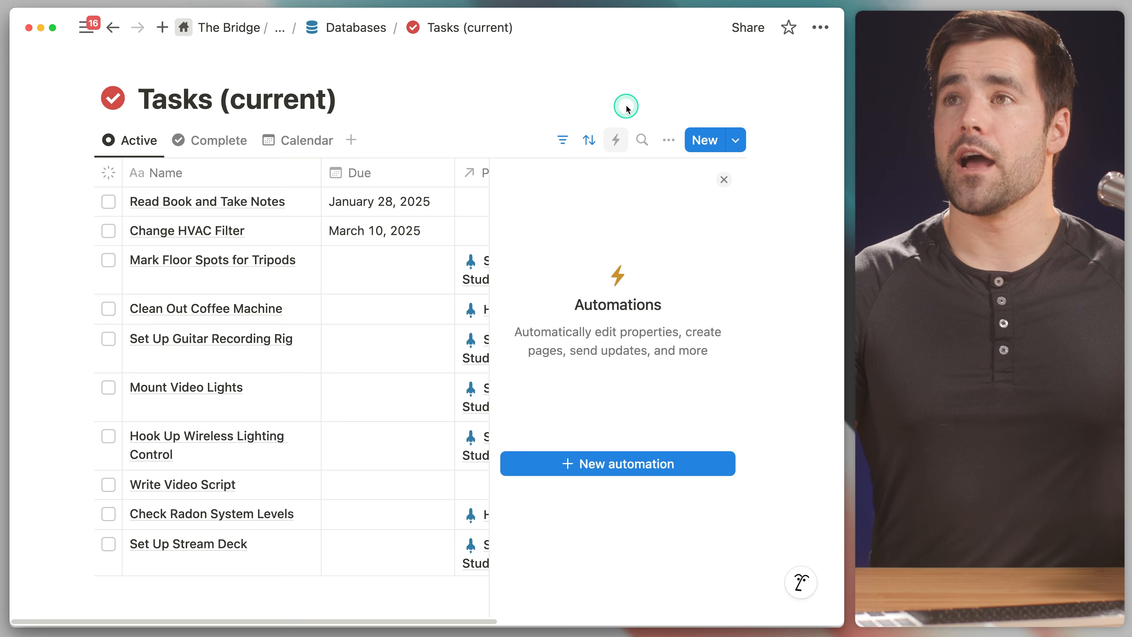
Step: Close the empty automations list and examine the Process Recurring Tasks automation on the Ultimate Tasks for Notion page, including its Set Due value
left_click(725, 181)
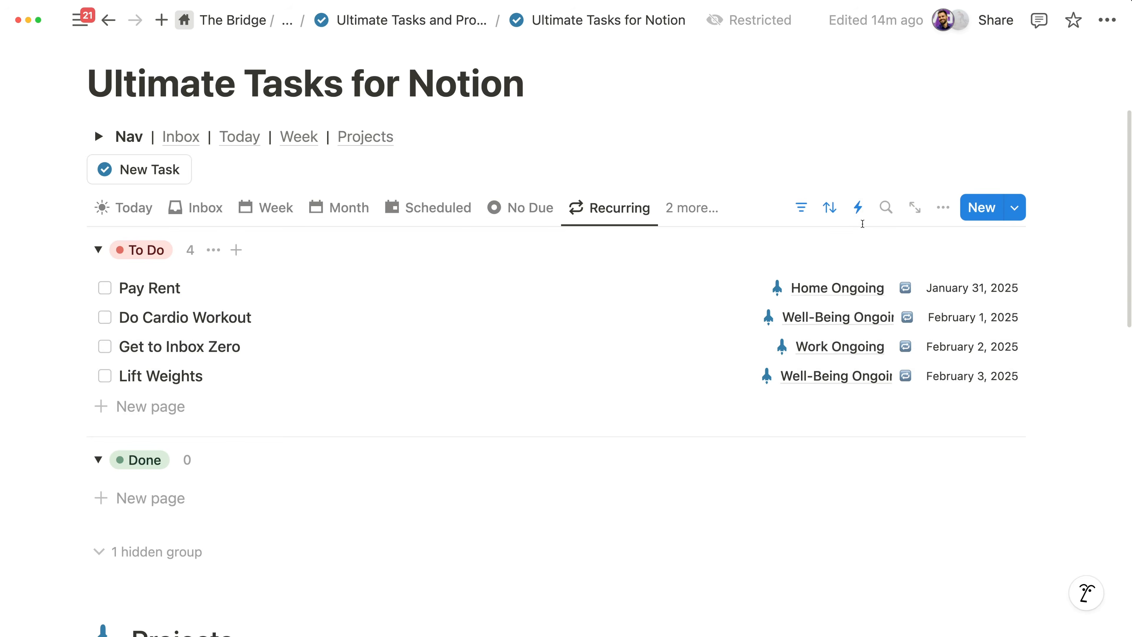
left_click(858, 207)
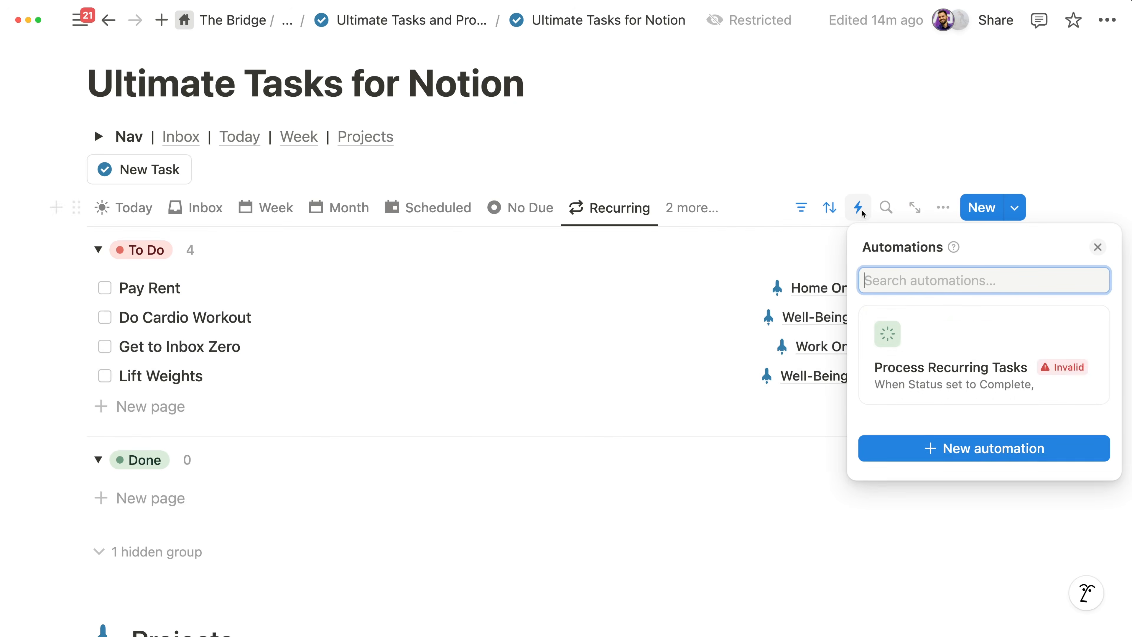
left_click(941, 381)
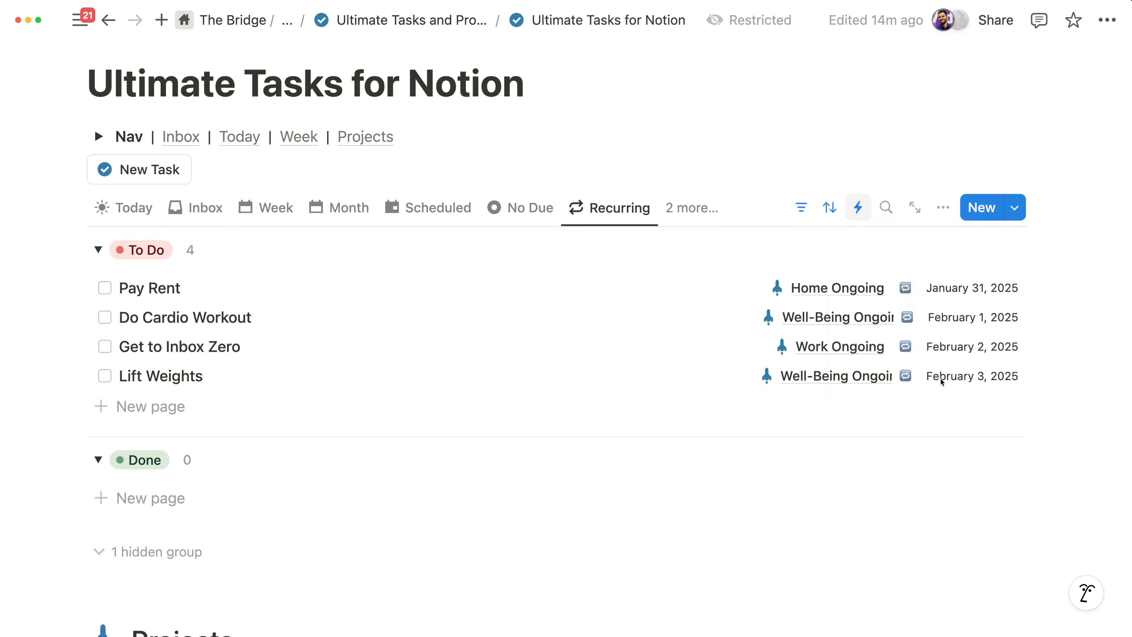
left_click_drag(784, 313, 786, 365)
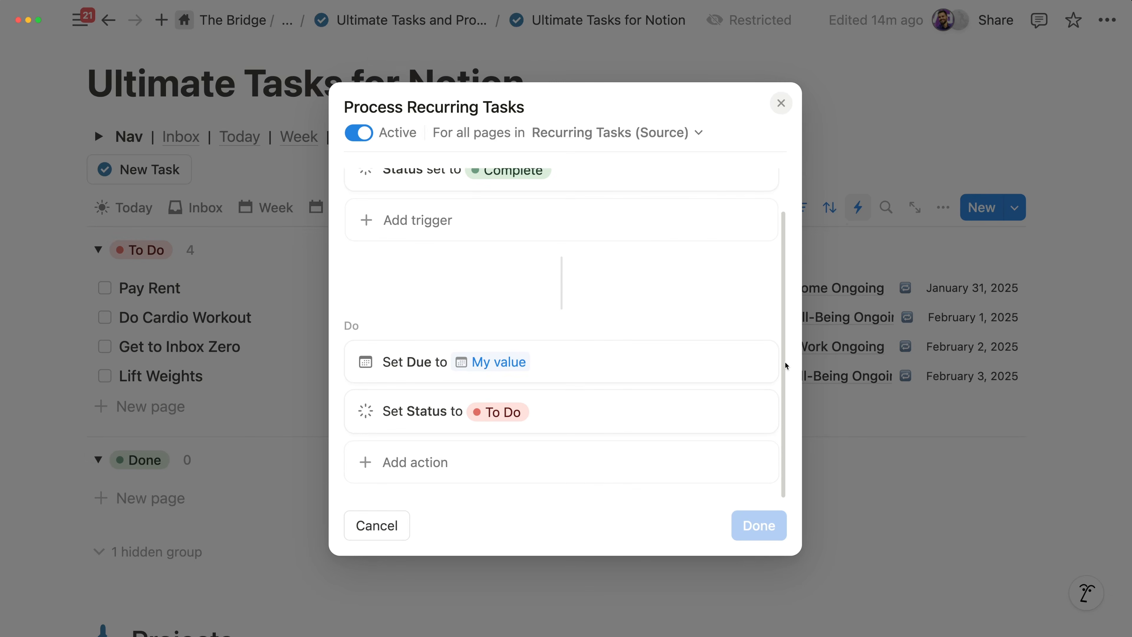
left_click(504, 363)
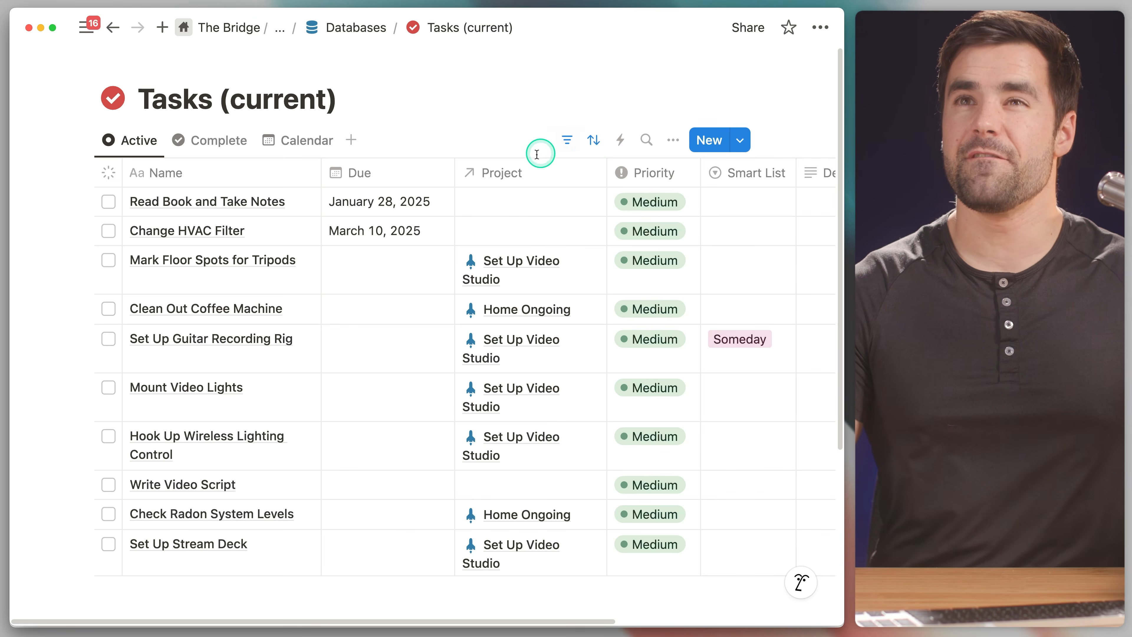
Step: Duplicate the Complete view of Tasks (current), name the copy Recurring and give it a repeat icon
left_click(203, 140)
left_click(202, 140)
left_click(235, 264)
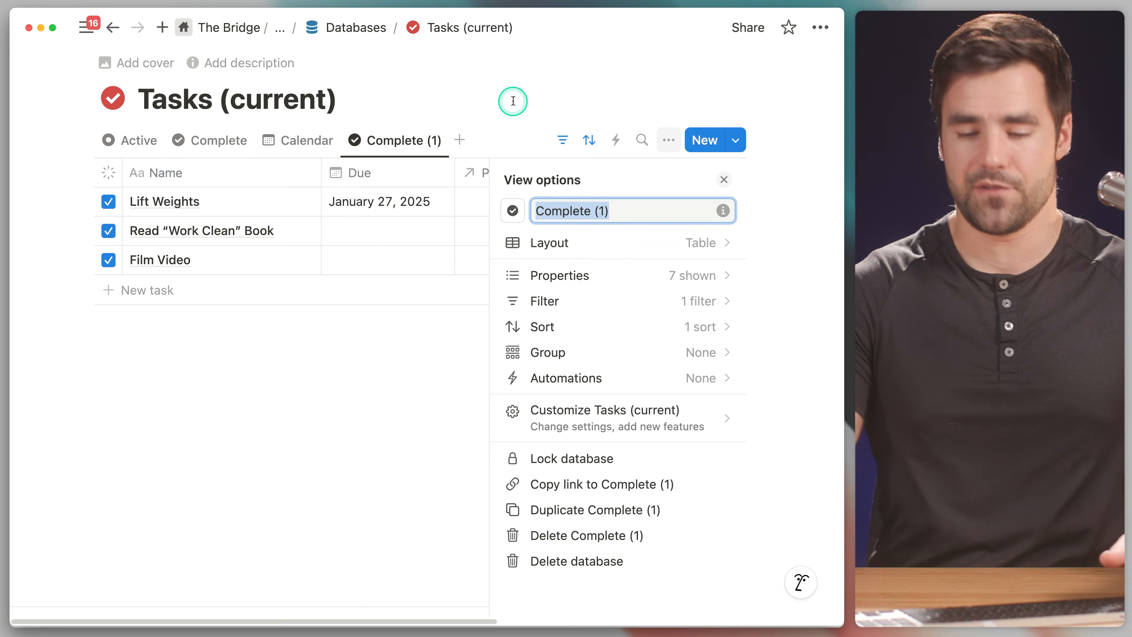
type("Recurring")
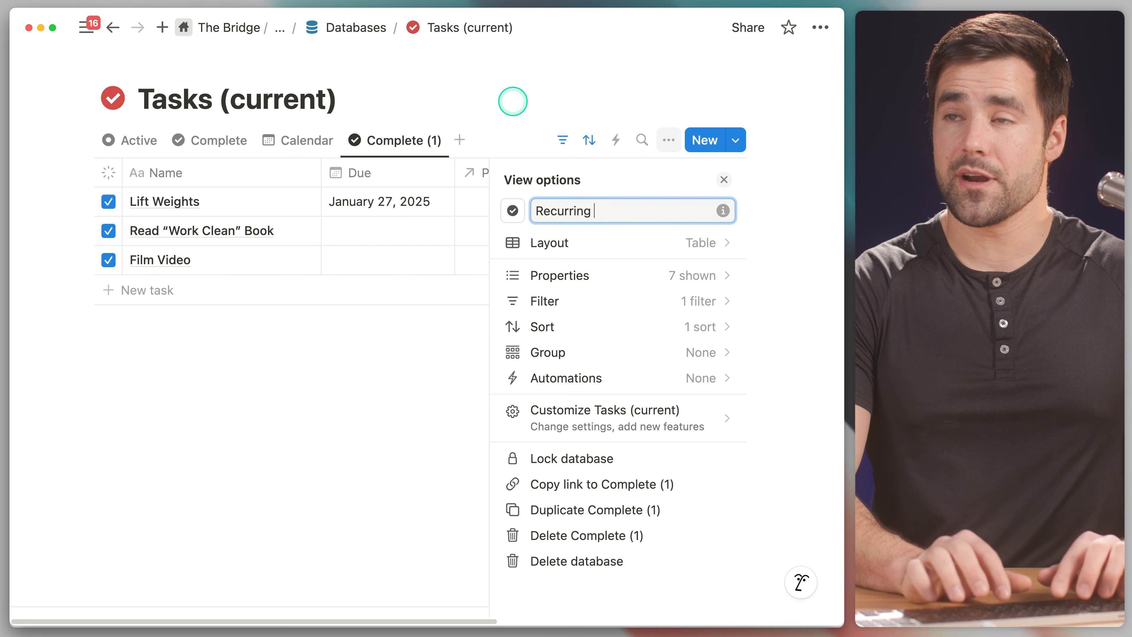
left_click(513, 212)
type("repe")
left_click(359, 323)
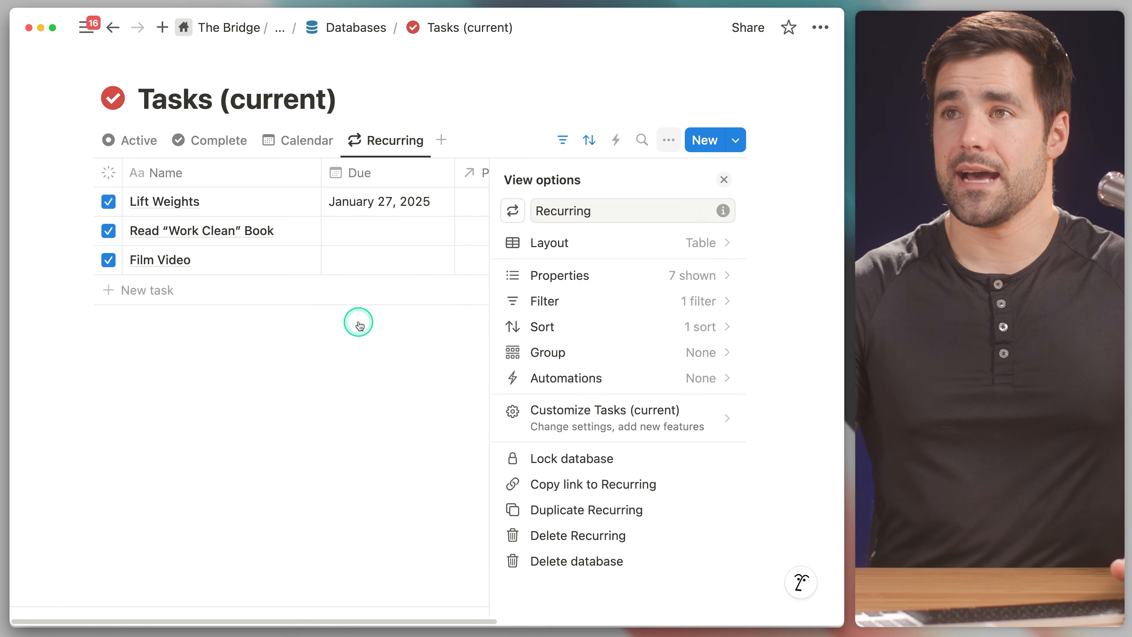
left_click(722, 180)
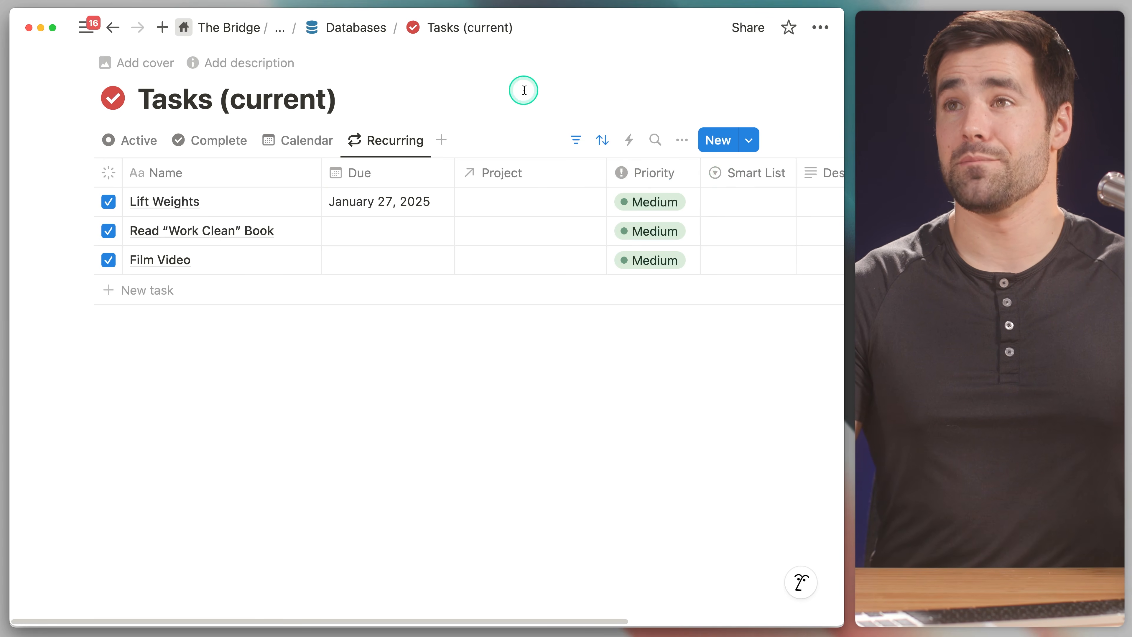
Step: Change the Recurring view's existing Status filter rule to Due is not empty
left_click(573, 146)
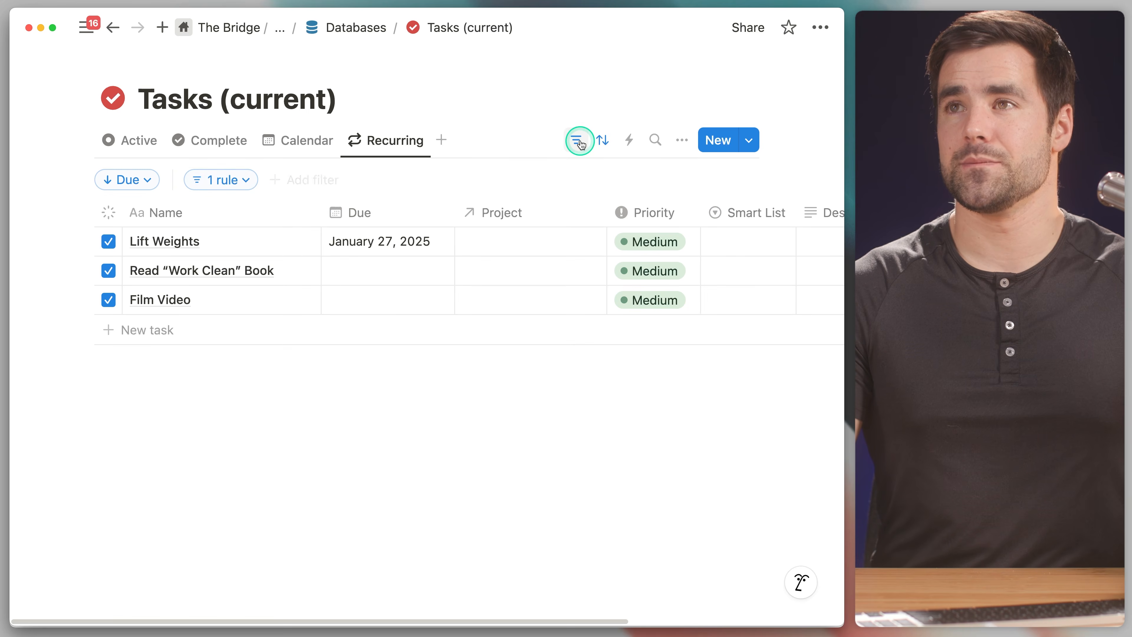
left_click(232, 181)
left_click(170, 212)
type("due")
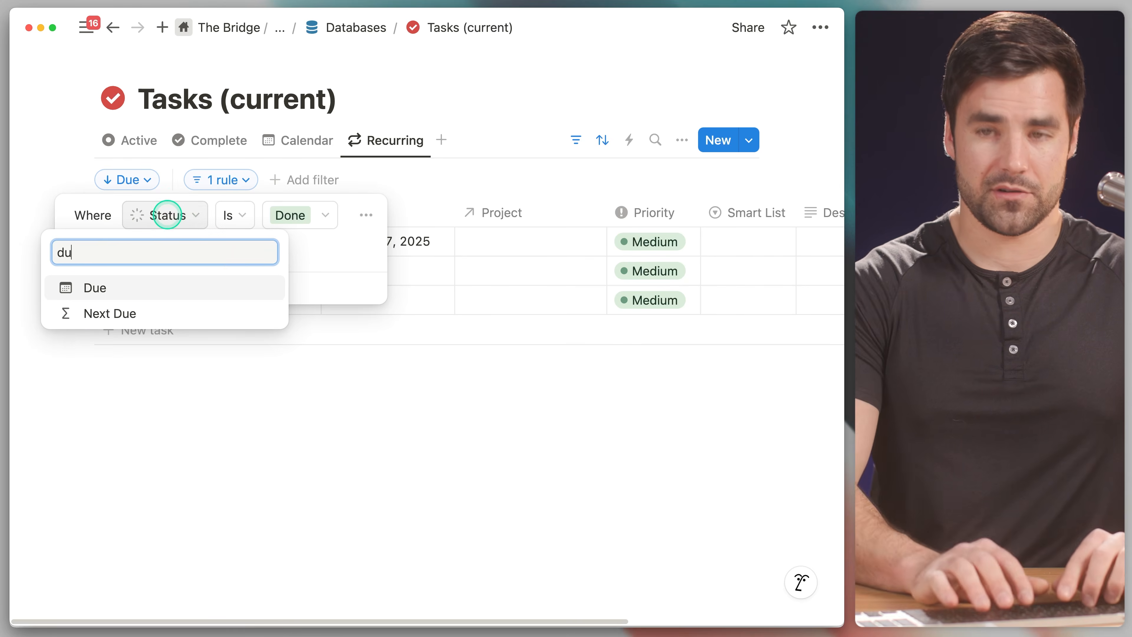
key("Return")
left_click(317, 215)
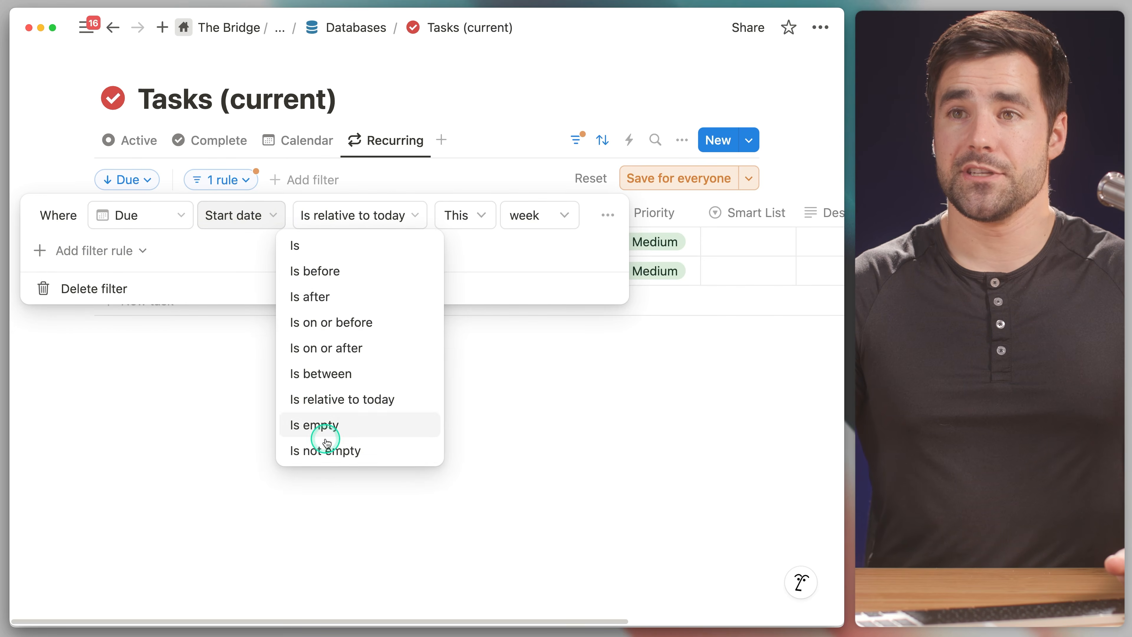
left_click(324, 450)
Step: Add a second filter rule requiring Recur Interval ≥ 1 and save the Recurring view's filters for everyone
left_click(181, 261)
left_click(179, 269)
left_click(178, 264)
type("re")
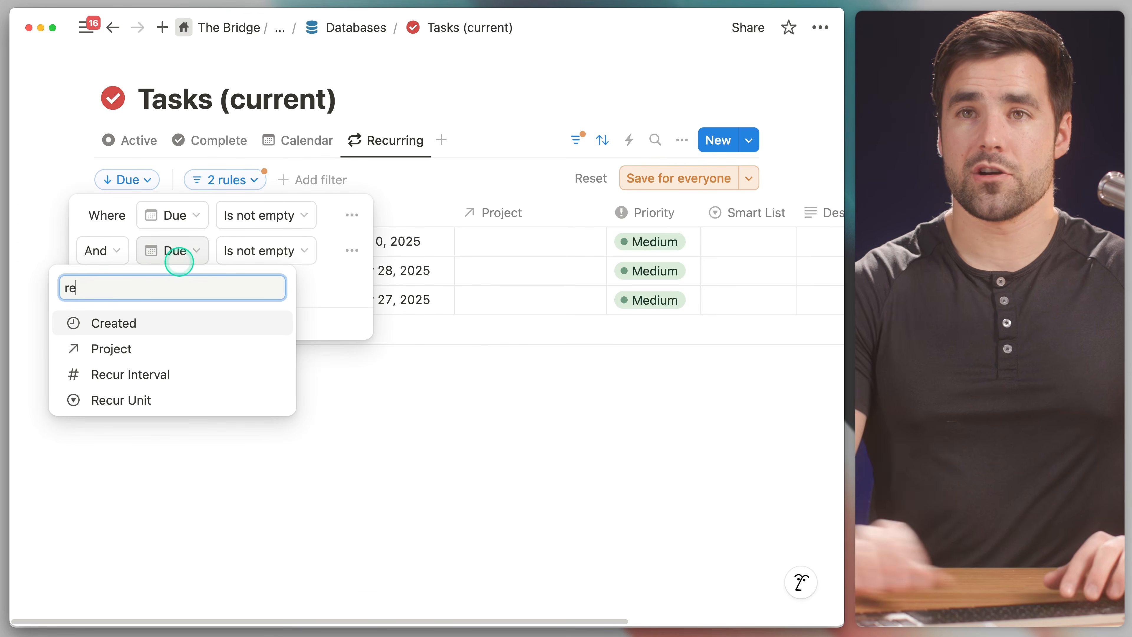
left_click(134, 375)
left_click(258, 253)
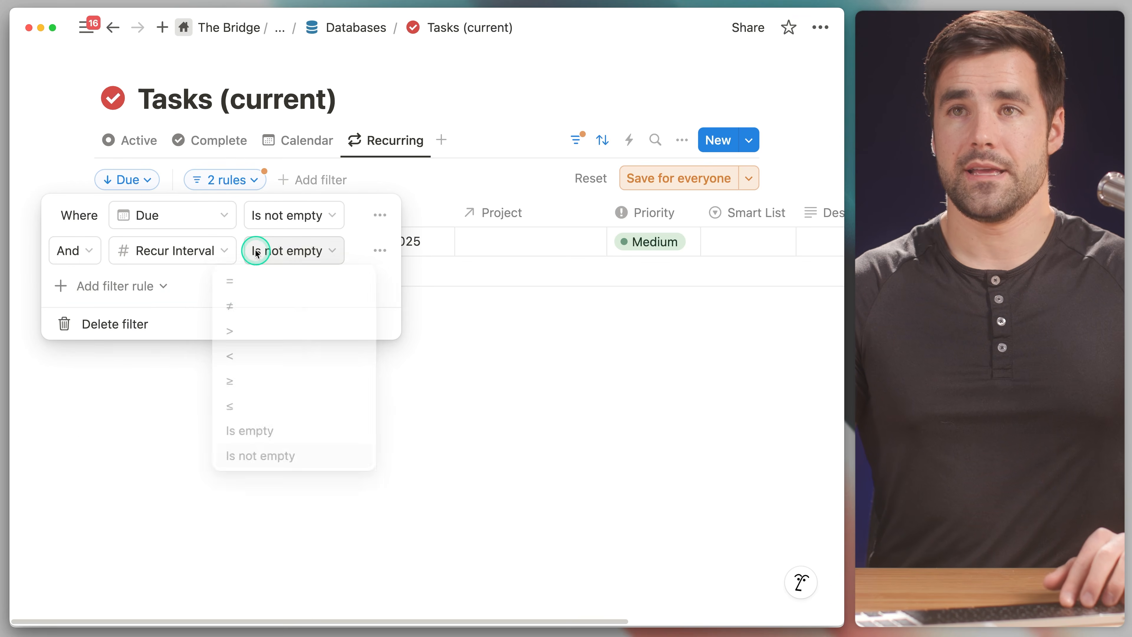
left_click(240, 380)
left_click(309, 248)
type("1")
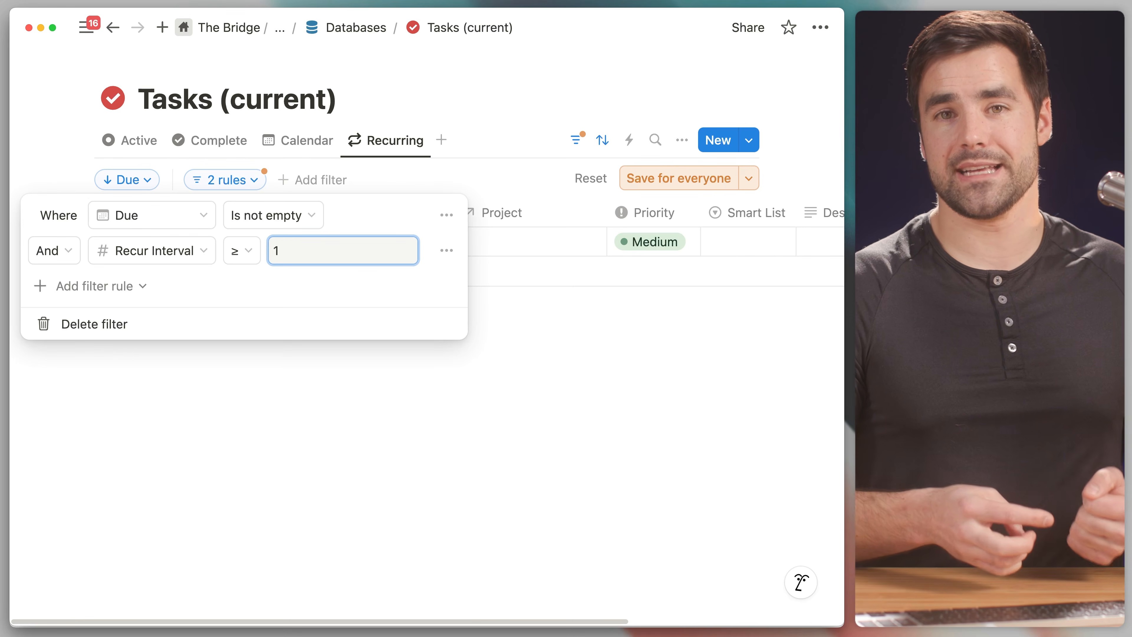
left_click(662, 178)
left_click(291, 214)
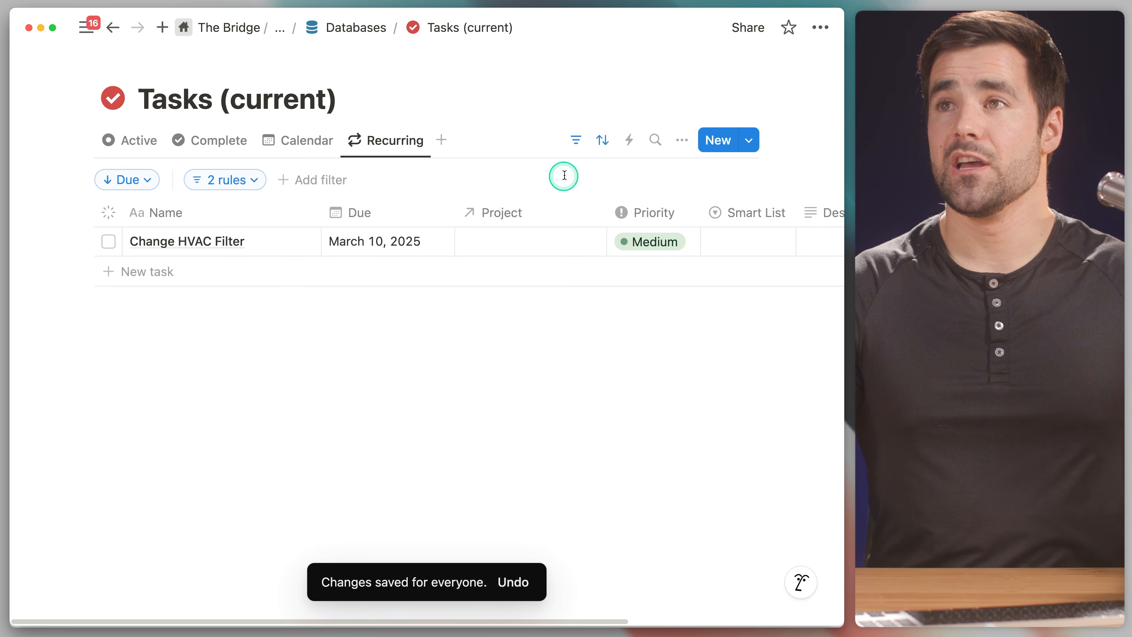
Step: Start a new automation that applies to pages in the Recurring view and name it Process Recurring Tasks
left_click(634, 149)
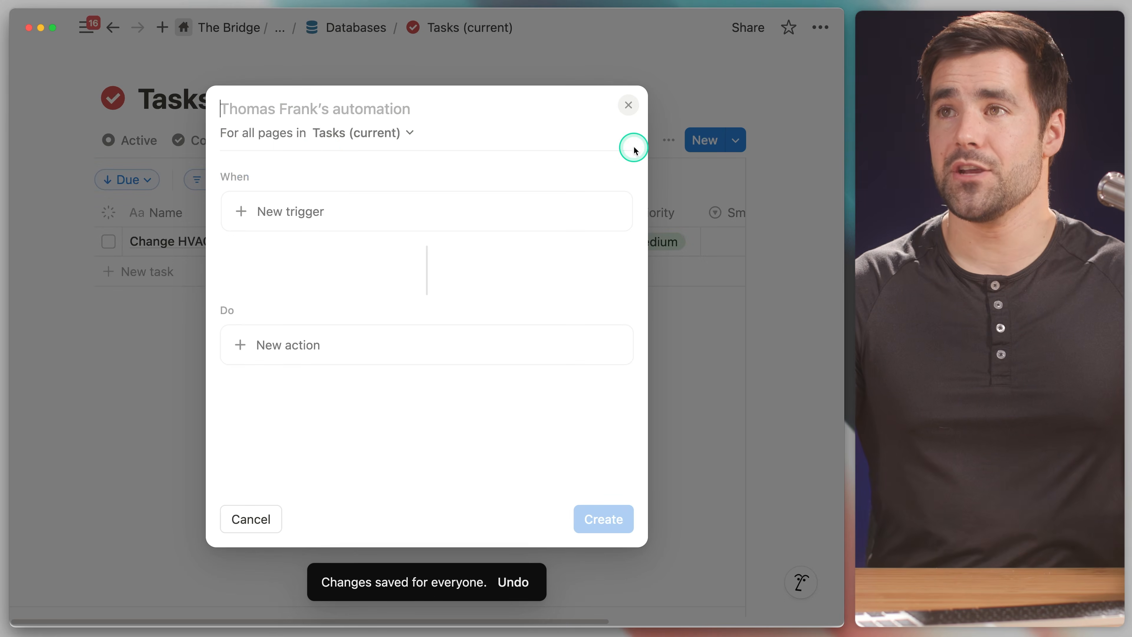
left_click(386, 142)
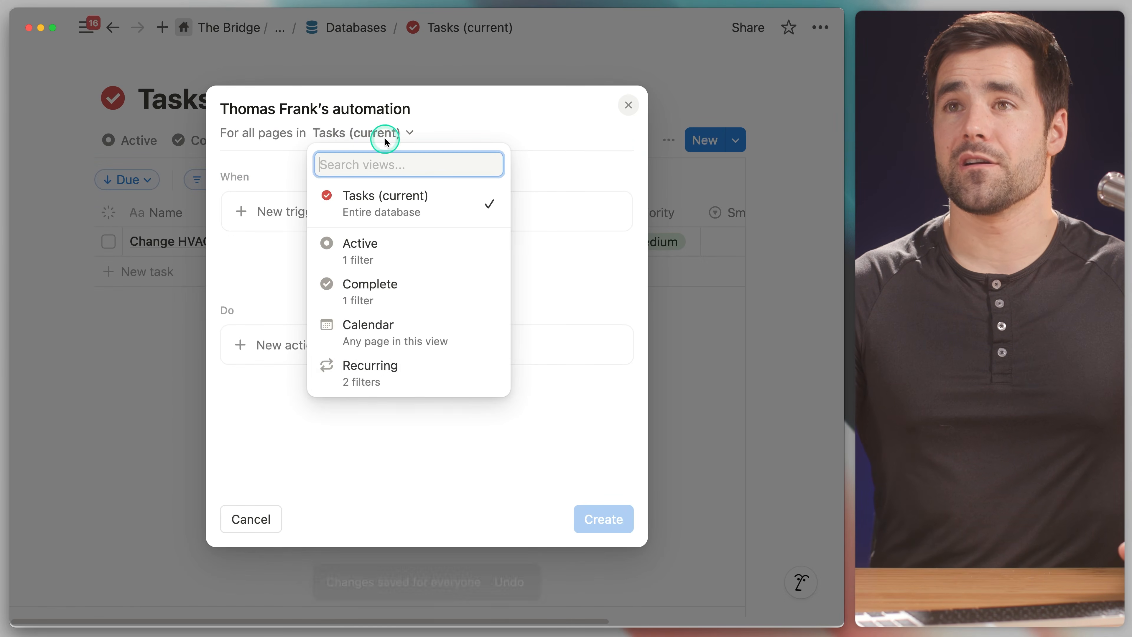
left_click(405, 378)
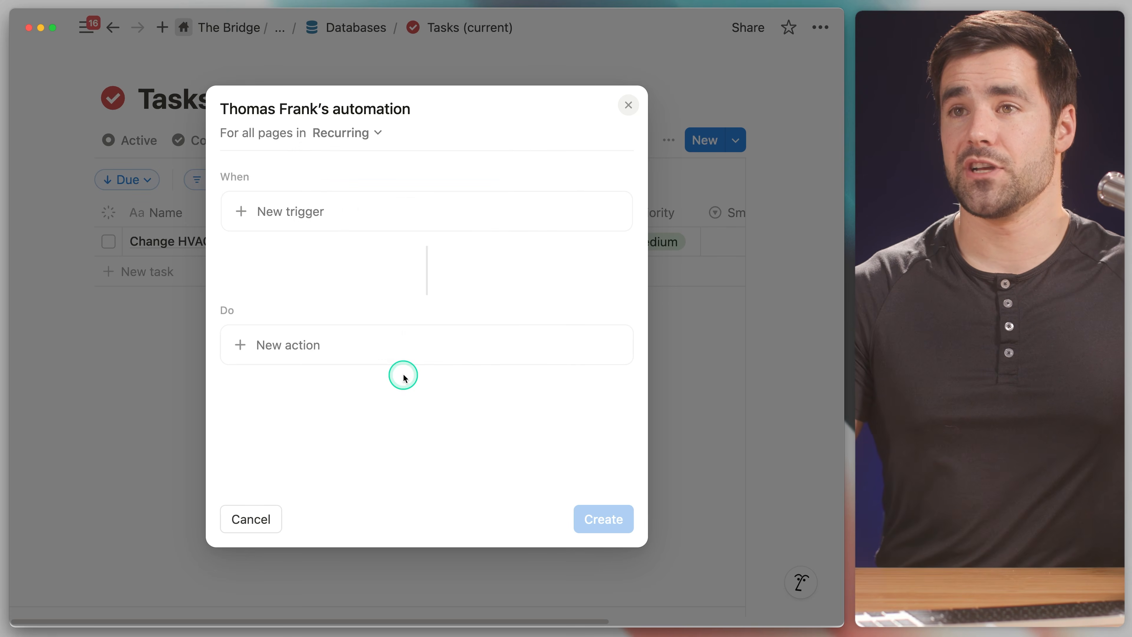
left_click(346, 106)
key("super+a")
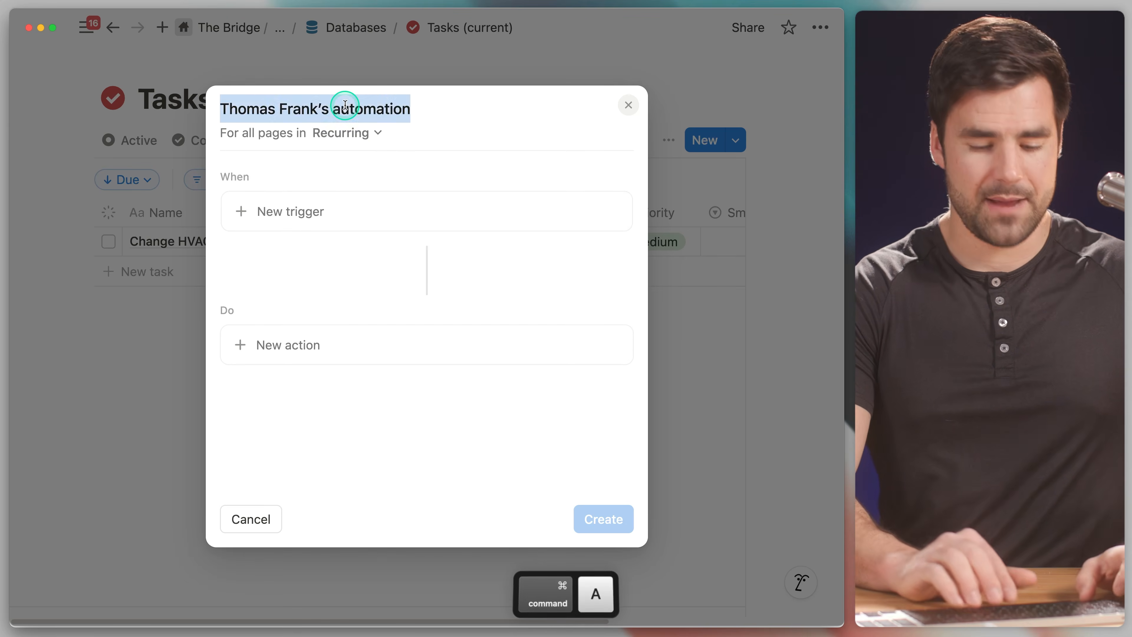
type("pro")
key("BackSpace")
key("BackSpace")
key("BackSpace")
type("Process Recurring Tasks")
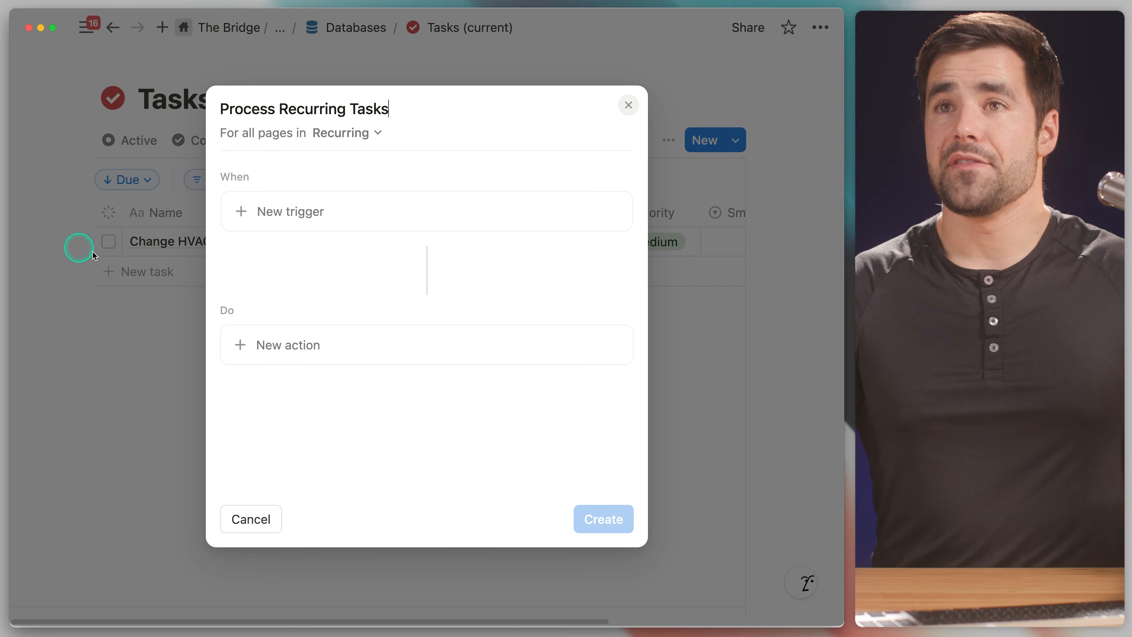
Step: Add a trigger that fires when Status is set to any option in the Complete group
left_click(280, 205)
scroll(308, 428, "down", 3)
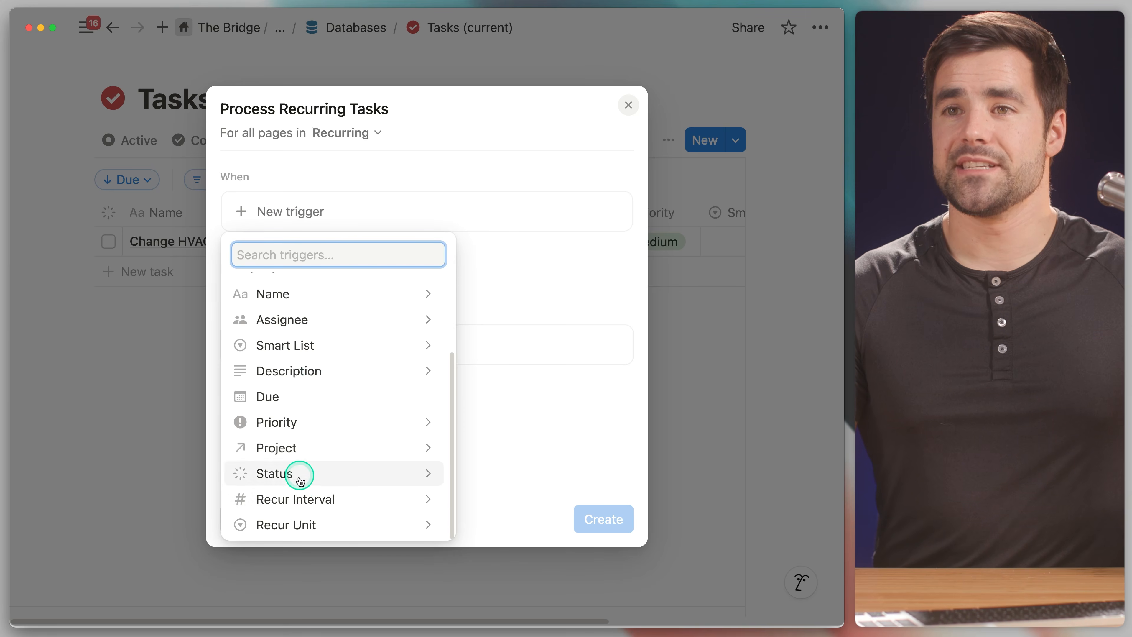
left_click(302, 475)
left_click(239, 320)
left_click(268, 370)
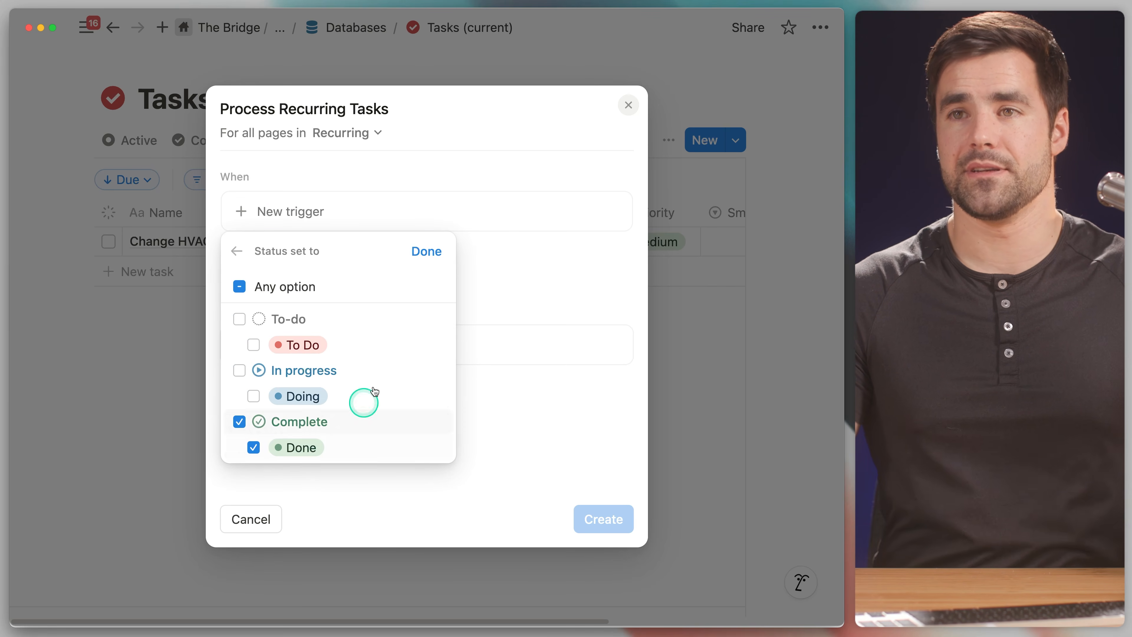
left_click(427, 251)
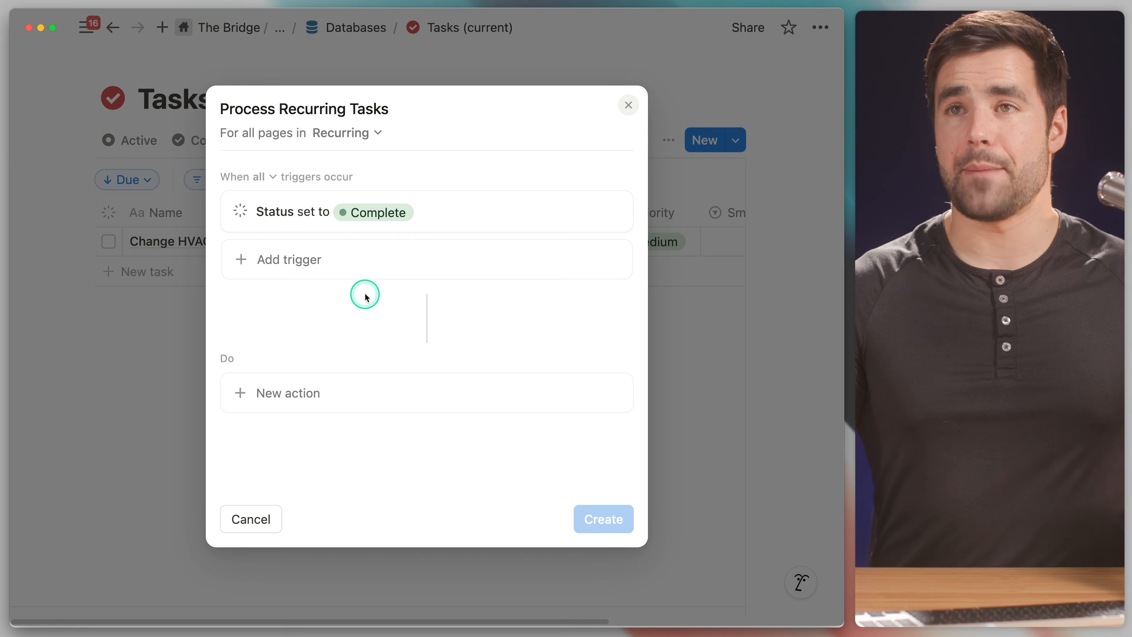
Step: Add an edit-property action that sets Status to To Do
left_click(331, 397)
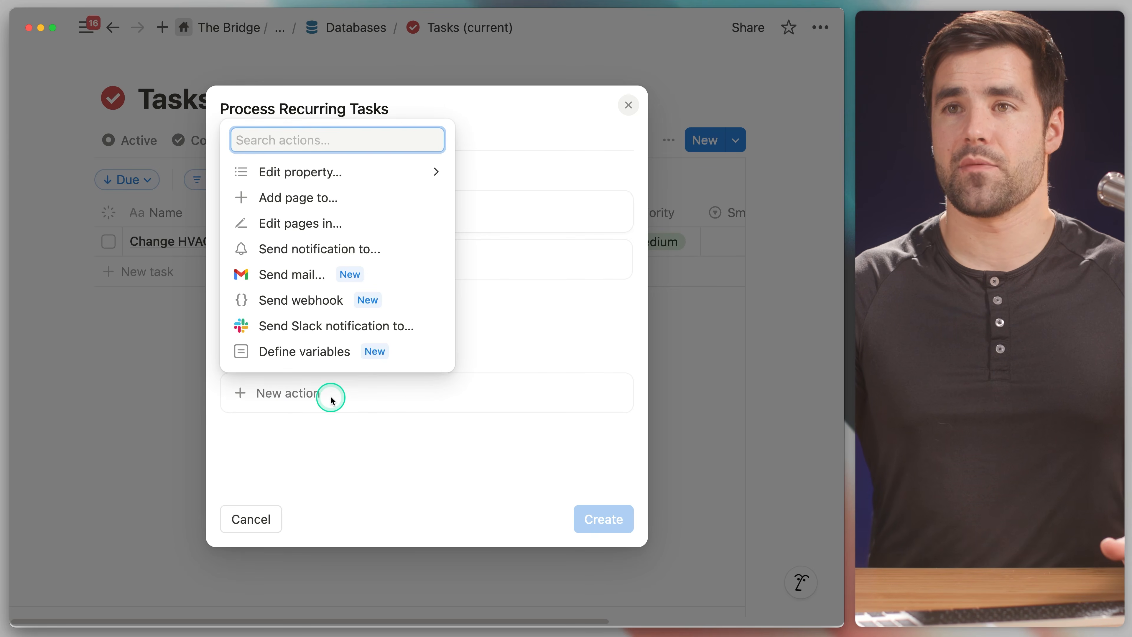
left_click(391, 169)
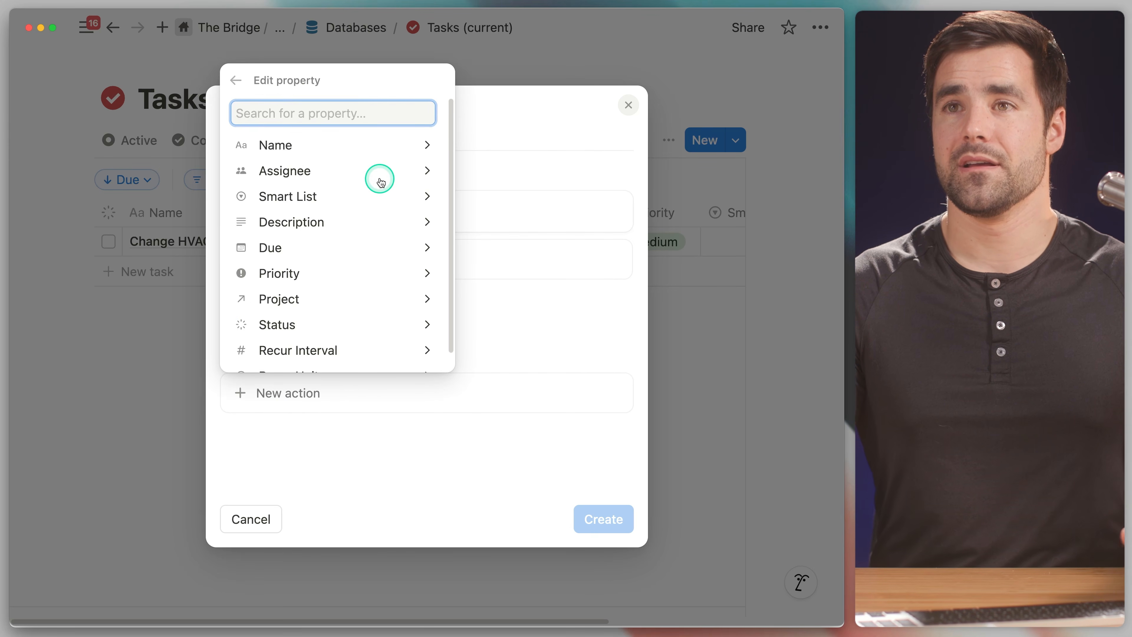
left_click(325, 324)
left_click(280, 196)
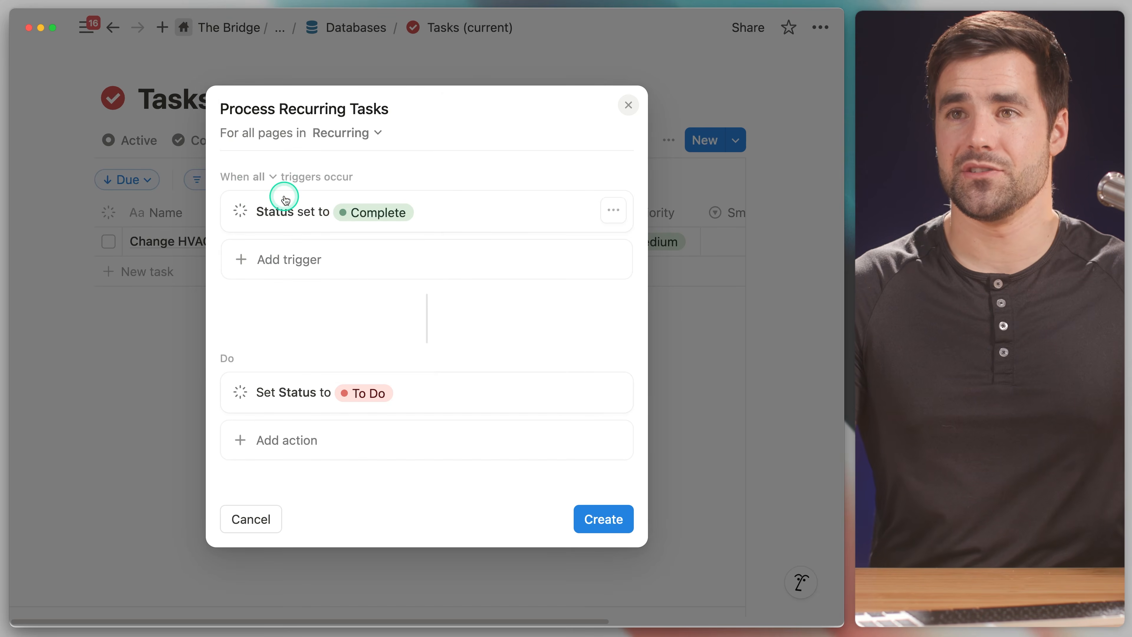
Step: Add an action that sets Due with the custom formula Trigger page.Next Due, and create the automation
left_click(300, 441)
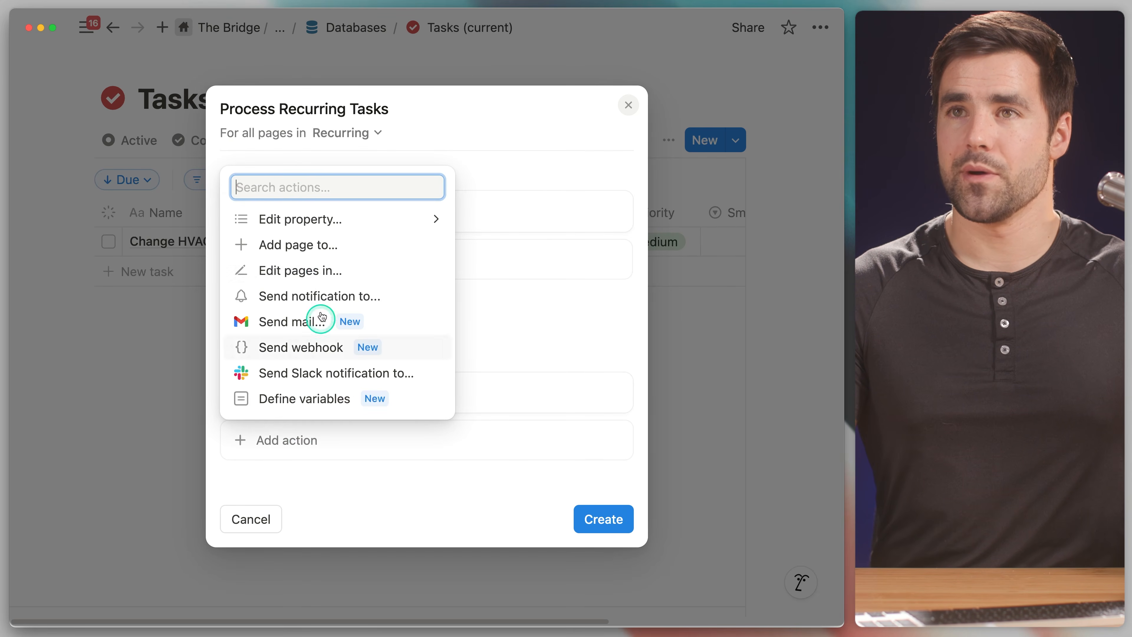
left_click(372, 223)
left_click(356, 303)
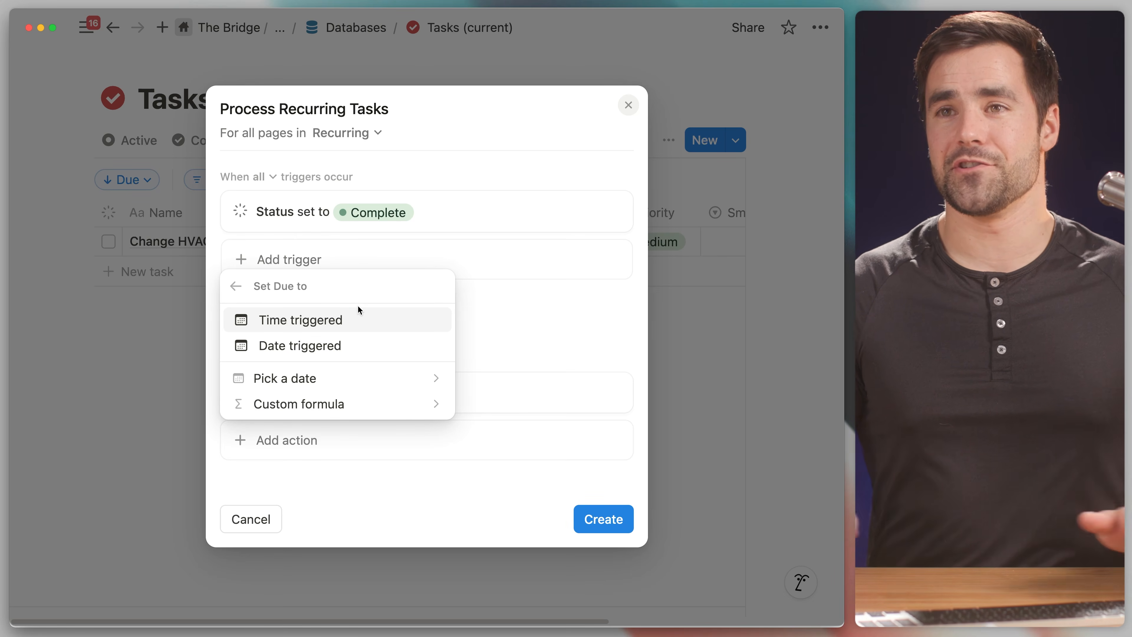
left_click(307, 403)
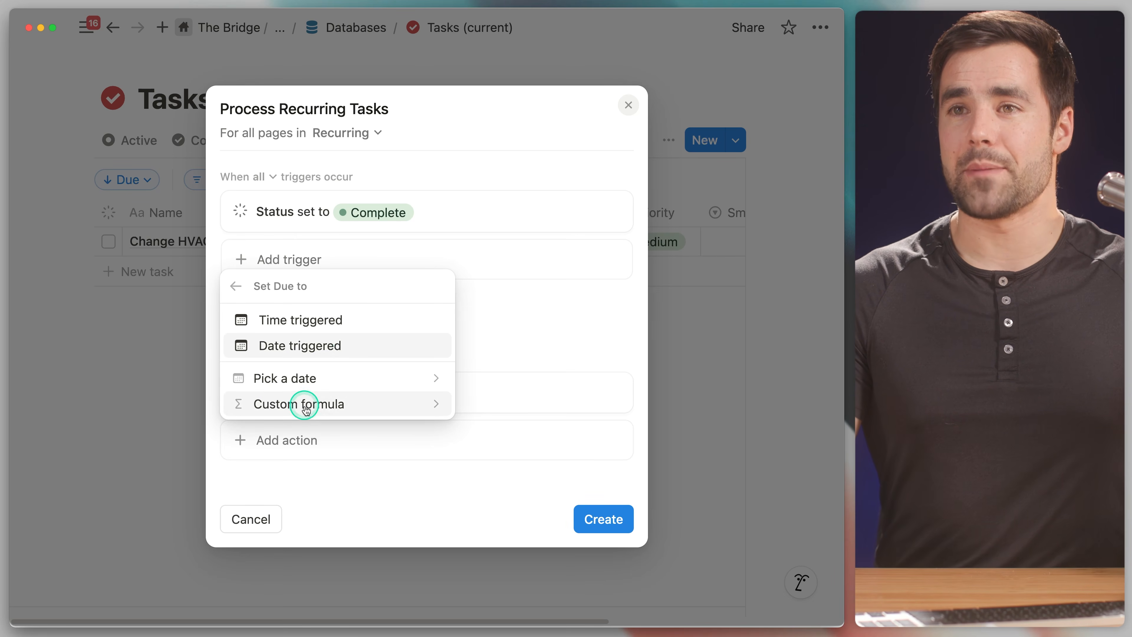
left_click(327, 408)
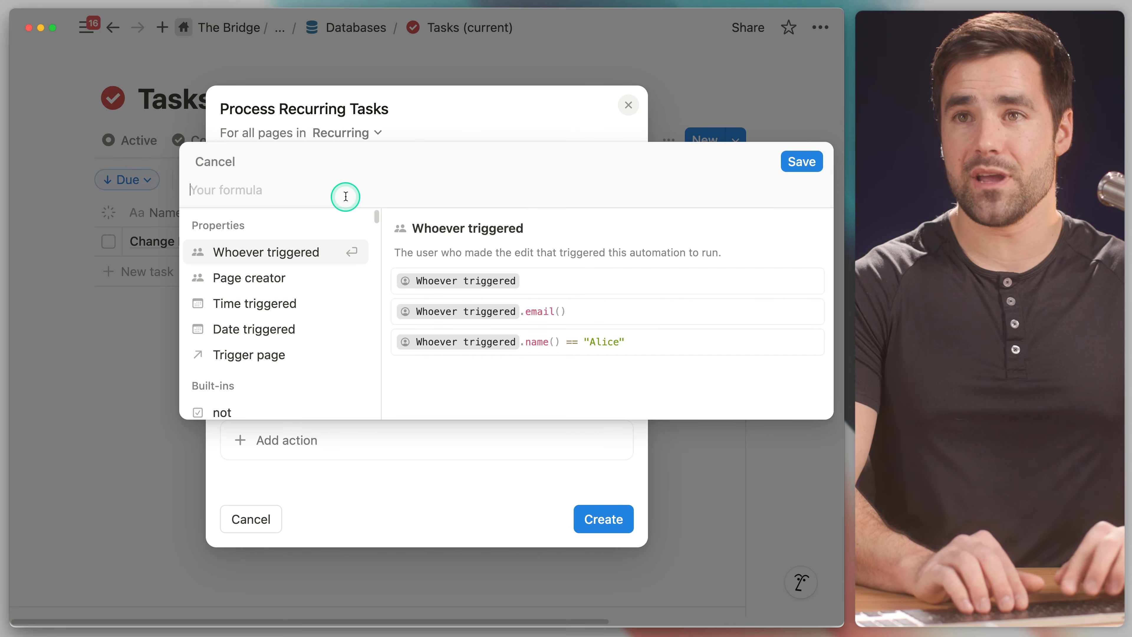
type("tr")
key("Return")
type("page.")
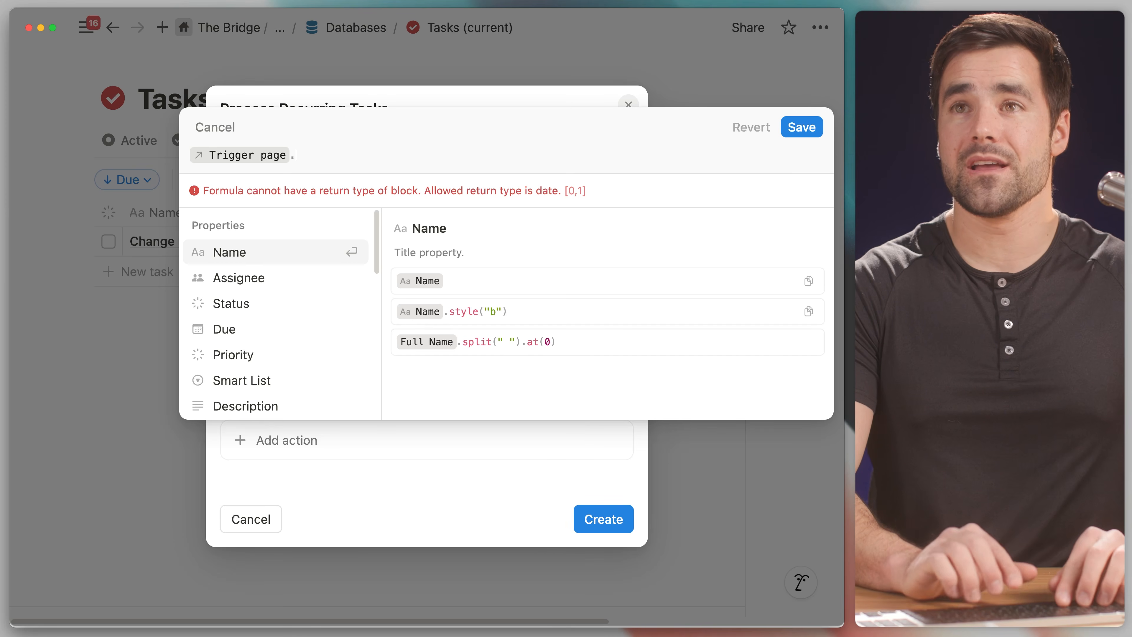
type("ne")
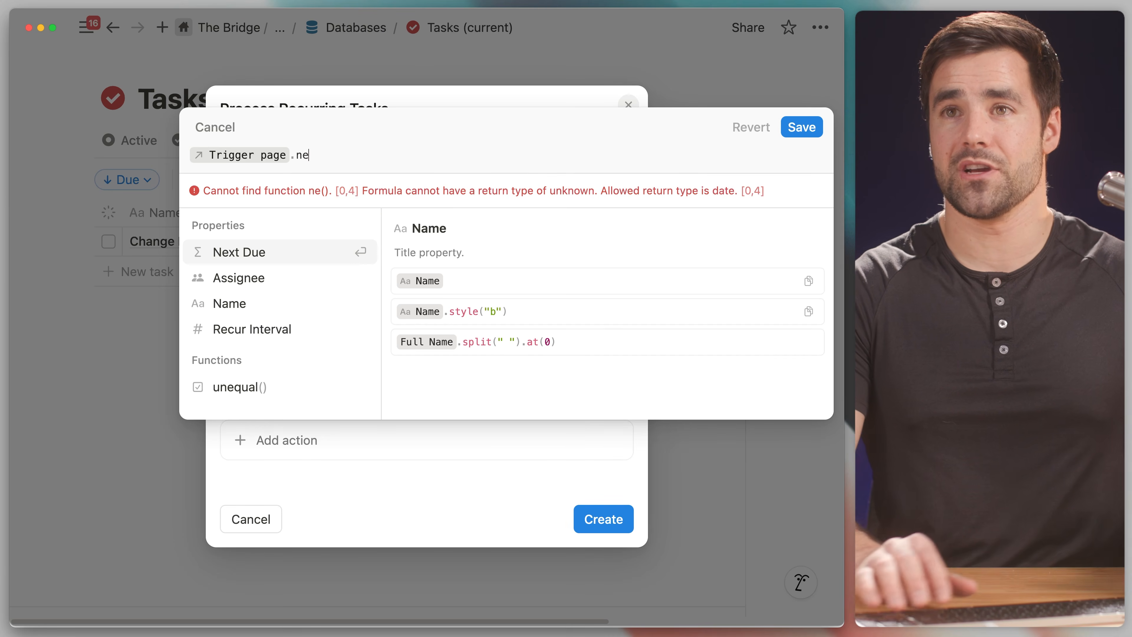
key("Return")
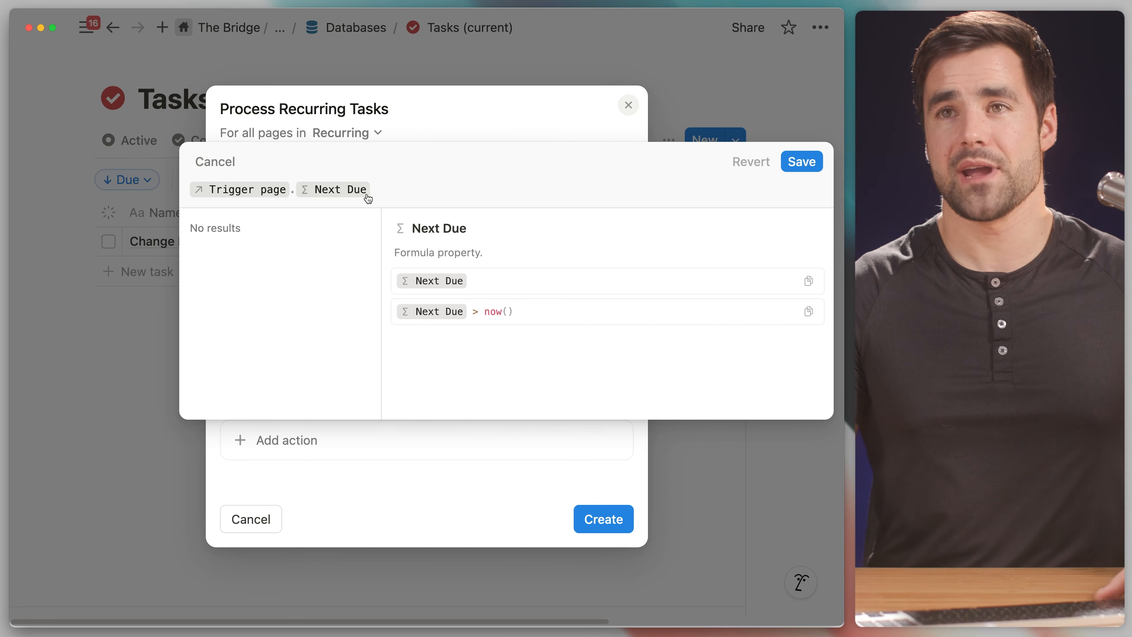
left_click(797, 163)
left_click(606, 519)
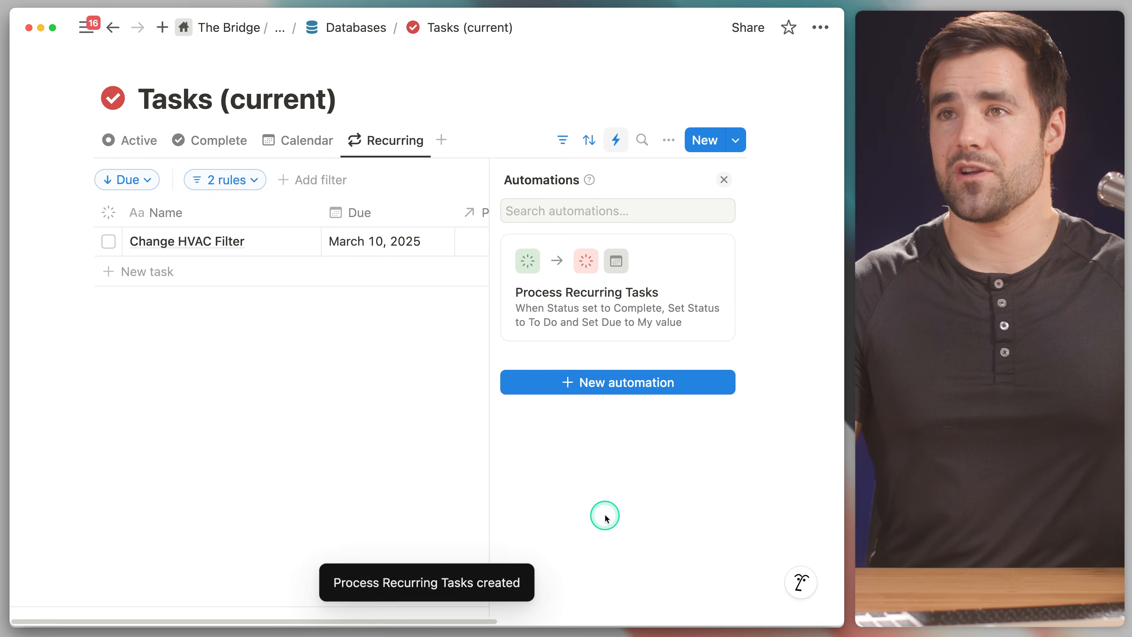
Step: Close the automations list and go up from Tasks (current) through Databases to the Ultimate Tasks page
left_click(724, 181)
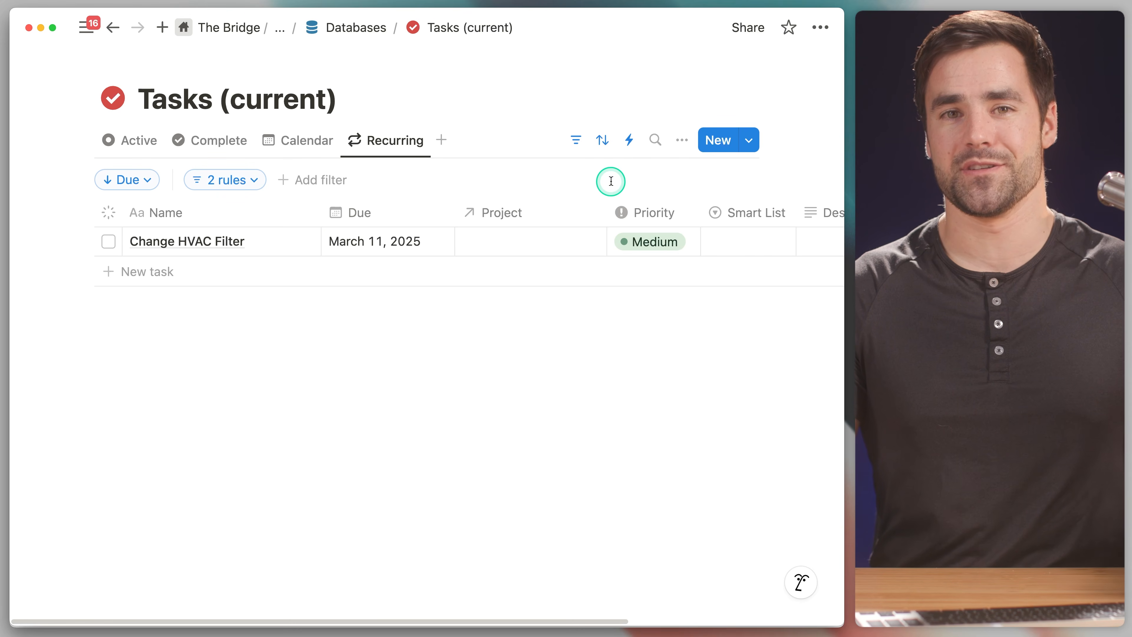
left_click(364, 29)
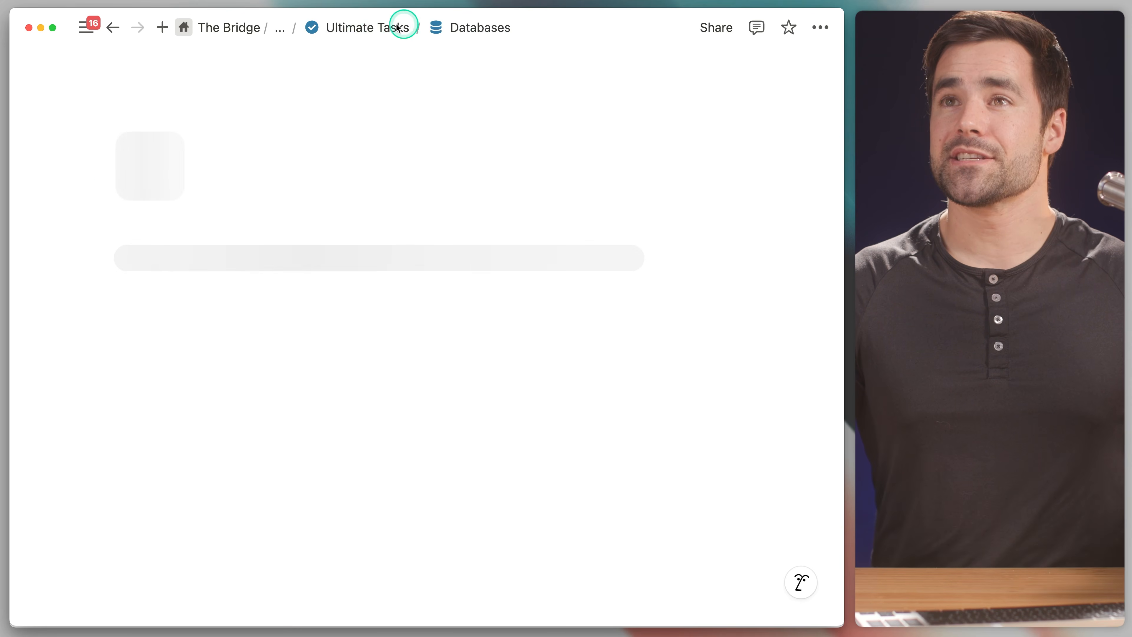
left_click(367, 28)
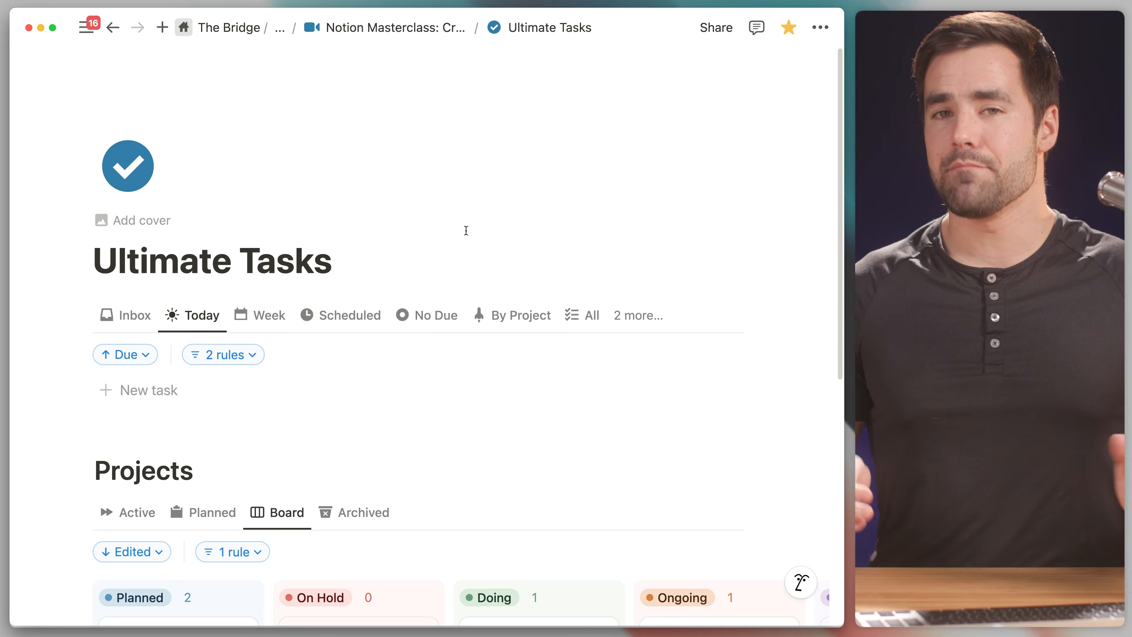
Step: Duplicate the Today view of the tasks list on the Ultimate Tasks page and name the copy Recurring
scroll(470, 242, "down", 1)
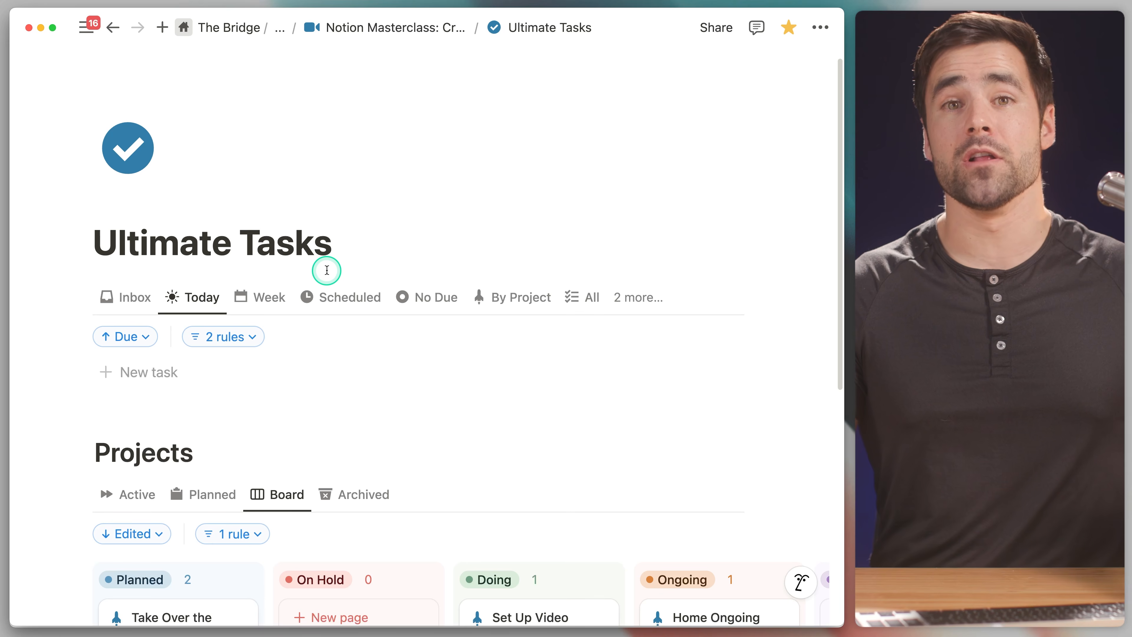
left_click(197, 298)
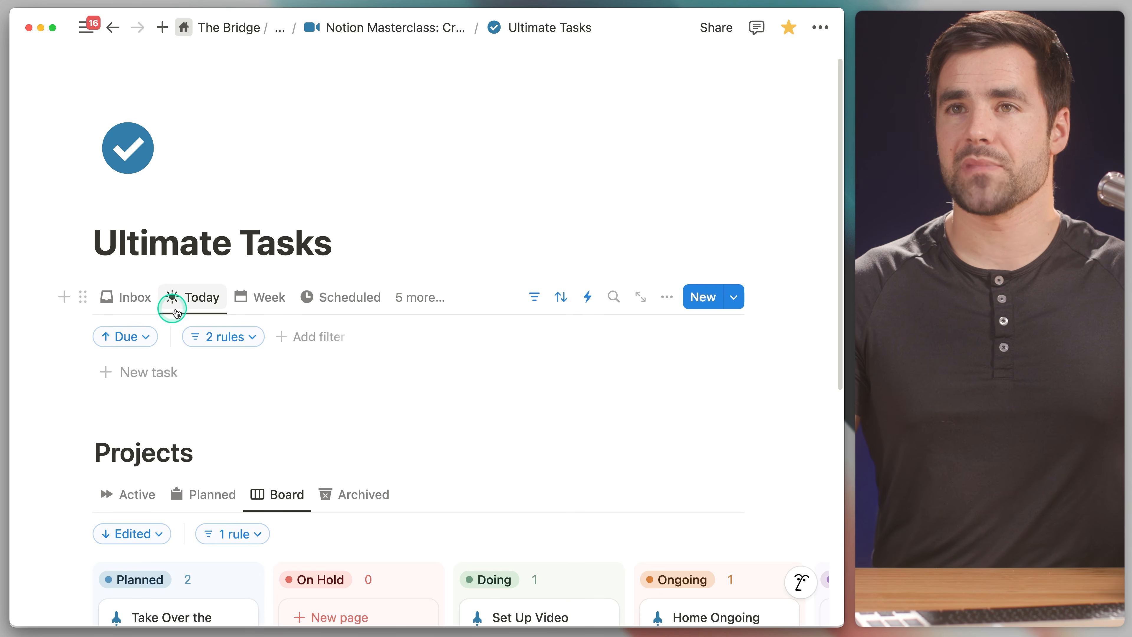
left_click(225, 473)
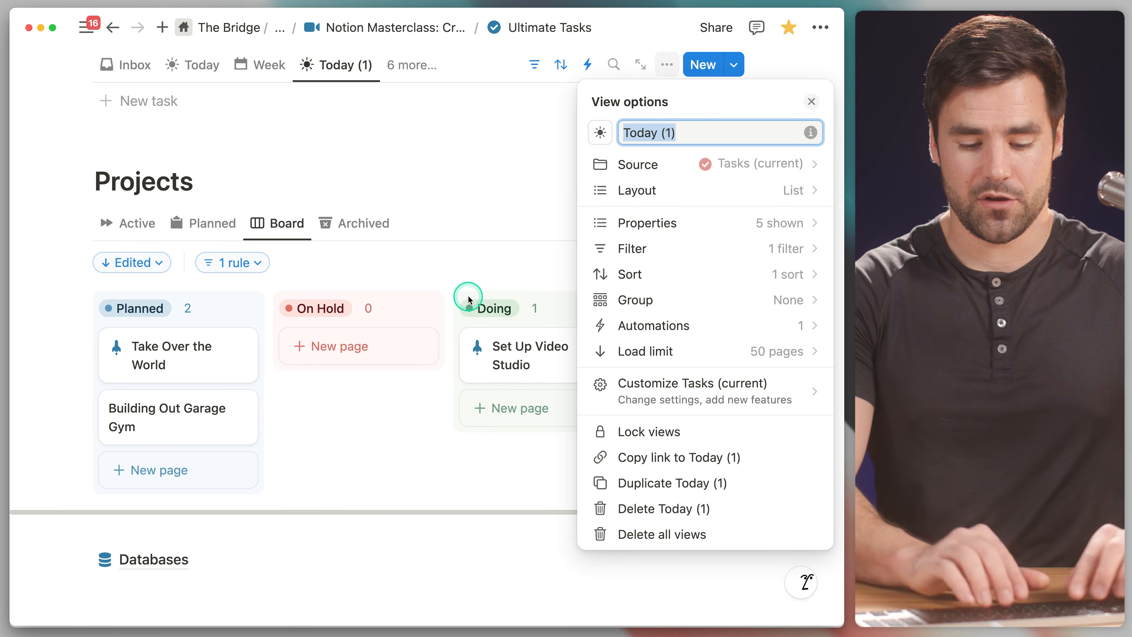
type("Recurring")
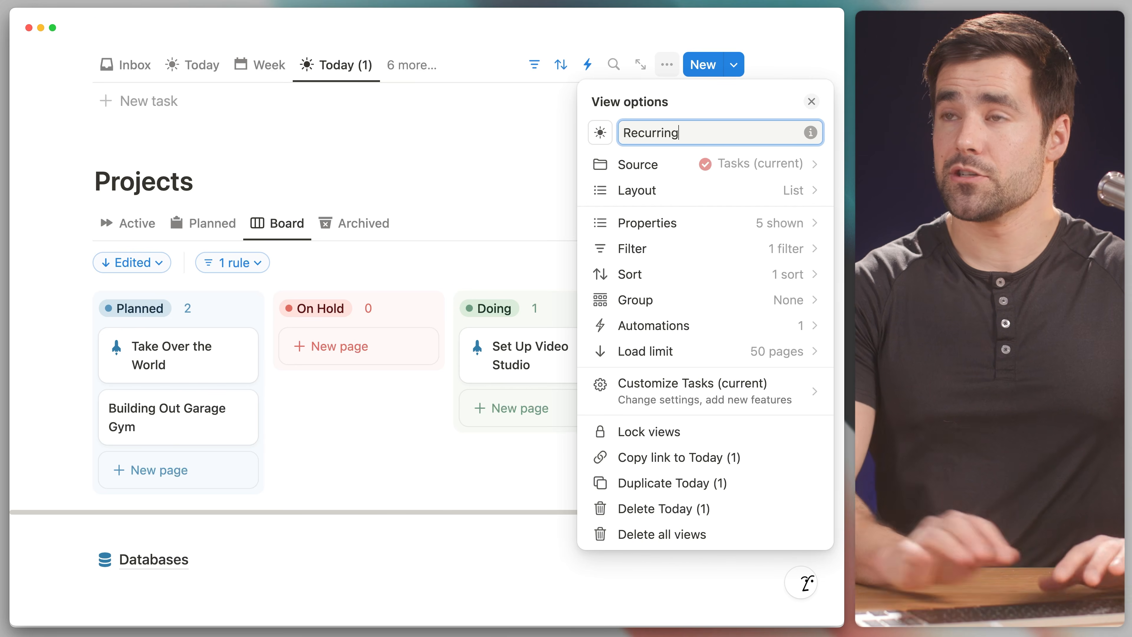
Step: Change the Recurring view's icon to the looping repeat arrows from the recent icons
left_click(603, 134)
left_click(569, 197)
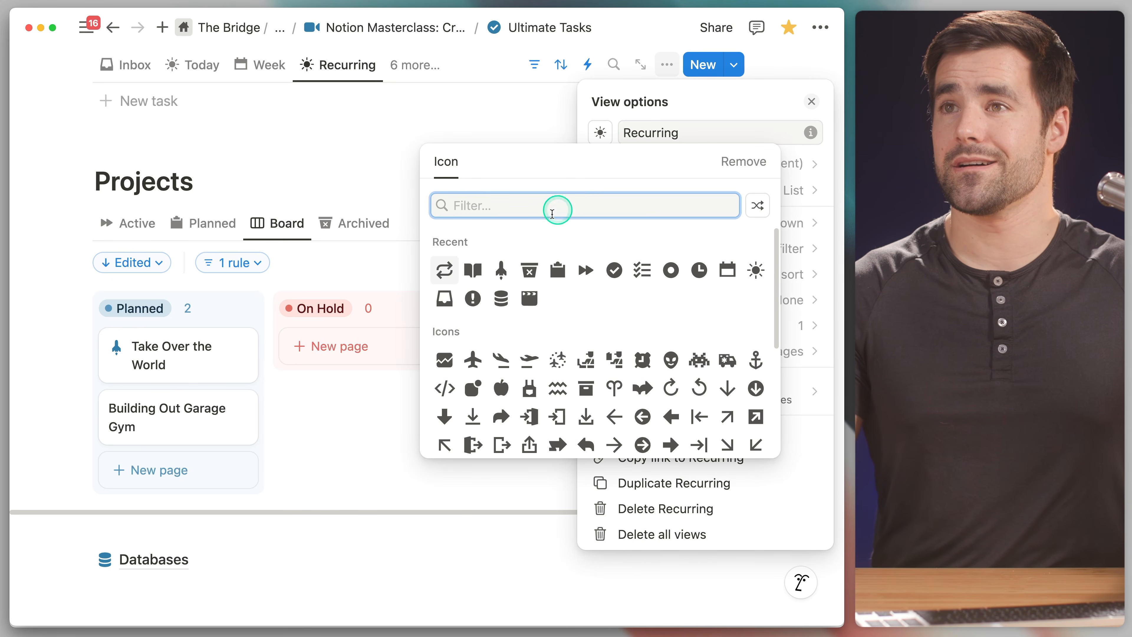
left_click(440, 271)
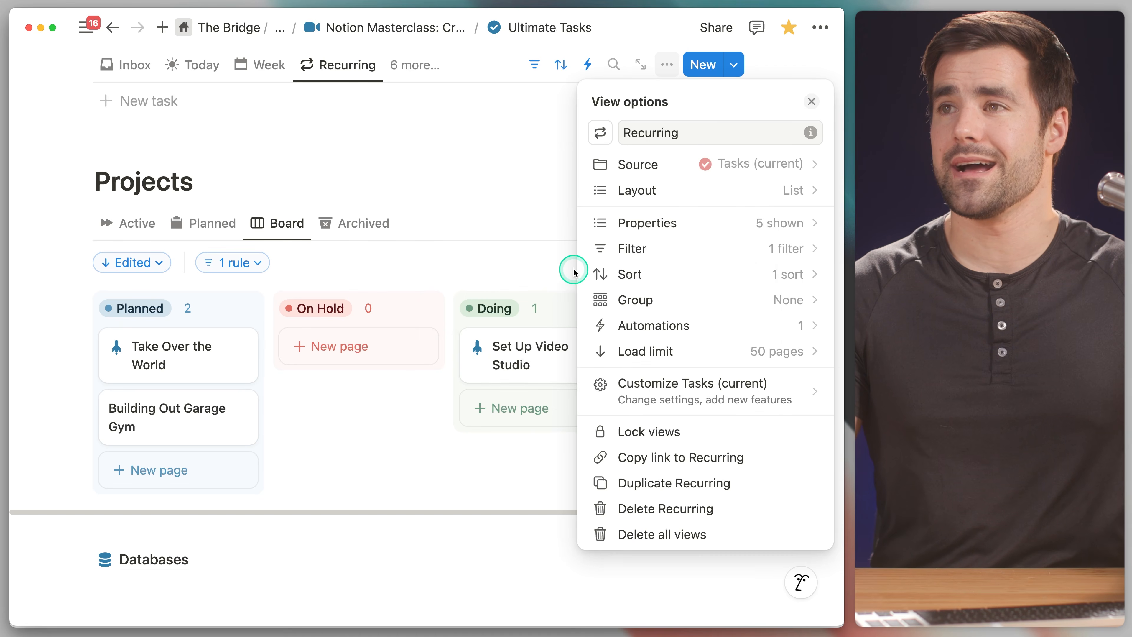
Step: Group the Recurring view by Status with empty groups shown, and hide the Doing group
left_click(725, 300)
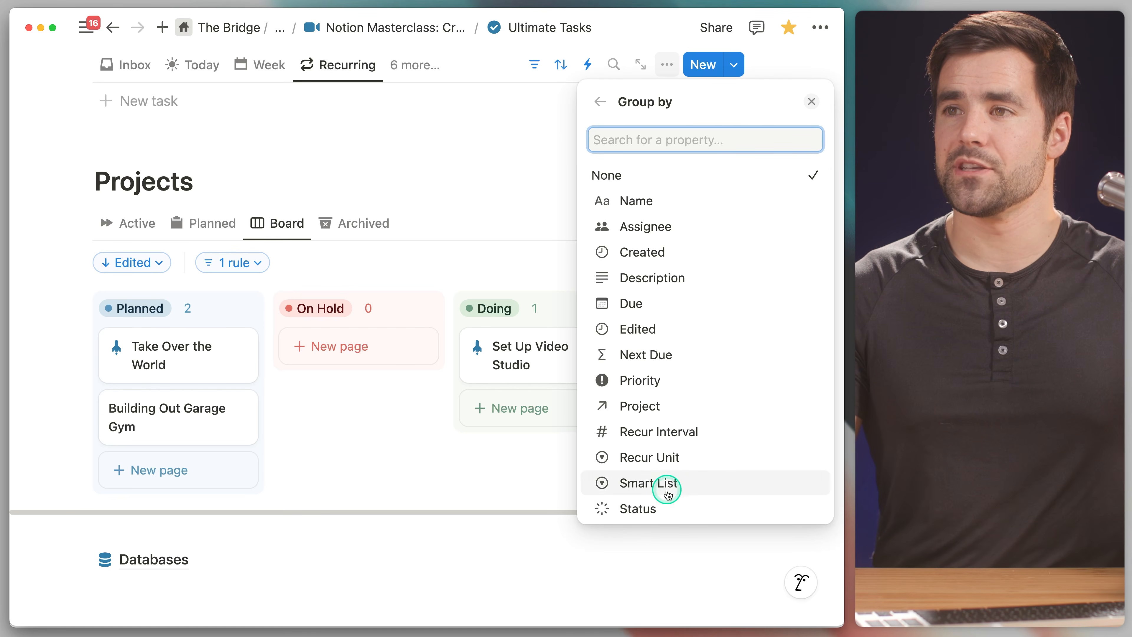
left_click(667, 507)
left_click(806, 210)
left_click(813, 302)
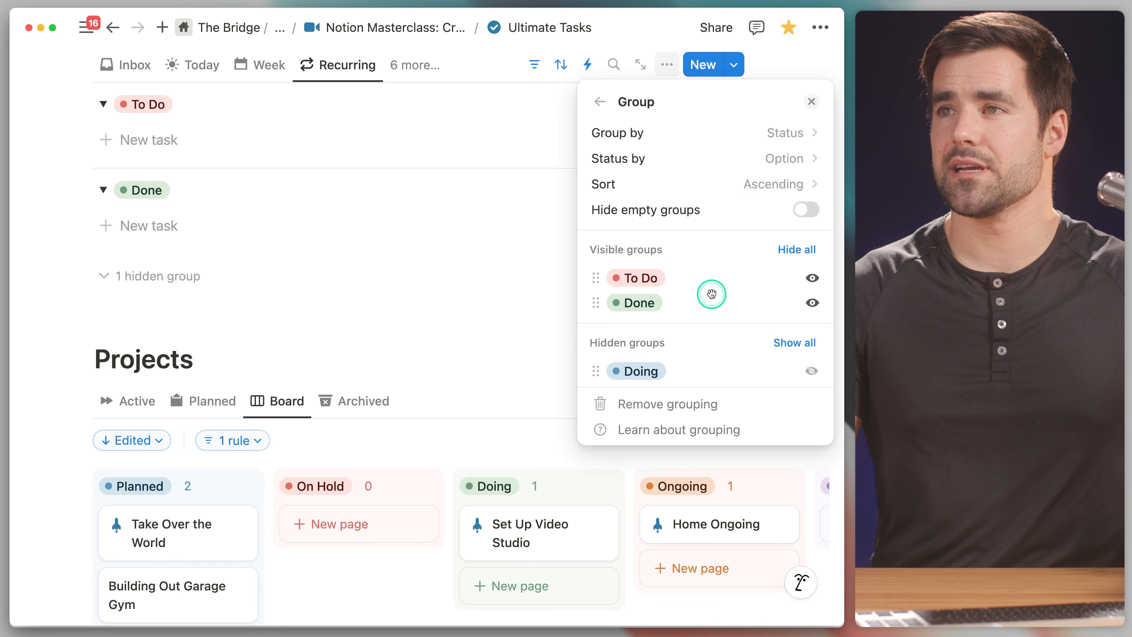
left_click(805, 102)
Step: Open the filter rules of the Recurring view on the Ultimate Tasks page for editing
scroll(541, 243, "up", 2)
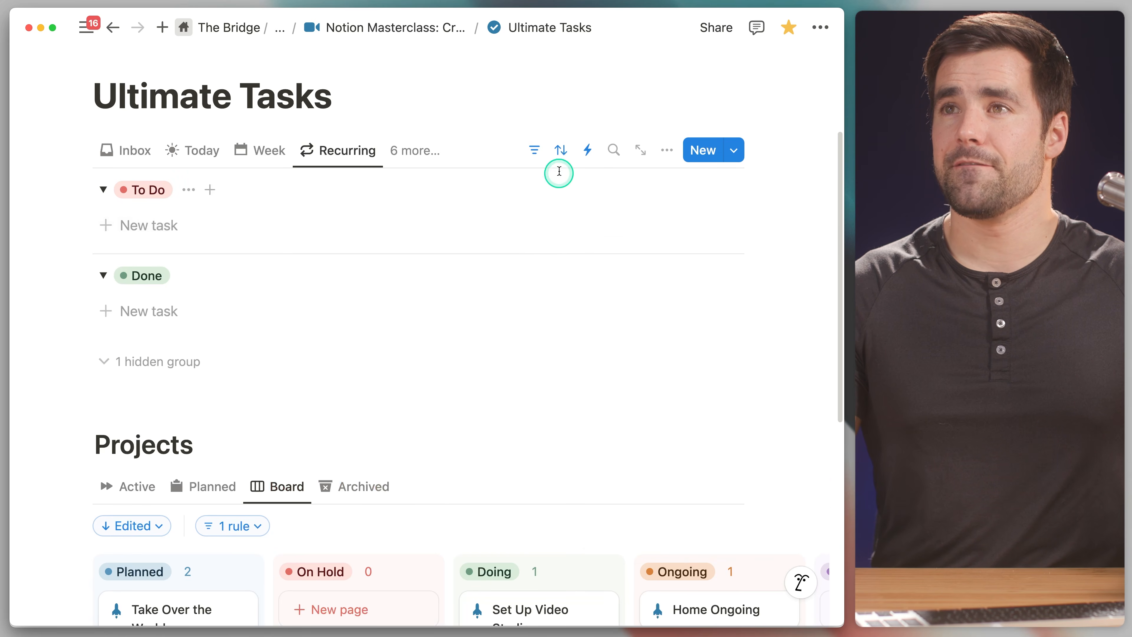
left_click(534, 151)
left_click(237, 190)
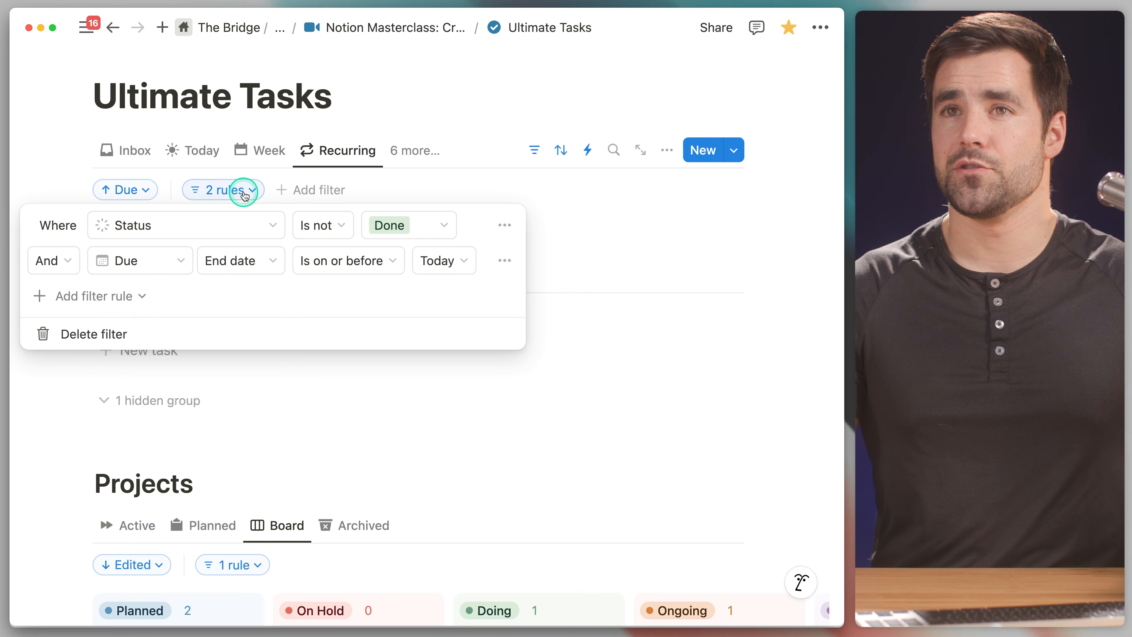
Step: Change the Recurring view's first filter rule to require that Due is not empty
left_click(180, 223)
type("due")
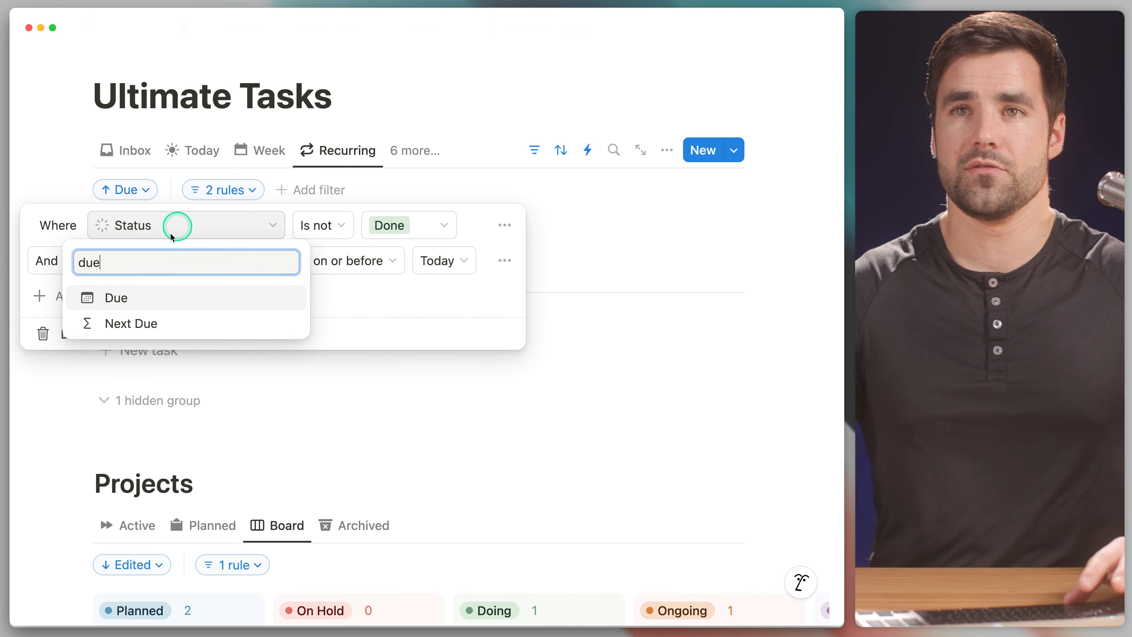
left_click(154, 296)
Step: Replace the Recurring view's second filter rule with Recur Interval ≥ 1 and save the filter for everyone
left_click(159, 263)
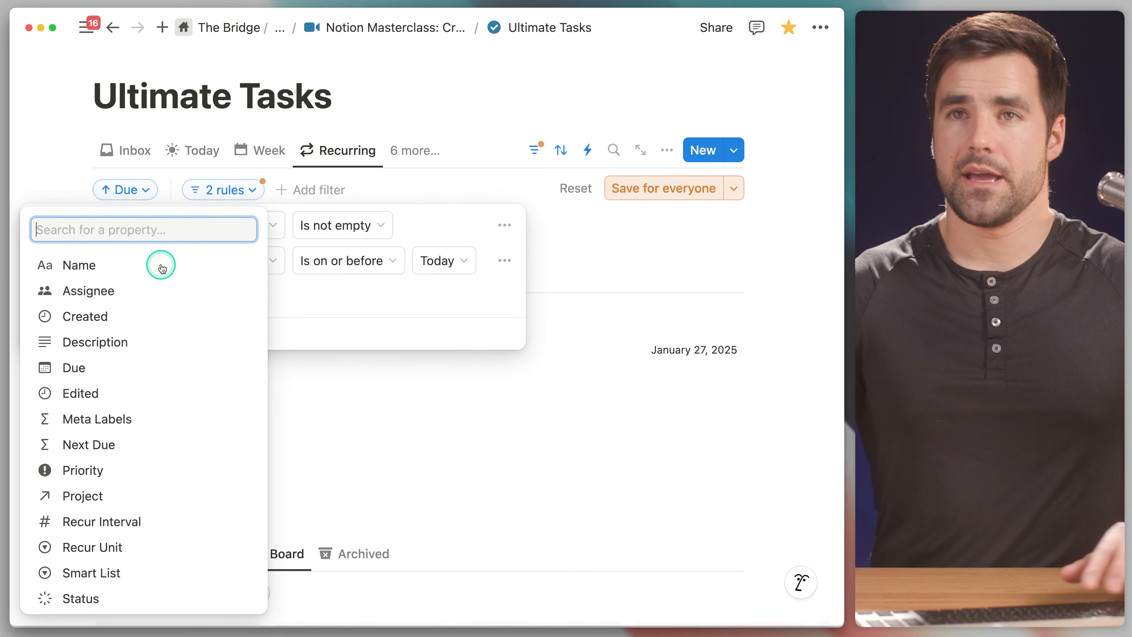
type("recur i")
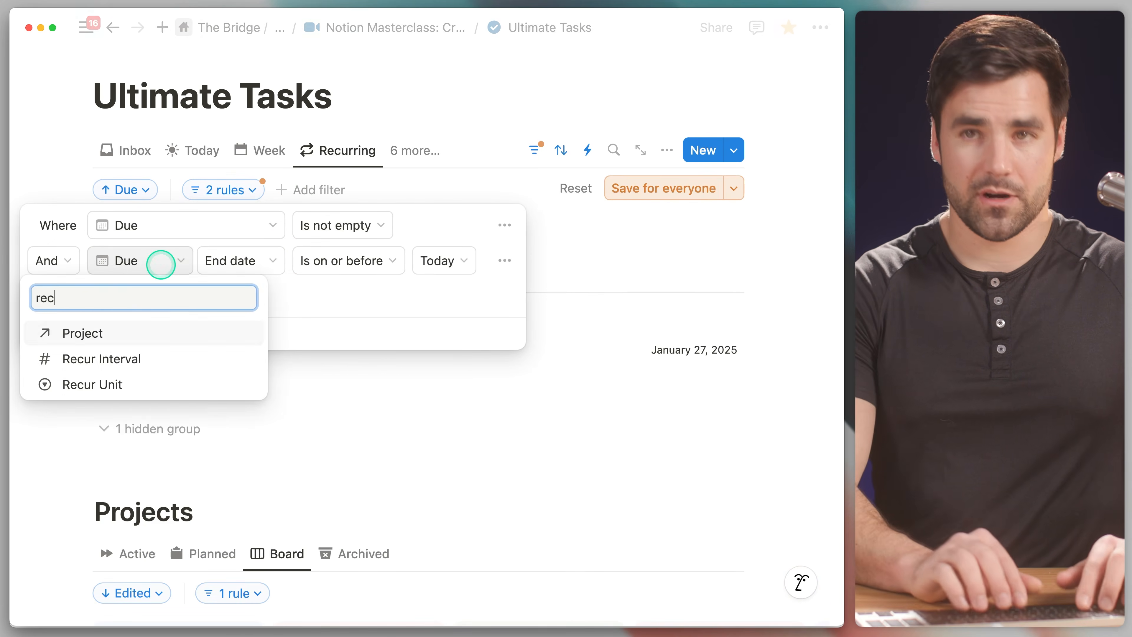
left_click(152, 329)
left_click(241, 261)
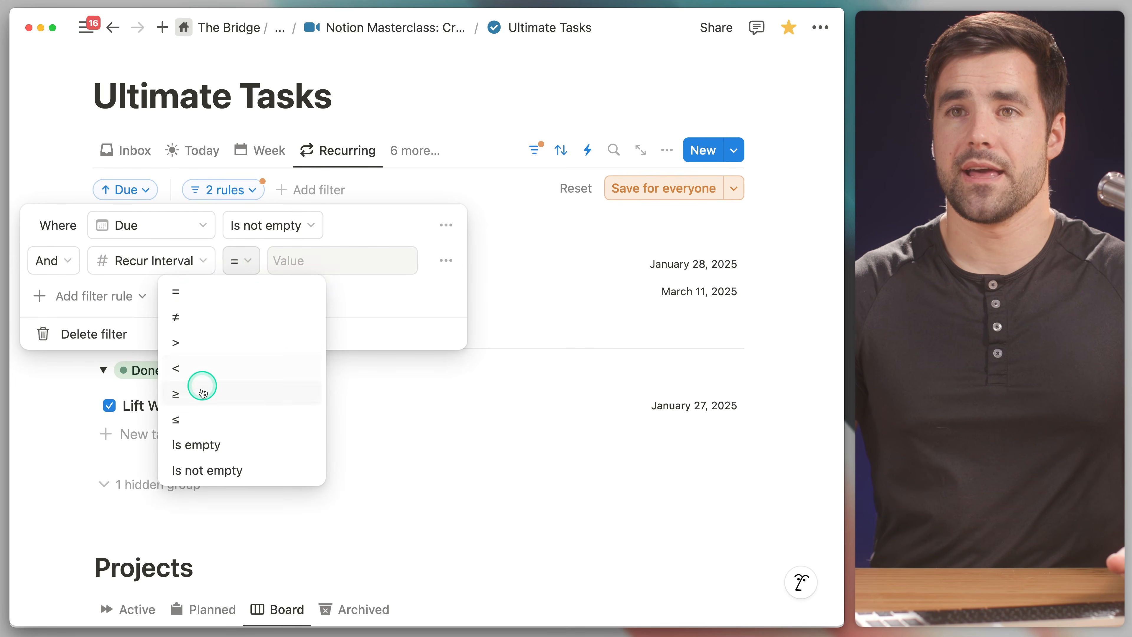
left_click(203, 389)
left_click(307, 267)
type("1")
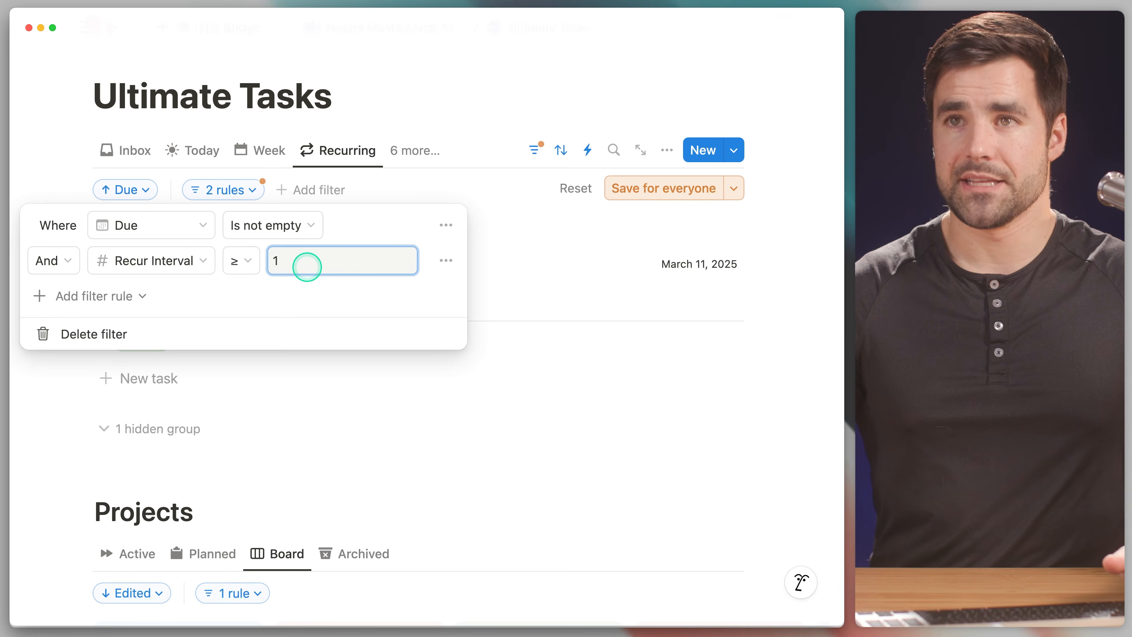
left_click(653, 187)
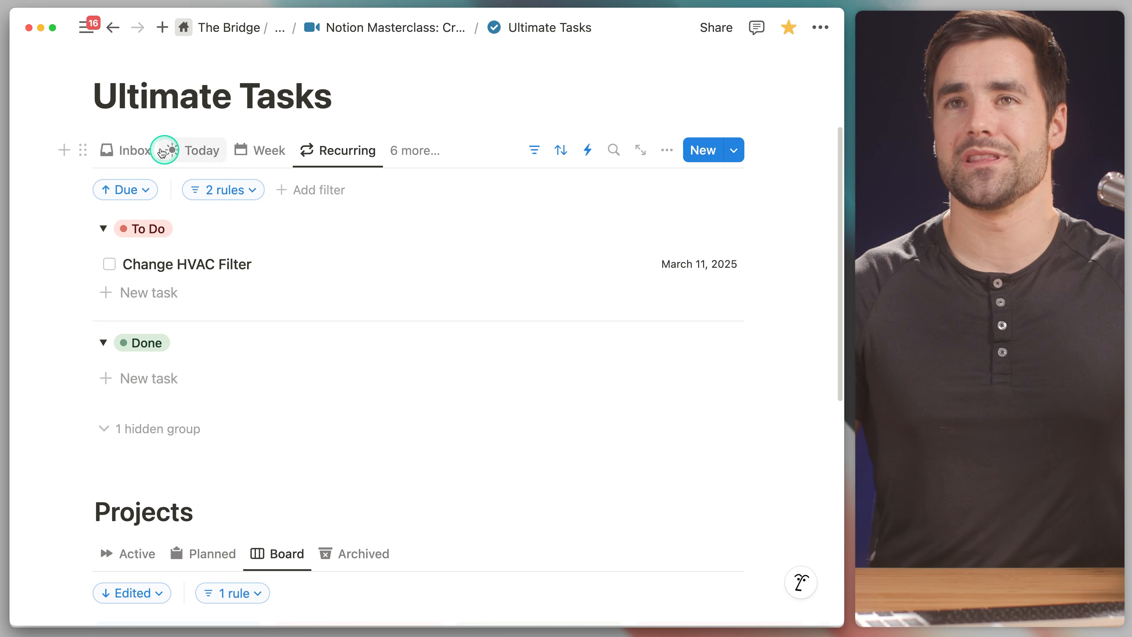
Step: Switch the Ultimate Tasks list to the Inbox view and open the Databases page
left_click(127, 151)
scroll(361, 261, "down", 6)
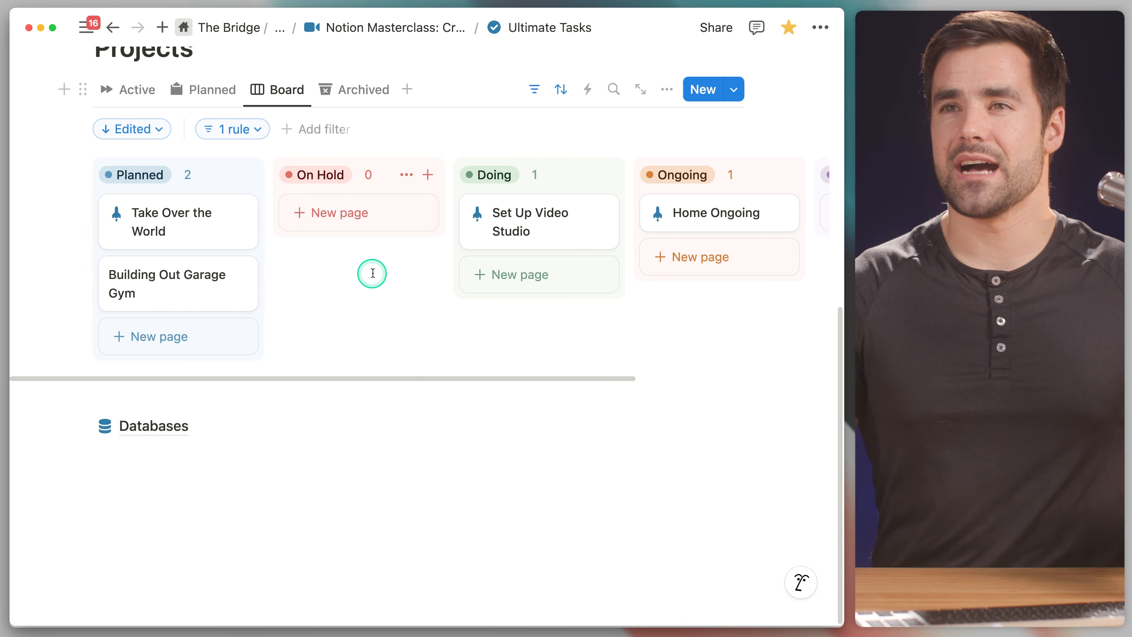
left_click(162, 426)
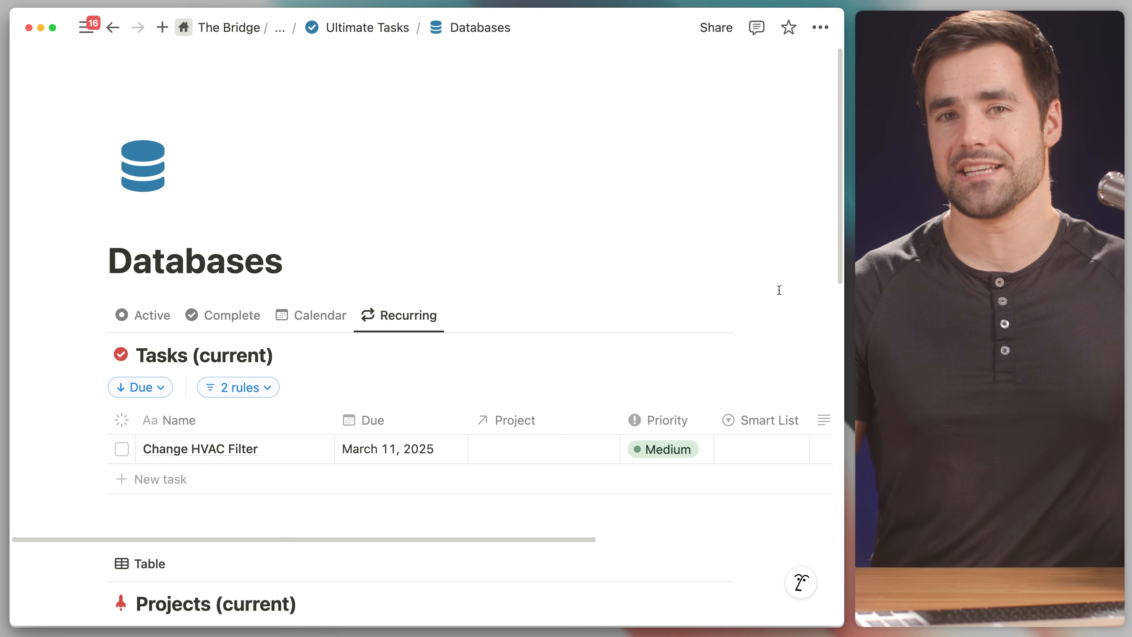
left_click(763, 291)
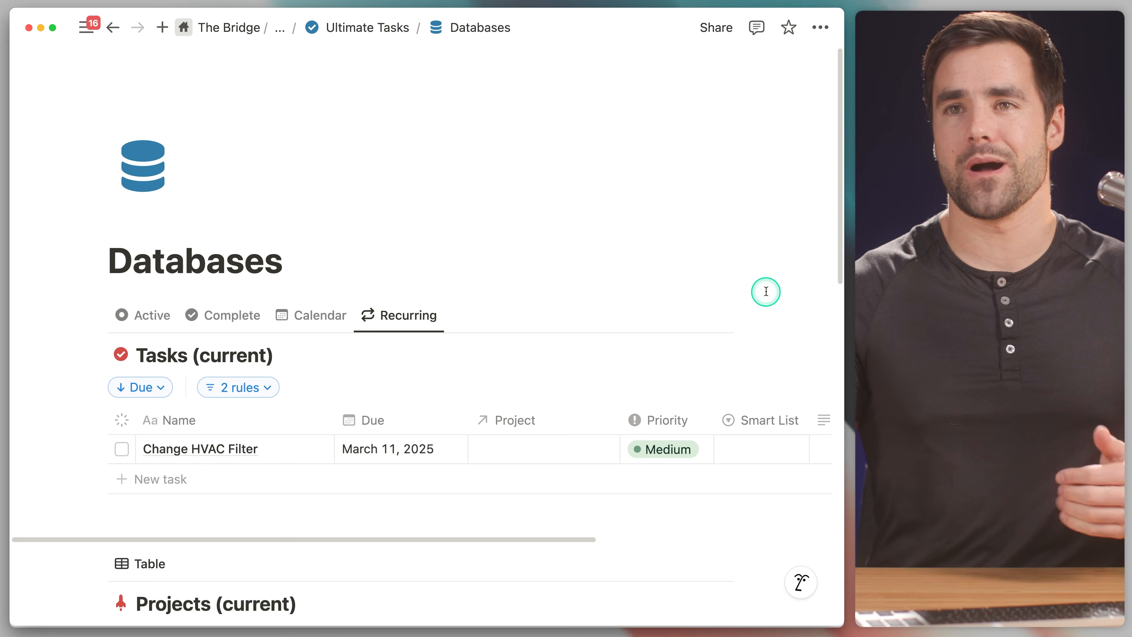
Step: Turn on the Sub-tasks feature in the customization settings of the Tasks (current) database
scroll(763, 294, "down", 1)
scroll(763, 294, "down", 3)
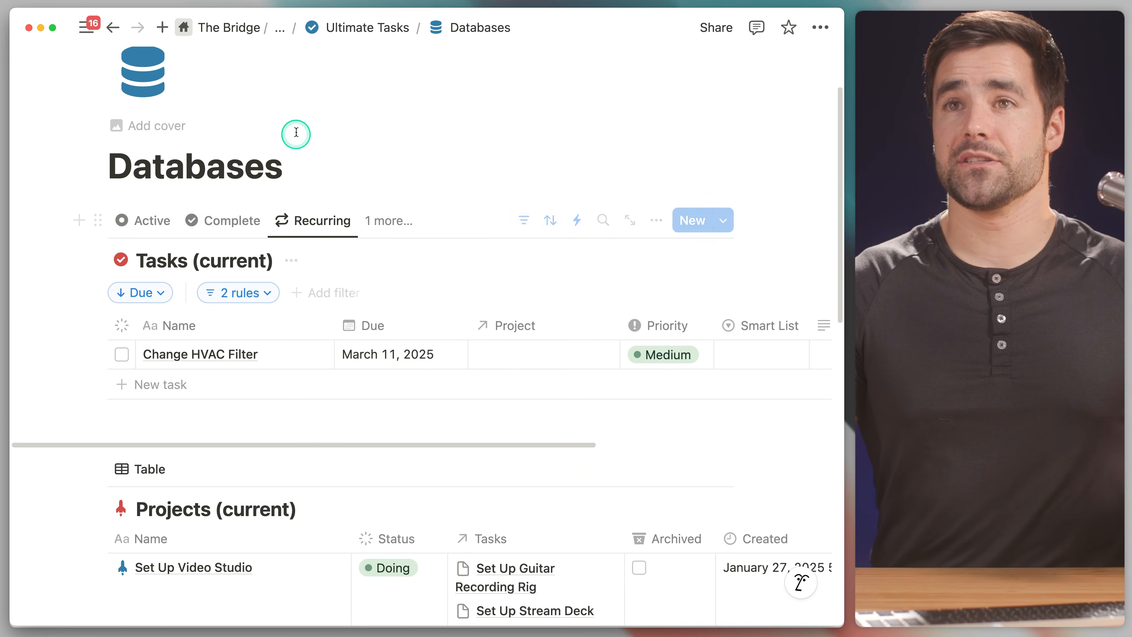
scroll(303, 192, "down", 1)
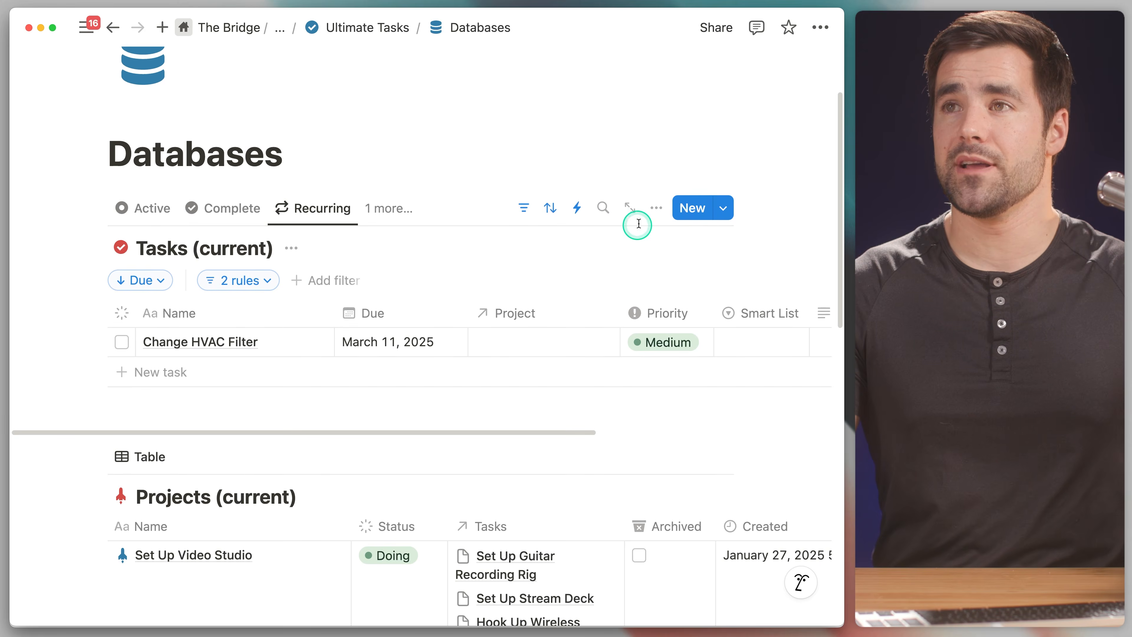
left_click(653, 208)
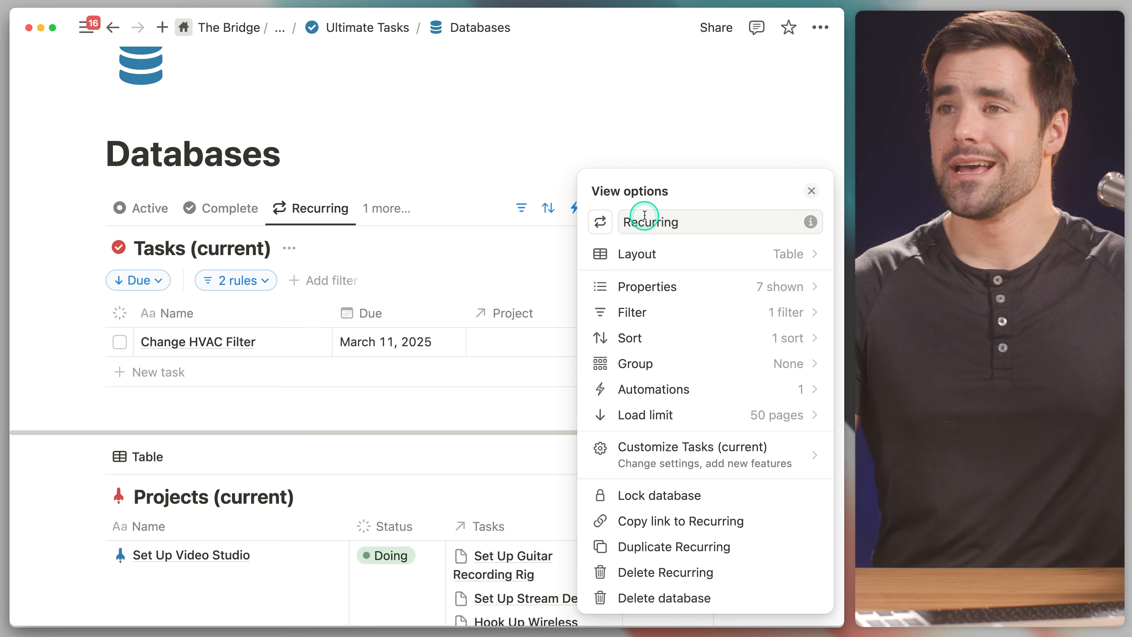
left_click(666, 464)
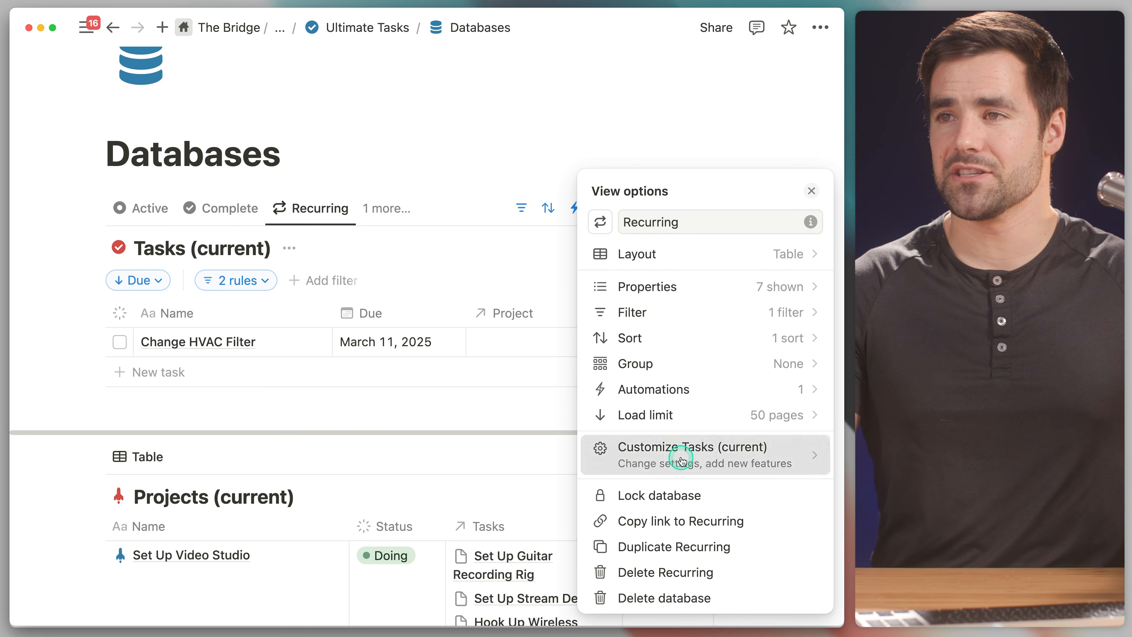
mouse_move(703, 405)
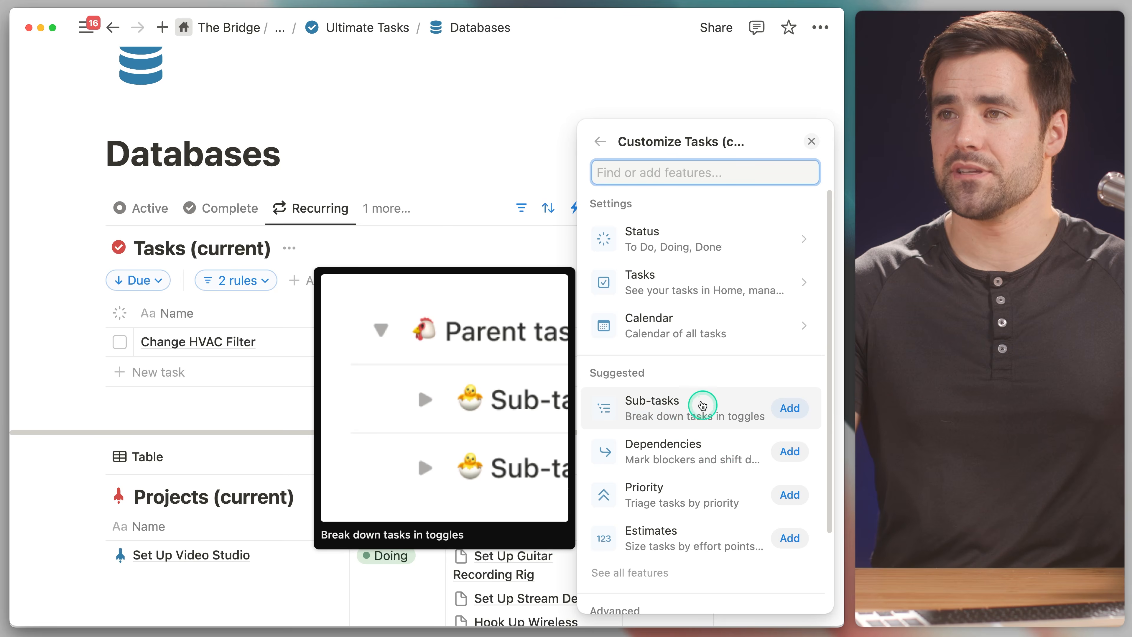
left_click(725, 409)
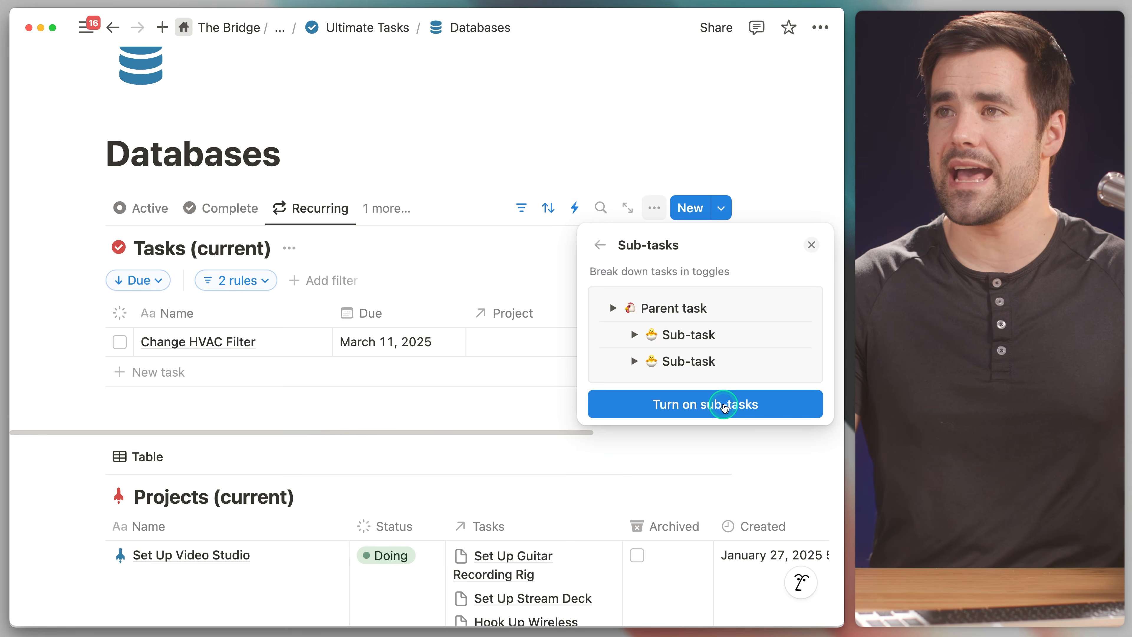
left_click(791, 405)
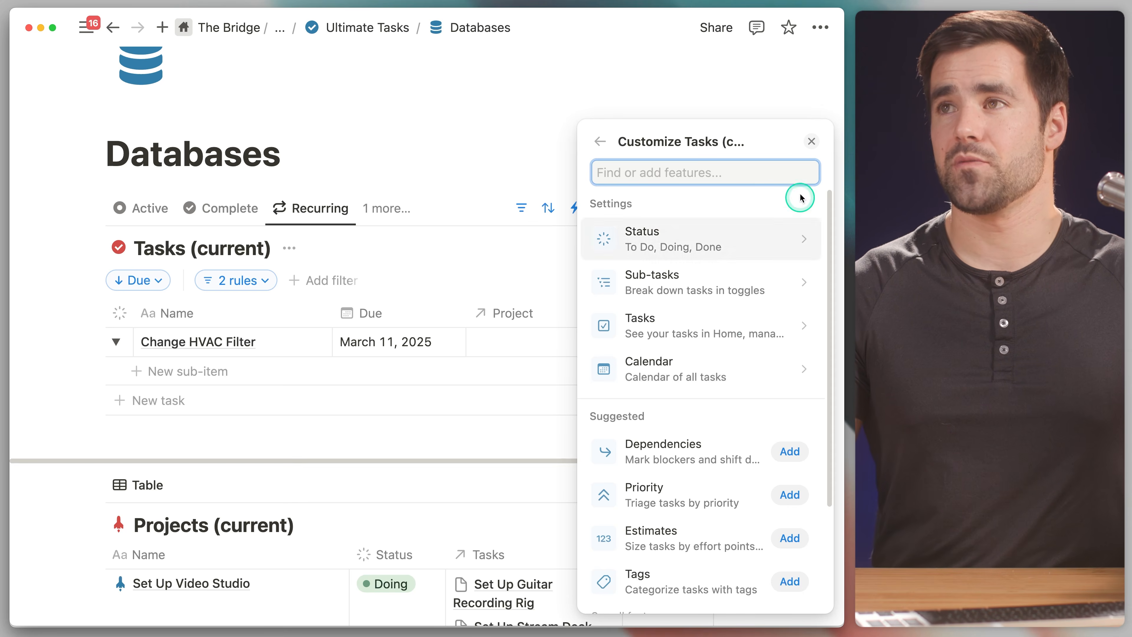
left_click(810, 144)
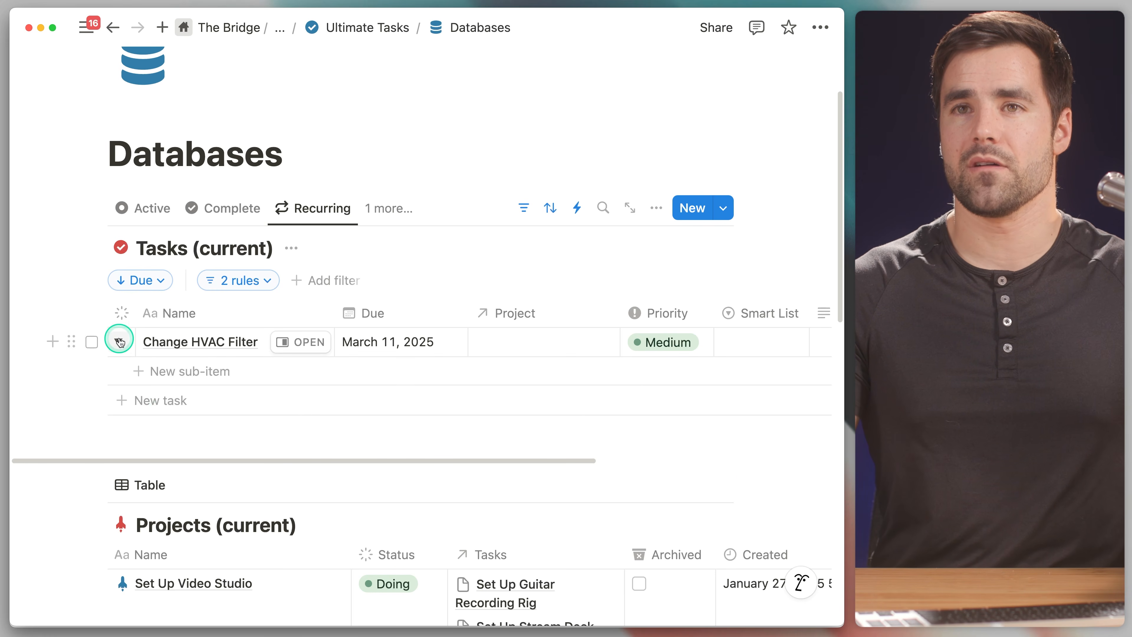
left_click_drag(134, 316, 185, 310)
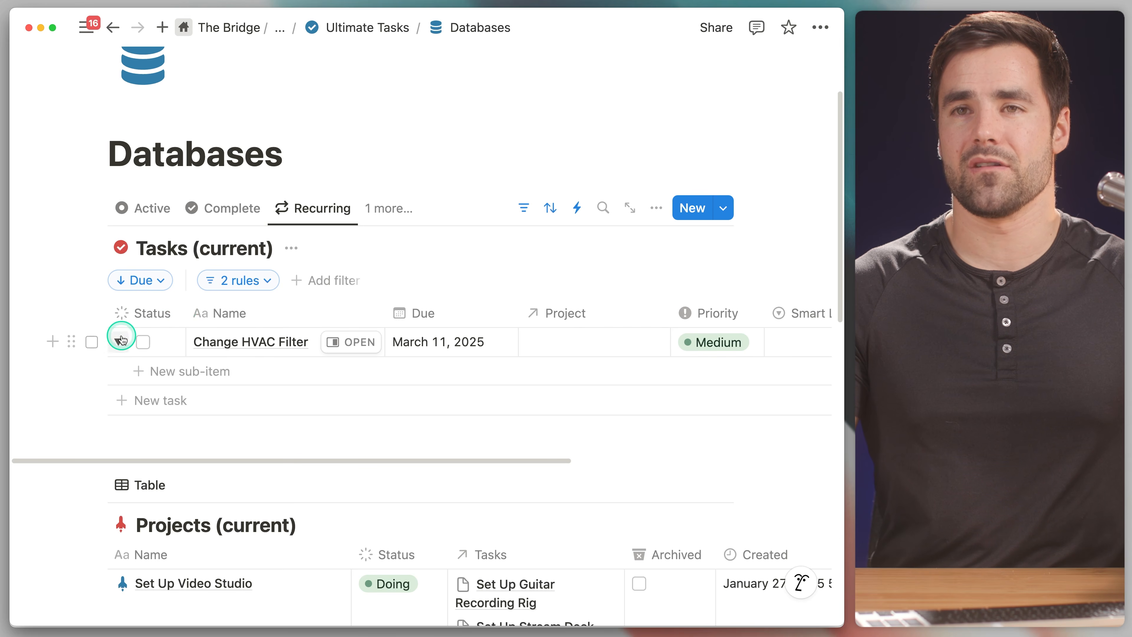
left_click_drag(185, 312, 134, 330)
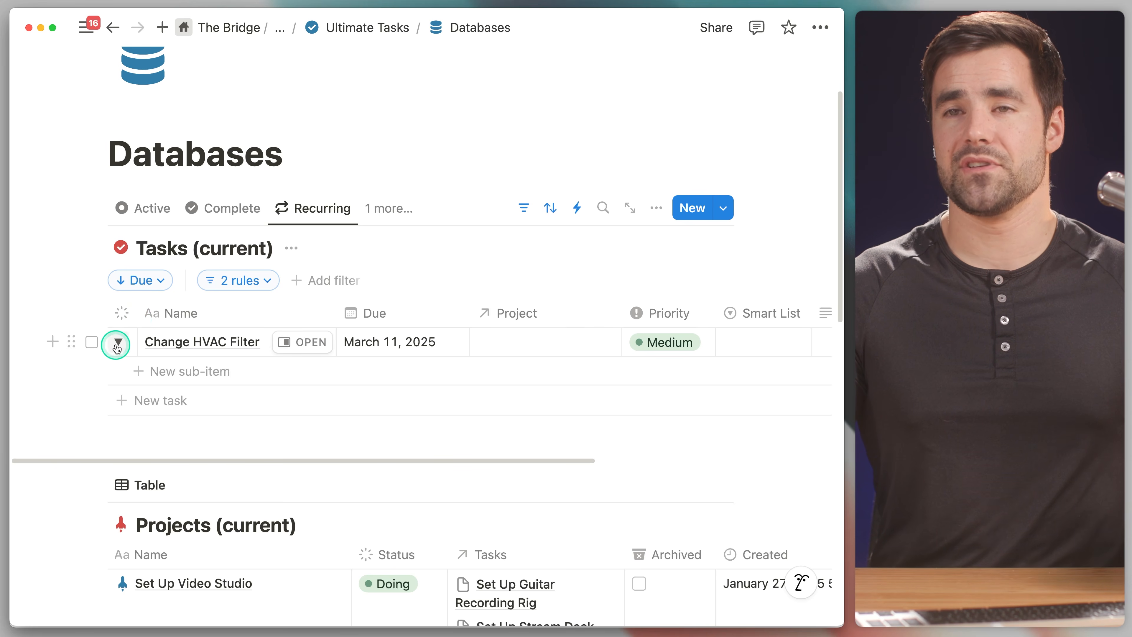
left_click(177, 369)
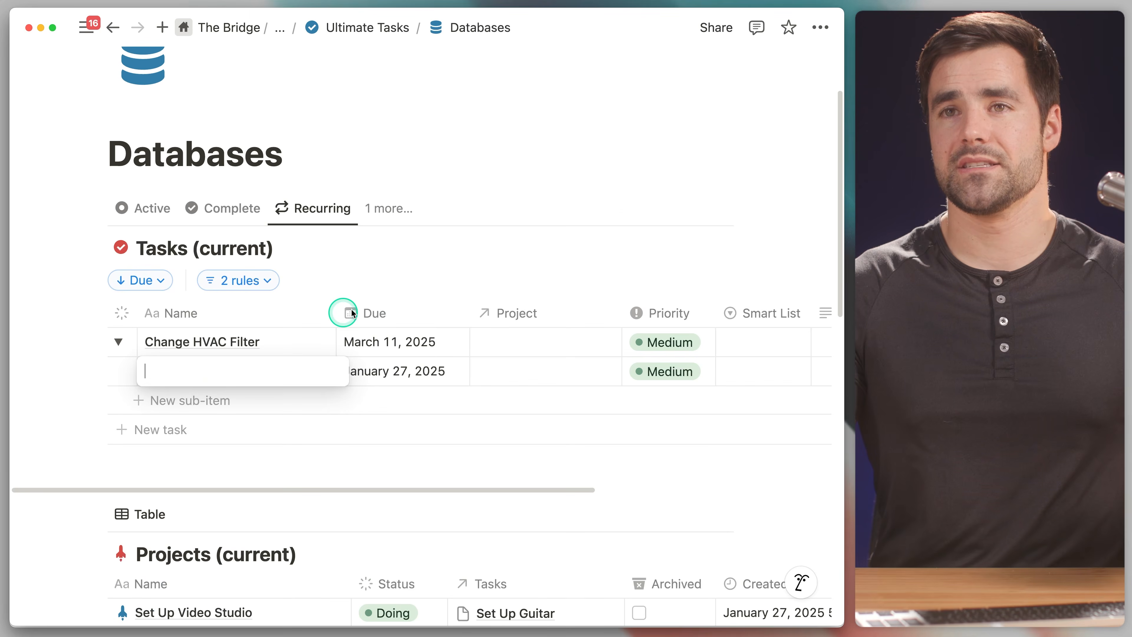
key("super+z")
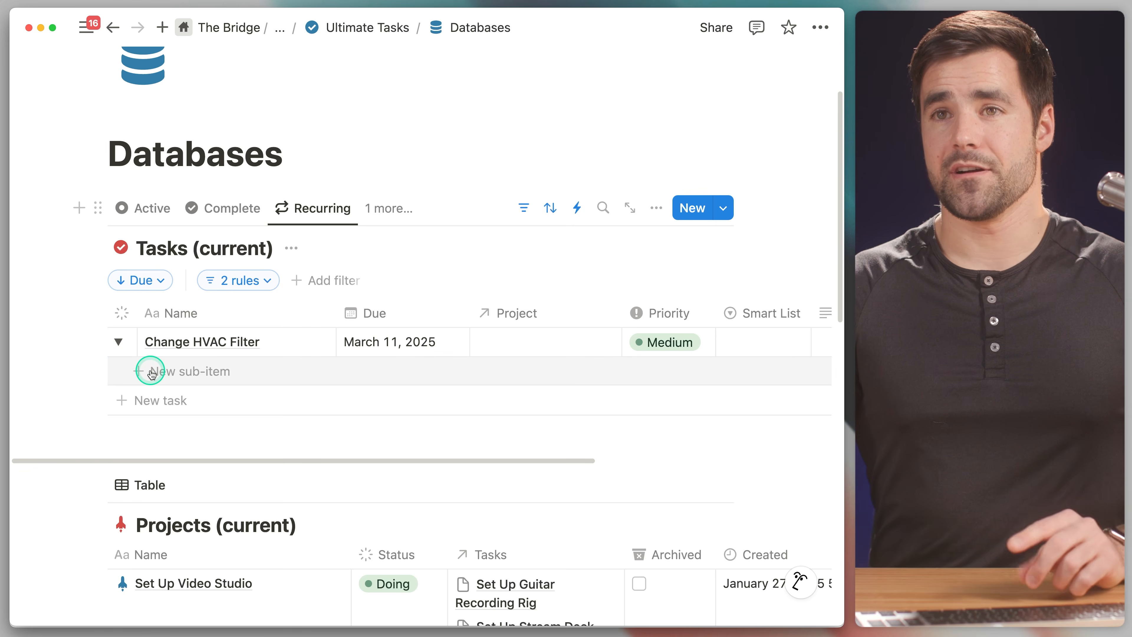
Step: Add a sub-item named Buy Gaff Tape under Mark Floor Spots for Tripods in the Active view of Tasks (current)
left_click(156, 207)
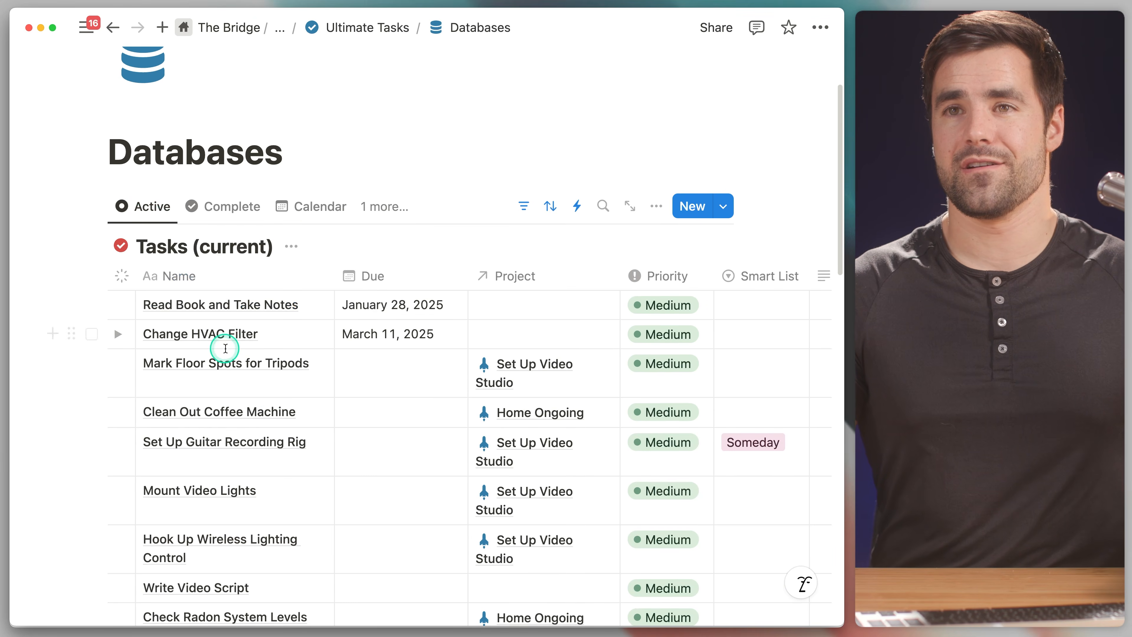
scroll(250, 362, "down", 1)
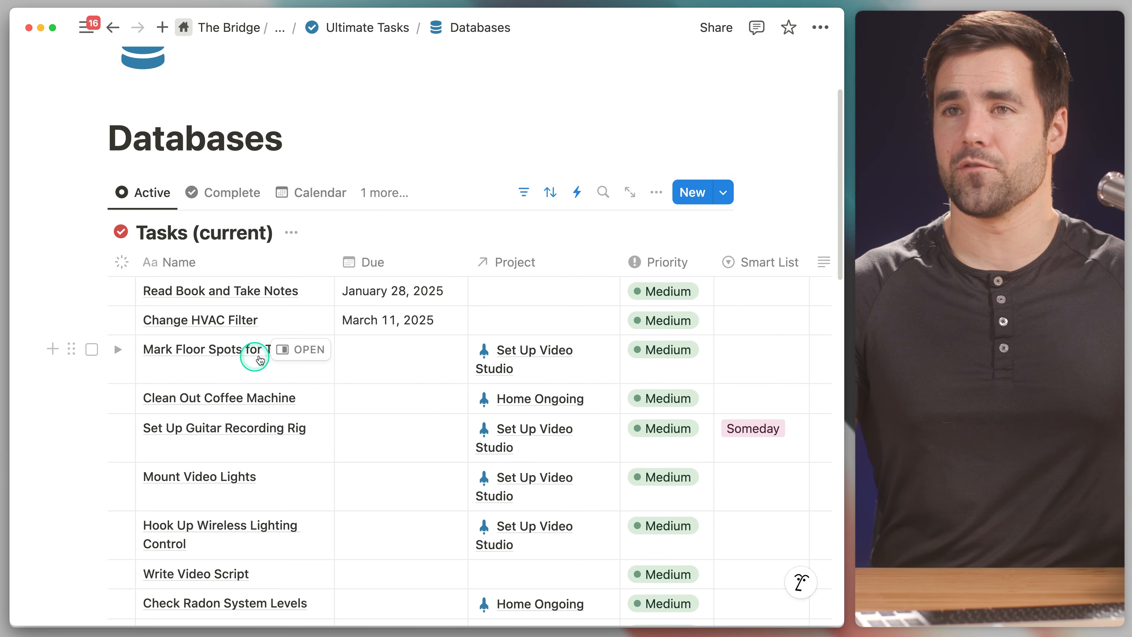
left_click(115, 353)
left_click(148, 374)
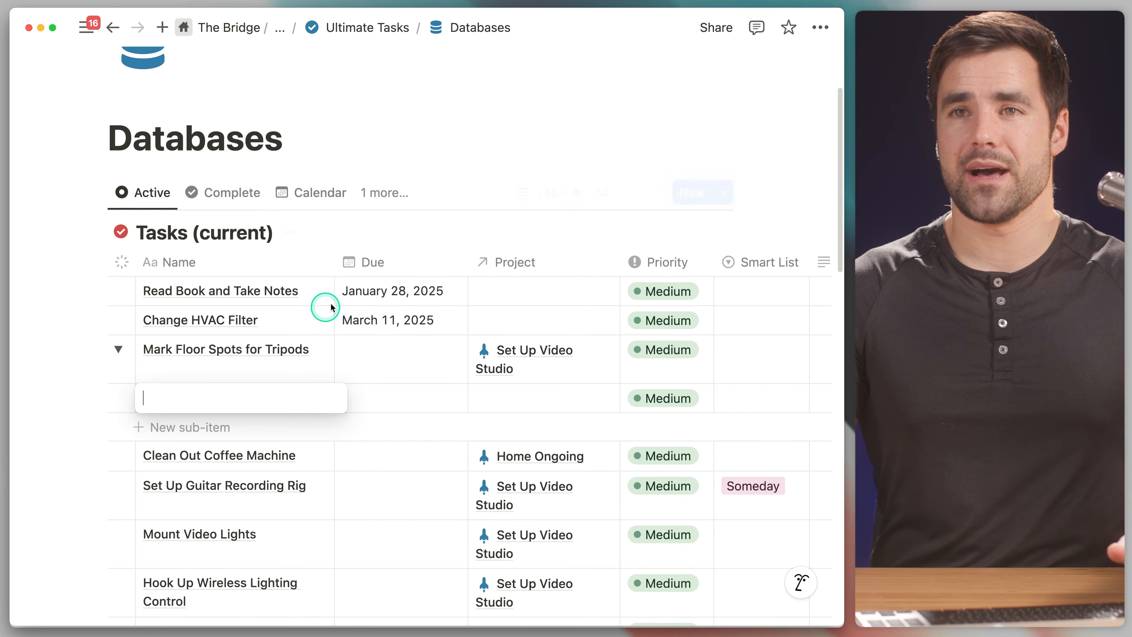
type("\"b")
key("BackSpace")
key("BackSpace")
type("Buy Gaff Tape")
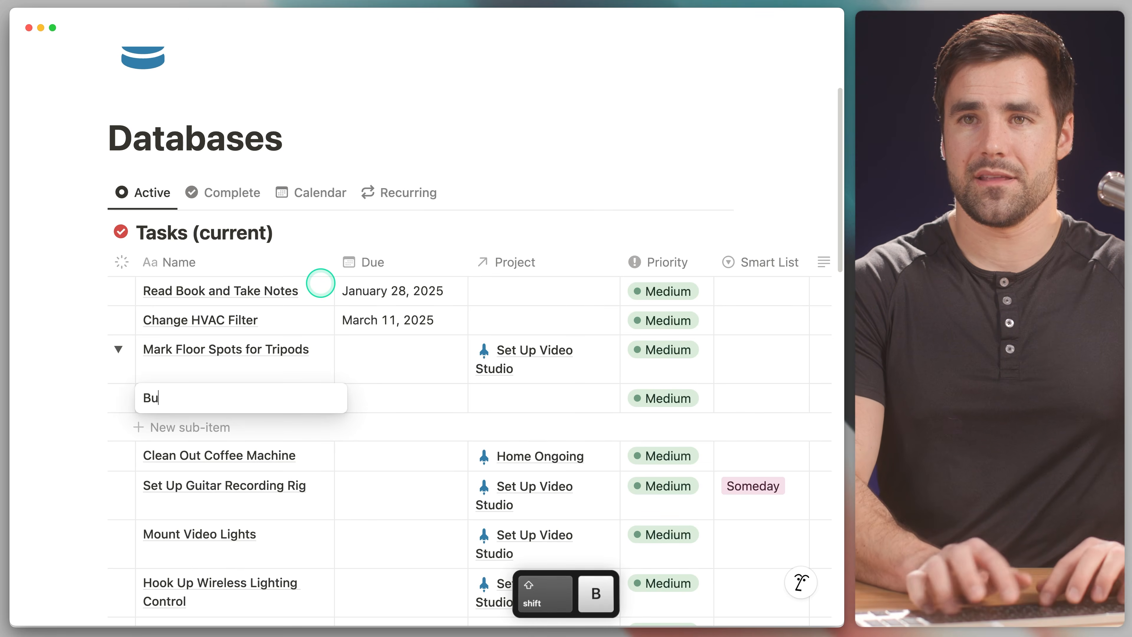
key("Return")
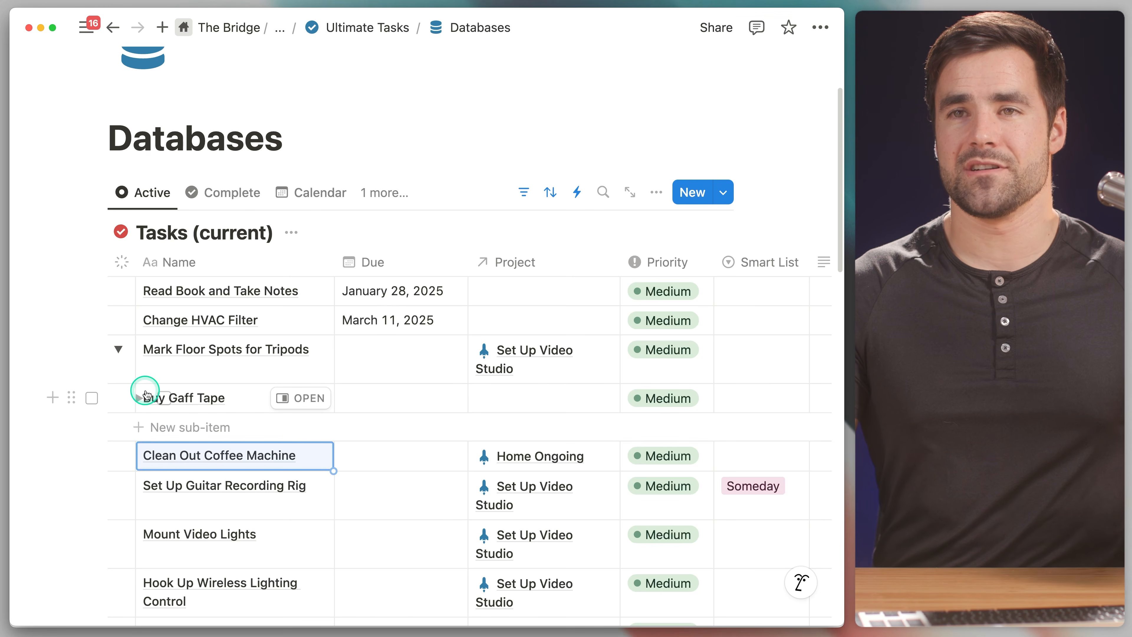
Step: Enable Show nesting toggle on title in the advanced sub-task settings of Tasks (current) and close the view options
left_click(656, 193)
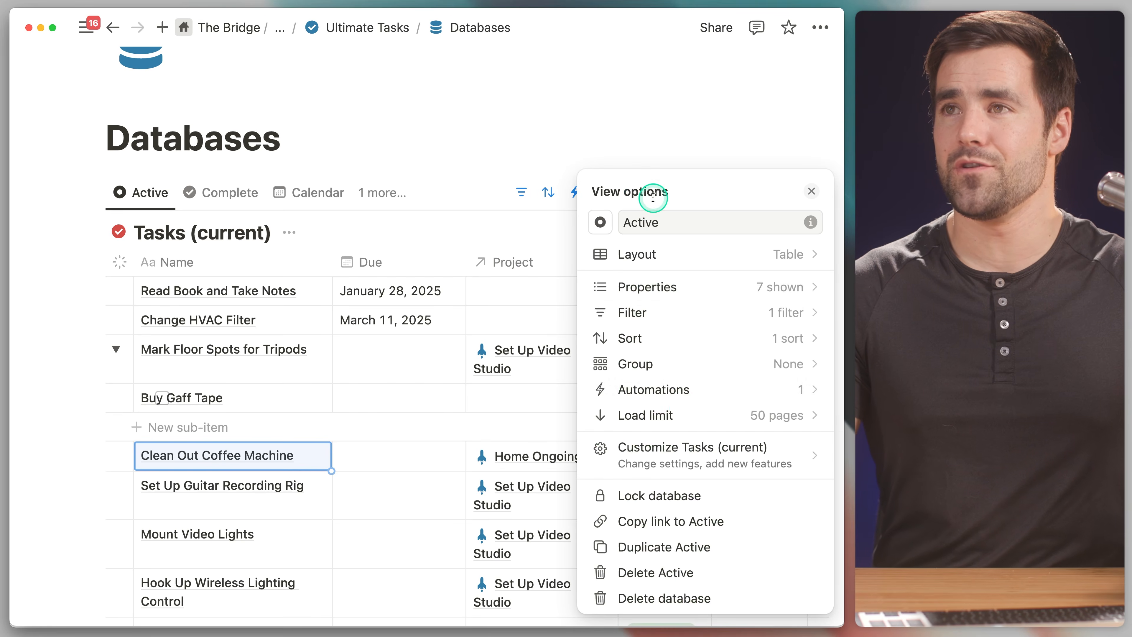
left_click(687, 459)
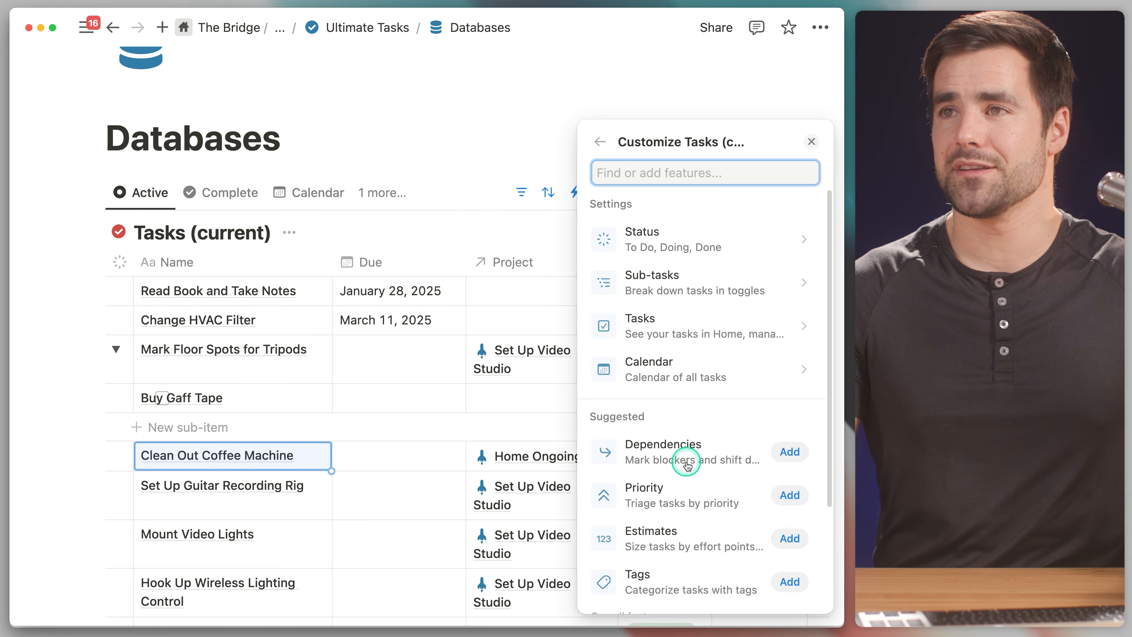
left_click(773, 285)
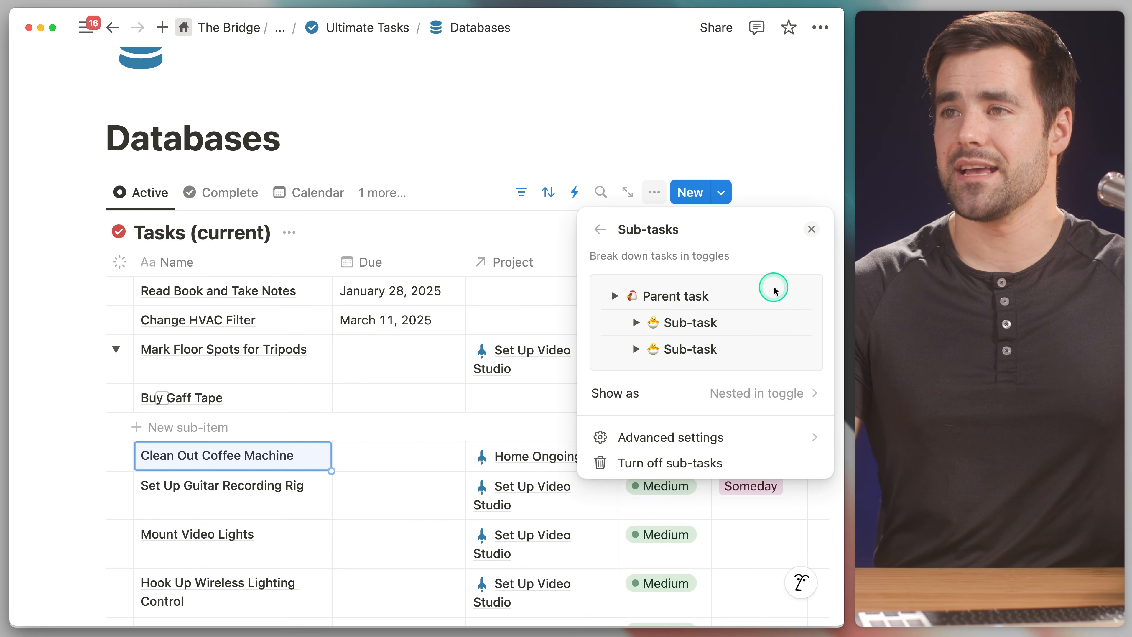
left_click(769, 437)
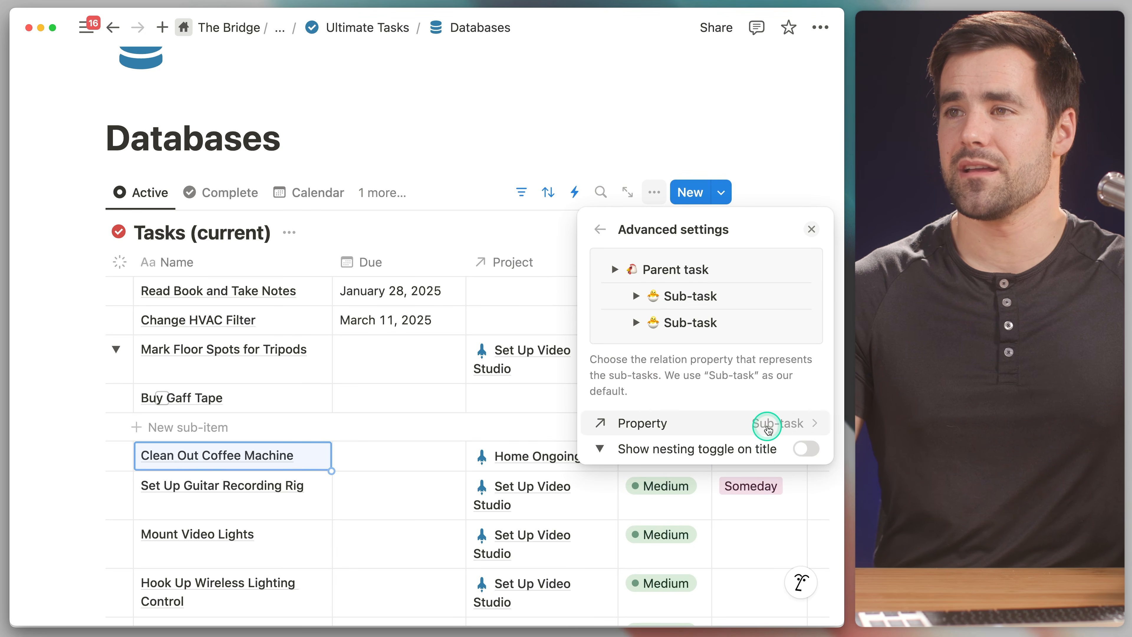
mouse_move(646, 449)
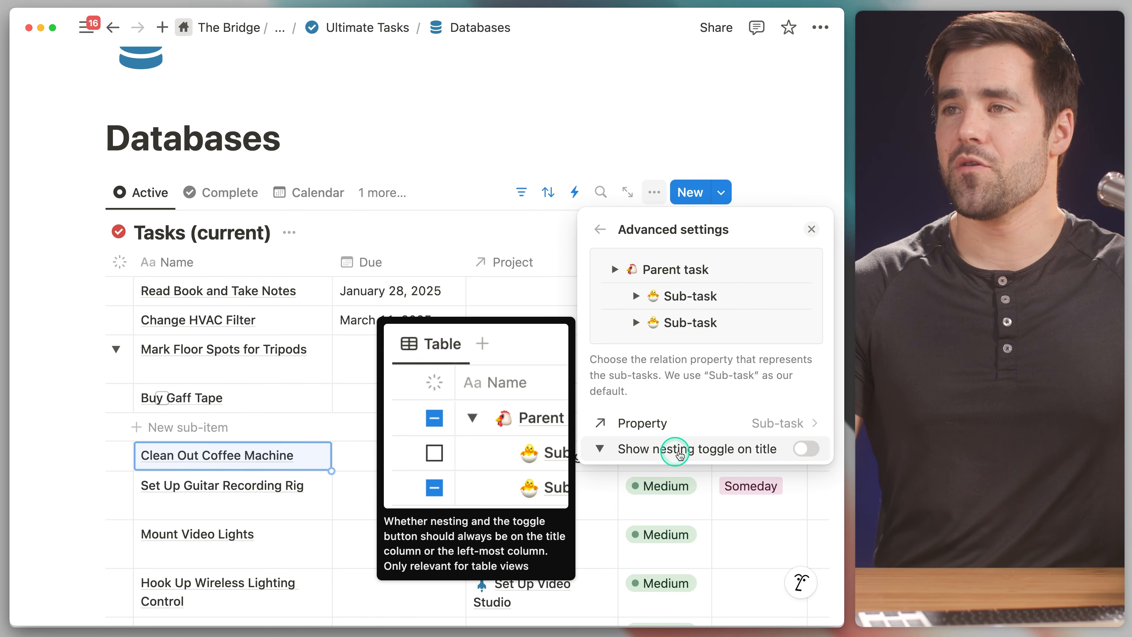
left_click(792, 451)
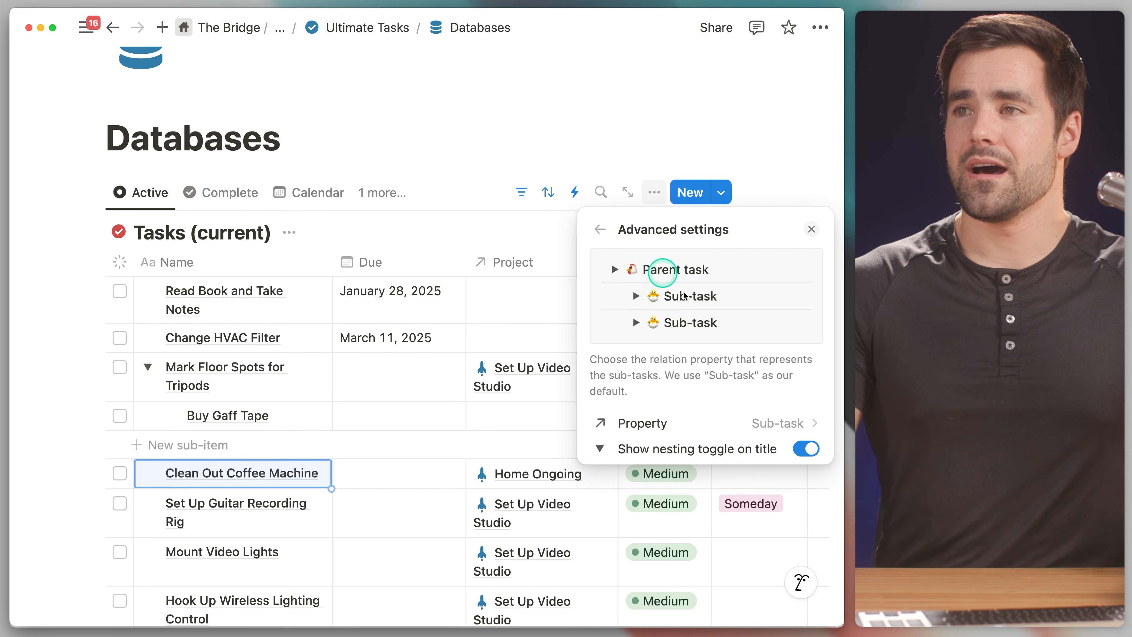
left_click(600, 229)
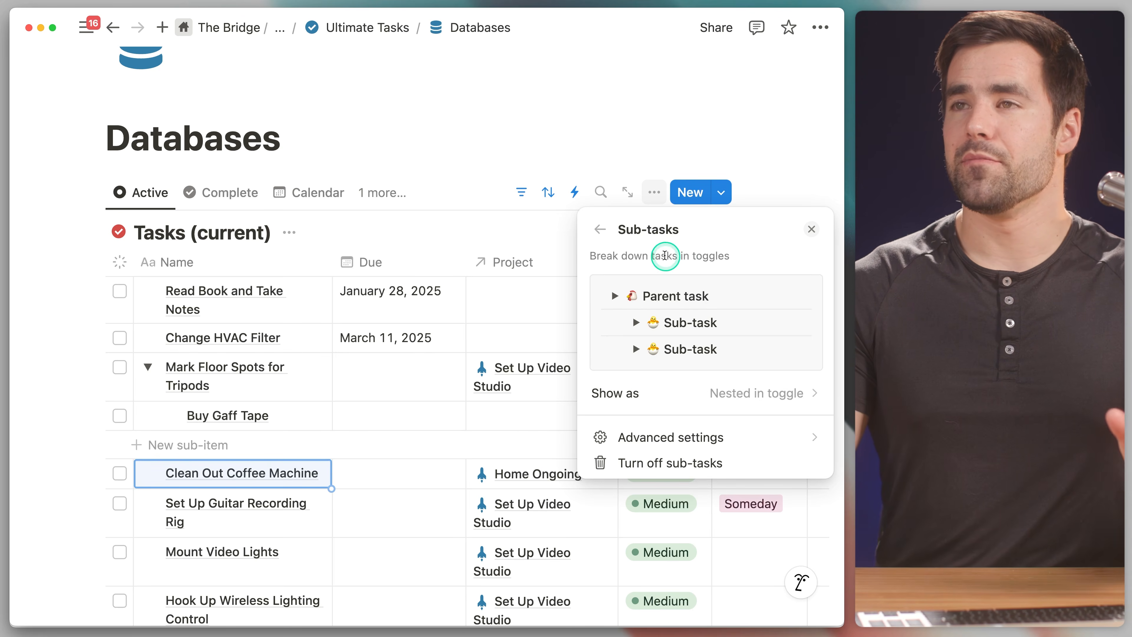
left_click(810, 229)
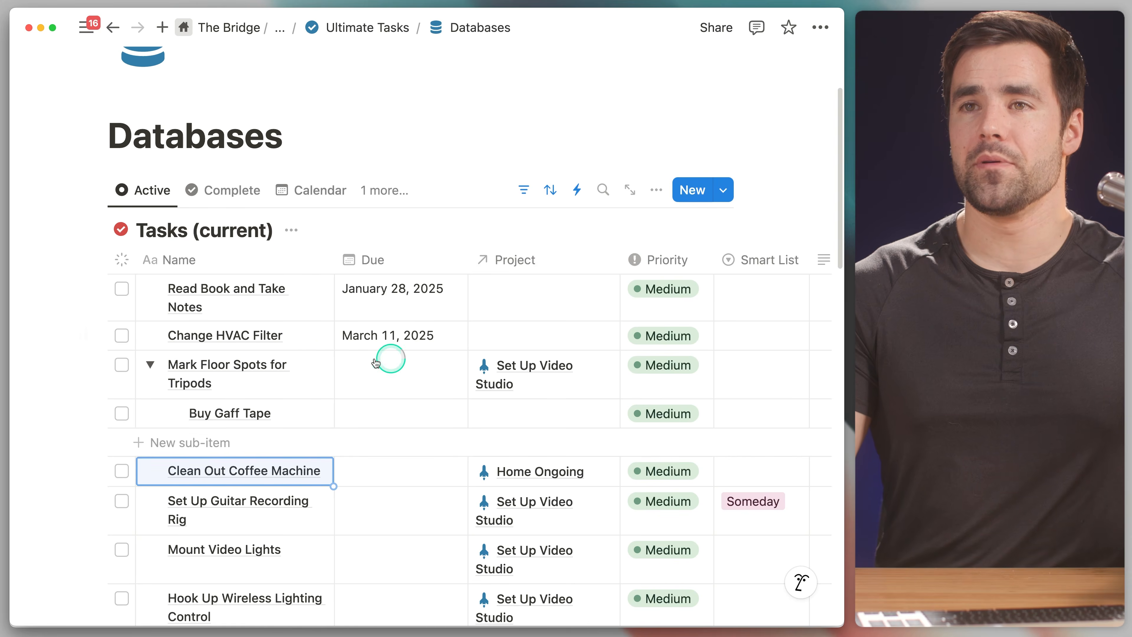
Step: Open the Mark Floor Spots for Tripods task and examine its full property list, including the hidden Helper Properties
left_click(312, 366)
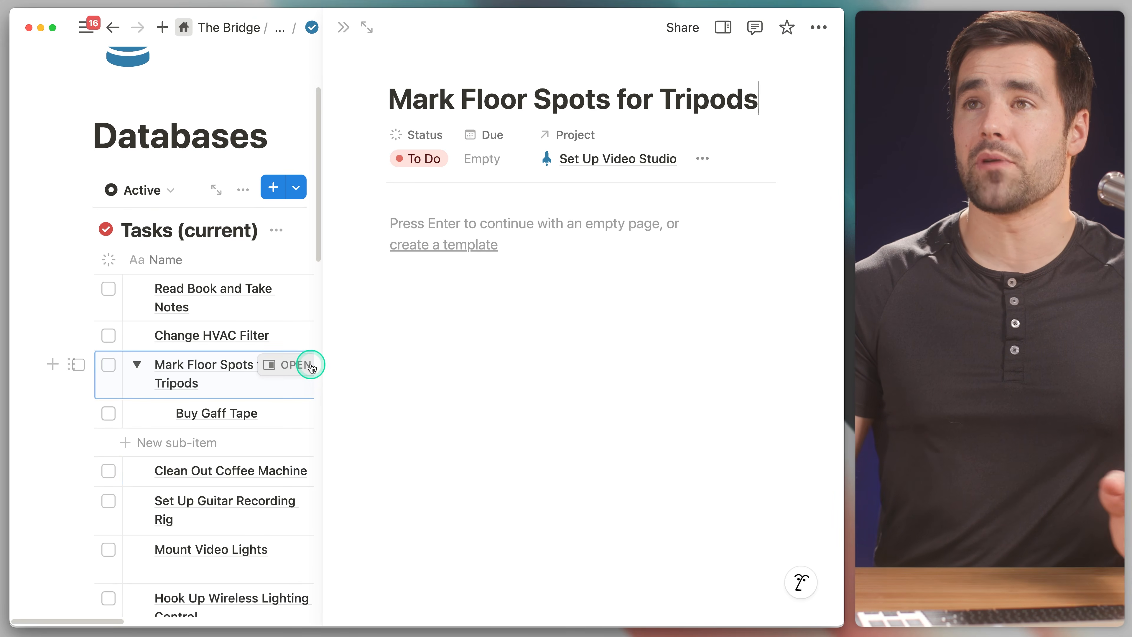
left_click(660, 204)
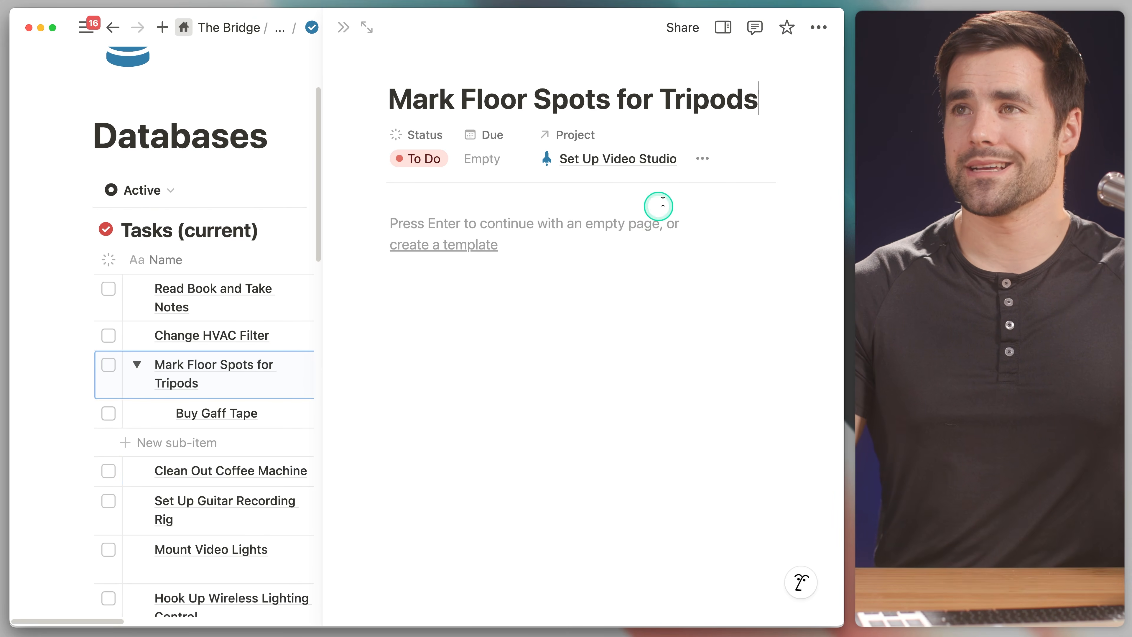
left_click(704, 161)
scroll(733, 285, "down", 3)
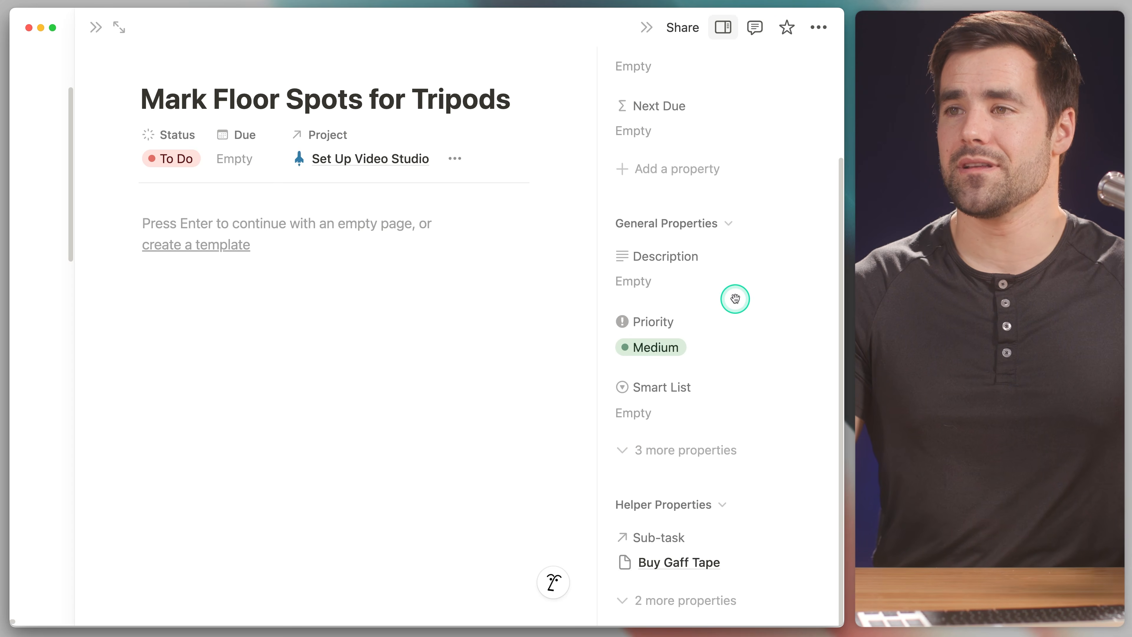
left_click(680, 598)
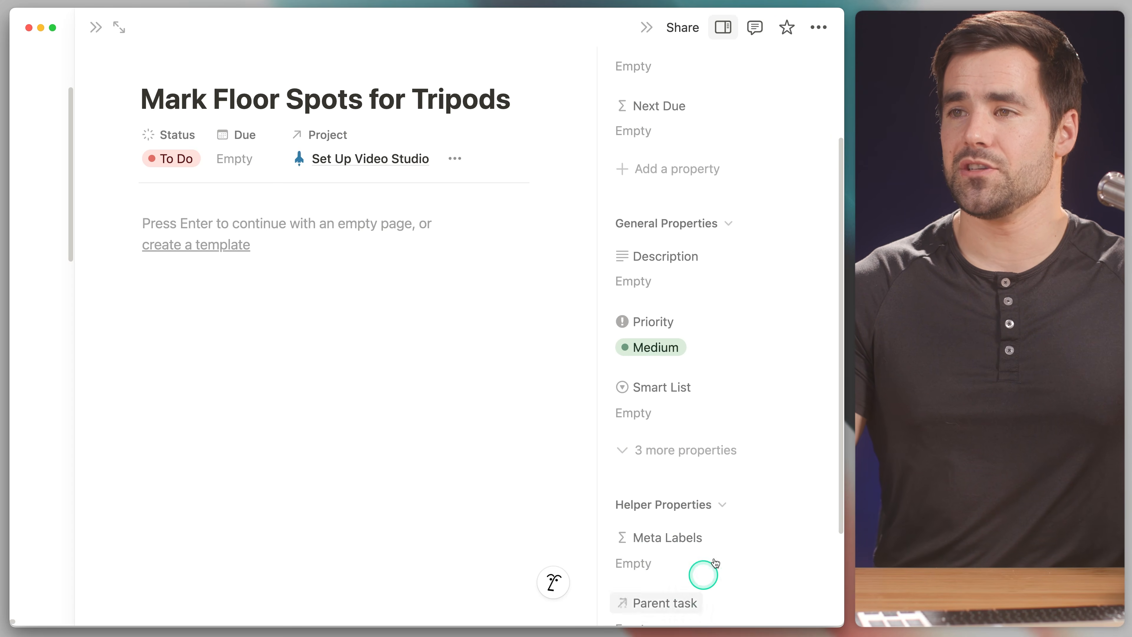
scroll(741, 511, "down", 3)
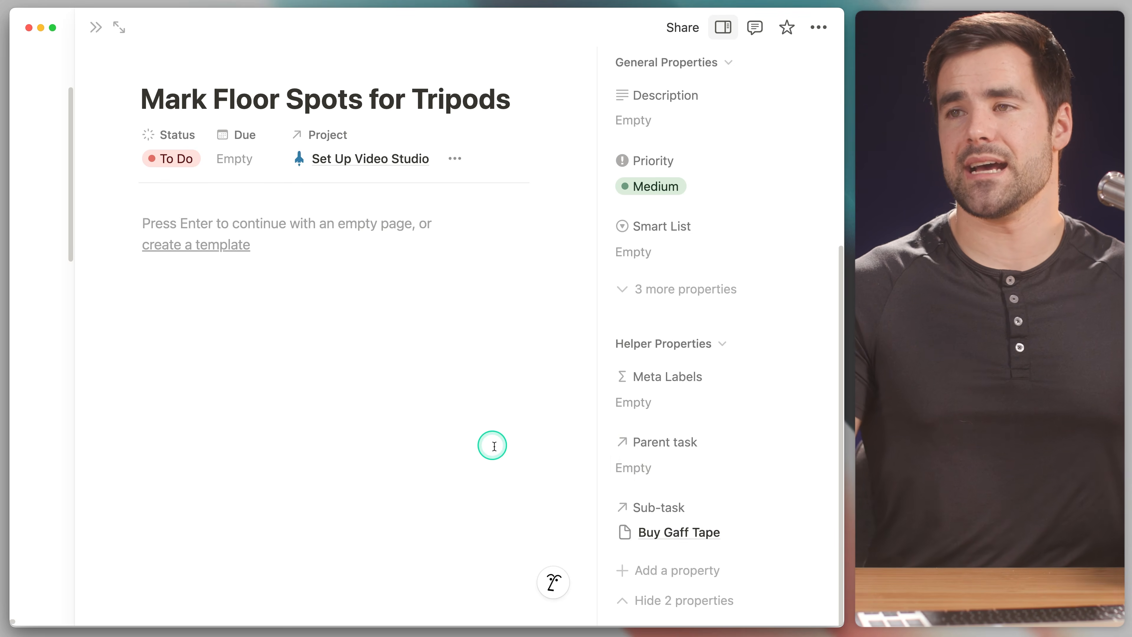
Step: Open the layout customization for Tasks (current) and add Parent task from the Helper Properties as its own layout section
left_click(357, 63)
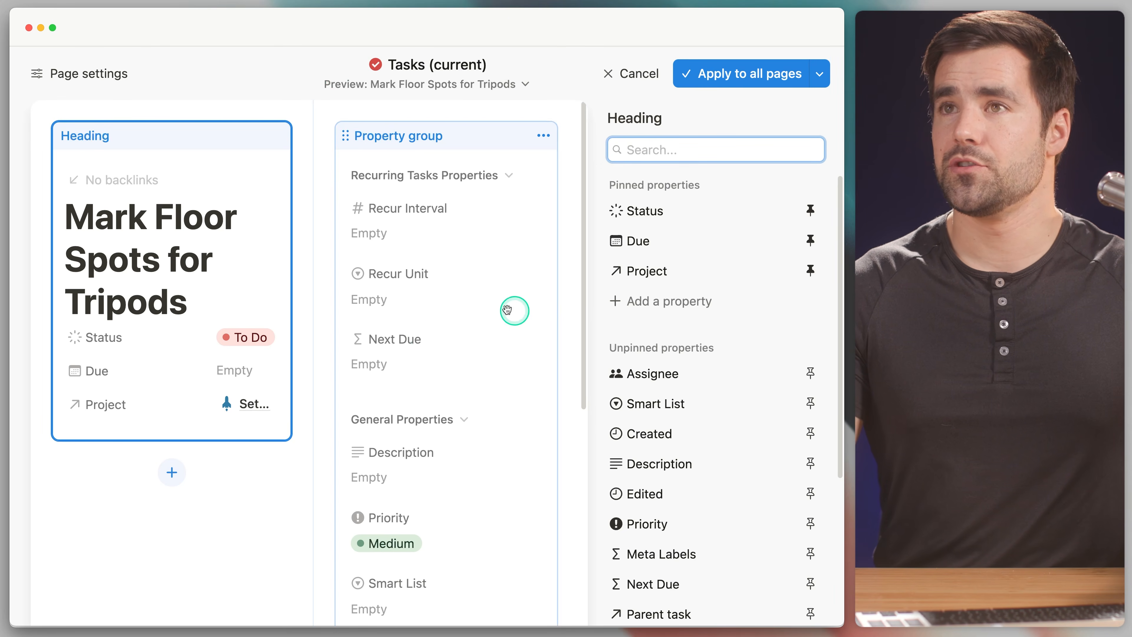
left_click(490, 290)
scroll(714, 380, "down", 1)
scroll(735, 392, "down", 3)
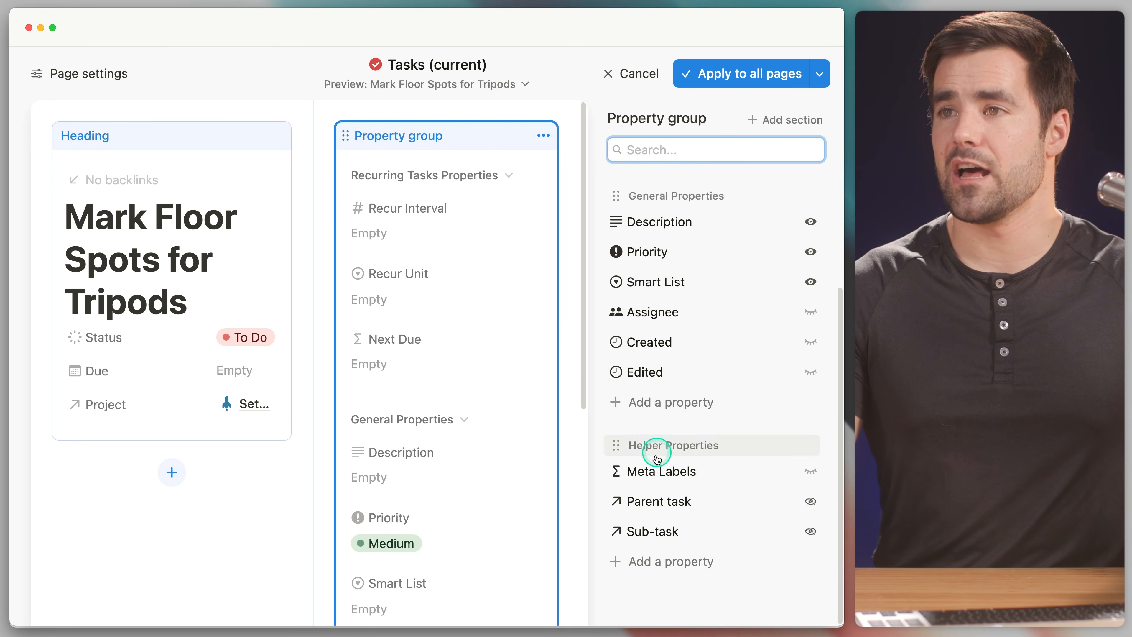
left_click(619, 503)
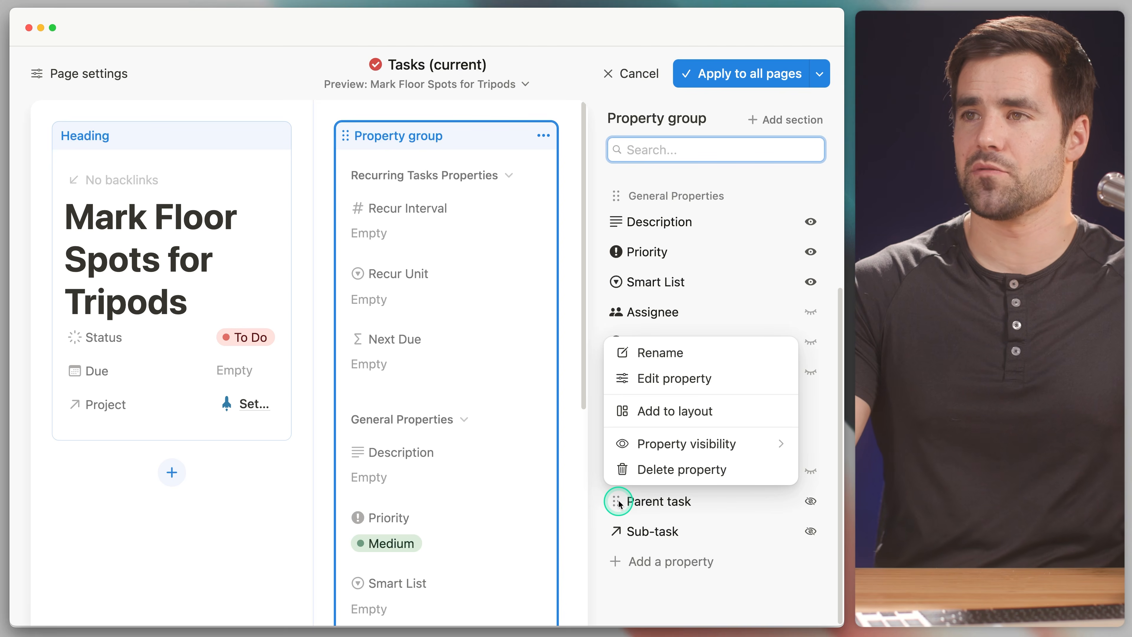
left_click(741, 411)
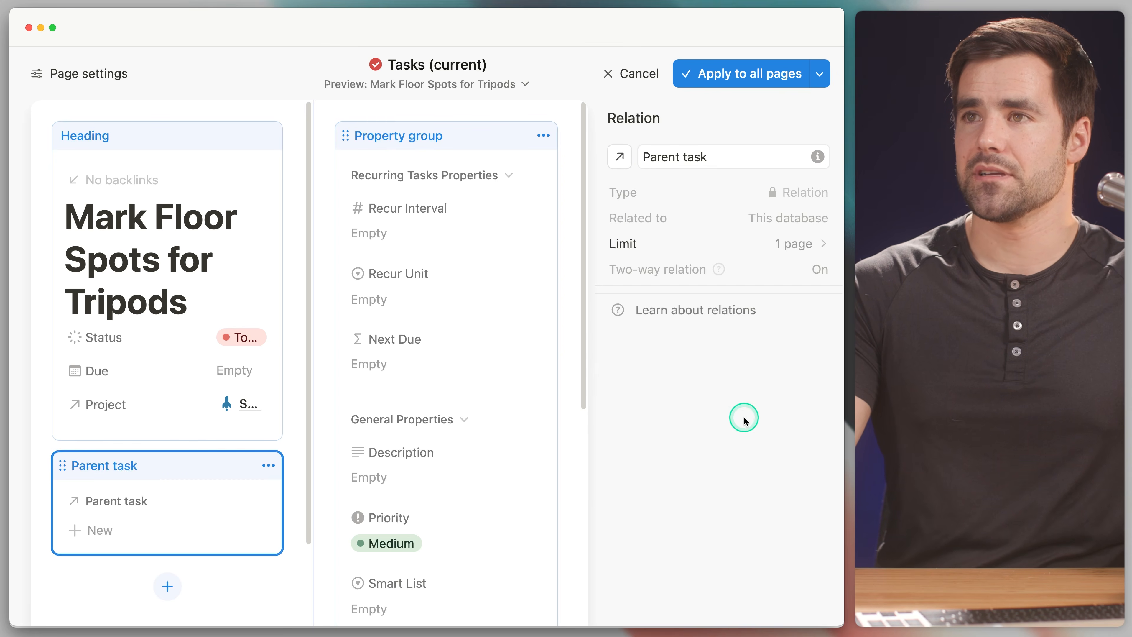
Step: Add the Sub-task property from Helper Properties to the page layout as its own section
left_click(502, 358)
scroll(672, 463, "down", 3)
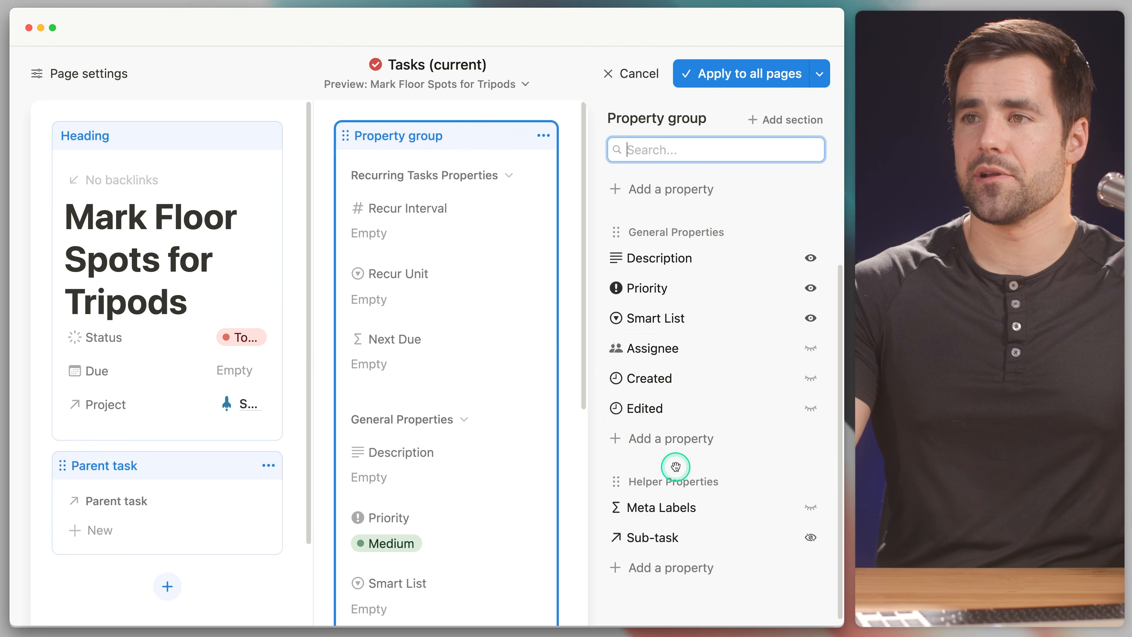
left_click(618, 532)
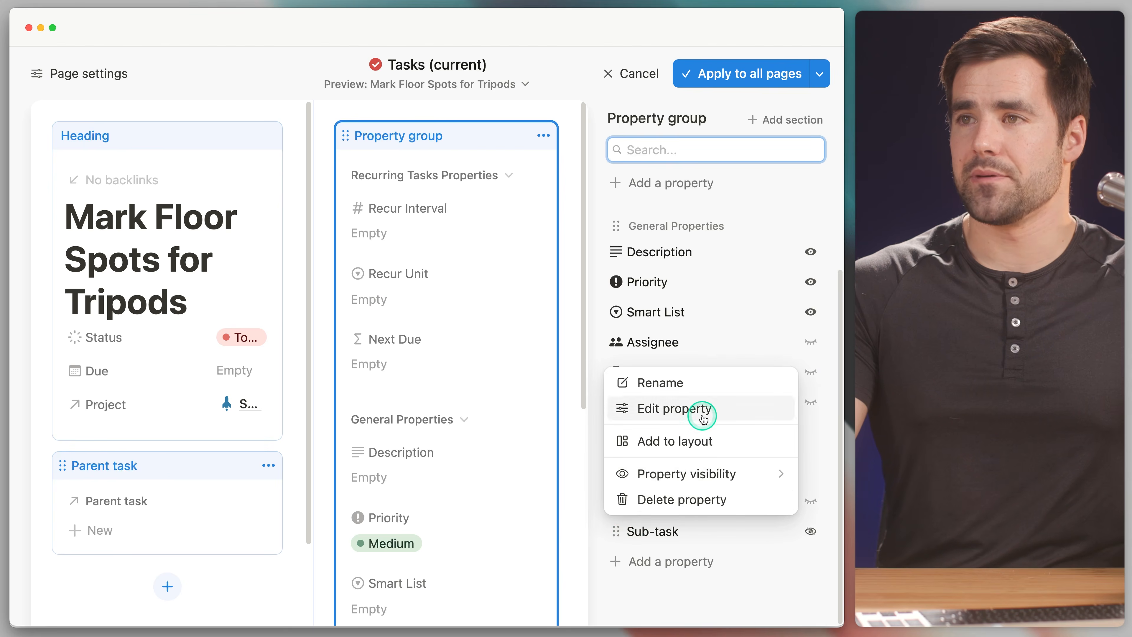
left_click(702, 442)
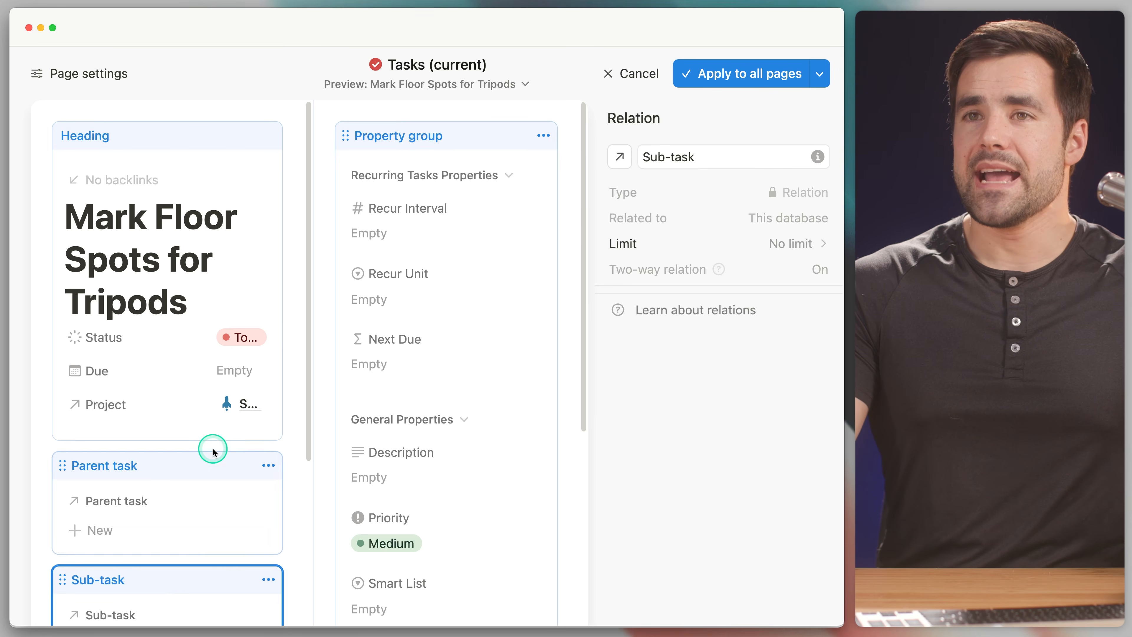
scroll(210, 448, "down", 5)
key("super+minus")
key("super+minus")
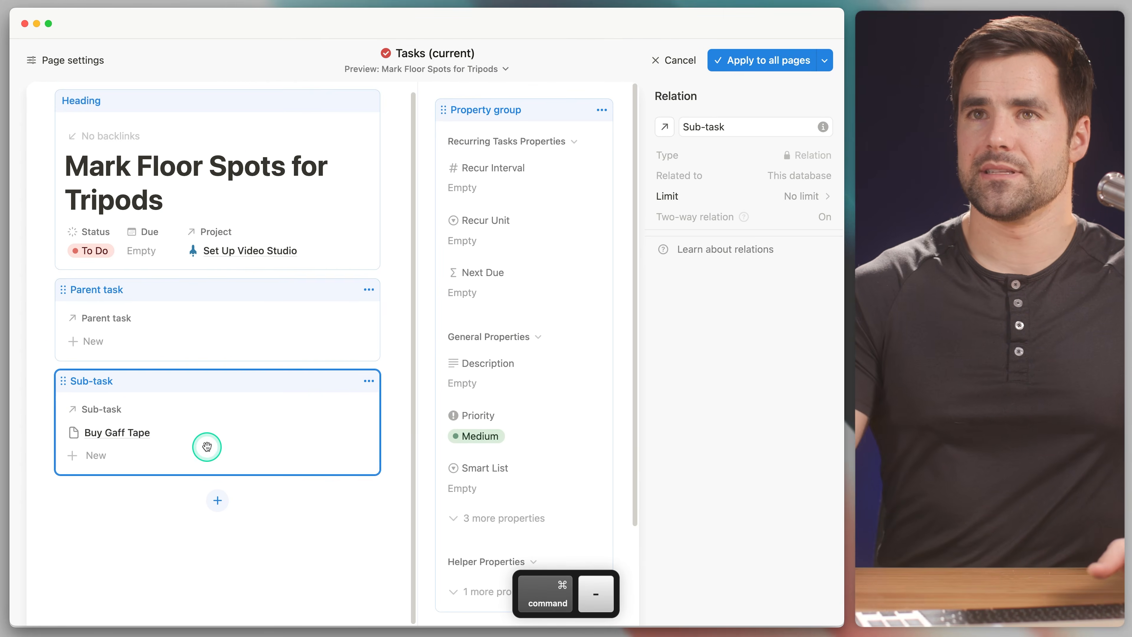
key("super+equal")
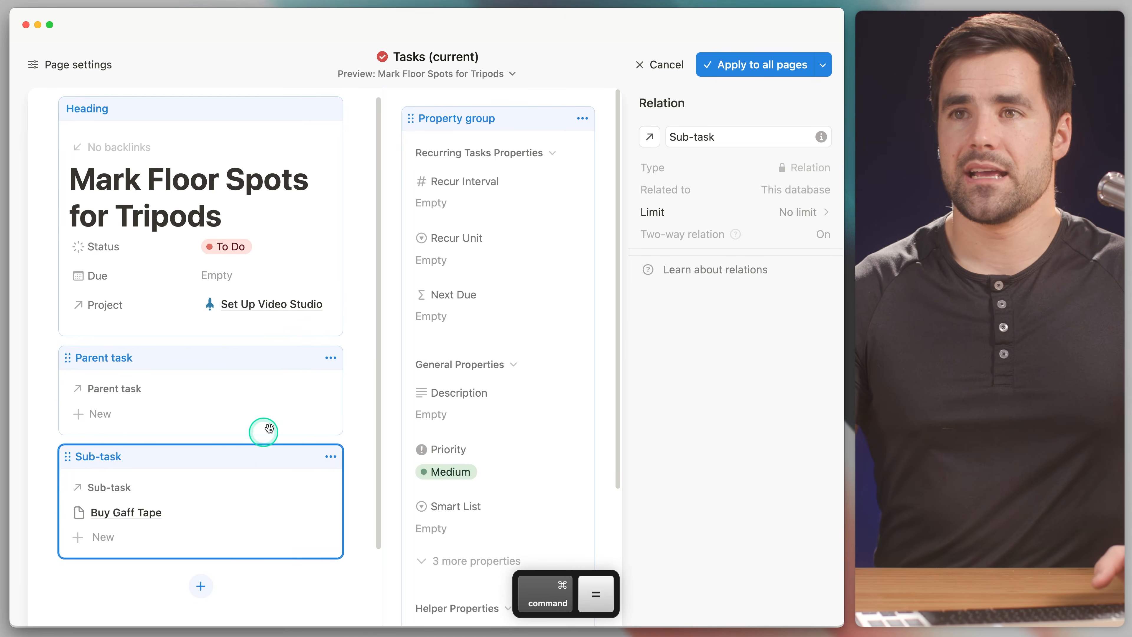
Step: Convert the separate Parent task and Sub-task sections into a single relations group in the layout
left_click(331, 358)
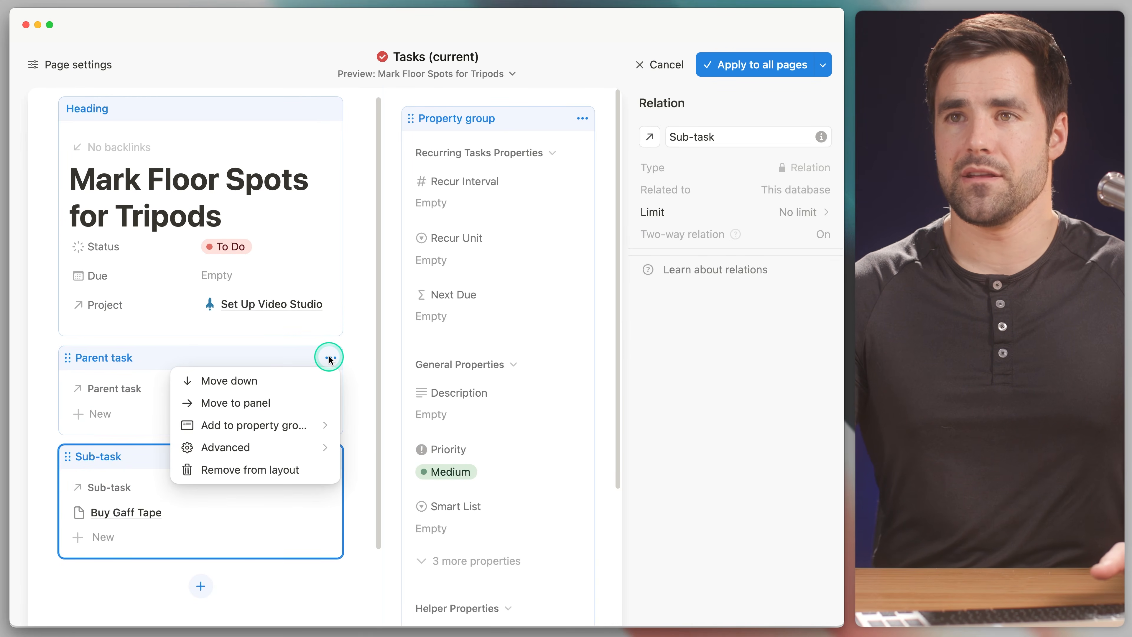
left_click(255, 451)
left_click(376, 446)
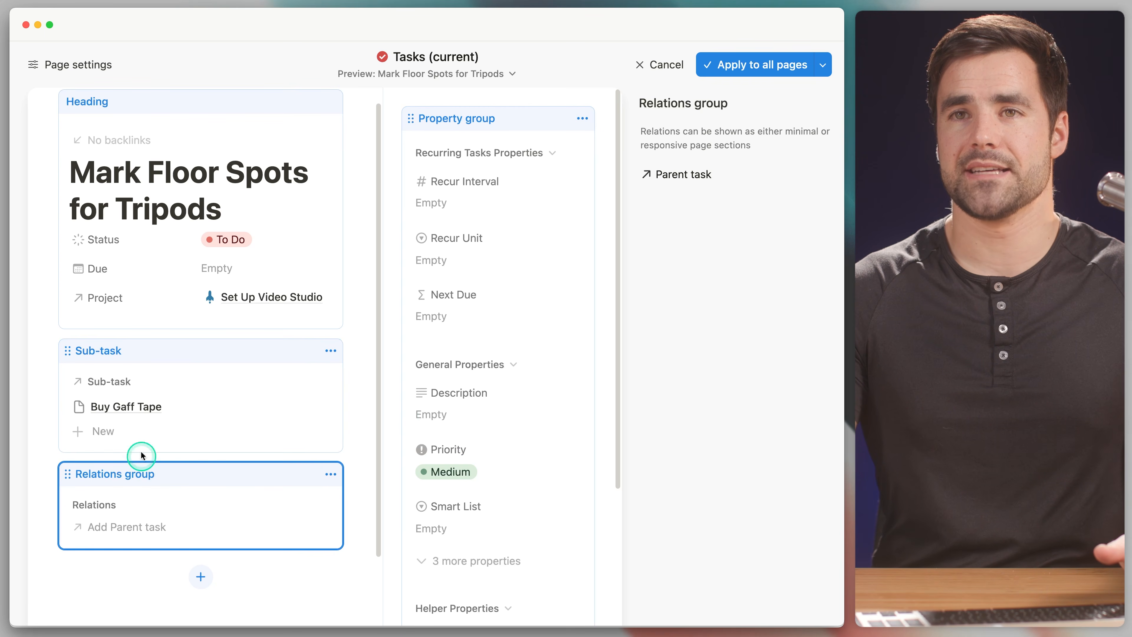
left_click(330, 353)
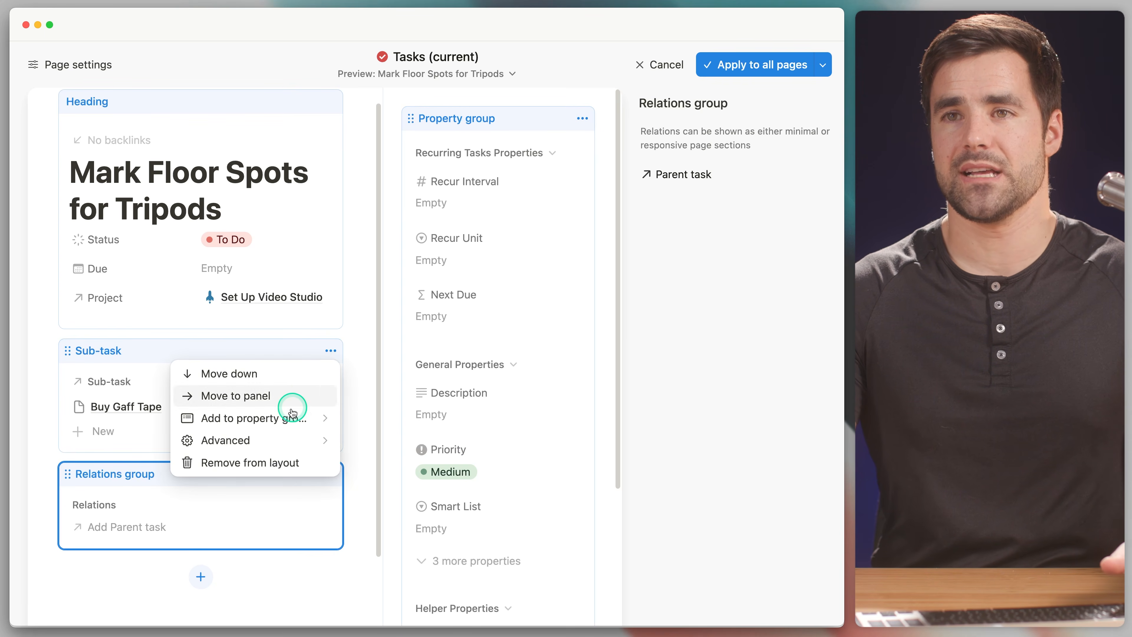
mouse_move(275, 448)
left_click(455, 439)
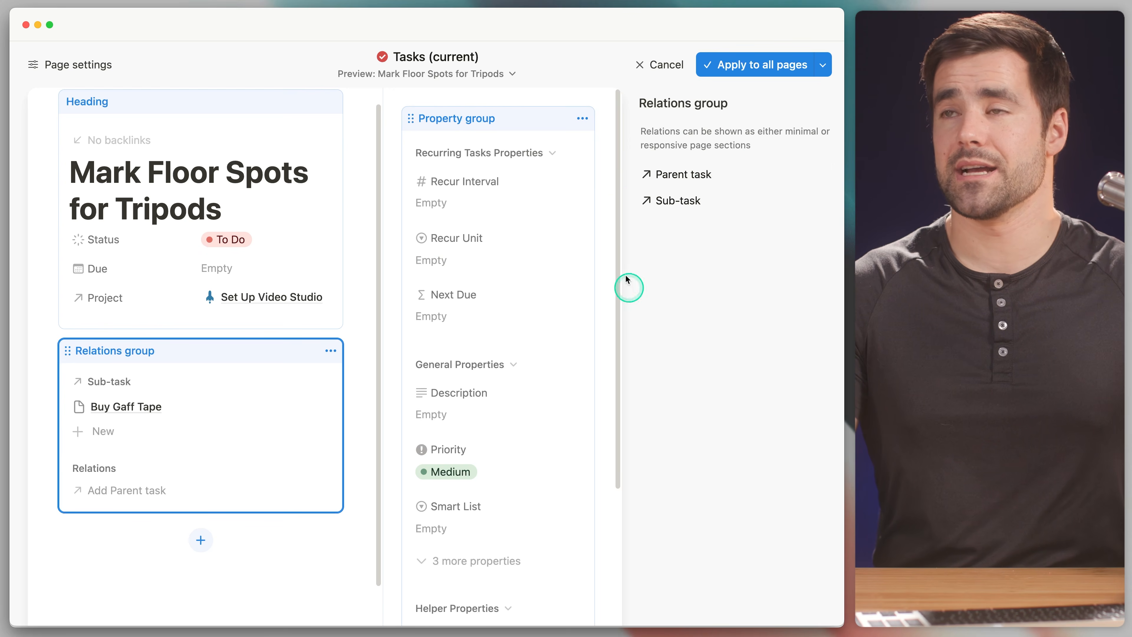
Step: Check the Show as options of Parent task in the relations group and apply the layout to all pages
left_click(646, 173)
mouse_move(744, 203)
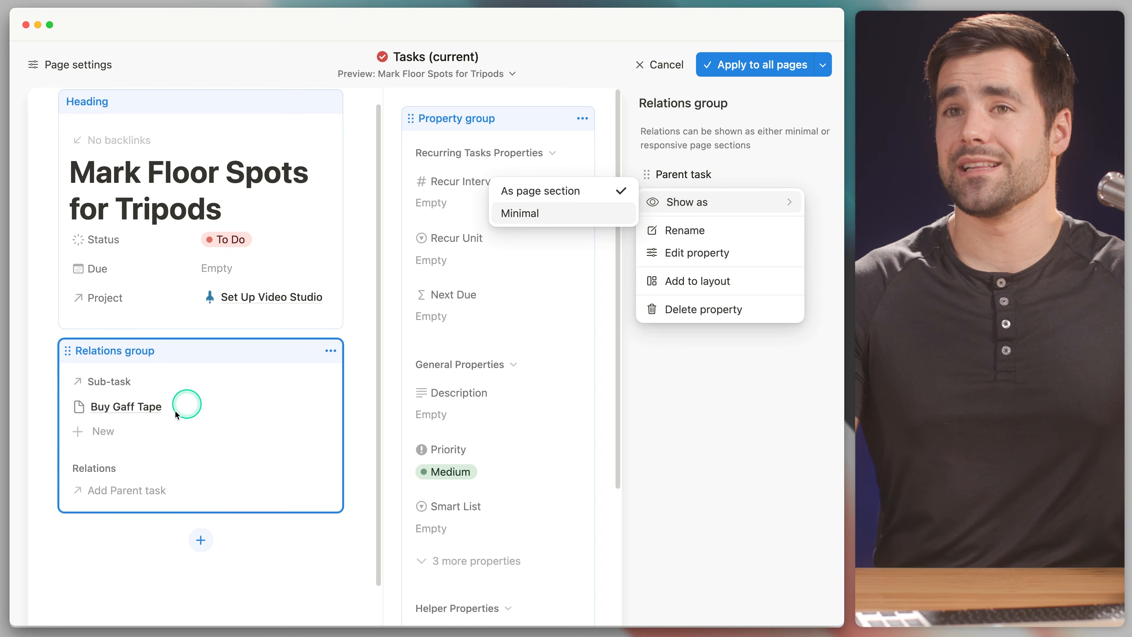
left_click(657, 431)
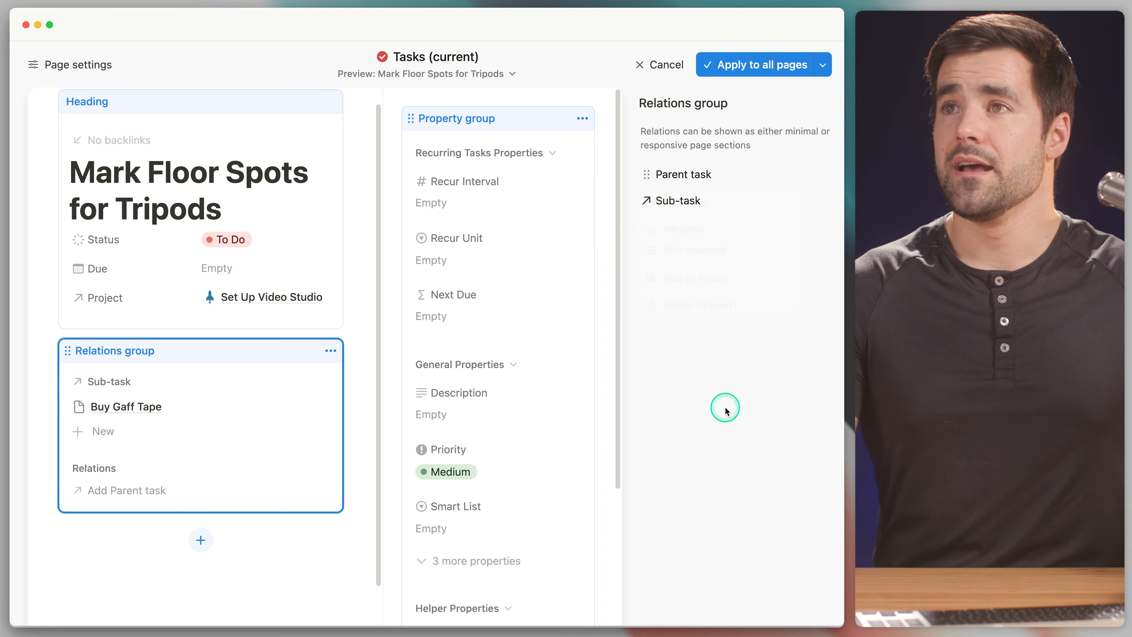
left_click(736, 67)
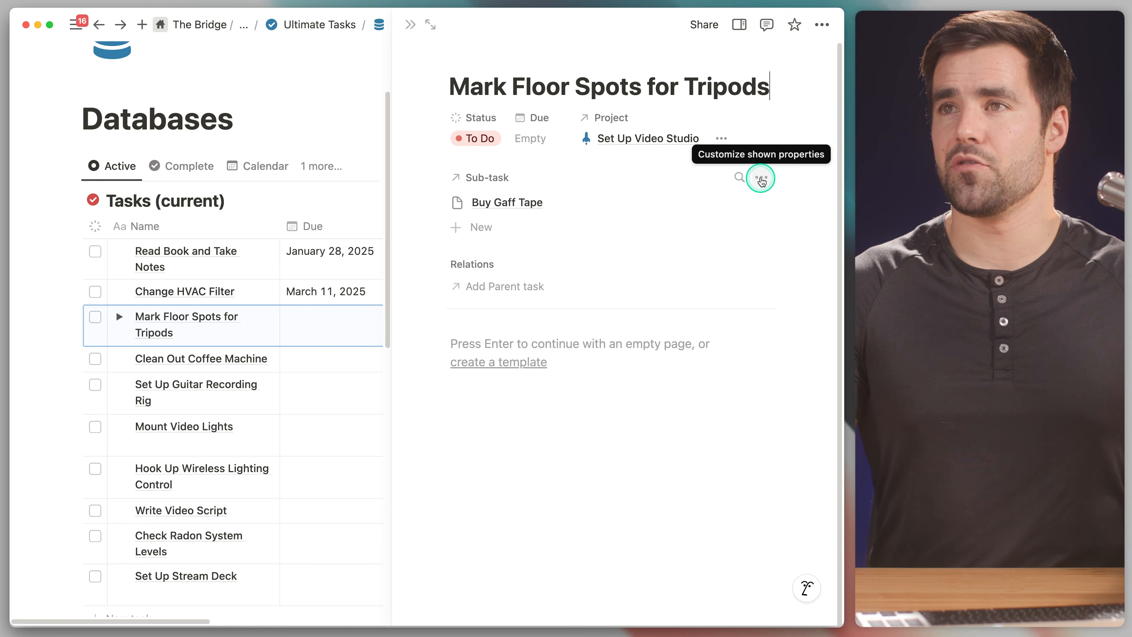
Step: Show the Status and Due properties in the Sub-task relation on the Mark Floor Spots for Tripods page
left_click(762, 179)
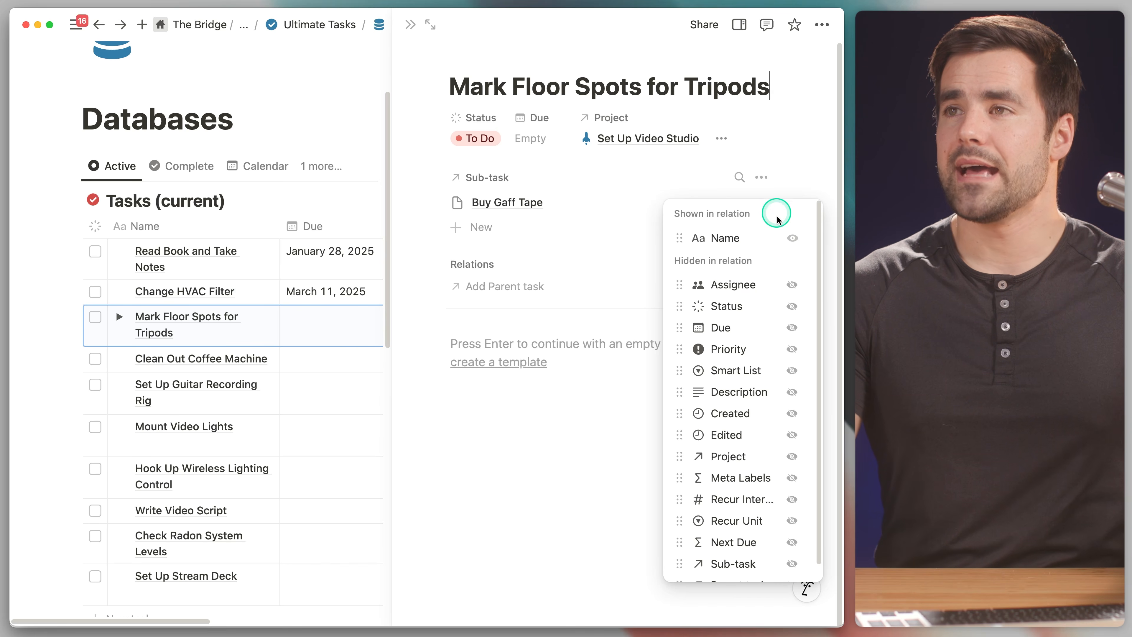
left_click(792, 307)
left_click(590, 196)
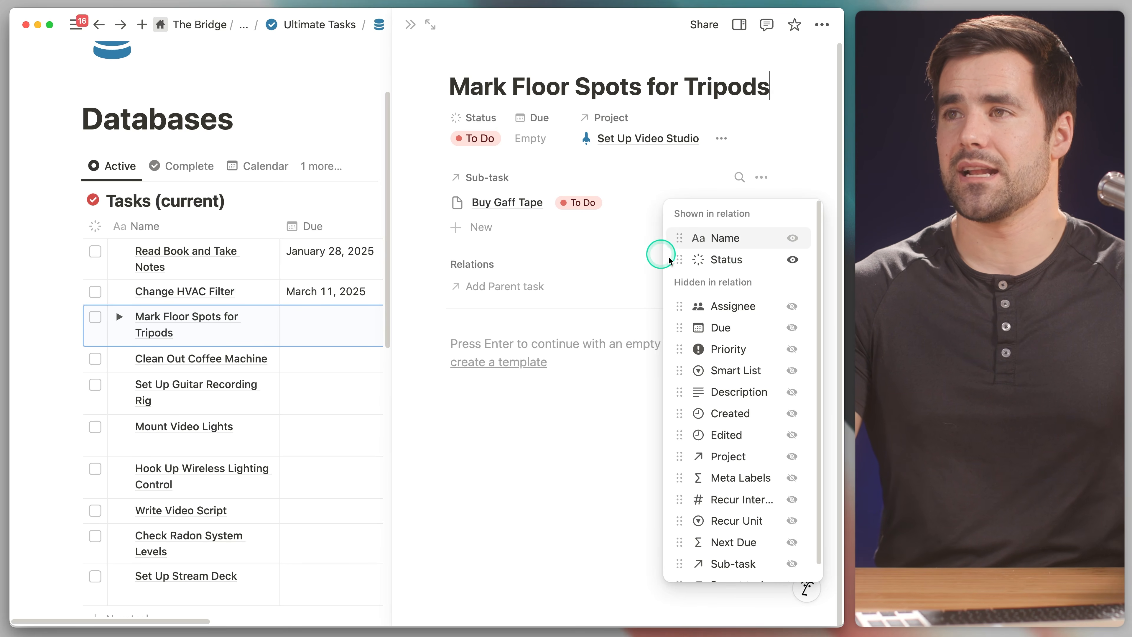
left_click(791, 333)
left_click(593, 221)
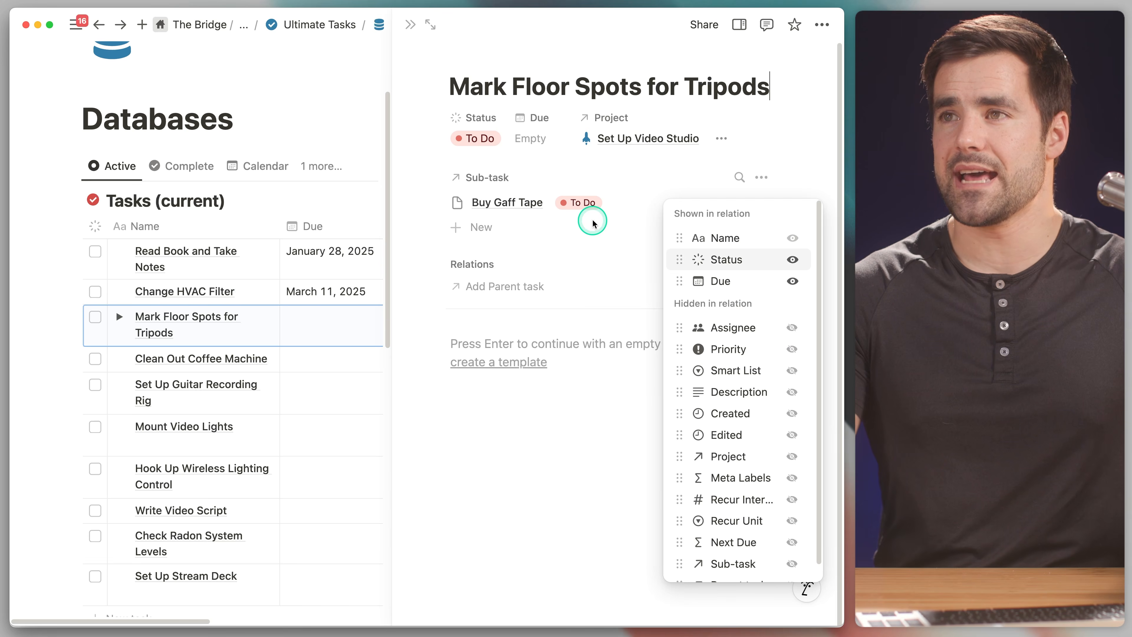
left_click(634, 207)
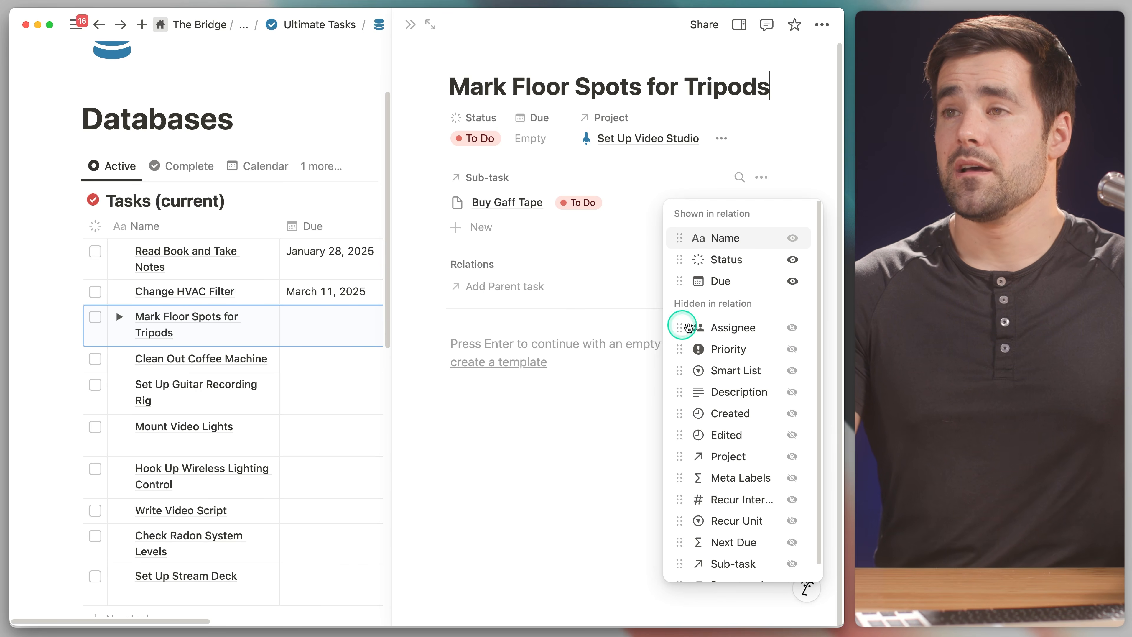
left_click(800, 181)
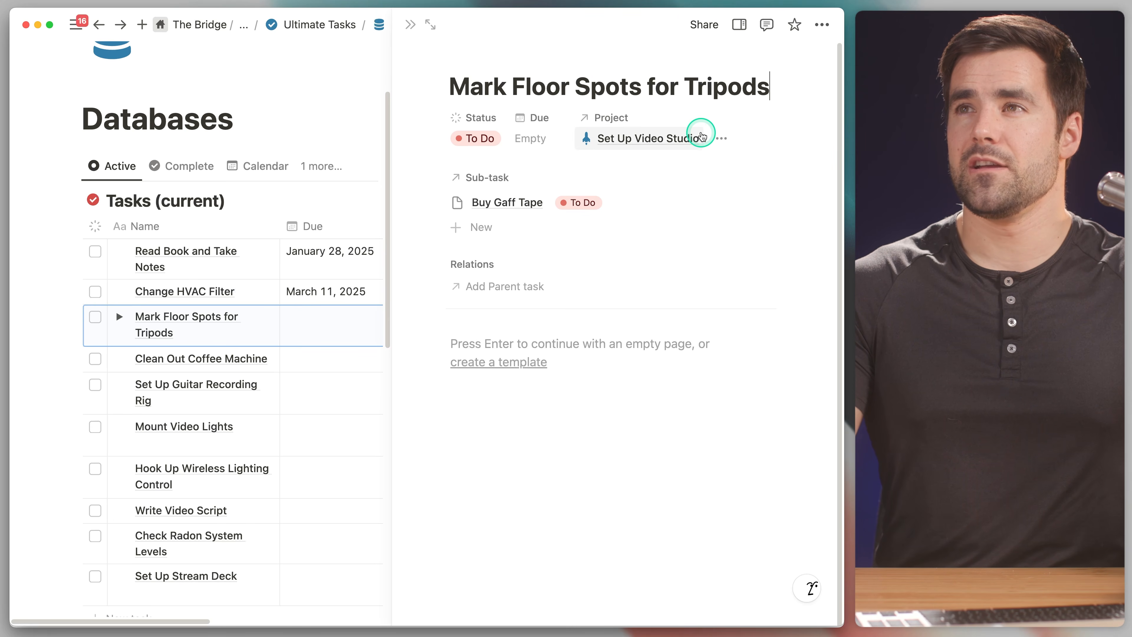
Step: Show the Status and Progress properties in the task's Project relation, and close the task page
left_click(702, 136)
left_click(685, 122)
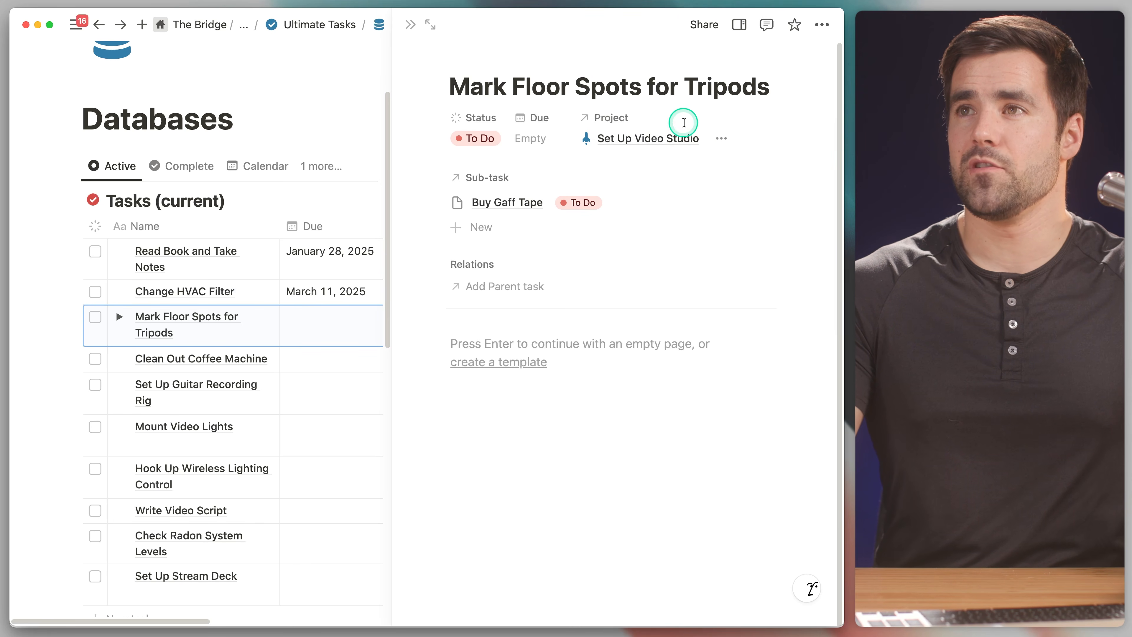
left_click(699, 136)
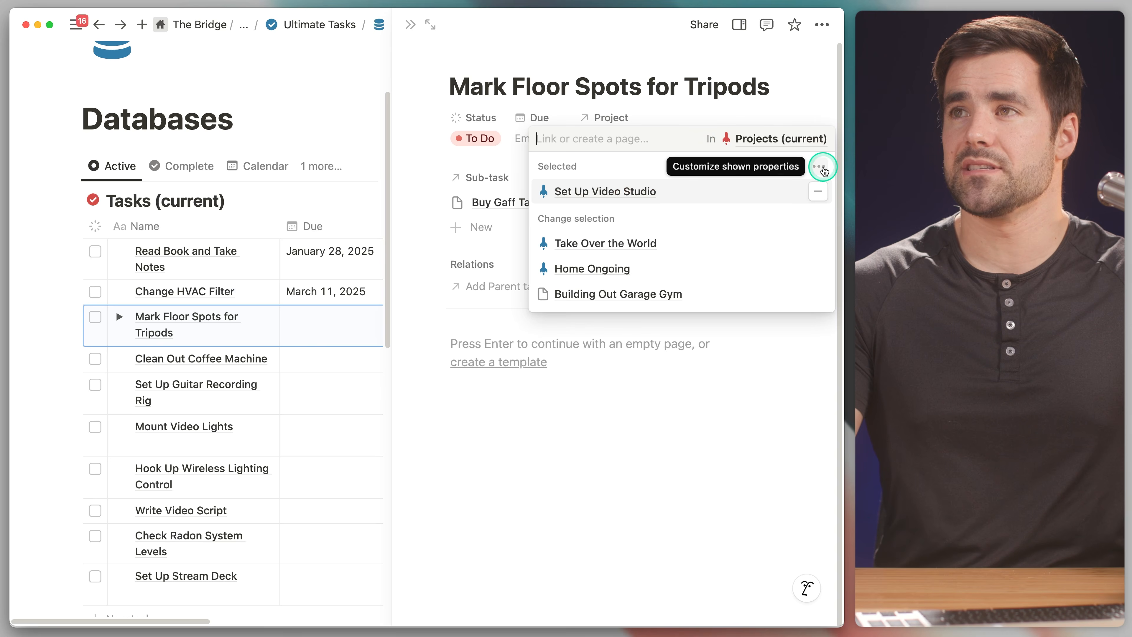
left_click(823, 169)
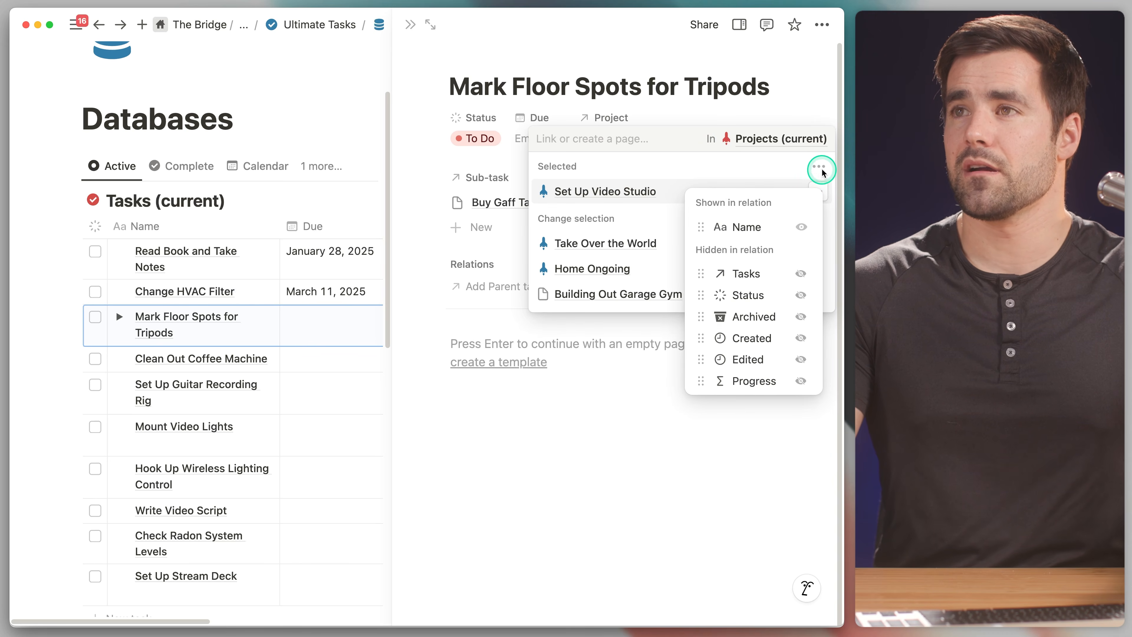
left_click(801, 295)
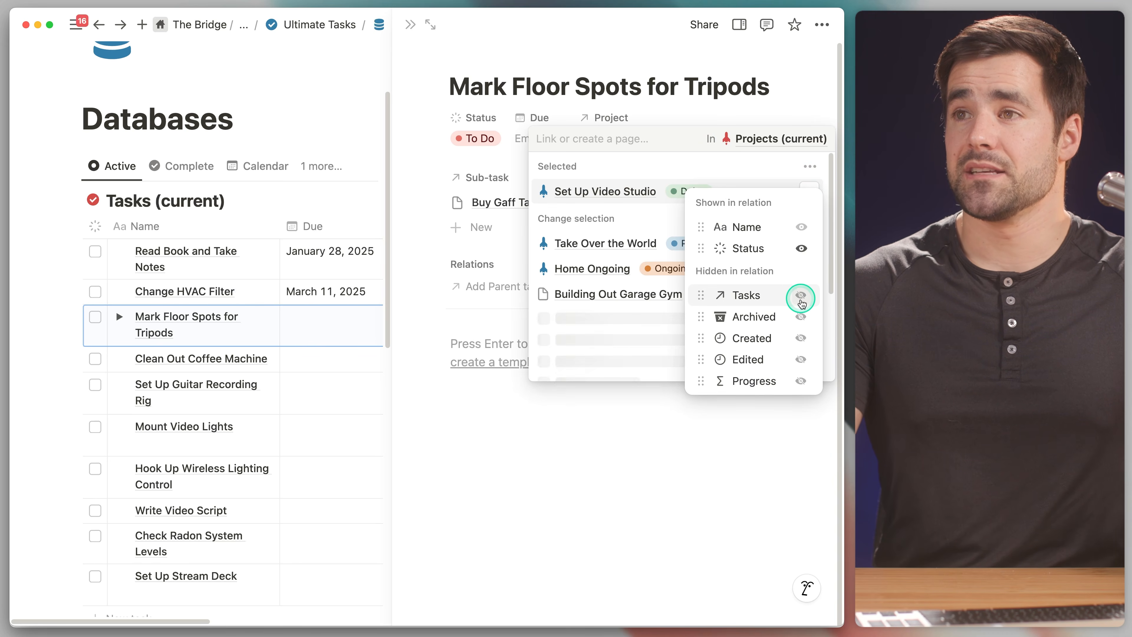
left_click(803, 383)
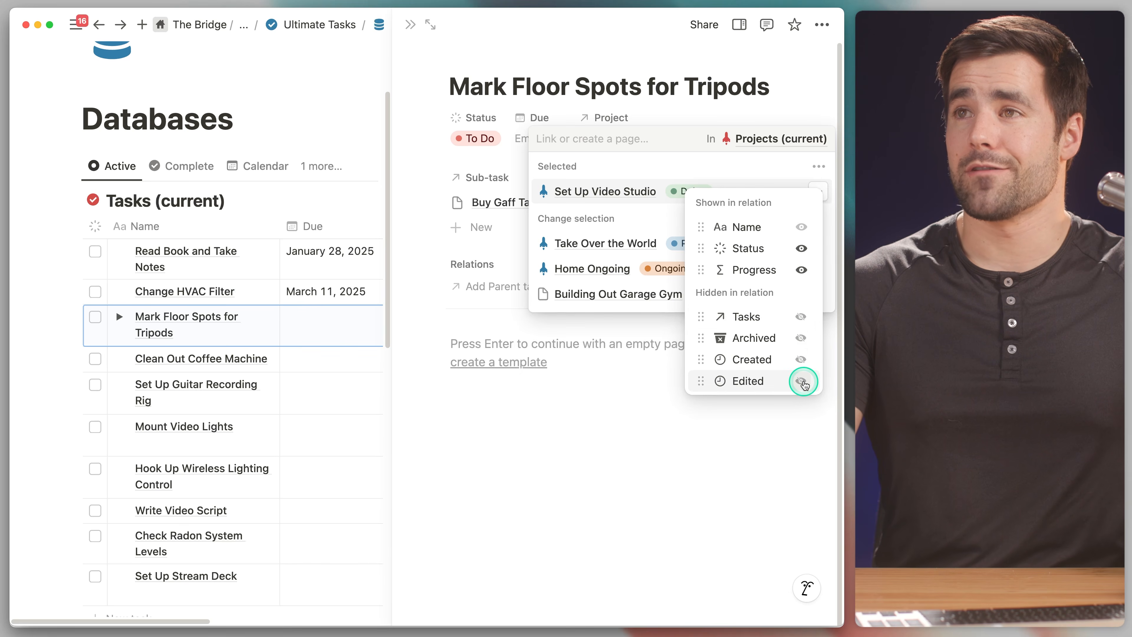
left_click(730, 169)
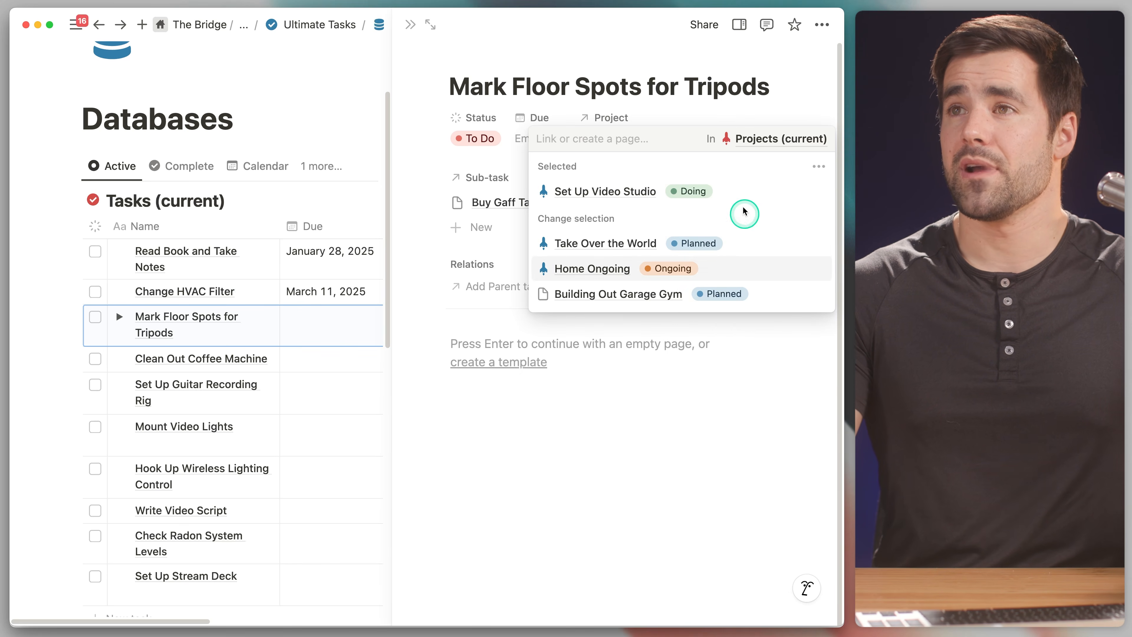
key("Escape")
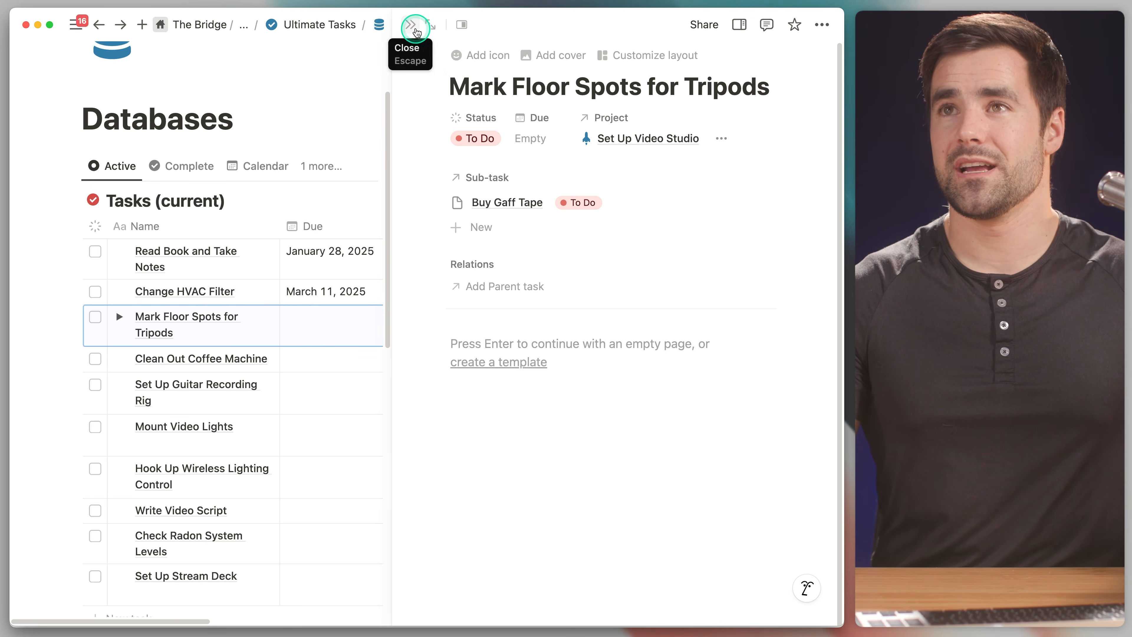
left_click(410, 24)
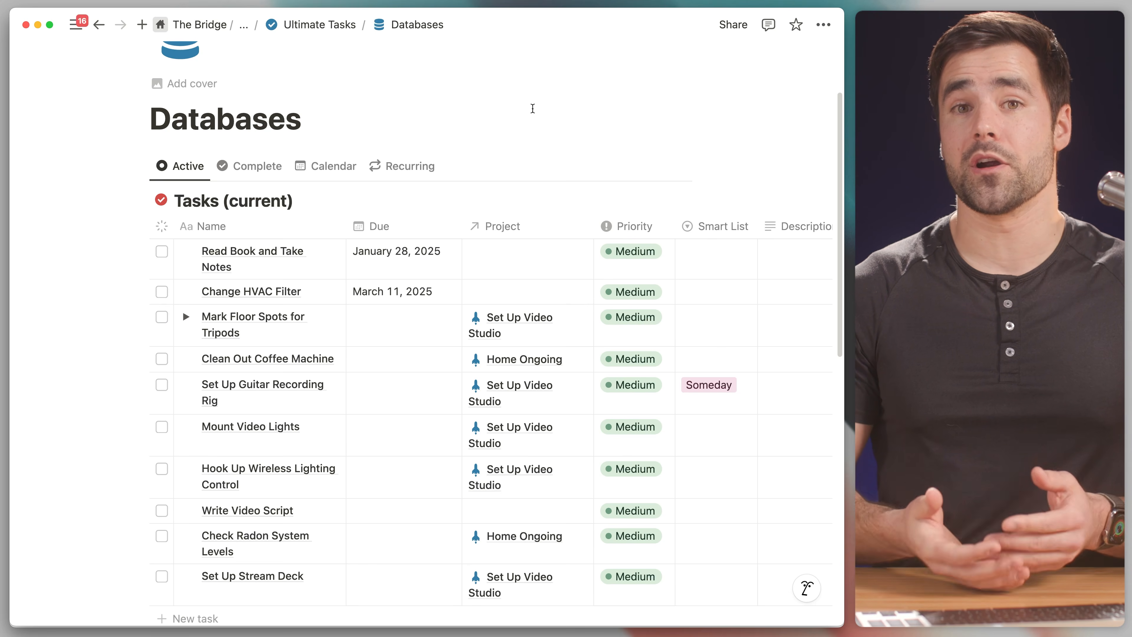
scroll(405, 193, "down", 1)
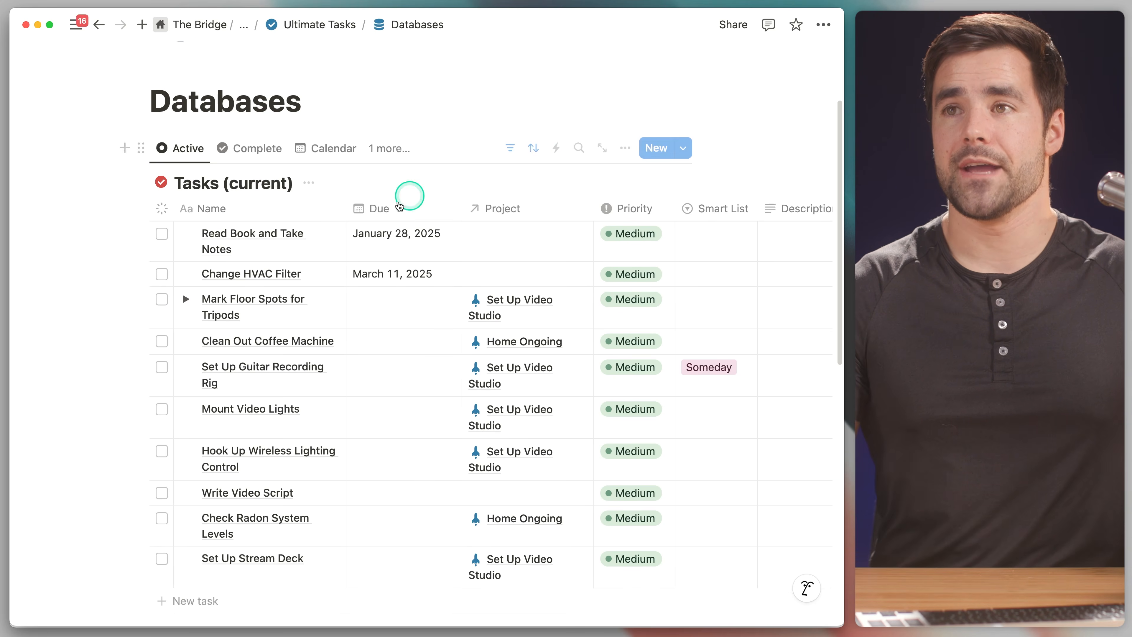
Step: Expand the sub-tasks of Mark Floor Spots for Tripods in the Tasks table
left_click(185, 302)
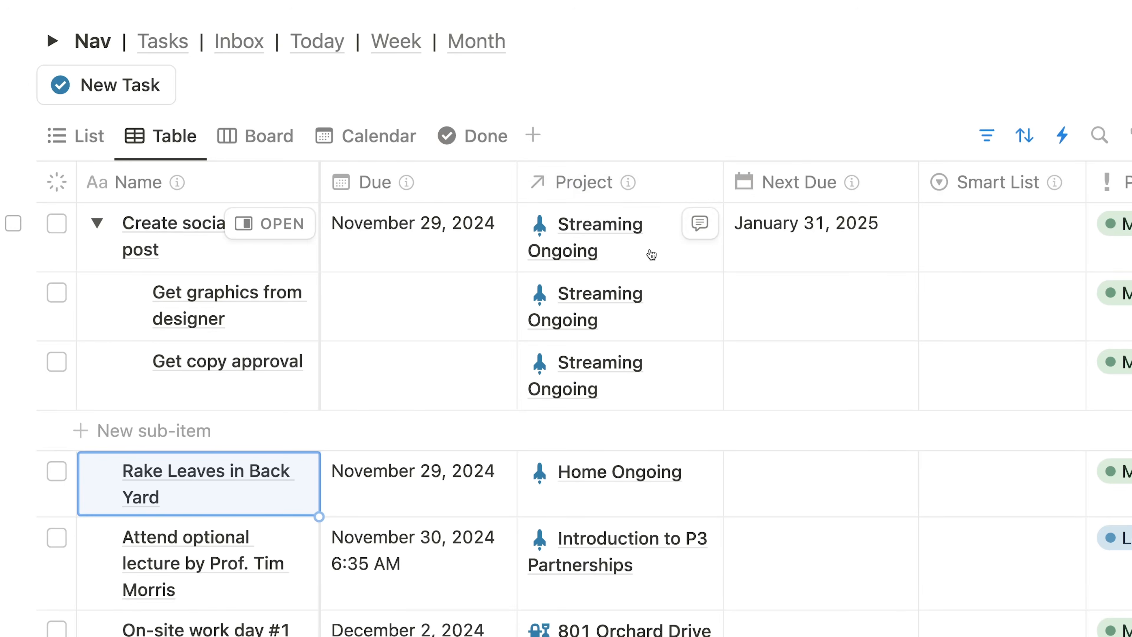
Step: Change the Create social media post task's project to Business Ongoing, and review the Sync Parent/Sub-Item Projects & People automation
left_click(652, 253)
scroll(681, 452, "down", 2)
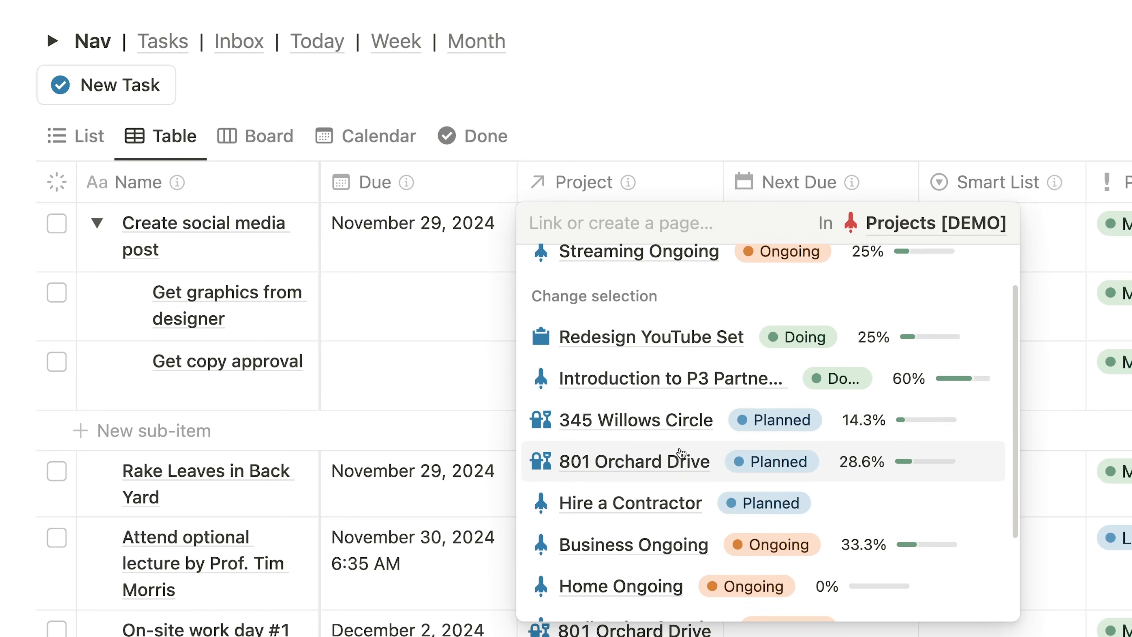
left_click(631, 543)
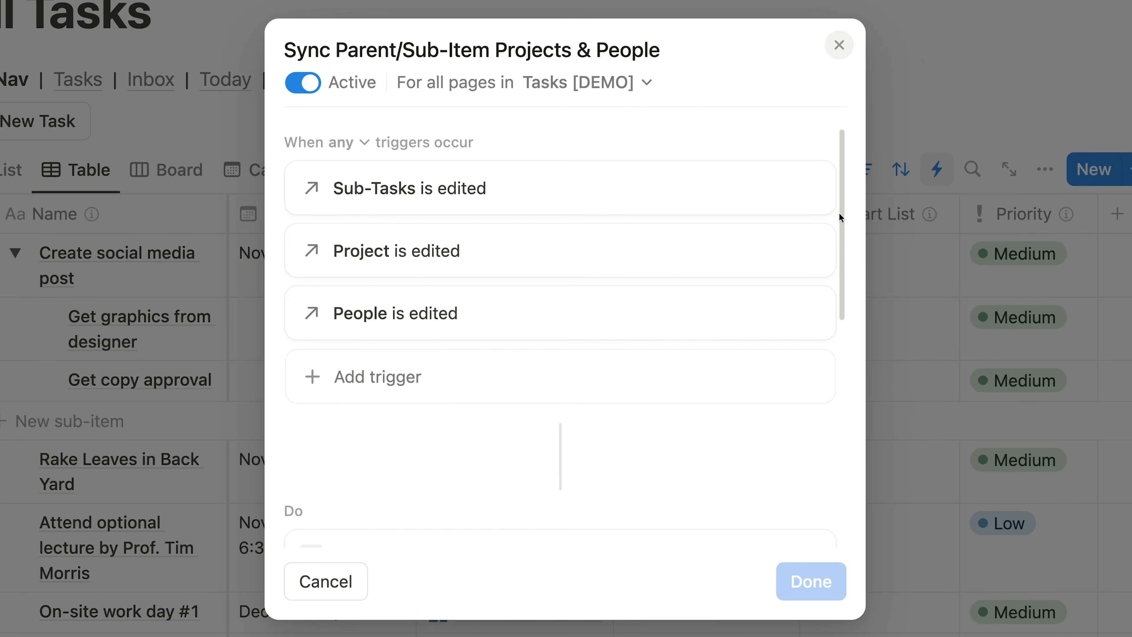
left_click_drag(839, 212, 860, 478)
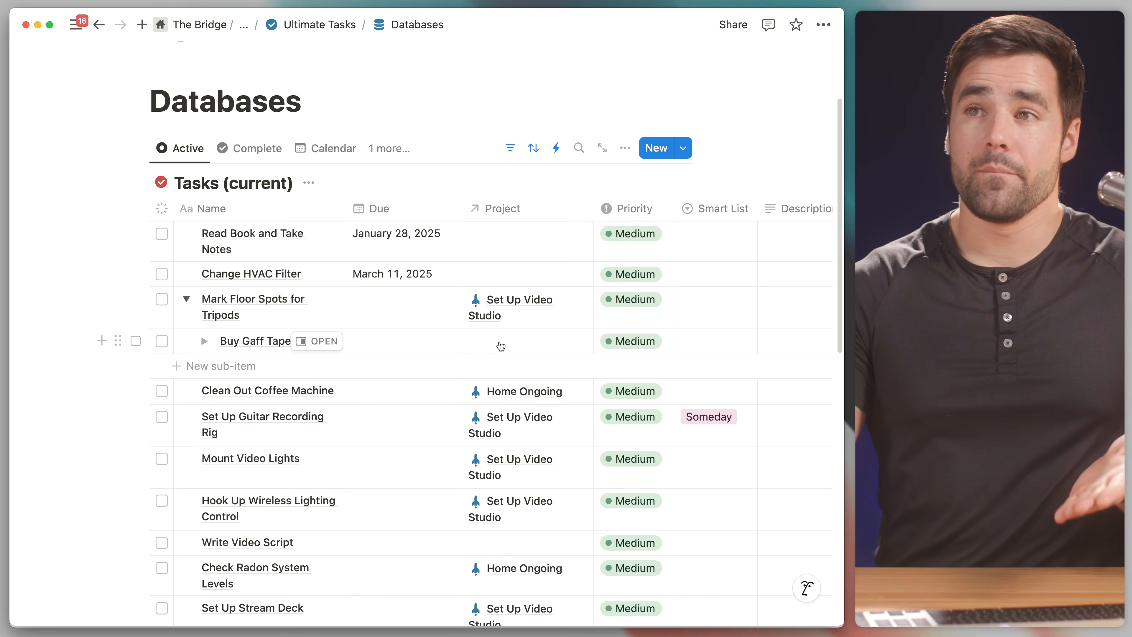
Step: Open the Set Up Video Studio project from the Mark Floor Spots for Tripods task and check its task list's sub-items and project filter
left_click(516, 343)
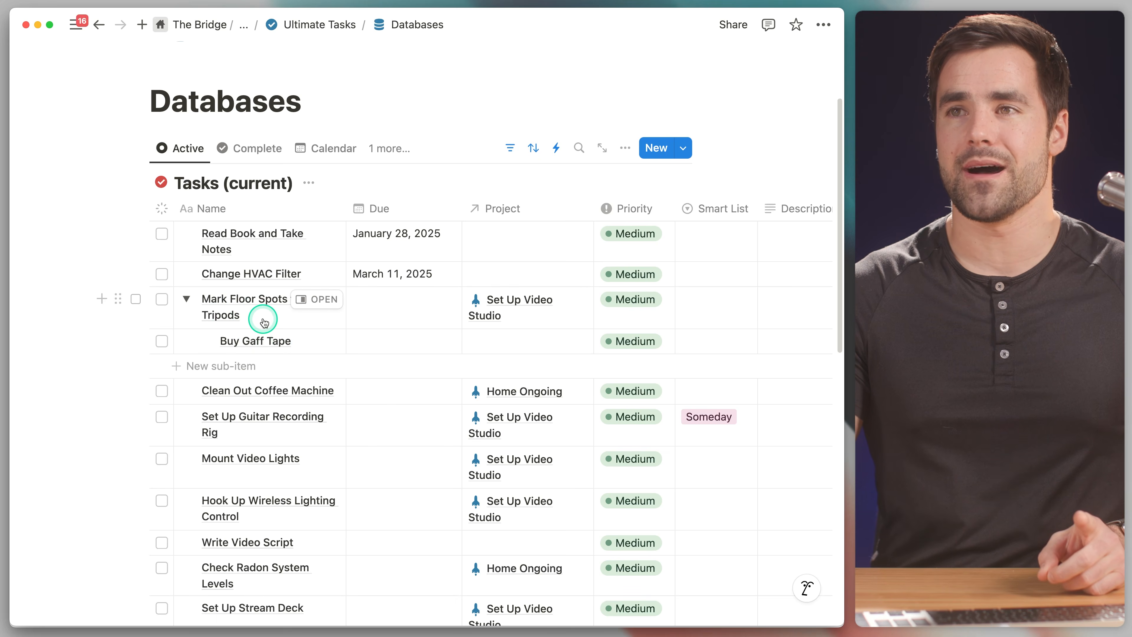
left_click(518, 303)
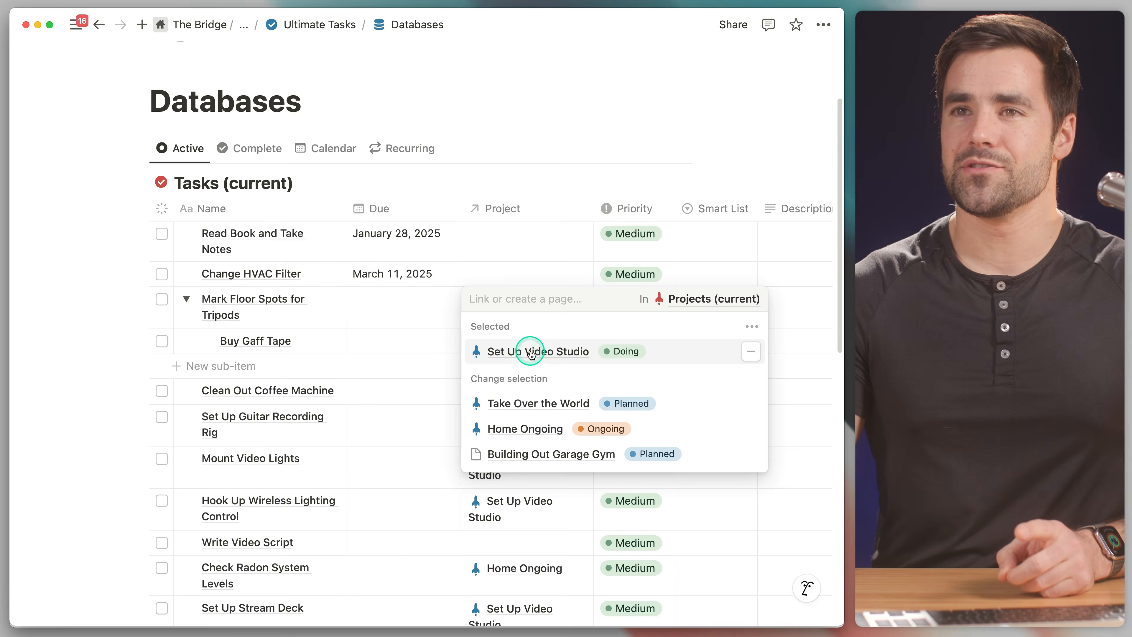
left_click(531, 353)
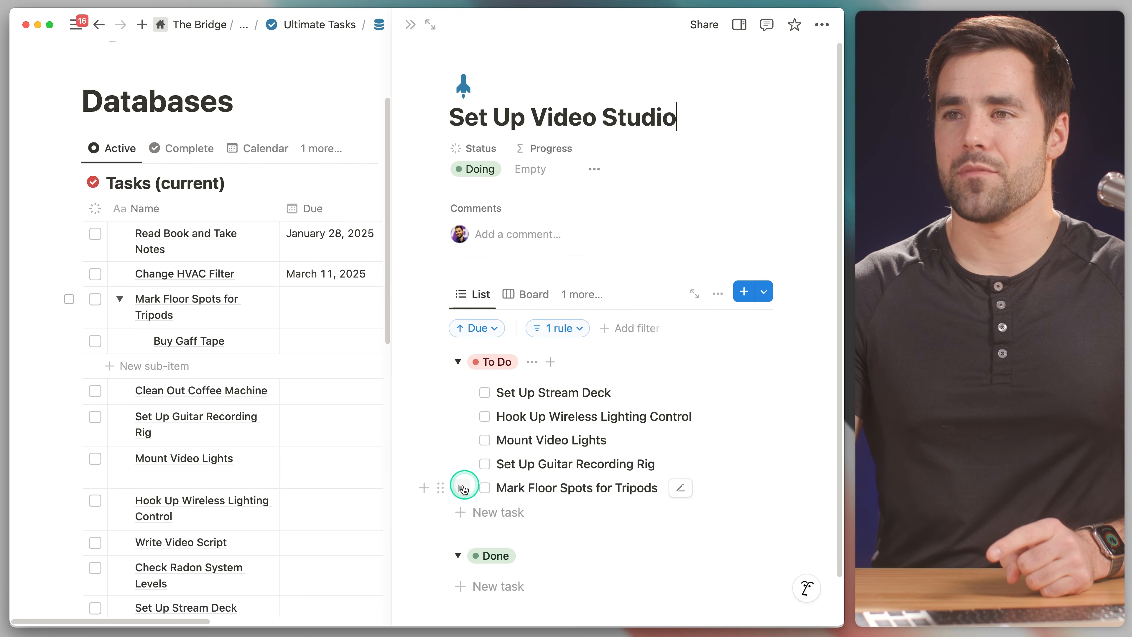
left_click(461, 490)
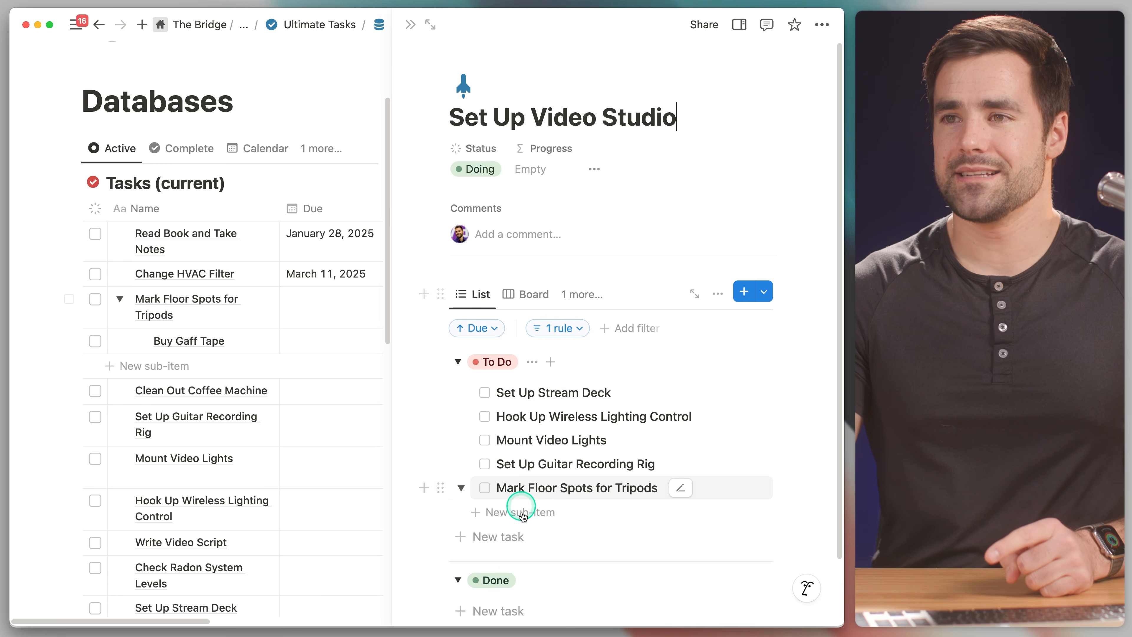
left_click(580, 330)
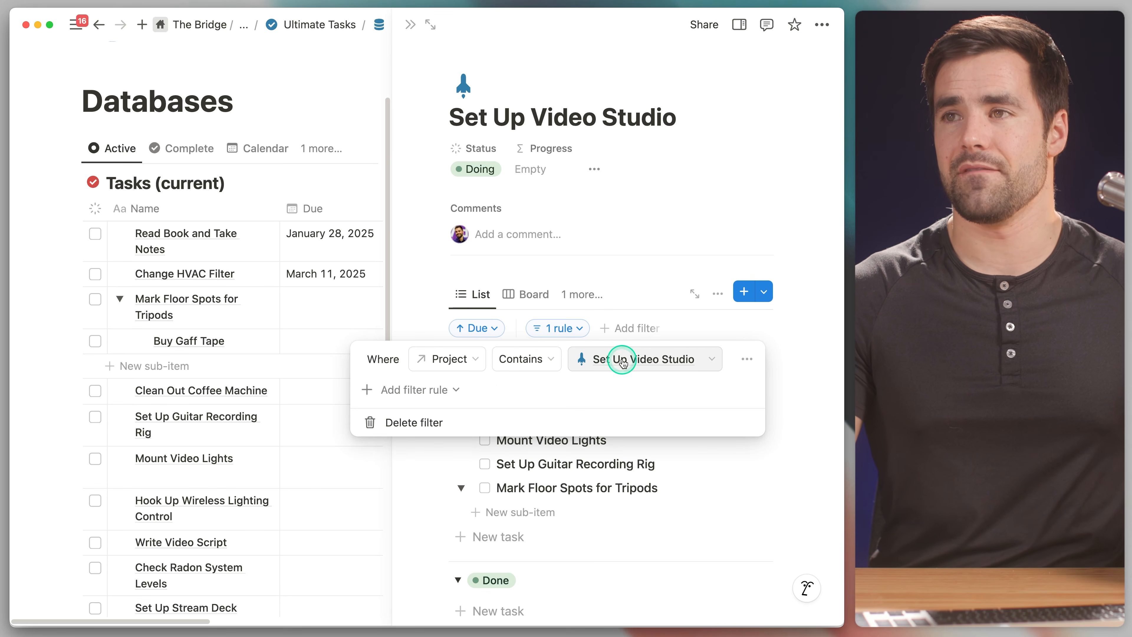
left_click(645, 246)
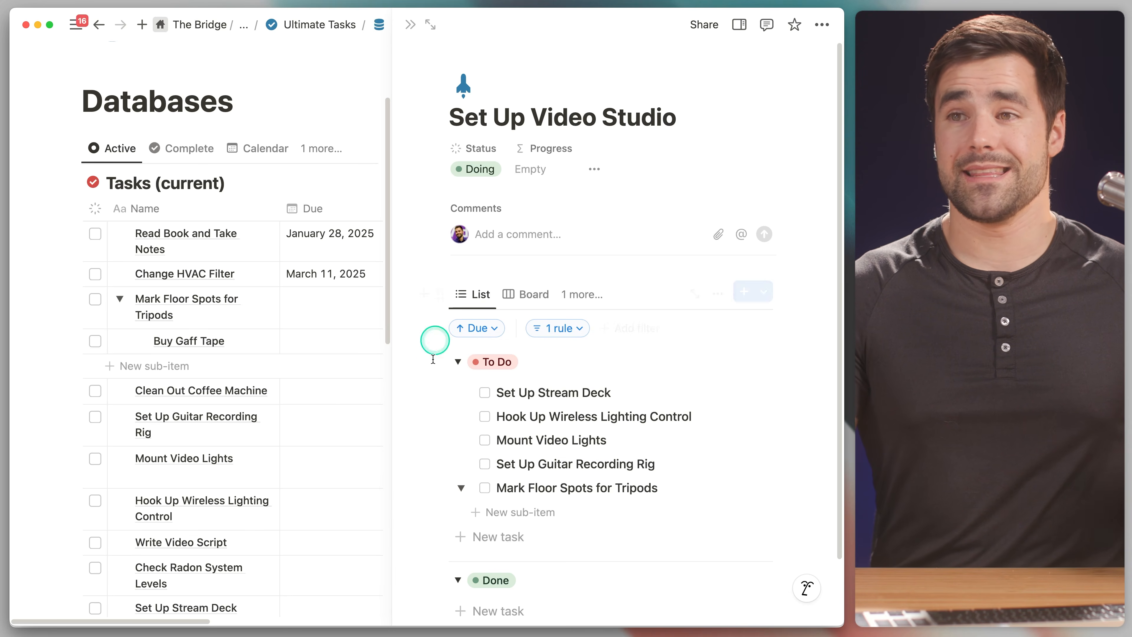
left_click(462, 488)
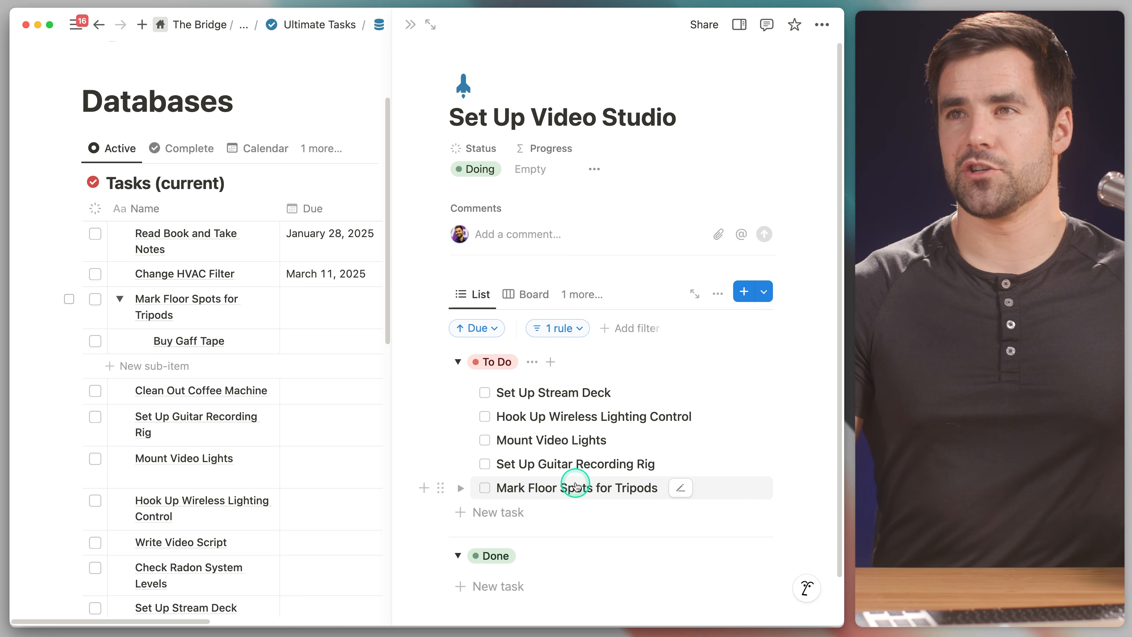
key("Escape")
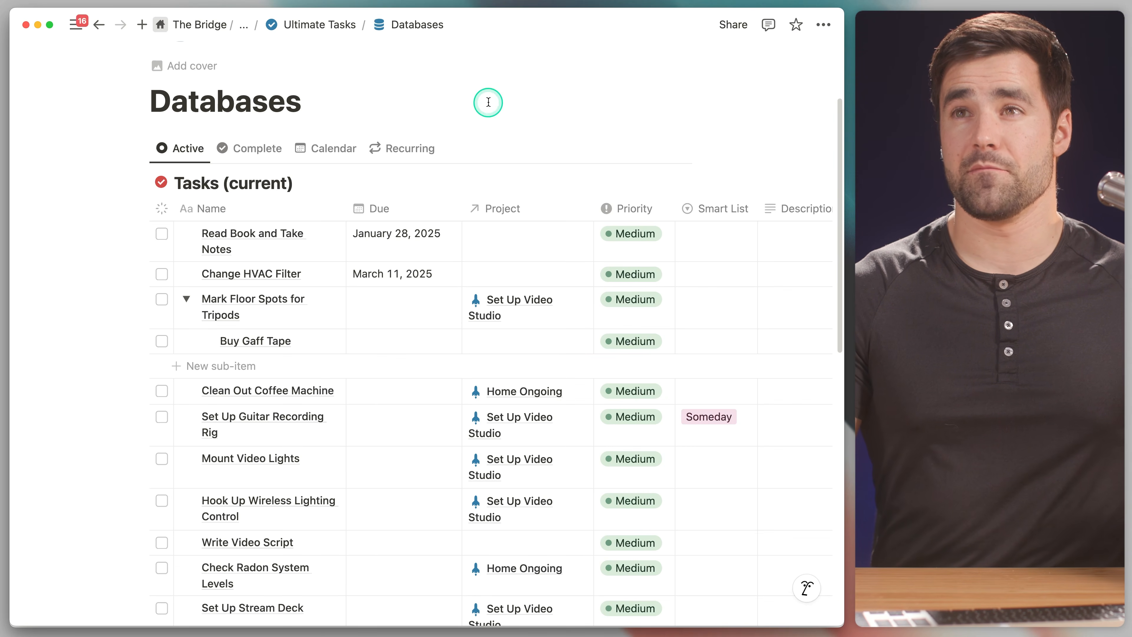
Step: Go to the Ultimate Tasks page and view the Mark Floor Spots for Tripods task page from the Inbox view
left_click(320, 26)
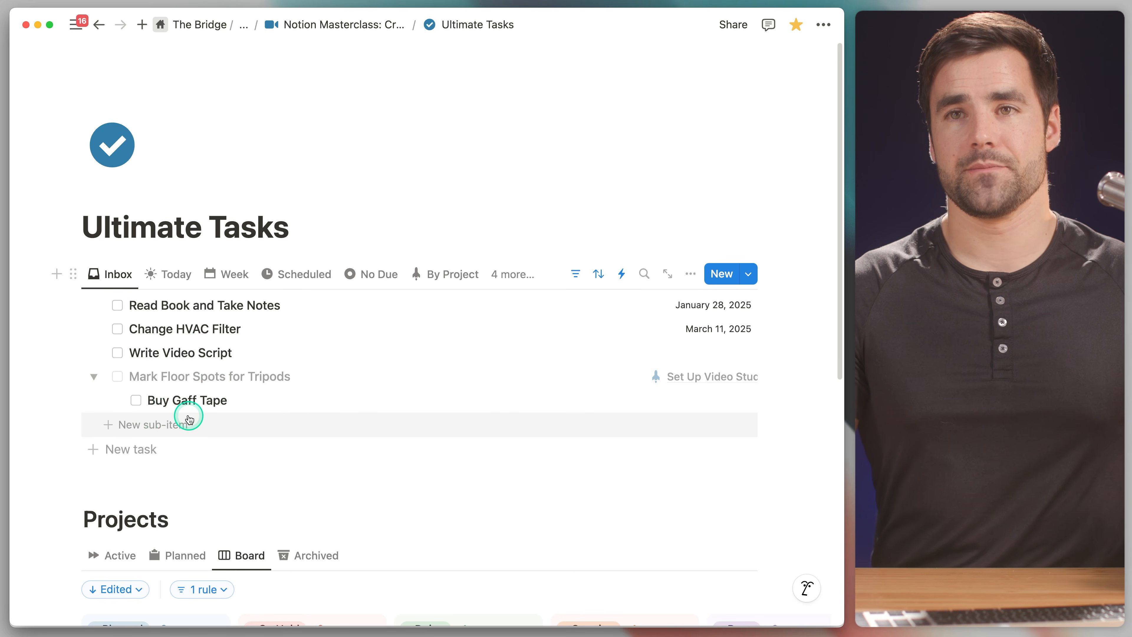
left_click(186, 377)
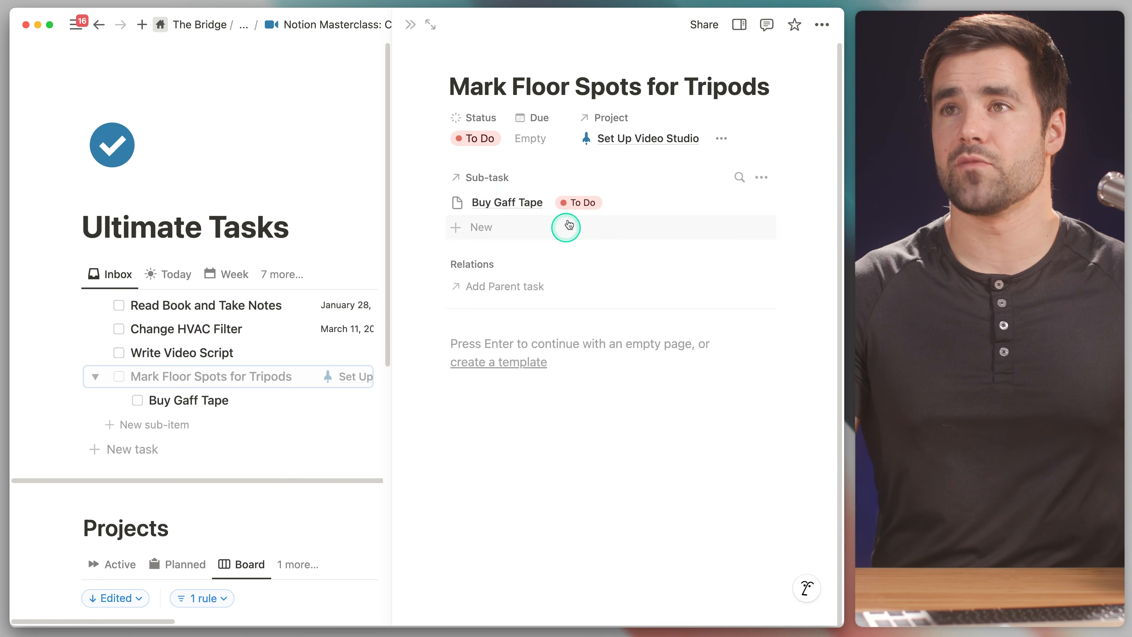
left_click(409, 25)
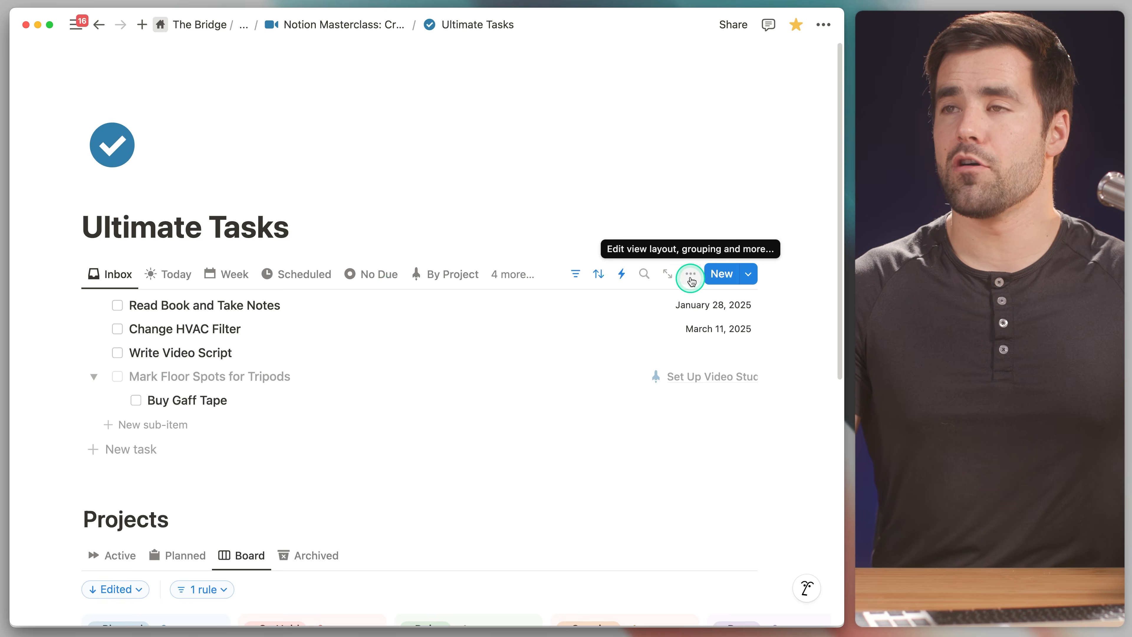
Step: Set the Inbox view's sub-tasks to show as Parents only
left_click(688, 275)
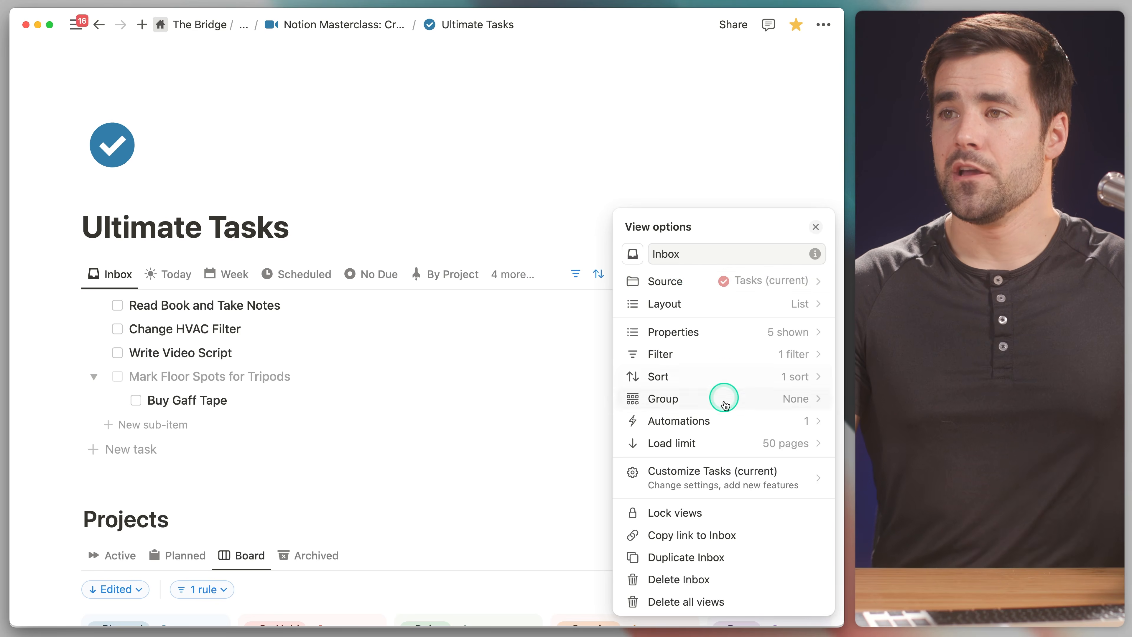
left_click(725, 476)
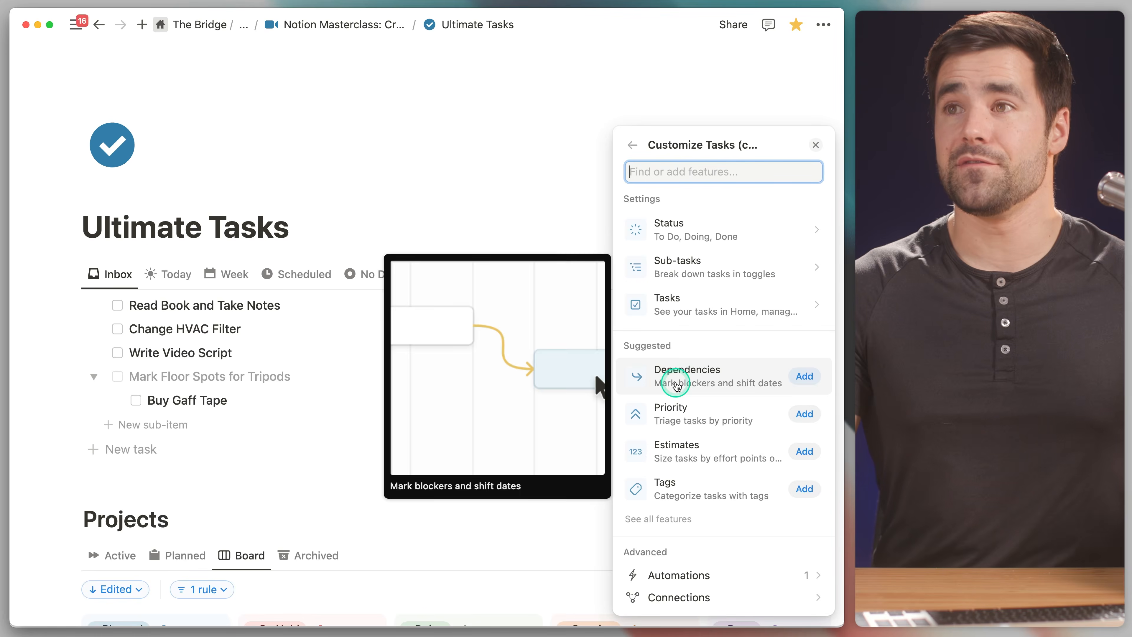
left_click(770, 267)
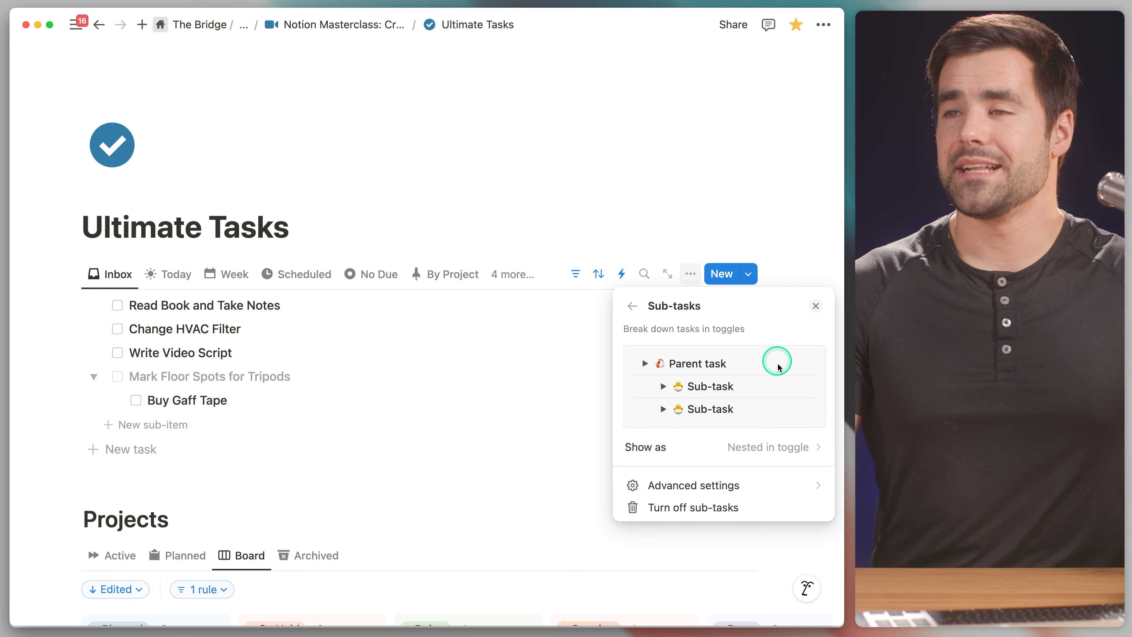
left_click(791, 449)
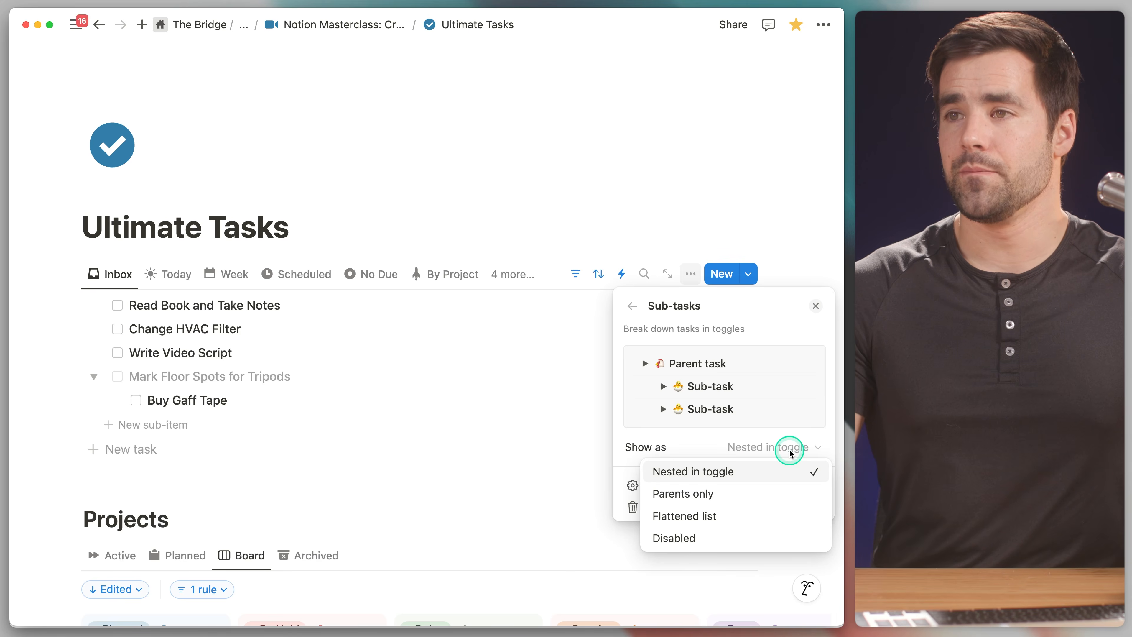
left_click(742, 494)
left_click(548, 216)
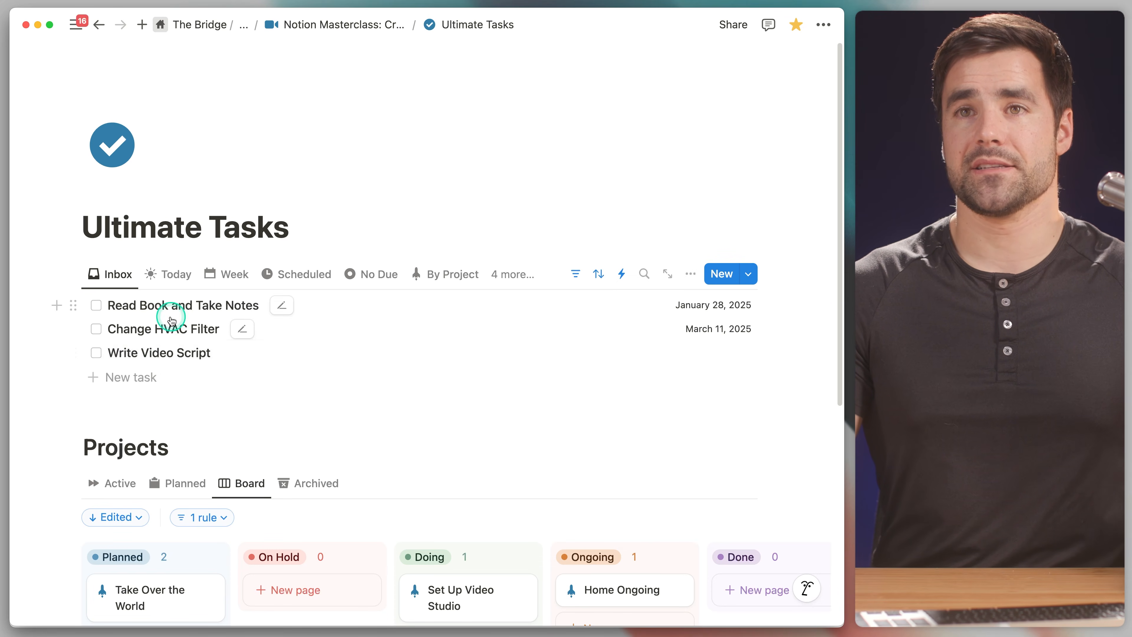
Step: Add a new sub-task named Do the Research to the Write Video Script task, and close the task page
left_click(144, 352)
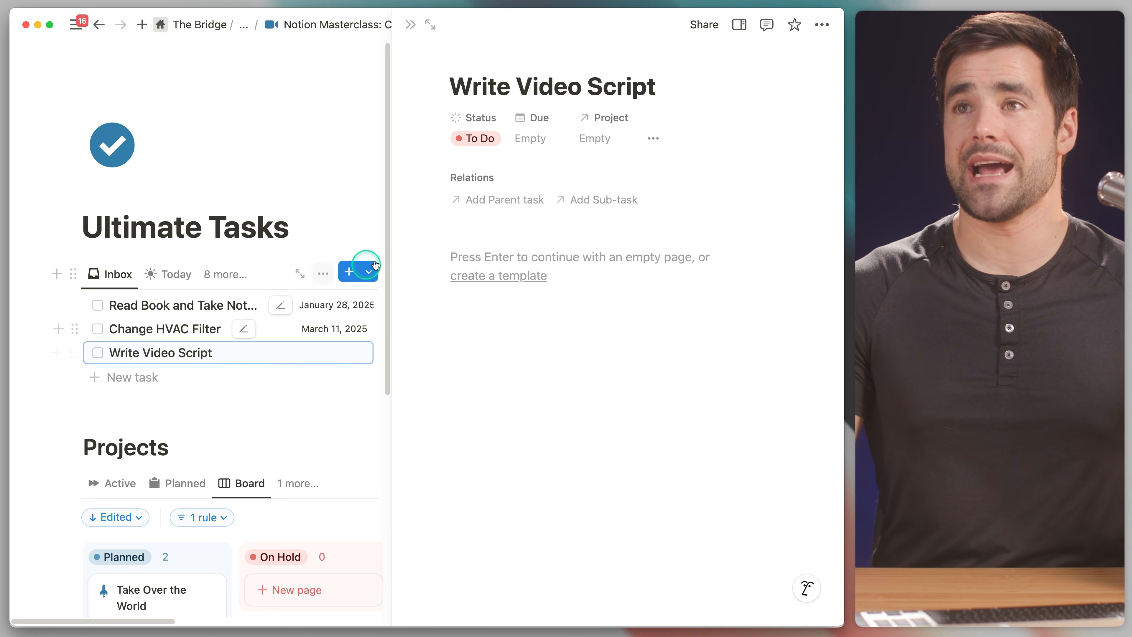
left_click(600, 198)
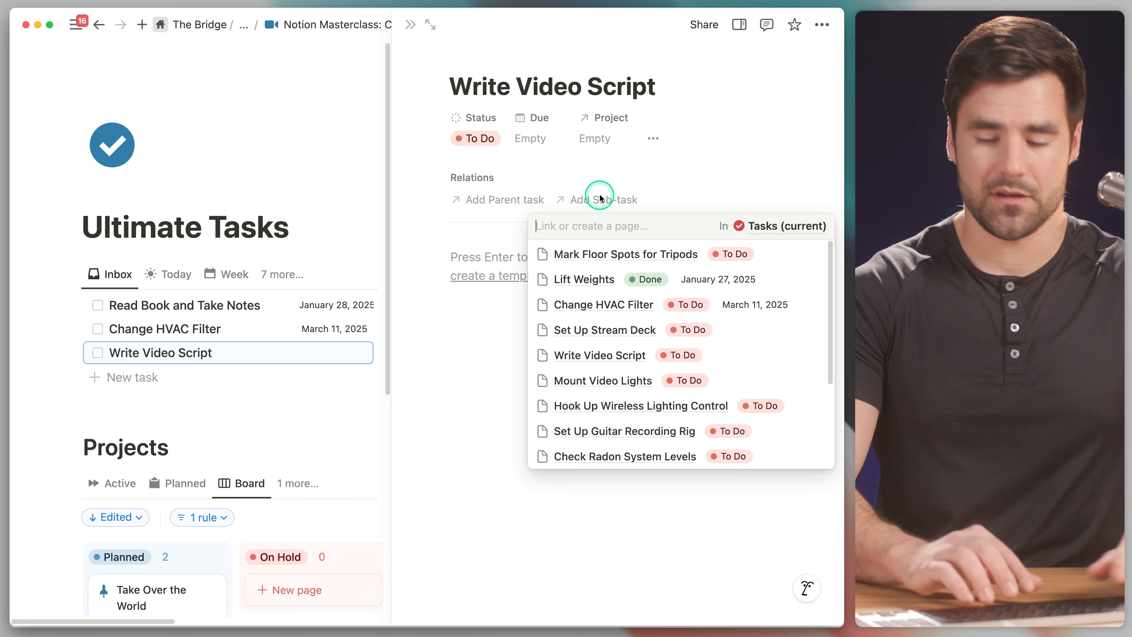
type("Do the Research")
key("Return")
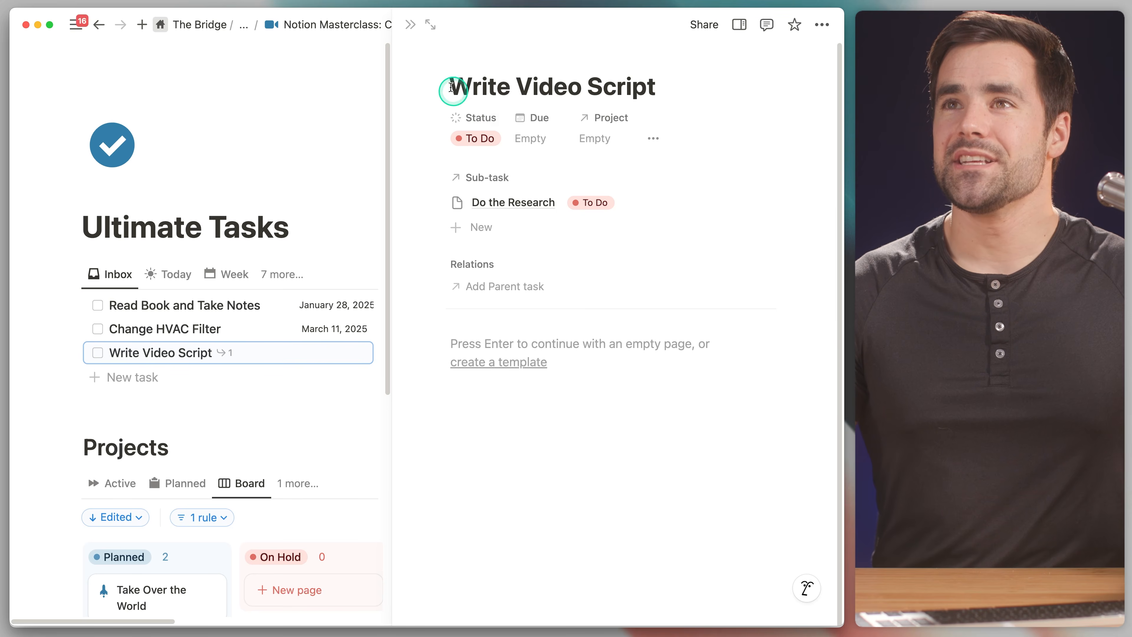
left_click(406, 25)
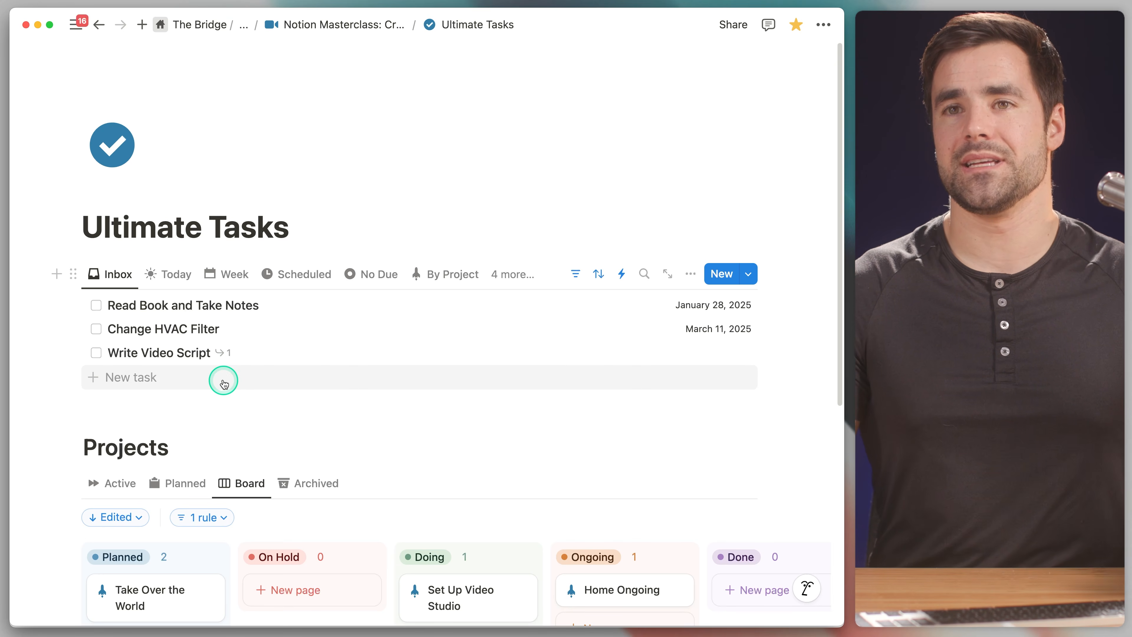
Step: Open the Project template of the Projects database for editing
scroll(223, 381, "down", 5)
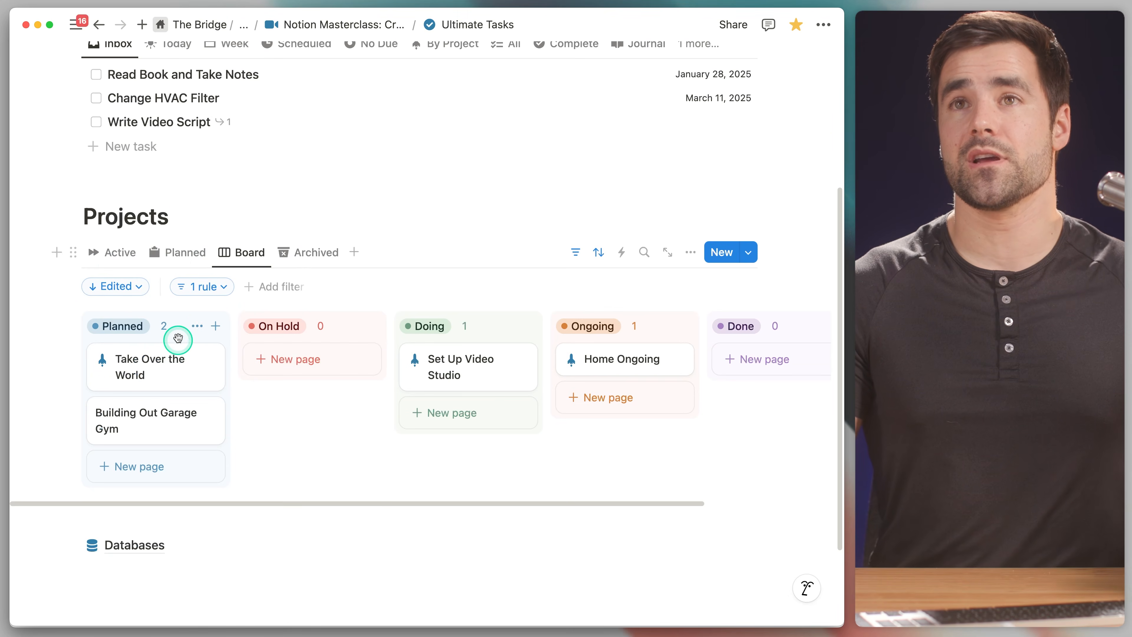
left_click(748, 255)
left_click(819, 308)
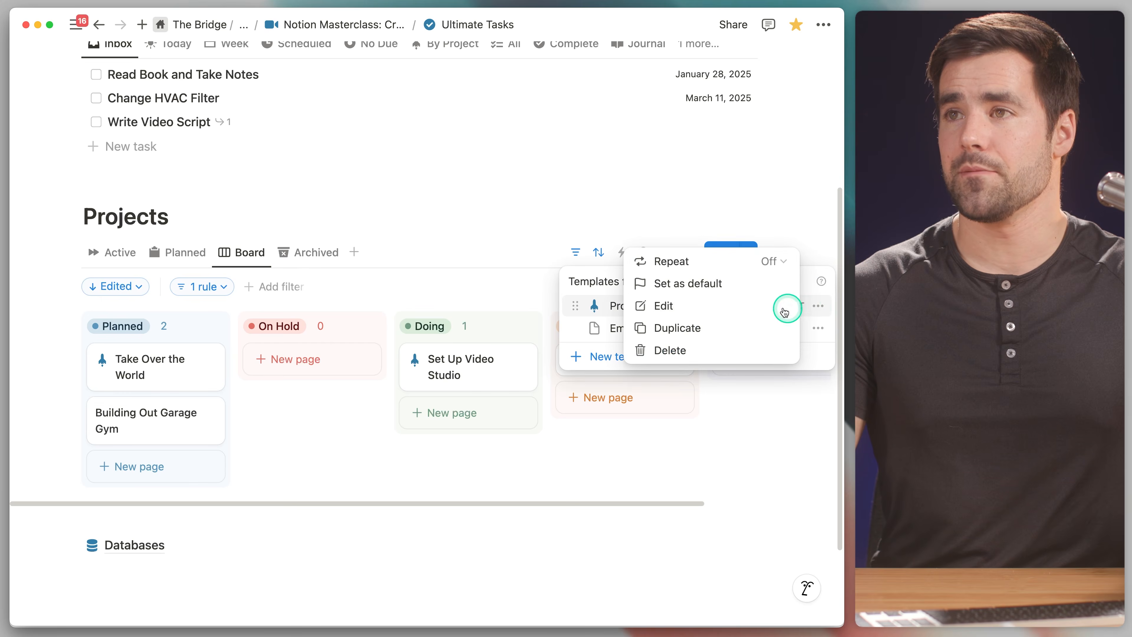
left_click(785, 305)
Step: Set the sub-tasks in the Project template's List view of tasks to show as Parents only
scroll(323, 379, "down", 3)
left_click(688, 277)
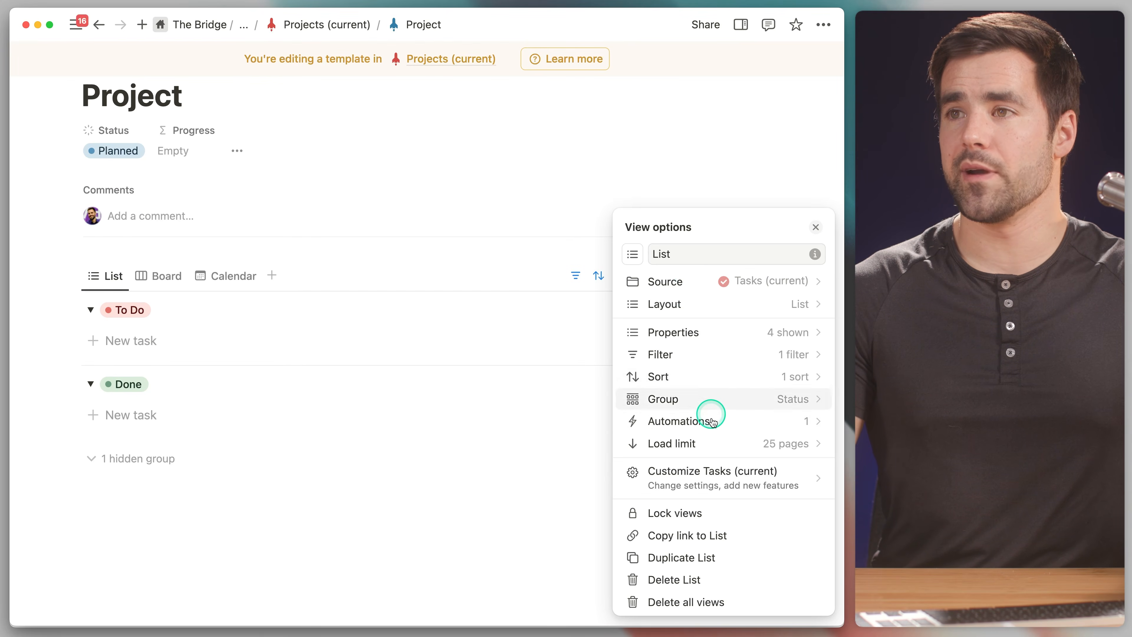
left_click(721, 472)
left_click(757, 278)
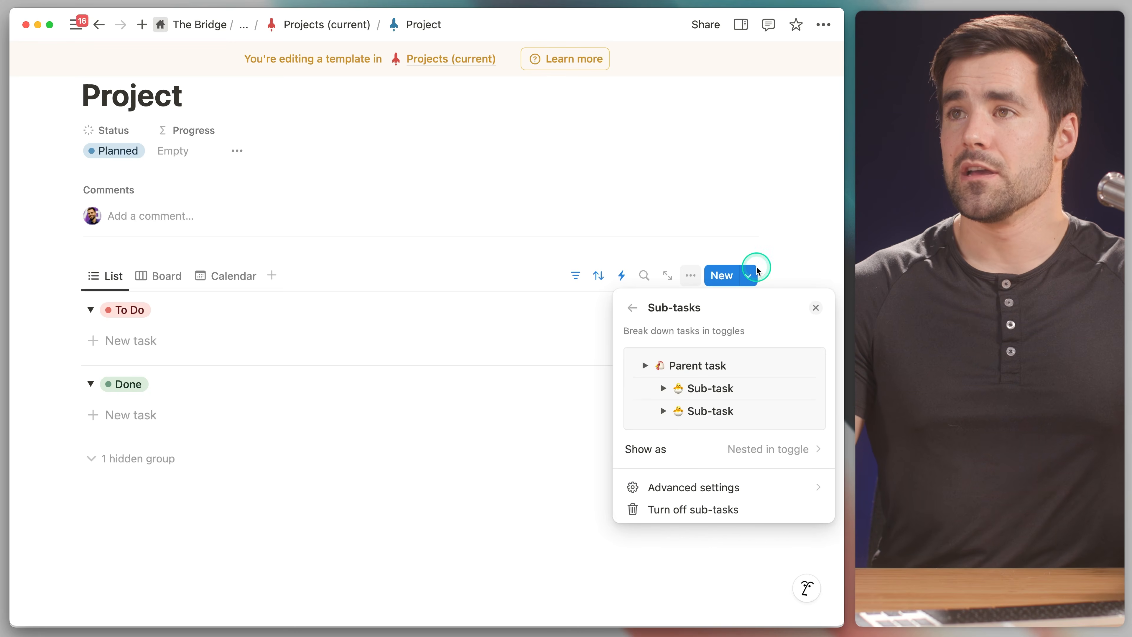
left_click(772, 449)
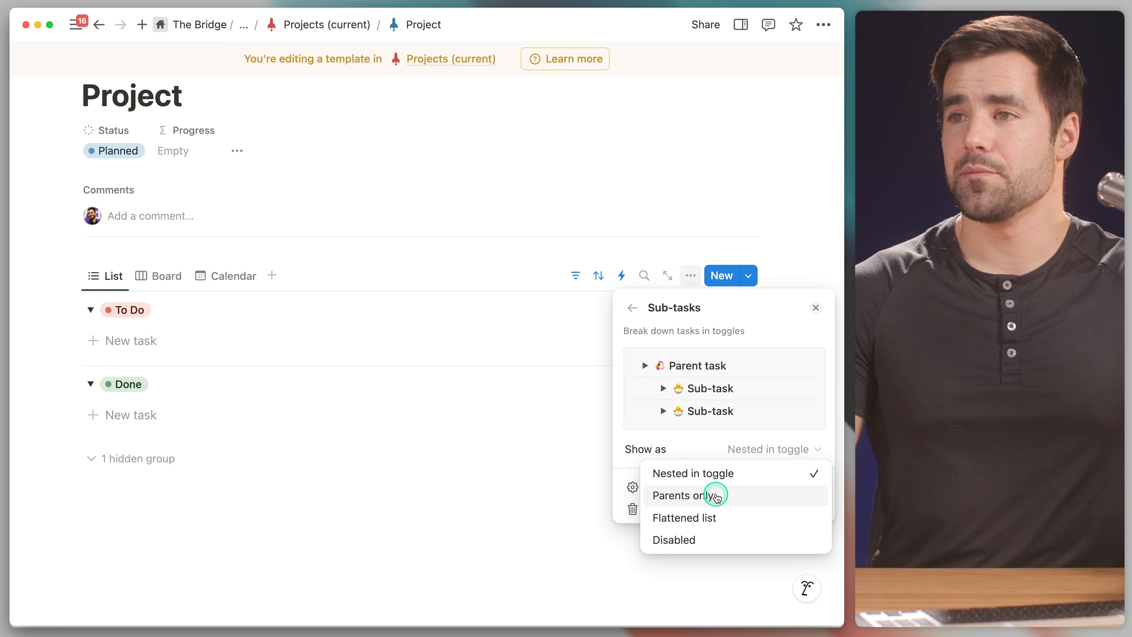
left_click(714, 496)
left_click(817, 306)
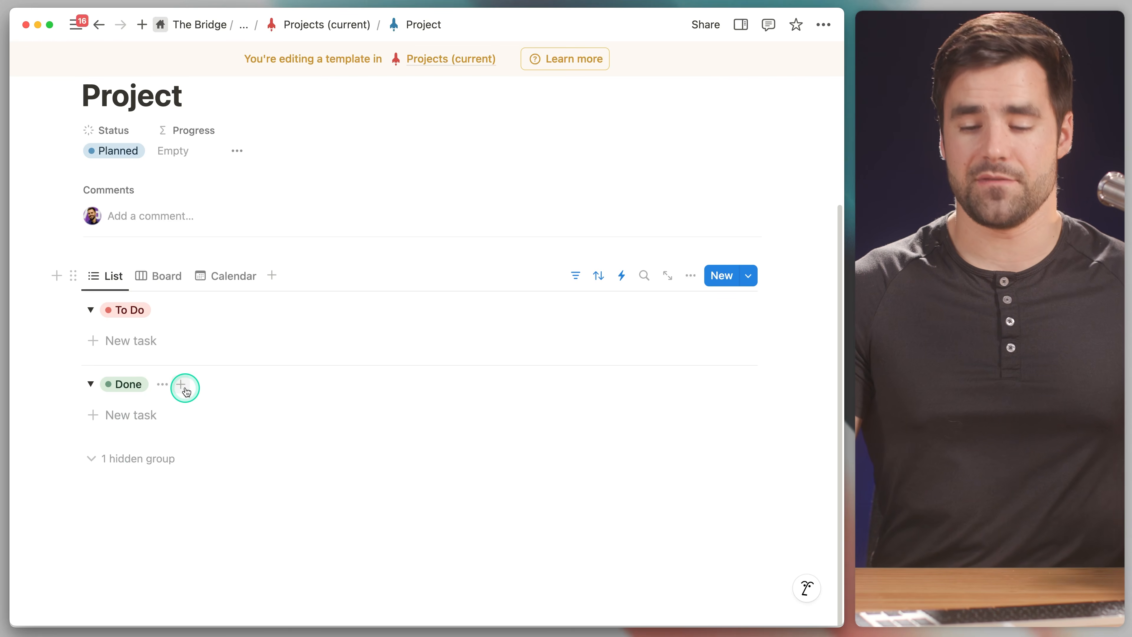
Step: Leave the Project template and switch the task list on the Ultimate Tasks page to the Today view
key("super+bracketleft")
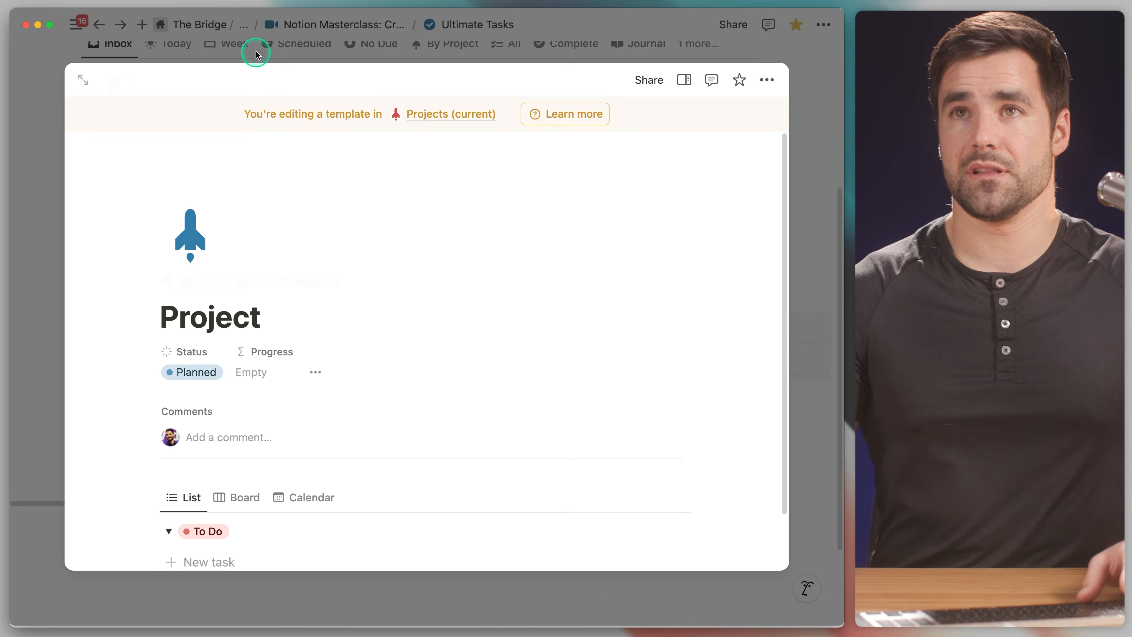
left_click(253, 45)
scroll(201, 147, "up", 3)
left_click(167, 143)
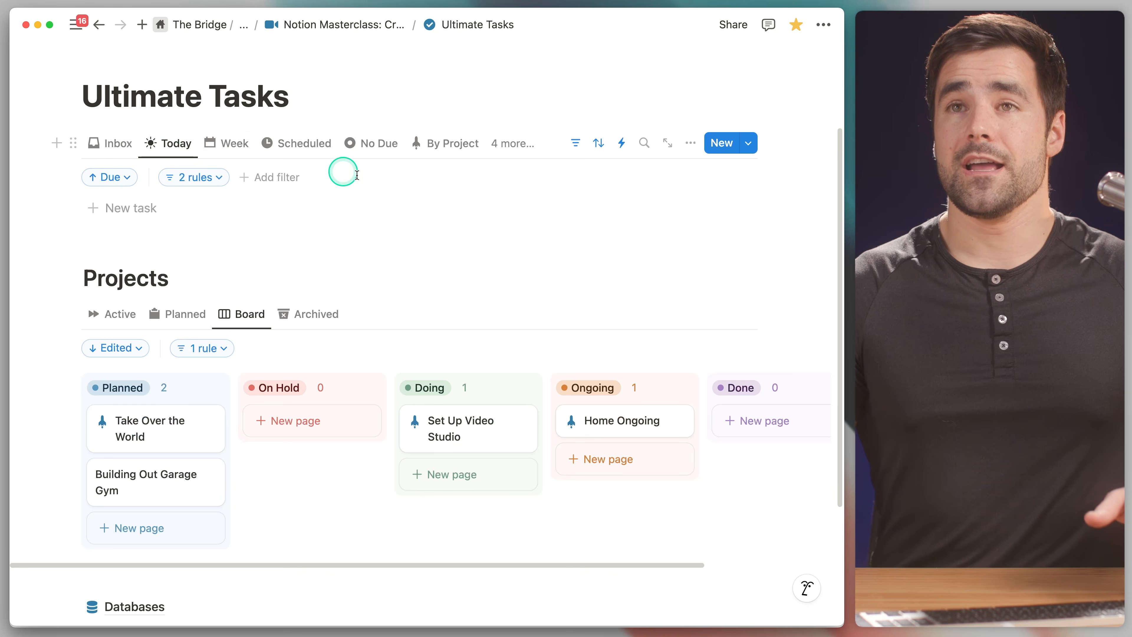
Step: Set the sub-tasks in the Today view of the Ultimate Tasks list to show as a Flattened list
scroll(371, 210, "up", 1)
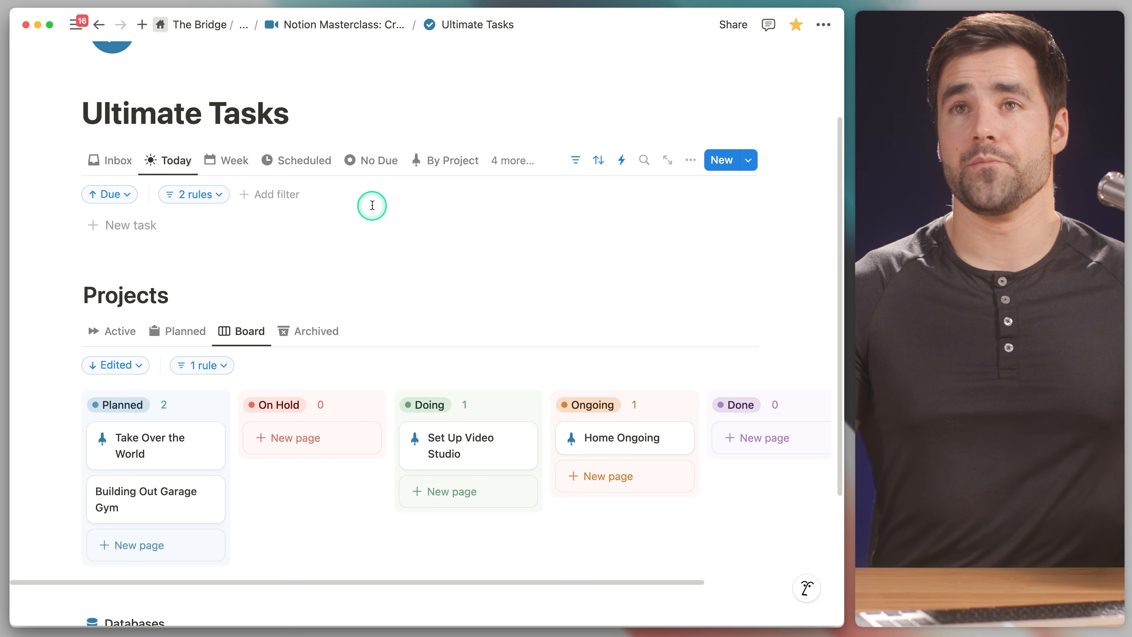
left_click(354, 222)
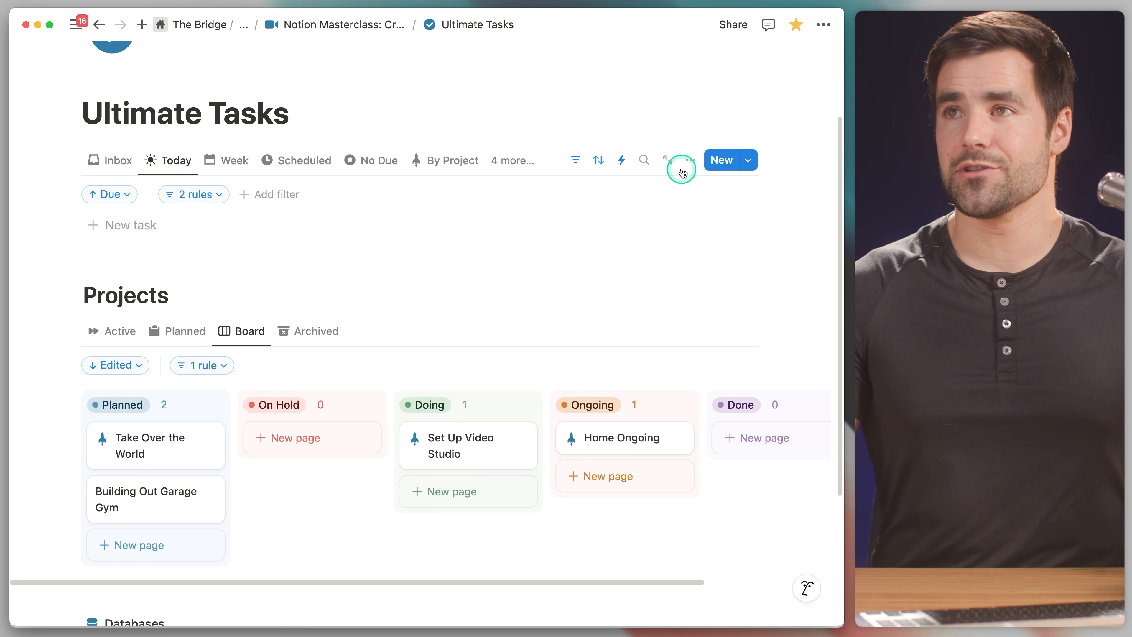
left_click(689, 161)
left_click(700, 437)
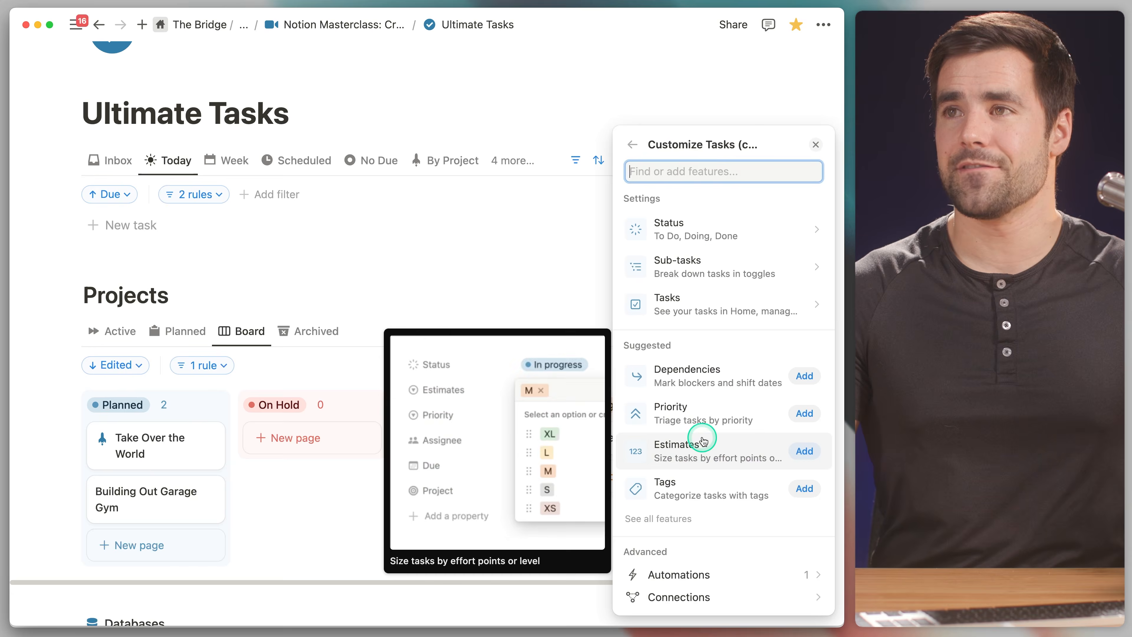
left_click(765, 270)
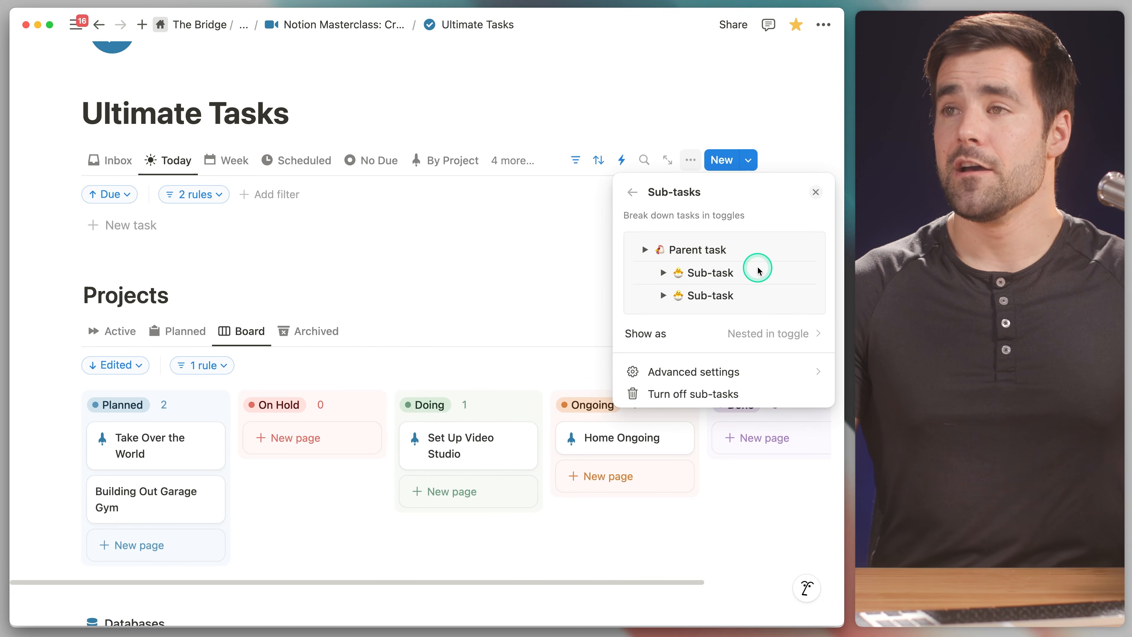
left_click(774, 334)
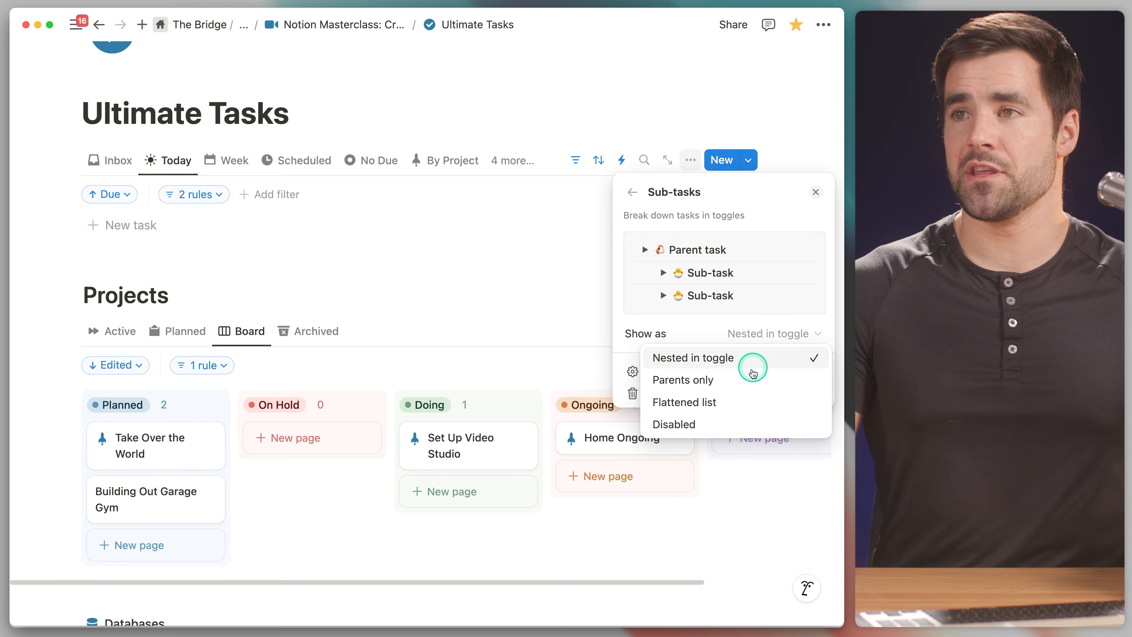
left_click(741, 408)
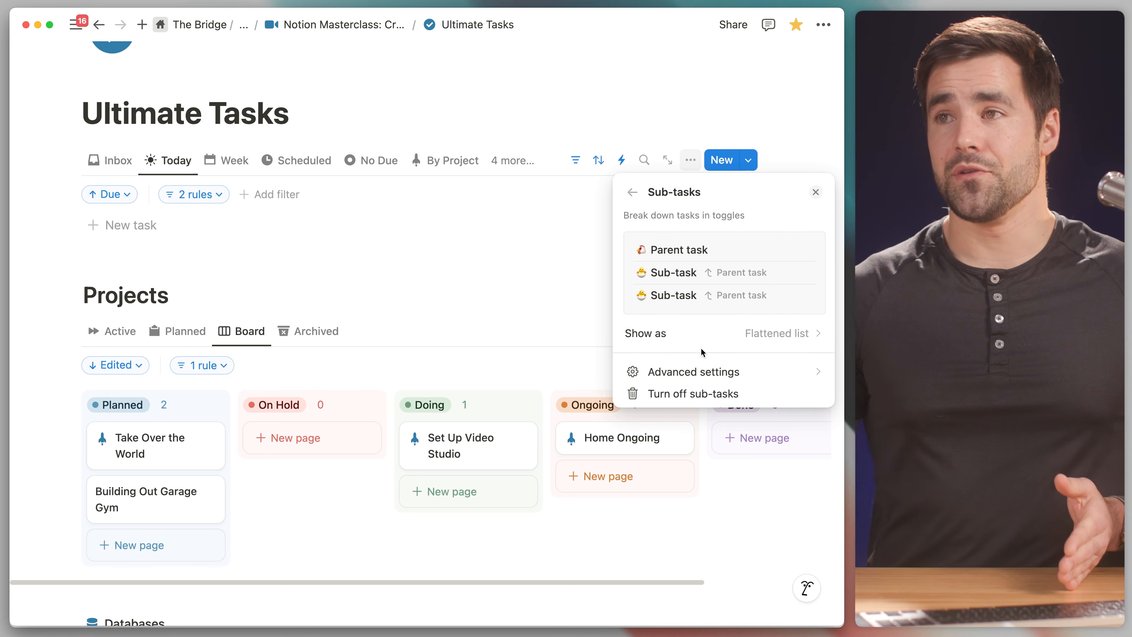
left_click(818, 191)
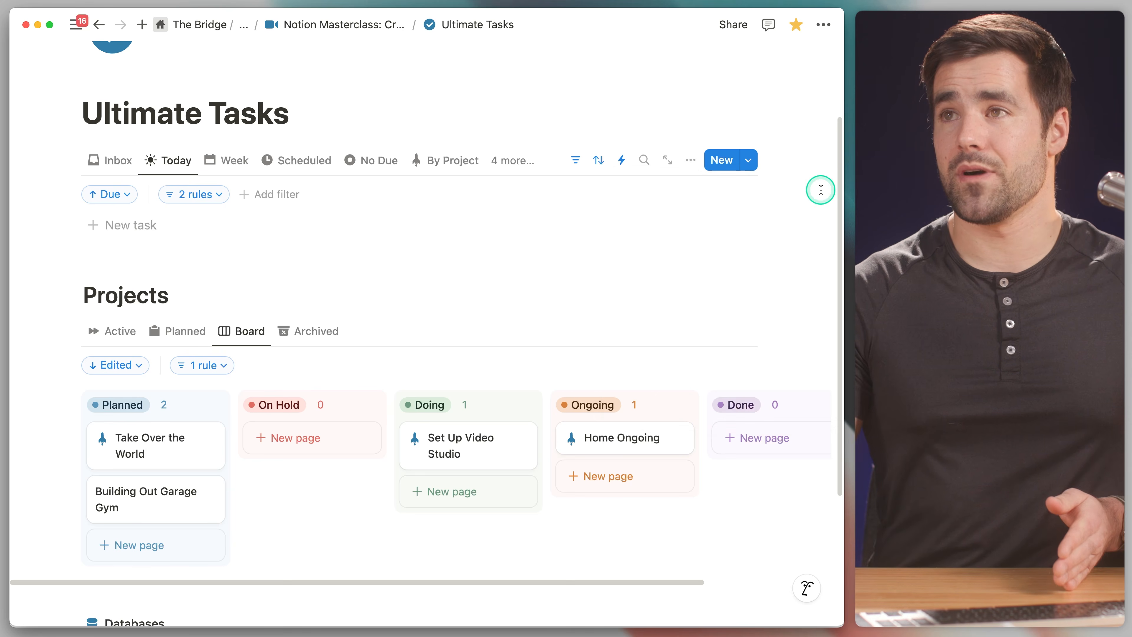
Step: Switch the task list to Inbox and the projects to Active, and open the Set Up Video Studio project as a full page
left_click(119, 157)
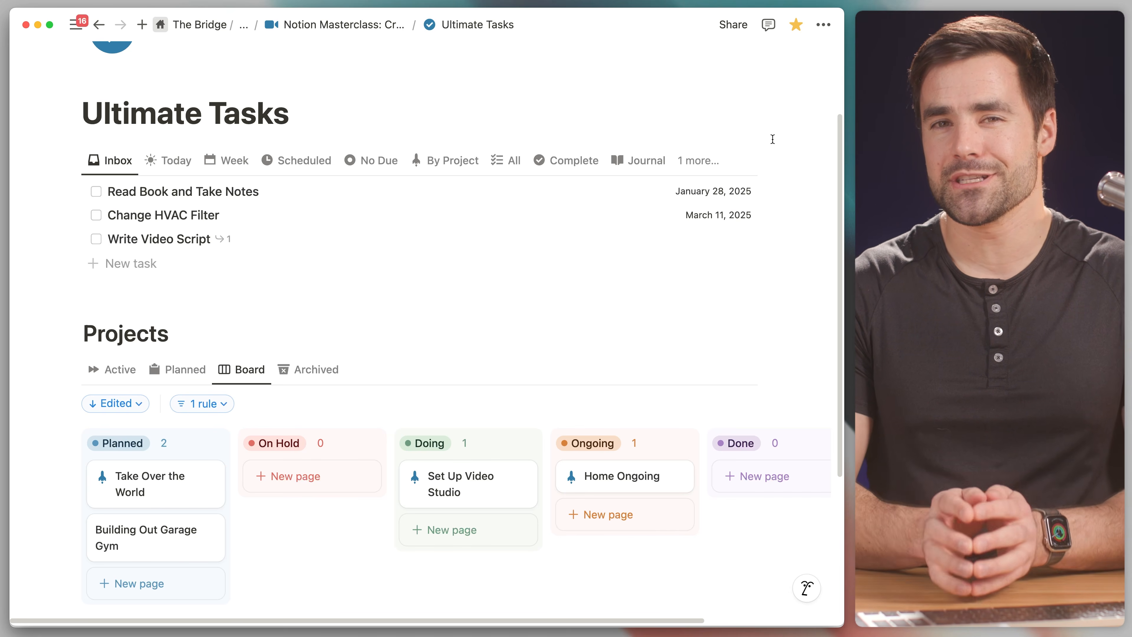
scroll(336, 183, "down", 5)
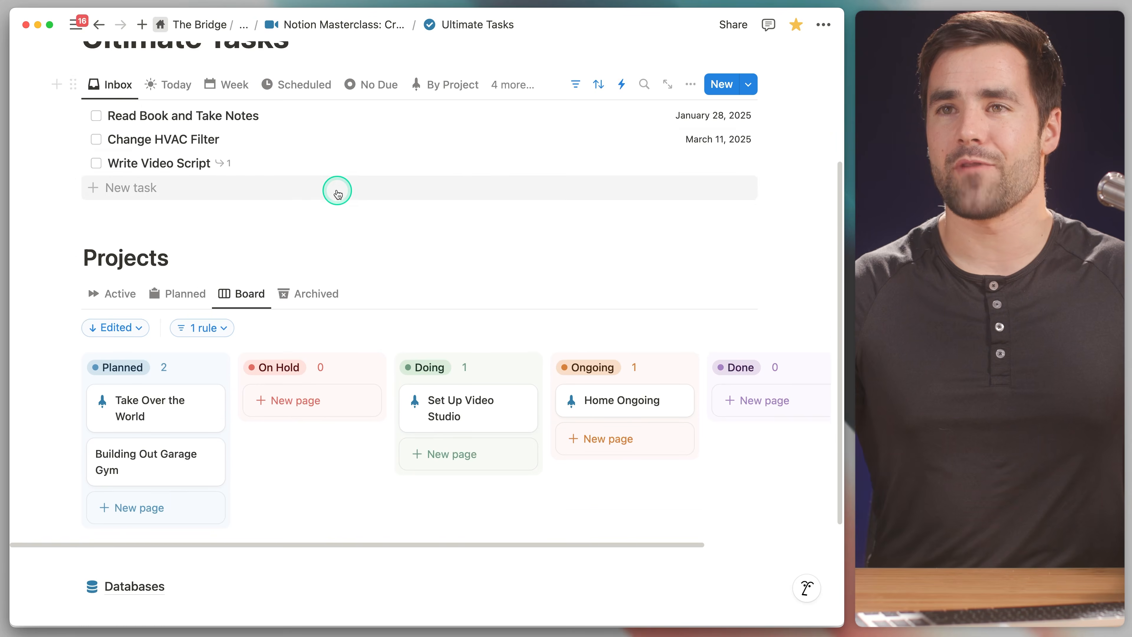
left_click(120, 214)
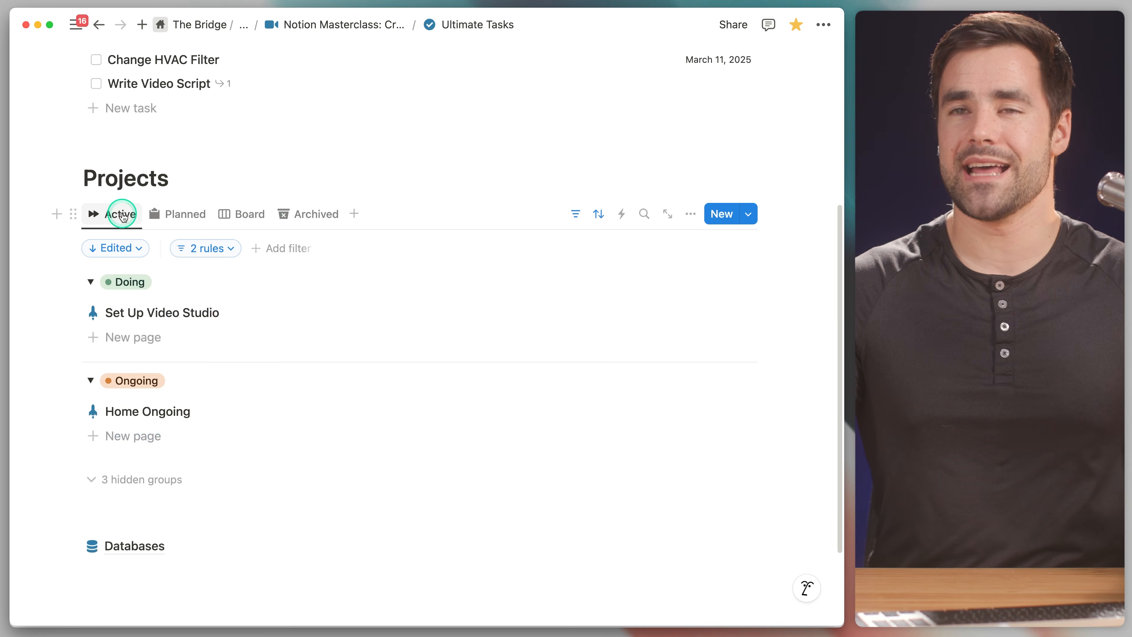
left_click(174, 317)
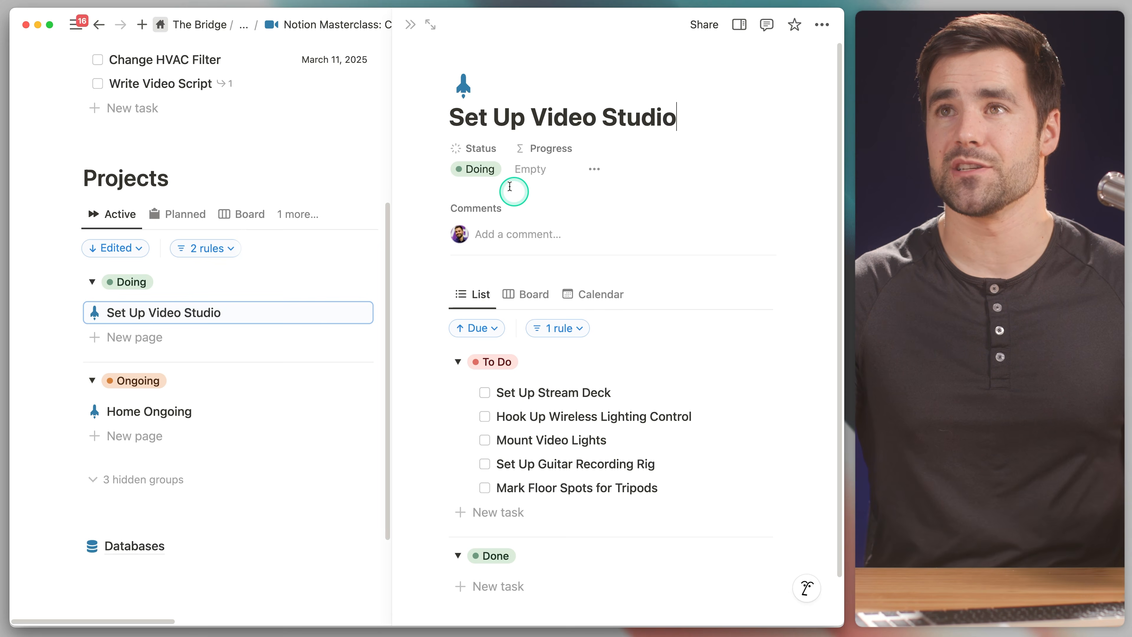
left_click(435, 28)
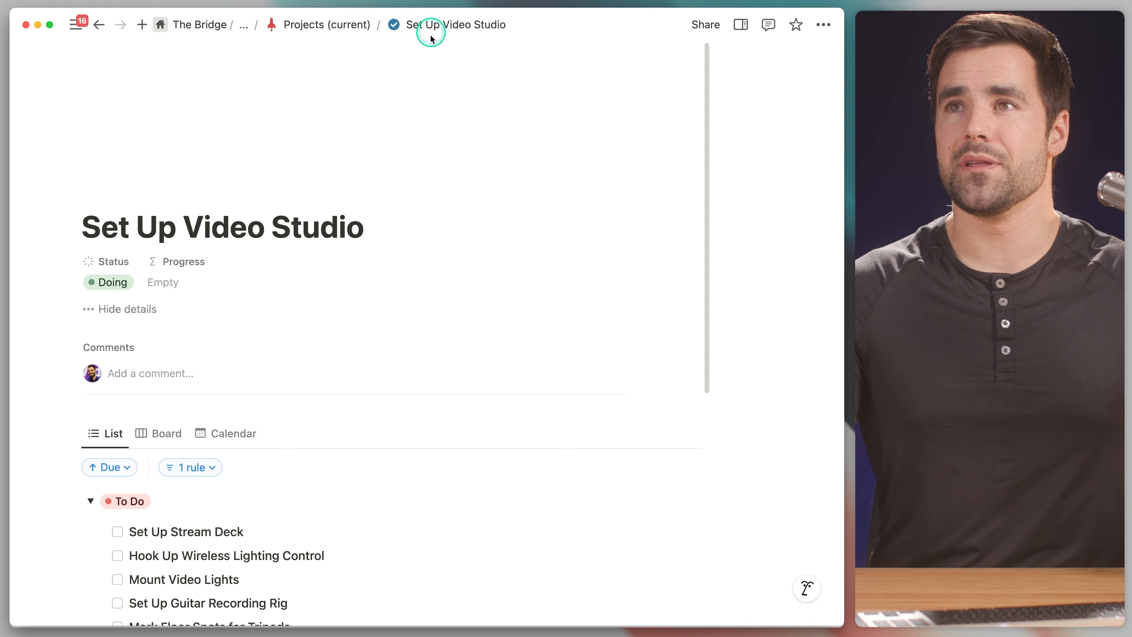
Step: Add a To Do task named Mount the Backdrop to the project's task list and mark it as done
scroll(399, 233, "down", 2)
scroll(399, 234, "down", 2)
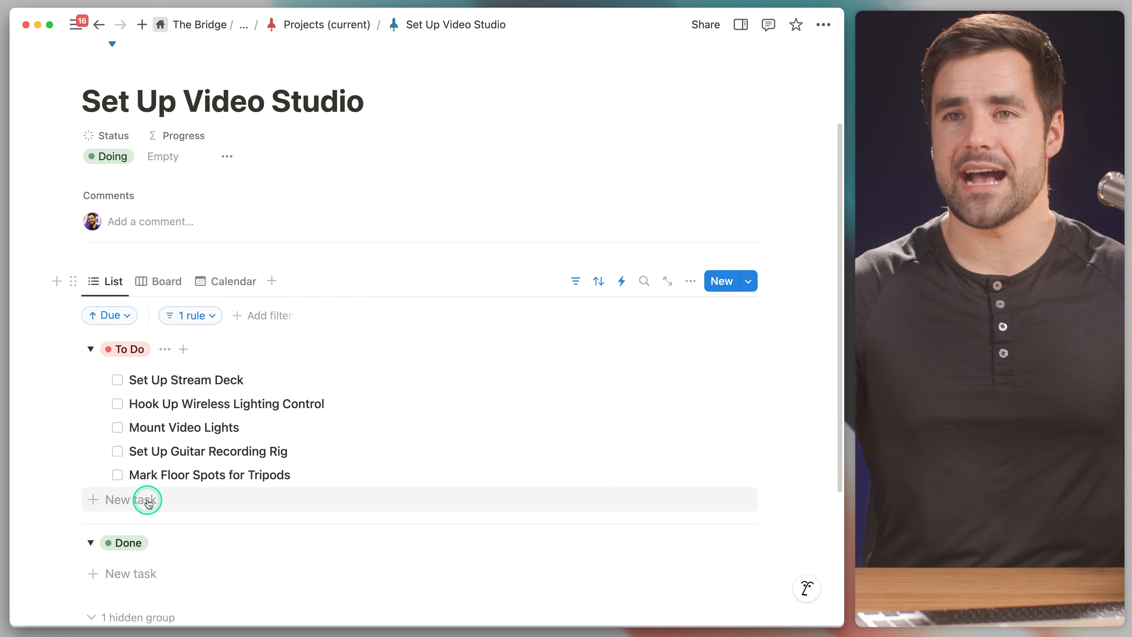
left_click(149, 503)
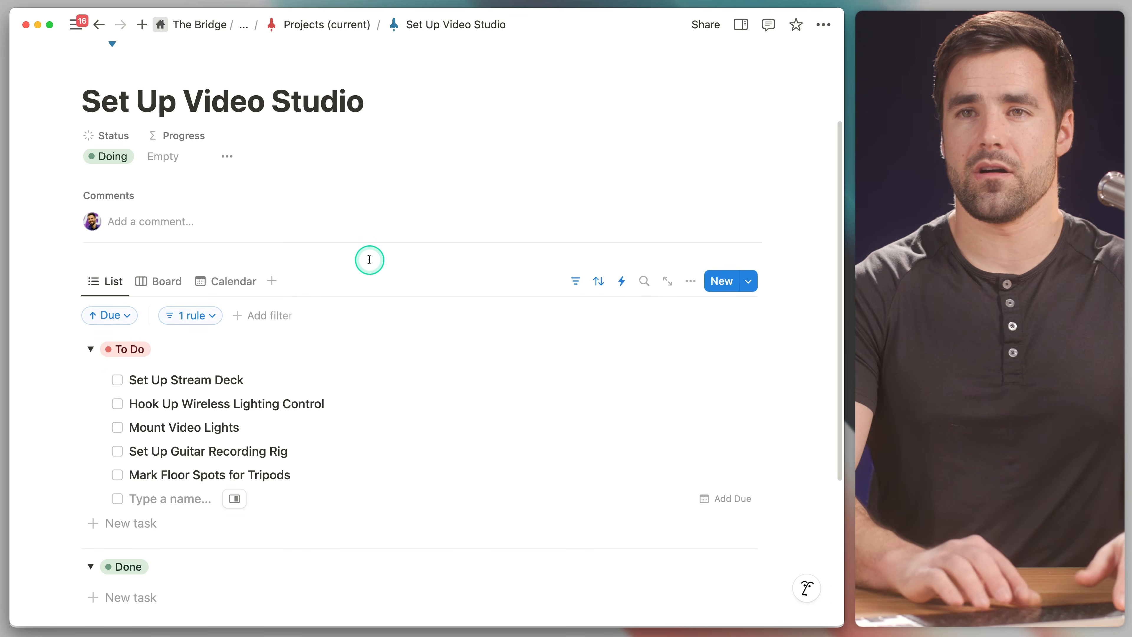
type("Mount")
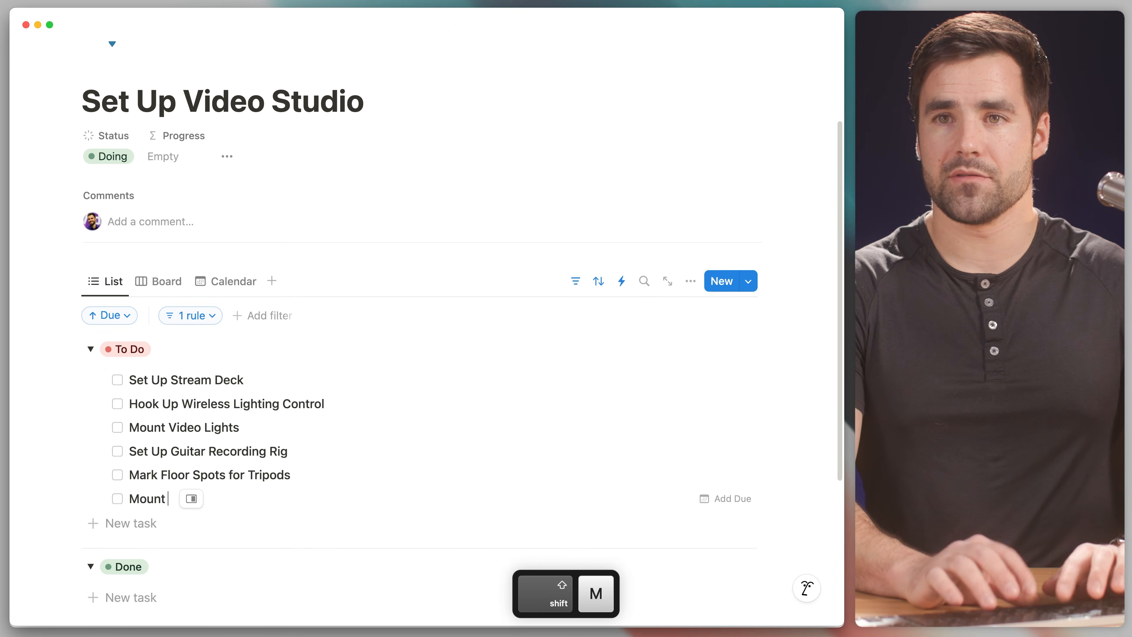
type(" the Backdrop")
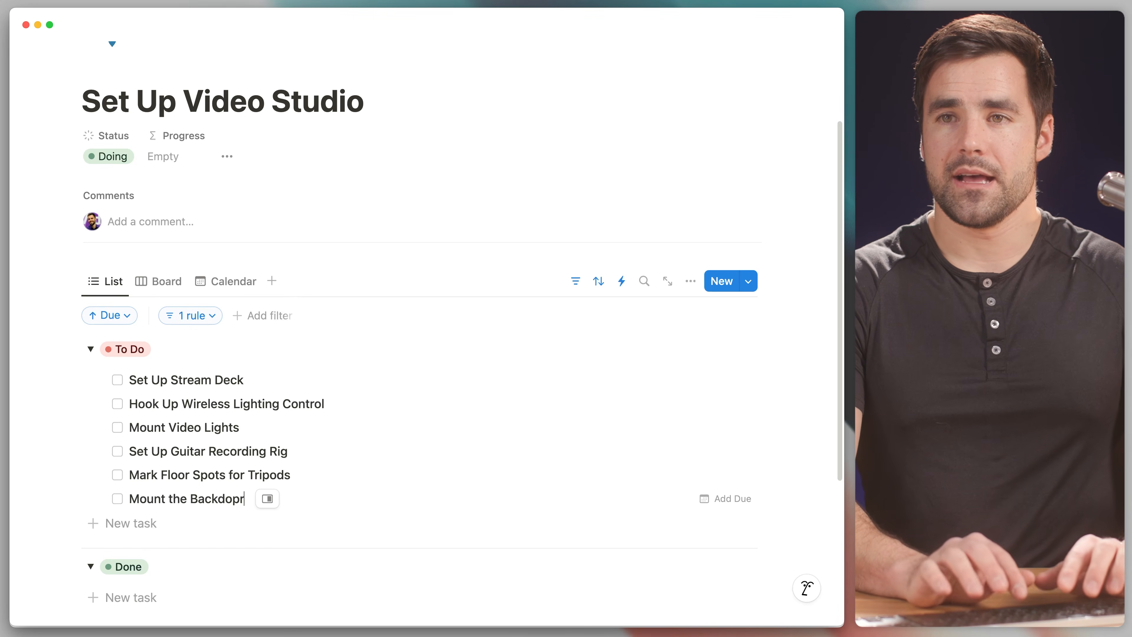
left_click(118, 499)
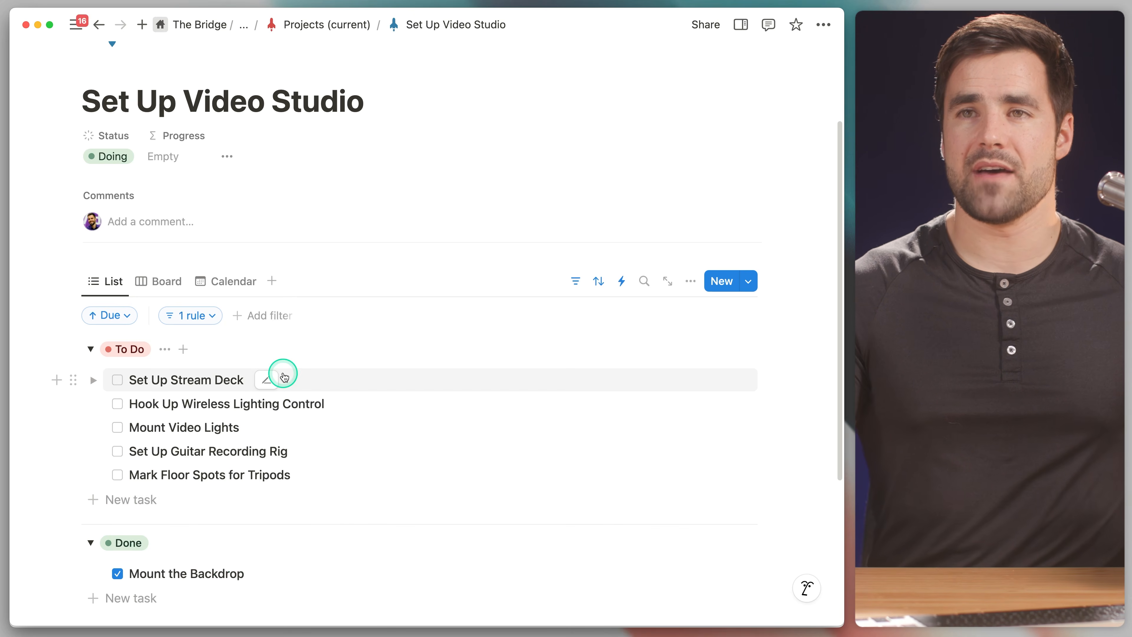
Step: Open the formula editor of the project's empty Progress property and enlarge the page display
scroll(303, 288, "up", 3)
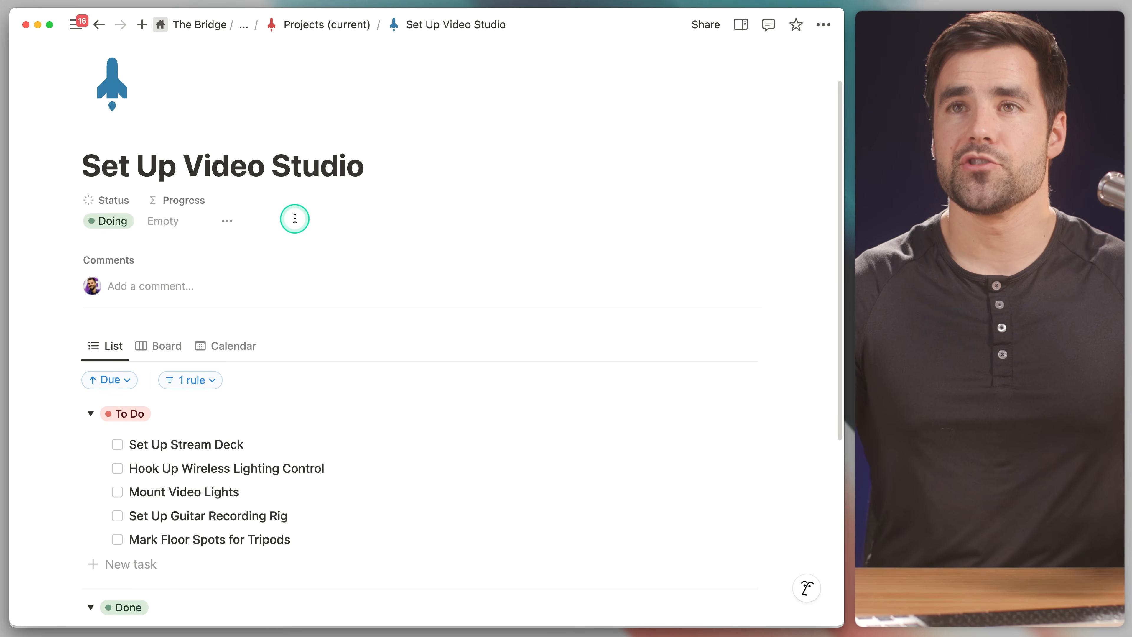
left_click(182, 230)
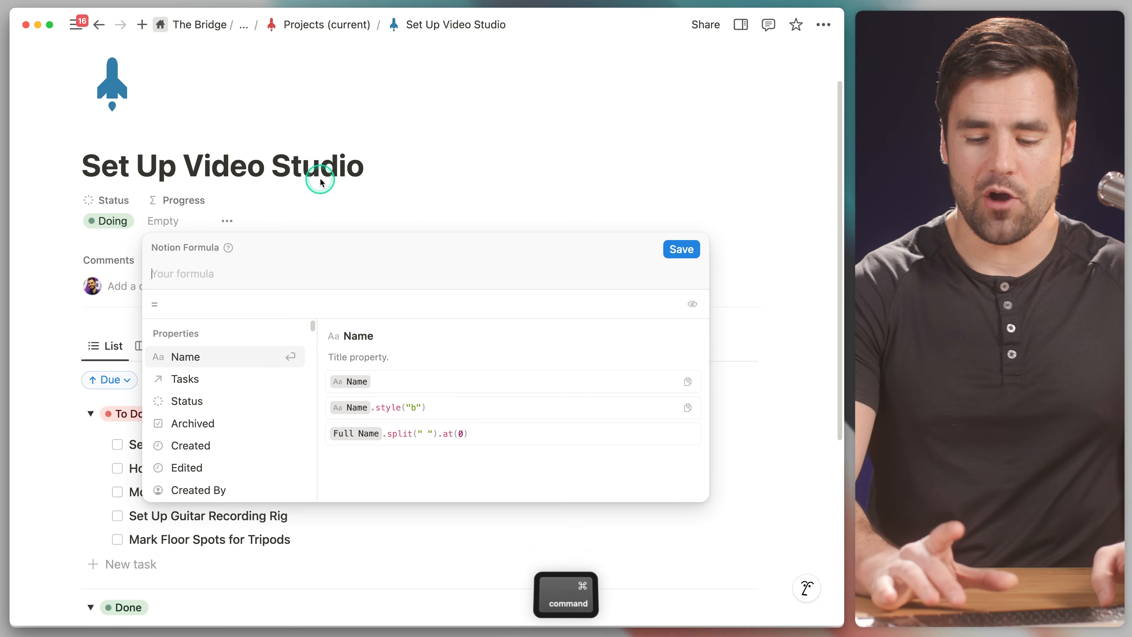
key("super+equal")
key("super+equal")
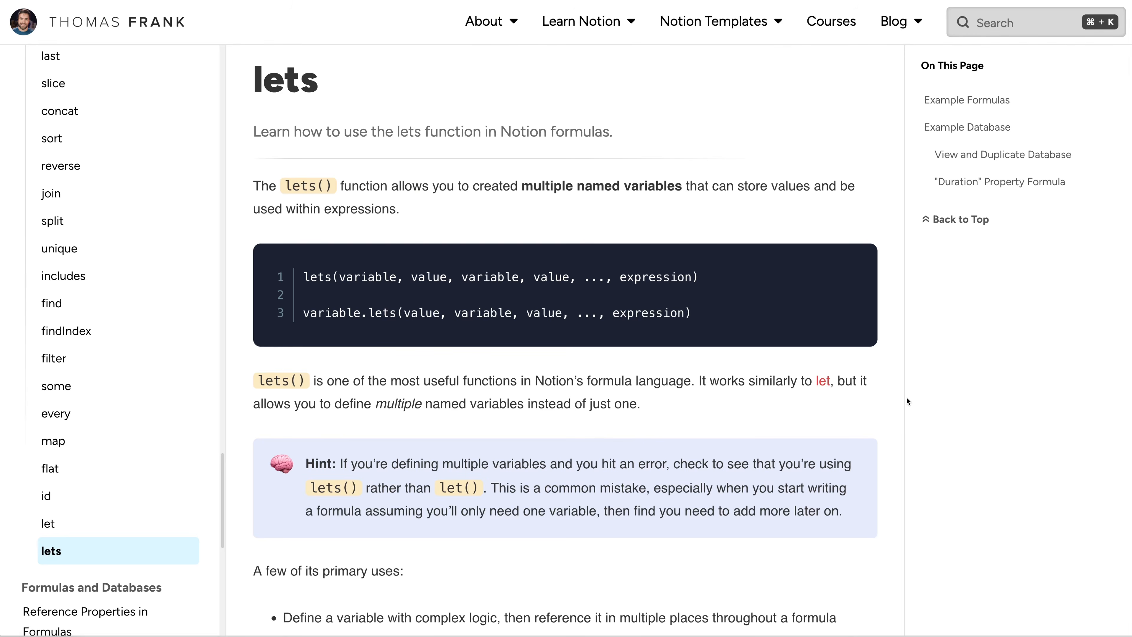
Step: Read the lets() function reference page, from its description and primary uses through the example formulas
scroll(907, 398, "down", 5)
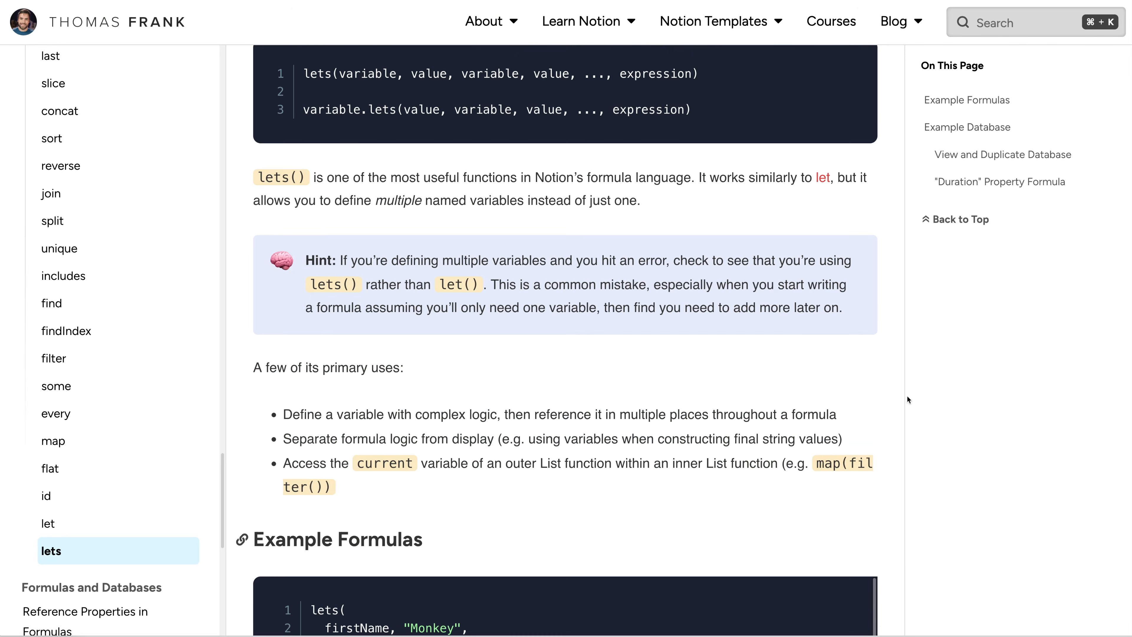
scroll(907, 397, "down", 3)
scroll(908, 398, "down", 3)
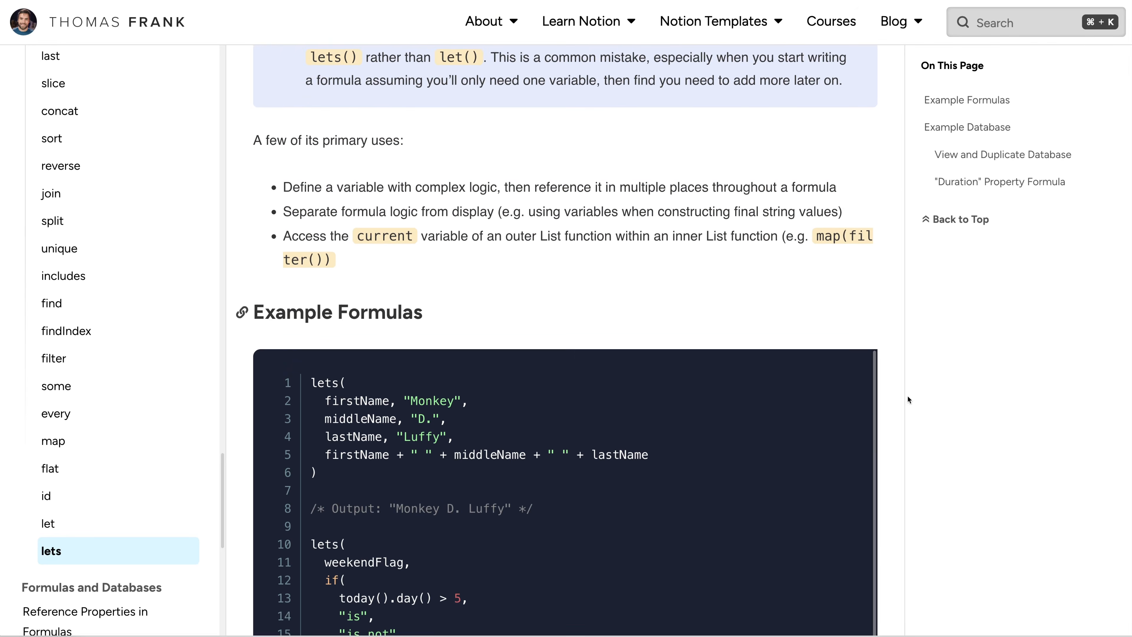
scroll(907, 397, "down", 3)
scroll(908, 396, "down", 3)
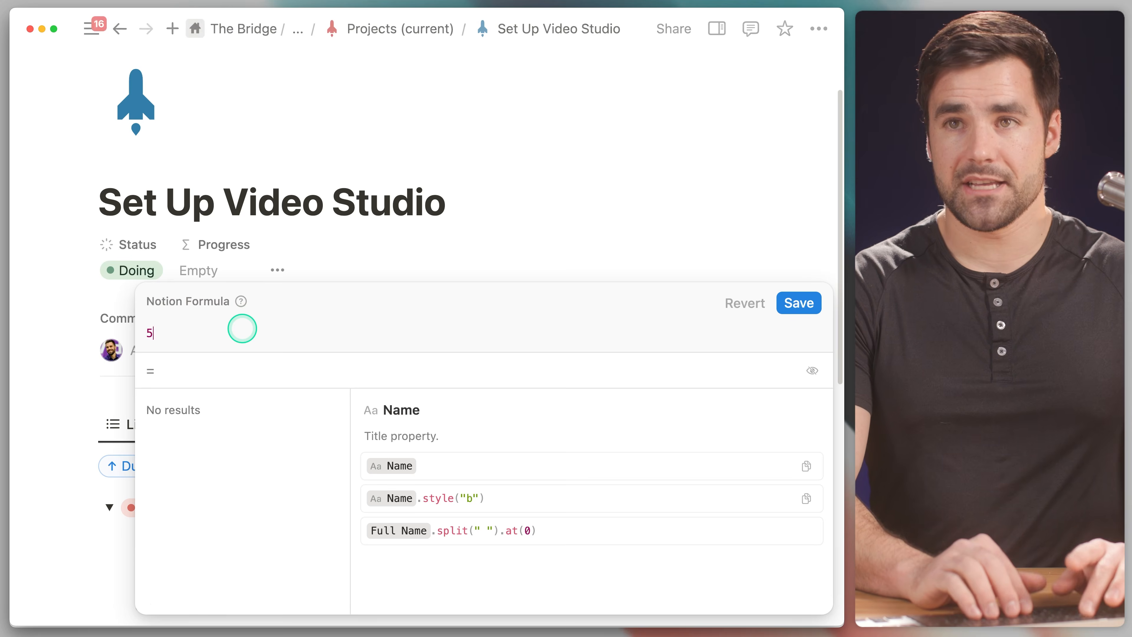
Step: Enter 5 / 6 as the Progress formula and save it
type("/ 6")
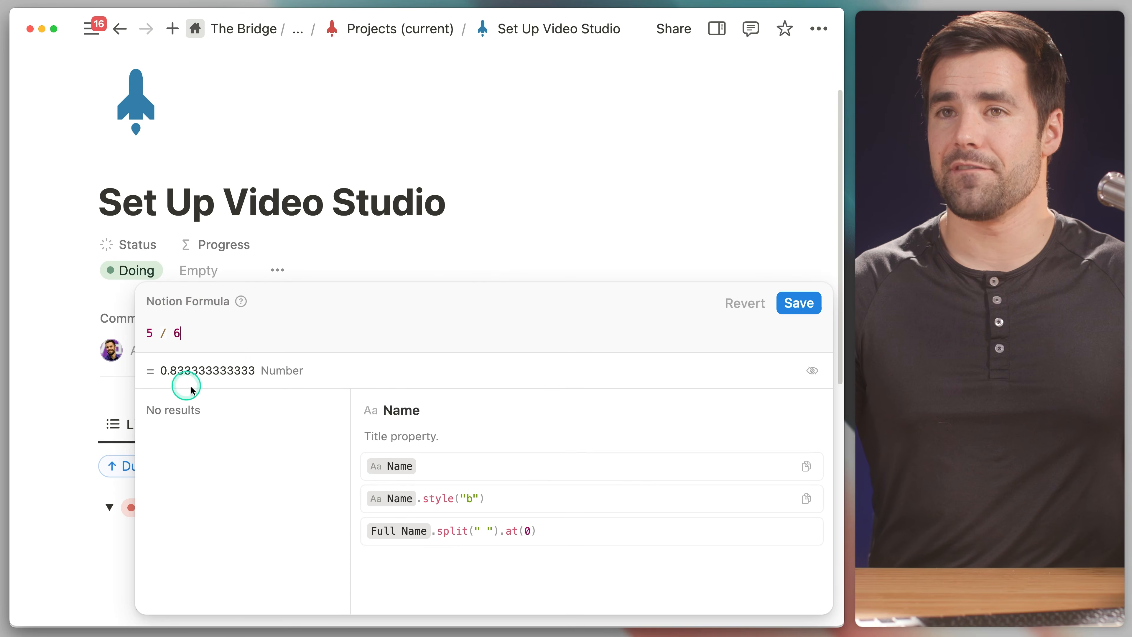
left_click(799, 302)
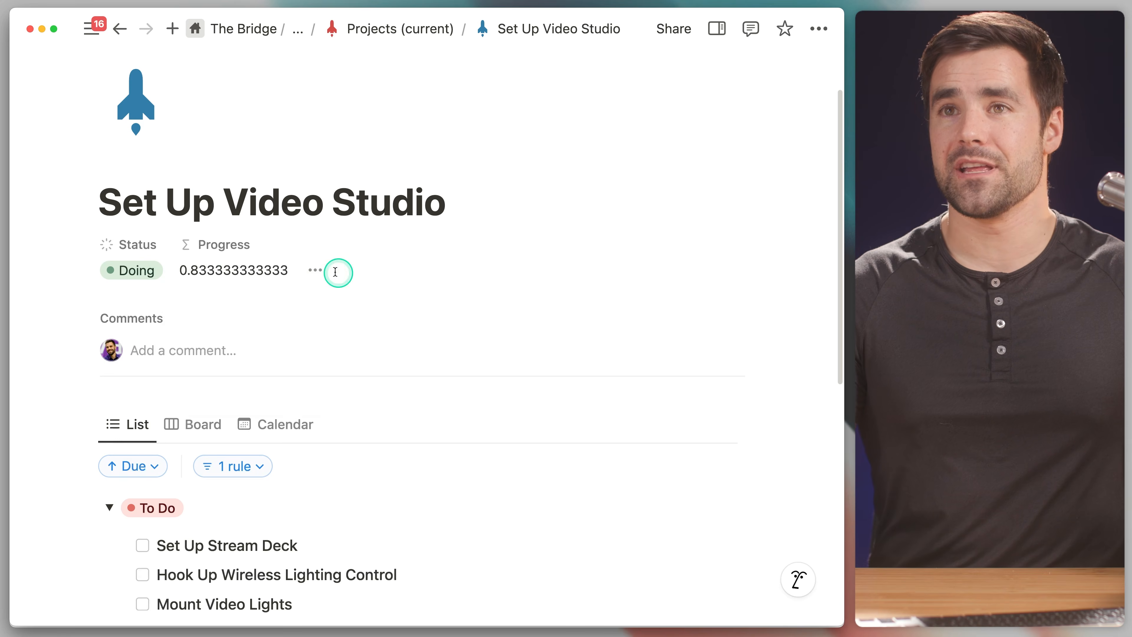
Step: Set the Progress property's number format to Percent and show it as a Bar
left_click(210, 247)
left_click(235, 299)
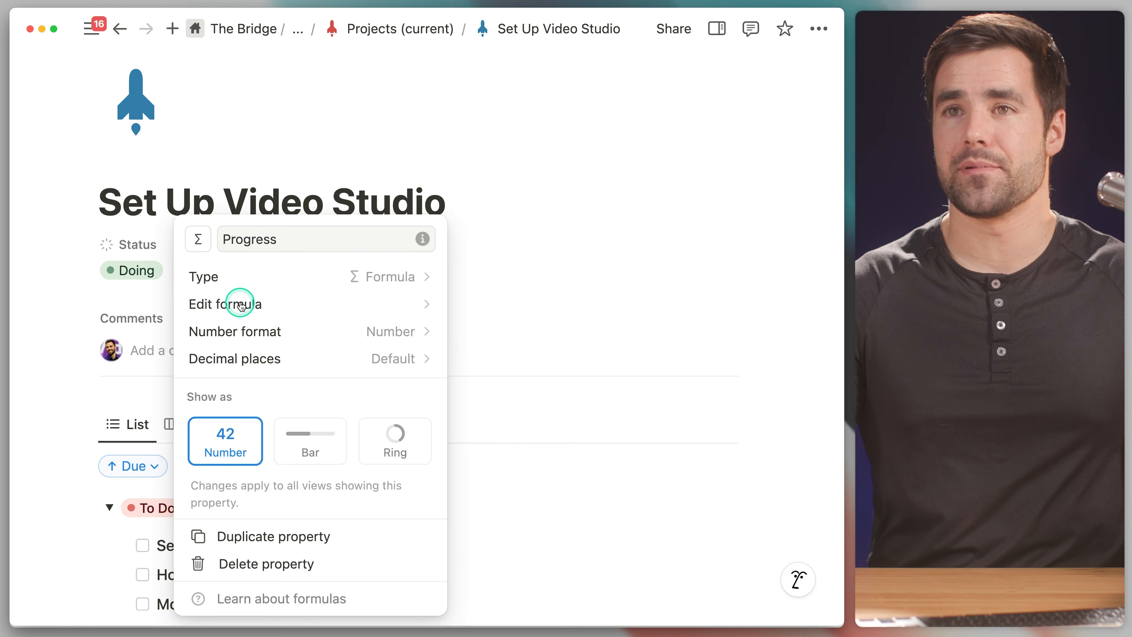
left_click(343, 338)
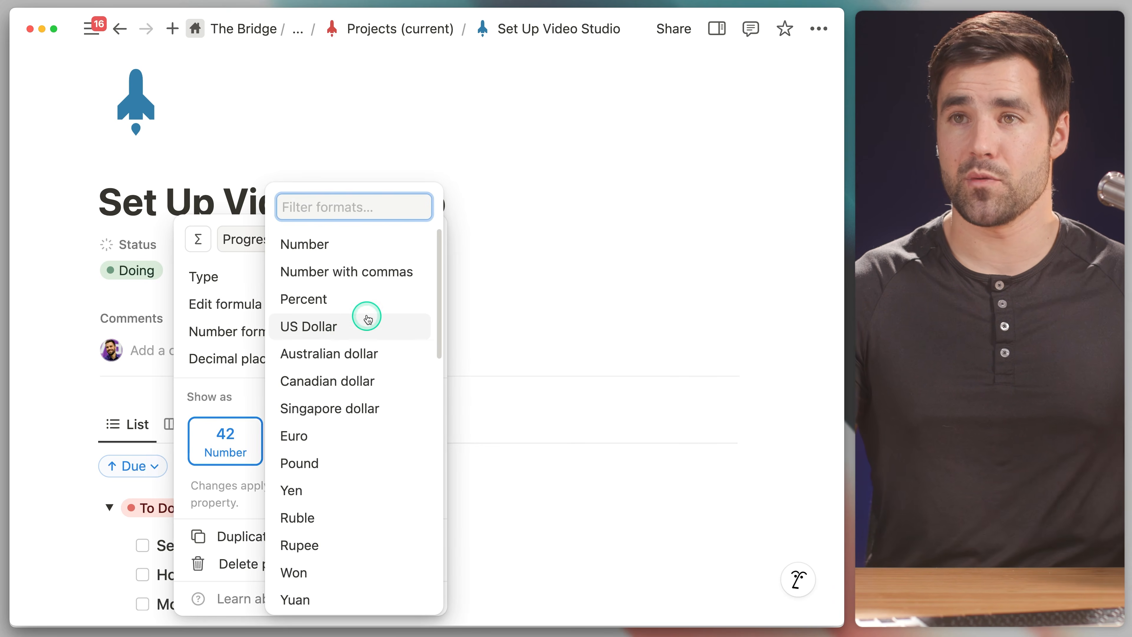
left_click(367, 299)
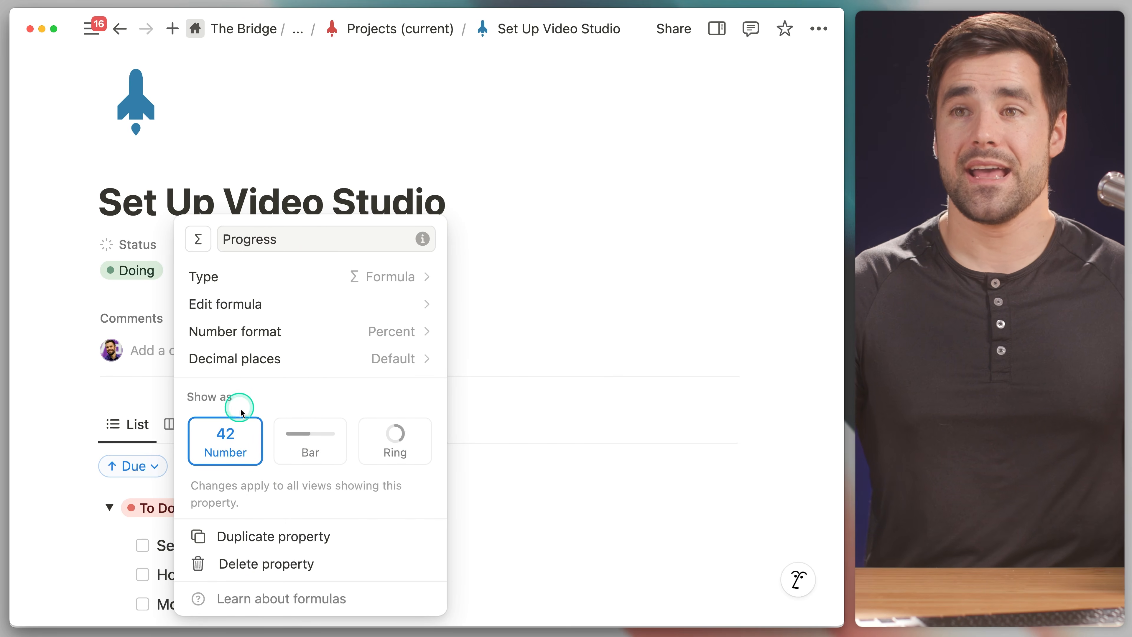
left_click(316, 446)
left_click(554, 298)
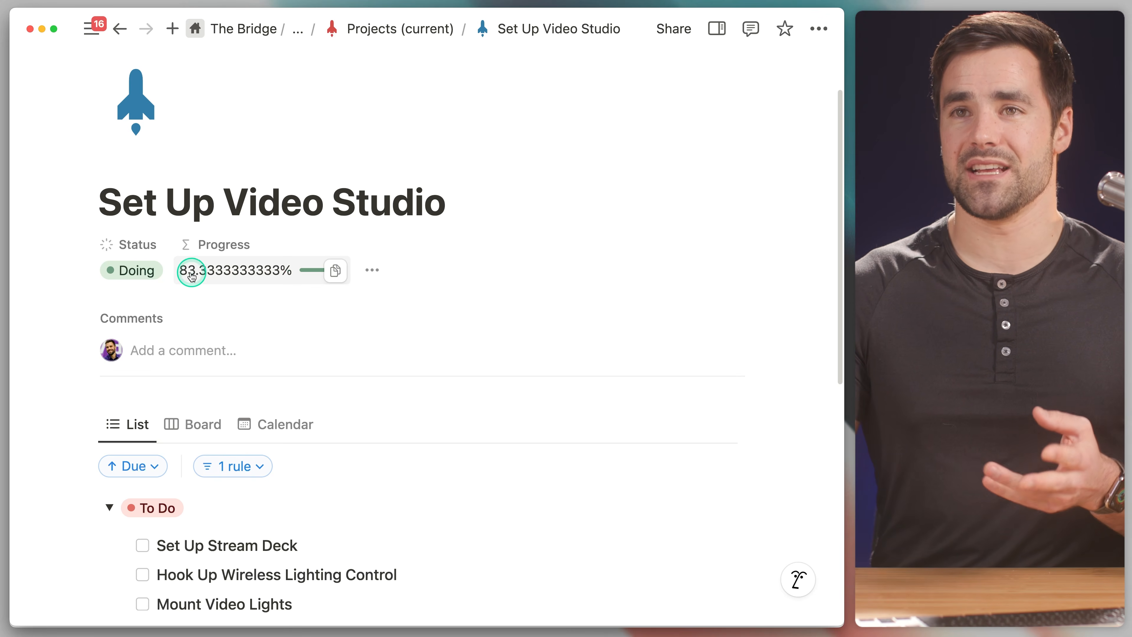
Step: Replace the 5 / 6 calculation in the Progress formula with a reference to the Tasks property
left_click(239, 272)
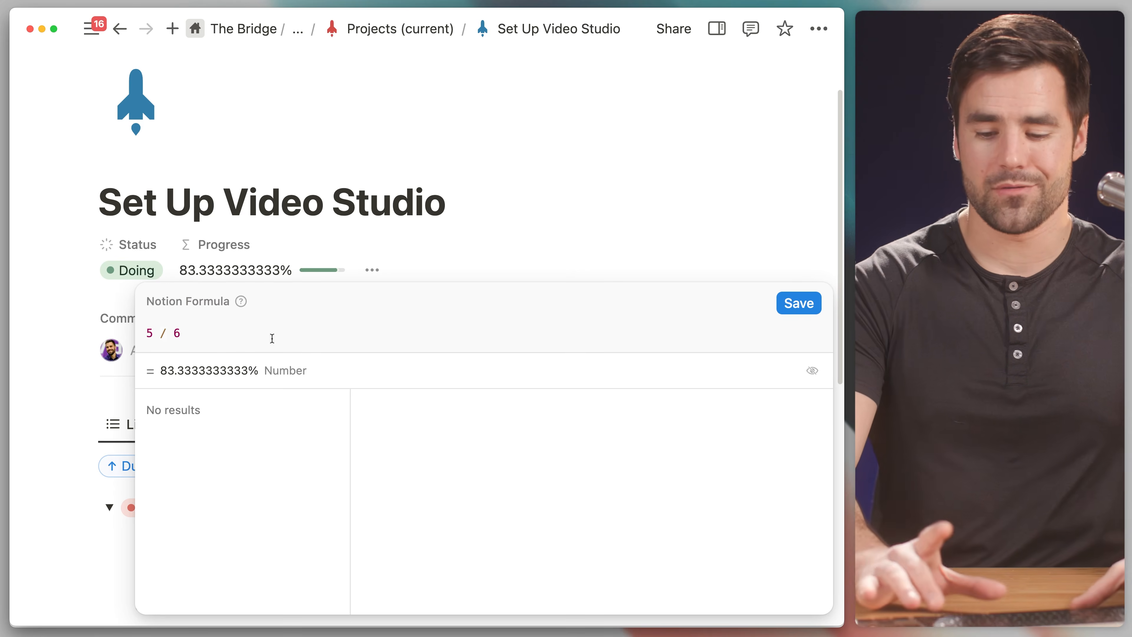
key("BackSpace")
key("BackSpace")
key("BackSpace")
key("BackSpace")
key("BackSpace")
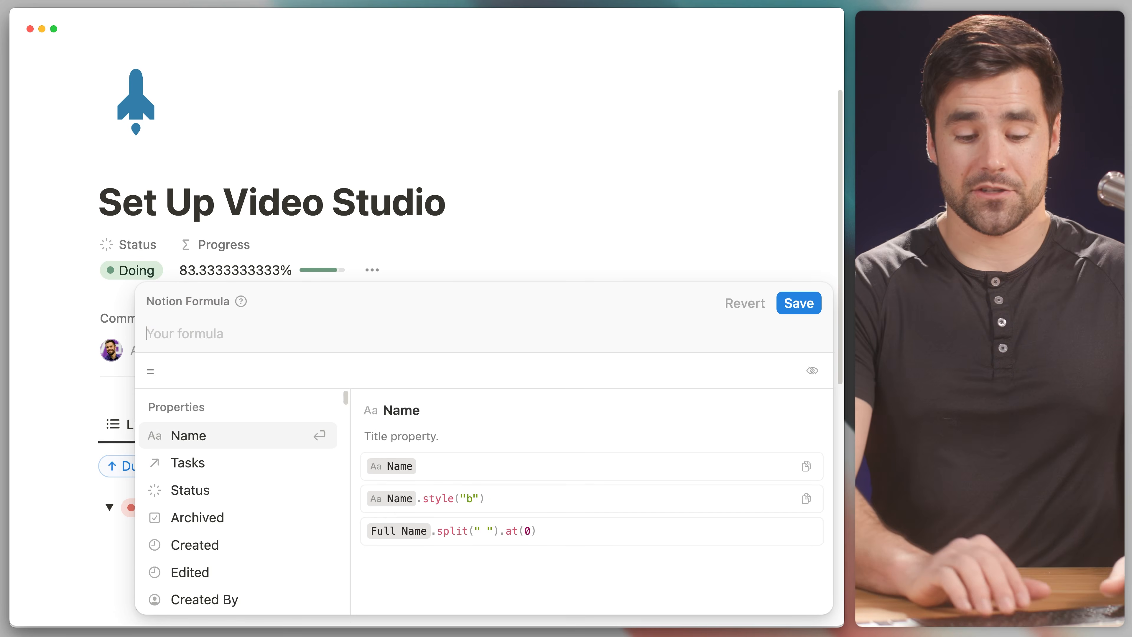
type("tas")
key("Return")
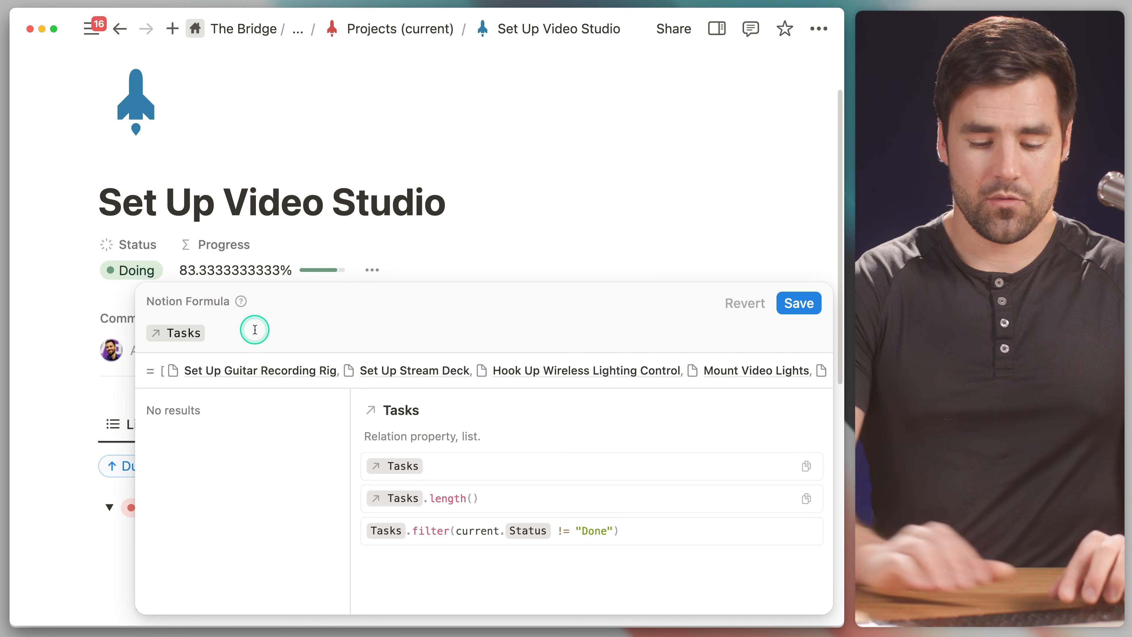
Step: Append a filter() function to the Tasks reference and put the current variable on its own line inside the parentheses
type(".filter")
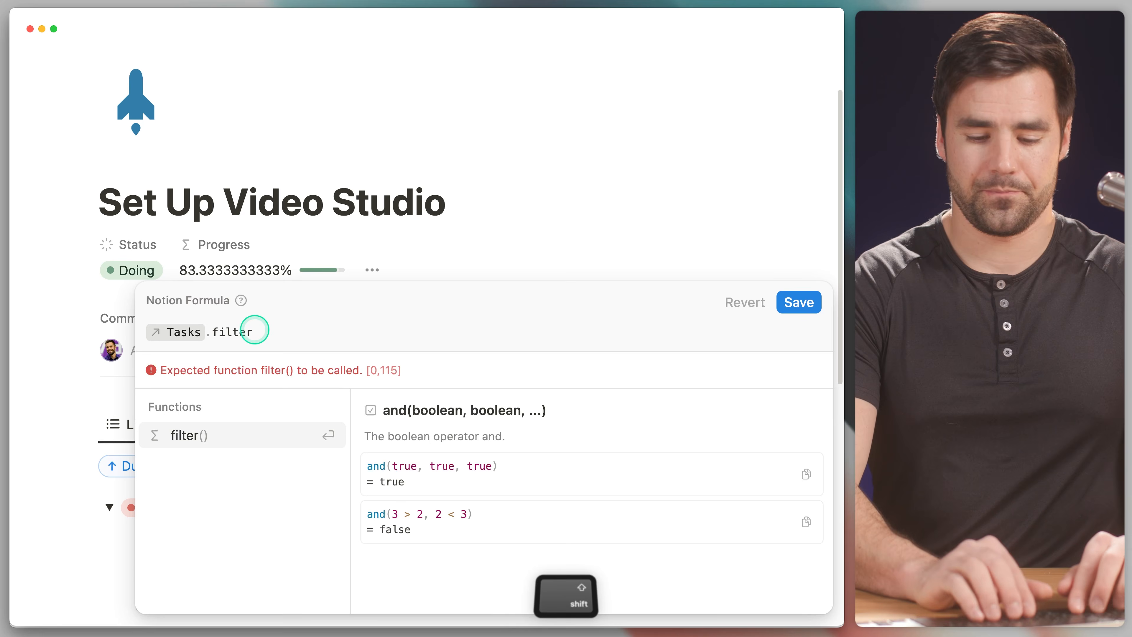
type("(")
key("shift+Return")
left_click(246, 310)
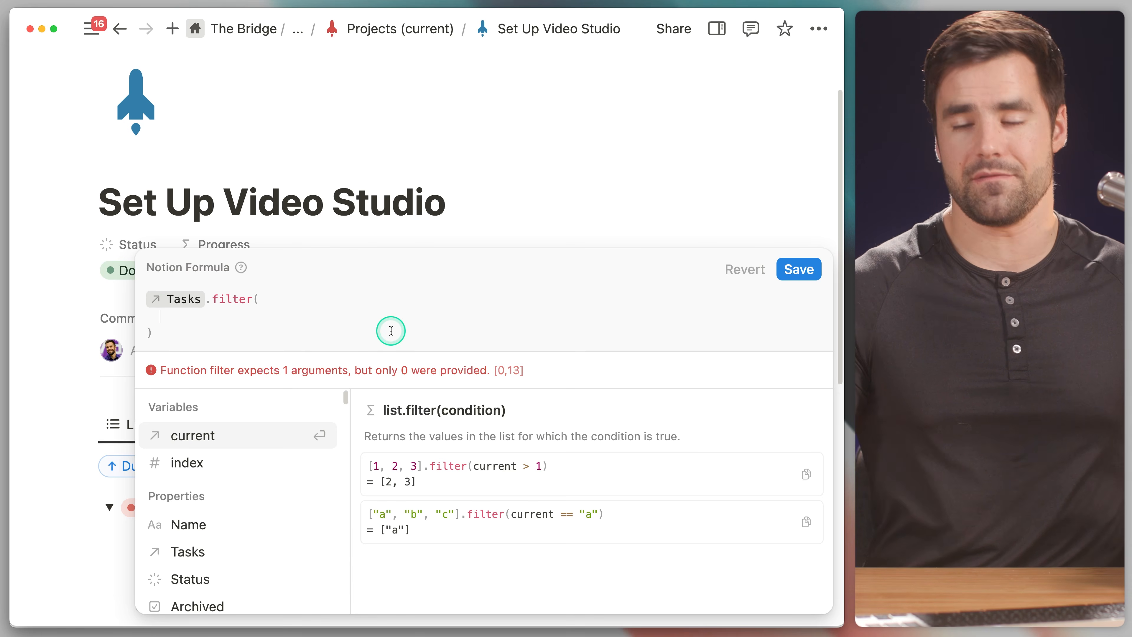
type("cur")
key("Return")
key("super+equal")
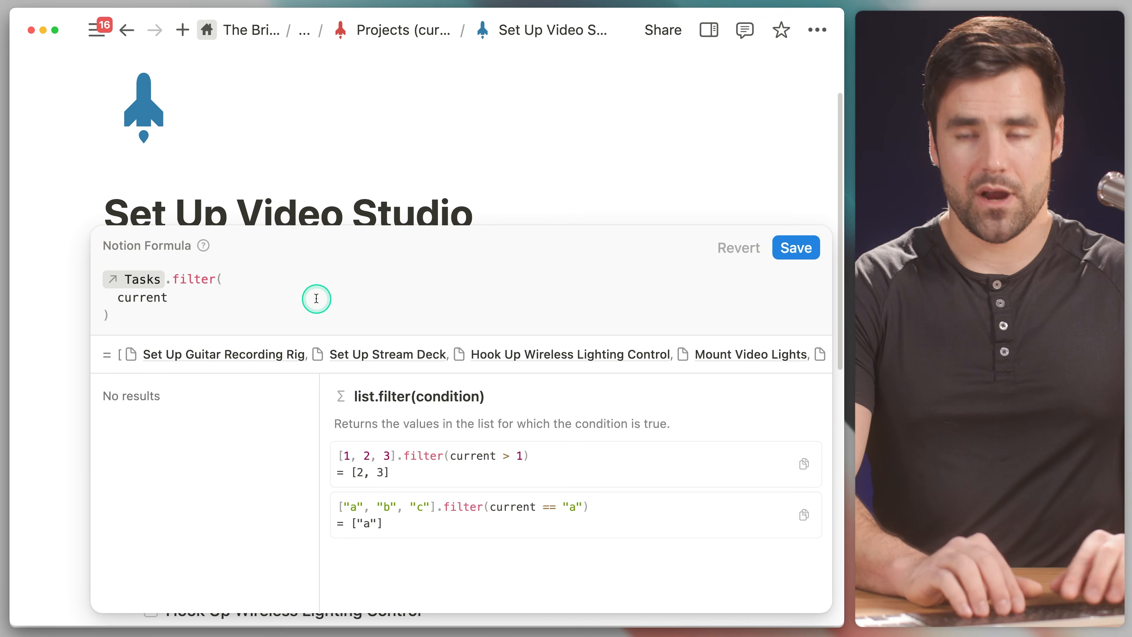
Step: Complete the filter condition as current.Status == "Done" so only finished tasks are kept
type(".s")
type("t")
key("BackSpace")
key("Return")
type("=")
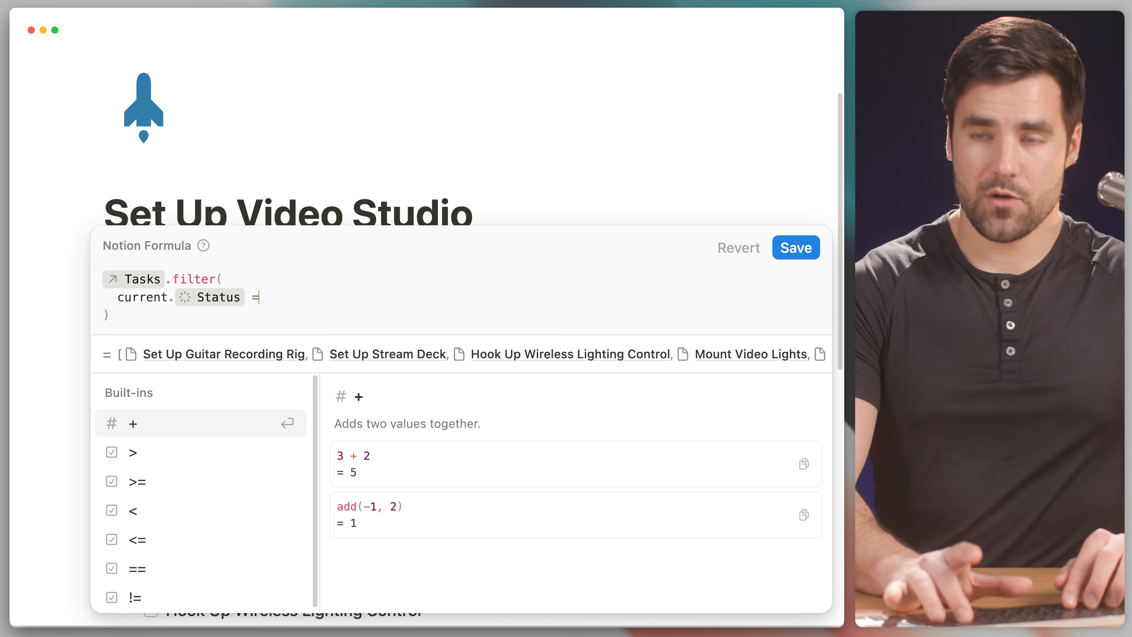
type("=")
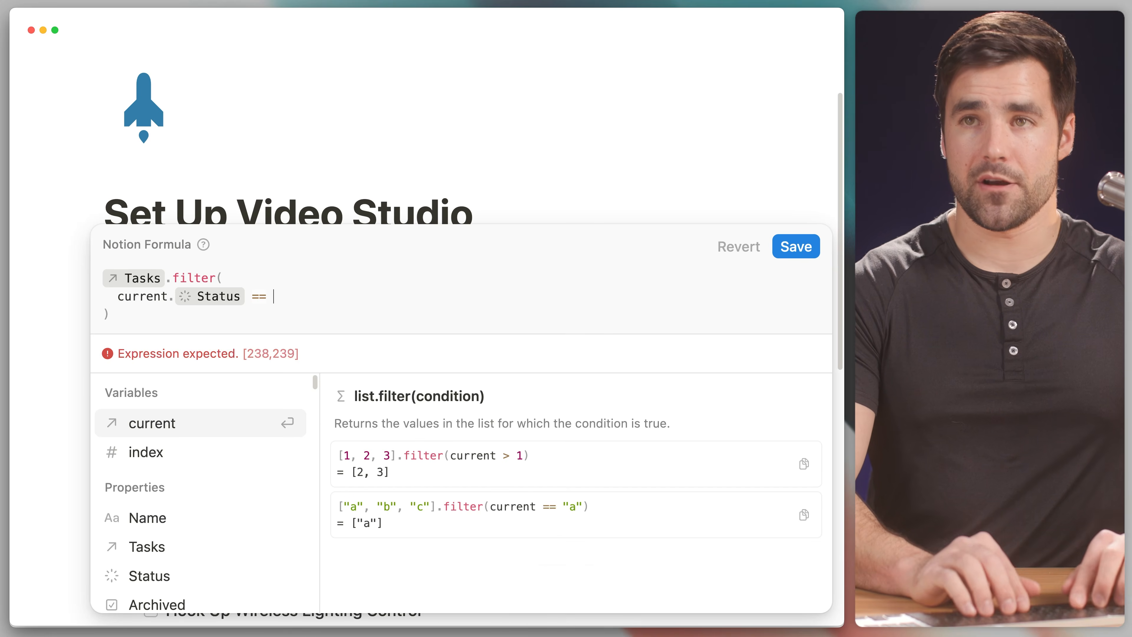
type(" \"Done\"")
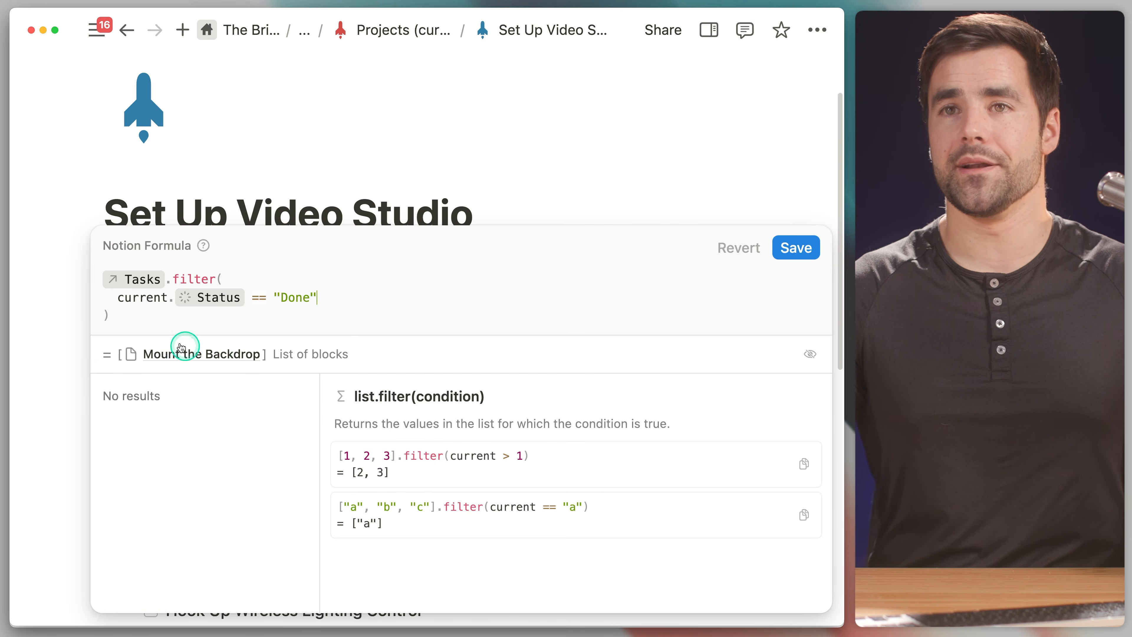
Step: Count the filtered tasks by appending .length() after the filter's closing parenthesis
type(".")
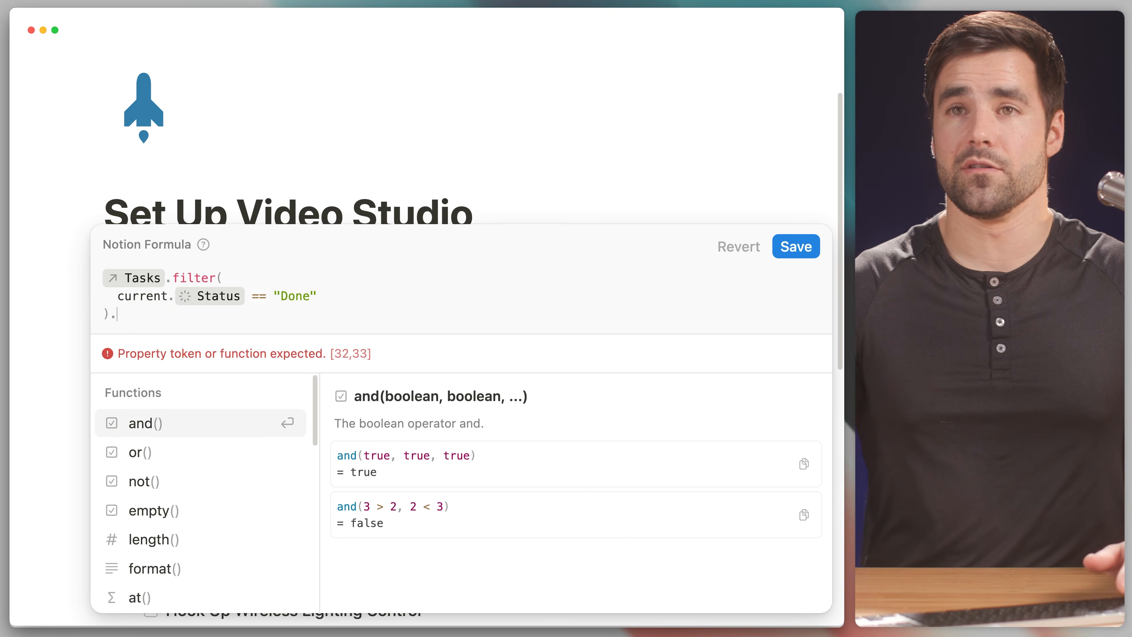
key("BackSpace")
type(".length")
key("BackSpace")
type("th")
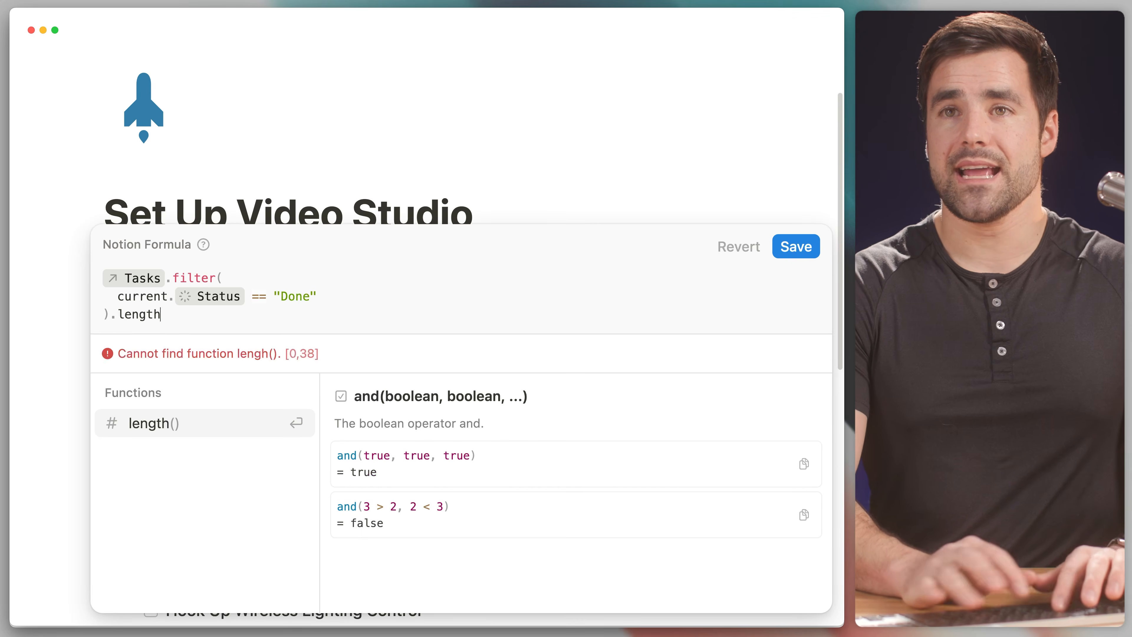
type("()")
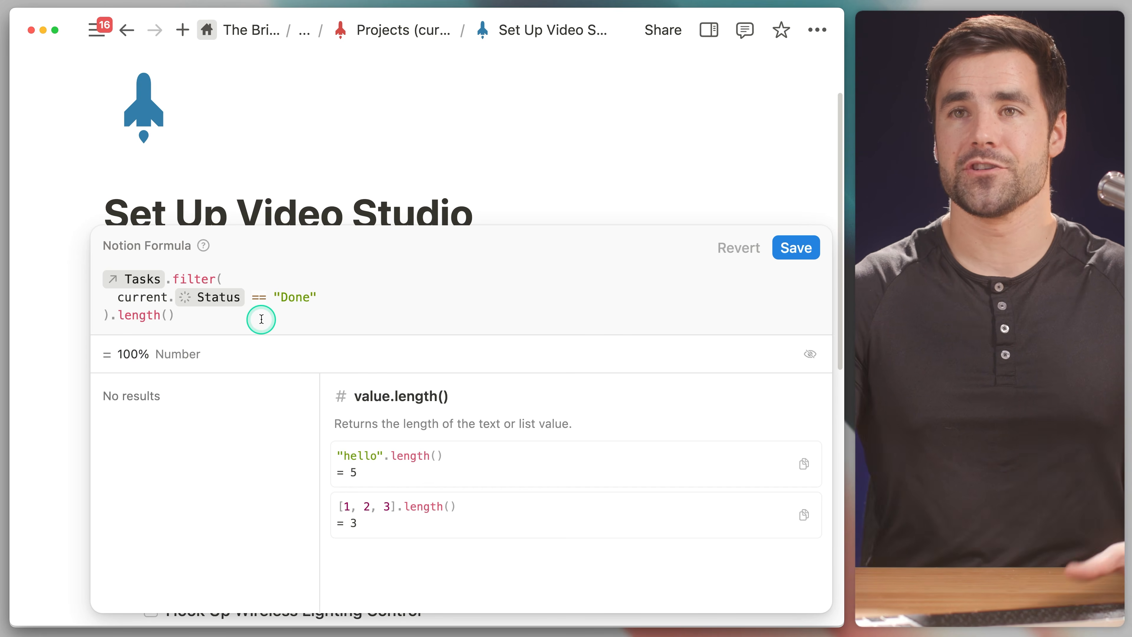
Step: Divide the count of done tasks by the total task count, Tasks.length()
type("/")
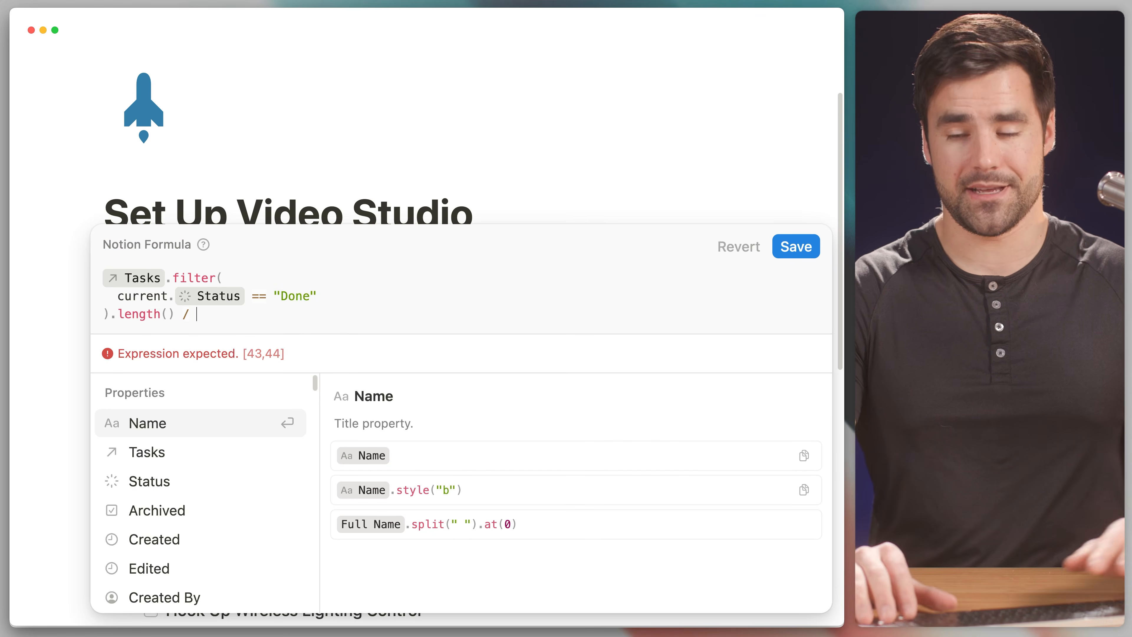
type(" task")
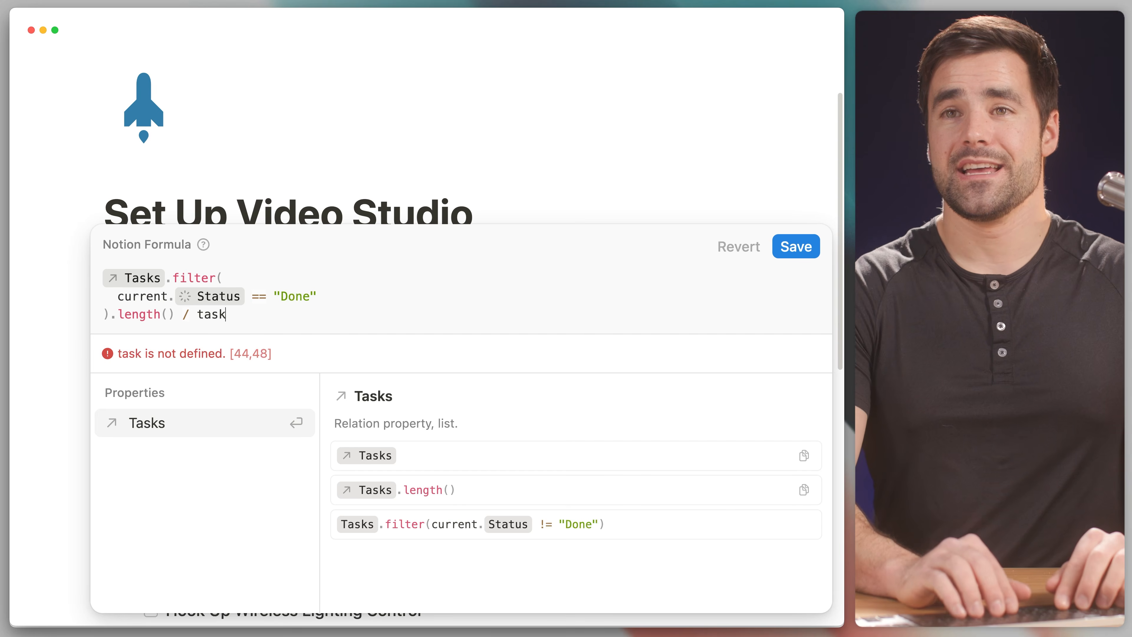
key("Return")
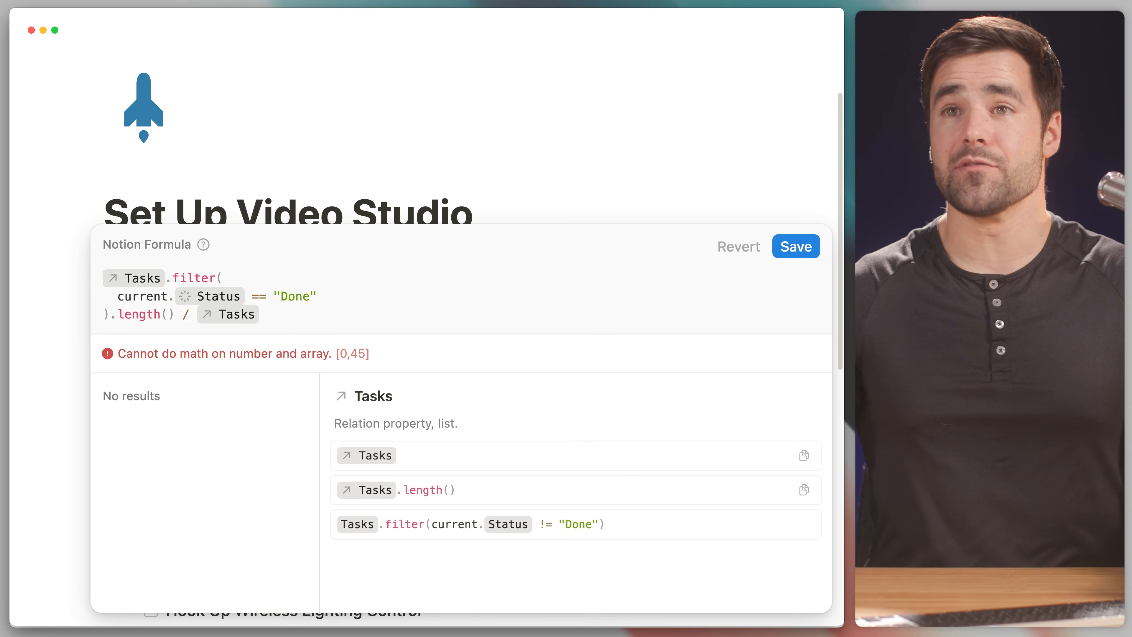
type(".ln")
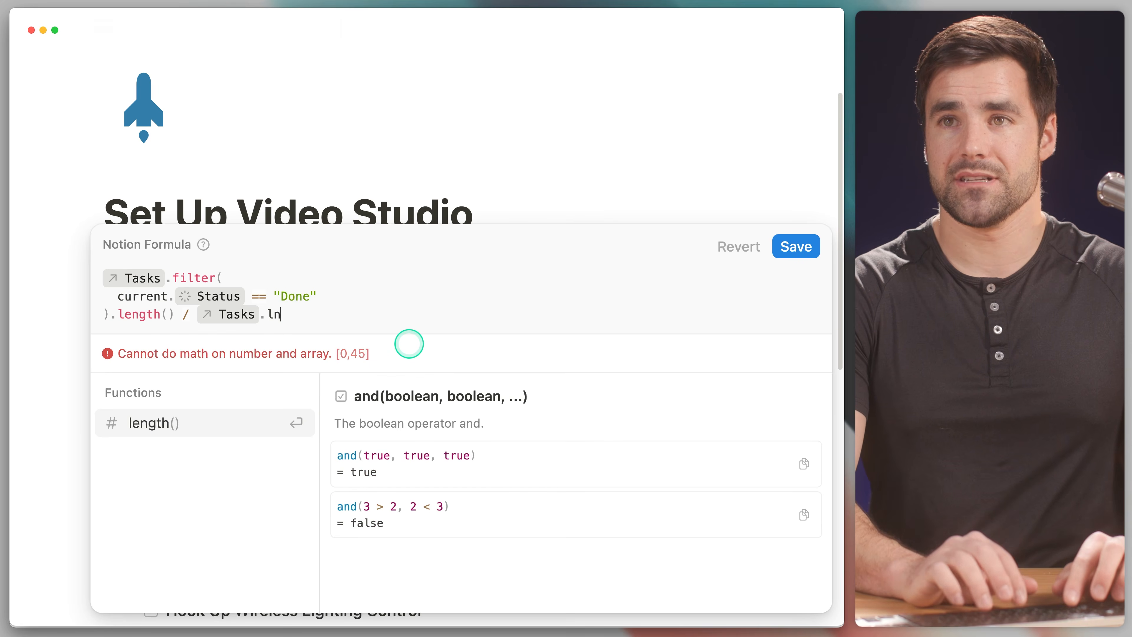
key("BackSpace")
type("engt")
key("Return")
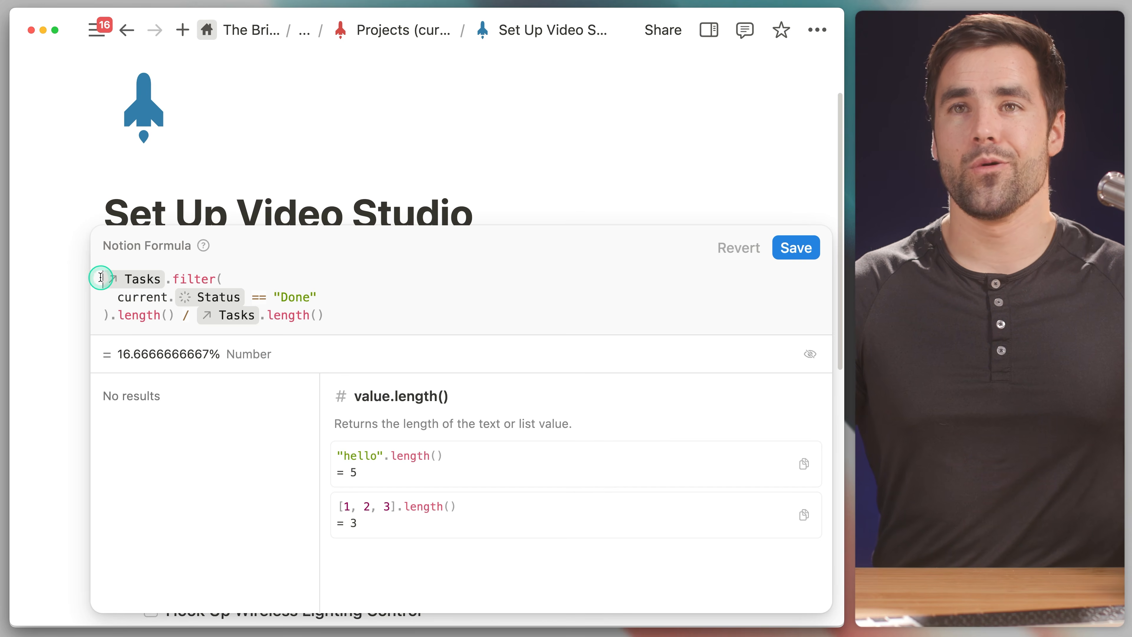
Step: Wrap the entire division expression in the Progress formula in parentheses
left_click(502, 290)
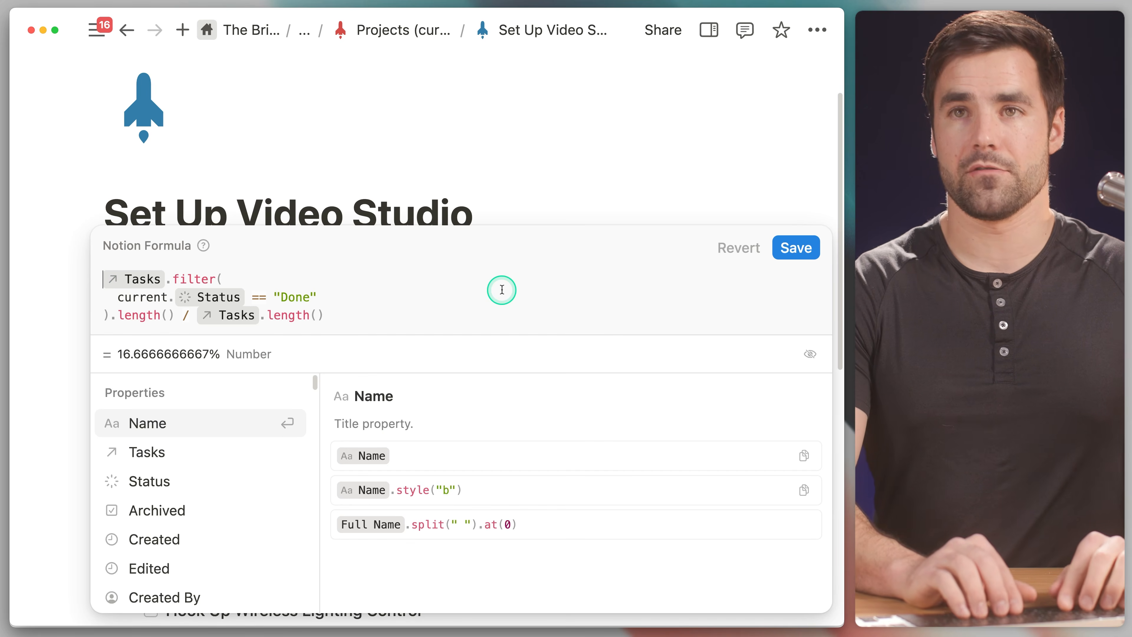
key("shift")
type("(")
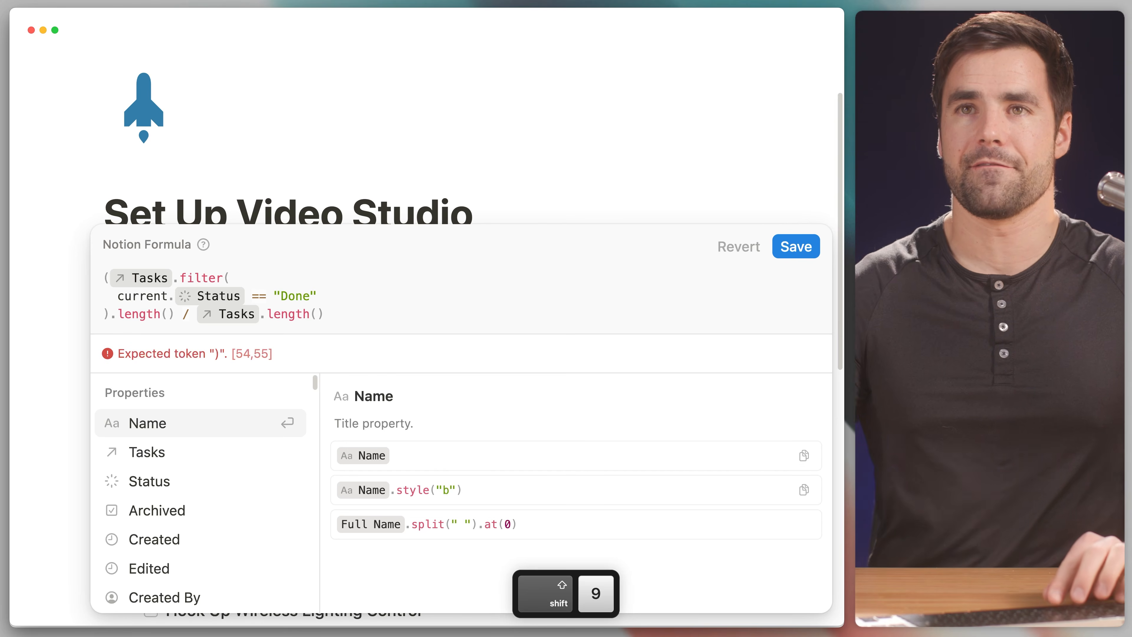
left_click(192, 281)
left_click(365, 316)
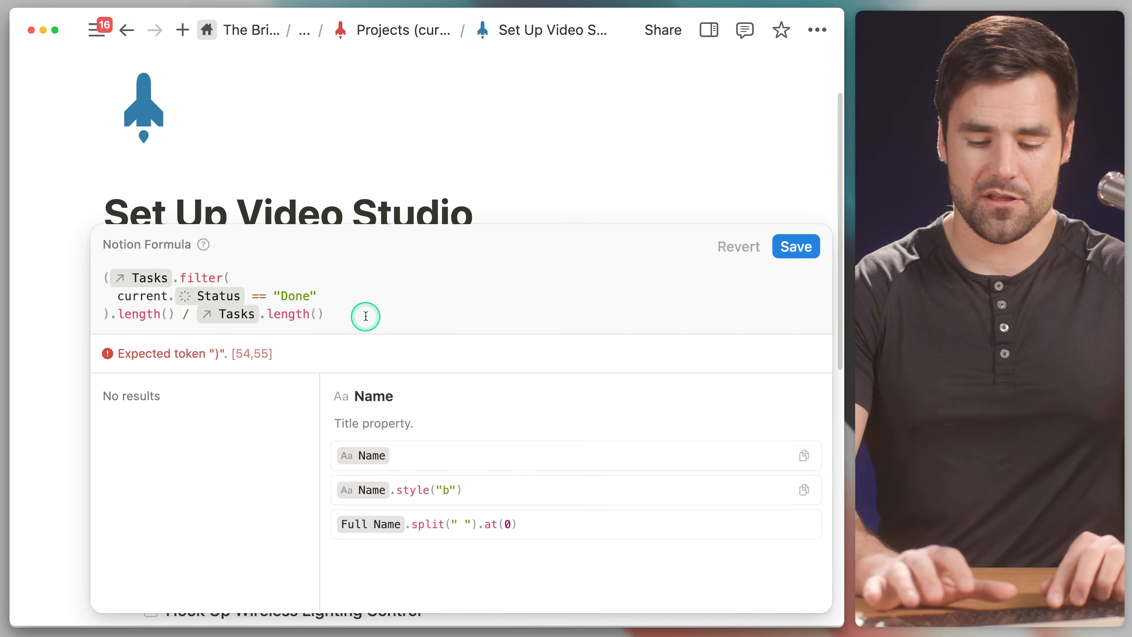
type(")")
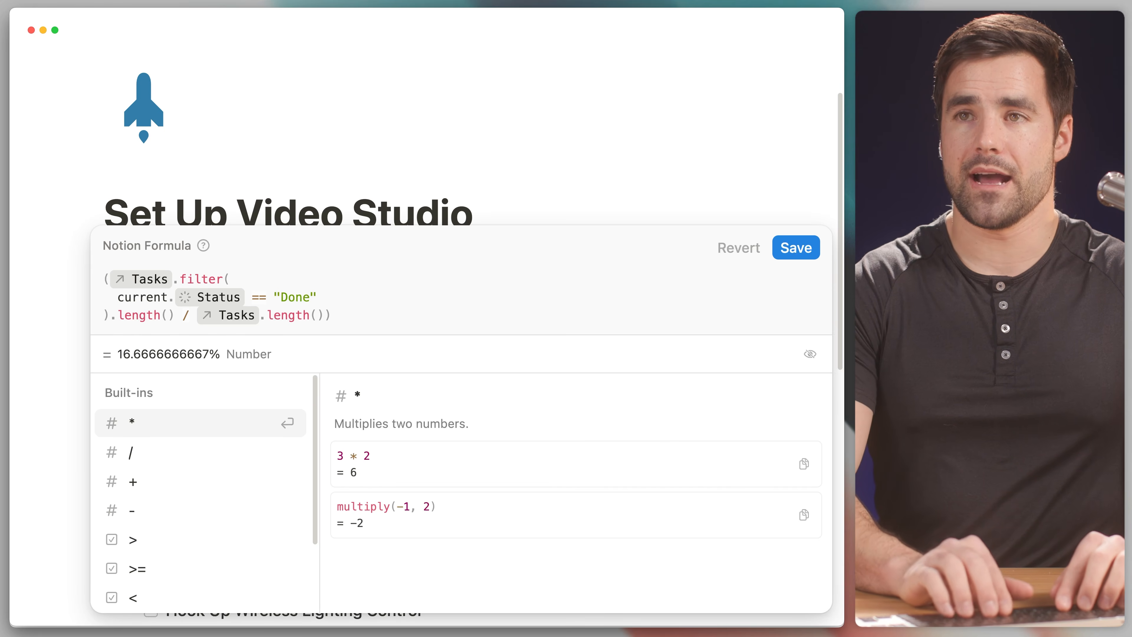
Step: Round the result to a whole percent by multiplying by 100 inside the parentheses, applying .round(), and dividing by 100
type(".round()")
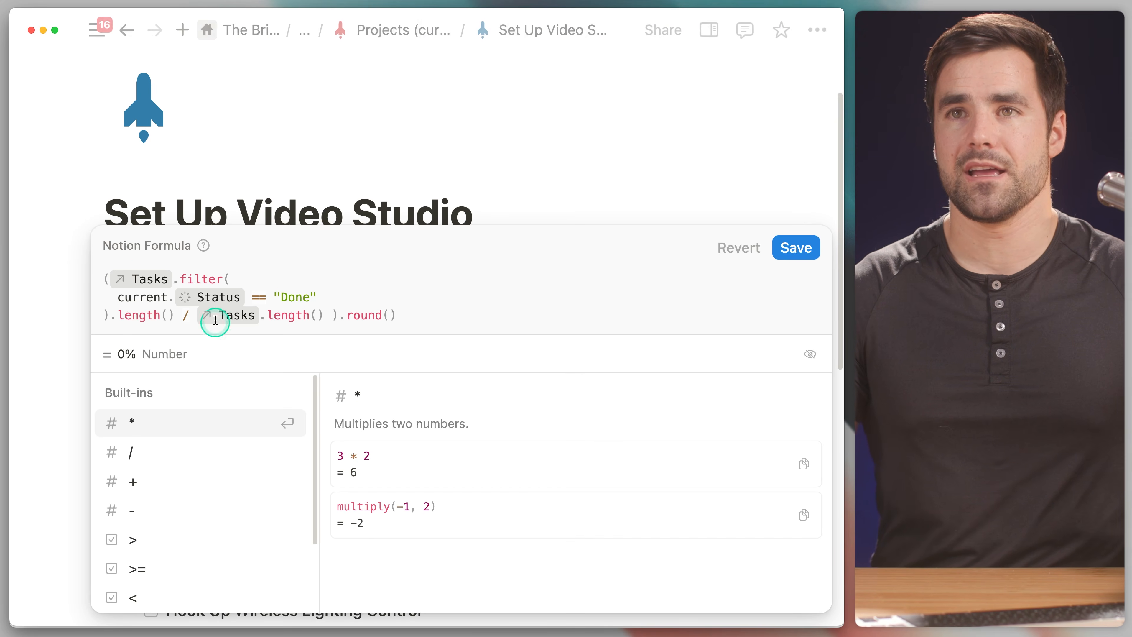
type("* 100).round()")
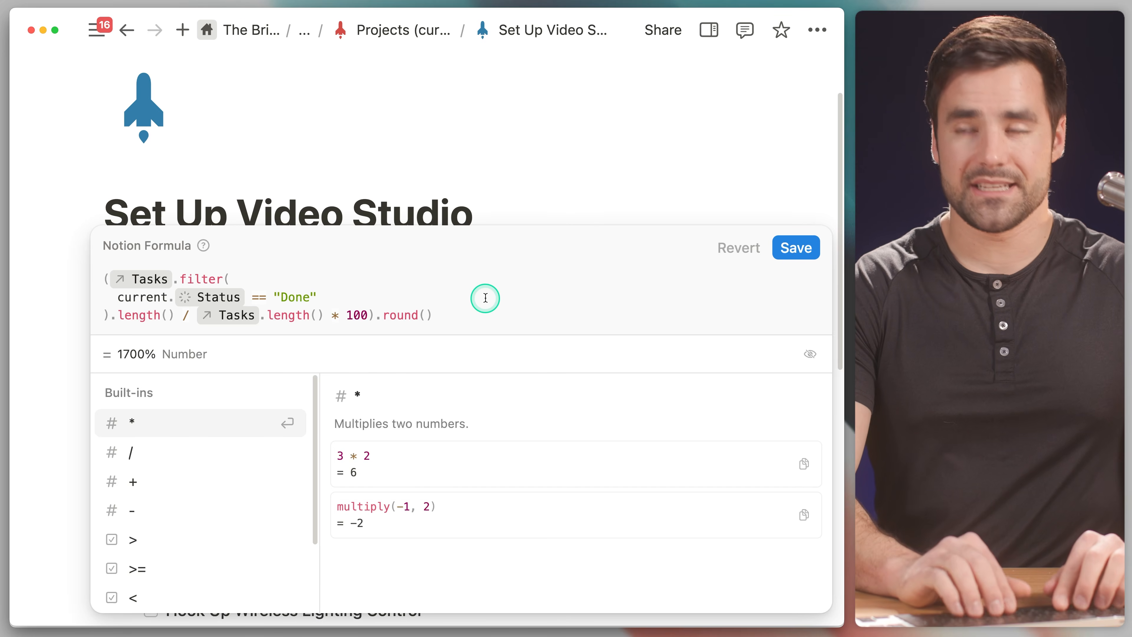
type(" / 100")
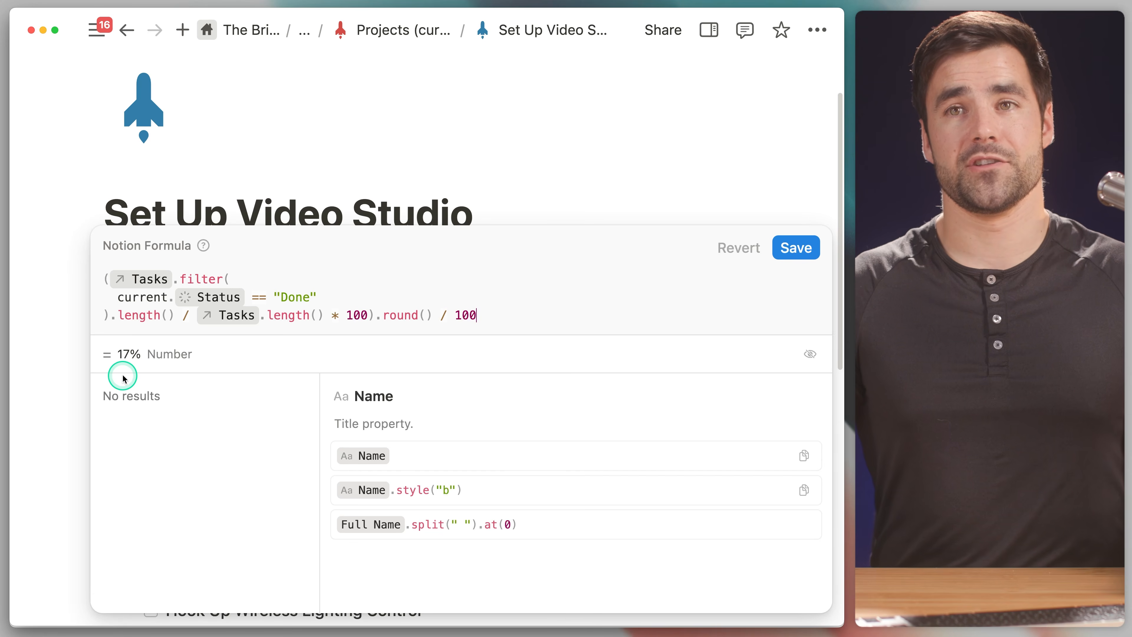
Step: Try finer rounding by changing both the multiplier and the divisor to 1000 and then to 10000
left_click(369, 316)
type("0")
left_click(488, 315)
type("0")
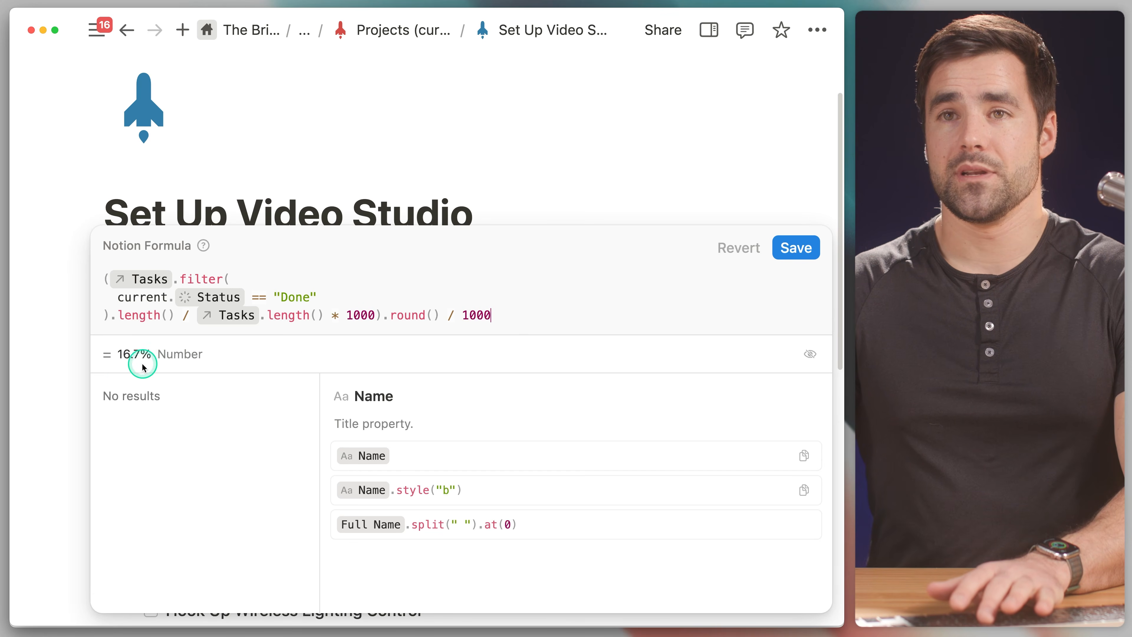
type("0")
left_click(509, 310)
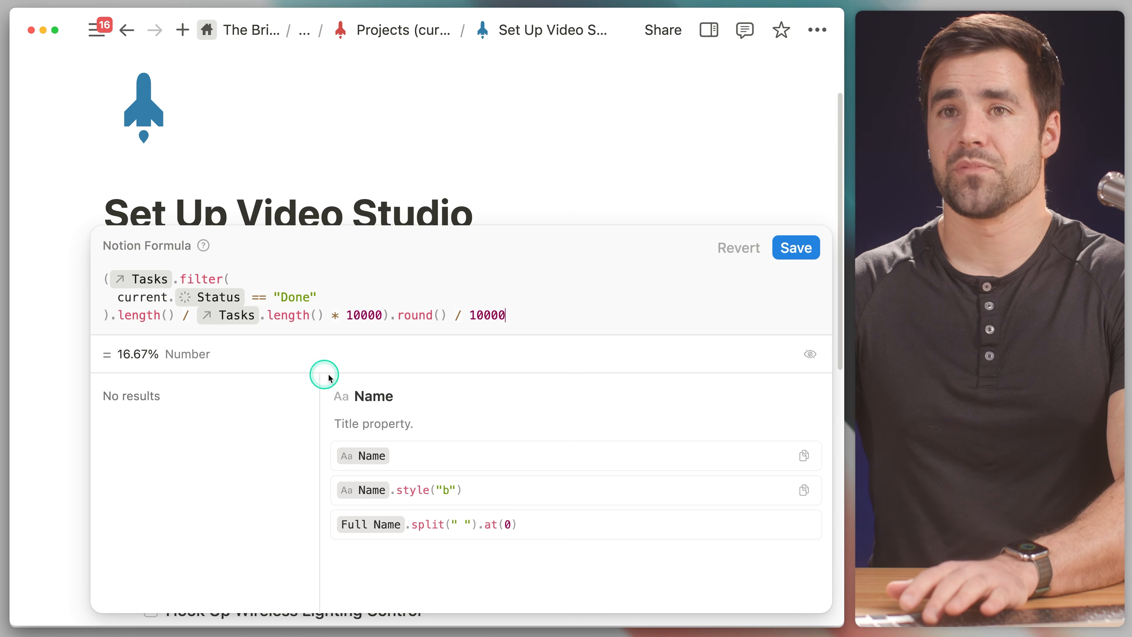
Step: Set the rounding multiplier and divisor back to 100 and save the Progress formula
left_click(380, 315)
key("BackSpace")
key("BackSpace")
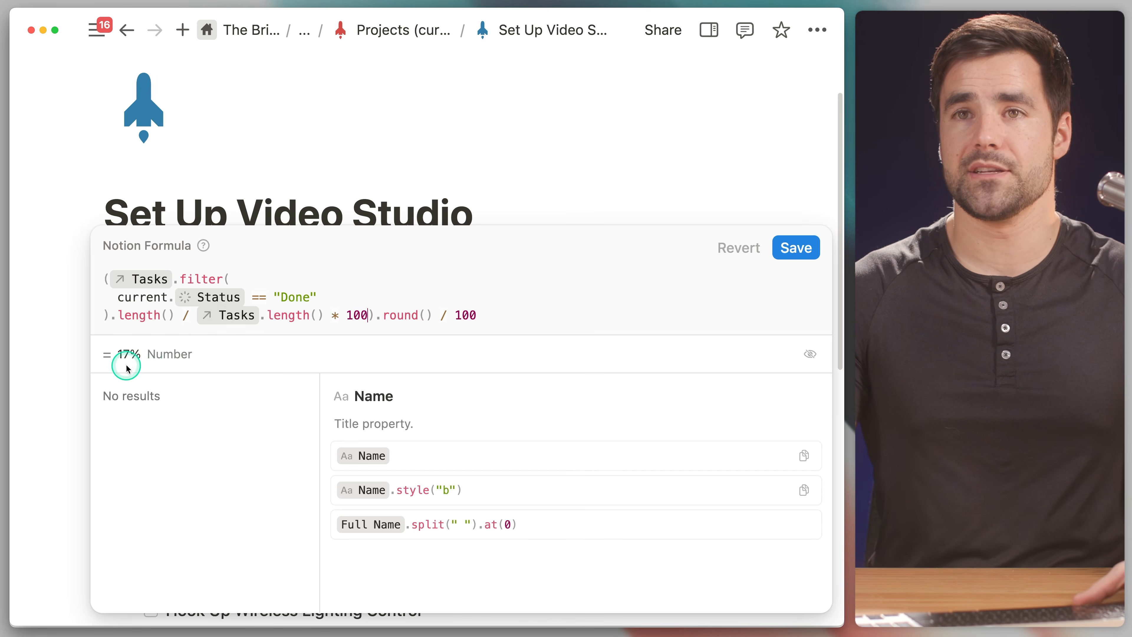
left_click(805, 250)
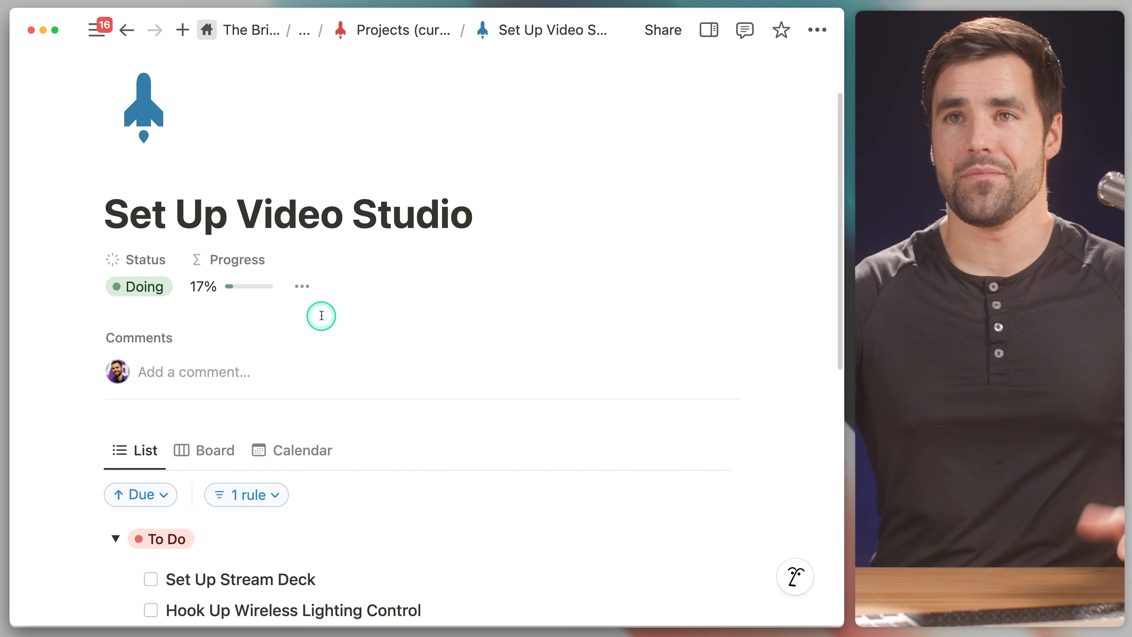
Step: Leave the Set Up Video Studio project and return to the Ultimate Tasks page
key("super+minus")
key("super+minus")
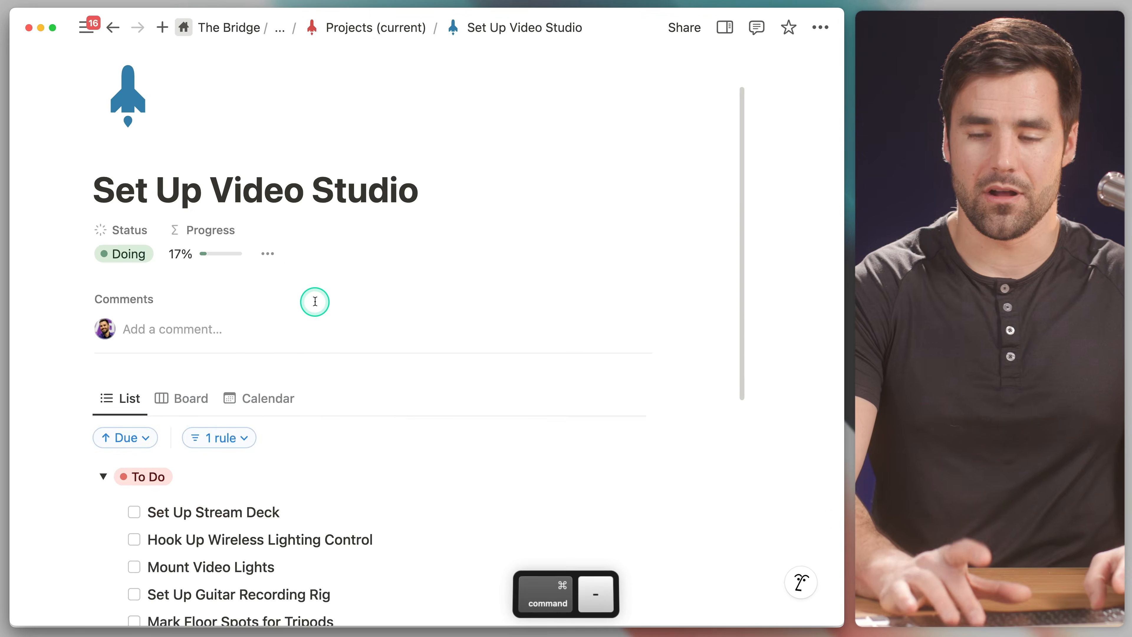
key("super+minus")
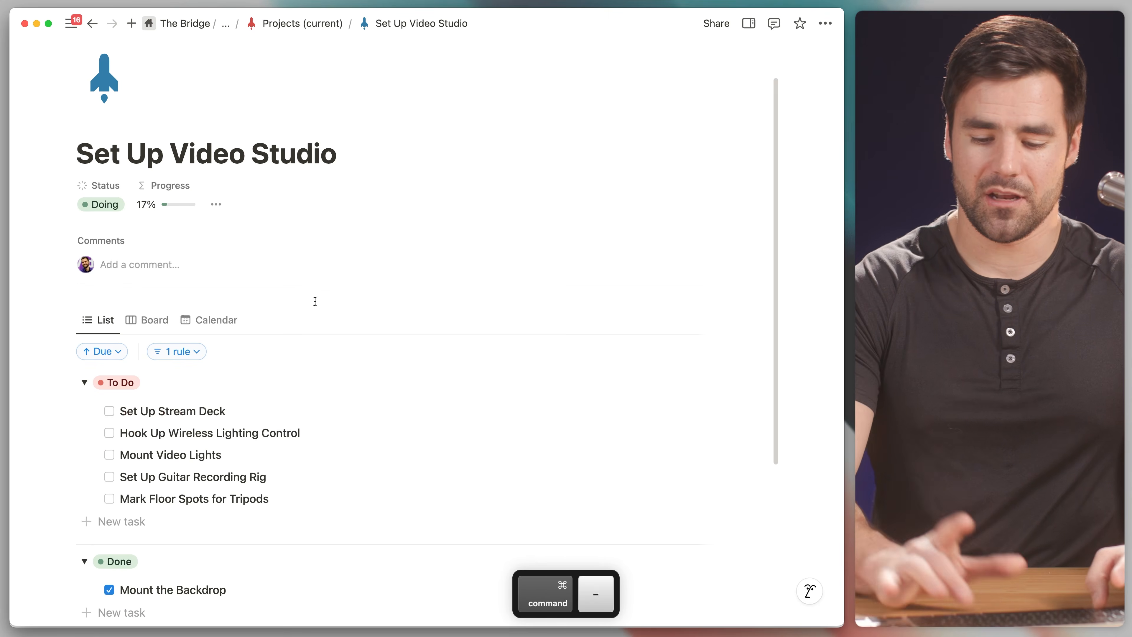
key("super+plus")
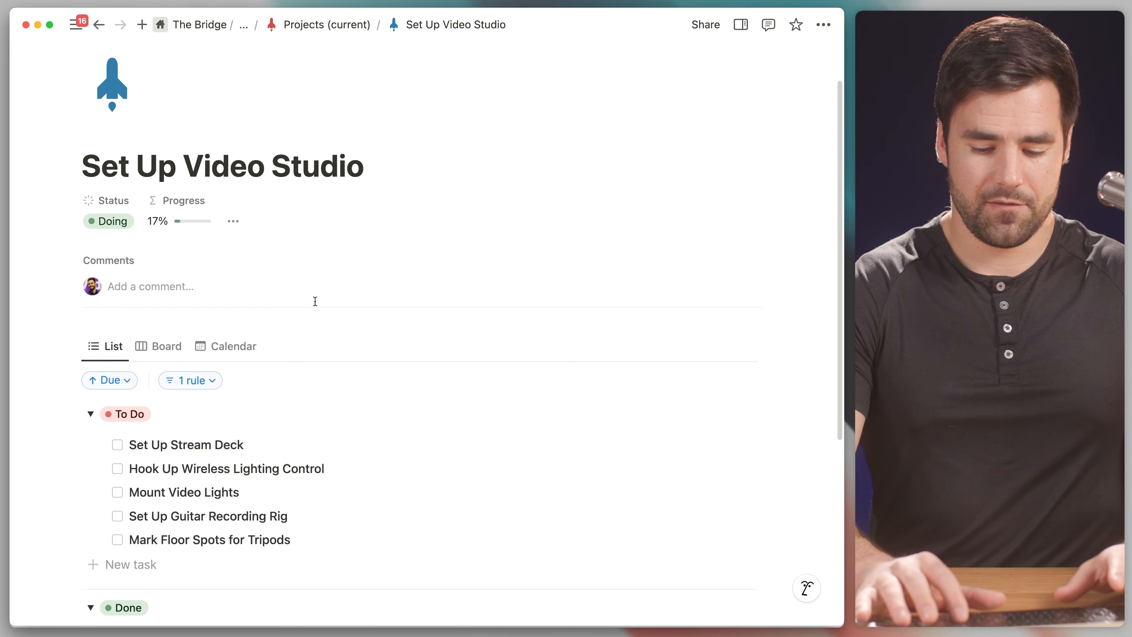
key("super+bracketleft")
left_click(402, 31)
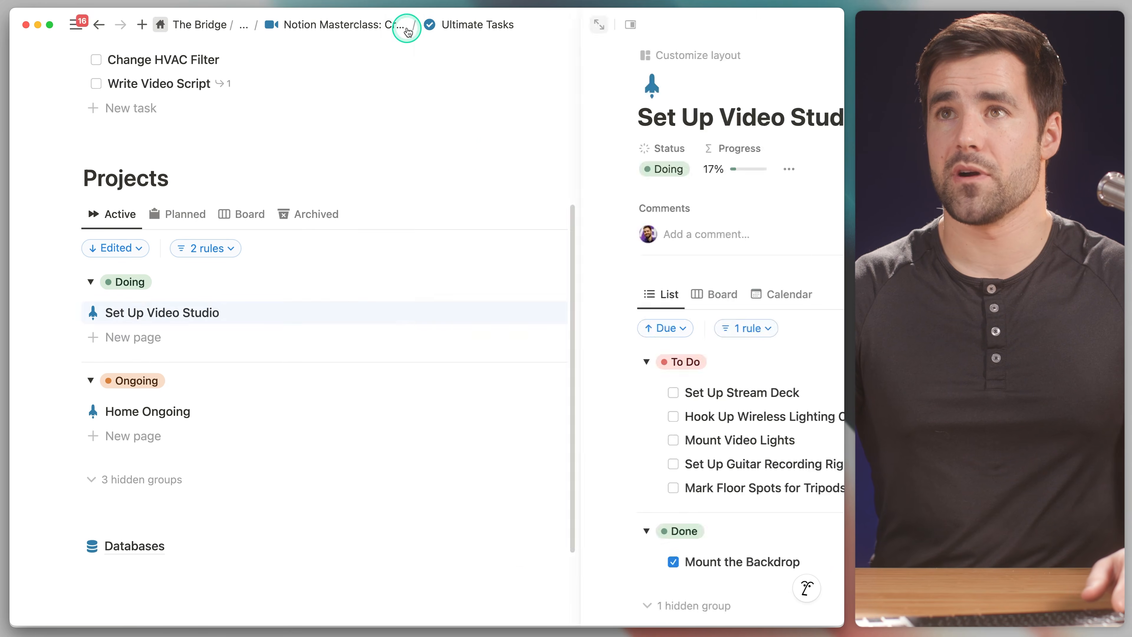
Step: Mark Check Radon System Levels as done in the Home Ongoing project and close the project
left_click(162, 419)
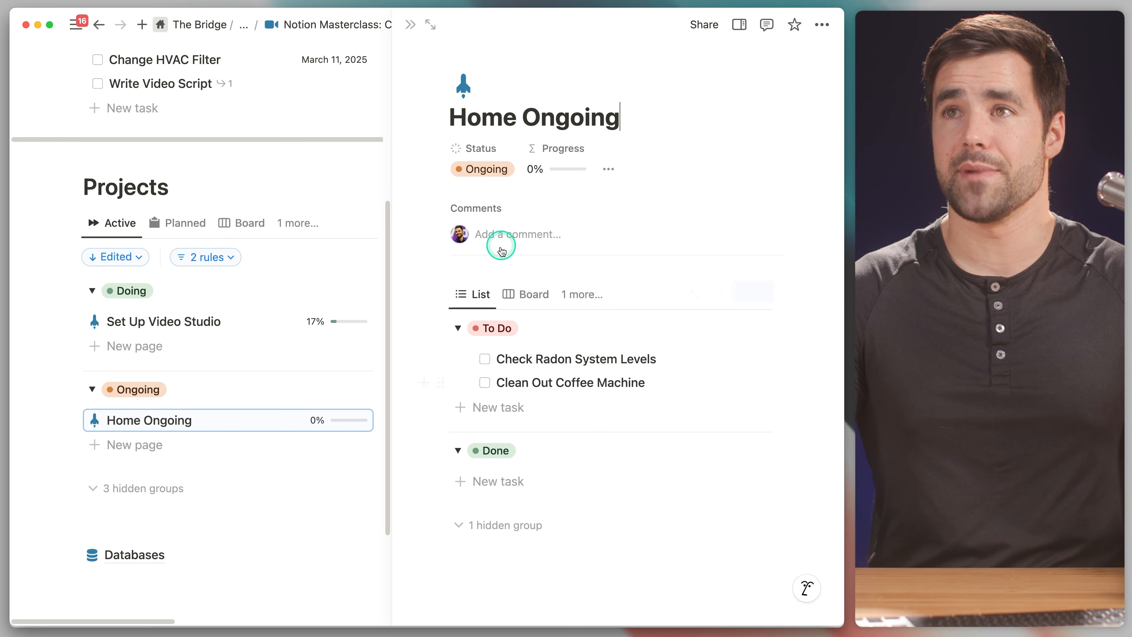
left_click(484, 359)
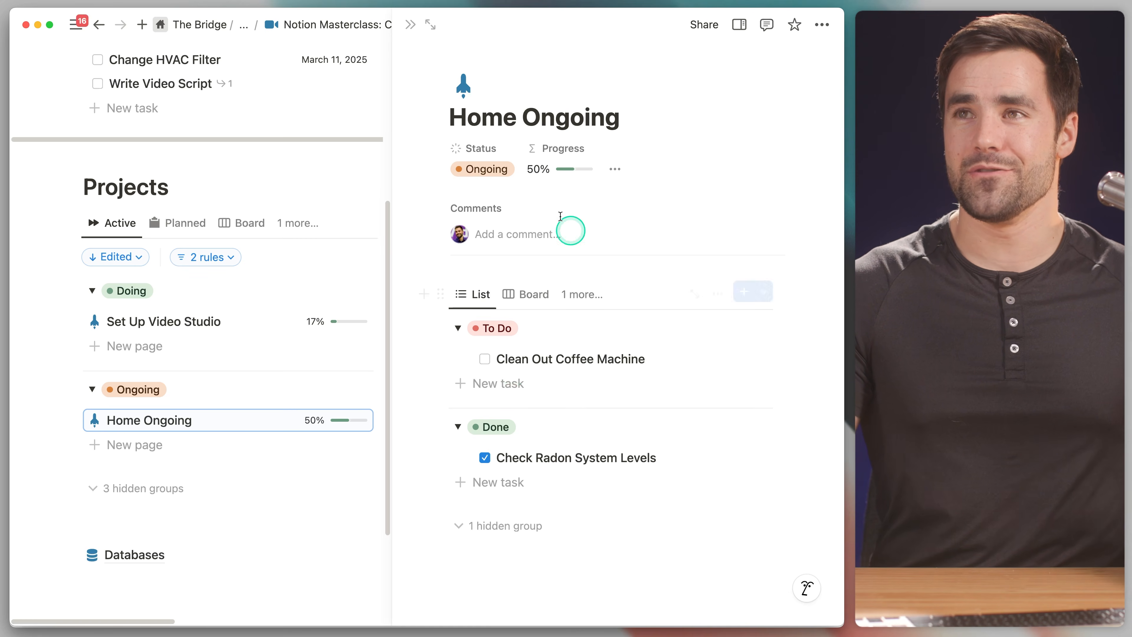
left_click(410, 24)
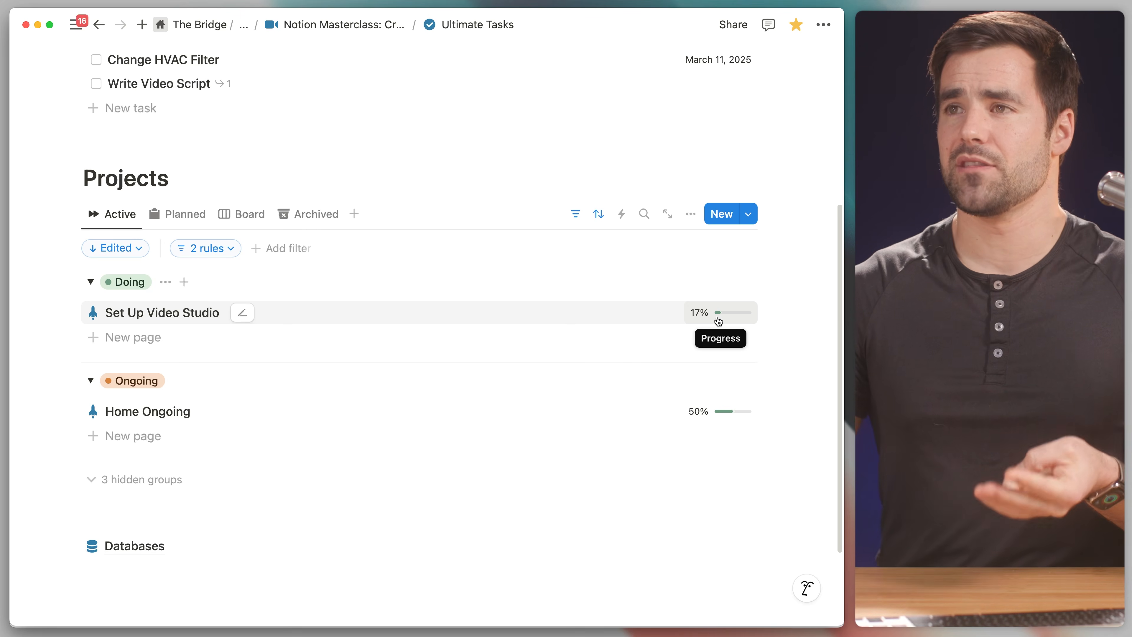
Step: Review which properties are shown and hidden in the Inbox view of the tasks list
left_click(720, 225)
scroll(719, 225, "up", 5)
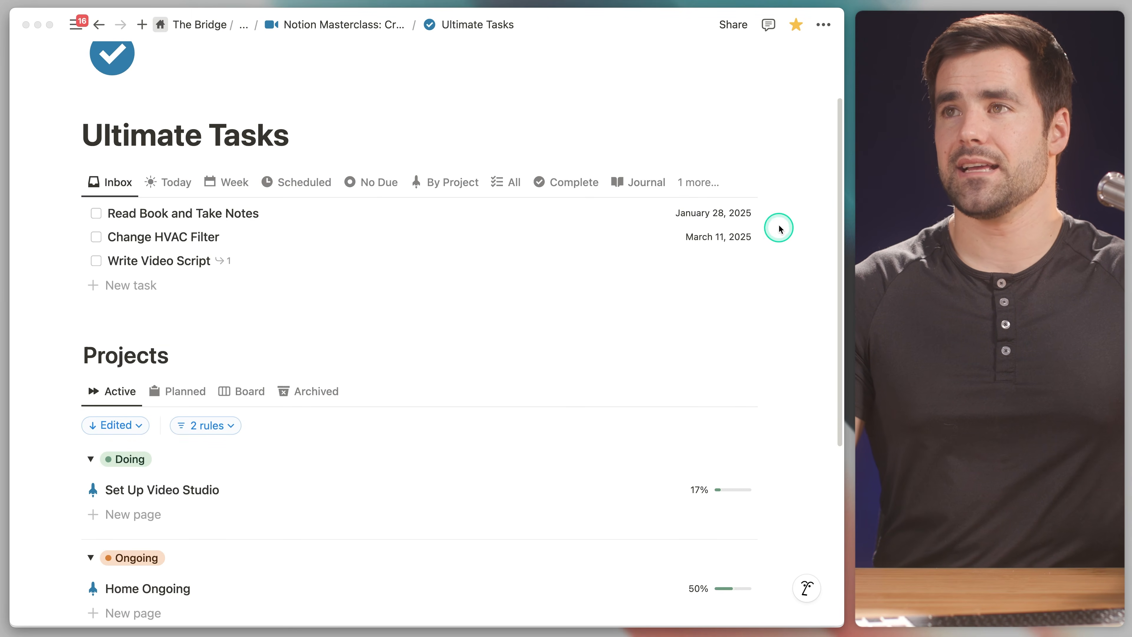
left_click(690, 182)
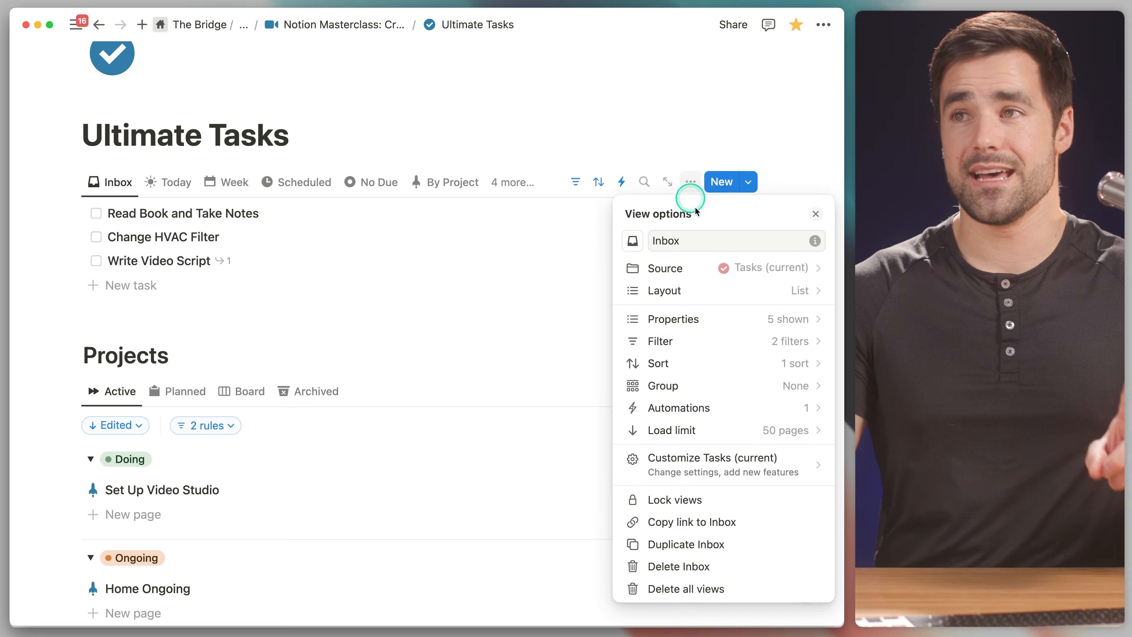
left_click(756, 327)
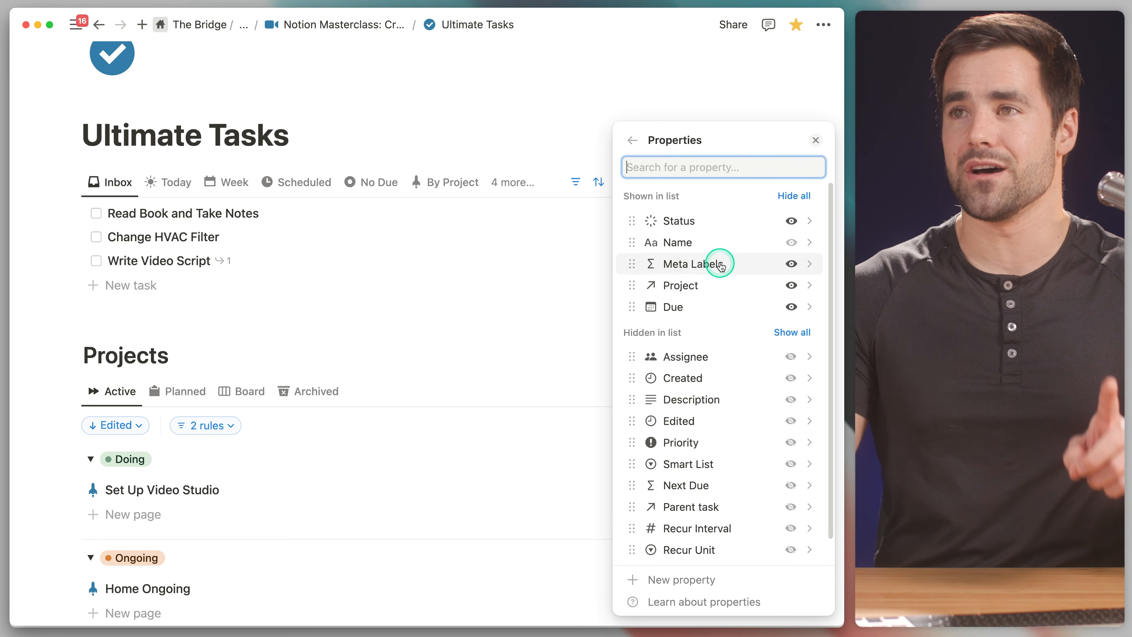
left_click(574, 159)
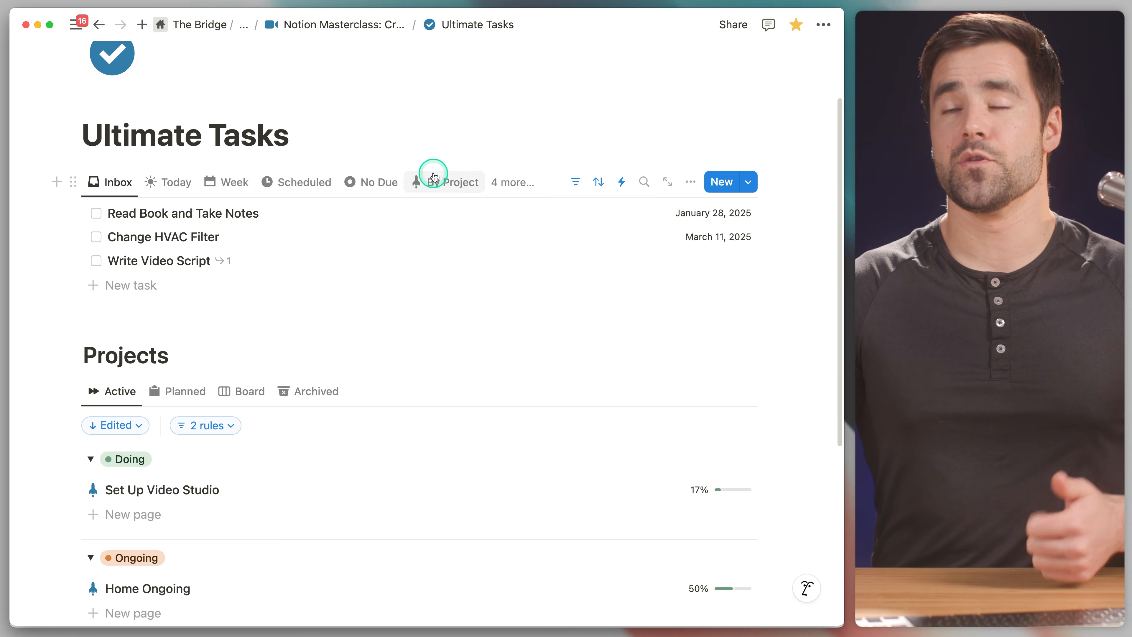
Step: Open the Read Book and Take Notes task as a full page and reveal the hidden property under its Helper Properties
left_click(180, 216)
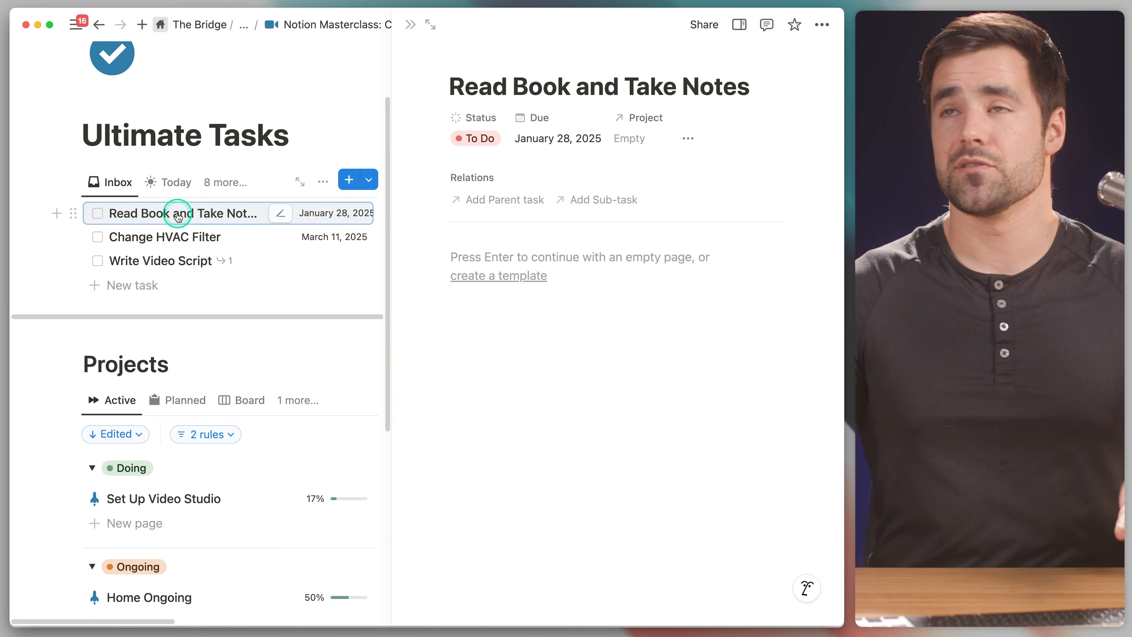
left_click(430, 34)
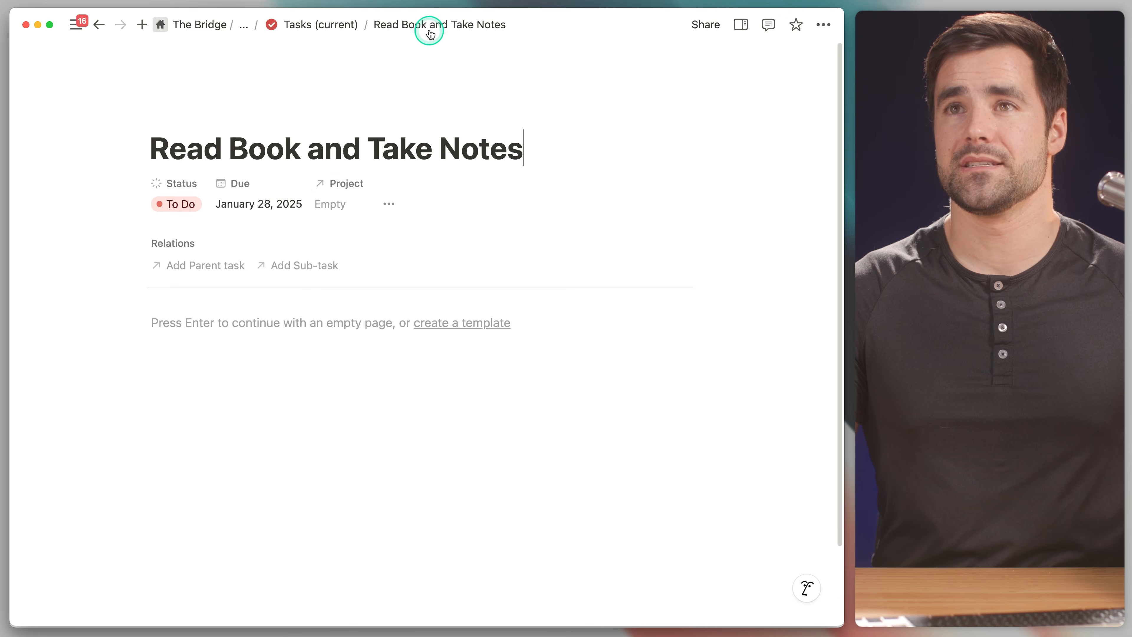
left_click(392, 204)
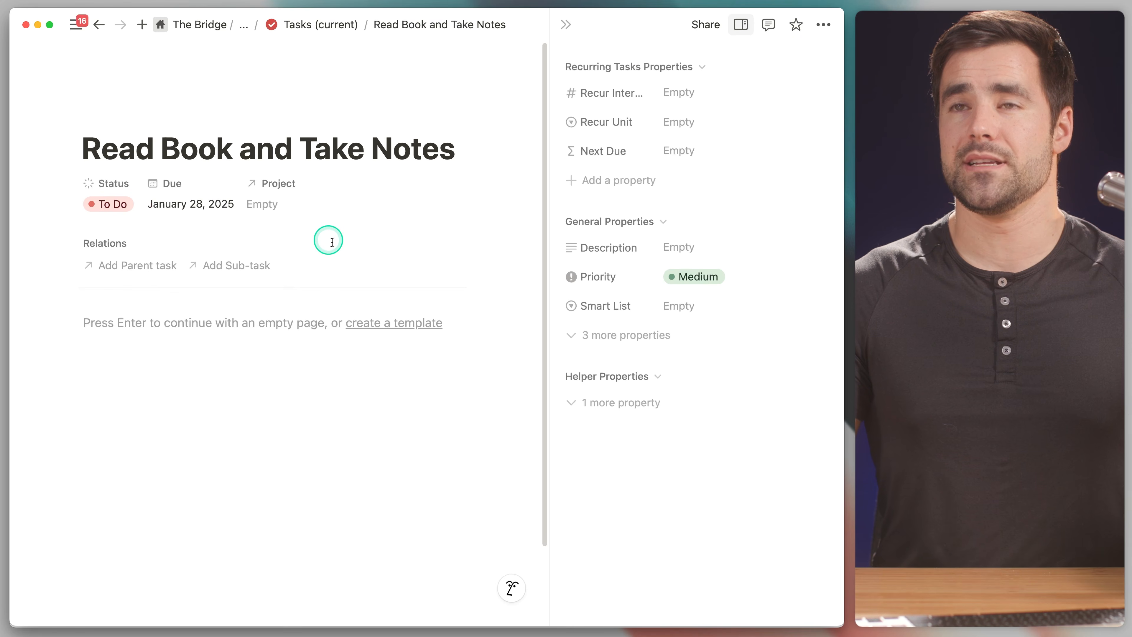
left_click(599, 403)
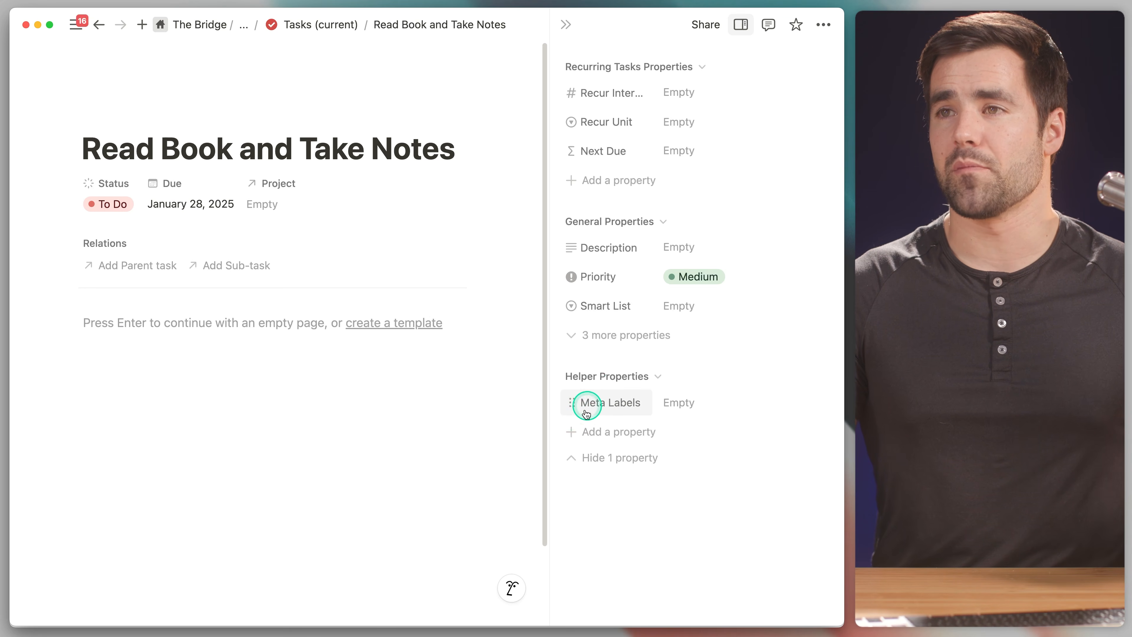
Step: Start the Meta Labels formula with a multi-line lets() function that declares a recurringLabel variable
left_click(680, 404)
key("super+equal")
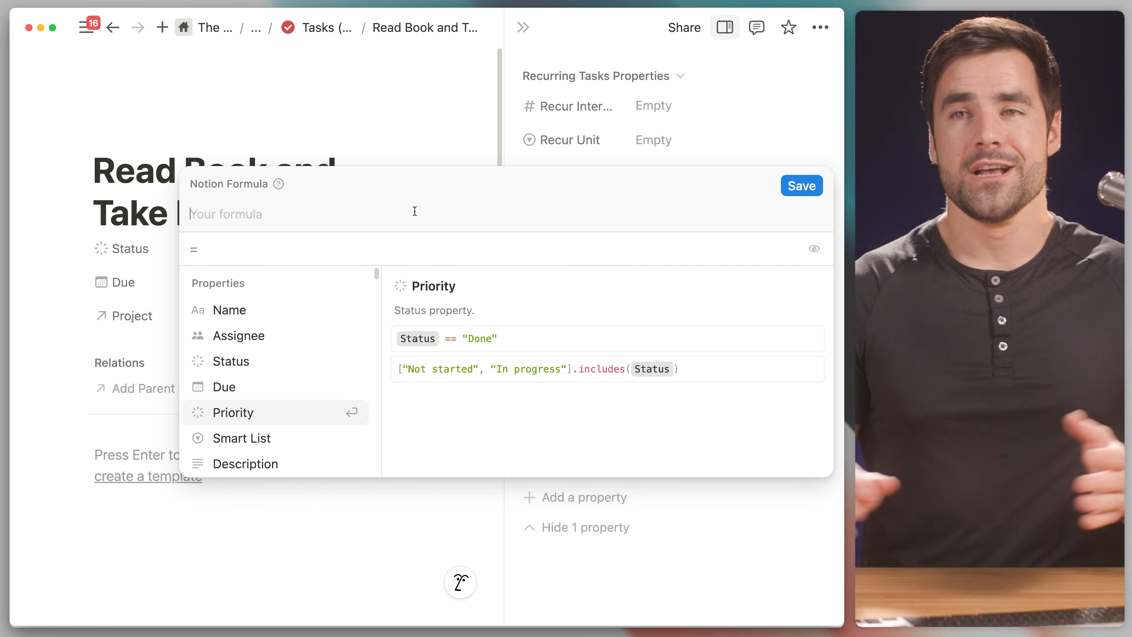
type("lets()")
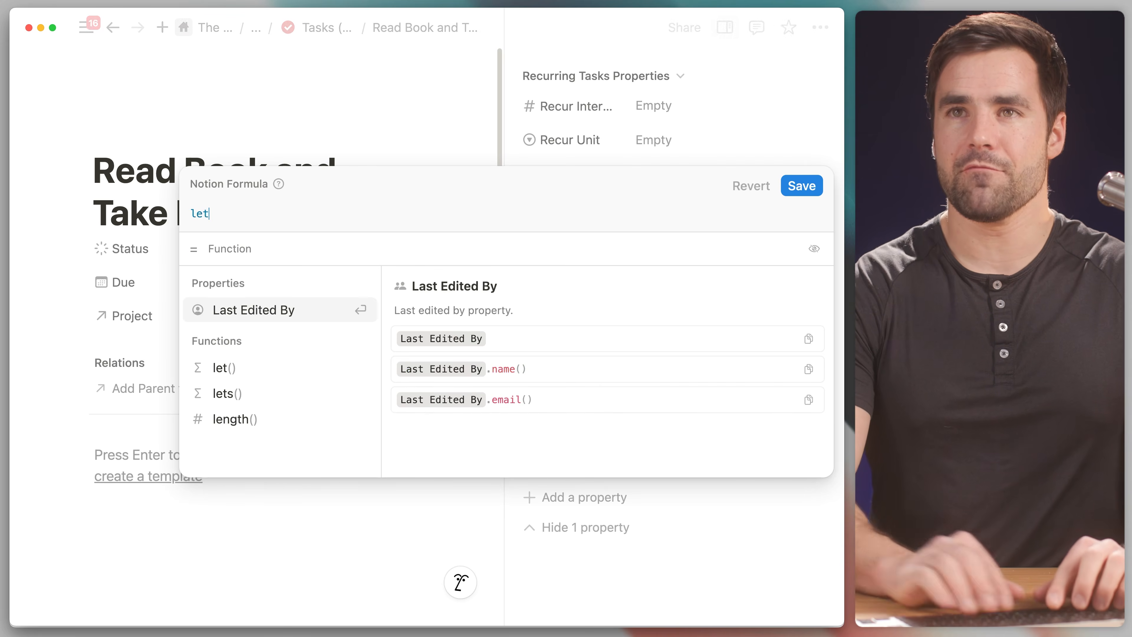
key("Left")
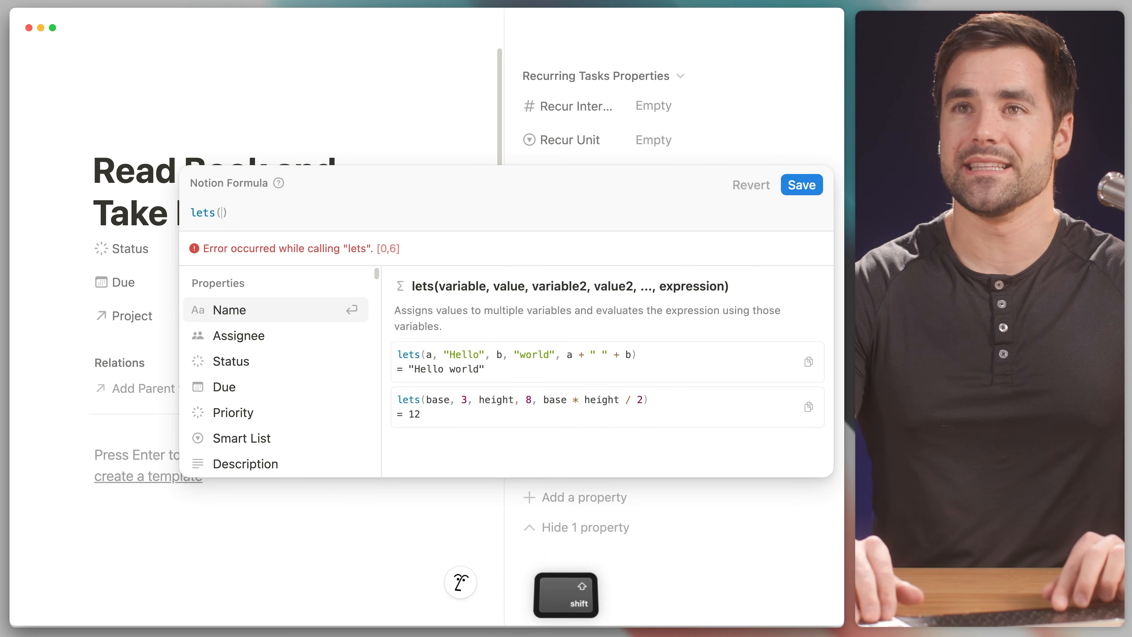
key("shift+Return")
left_click(346, 207)
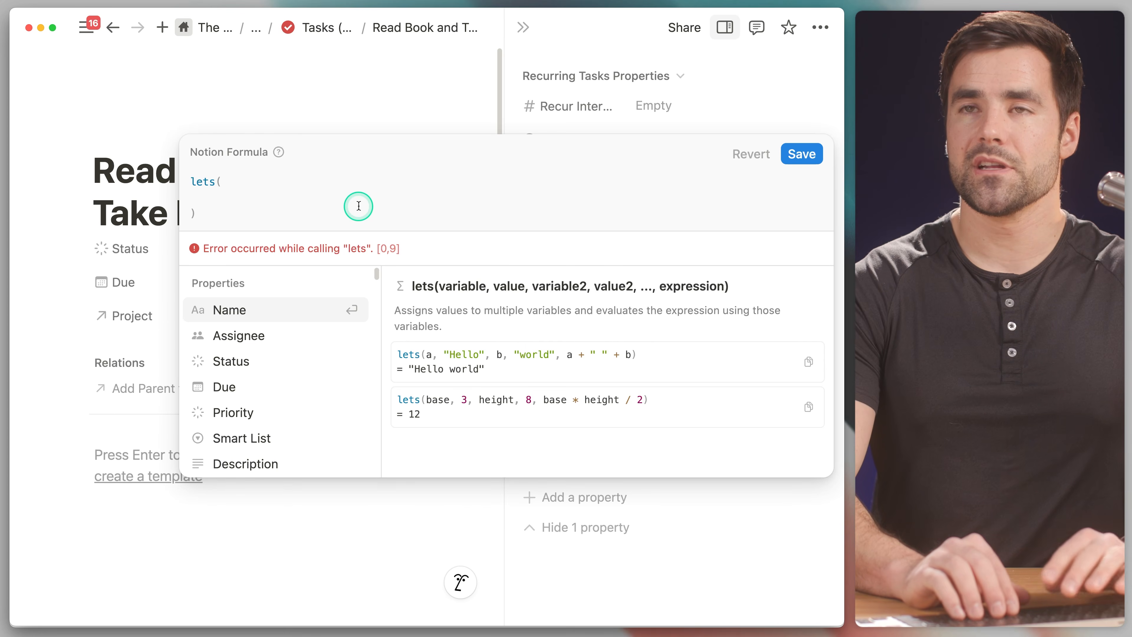
type("recurringLabel")
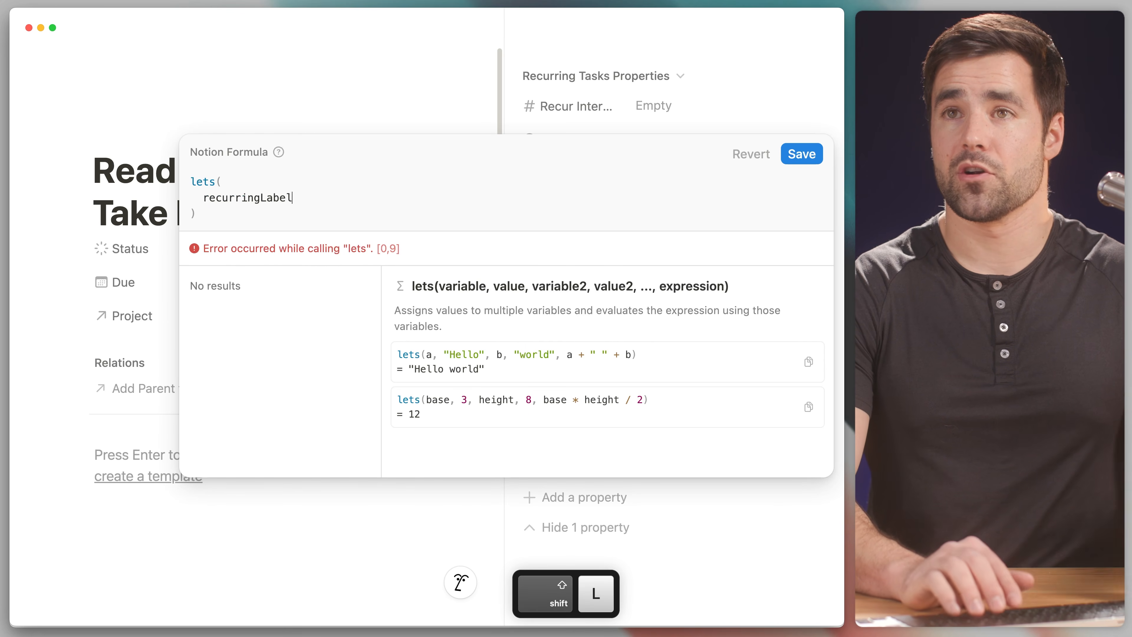
left_click(267, 201)
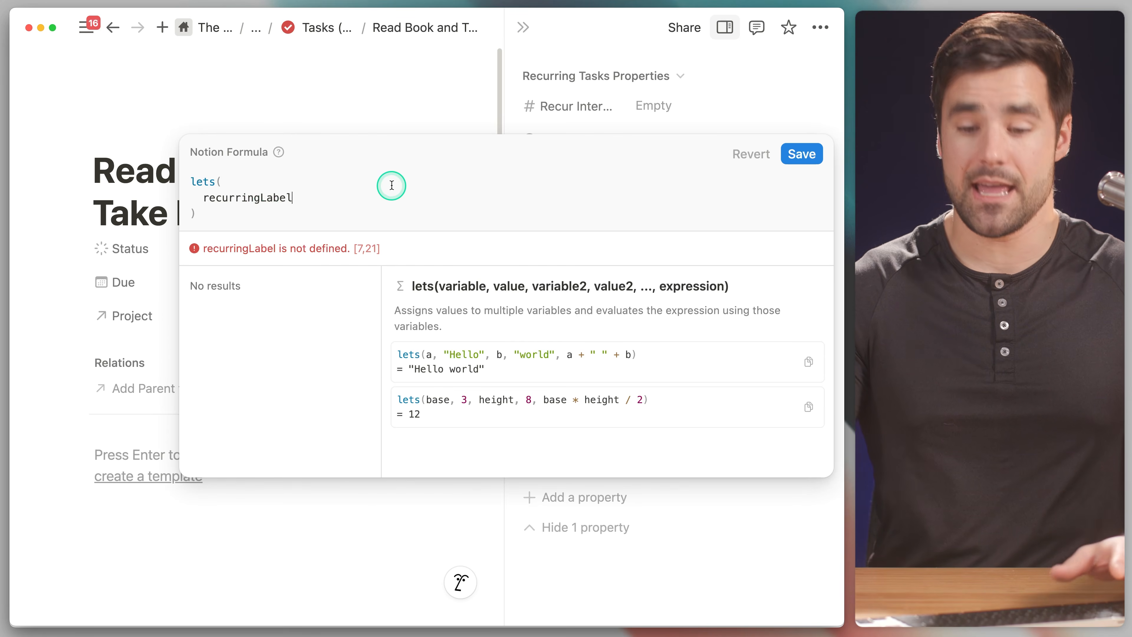
type(",")
key("shift+Return")
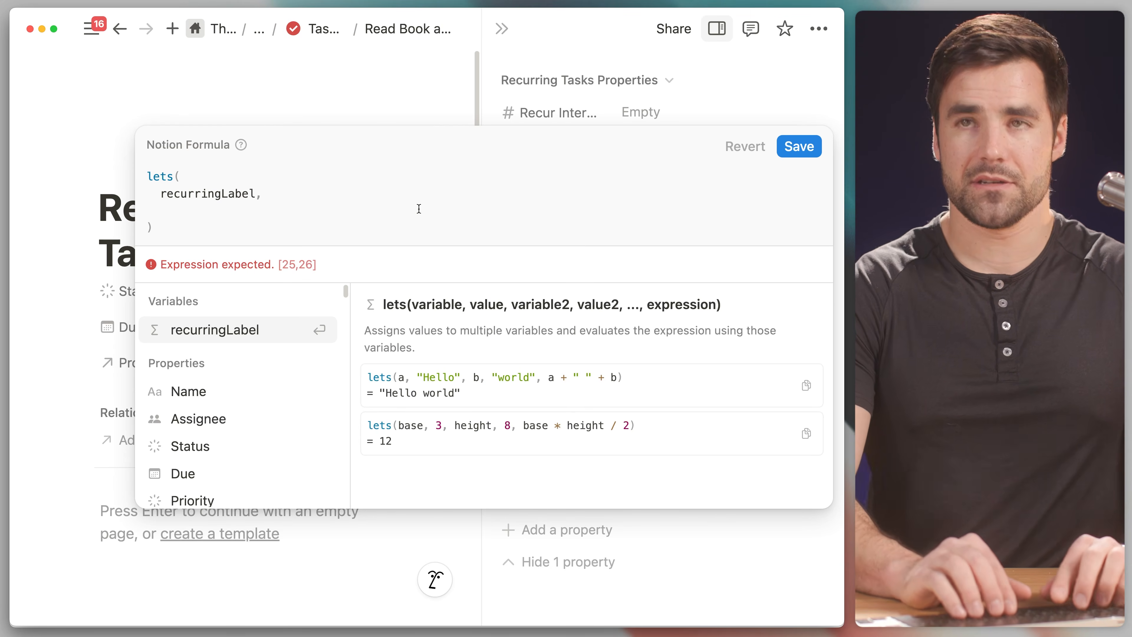
Step: Begin the recurringLabel value with an if() function whose condition is not empty(Next Due)
type("if(")
key("shift+Return")
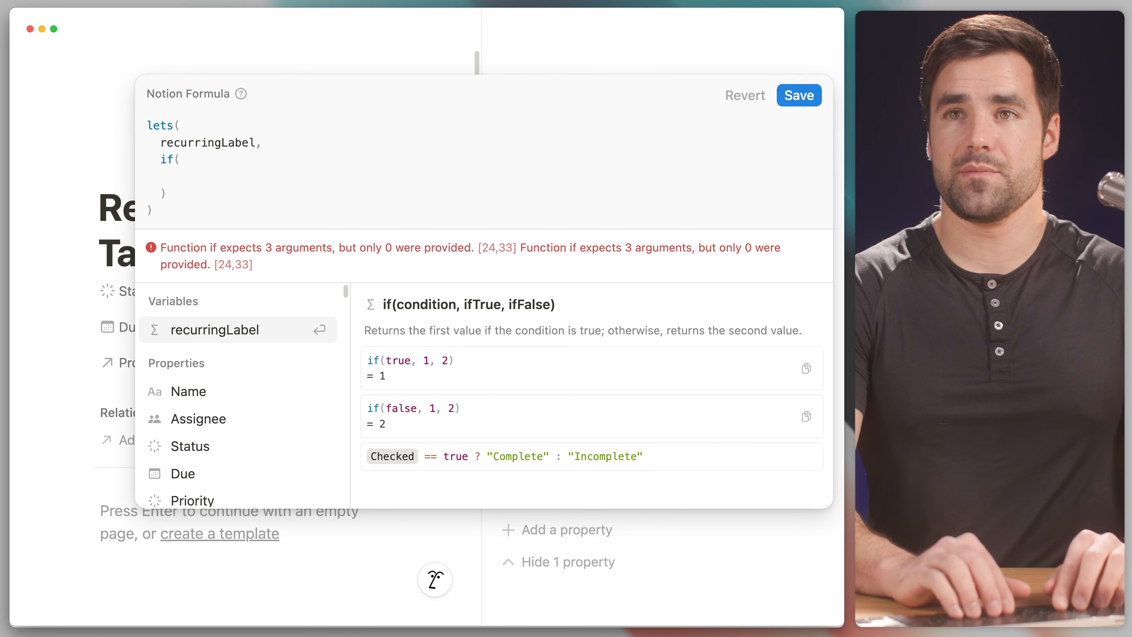
type("not empty()")
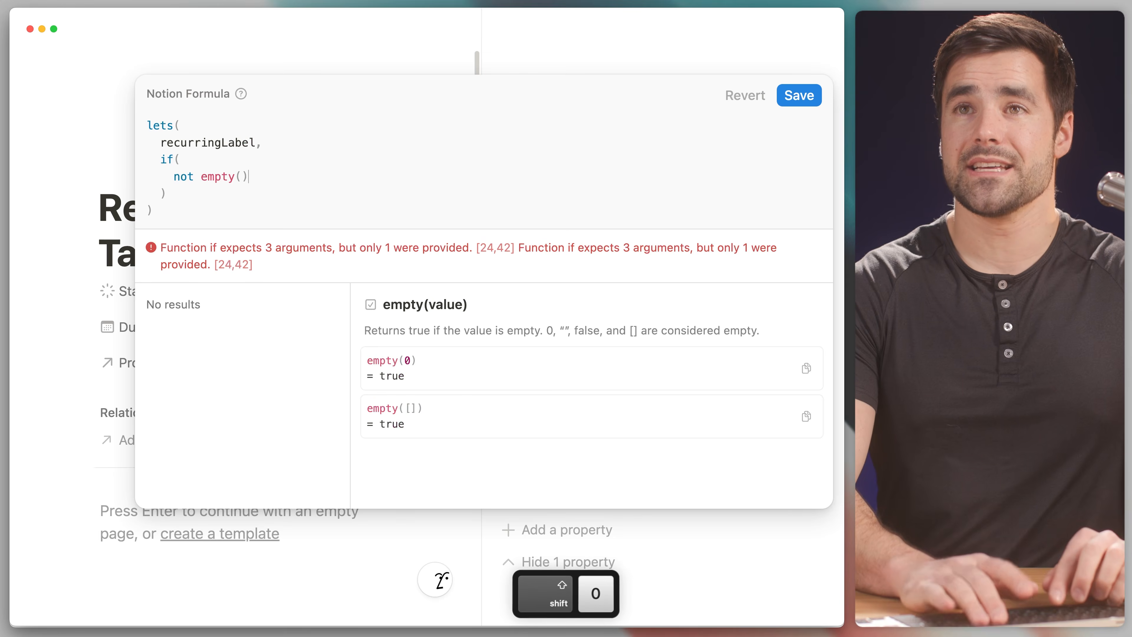
key("Left")
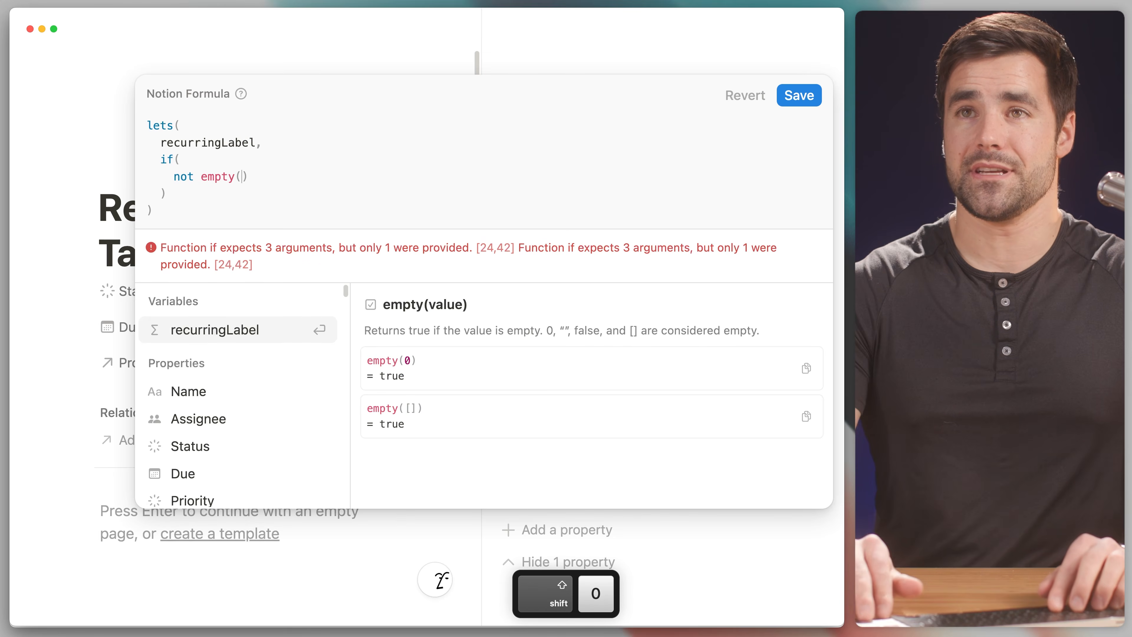
type("next")
key("Return")
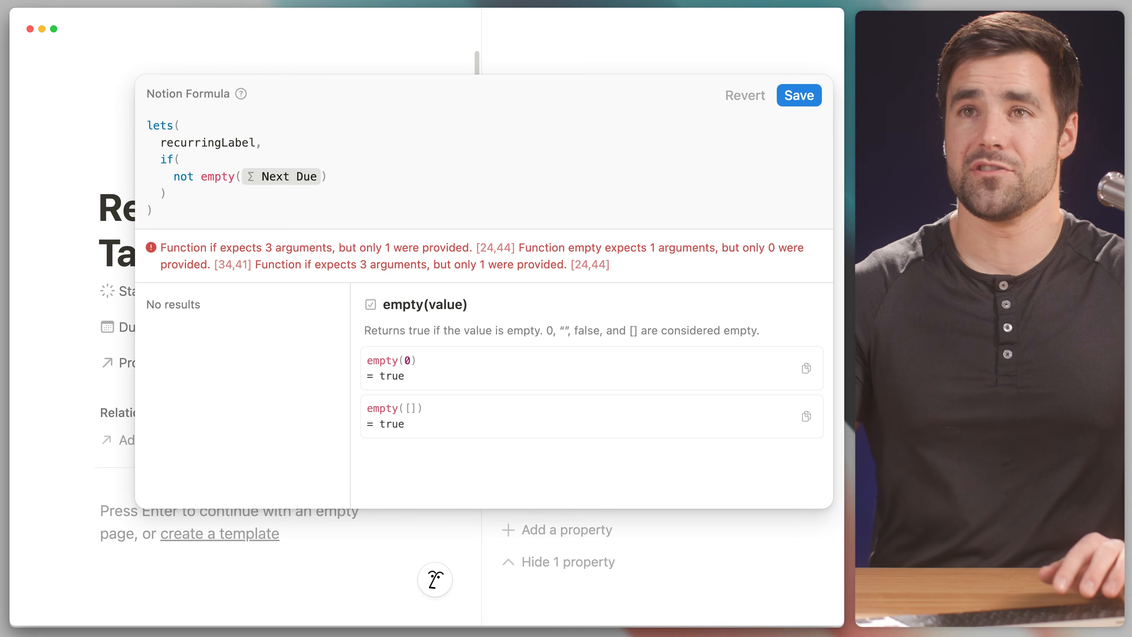
Step: Make the if() function return the repeat emoji when the condition is true and an empty string "" otherwise
left_click(326, 172)
type(",")
key("Return")
type("\"")
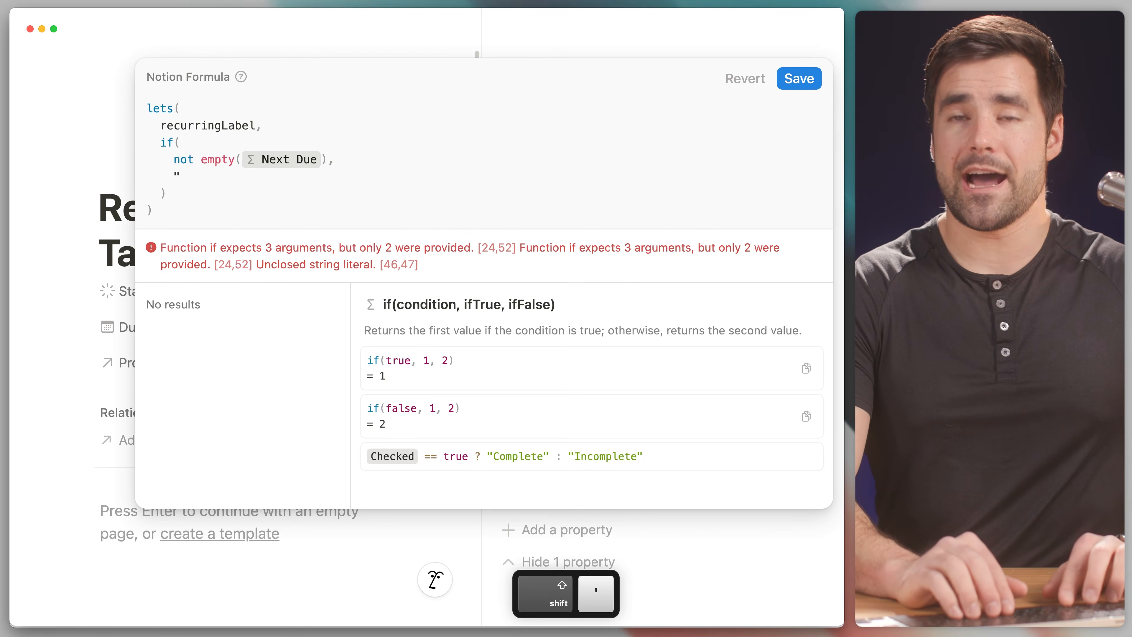
key("ctrl+super+space")
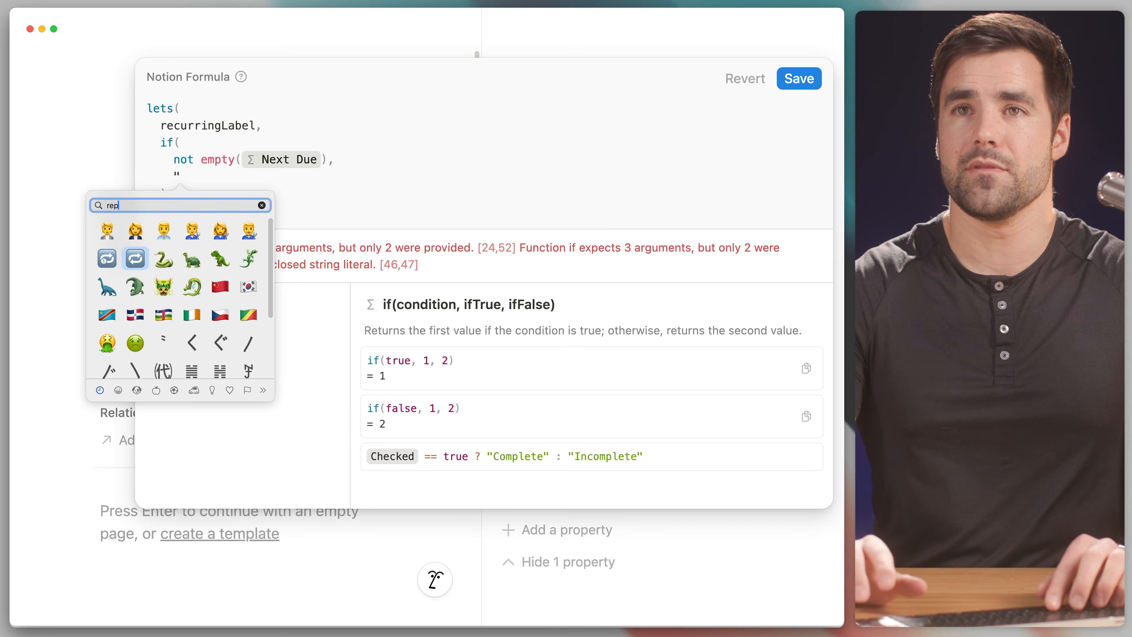
key("Return")
type("\"")
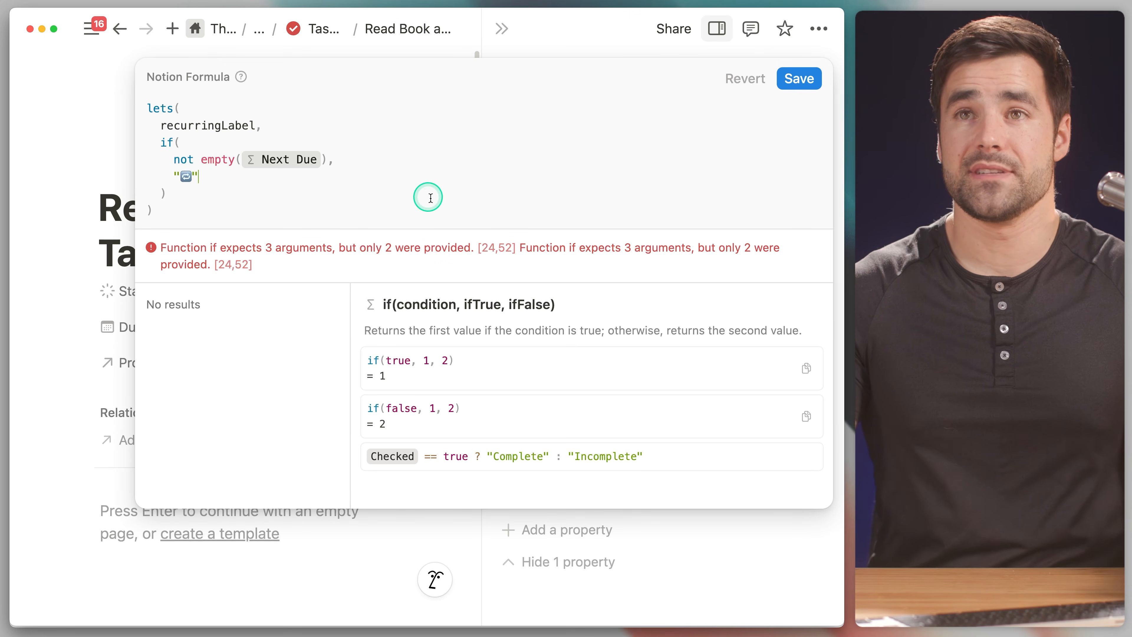
type(",")
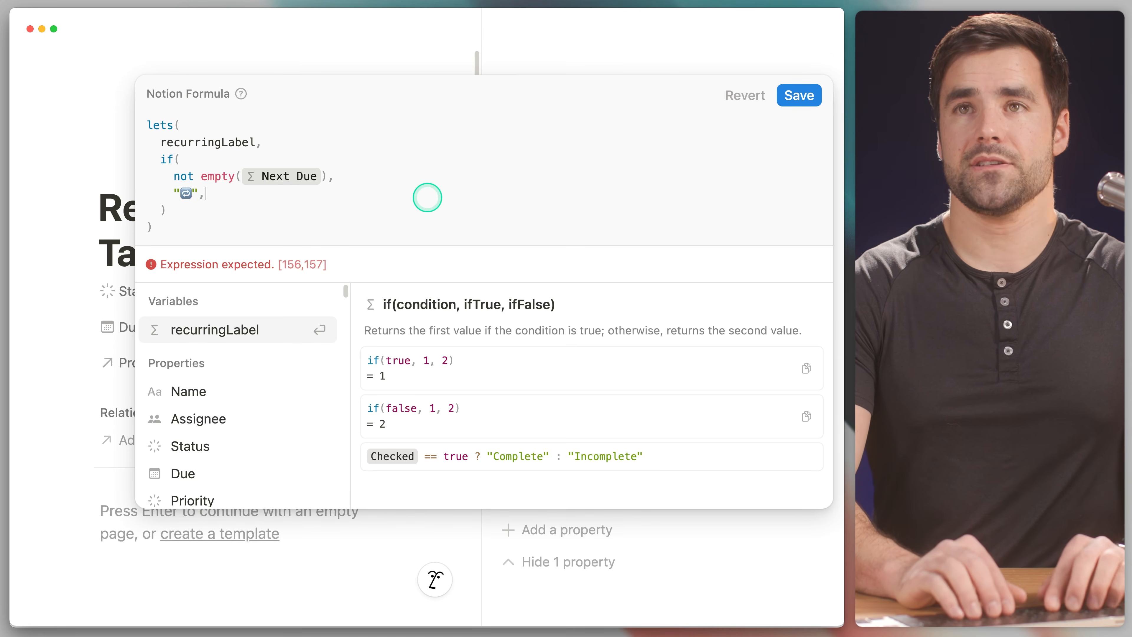
key("shift+Return")
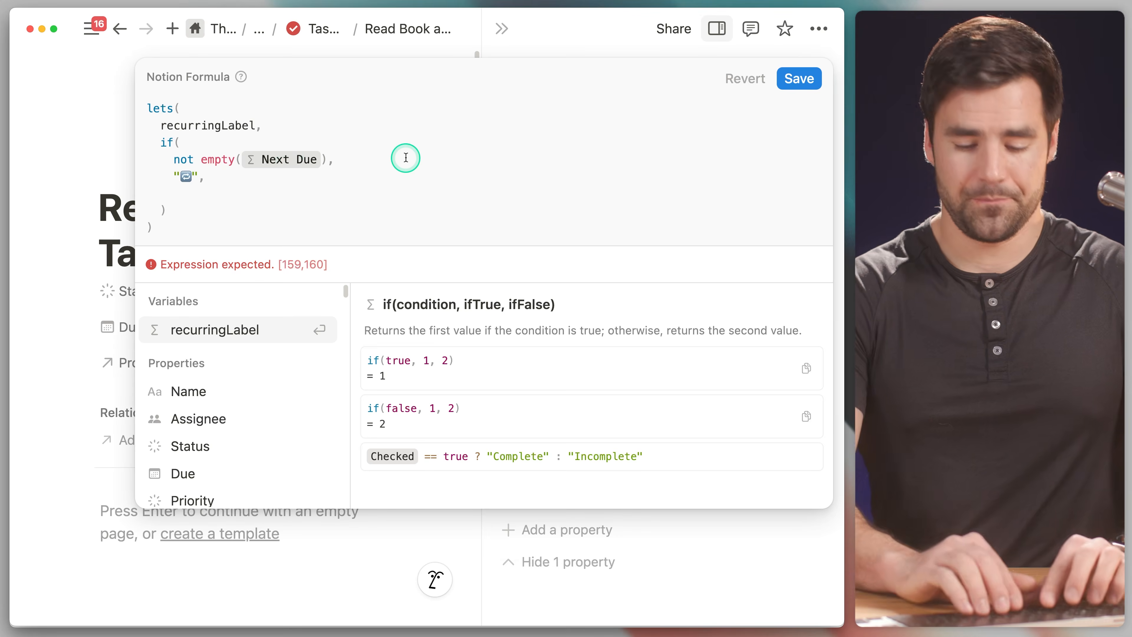
type("\"\"")
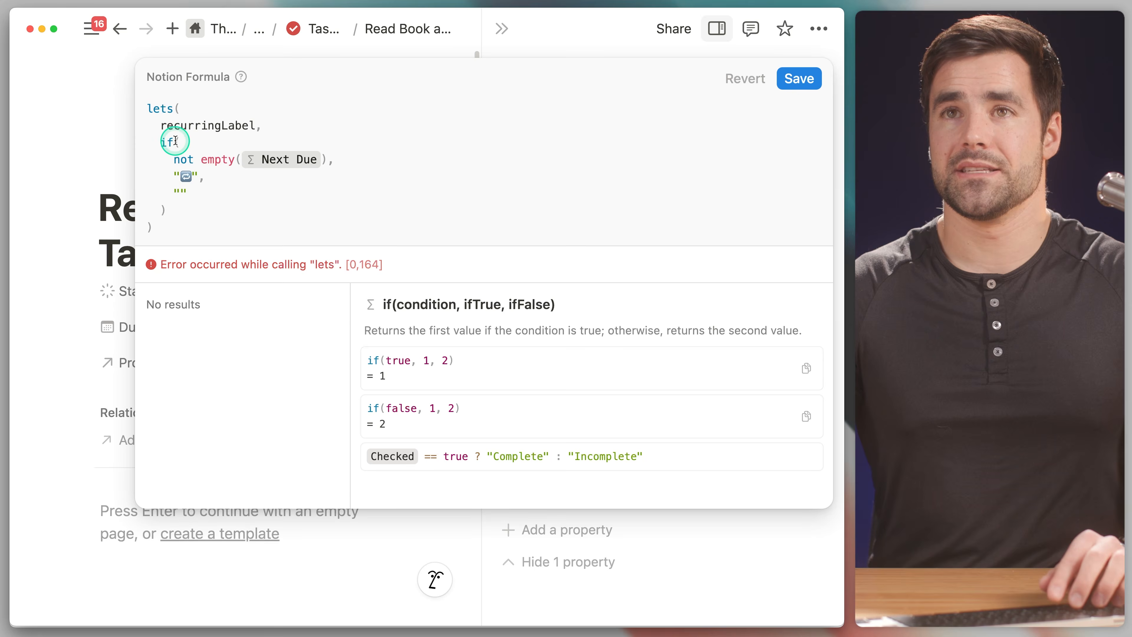
Step: Add recurringLabel after the if() function as the expression lets() returns, and save the Meta Labels formula
left_click(172, 206)
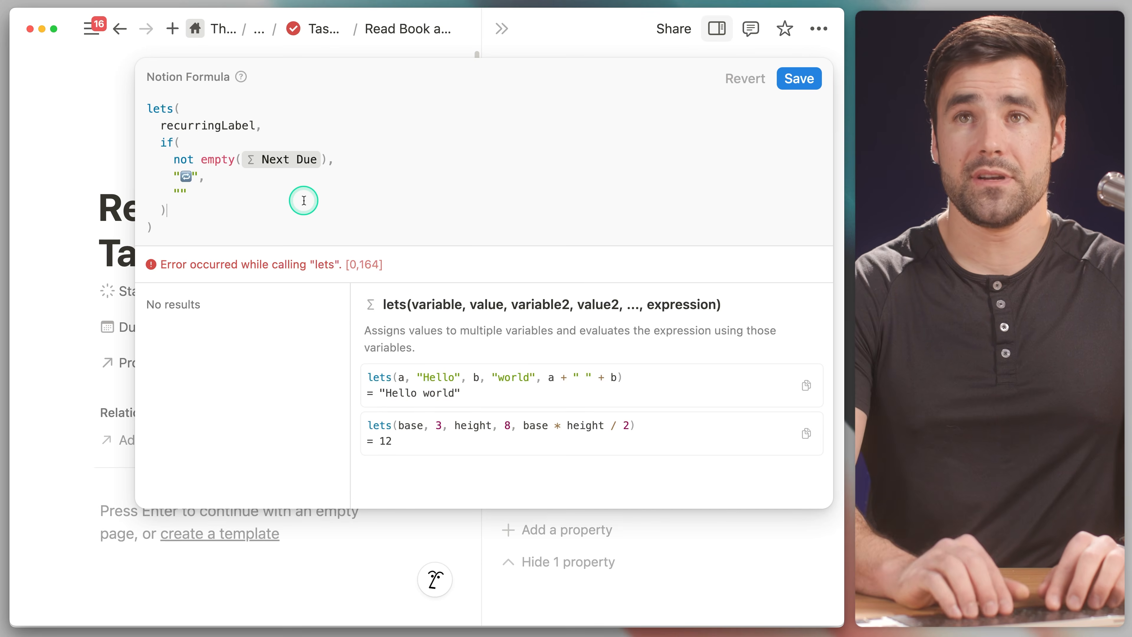
type(",")
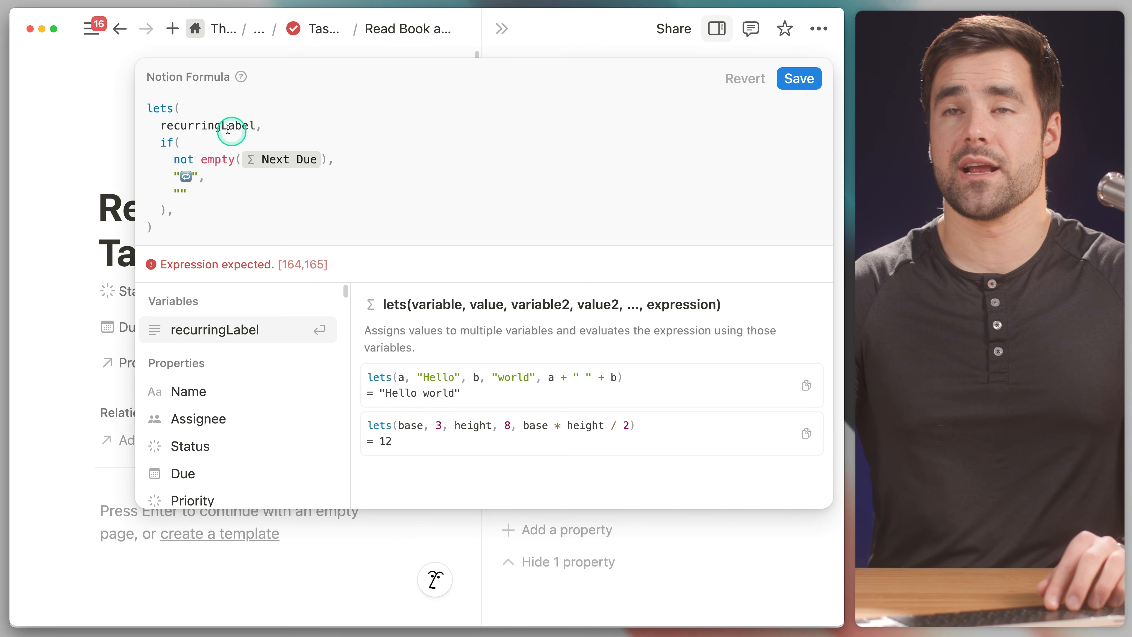
key("shift+Return")
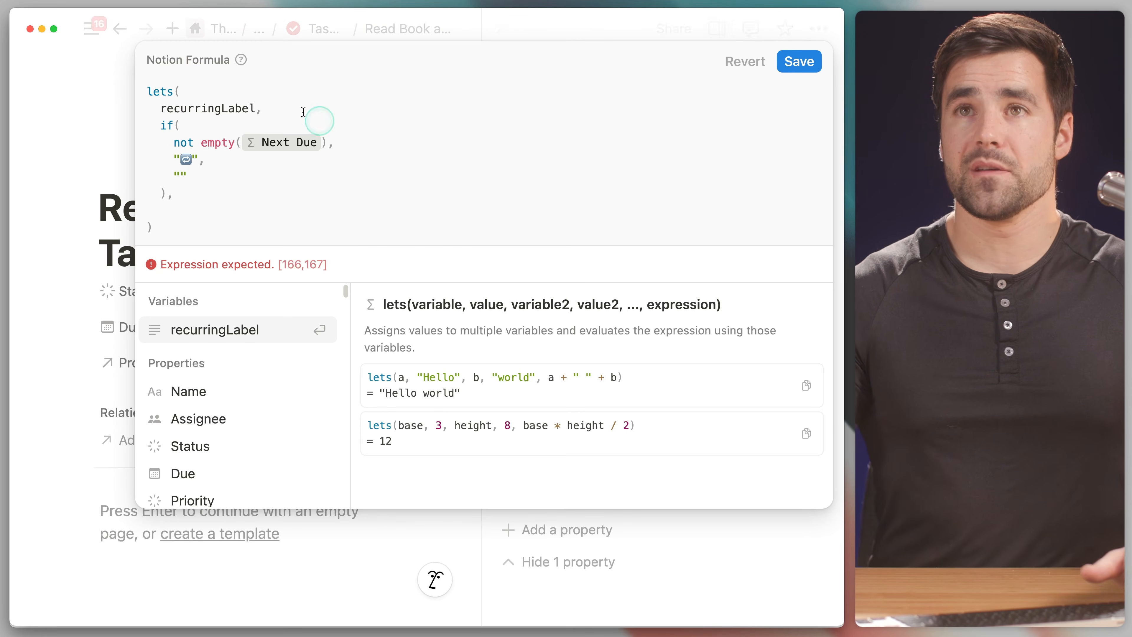
key("Return")
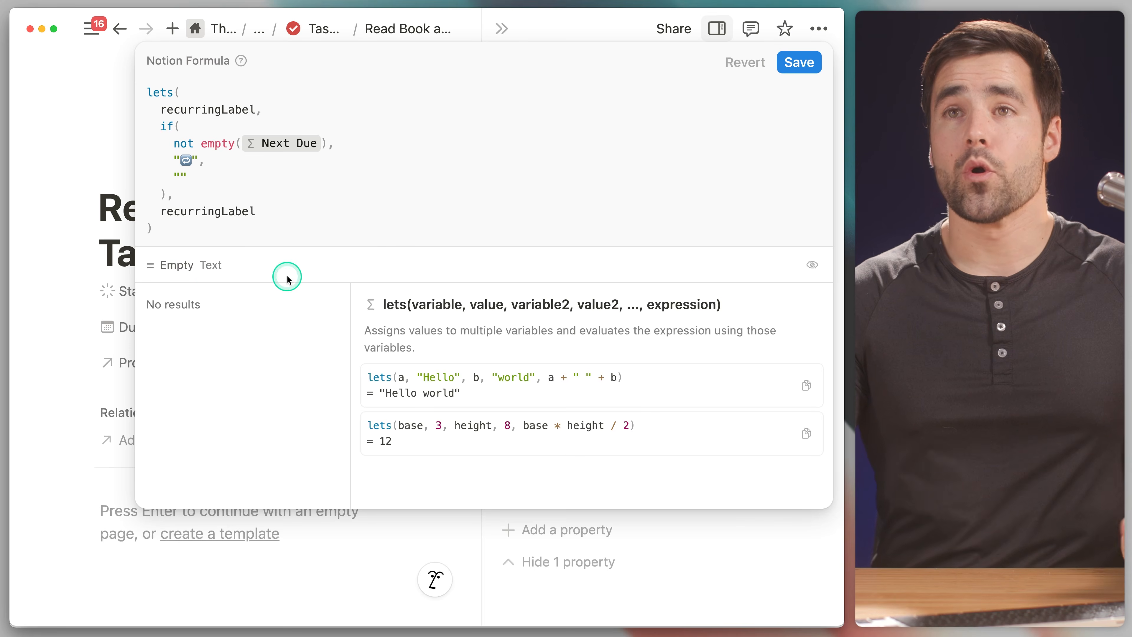
left_click(799, 62)
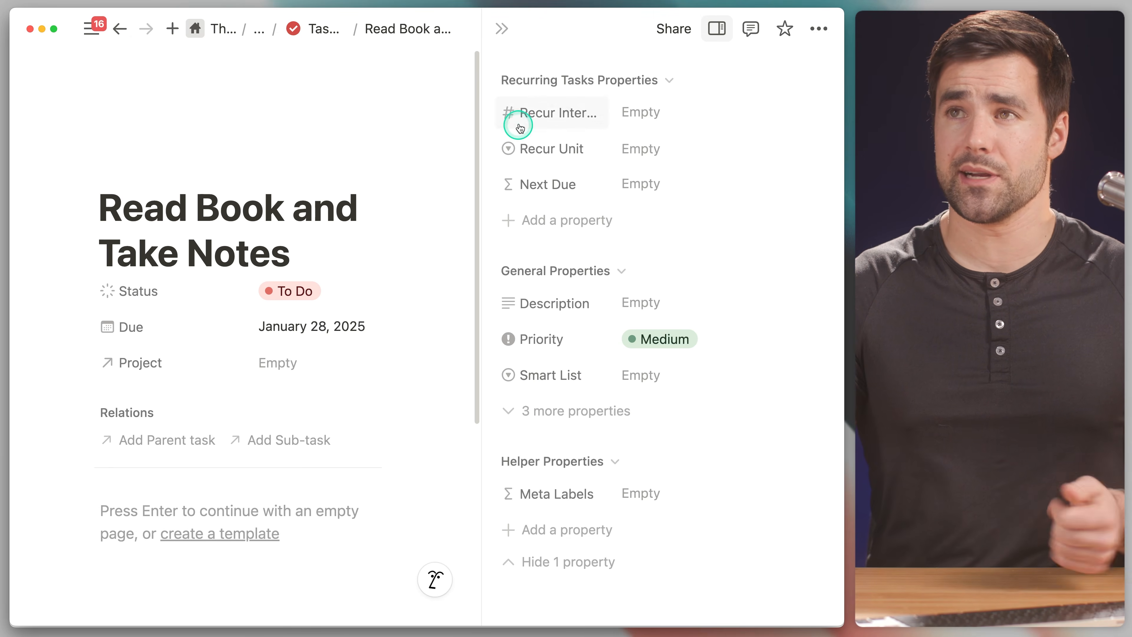
Step: Test the recurring label by setting the task's Recur Interval to 1 and its Recur Unit to days
left_click(634, 111)
type("1")
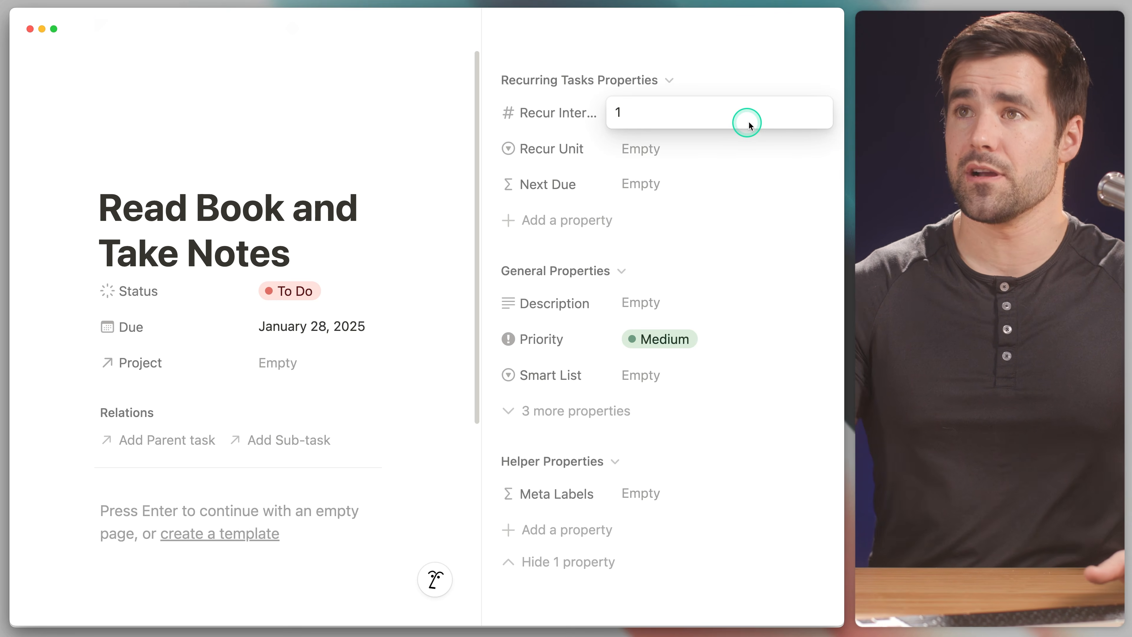
left_click(674, 156)
left_click(639, 210)
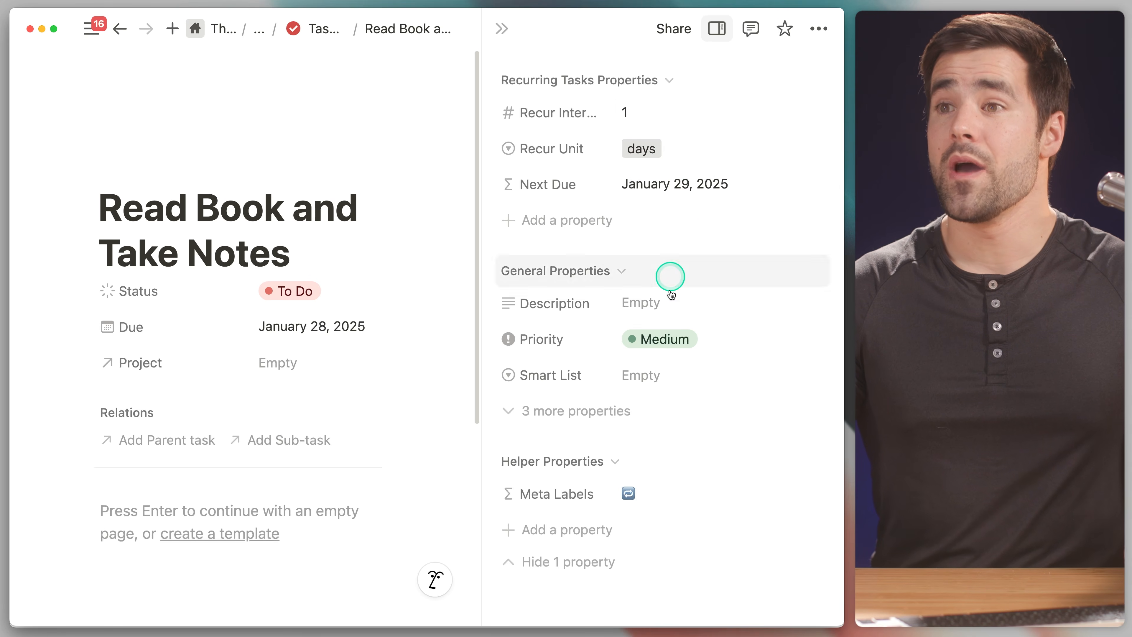
Step: Reopen the Meta Labels formula and replace the final recurringLabel expression with a new variable named overdueLabel
left_click(645, 497)
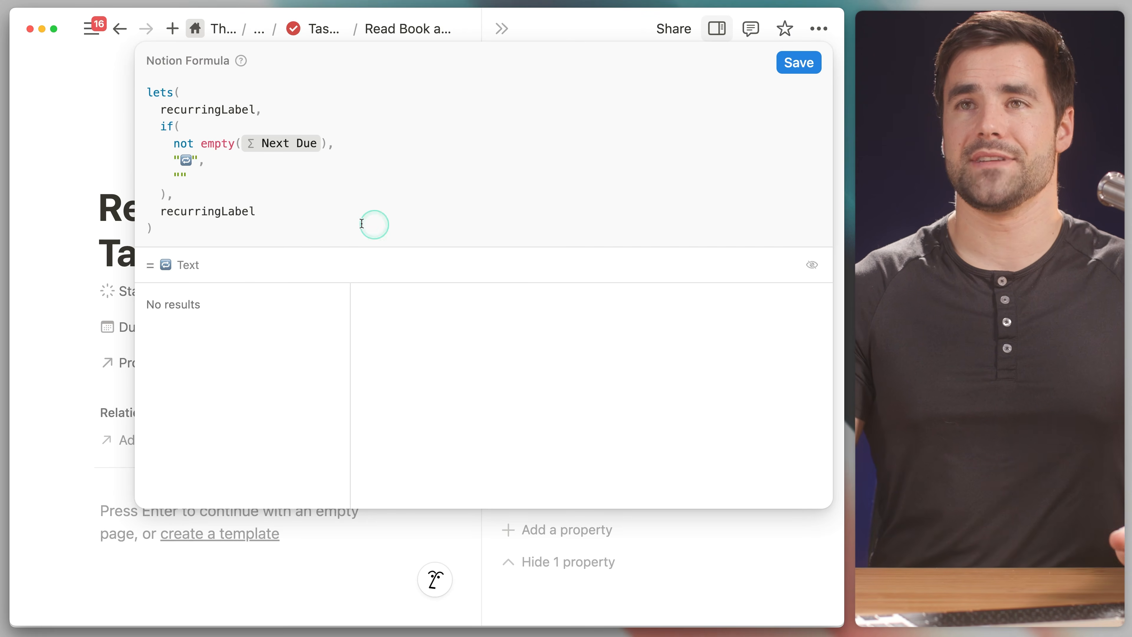
left_click(293, 213)
key("BackSpace")
key("BackSpace")
key("BackSpace")
key("BackSpace")
key("BackSpace")
key("BackSpace")
key("BackSpace")
key("BackSpace")
key("BackSpace")
key("BackSpace")
key("BackSpace")
key("BackSpace")
key("BackSpace")
key("BackSpace")
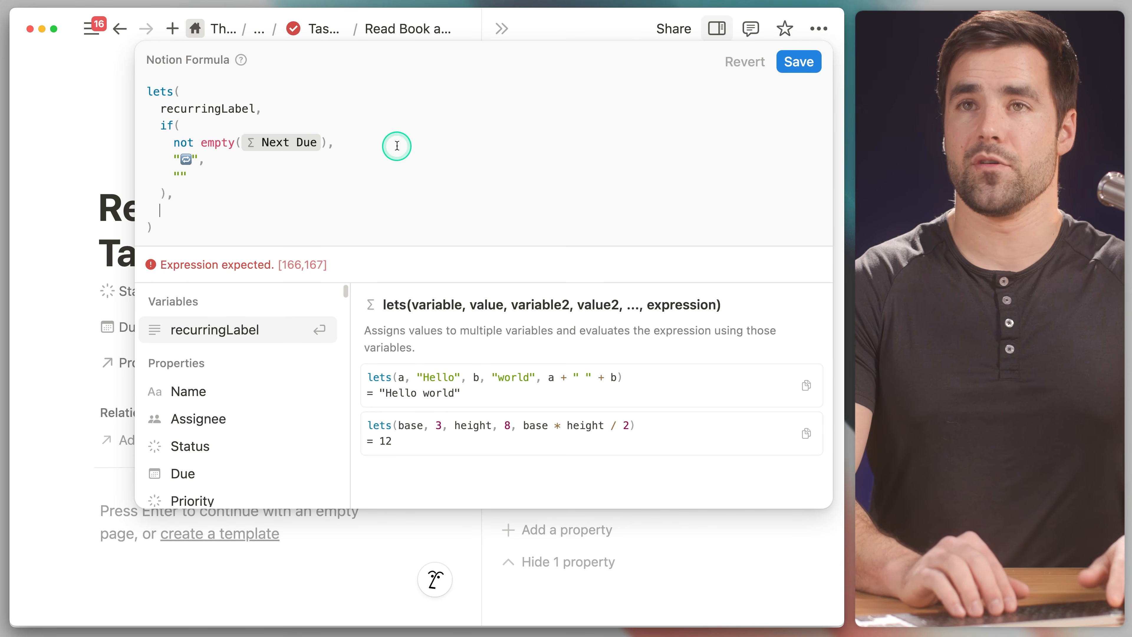
type("overdueLabel,")
key("shift+Return")
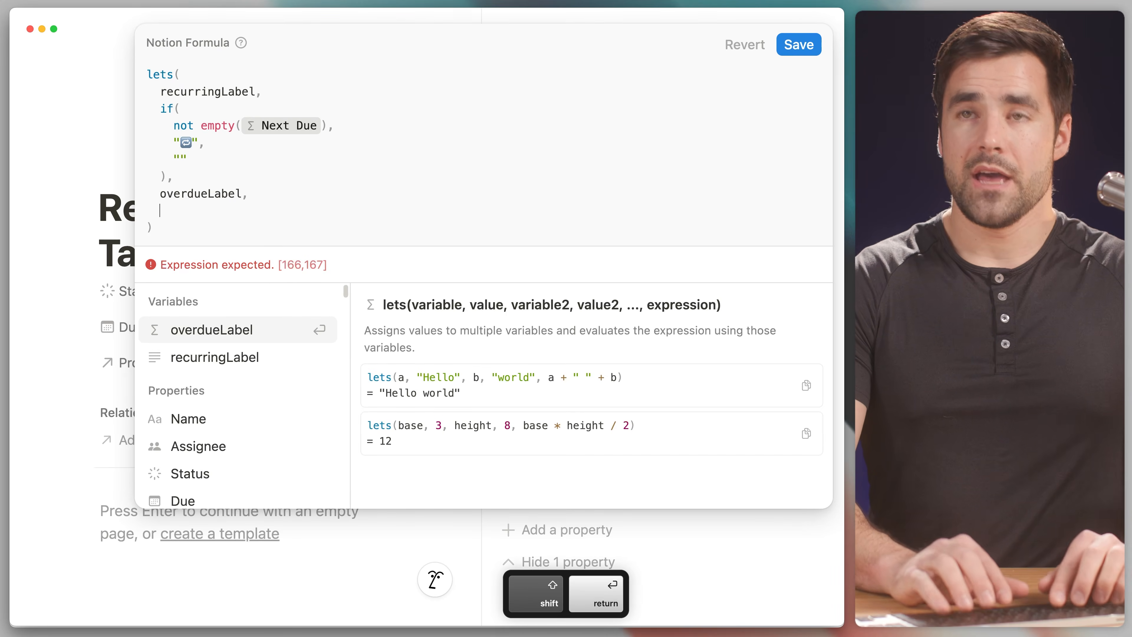
Step: Define overdueLabel with an if() function whose condition checks that today() is greater than the Due property
type("if(")
key("shift+Return")
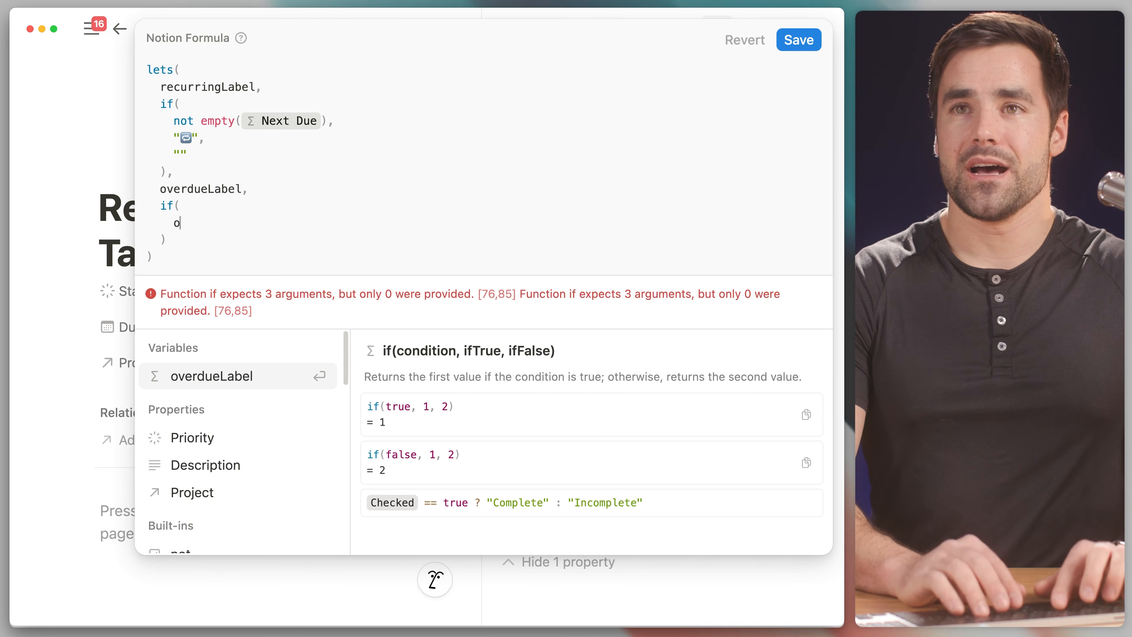
type("today")
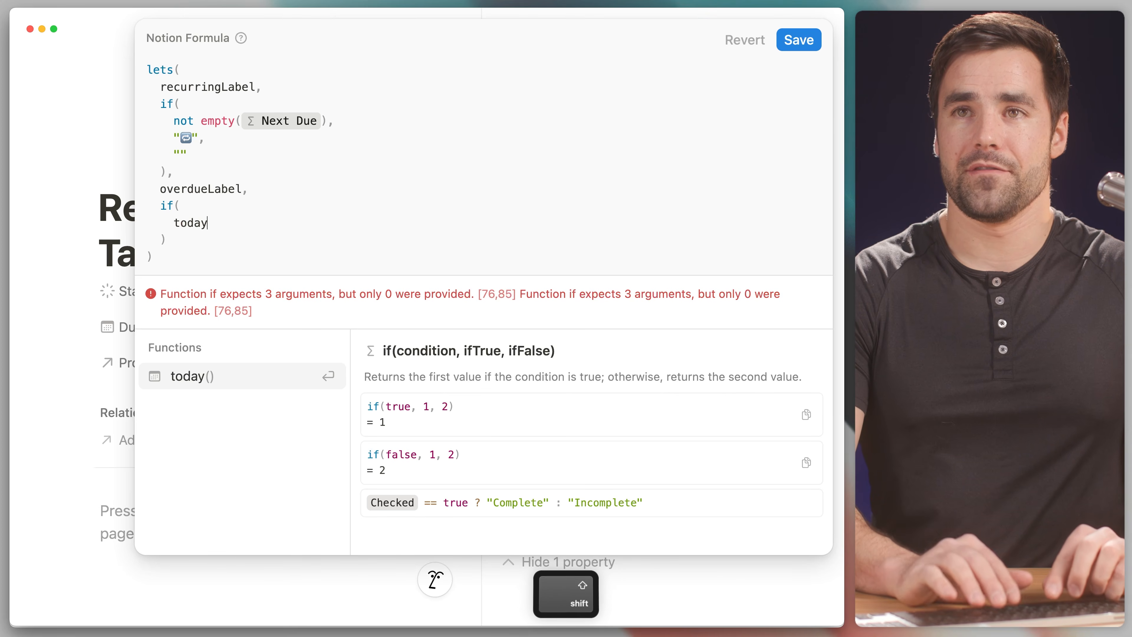
type("()")
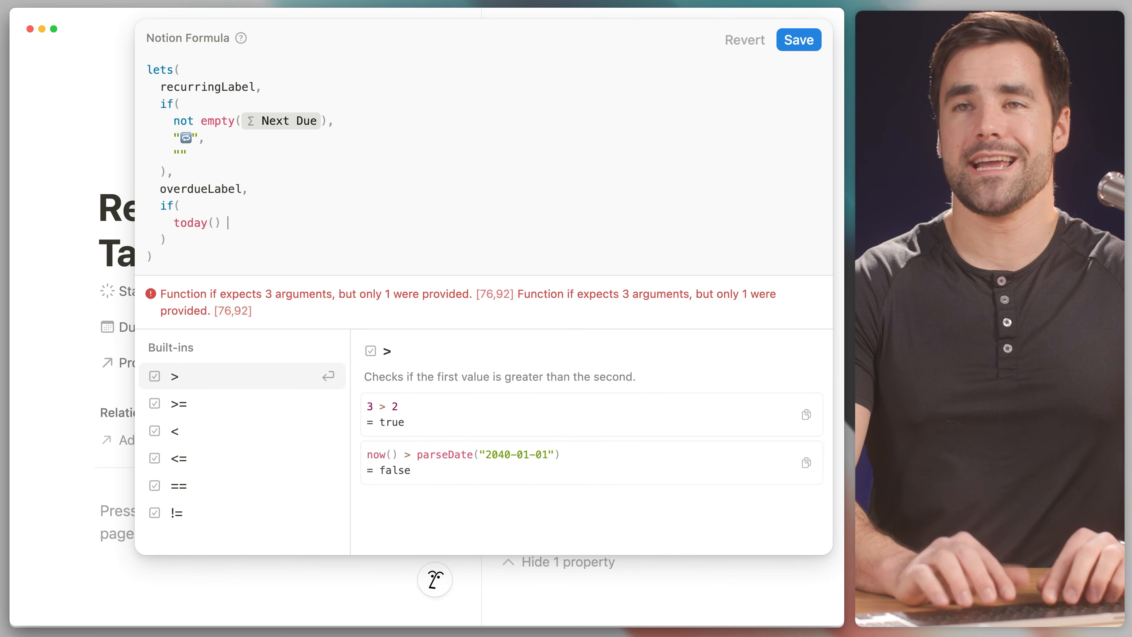
type(" > due")
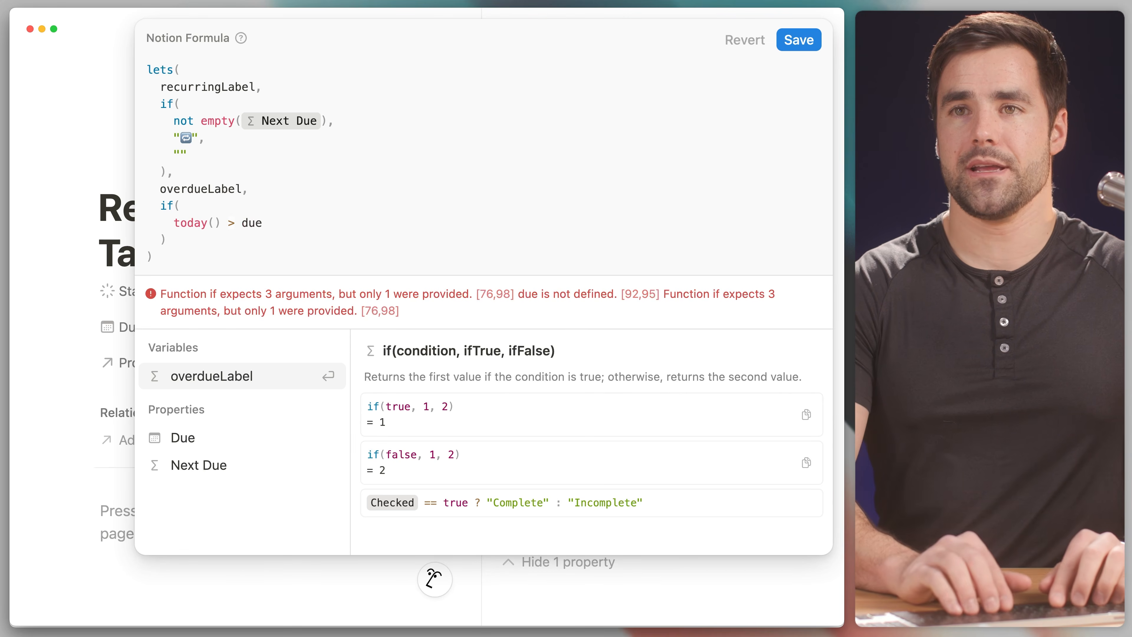
key("Down")
key("Return")
Step: Make the overdueLabel if() function return the warning emoji when the condition is true and an empty string "" otherwise
type(",")
key("shift+Return")
type("\"")
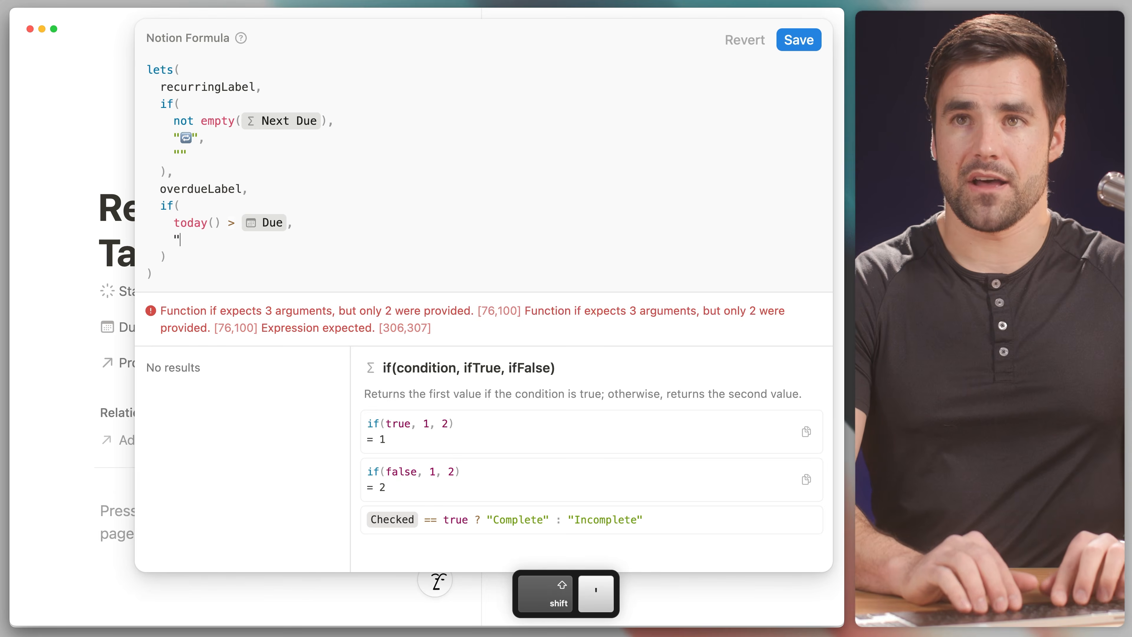
key("ctrl+super+space")
type("wanr")
key("BackSpace")
key("BackSpace")
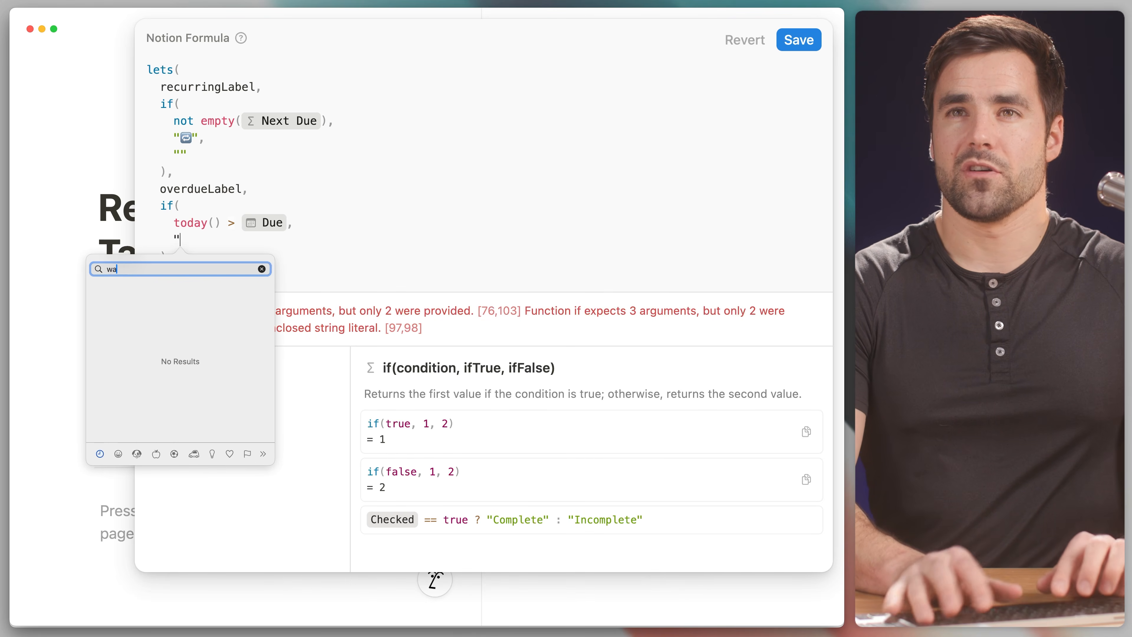
key("Down")
key("Right")
key("Return")
type("\"")
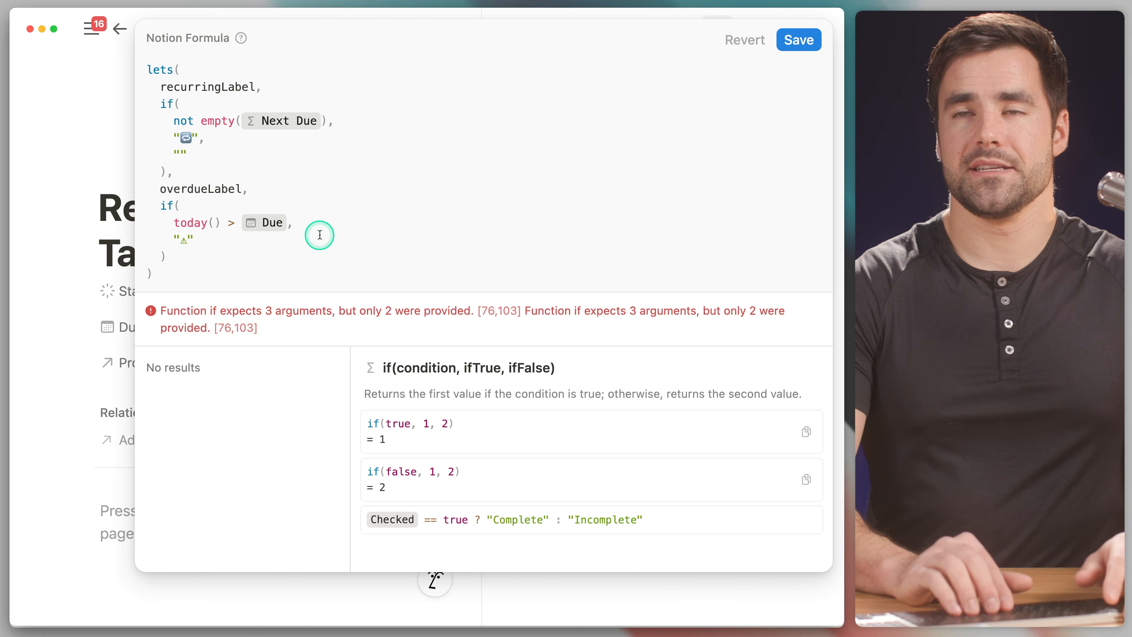
type(",")
key("Return")
type("\"\"")
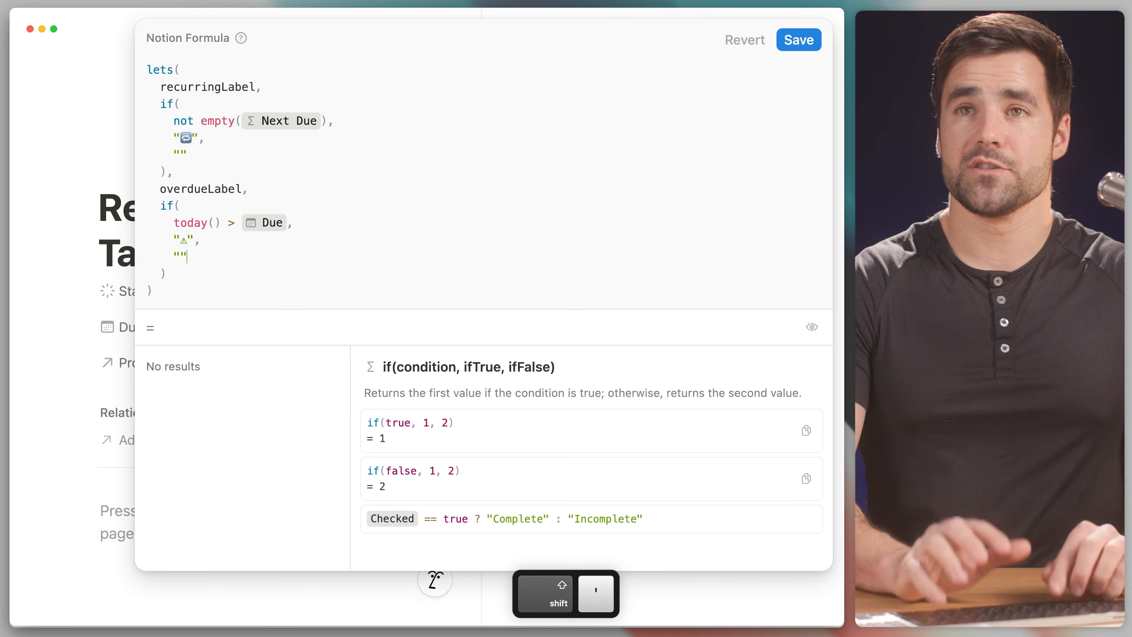
Step: Add the list [overdueLabel, recurringLabel] after the second if() function as the expression lets() returns
left_click(298, 271)
left_click(209, 271)
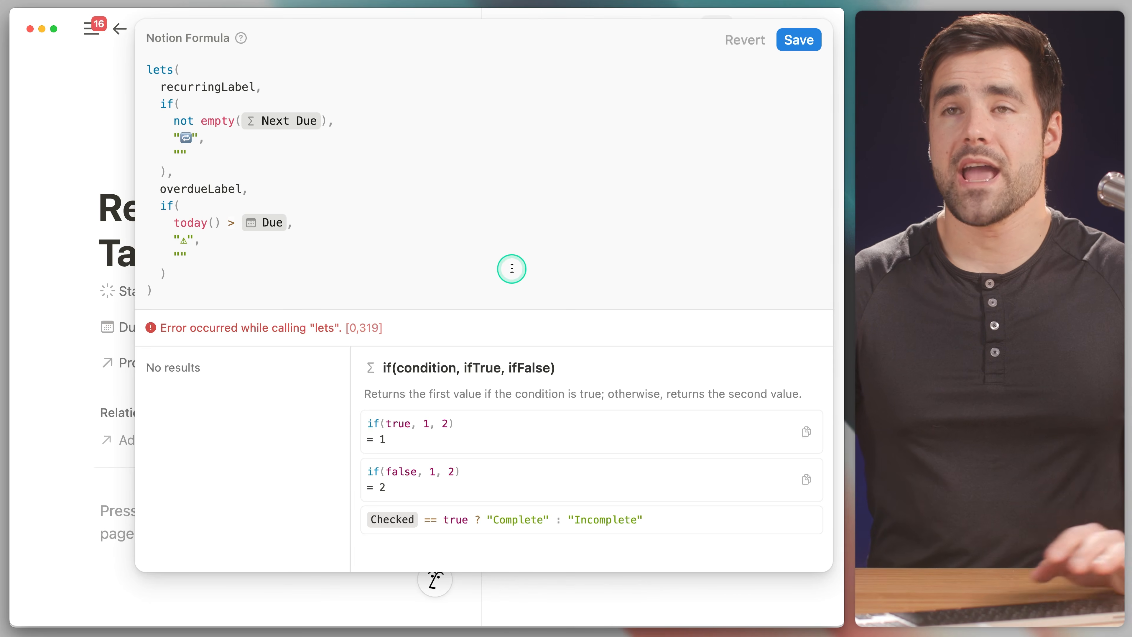
type(",")
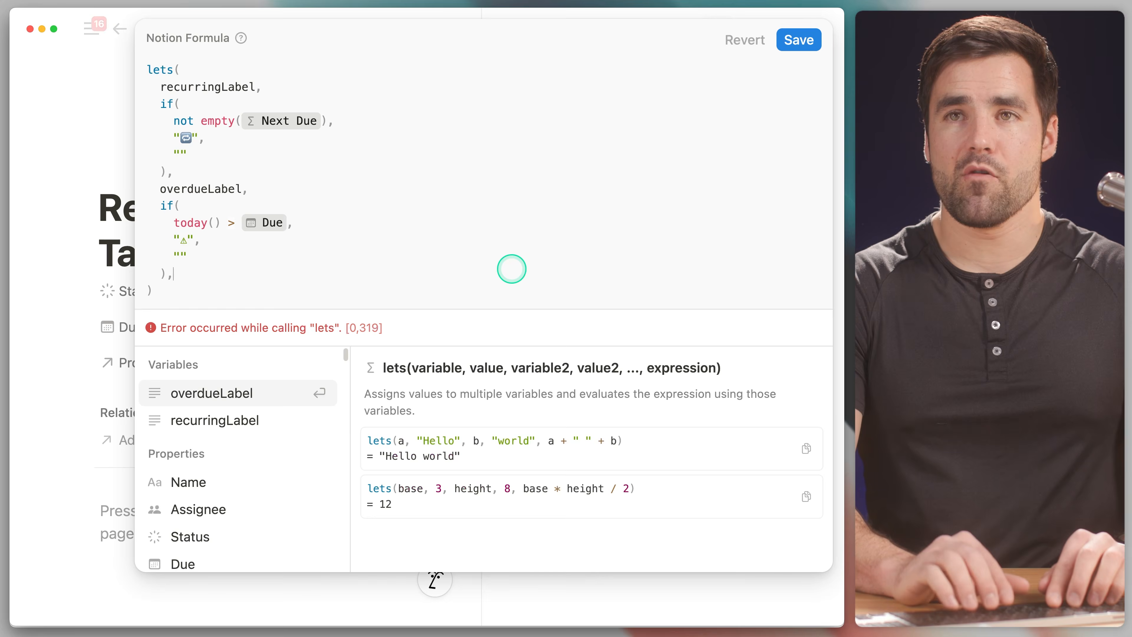
key("shift+Return")
scroll(538, 271, "down", 1)
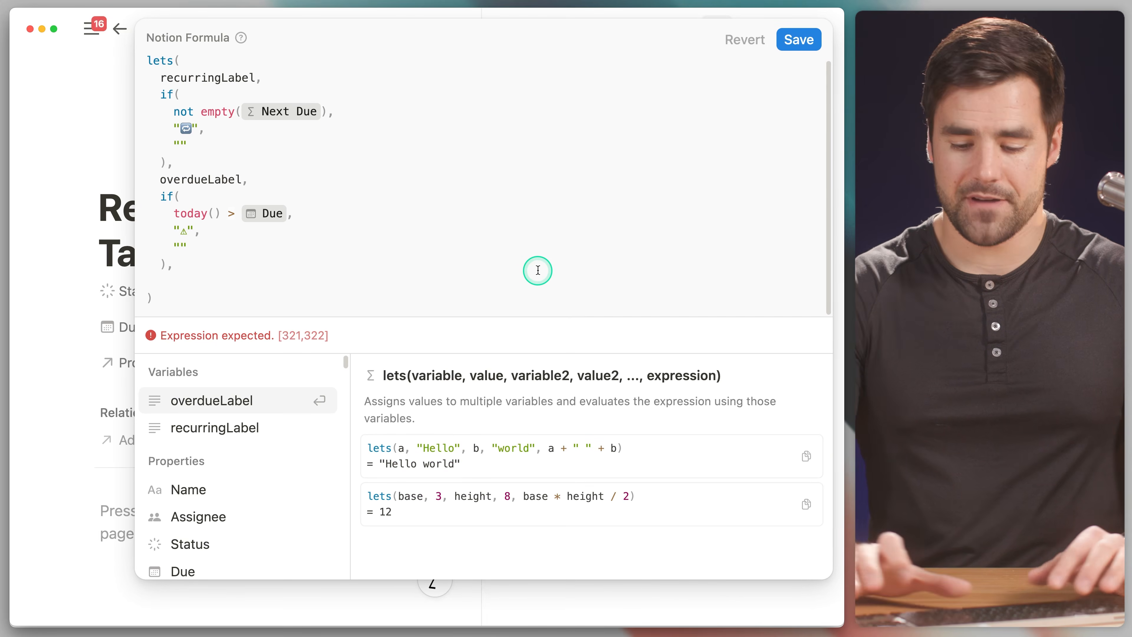
type("[]")
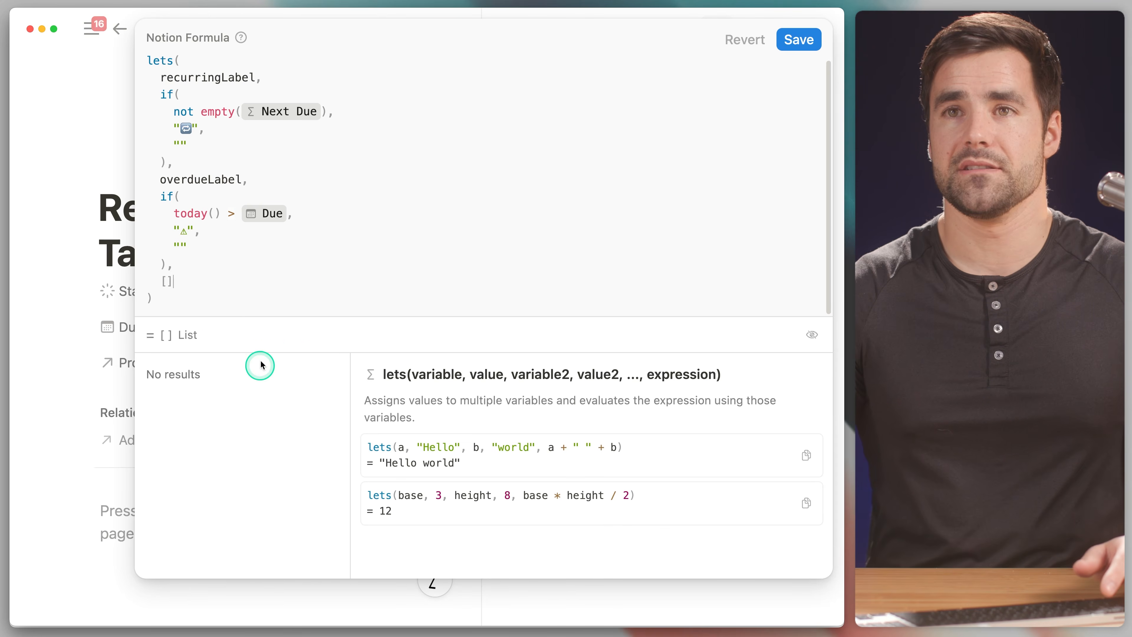
left_click(167, 281)
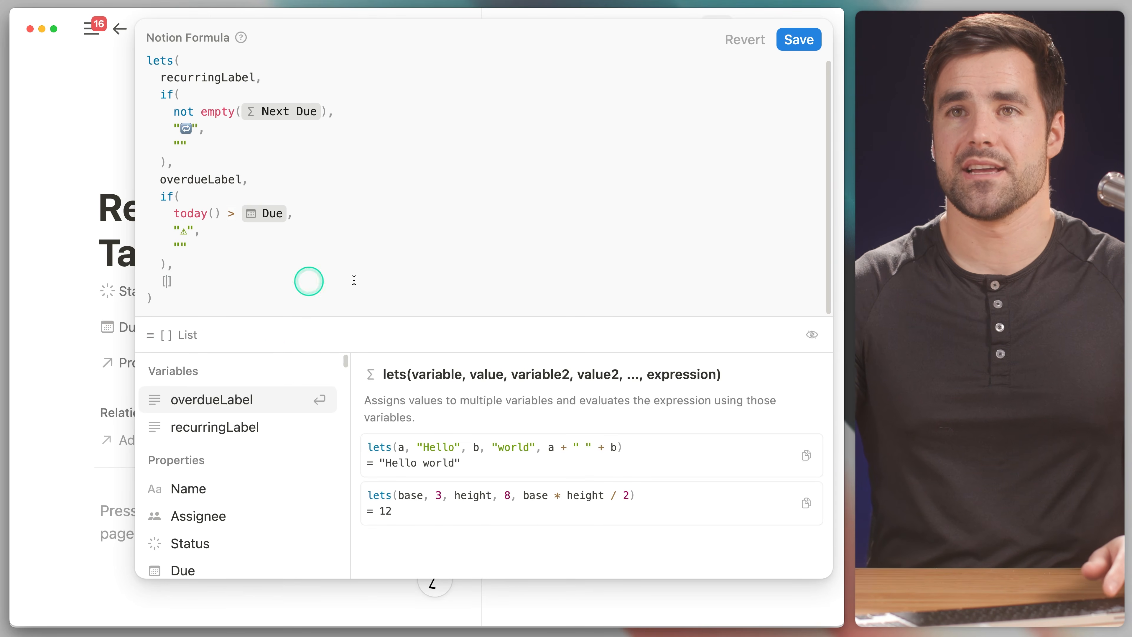
type("ov")
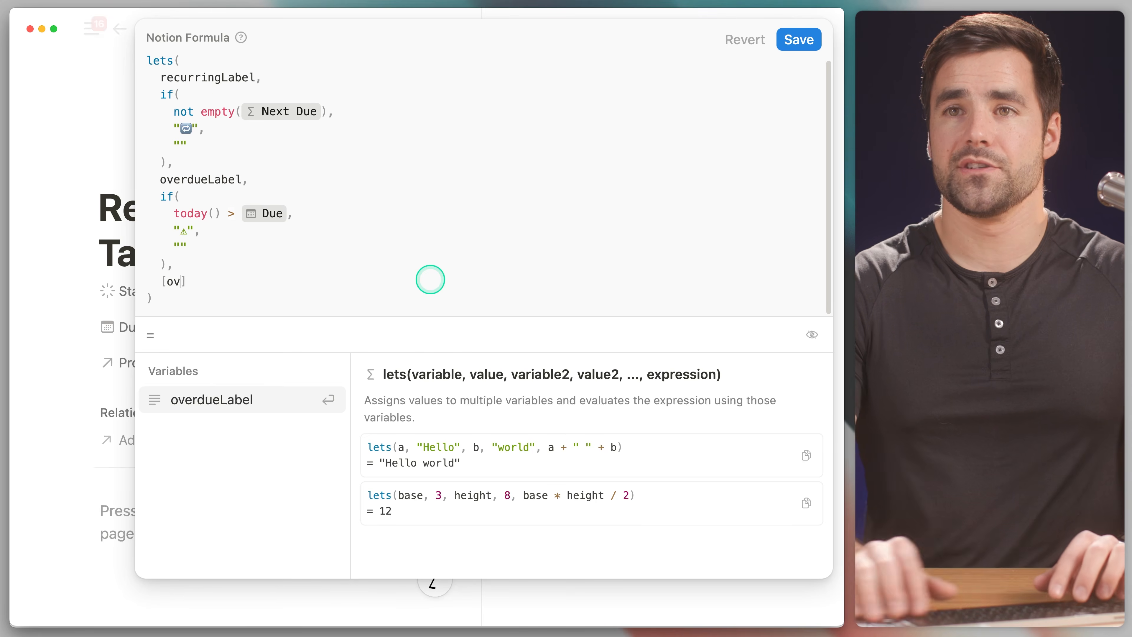
key("Return")
type(", re")
key("Return")
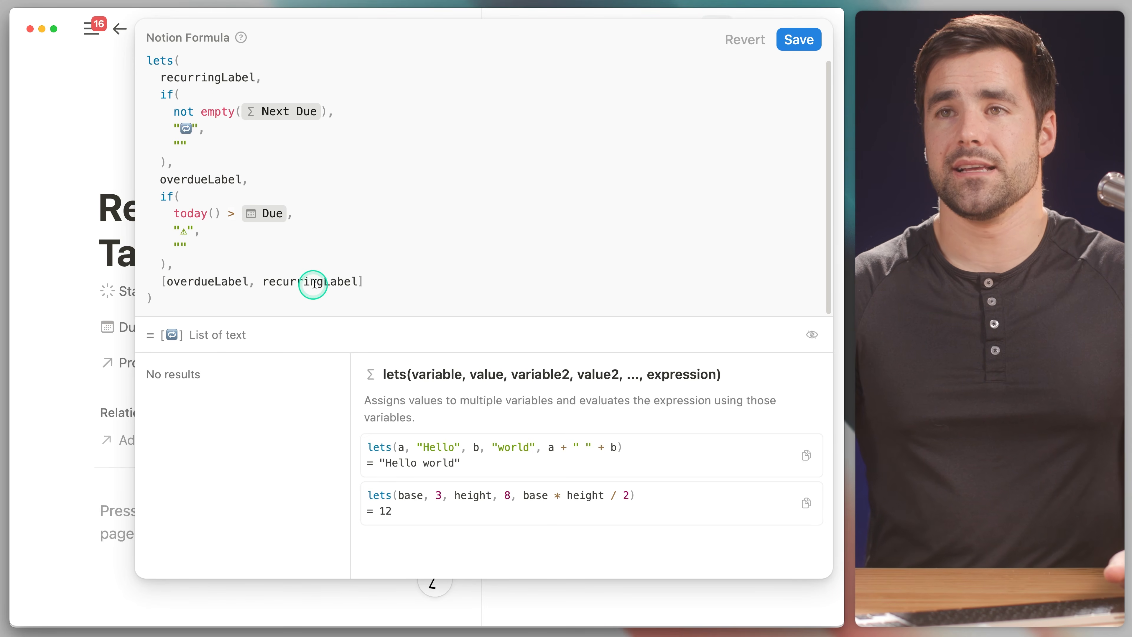
Step: Append .join(" ") to the label list to combine it with spaces, and save the Meta Labels formula
type(".")
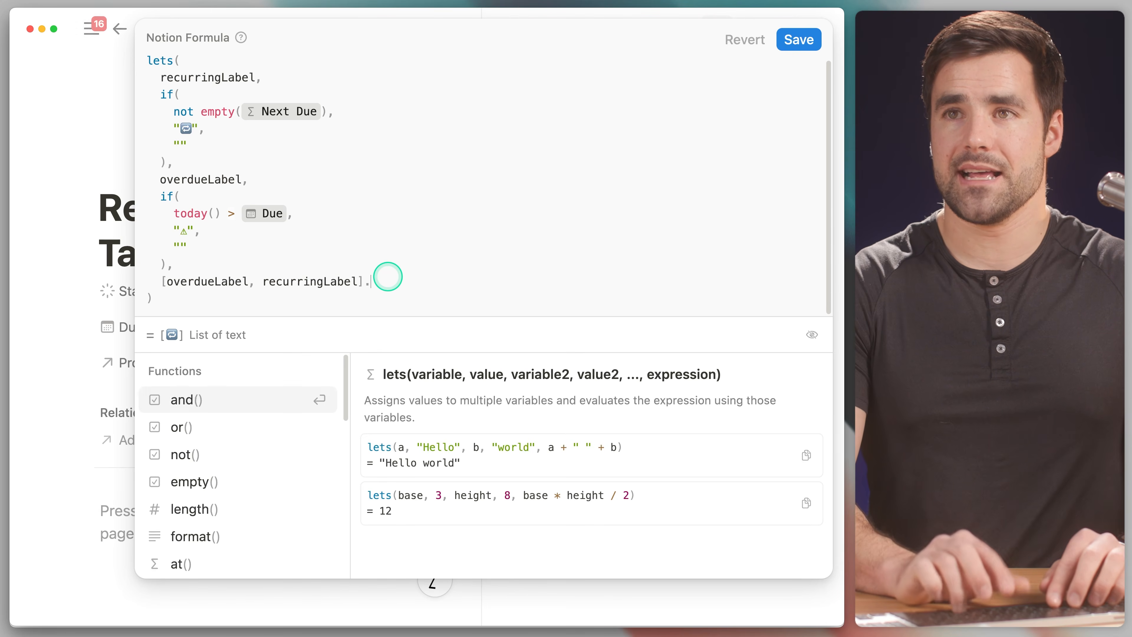
type("join")
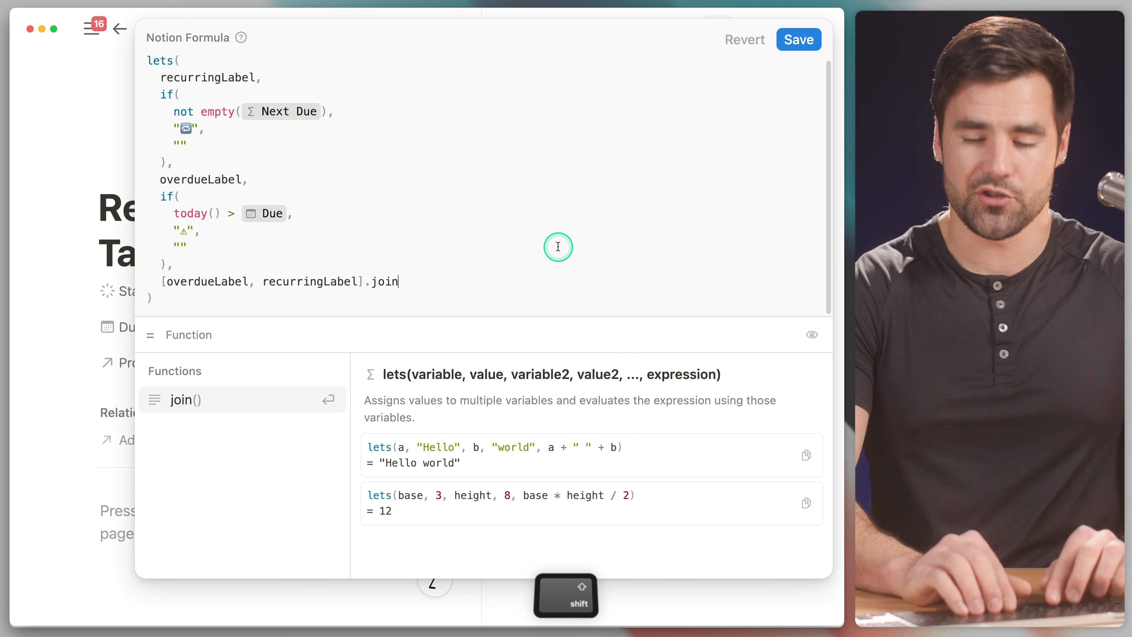
type("(\" \")")
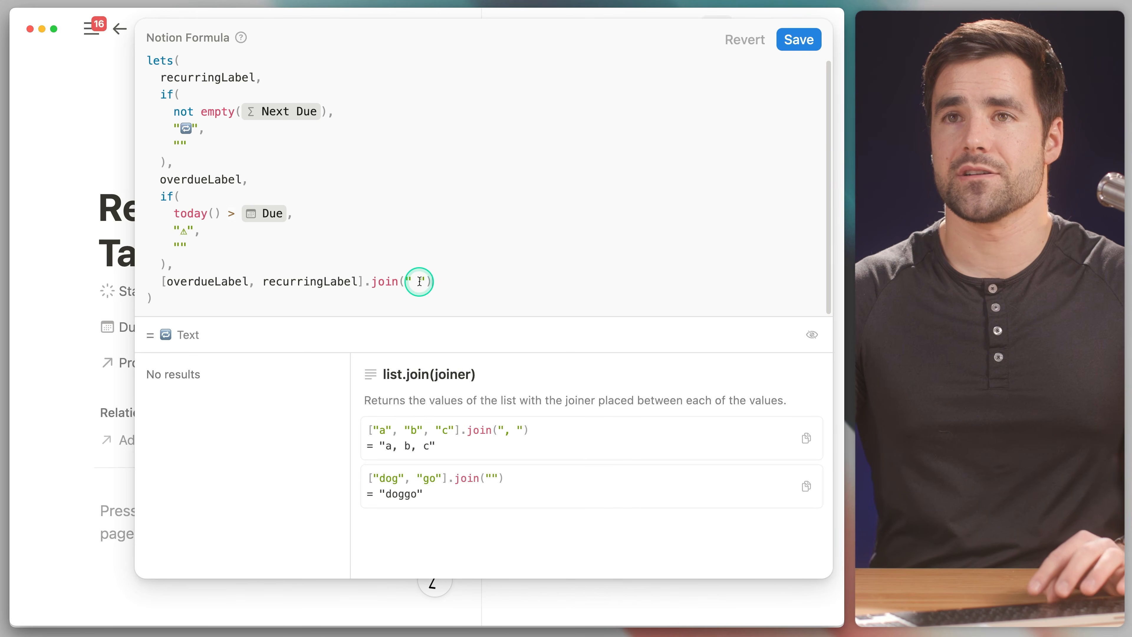
left_click(796, 39)
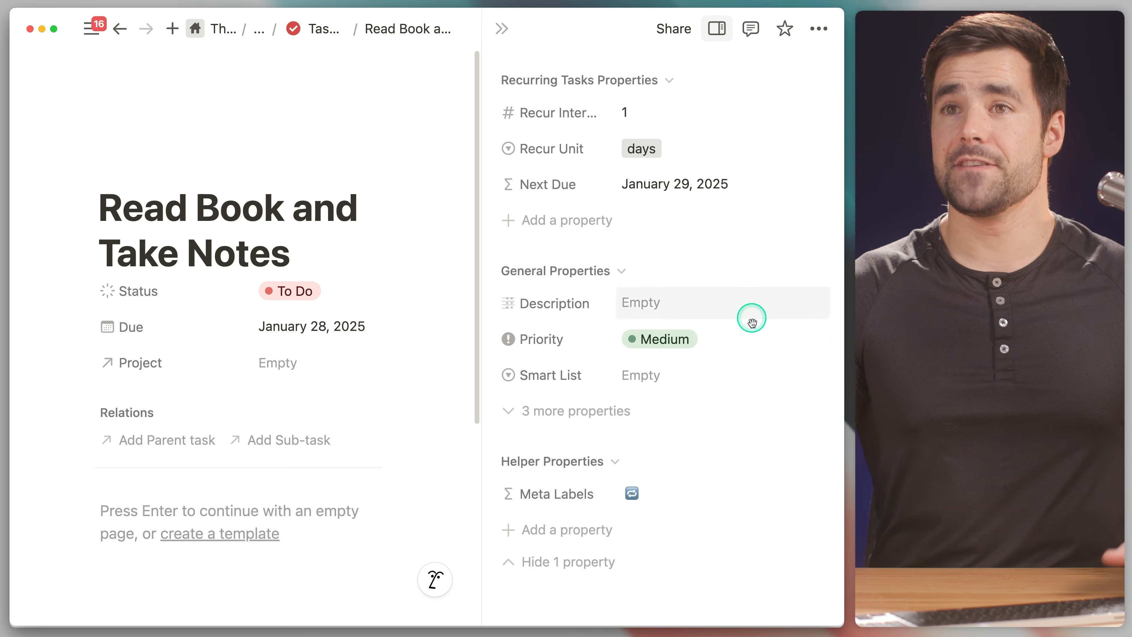
Step: Test the labels by setting the task's Due date to January 26, 2025 and clearing its Recur Interval
left_click(327, 328)
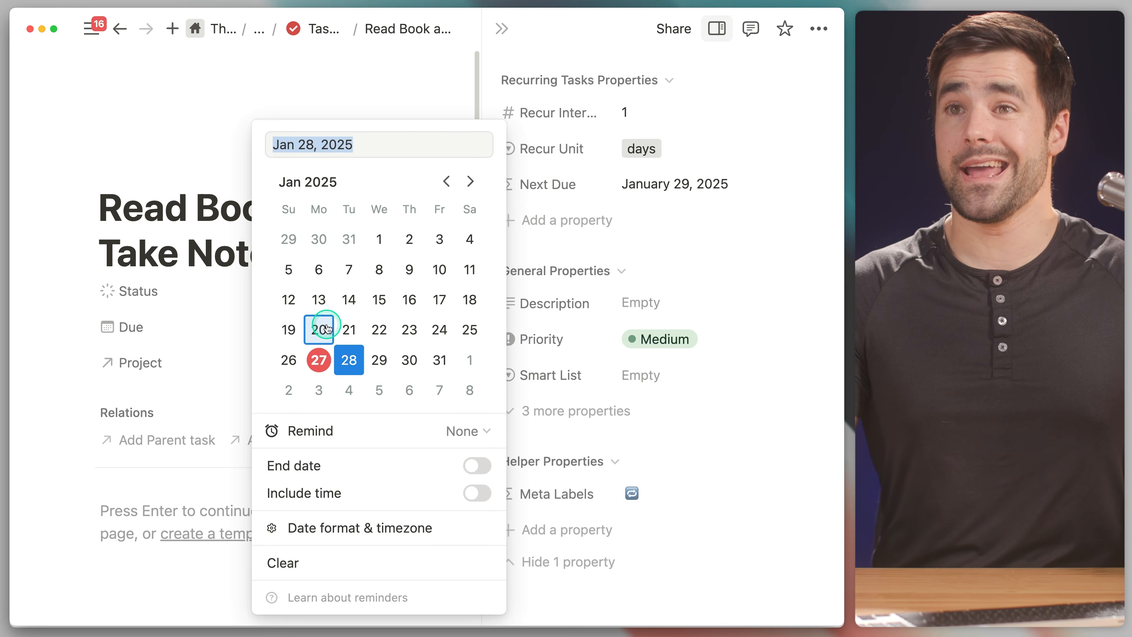
left_click(288, 360)
left_click(644, 440)
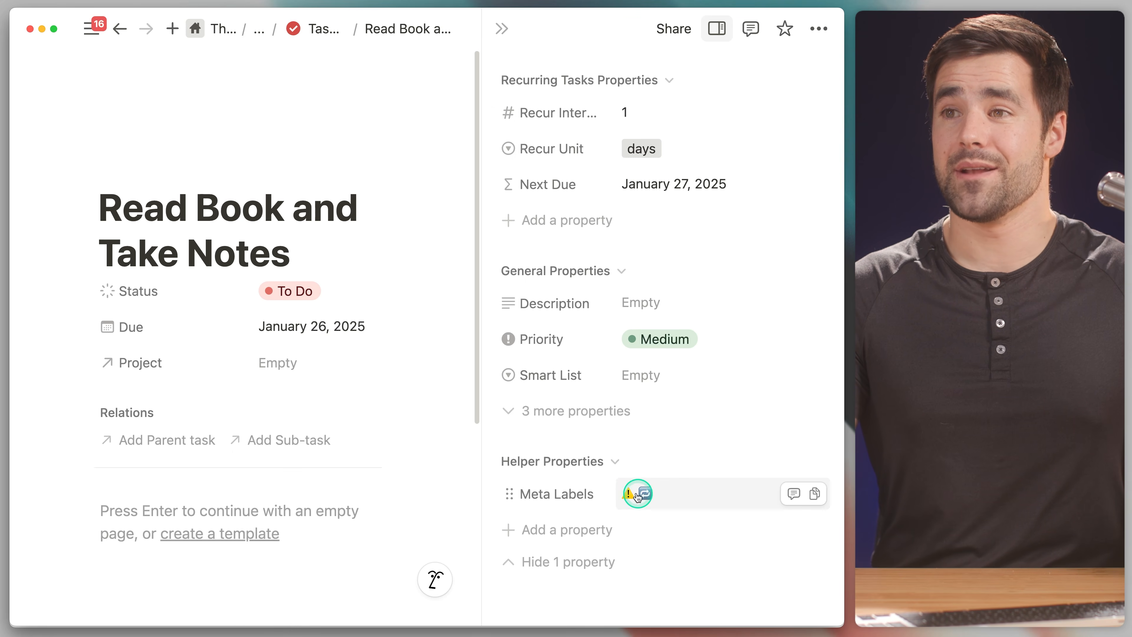
left_click(631, 117)
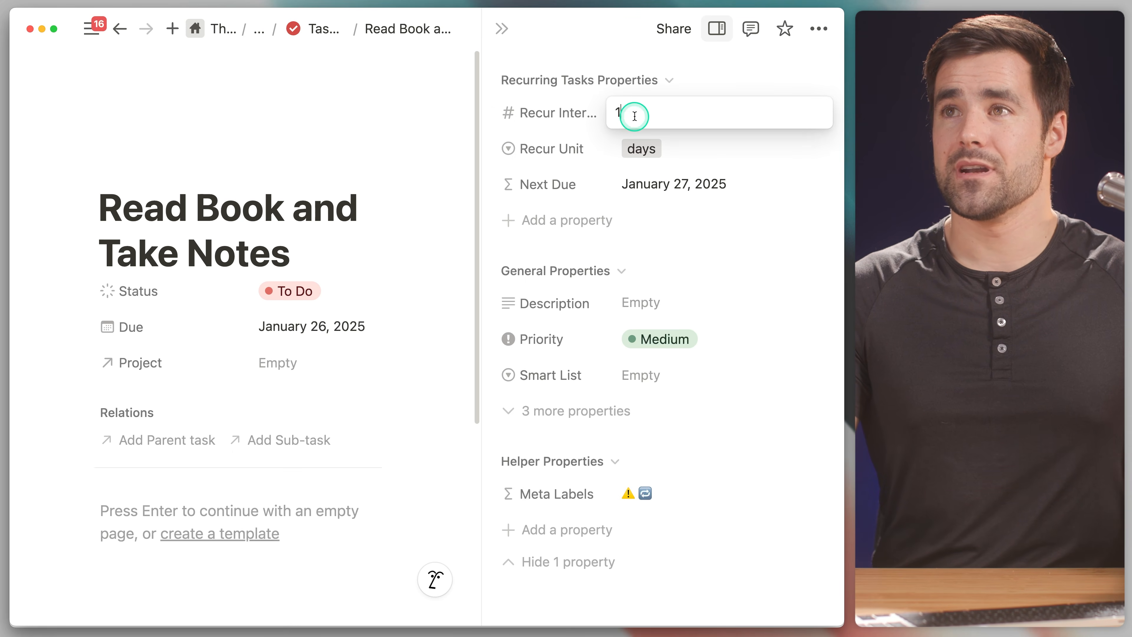
key("BackSpace")
key("Return")
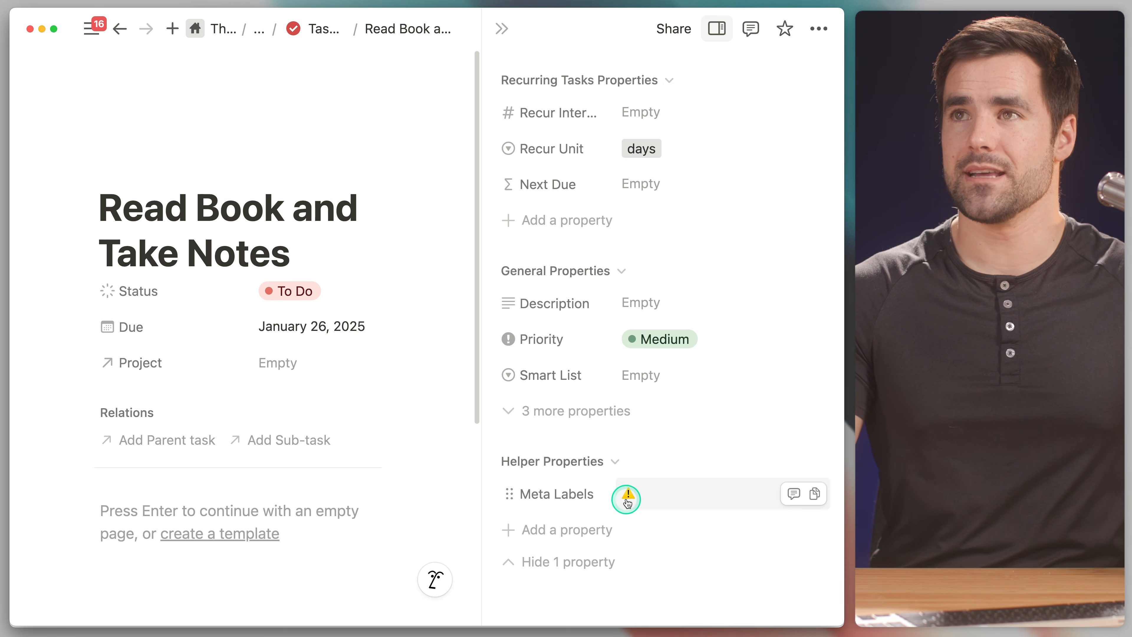
Step: Hide the task's property details and return to the Ultimate Tasks page
left_click(502, 30)
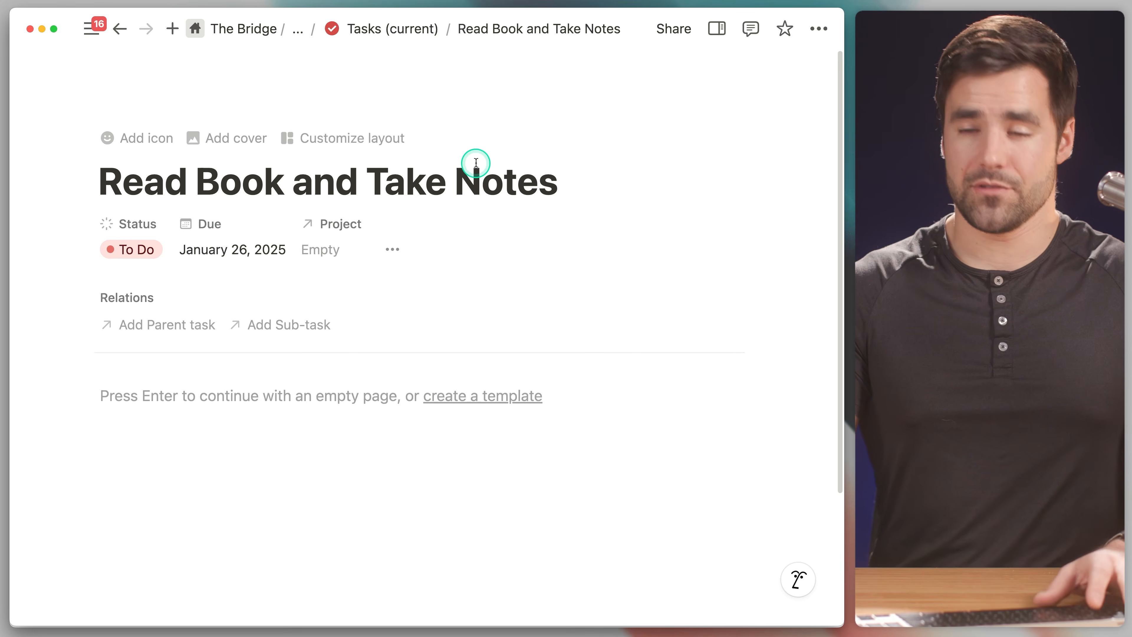
left_click(298, 29)
left_click(308, 165)
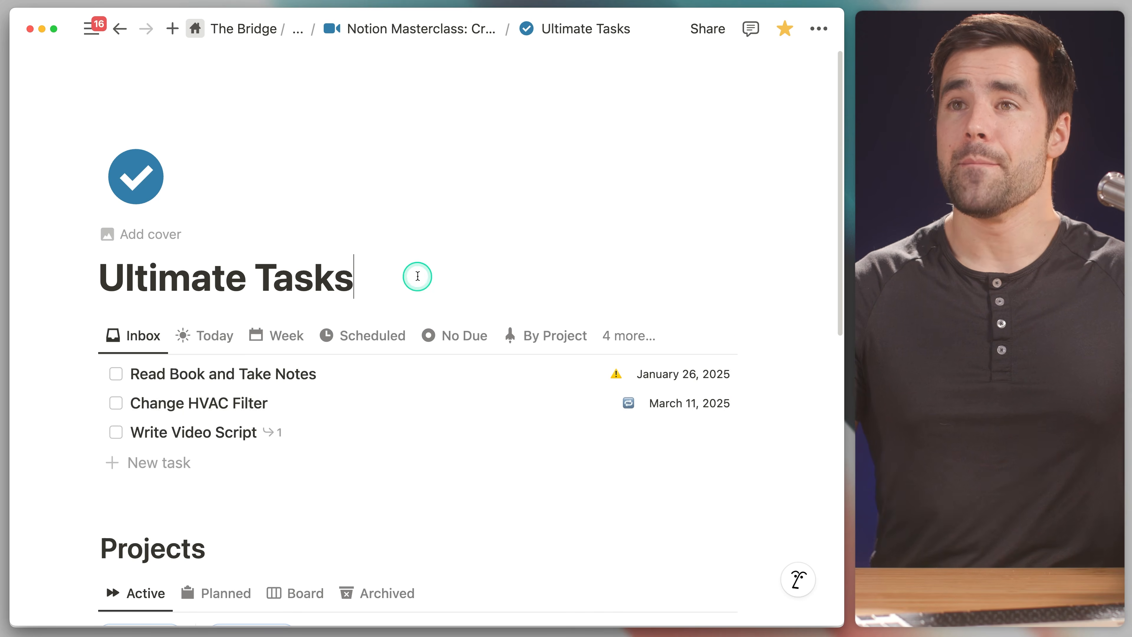
Step: Insert a button block directly below the Ultimate Tasks title, above the task views
scroll(379, 278, "down", 2)
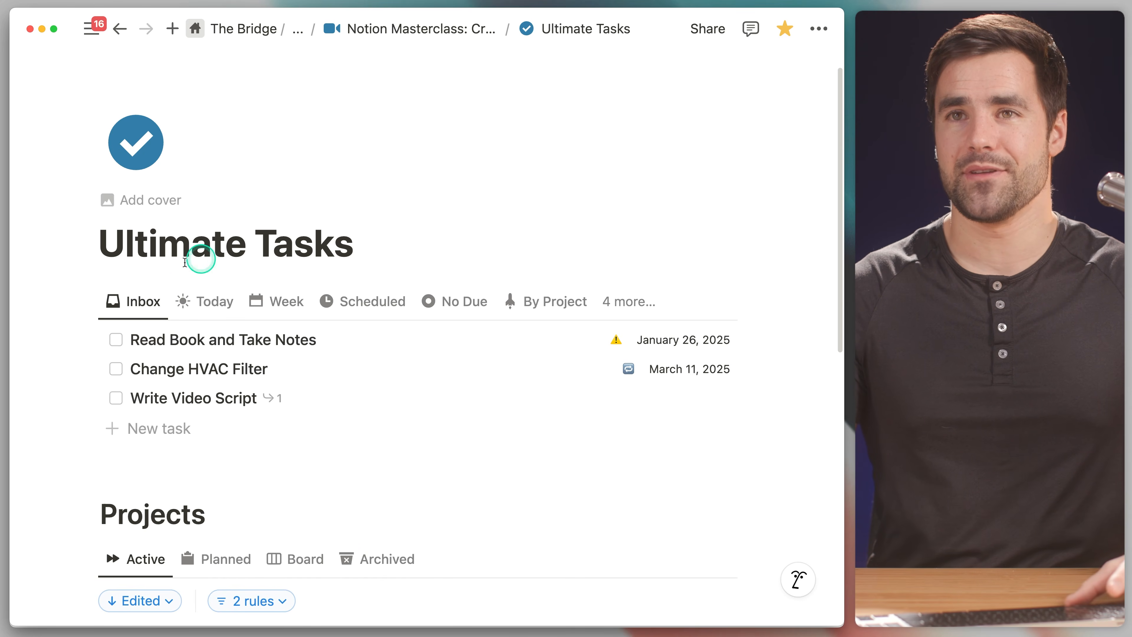
key("Return")
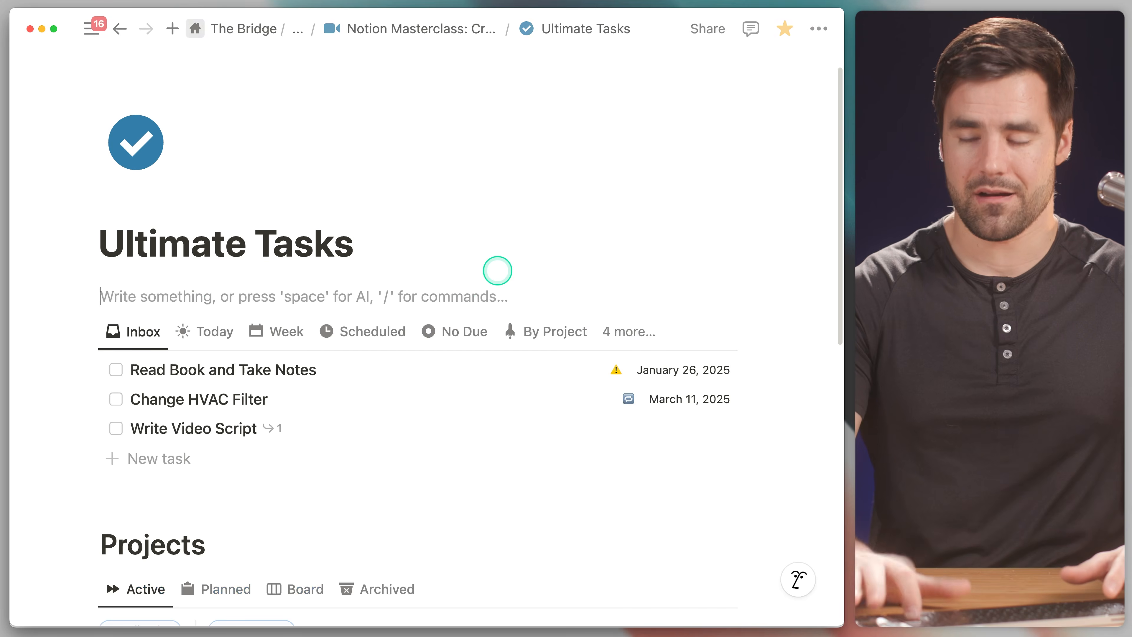
type("/butt")
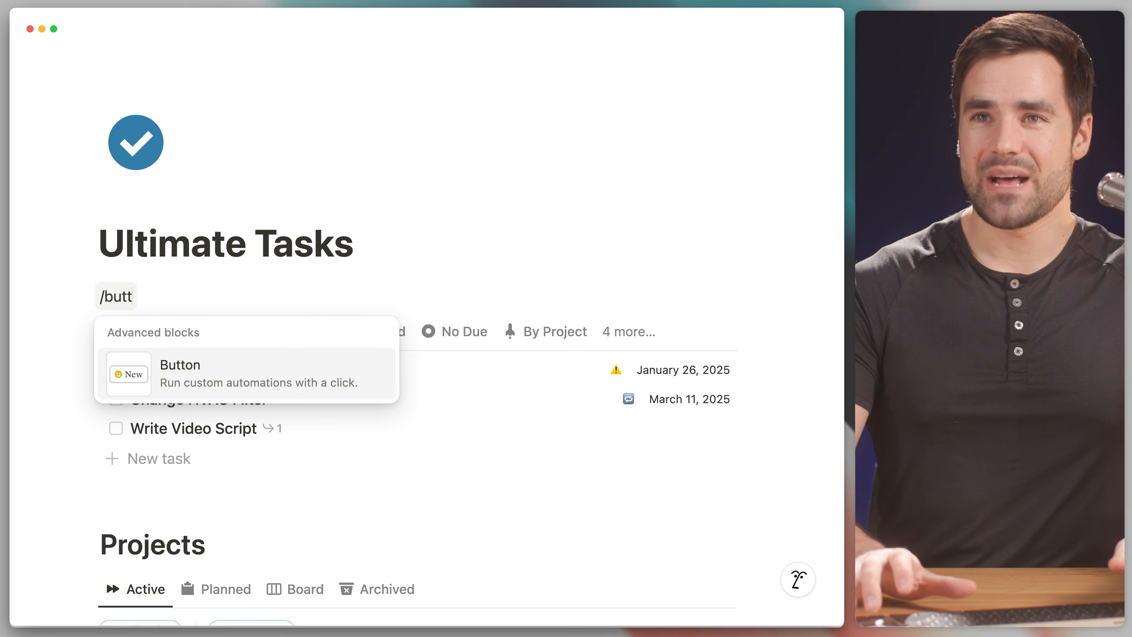
key("Return")
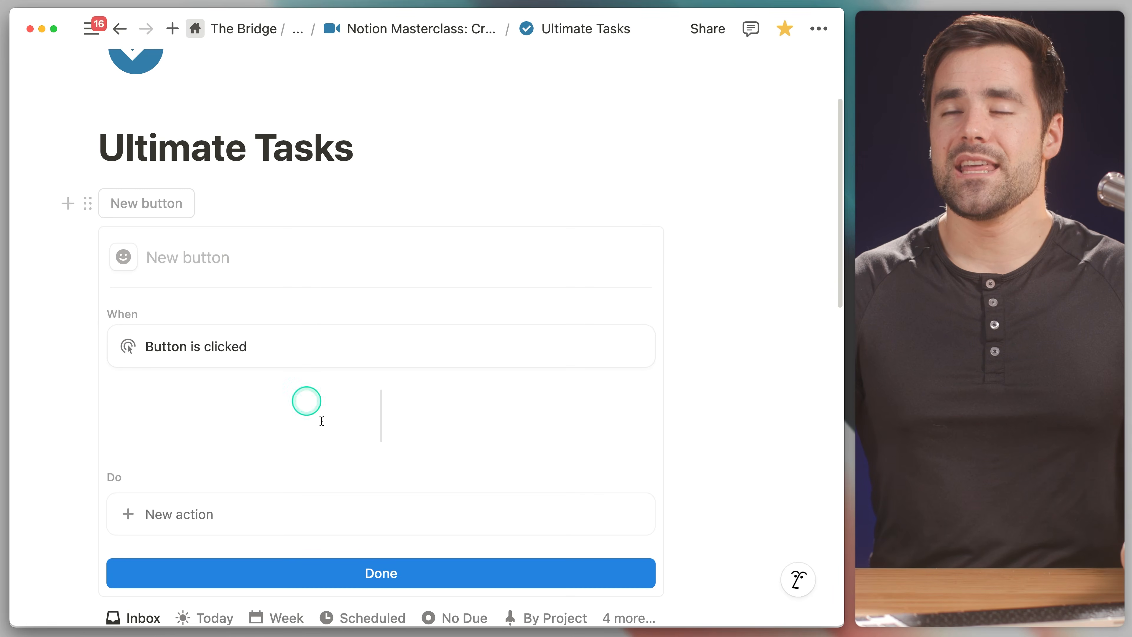
Step: Name the button New Task and give it the blue circled checkmark icon
scroll(648, 390, "down", 3)
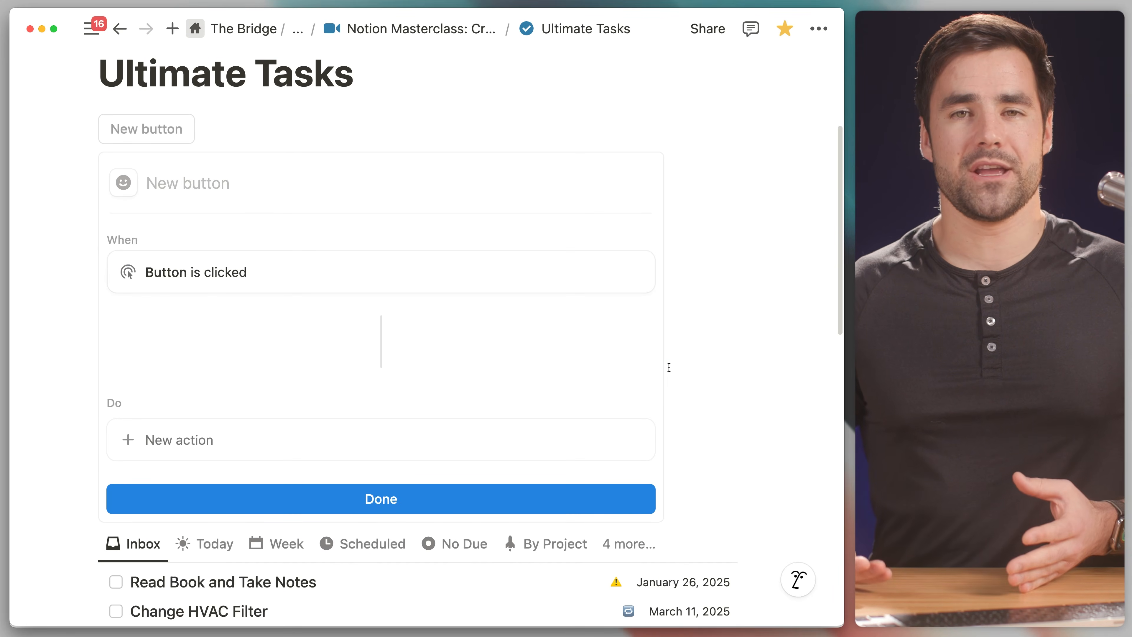
left_click(372, 269)
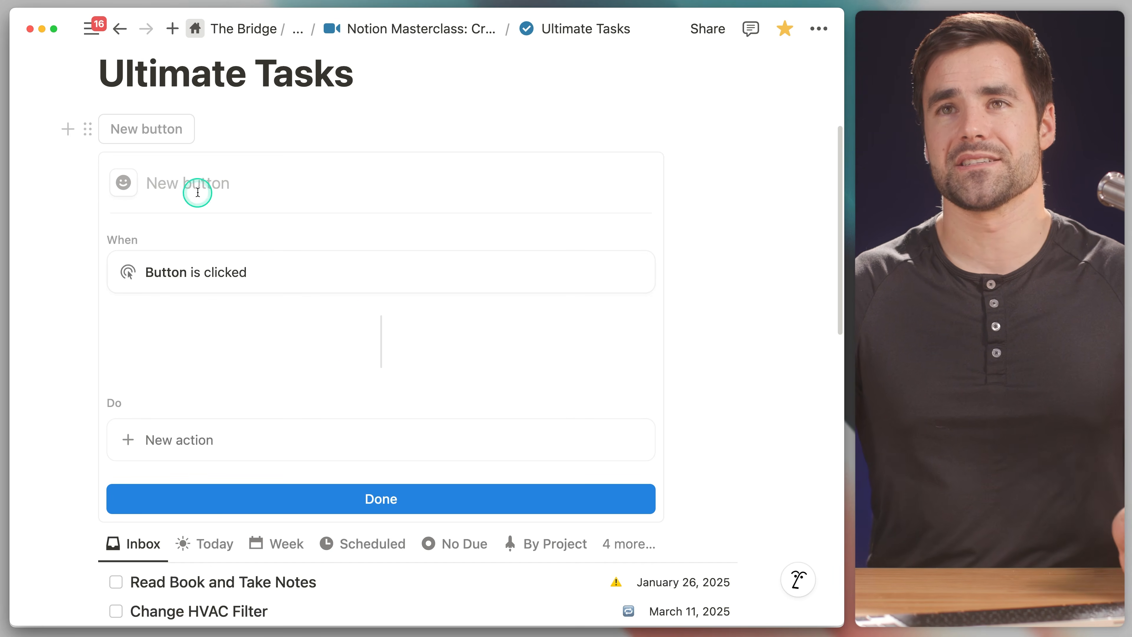
type("New Task")
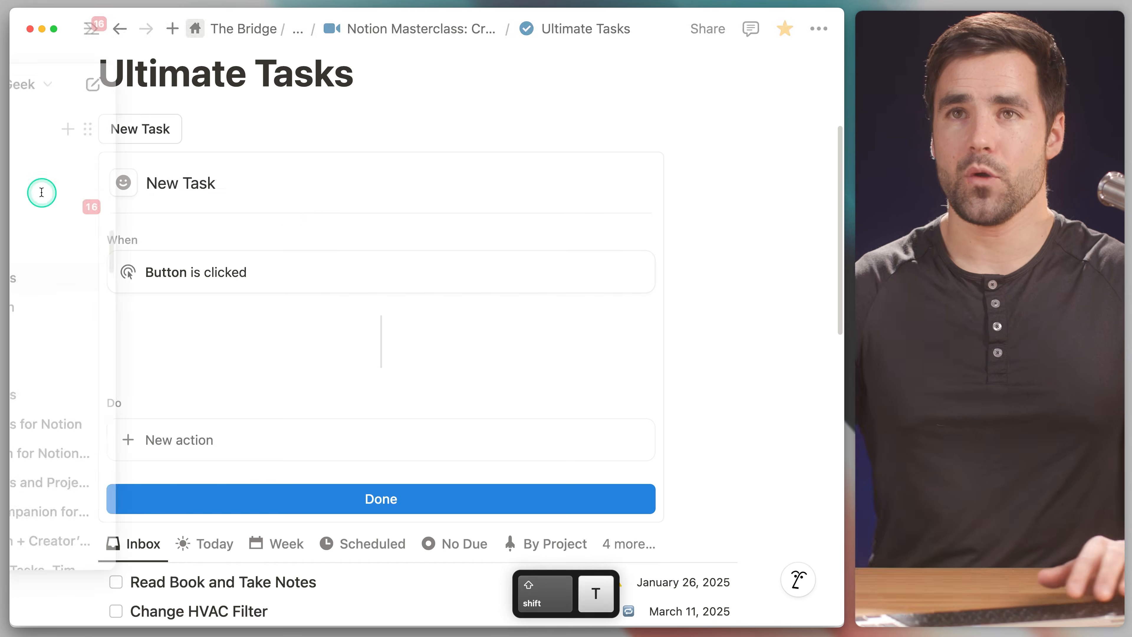
left_click(128, 193)
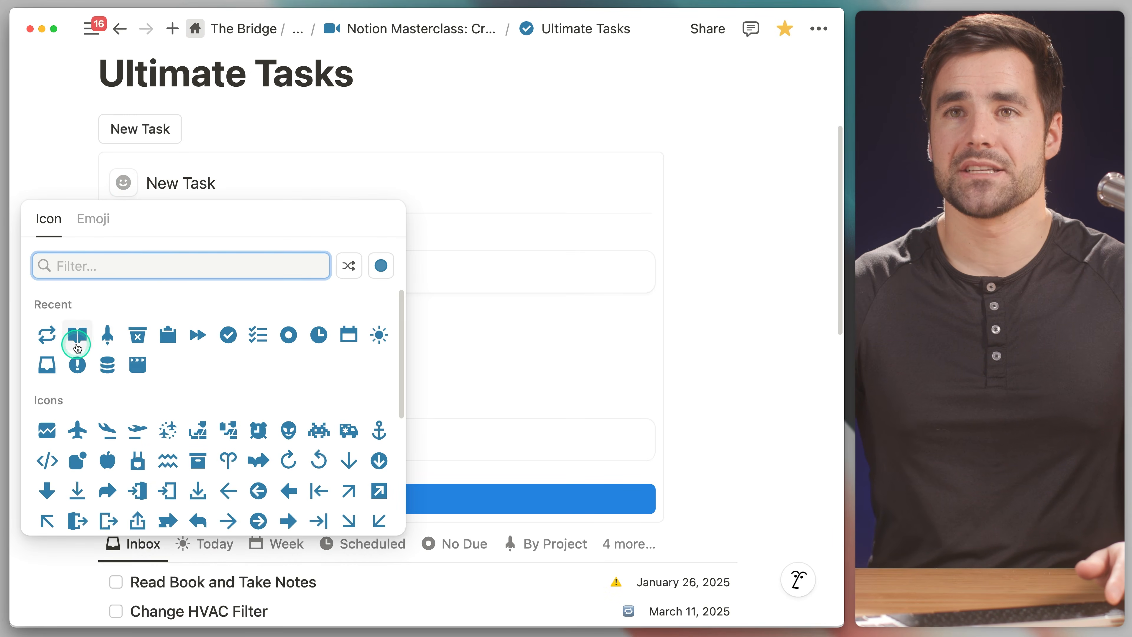
left_click(228, 334)
Step: Make the New Task button add a page to the Tasks (current) database
scroll(420, 352, "down", 2)
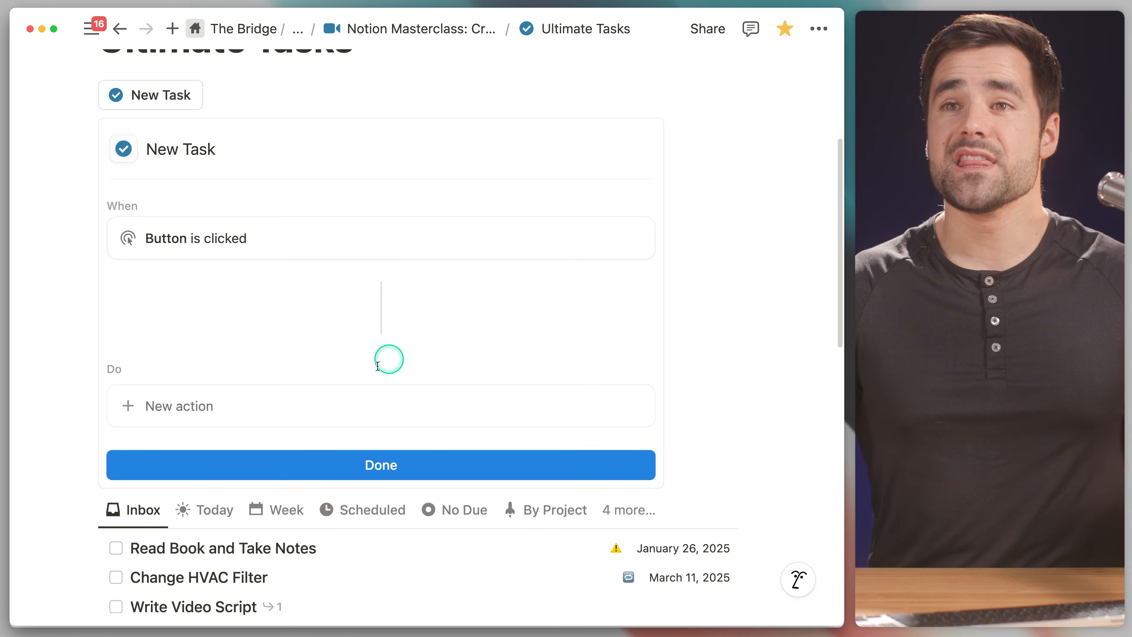
left_click(306, 404)
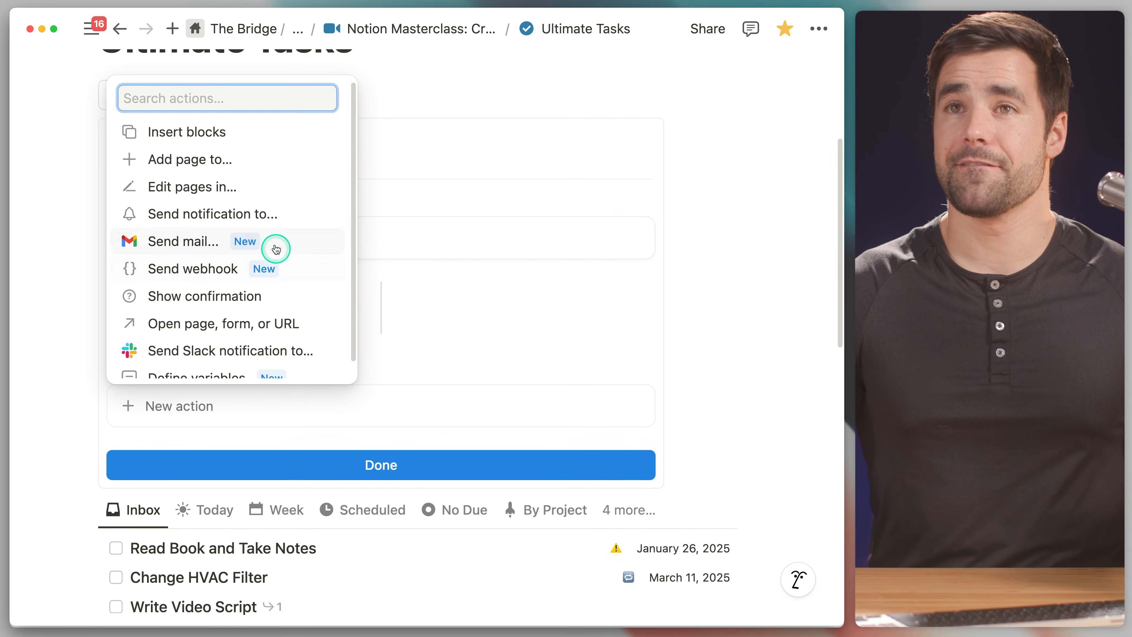
left_click(247, 159)
left_click(290, 404)
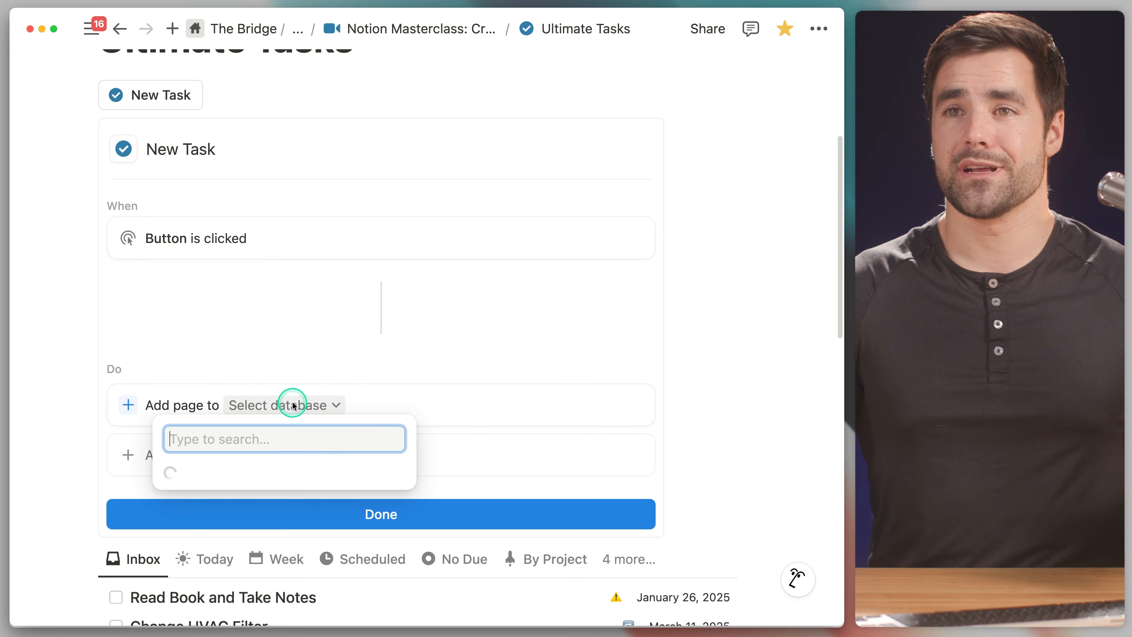
left_click(315, 209)
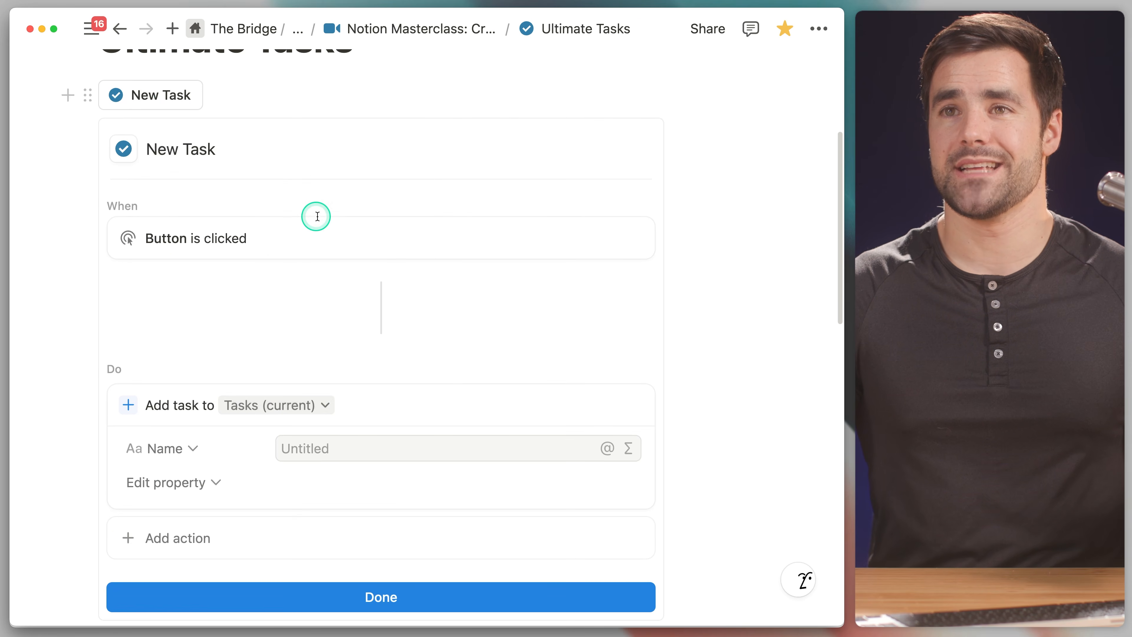
scroll(400, 360, "down", 3)
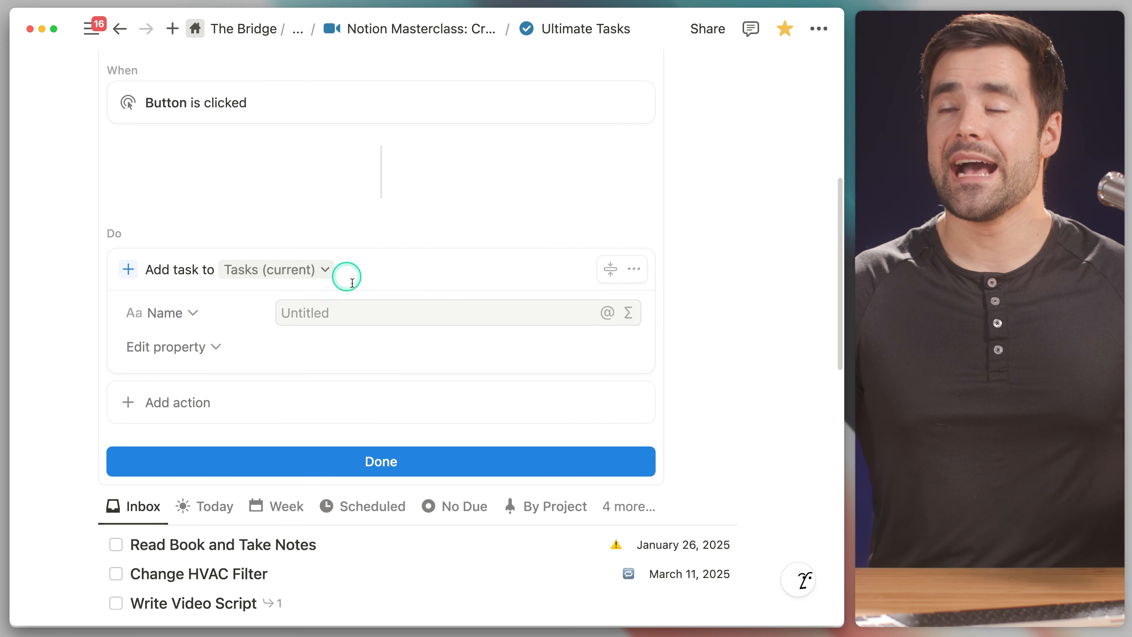
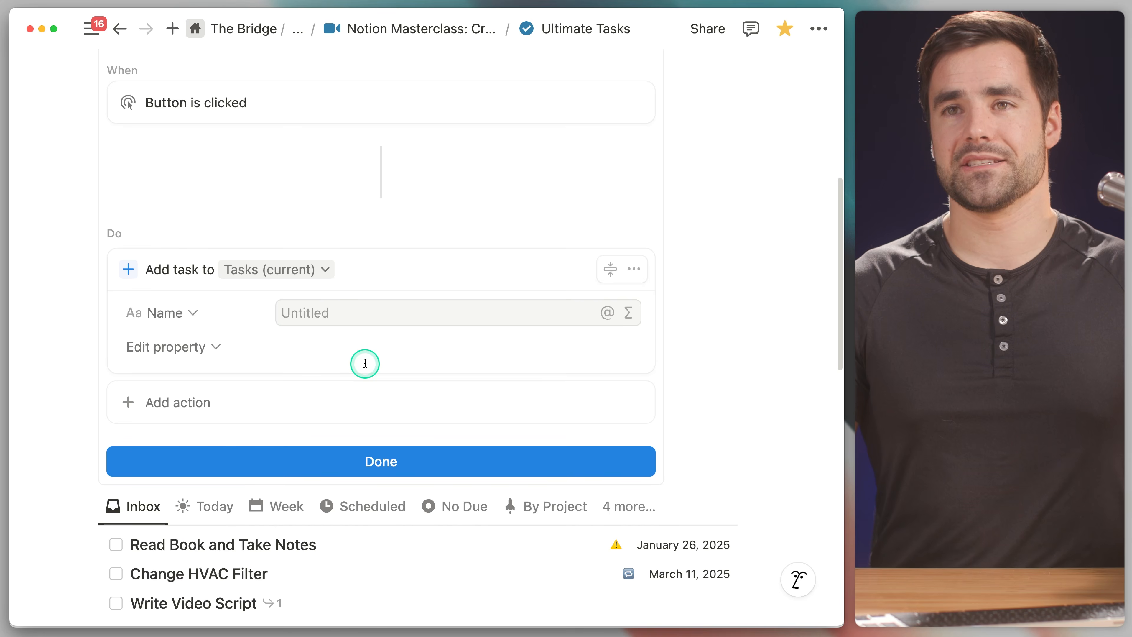
Step: Add an action to the New Task button that opens the added page in Side peek, and finish the button's setup
left_click(235, 402)
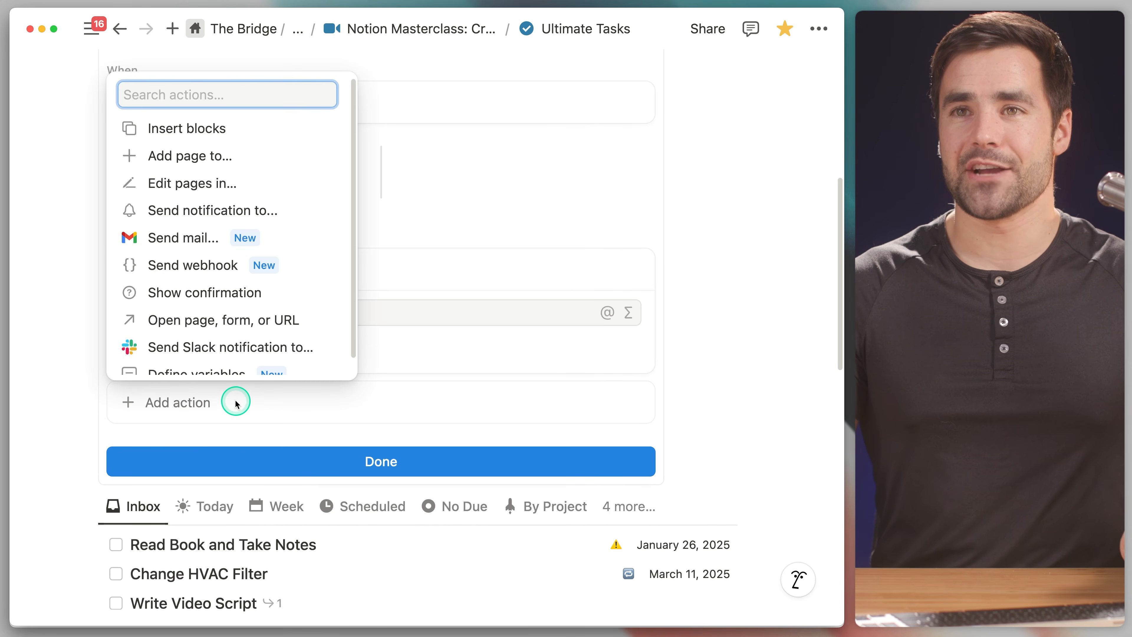
left_click(215, 320)
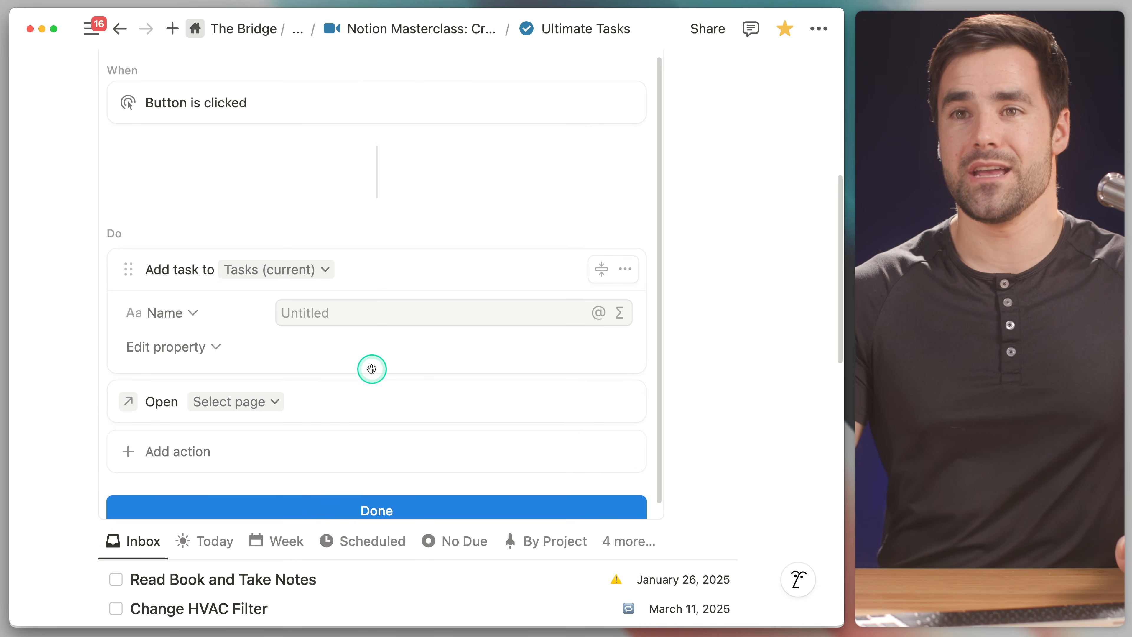
left_click(252, 403)
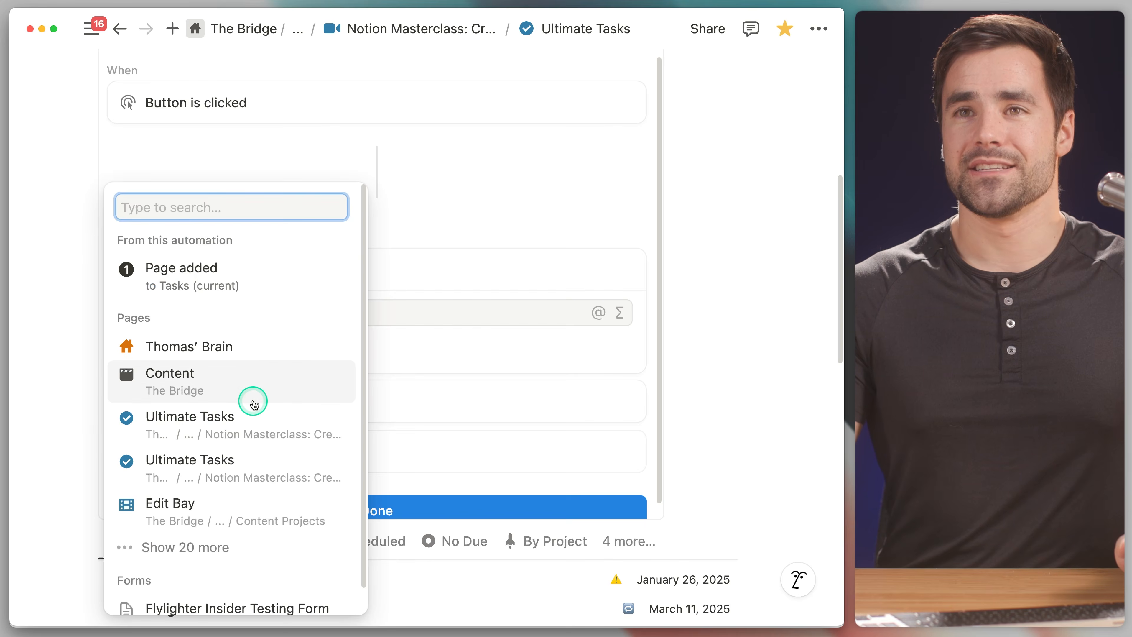
left_click(234, 282)
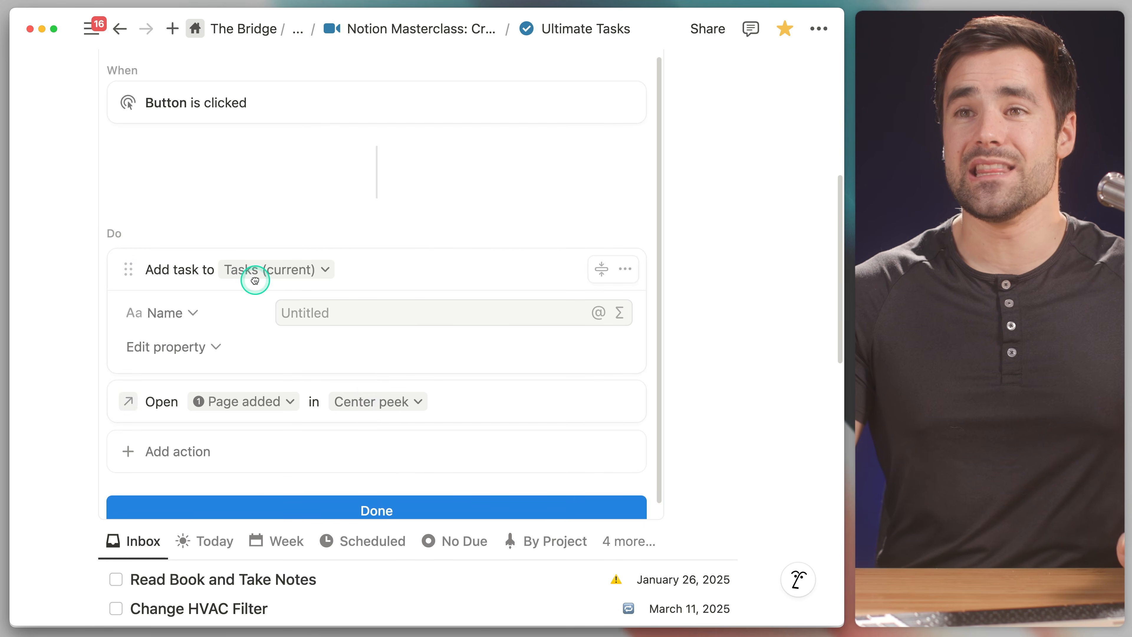
left_click(384, 401)
left_click(370, 440)
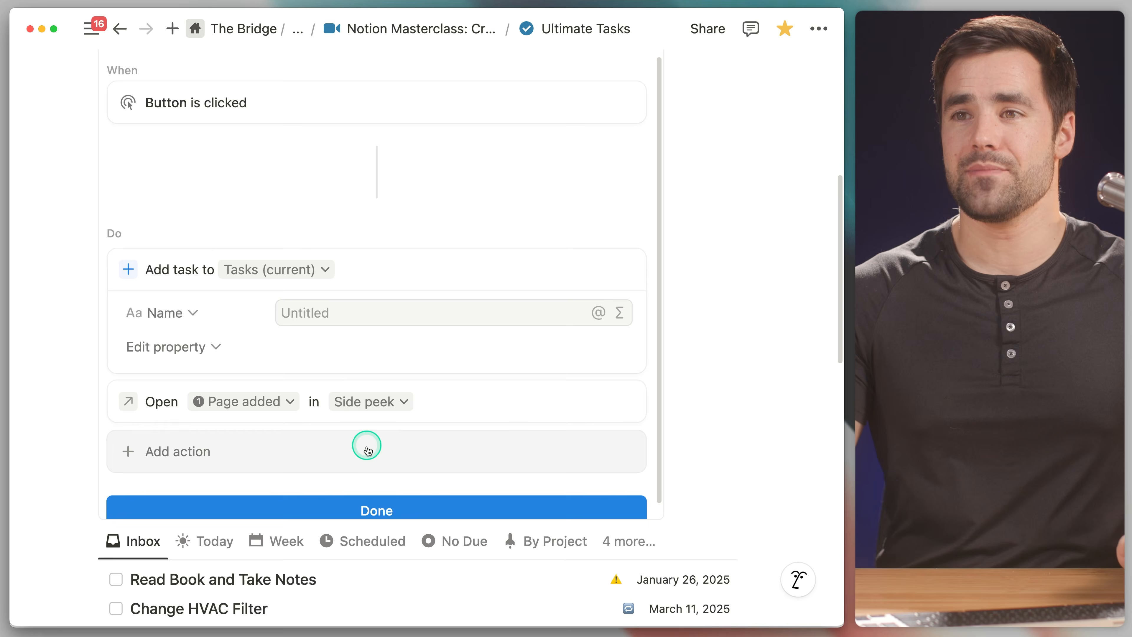
left_click(383, 505)
scroll(412, 473, "up", 7)
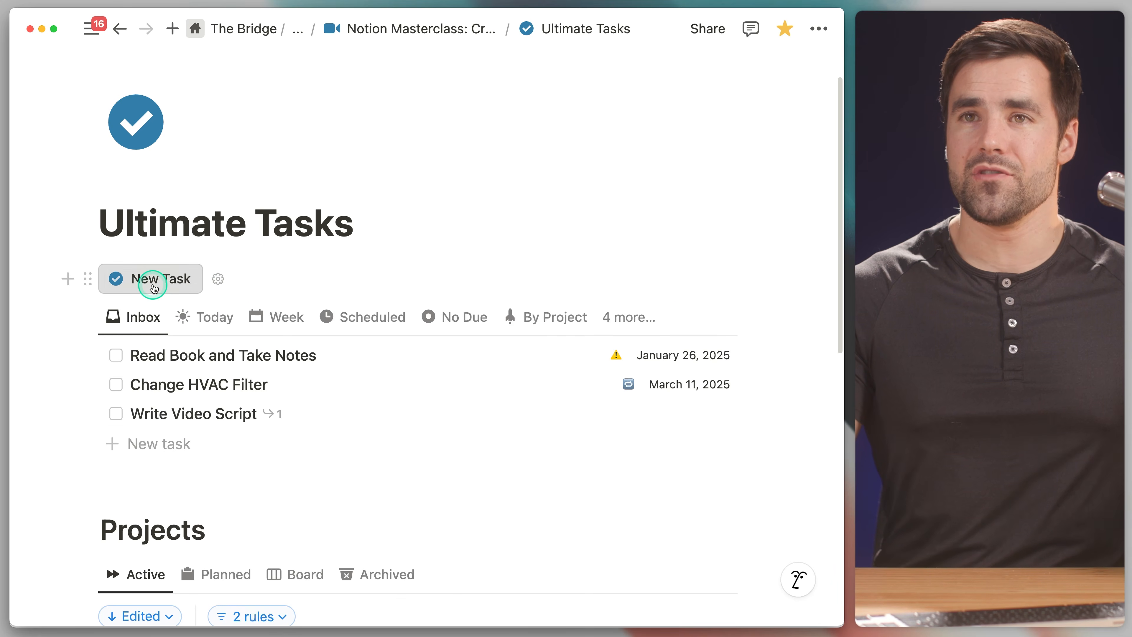
Step: Test the New Task button by creating a task named Pet a Hippo, and close its side peek
left_click(168, 281)
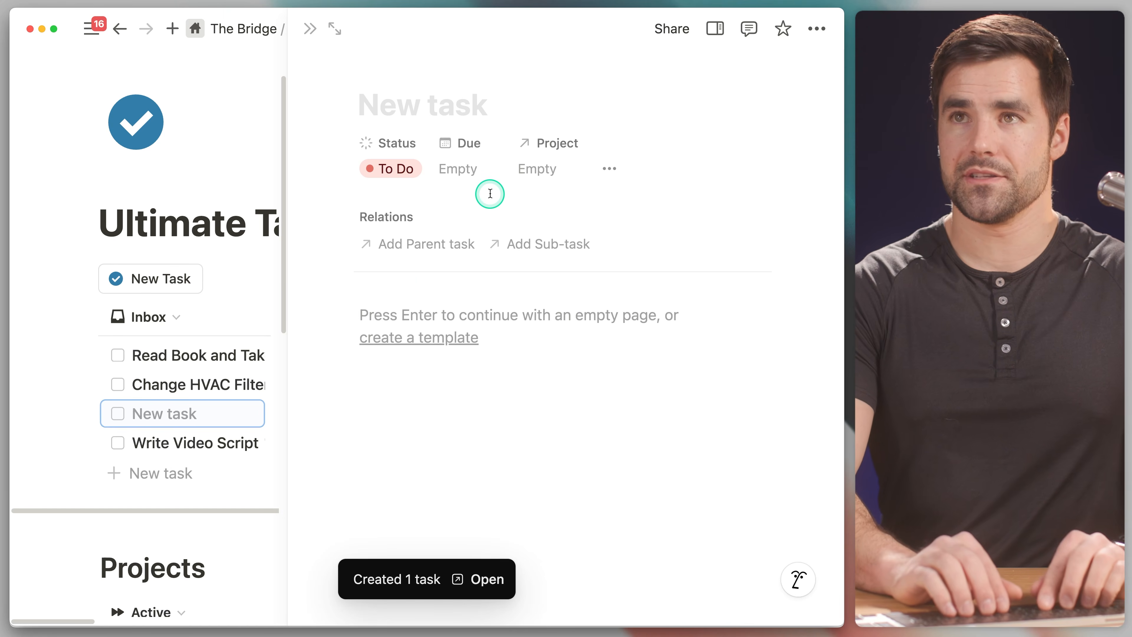
type("Pet a Hipp")
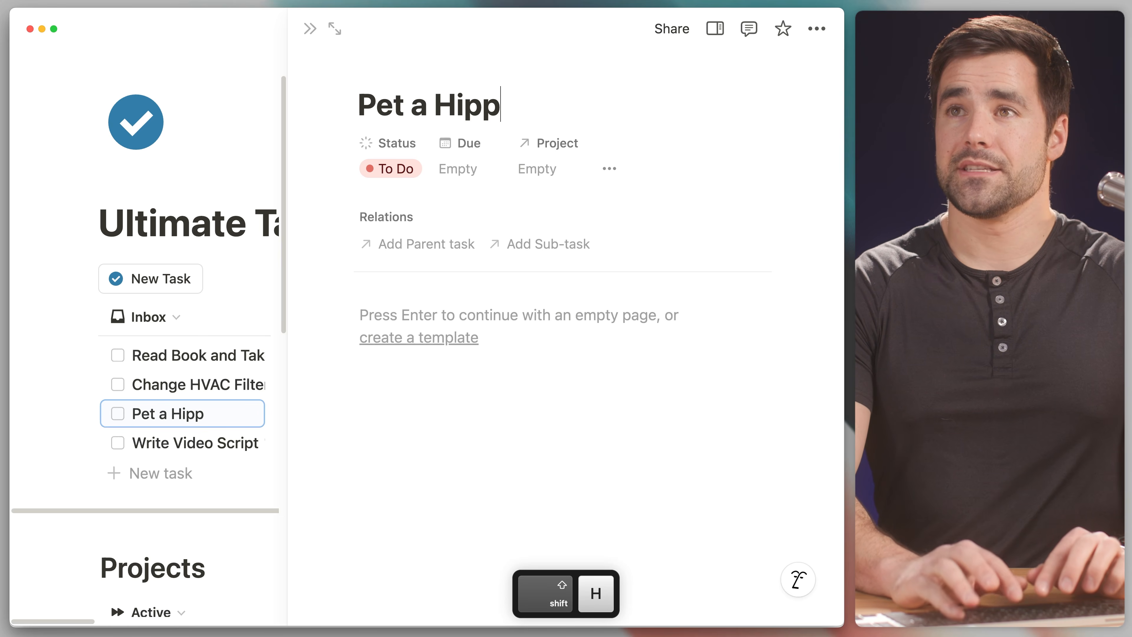
type("o")
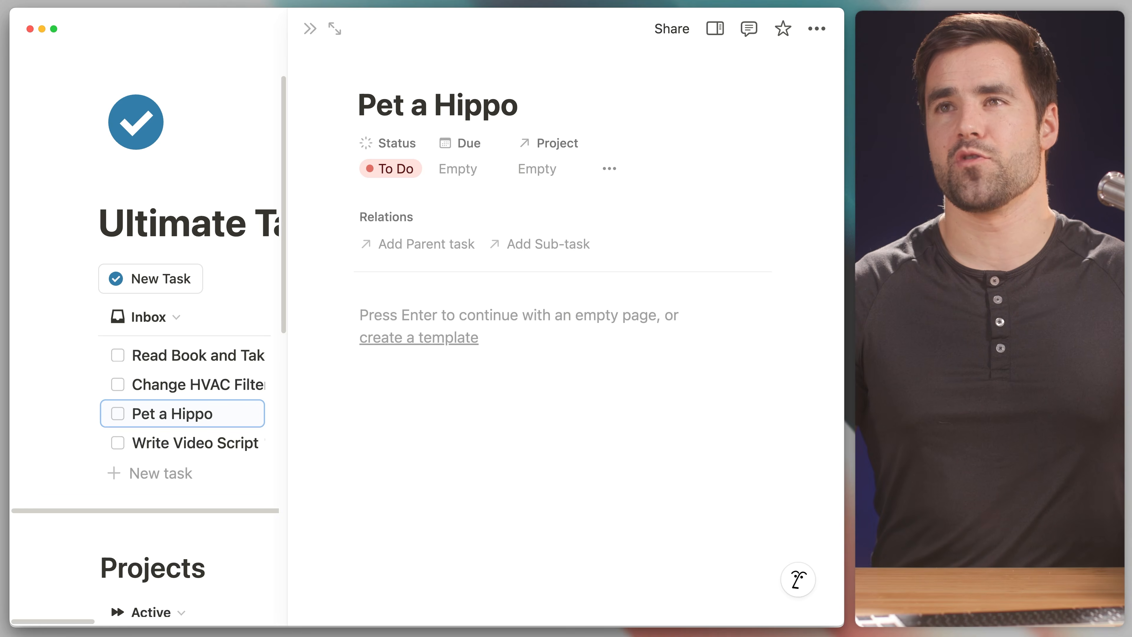
left_click(363, 140)
left_click(310, 31)
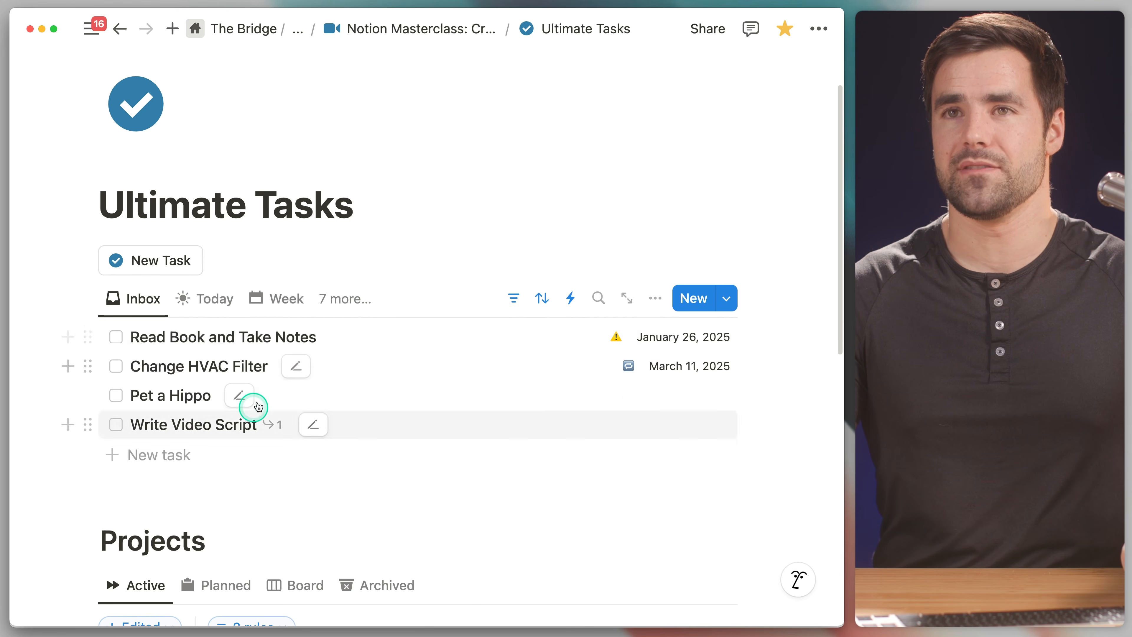
Step: Insert a button block directly below the Projects heading, above the project views
scroll(272, 355, "down", 2)
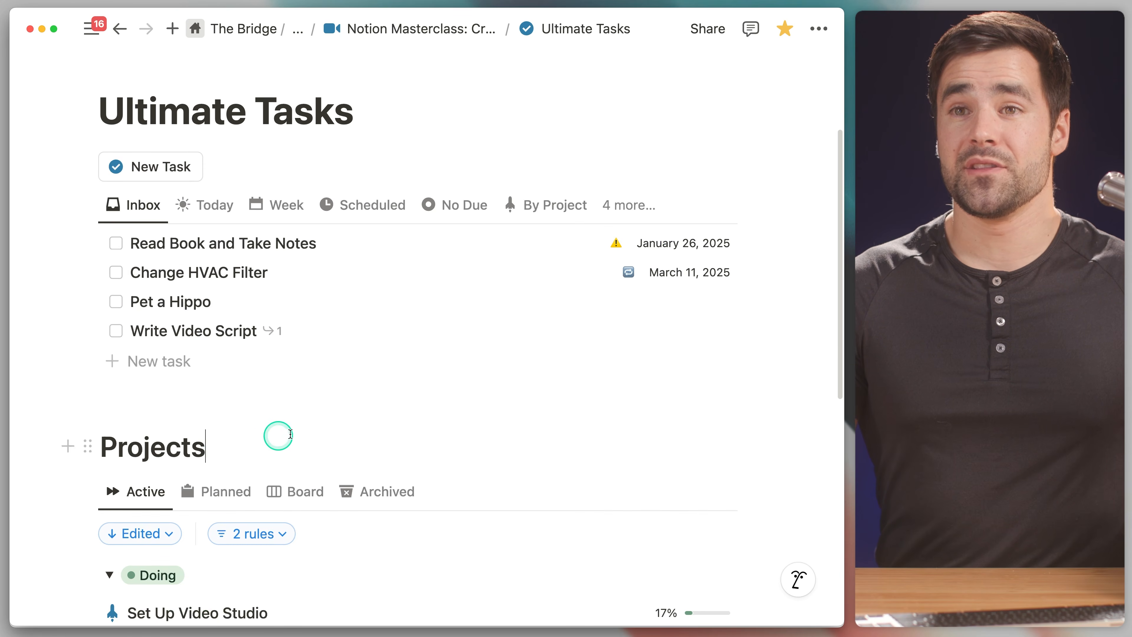
scroll(290, 424, "down", 1)
key("Return")
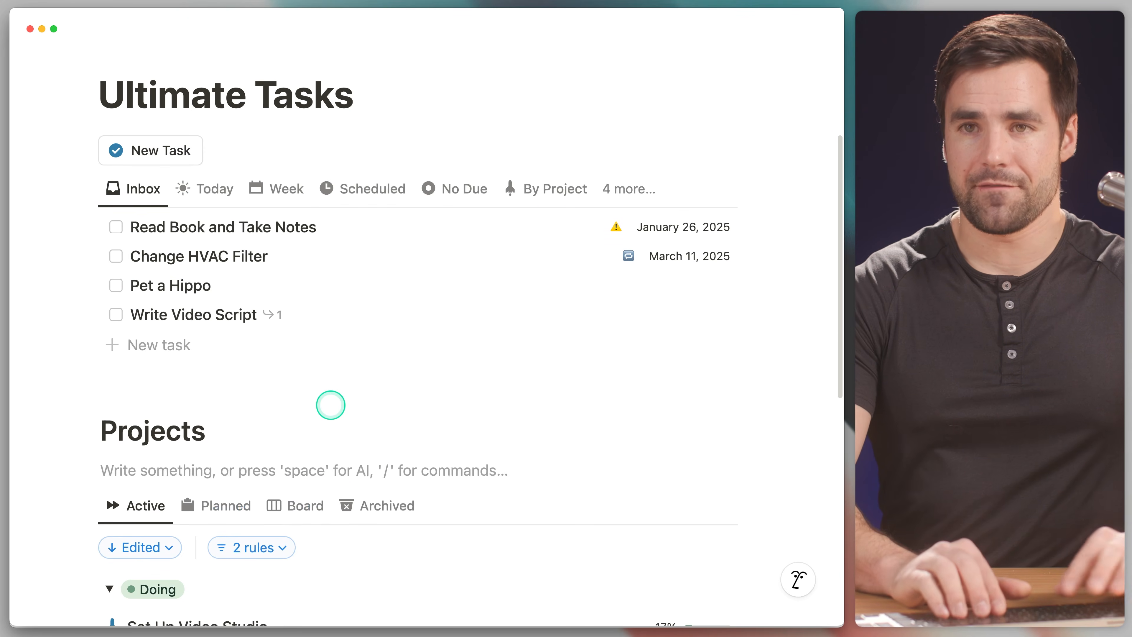
type("/butt")
key("Return")
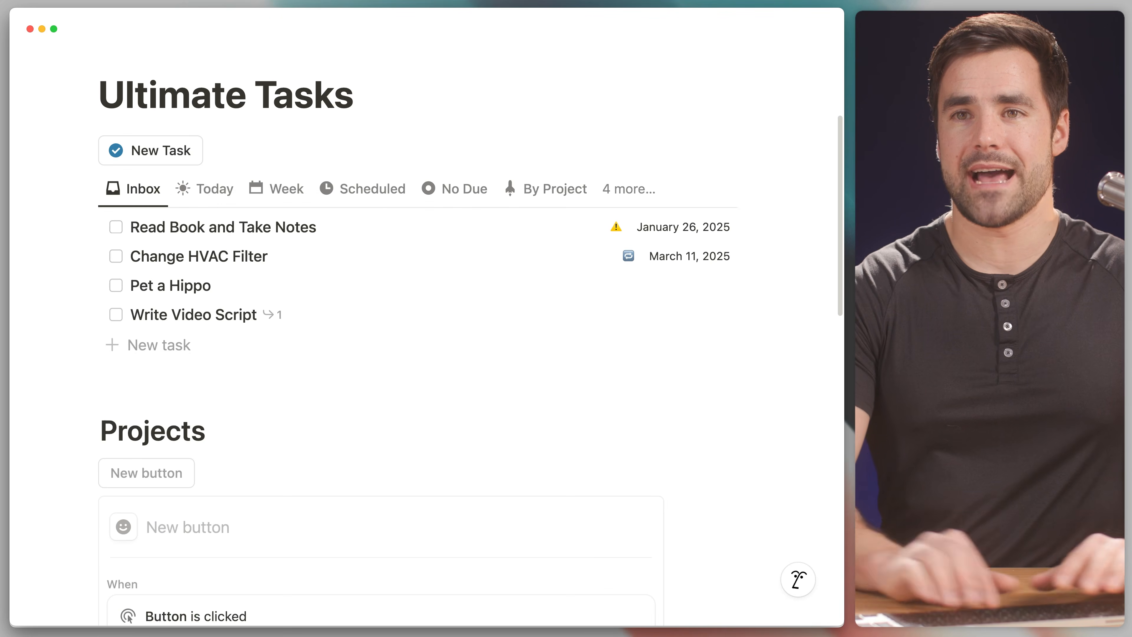
Step: Name the button New Project and give it the blue rocket icon
scroll(312, 410, "down", 2)
type("New Project")
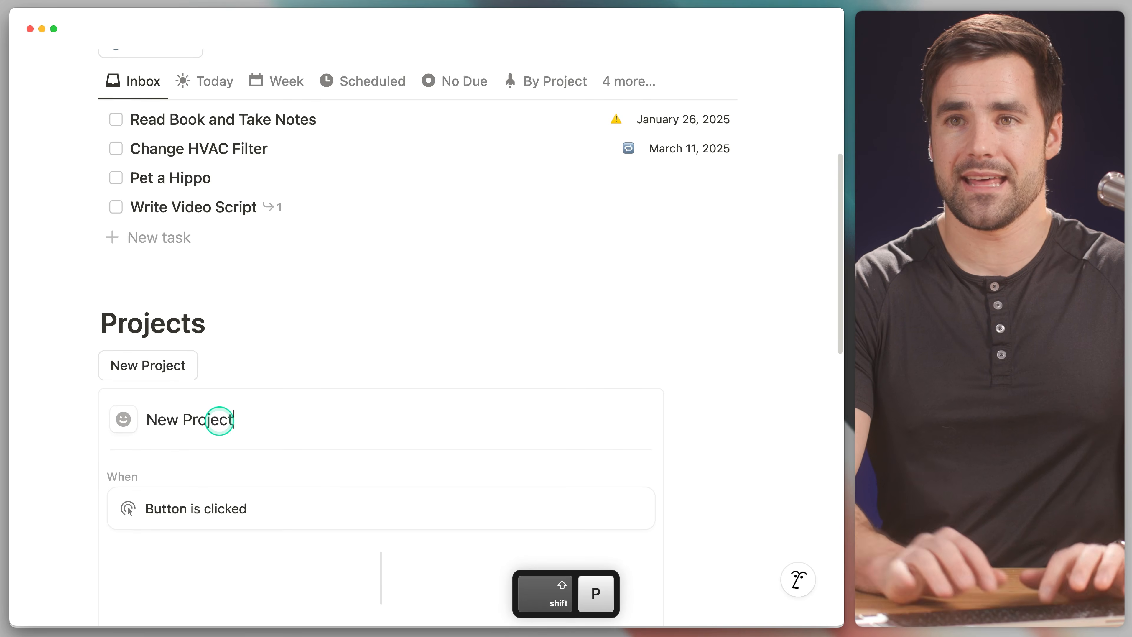
scroll(180, 408, "down", 1)
scroll(180, 408, "down", 2)
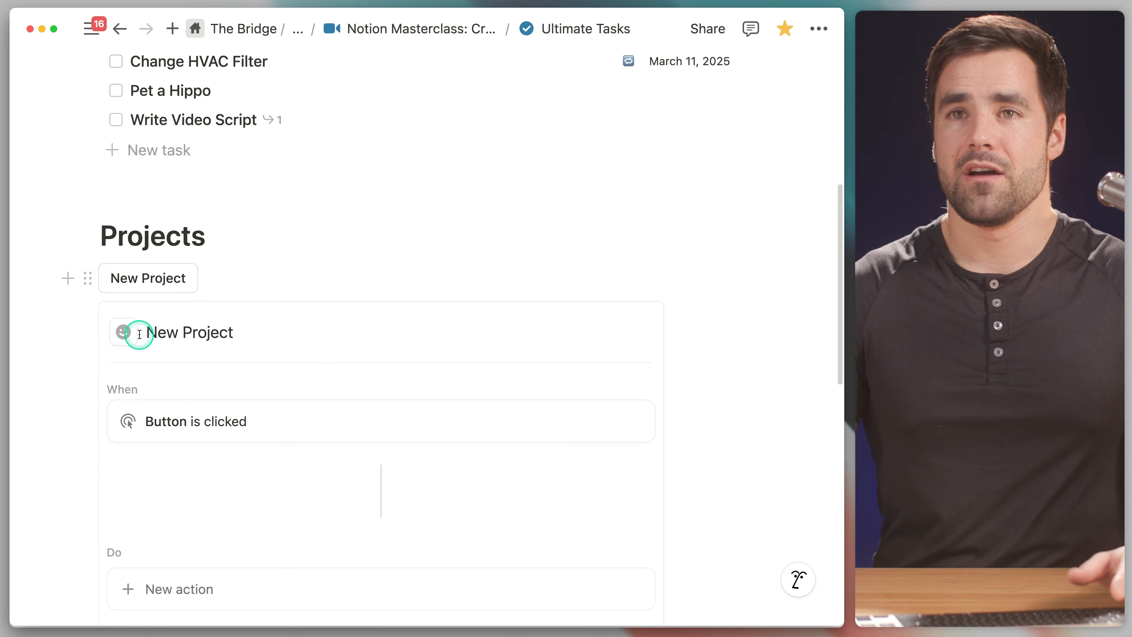
left_click(125, 339)
left_click(140, 412)
Step: Make the New Project button add a page to the Projects (current) database using the default Project template
scroll(424, 344, "down", 3)
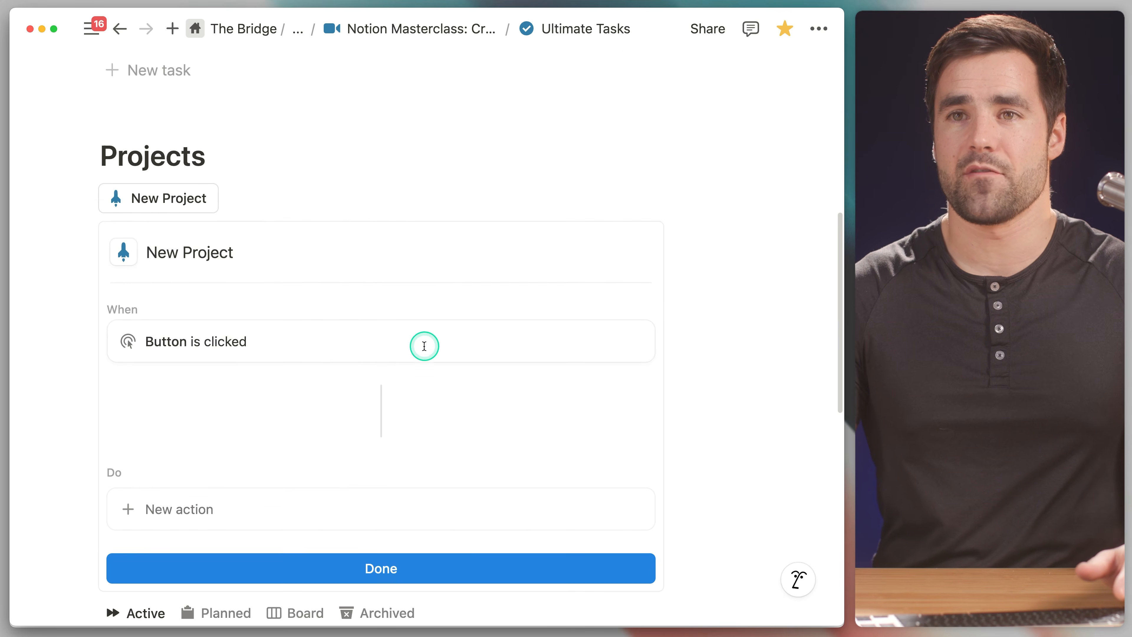
left_click(225, 502)
left_click(227, 261)
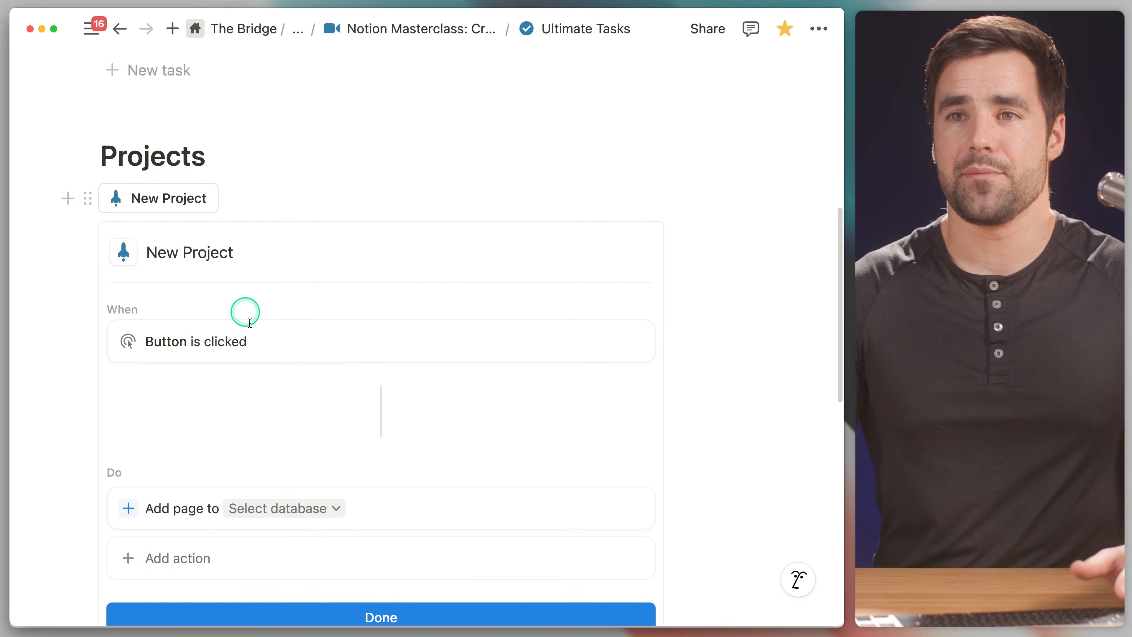
left_click(290, 508)
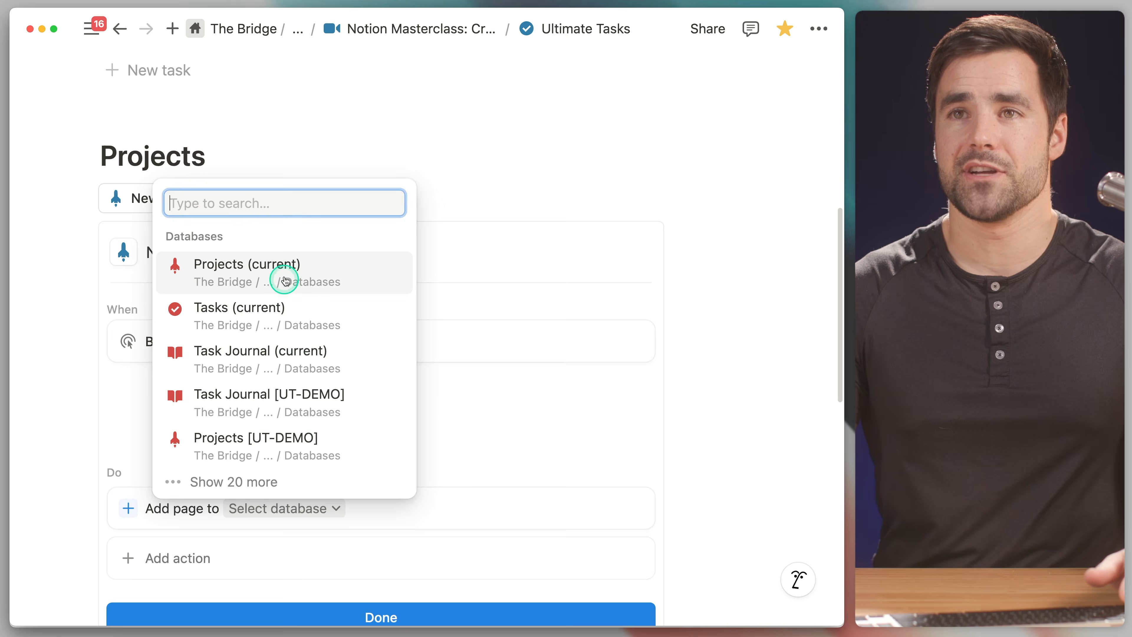
left_click(286, 277)
scroll(370, 352, "down", 2)
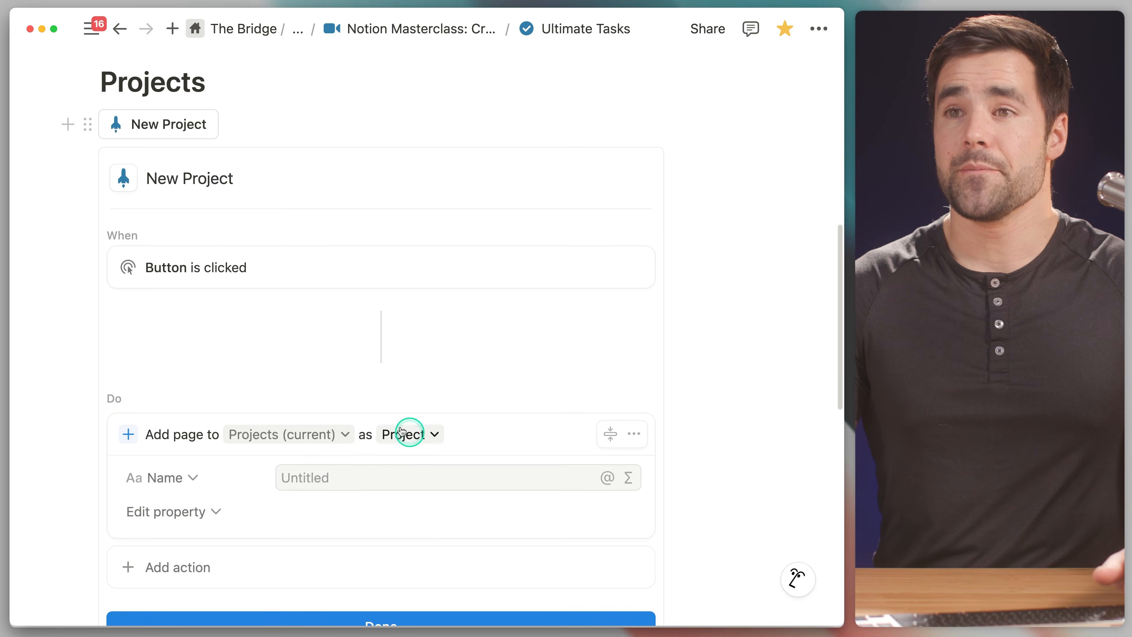
left_click(433, 440)
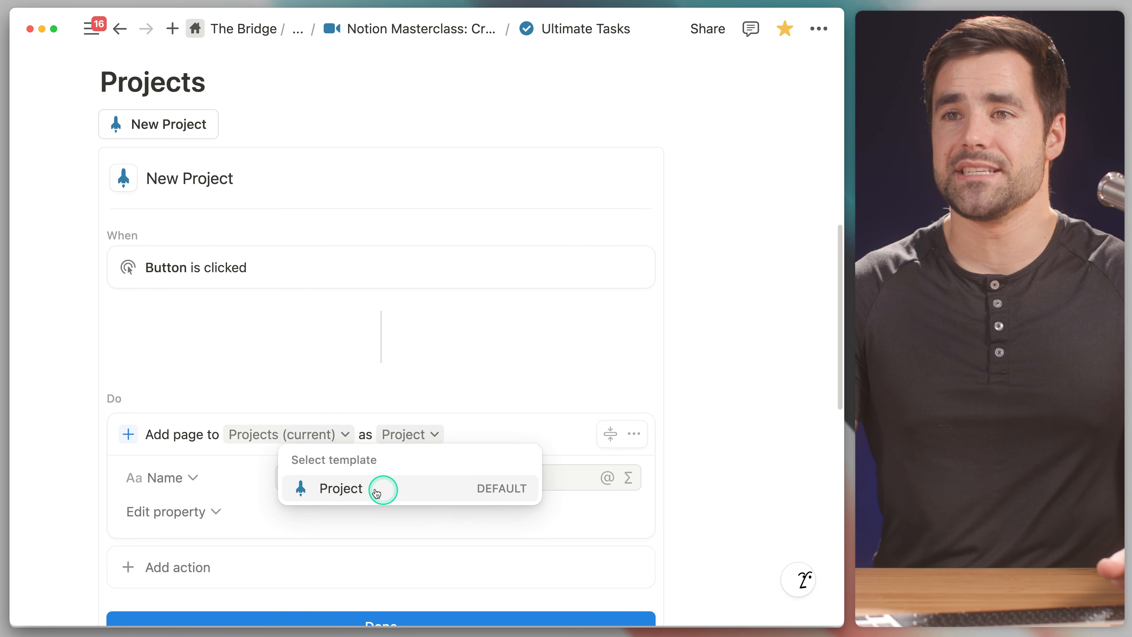
left_click(498, 403)
scroll(358, 406, "down", 2)
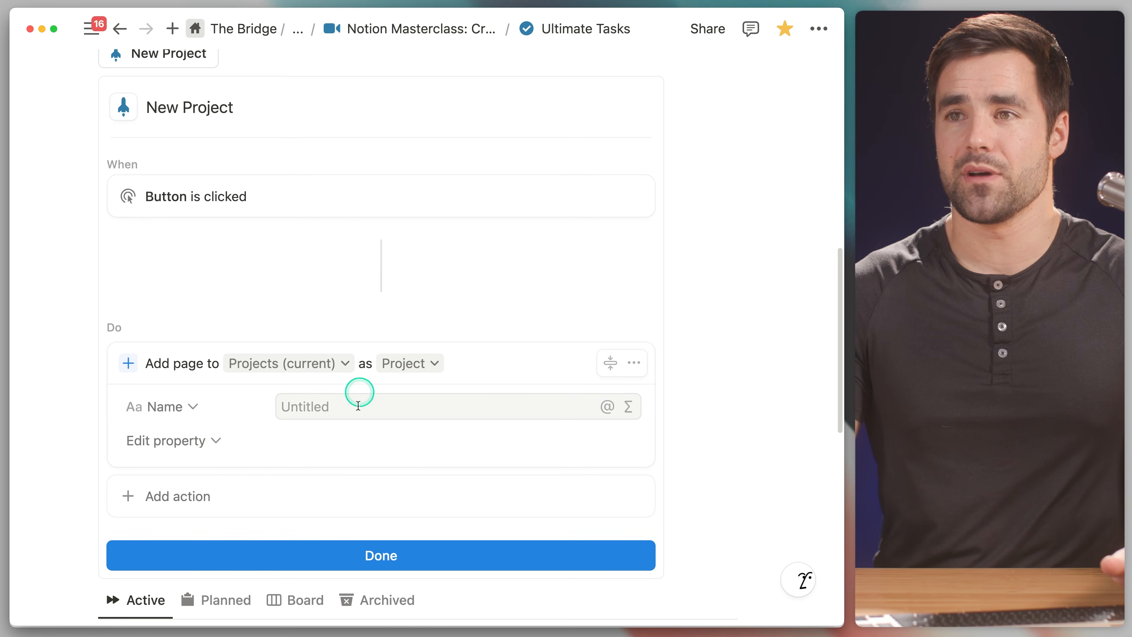
Step: Add an action to the New Project button that opens the added page in Side peek, and finish the button's setup
left_click(235, 488)
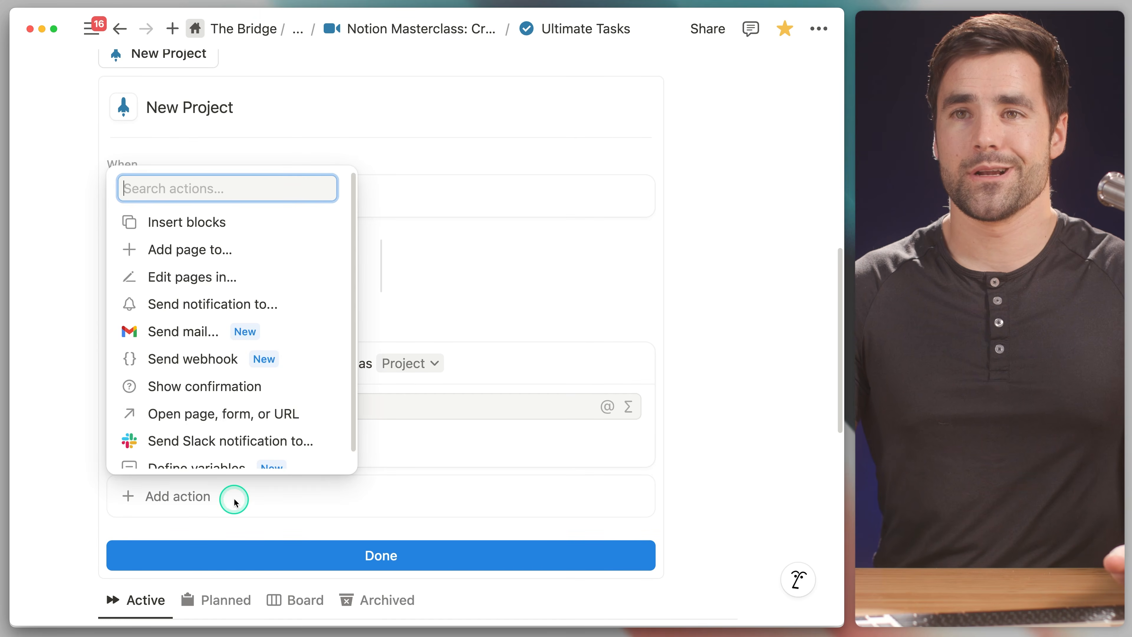
left_click(310, 408)
left_click(258, 504)
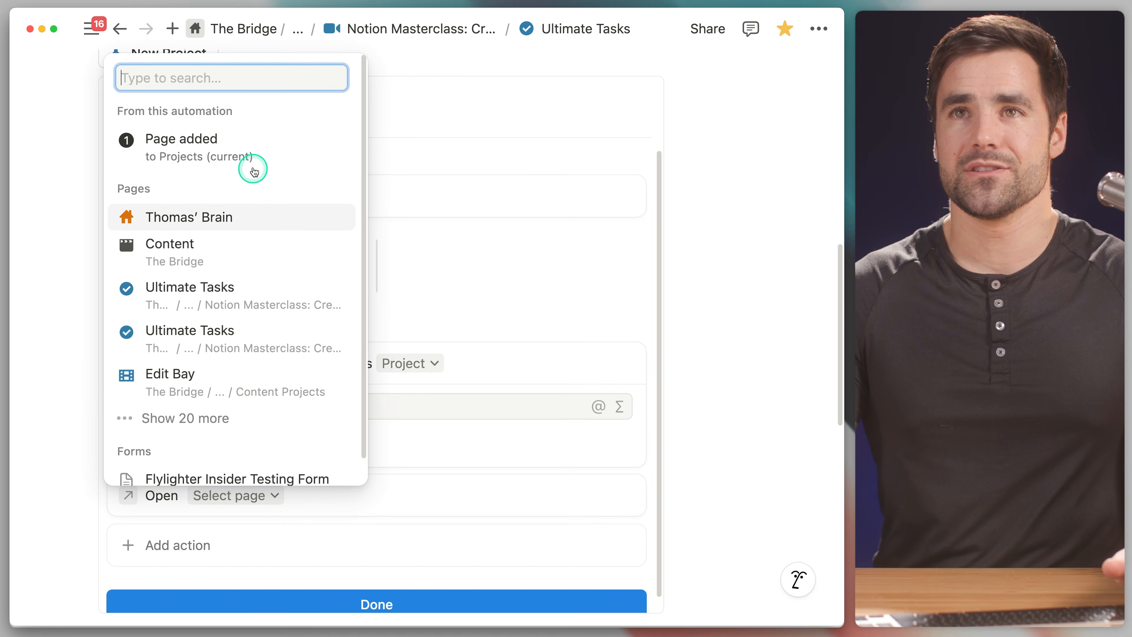
left_click(255, 150)
left_click(393, 501)
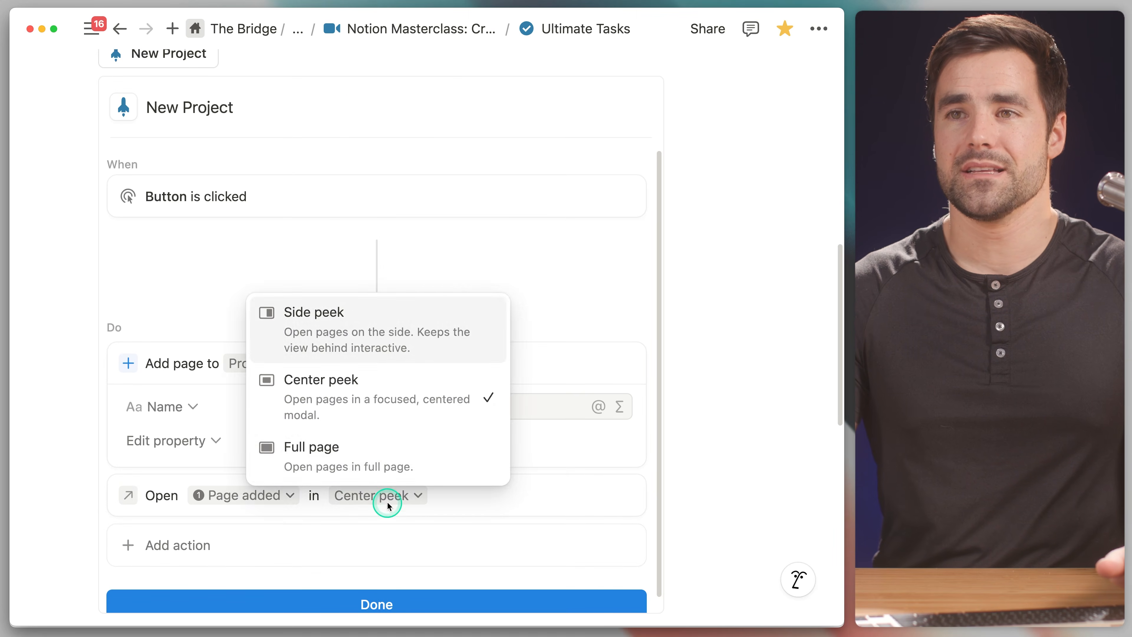
left_click(371, 346)
left_click(370, 588)
scroll(379, 536, "up", 6)
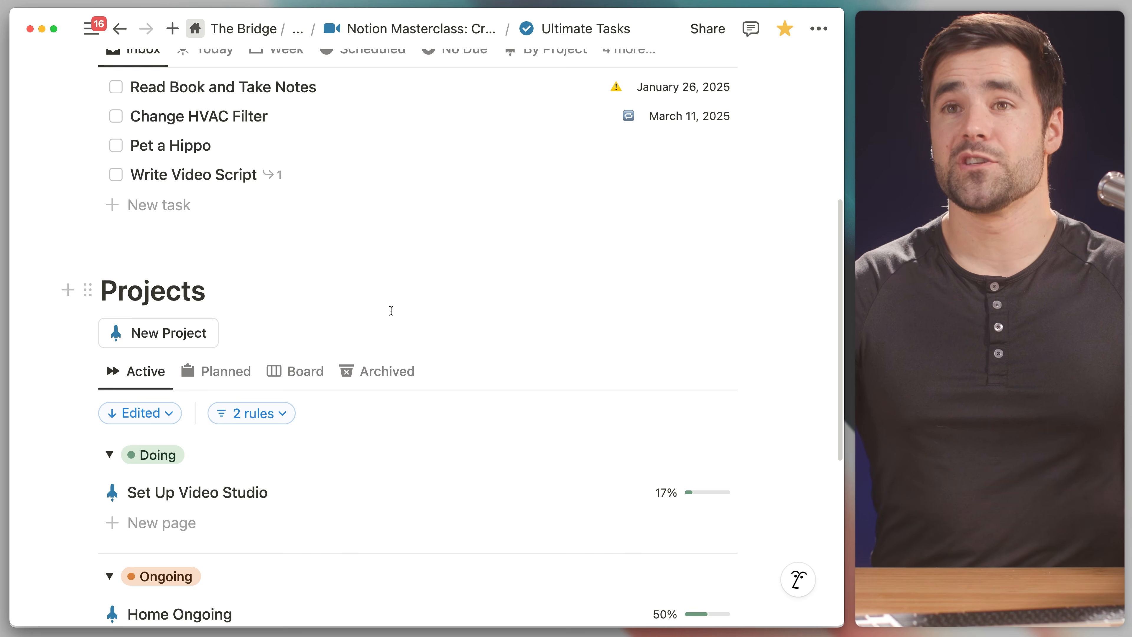
Step: Open the Databases page and rename the Tasks (current) database to Tasks
scroll(450, 322, "down", 7)
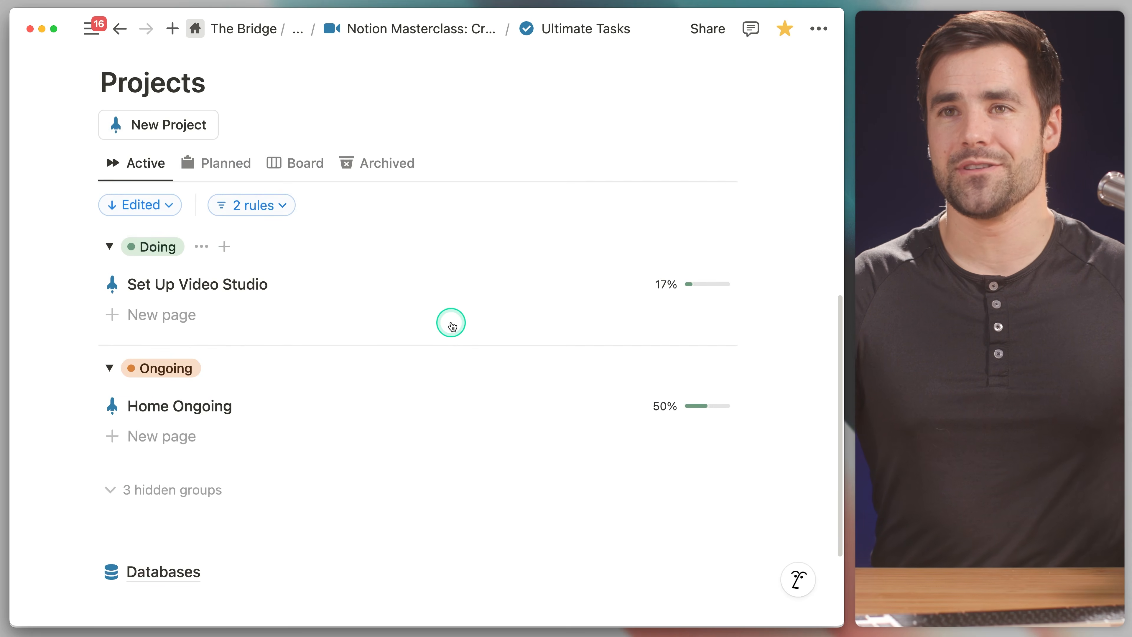
left_click(167, 466)
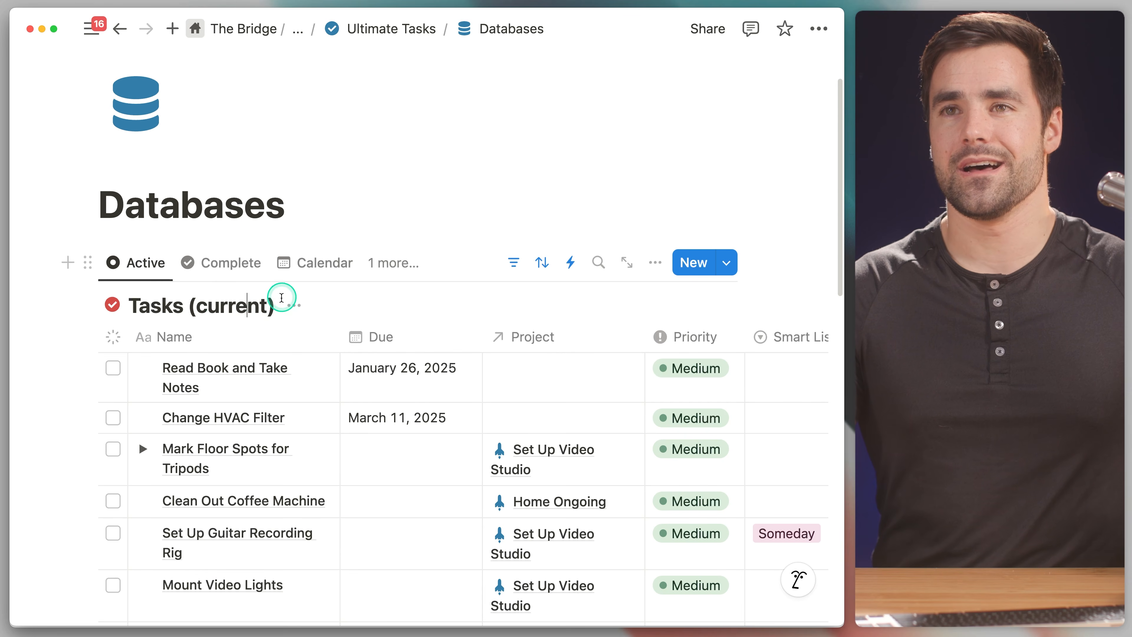
scroll(495, 227, "down", 1)
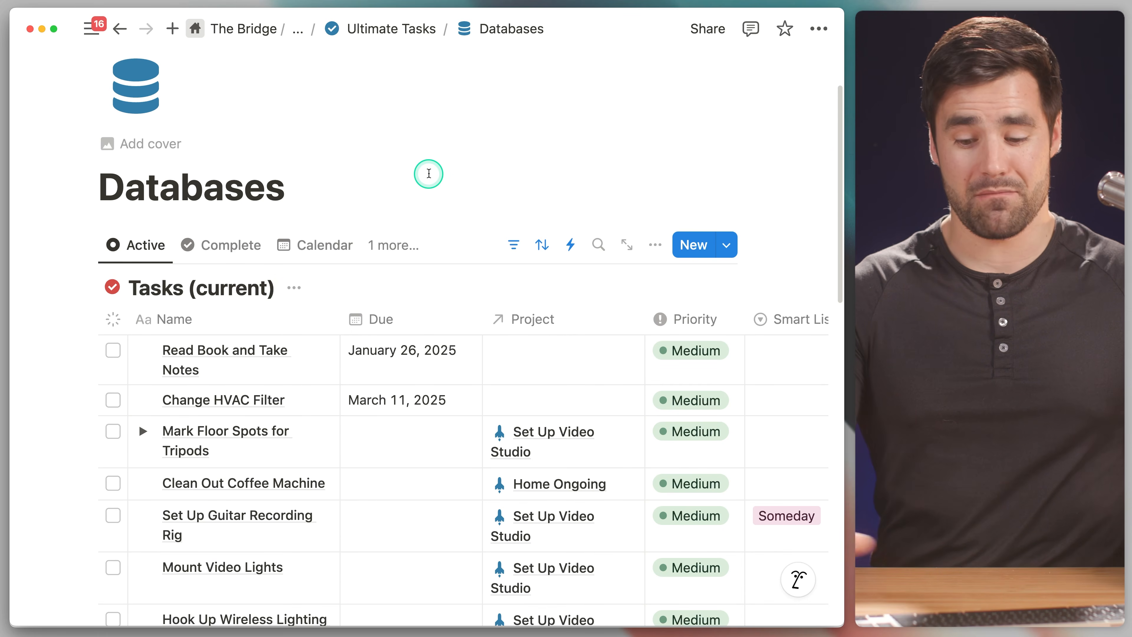
key("BackSpace")
key("BackSpace")
key("BackSpace")
key("BackSpace")
key("BackSpace")
key("BackSpace")
key("BackSpace")
key("BackSpace")
key("BackSpace")
key("BackSpace")
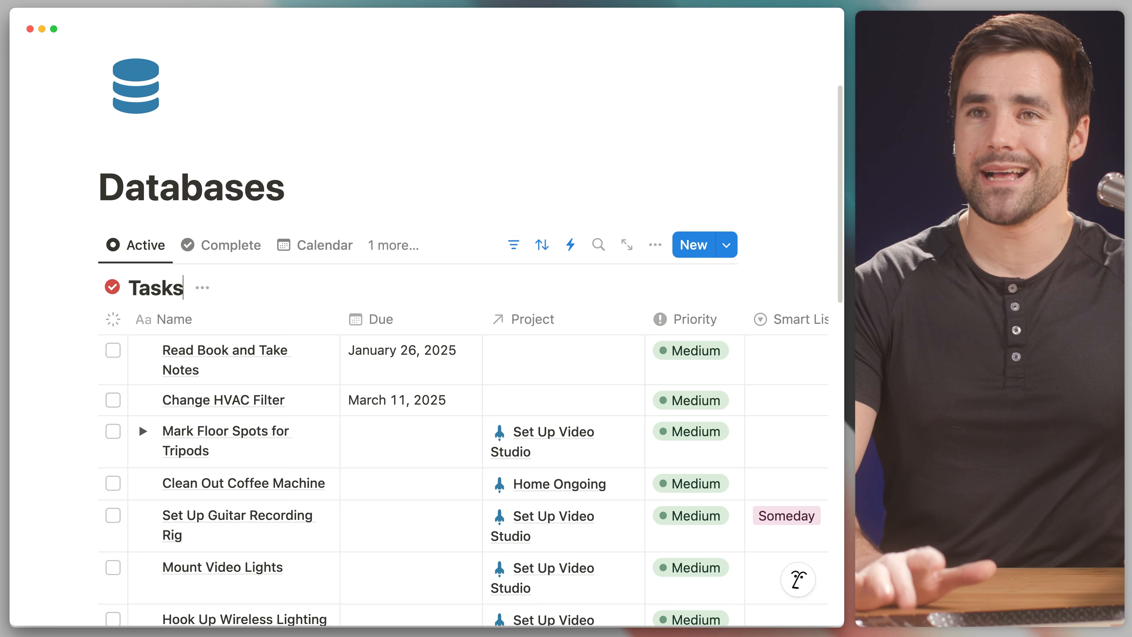
Step: Rename the Projects (current) database on the Databases page to Projects
scroll(417, 182, "down", 10)
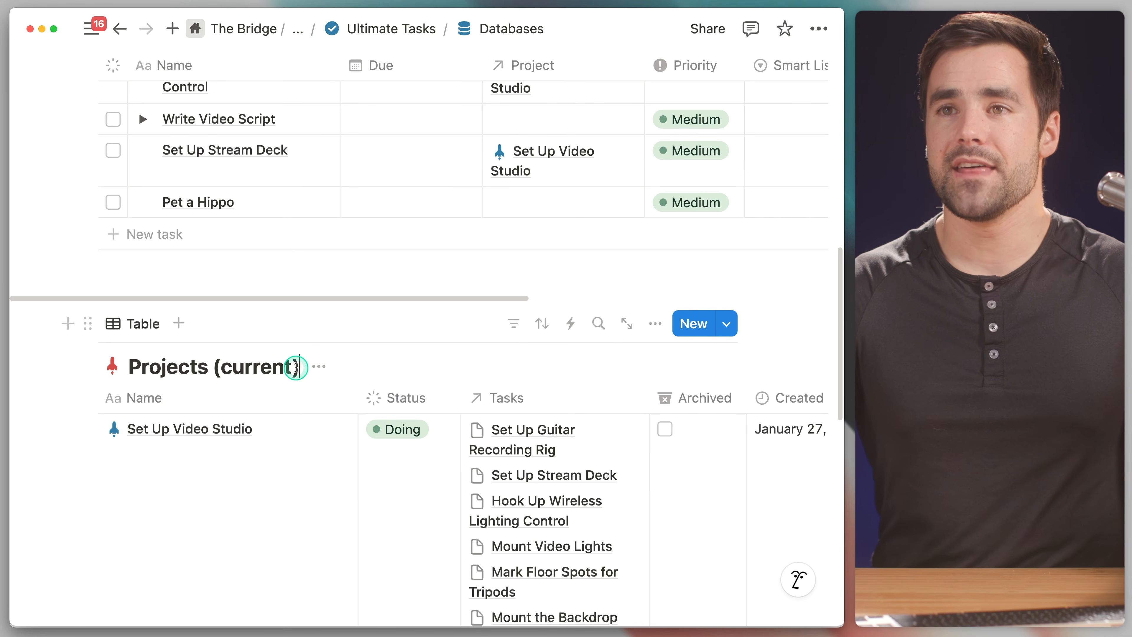
left_click(343, 330)
key("BackSpace")
key("BackSpace")
key("BackSpace")
key("BackSpace")
key("BackSpace")
key("BackSpace")
key("BackSpace")
key("BackSpace")
Step: Rename the Task Journal (current) database to Task Journal
scroll(325, 332, "down", 10)
left_click(319, 464)
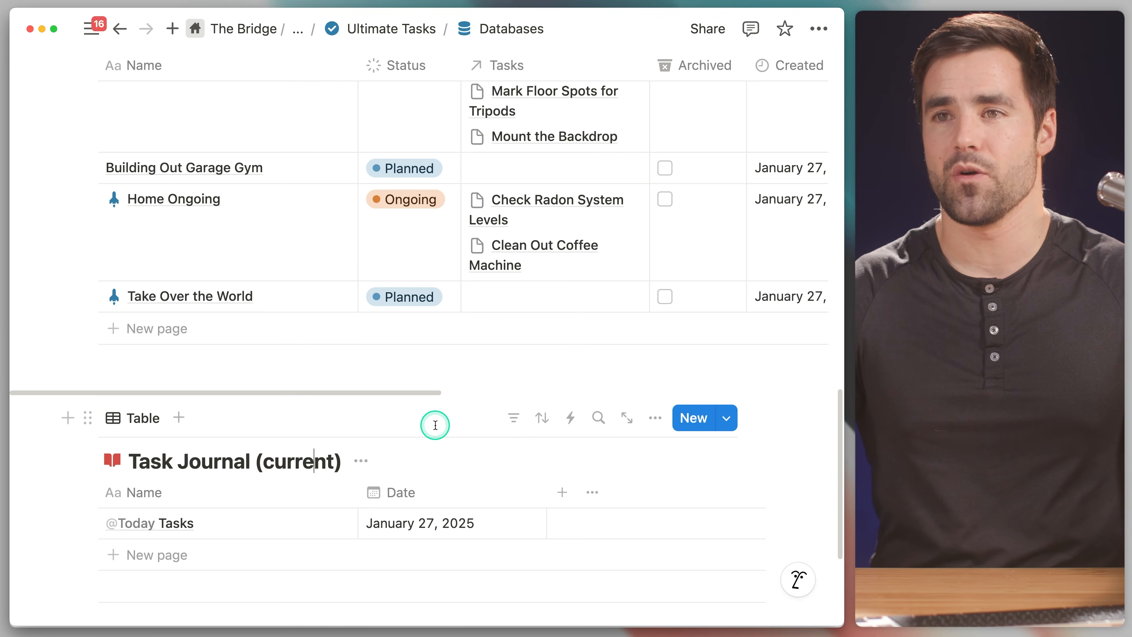
key("Delete")
key("Delete")
key("Delete")
key("BackSpace")
key("BackSpace")
key("BackSpace")
key("BackSpace")
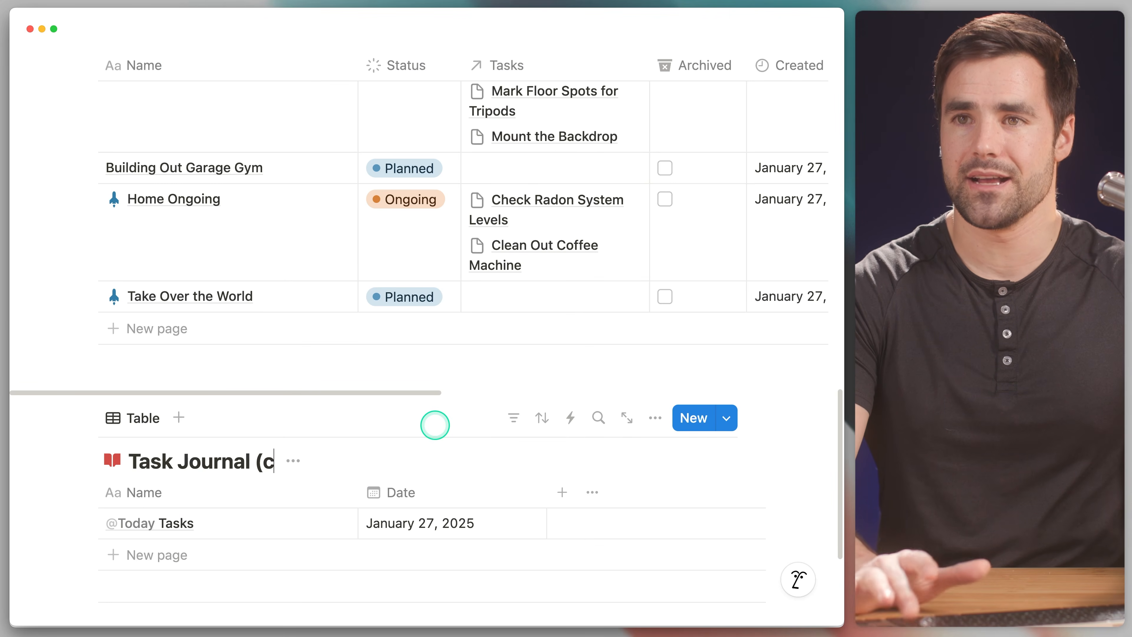
key("BackSpace")
key("BackSpace")
key("BackSpace")
Step: Turn the inline Tasks, Projects and Task Journal databases on the Databases page into full-page databases
scroll(396, 402, "up", 20)
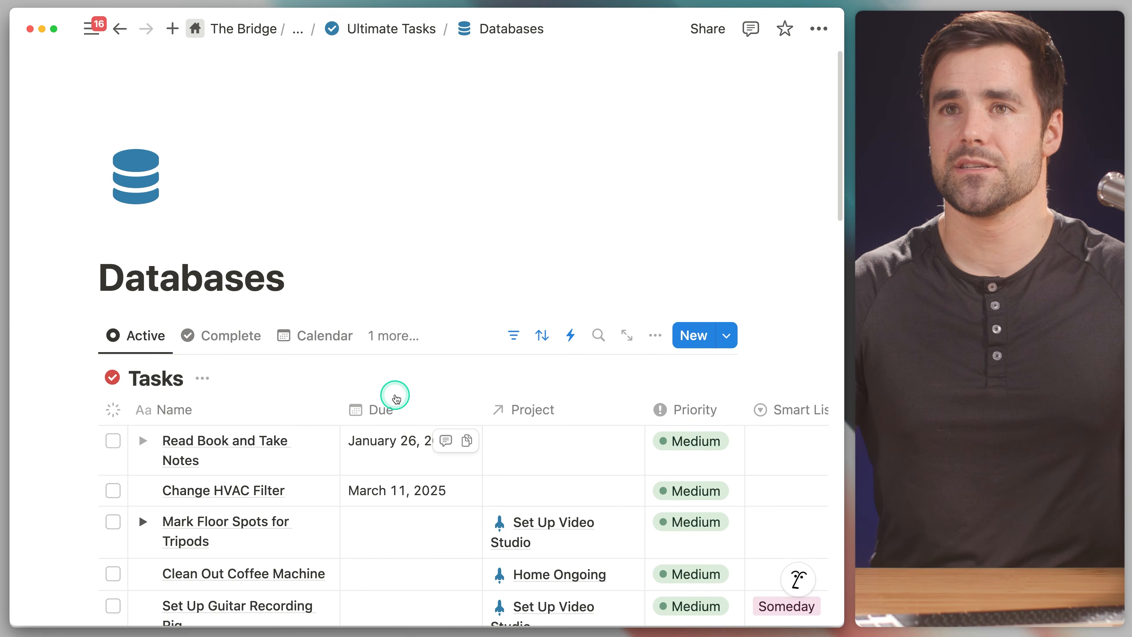
scroll(396, 399, "down", 2)
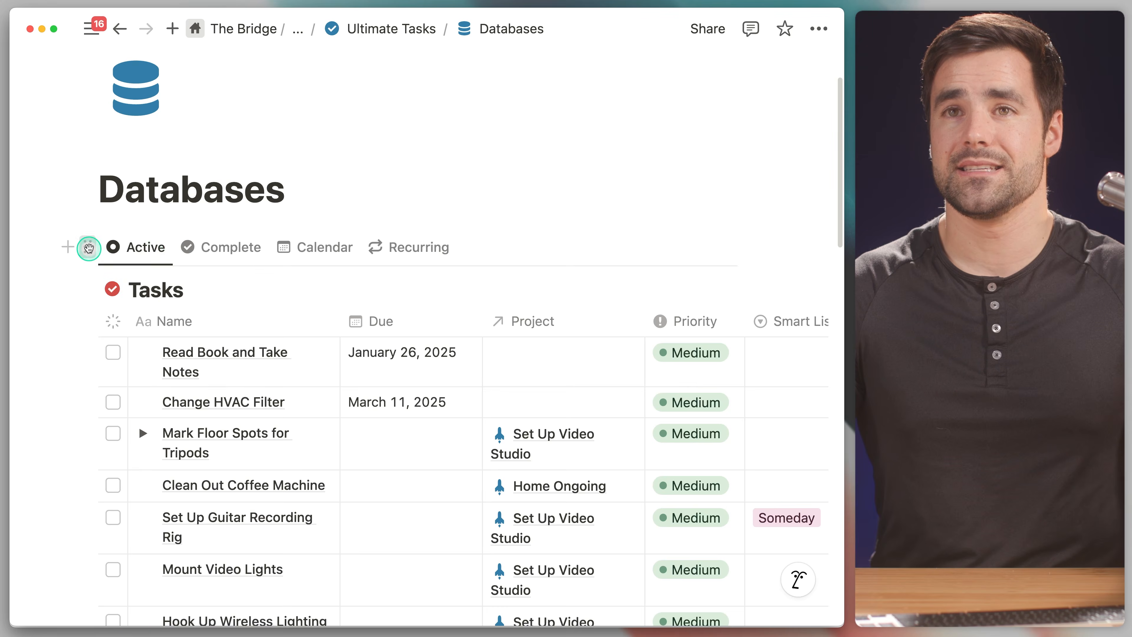
left_click(89, 248)
left_click(237, 325)
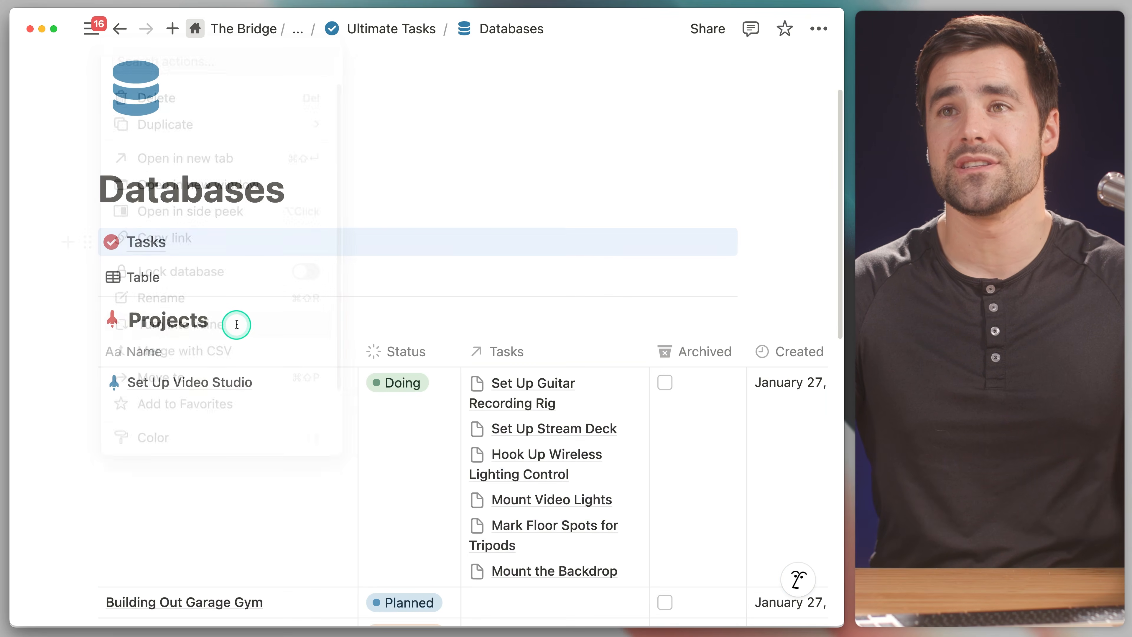
left_click(91, 281)
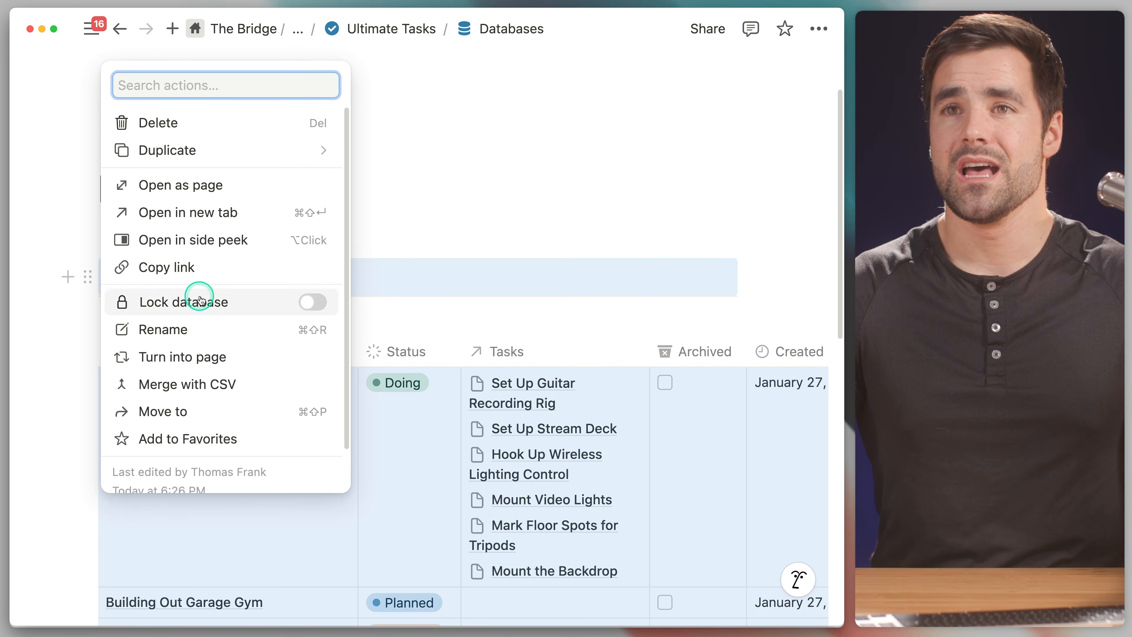
left_click(212, 356)
left_click(98, 312)
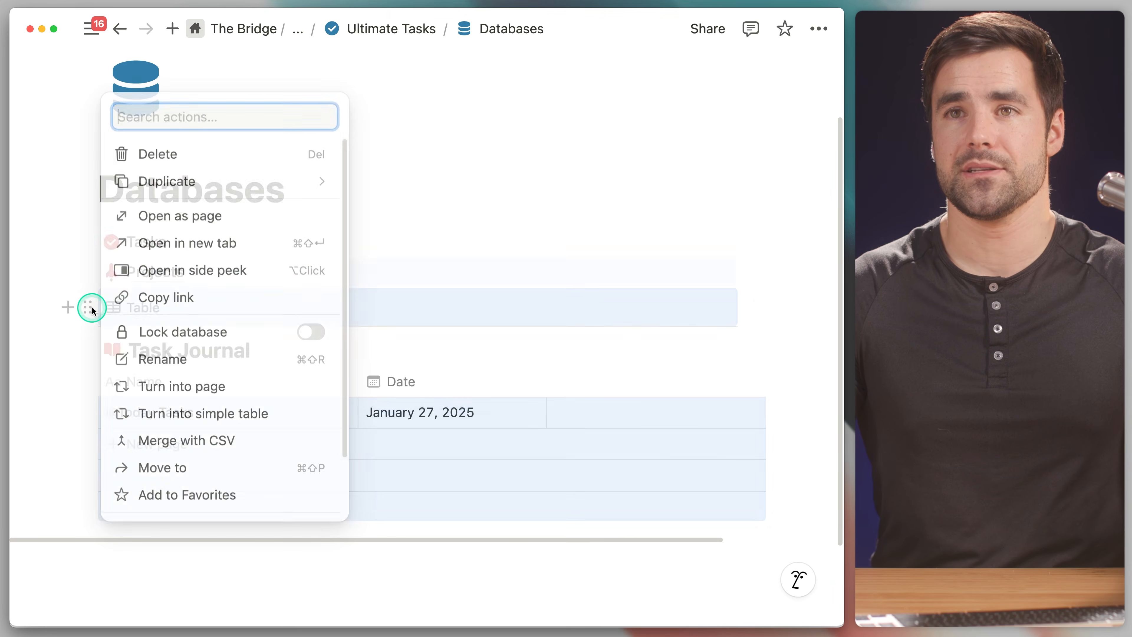
left_click(216, 386)
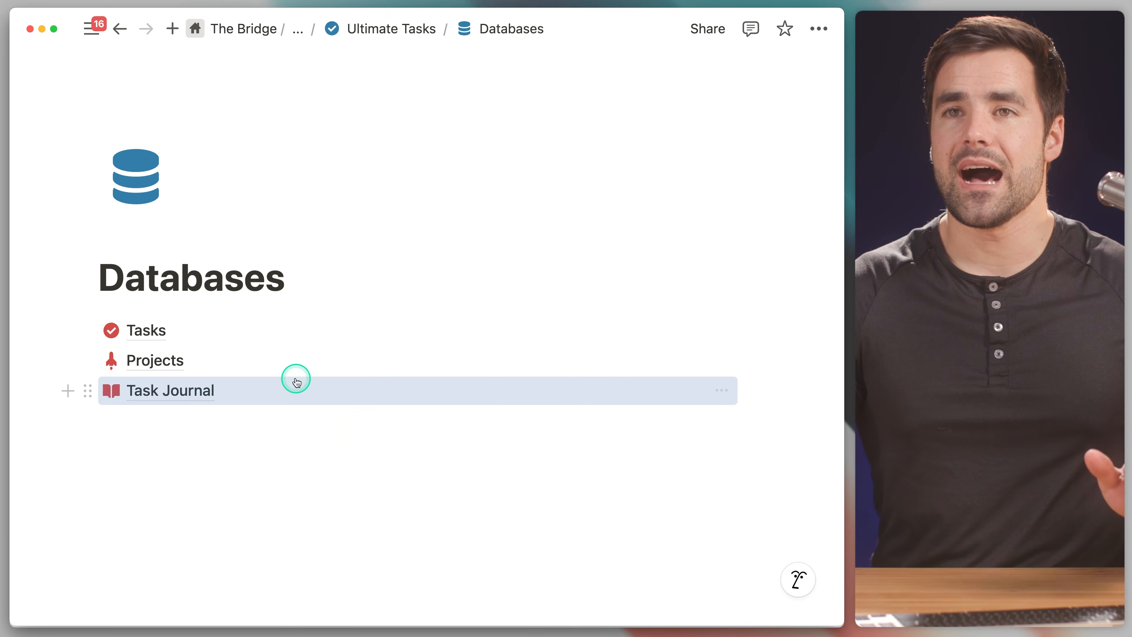
Step: Open the Tasks database as a page and lock it
mouse_move(294, 378)
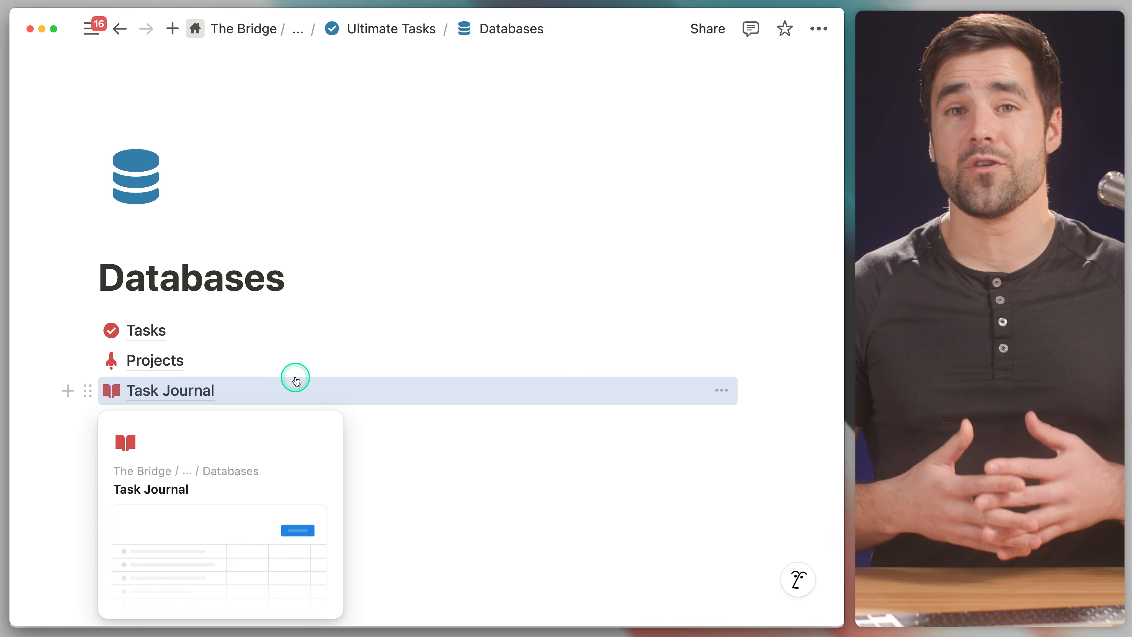
left_click(154, 330)
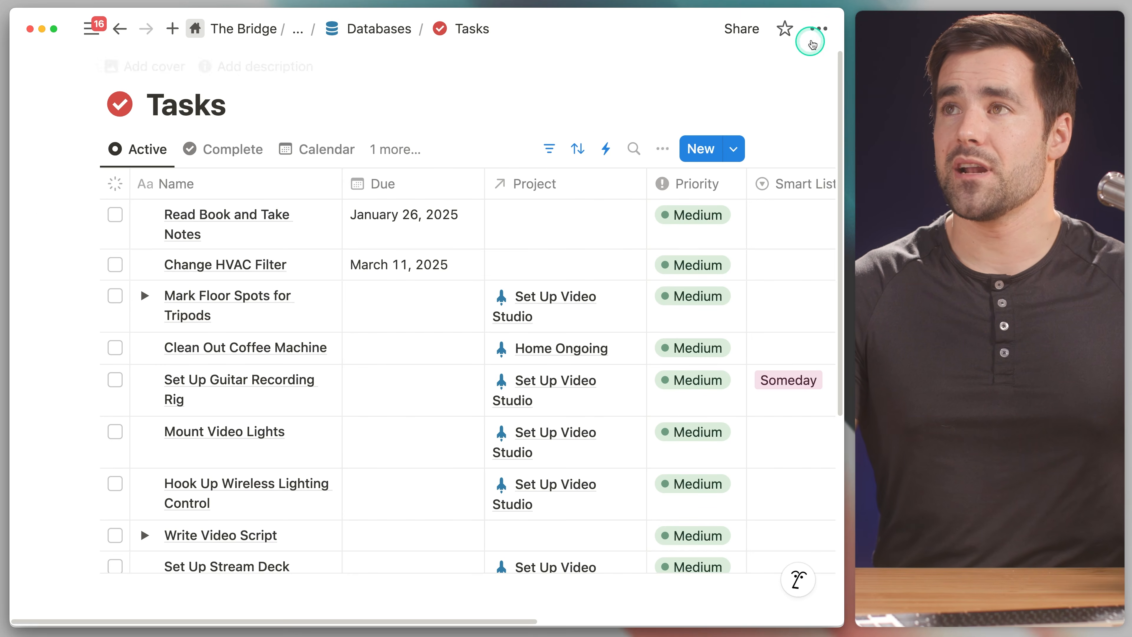
left_click(818, 29)
left_click(800, 155)
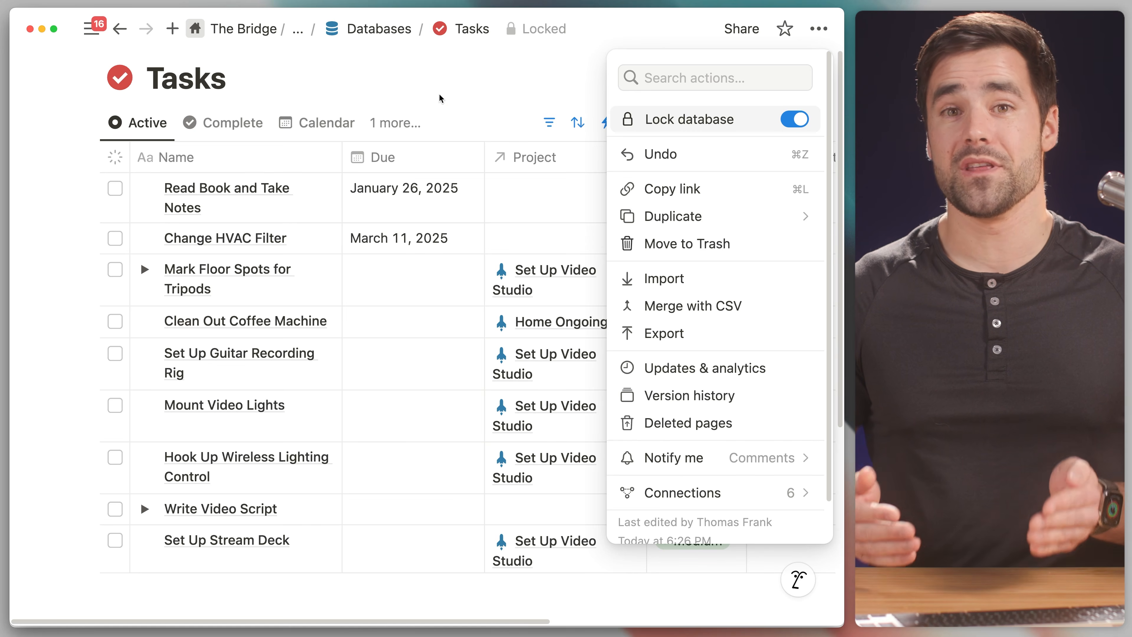
left_click(736, 124)
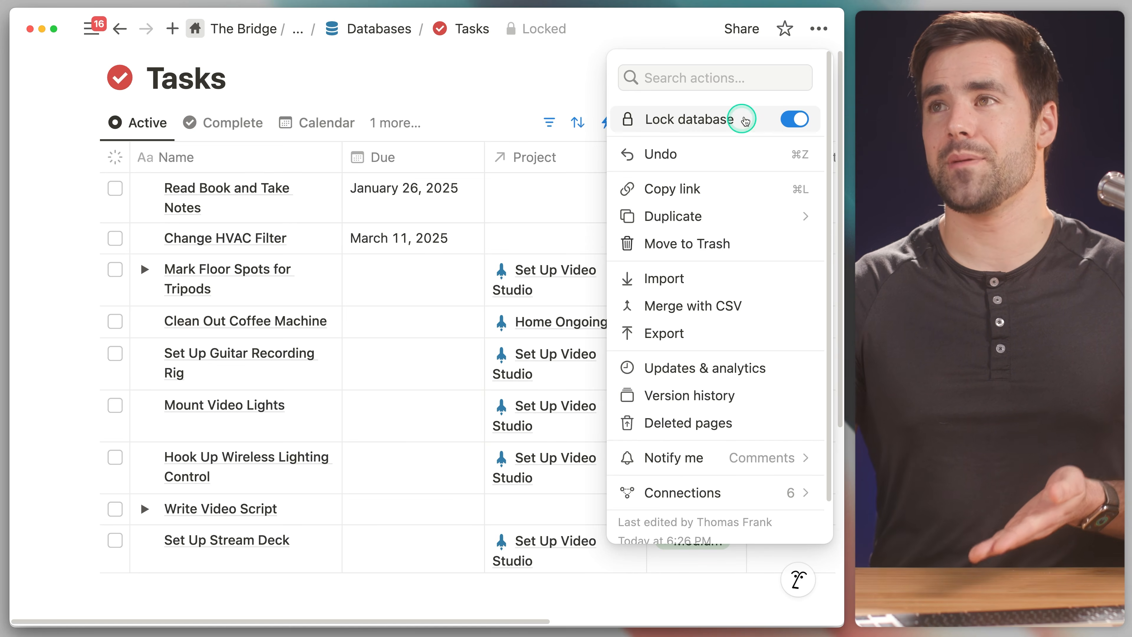
left_click(555, 96)
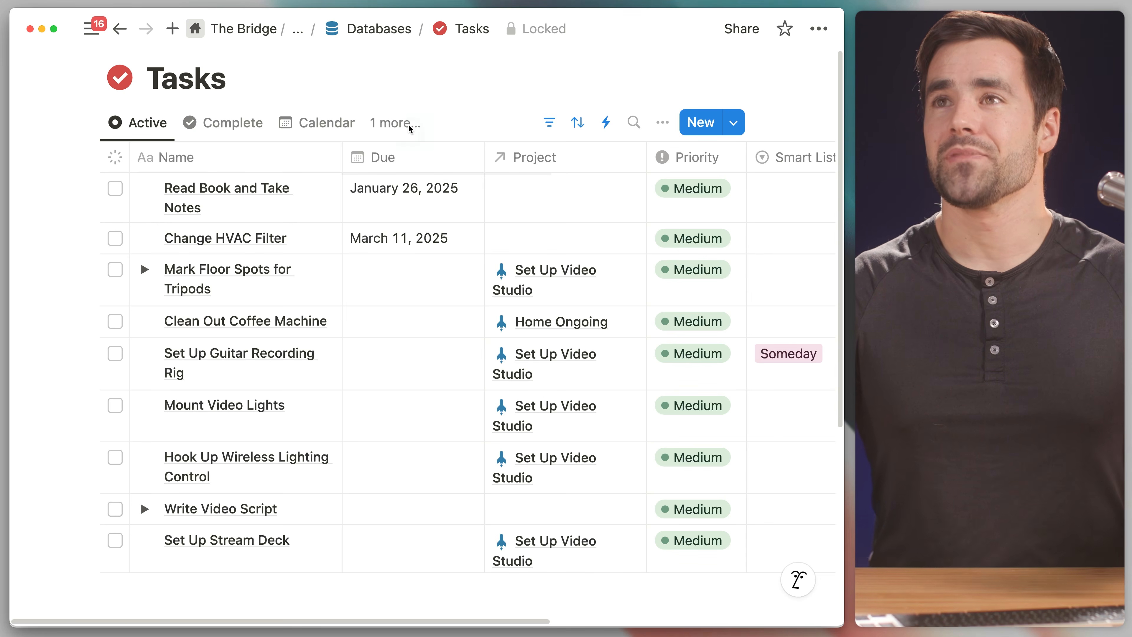
Step: Return to the Databases page, open the Projects database and lock it
left_click(379, 43)
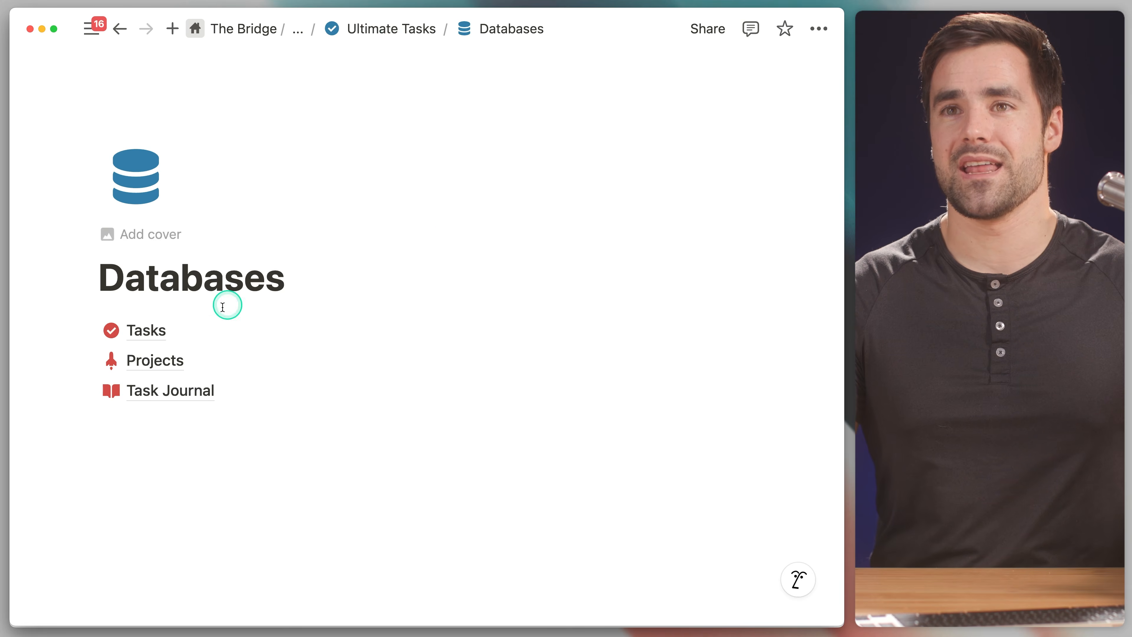
left_click(156, 360)
left_click(823, 31)
left_click(793, 154)
left_click(489, 90)
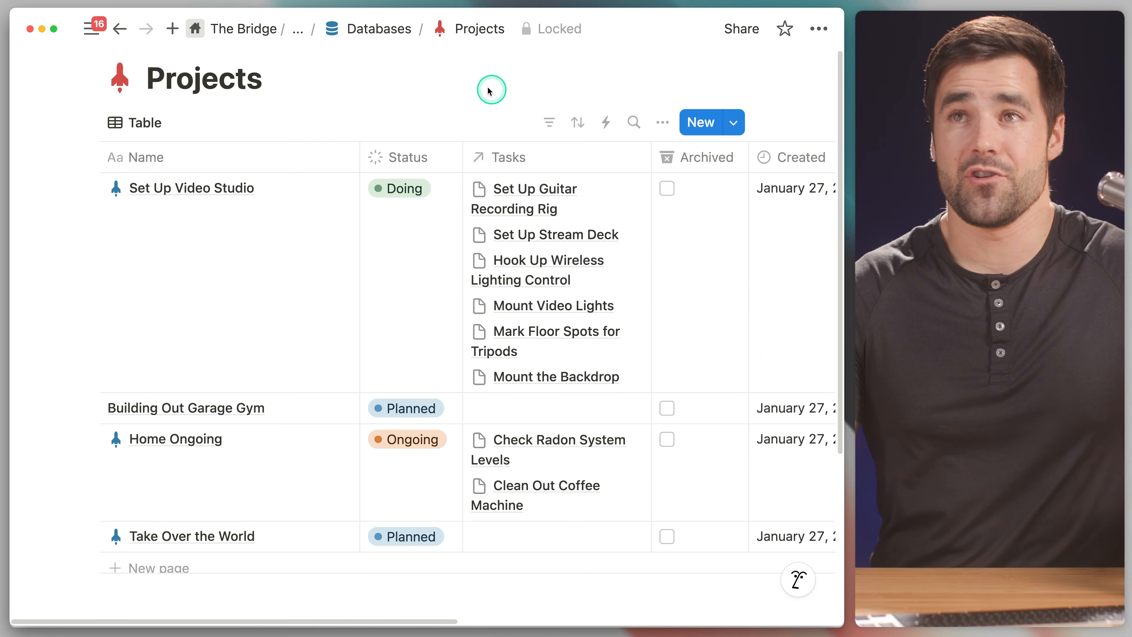
Step: Go back to the Databases page, open the Task Journal database and lock it
left_click(379, 41)
left_click(201, 390)
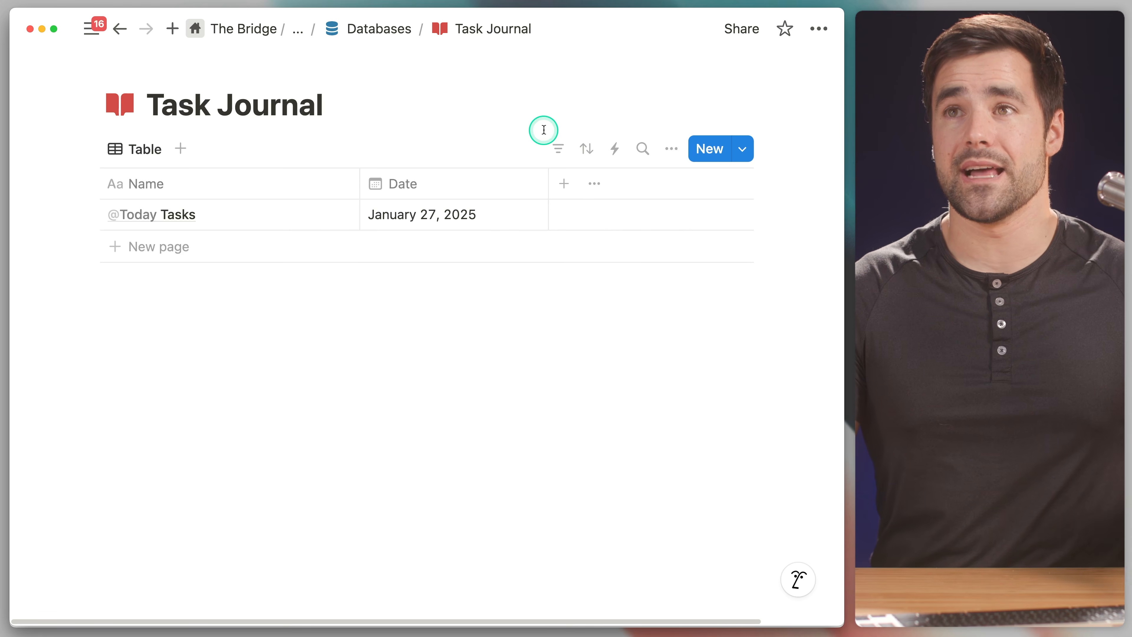
left_click(822, 39)
left_click(795, 154)
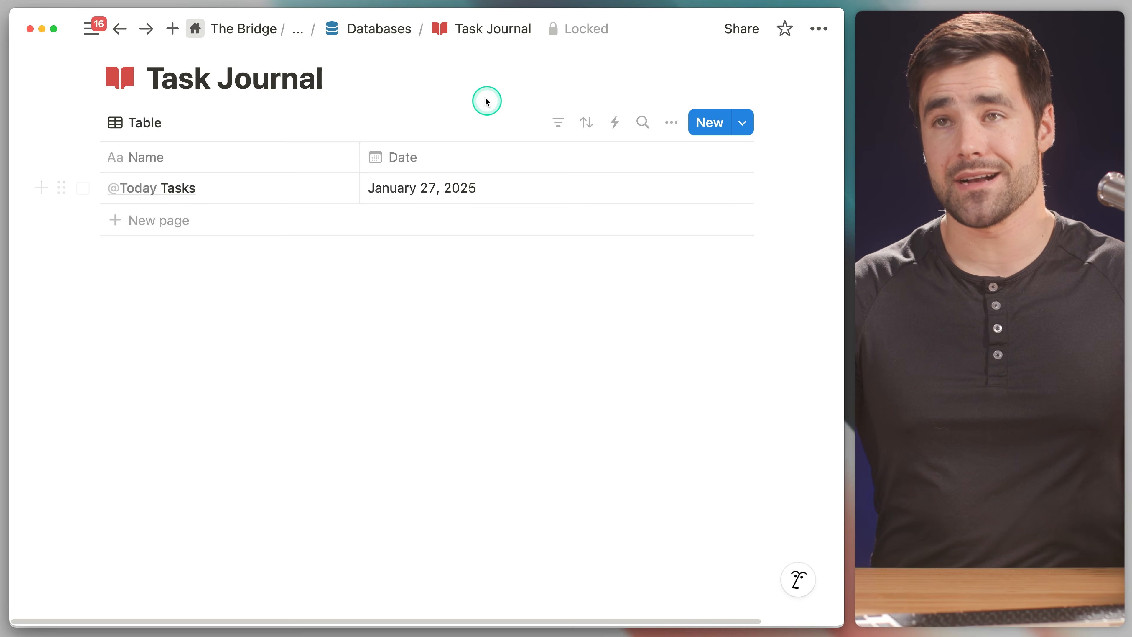
Step: Return to the Ultimate Tasks page and look over its task and project sections
left_click(397, 41)
left_click(374, 27)
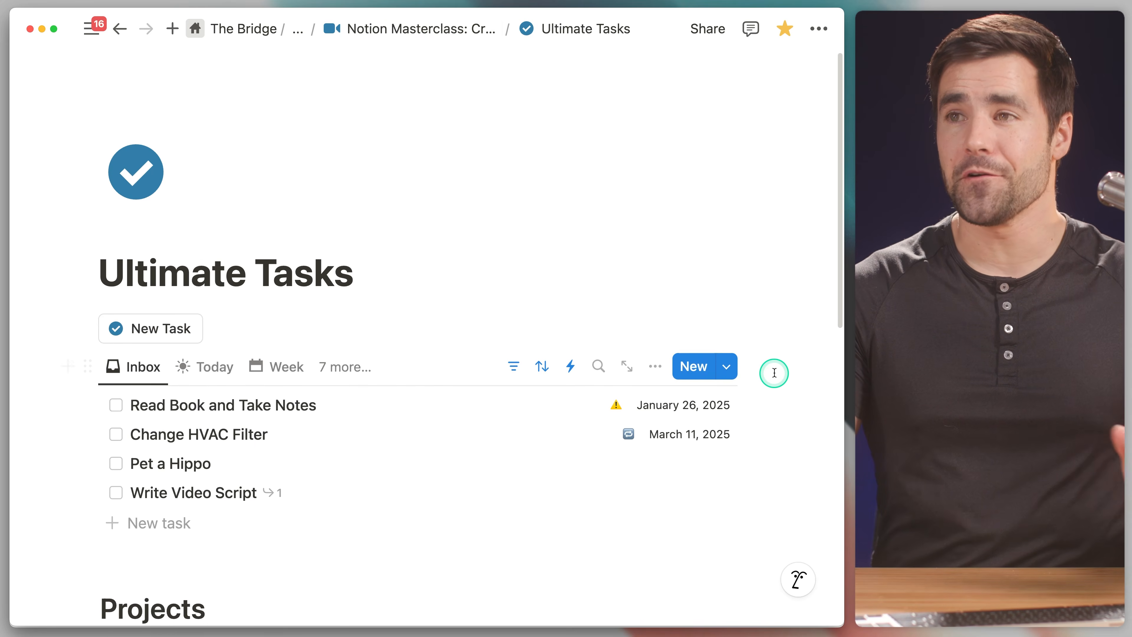
scroll(778, 372, "down", 6)
scroll(779, 374, "up", 3)
scroll(780, 378, "up", 1)
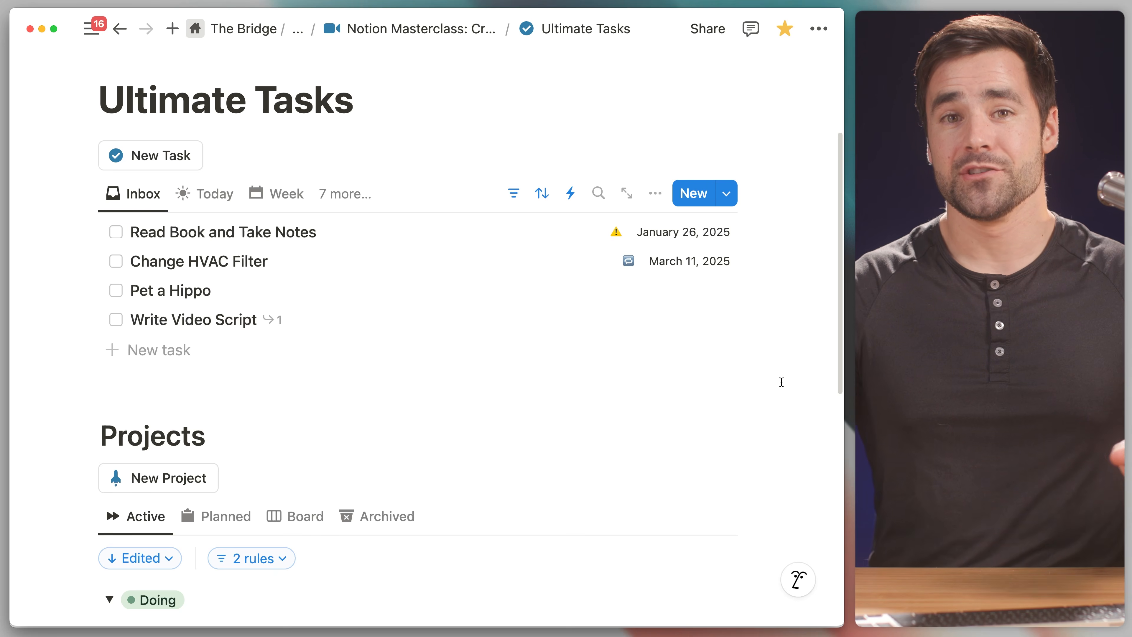
left_click(632, 452)
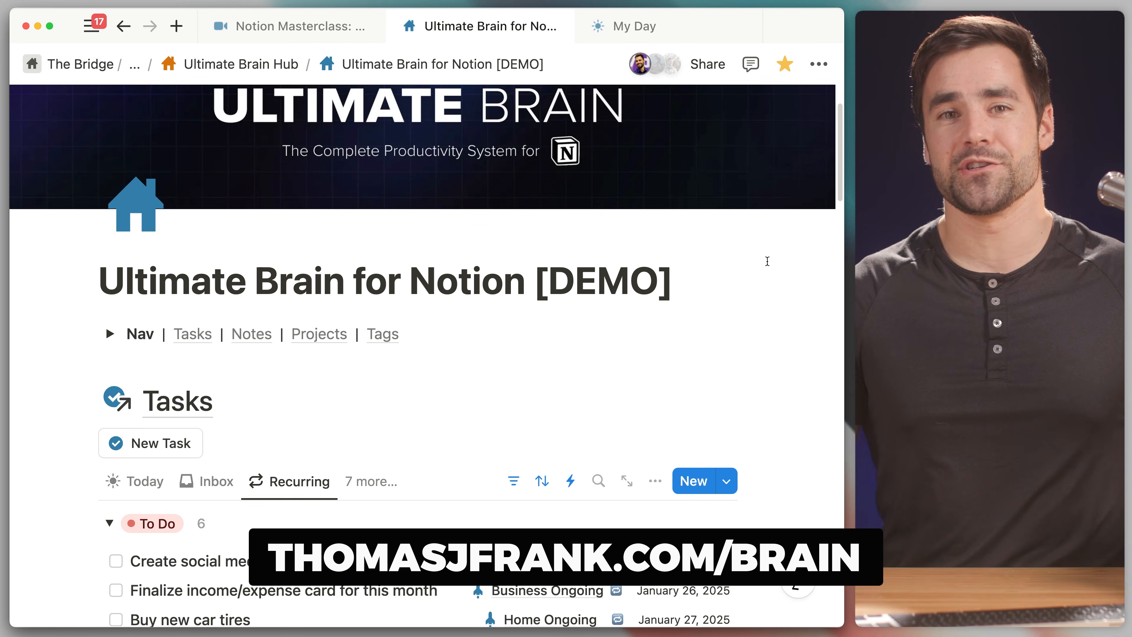
Step: On the Ultimate Brain demo page, open the recurring Lift Weights task, review its Task History and close it
scroll(746, 324, "down", 3)
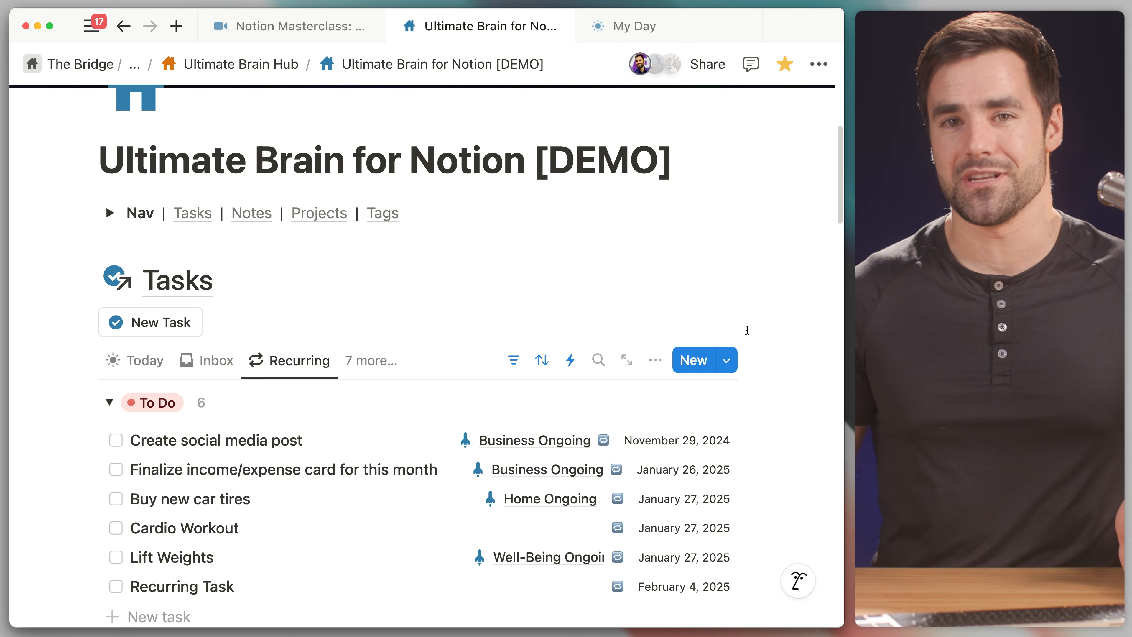
scroll(747, 340, "down", 3)
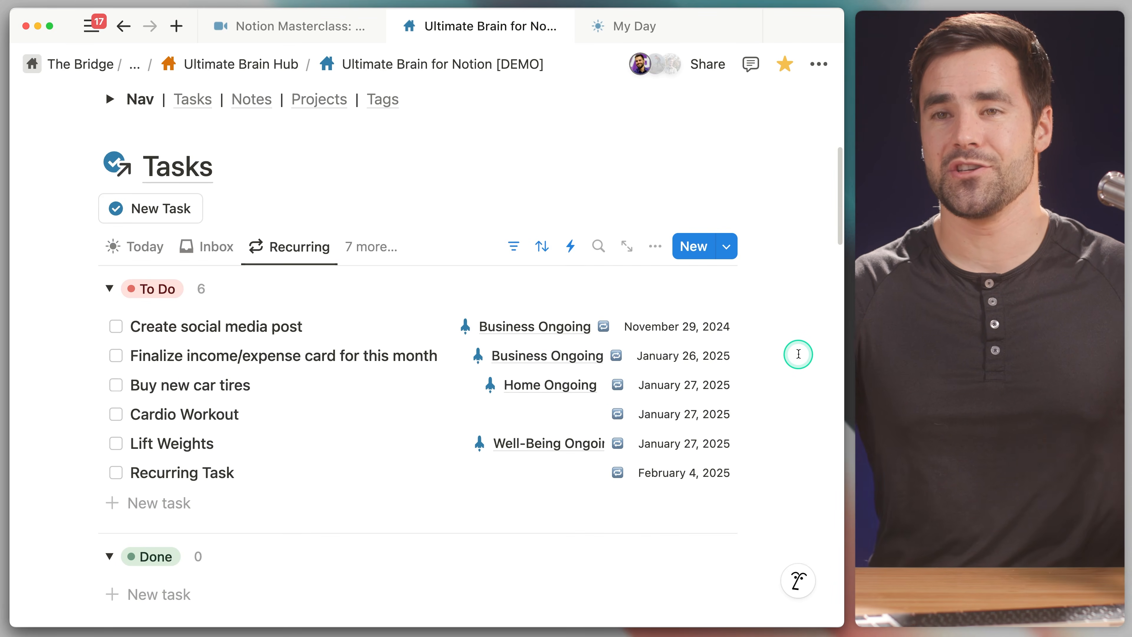
left_click(171, 448)
scroll(766, 460, "down", 10)
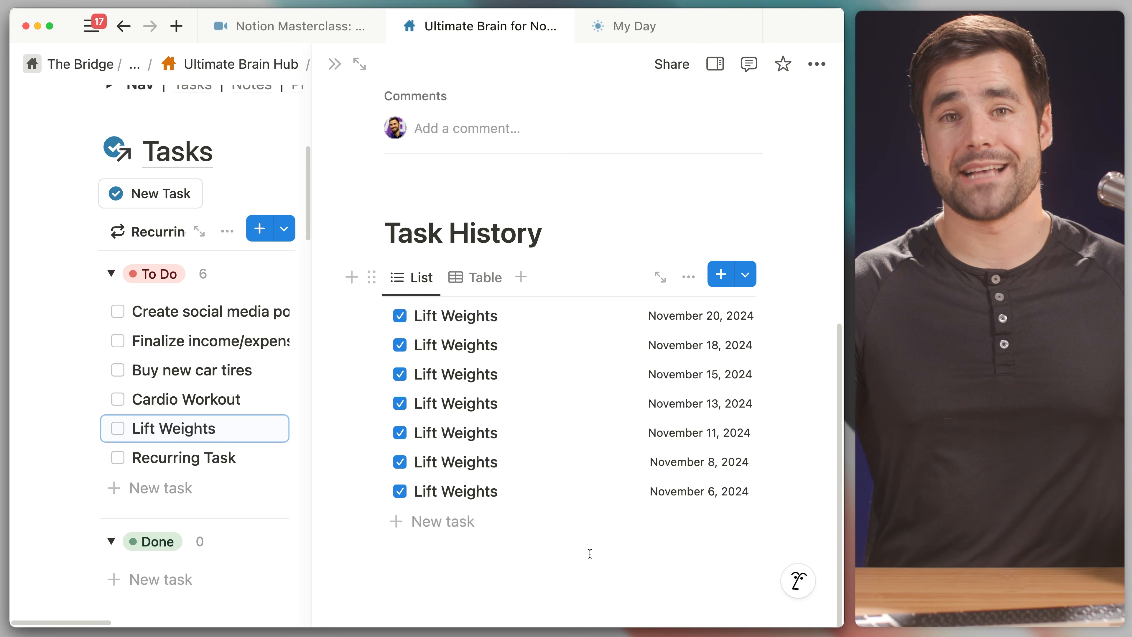
left_click(405, 130)
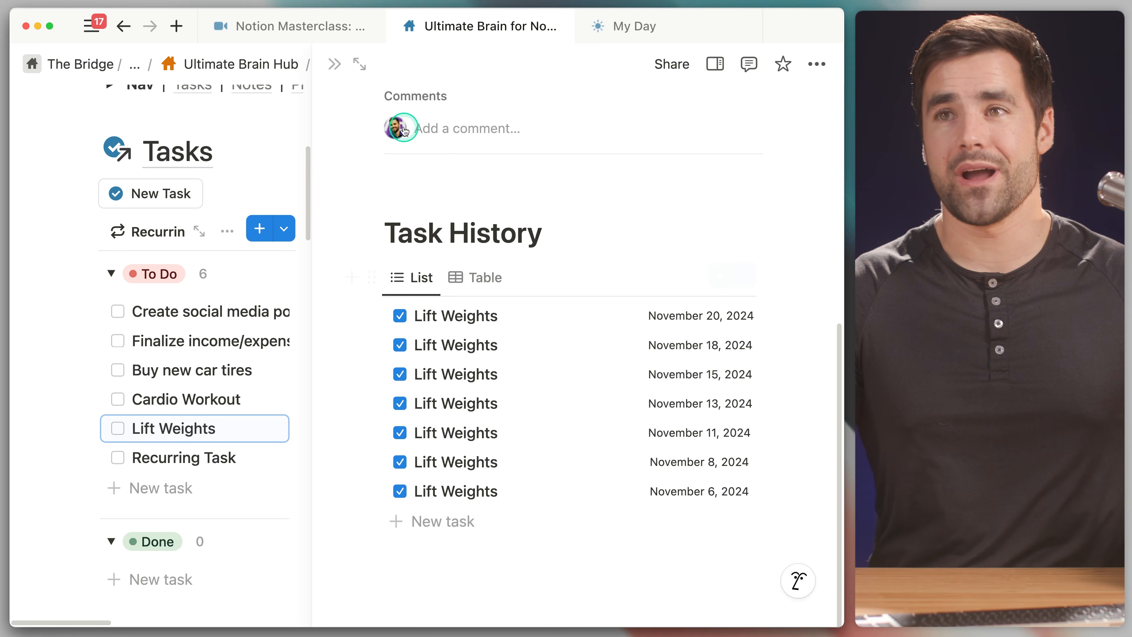
left_click(337, 66)
Step: Examine the Latest Activity sort on the Active view of the demo's Projects section
scroll(551, 369, "down", 15)
scroll(678, 405, "down", 10)
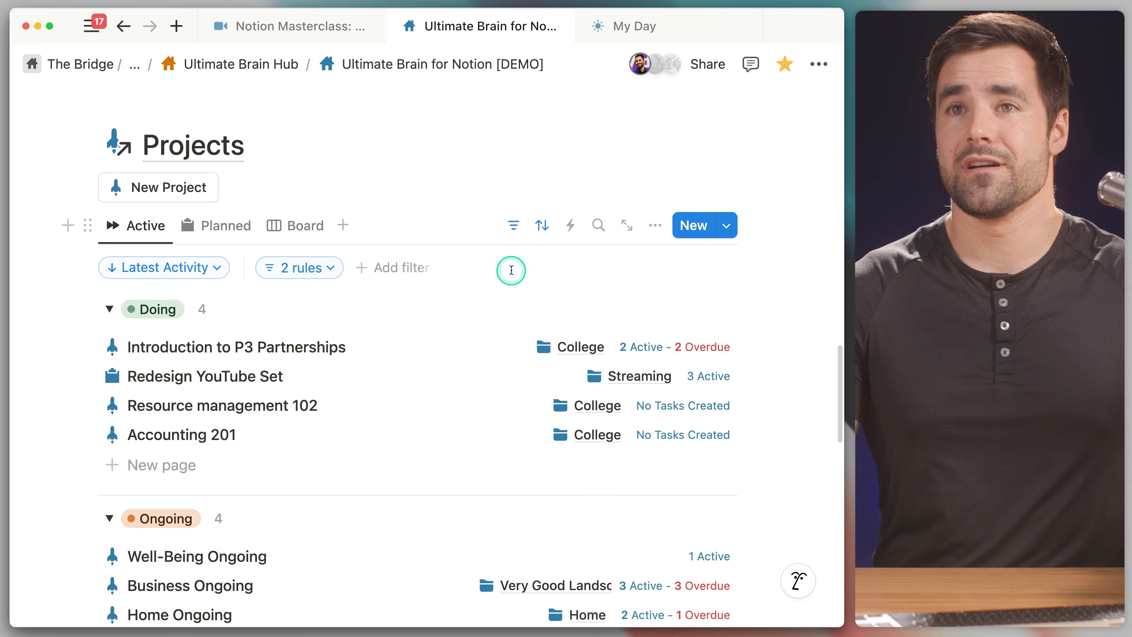
left_click(186, 268)
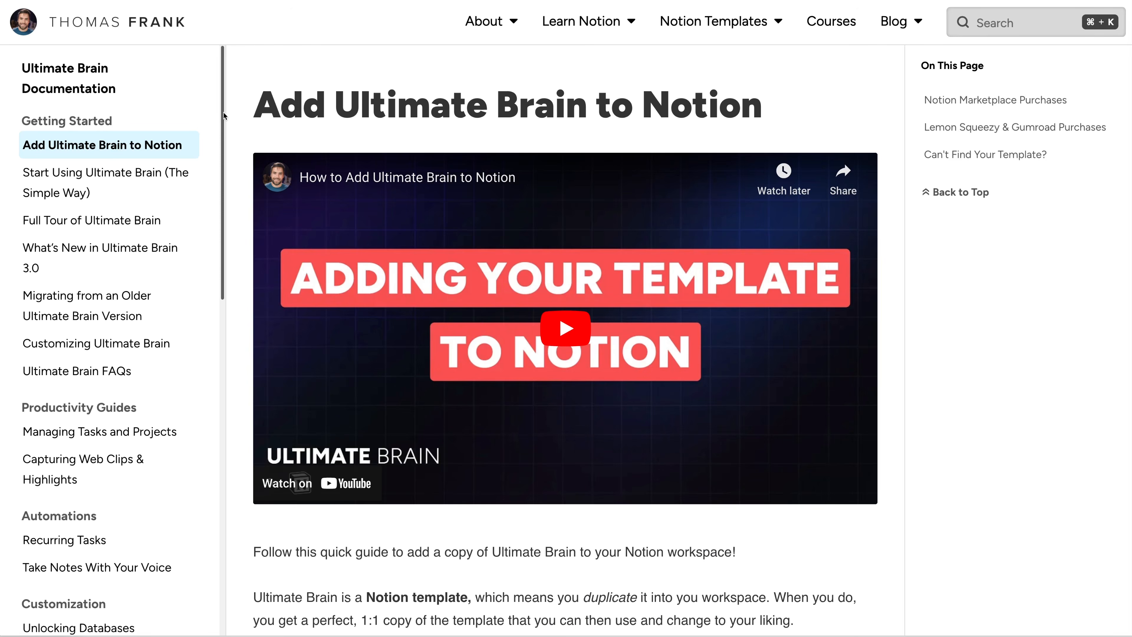
Step: In the Ultimate Brain web documentation, open the Projects database reference and read the Latest Activity, Localization Key and Meta property entries
left_click_drag(223, 112, 223, 422)
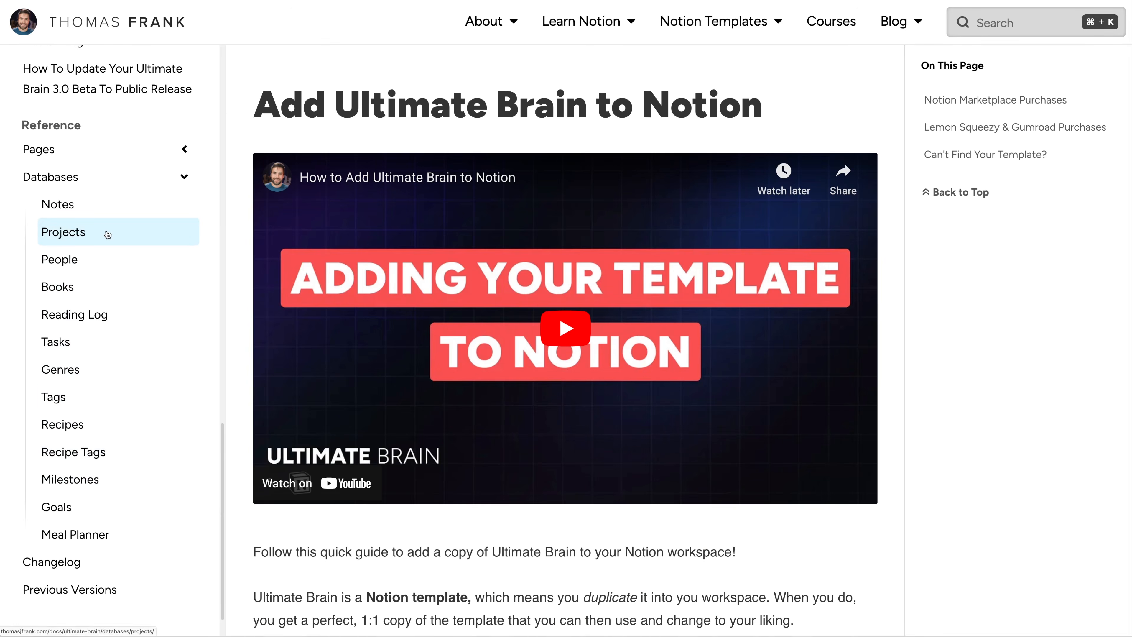
left_click(107, 235)
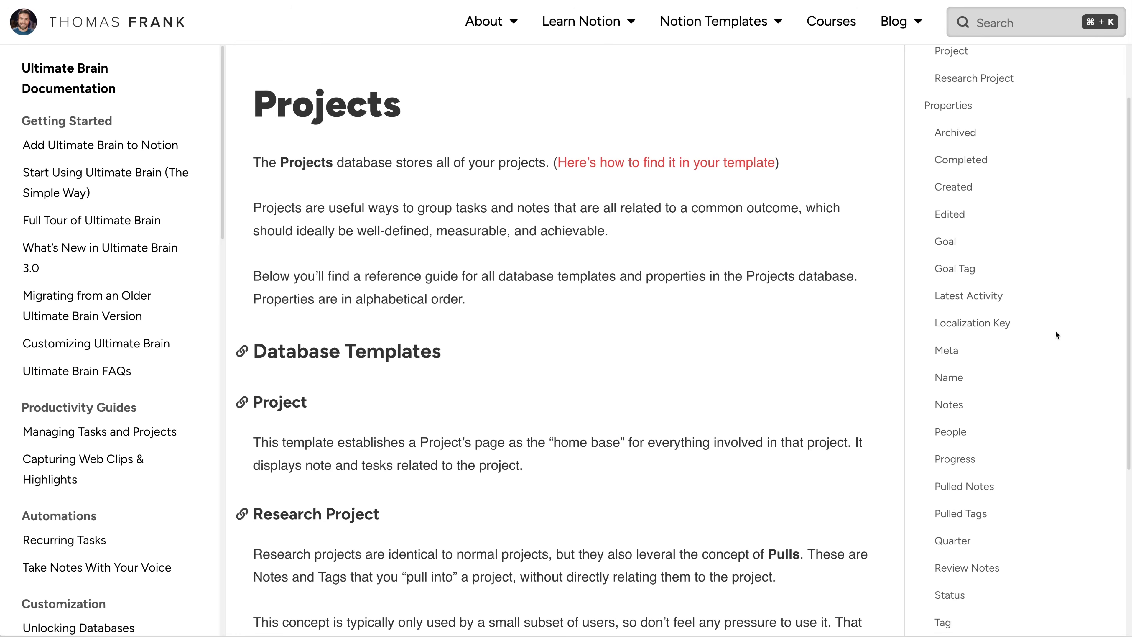
left_click(983, 297)
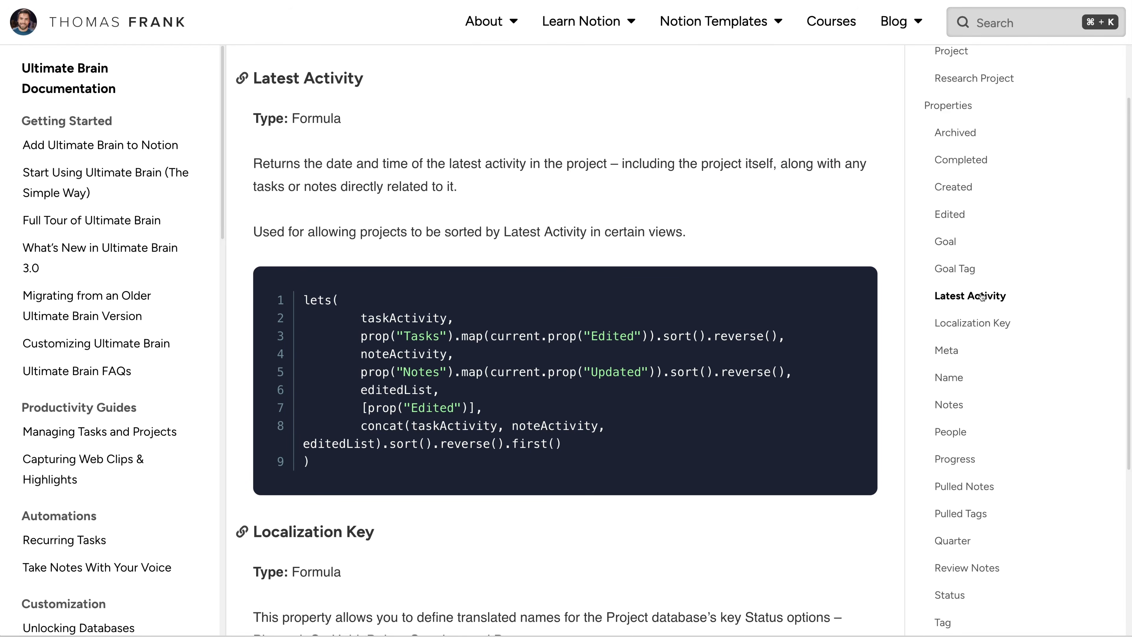
left_click(985, 326)
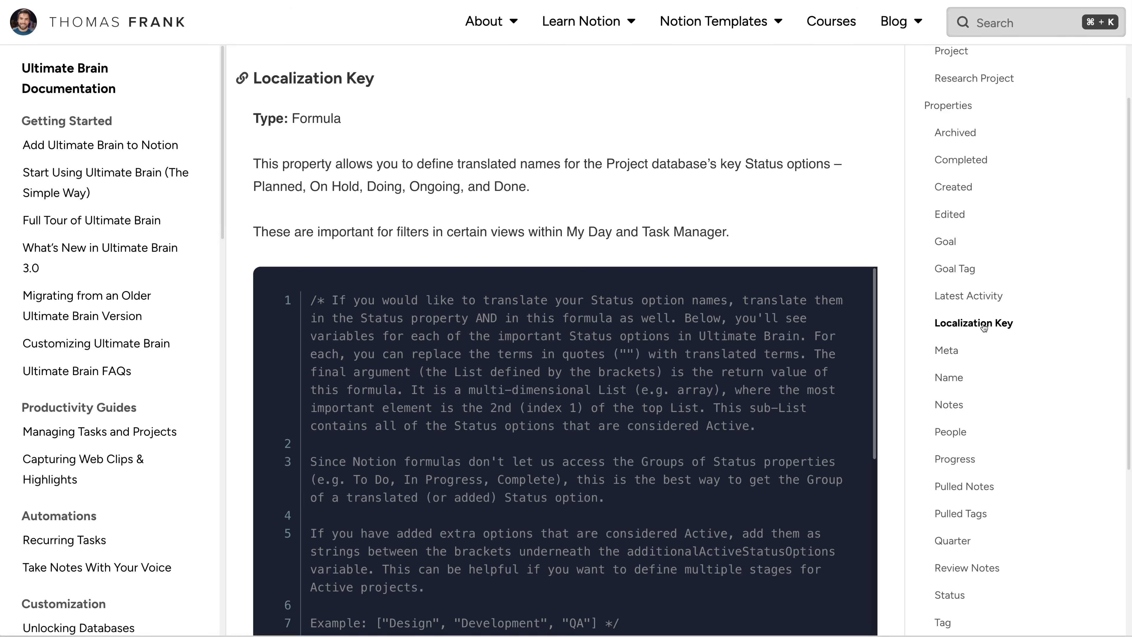
left_click(949, 352)
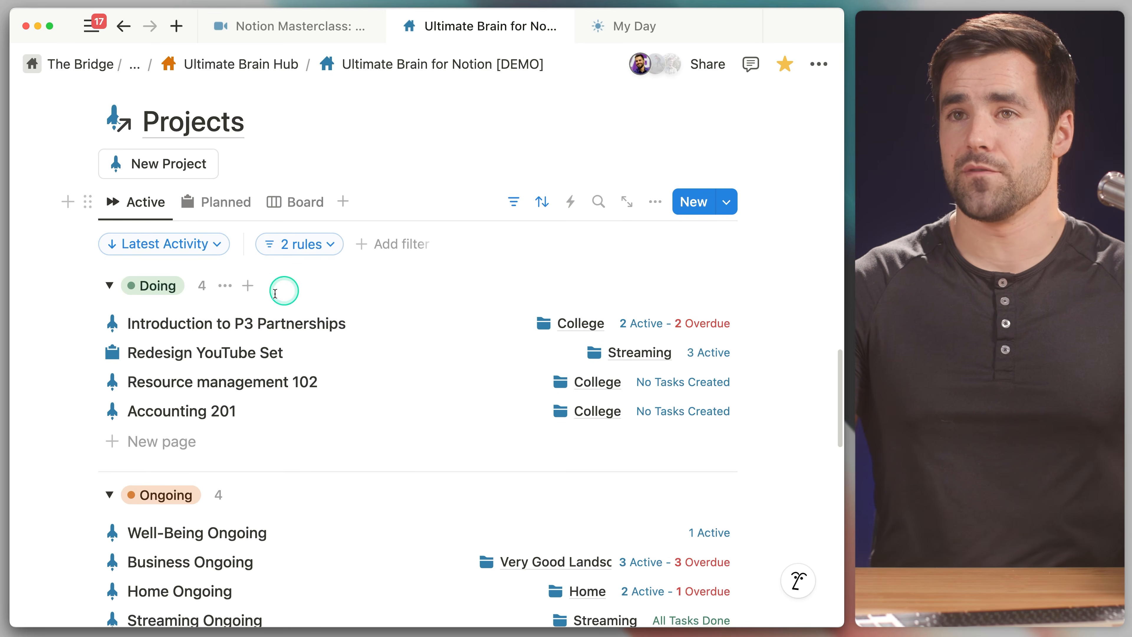
Step: Back in the Notion demo, open the Introduction to P3 Partnerships project and review its progress, tasks and notes
left_click(222, 323)
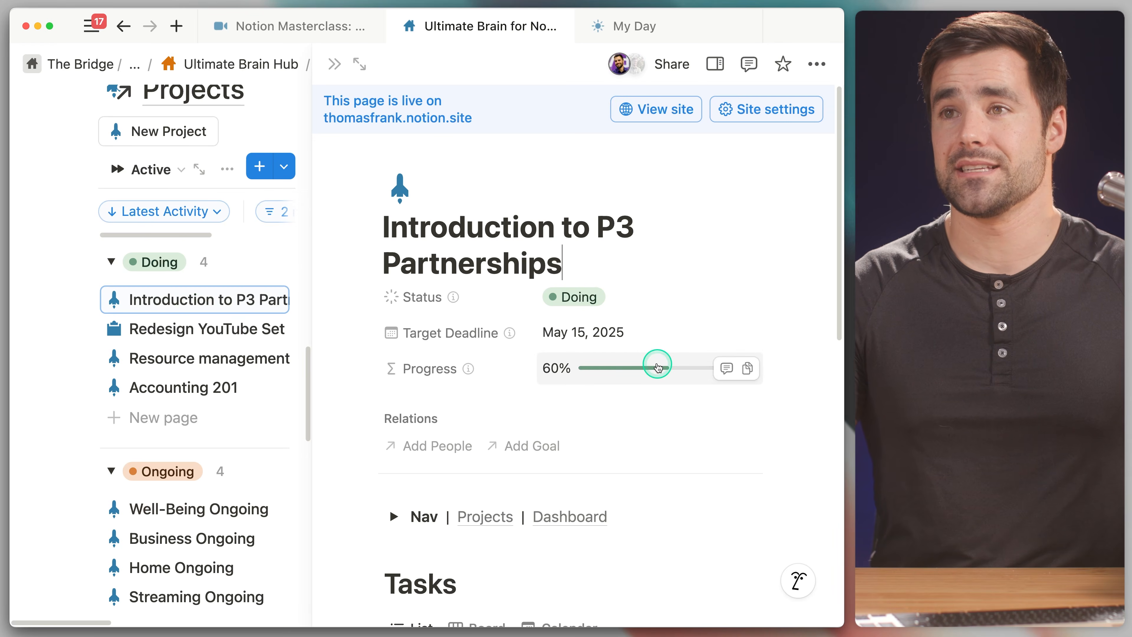
scroll(722, 383, "down", 3)
scroll(791, 397, "down", 3)
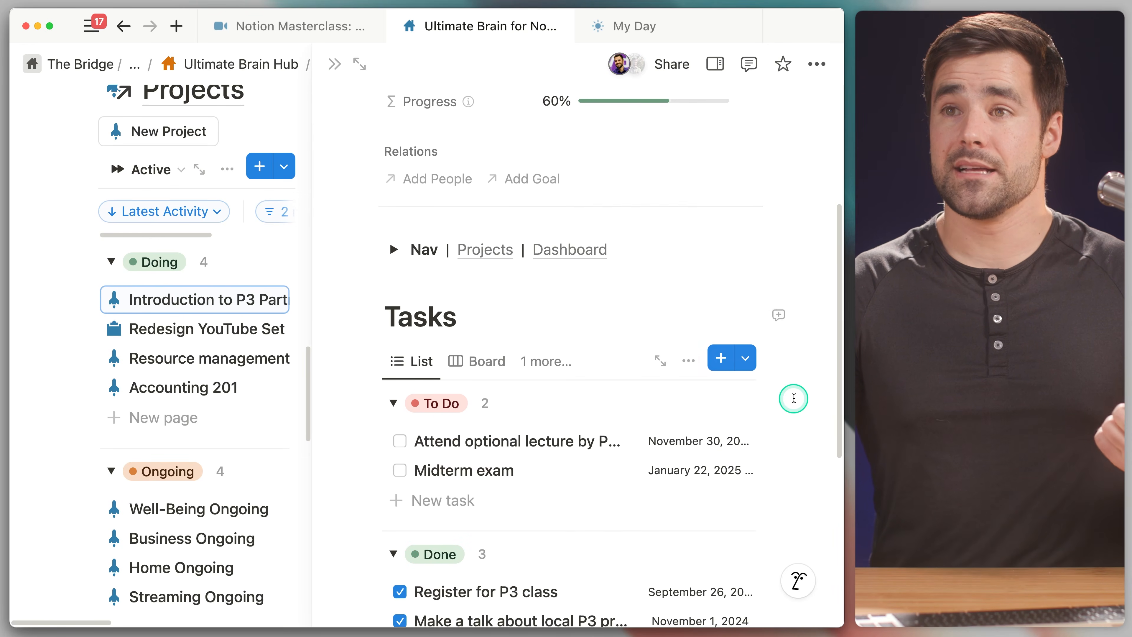
scroll(446, 435, "down", 3)
scroll(551, 400, "down", 8)
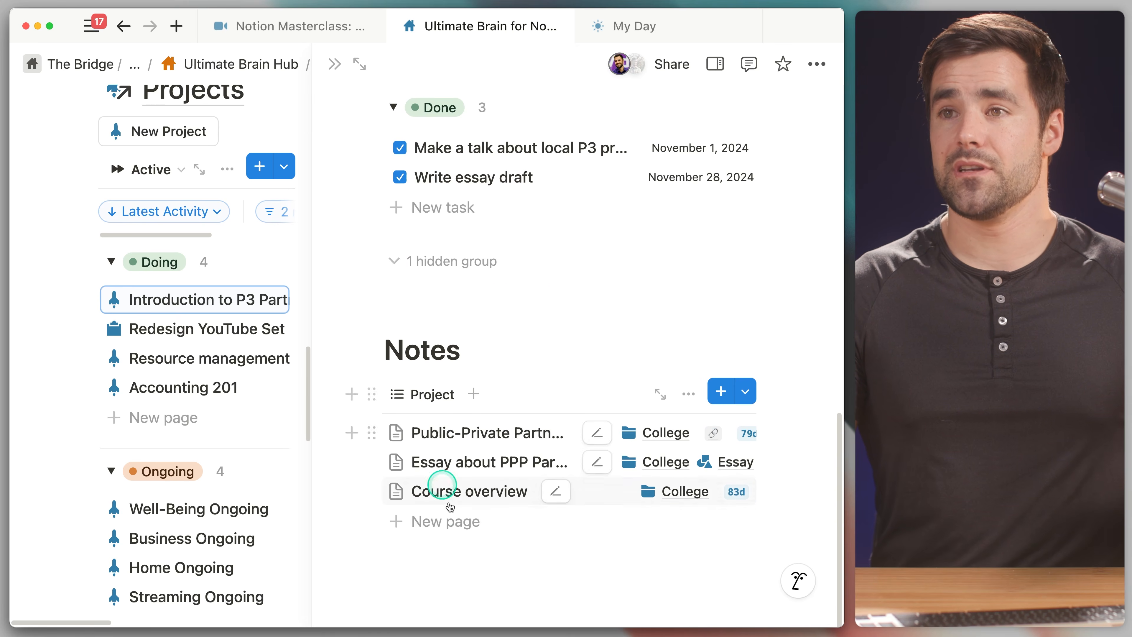
Step: Go back over the Introduction to P3 Partnerships page, from its Progress property through its Tasks and Notes lists
scroll(784, 462, "up", 15)
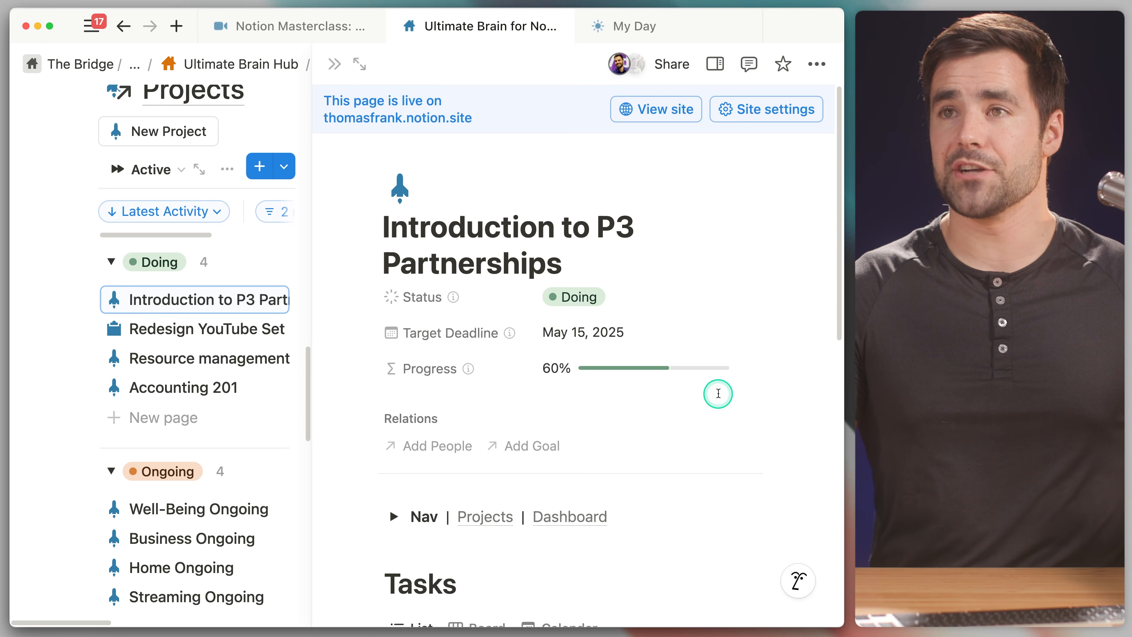
scroll(767, 375, "down", 8)
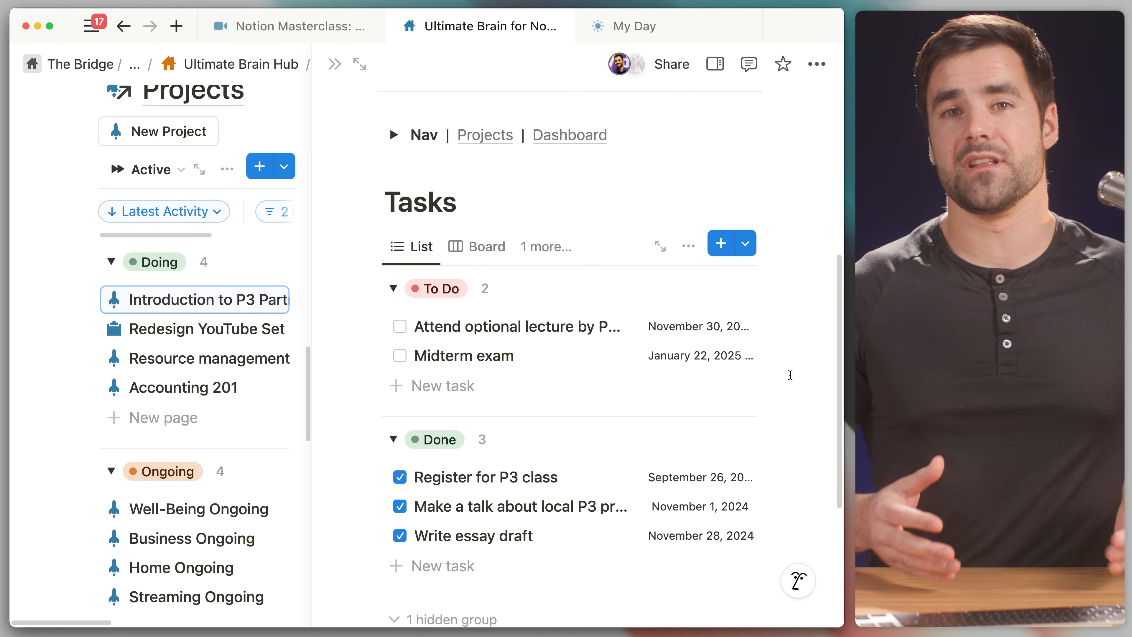
scroll(776, 379, "down", 7)
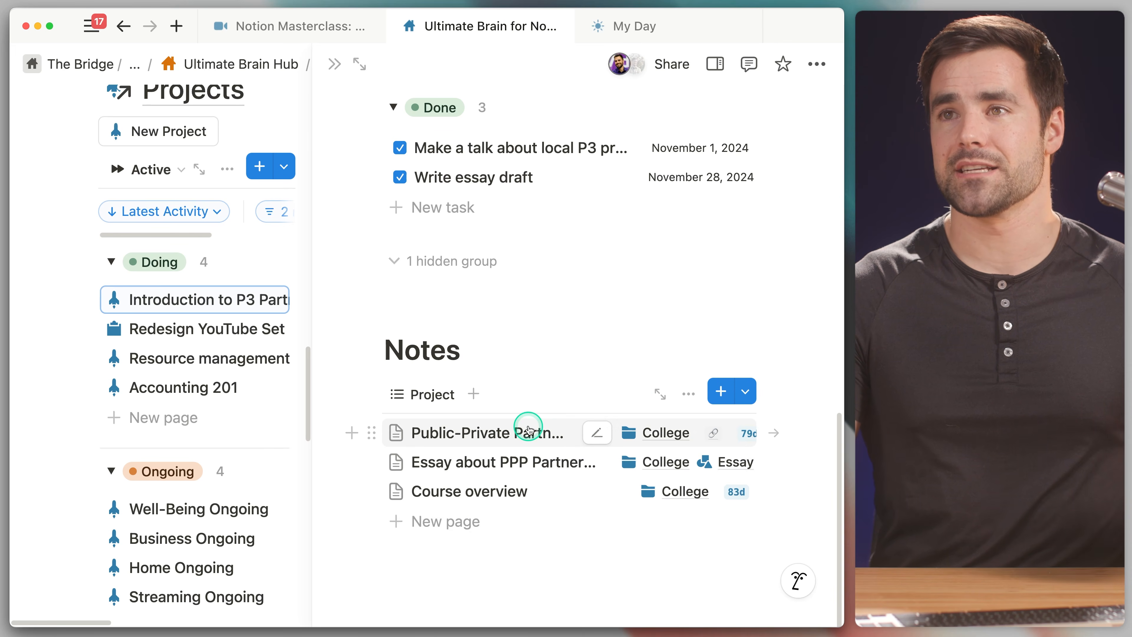
scroll(597, 288, "up", 7)
Step: Switch to the My Day page and look over the Today view of its Plan section
left_click(629, 26)
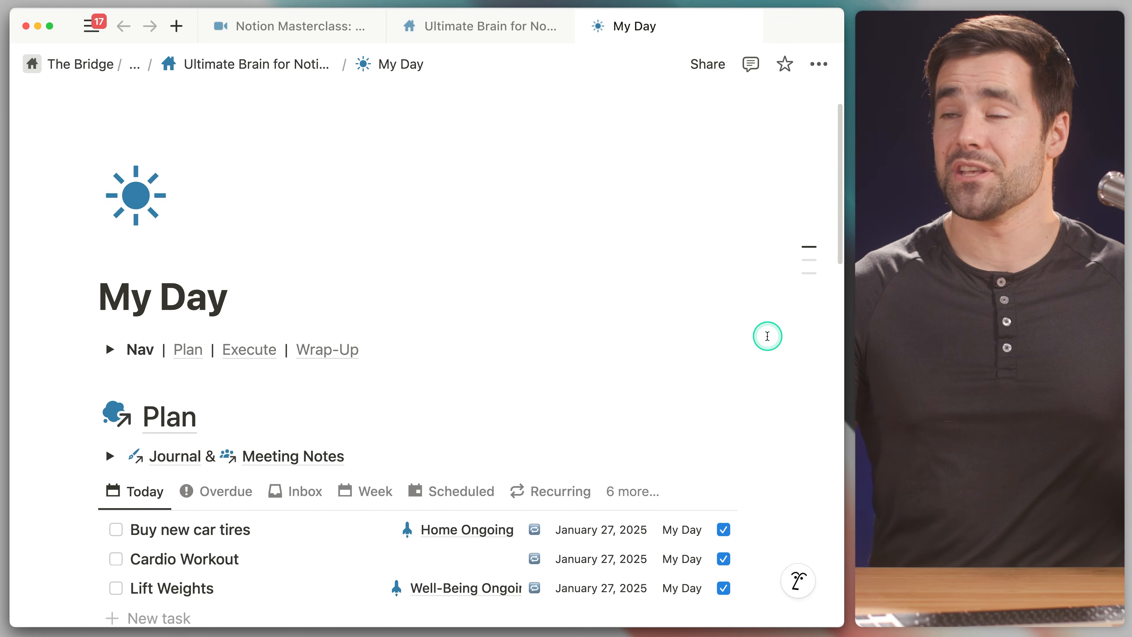
scroll(768, 335, "down", 5)
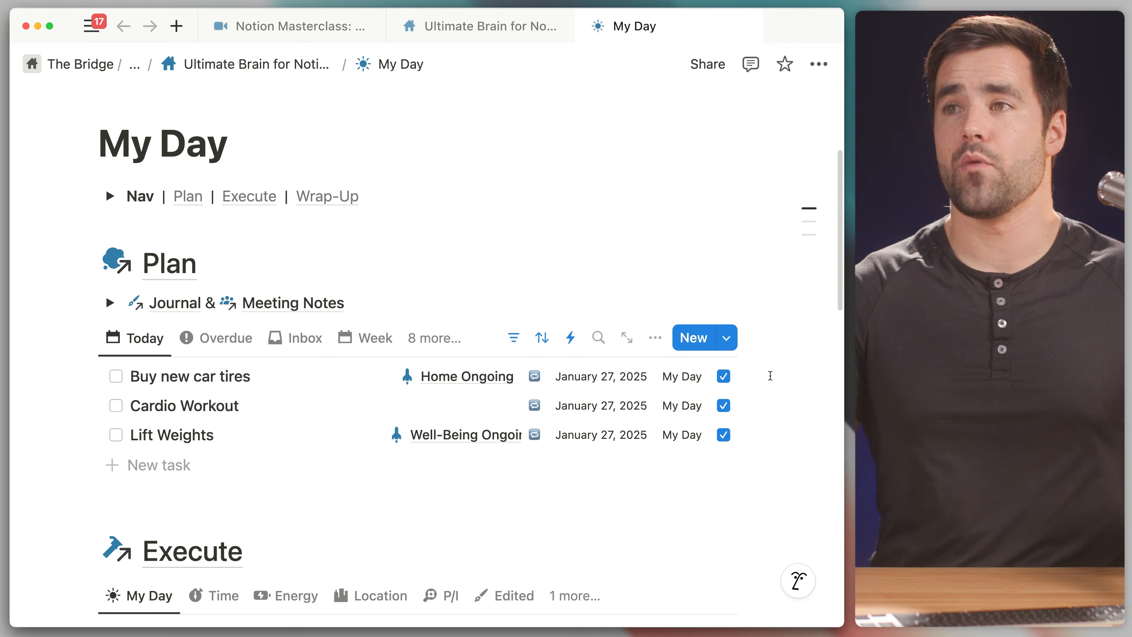
scroll(766, 374, "down", 3)
Step: Take Buy new car tires out of My Day and add it back, checking the To Do group under Execute
left_click(724, 293)
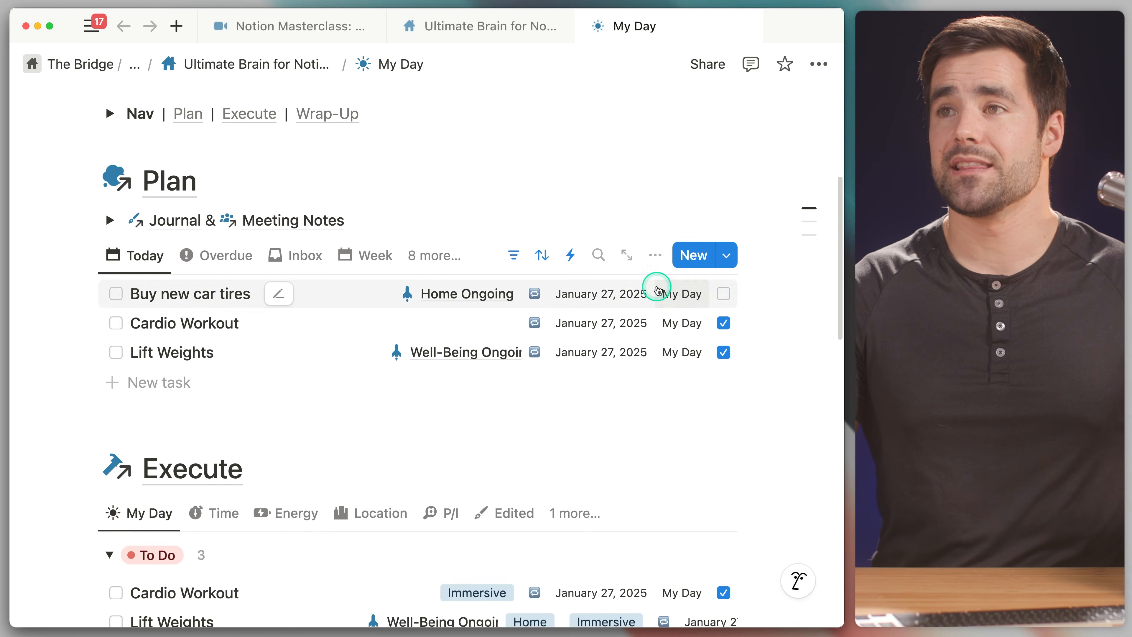
scroll(731, 295, "down", 3)
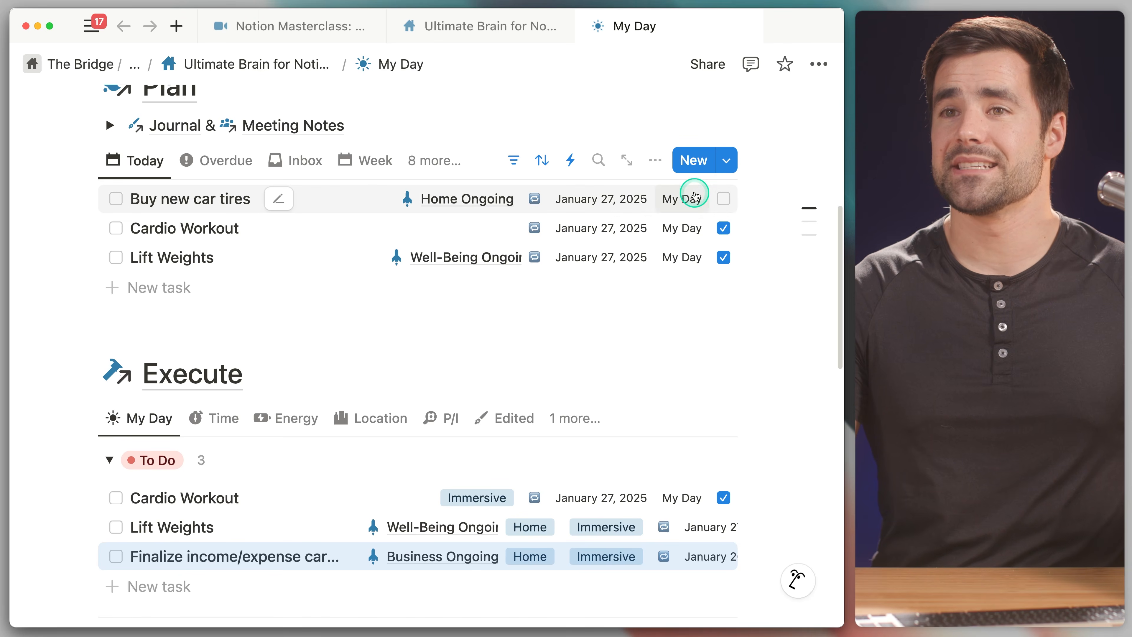
left_click(724, 199)
scroll(392, 303, "down", 3)
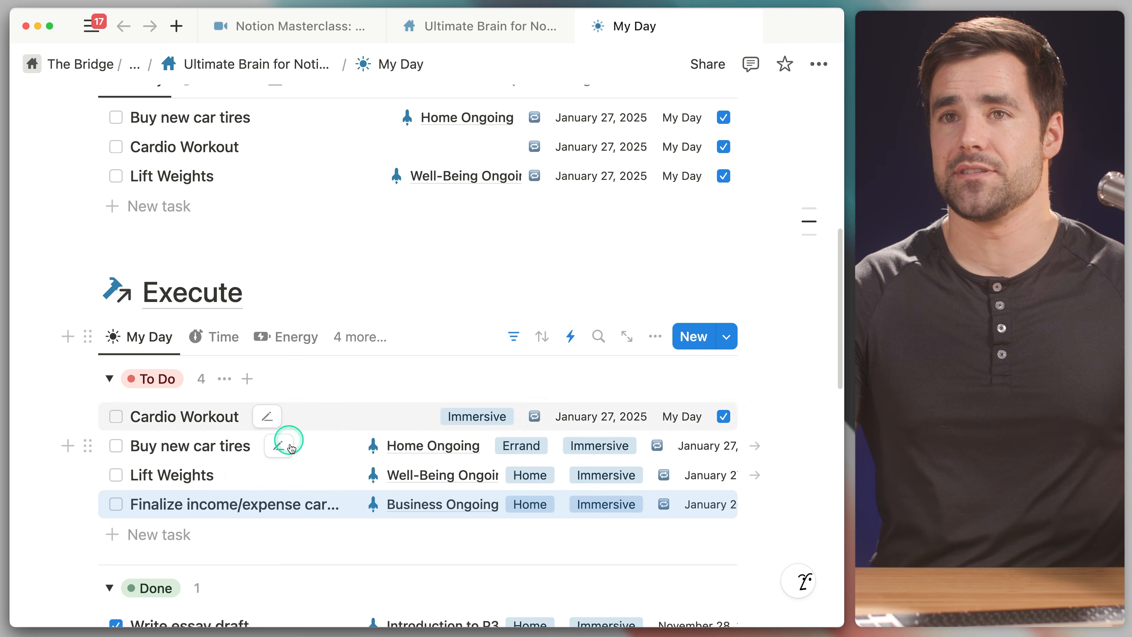
scroll(464, 476, "down", 3)
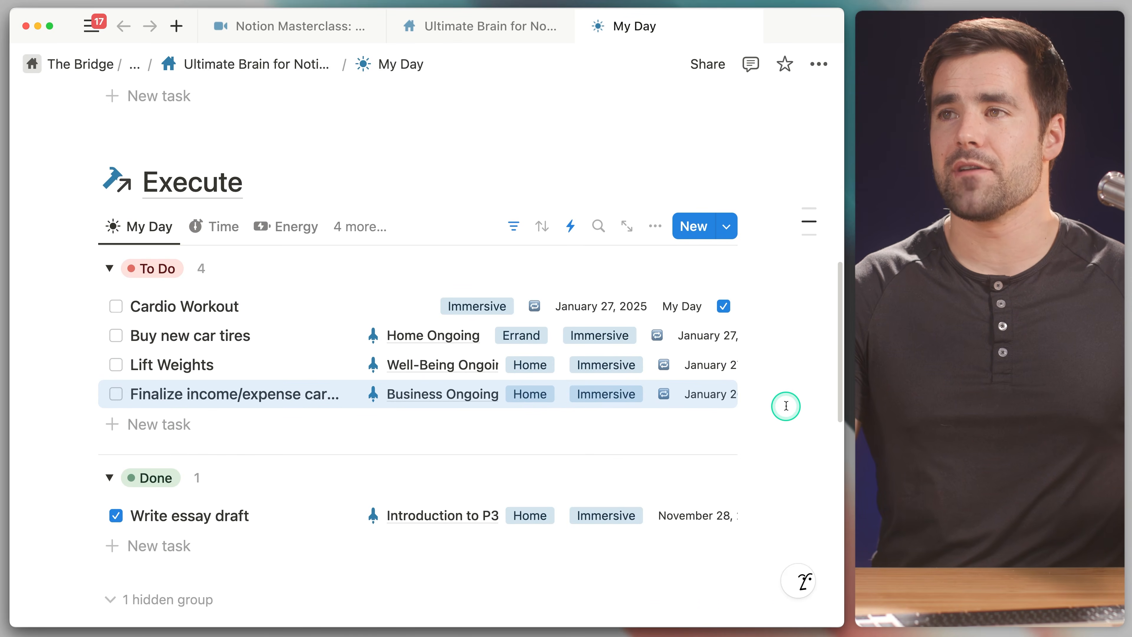
scroll(796, 414, "down", 2)
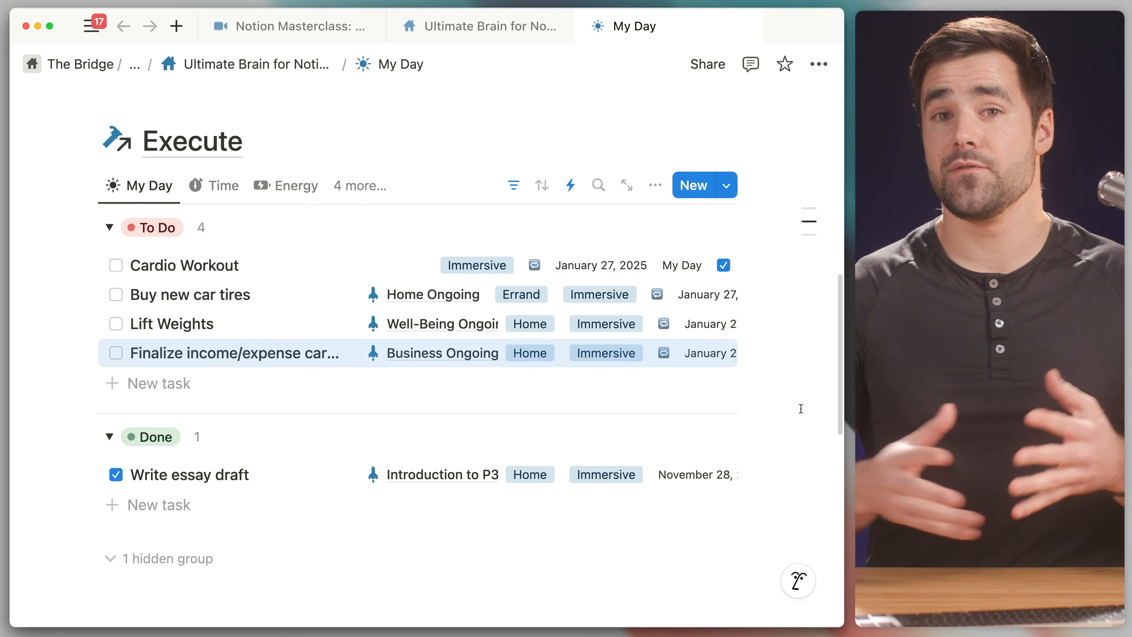
left_click(773, 434)
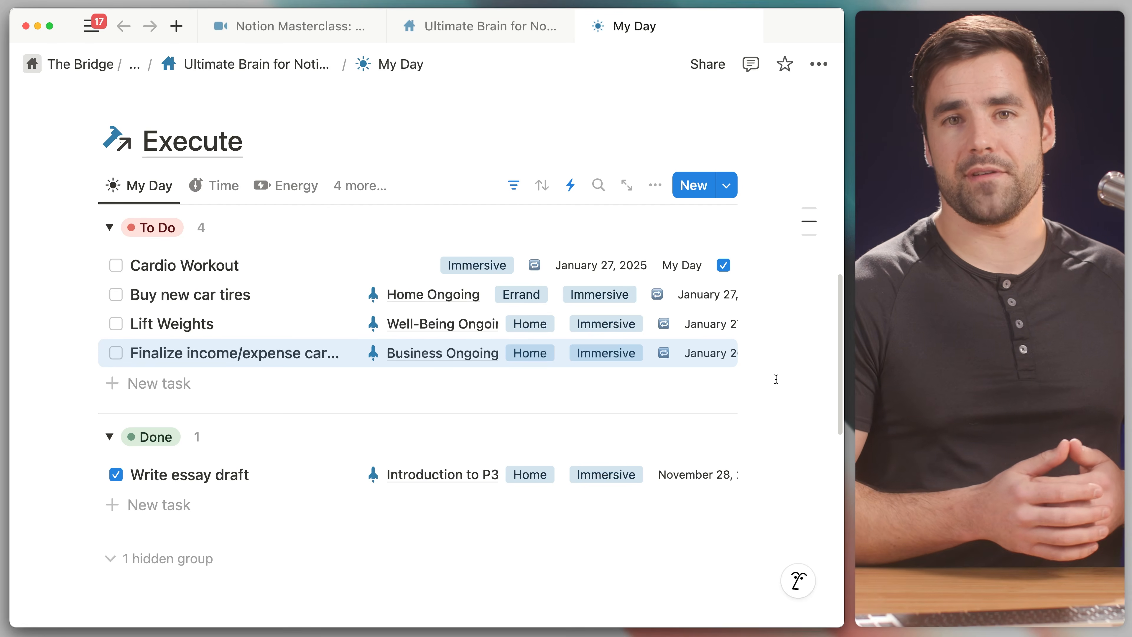
Step: Show the Execute section's Time view and start time tracking for the Cardio Workout task
left_click(239, 192)
scroll(713, 277, "down", 2)
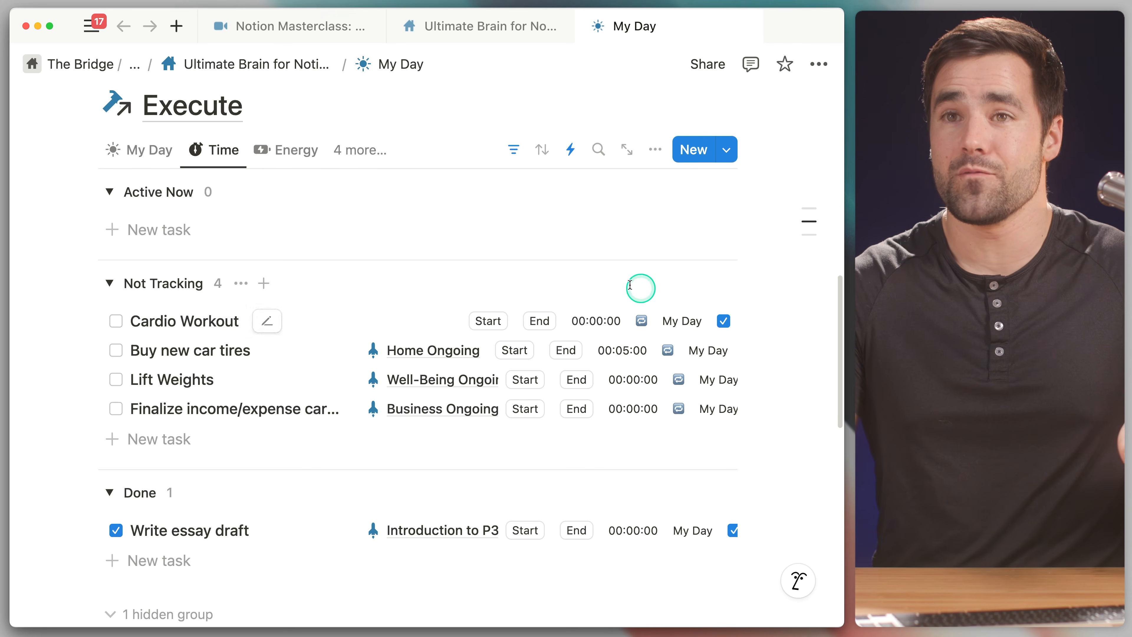
left_click(486, 322)
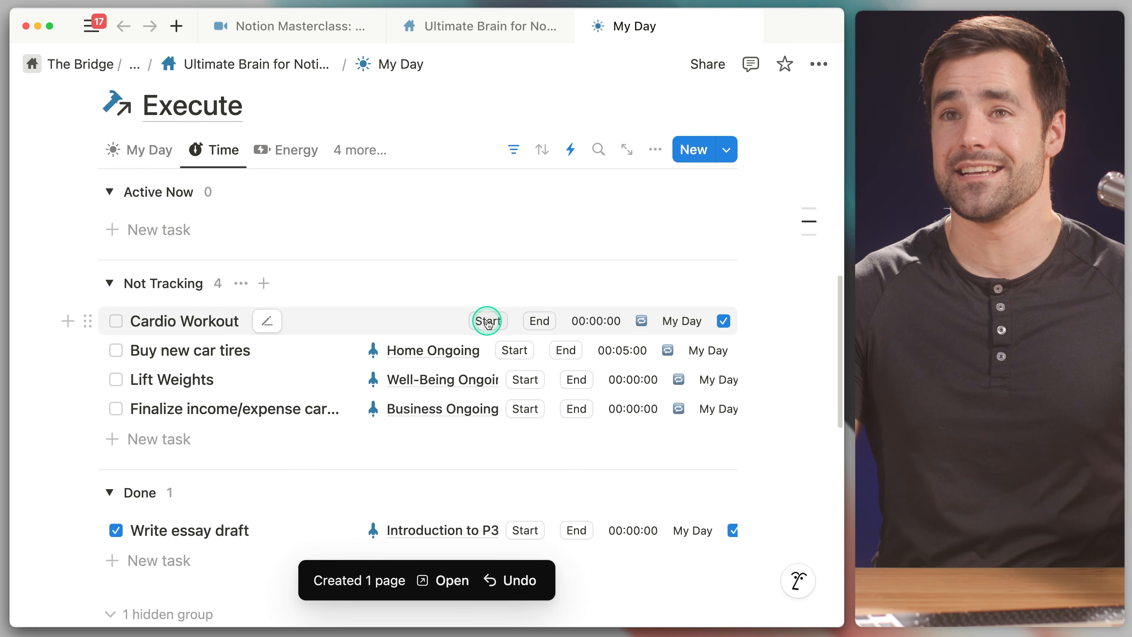
Step: Open the Cardio Workout task at a smaller zoom level and review its properties and Sessions list
left_click(183, 322)
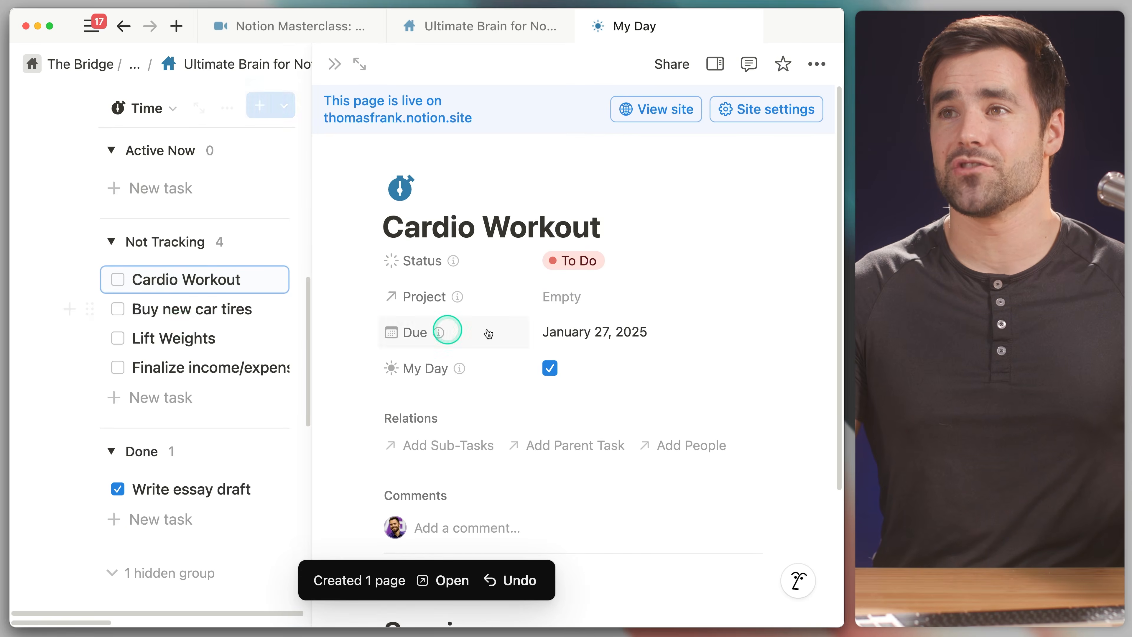
key("super+minus")
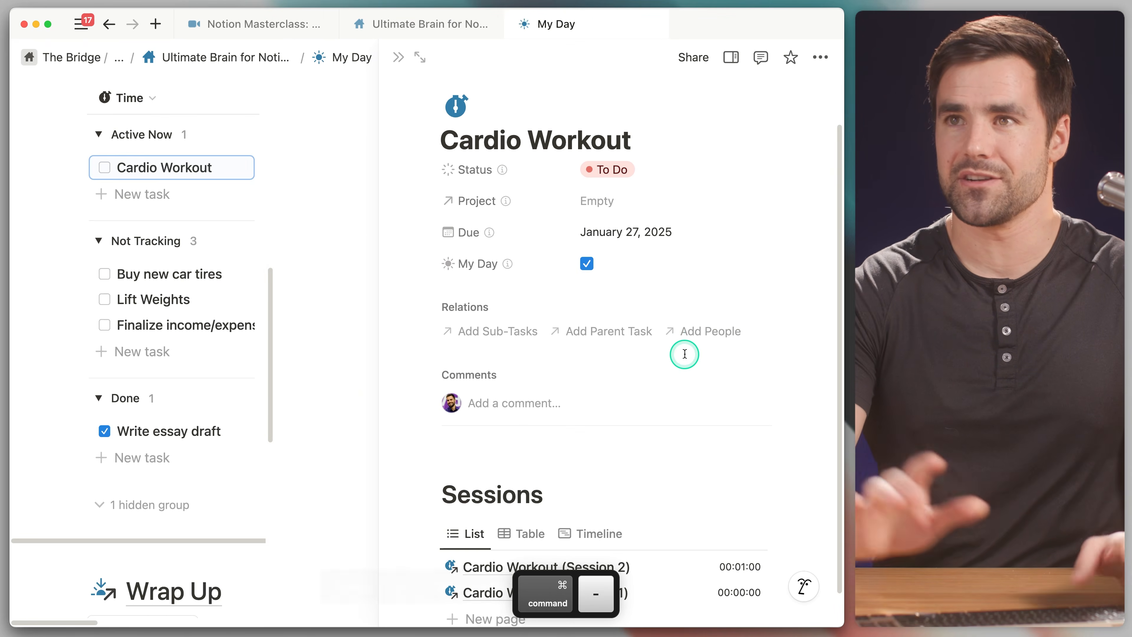
scroll(678, 356, "down", 3)
scroll(680, 356, "up", 5)
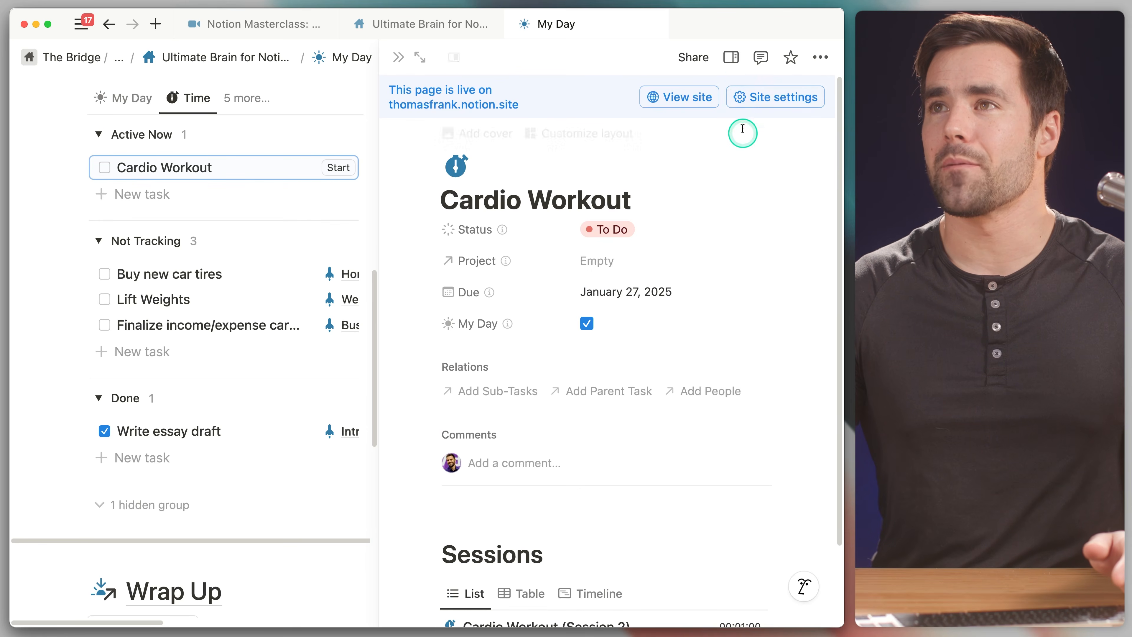
Step: Show the Cardio Workout page details, examine the Time Tracking properties and the Sessions list, and hide the details again
left_click(736, 55)
scroll(809, 279, "down", 8)
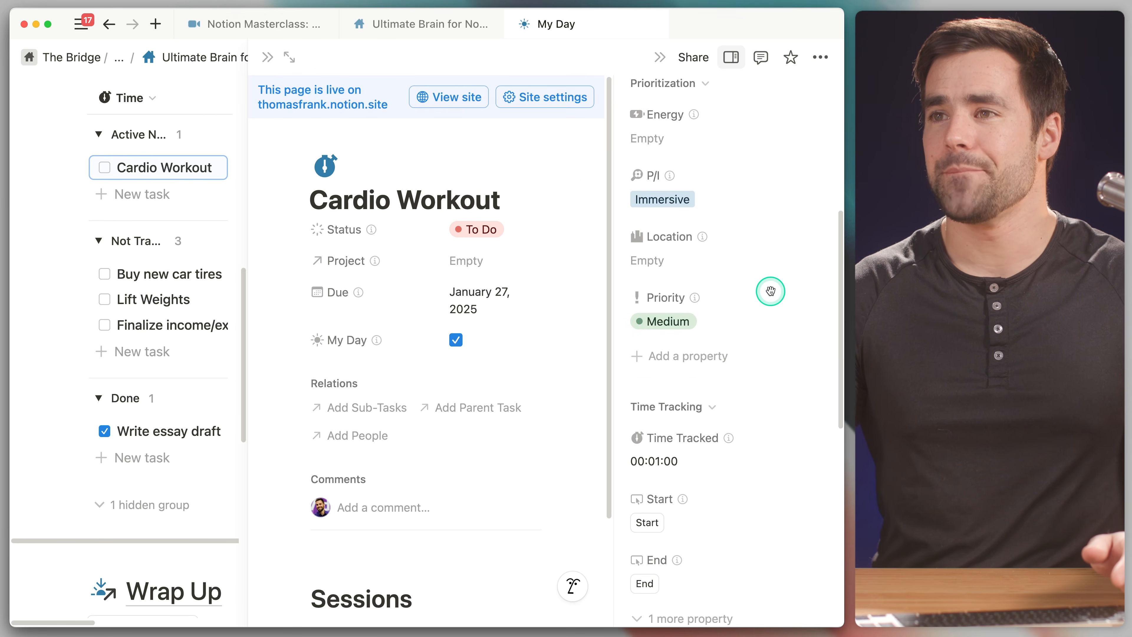
scroll(771, 291, "down", 3)
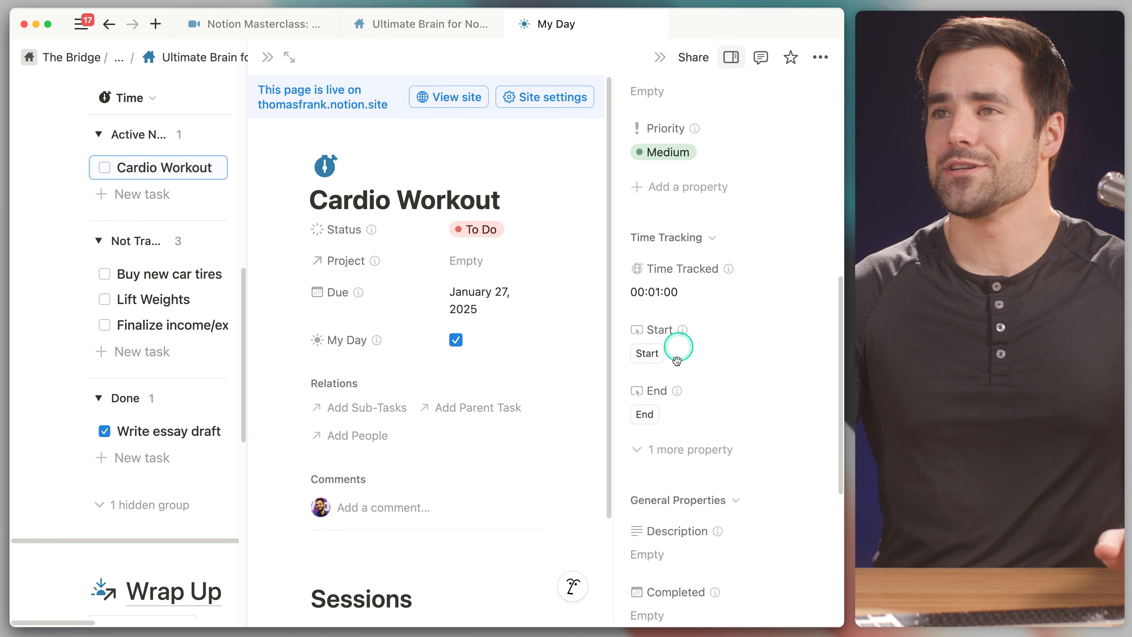
scroll(581, 373, "down", 5)
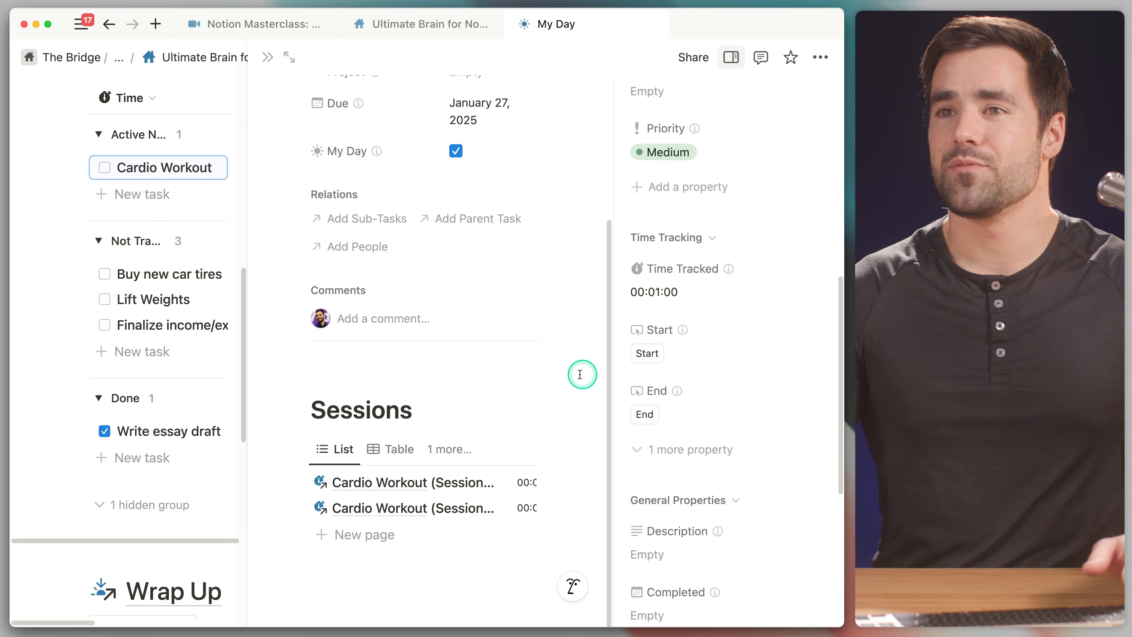
left_click(662, 58)
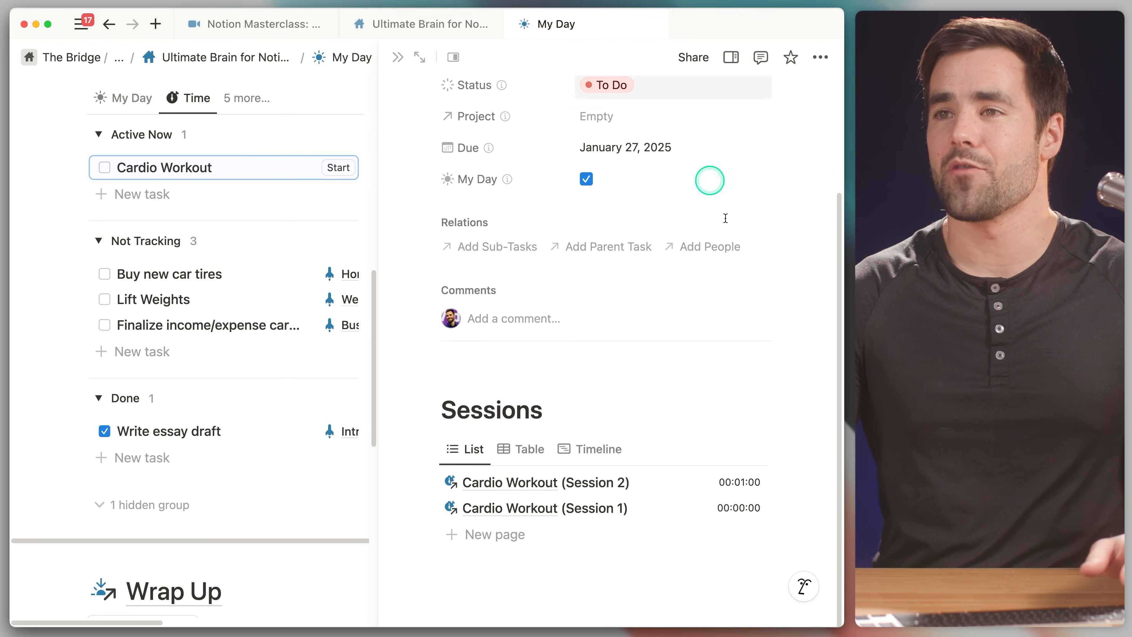